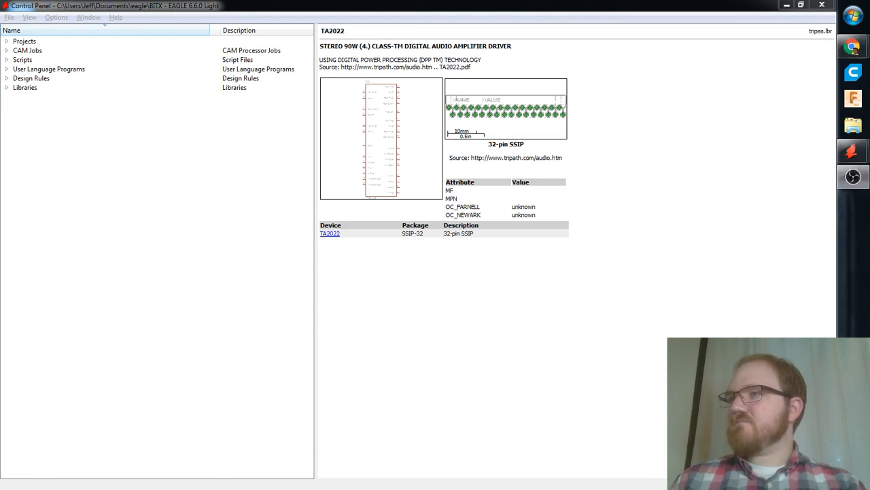
Cycle through the open windows and return focus to the EAGLE Control Panel.
mouse_move(869, 30)
left_mouse_down()
mouse_move(745, 30)
mouse_move(869, 64)
mouse_move(869, 28)
left_mouse_up()
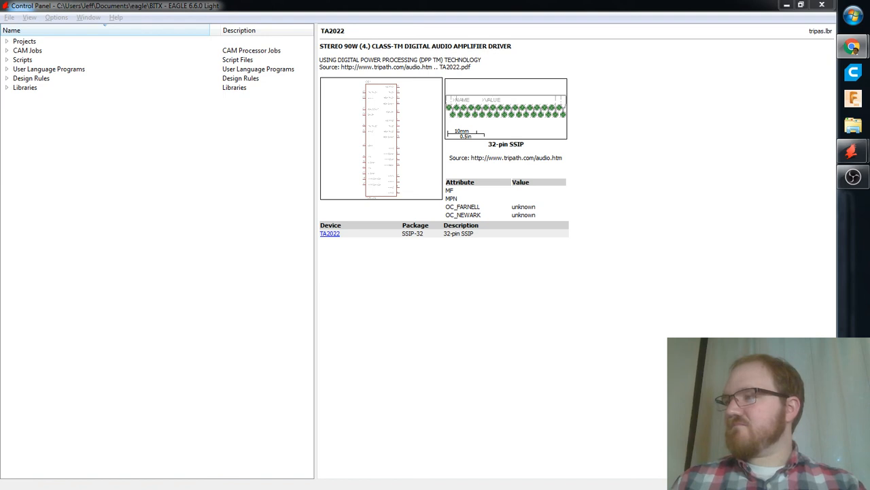
key("alt+Tab")
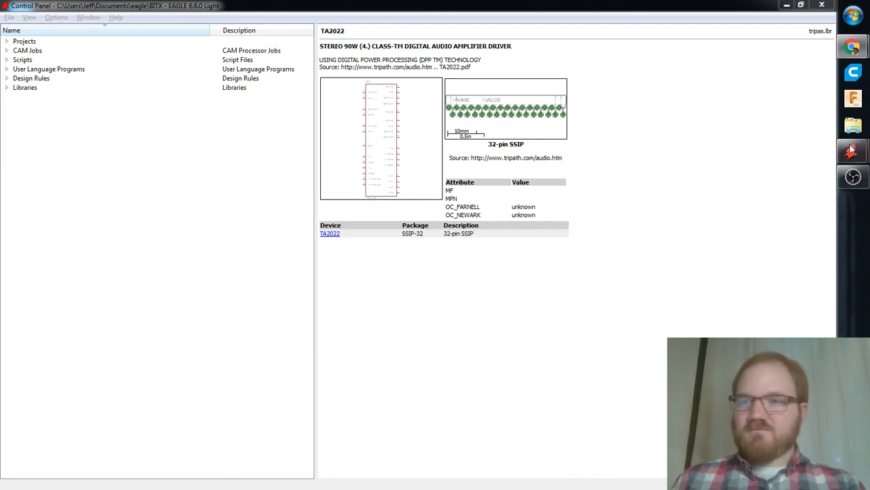
mouse_move(853, 47)
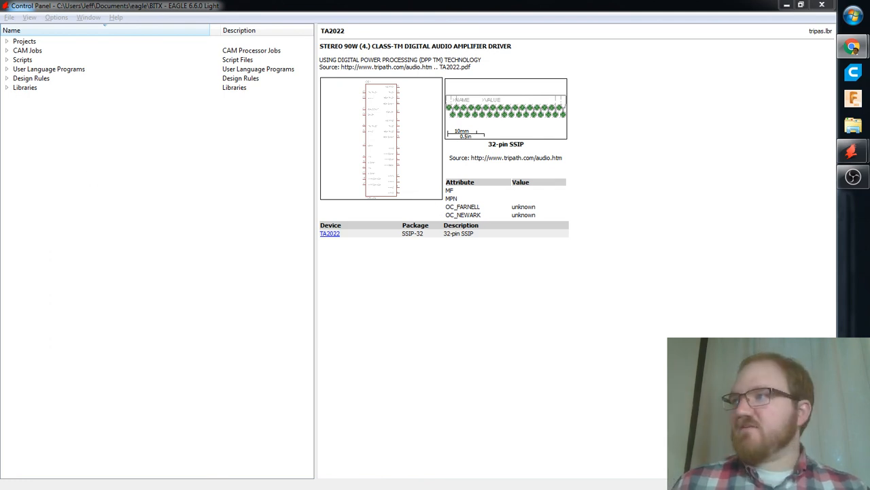
key("alt+Tab")
key("alt+Tab")
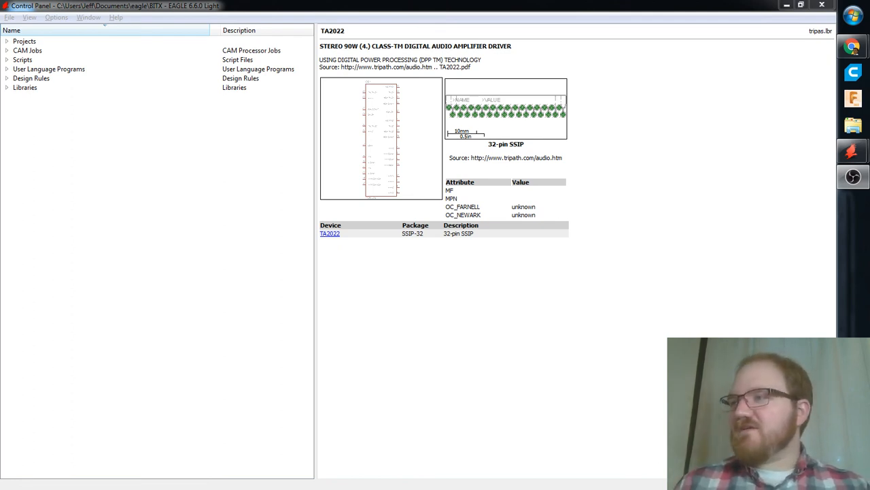
key("alt+Tab")
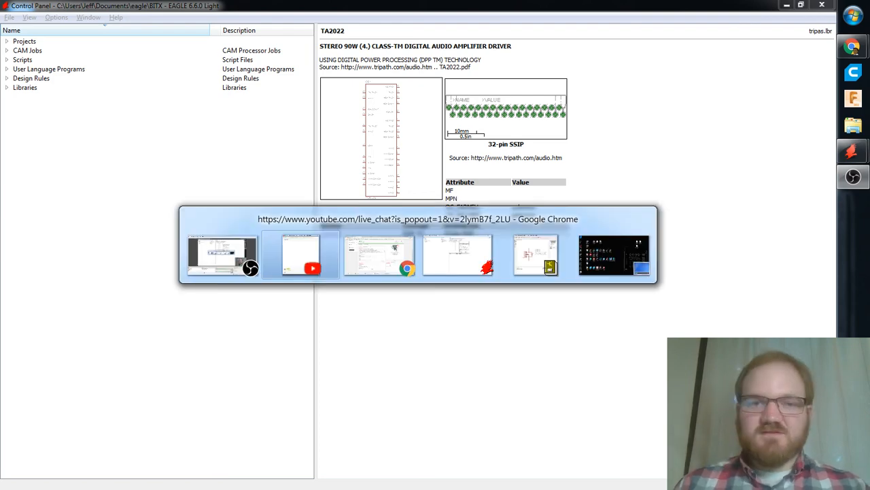
key("alt+Tab")
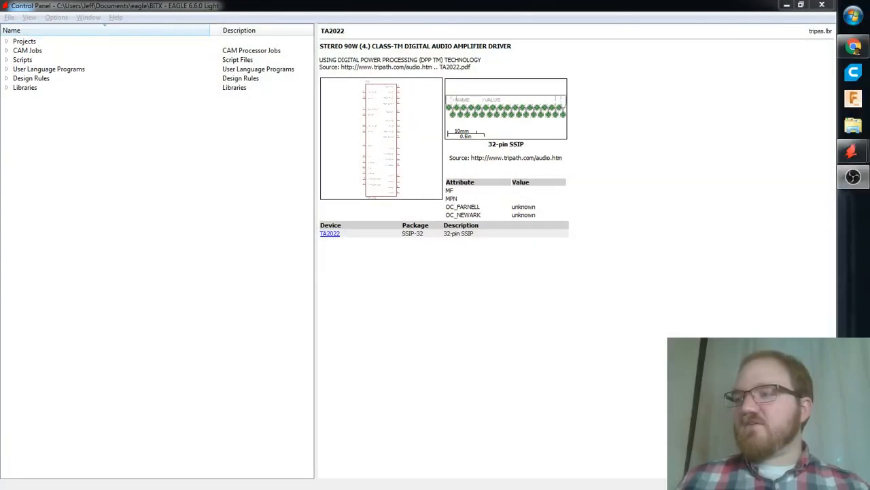
key("alt+Tab")
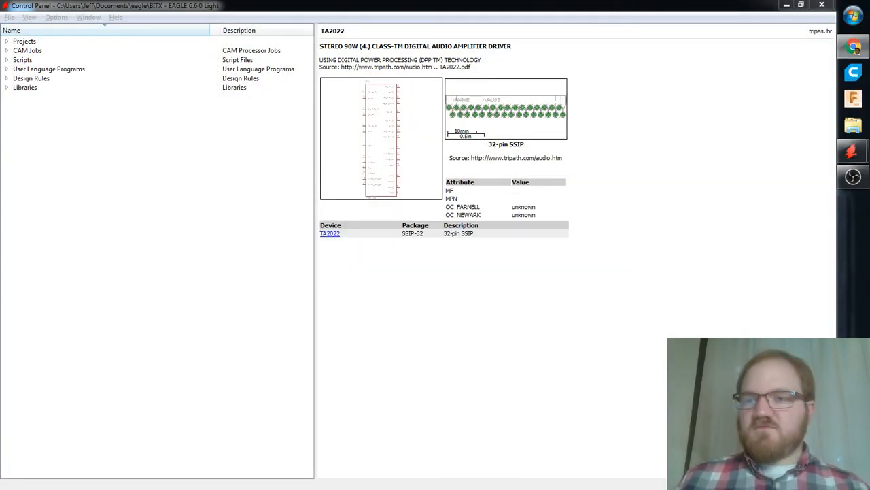
Create a new project named 'QRP Amplifier', saving the library and overwriting eagle.epf.
left_click(4, 17)
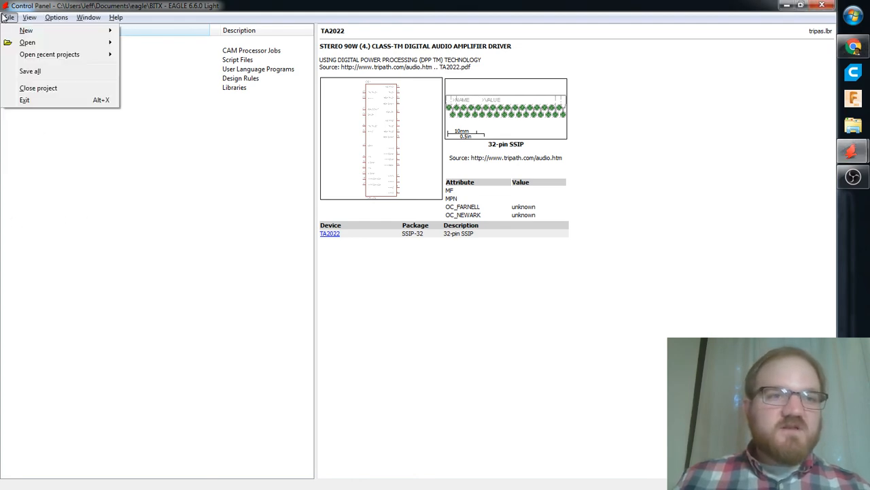
mouse_move(15, 31)
key("alt+Tab")
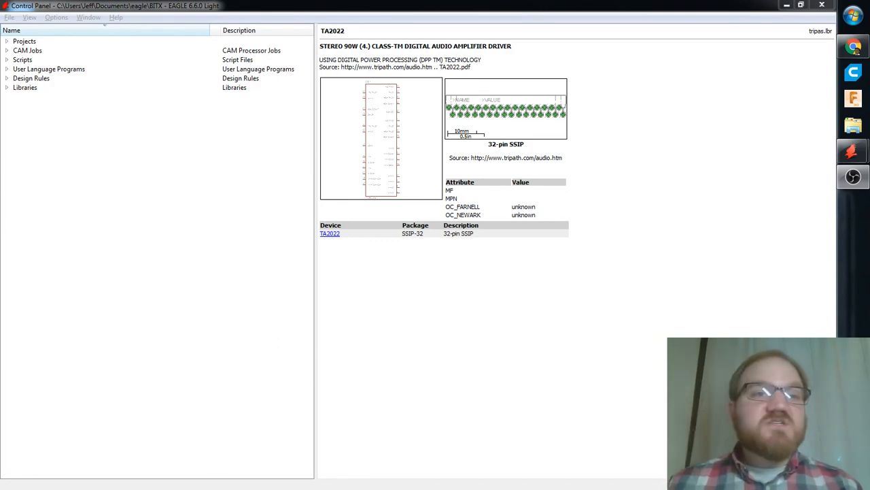
left_click(10, 17)
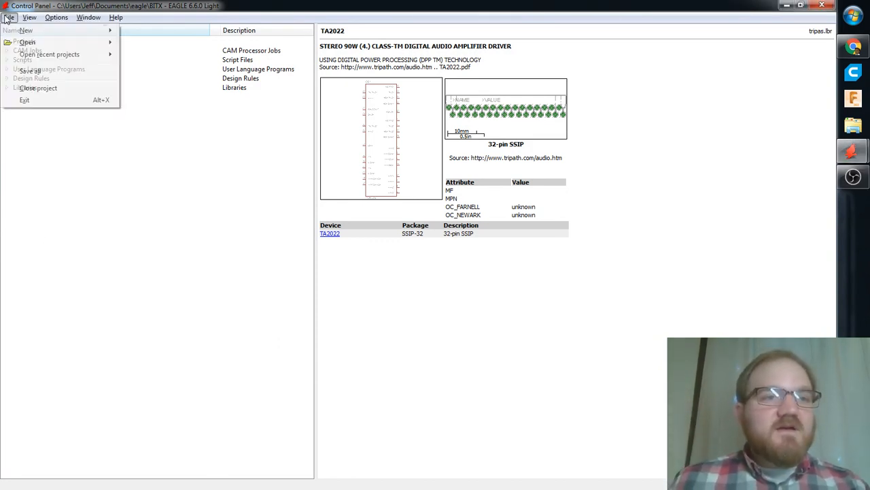
left_click(145, 33)
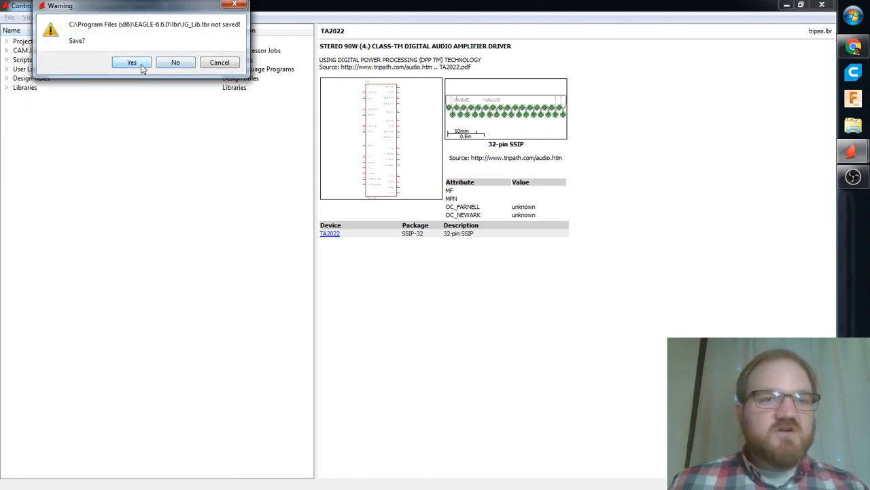
left_click(140, 65)
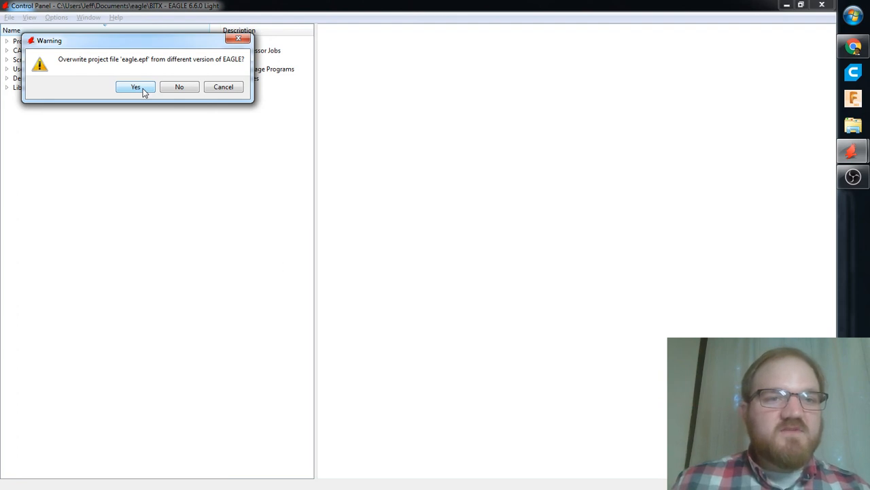
left_click(136, 87)
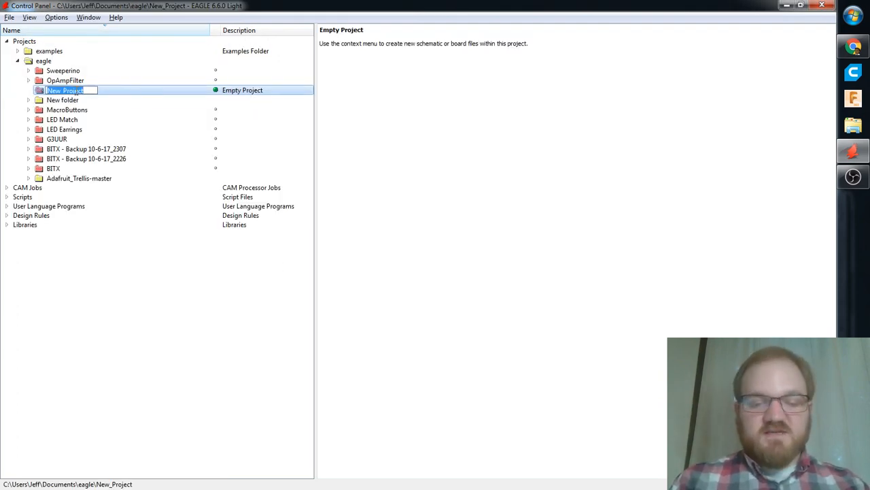
type("QRP Amp")
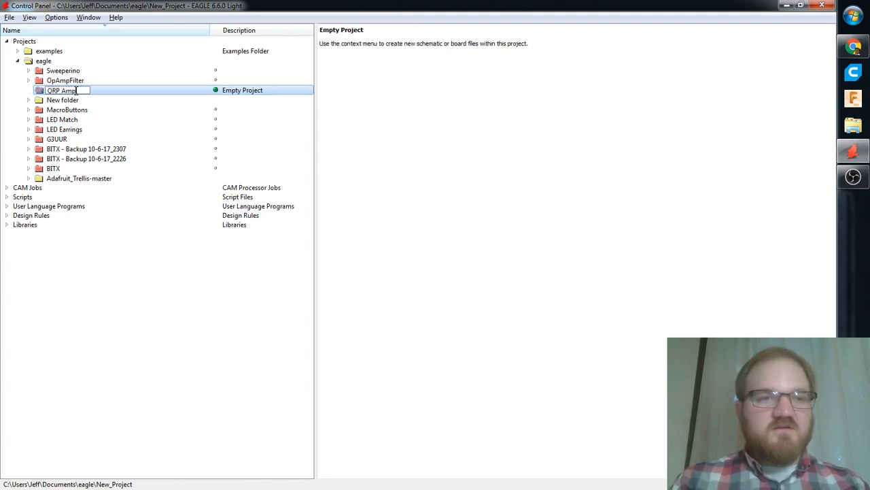
type("lifier")
key("Return")
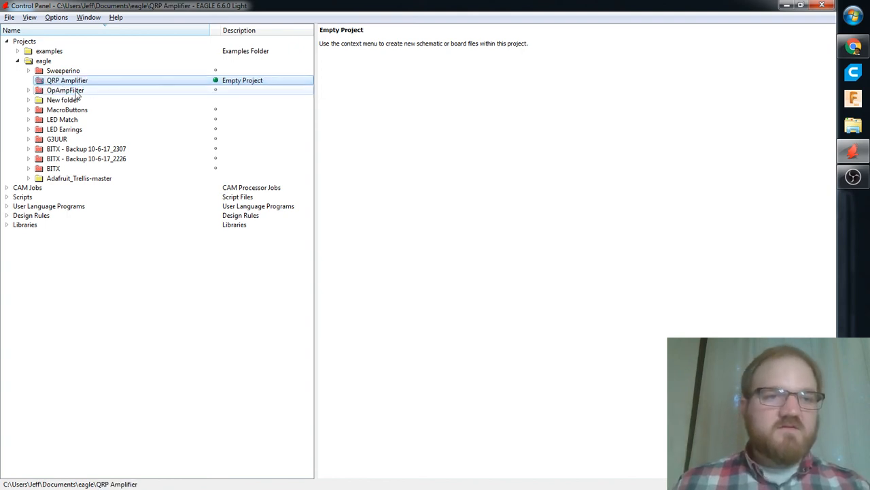
Open a new blank schematic in the project and maximize its editor window.
left_click(56, 17)
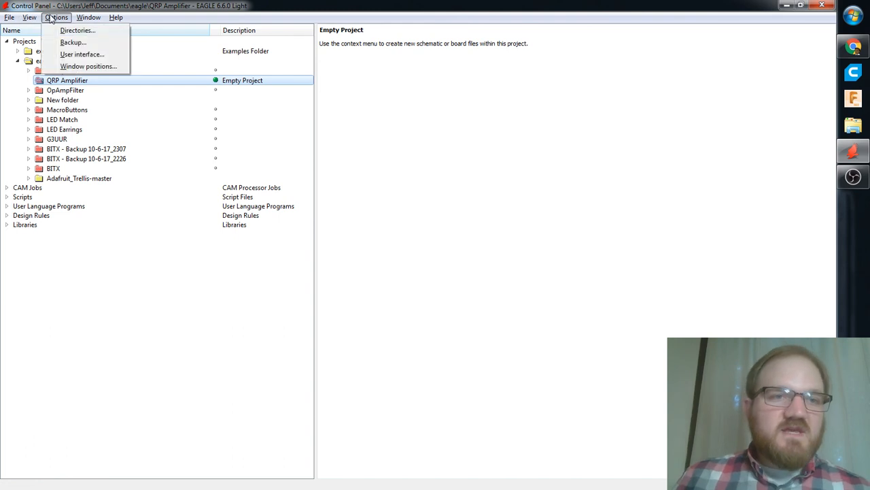
mouse_move(30, 19)
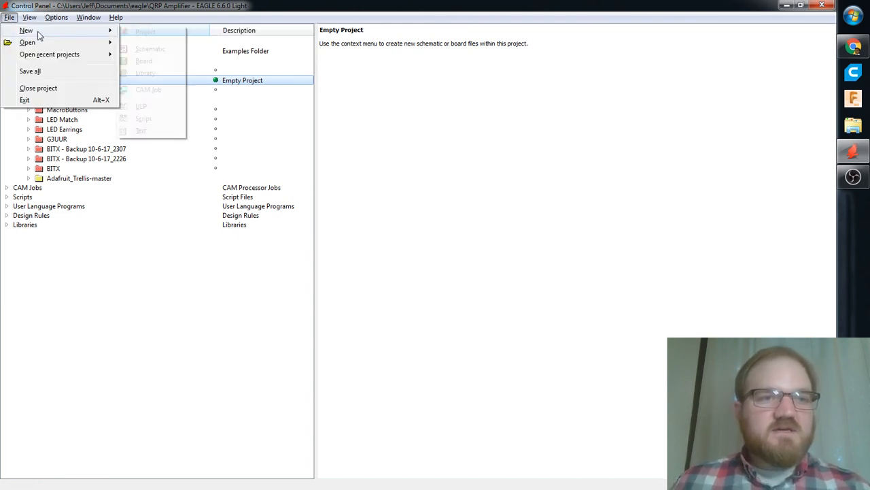
left_click(149, 49)
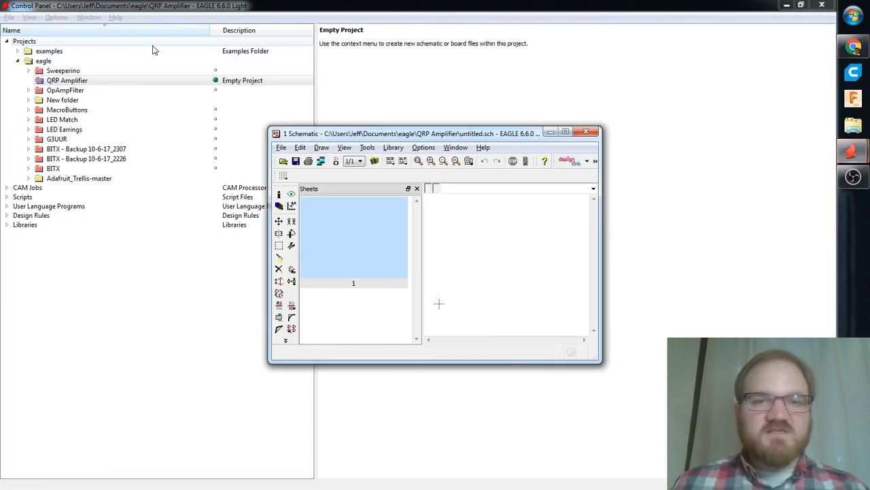
double_click(457, 134)
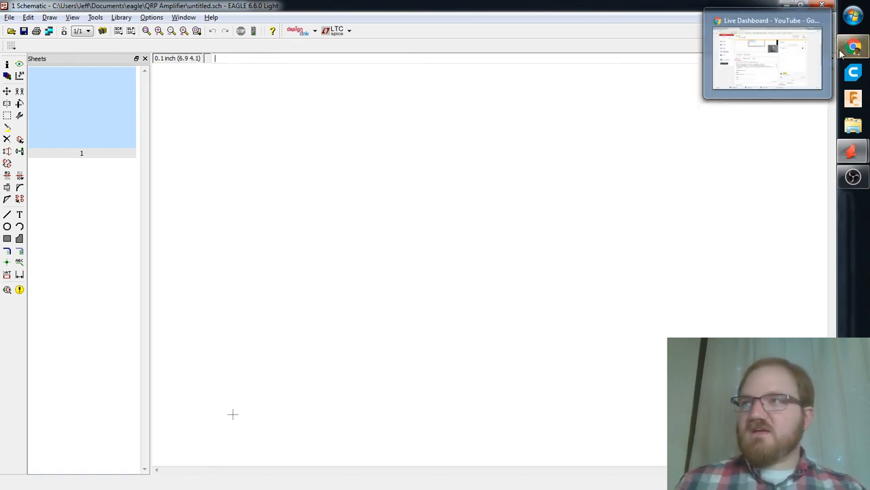
left_click(821, 55)
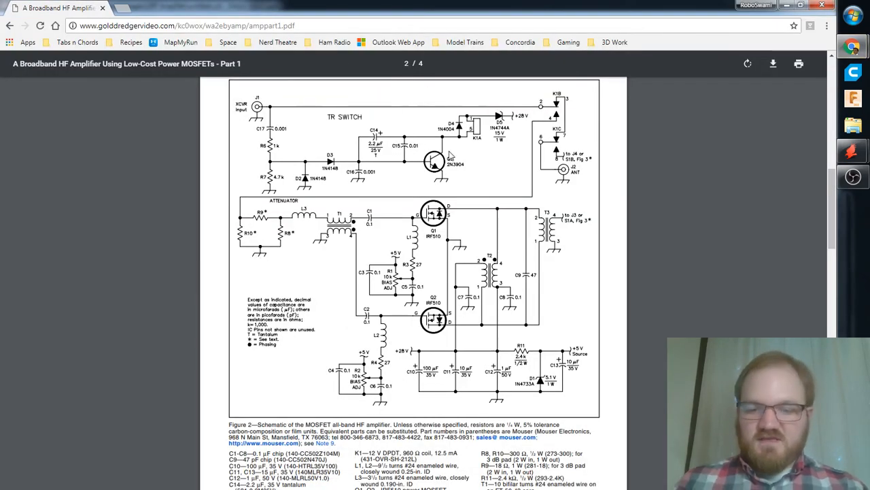
Merge the Simple Cheap 50W PA page into the amplifier PDF's Chrome window.
scroll(450, 156, "up", 2, "ctrl")
scroll(542, 175, "down", 3)
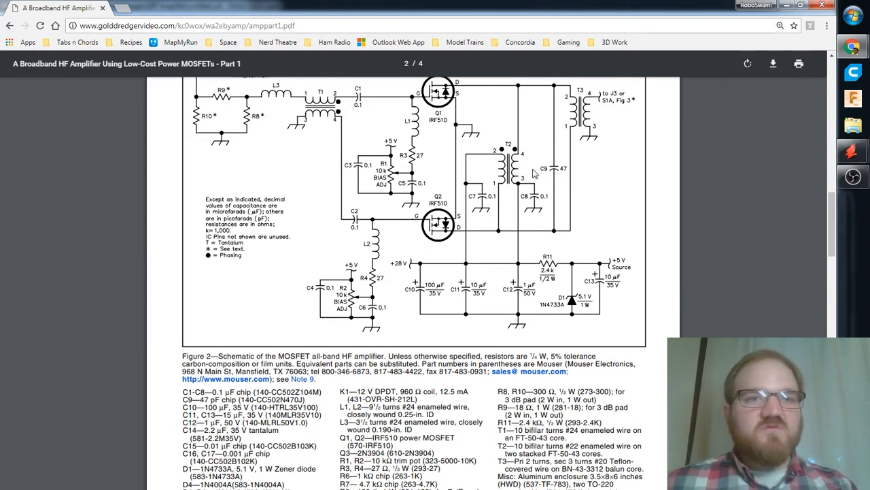
scroll(530, 221, "up", 2)
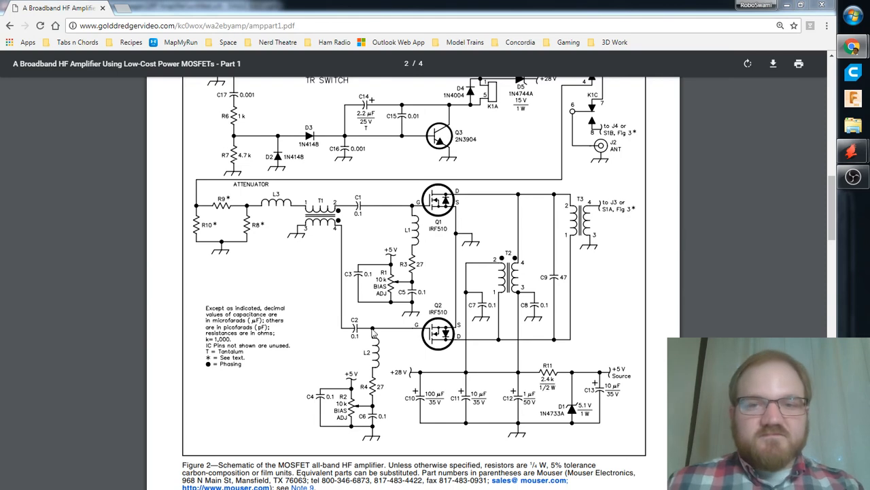
scroll(372, 331, "up", 2)
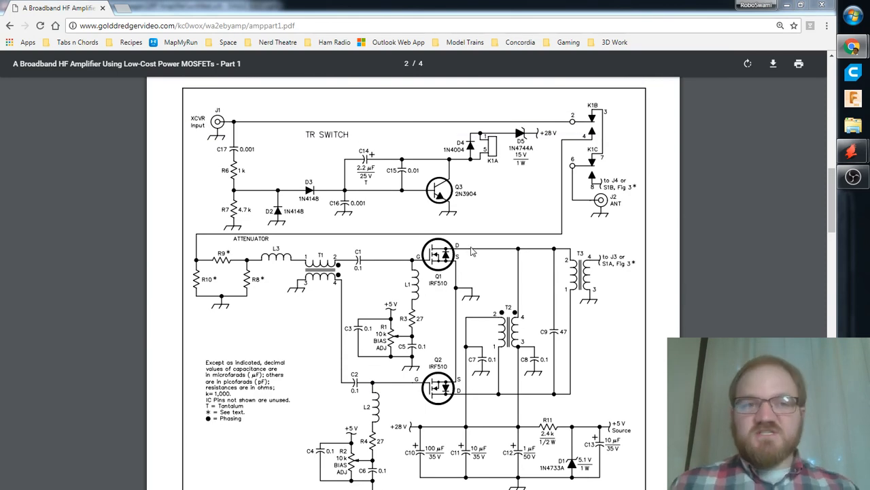
left_click_drag(0, 234, 172, 18)
Dock the '25 watt linear' blog page into the same window as another tab.
scroll(592, 253, "down", 5)
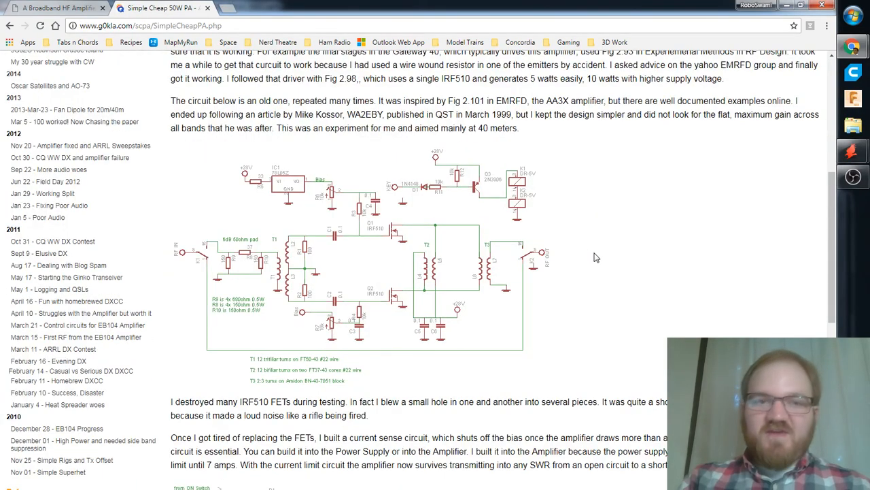
scroll(593, 257, "up", 1, "ctrl")
scroll(589, 257, "up", 1, "ctrl")
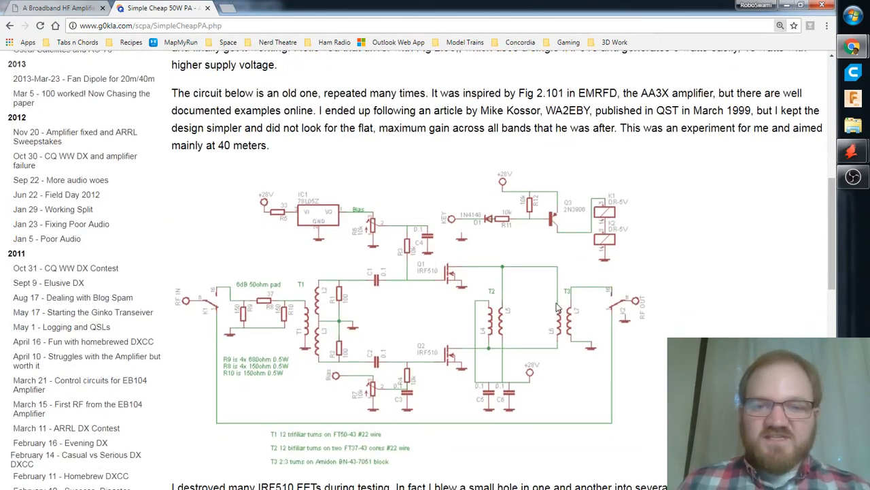
scroll(557, 307, "down", 1)
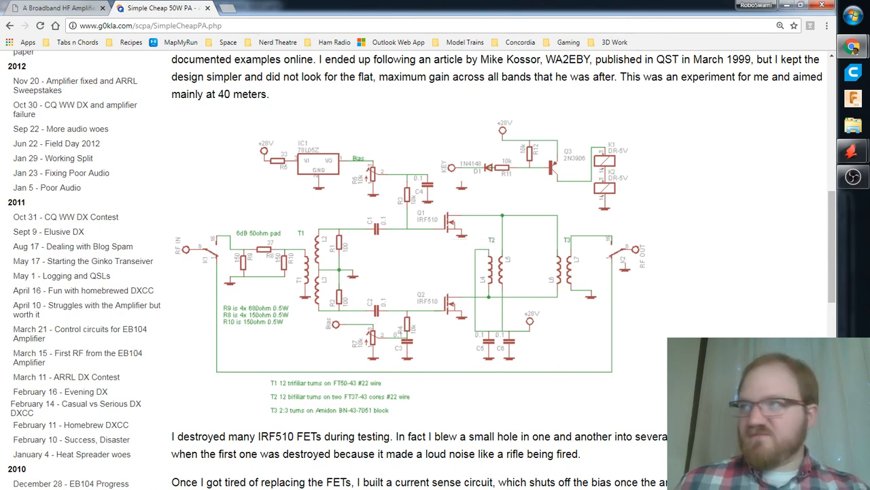
left_click_drag(869, 408, 363, 19)
Look over the blog's amplifier circuit, then return to the 'A Broadband HF Amplifier' PDF tab.
scroll(740, 288, "down", 10)
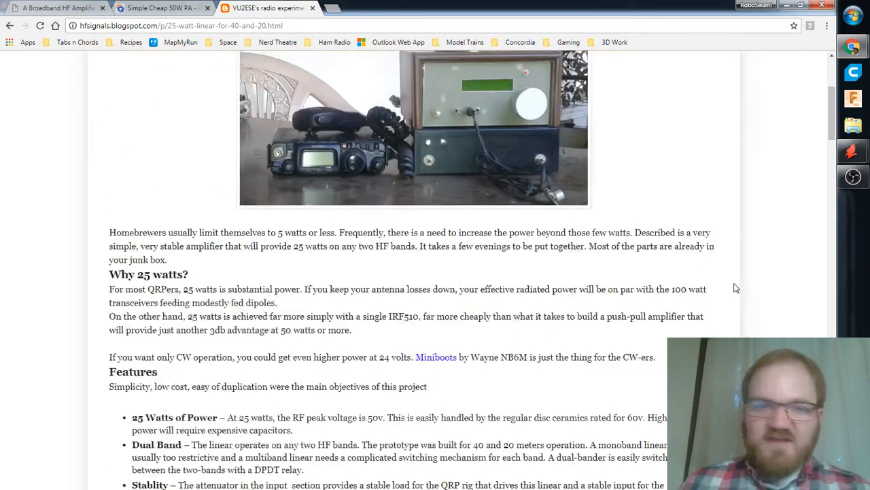
scroll(597, 285, "up", 4, "ctrl")
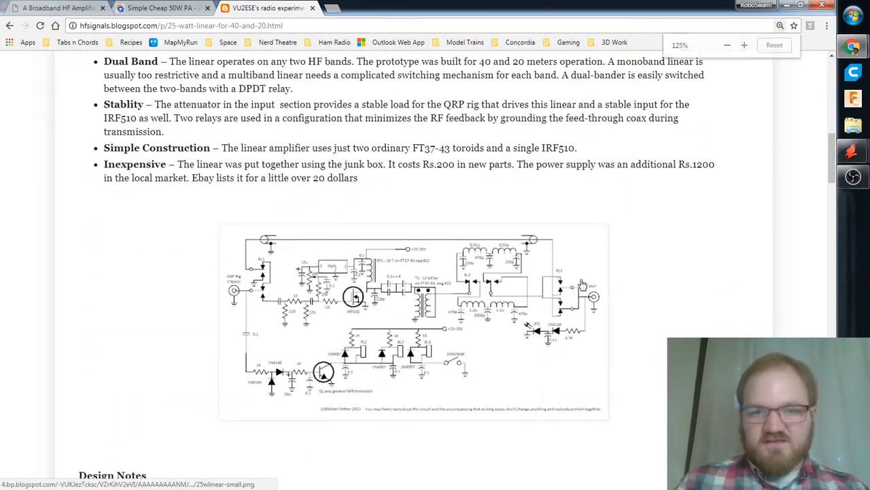
scroll(598, 284, "down", 1)
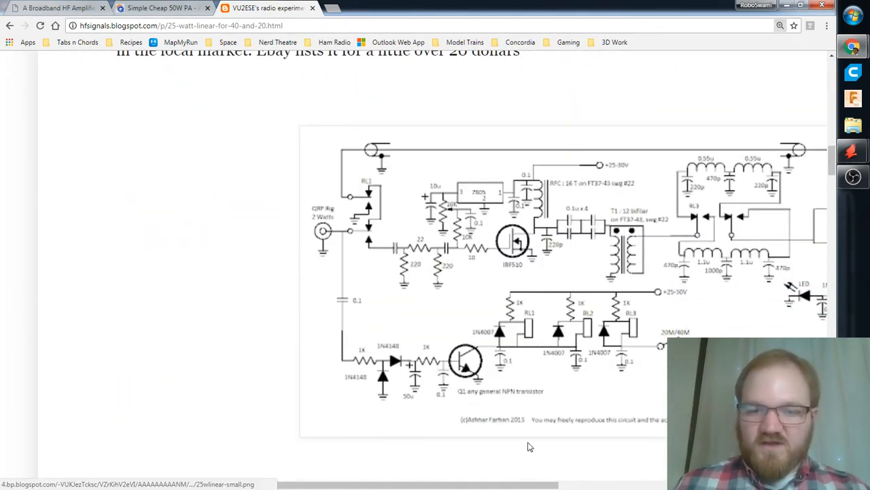
left_click_drag(513, 486, 602, 485)
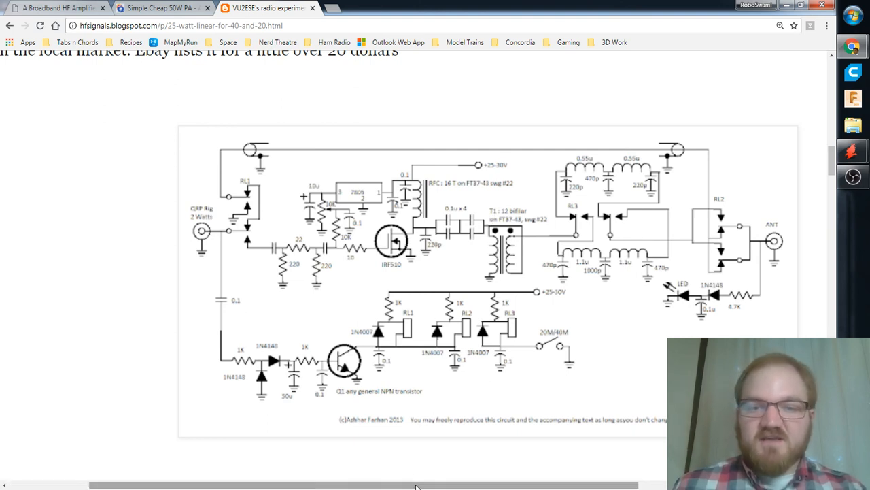
scroll(638, 266, "right", 1)
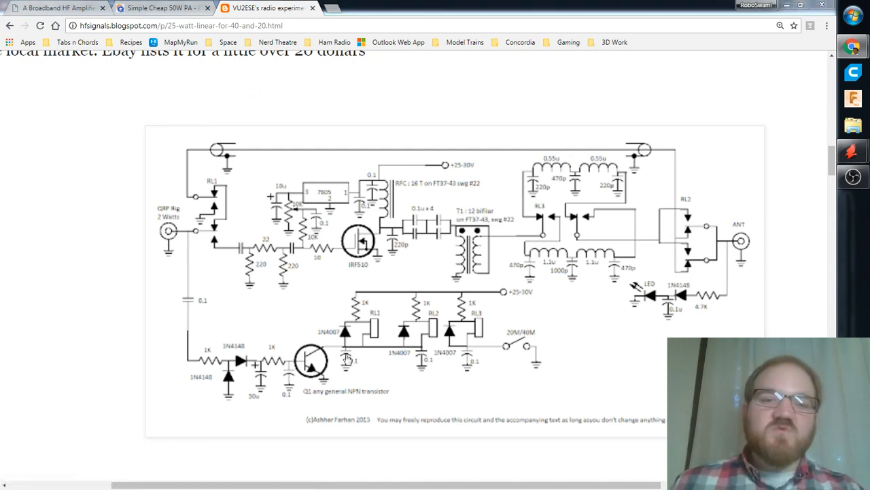
mouse_move(850, 160)
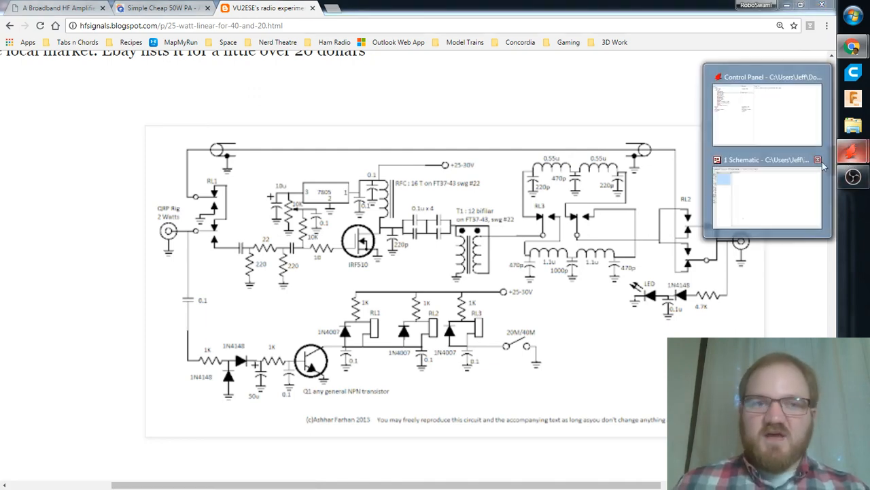
left_click(41, 7)
Scroll the PDF up to the TR SWITCH section and move Chrome to the other monitor.
scroll(390, 222, "down", 3)
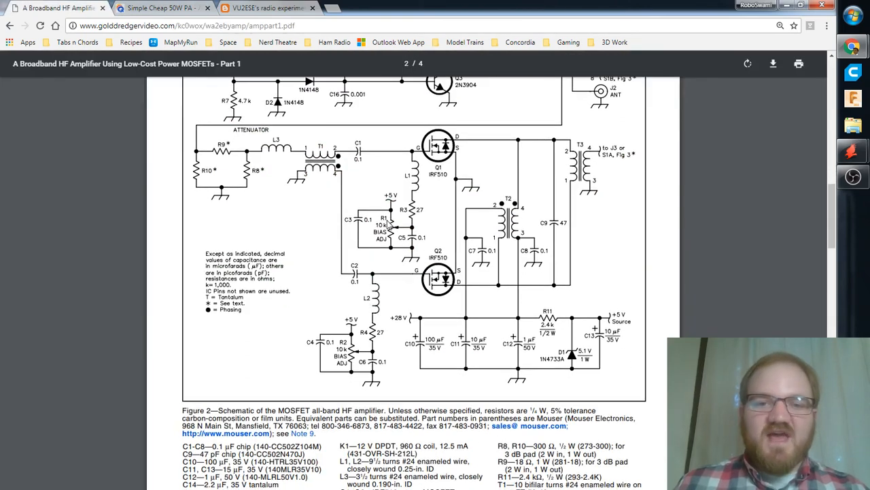
scroll(408, 230, "up", 2)
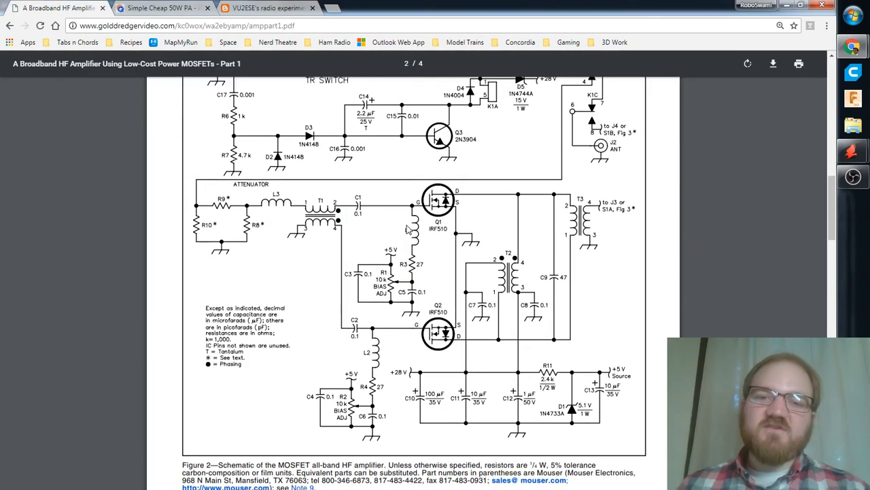
scroll(345, 172, "up", 1)
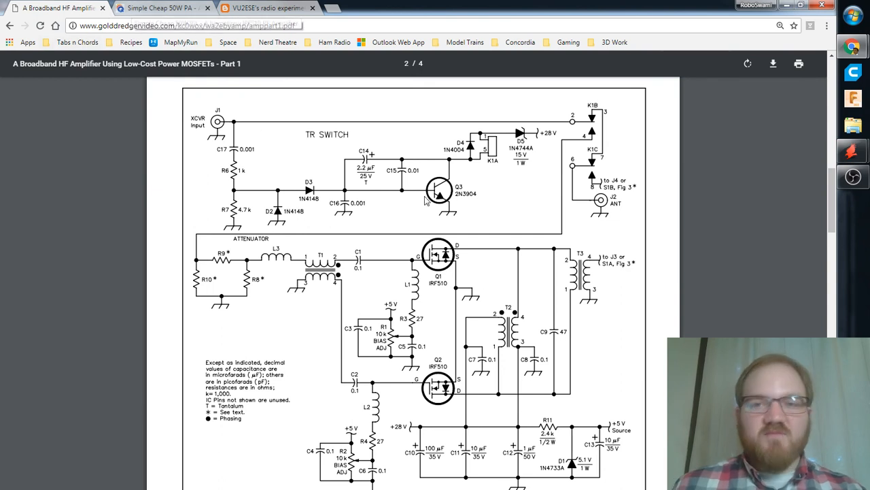
left_click_drag(666, 7, 869, 8)
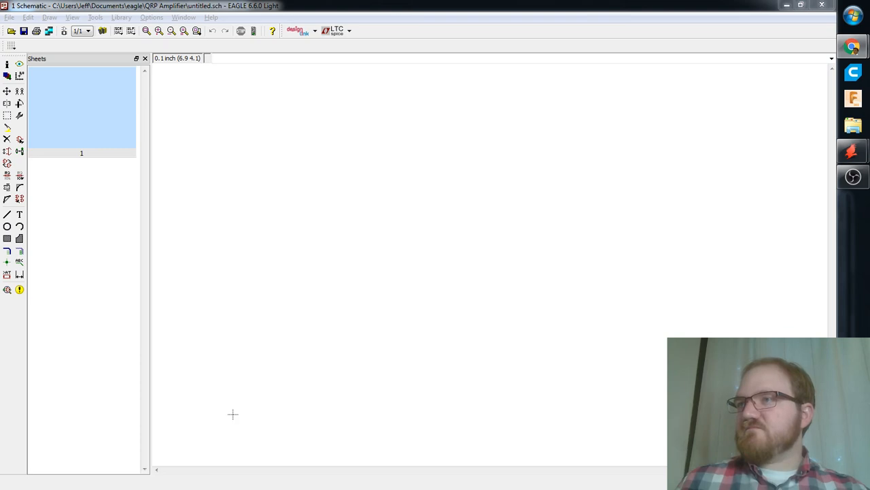
key("alt+Tab")
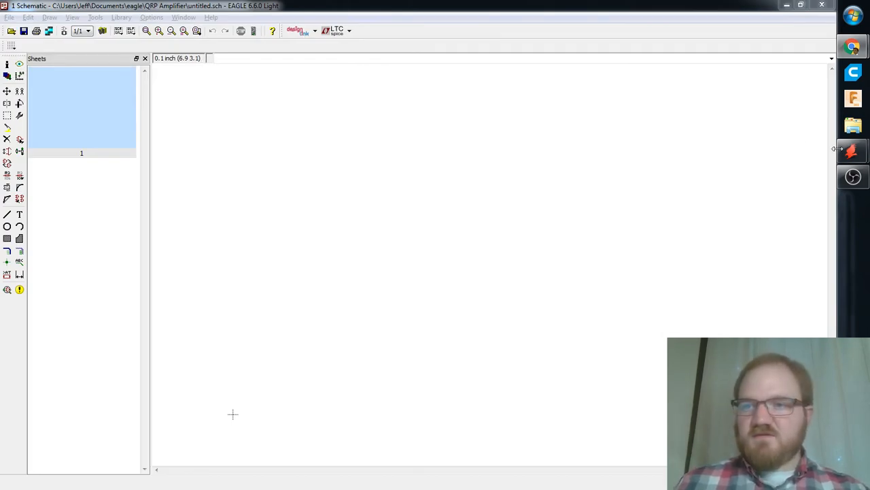
left_click(853, 125)
left_click_drag(613, 16, 869, 16)
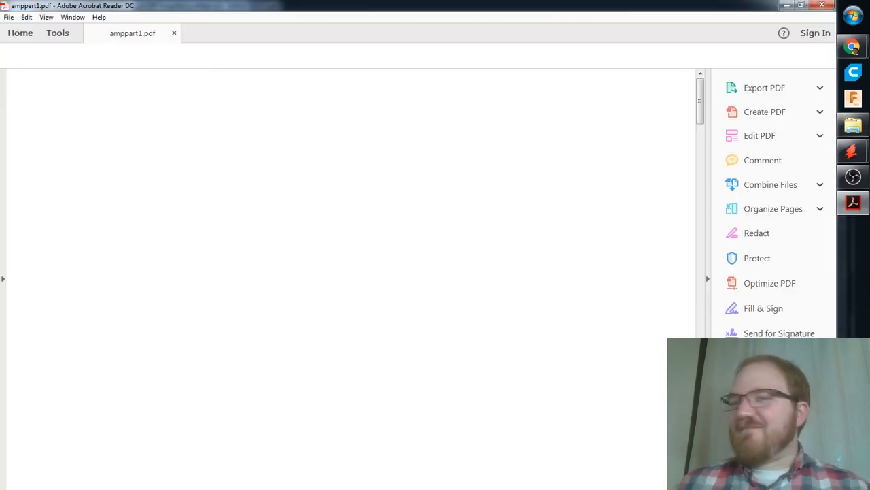
Bring Acrobat onto this screen, maximize it, hide the Tools pane and scroll to page 2's TR SWITCH.
scroll(400, 212, "down", 15)
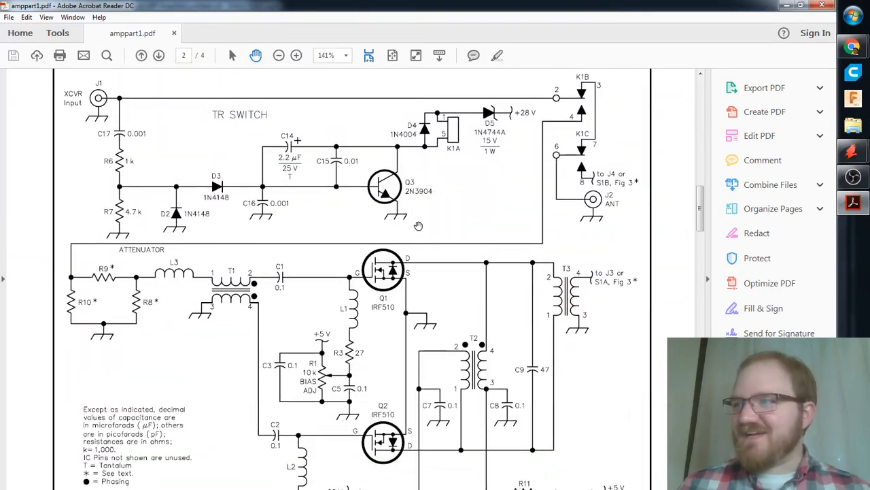
key("alt+Tab")
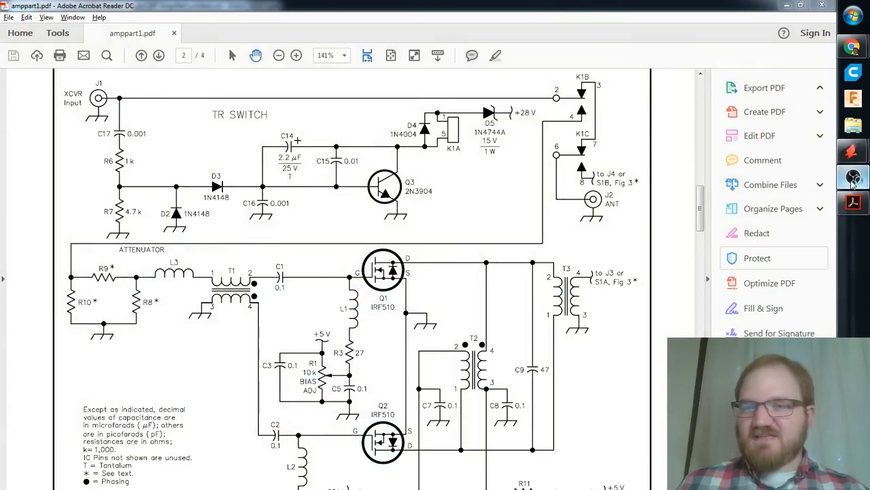
left_click_drag(662, 11, 544, 146)
double_click(544, 146)
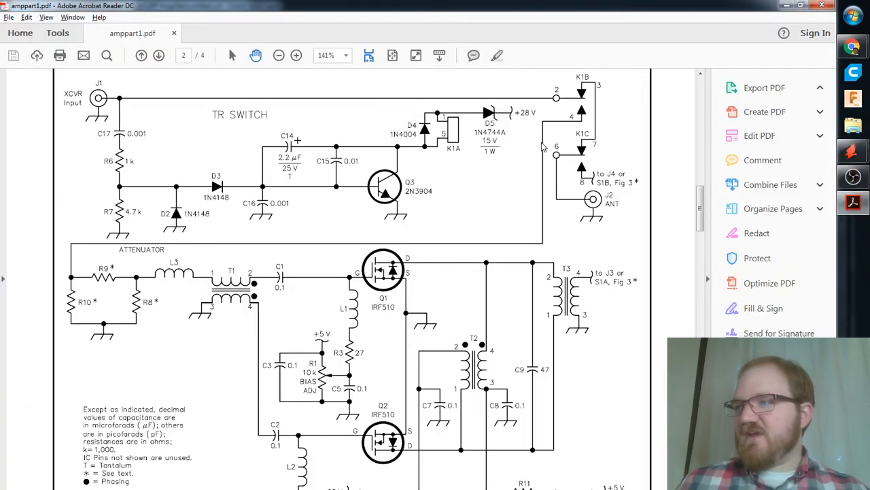
left_click(708, 278)
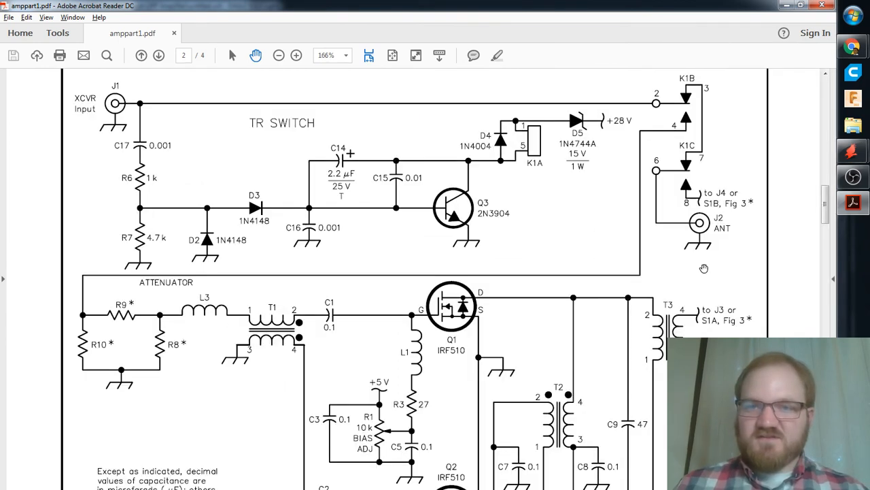
scroll(583, 248, "up", 2)
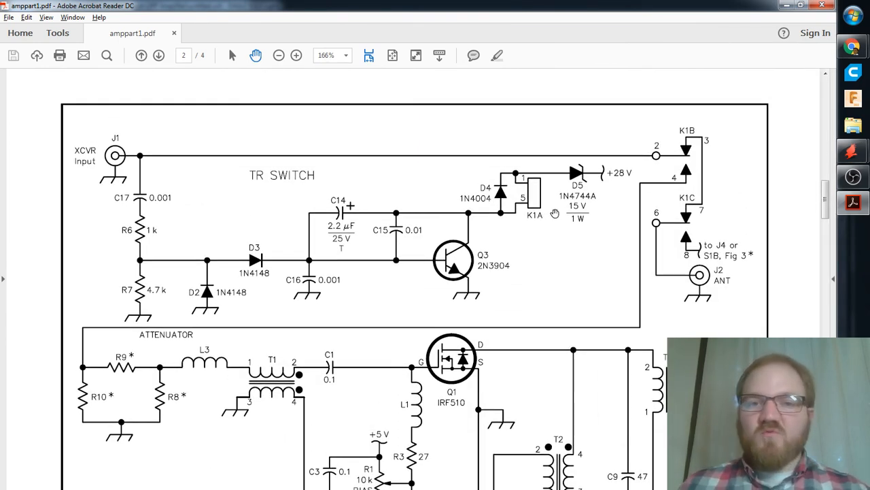
scroll(544, 222, "down", 1)
scroll(543, 222, "down", 1)
scroll(543, 223, "up", 1)
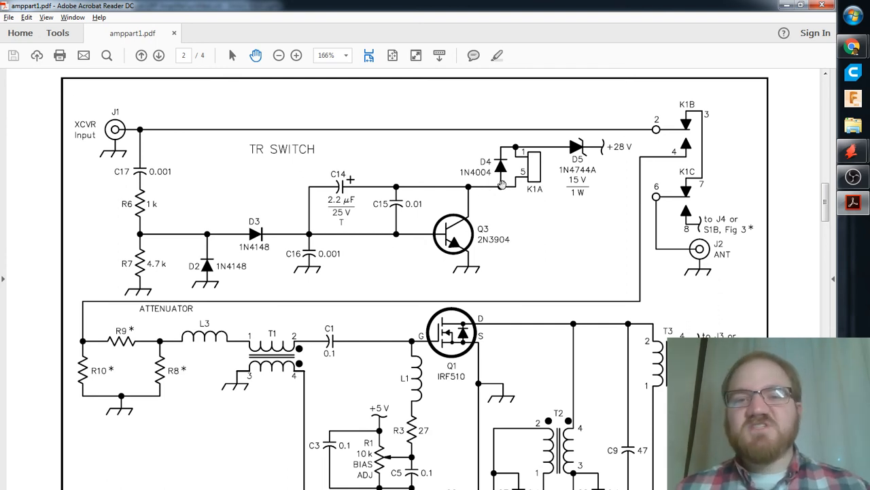
key("alt+Tab")
key("alt+Tab")
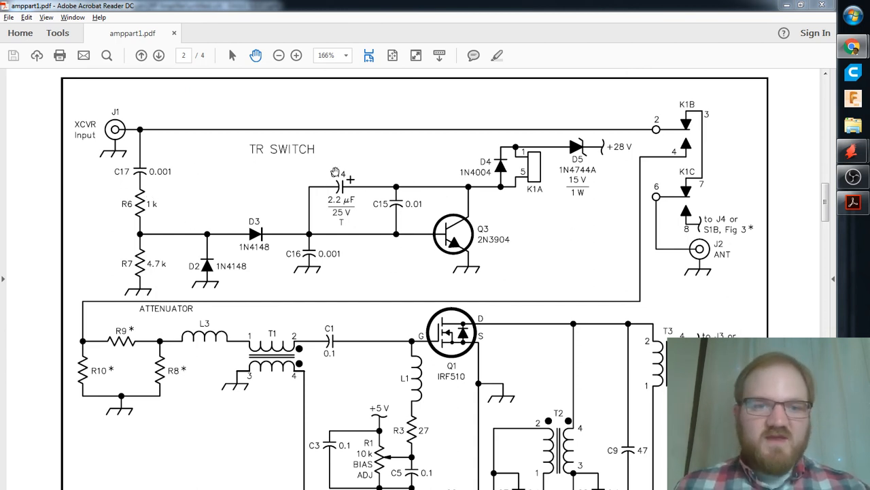
Return to the EAGLE schematic and search the ADD parts dialog for 'bnc'.
mouse_move(853, 151)
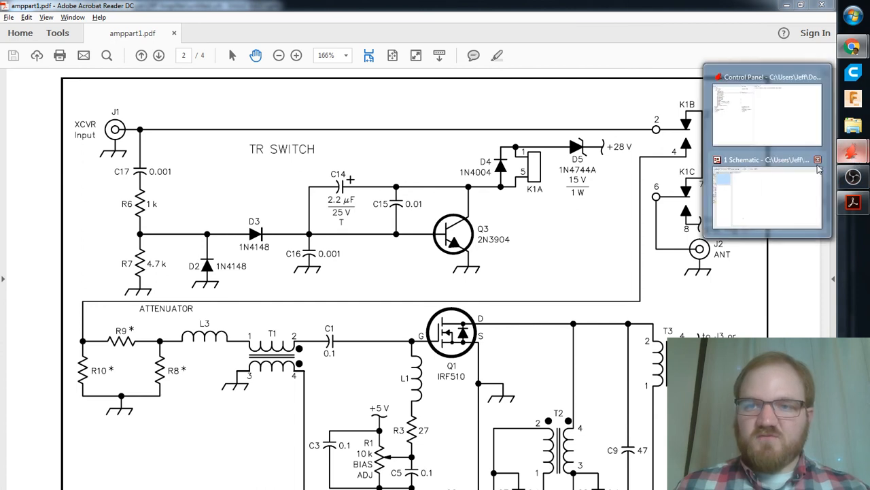
left_click(776, 183)
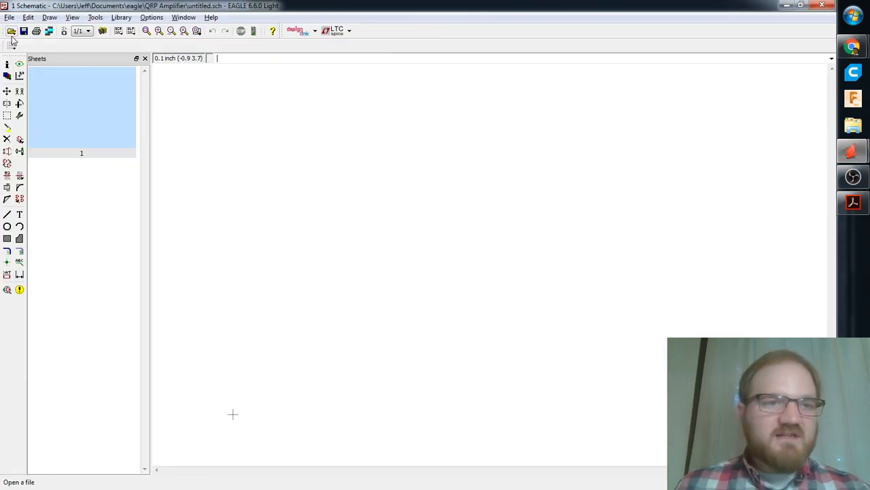
left_click(19, 140)
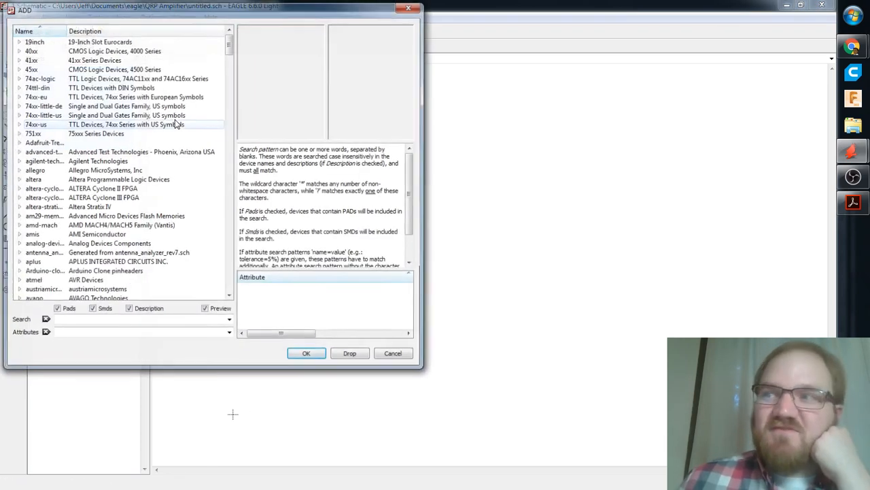
left_click(95, 321)
type("bnc")
key("Return")
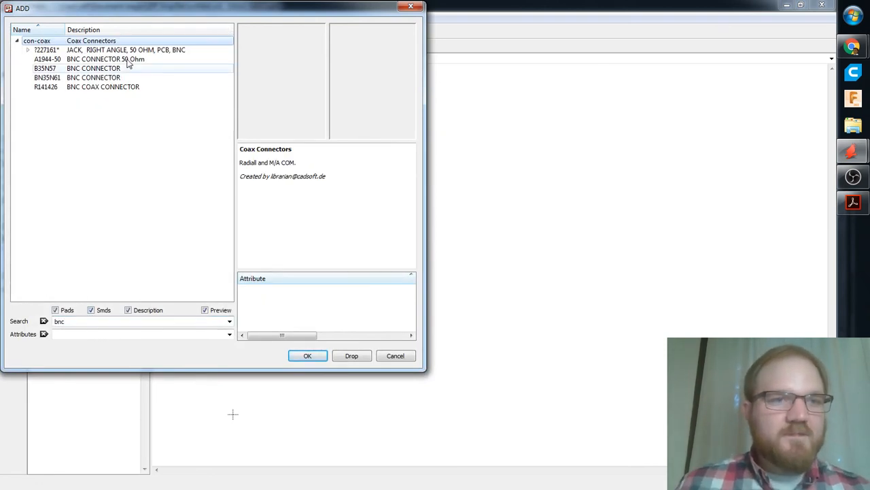
Preview the AMP 227161, A1944-50, BN35N61 and R141426 BNC connector footprints.
left_click(35, 50)
double_click(33, 50)
left_click(108, 59)
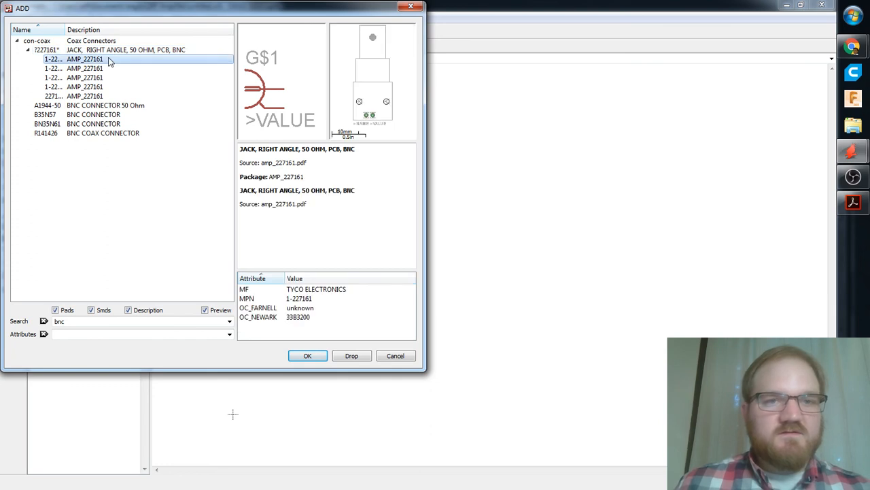
key("Down")
key("Down")
key("Down")
key("Down")
key("Down")
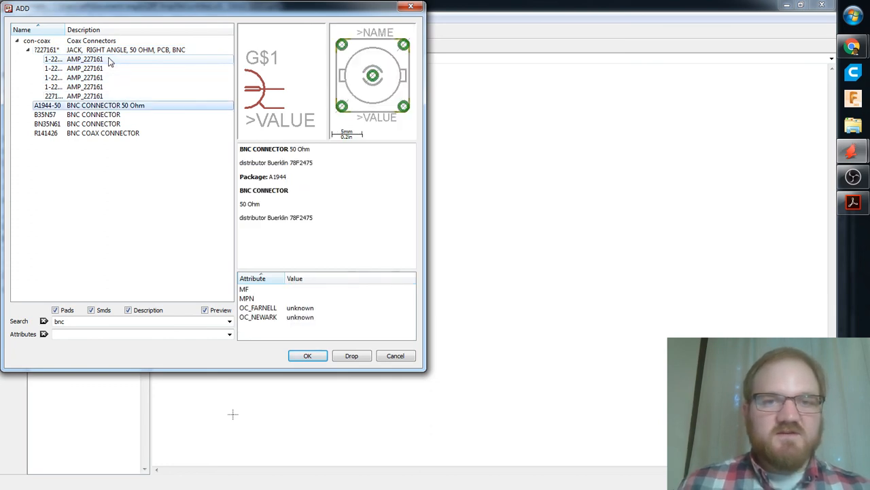
key("Down")
key("Down")
key("Down")
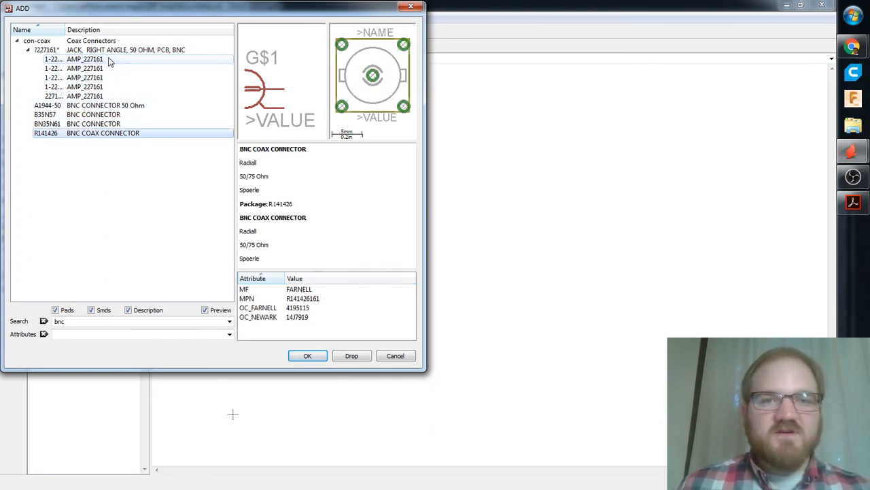
key("Up")
key("Down")
key("Up")
key("Down")
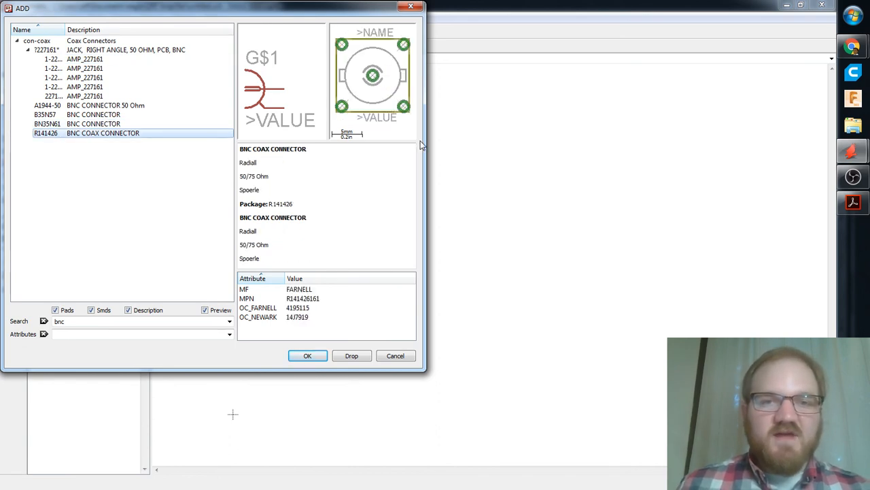
Widen the ADD dialog and compare the AMP_227161 variant footprints, settling on the second.
left_click_drag(424, 141, 513, 140)
key("Up")
key("Up")
key("Up")
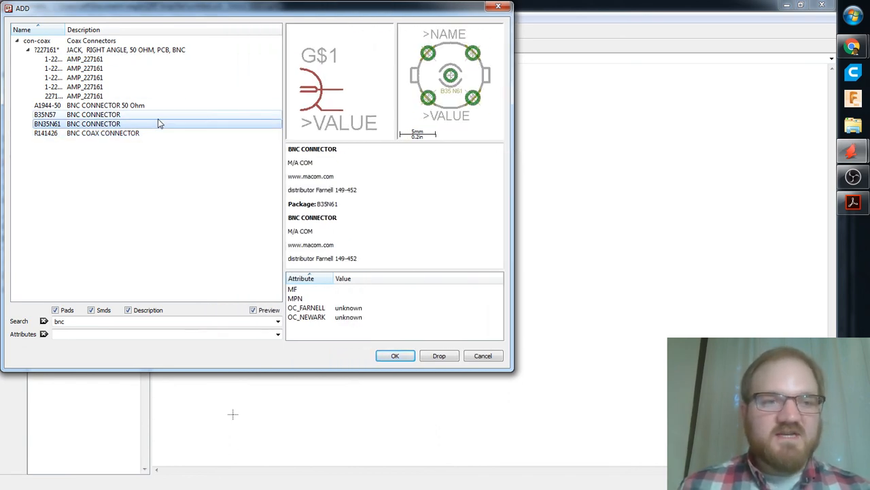
key("Up")
key("Up")
key("Up")
key("Up")
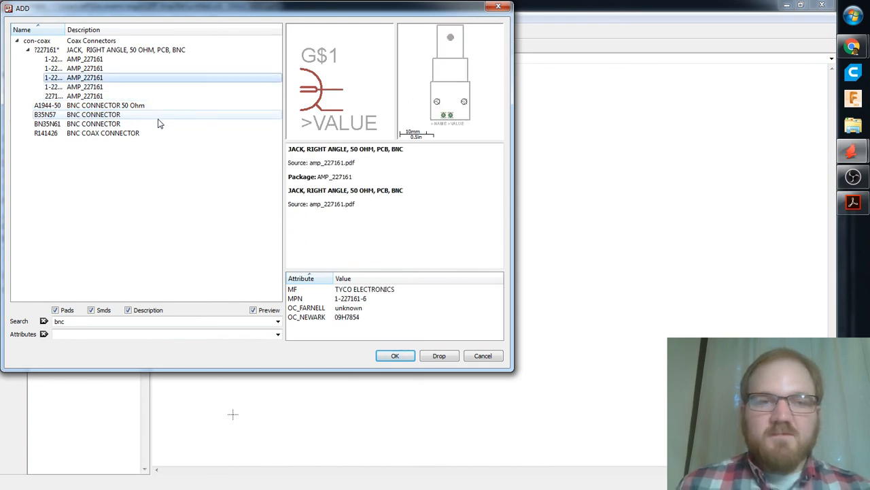
key("Up")
key("Down")
key("Up")
key("Down")
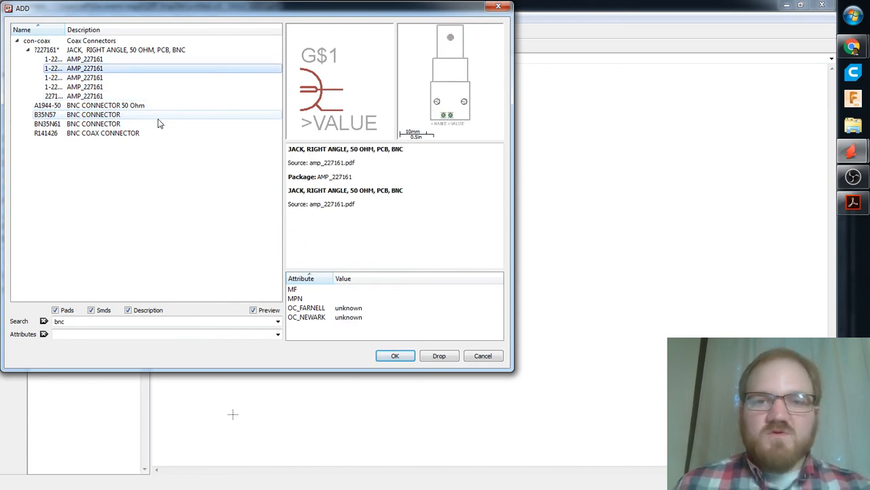
key("Down")
key("Up")
key("Up")
key("Down")
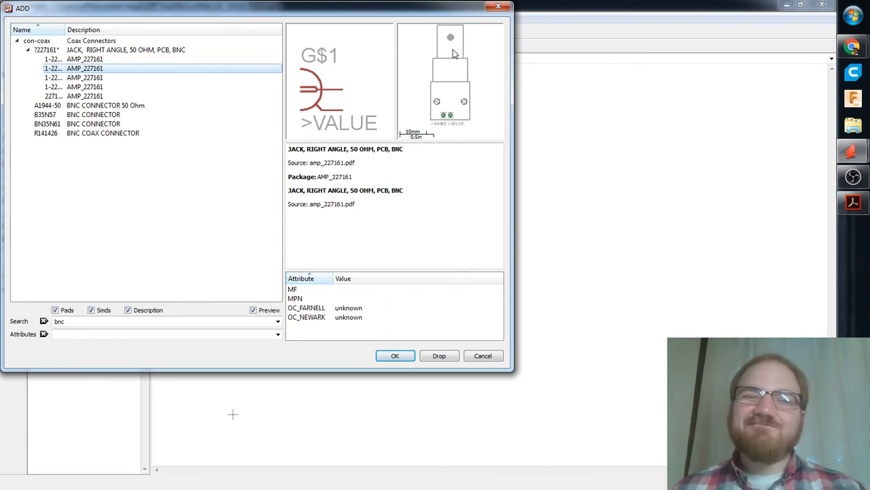
Preview the A1944-50, B35N57 and BN35N61 BNC connectors, then select the search text.
left_click(102, 107)
left_click(100, 115)
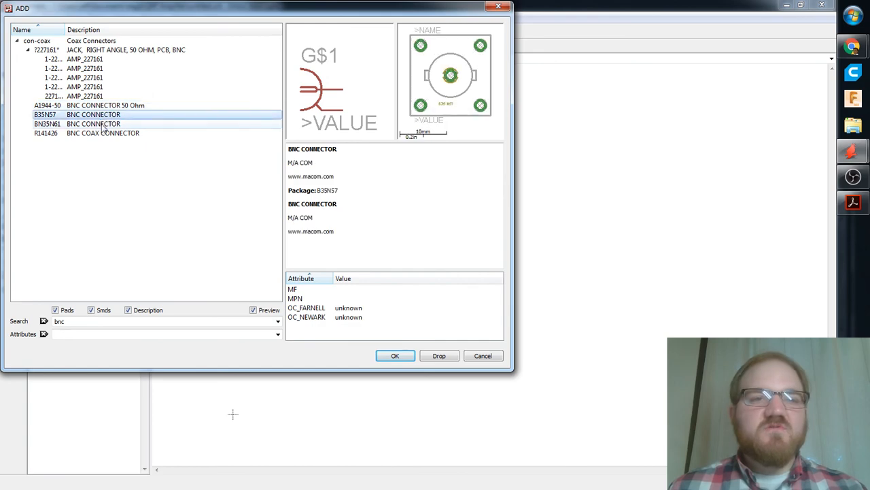
left_click(104, 126)
left_click_drag(89, 321, 4, 302)
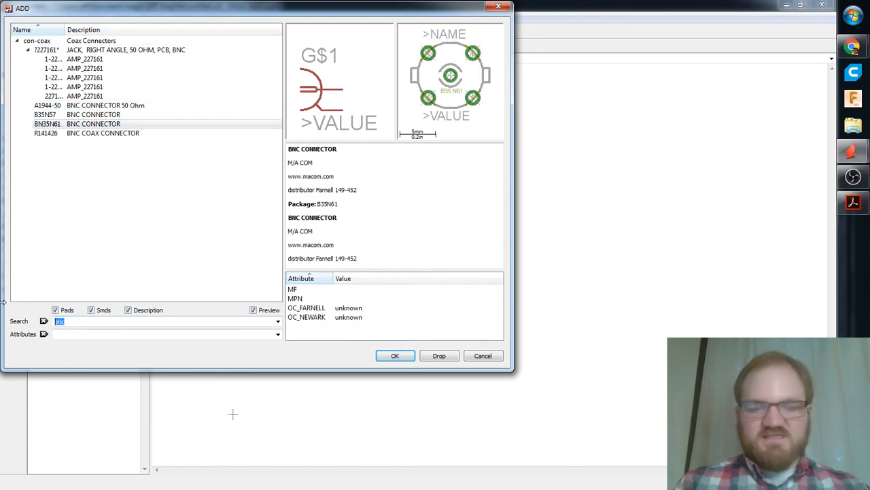
Search the library for 'pin' and expand the PINHD pin header entries.
type("pin")
key("Return")
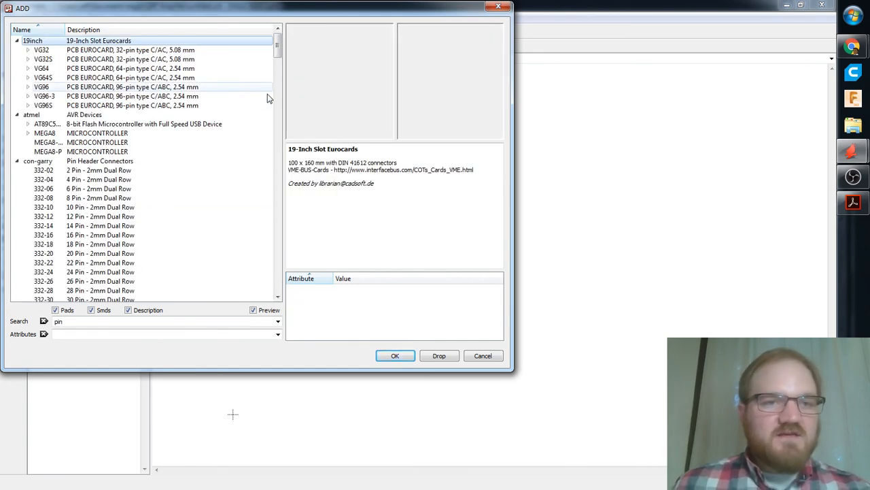
left_click_drag(278, 52, 277, 237)
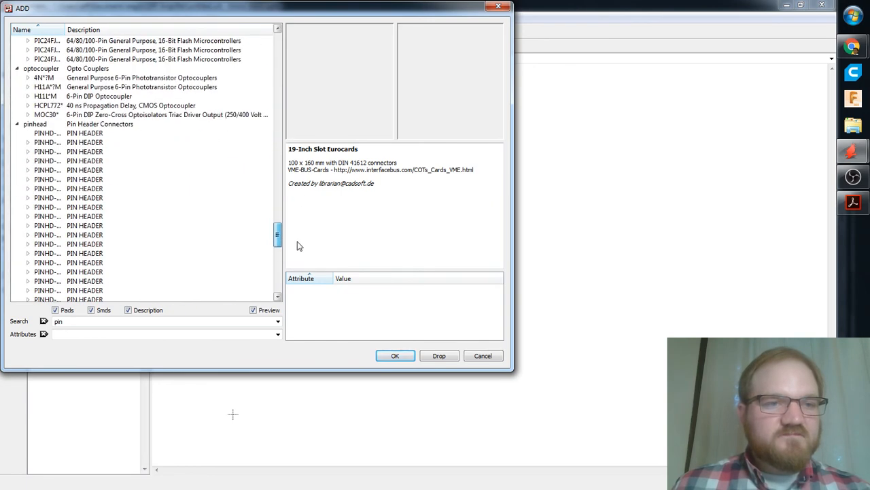
left_click(46, 132)
left_click(45, 142)
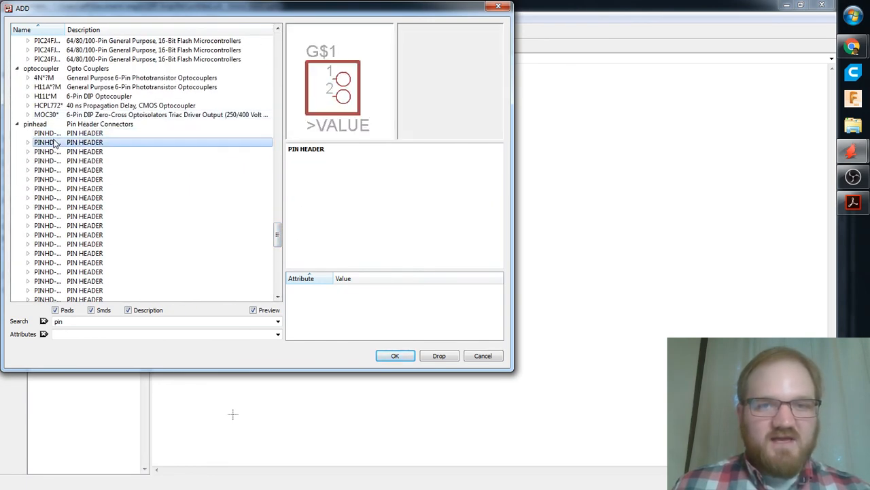
left_click(43, 151)
double_click(42, 142)
double_click(42, 170)
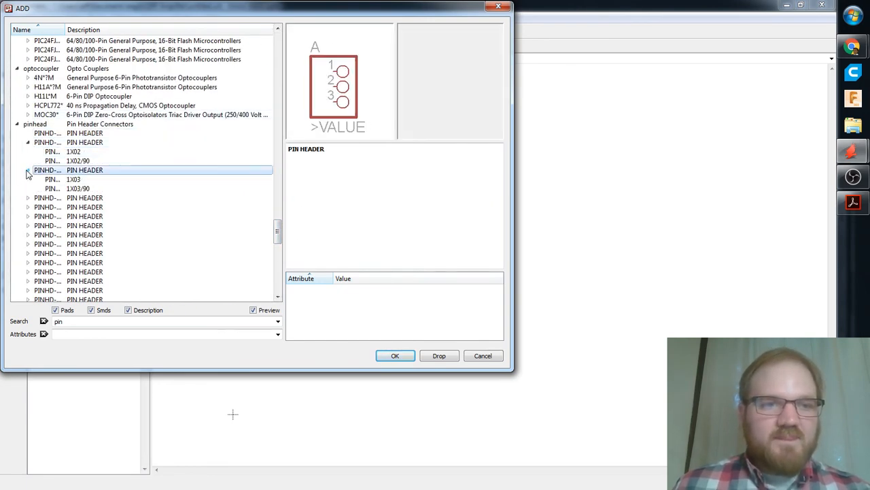
Compare the header footprints and confirm the single-pin PINHD-1X1 header.
left_click(79, 161)
left_click(75, 153)
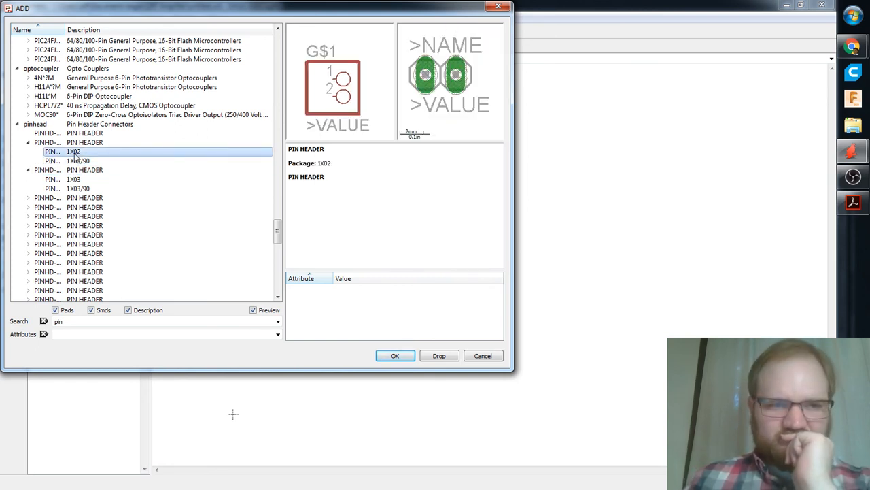
key("Down")
key("Down")
key("Down")
key("Up")
key("Up")
key("Up")
key("Up")
key("Up")
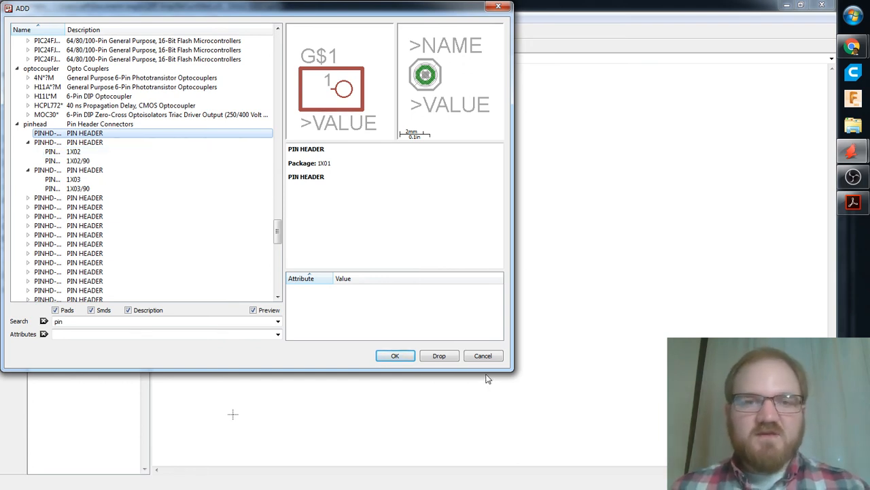
left_click(395, 356)
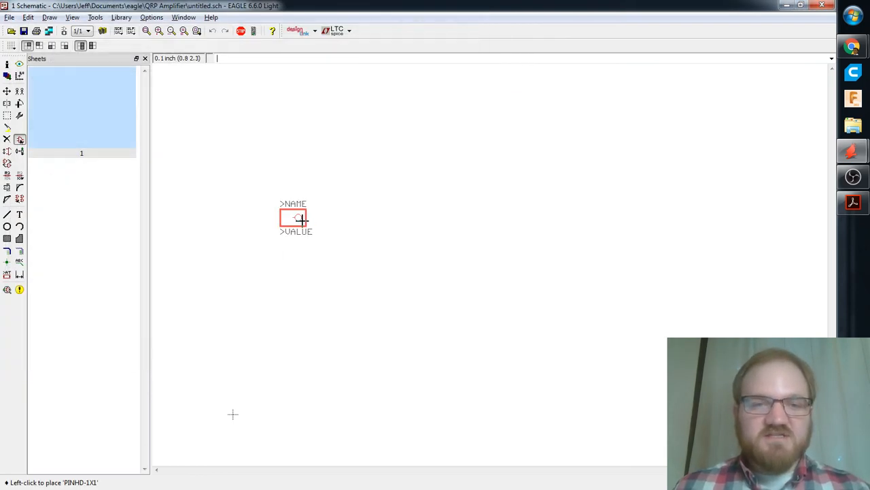
Place the single-pin header and rename JP1 to RFIN.
left_click(284, 183)
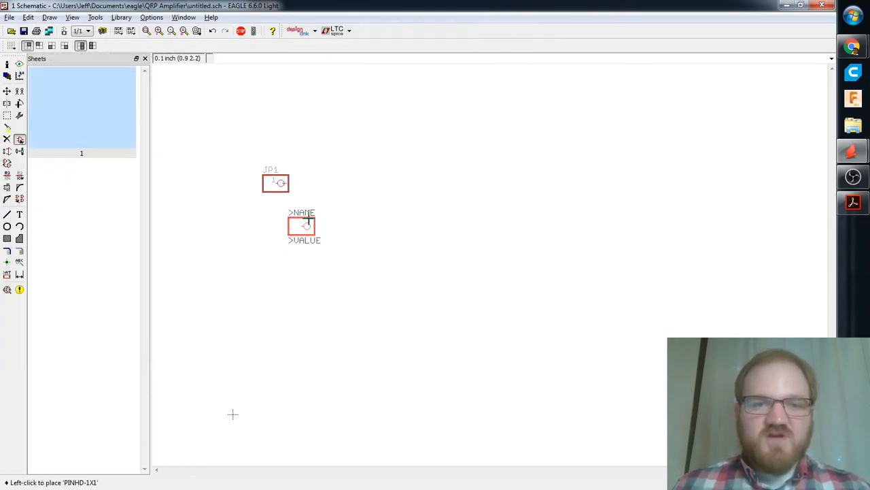
left_click(19, 139)
left_click(499, 7)
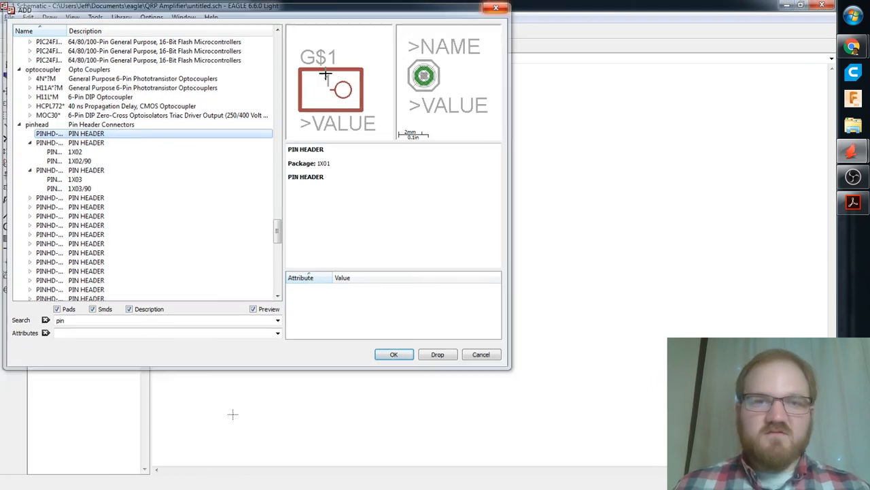
key("Return")
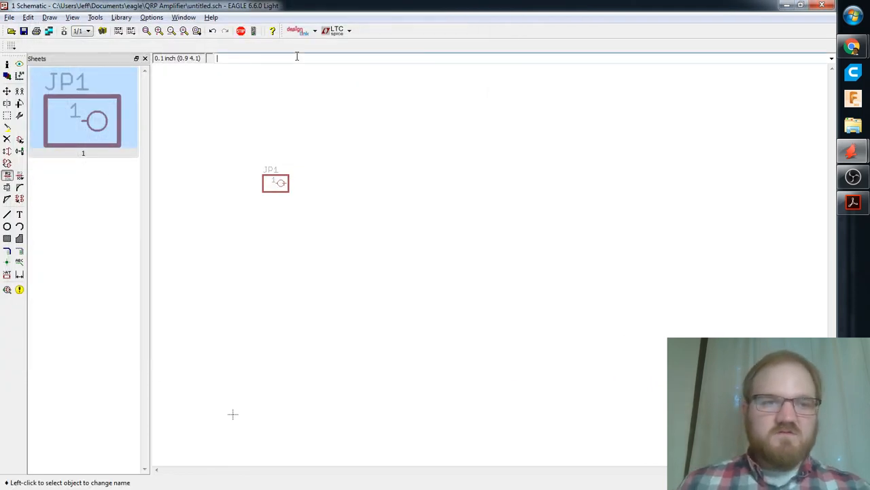
left_click(273, 182)
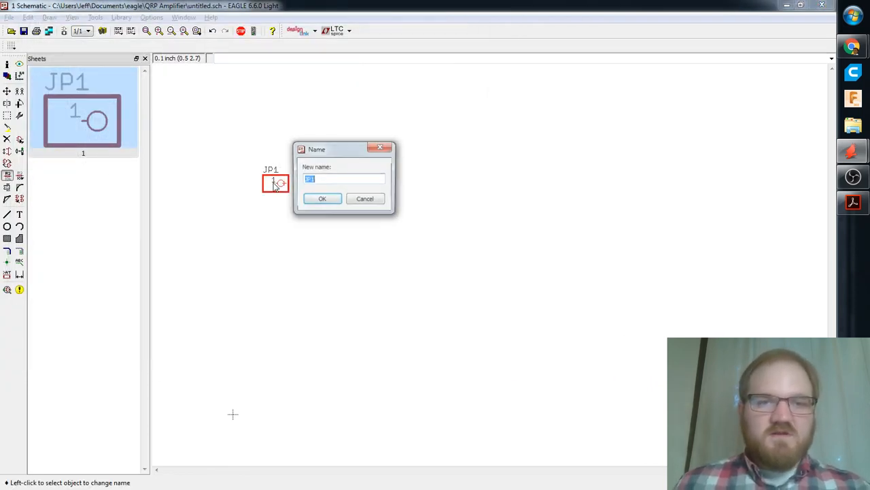
type("RFIN")
left_click(322, 197)
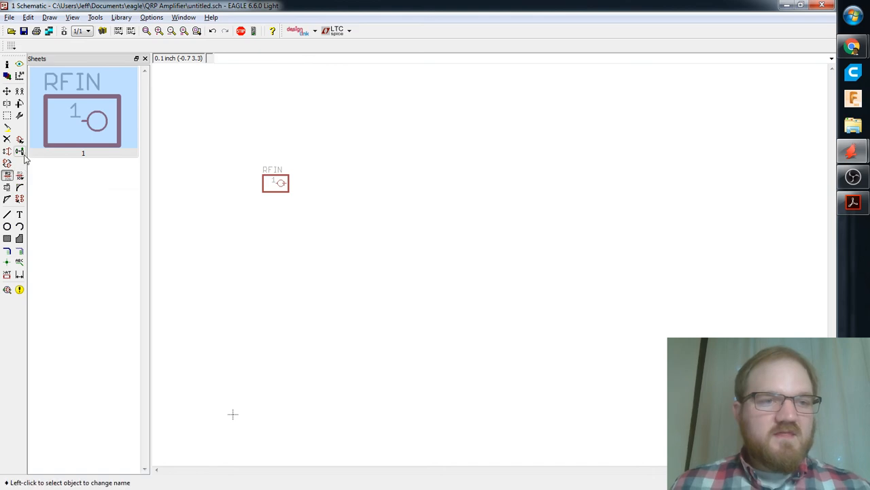
Copy the RFIN header and place the copy directly below it.
left_click(20, 139)
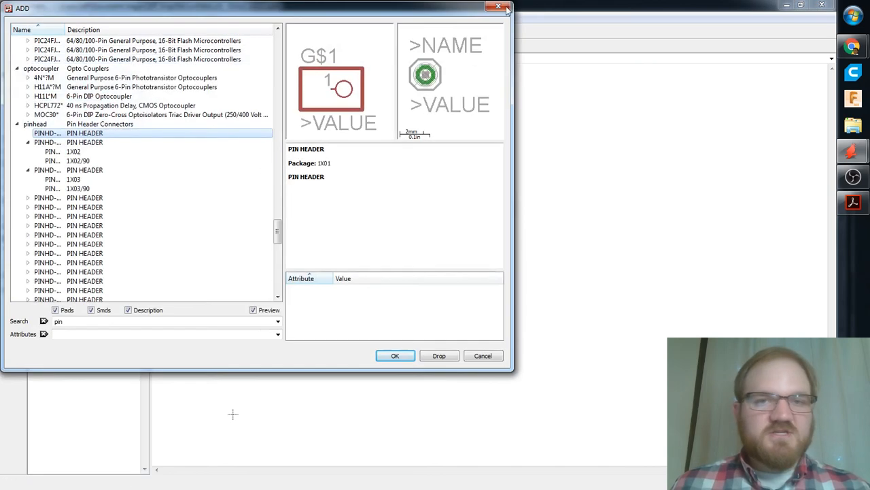
left_click(509, 4)
type("opy")
key("Return")
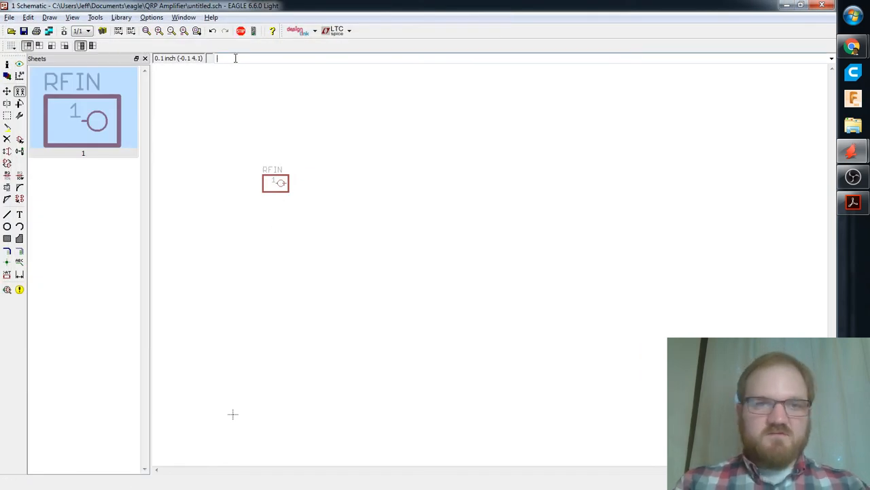
left_click(279, 183)
left_click(282, 221)
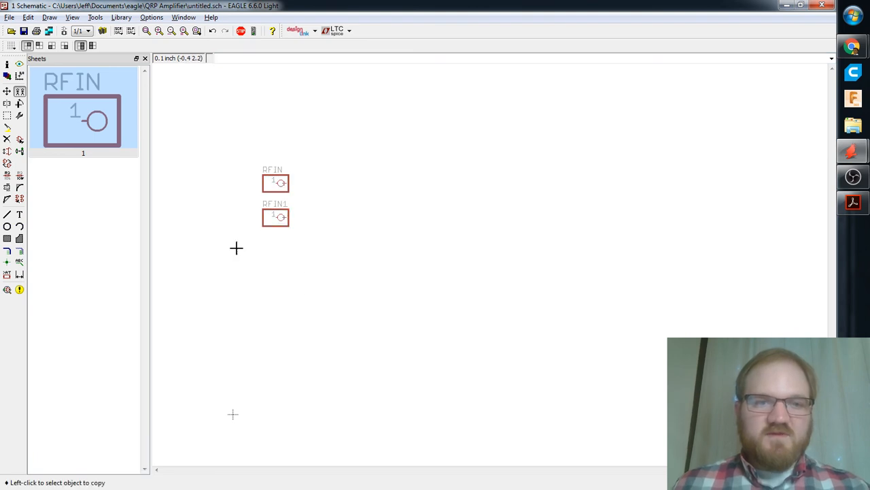
Rename the copied header RFIN1 to RFIN_GND.
type("name")
key("Return")
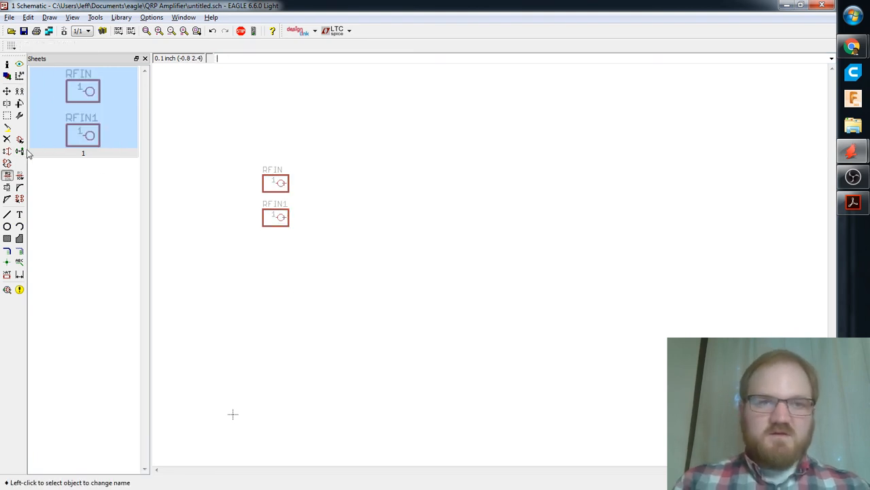
left_click(284, 219)
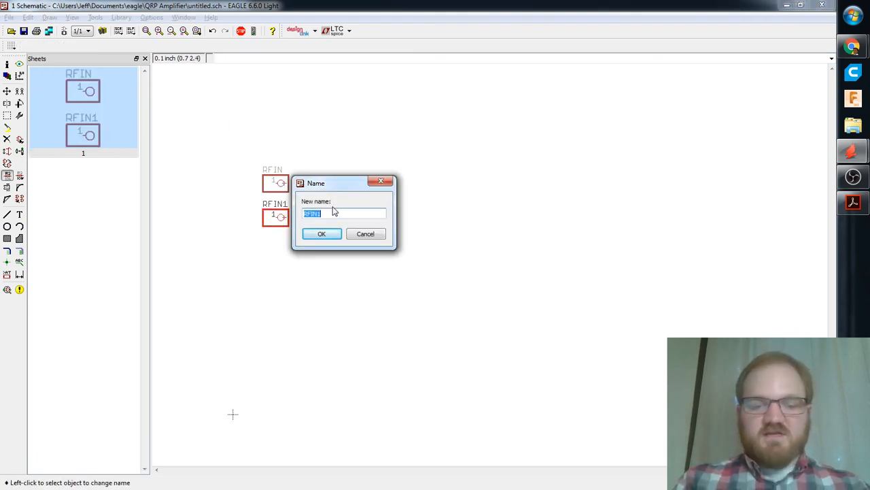
type("R")
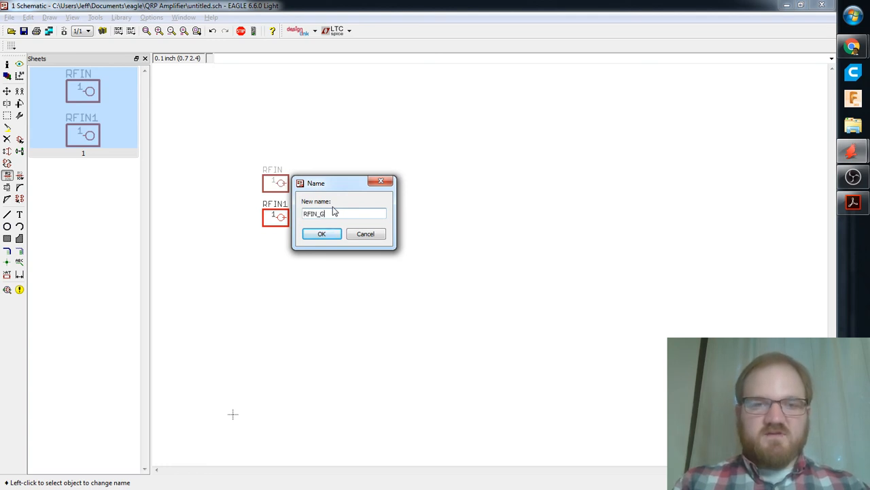
key("Return")
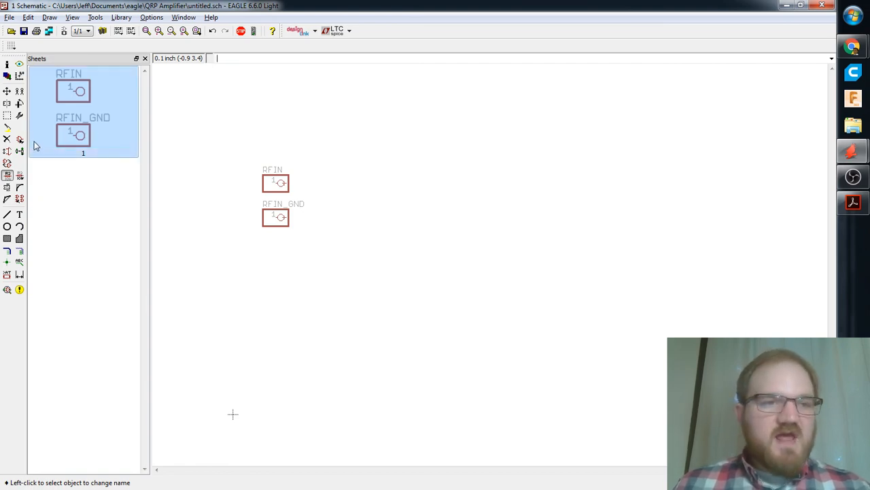
key("alt+Tab")
key("alt+Tab")
key("alt+Tab")
key("alt+Tab")
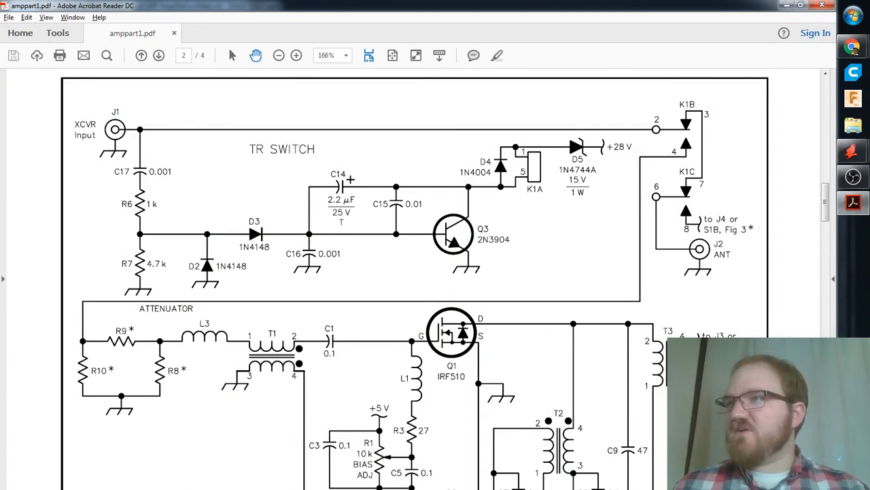
key("alt+Tab")
key("alt+Tab")
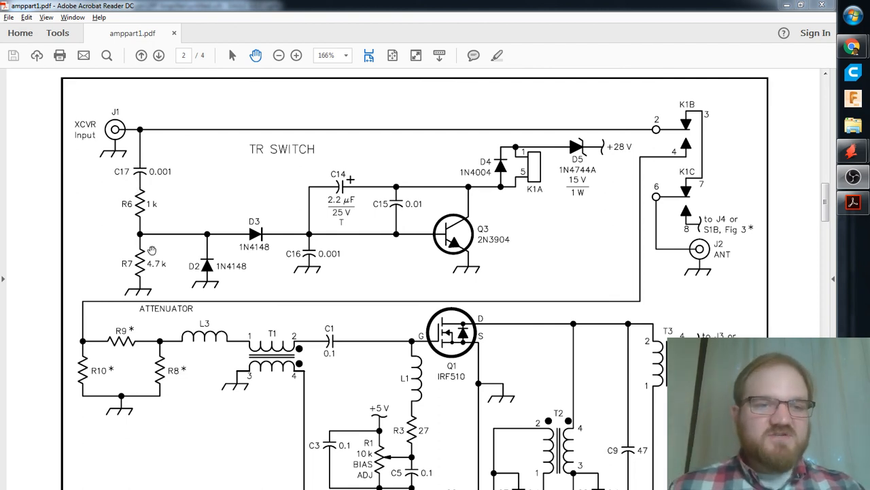
key("alt+Tab")
key("alt+Tab")
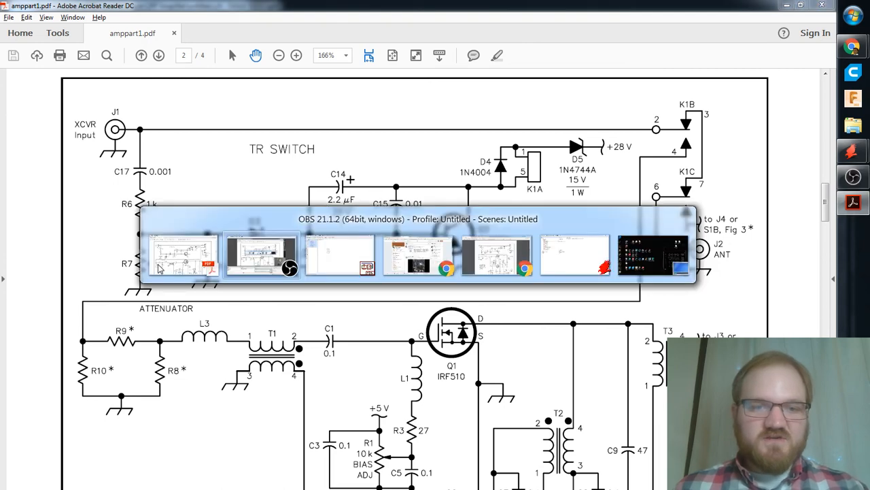
Bring the EAGLE schematic editor forward and open the ADD parts dialog.
left_click(578, 258)
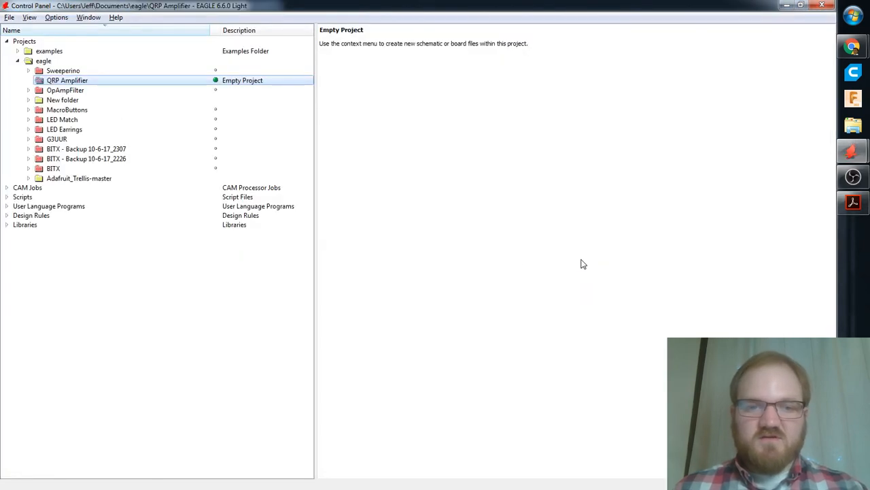
key("alt+Tab")
left_click(397, 250)
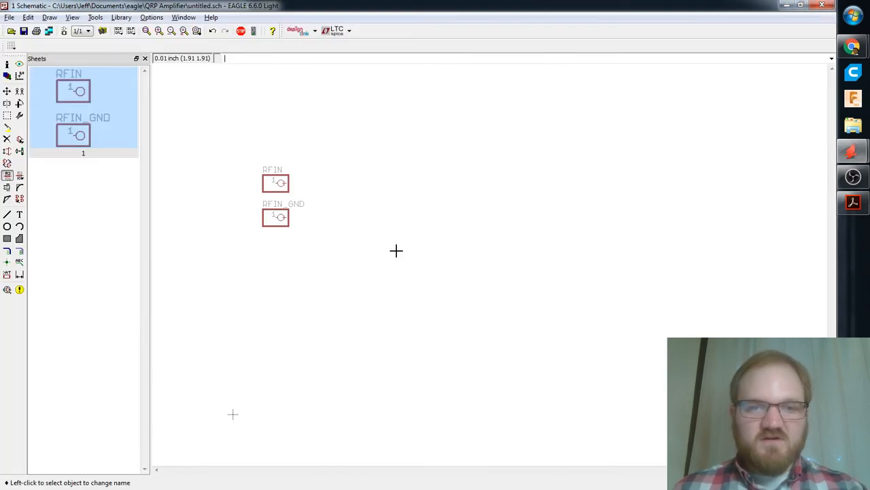
left_click(20, 141)
Replace the 'pin' search with 'resistor' and preview the R-US_ resistor.
left_click_drag(89, 323, 4, 306)
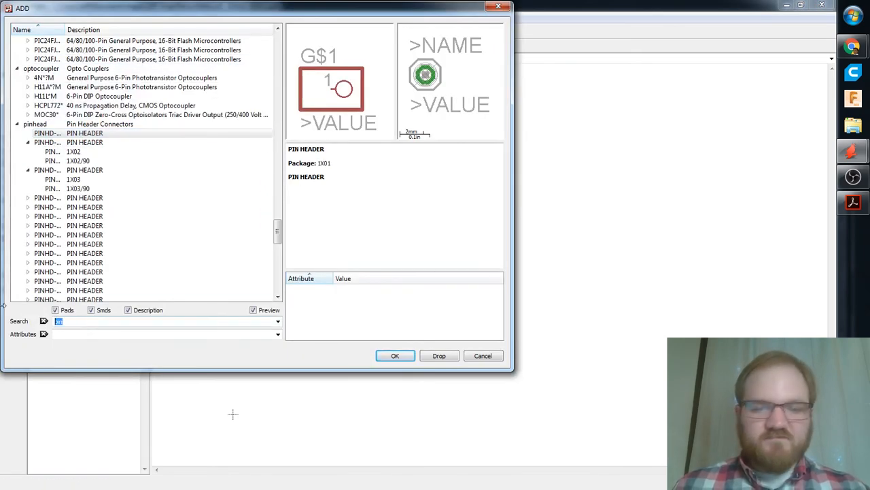
key("BackSpace")
type("resi")
key("Return")
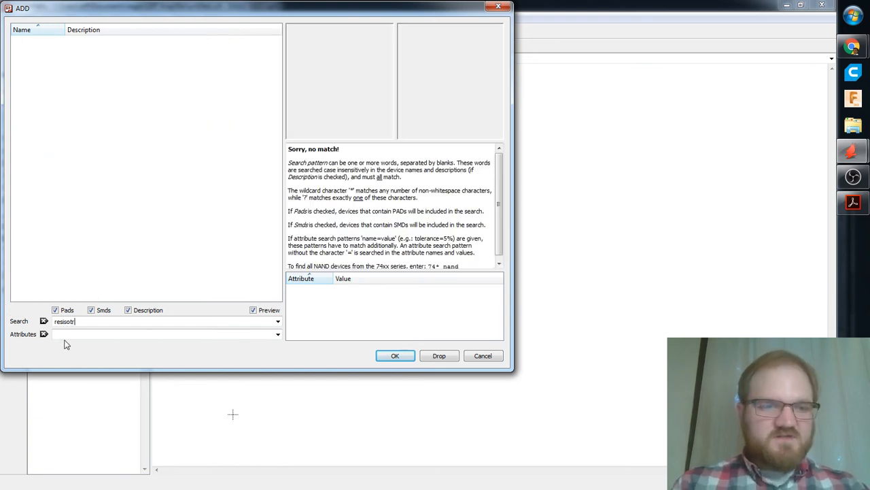
type("istor")
key("Return")
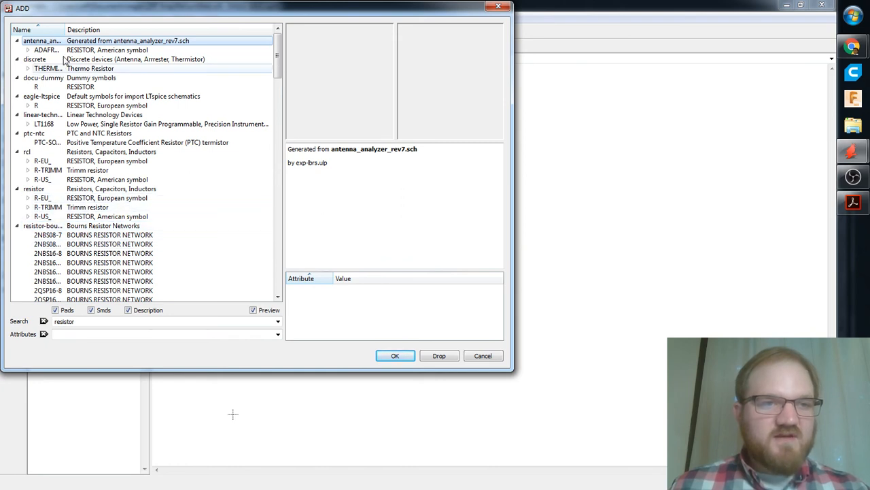
left_click(61, 217)
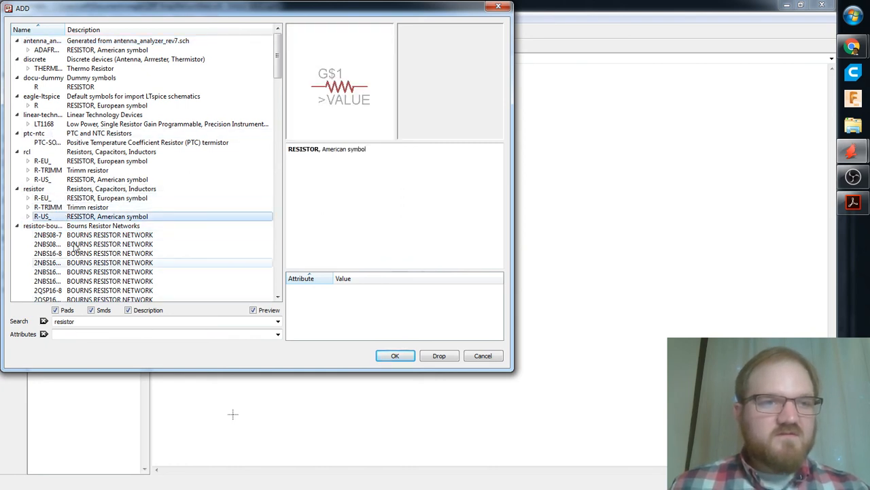
Change the library search term from 'resistor' to 'cap'.
double_click(65, 321)
type("cap")
key("Return")
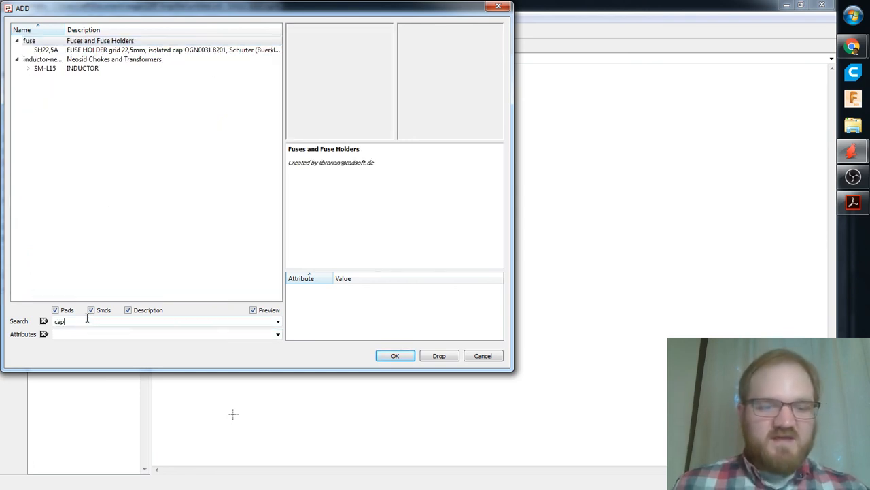
Search the library for 'capacitor' and expand the C and C- capacitor groups.
type("acitor")
key("Return")
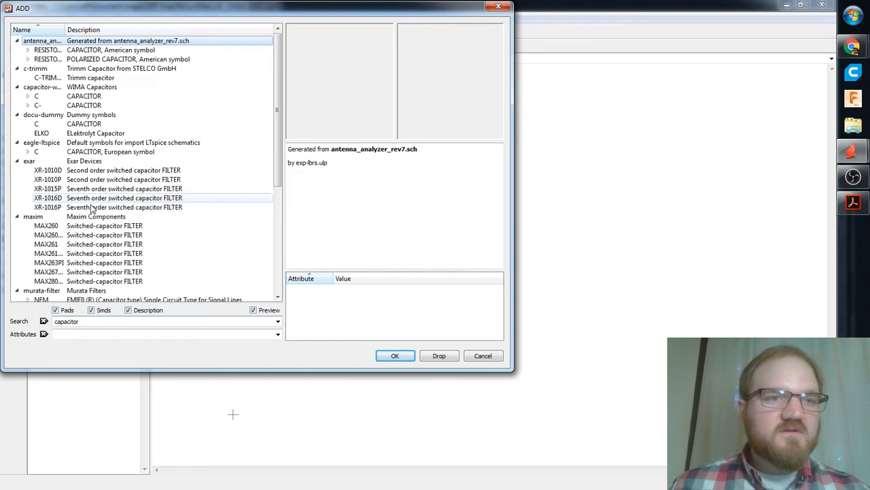
left_click(68, 105)
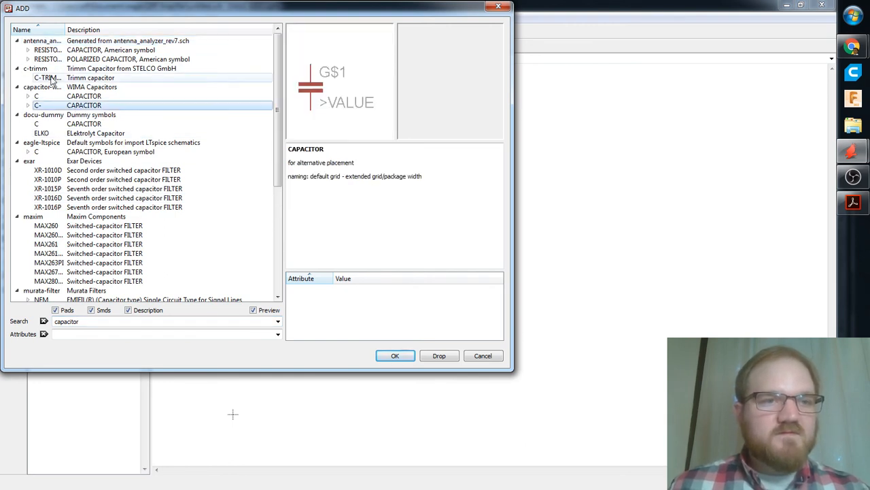
left_click(48, 98)
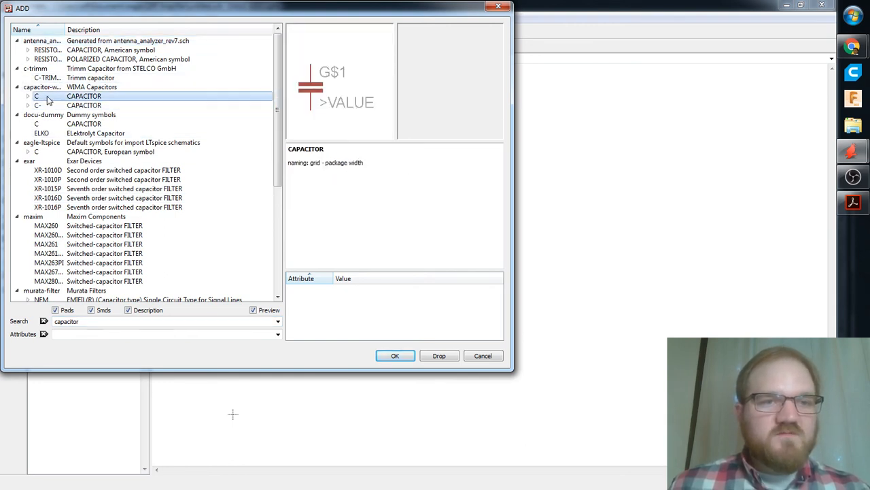
left_click(28, 96)
scroll(67, 95, "up", 2)
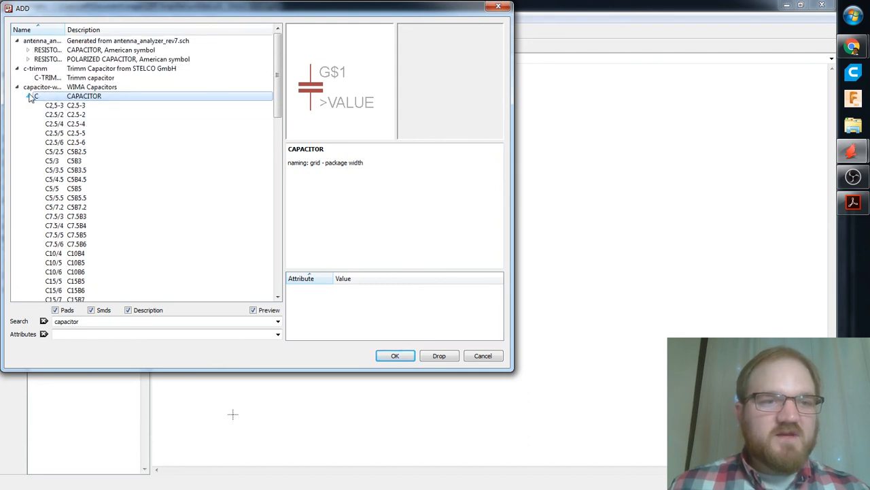
scroll(65, 119, "down", 5)
scroll(66, 123, "down", 6)
left_click(28, 151)
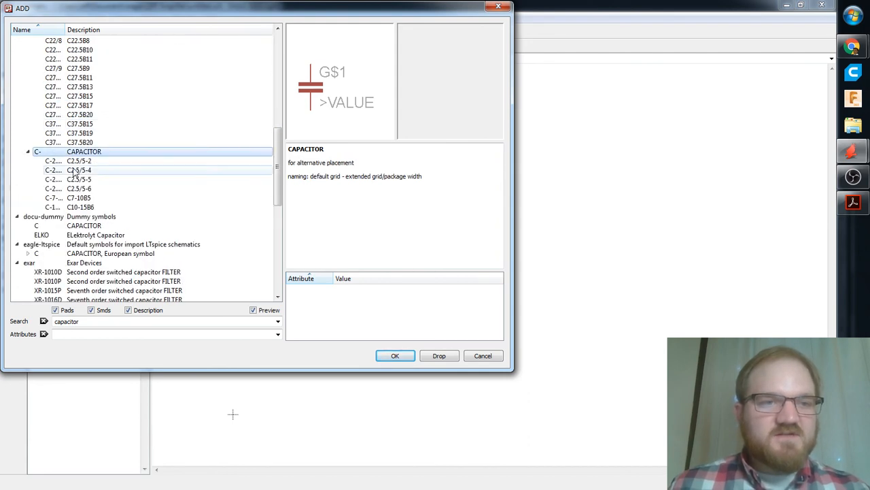
left_click(72, 163)
left_click(73, 171)
left_click(78, 143)
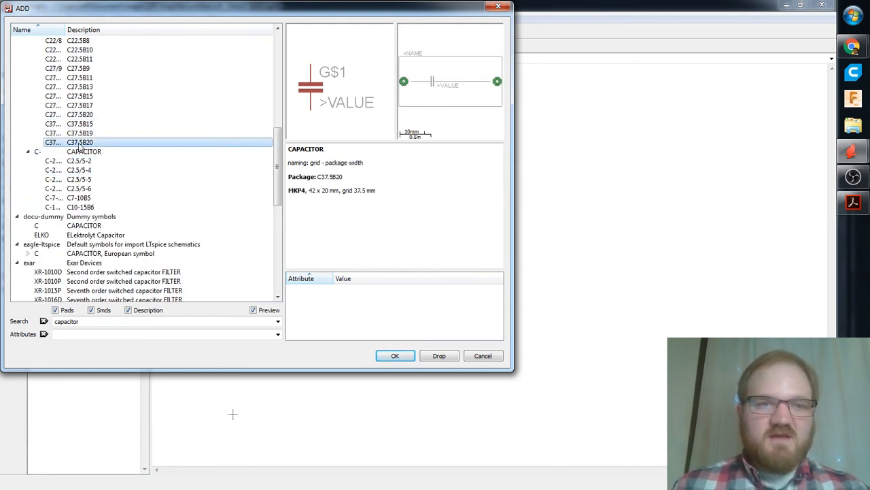
Compare neighbouring packages and accept the C5/3 capacitor (package C5B3) for placement.
key("Up")
key("Up")
key("Up")
key("Up")
key("Up")
key("Up")
key("Up")
key("Up")
key("Up")
key("Up")
key("Up")
key("Up")
key("Up")
key("Up")
key("Up")
key("Up")
key("Up")
key("Up")
key("Up")
key("Up")
key("Up")
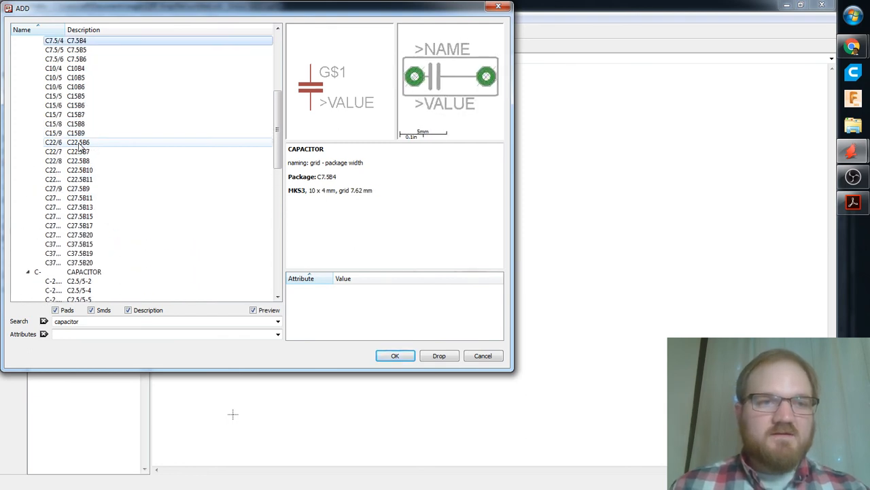
key("Up")
key("Up")
key("Up")
key("Up")
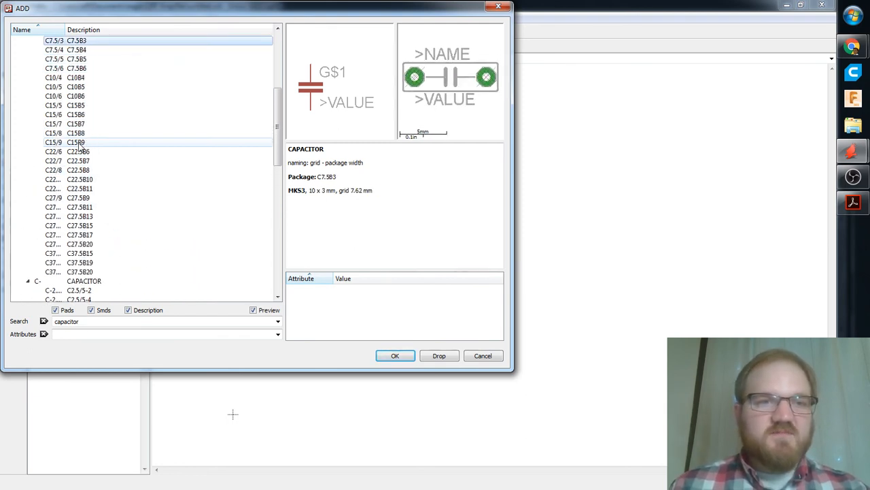
key("Down")
key("Down")
key("Down")
key("Down")
key("Up")
key("Down")
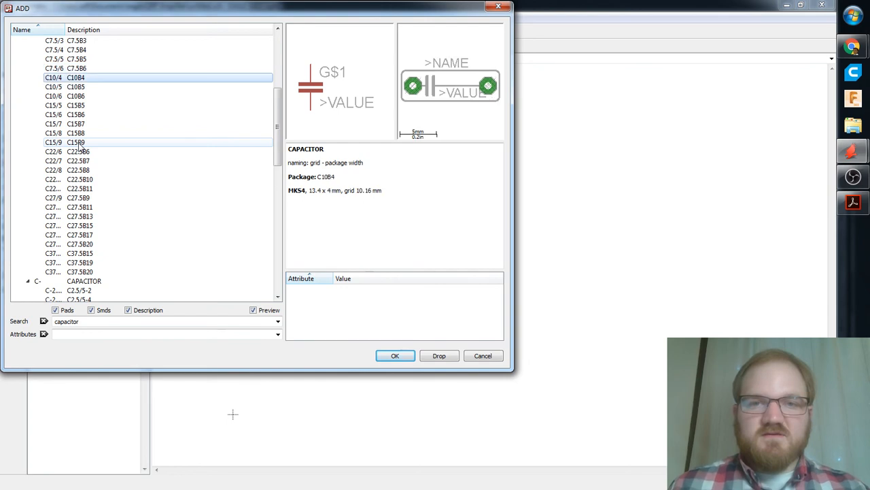
key("Up")
key("Up")
key("Up")
key("Down")
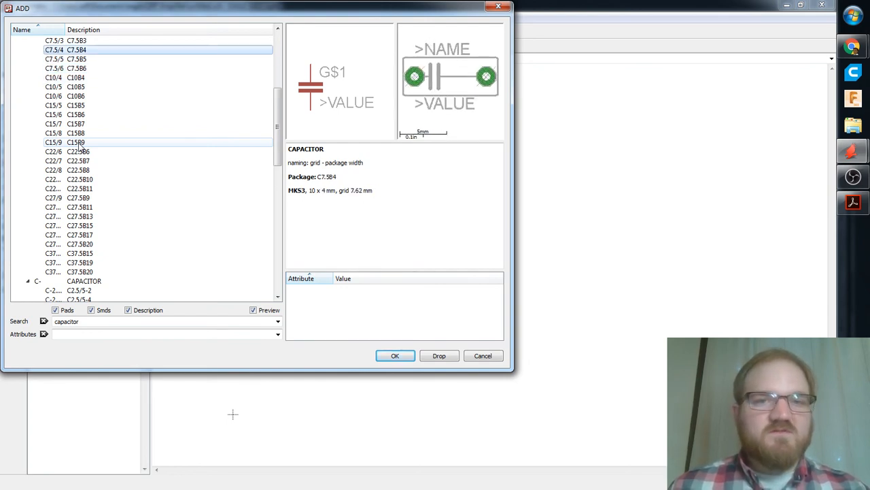
key("Up")
key("Up")
scroll(80, 145, "up", 3)
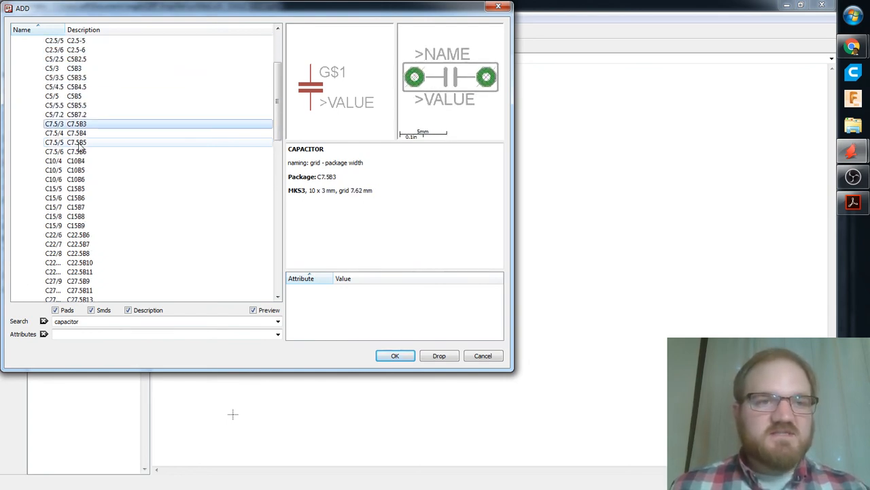
left_click(87, 97)
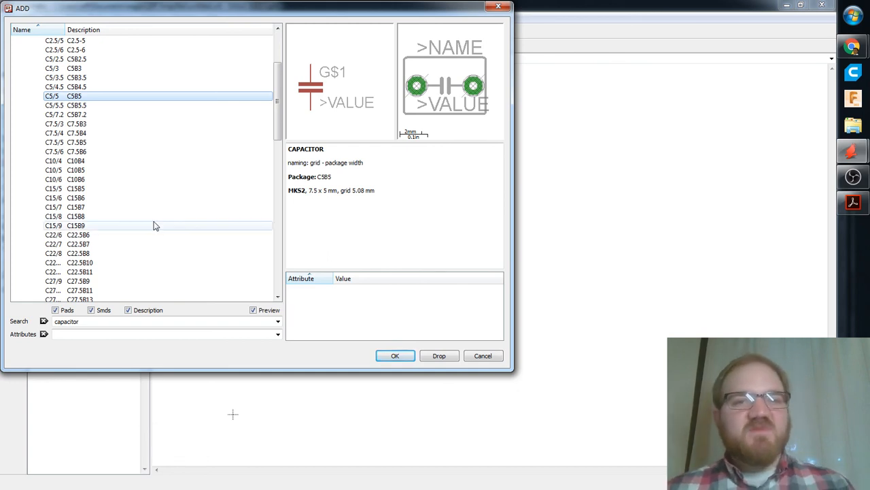
left_click(87, 79)
key("Up")
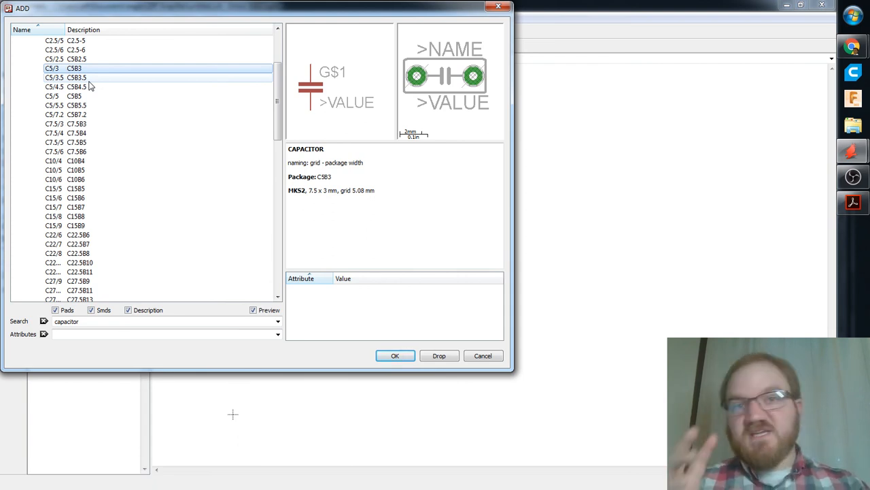
left_click(395, 356)
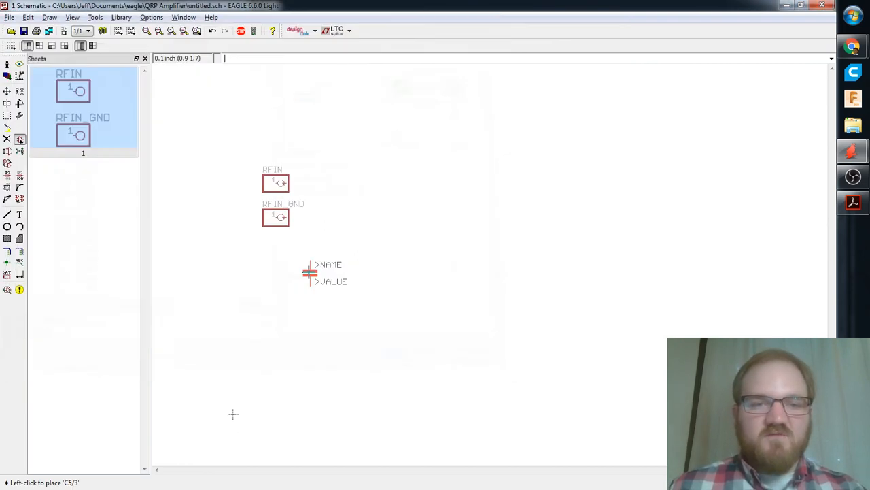
Place C1, then move RFIN_GND above RFIN and C1 just below RFIN.
left_click(327, 236)
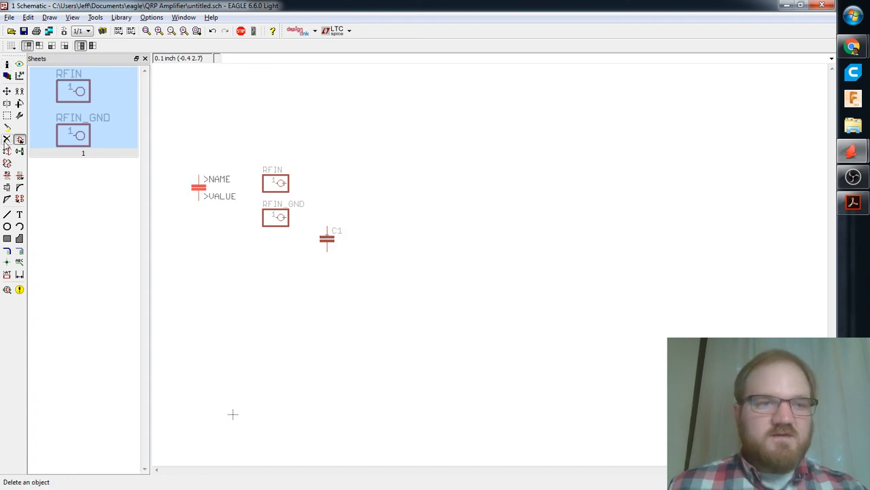
left_click(7, 91)
left_click(284, 222)
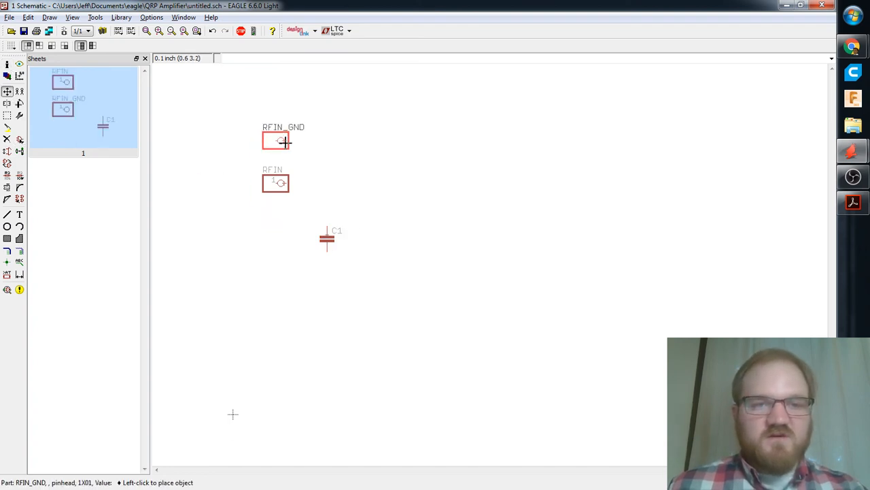
left_click(285, 140)
left_click(330, 243)
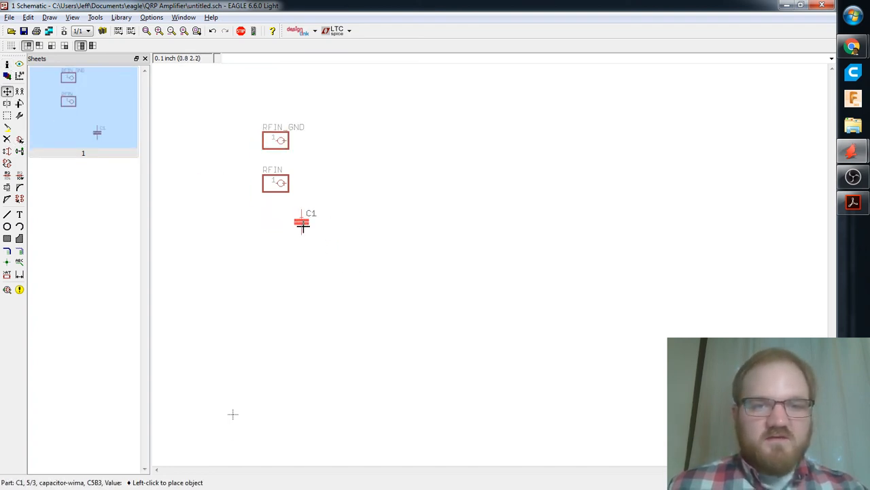
left_click(301, 222)
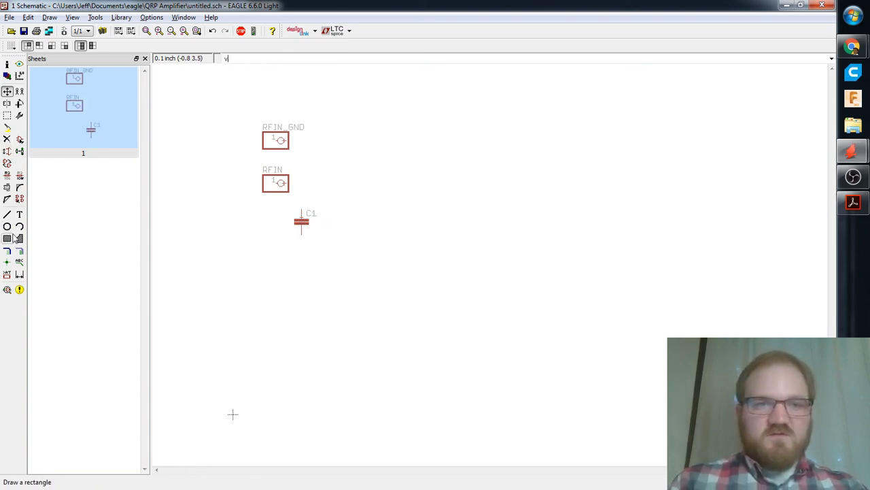
Set capacitor C1's value to 1n using the VALUE command.
type("v")
key("Return")
left_click(303, 222)
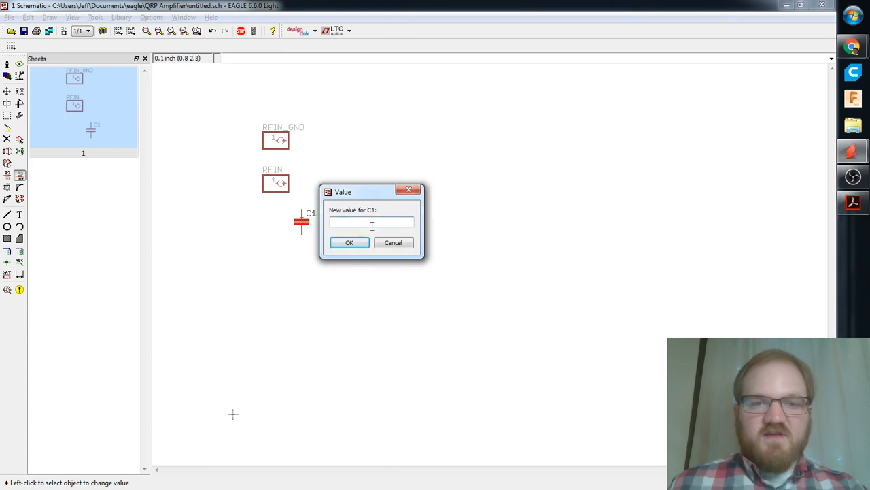
type("1n")
key("Return")
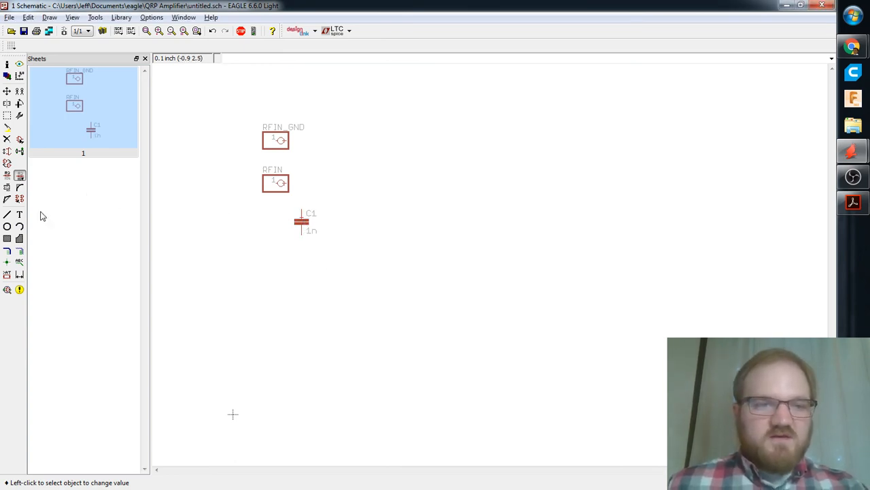
Search the library for 'resistor' and expand the American R-US_ resistor variants.
left_click(20, 141)
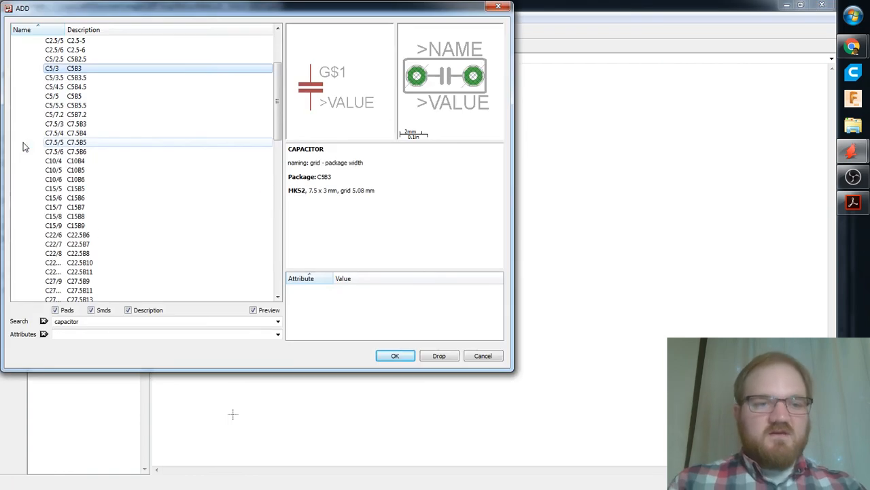
left_click_drag(85, 322, 2, 301)
type("resistor")
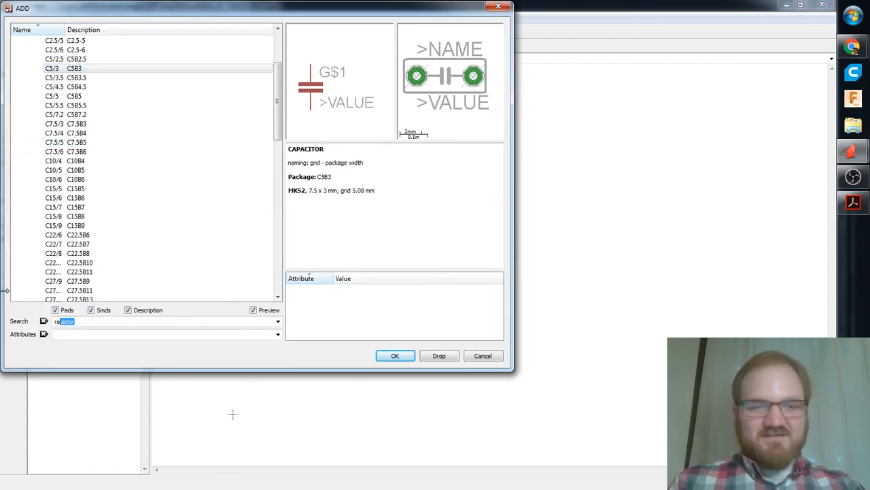
key("Return")
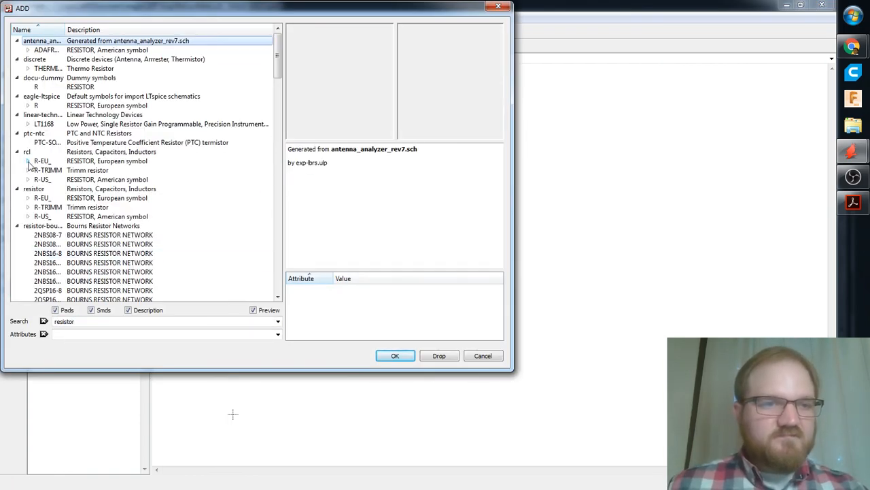
left_click(53, 216)
left_click(28, 216)
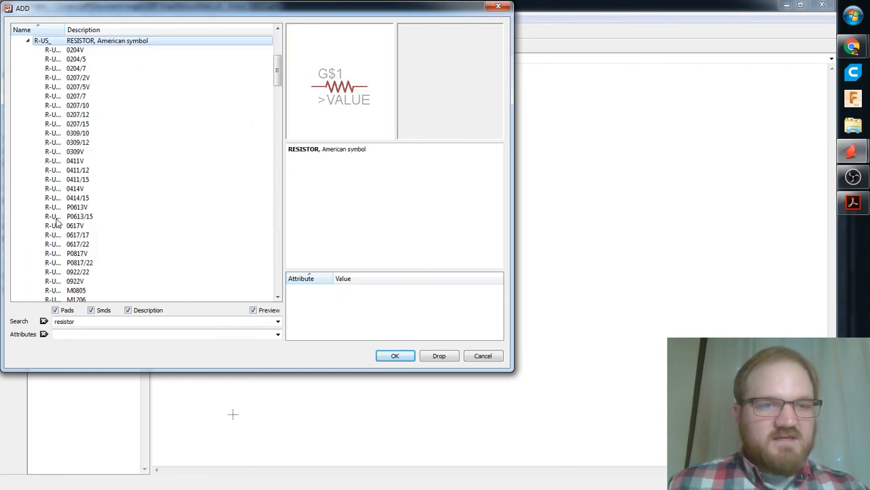
Compare the 0207, 0309 and 0411 resistor packages and choose 0411V.
left_click(93, 88)
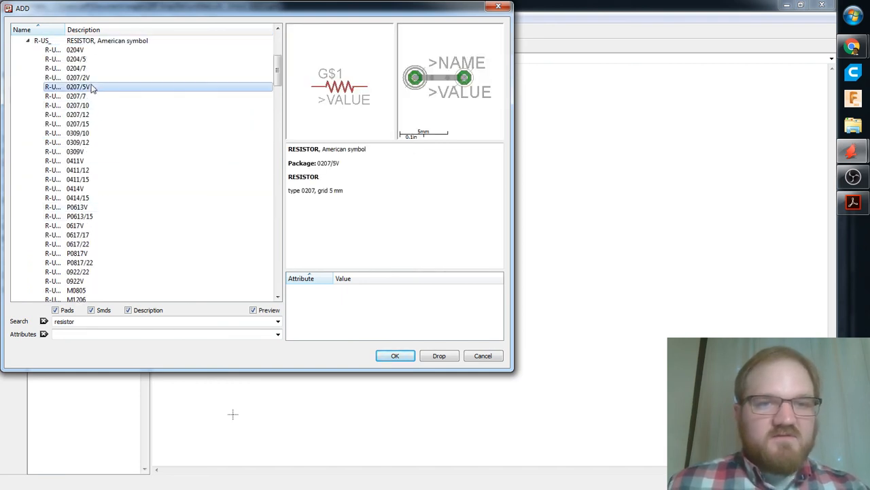
key("Up")
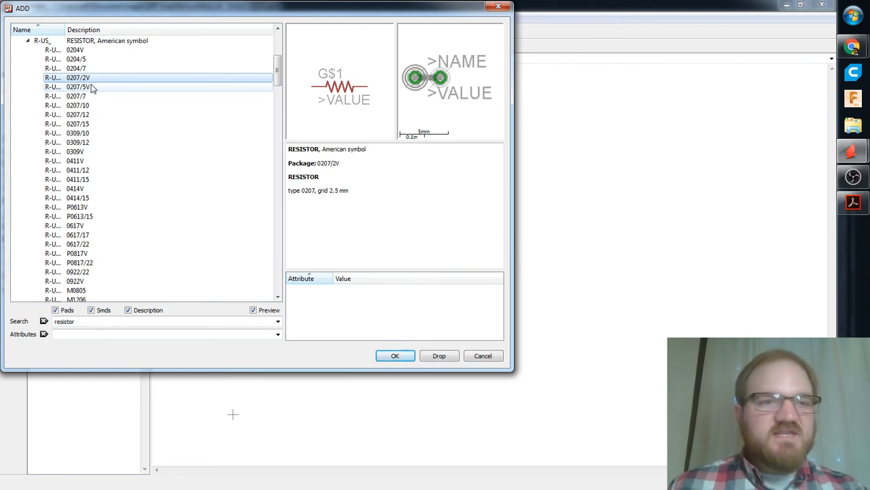
key("Down")
key("Up")
key("Down")
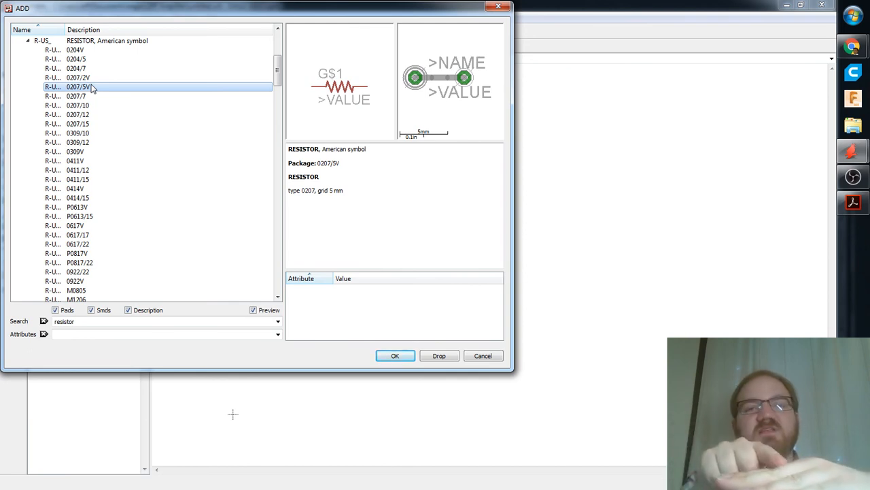
left_click(88, 78)
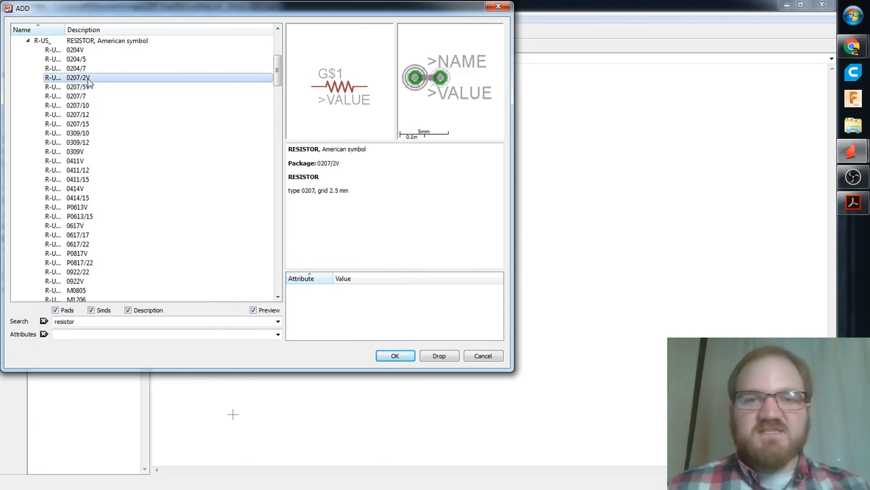
left_click(93, 143)
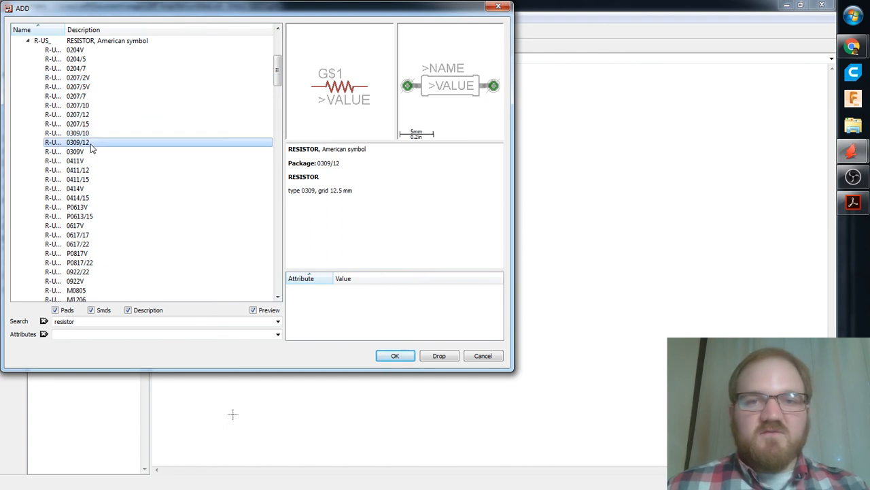
left_click(96, 152)
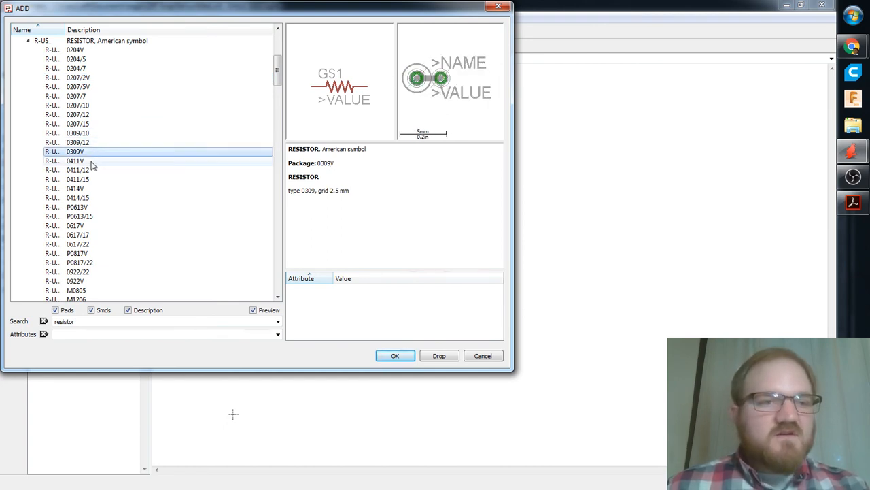
left_click(95, 161)
left_click(94, 170)
left_click(97, 162)
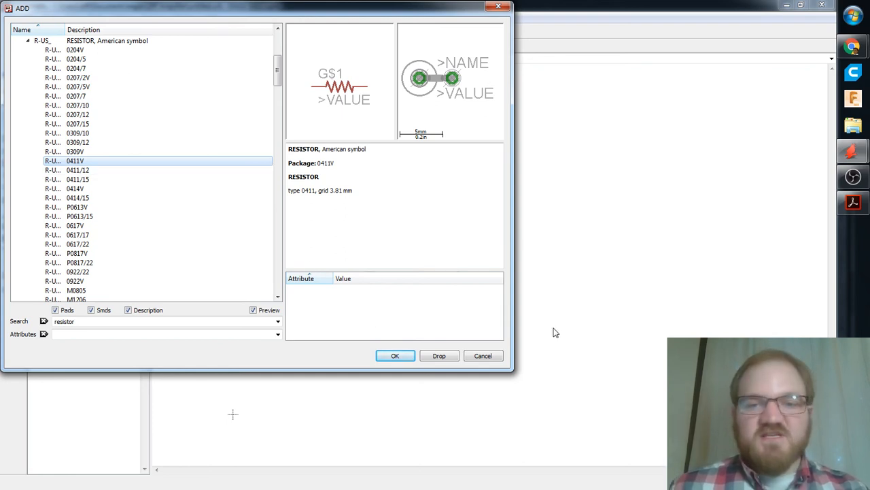
Place resistor R1 rotated vertically below C1.
left_click(406, 357)
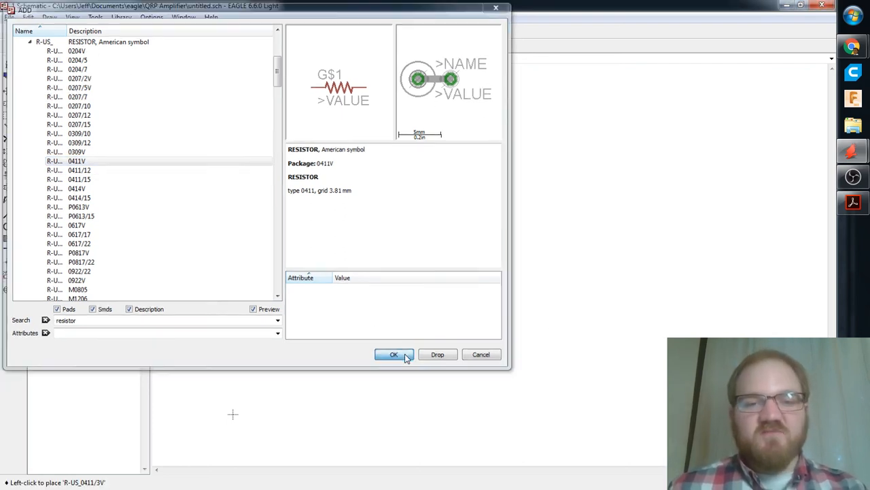
right_click(300, 269)
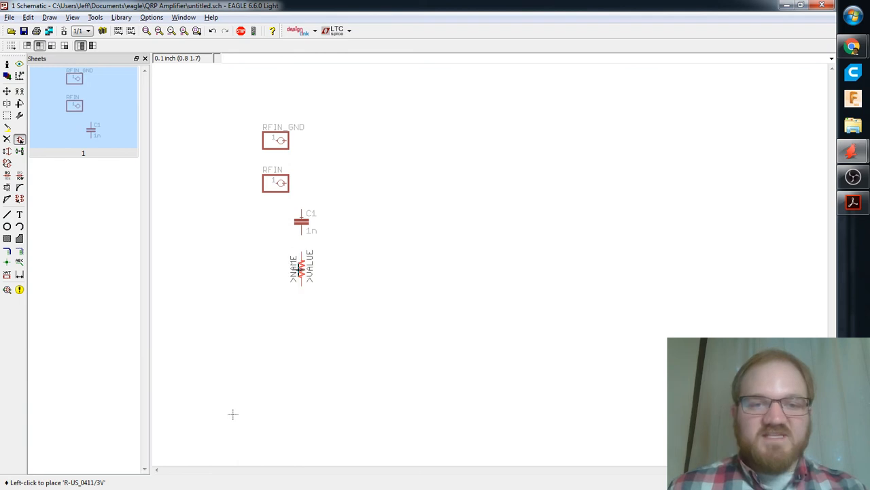
left_click(302, 269)
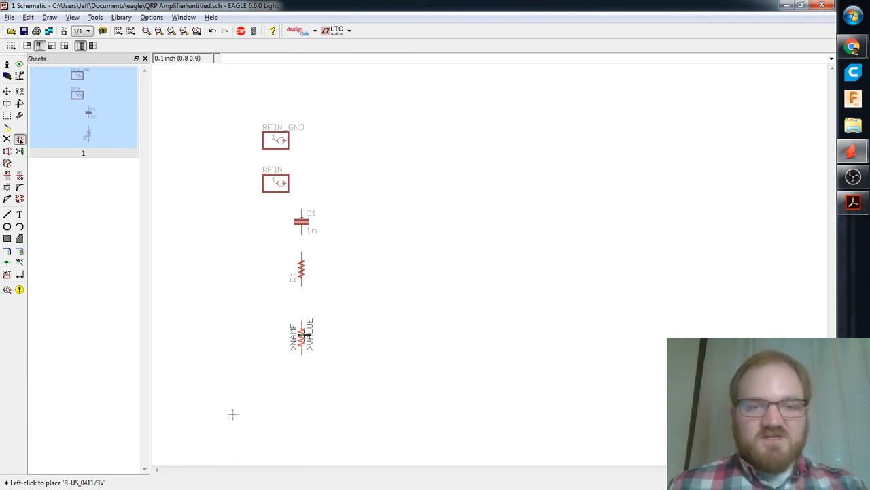
Cancel the extra resistor and set R1 to 1K and R2 to 4.7K.
key("Escape")
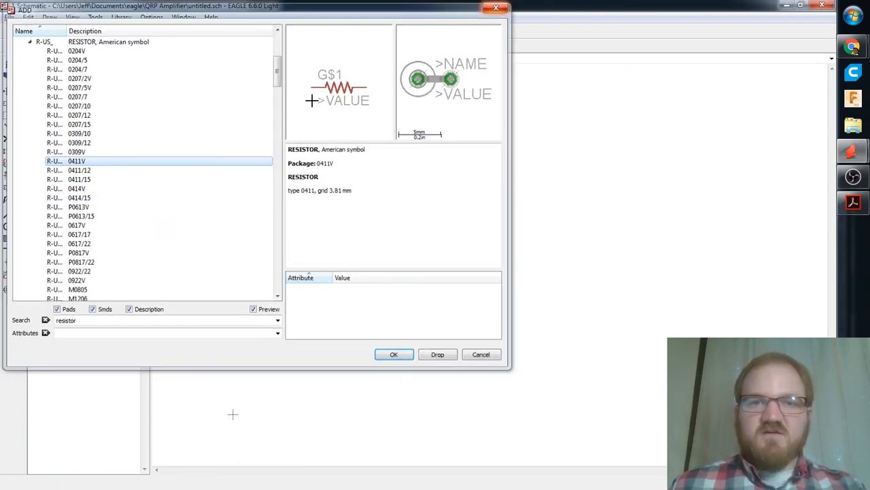
key("Escape")
key("Return")
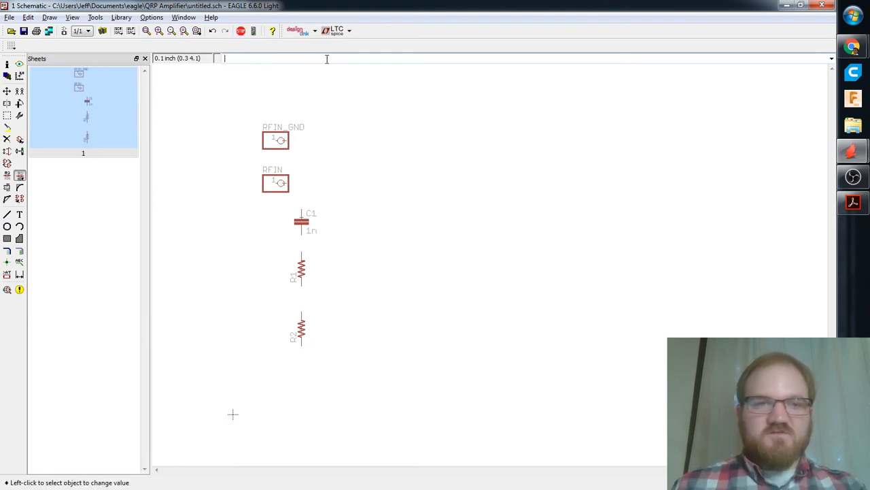
left_click(303, 268)
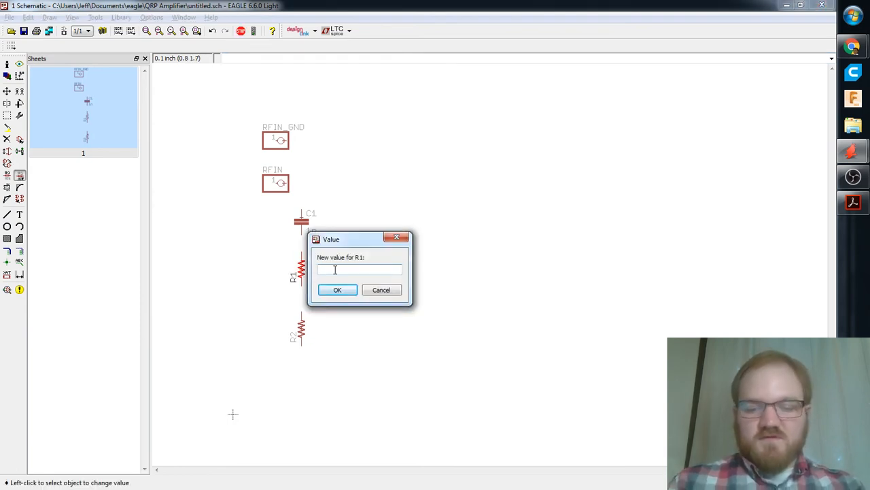
key("Return")
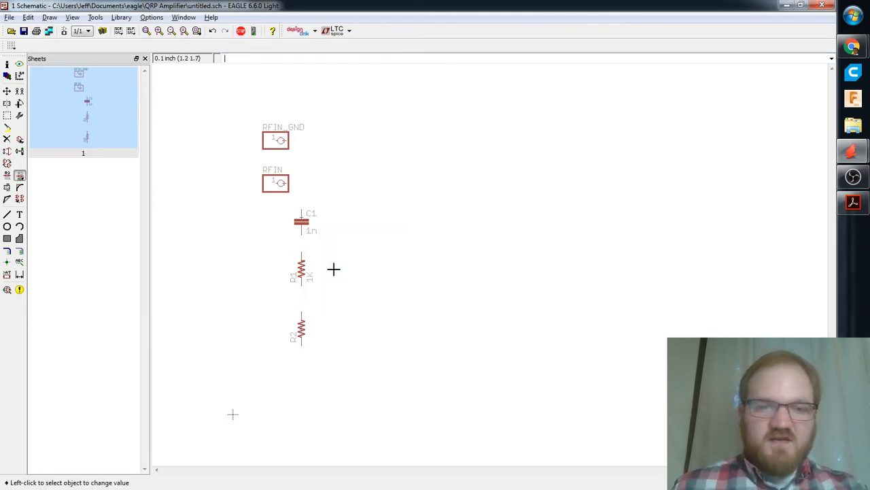
left_click(302, 328)
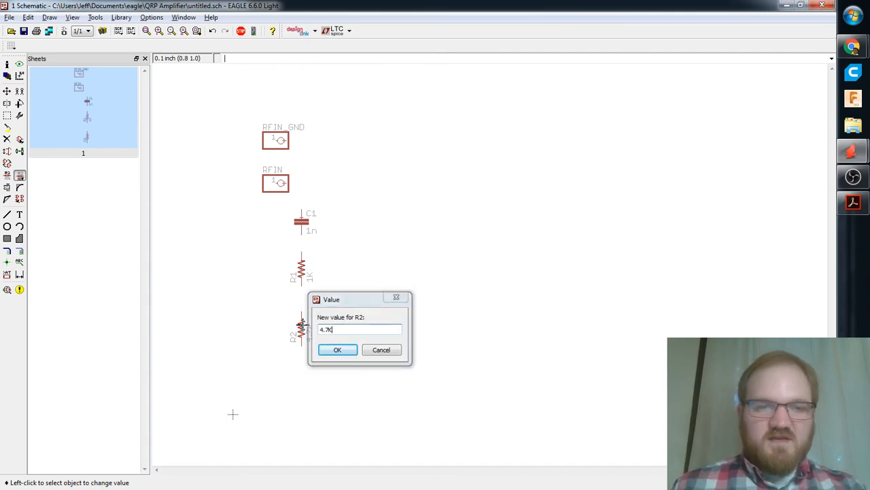
key("Return")
left_click(18, 150)
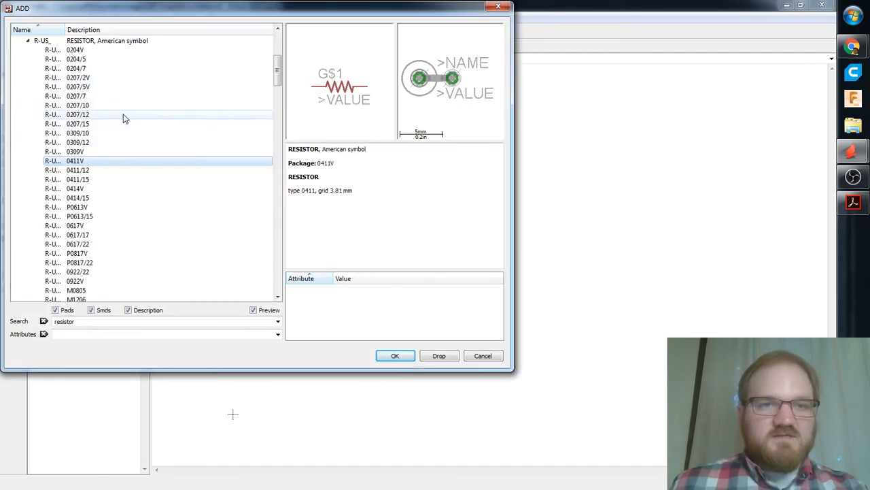
Search the library for 'gnd' and choose the supply1 GND symbol.
double_click(76, 321)
type("gnd")
key("Return")
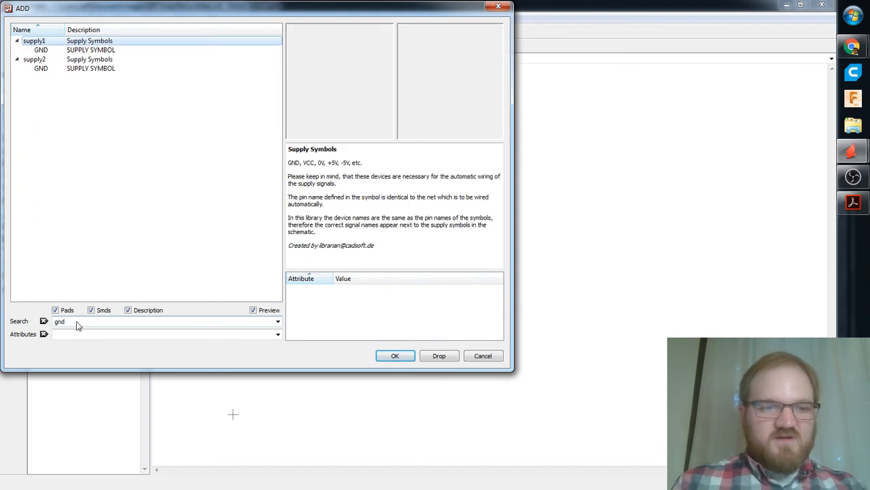
left_click(41, 50)
left_click(54, 69)
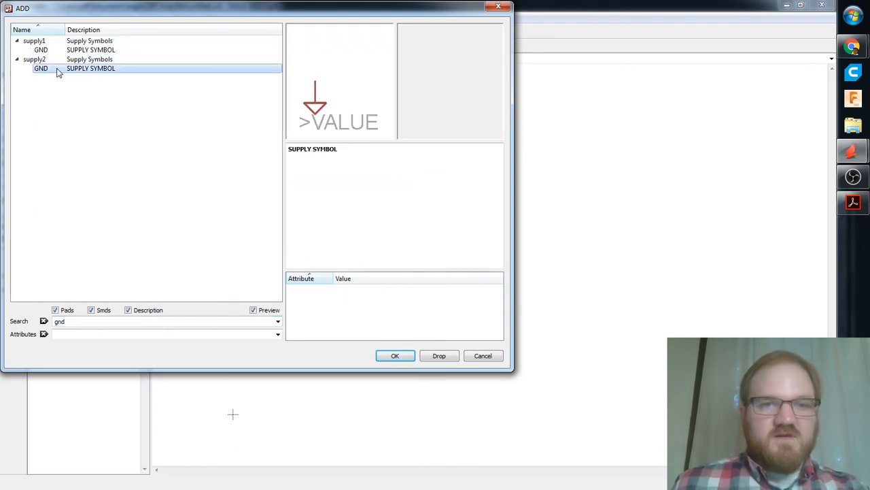
left_click(58, 49)
left_click(395, 356)
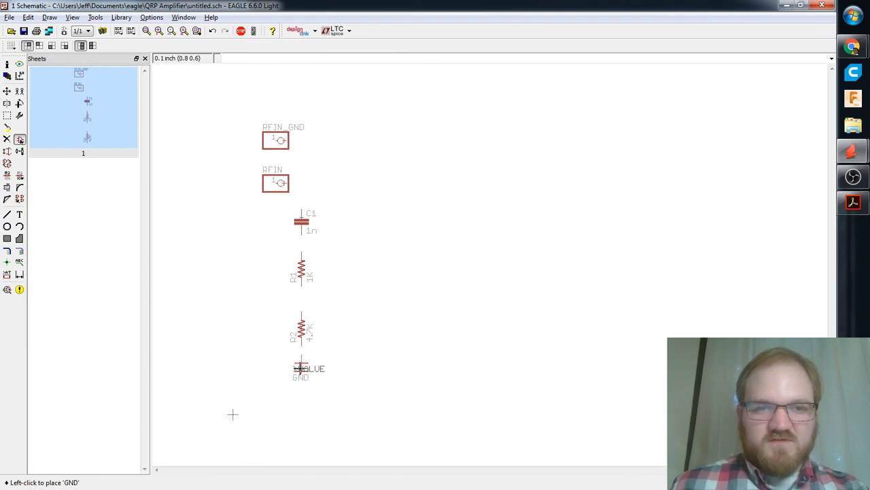
Place GND symbols below R2 and beside RFIN_GND.
left_click(300, 365)
left_click(301, 151)
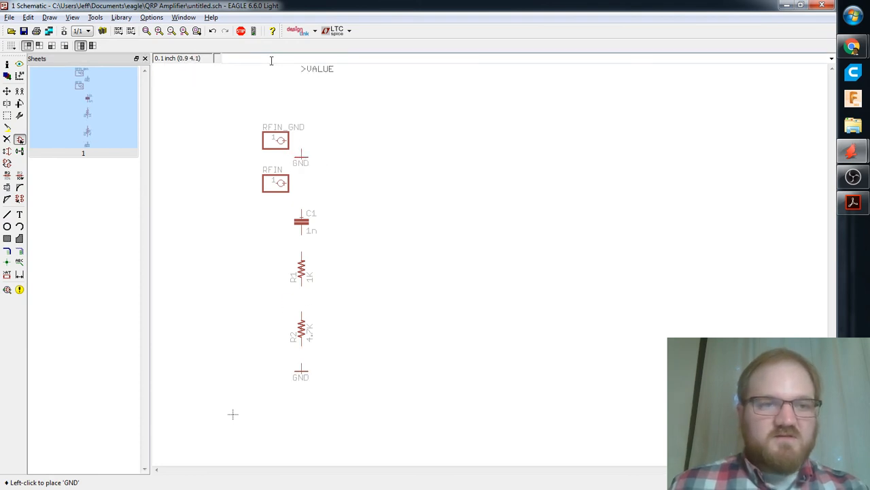
type("wire")
key("Return")
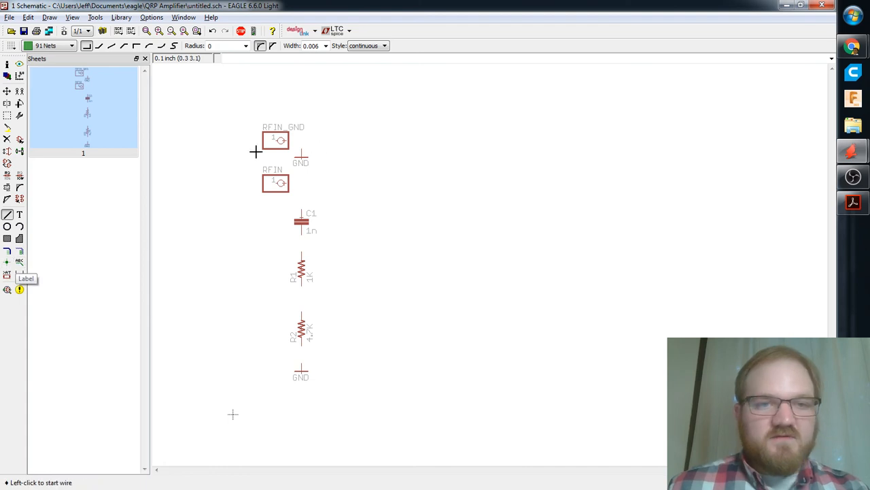
Wire RFIN_GND's pin to the nearby GND symbol.
left_click(282, 140)
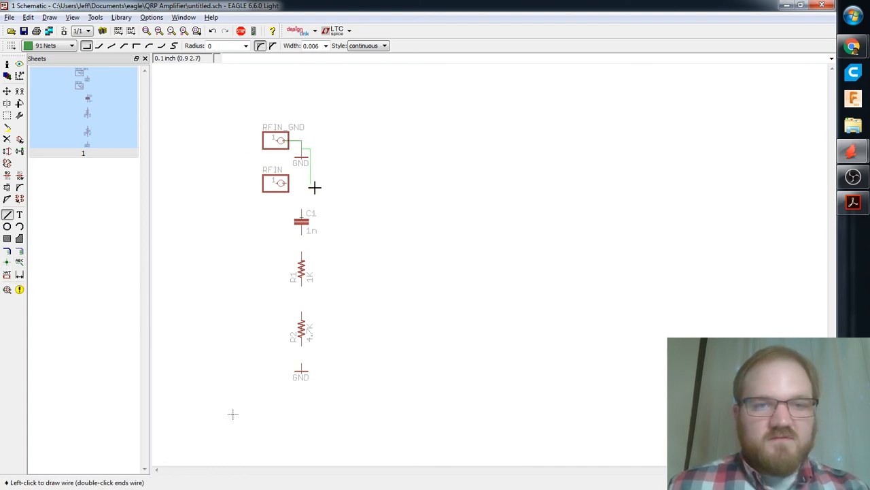
key("Escape")
scroll(312, 194, "up", 2)
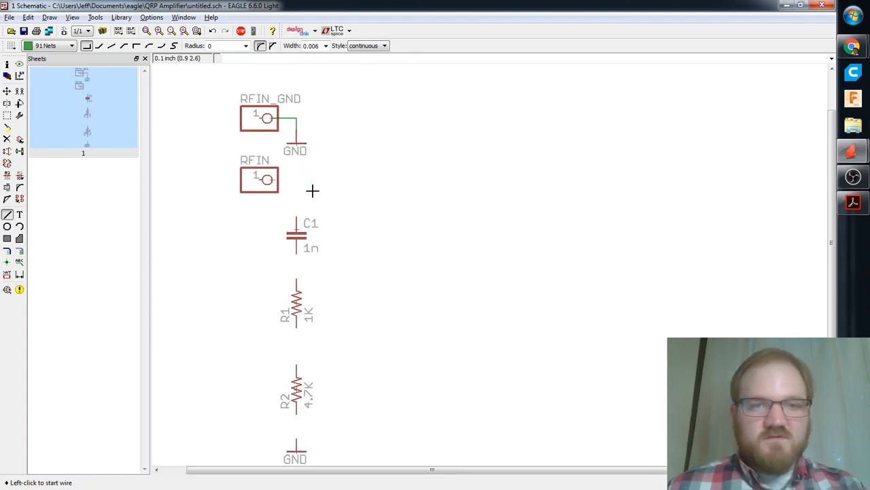
left_click(262, 117)
left_click(296, 132)
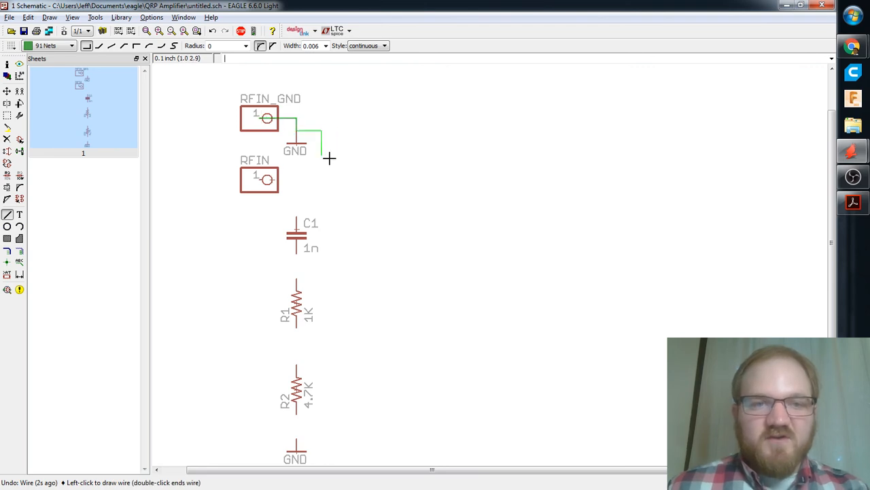
key("Escape")
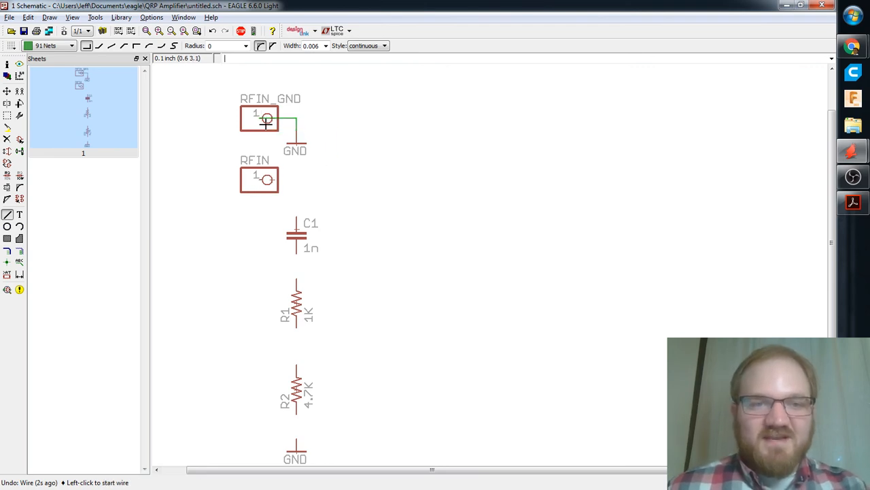
Wire RFIN to C1, C1 to R1, R1 to R2, and R2 to the bottom GND.
left_click(262, 179)
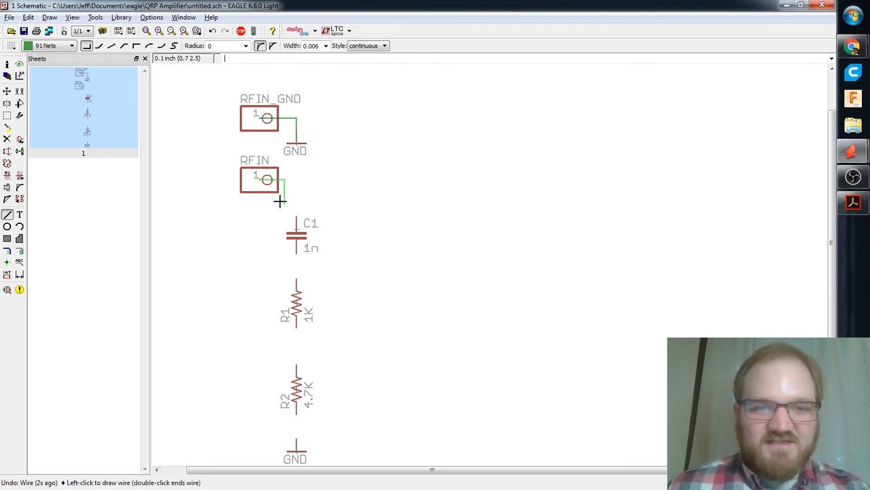
left_click(297, 256)
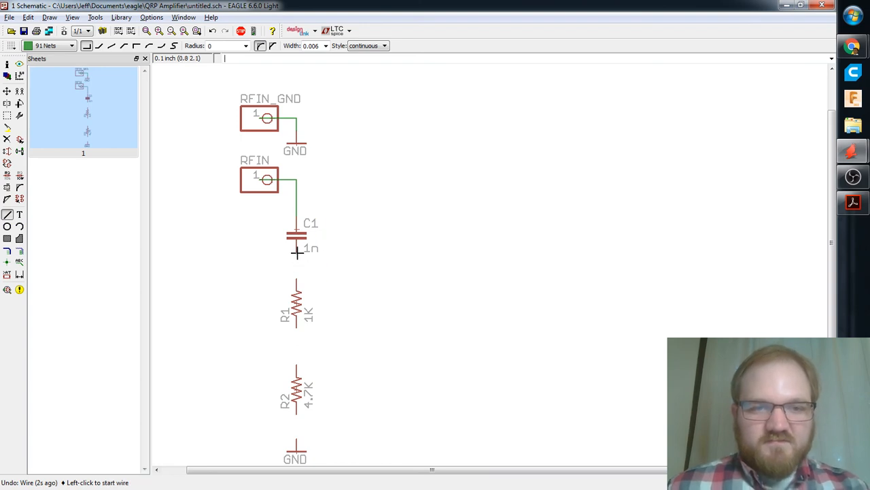
left_click(298, 260)
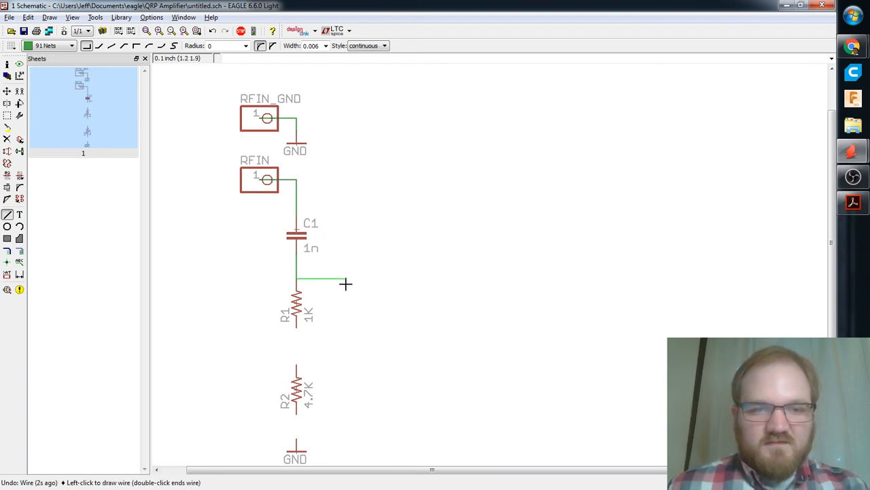
left_click(296, 280)
left_click(299, 327)
left_click(296, 367)
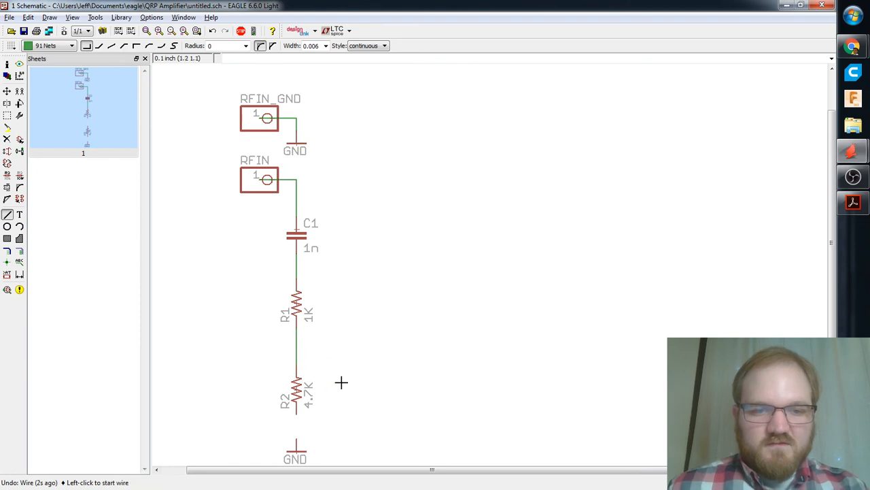
left_click(298, 414)
left_click(297, 440)
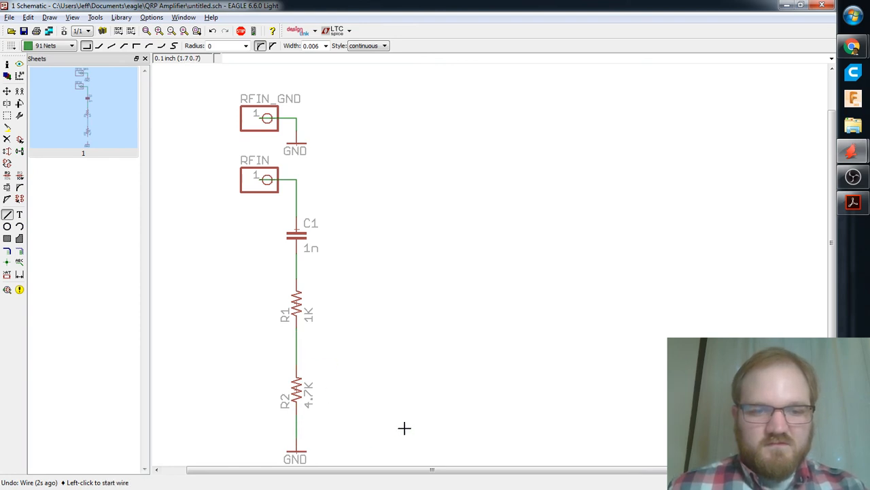
scroll(385, 281, "down", 3)
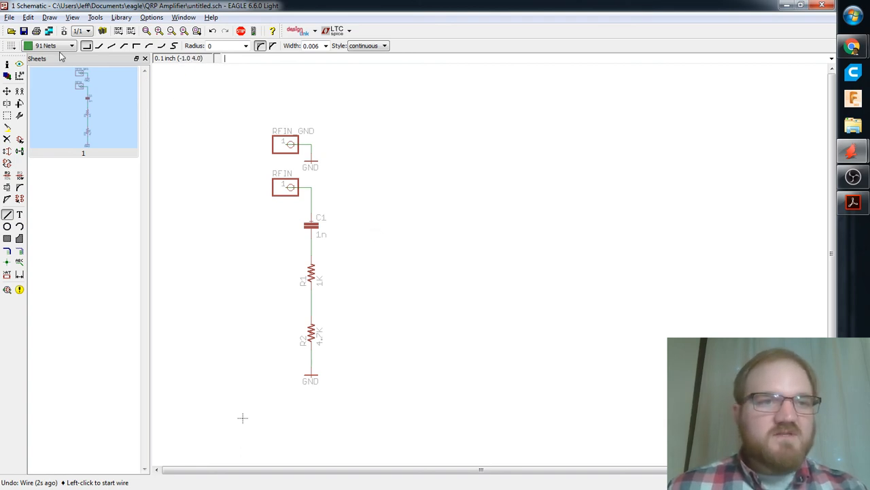
Save the schematic as QRP_Amp_1.
key("ctrl+s")
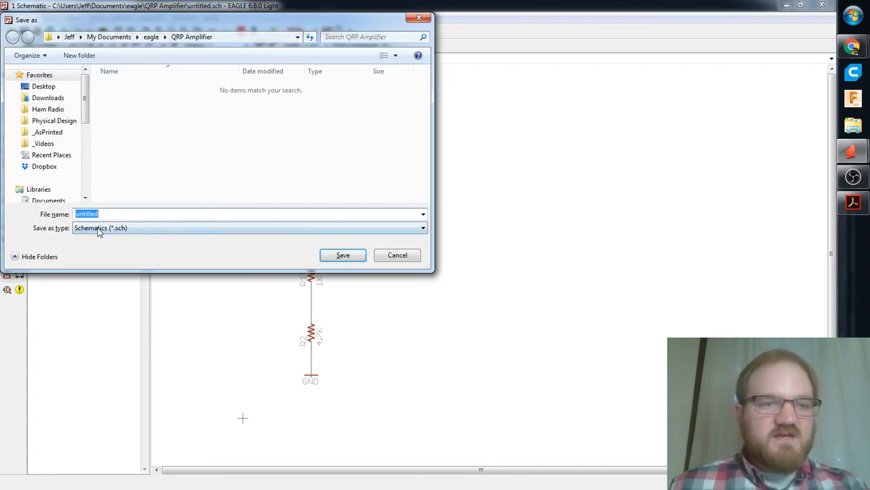
type("QRP")
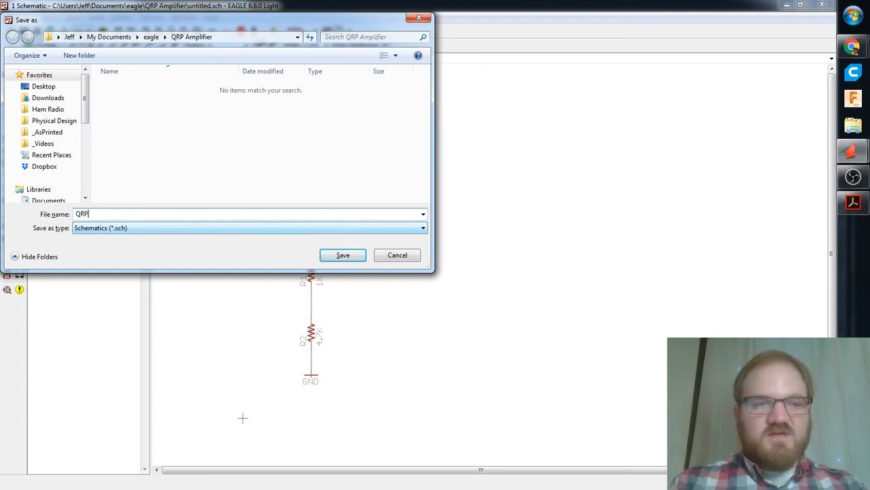
type("_Amp_1")
key("Return")
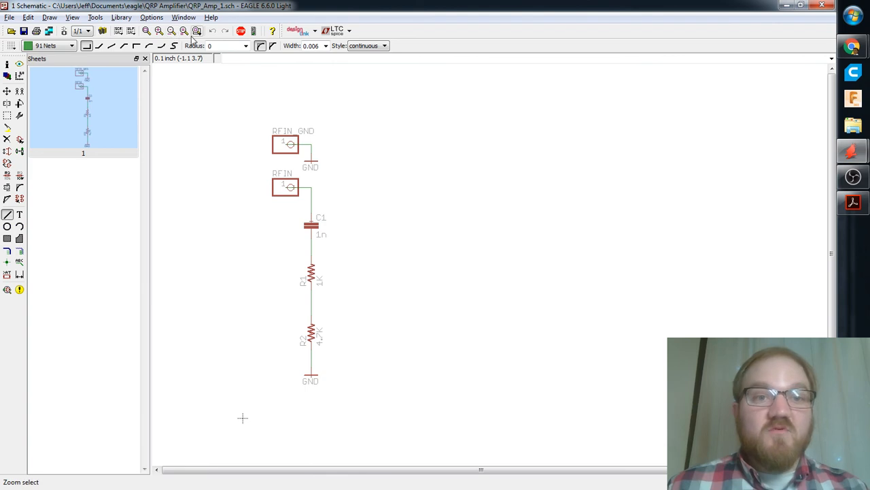
Look over the other open windows, then bring up the amplifier reference PDF.
key("alt+Tab")
key("alt+Tab")
key("alt+Tab")
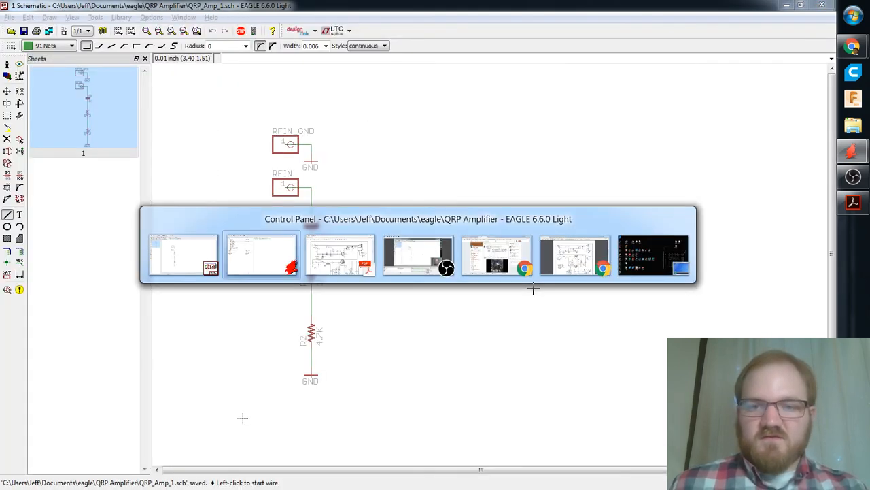
key("alt+Tab")
key("alt+Tab")
key("Escape")
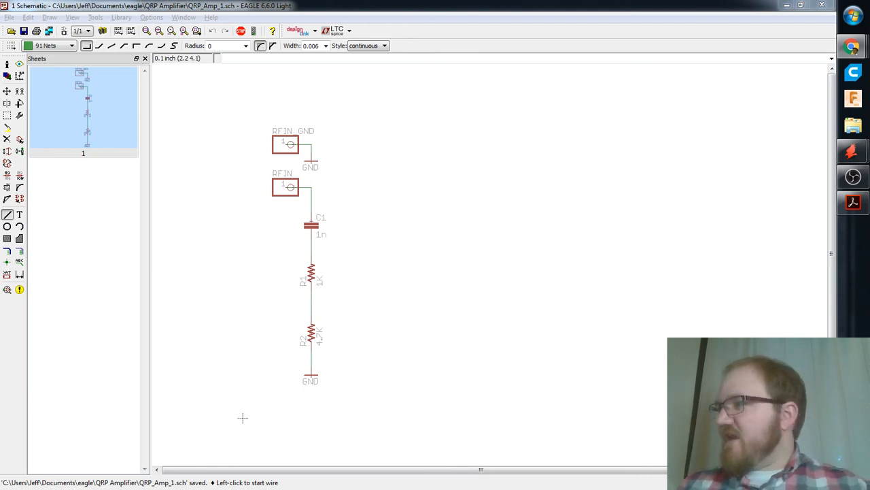
key("alt+Tab")
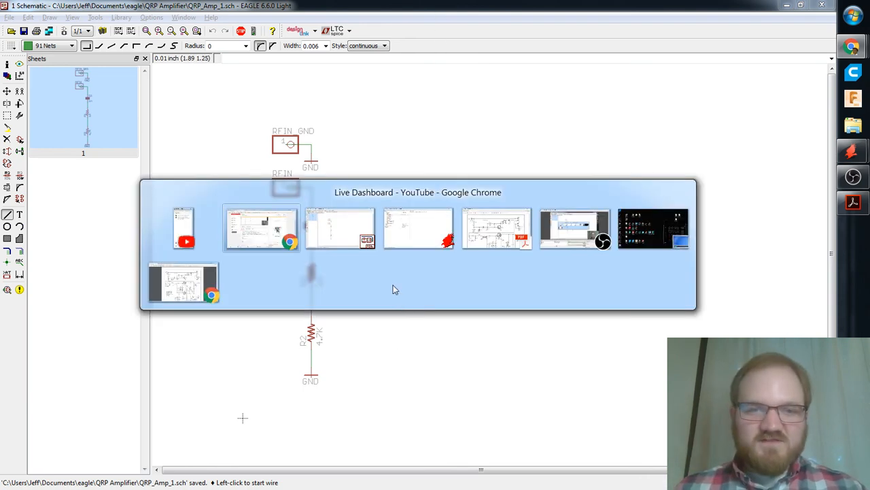
key("Escape")
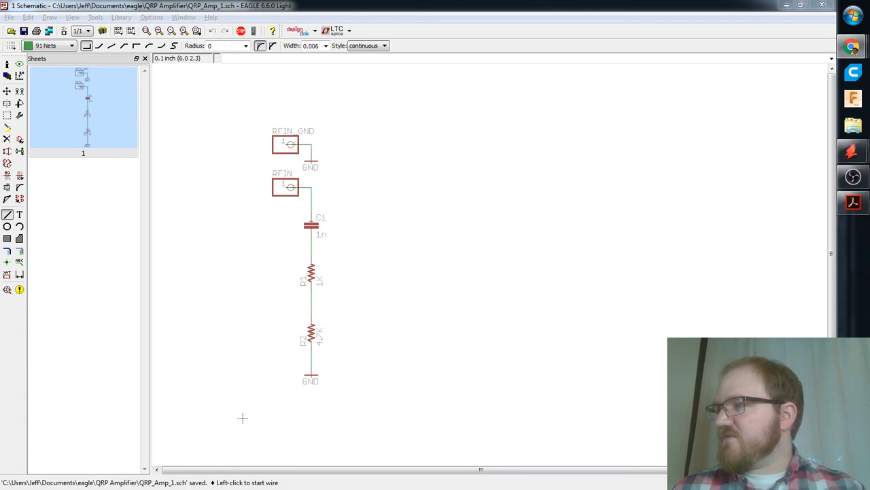
key("alt+Tab")
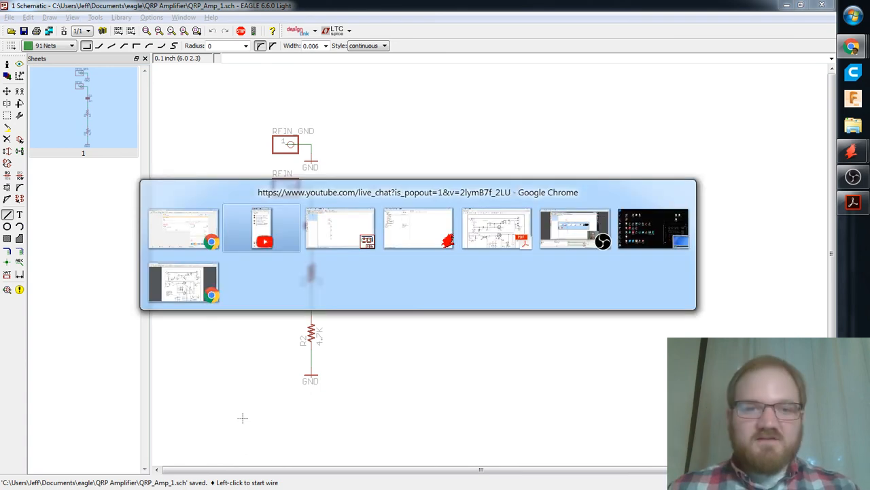
key("Escape")
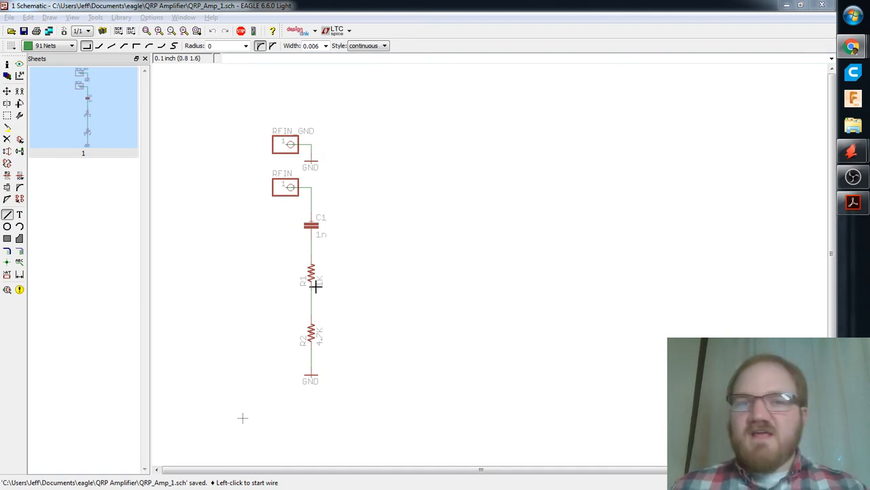
key("alt+Tab")
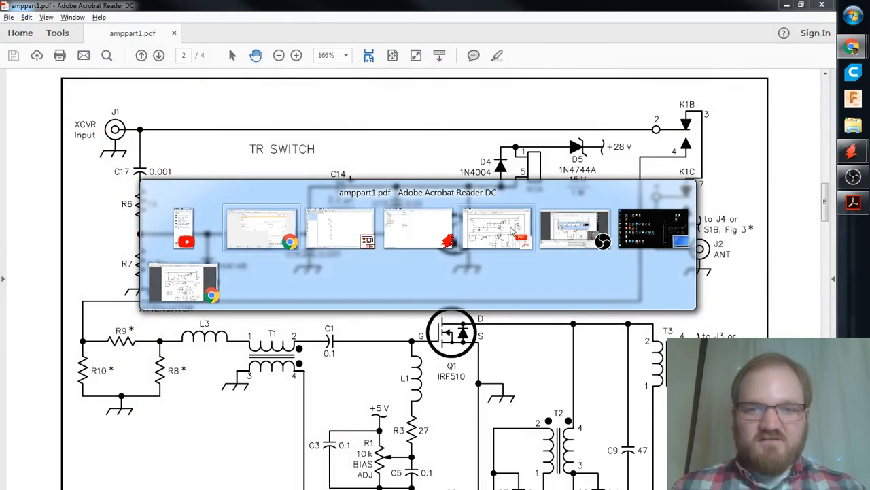
Review the TR SWITCH circuit in amppart1.pdf, then return to EAGLE.
left_click(511, 231)
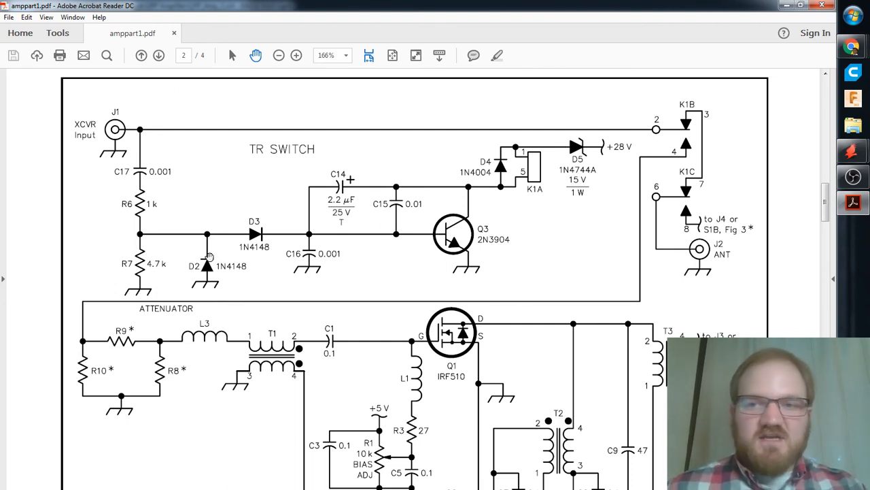
key("alt+Tab")
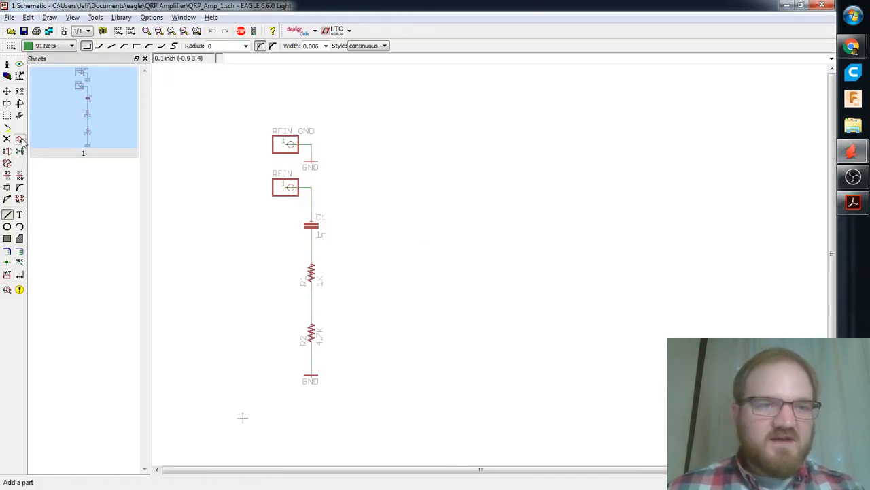
Search the parts library for '1n4148', then for 'diode' when that fails.
left_click(21, 140)
left_click_drag(83, 321, 5, 294)
type("1")
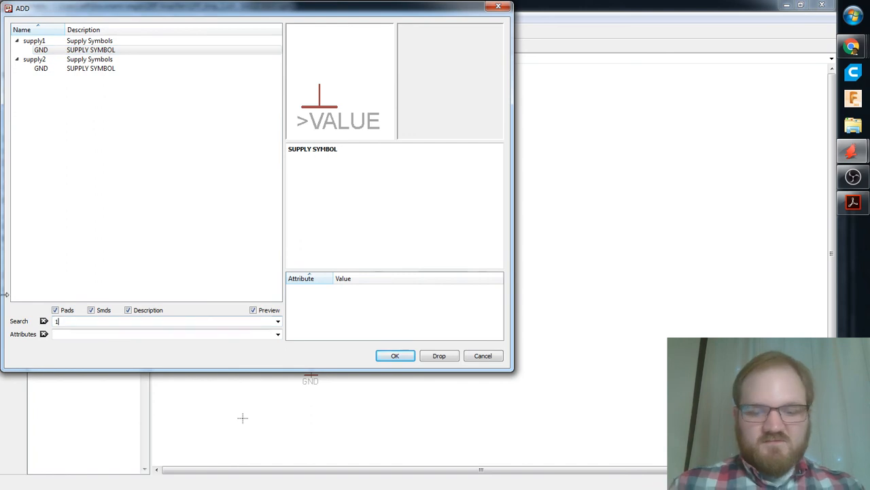
type("n4148")
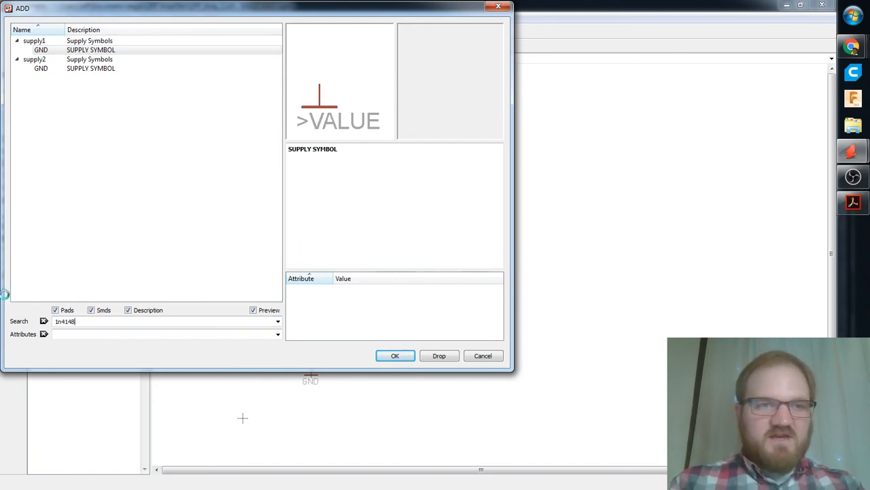
key("Return")
left_click_drag(112, 324, 3, 288)
type("dio")
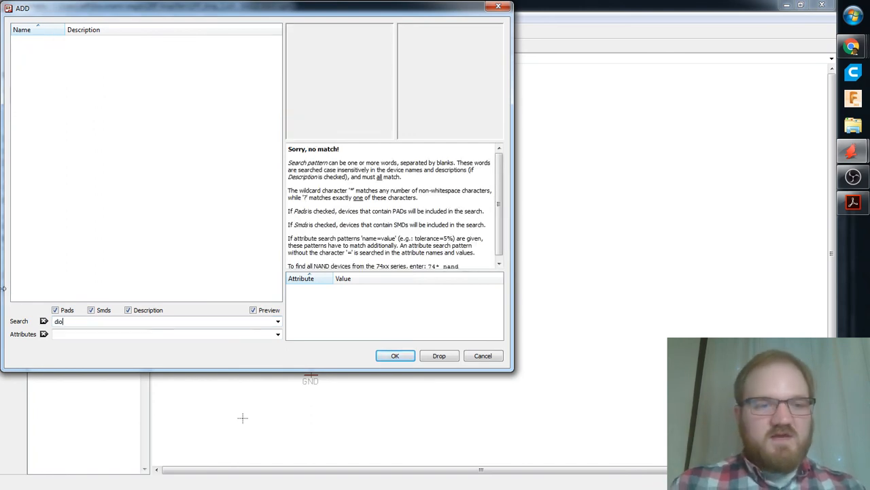
type("de")
key("Return")
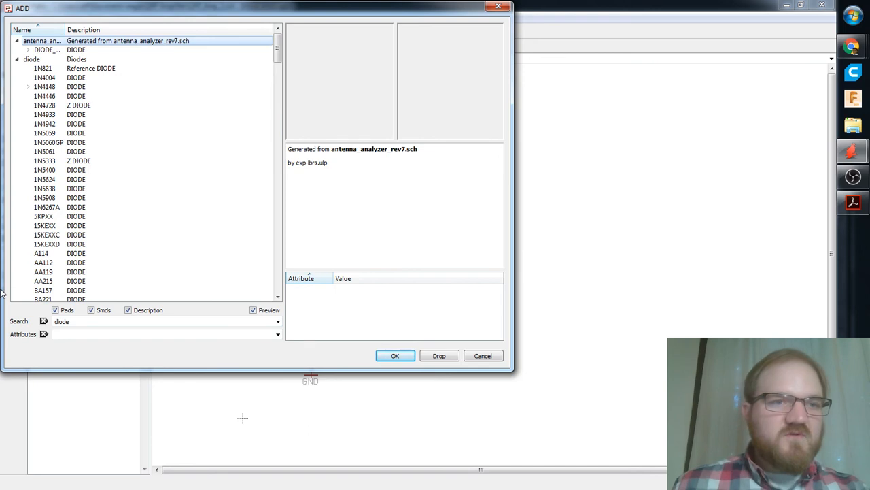
Compare DO35-7 and DO35-10 footprints and add the 1N4148 diode in DO35-7.
double_click(30, 51)
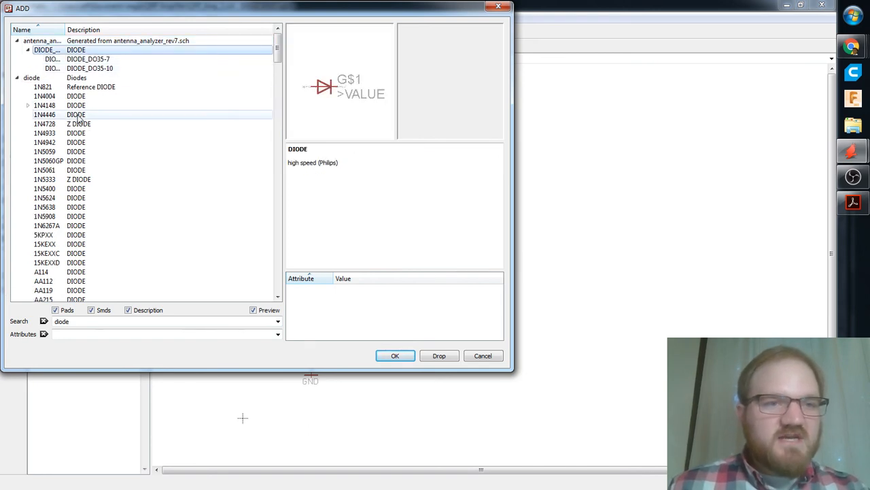
left_click(46, 106)
double_click(46, 105)
left_click(52, 115)
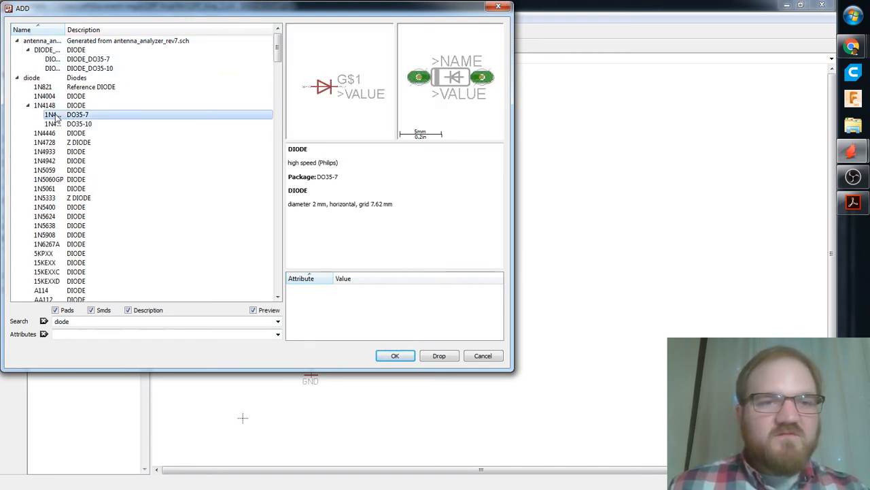
key("Down")
key("Up")
key("Down")
key("Up")
key("Down")
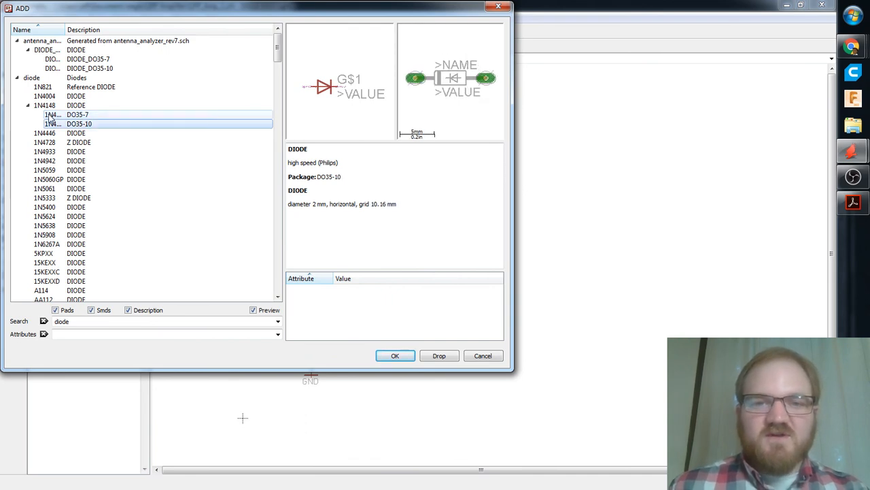
key("Up")
key("Down")
key("Up")
key("Down")
key("Up")
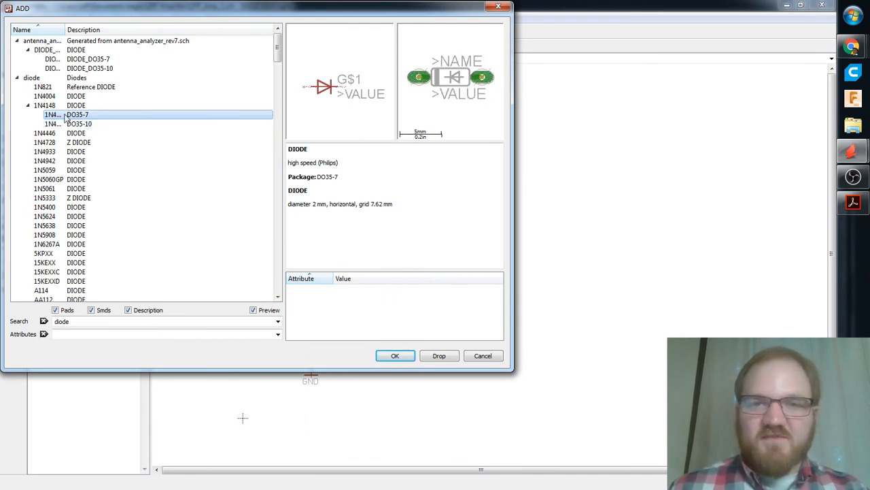
left_click(408, 359)
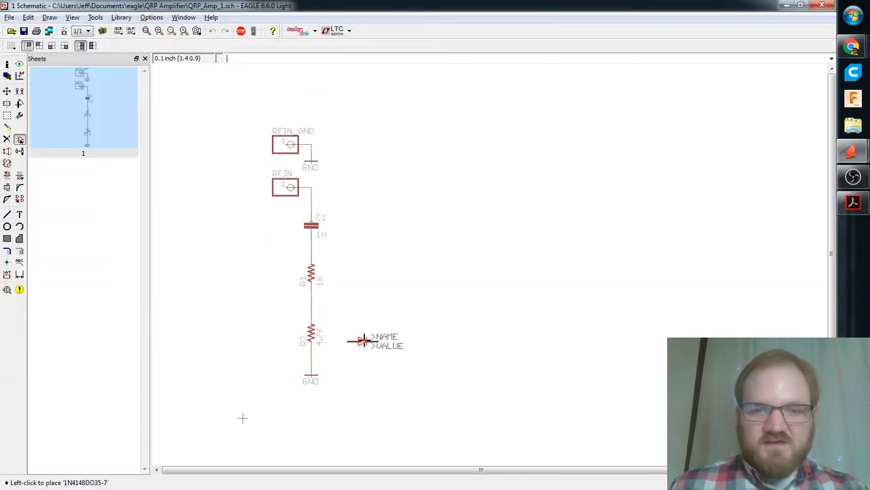
Place diode D1 upright right of R2 and D2 horizontal to its upper right.
right_click(379, 333)
right_click(378, 333)
right_click(377, 335)
right_click(378, 338)
right_click(378, 337)
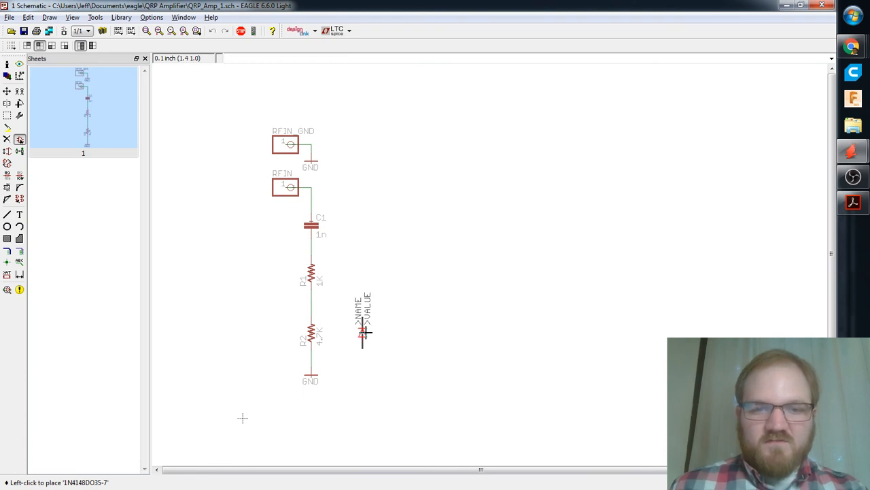
left_click(365, 332)
right_click(411, 304)
right_click(423, 307)
right_click(424, 306)
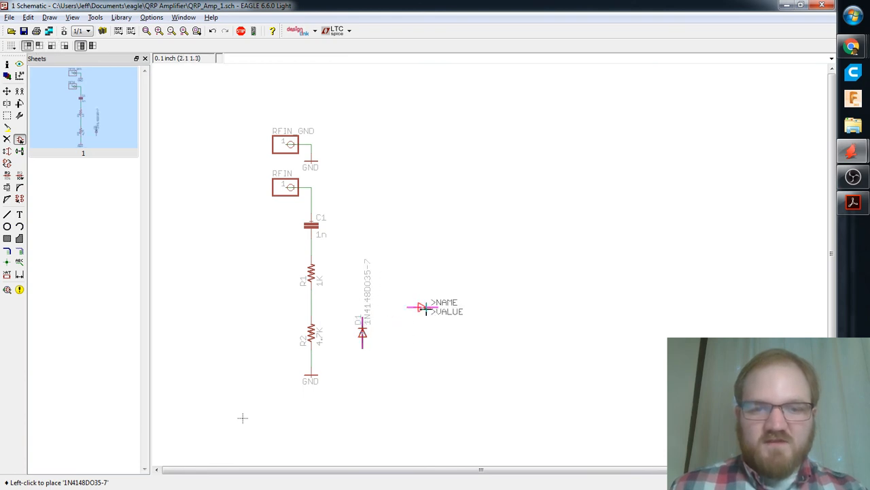
left_click(411, 307)
Copy the ground symbol to sit below D1.
type("copy")
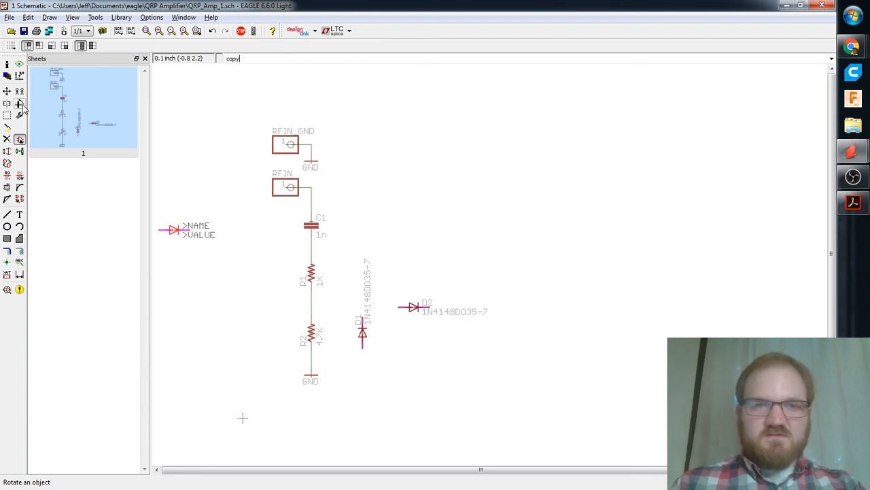
key("Return")
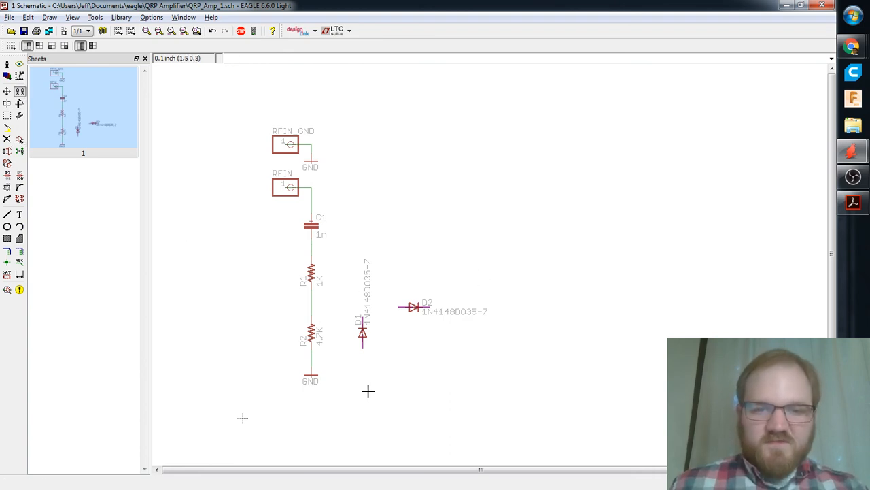
left_click(310, 375)
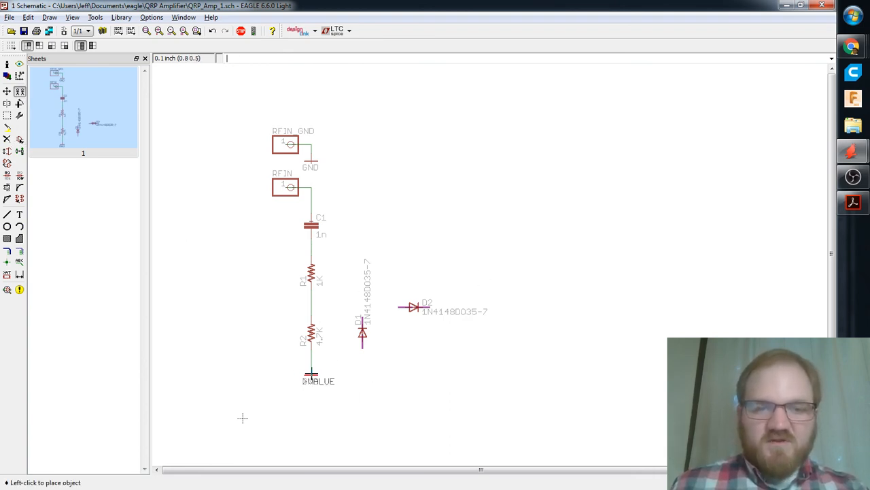
left_click(364, 373)
type("wir")
key("Return")
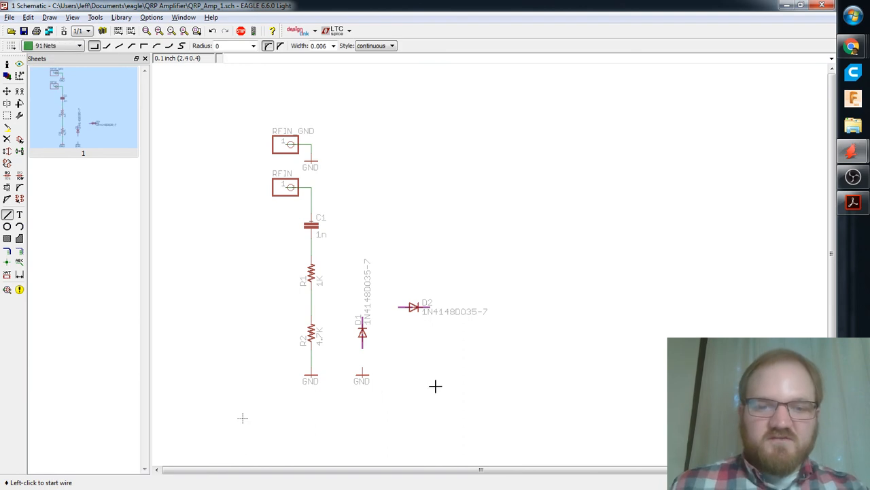
Wire the new ground to D1's lower pin and D2's left pin to the R1–R2 connection.
left_click(363, 367)
left_click(362, 348)
key("Escape")
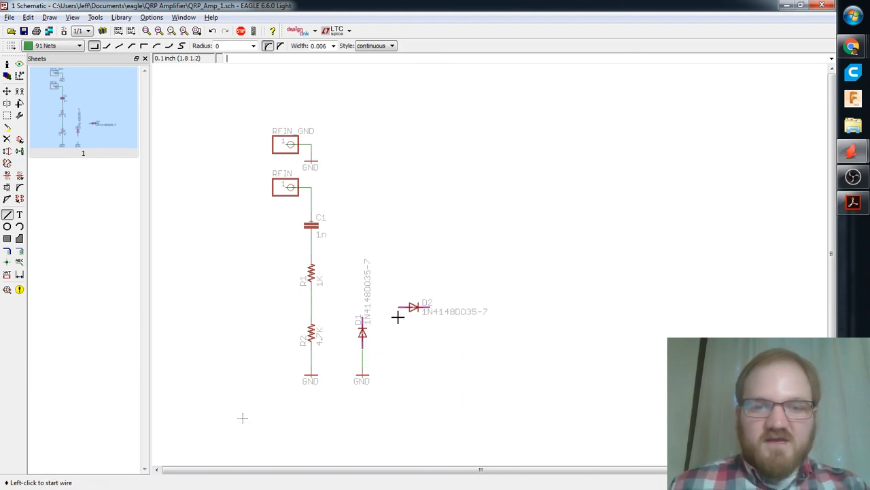
left_click(398, 307)
double_click(311, 307)
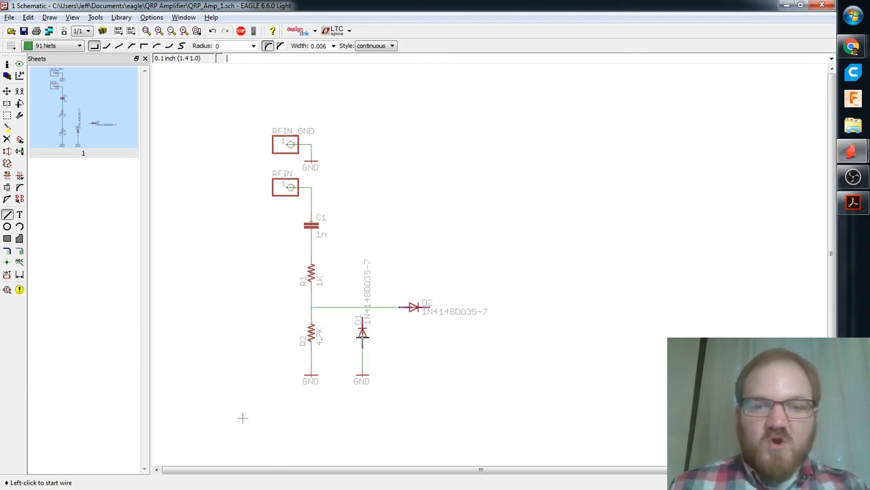
left_click(363, 307)
key("Escape")
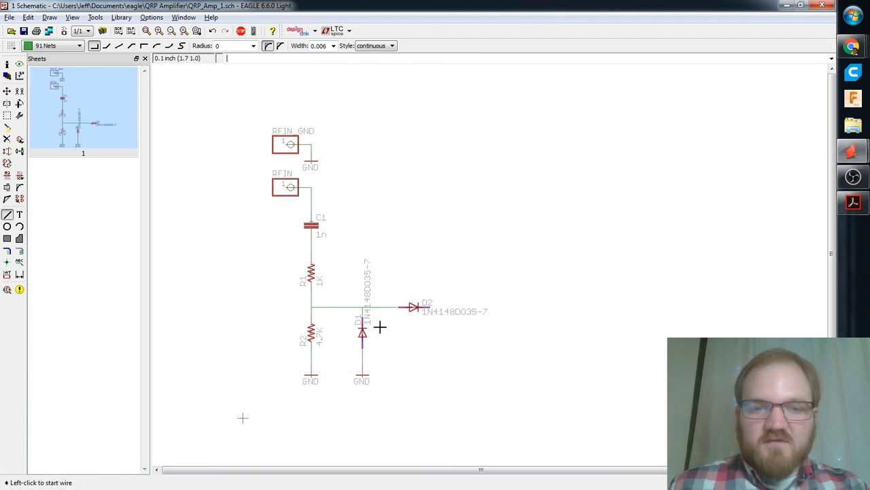
Place a junction dot at the wire tee.
scroll(388, 336, "up", 6)
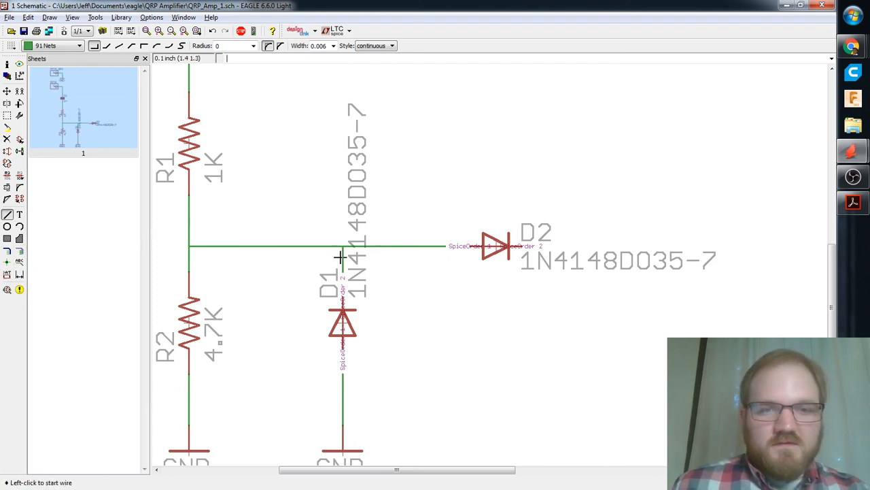
scroll(354, 249, "up", 4)
scroll(354, 248, "up", 2)
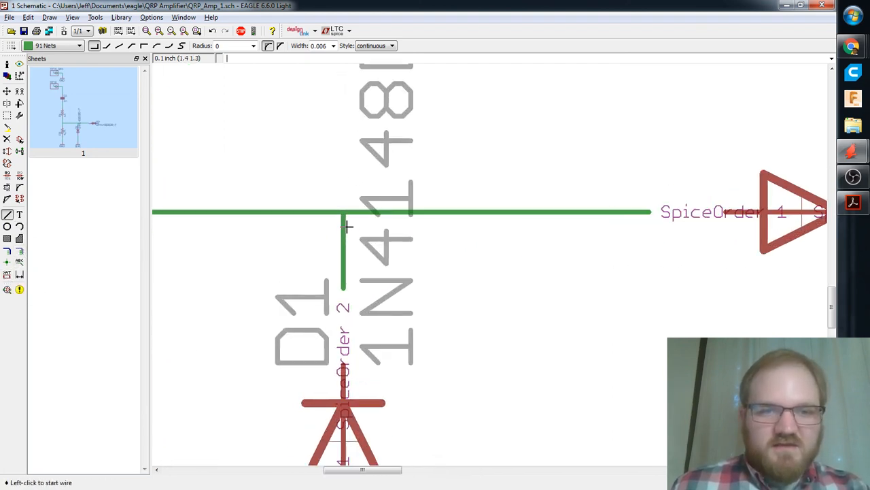
left_click(6, 262)
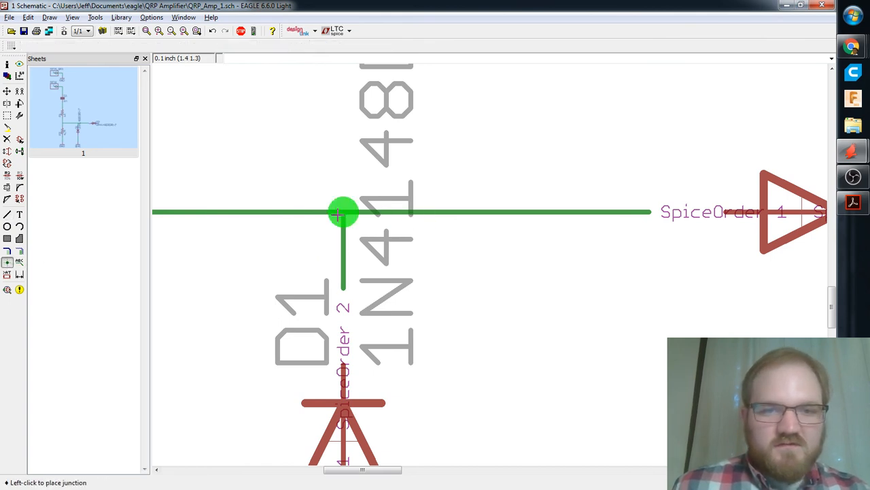
left_click(343, 212)
scroll(416, 286, "up", 2)
scroll(416, 286, "down", 2)
scroll(227, 243, "down", 3)
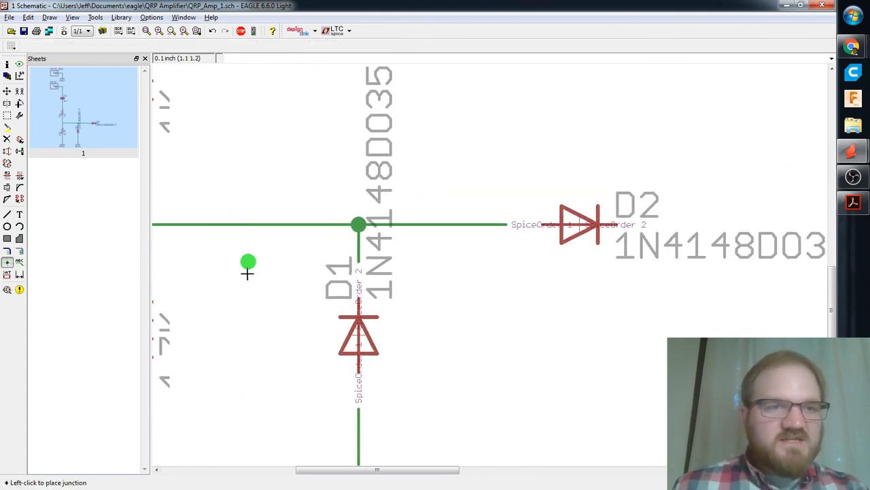
Return to net wiring with wires kept on the Nets layer.
left_click(7, 215)
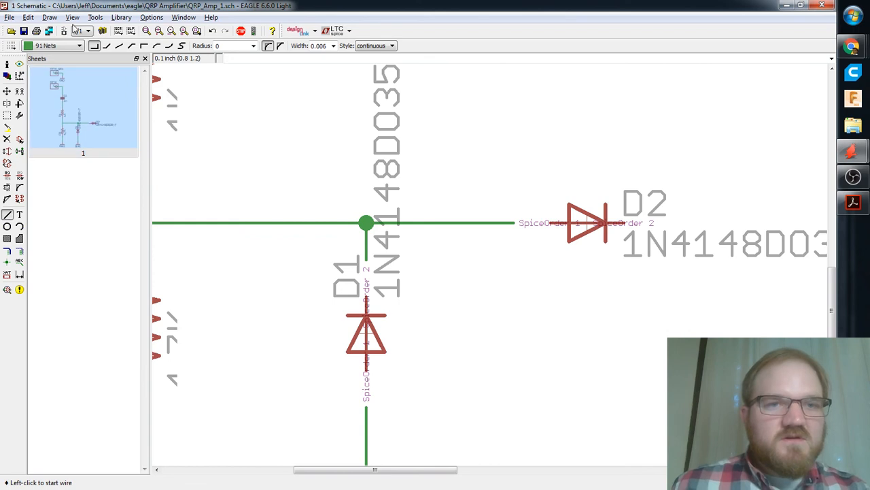
left_click(67, 47)
left_click(48, 57)
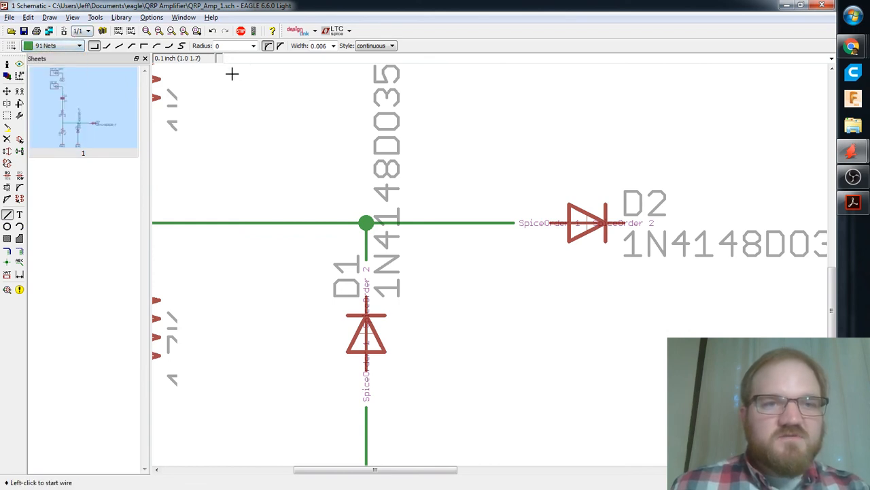
scroll(410, 228, "down", 2)
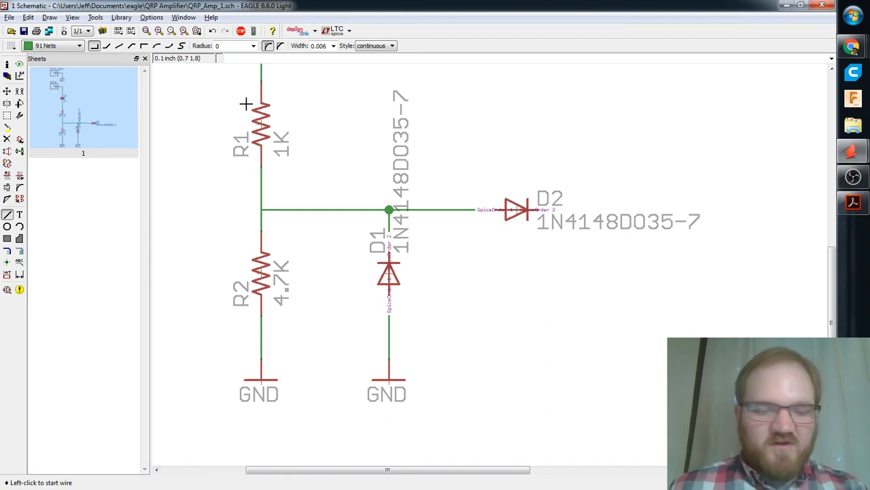
Generate the board from the schematic, accepting the warning, and maximize the board window.
left_click(64, 31)
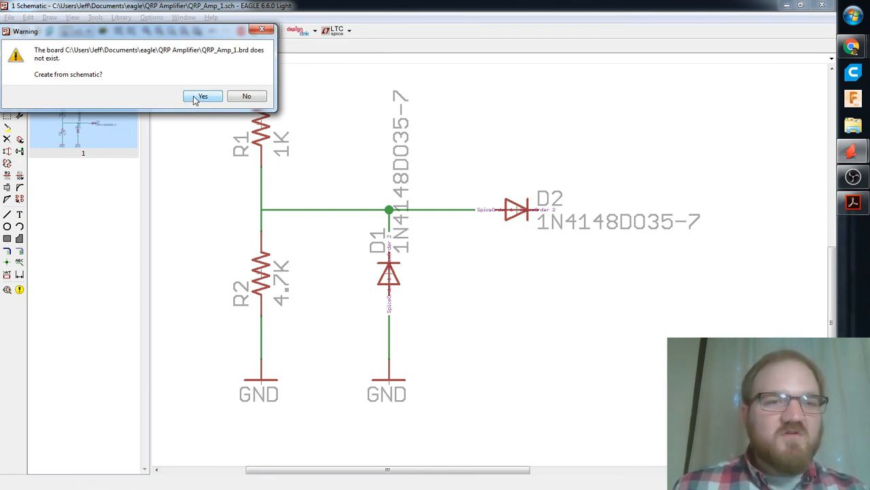
left_click_drag(150, 28, 244, 57)
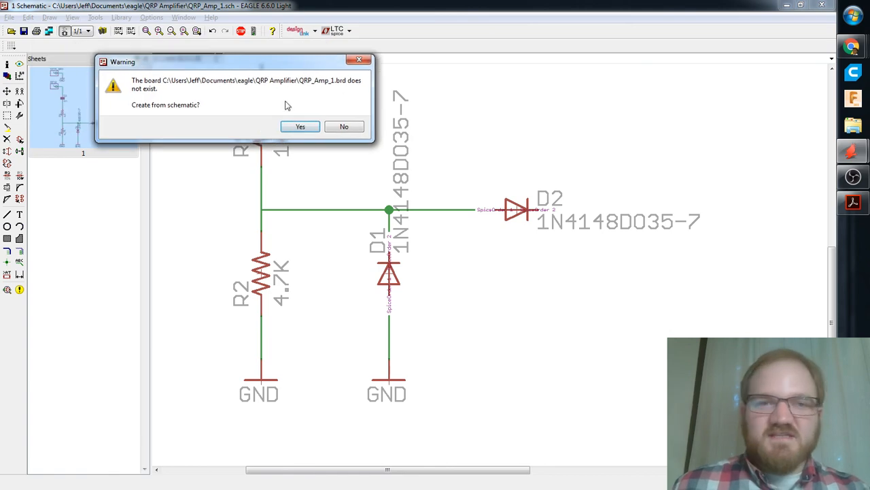
left_click(291, 127)
double_click(441, 134)
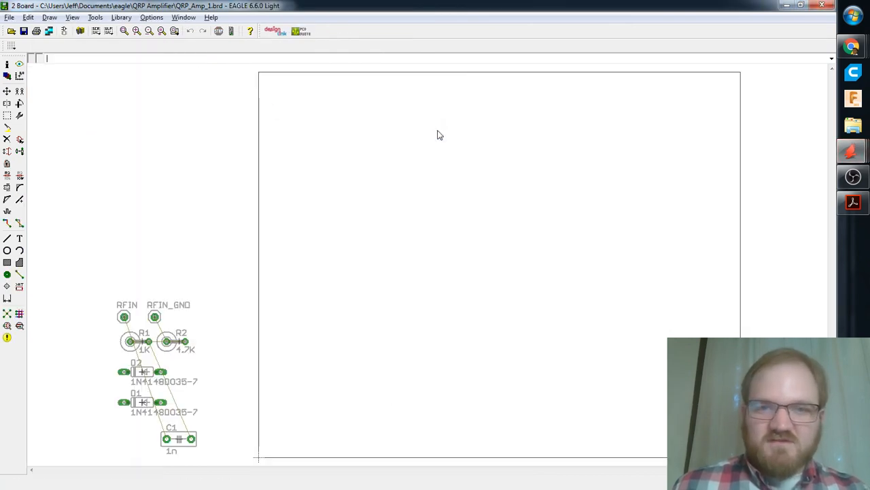
scroll(212, 265, "up", 3)
scroll(224, 278, "down", 1)
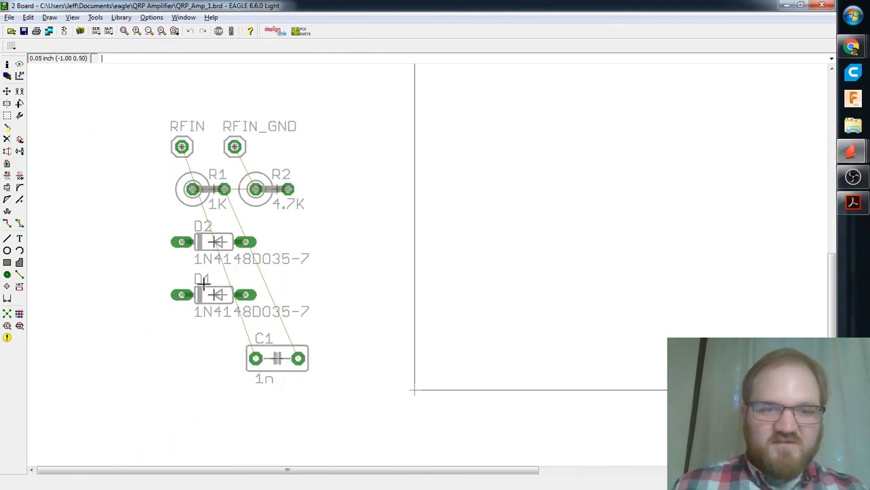
scroll(245, 291, "up", 1)
scroll(204, 199, "down", 1)
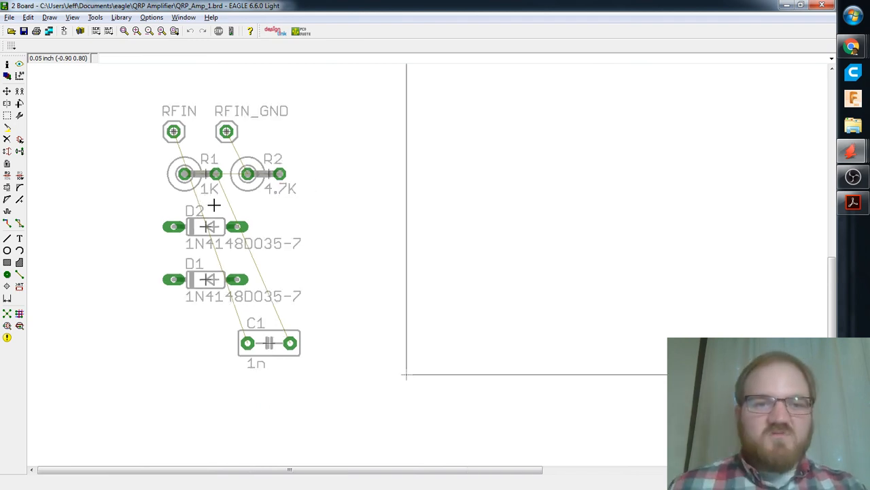
Return to the schematic and pan across it, then bring the amppart1.pdf article forward.
key("alt+Tab")
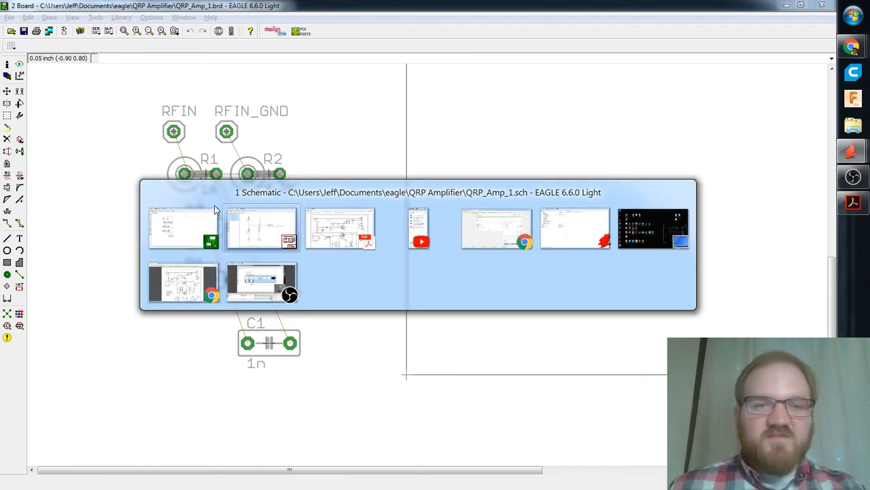
scroll(327, 238, "down", 2)
middle_click_drag(498, 265, 465, 274)
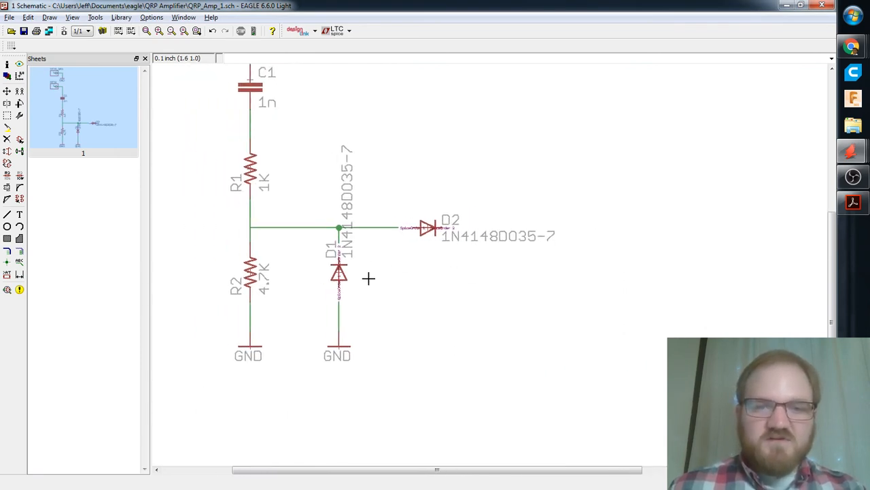
key("alt+Tab")
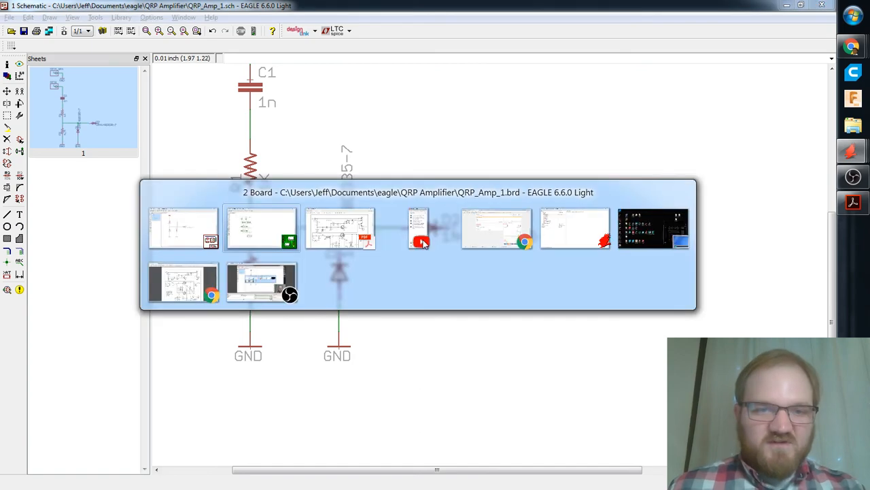
left_click(422, 244)
scroll(399, 327, "up", 5)
scroll(399, 327, "down", 2)
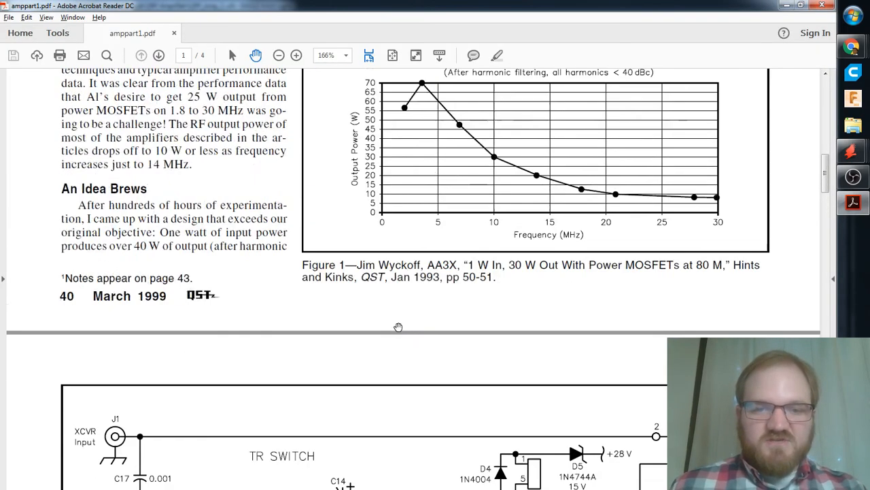
Scroll to the TR SWITCH circuit on page 2 of amppart1.pdf, then return to EAGLE.
scroll(398, 327, "down", 5)
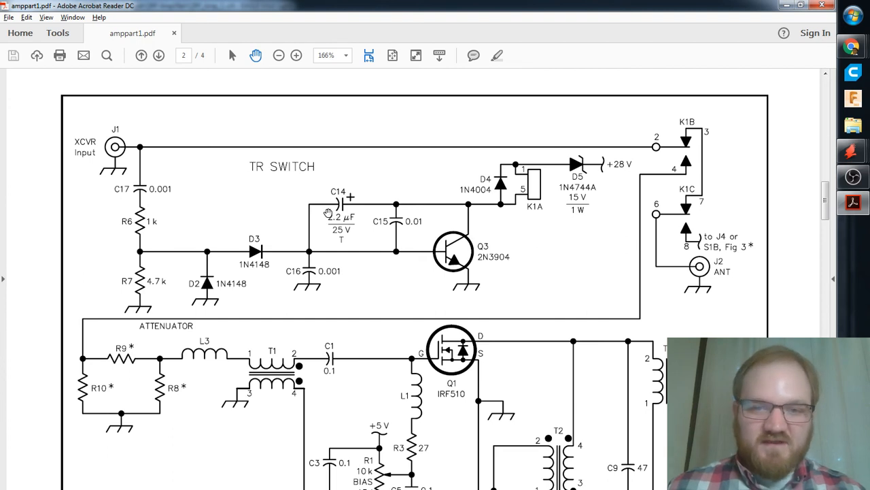
key("alt+Tab")
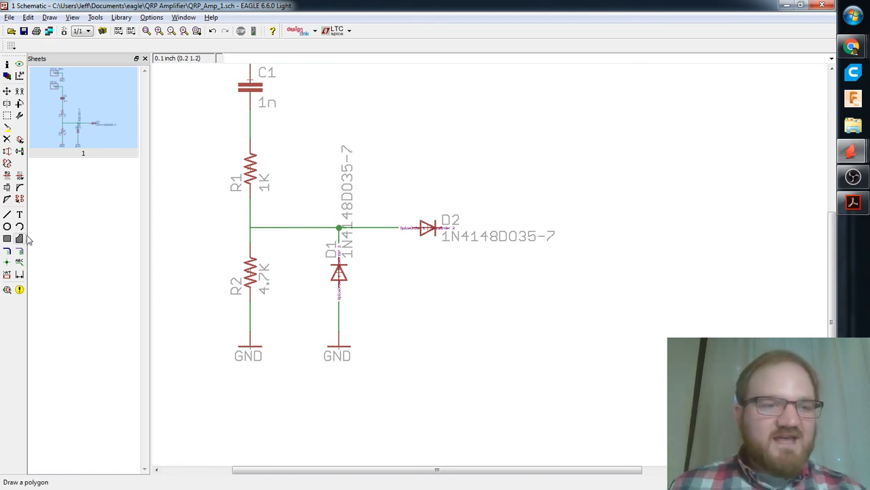
Add a junction dot at the R1–R2 node, check the article PDF, and return to the schematic.
left_click(7, 263)
left_click(250, 227)
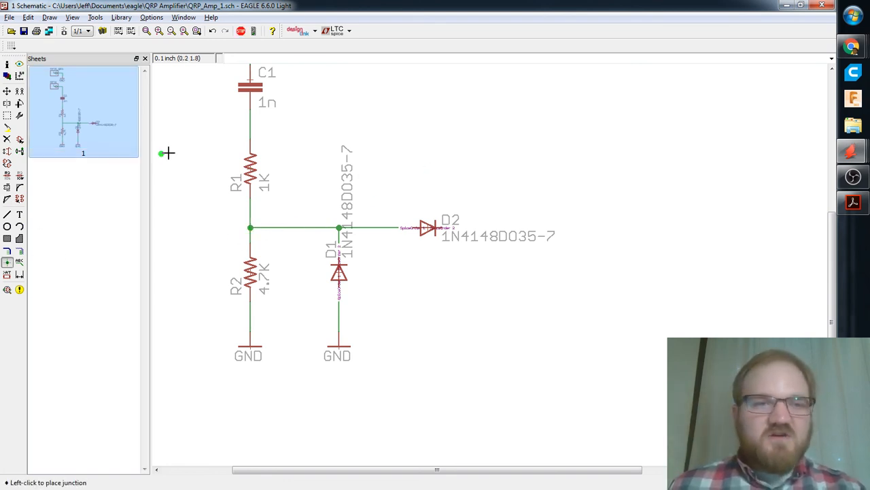
left_click(8, 216)
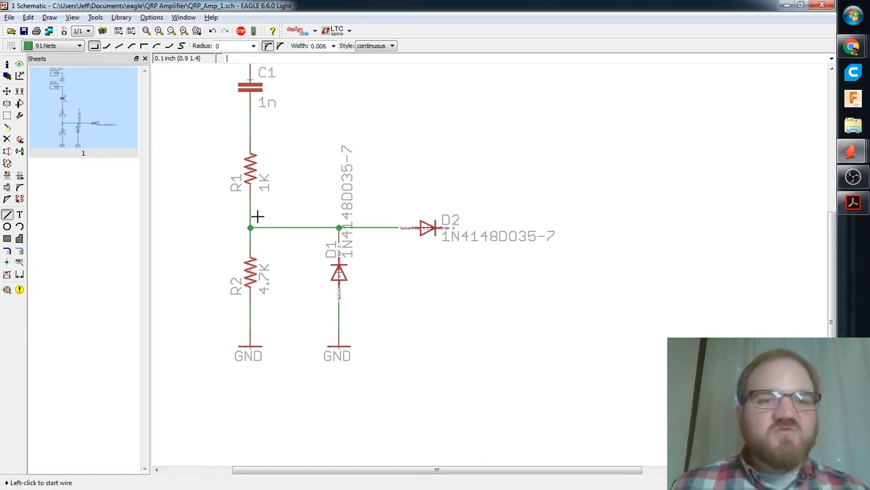
middle_click_drag(502, 186, 489, 157)
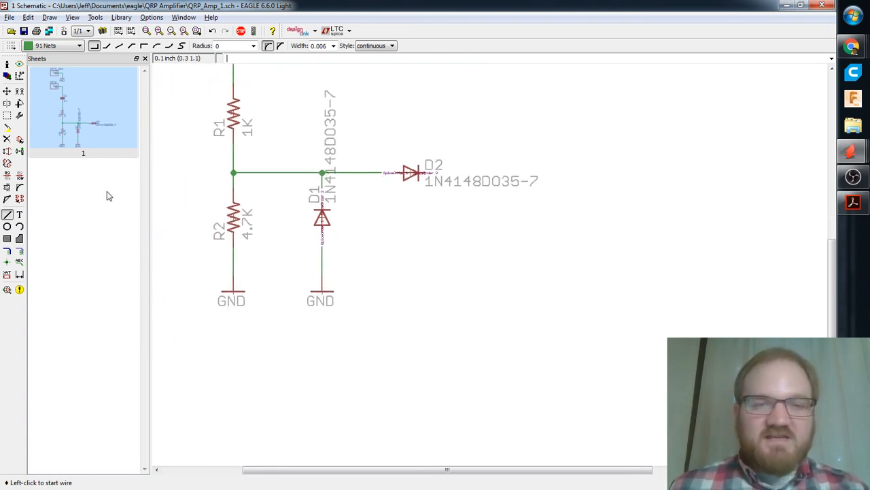
key("alt+Tab")
key("alt+Tab")
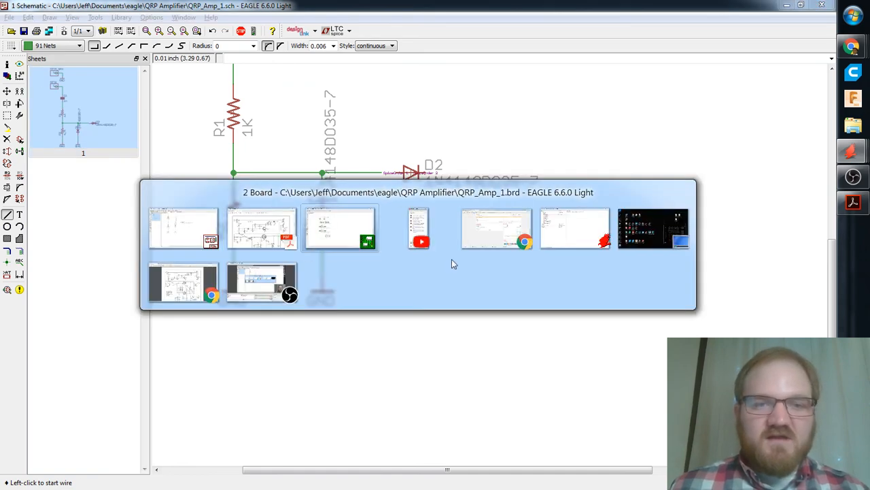
key("alt+shift+Tab")
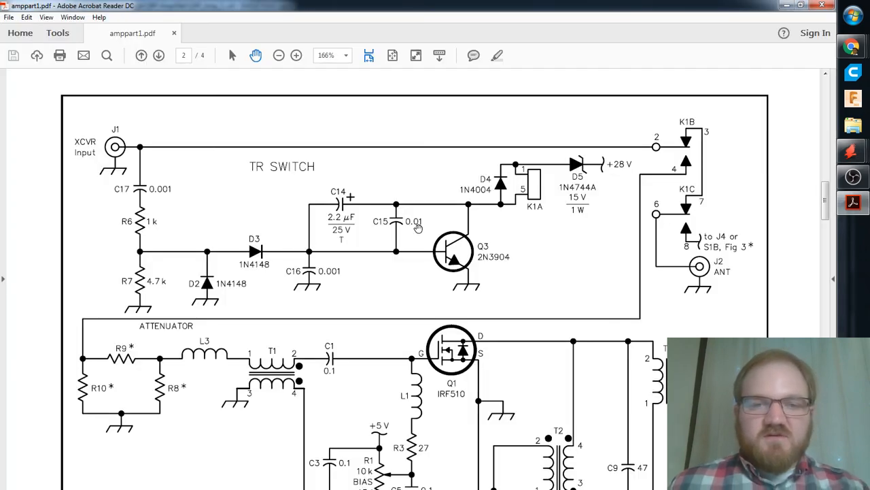
key("alt+Tab")
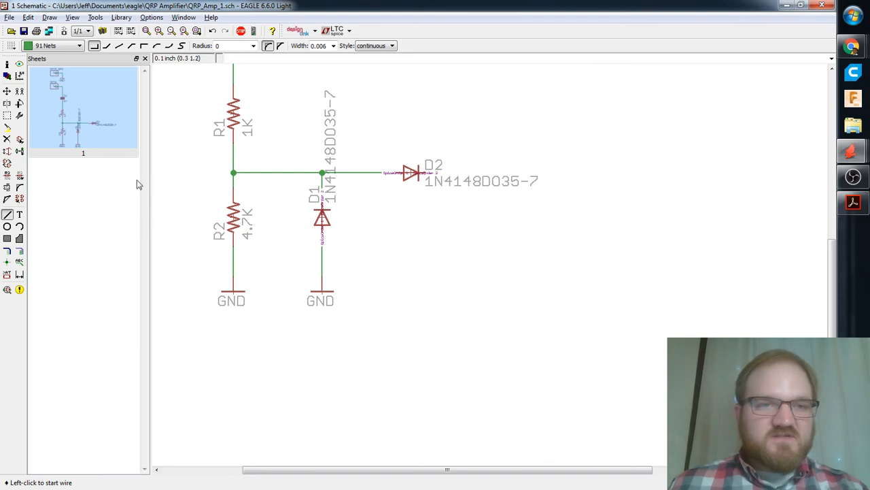
Copy capacitor C1 to create C2 right of the diodes and C3 above it.
type("copy")
key("Return")
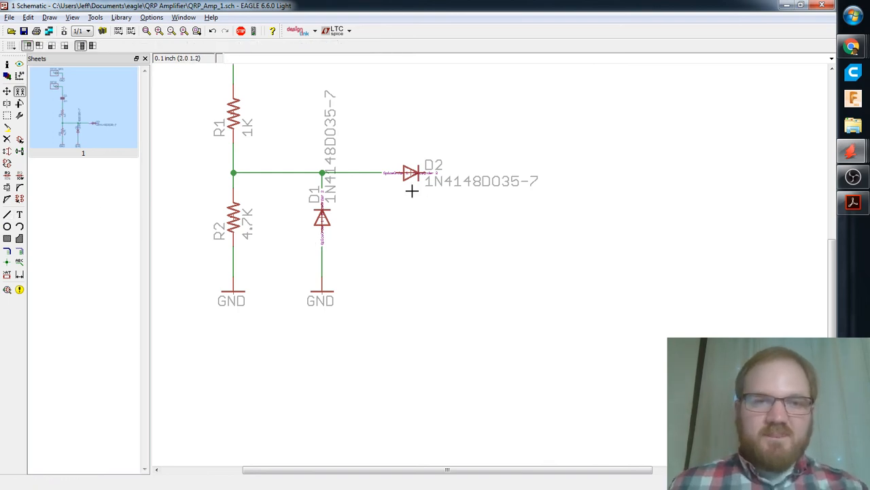
scroll(385, 128, "down", 2)
scroll(307, 171, "up", 3)
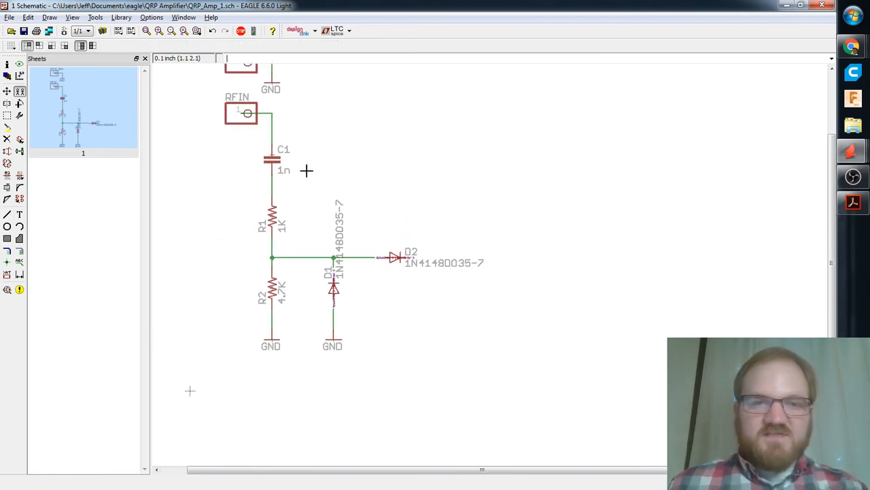
left_click(272, 157)
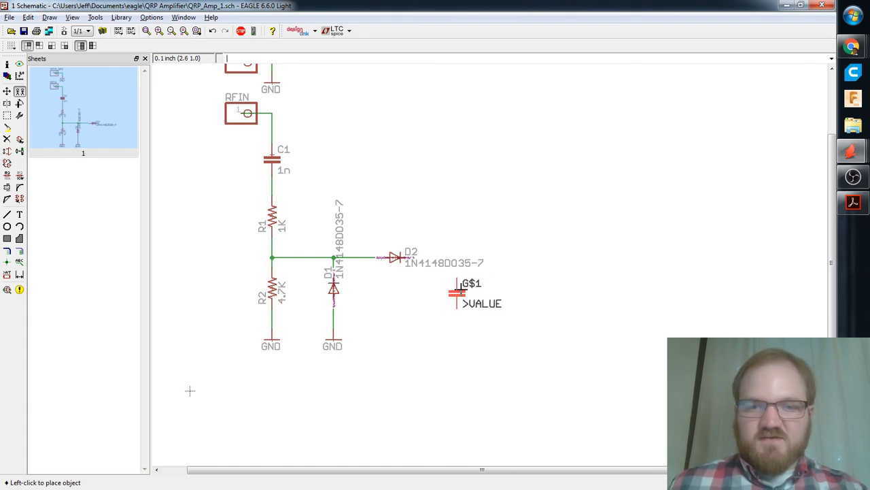
left_click(458, 291)
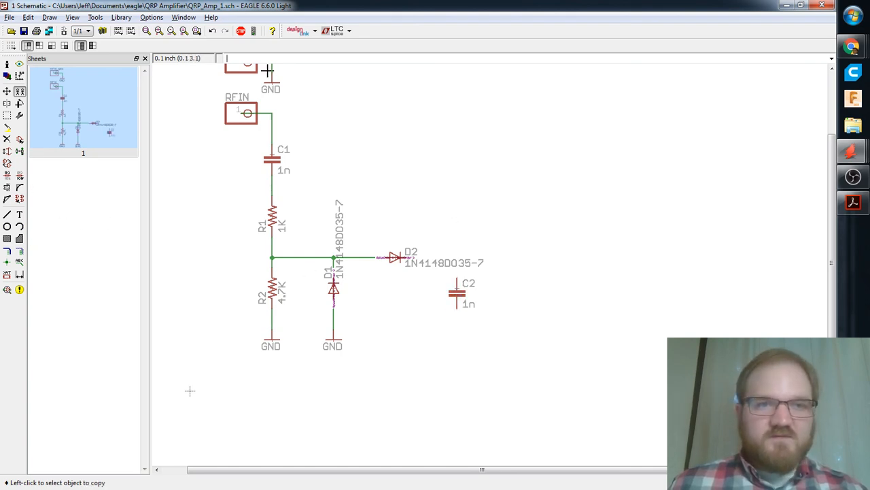
left_click(465, 308)
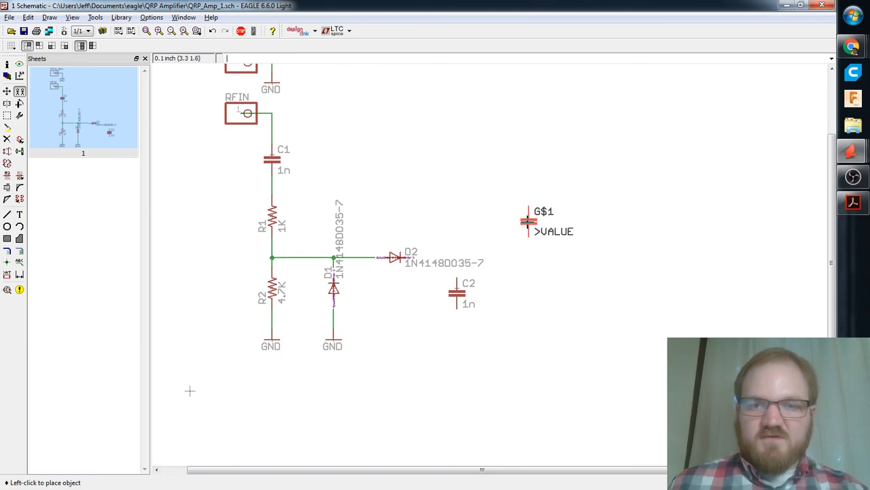
left_click(519, 220)
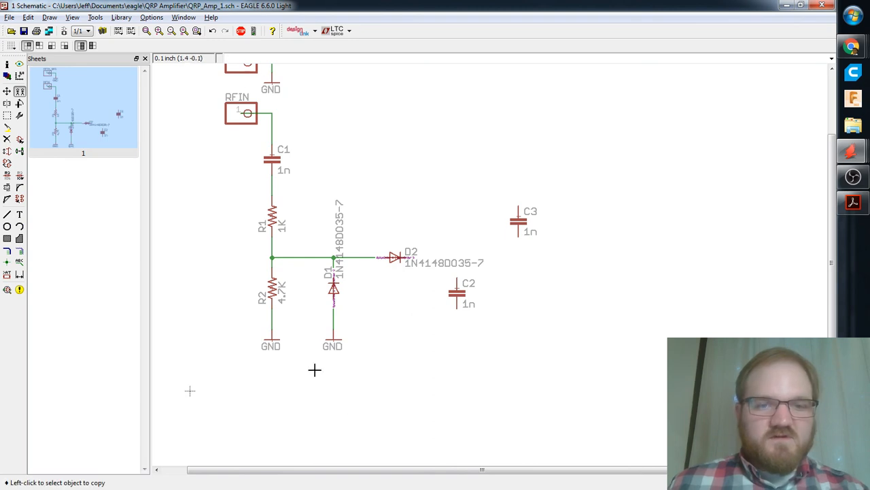
Copy a ground symbol below C2 and wire it to C2's lower pin.
left_click(333, 338)
left_click(455, 338)
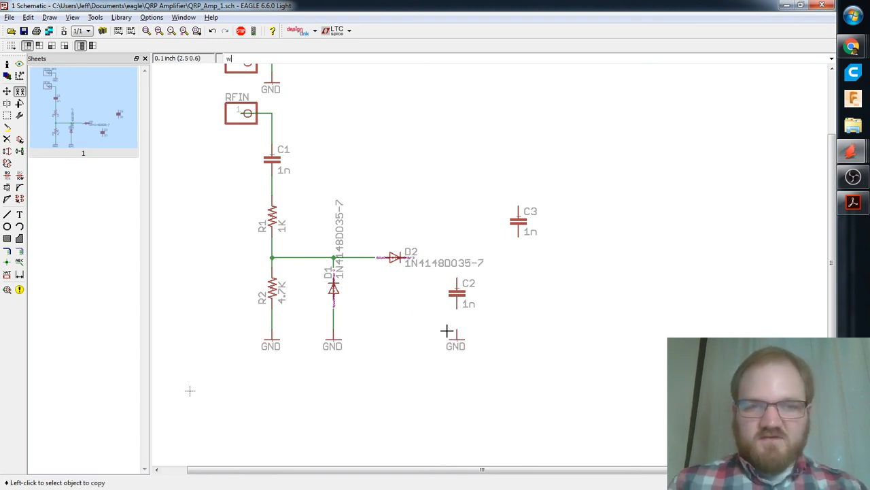
type("w")
key("Return")
left_click(458, 334)
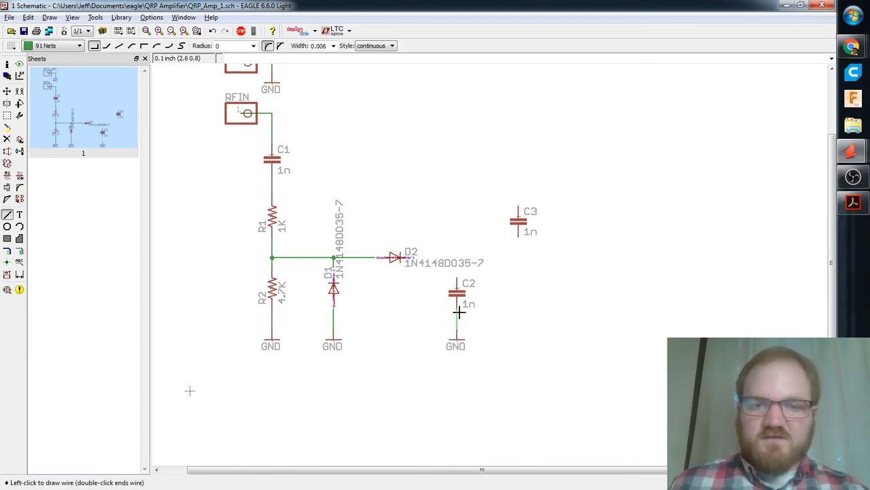
left_click(458, 308)
key("Escape")
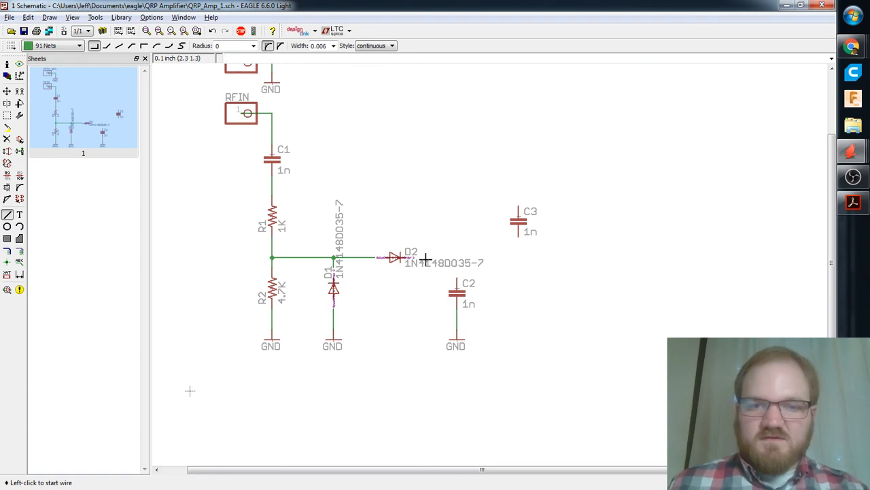
Search the ADD part library for 'capacitor', correcting the misspelled 'capcitor' search.
left_click(19, 139)
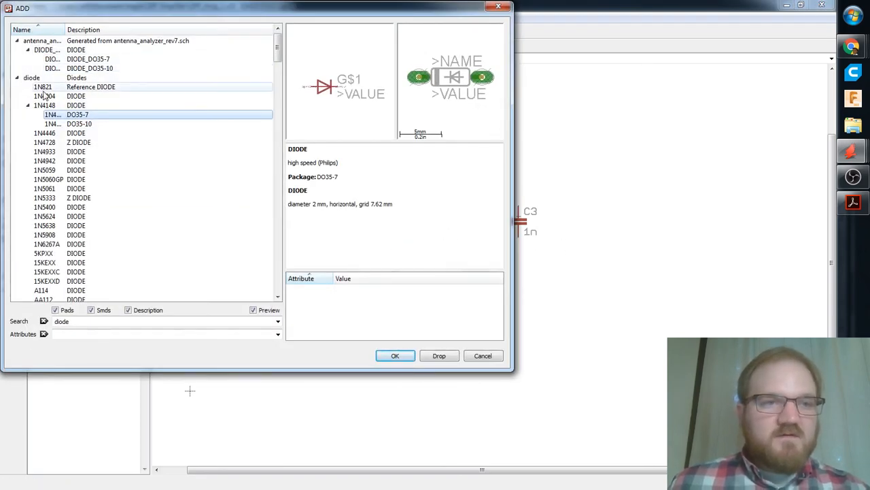
left_click_drag(89, 321, 27, 315)
type("capcit")
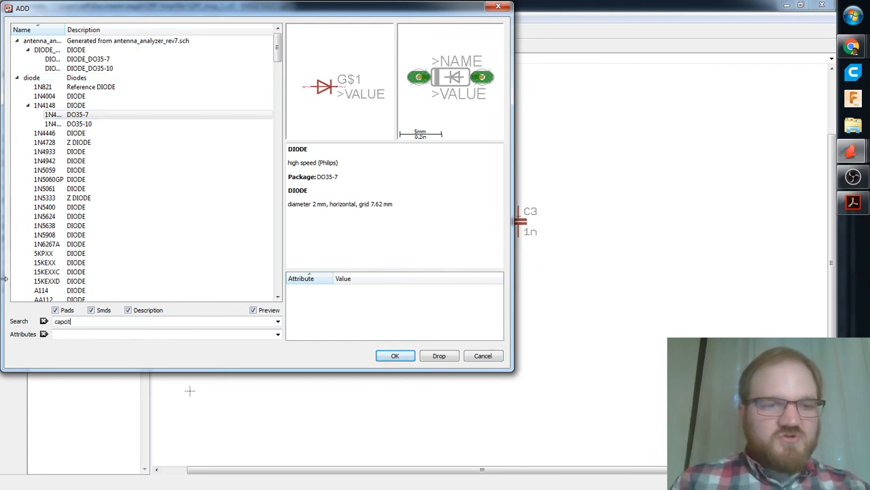
type("or")
key("Return")
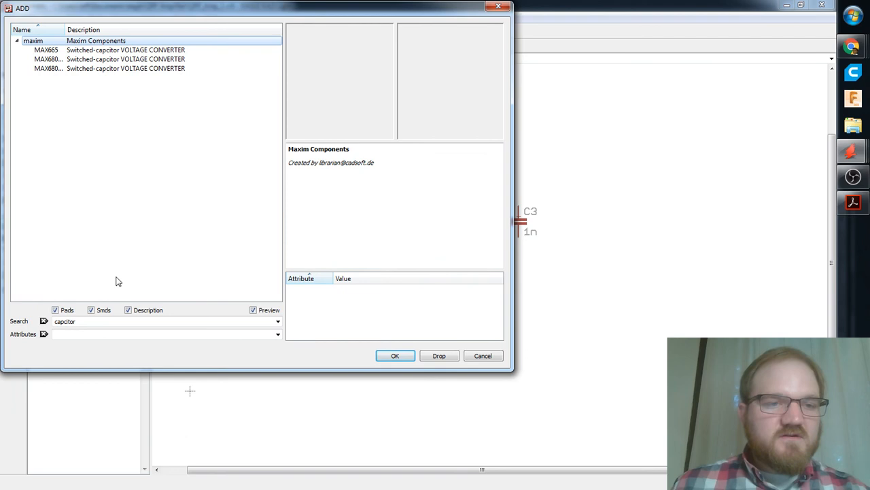
double_click(88, 320)
type("capacitor")
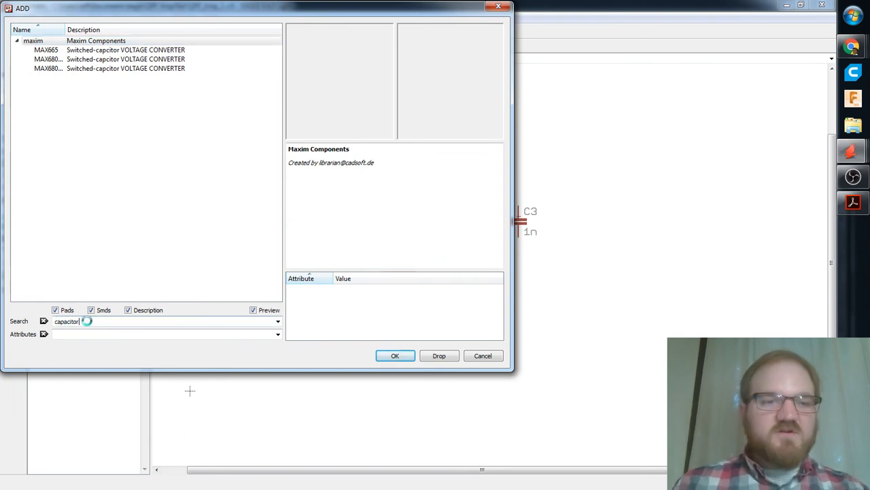
key("Return")
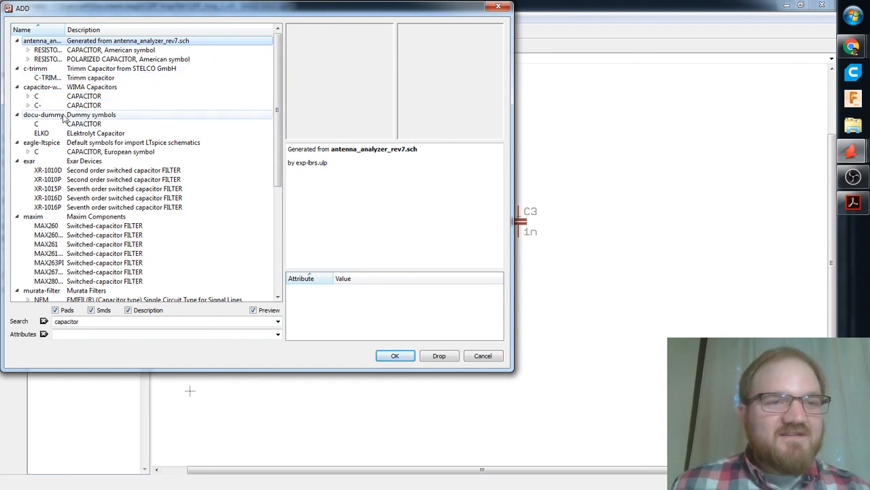
Expand the WIMA capacitor entries and preview packages down to C37.5B20.
left_click(38, 106)
left_click(27, 105)
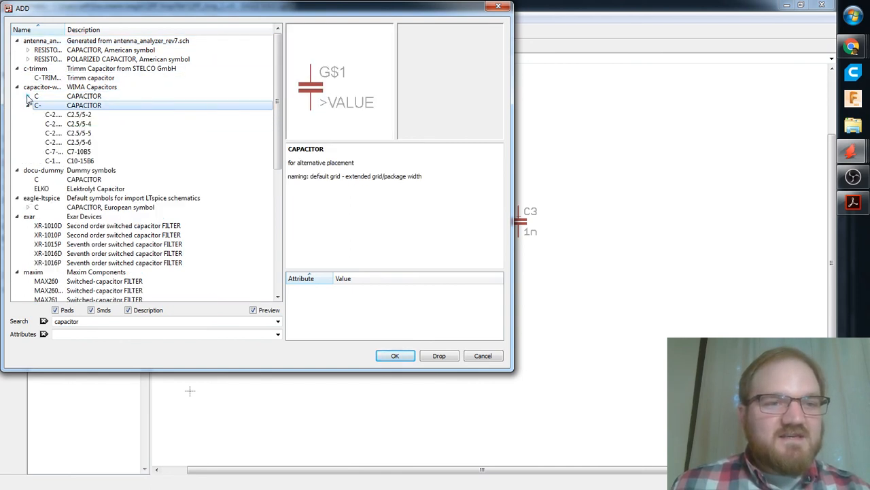
left_click(28, 97)
scroll(68, 112, "down", 2)
left_click(81, 116)
scroll(86, 145, "down", 8)
left_click(93, 171)
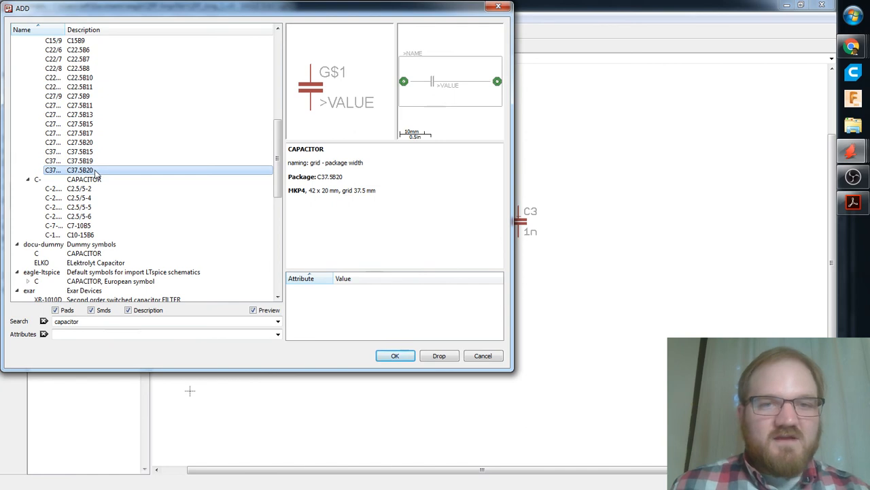
double_click(68, 322)
Search for 'electrolytic' and compare the rcl bipolar electrolytic capacitor packages from EU25-10.
type("electrol")
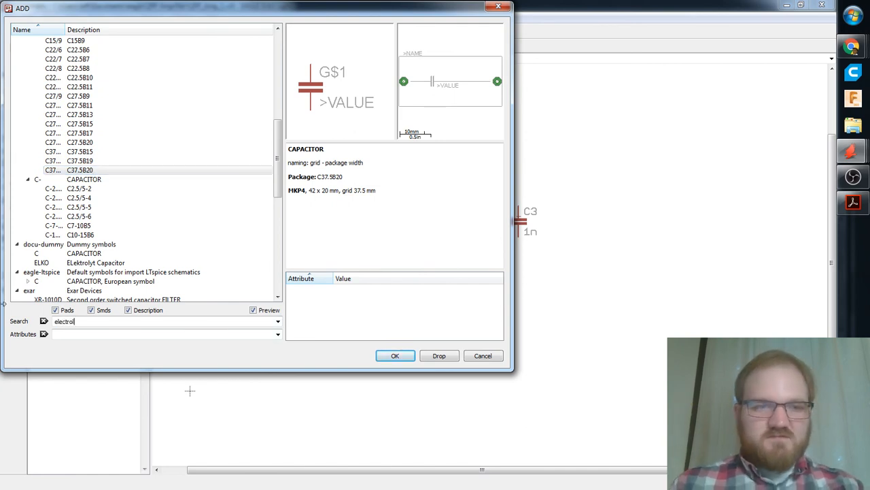
type("ytic")
key("Return")
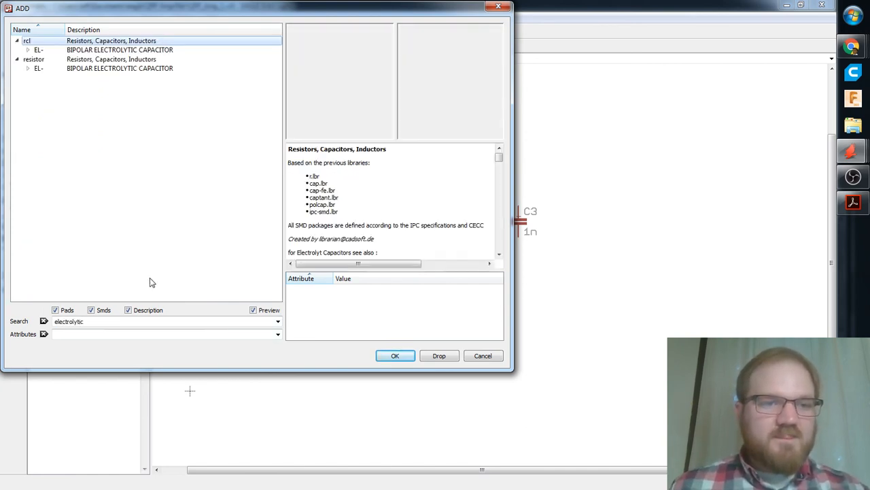
left_click(102, 51)
left_click(28, 50)
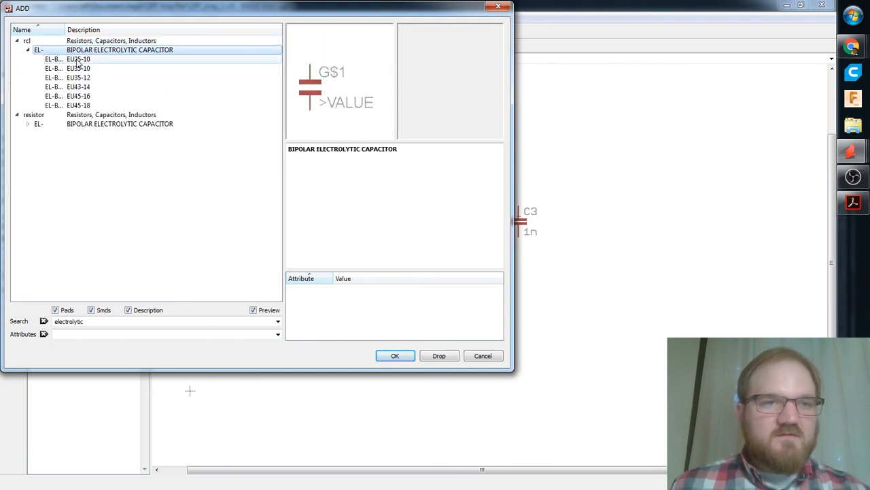
left_click(78, 60)
key("Down")
key("Down")
key("Down")
key("Down")
key("Down")
key("Down")
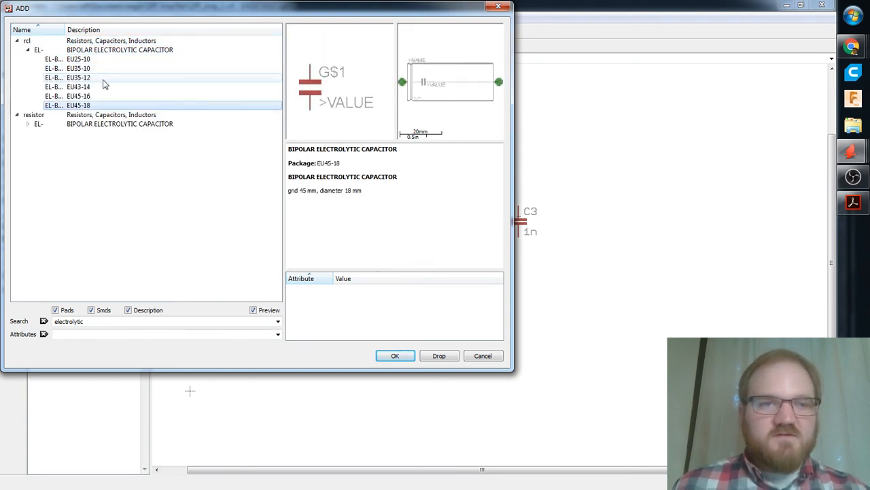
key("Right")
key("Down")
key("Down")
key("Down")
key("Down")
key("Down")
key("Down")
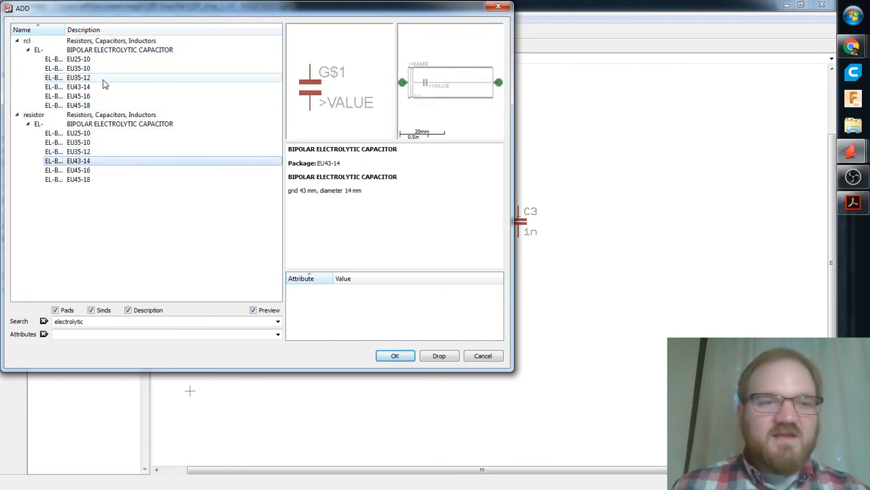
key("Up")
key("Up")
key("Up")
key("Up")
key("Up")
key("Up")
key("Up")
key("Up")
key("Up")
key("Up")
key("Up")
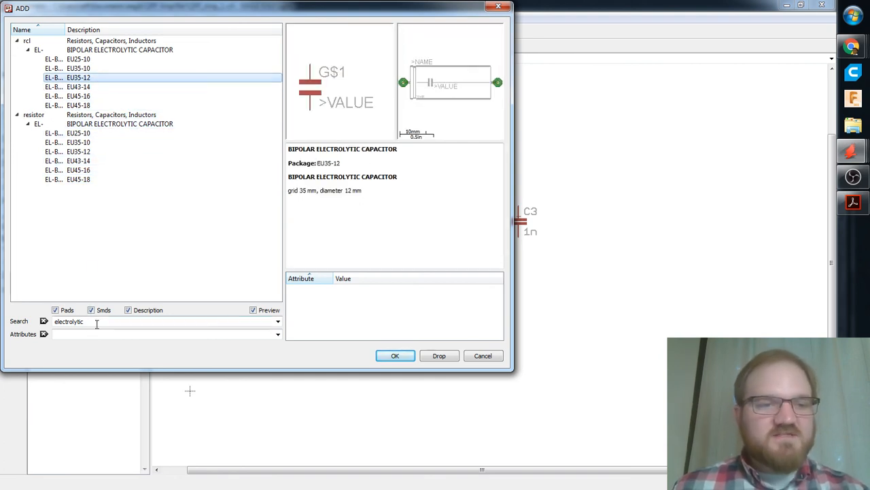
left_click_drag(98, 322, 4, 280)
Search for 'capa' and browse the WIMA and LTspice capacitors, previewing C1608 and the dummy symbol.
type("capacitor")
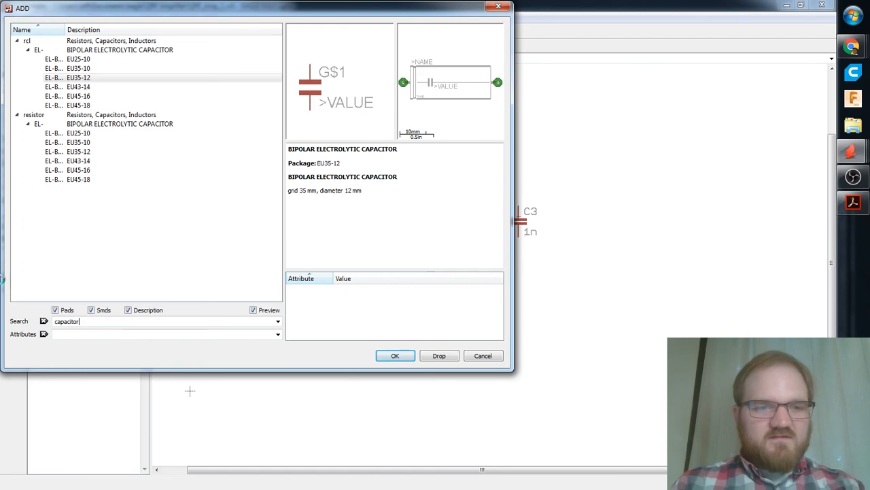
key("Return")
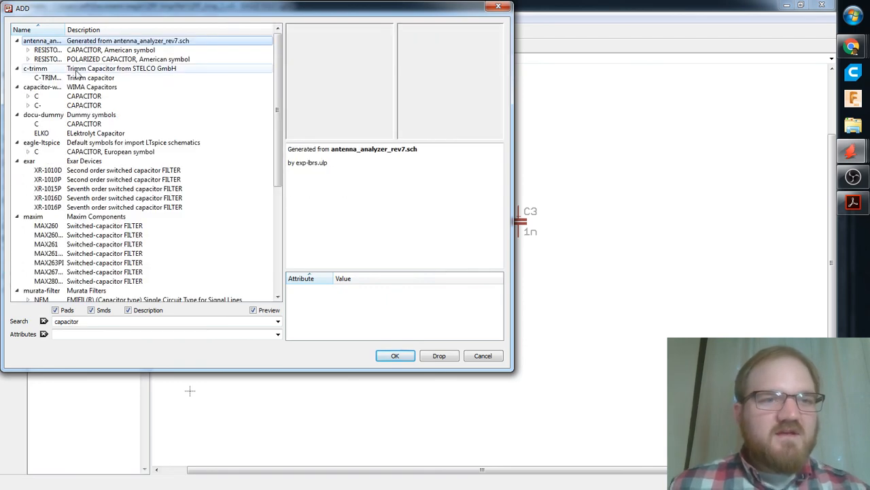
left_click(27, 105)
left_click(27, 96)
scroll(83, 180, "down", 9)
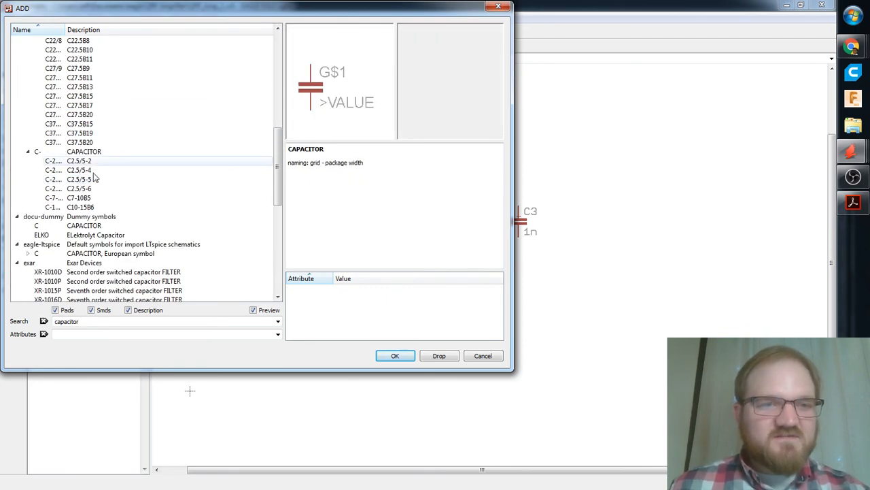
scroll(96, 178, "down", 2)
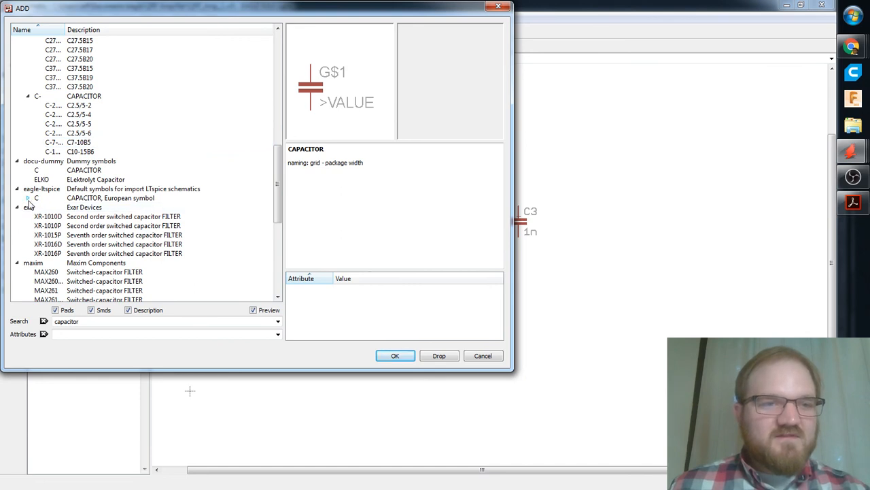
left_click(28, 198)
scroll(98, 207, "down", 3)
left_click(97, 208)
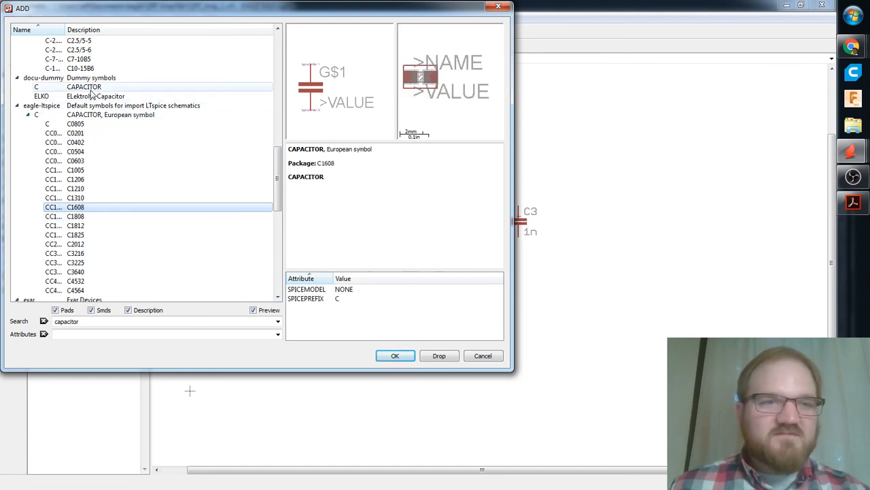
left_click(92, 88)
scroll(96, 120, "down", 10)
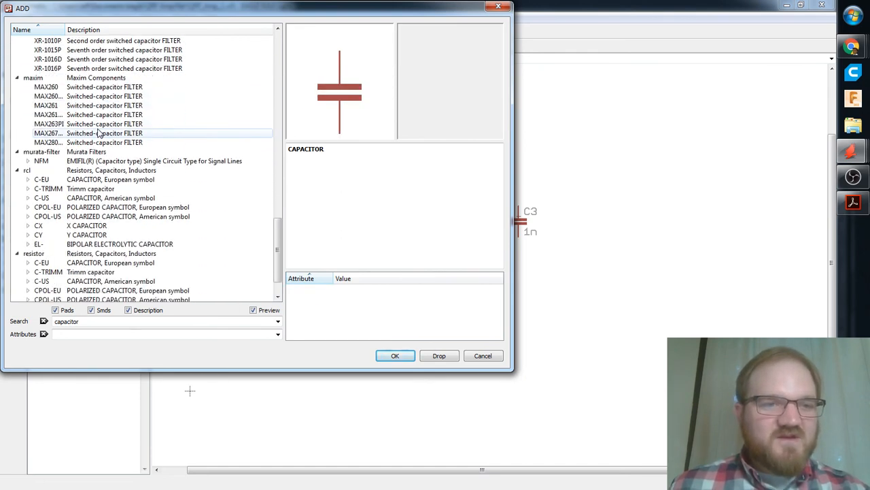
scroll(97, 133, "down", 1)
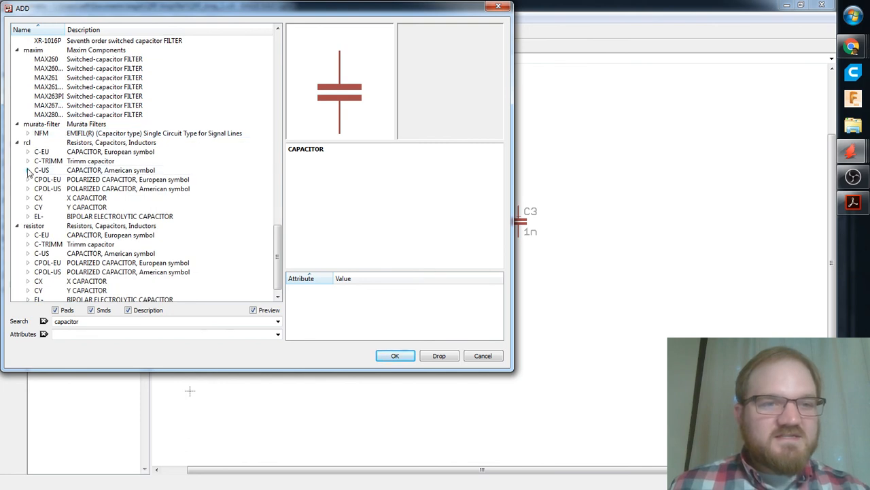
Expand rcl's C-US packages, preview C050-035X075 and C025-024X044, then reach CPOL-US.
left_click(27, 170)
left_click(95, 171)
scroll(94, 174, "up", 1)
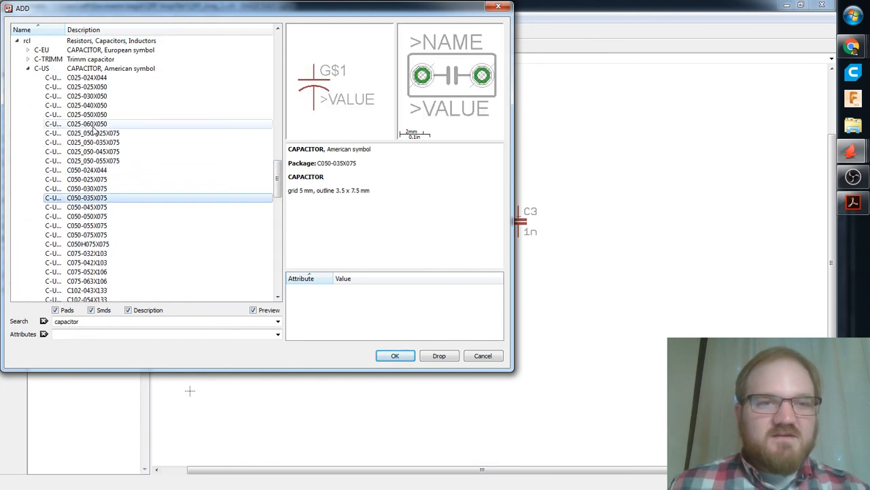
left_click(82, 79)
key("Down")
key("Down")
key("Down")
key("Down")
key("Down")
key("Down")
key("Down")
key("Down")
key("Down")
key("Down")
key("Down")
key("Down")
key("Down")
key("Down")
key("Down")
key("Down")
key("Down")
key("Down")
key("Down")
key("Down")
key("Down")
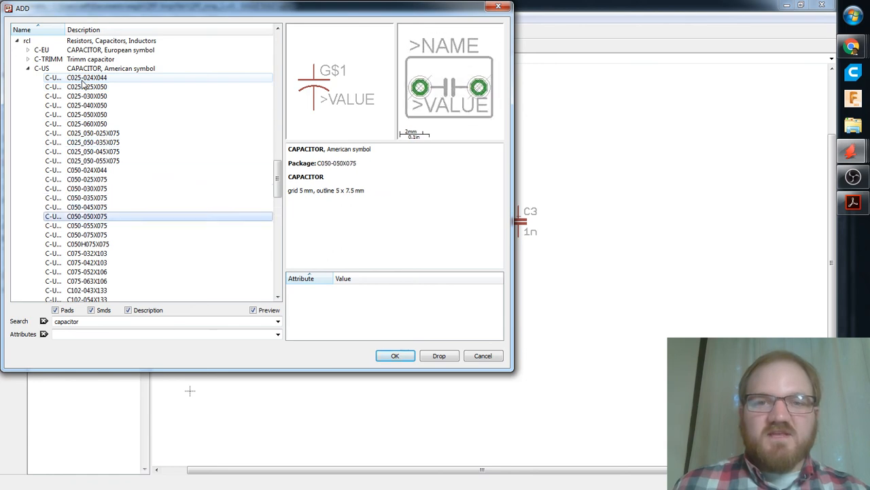
key("Down")
key("Down")
key("Down")
key("Down")
key("Down")
key("Down")
key("Down")
key("Down")
key("Down")
key("Down")
key("Down")
key("Down")
key("Down")
key("Down")
key("Down")
key("Down")
key("Down")
key("Down")
key("Down")
key("Down")
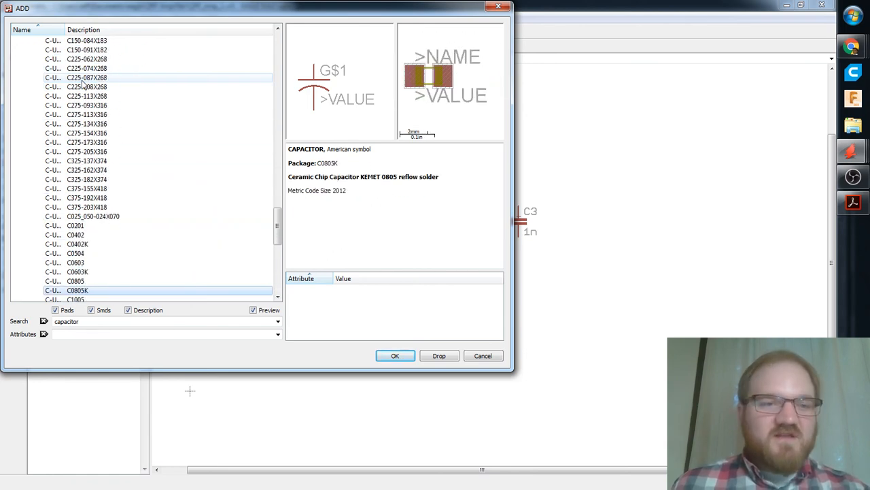
key("Down")
key("Up")
key("Up")
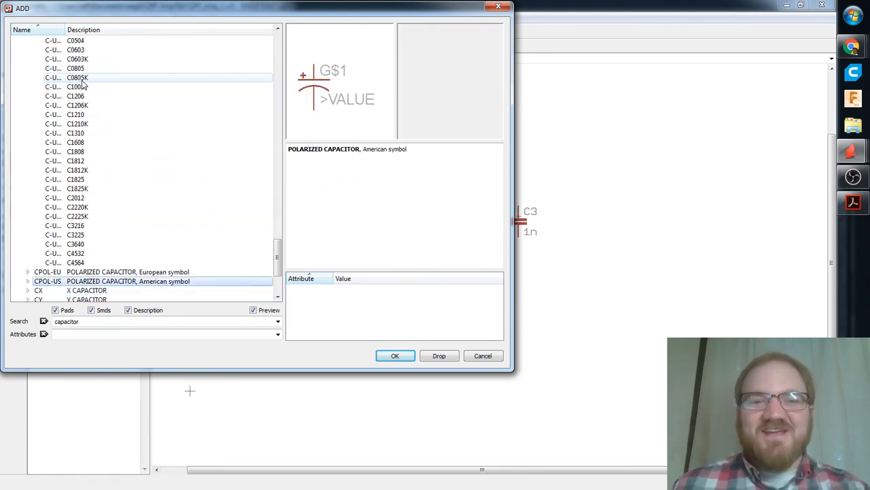
key("Down")
Expand CPOL-US and compare packages 139CLL-3W, CT6032, B45181D and PANASONIC_C.
key("Right")
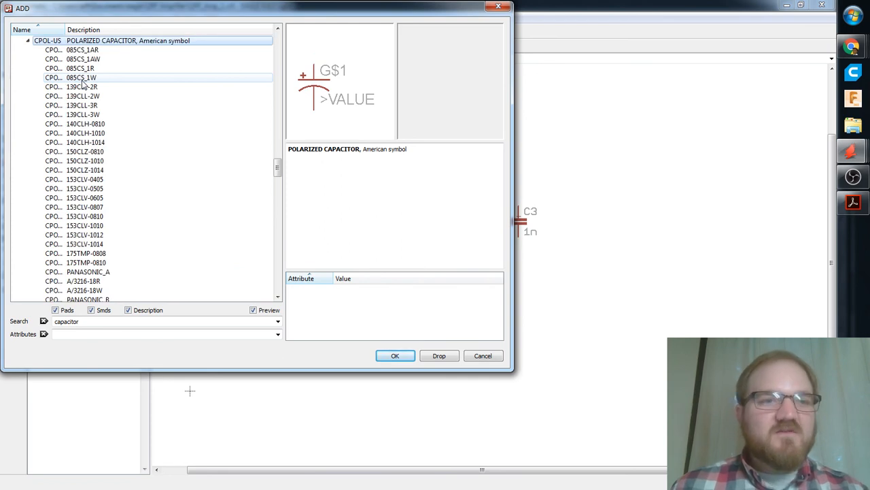
key("Down")
key("Down")
key("Down")
key("Down")
key("Down")
key("Down")
key("Down")
key("Down")
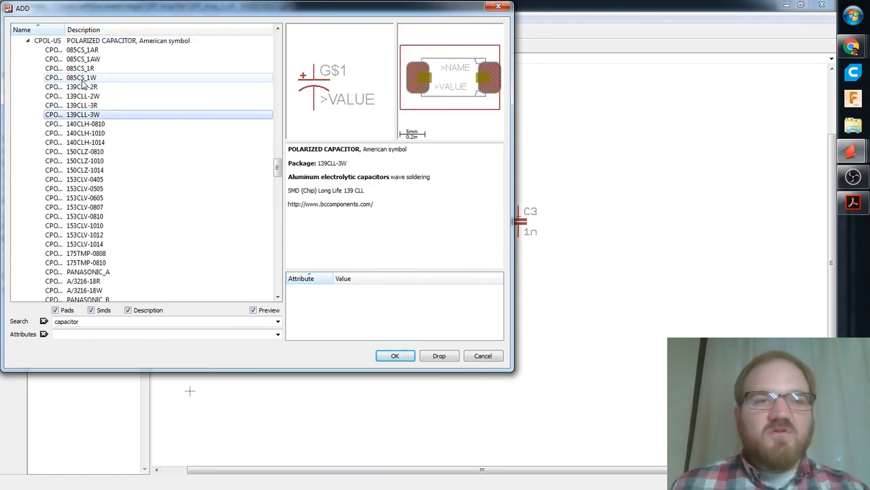
key("Down")
key("Down")
key("Down")
key("Down")
key("Down")
key("Down")
key("Down")
key("Down")
key("Down")
key("Down")
key("Down")
key("Down")
key("Down")
key("Down")
key("Down")
key("Down")
key("Down")
key("Down")
key("Down")
key("Down")
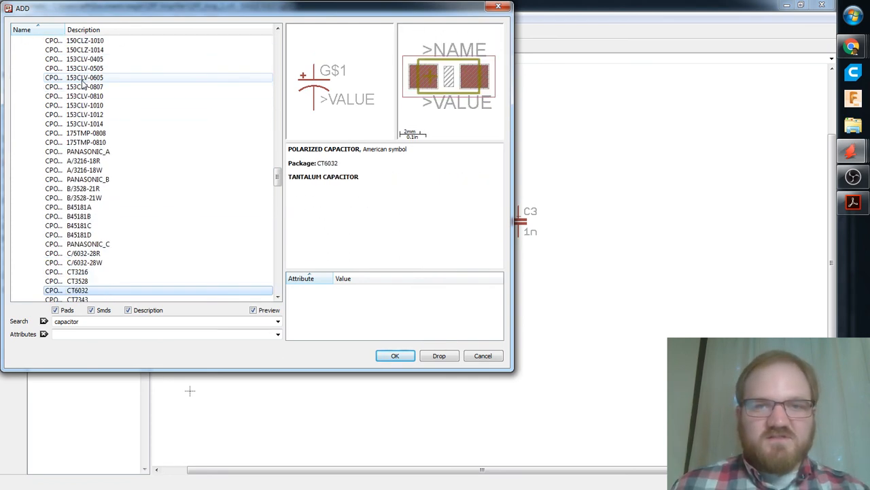
key("Up")
key("Up")
key("Up")
key("Up")
key("Up")
key("Up")
key("Down")
key("Up")
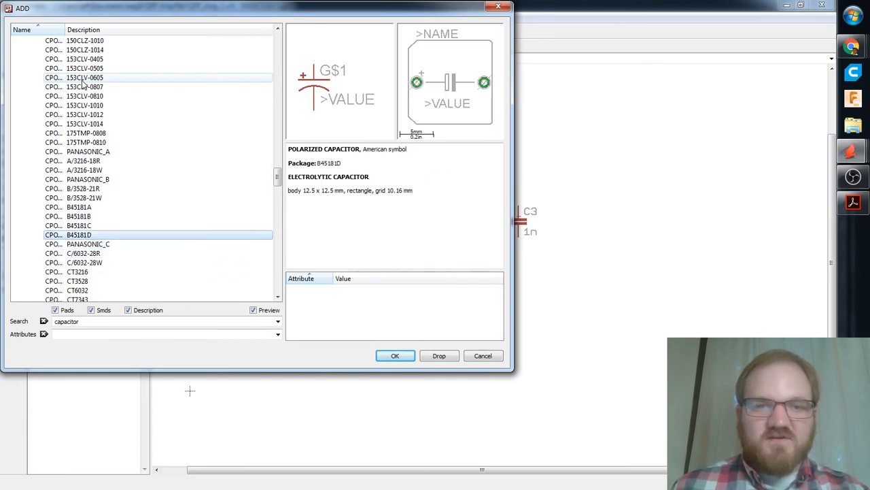
key("Down")
key("Up")
key("Down")
key("Up")
key("Down")
key("Up")
key("Up")
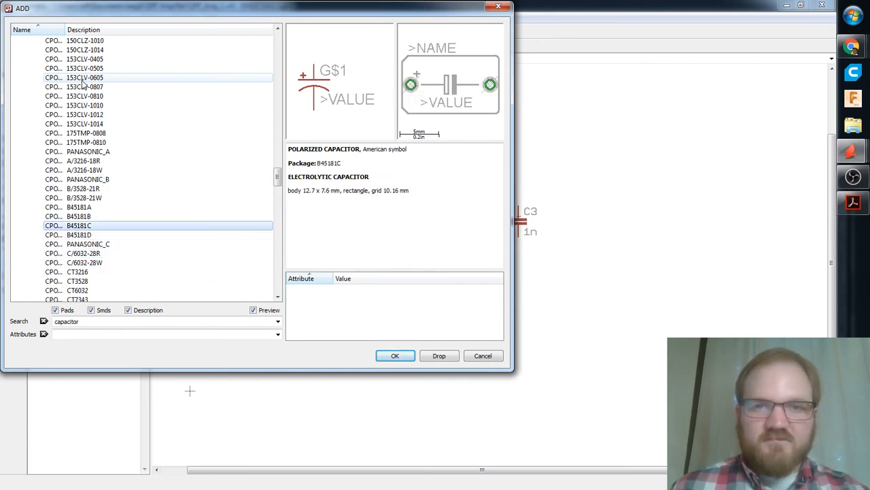
Compare B45181B and B45181C, then settle on package E2,5-6 (2.54 mm grid, 6 mm diameter).
key("Up")
key("Down")
key("Up")
key("Up")
key("Up")
key("Up")
key("Up")
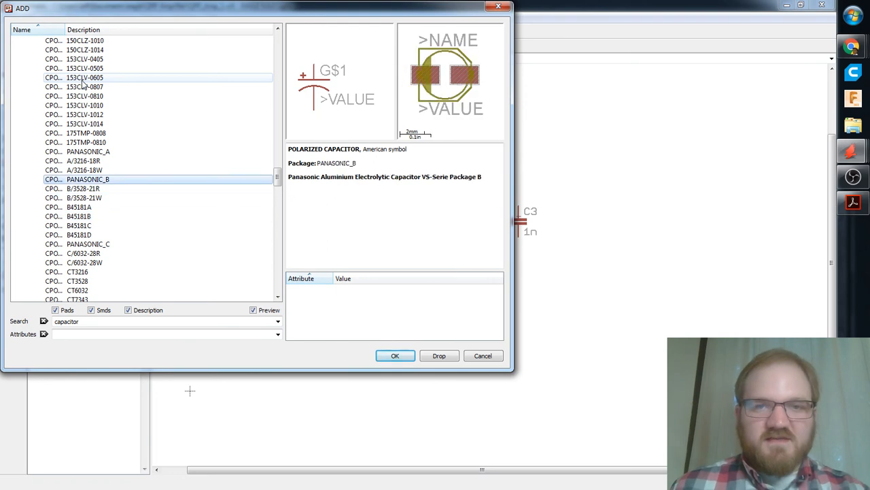
key("Down")
key("Up")
key("Up")
key("Up")
key("Up")
key("Up")
key("Up")
key("Up")
key("Up")
key("Up")
key("Up")
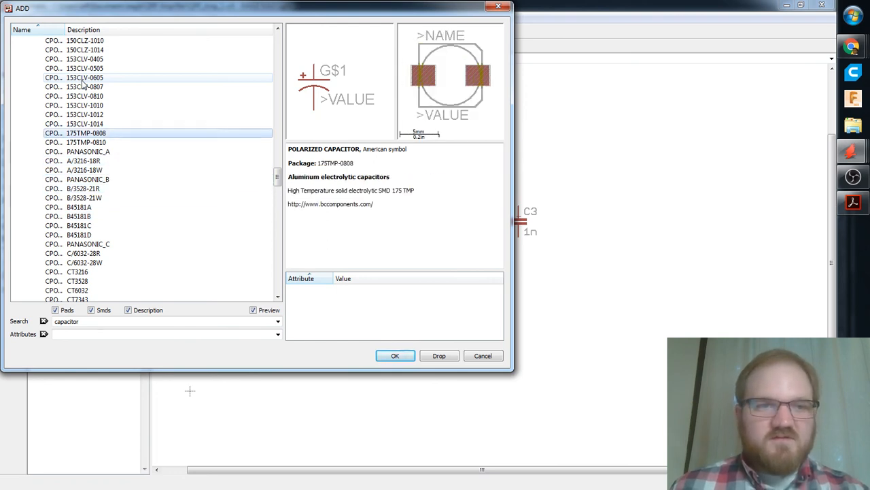
key("Down")
key("Down")
key("Down")
key("Down")
key("Down")
key("Down")
key("Down")
key("Down")
key("Down")
key("Down")
key("Down")
key("Down")
key("Down")
key("Down")
key("Down")
key("Down")
key("Down")
key("Down")
key("Down")
key("Down")
key("Down")
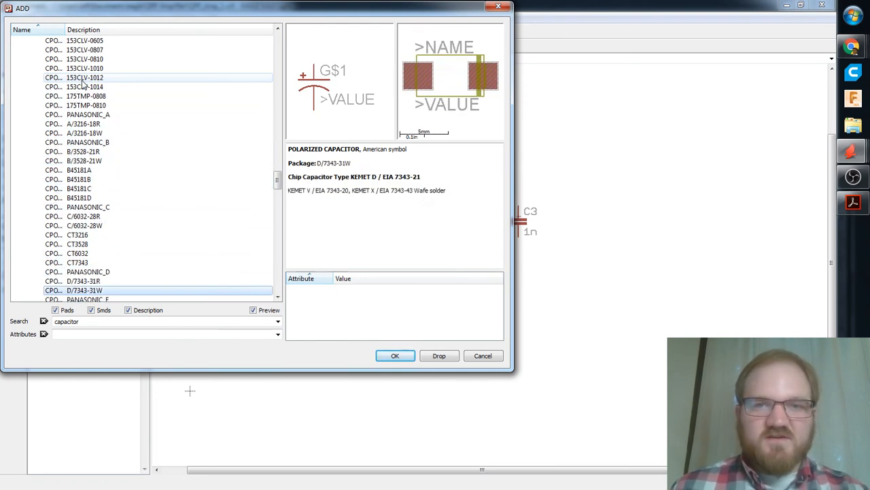
key("Up")
key("Up")
key("Up")
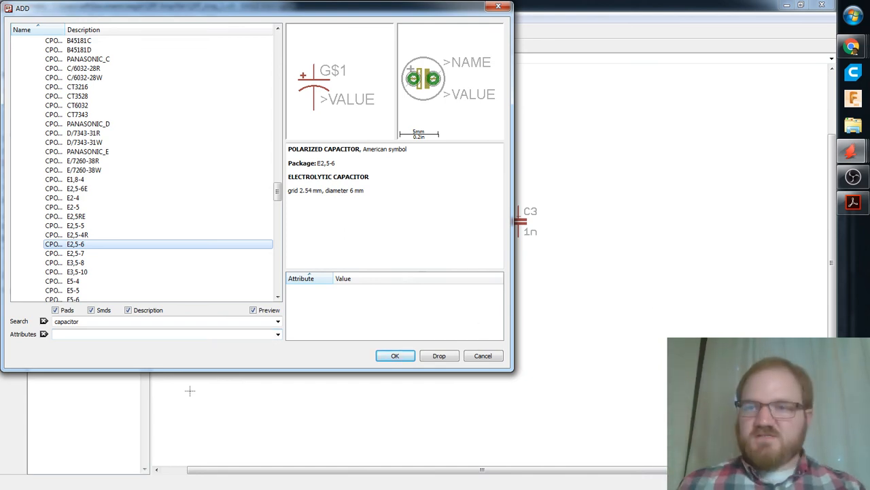
left_click(854, 177)
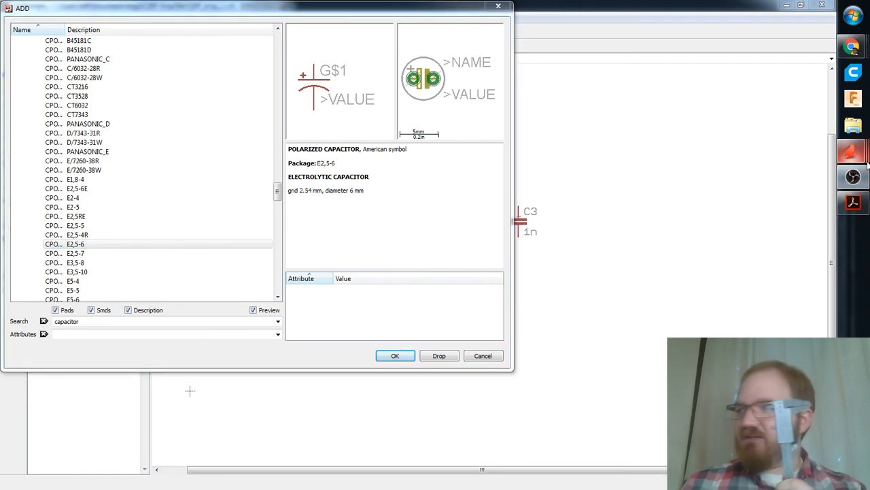
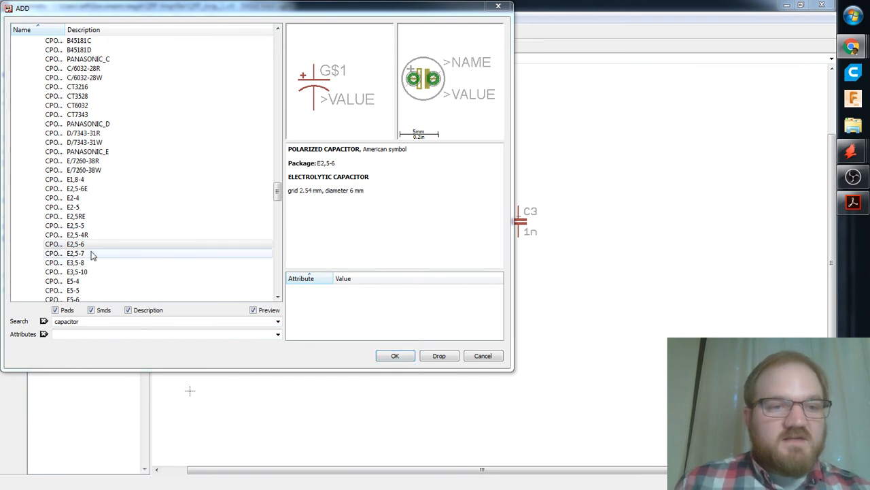
Compare the E2,5-4R, E2,5RE and E2-5 footprints, then choose the E2,5-5 polarized capacitor.
left_click(88, 227)
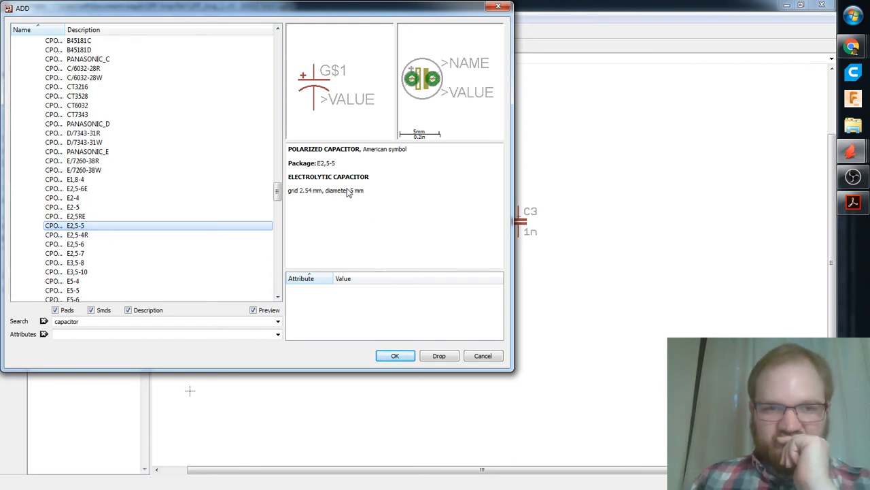
left_click(115, 233)
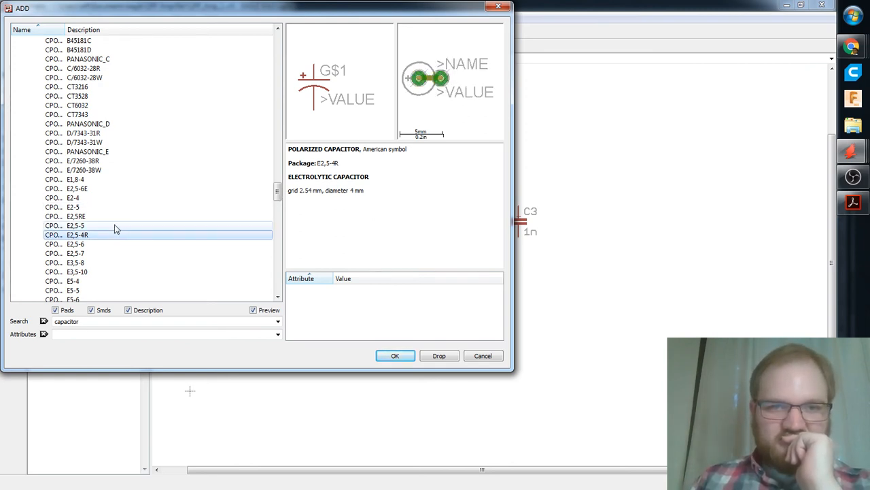
left_click(116, 227)
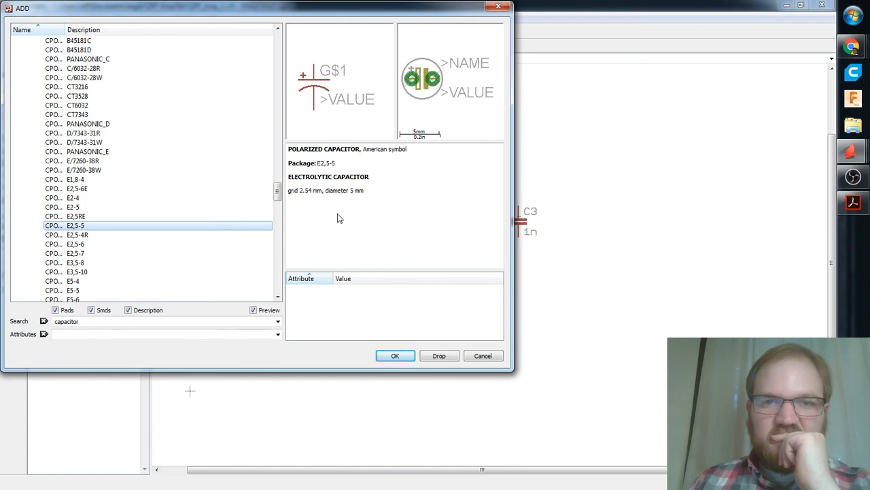
left_click(139, 217)
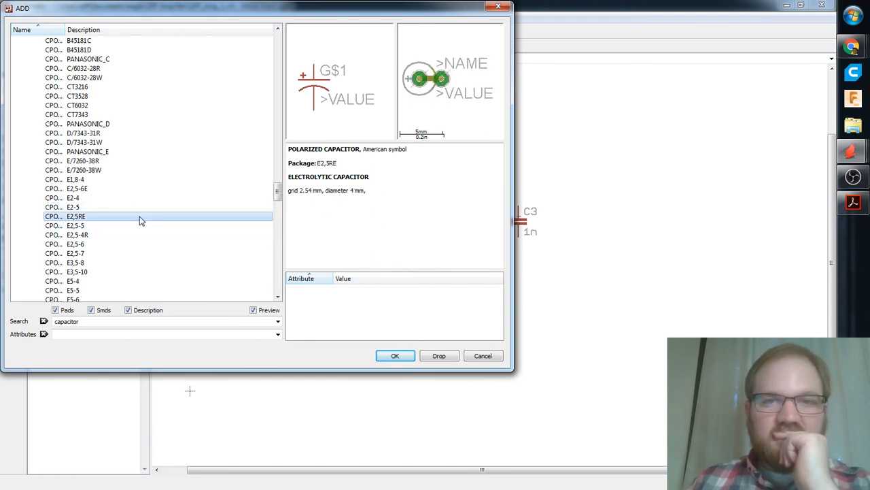
left_click(137, 208)
left_click(132, 216)
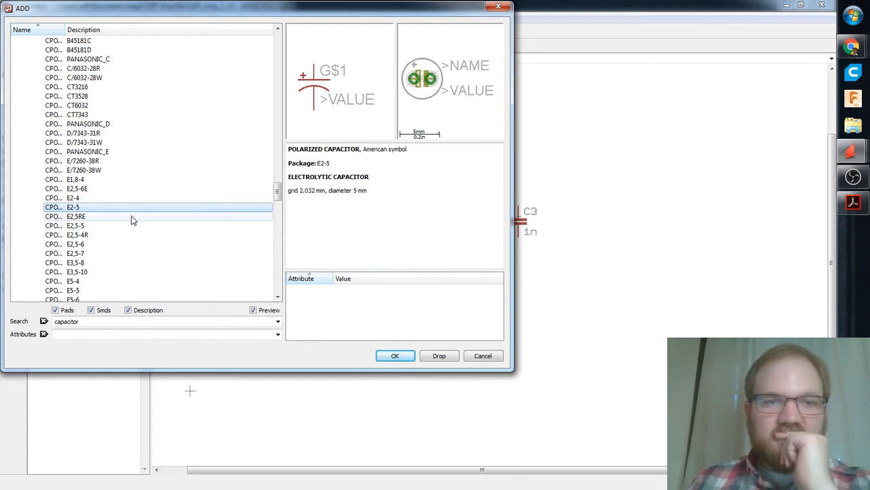
left_click(132, 225)
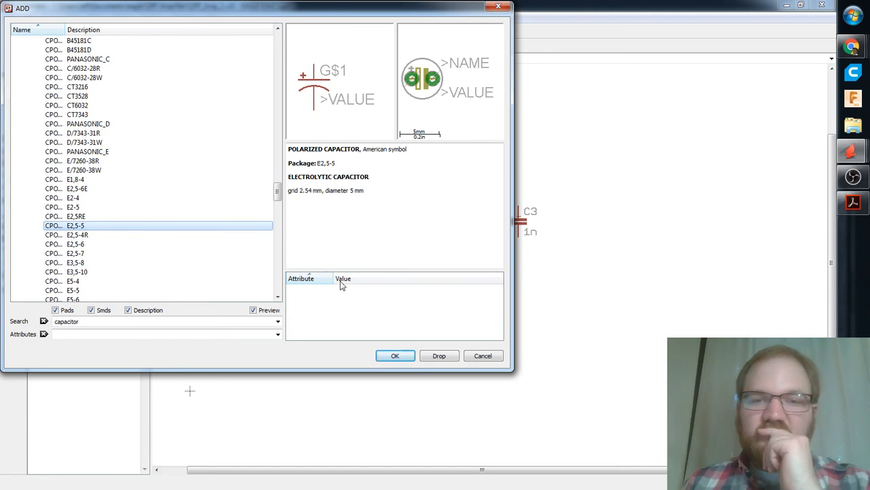
left_click(405, 355)
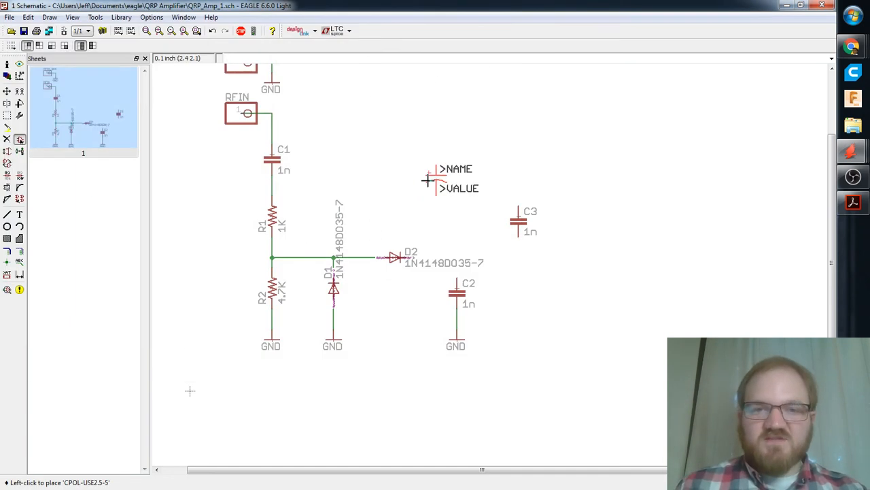
Rotate the polarized capacitor and place it as C4 above the diode line.
right_click(452, 173)
right_click(454, 173)
right_click(453, 174)
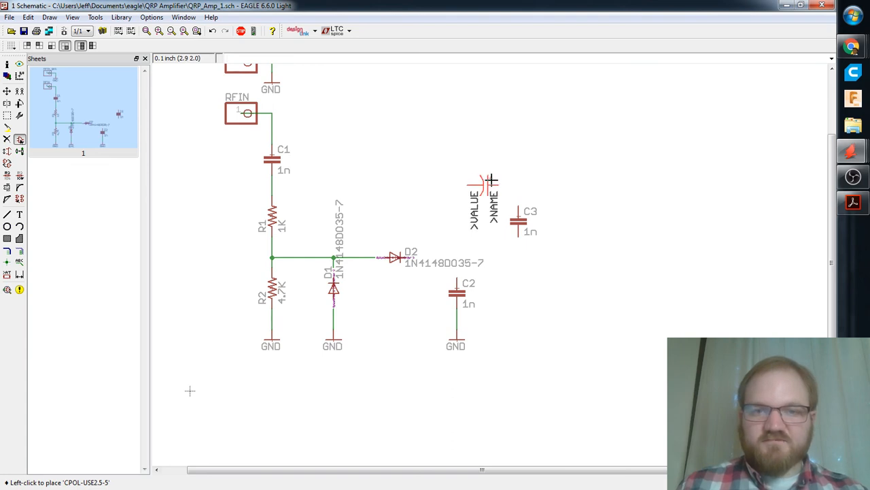
left_click(480, 181)
Wire D2's output to C2's top lead and on to C3's lower lead.
type("w")
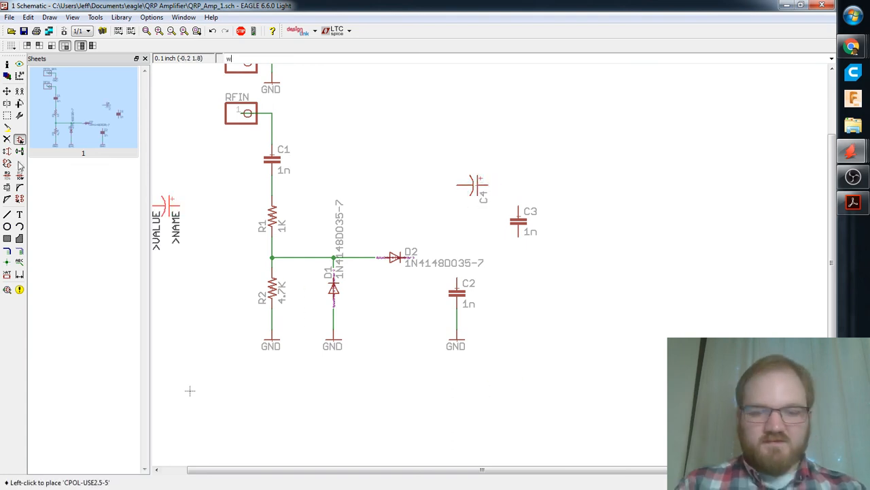
type("ire")
key("Return")
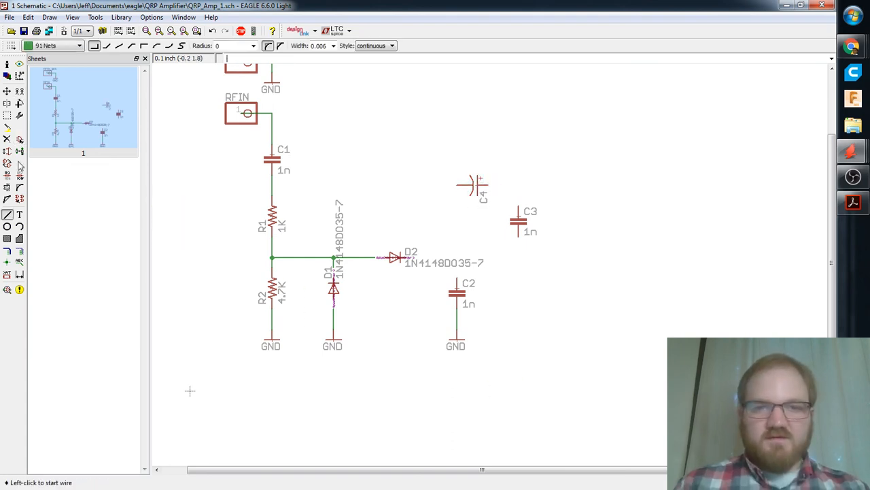
left_click(413, 256)
left_click(456, 282)
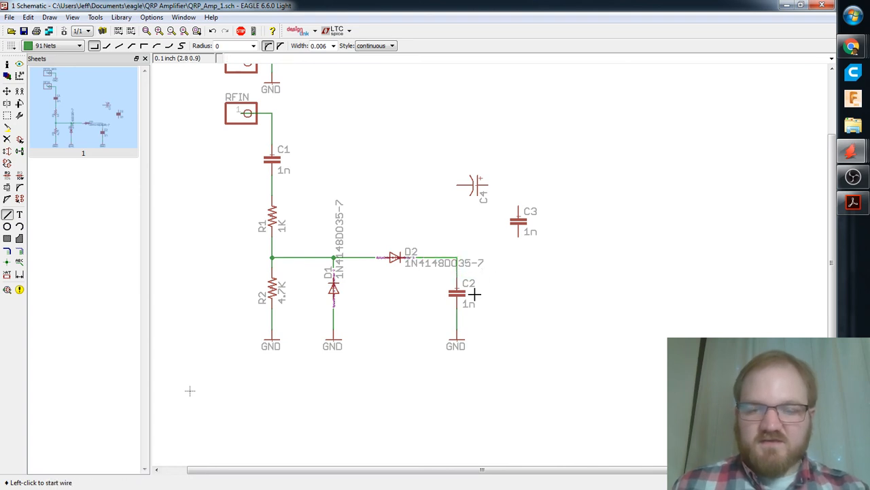
left_click(457, 257)
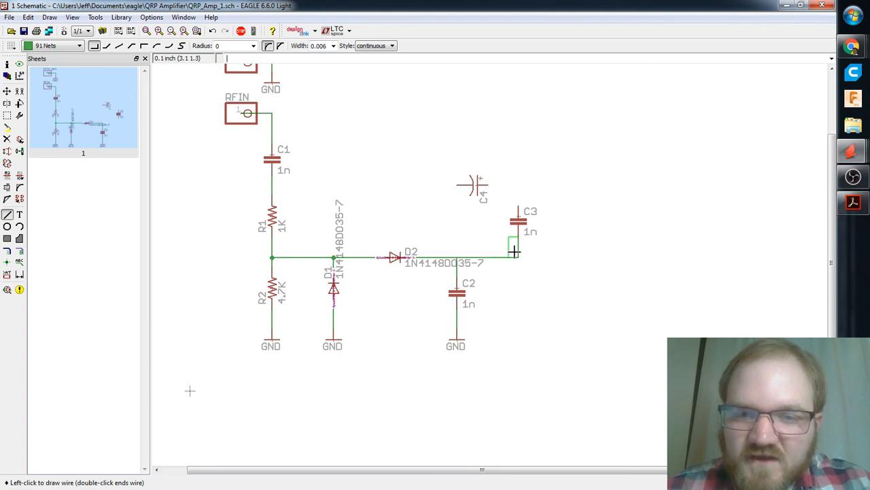
left_click(515, 252)
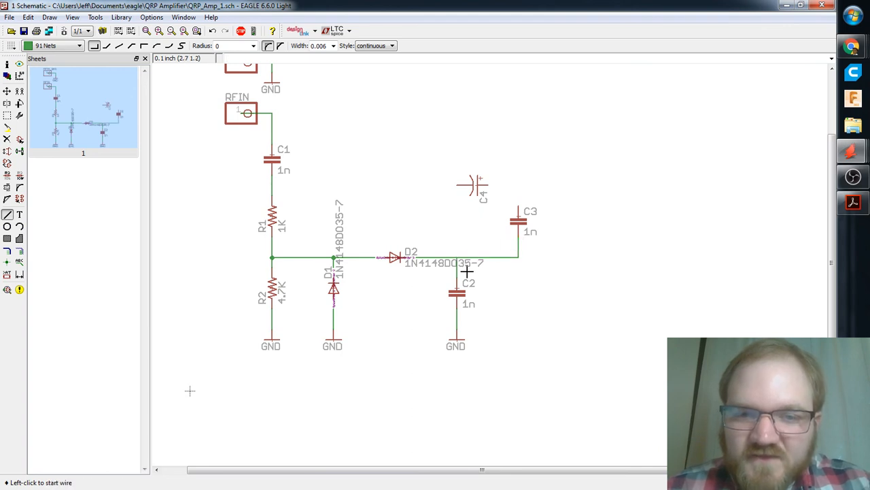
Run a wire from the D2 node up and across to C4's left lead.
left_click(435, 257)
right_click(447, 186)
right_click(456, 183)
right_click(457, 183)
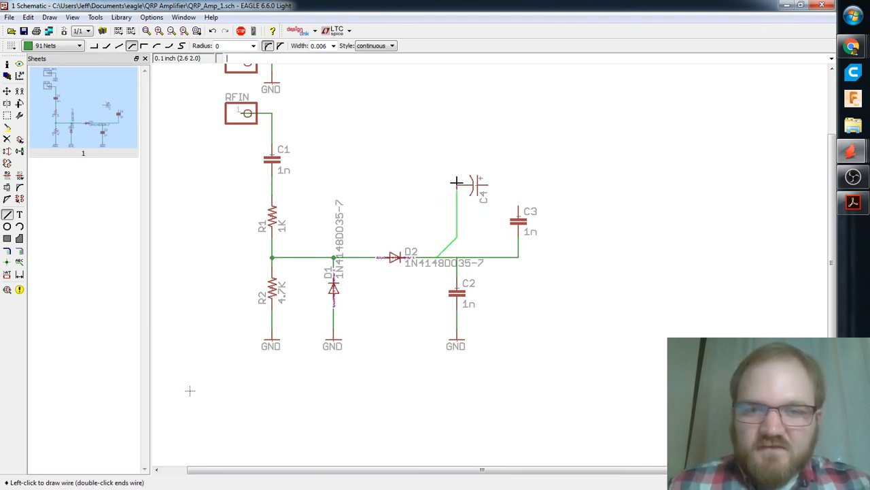
right_click(457, 183)
left_click(469, 185)
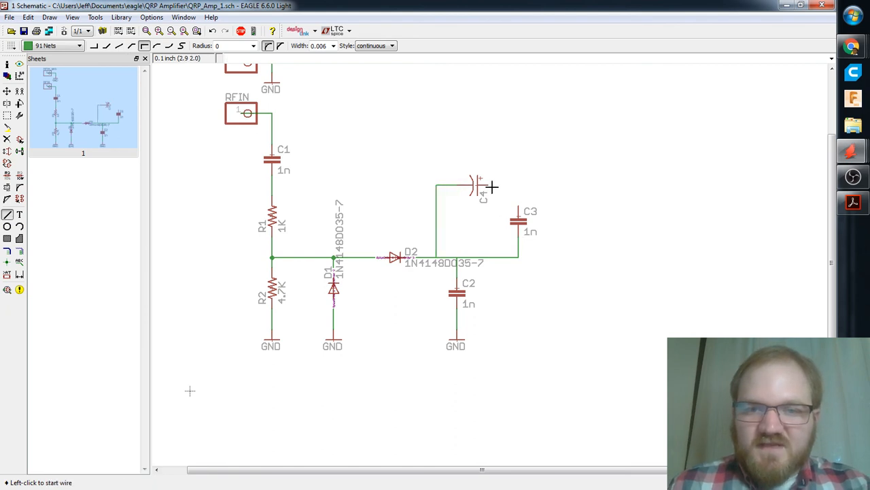
Place junction dots at the C4 and C2 branch nodes using the junction command.
type("junct")
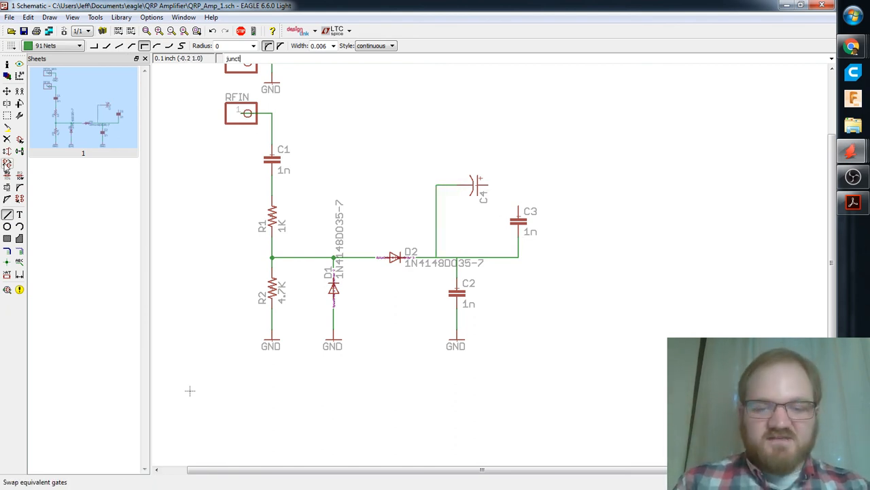
type("ion")
key("Return")
left_click(436, 257)
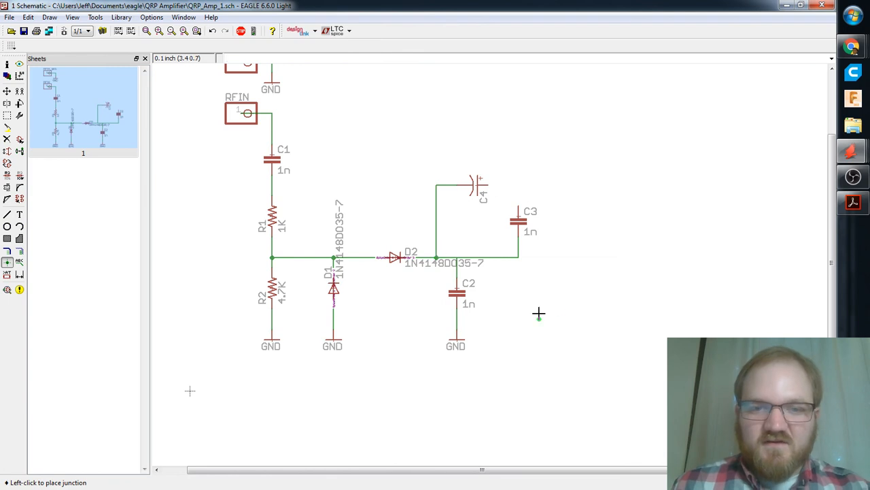
scroll(538, 316, "up", 3)
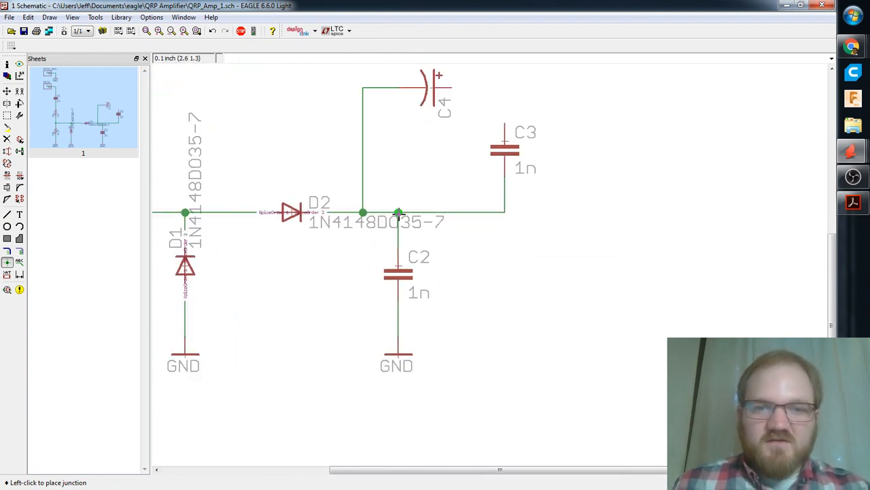
left_click(398, 213)
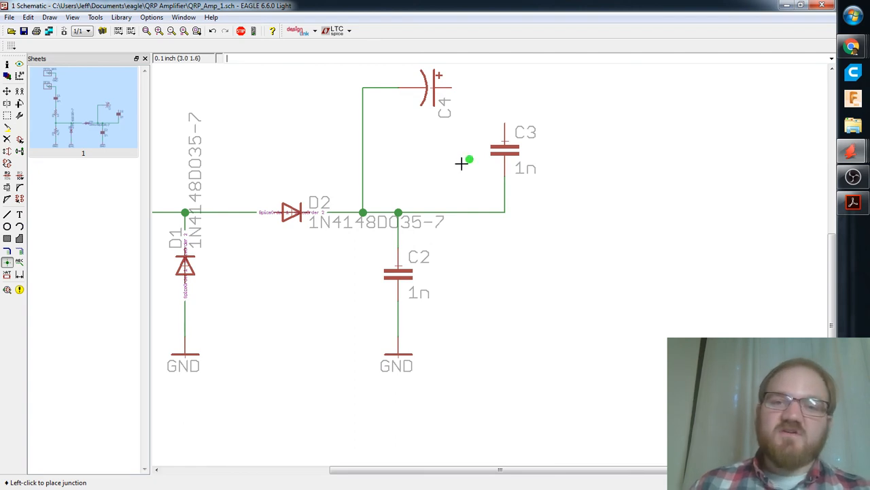
Pan the view back over R1, R2 and the diode section, then switch windows.
middle_click_drag(325, 172, 437, 185)
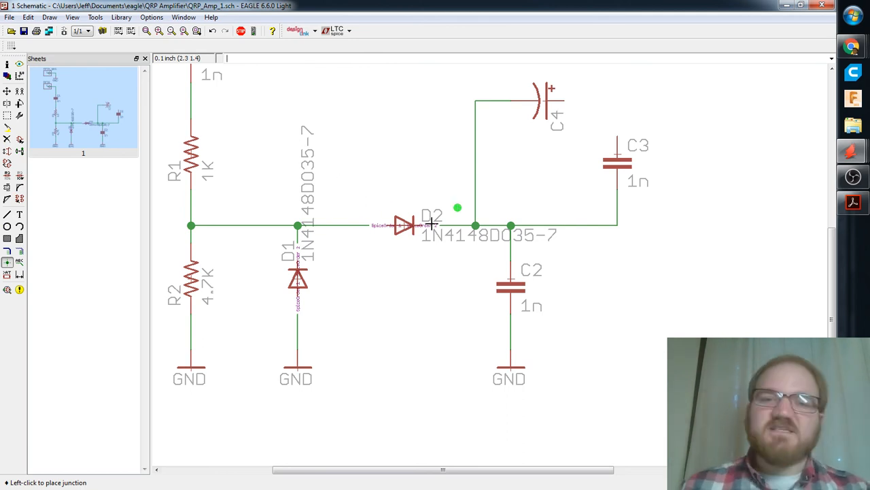
middle_click_drag(455, 206, 406, 235)
key("alt+Tab")
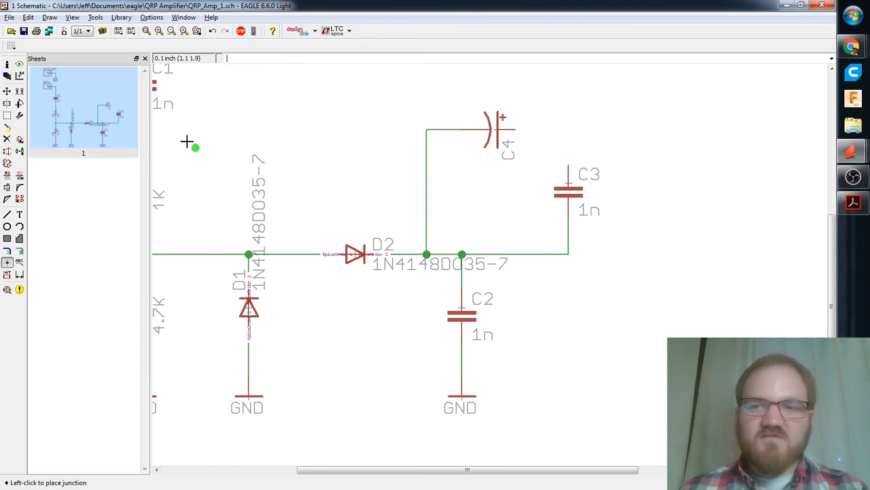
key("alt+Tab")
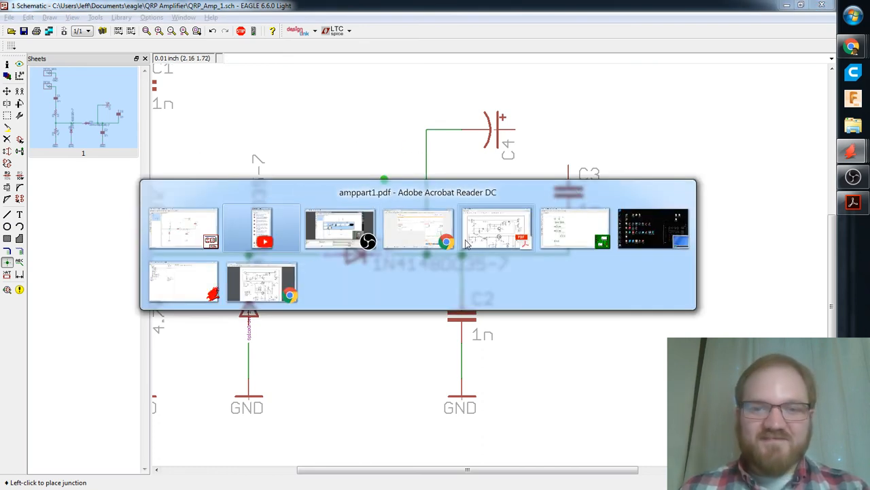
key("alt+Tab")
scroll(421, 234, "down", 1)
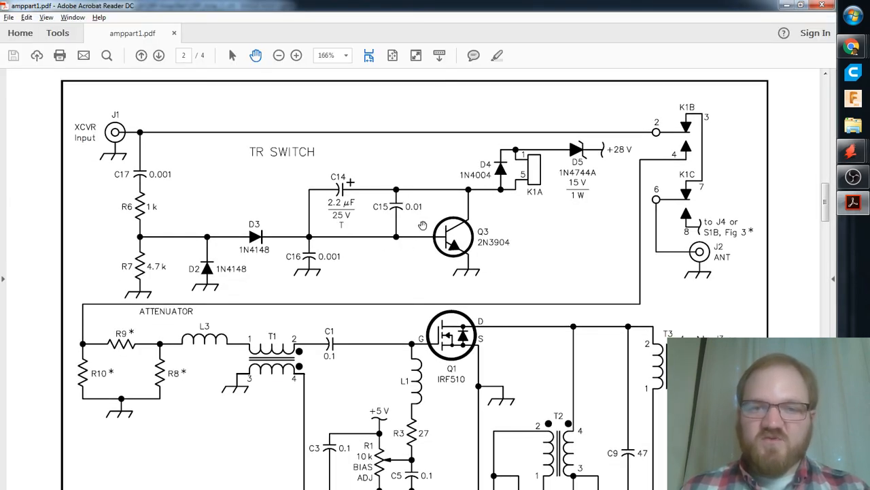
key("alt+Tab")
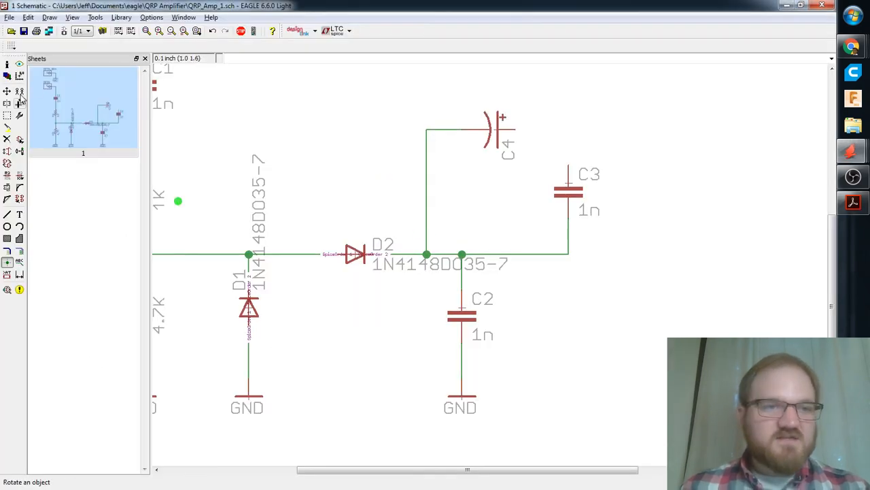
Search the library for 2n3904 and compare the 2N3904 transistor variants.
left_click(20, 140)
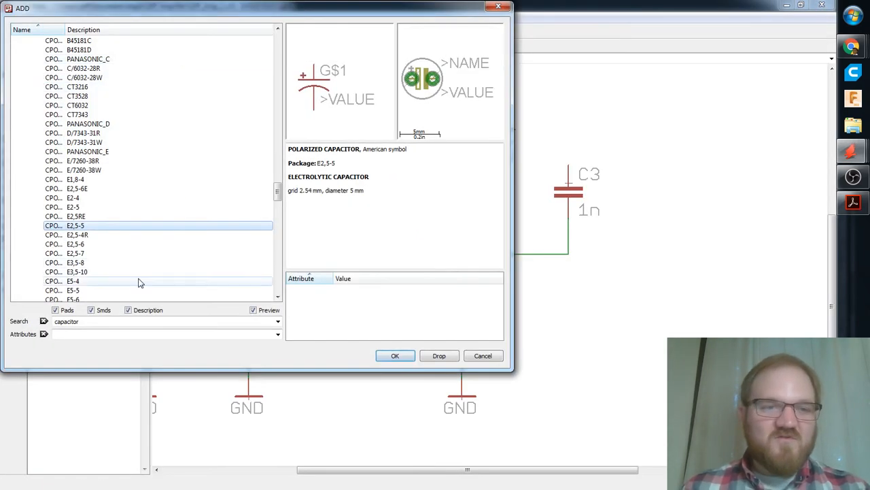
left_click(117, 322)
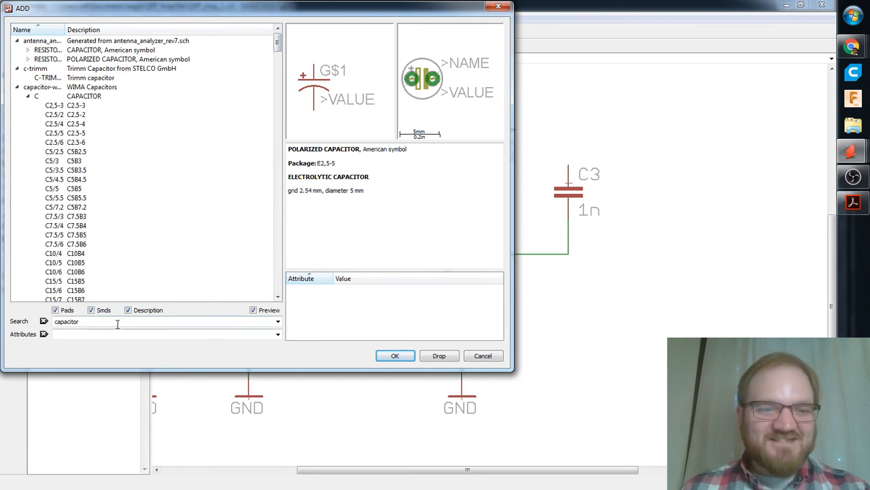
key("BackSpace")
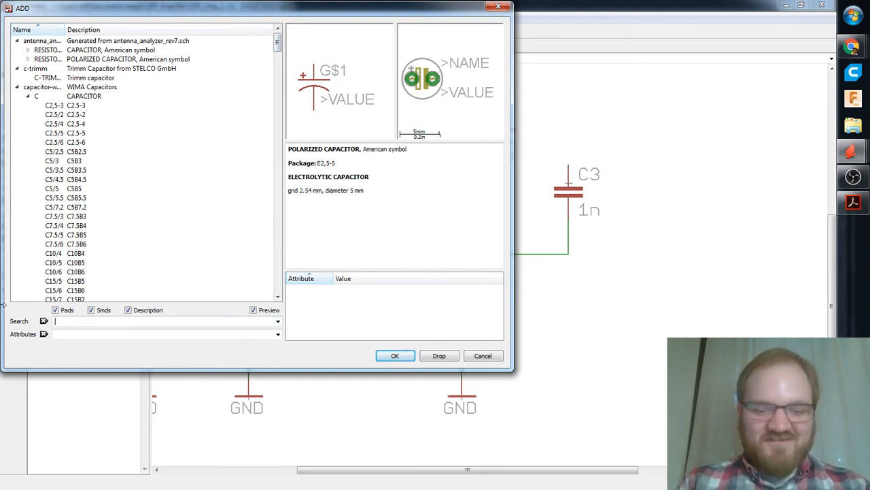
type("2n3904")
key("Return")
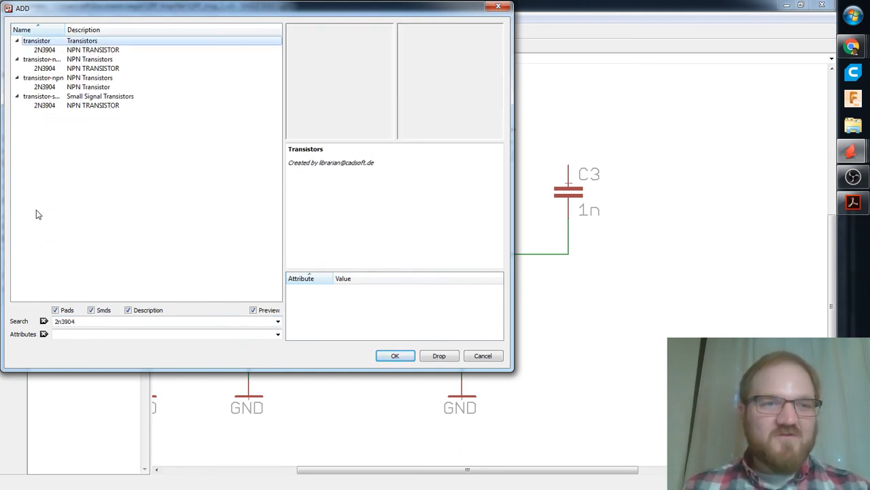
left_click(89, 52)
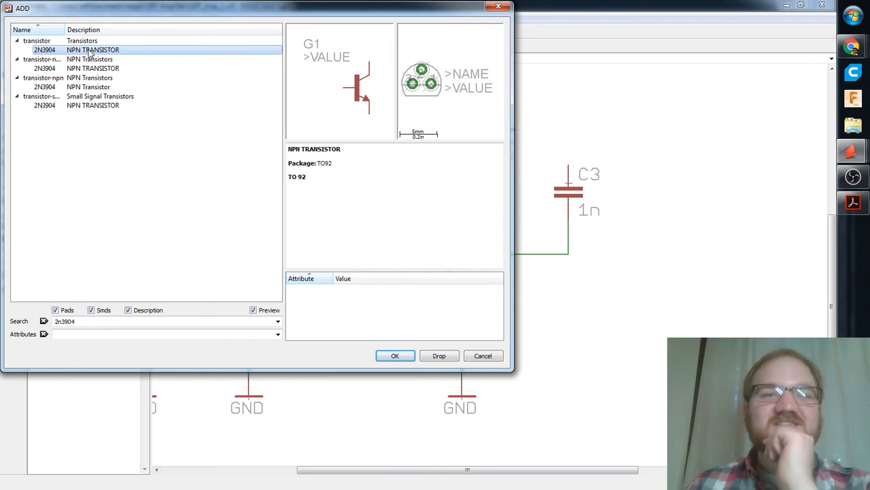
key("Down")
key("Down")
key("Down")
key("Down")
key("Down")
key("Down")
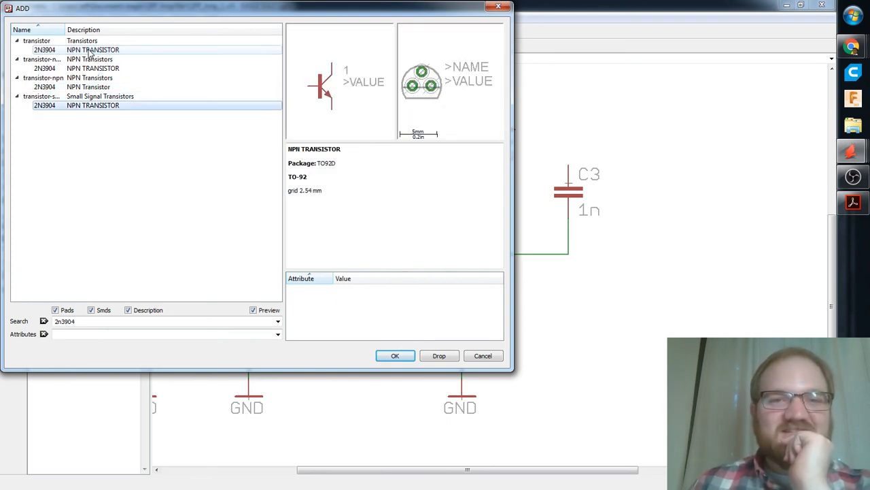
key("Up")
key("Up")
key("Up")
key("Up")
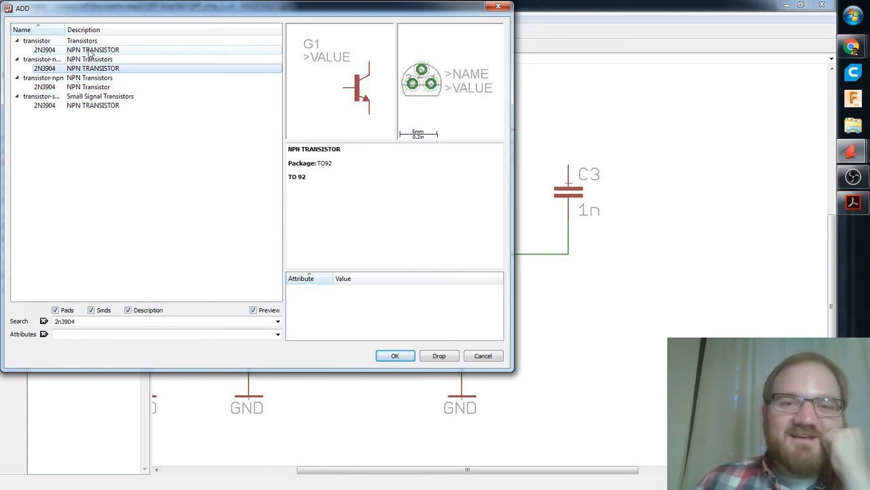
key("Up")
key("Up")
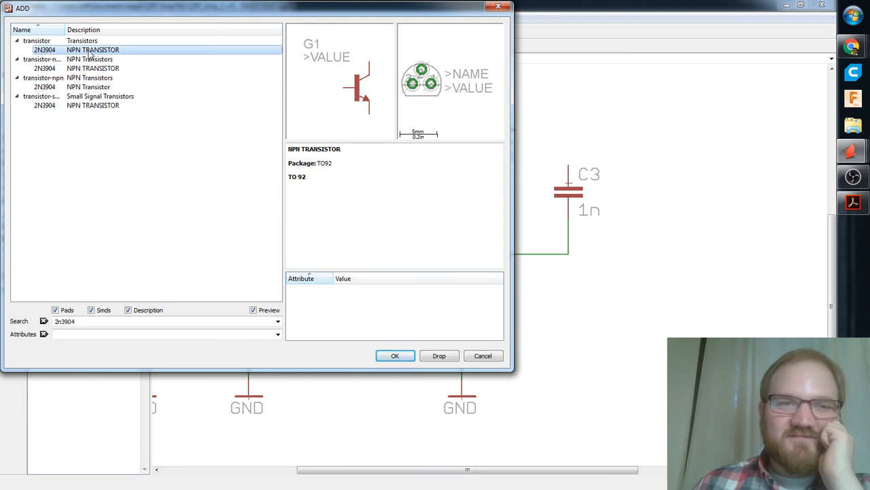
key("Down")
key("Down")
key("Down")
key("Down")
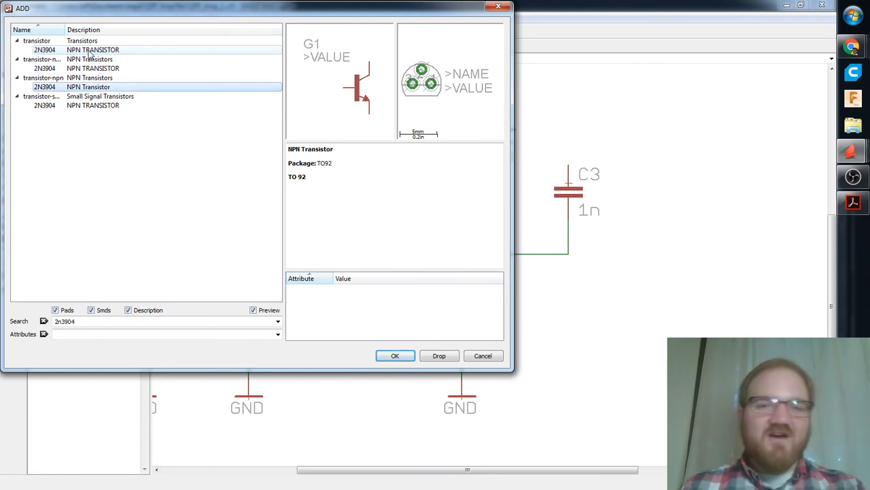
key("Down")
key("Down")
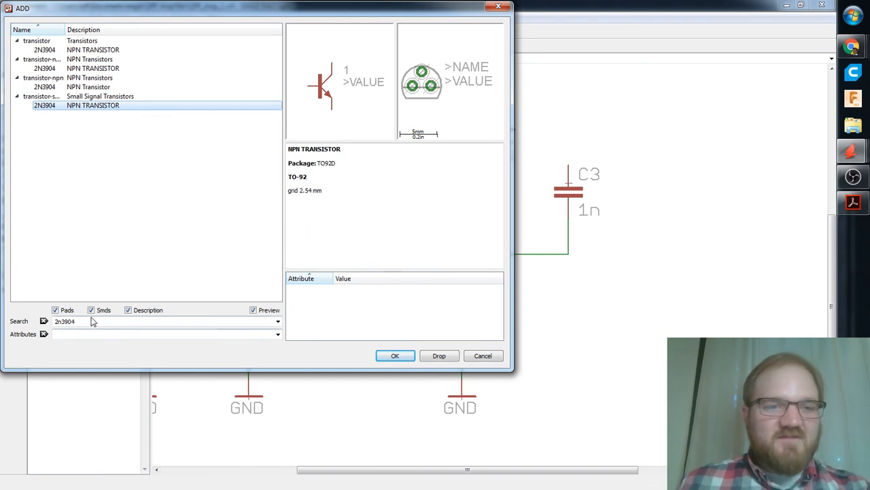
Replace the search with 2n2222 and expand the 2N2222 results to see packages.
left_click_drag(88, 322, 5, 299)
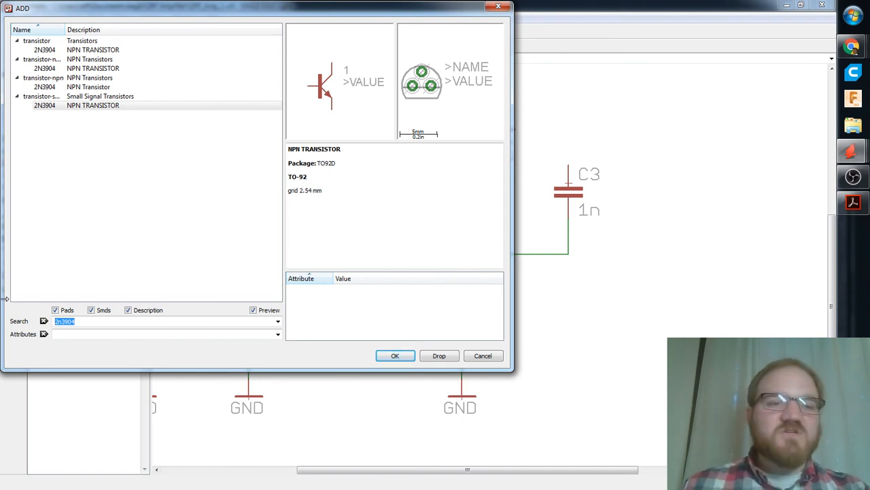
left_click(92, 322)
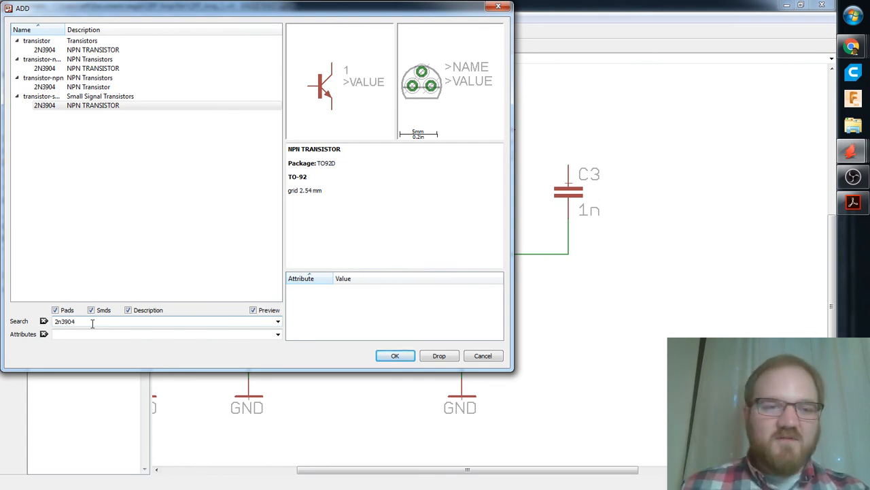
double_click(92, 322)
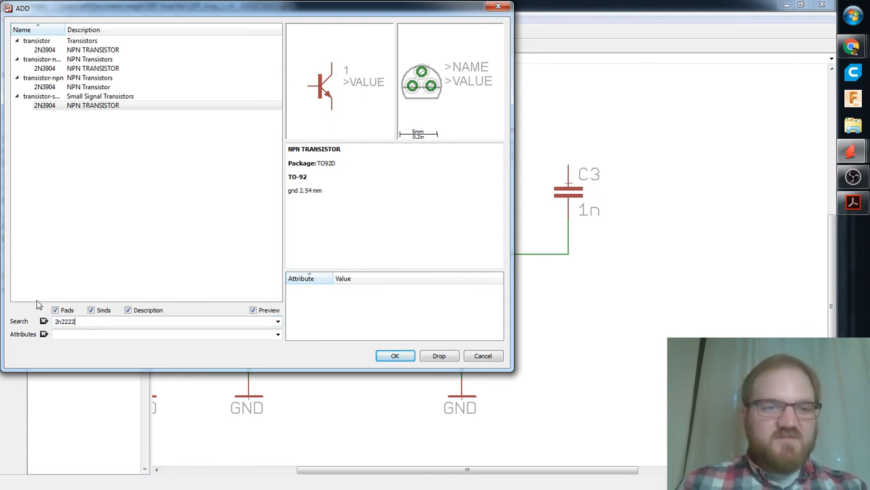
key("Return")
key("Down")
key("Down")
key("Down")
key("Down")
key("Down")
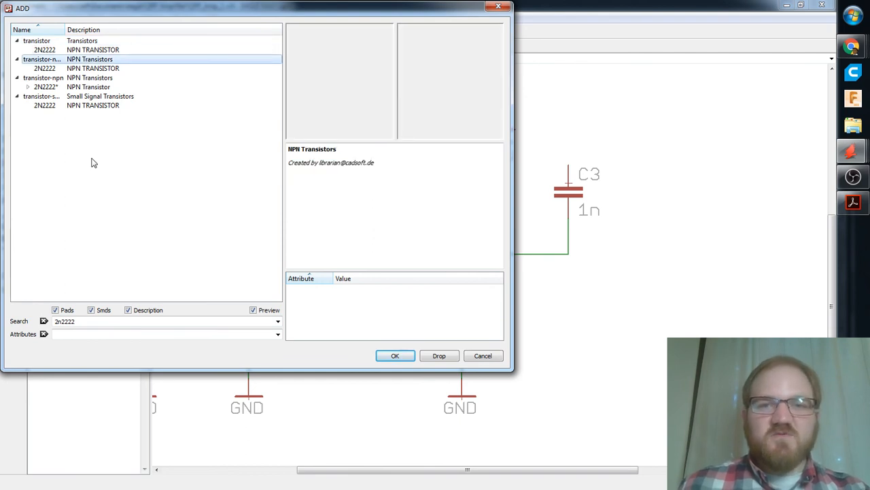
key("Right")
key("Down")
key("Down")
key("Down")
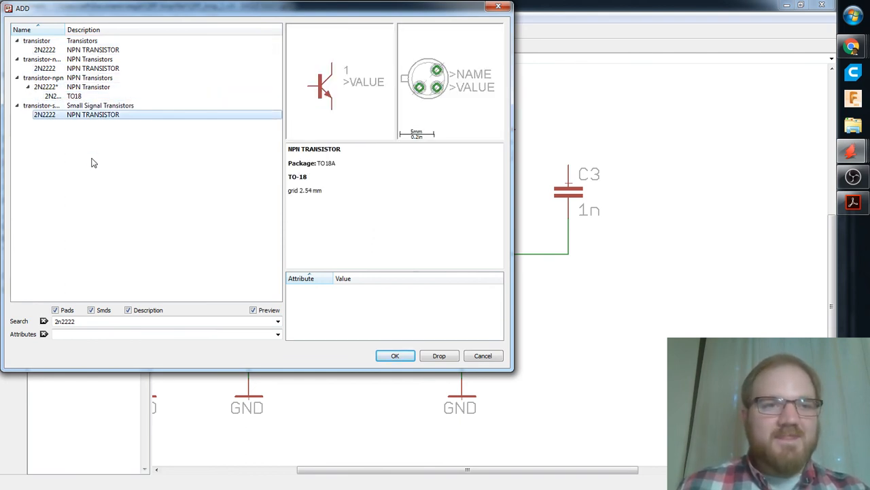
Search for 'npn' and preview the SMD NPN entries' SOT89, SOT143 and SOT23 packages.
left_click(75, 321)
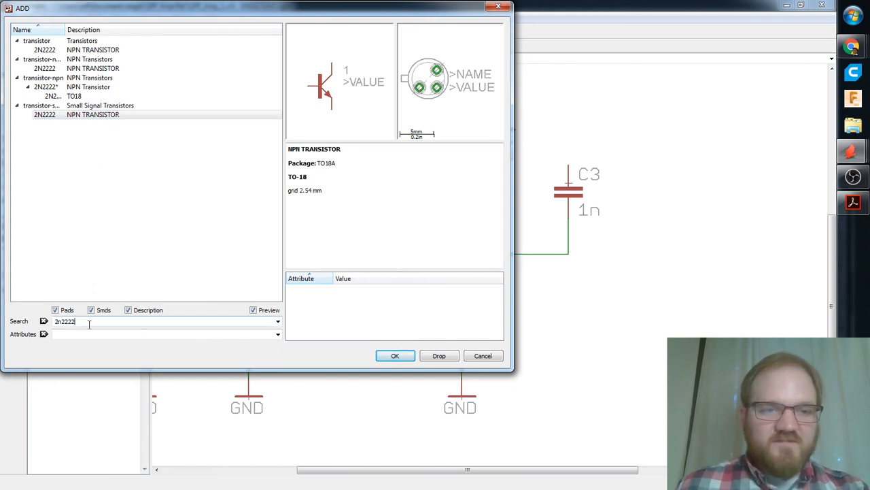
double_click(68, 321)
type("npn")
key("Return")
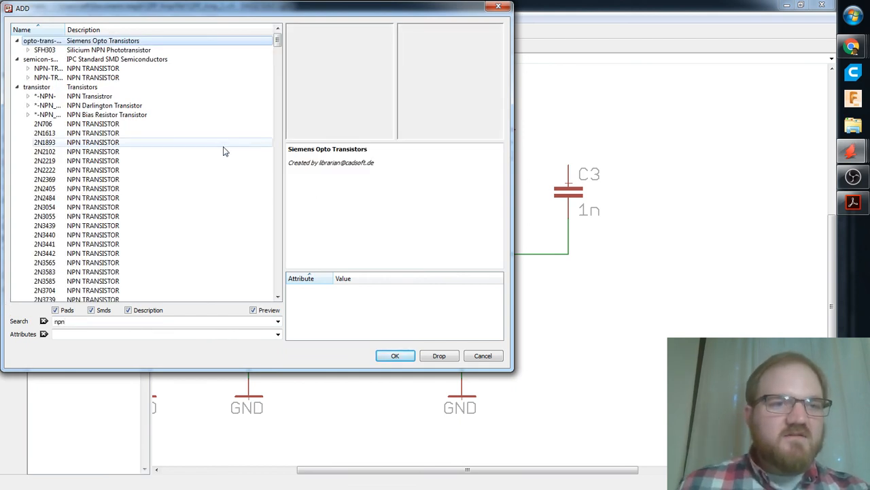
left_click(47, 69)
key("Right")
left_click(47, 76)
key("Down")
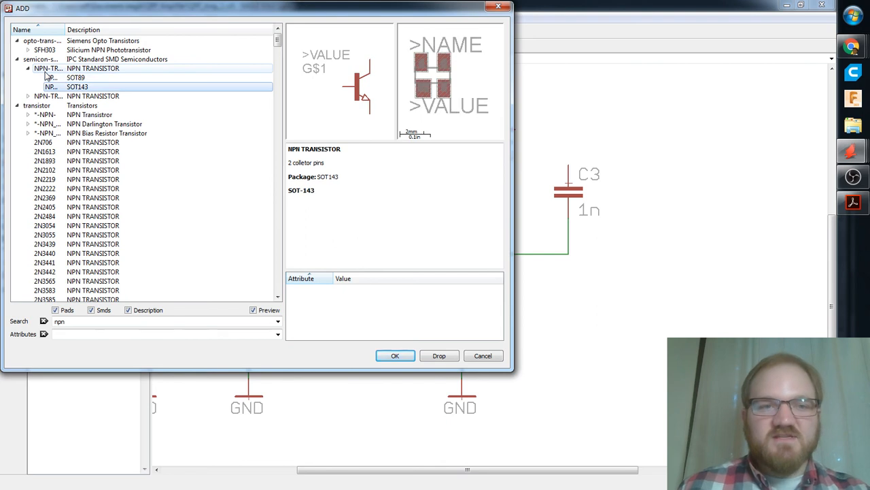
key("Down")
key("Right")
key("Down")
key("Down")
key("Down")
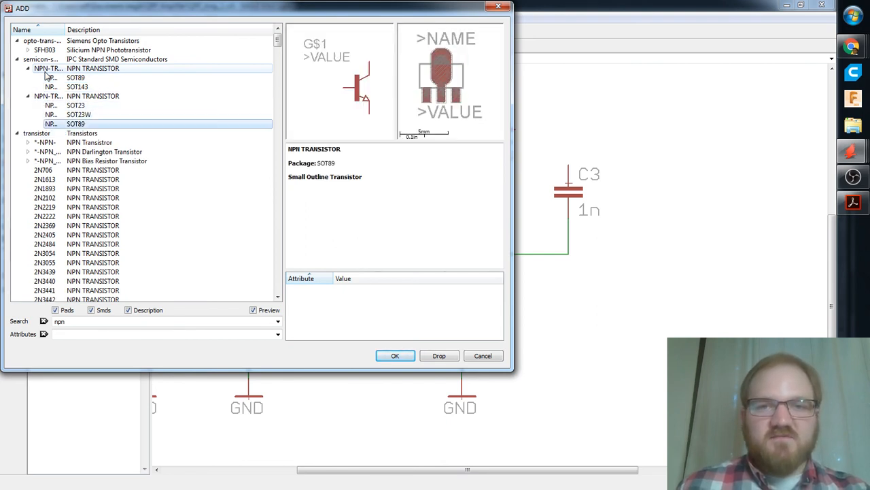
key("Down")
key("Down")
Browse the generic NPN packages SOT93, SOT93V, TO202, TOP3V and TOP3.
key("Right")
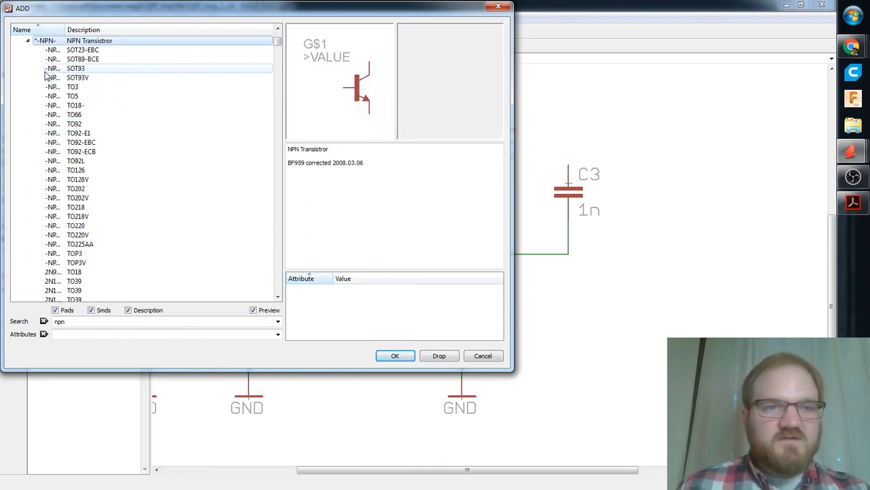
key("Down")
key("Down")
key("Down")
key("Down")
key("Up")
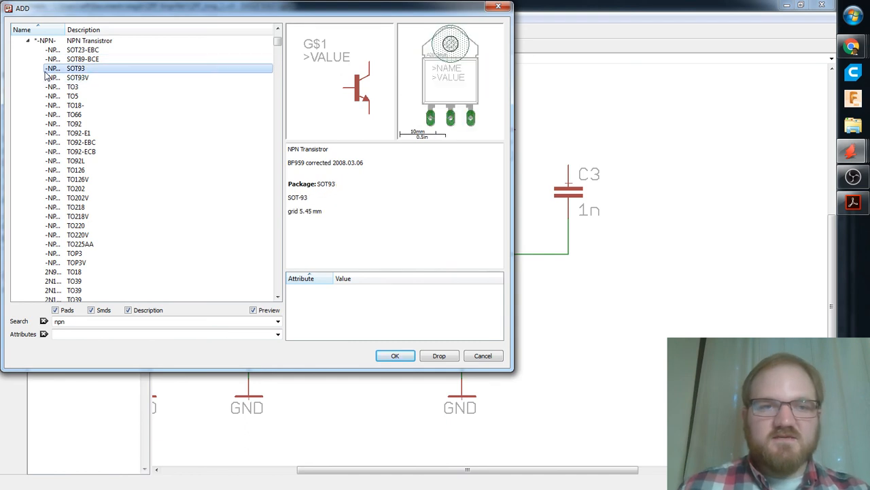
key("Down")
key("Down")
key("Down")
key("Down")
key("Down")
key("Down")
key("Down")
key("Down")
key("Down")
key("Down")
key("Down")
key("Down")
key("Down")
key("Down")
key("Down")
key("Down")
key("Down")
key("Down")
key("Down")
key("Down")
key("Down")
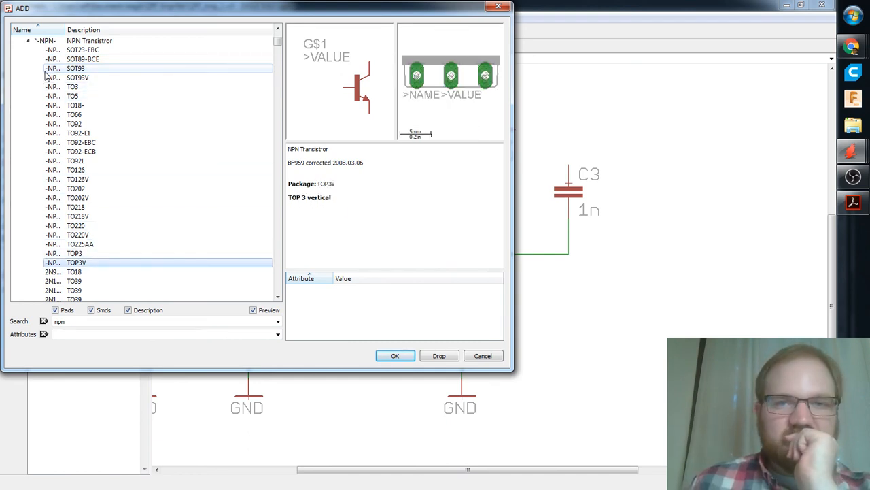
key("Up")
key("Up")
key("Up")
key("Up")
key("Up")
key("Up")
key("Up")
key("Up")
key("Down")
key("Down")
key("Down")
key("Down")
key("Down")
key("Down")
key("Down")
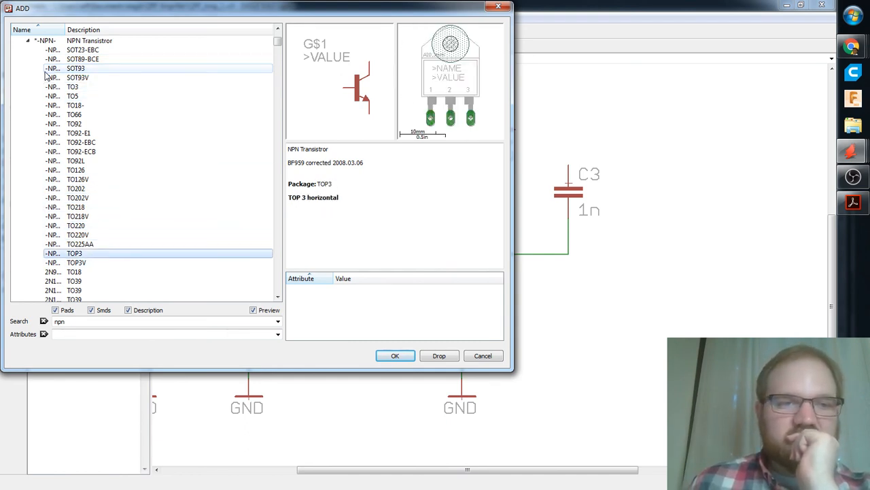
key("Down")
key("Down")
key("Down")
key("Down")
key("Down")
key("Down")
key("Down")
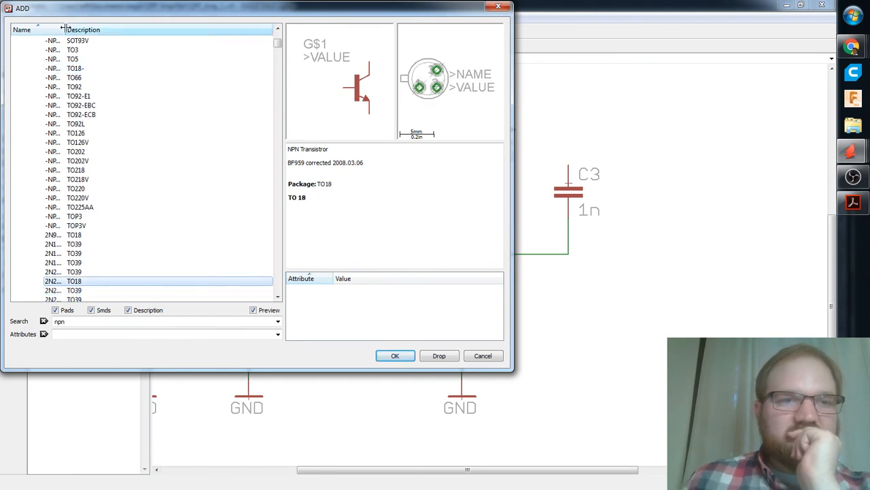
Preview 2N1613 in TO39, 2N2222A in TO18 and 2N4124 in TO92-CBE.
left_click_drag(64, 28, 116, 28)
scroll(197, 173, "down", 3)
left_click(111, 162)
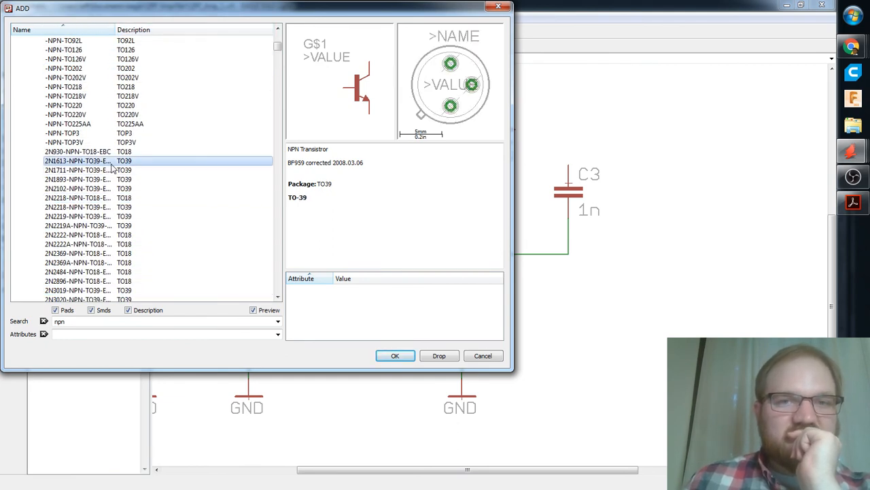
key("Down")
key("Down")
key("Down")
key("Down")
key("Down")
key("Down")
key("Down")
key("Down")
key("Down")
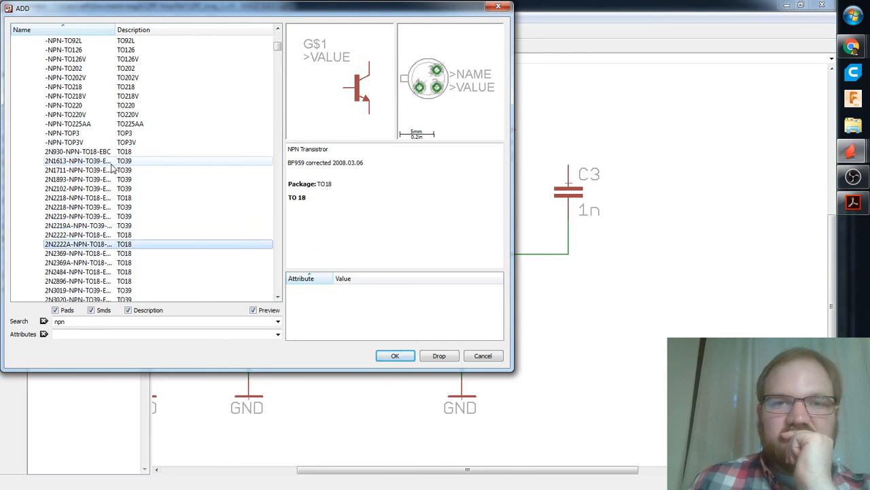
key("Down")
key("Down")
key("Down")
key("Down")
key("Down")
key("Down")
key("Down")
key("Down")
key("Down")
key("Down")
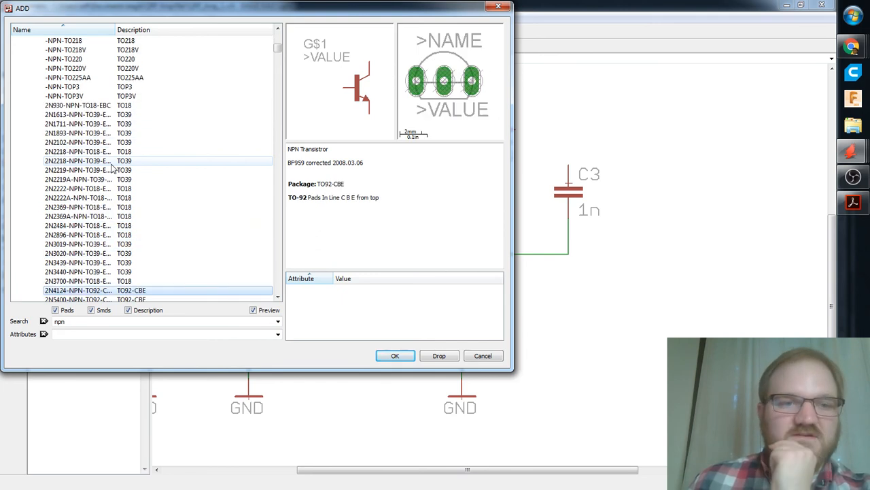
key("Down")
key("Down")
key("Up")
key("Up")
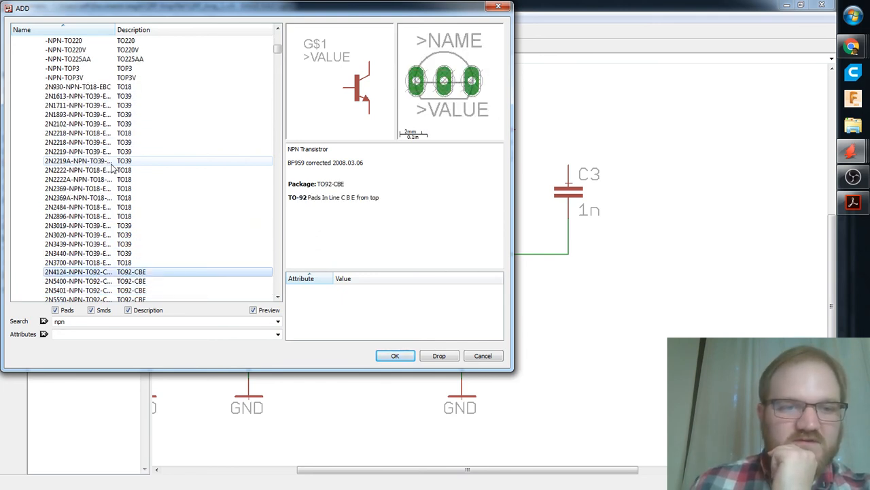
Widen the name column and compare 2N5401, 2N5400 and 2N4124 with a TO92-EBC part.
scroll(112, 166, "down", 2)
left_click_drag(114, 30, 149, 30)
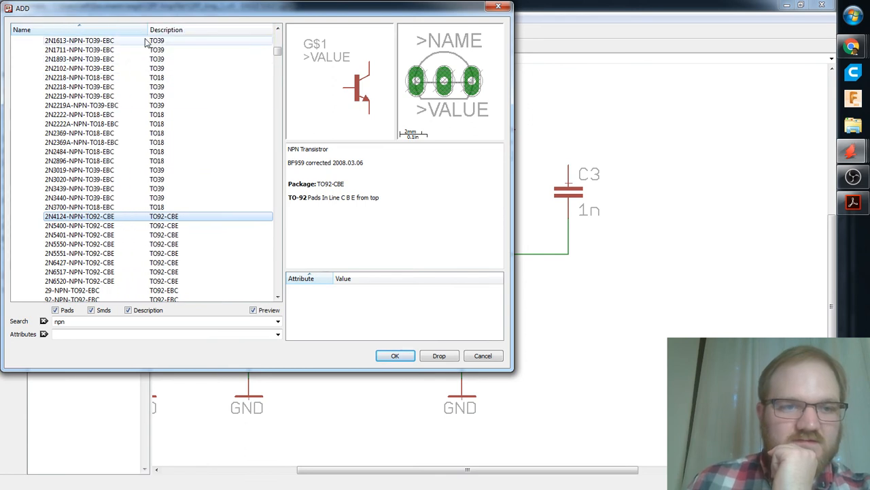
key("Down")
key("Down")
key("Down")
key("Down")
key("Down")
key("Down")
key("Down")
key("Down")
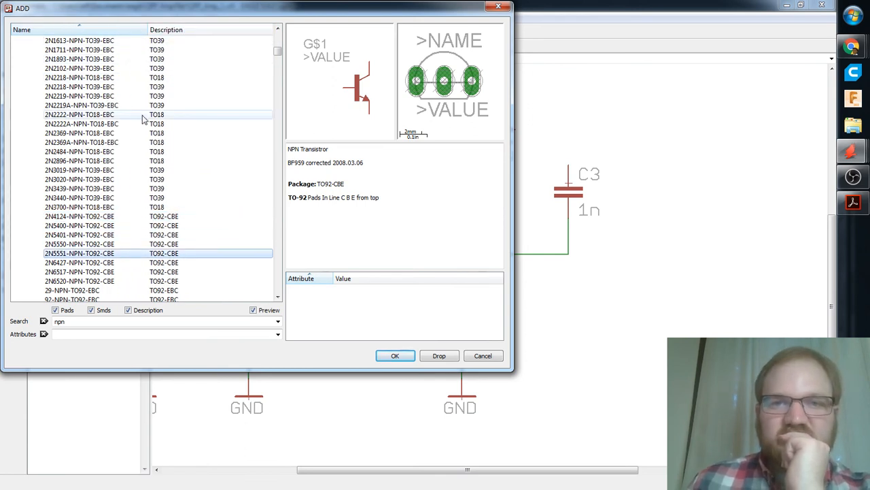
key("Down")
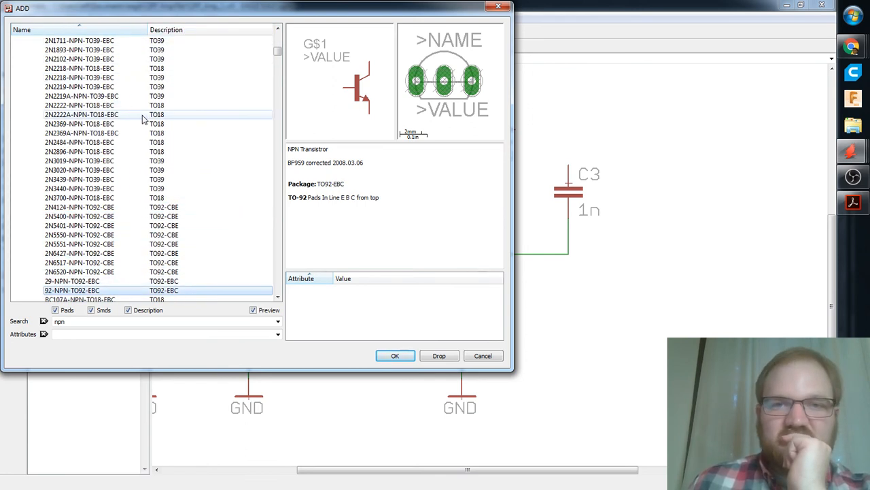
key("Up")
key("Up")
key("Up")
key("Up")
key("Up")
key("Up")
key("Up")
key("Up")
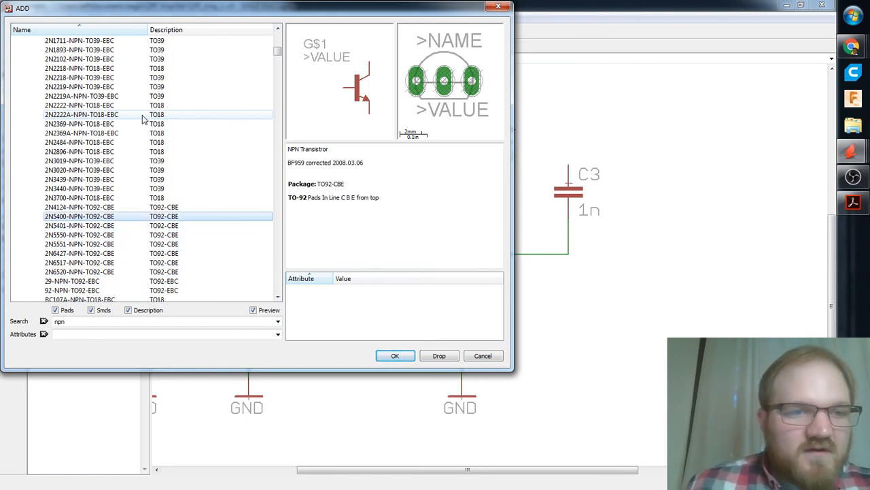
key("Up")
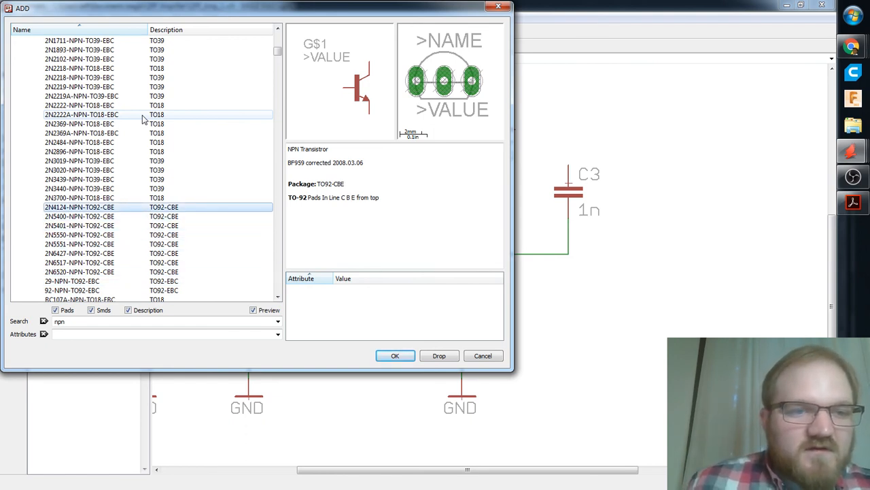
key("Down")
key("Down")
key("Down")
key("Down")
key("Down")
key("Down")
key("Down")
key("Down")
key("Down")
key("Down")
key("Down")
key("Down")
key("Down")
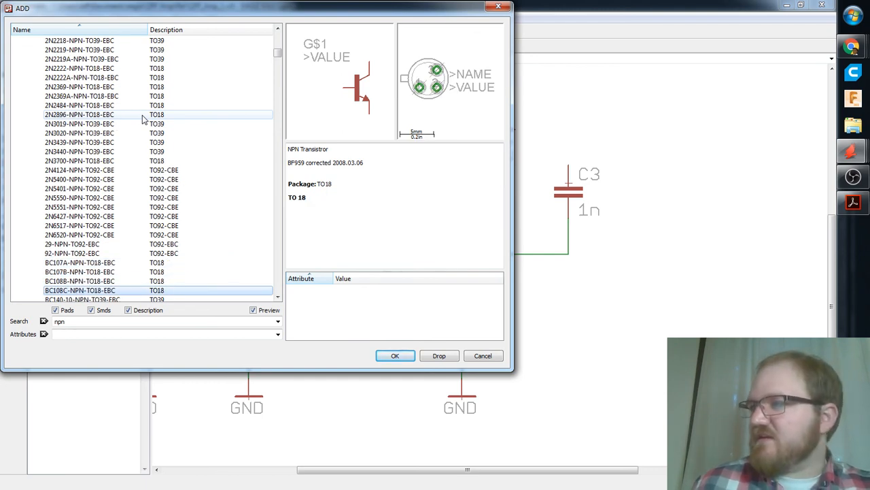
Step through BC169, BC317 and BC447 down to the surface-mount BC818 parts.
key("Down")
key("Down")
key("Down")
key("Down")
key("Down")
key("Down")
key("Down")
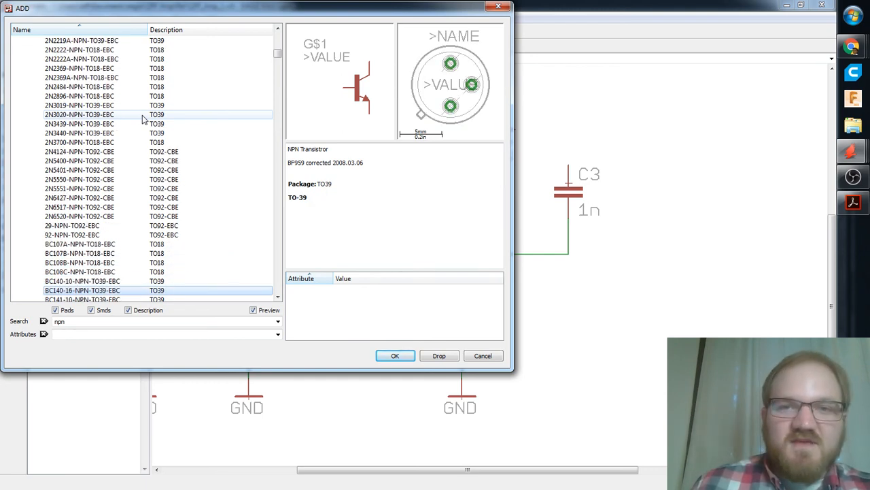
key("Down")
key("Down")
key("Down")
key("Down")
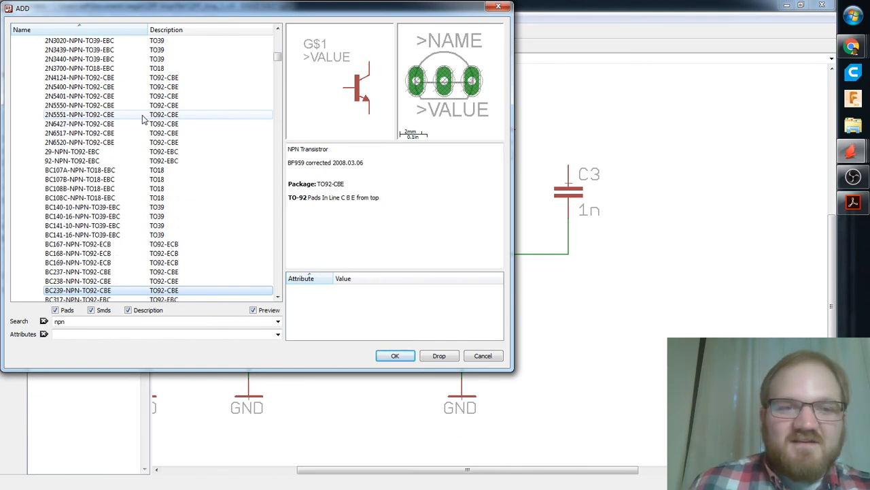
key("Up")
key("Up")
key("Up")
key("Up")
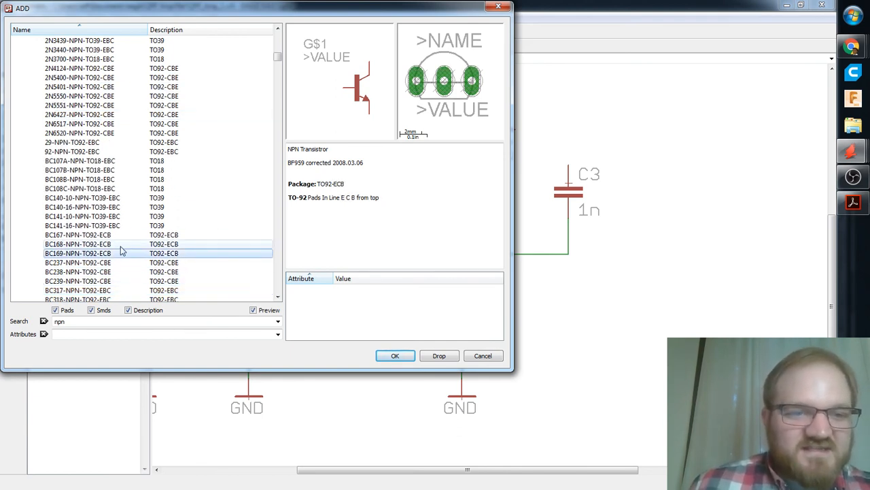
key("Down")
key("Down")
key("Down")
key("Down")
key("Down")
key("Down")
key("Down")
key("Down")
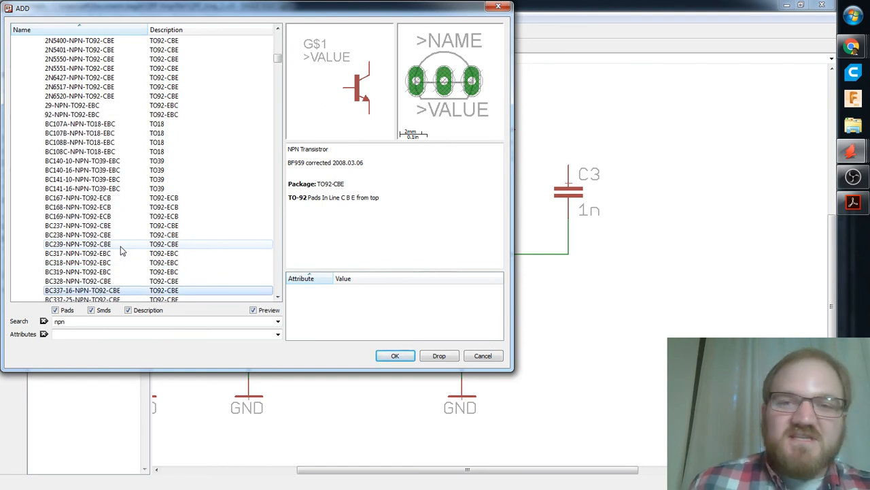
key("Down")
key("Down")
key("Down")
key("Down")
key("Down")
key("Down")
key("Down")
key("Down")
key("Down")
key("Down")
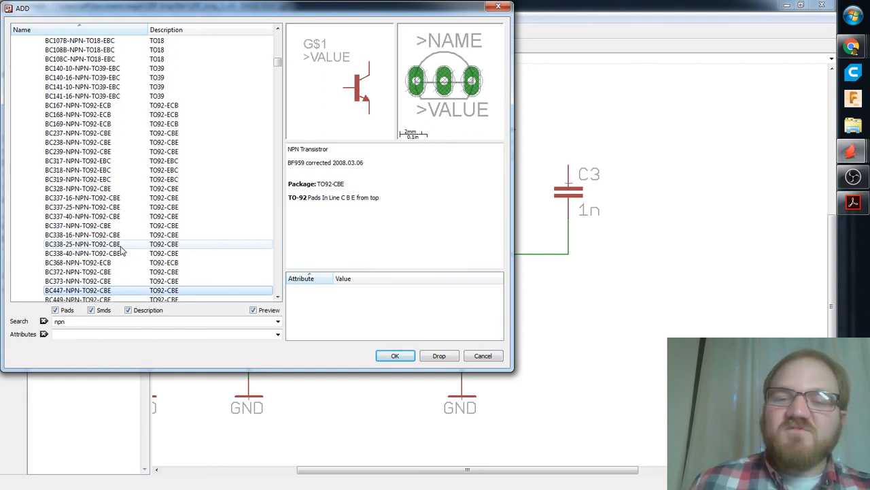
key("Down")
key("Down")
key("Down")
key("Down")
key("Down")
key("Down")
key("Down")
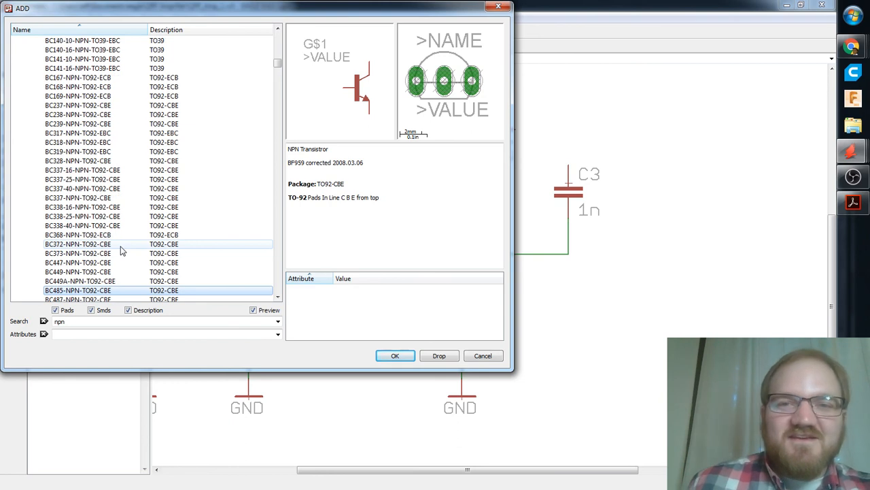
key("Down")
key("Down")
key("Down")
key("Down")
key("Down")
key("Down")
key("Down")
key("Down")
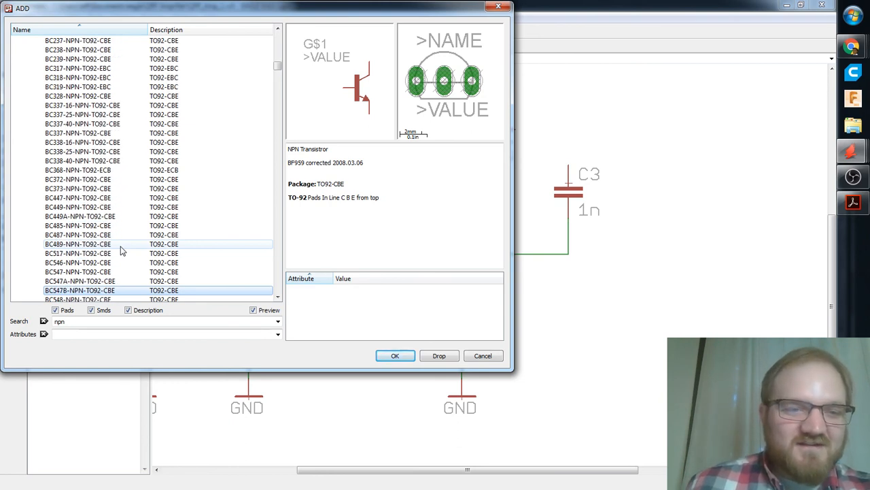
key("Down")
key("Down")
key("Down")
key("Down")
key("Down")
key("Down")
key("Down")
key("Down")
key("Down")
key("Down")
key("Down")
key("Down")
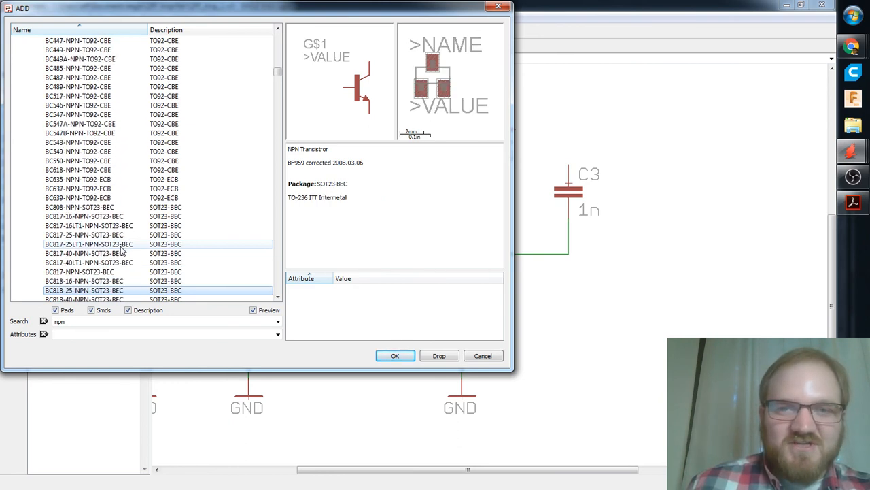
Browse the BCW, BCY59, BFR53, BFS20, BFY50 and BSX45/46 transistors down to MMBT parts.
key("Down")
key("Down")
key("Down")
key("Down")
key("Down")
key("Down")
key("Down")
key("Down")
key("Down")
key("Down")
key("Down")
key("Down")
key("Down")
key("Down")
key("Down")
key("Down")
key("Down")
key("Down")
key("Down")
key("Down")
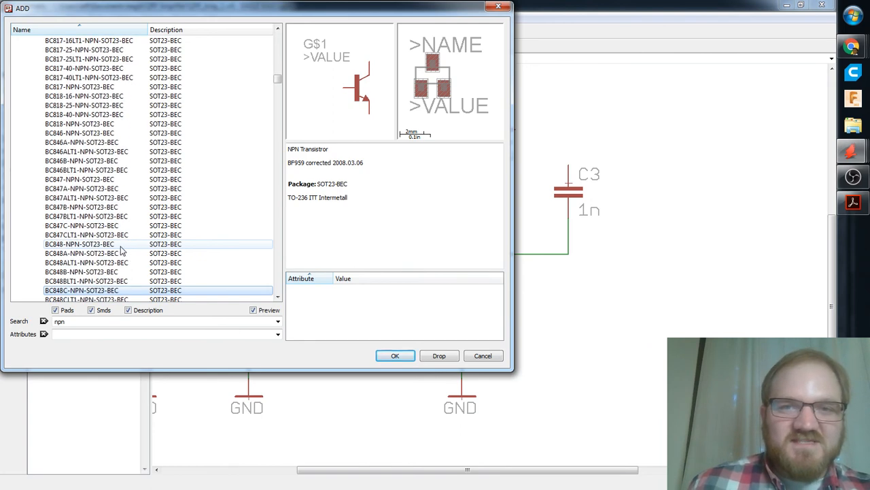
key("Down")
key("Down")
key("Down")
key("Down")
key("Down")
key("Down")
key("Down")
key("Down")
key("Down")
key("Down")
key("Down")
key("Down")
key("Down")
key("Down")
key("Down")
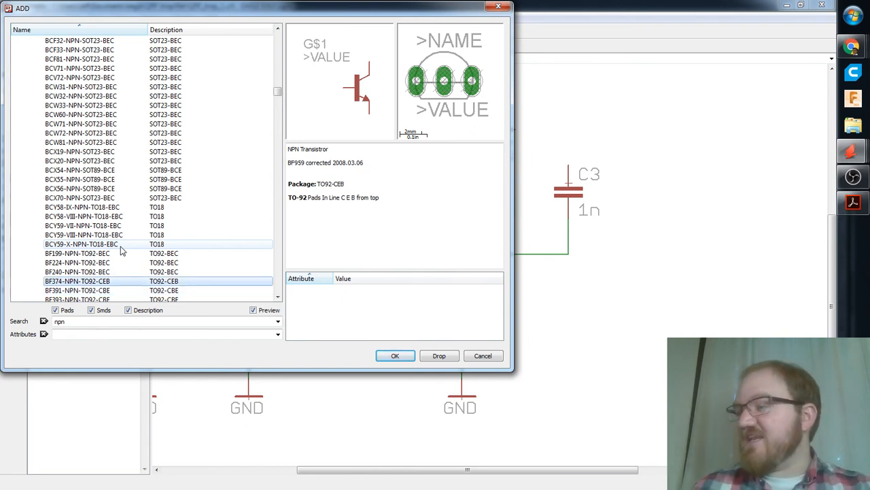
key("Down")
key("Down")
key("Down")
key("Down")
key("Down")
key("Down")
key("Down")
key("Down")
key("Down")
key("Down")
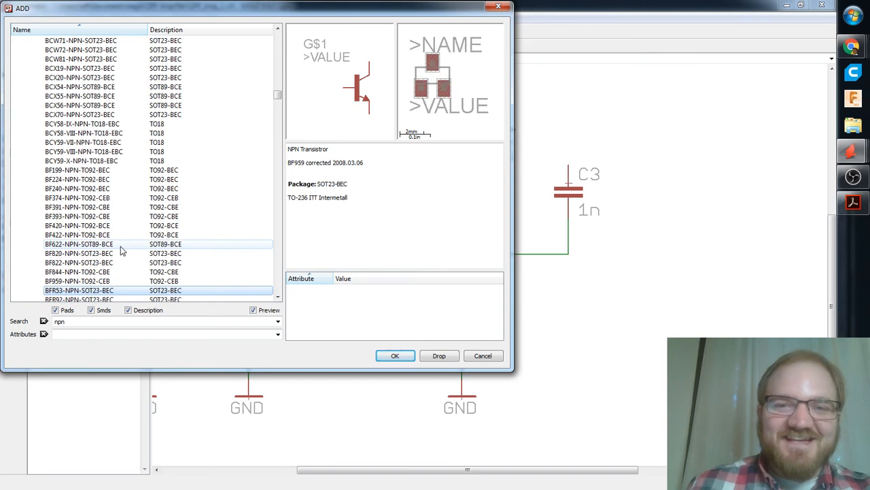
key("Down")
key("Down")
key("Down")
key("Down")
key("Down")
key("Down")
key("Down")
key("Down")
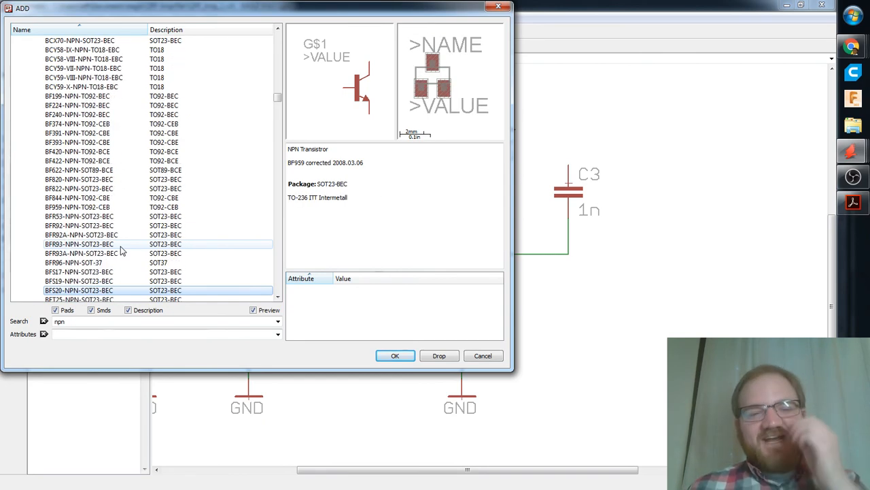
key("Down")
key("Down")
key("Down")
key("Down")
key("Down")
key("Up")
key("Up")
key("Up")
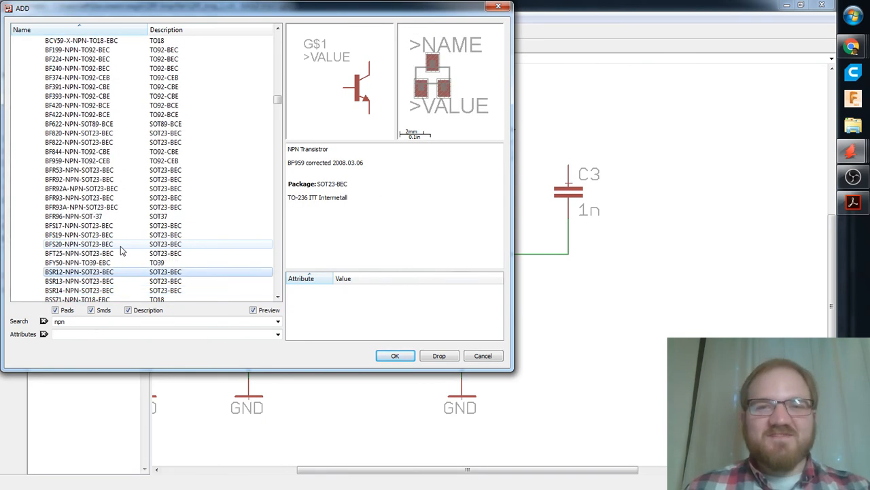
key("Down")
key("Down")
key("Down")
key("Down")
key("Down")
key("Down")
key("Down")
key("Down")
key("Down")
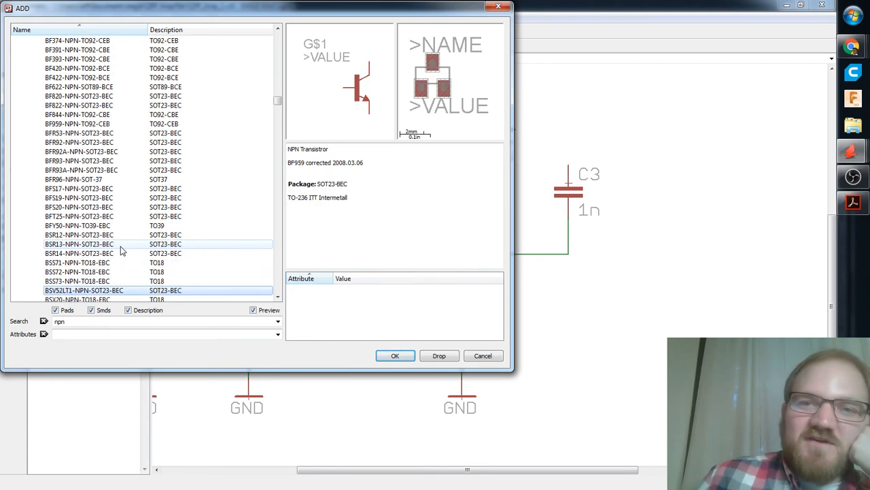
key("Down")
key("Down")
key("Down")
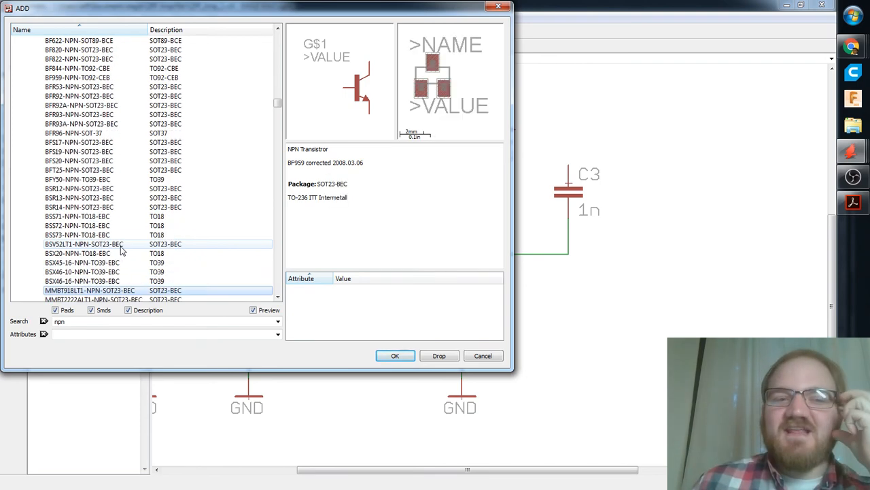
key("Up")
key("Up")
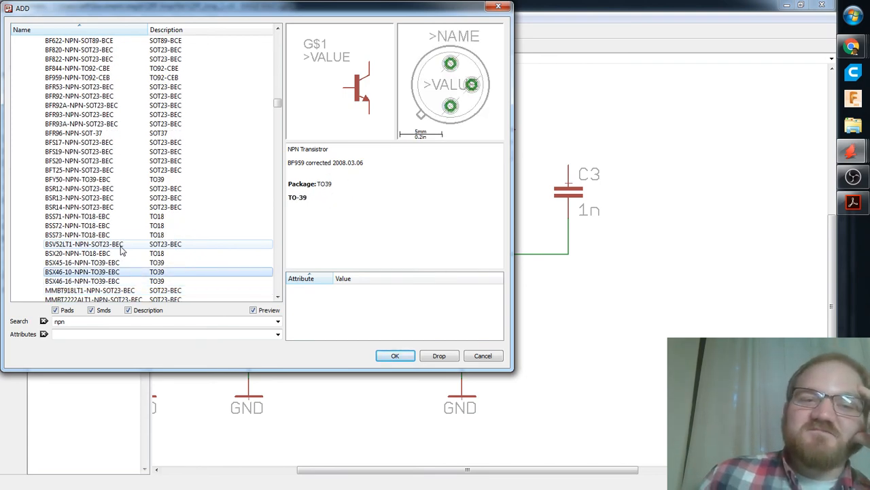
key("Down")
key("Down")
key("Down")
key("Down")
key("Down")
key("Down")
key("Down")
key("Down")
key("Down")
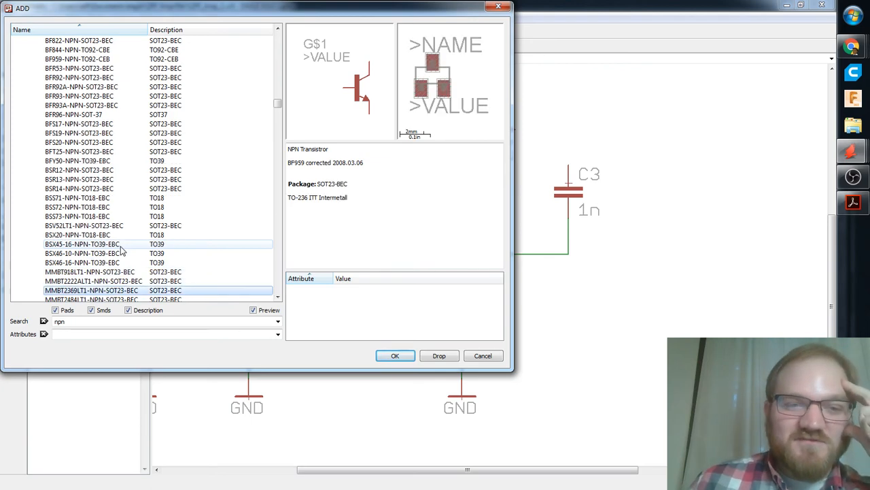
Compare the MPSA13, MPSA14, NPN driver, 2N706 and MPS2222A transistors.
key("Down")
key("Down")
key("Down")
key("Down")
key("Down")
key("Down")
key("Down")
key("Down")
key("Down")
key("Down")
key("Down")
key("Down")
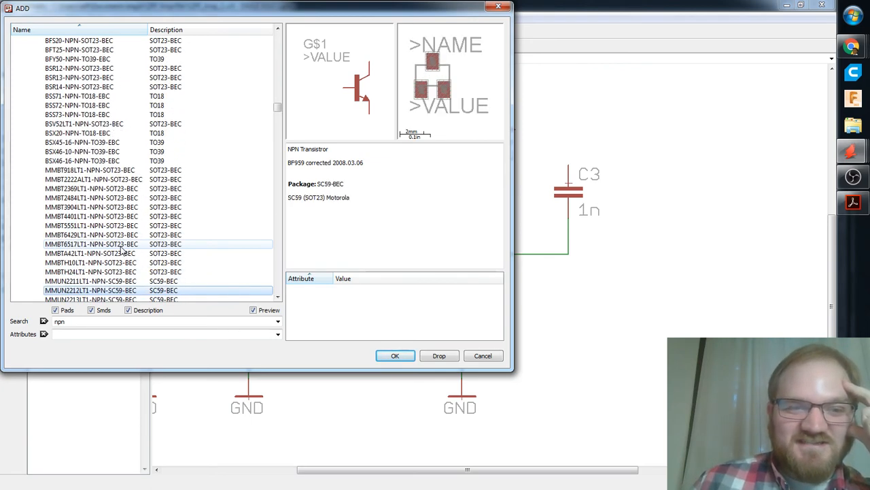
key("Down")
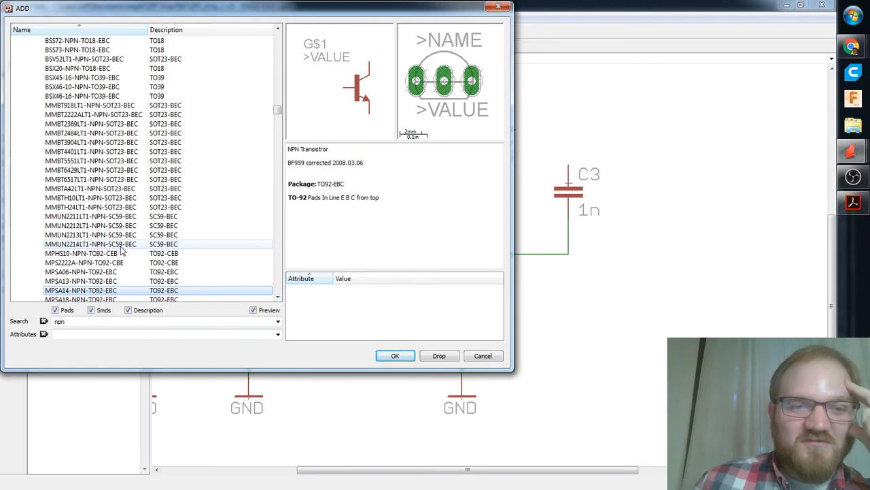
key("Down")
key("Down")
key("Down")
key("Down")
key("Down")
key("Down")
key("Down")
key("Down")
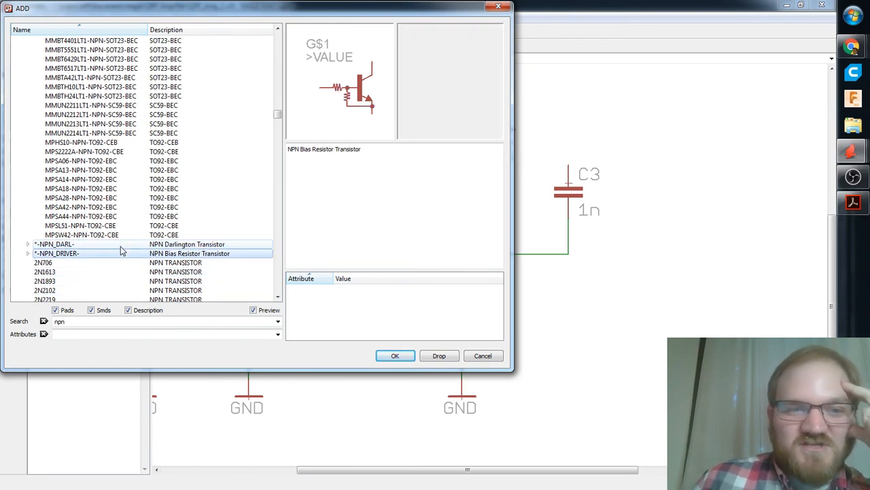
key("Down")
key("Up")
key("Down")
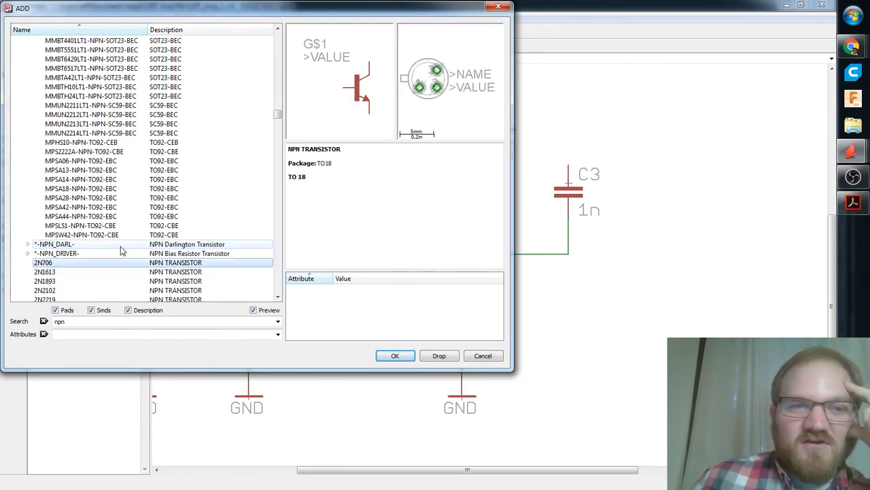
key("Up")
key("Up")
key("Up")
key("Up")
key("Up")
key("Up")
key("Up")
key("Up")
key("Up")
key("Up")
key("Up")
key("Up")
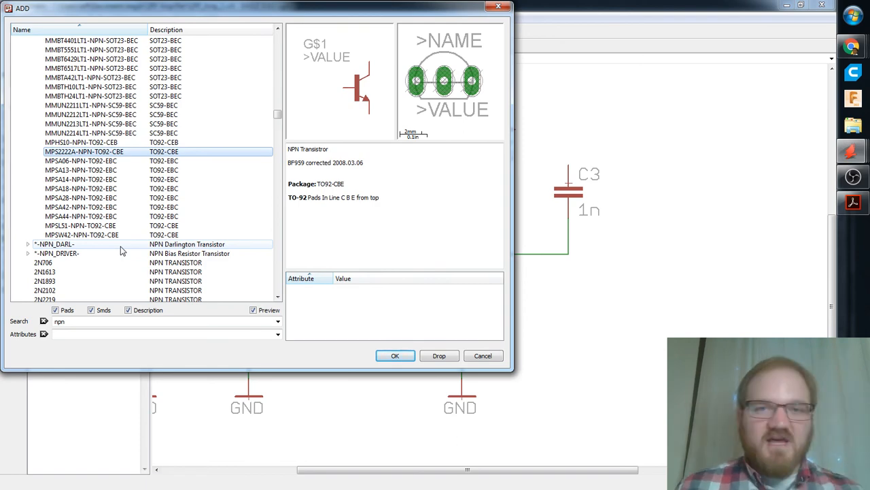
Move back up through MMBT2369LT1, BSR14, BCY58-VIII, BF224 and BF199 to BC847C.
key("Up")
key("Up")
key("Up")
key("Up")
key("Up")
key("Up")
key("Up")
key("Up")
key("Up")
key("Up")
key("Up")
key("Up")
key("Up")
key("Up")
key("Up")
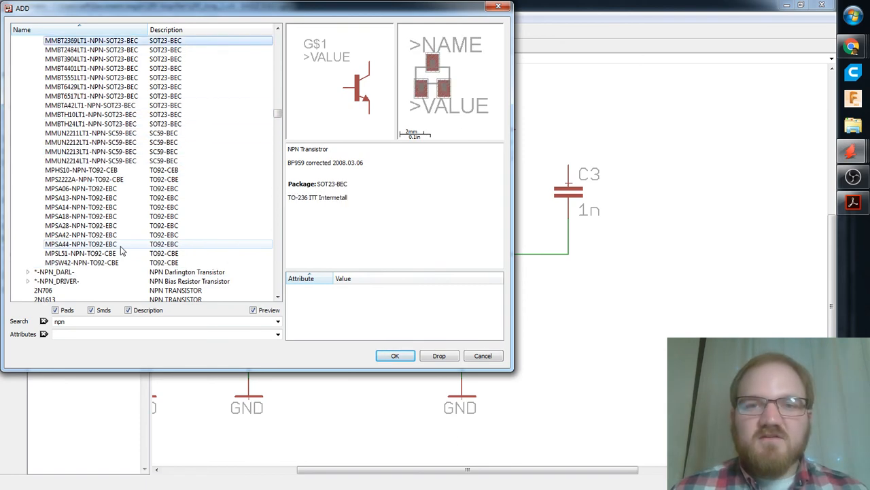
key("Up")
key("Up")
key("Up")
key("Up")
key("Up")
key("Up")
key("Up")
key("Up")
key("Up")
key("Up")
key("Up")
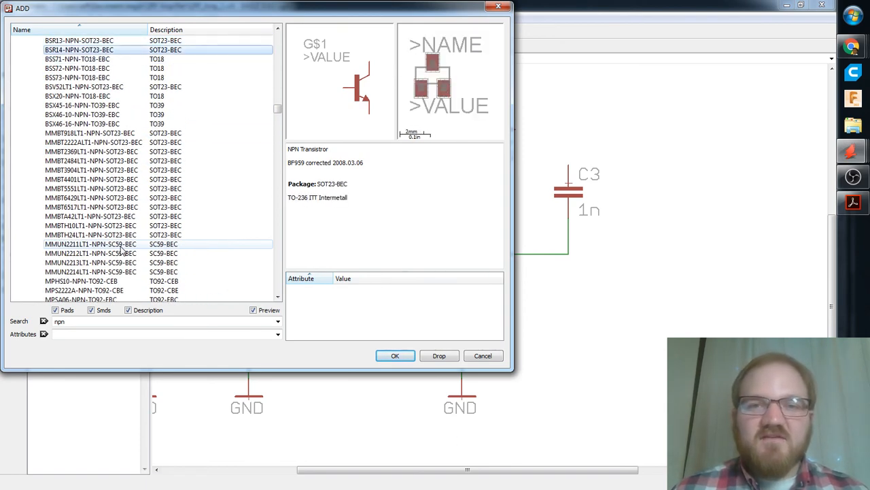
key("Up")
key("Up")
key("Up")
key("Up")
key("Up")
key("Up")
key("Up")
key("Up")
key("Up")
key("Up")
key("Up")
key("Up")
key("Up")
key("Up")
key("Up")
key("Up")
key("Up")
key("Up")
key("Up")
key("Up")
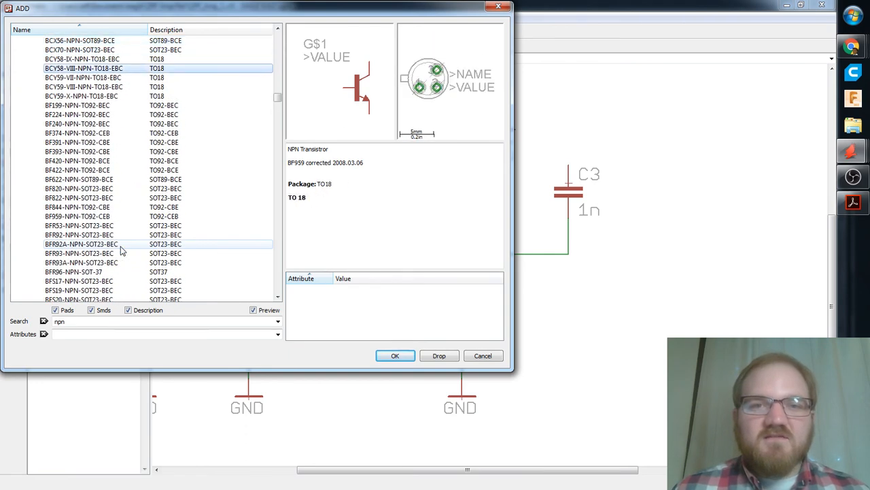
key("Down")
key("Down")
key("Down")
key("Down")
key("Down")
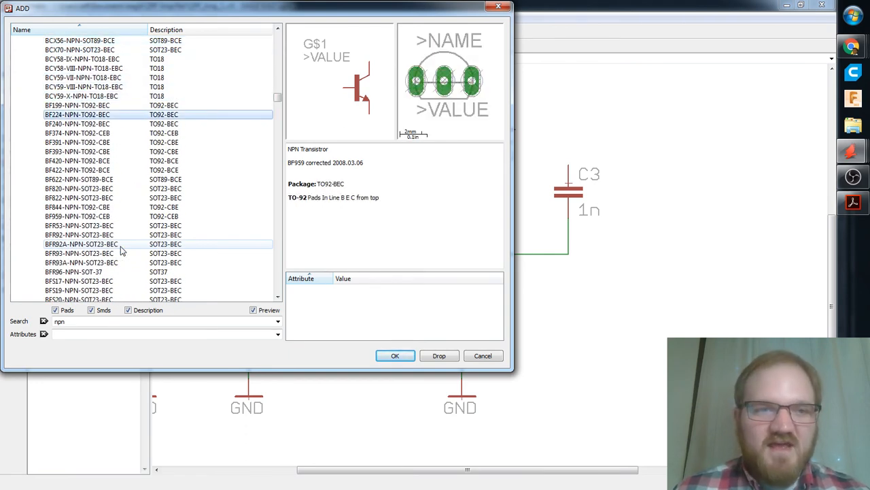
key("Up")
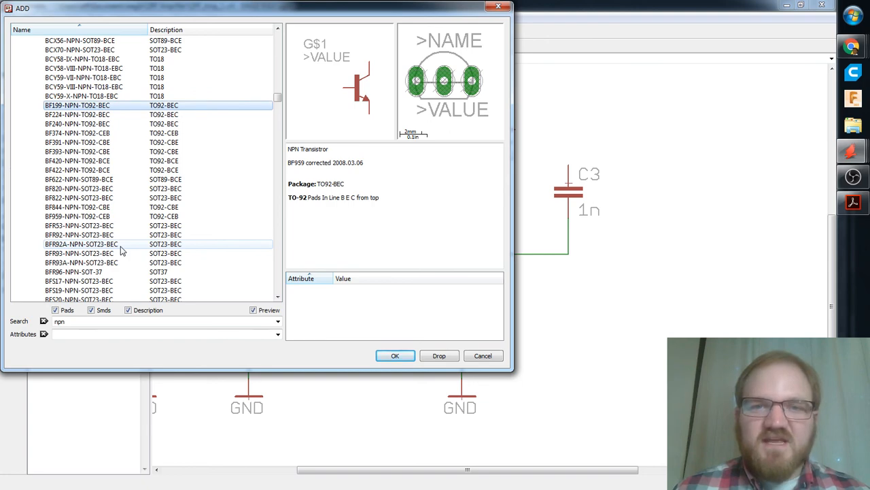
key("Up")
key("Up")
key("Up")
key("Up")
key("Up")
key("Up")
key("Up")
key("Up")
key("Up")
key("Up")
key("Up")
key("Up")
key("Up")
key("Up")
key("Up")
key("Up")
key("Up")
key("Up")
key("Up")
key("Up")
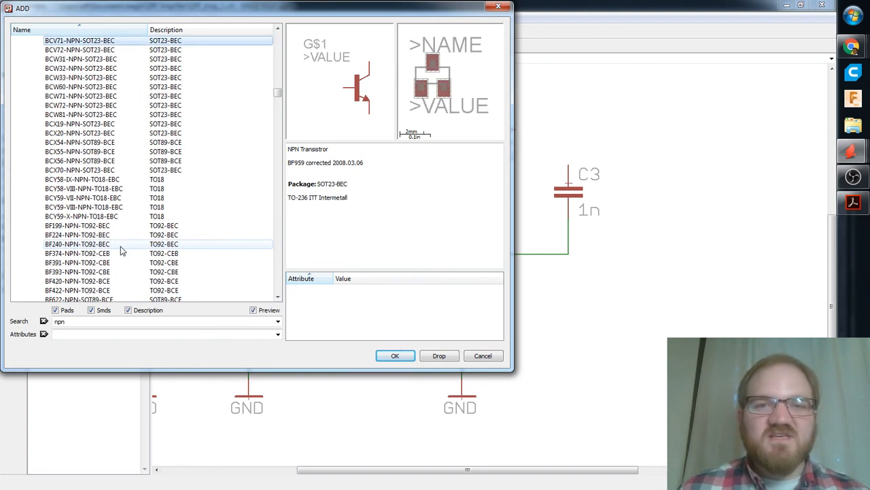
key("Up")
key("Up")
key("Up")
key("Up")
key("Up")
key("Up")
key("Up")
key("Up")
key("Up")
key("Up")
key("Up")
key("Up")
key("Up")
key("Up")
key("Up")
key("Up")
key("Up")
key("Up")
key("Up")
key("Up")
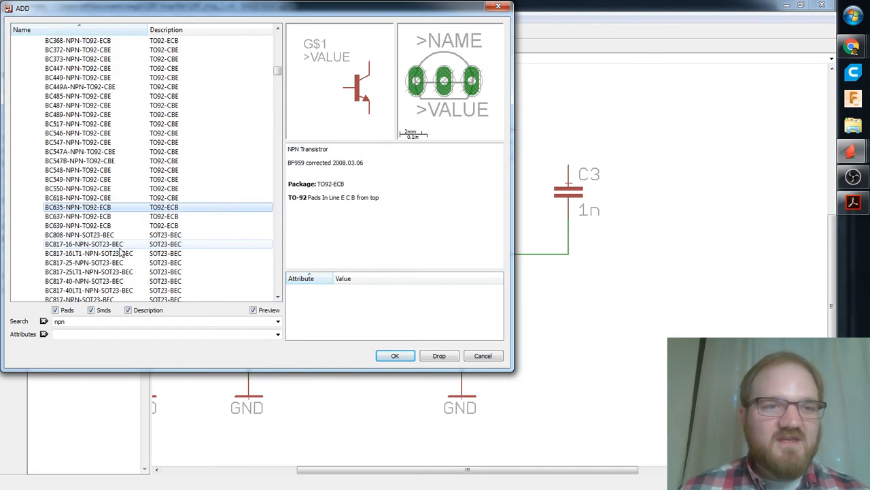
Scroll down the npn results and choose the 2N3904 transistor.
scroll(117, 253, "up", 15)
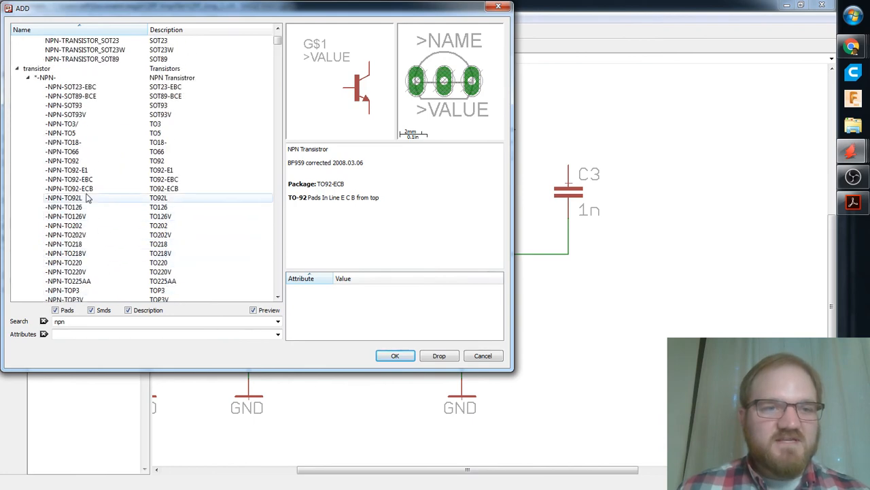
scroll(96, 196, "down", 3)
scroll(94, 193, "down", 5)
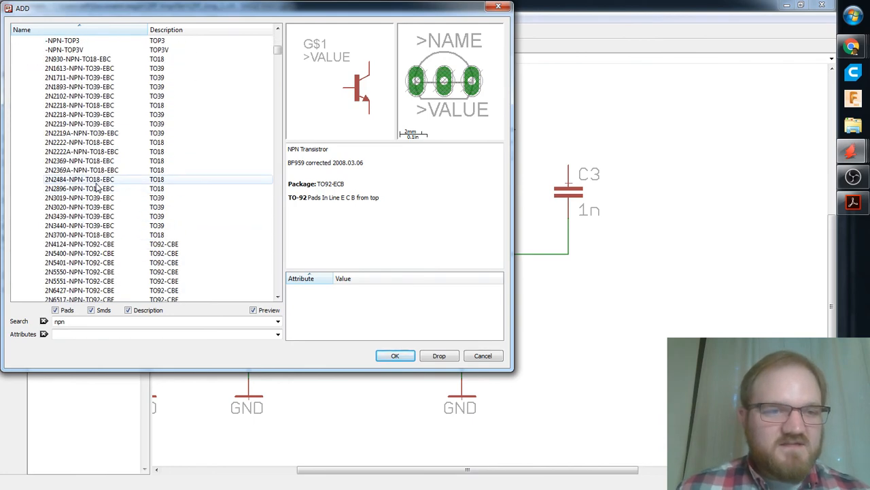
scroll(112, 190, "down", 15)
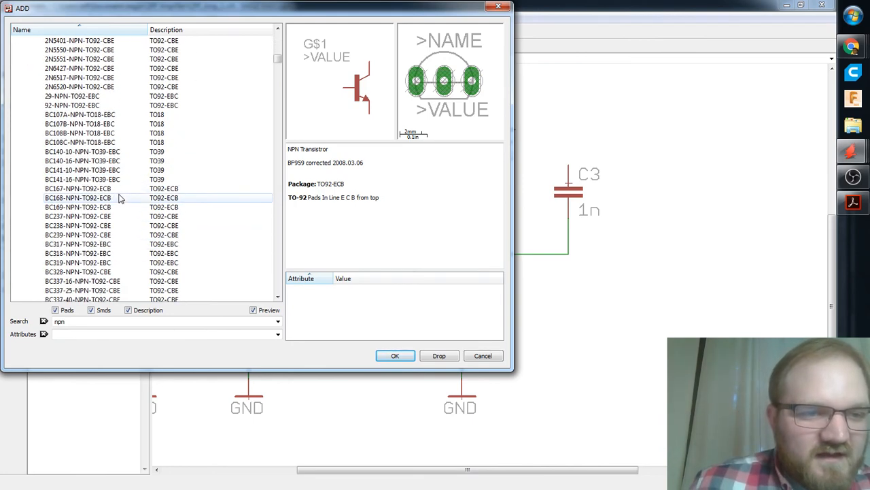
scroll(117, 198, "down", 20)
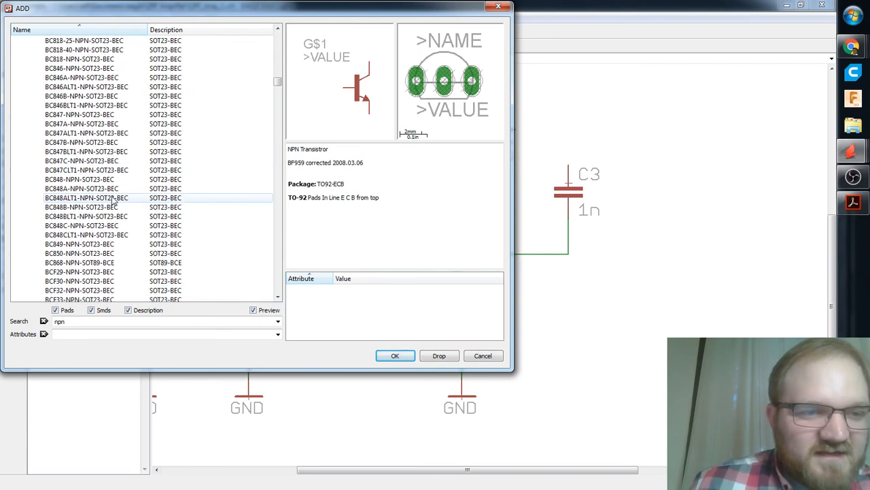
scroll(114, 197, "down", 3)
left_click_drag(281, 109, 281, 129)
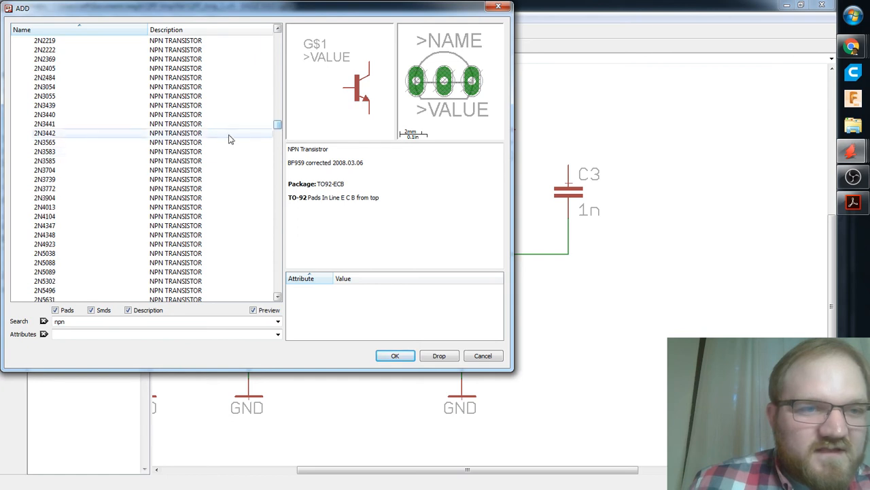
left_click(105, 198)
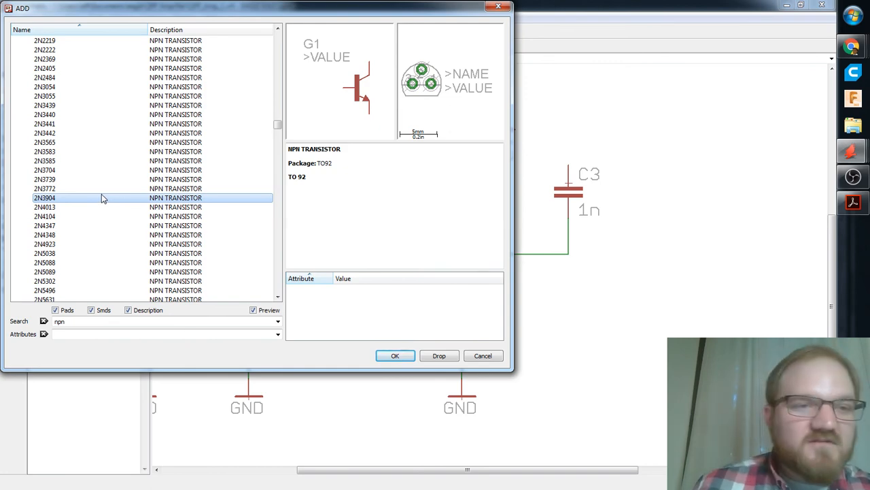
Scroll further down and reselect the 2N3904 NPN transistor to preview it.
scroll(101, 196, "down", 5)
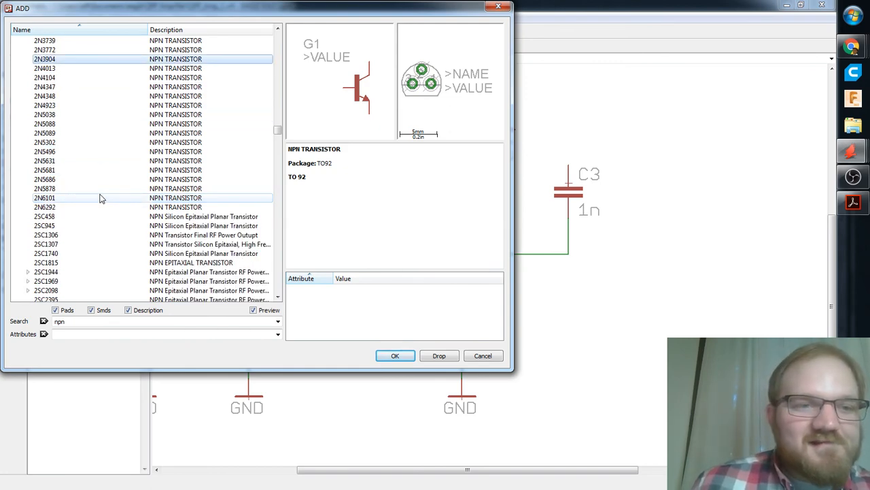
scroll(99, 198, "down", 20)
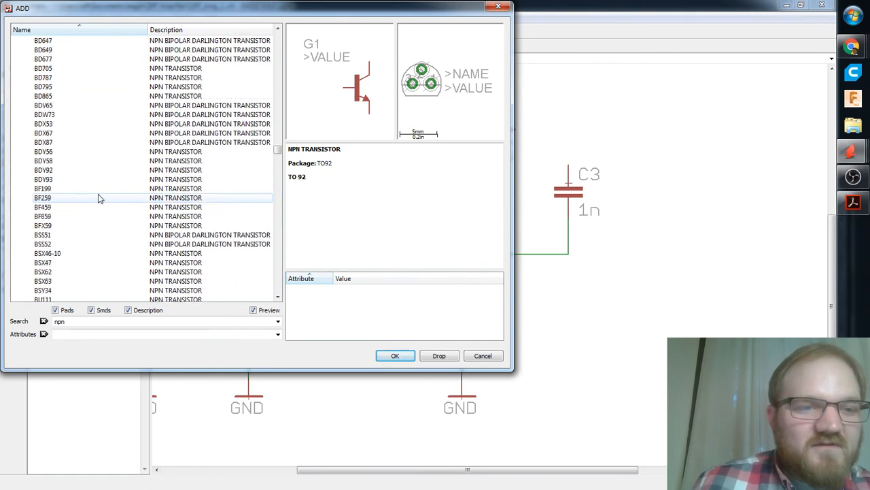
scroll(98, 196, "down", 2)
left_click_drag(279, 155, 277, 220)
left_click(58, 235)
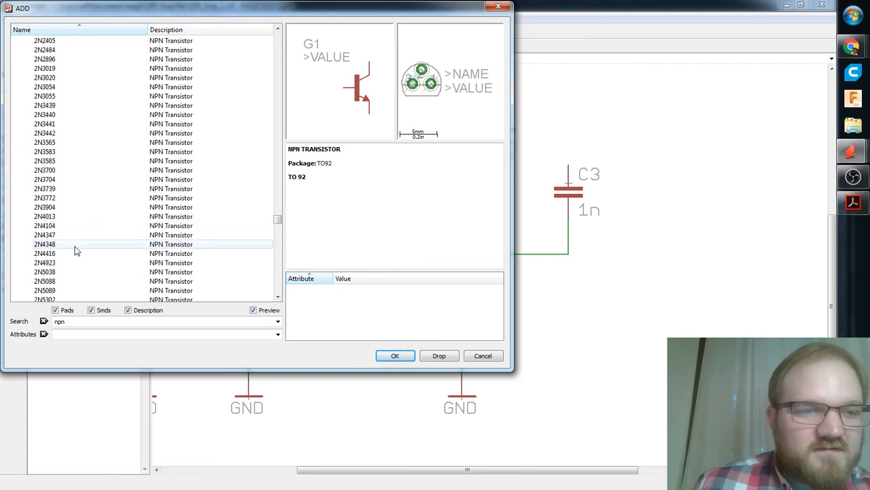
left_click(68, 208)
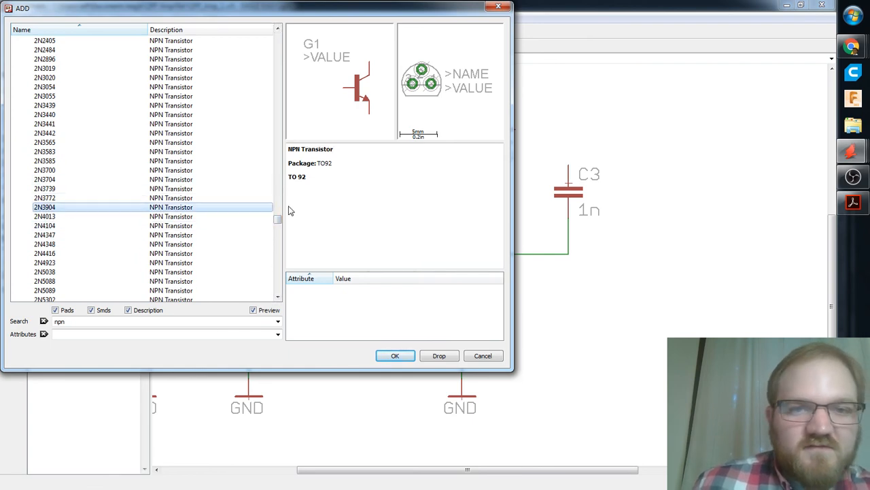
Select the small-signal library's 2N3904, previewing its TO92D package.
left_click_drag(278, 220, 279, 286)
left_click(102, 151)
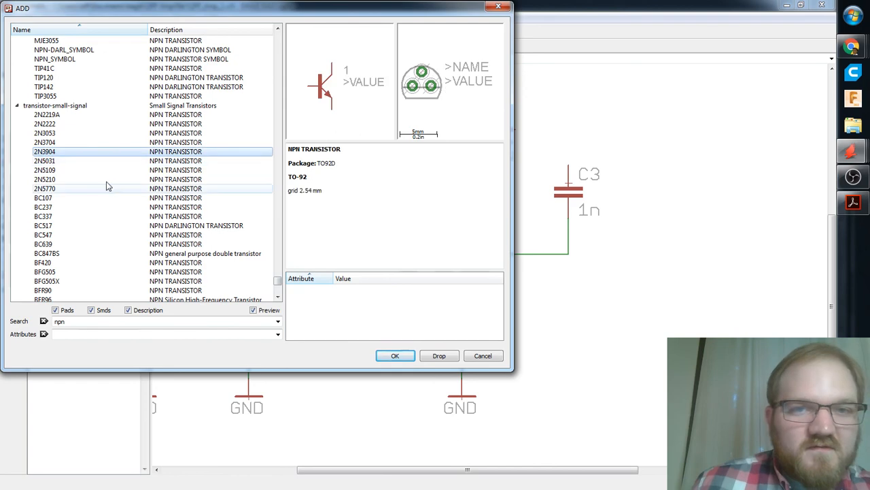
scroll(158, 210, "down", 1)
scroll(158, 211, "down", 5)
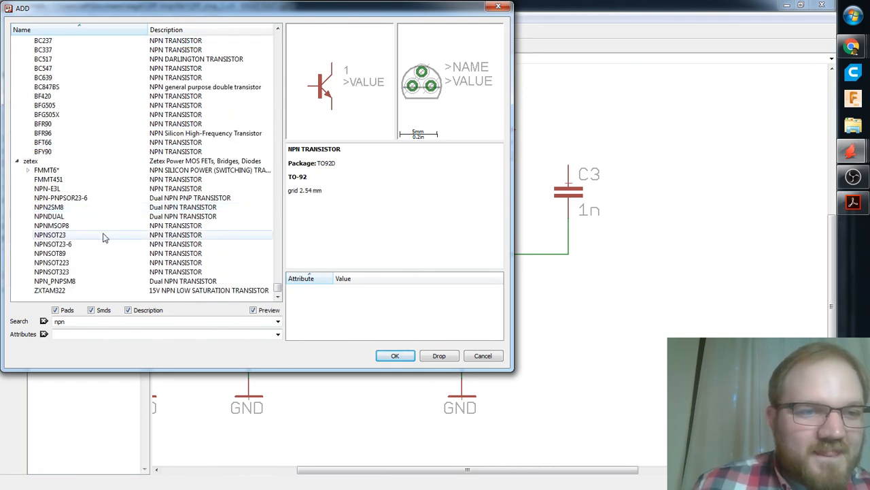
scroll(104, 237, "up", 10)
left_click_drag(278, 275, 276, 51)
scroll(269, 54, "up", 7)
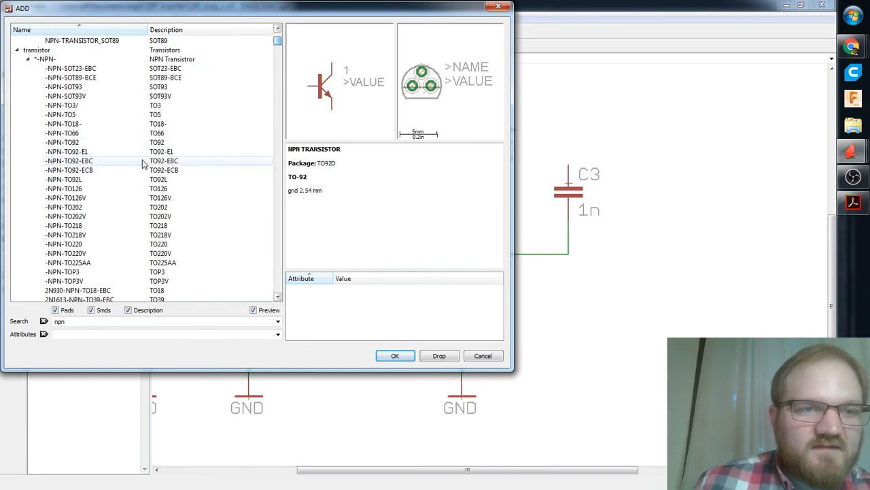
Preview several NPN parts: generic TO92-EBC, TO18, 2N1613, 2N2222A and 2N4124-NPN-TO92-CBE.
left_click(136, 161)
scroll(138, 166, "down", 1)
left_click(97, 95)
scroll(97, 117, "down", 7)
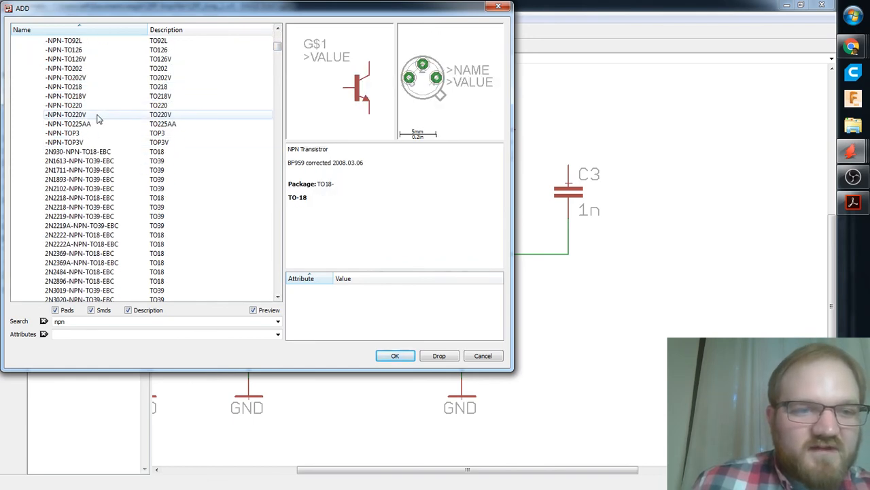
scroll(99, 120, "up", 8)
scroll(97, 128, "down", 5)
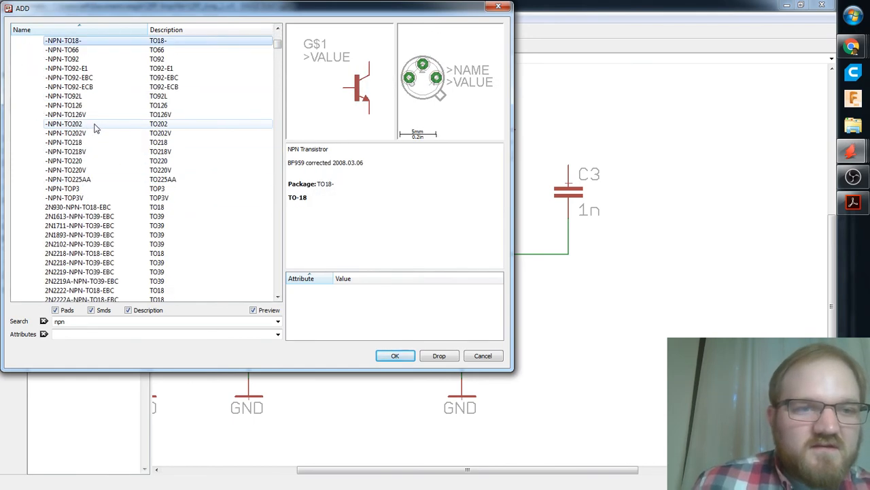
left_click(99, 163)
scroll(99, 164, "down", 2)
left_click(99, 184)
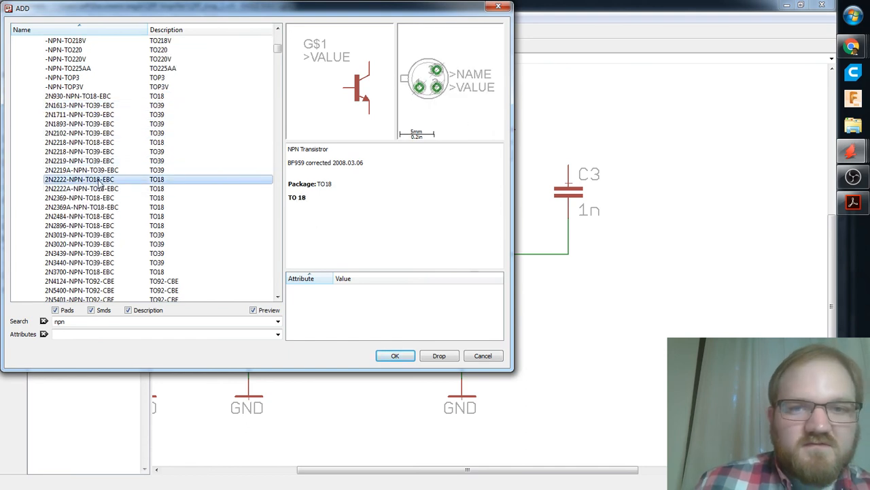
key("Down")
key("Down")
key("Down")
key("Down")
key("Down")
key("Down")
key("Down")
key("Down")
key("Down")
key("Down")
key("Down")
key("Down")
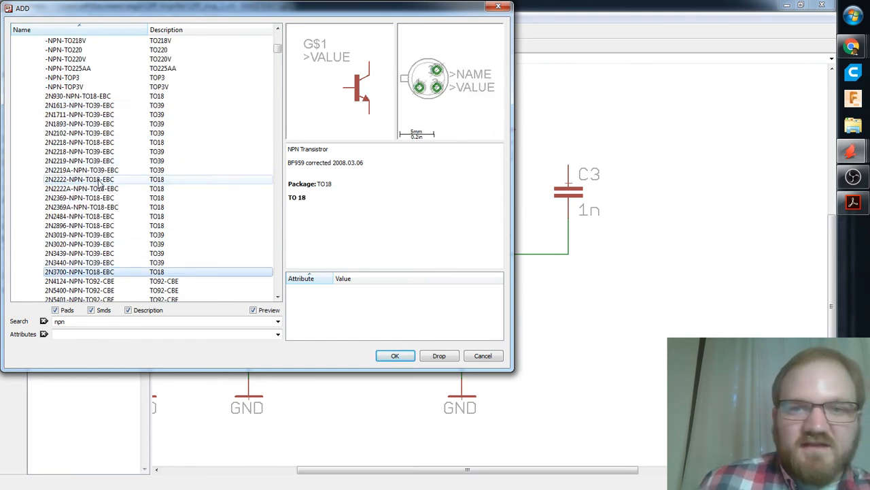
scroll(98, 184, "down", 3)
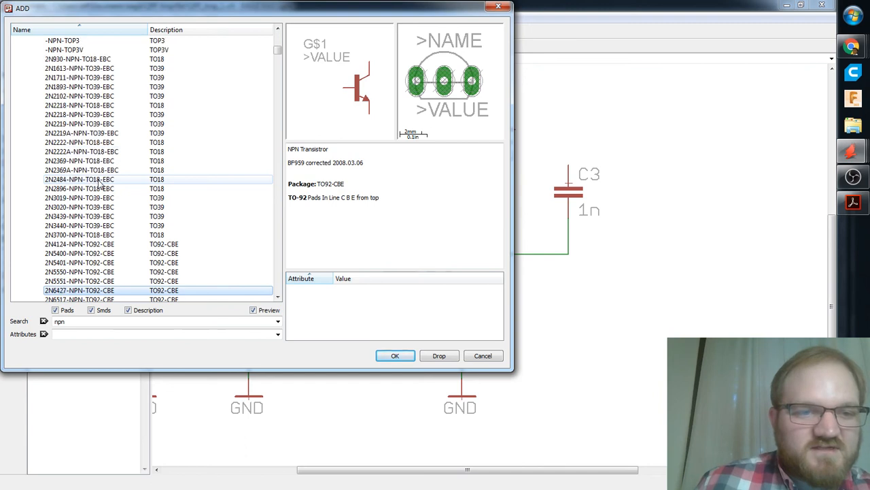
key("Up")
key("Up")
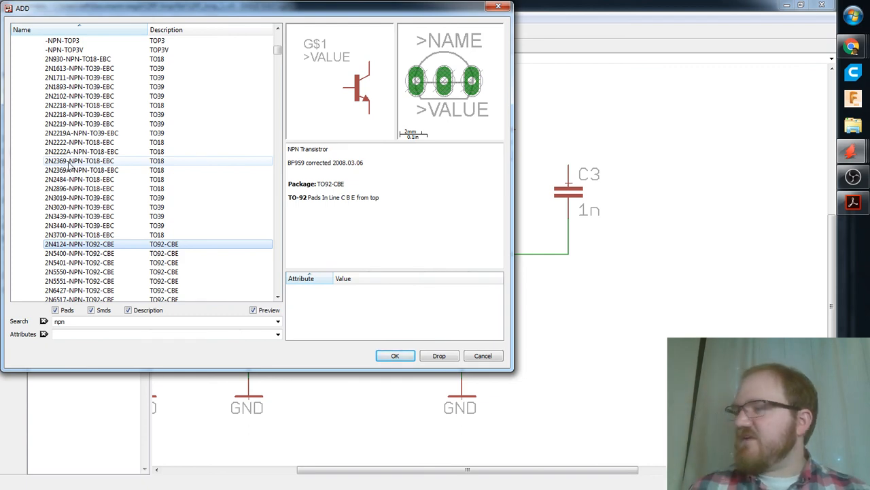
Sort the list by description and compare the generic and BC319 NPN-TO92-EBC transistors.
left_click(189, 30)
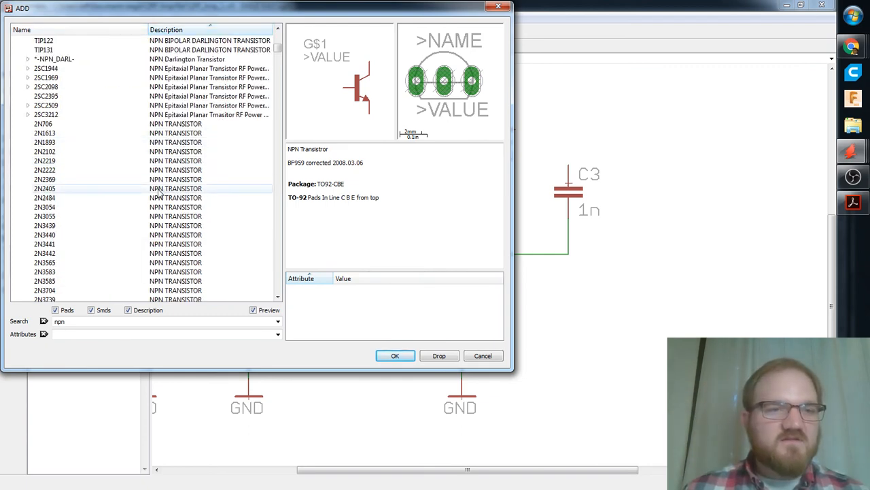
scroll(158, 193, "up", 8)
scroll(197, 180, "down", 20)
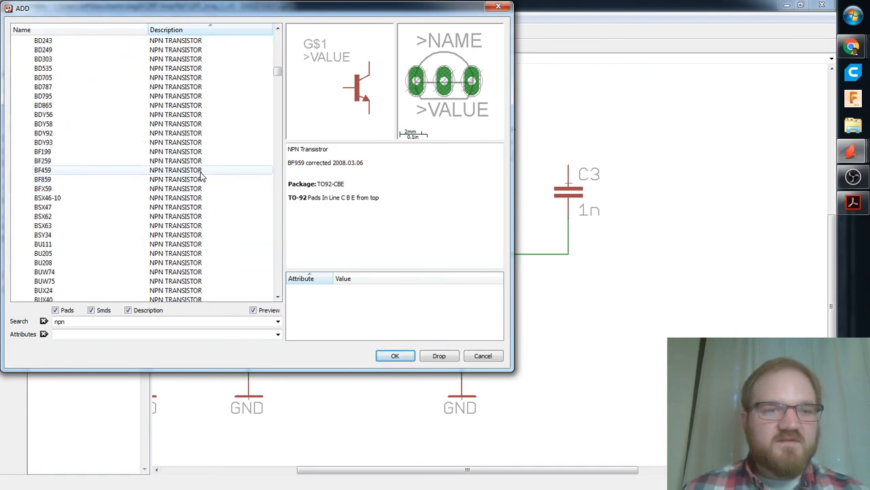
key("Page_Down")
key("Page_Down")
scroll(209, 181, "up", 10)
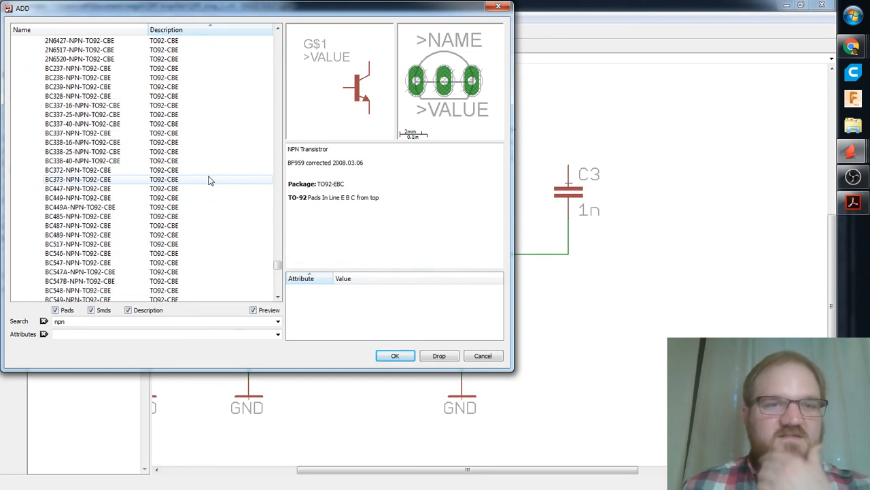
scroll(204, 182, "down", 12)
scroll(204, 181, "down", 4)
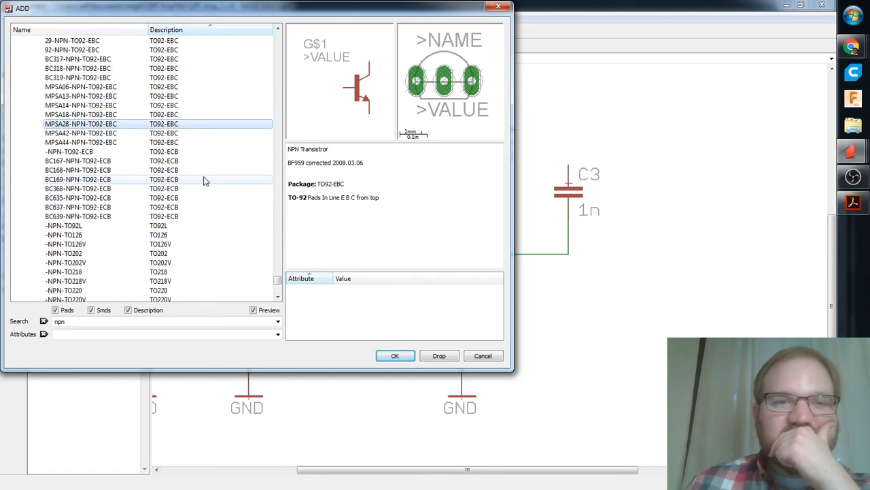
scroll(163, 118, "up", 3)
left_click(169, 116)
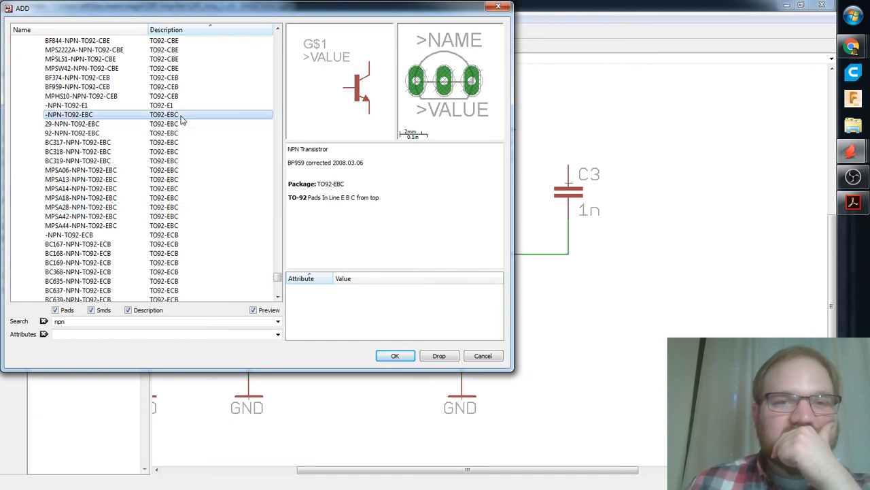
left_click(156, 160)
scroll(145, 213, "down", 4)
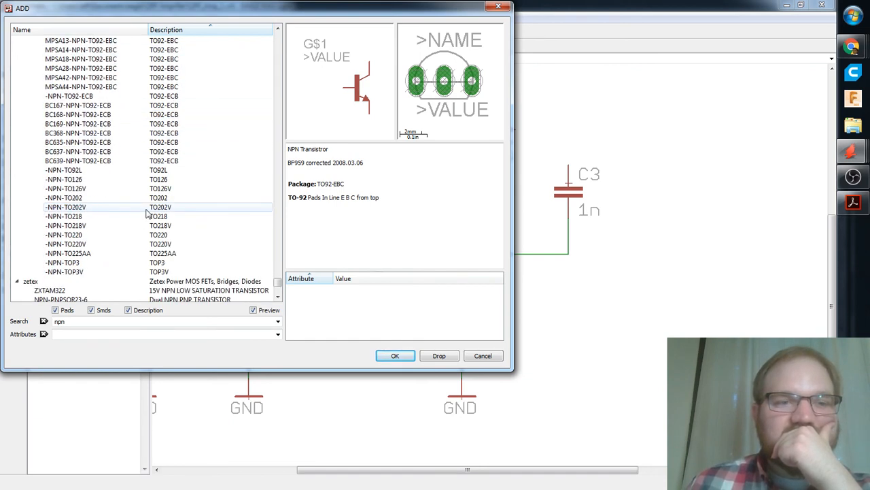
scroll(170, 165, "up", 4)
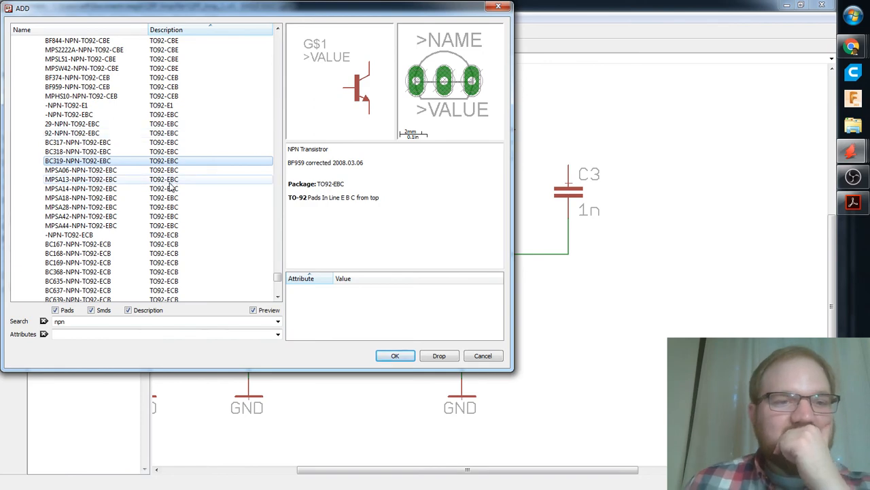
scroll(170, 177, "down", 9)
left_click_drag(277, 287, 282, 163)
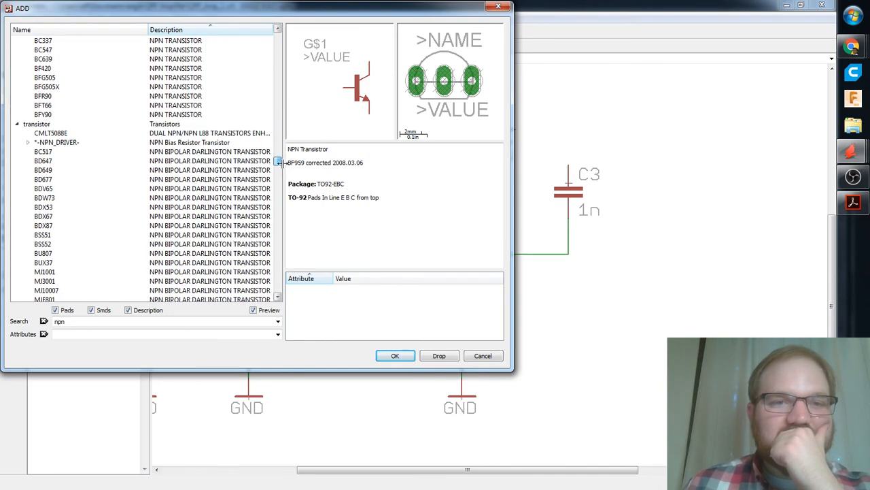
Widen the list, compare BF420 BCE and 2N4124 CBE pinouts, and select 92-NPN-TO92-EBC.
left_click_drag(284, 204, 344, 195)
left_click_drag(338, 161, 334, 259)
left_click(163, 142)
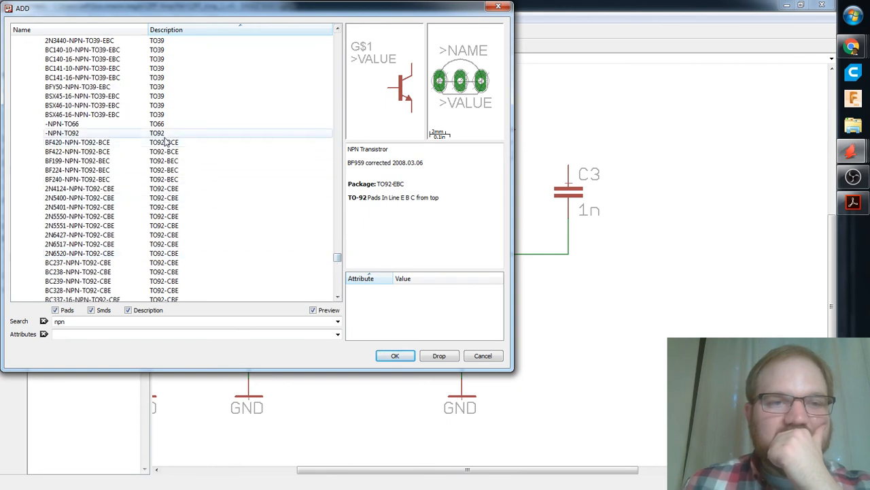
scroll(212, 180, "down", 1)
left_click(187, 161)
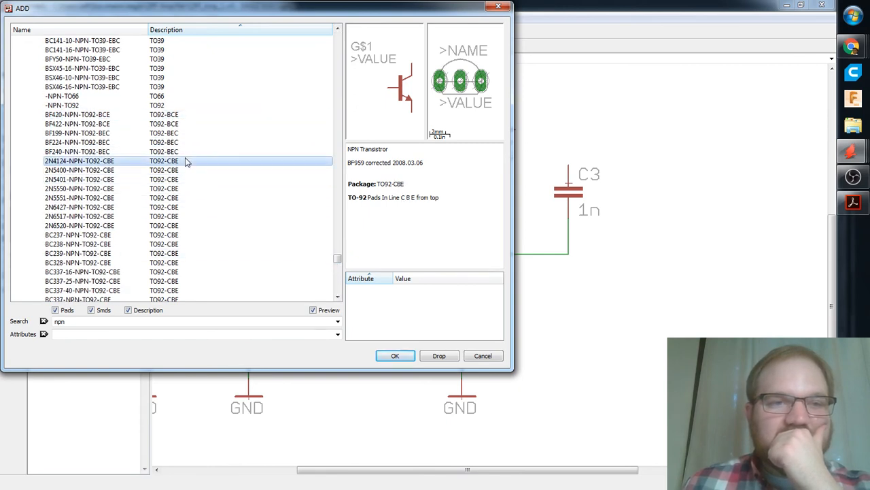
scroll(189, 165, "down", 15)
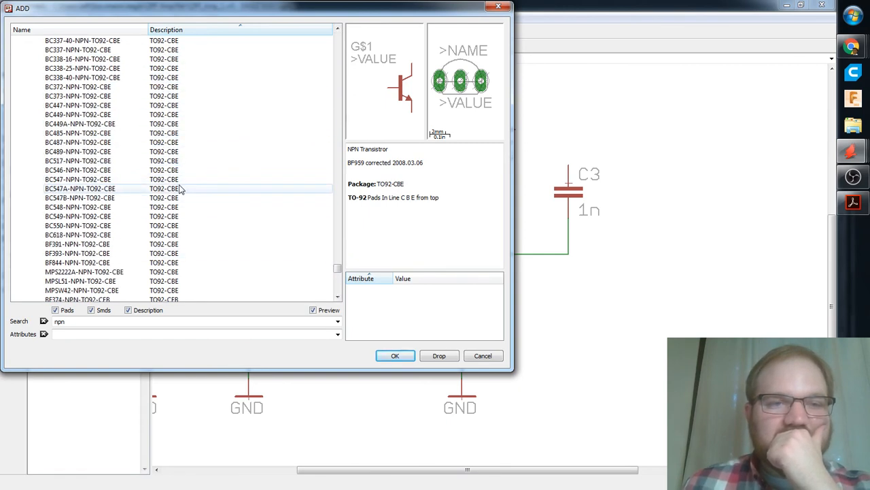
left_click(172, 116)
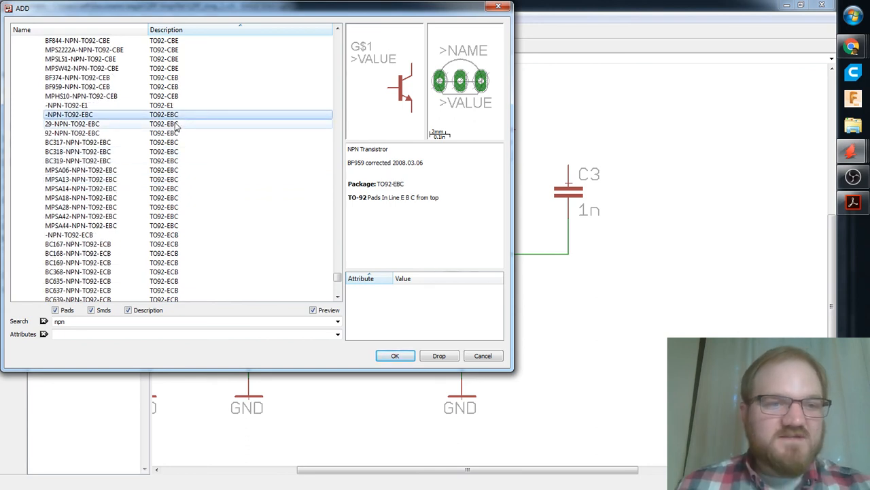
left_click(175, 124)
left_click(175, 134)
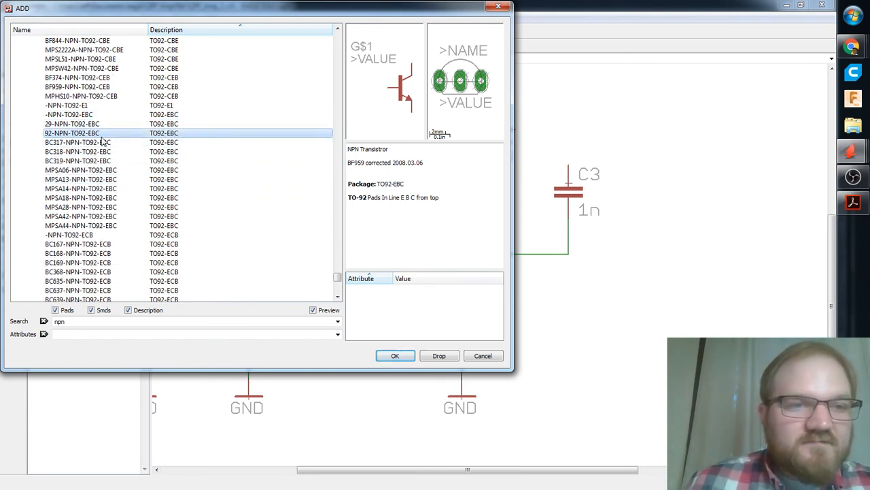
Place the 92-NPN-TO92-EBC transistor as T1 to the right of C3.
left_click(394, 356)
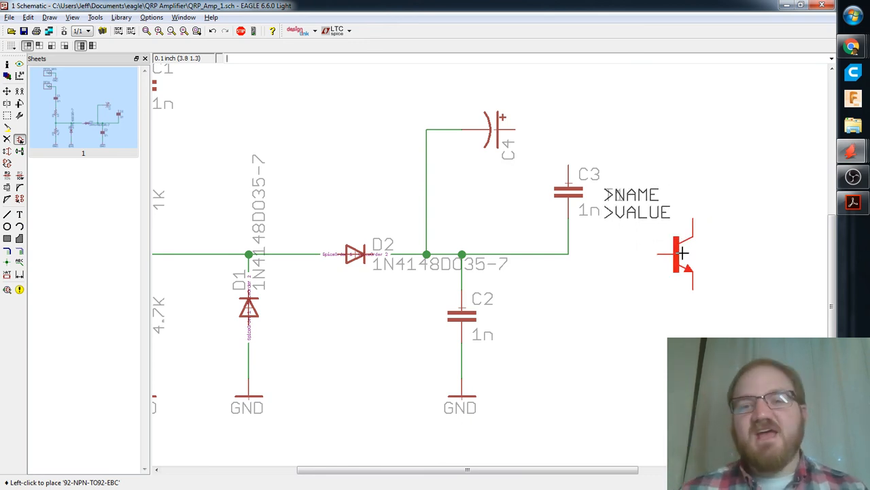
left_click(683, 253)
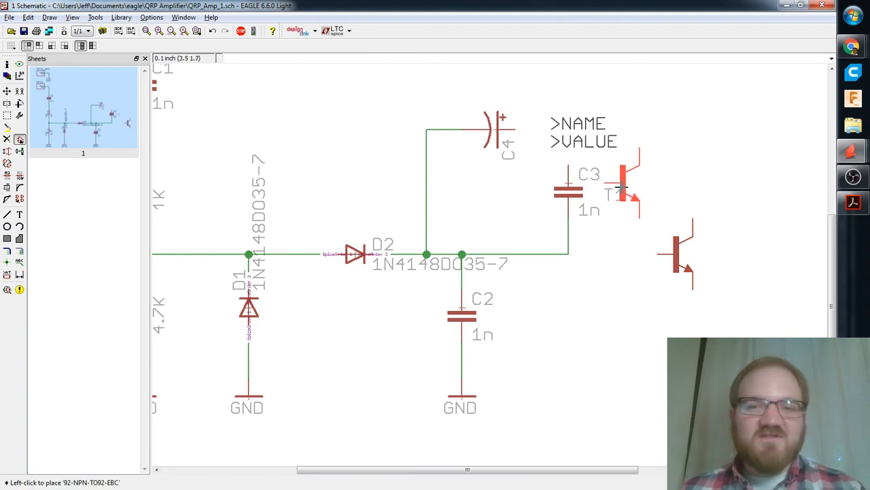
middle_click_drag(637, 204, 508, 208)
Inspect transistor T1's properties with the Info tool.
left_click(7, 64)
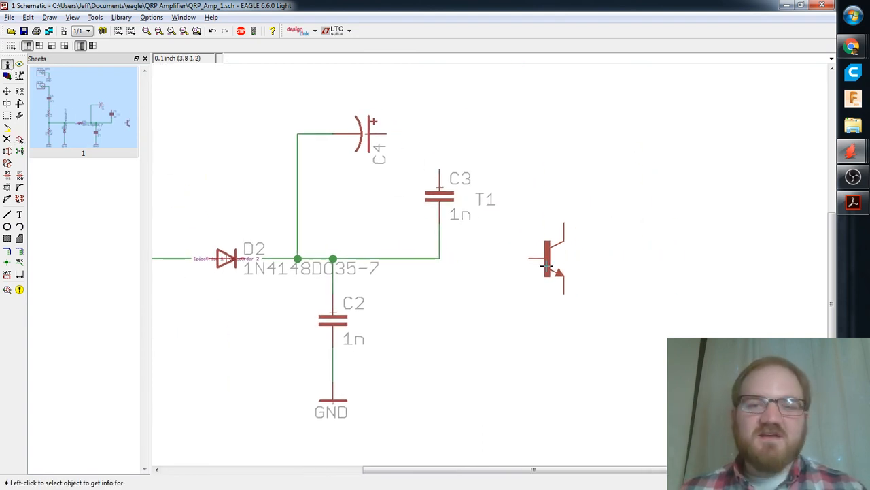
left_click(553, 267)
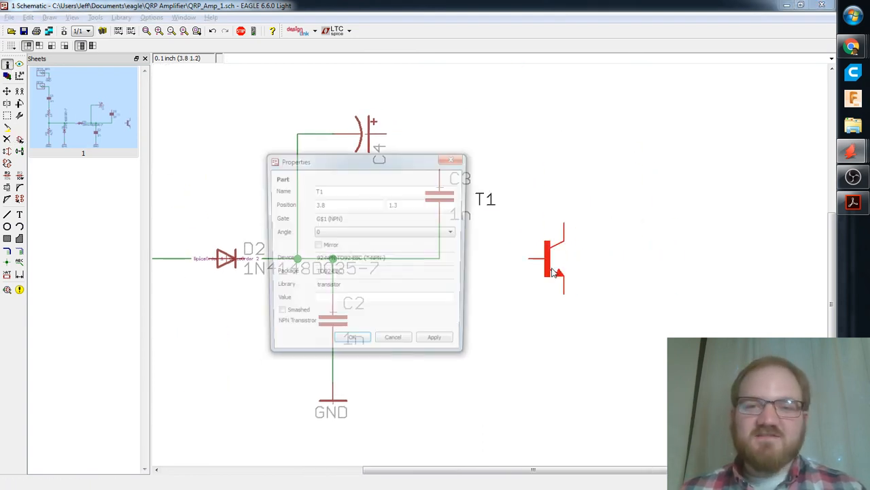
left_click(463, 157)
left_click(540, 250)
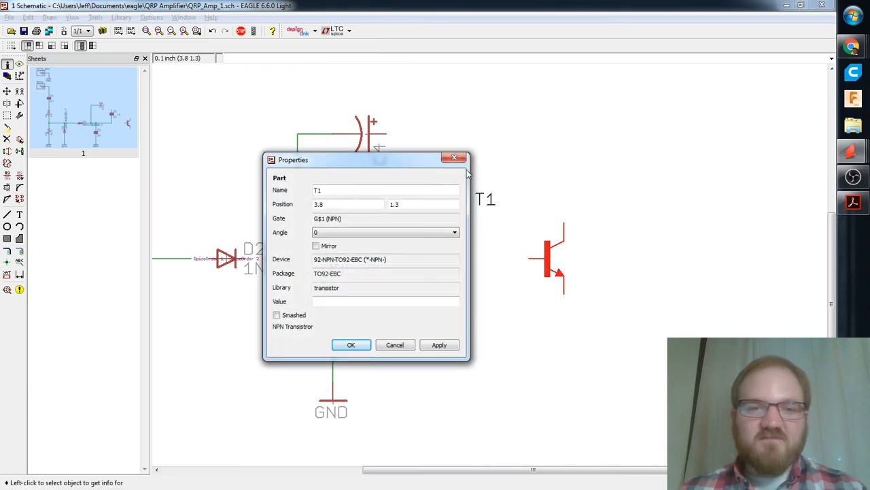
left_click(453, 159)
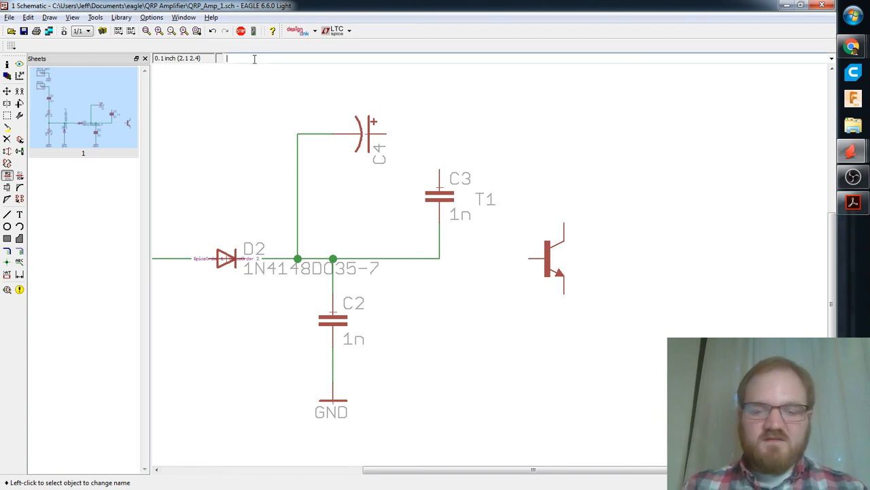
Assign values 2N3904 to T1, 10n to C3 and 2.2u to C4, then check the reference PDF.
left_click(542, 262)
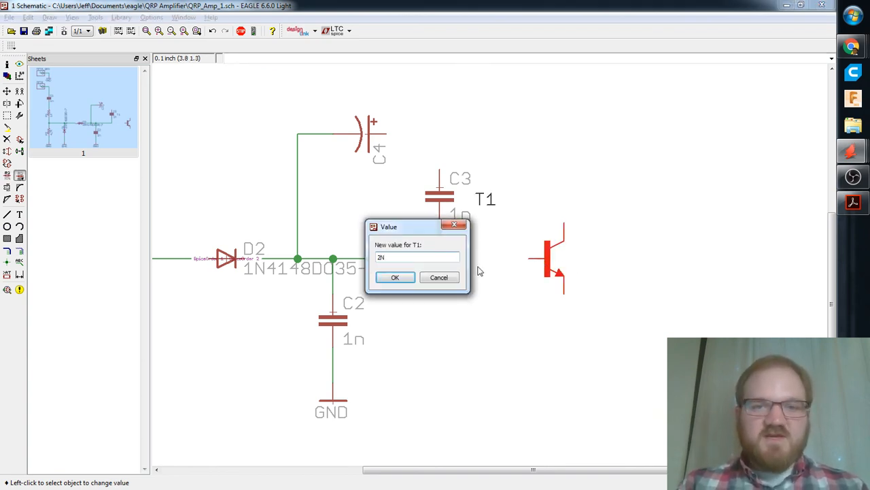
key("Return")
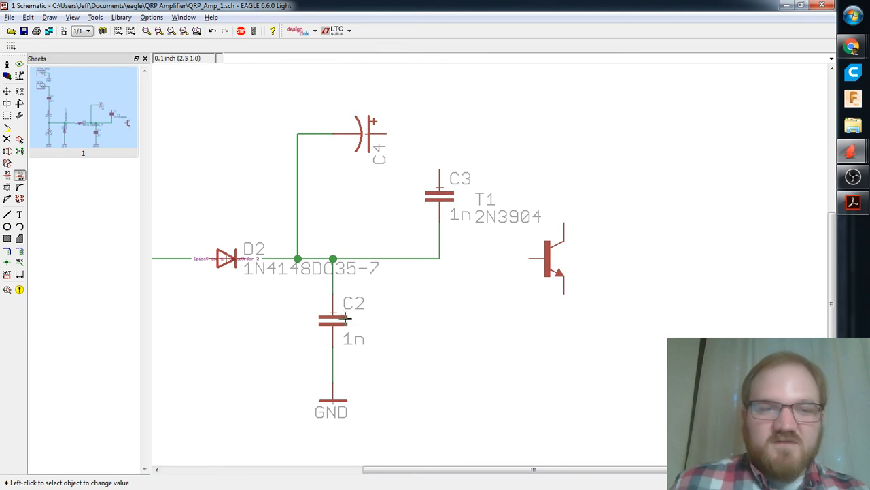
left_click(440, 184)
type("10n")
key("Return")
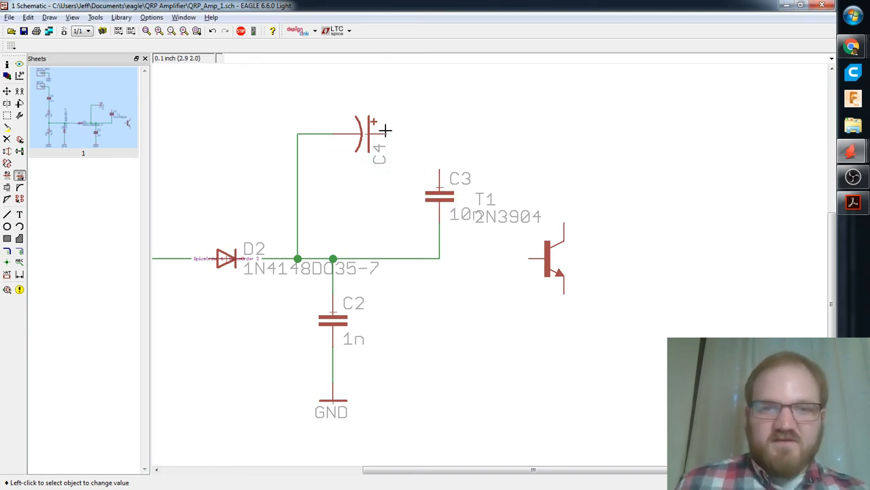
left_click(370, 131)
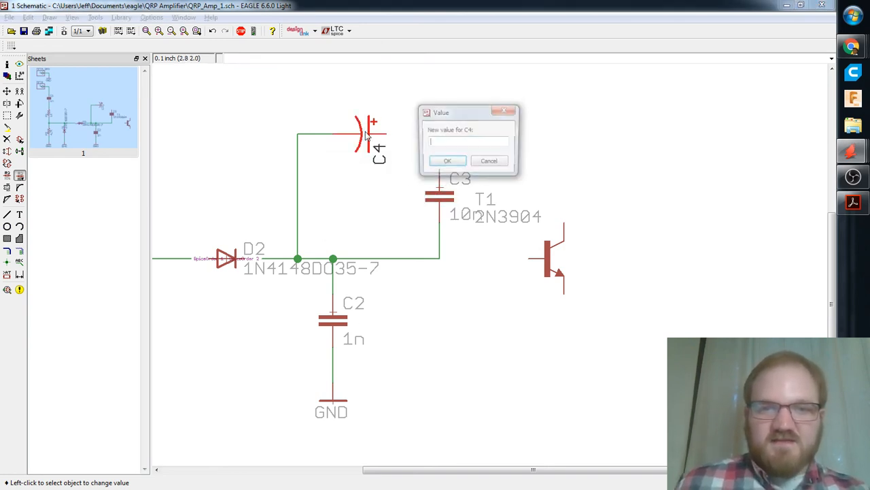
type("2.2u")
left_click(442, 164)
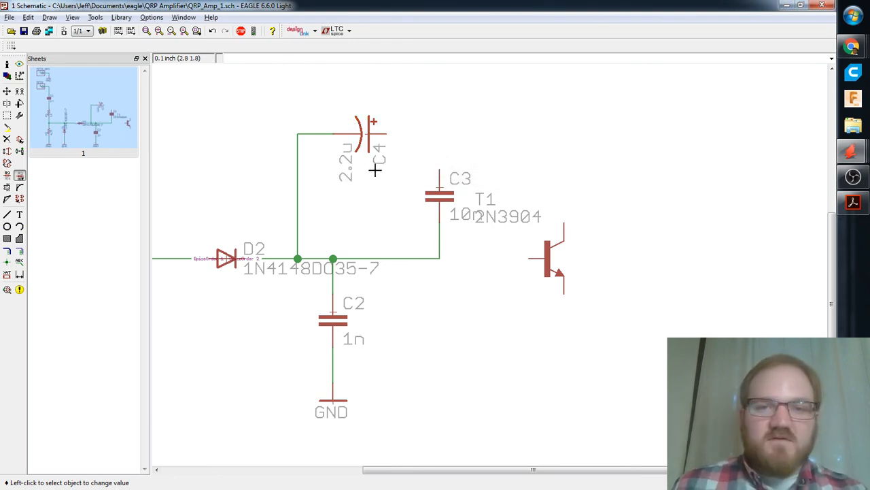
key("alt+Tab")
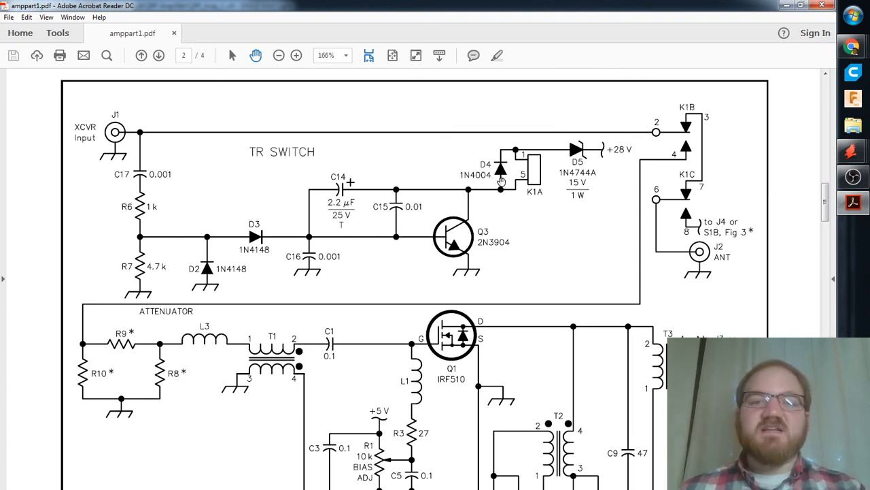
scroll(433, 227, "up", 3)
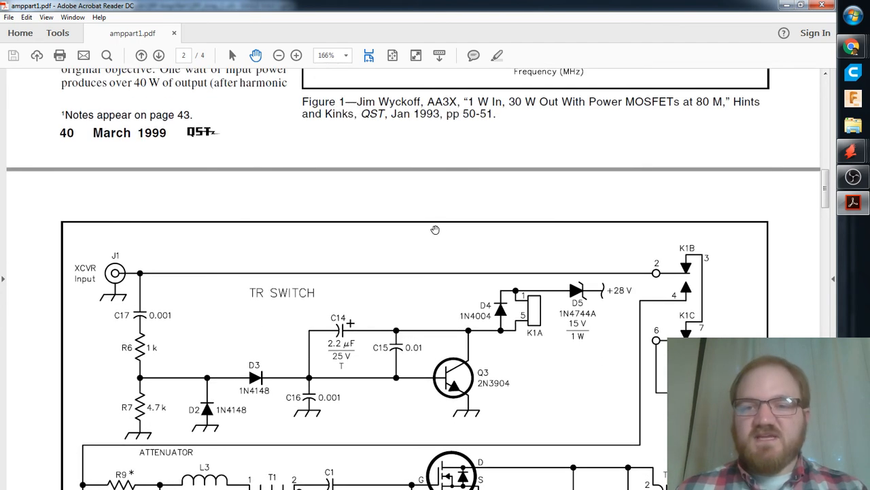
scroll(422, 227, "down", 6)
scroll(423, 226, "up", 3)
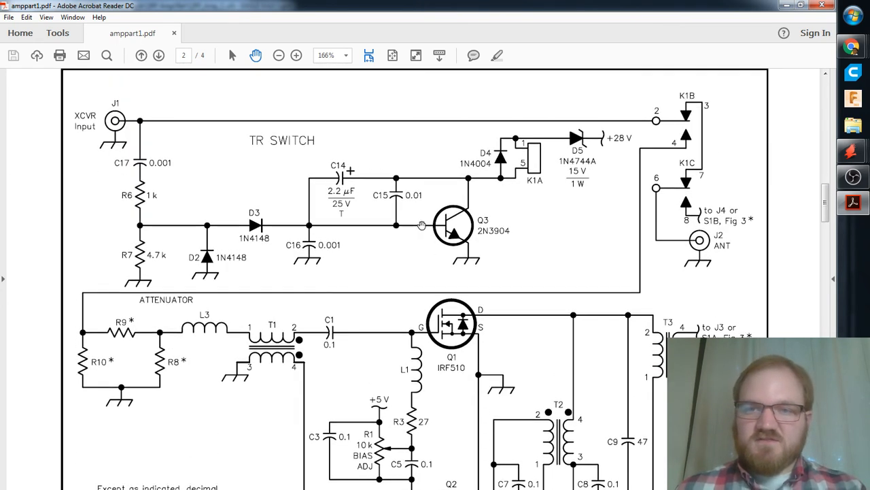
key("alt+Tab")
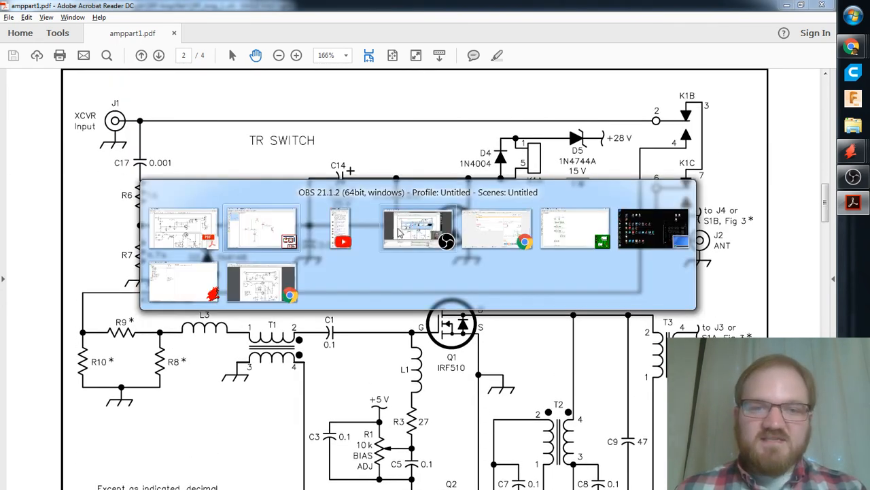
left_click(182, 213, "alt")
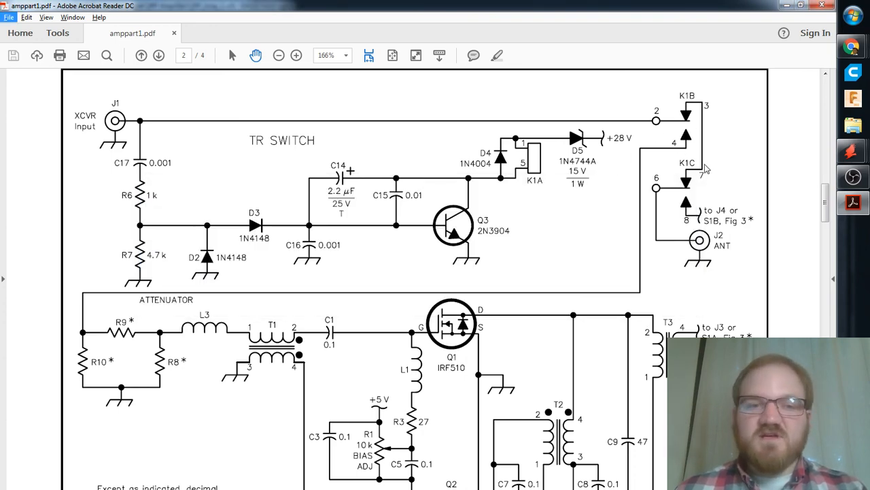
key("alt+Tab")
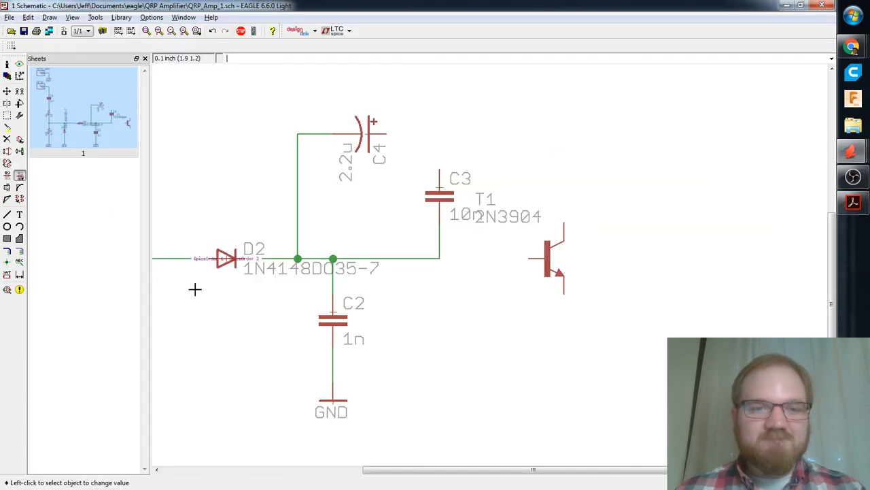
Wire the C3 node to T1's base, and C4 and C3's top to T1's collector.
key("Return")
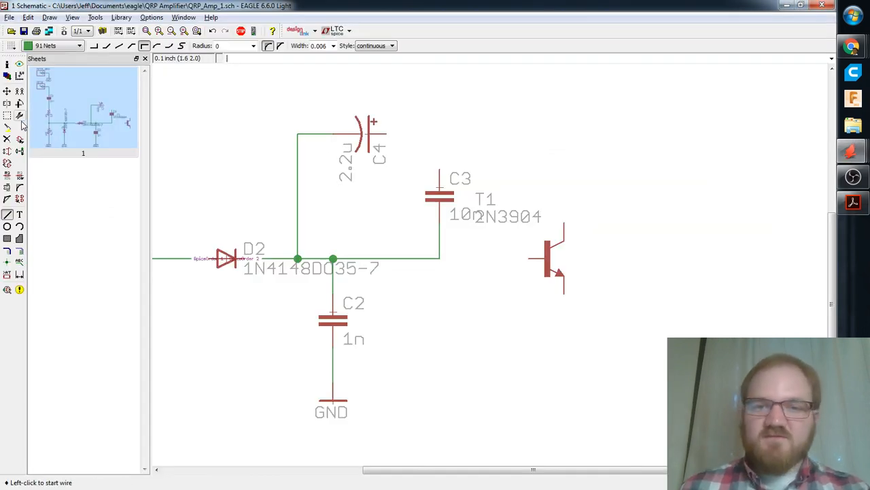
left_click(440, 259)
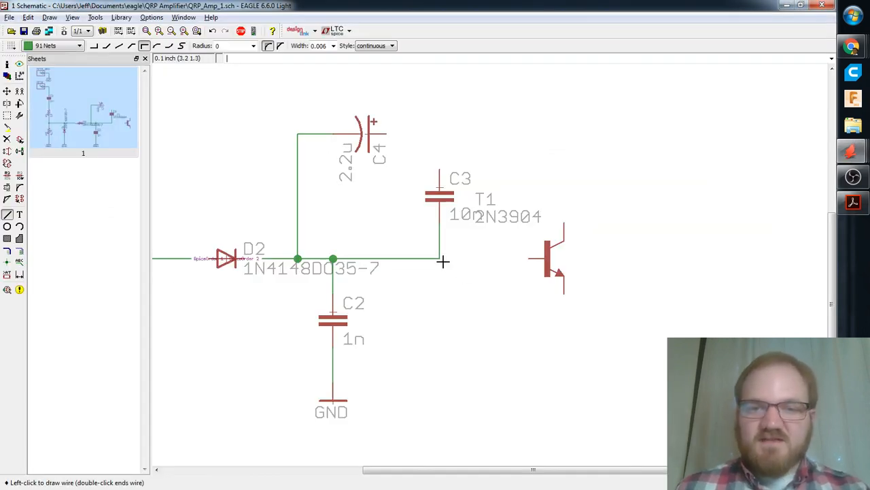
left_click(529, 258)
left_click(389, 136)
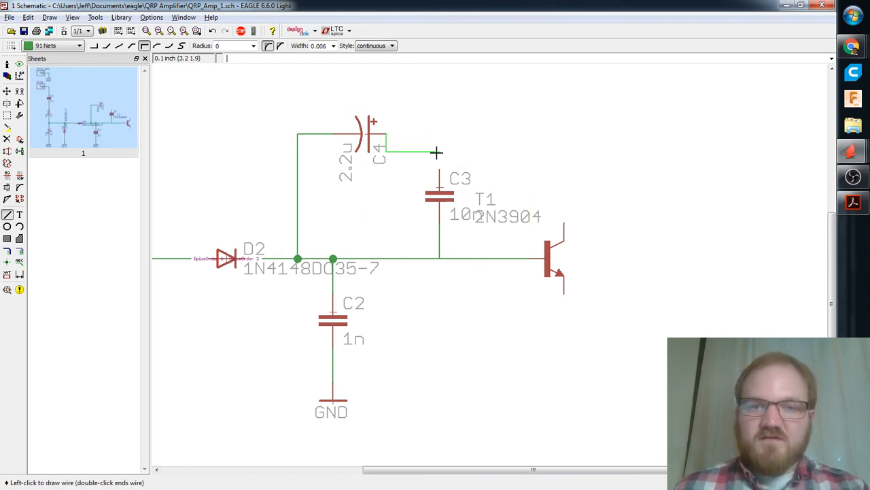
right_click(437, 164)
left_click(439, 168)
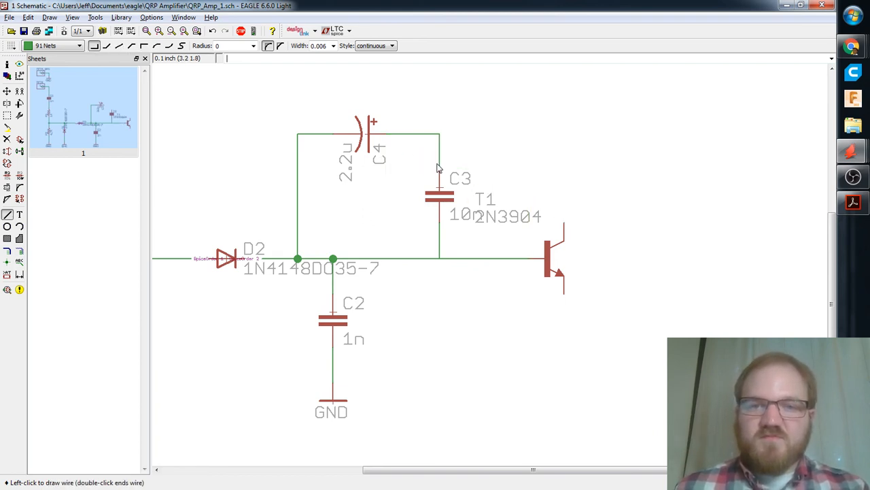
left_click(563, 222)
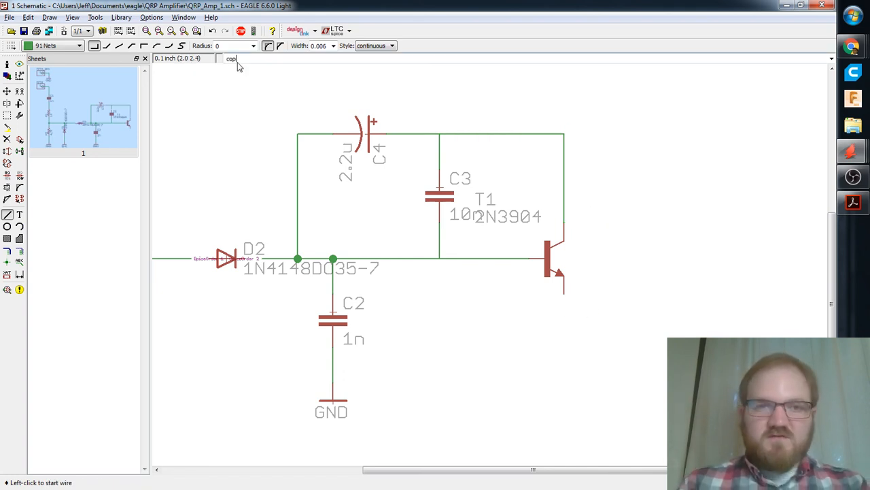
Copy a GND symbol below T1 and wire T1's emitter to it.
type("cop")
key("Return")
left_click(332, 401)
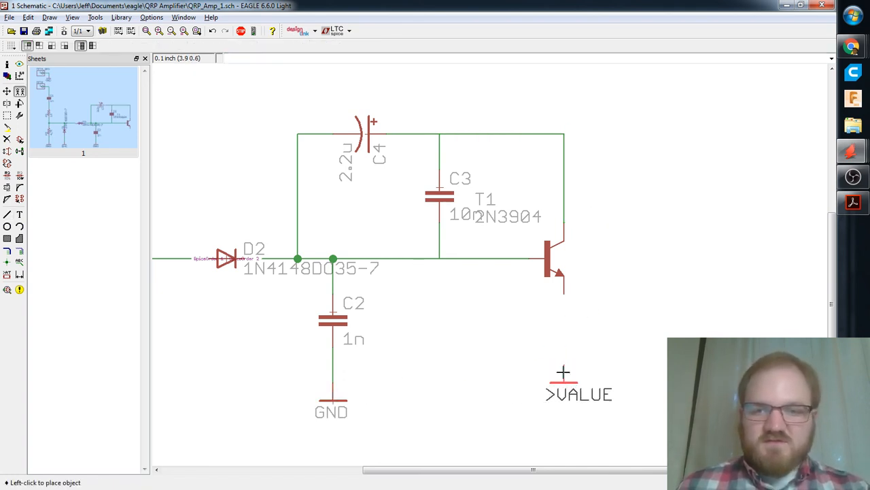
left_click(563, 383)
type("w")
key("Return")
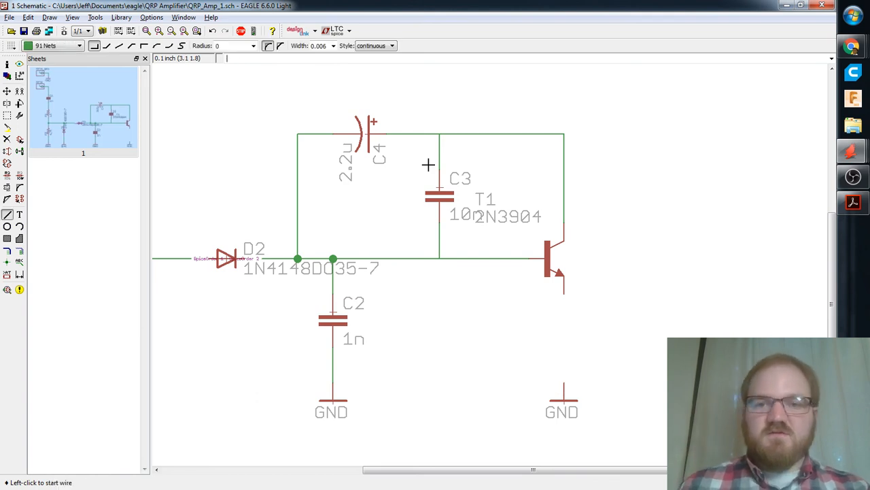
left_click(564, 294)
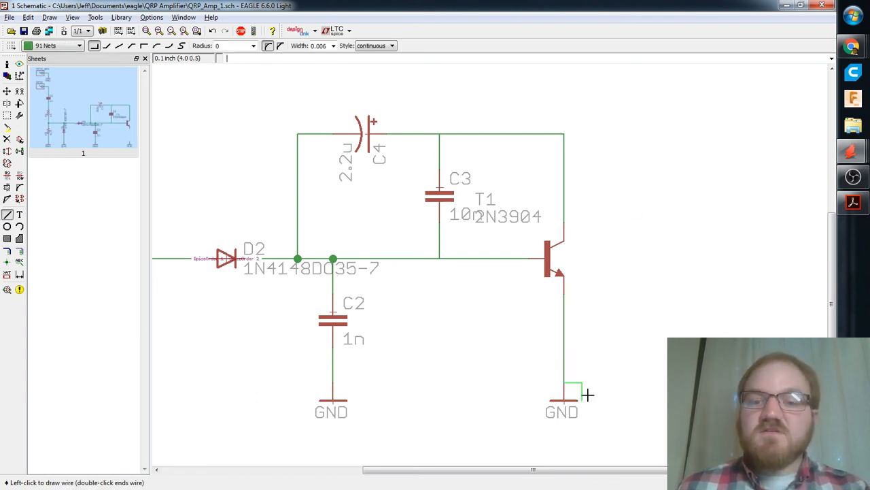
left_click(564, 400)
Add junction dots at C3's lower and top connection nodes.
type("junc")
key("Return")
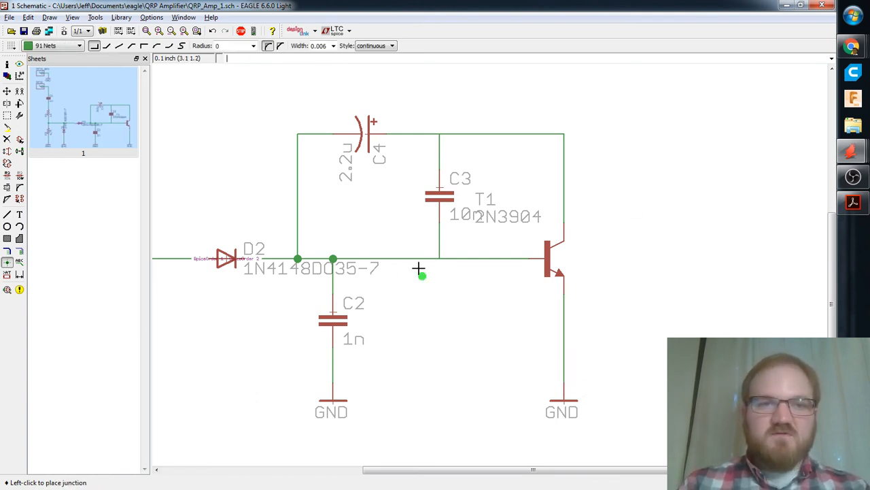
left_click(439, 259)
left_click(440, 134)
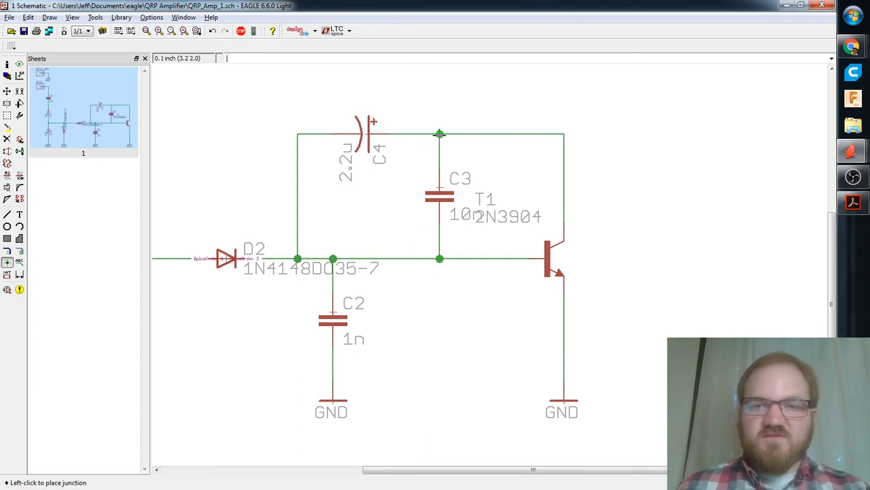
scroll(599, 220, "up", 2)
Try moving T1's overlapping labels, putting back an accidentally grabbed net.
scroll(597, 219, "down", 5)
middle_click_drag(510, 273, 540, 279)
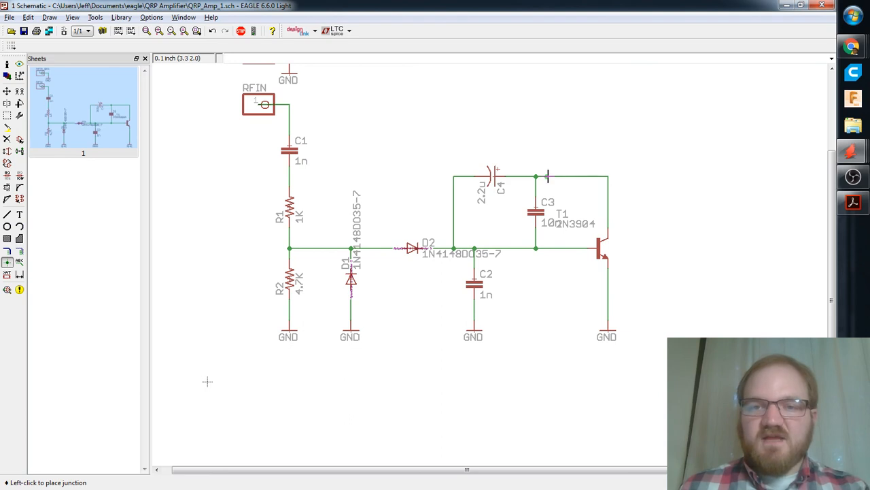
middle_click_drag(637, 193, 616, 214)
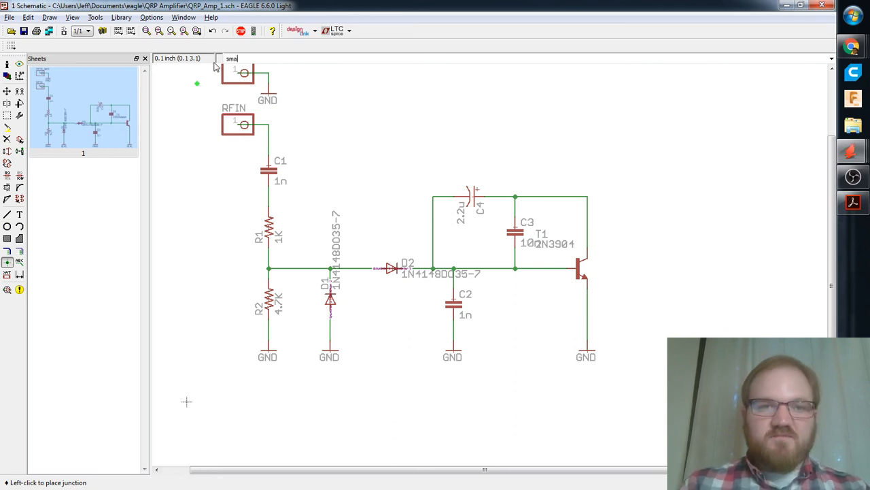
key("Return")
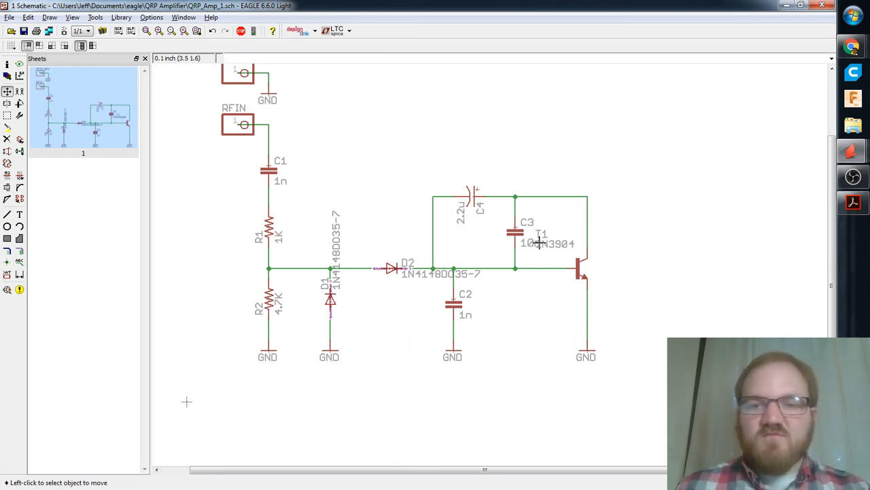
left_click(522, 250)
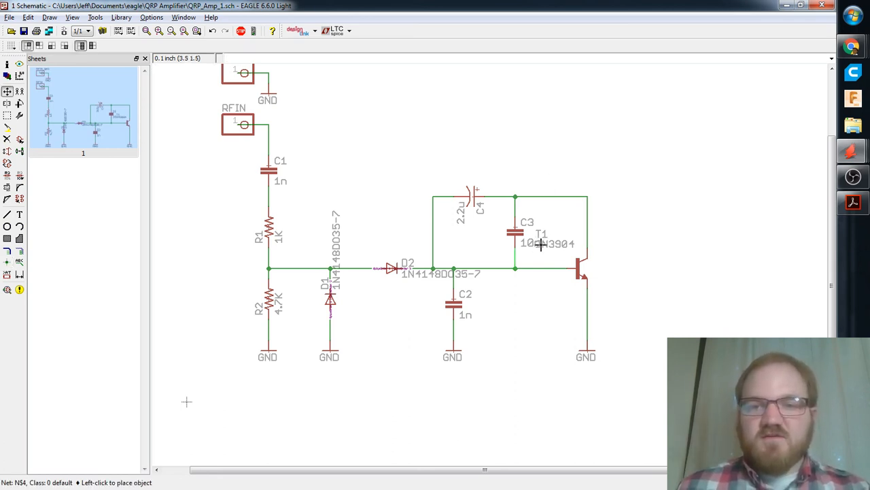
left_click(558, 253)
left_click(568, 243)
scroll(569, 245, "up", 3)
scroll(543, 244, "up", 1)
scroll(544, 243, "up", 3)
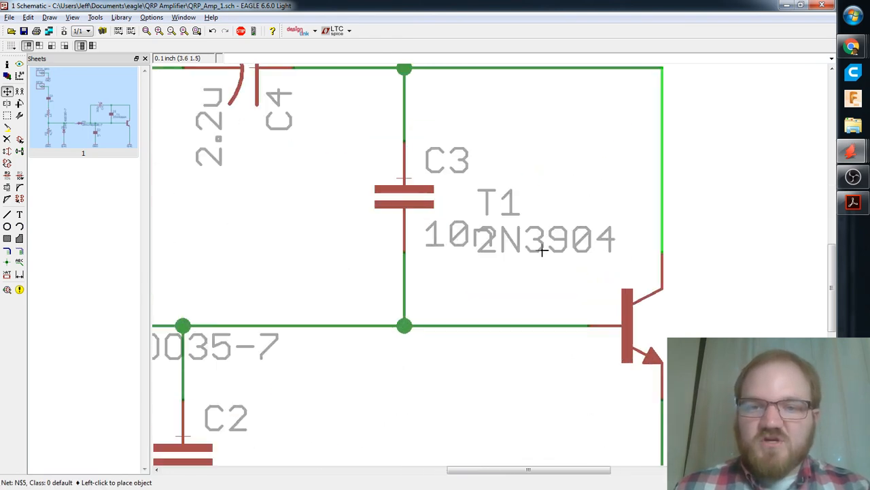
Smash T1 and move its T1 and 2N3904 labels beside the transistor.
type("smash")
key("Return")
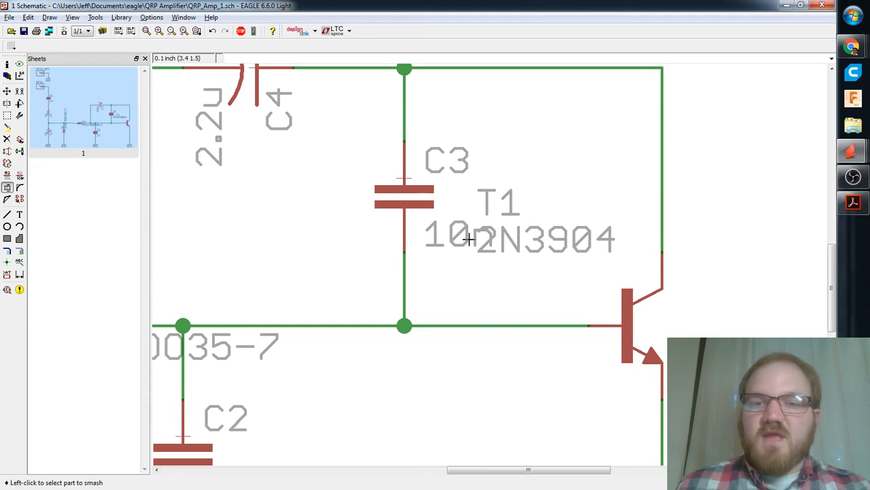
left_click(631, 326)
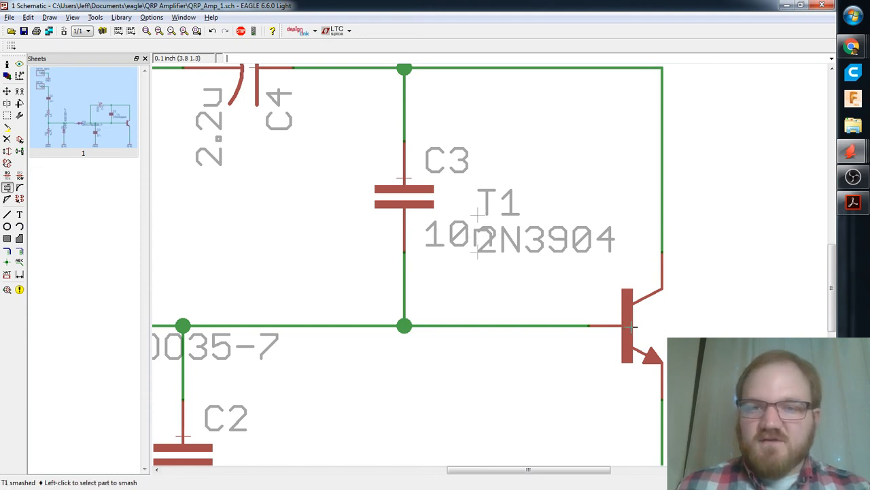
left_click(7, 90)
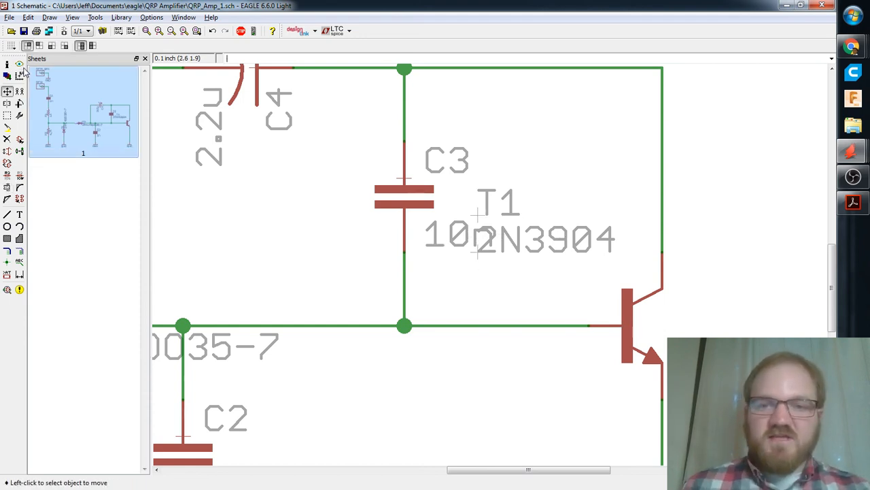
left_click(478, 215)
left_click(664, 327)
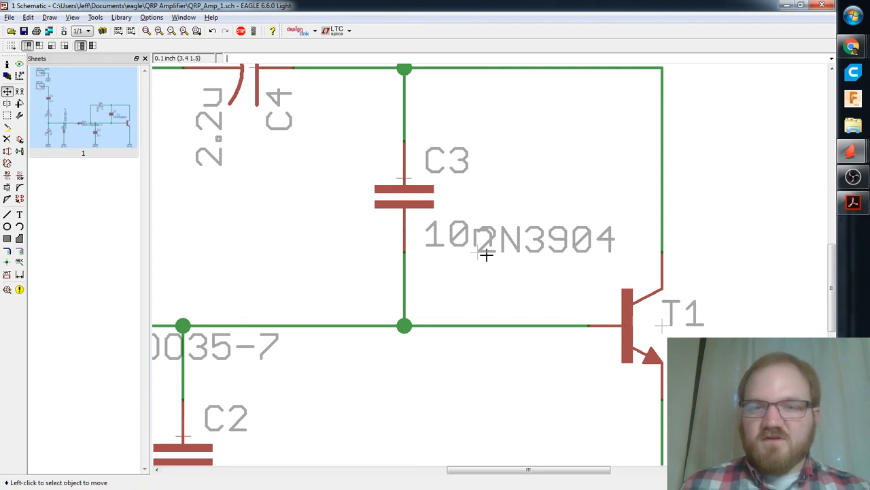
left_click(482, 250)
left_click(703, 381)
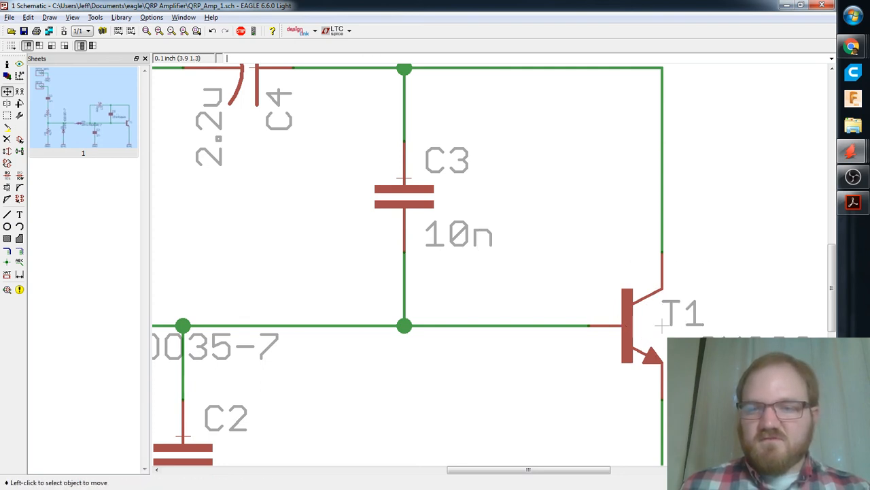
left_click(664, 326)
left_click(700, 320)
Centre the whole wired circuit in view, then return to the reference PDF.
scroll(680, 306, "down", 5)
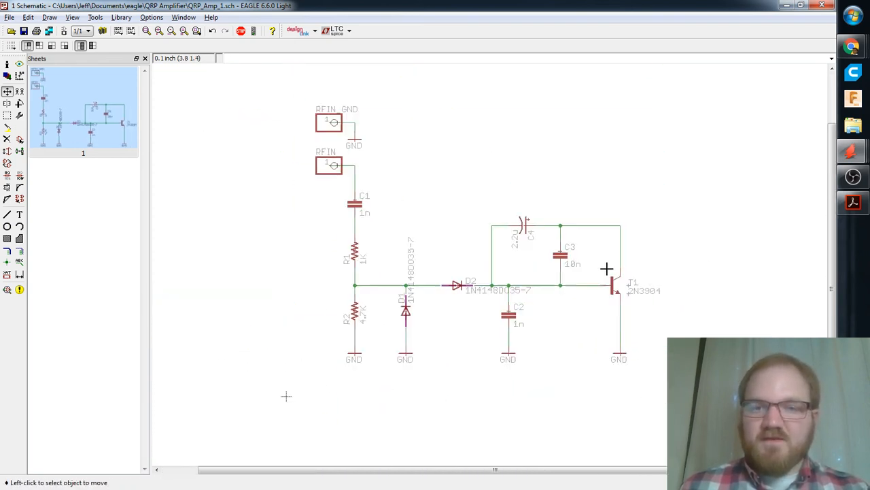
middle_click_drag(576, 225, 568, 223)
middle_click_drag(433, 155, 353, 197)
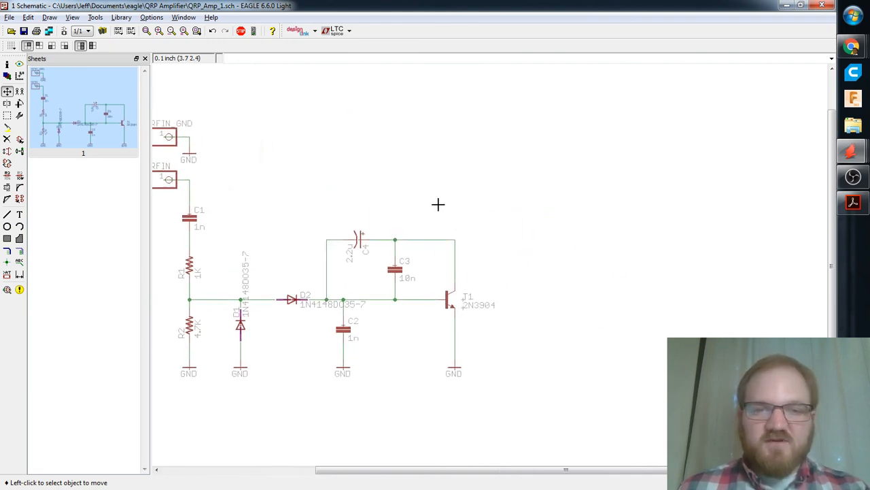
middle_click_drag(442, 206, 466, 162)
scroll(402, 196, "up", 2)
scroll(402, 195, "down", 3)
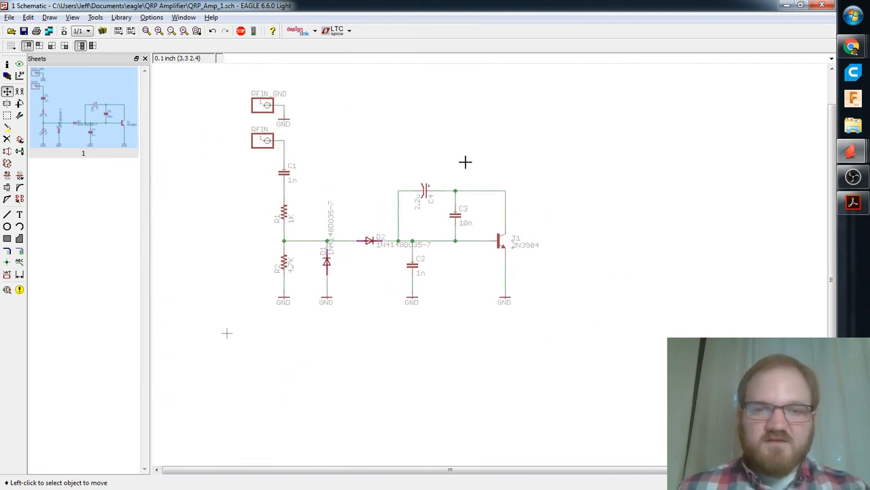
key("alt+Tab")
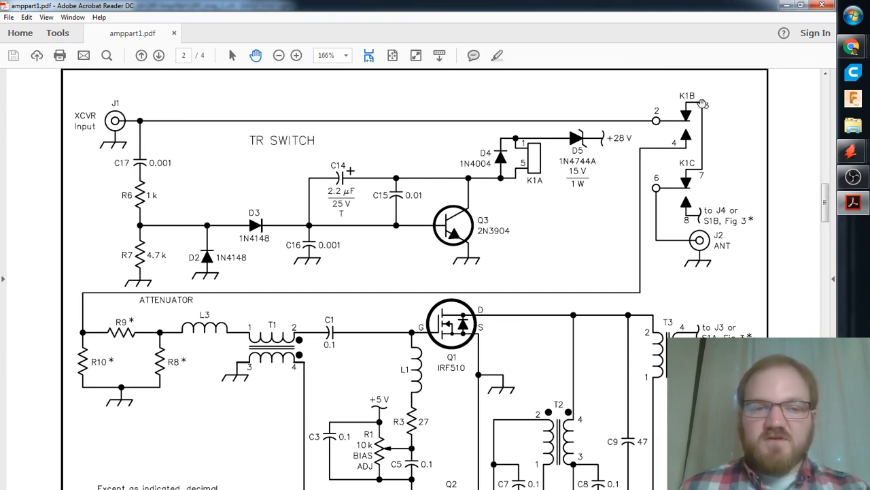
Scroll amppart1.pdf page 2 to the TR SWITCH section, then go back to the QRP_Amp_1 schematic.
scroll(136, 285, "up", 10)
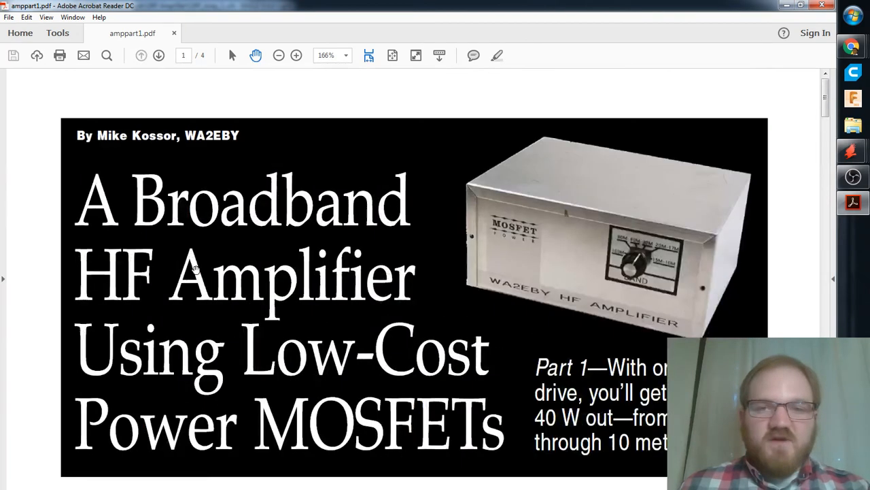
scroll(195, 269, "down", 10)
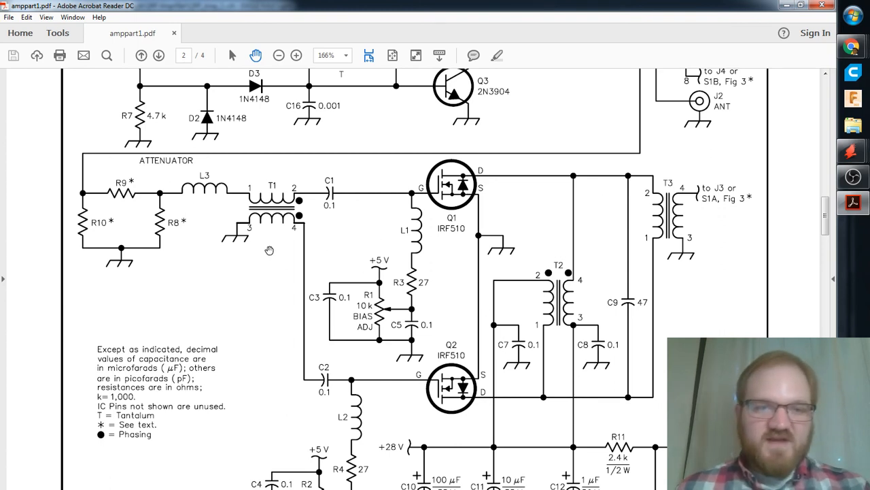
scroll(269, 250, "up", 5)
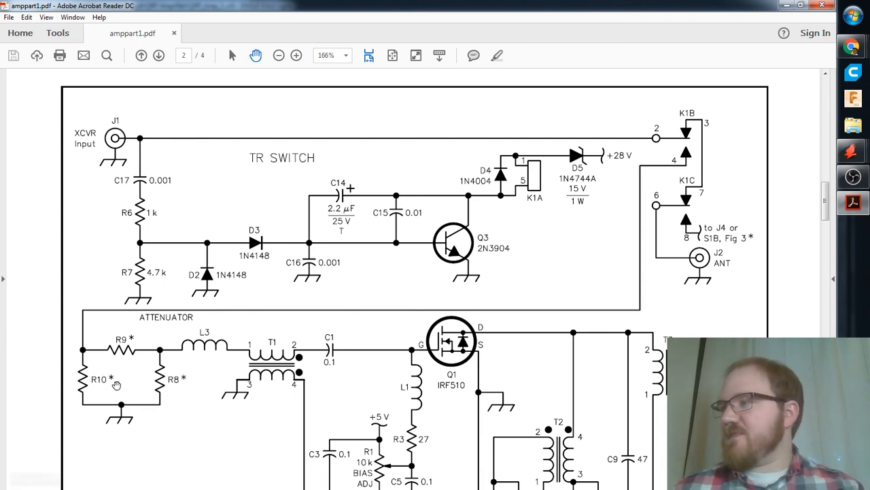
key("alt+Tab")
key("alt+Tab")
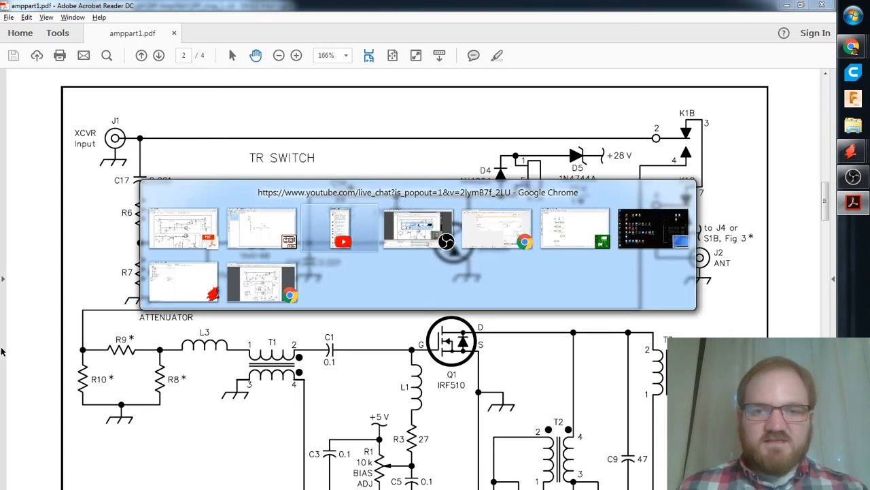
key("Escape")
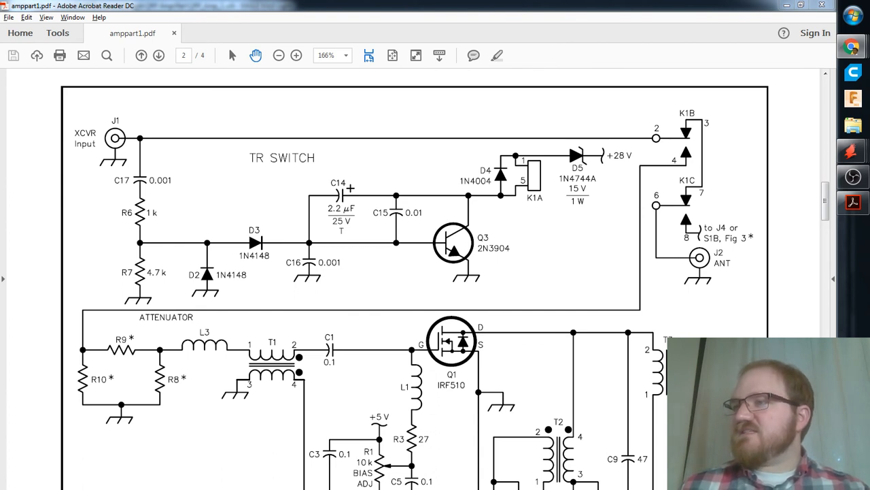
key("alt+Tab")
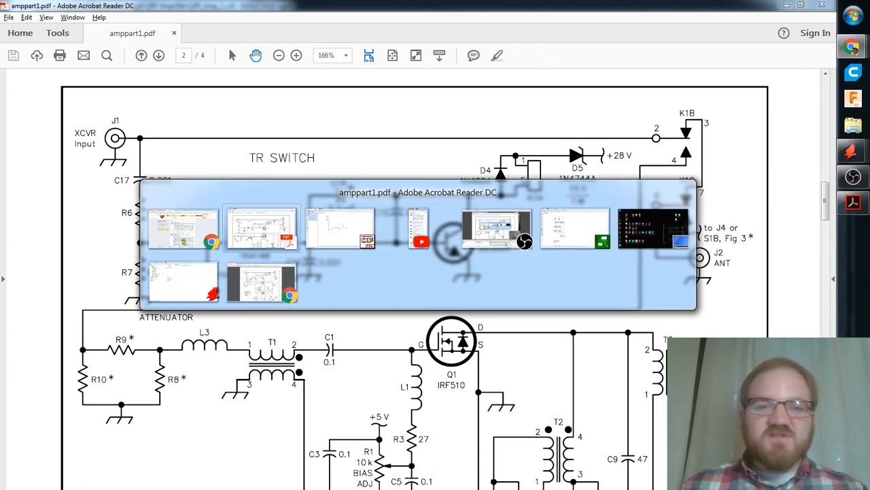
key("alt+Tab")
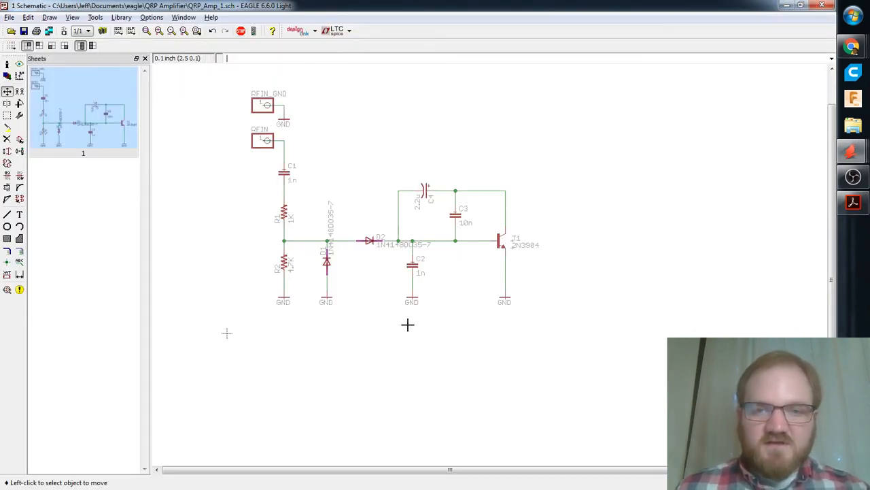
Pan around the TR-switch circuit (C1–C4, R1, R2, D1, D2, T1), then return to the PDF.
middle_click_drag(593, 196, 519, 223)
middle_click_drag(463, 252, 480, 237)
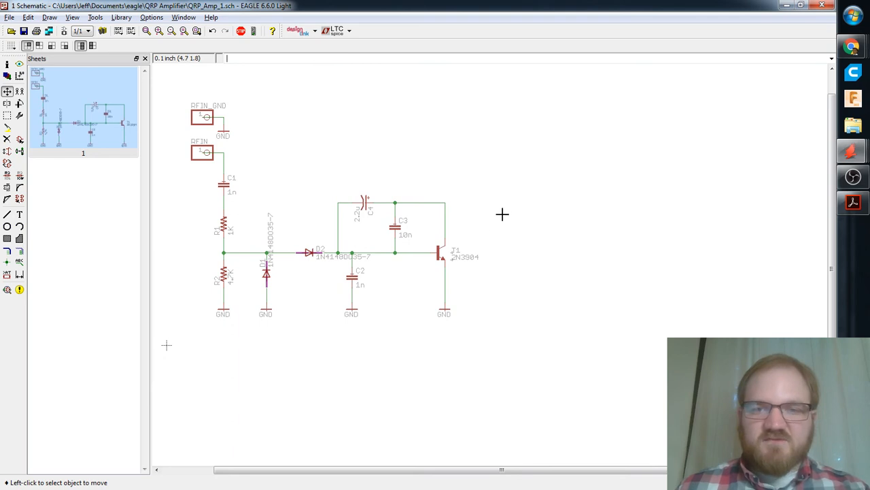
middle_click_drag(469, 171, 469, 192)
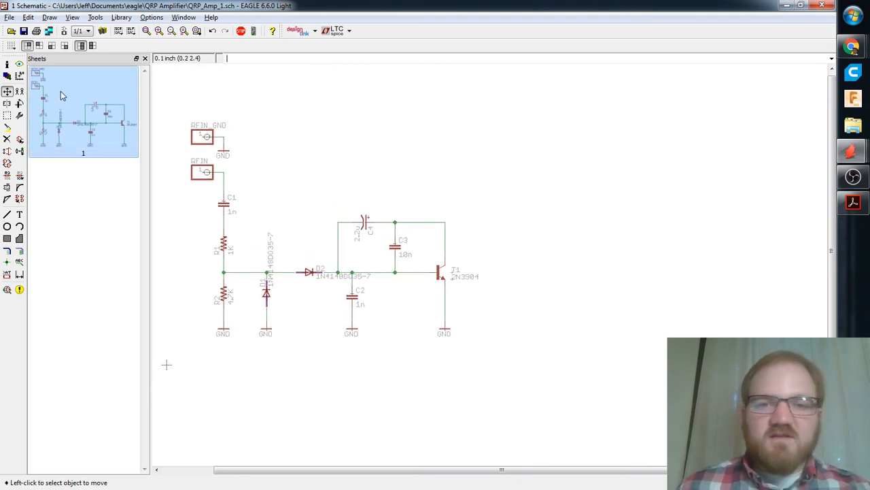
middle_click_drag(399, 194, 421, 219)
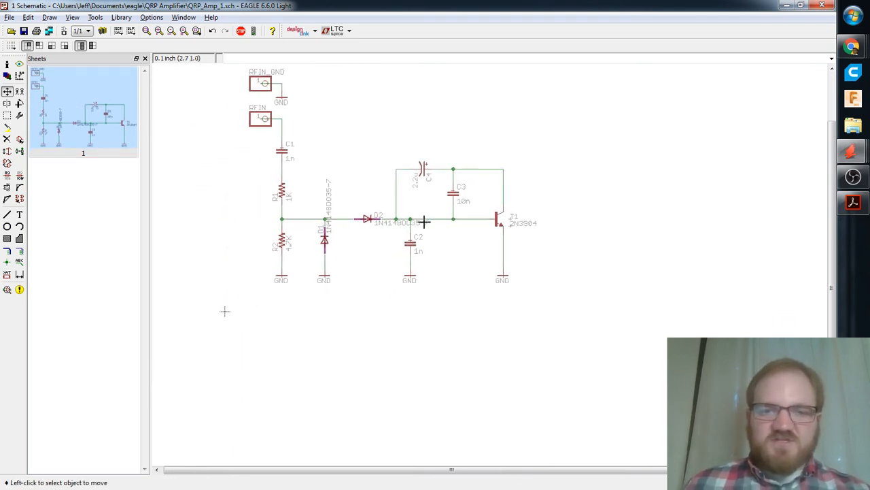
middle_click_drag(414, 262, 424, 242)
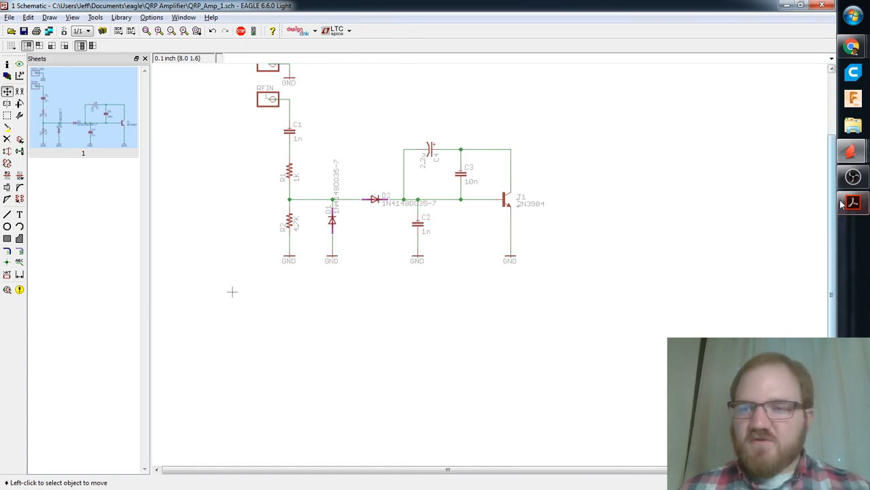
key("alt+Tab")
Scroll amppart1.pdf through the attenuator and IRF510 MOSFET stage.
scroll(228, 320, "down", 5)
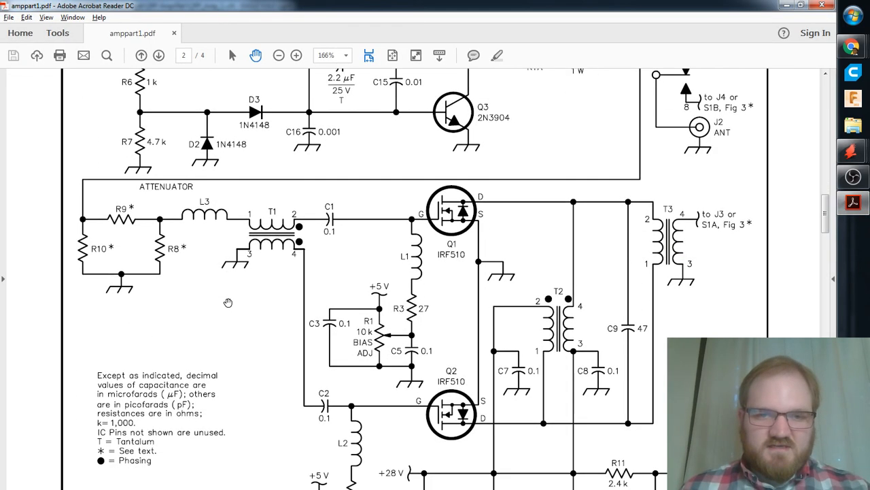
scroll(229, 302, "up", 1)
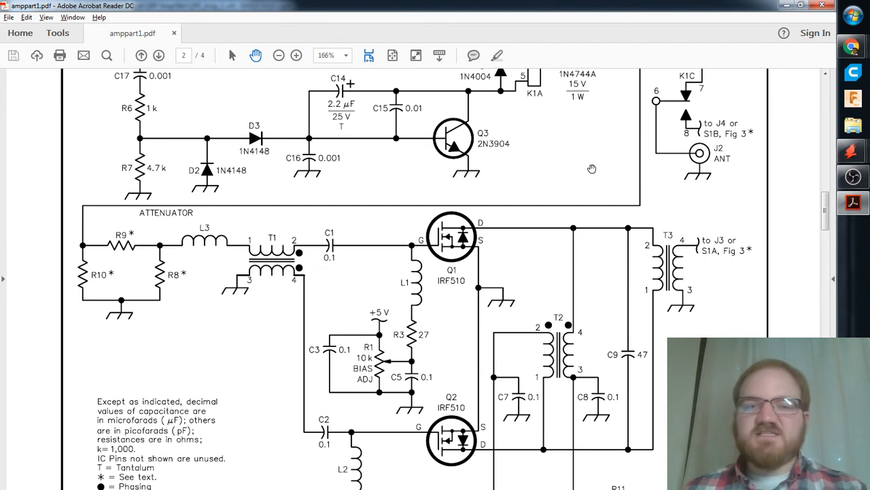
scroll(269, 163, "down", 1)
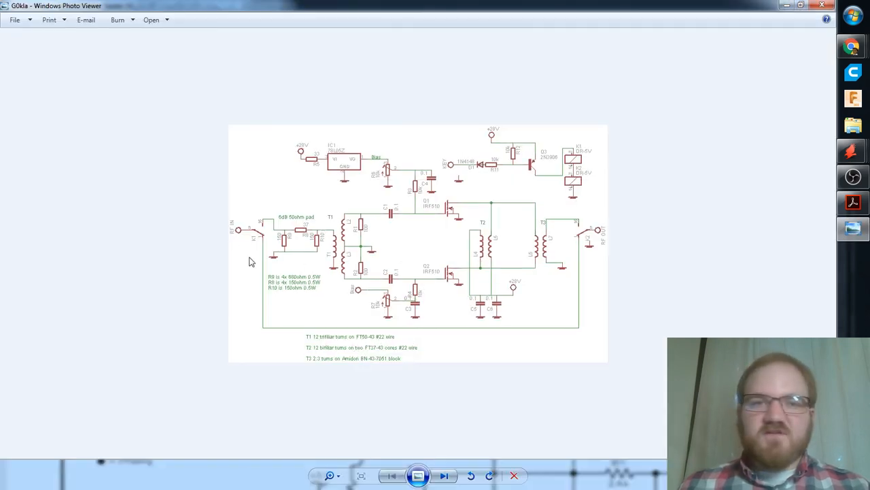
Zoom in on the G0kla image's Q1/Q2 stage, then return to Acrobat Reader.
left_click(329, 476)
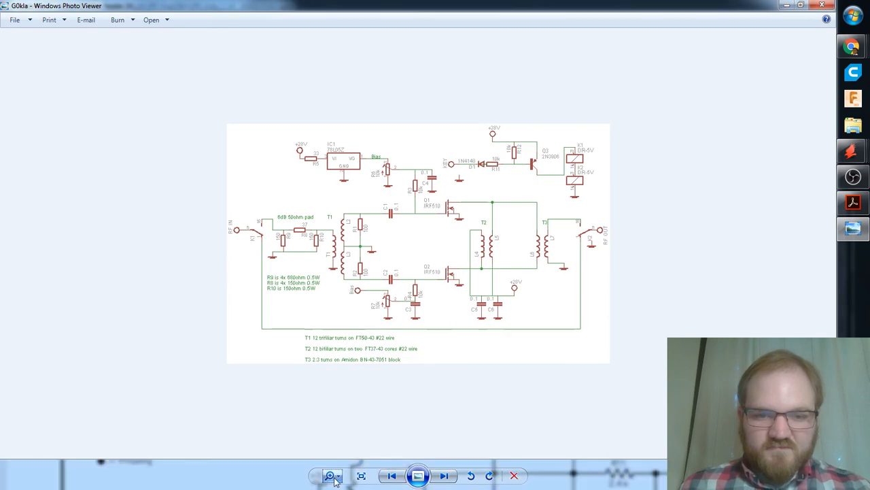
left_click_drag(331, 477, 344, 461)
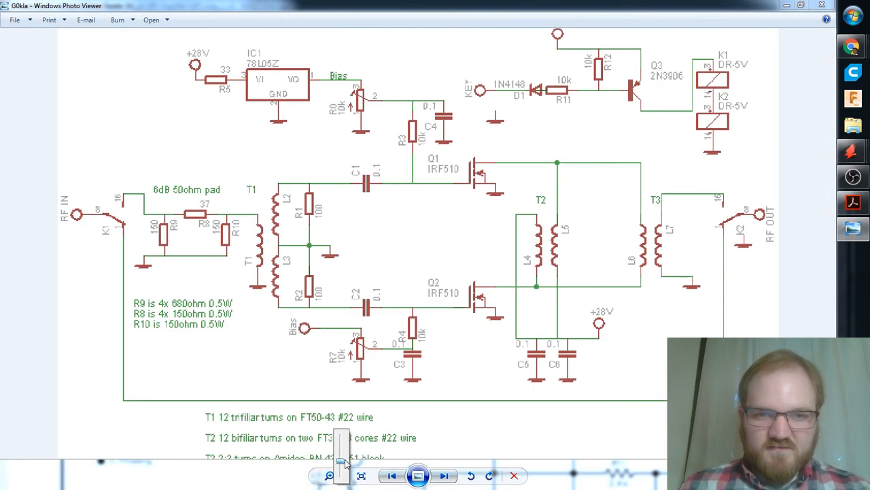
scroll(469, 328, "down", 1)
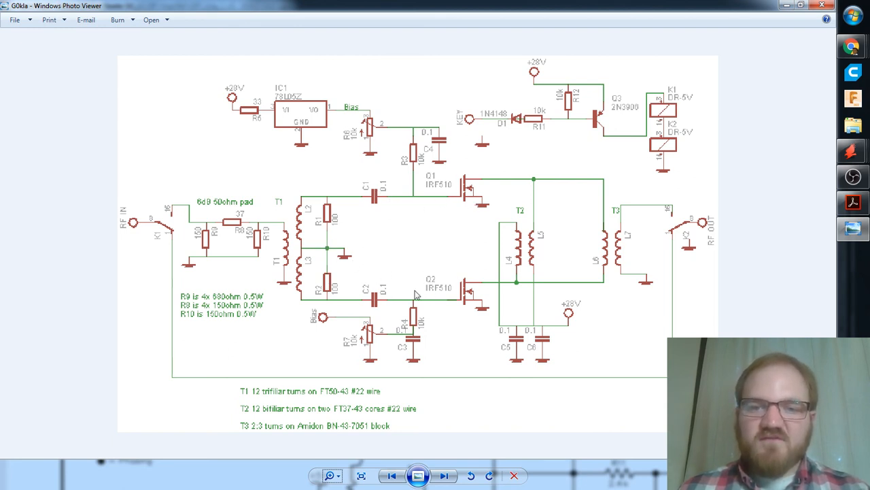
left_click(853, 202)
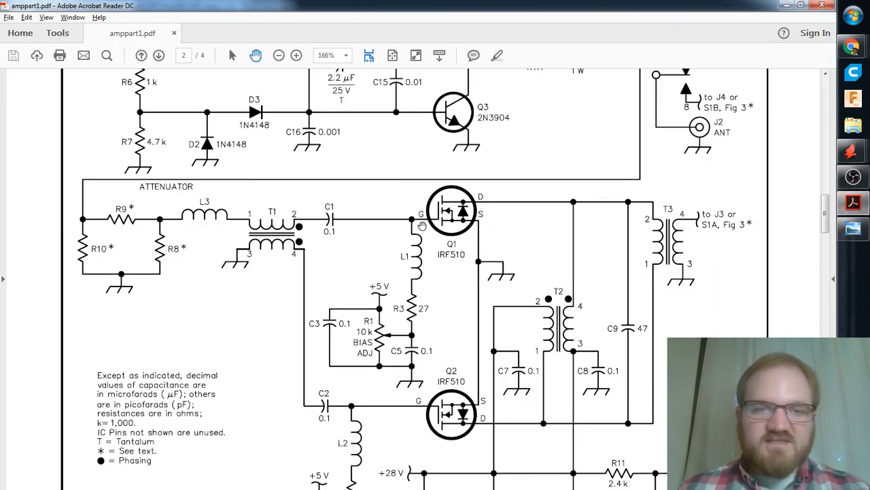
scroll(421, 250, "down", 2)
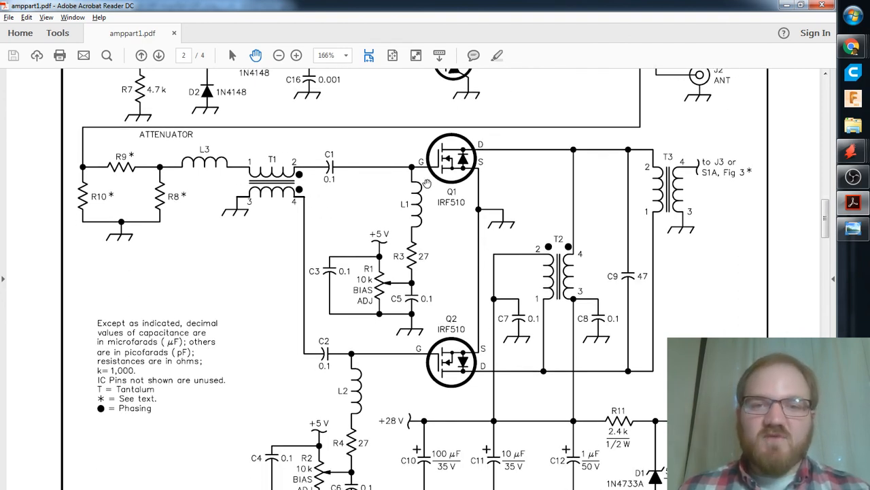
scroll(436, 287, "down", 1)
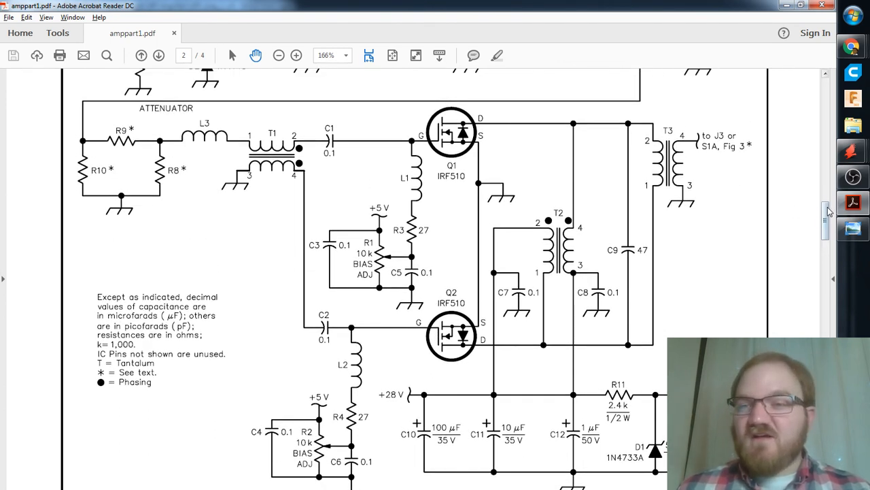
scroll(429, 210, "up", 1)
left_click(852, 229)
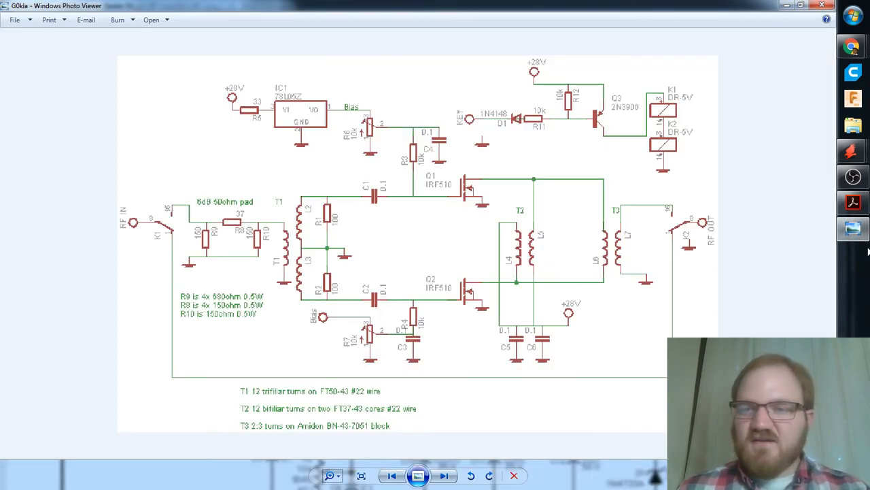
left_click(853, 202)
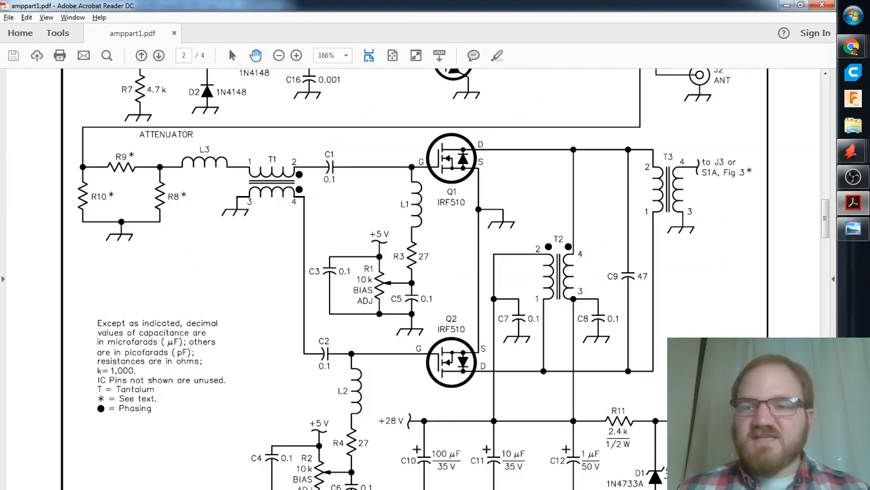
left_click(853, 229)
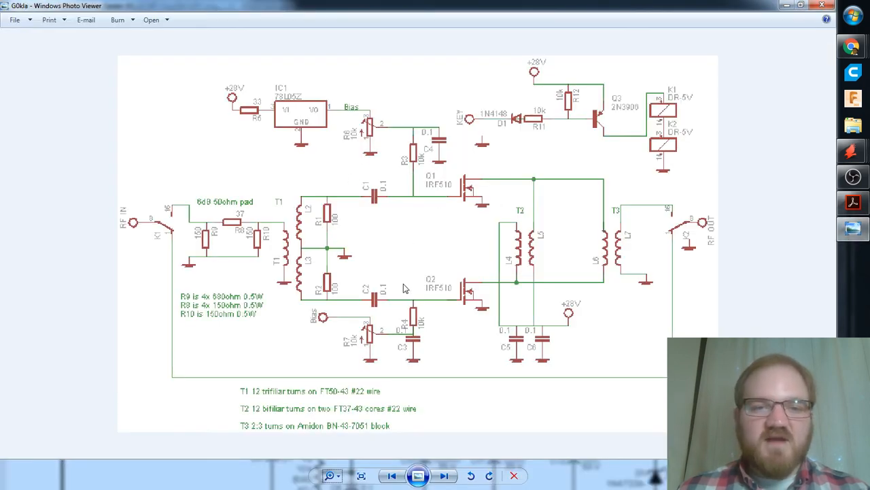
left_click(853, 202)
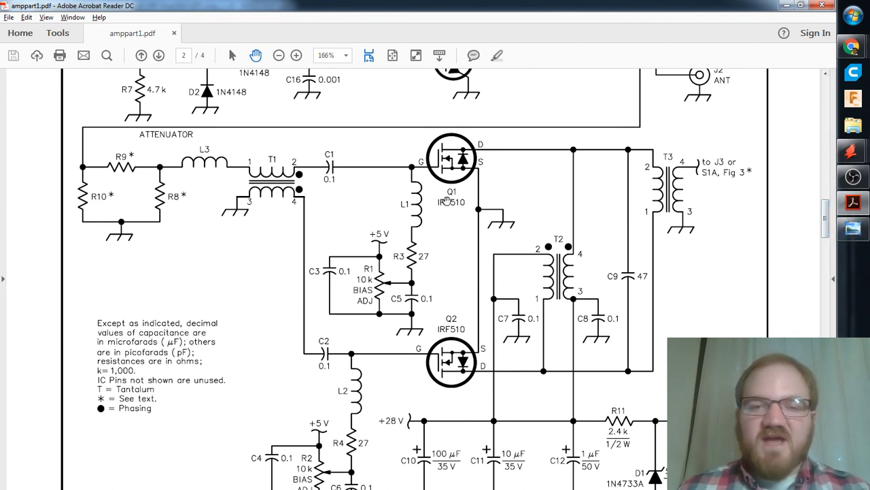
left_click(851, 230)
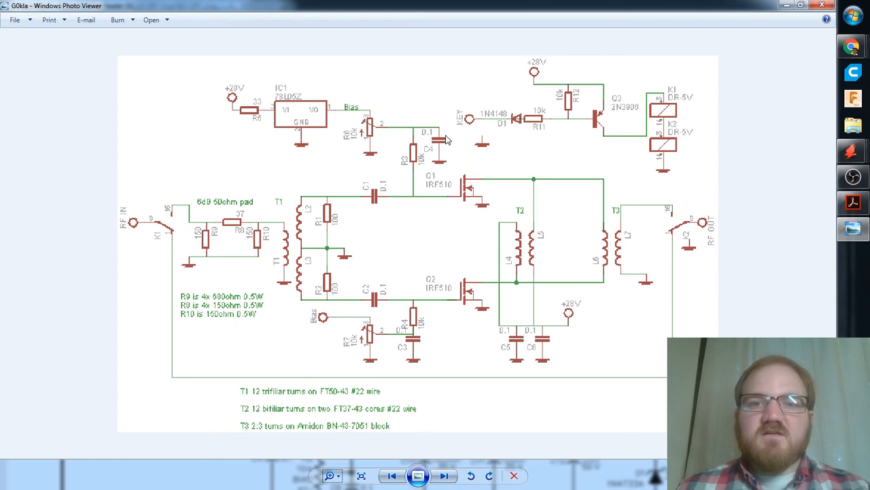
key("alt+Tab")
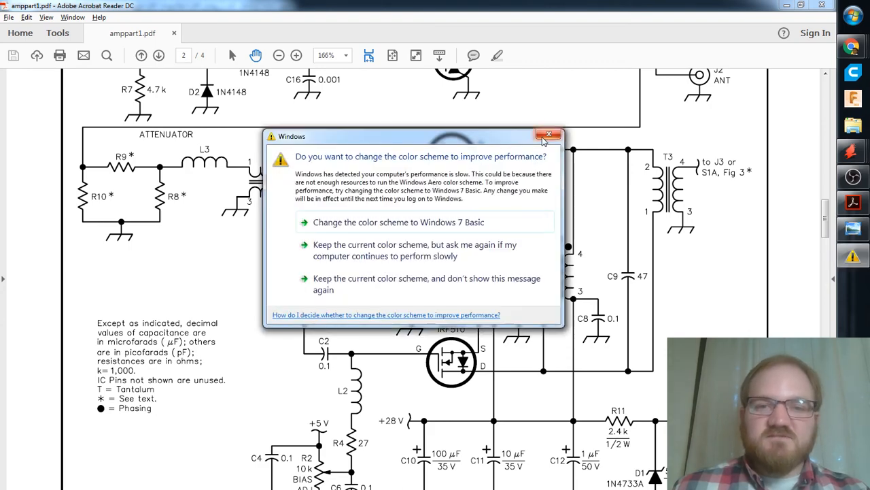
Close the Windows colour-scheme prompt and bring the EAGLE QRP_Amp_1 schematic back to the front.
left_click(548, 135)
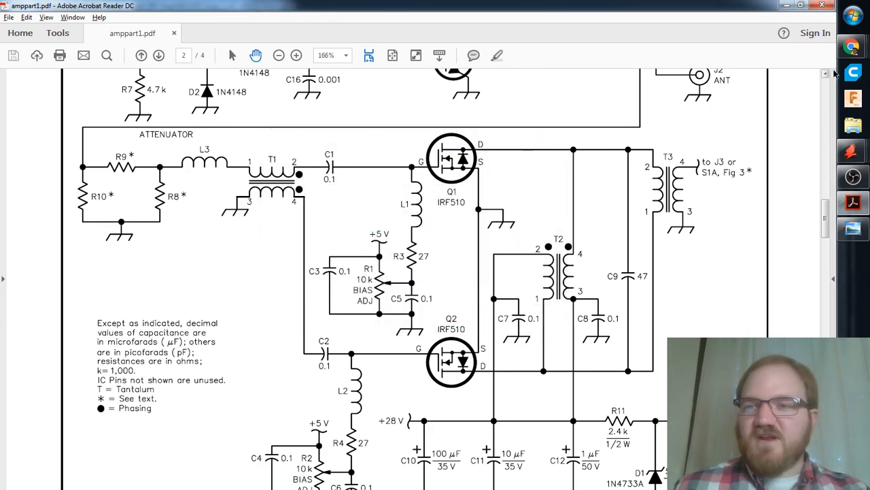
mouse_move(848, 54)
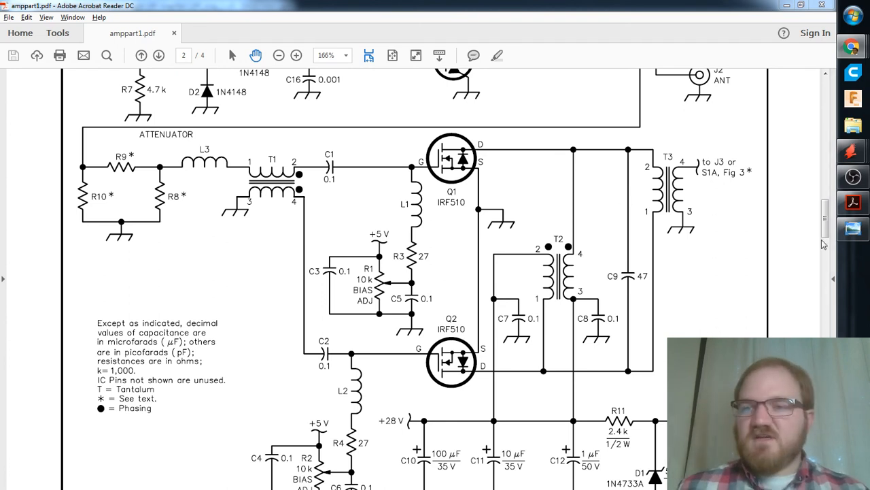
mouse_move(853, 151)
left_click(767, 148)
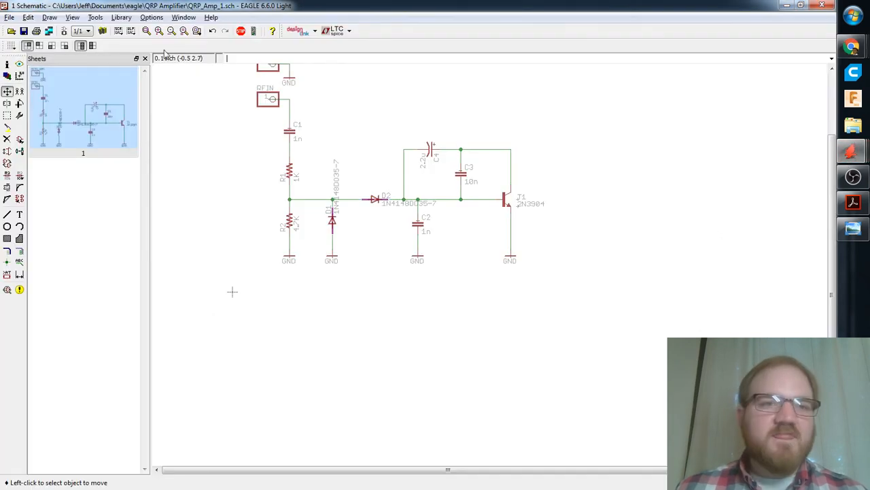
Open the EAGLE settings dialog to the general editing preferences and accept it with OK.
left_click(151, 17)
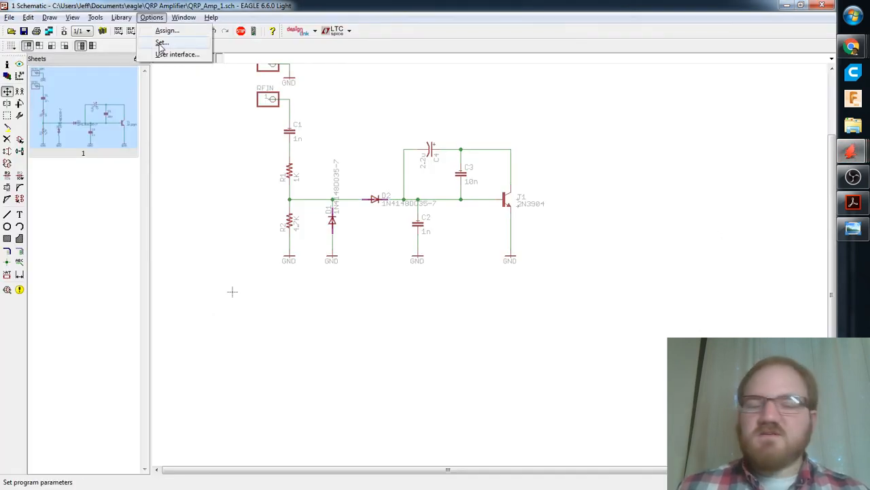
left_click(161, 43)
left_click(98, 30)
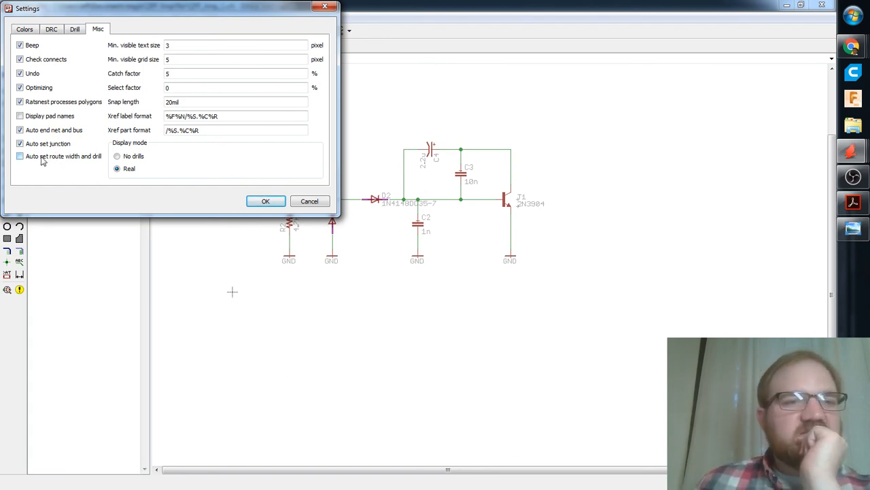
left_click(272, 204)
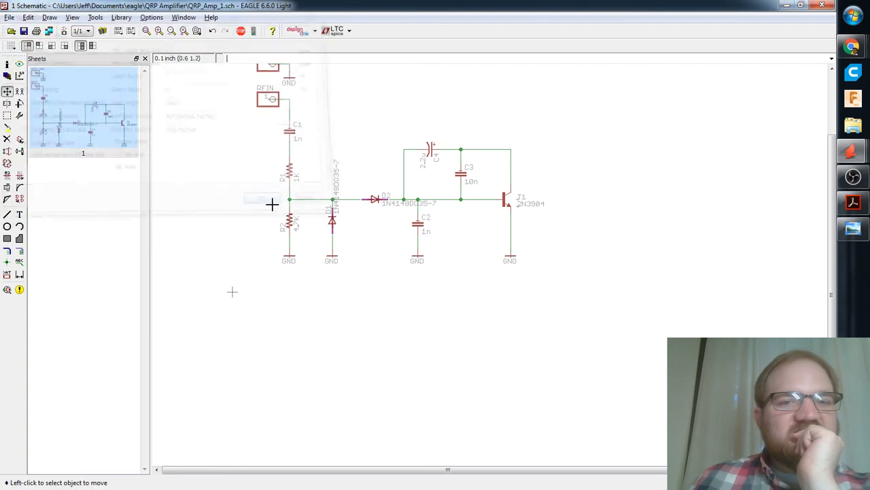
Pan and zoom to frame the whole input circuit, then bring up amppart1.pdf in Acrobat.
scroll(643, 134, "up", 2)
scroll(623, 136, "down", 3)
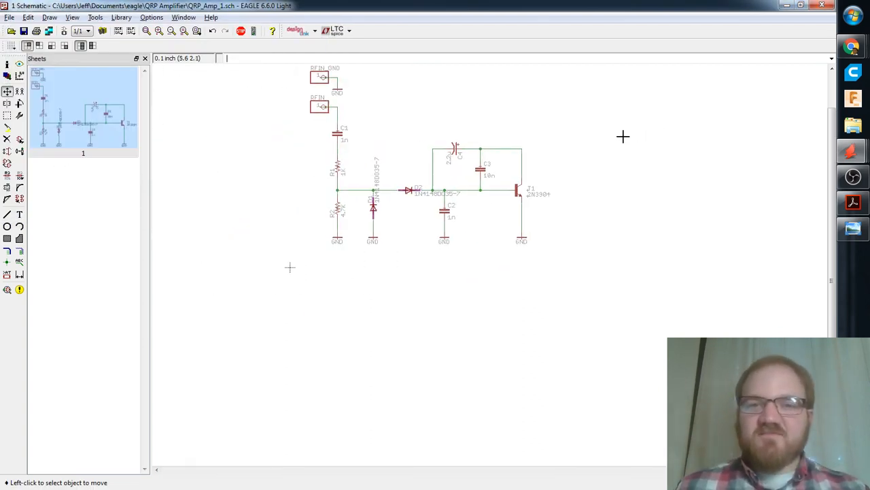
middle_click_drag(624, 136, 626, 193)
middle_click_drag(619, 224, 572, 217)
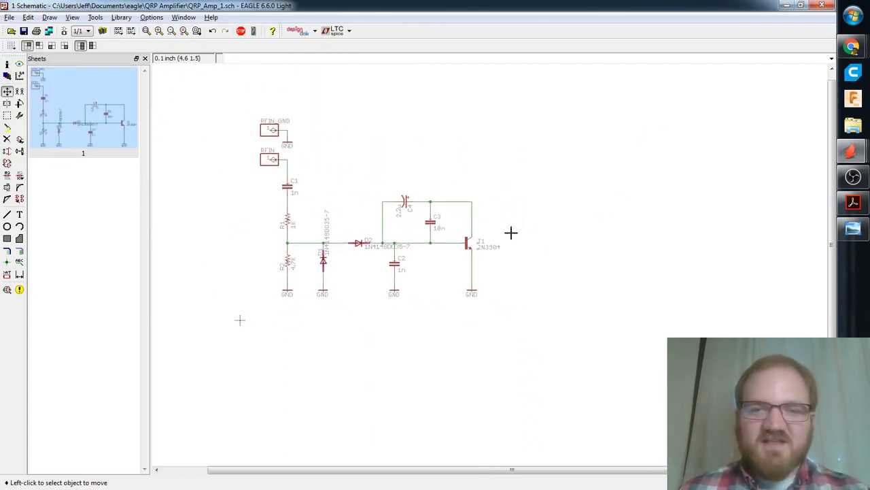
scroll(511, 233, "up", 2)
middle_click_drag(515, 240, 532, 250)
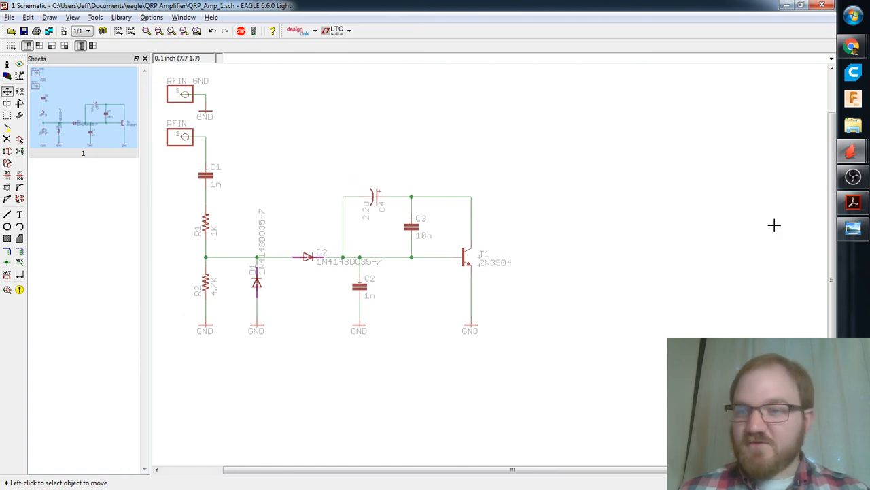
mouse_move(863, 210)
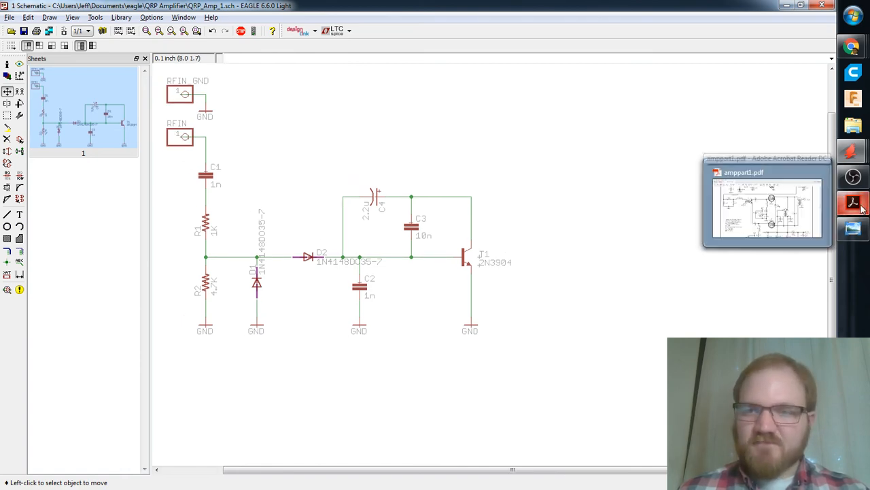
left_click(773, 199)
Scroll amppart1.pdf page 2 from the TR SWITCH and attenuator down to the Figure 2 parts list.
scroll(370, 255, "up", 2)
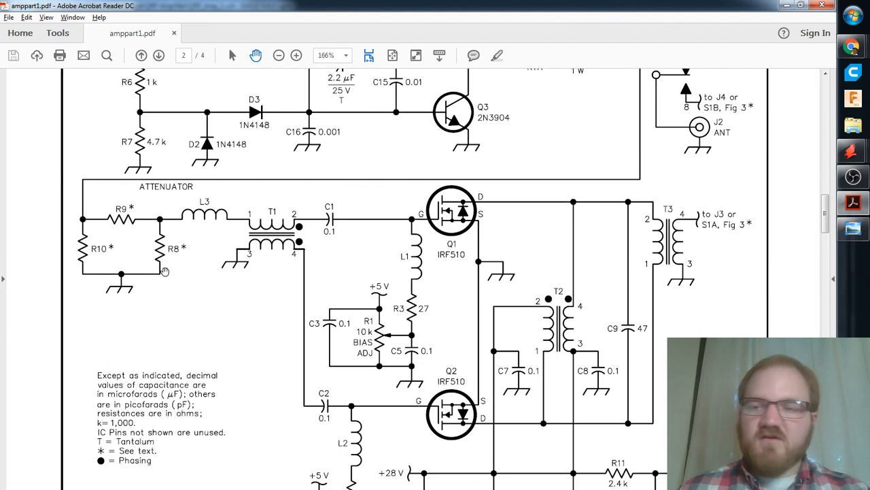
scroll(162, 268, "up", 5)
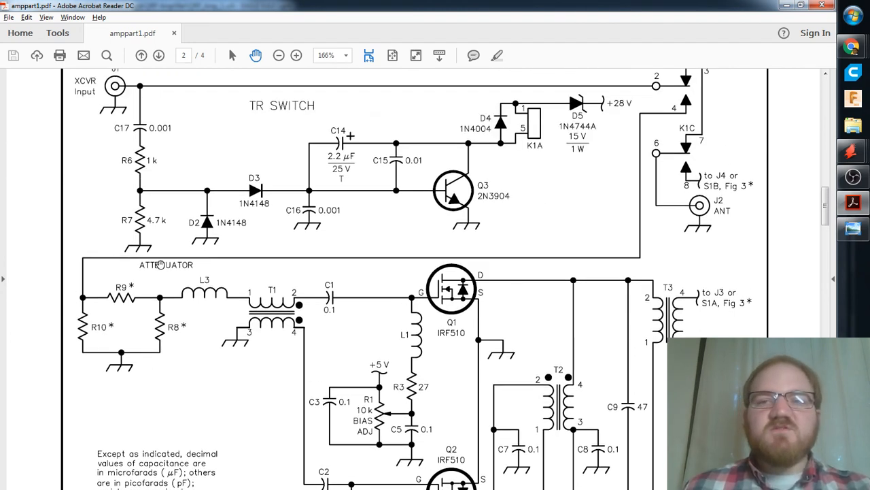
scroll(171, 243, "down", 2)
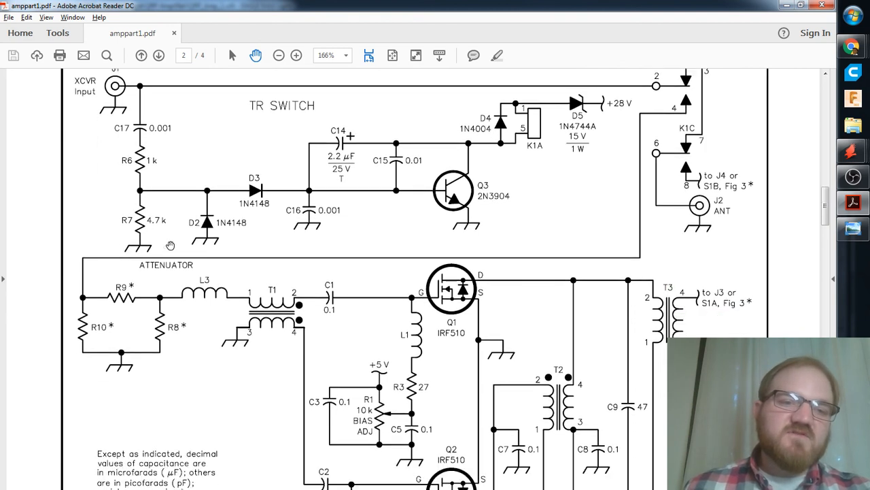
scroll(391, 306, "down", 2)
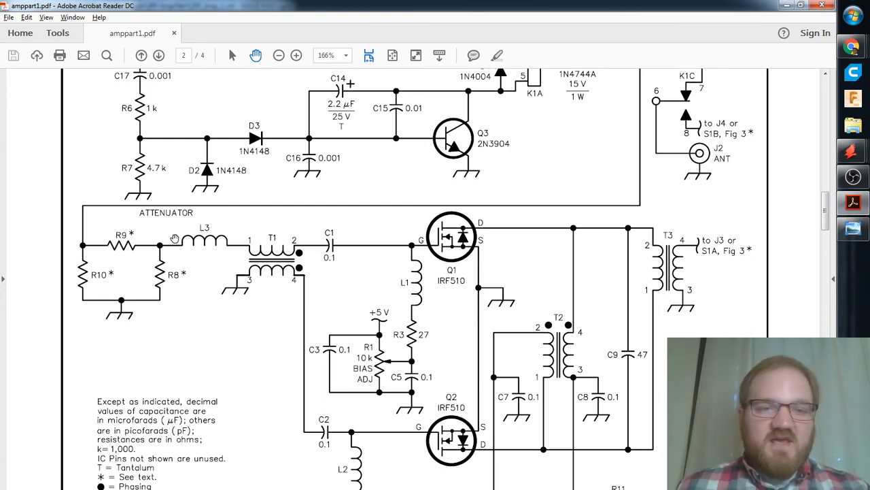
scroll(175, 239, "down", 1)
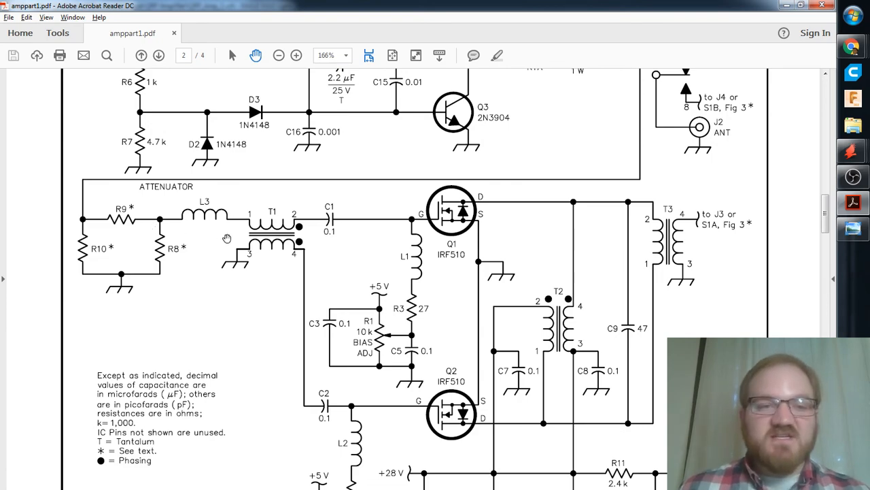
scroll(194, 227, "down", 10)
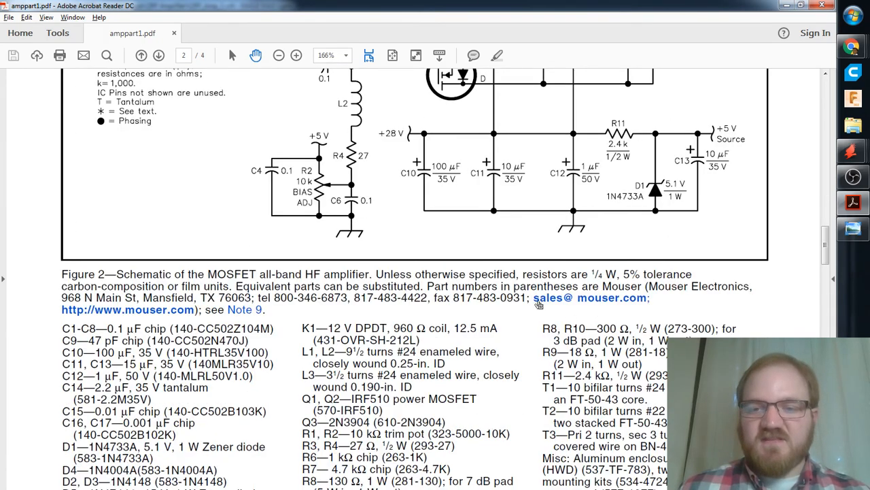
Scroll back up to the attenuator and close the Windows colour-scheme warning.
scroll(539, 305, "up", 9)
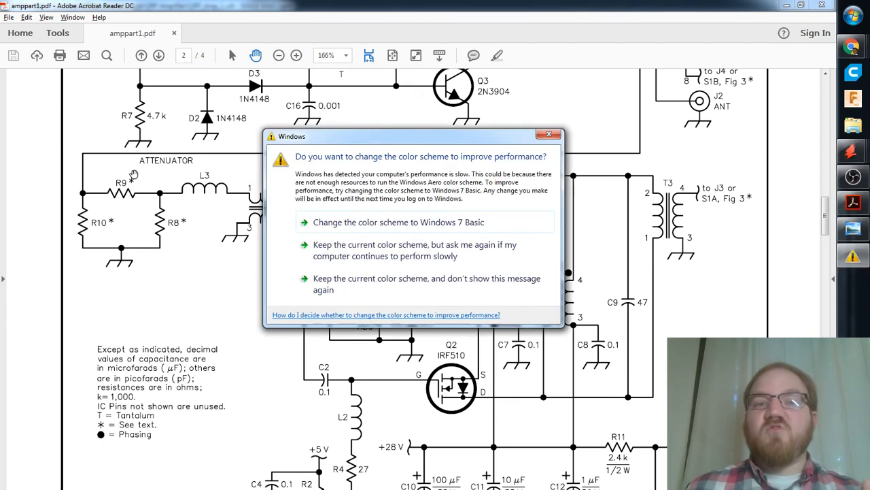
left_click(548, 134)
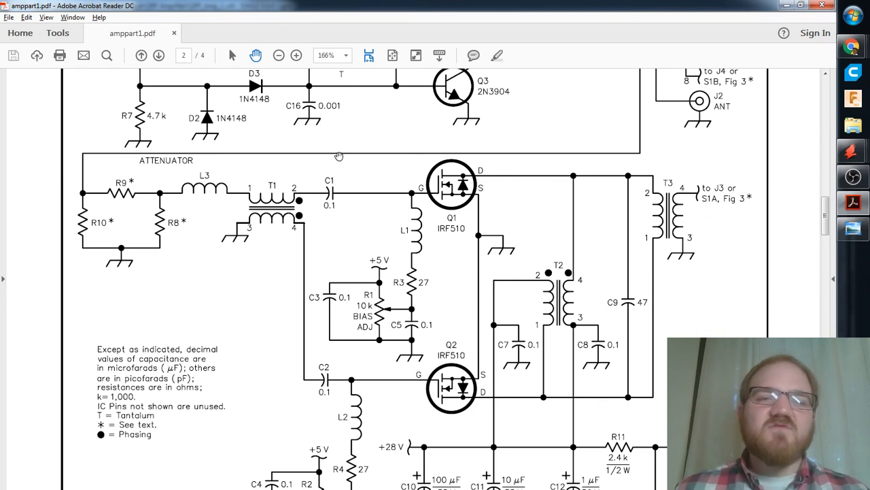
Review the TR switch in the PDF and keep the current colour scheme without further warnings.
scroll(340, 156, "up", 3)
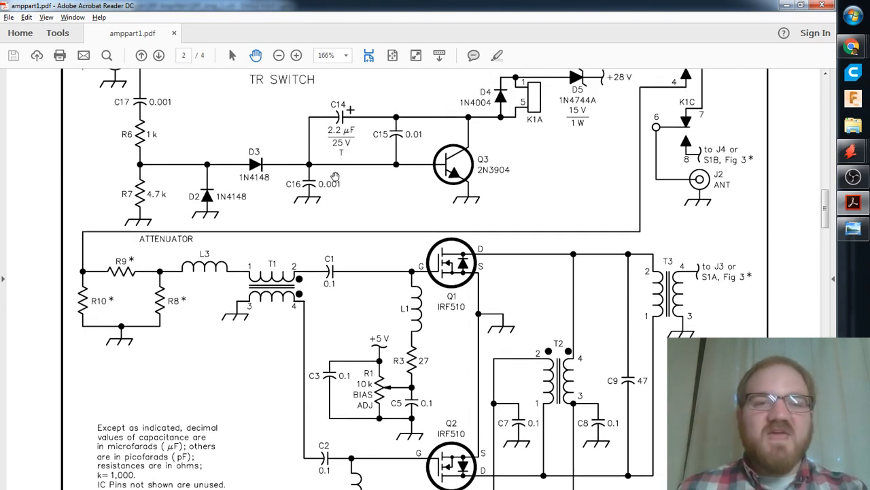
scroll(335, 176, "up", 2)
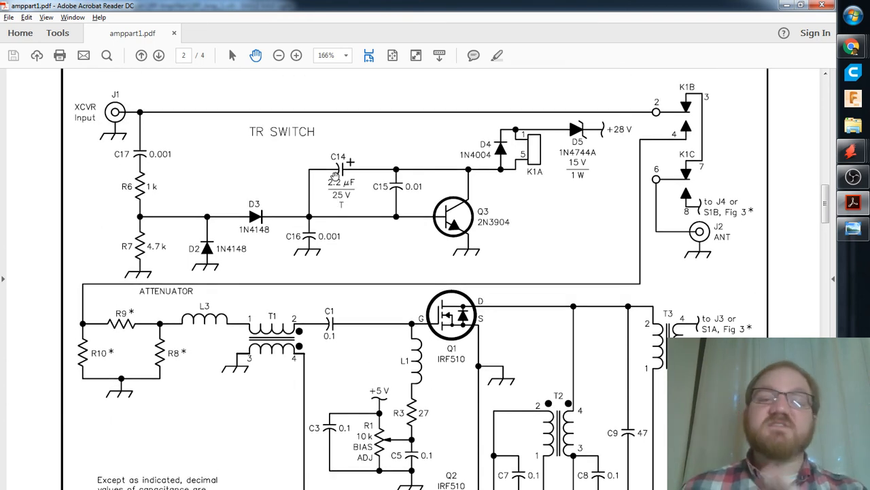
scroll(335, 178, "down", 3)
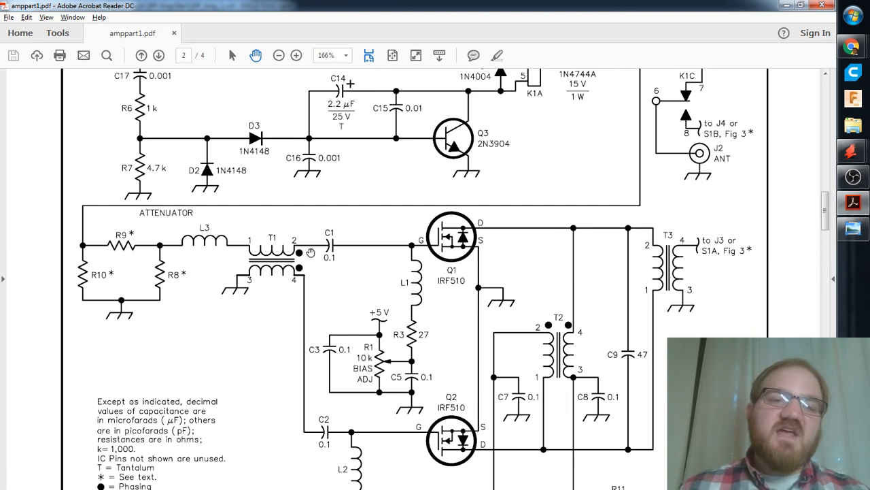
scroll(326, 224, "up", 2)
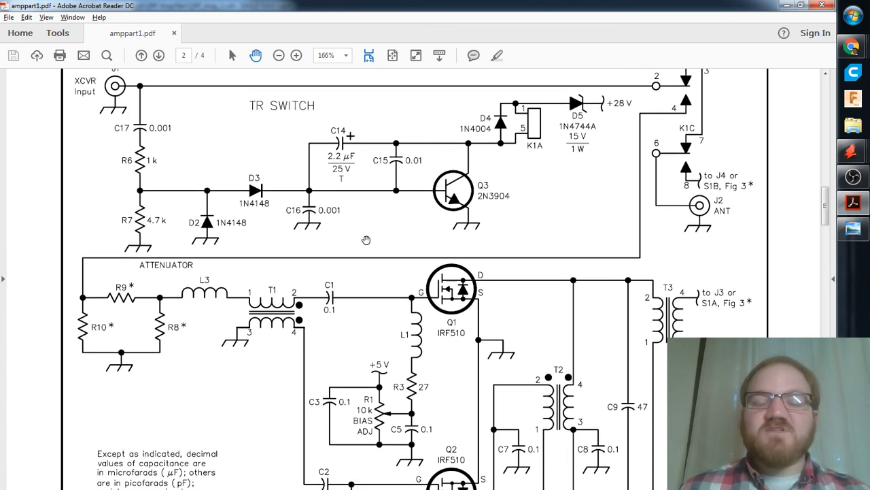
scroll(366, 239, "down", 8)
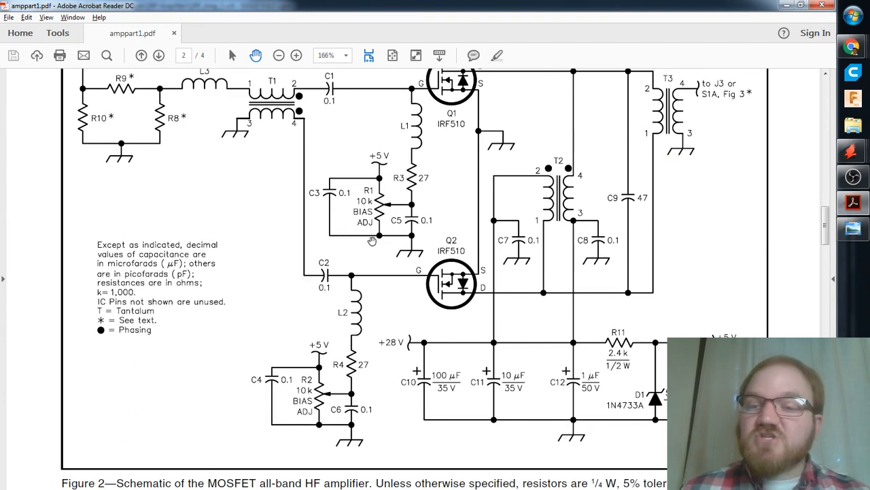
scroll(364, 258, "up", 7)
scroll(355, 275, "up", 2)
scroll(274, 297, "down", 2)
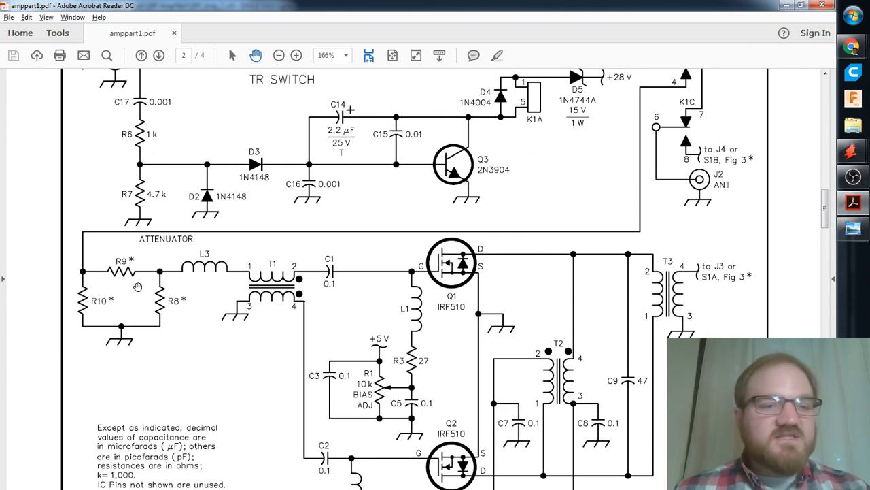
scroll(89, 305, "down", 2)
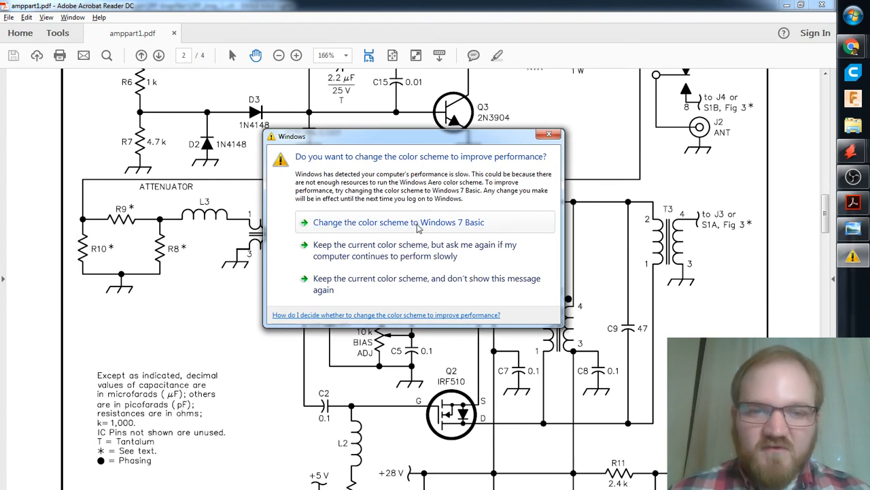
left_click(418, 285)
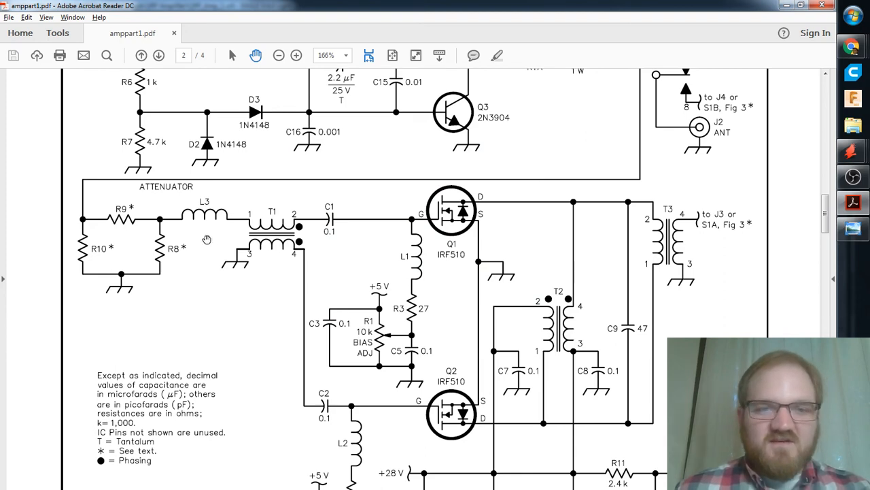
In EAGLE, shift and zoom the view near transistor T1, then return to the PDF.
key("alt+Tab")
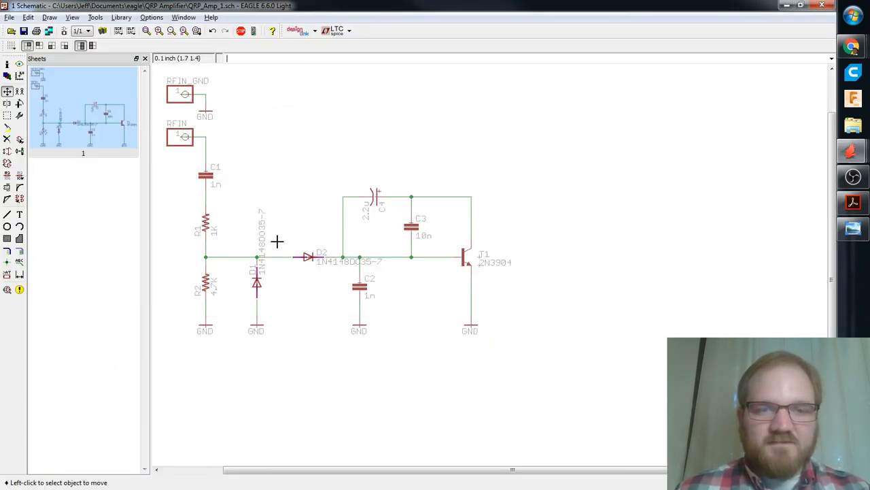
mouse_move(507, 262)
middle_mouse_down()
mouse_move(470, 263)
mouse_move(523, 261)
middle_mouse_up()
scroll(523, 261, "up", 1)
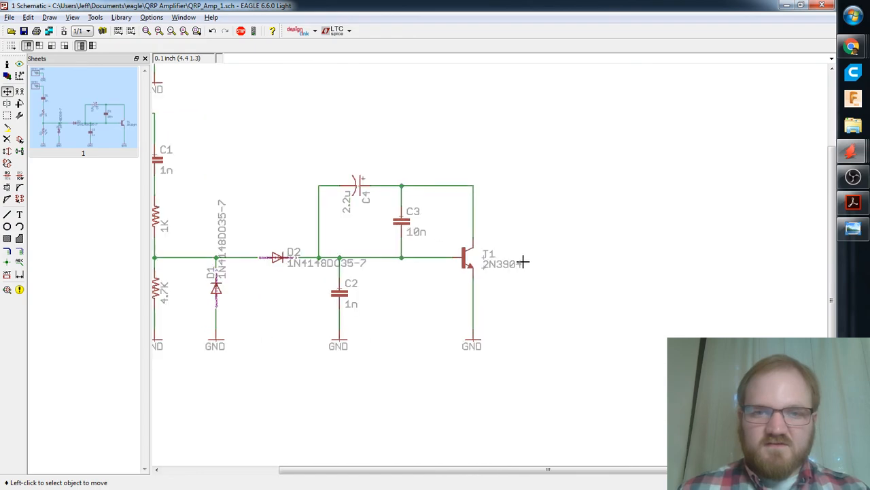
scroll(522, 261, "down", 2)
key("alt+Tab")
Scroll the PDF back to the TR SWITCH drawing.
scroll(520, 259, "up", 5)
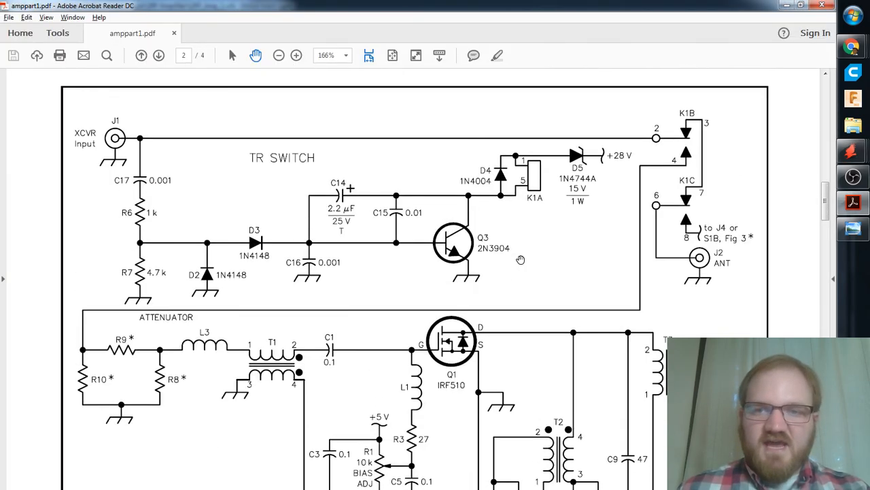
scroll(520, 259, "down", 4)
scroll(520, 259, "up", 5)
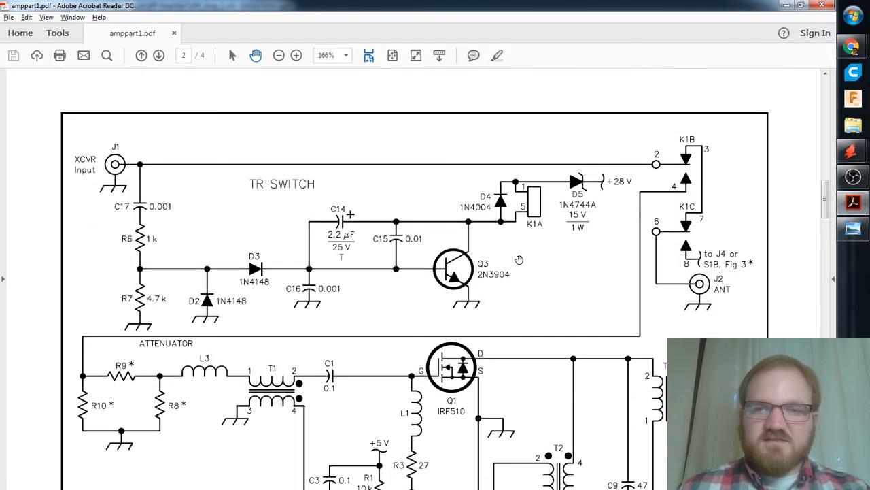
Back in EAGLE, pan and zoom to the empty area right of T1.
key("alt+Tab")
middle_click_drag(522, 262, 458, 262)
middle_click_drag(511, 166, 439, 211)
scroll(466, 191, "up", 1)
middle_click_drag(478, 233, 373, 212)
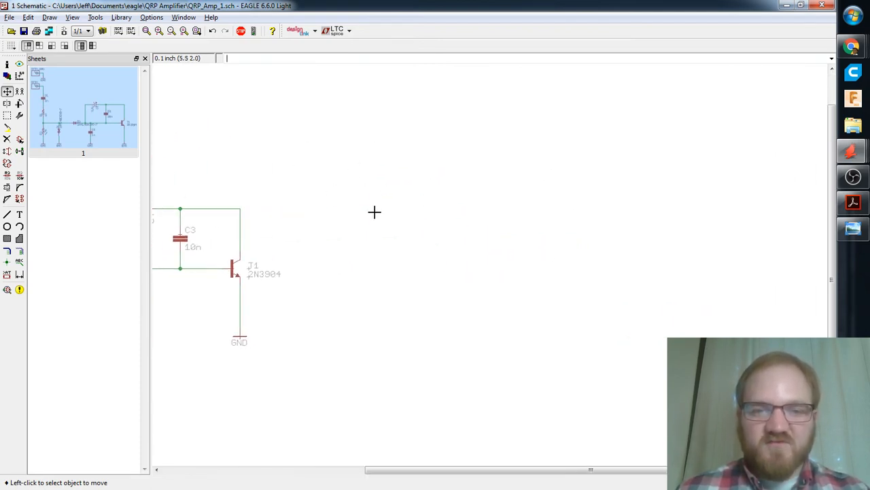
Copy resistor R2 and place the copy as R3 to the right of T1.
scroll(381, 204, "up", 1)
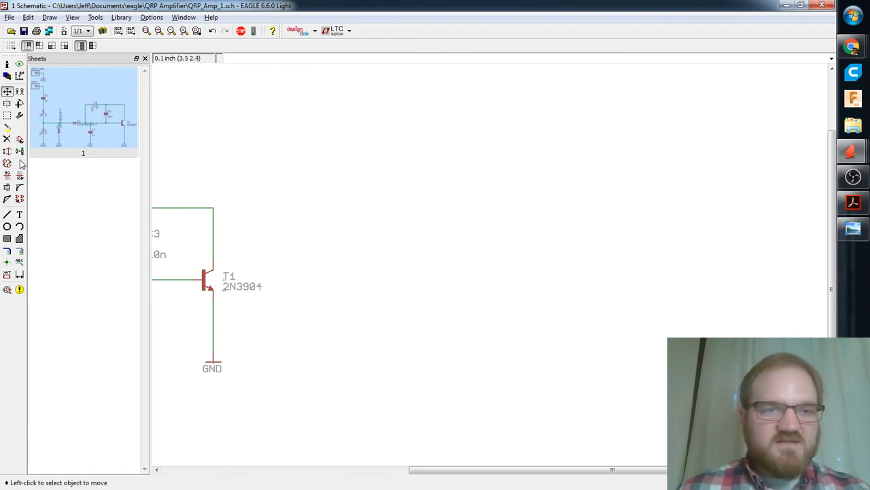
middle_click_drag(228, 174, 387, 175)
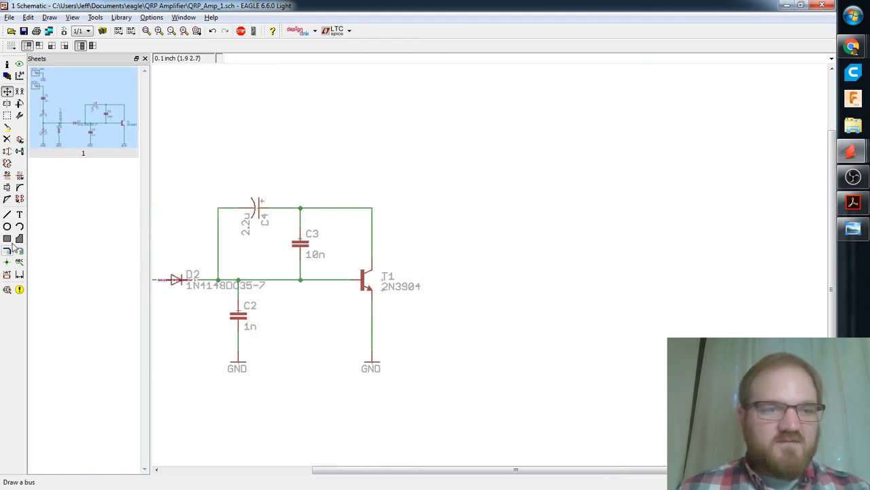
left_click(20, 91)
middle_click_drag(184, 298, 438, 258)
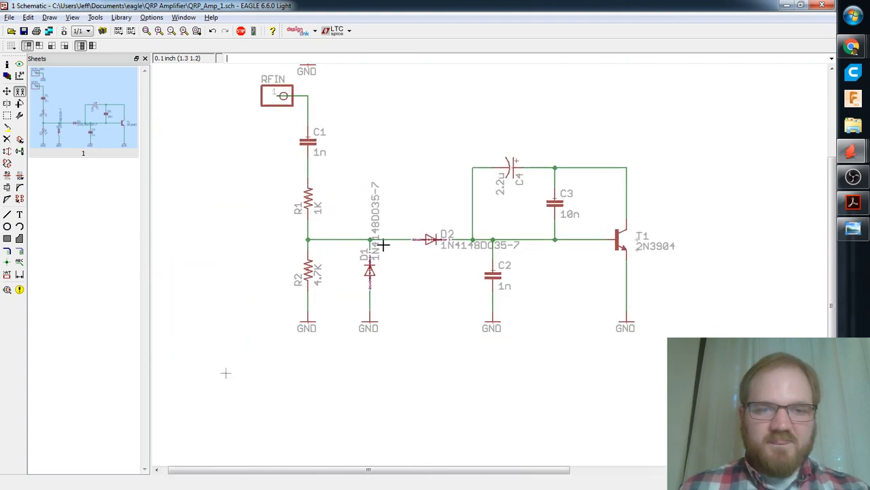
left_click(302, 270)
middle_click_drag(564, 206, 350, 218)
middle_click_drag(567, 223, 482, 224)
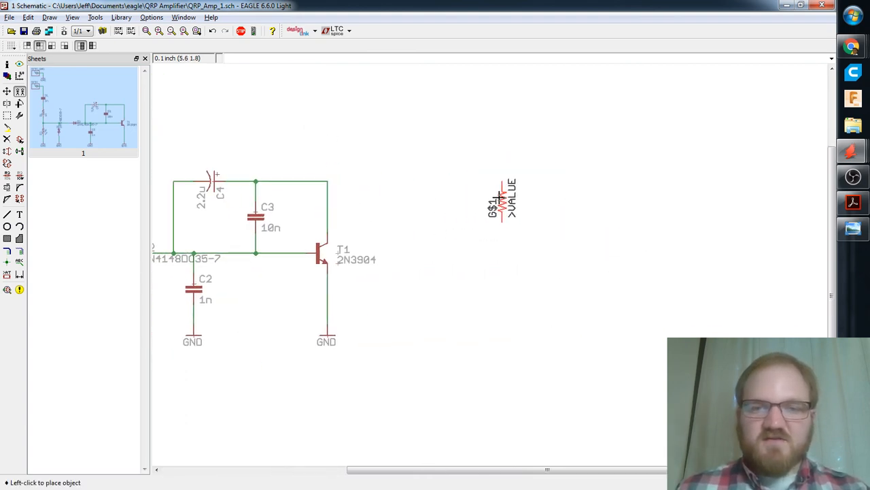
left_click(521, 197)
Copy R3 into extra 4.7K resistors beside it, then undo those copies.
middle_click_drag(676, 195, 566, 206)
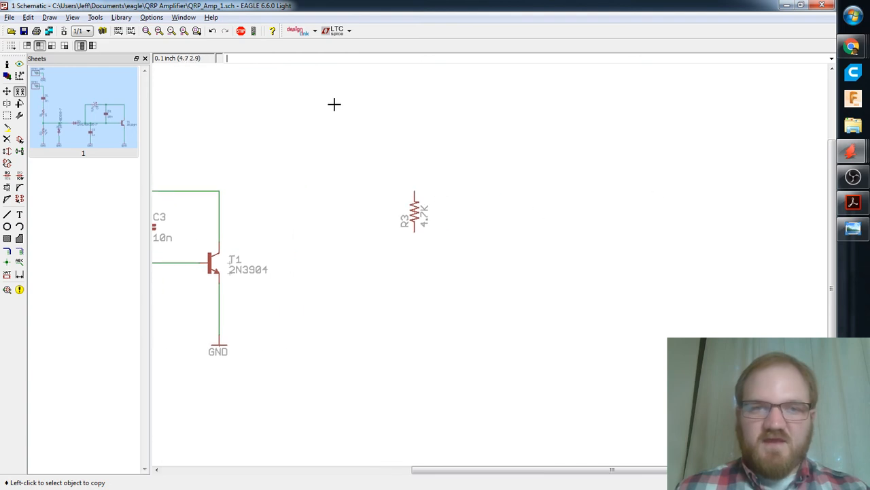
left_click(258, 60)
type("c")
key("Return")
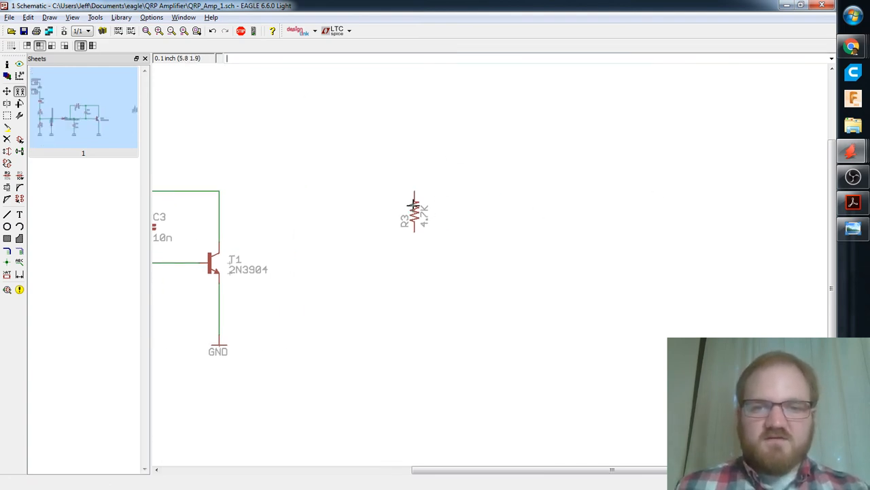
left_click(414, 203)
left_click(445, 211)
left_click(445, 211)
left_click(476, 211)
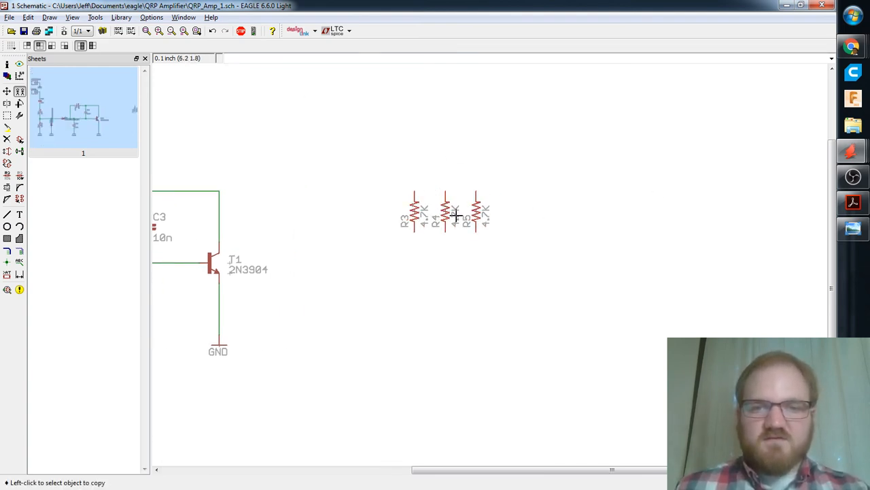
left_click(476, 210)
key("ctrl+z")
key("ctrl+z")
key("ctrl+z")
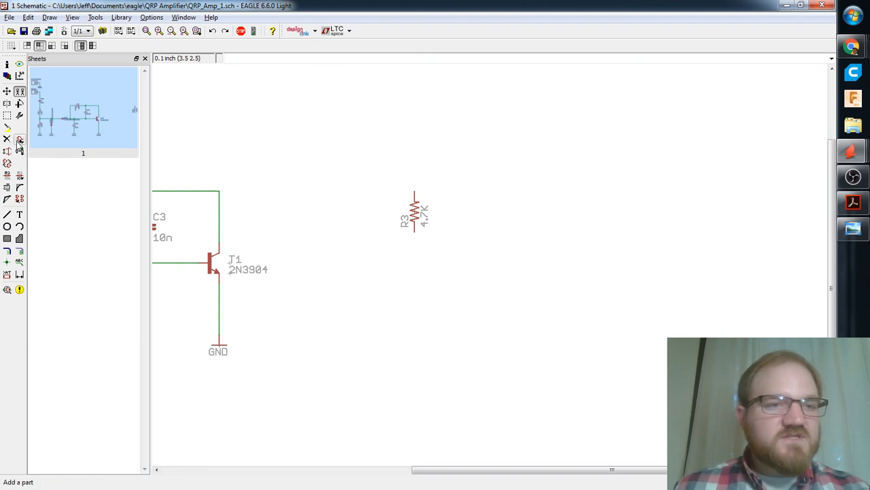
Change resistor R3's value to R_SHUNT.
key("Return")
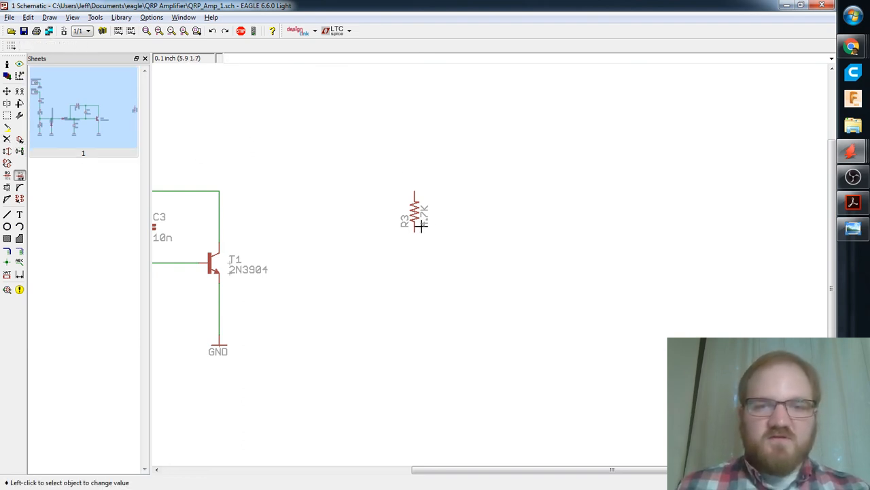
left_click(415, 216)
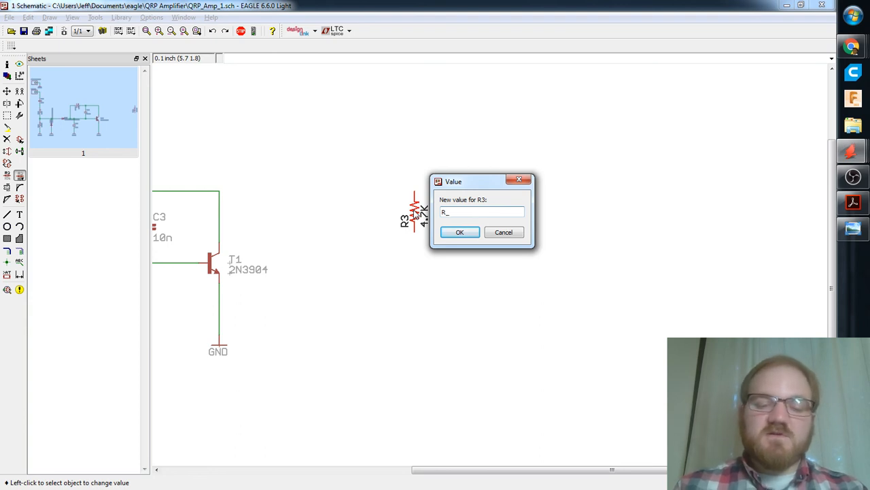
key("Return")
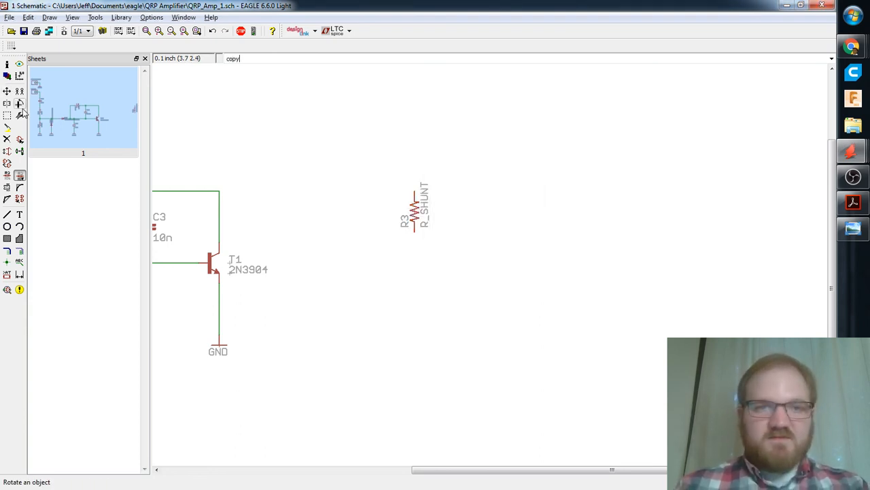
Copy R3 repeatedly to build a row of R_SHUNT resistors to its right.
key("Return")
left_click(414, 208)
left_click(446, 210)
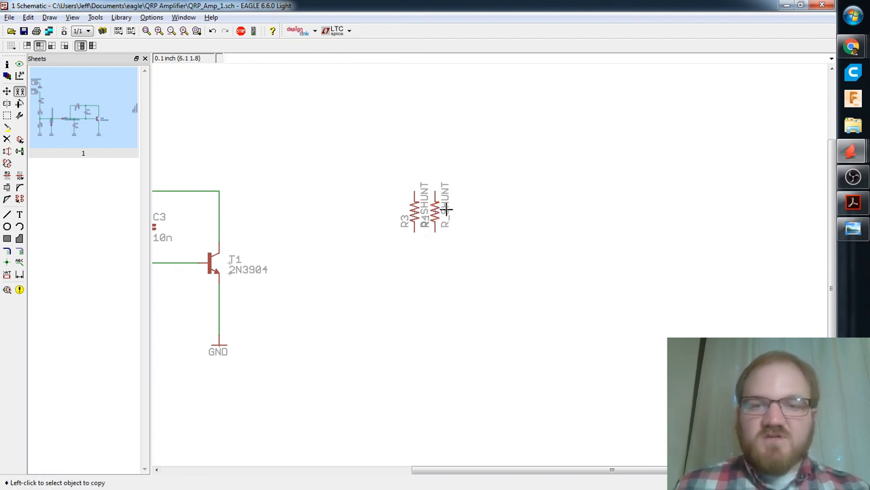
left_click(438, 210)
left_click(456, 211)
left_click(456, 211)
left_click(478, 212)
left_click(477, 213)
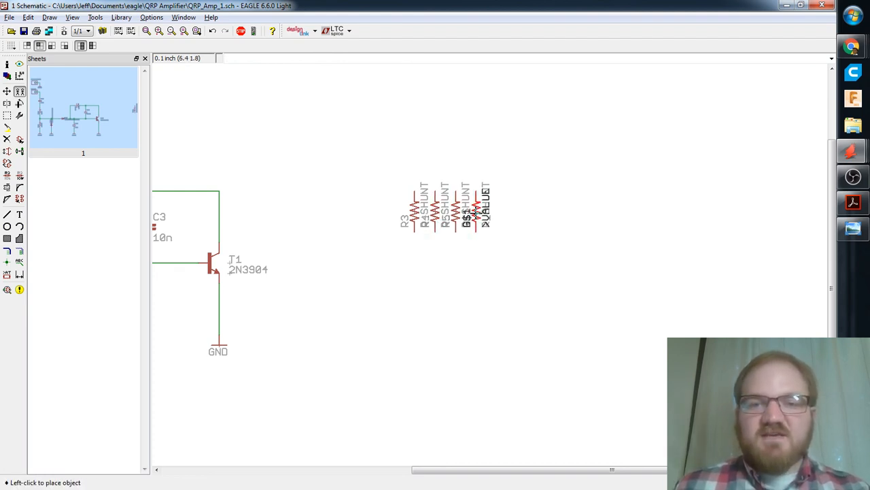
left_click(497, 212)
left_click(497, 212)
Place a final copy, undo the copied shunt resistors, and clear the copy error message.
left_click(518, 212)
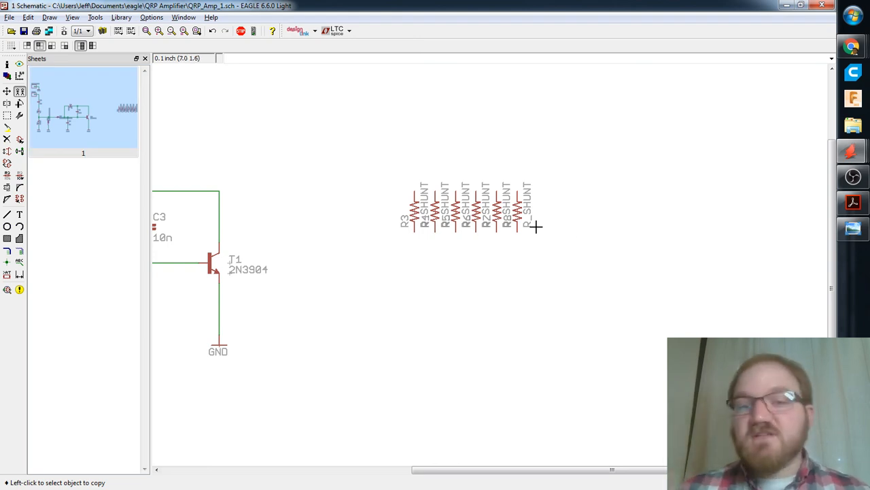
key("ctrl+z")
key("ctrl+z")
key("ctrl+z")
key("ctrl+z")
key("ctrl+z")
key("ctrl+z")
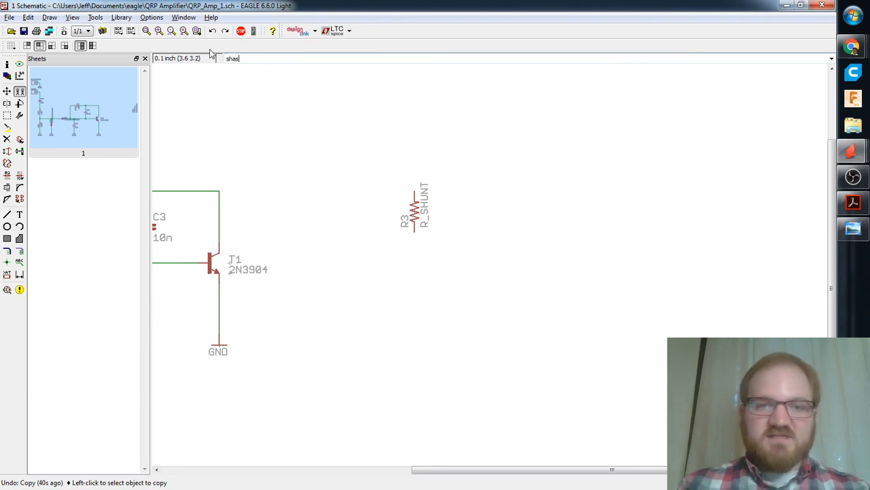
key("Return")
key("Return")
type("sm")
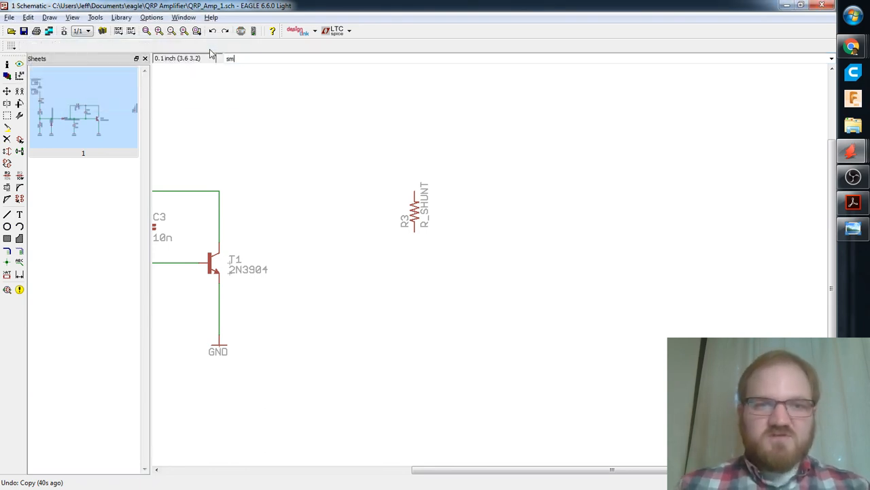
type("ash")
key("Return")
Smash R3 and move its name label below the resistor.
left_click(411, 216)
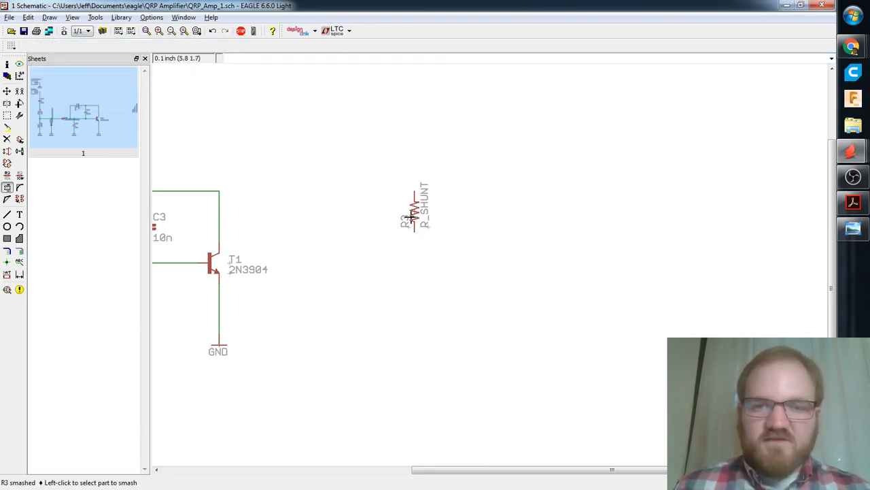
type("move")
key("Return")
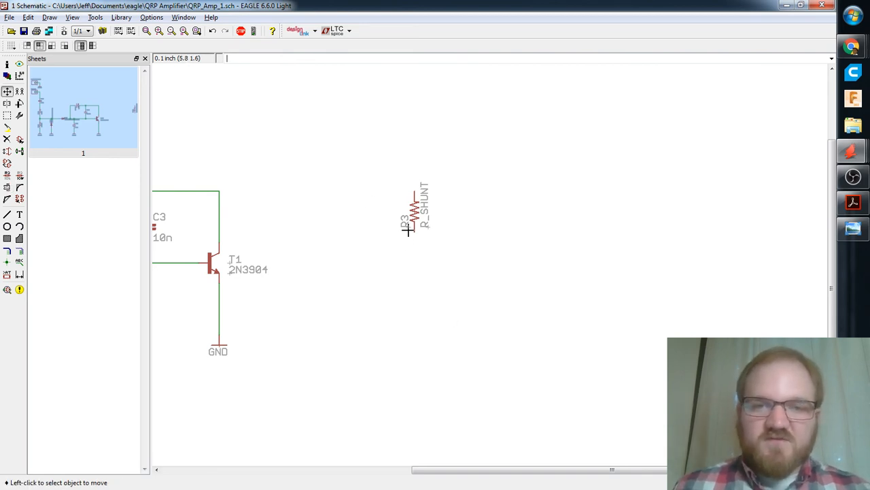
left_click(408, 230)
left_click(414, 246)
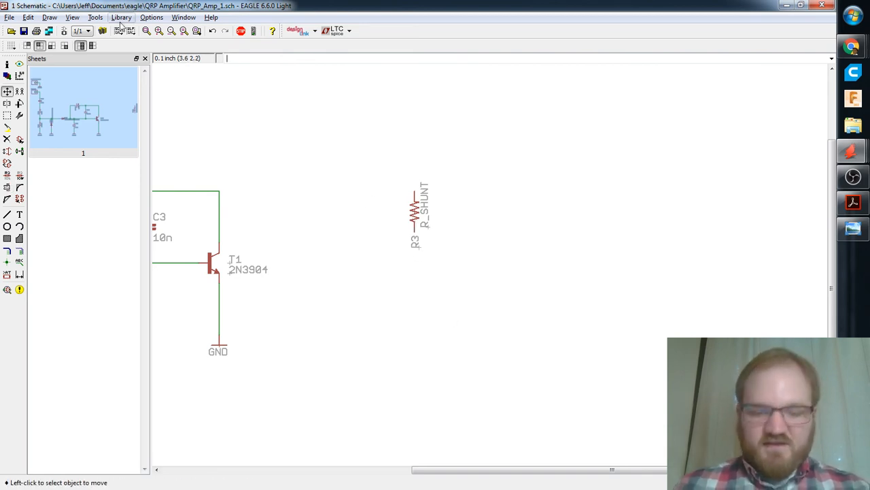
Copy R3 five times to form R4, R5, R6, R7 and R8 in a row.
type("copy")
key("Return")
left_click(413, 214)
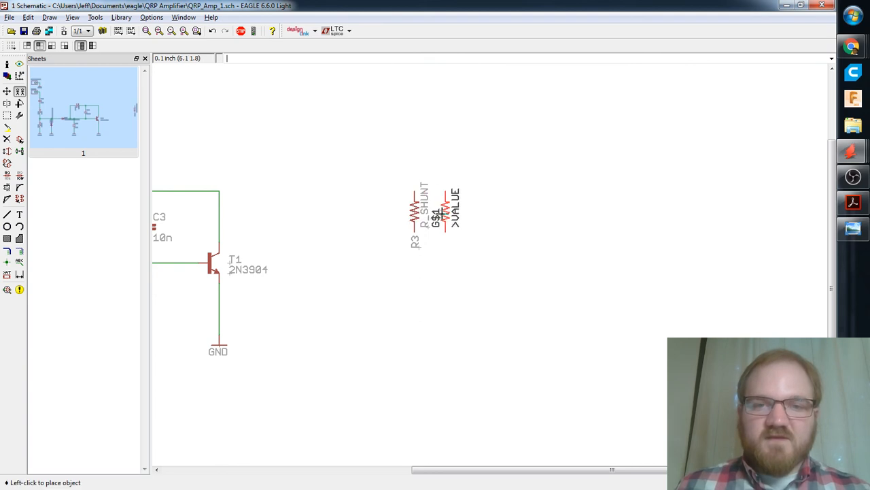
left_click(441, 216)
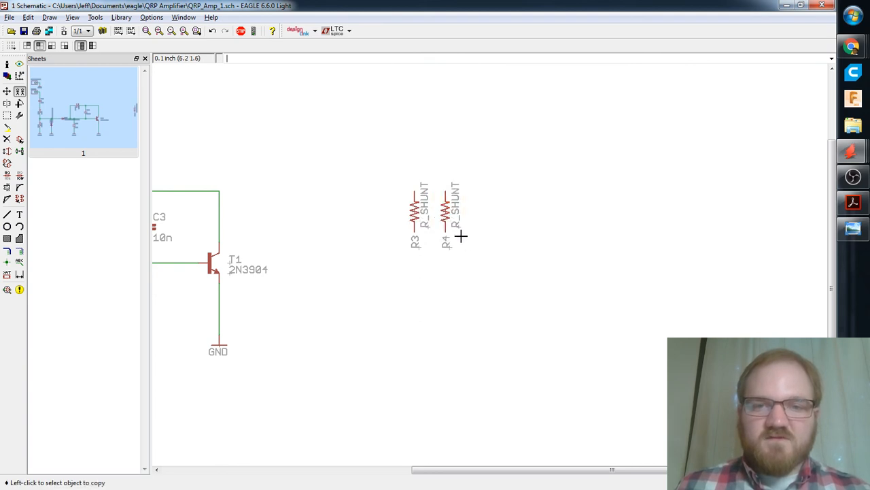
left_click(447, 210)
left_click(465, 213)
left_click(465, 215)
left_click(487, 217)
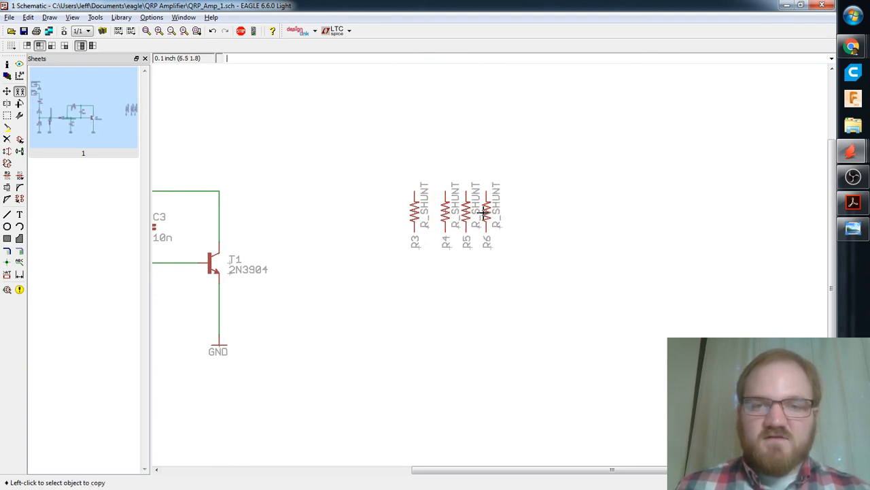
left_click(486, 215)
left_click(507, 216)
left_click(507, 215)
left_click(527, 216)
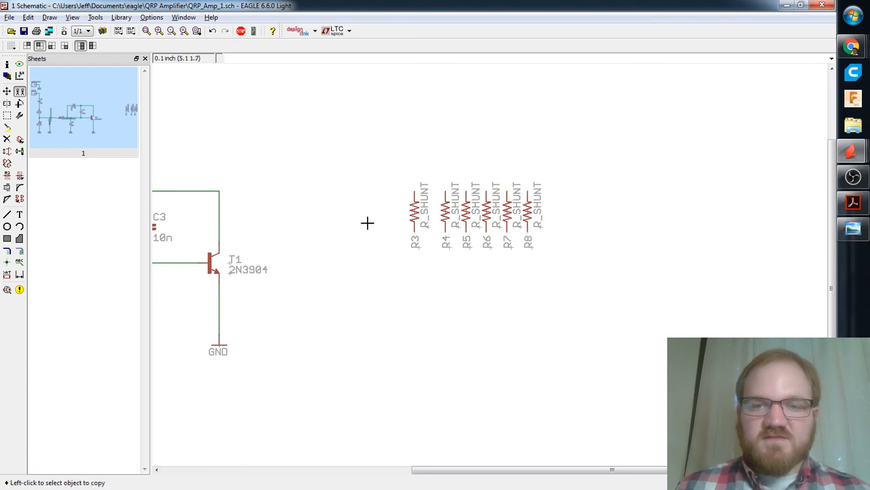
Move R3 so it lines up with the other shunt resistors.
left_click(7, 91)
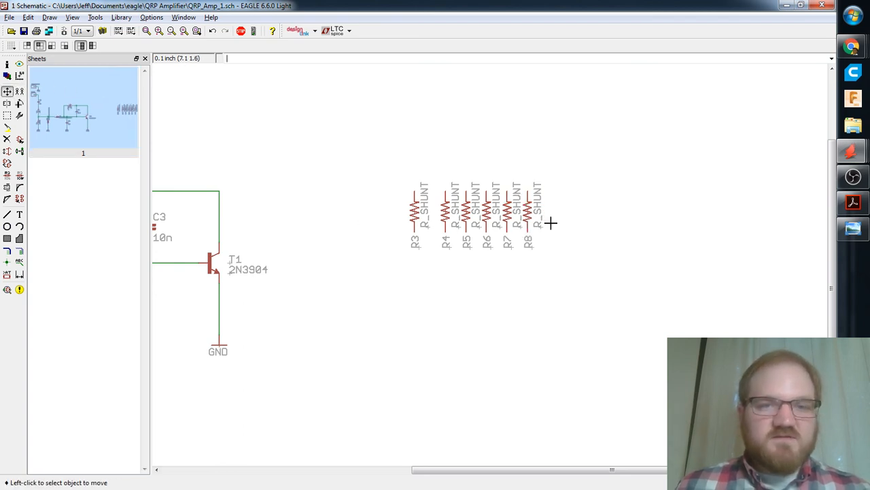
left_click(415, 215)
left_click(425, 216)
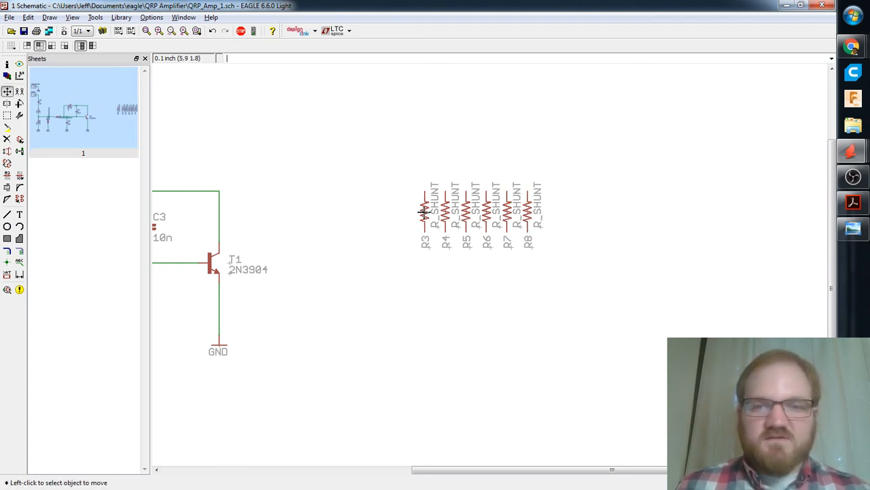
Group resistors R3–R8 and move the whole row further left.
left_click(7, 115)
left_click_drag(402, 169, 641, 281)
key("F7")
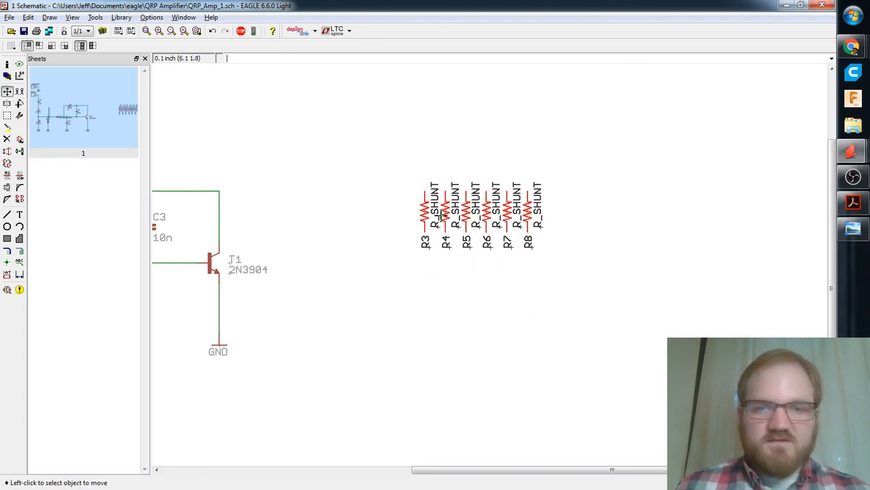
left_click(425, 210)
left_click(424, 210)
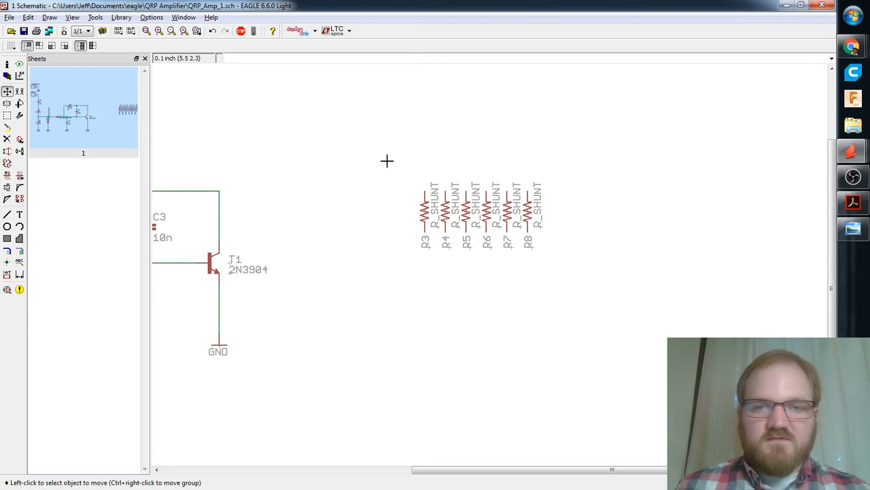
left_click(7, 115)
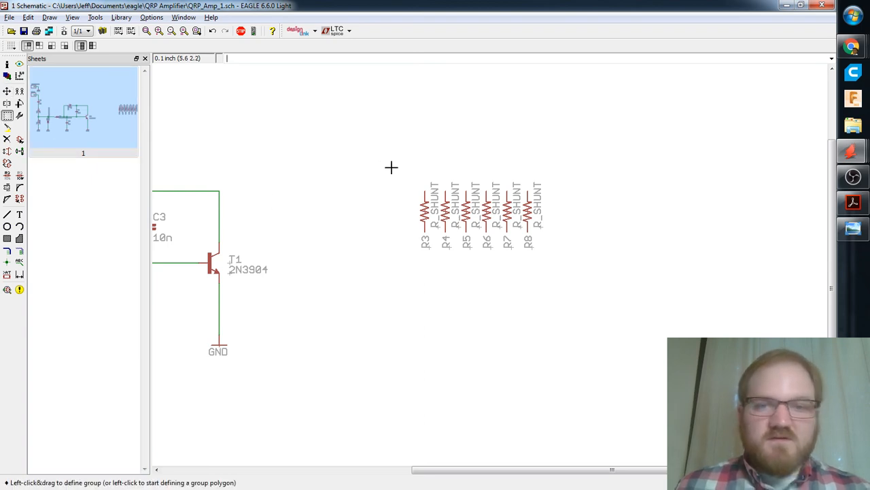
left_click_drag(390, 167, 575, 256)
key("F7")
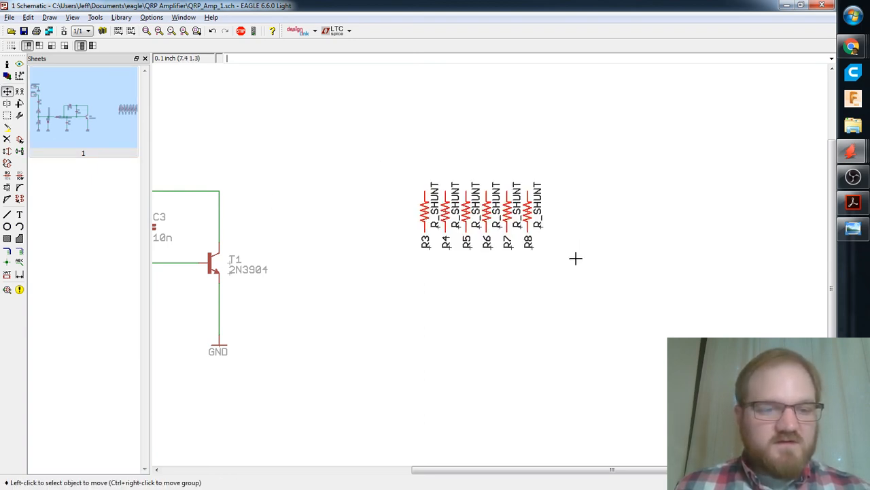
right_click(526, 213, "ctrl")
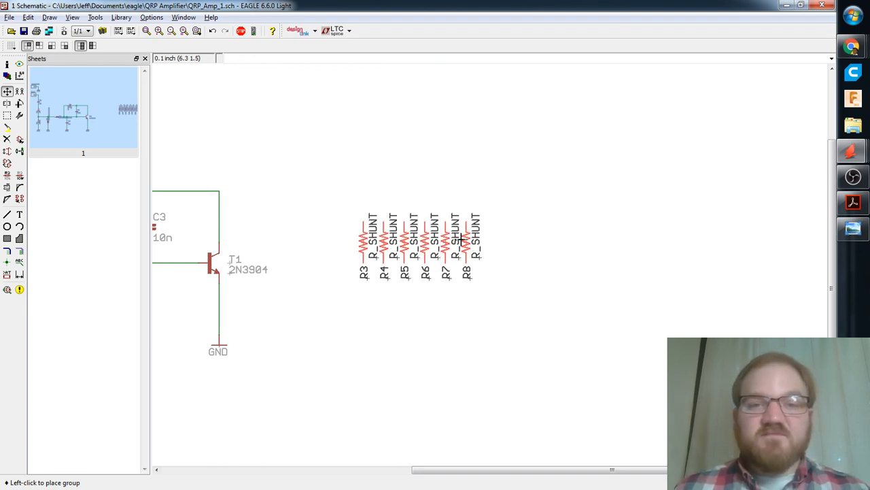
left_click(451, 239)
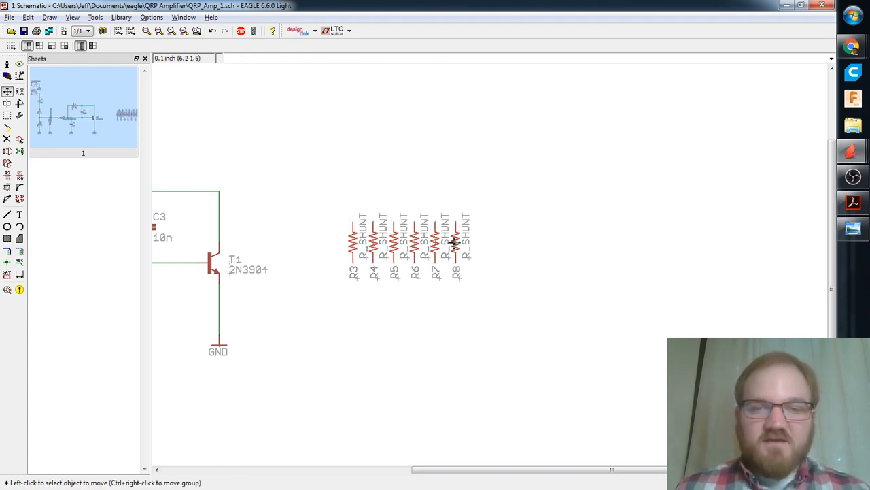
Copy the grouped R3–R8 row to the right as R9–R14, then view the reference PDF.
left_click(7, 114)
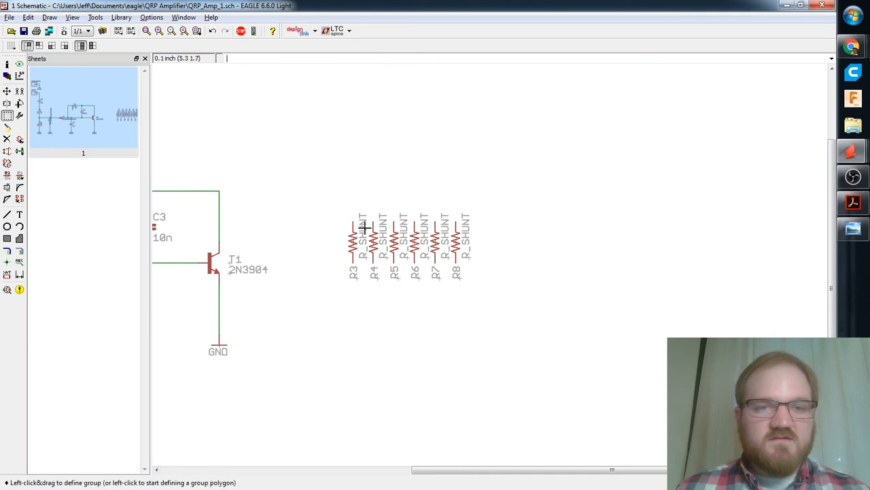
left_click_drag(344, 203, 508, 314)
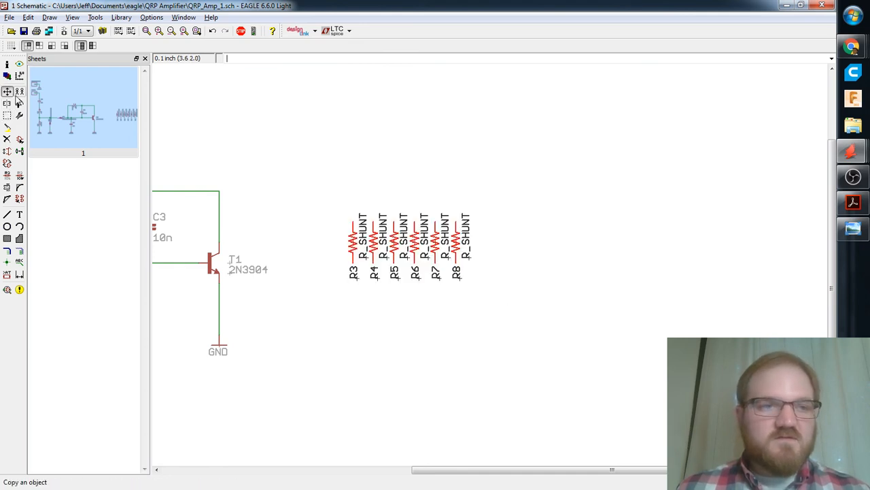
left_click(19, 102)
right_click(412, 245, "ctrl")
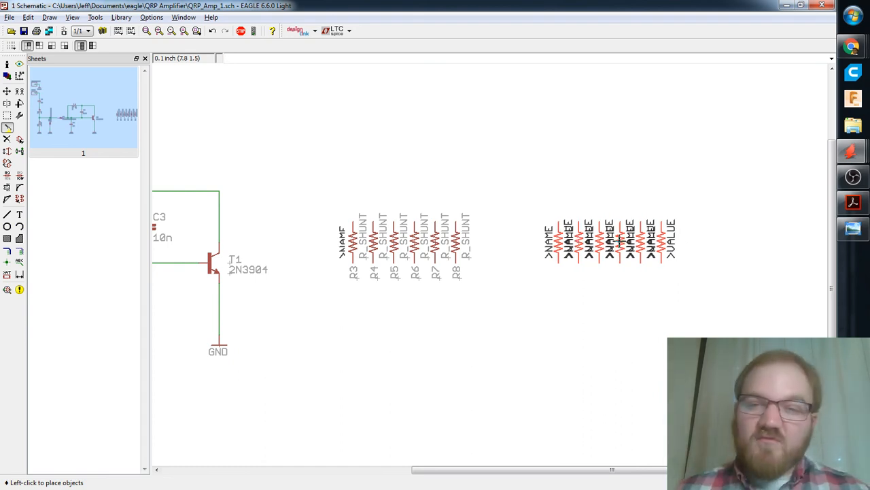
left_click(612, 240)
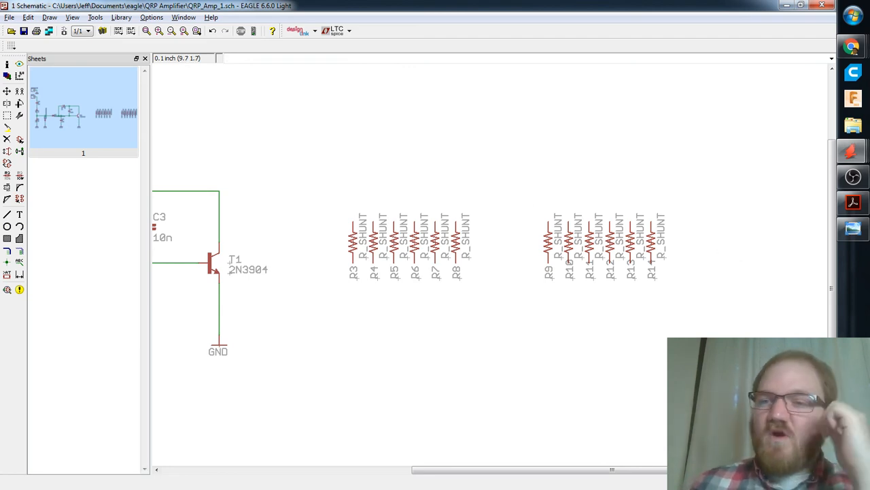
left_click(850, 207)
scroll(248, 292, "down", 2)
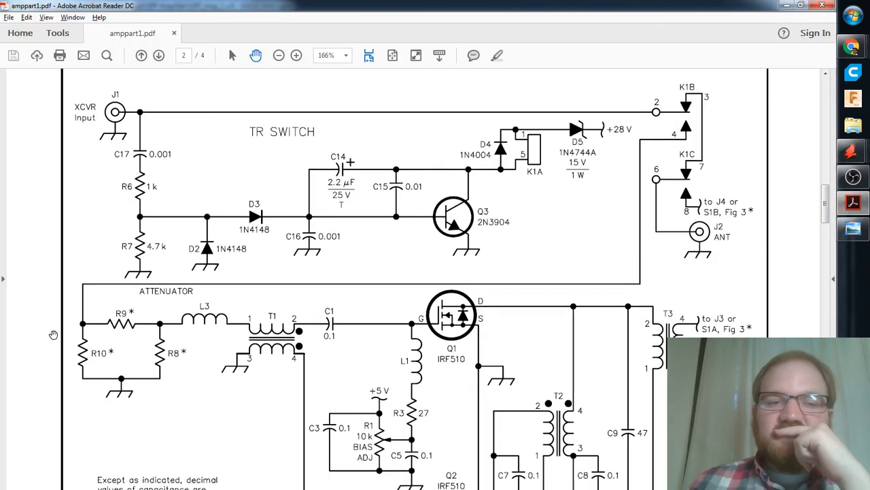
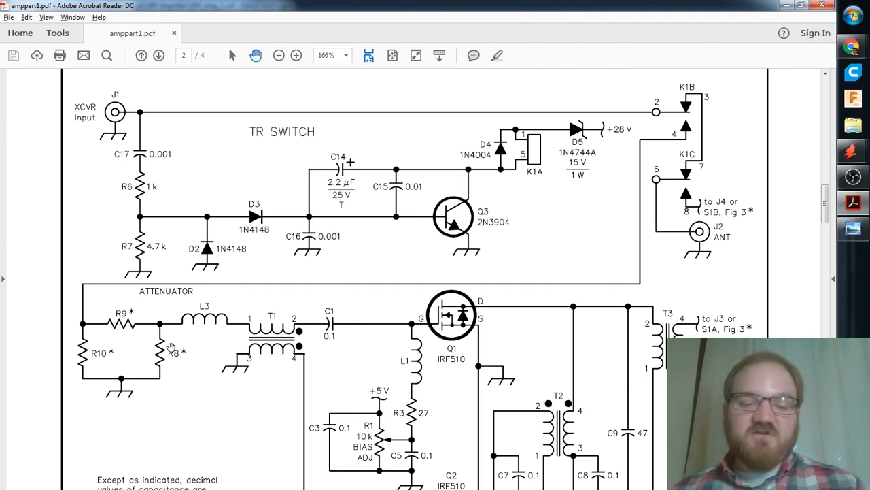
Switch from the Acrobat reference to the EAGLE QRP_Amp_1.sch schematic window.
key("alt+Tab")
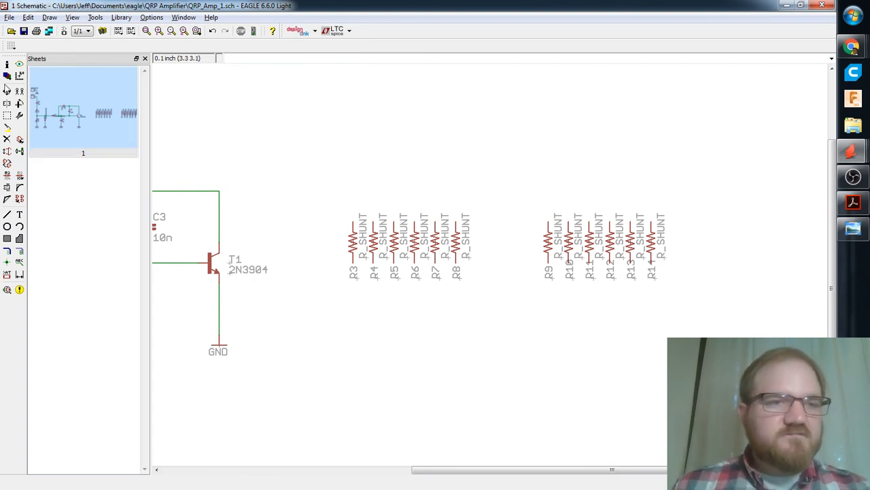
Set resistor R3's value to 290 with the Value tool.
left_click(7, 64)
type("v")
key("Return")
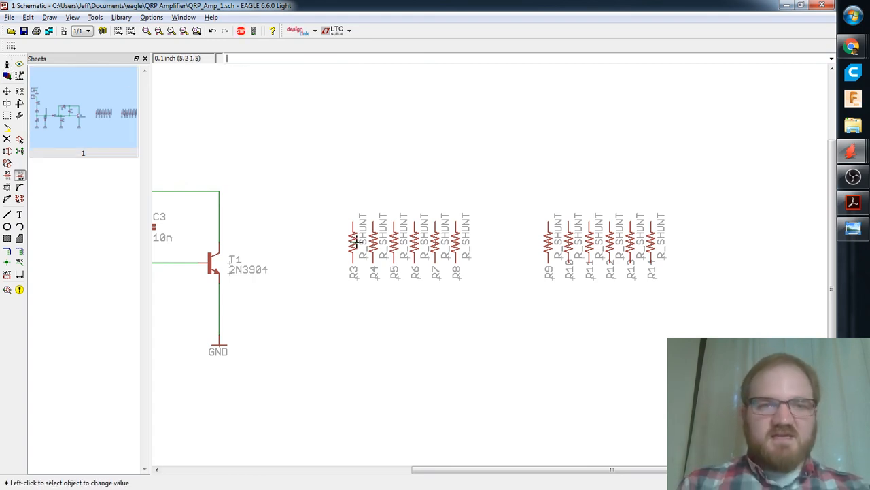
left_click(364, 250)
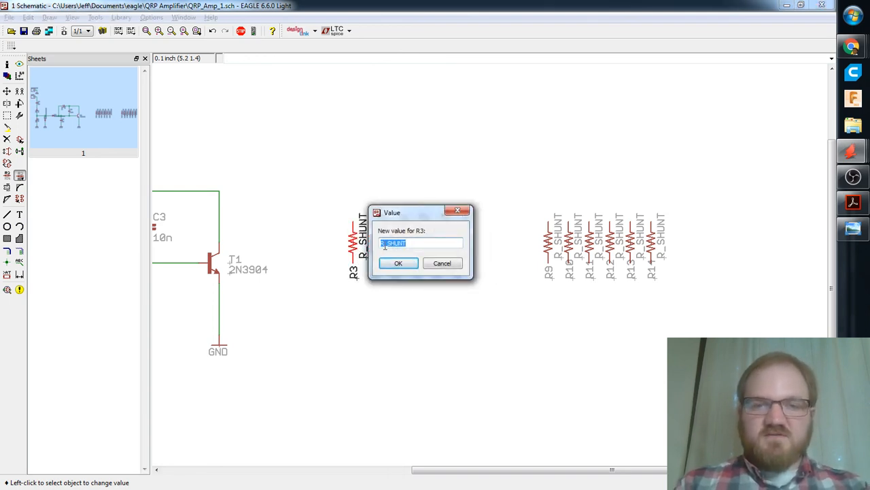
type("290")
key("Return")
Give R5 the value DNO and R4 the value DNP.
left_click(387, 248)
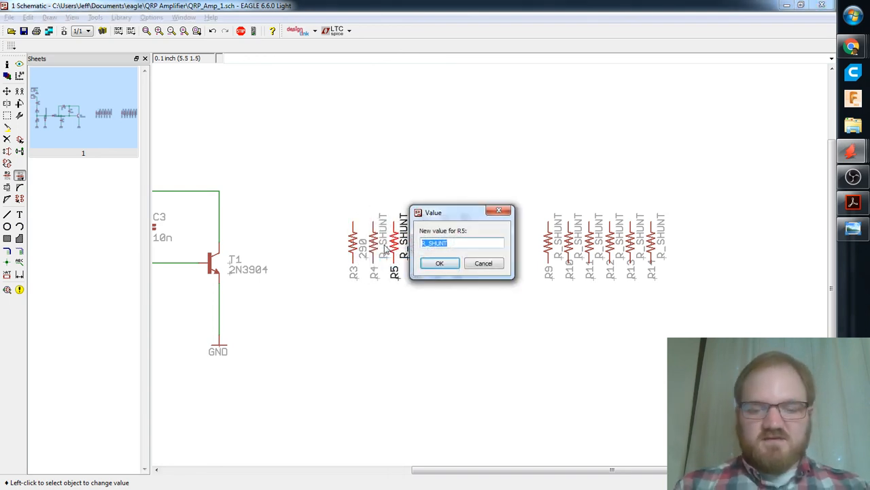
type("DNO")
key("Return")
left_click(387, 248)
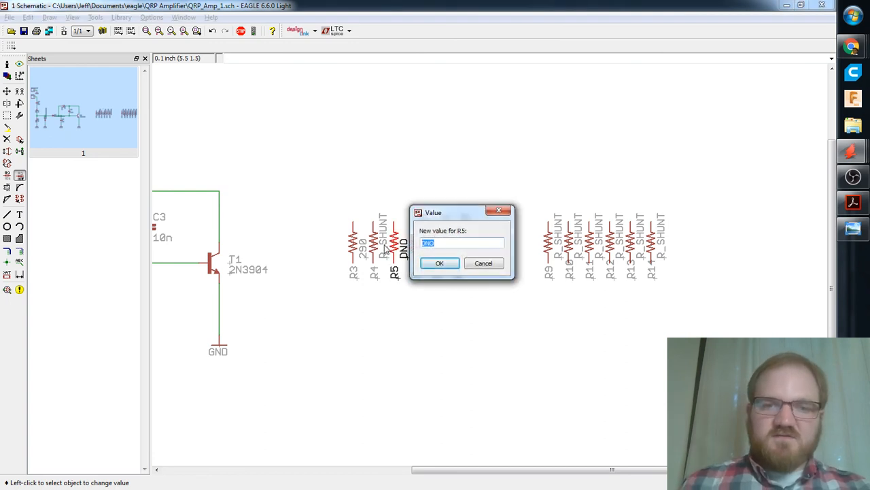
key("Return")
left_click(365, 246)
type("DNP")
key("Return")
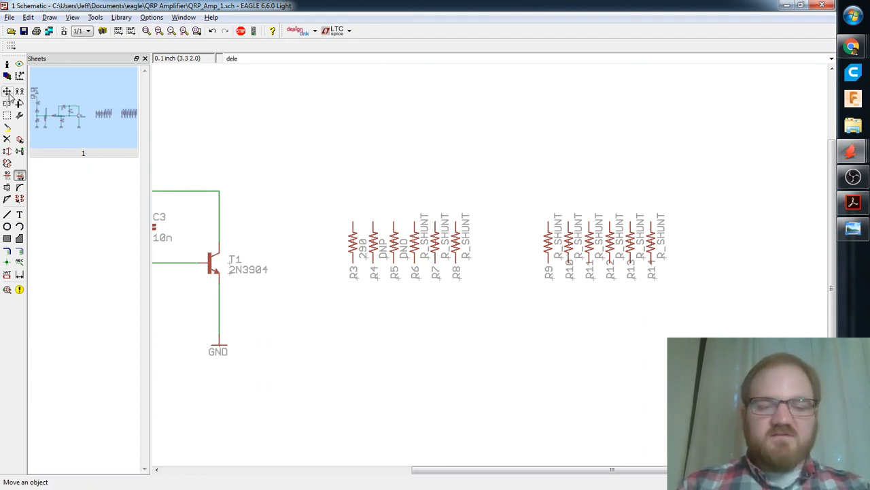
Delete resistors R6, R7 and R8.
type("dele")
key("Return")
left_click(416, 246)
left_click(437, 243)
left_click(456, 243)
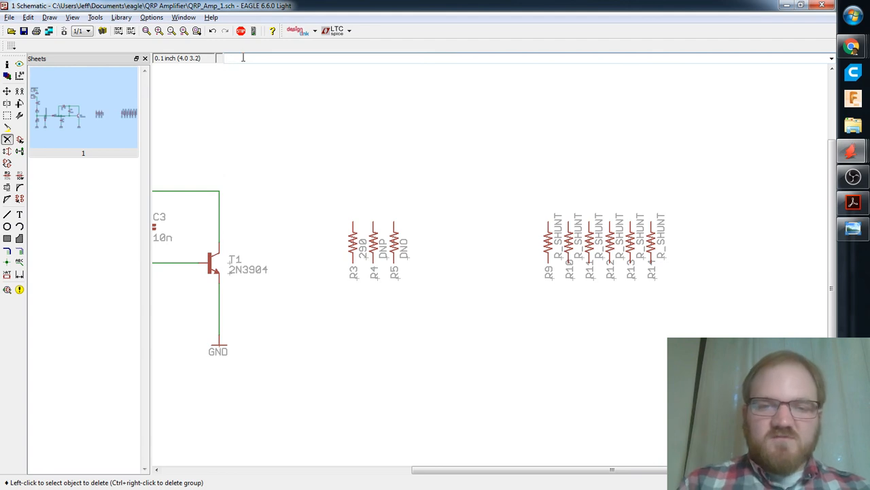
Delete the misvalued R5 and copy R4 repeatedly to form DNP resistors R5–R8.
left_click(393, 245)
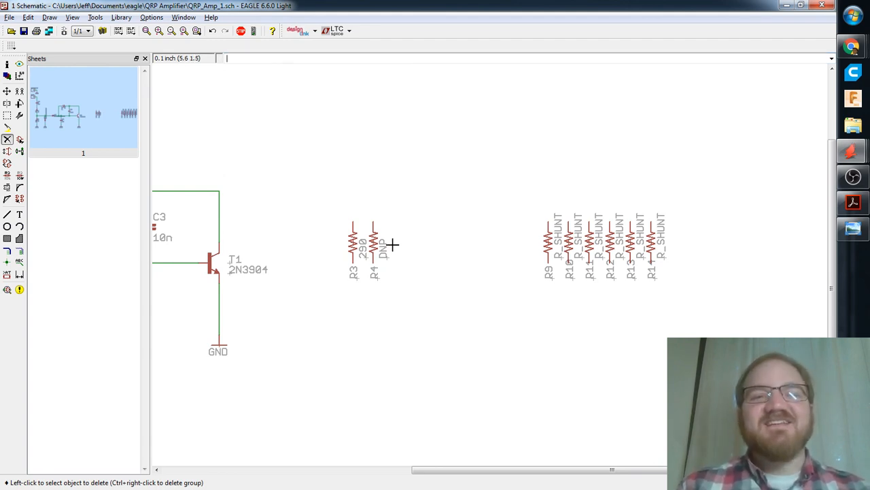
type("co")
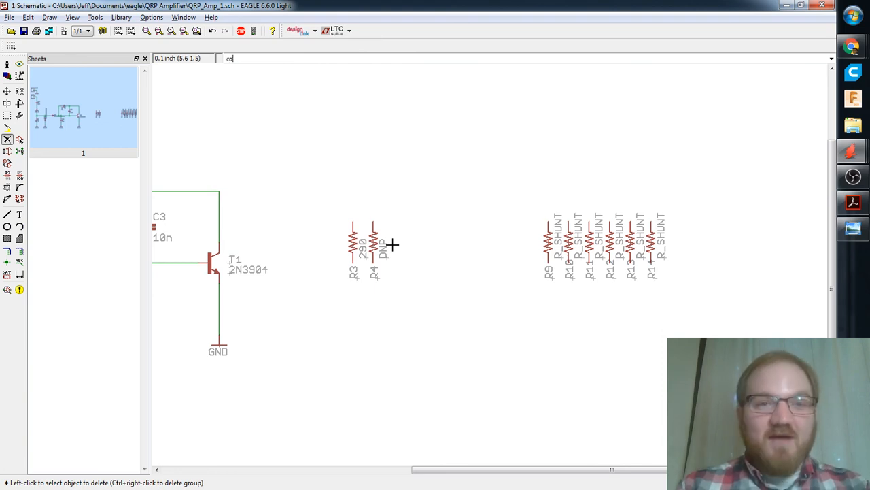
type("py")
key("Return")
left_click(378, 246)
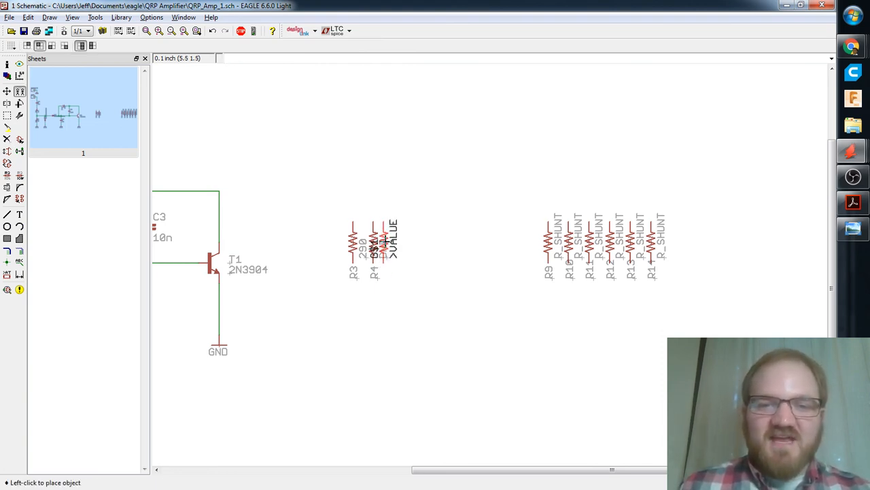
left_click(390, 244)
left_click(404, 244)
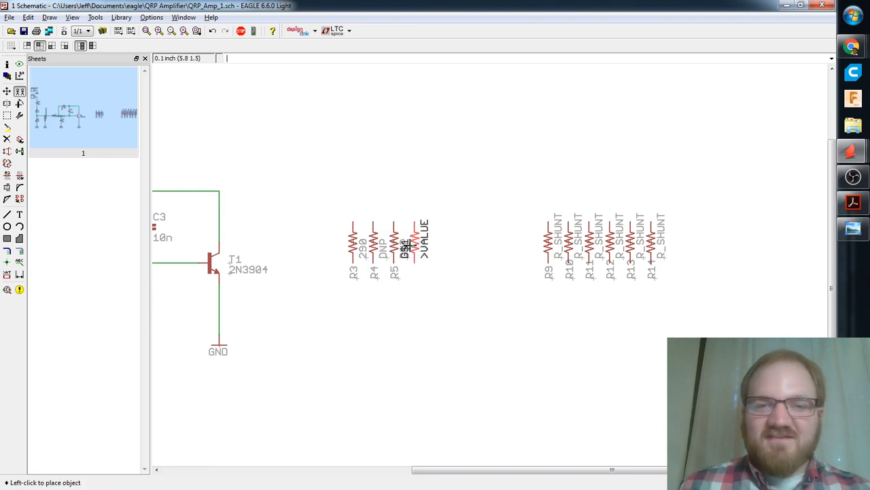
left_click(413, 244)
left_click(414, 244)
left_click(434, 244)
left_click(434, 243)
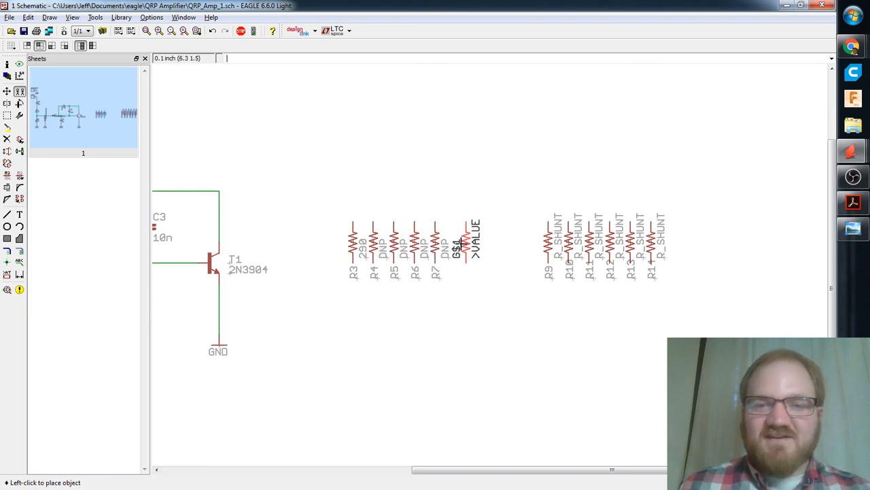
left_click(456, 243)
Delete resistors R9 through R14.
type("del")
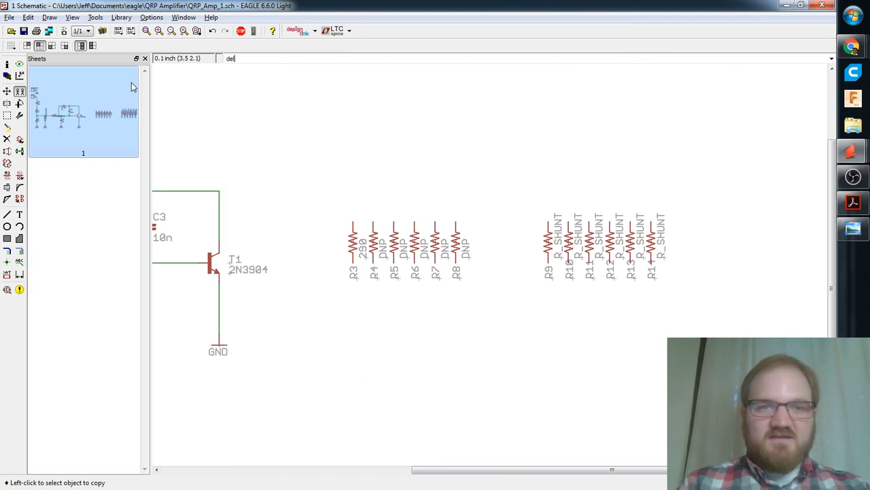
key("Return")
left_click(548, 244)
left_click(568, 243)
left_click(589, 243)
left_click(610, 244)
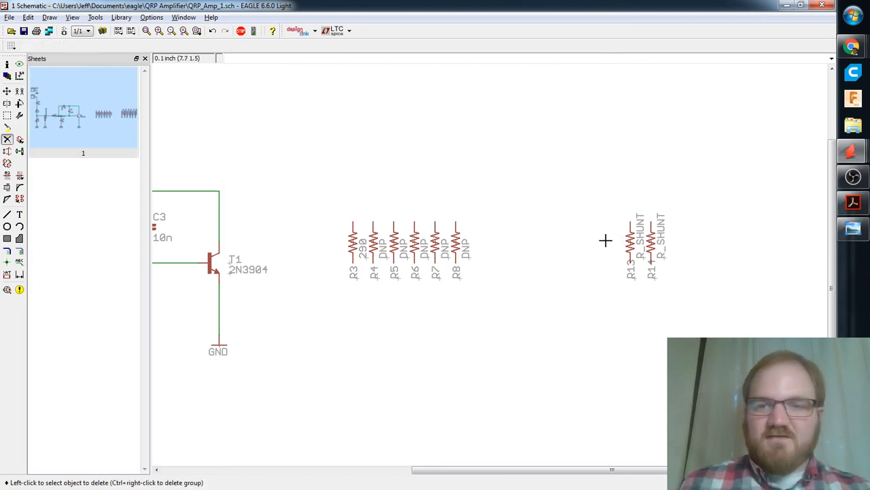
left_click(631, 244)
left_click(652, 243)
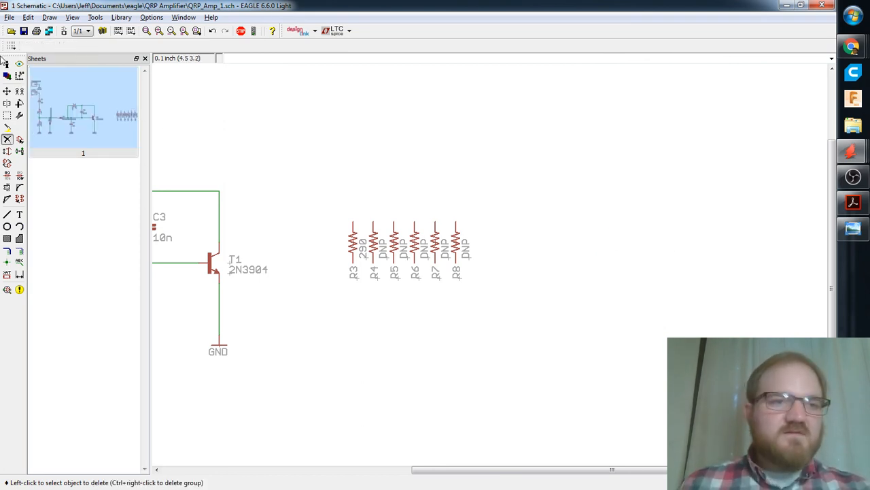
left_click(7, 116)
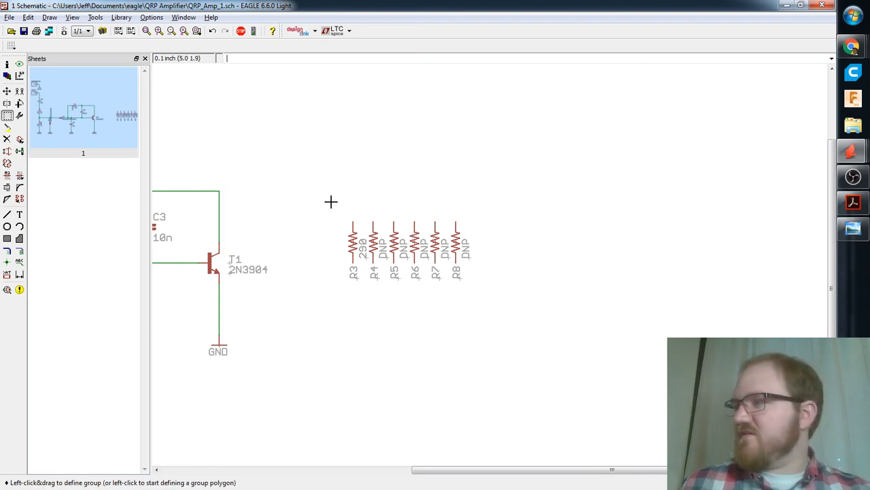
Copy the grouped R3–R8 row and place it to the right as R9–R14.
left_click_drag(323, 203, 502, 291)
key("Delete")
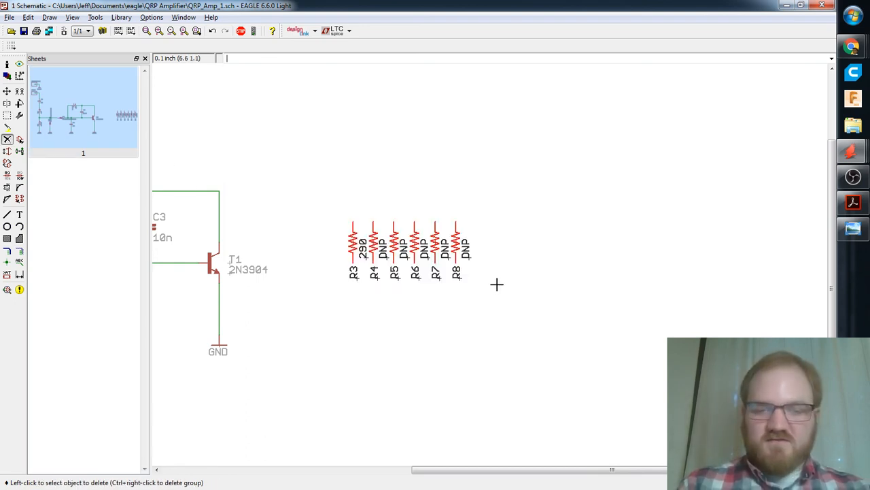
type("copy")
key("Return")
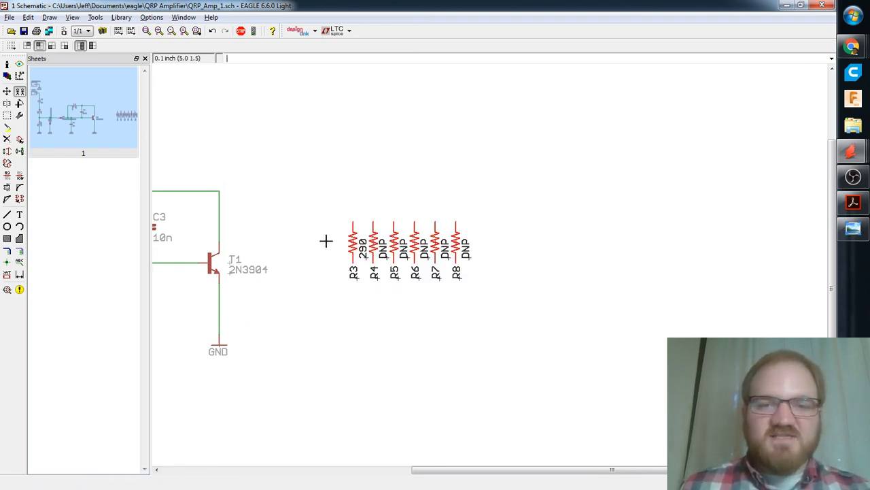
right_click(423, 252, "ctrl")
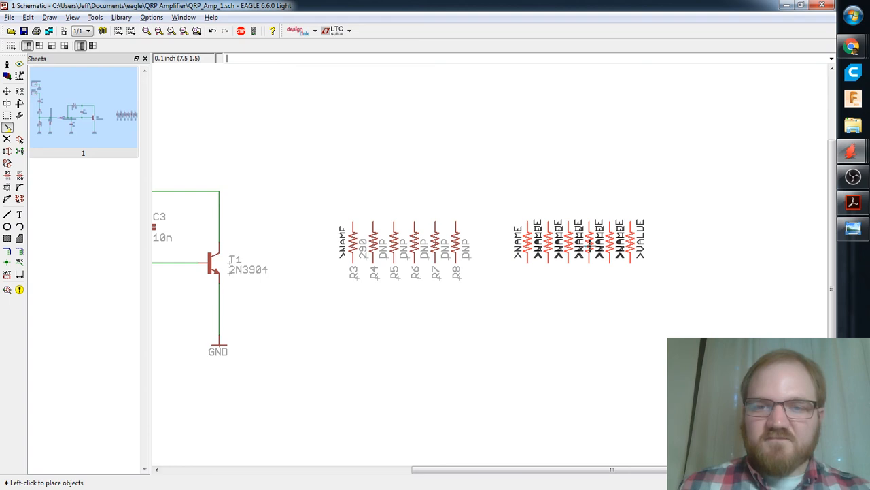
left_click(589, 245)
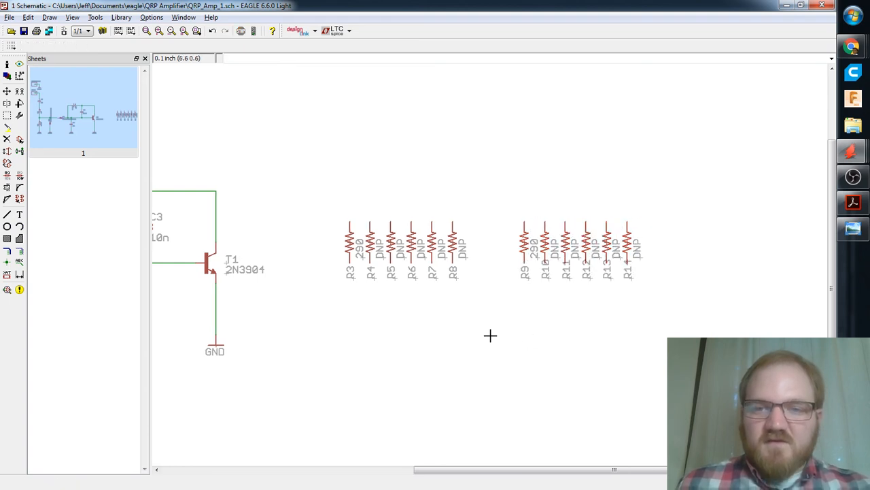
middle_click_drag(490, 335, 474, 336)
scroll(557, 289, "up", 1)
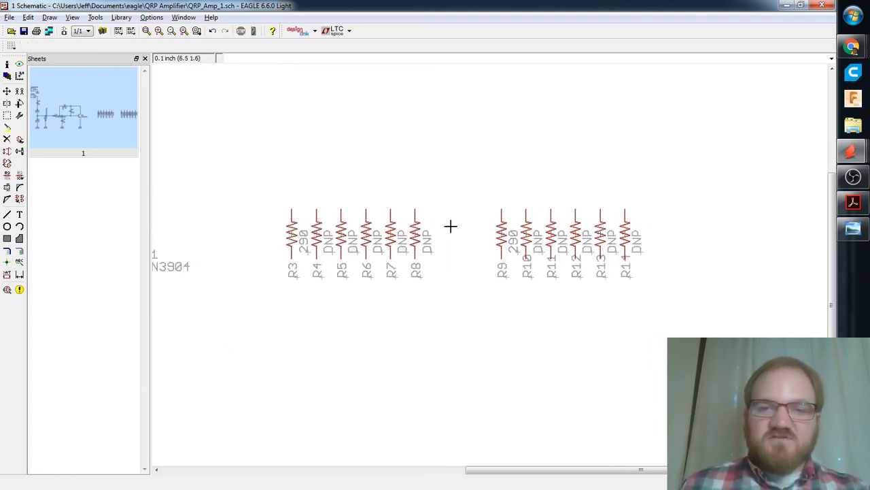
middle_click_drag(451, 226, 449, 274)
scroll(448, 274, "down", 1)
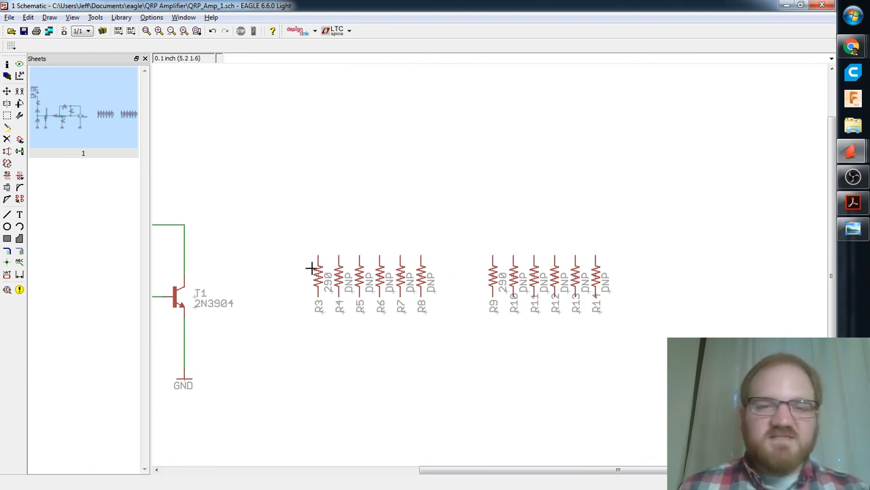
Copy the R3–R8 group, rotate it 90°, and place it above as R15–R20.
left_click(6, 114)
left_click_drag(288, 238, 491, 378)
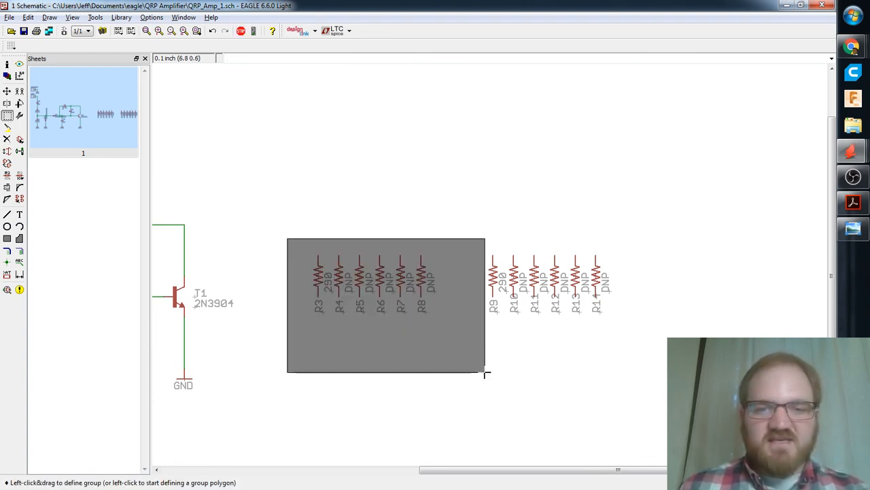
key("Return")
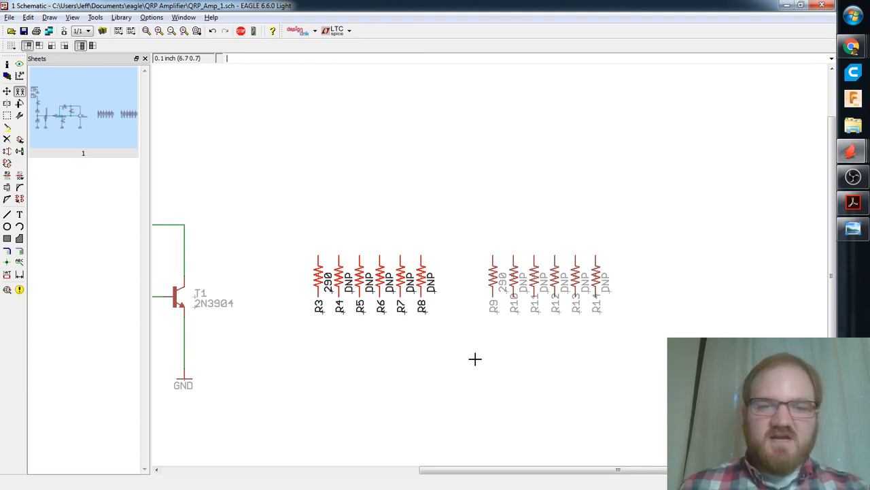
right_click(315, 272, "ctrl")
right_click(445, 179)
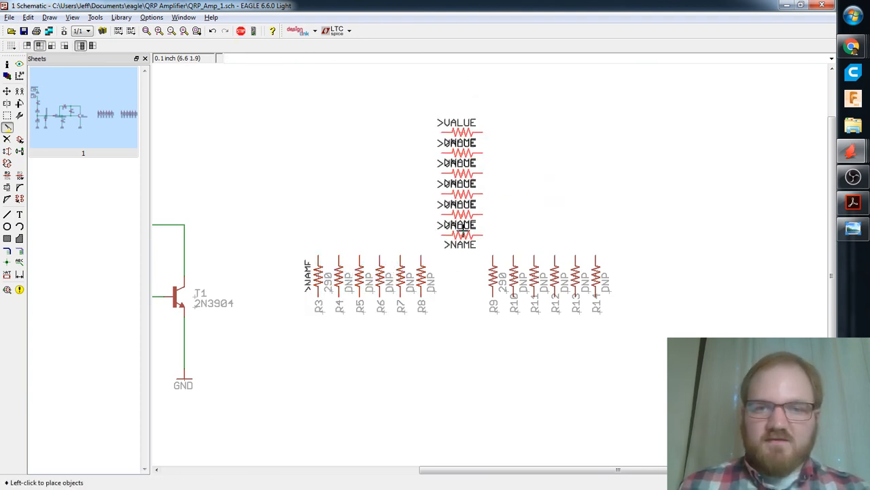
left_click(462, 231)
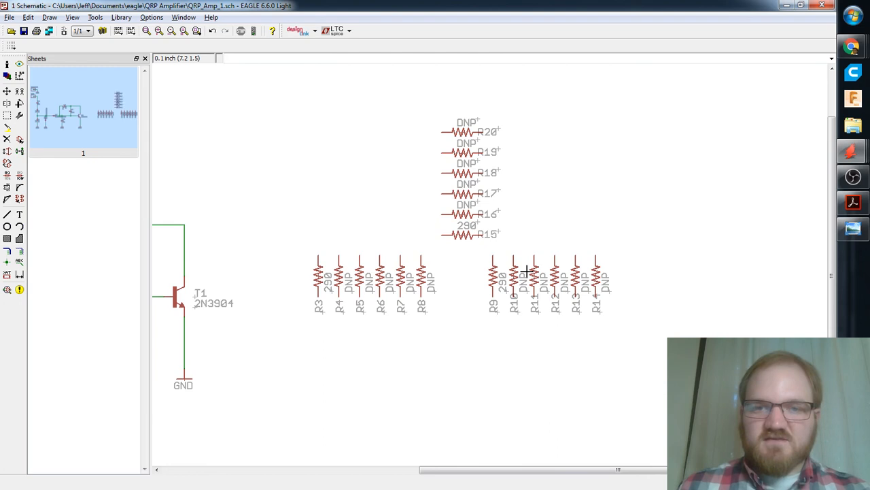
type("val")
key("Return")
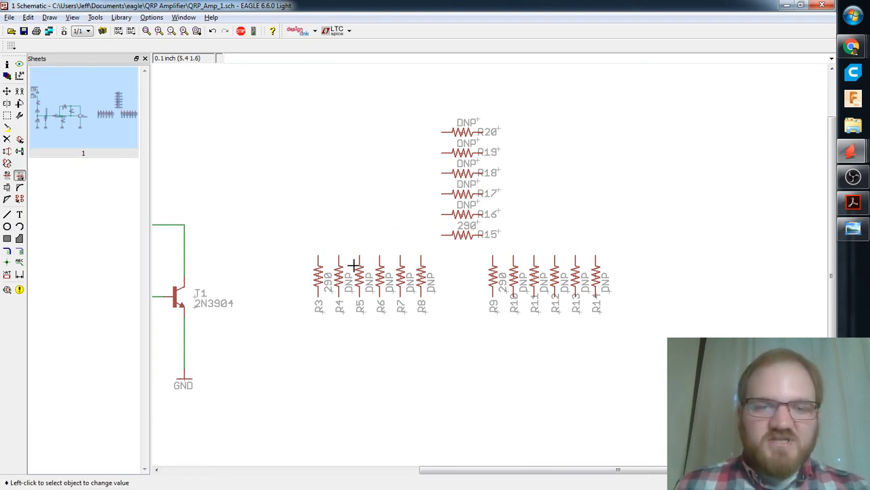
Set both R8 and R9 to the value 290.
left_click(422, 280)
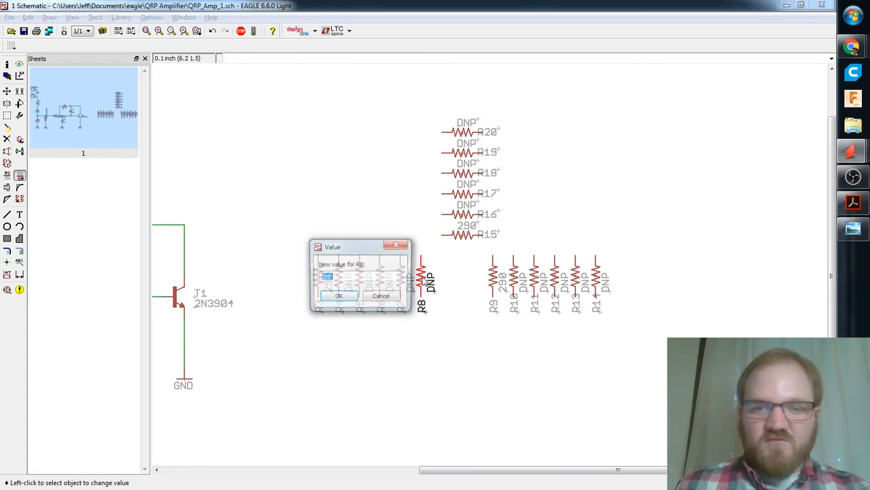
type("290")
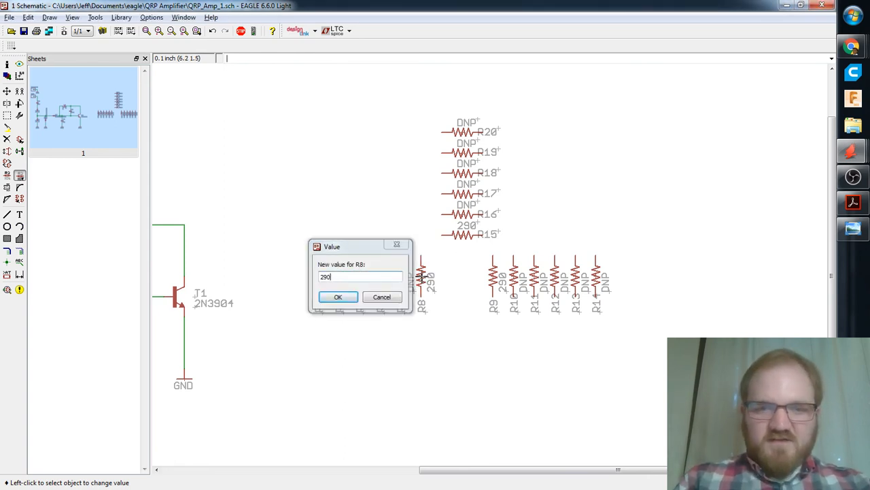
key("Return")
left_click(495, 282)
type("290")
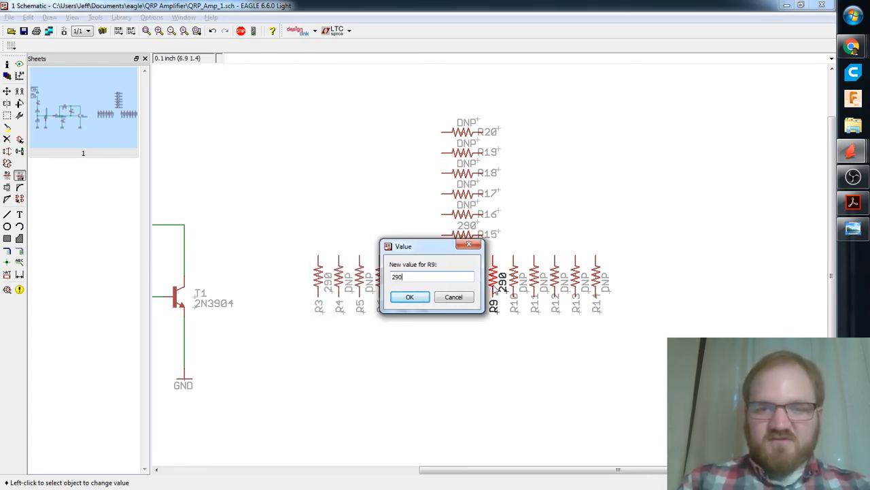
key("Return")
Set R3 to DNP and R15 to 18.
left_click(325, 284)
type("DNP")
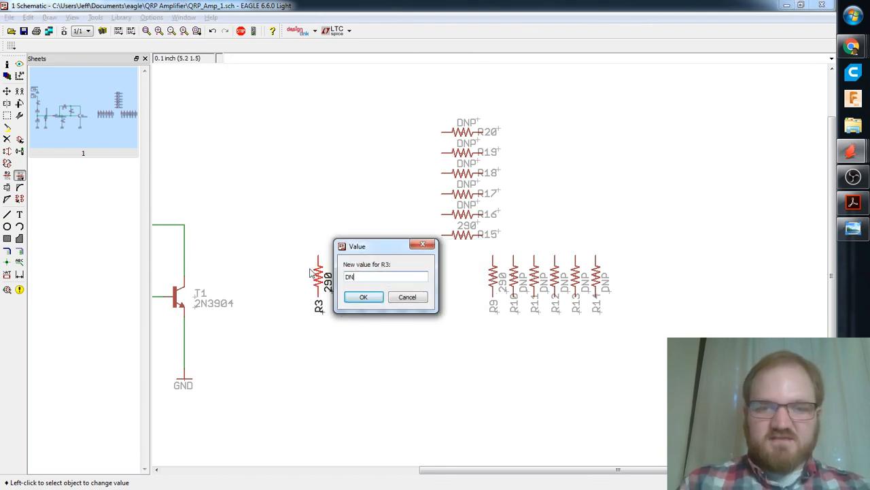
key("Return")
left_click(468, 237)
type("16")
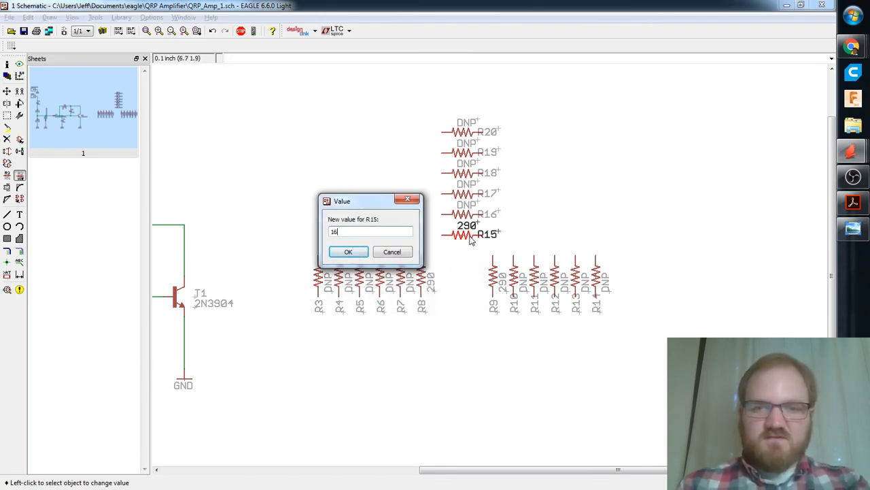
type("8")
key("Return")
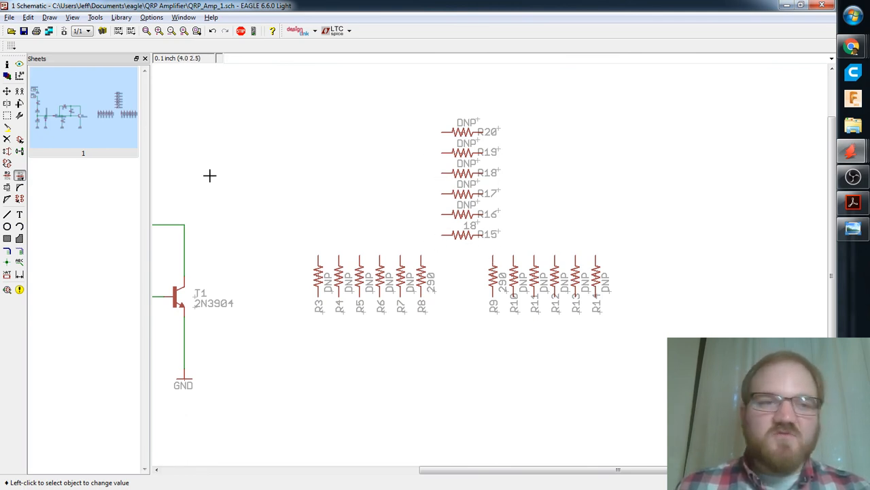
left_click(6, 115)
Move the grouped R3–R8 row slightly to the right.
left_click_drag(294, 245, 442, 362)
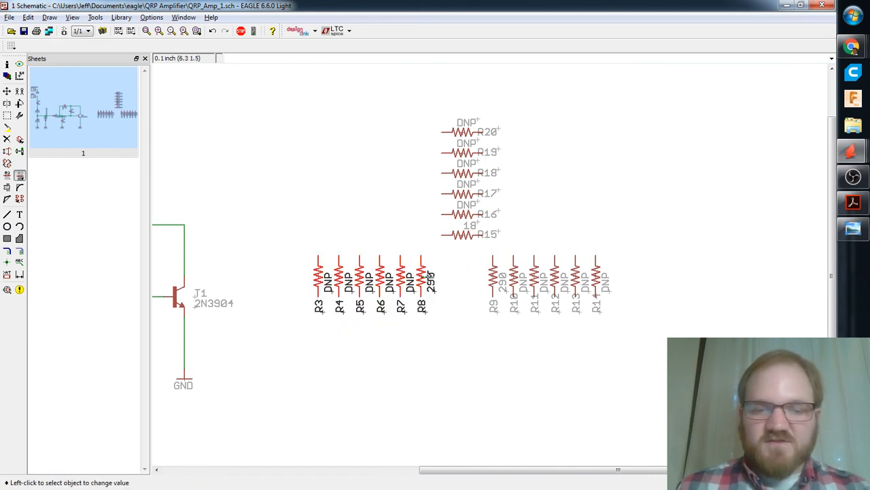
left_click(7, 91)
right_click(408, 275, "ctrl")
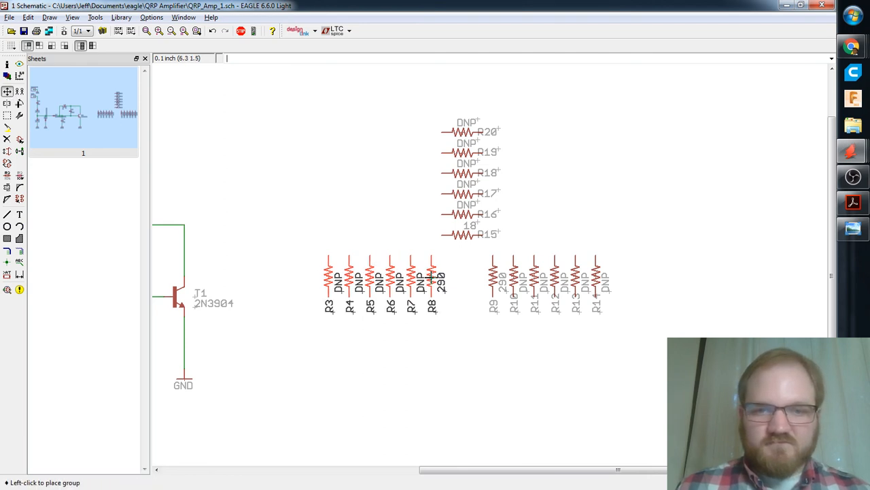
left_click(419, 275)
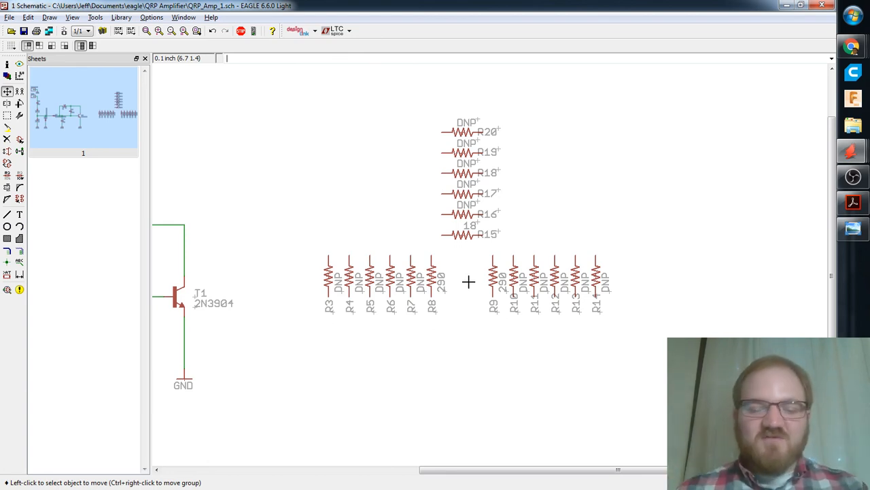
Select the Info tool and scroll around to review the resistor layout.
left_click(7, 64)
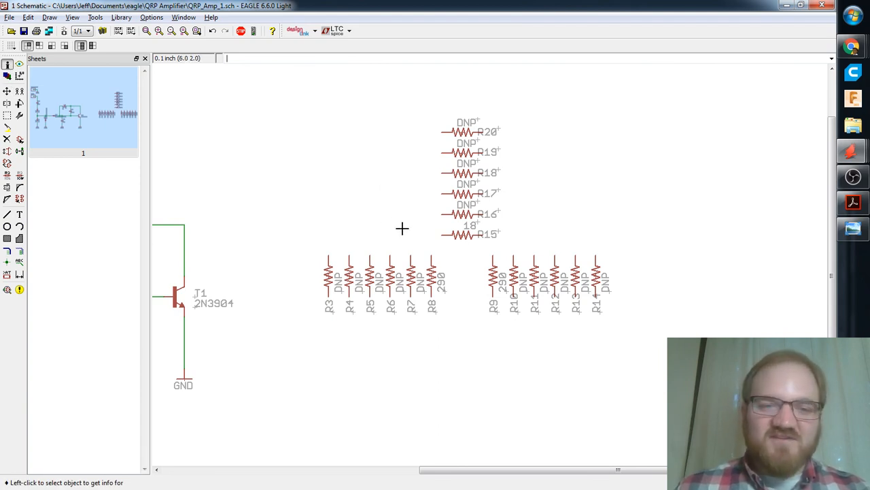
scroll(408, 224, "left", 3)
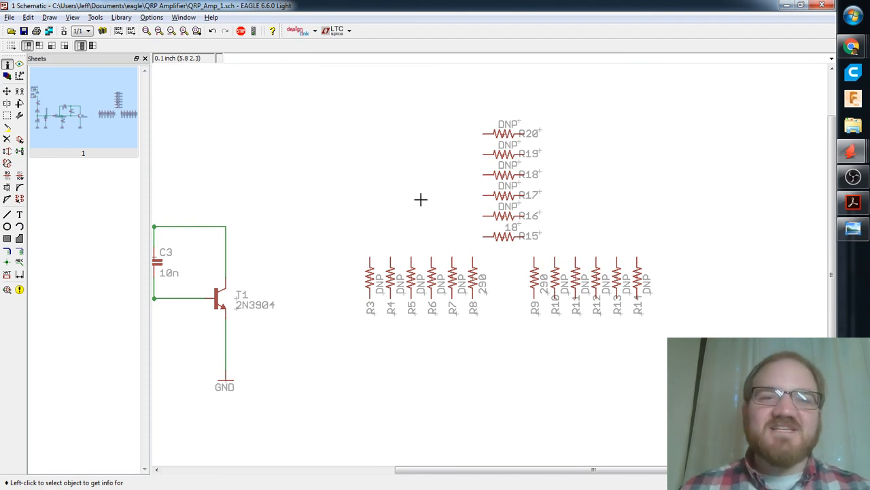
scroll(434, 203, "up", 1)
scroll(435, 206, "down", 2)
scroll(435, 206, "down", 1)
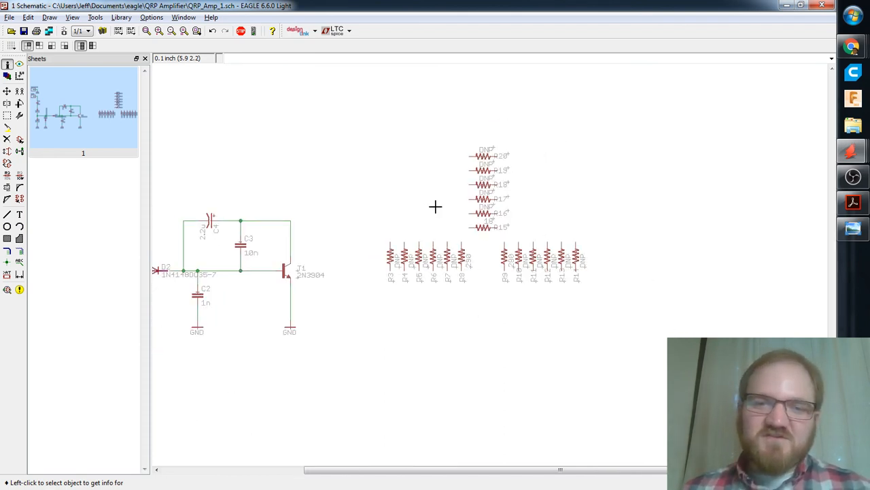
scroll(435, 204, "up", 1)
scroll(432, 210, "up", 1)
scroll(433, 210, "down", 1)
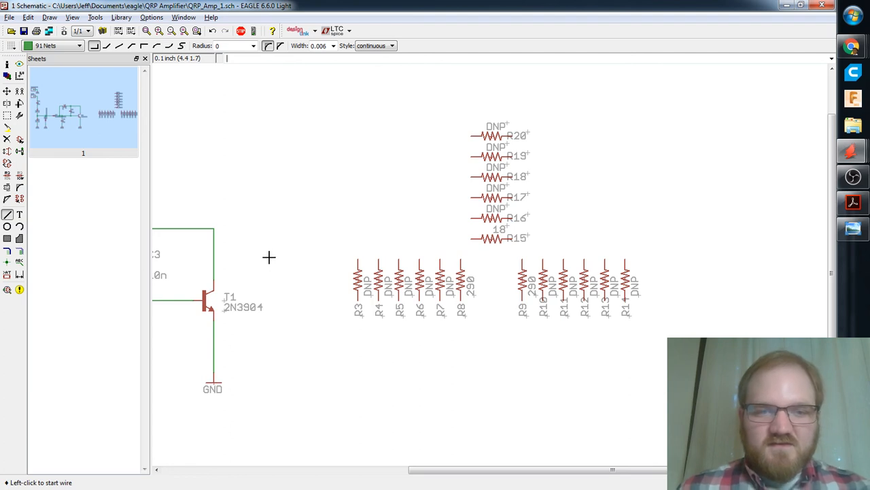
Wire together the top pins of resistors R3 through R7.
left_click(358, 259)
left_click(378, 259)
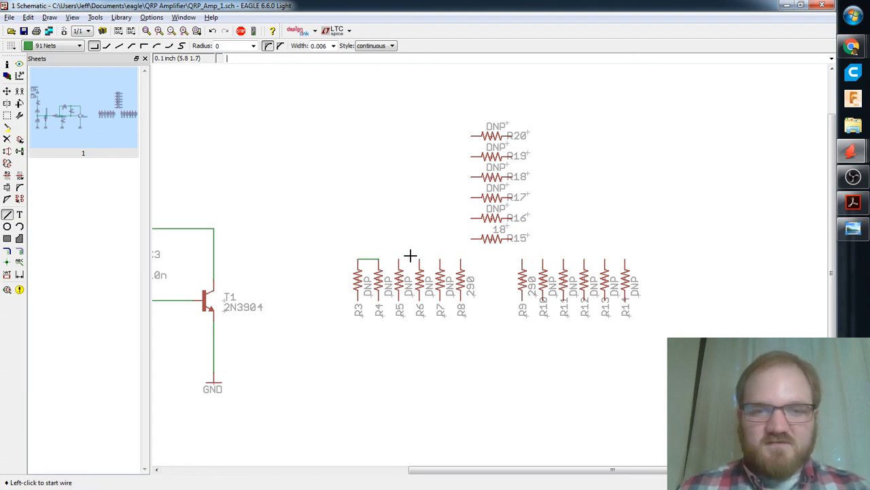
left_click(398, 260)
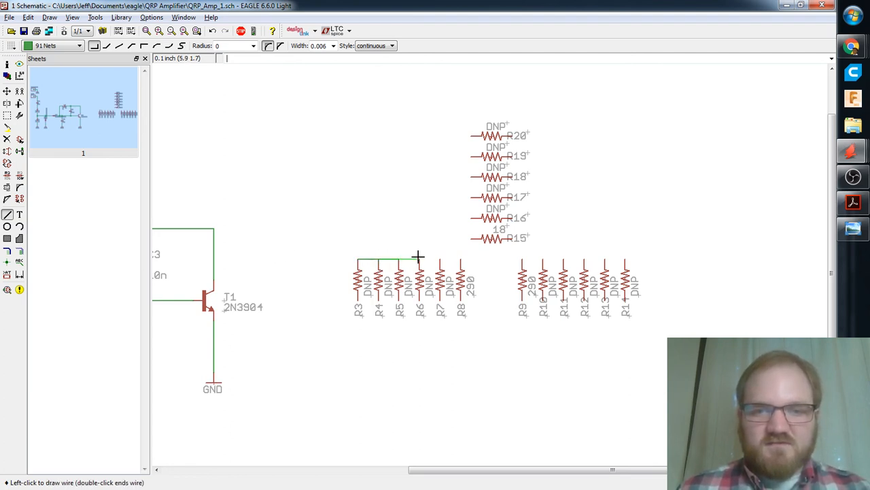
left_click(418, 257)
key("ctrl+z")
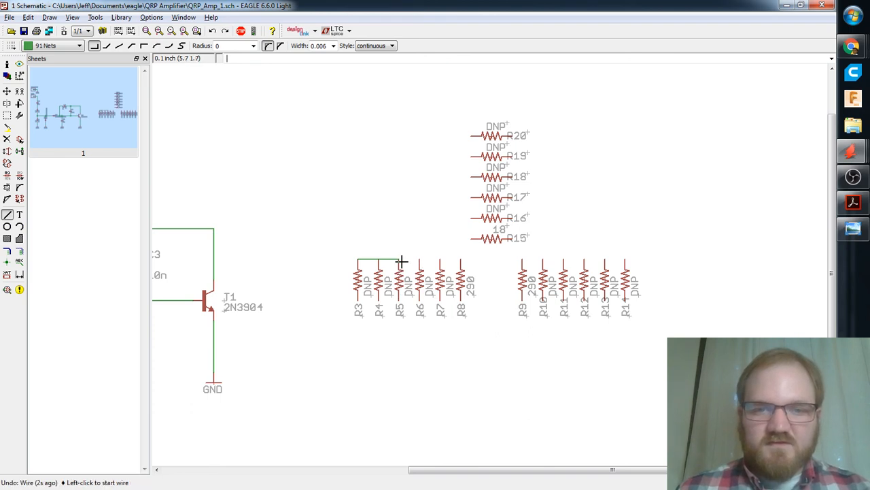
left_click(400, 260)
left_click(419, 259)
left_click(439, 258)
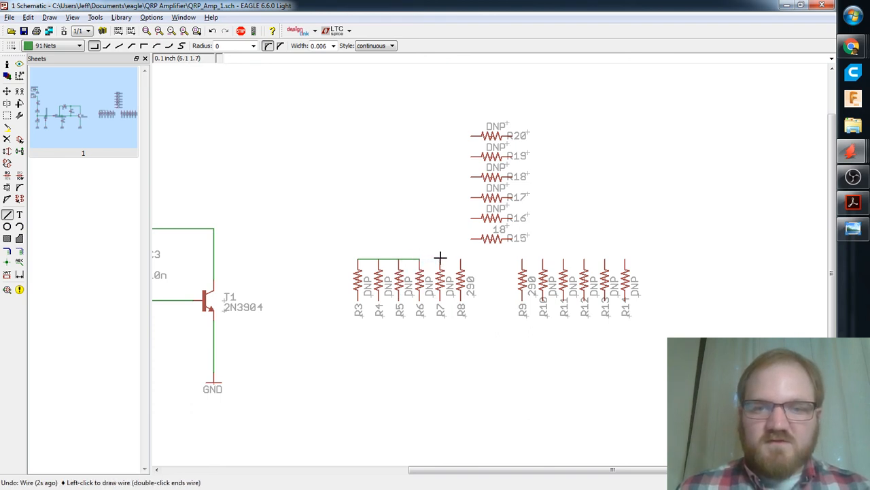
double_click(419, 259)
key("Escape")
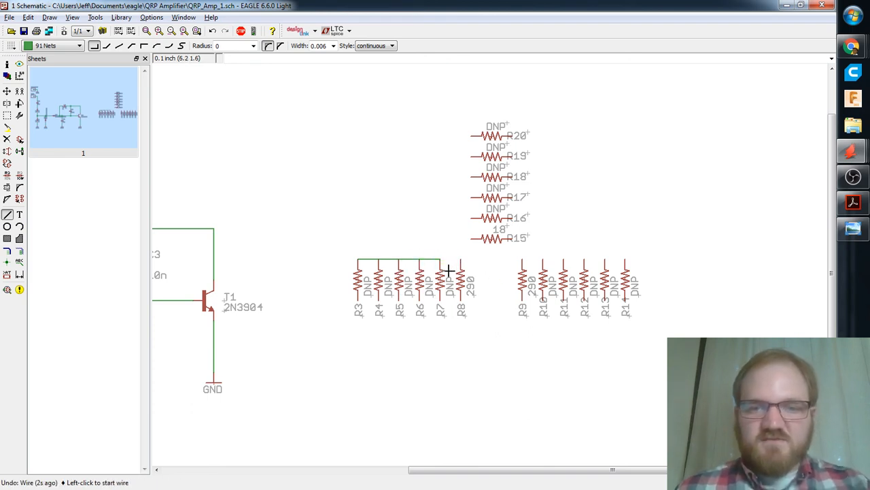
Connect R8 to R15's left pin and run R15's right pin across to R14.
left_click(441, 259)
left_click(461, 260)
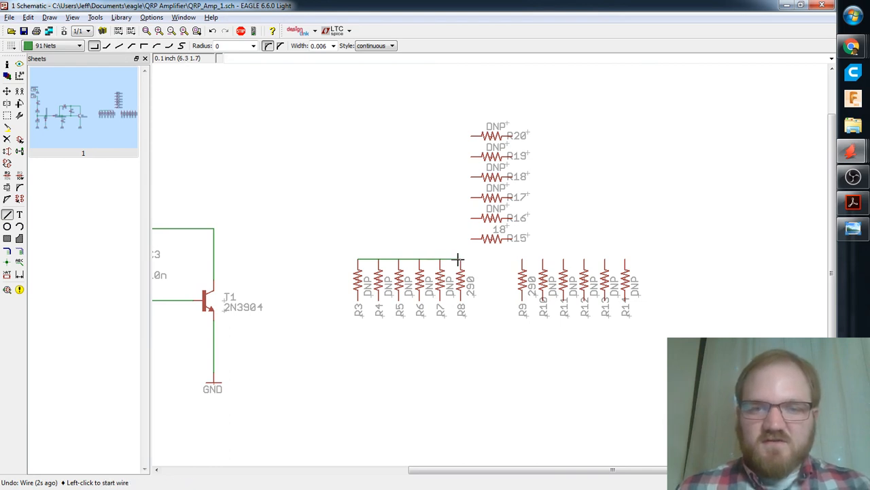
left_click(470, 238)
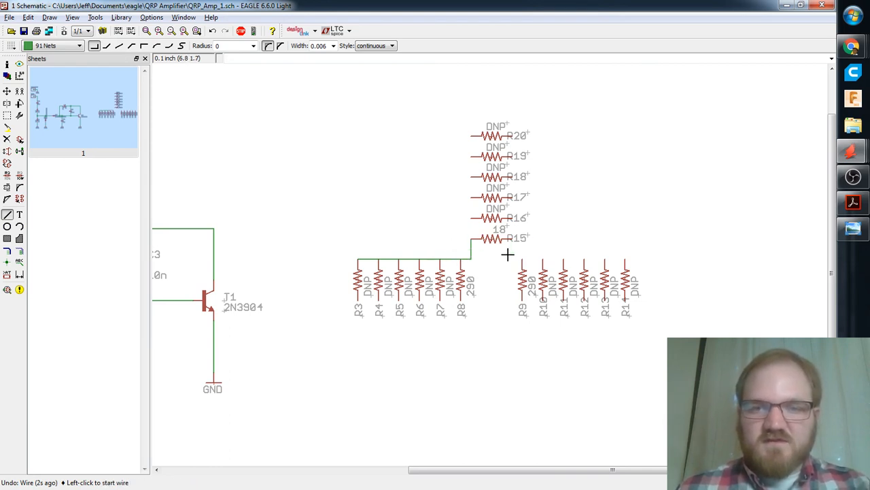
left_click(523, 238)
right_click(519, 255)
right_click(520, 255)
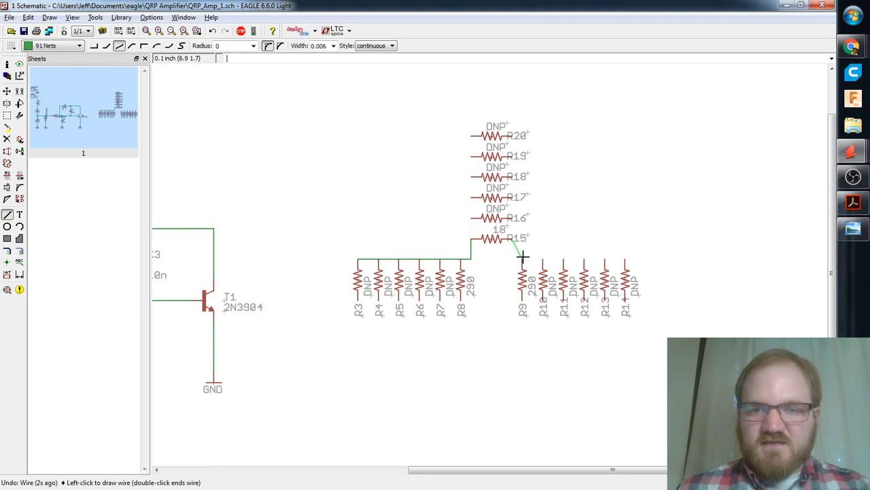
right_click(521, 256)
right_click(522, 256)
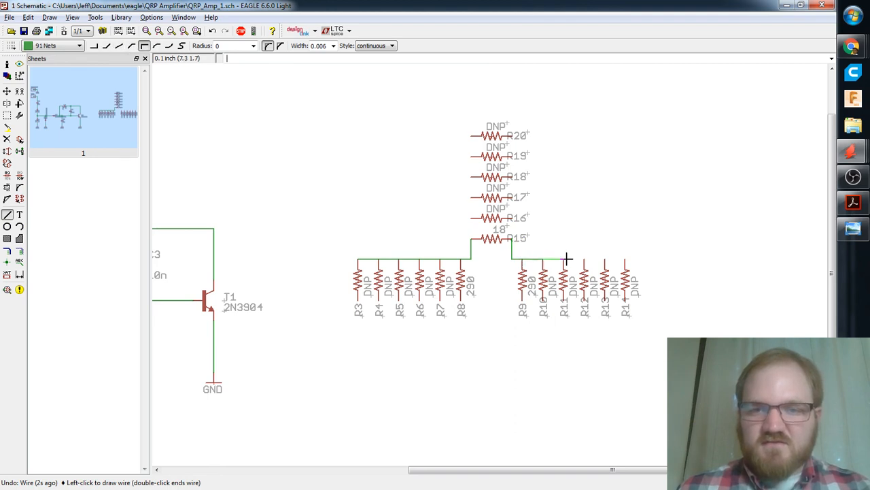
left_click(626, 258)
Wire R20 in parallel with R15, down to the lower bus.
left_click(472, 238)
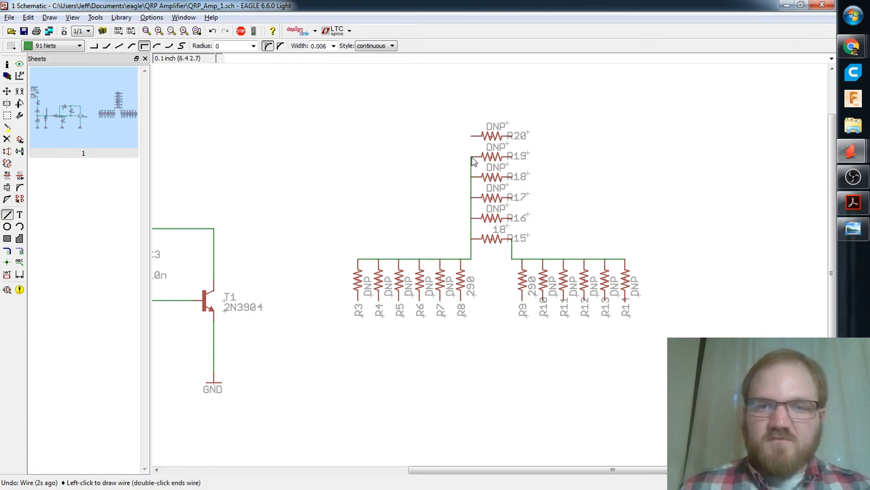
left_click(471, 136)
left_click(512, 136)
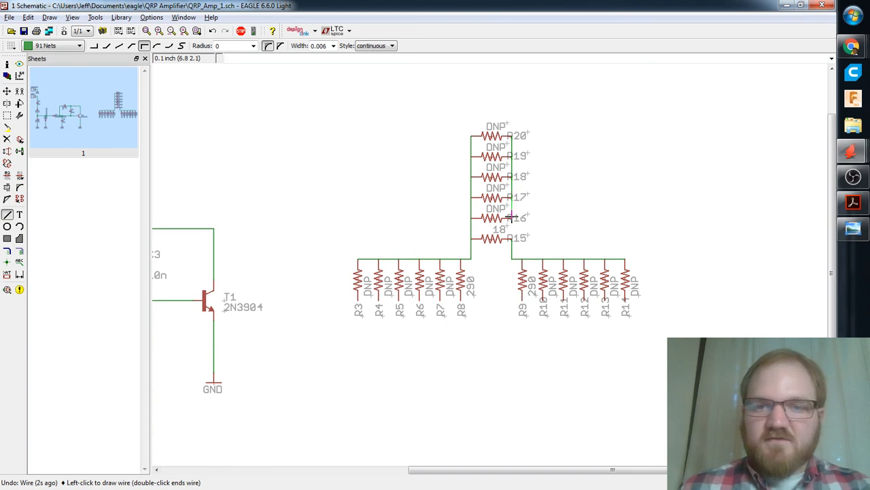
double_click(557, 257)
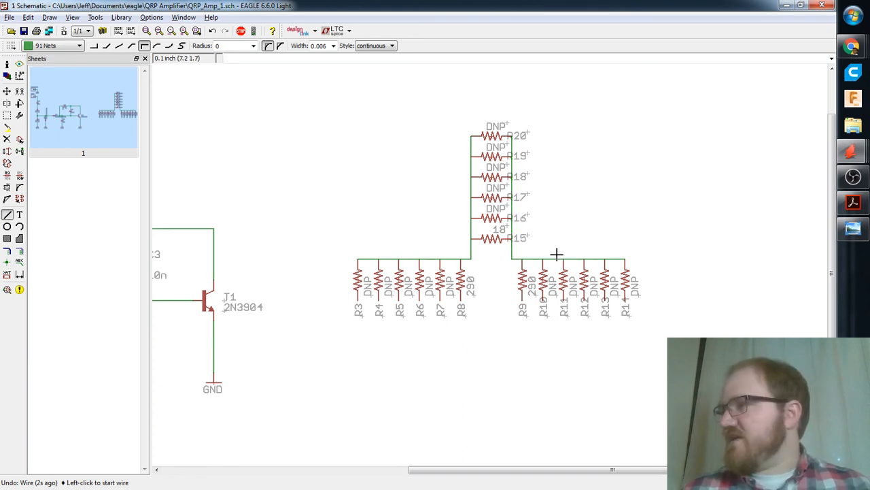
middle_click_drag(372, 223, 414, 205)
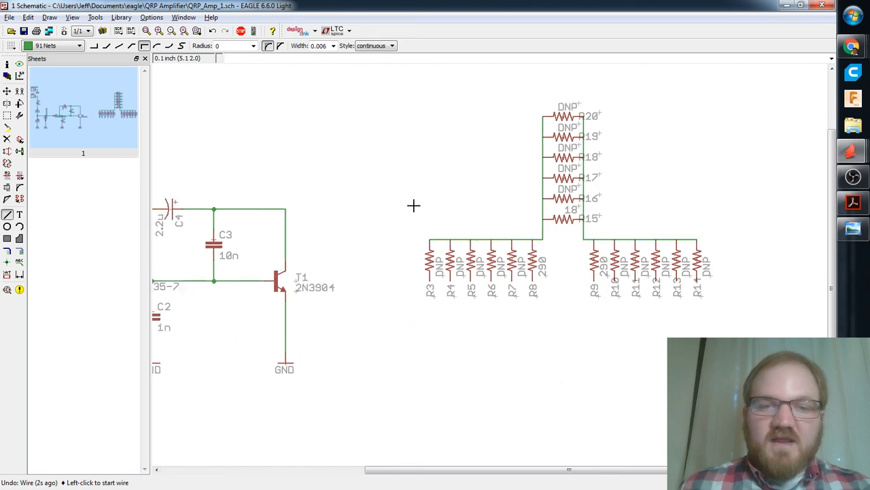
scroll(422, 229, "down", 3)
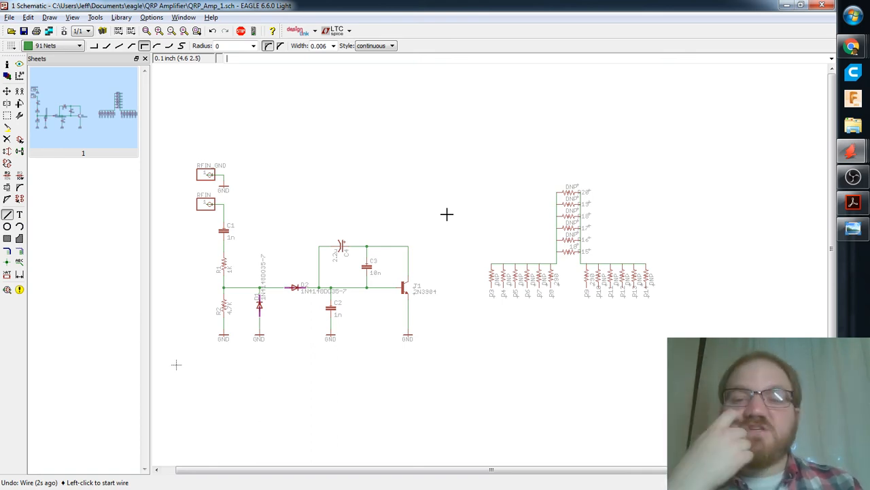
Review the amppart1.pdf schematic, then display the G0kla IRF510 push-pull schematic image.
key("alt+Tab")
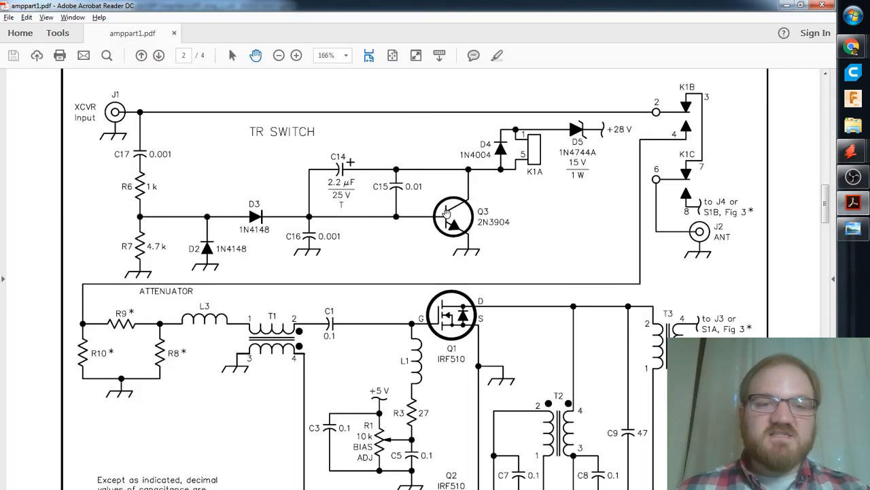
scroll(361, 258, "down", 1)
scroll(297, 265, "down", 1)
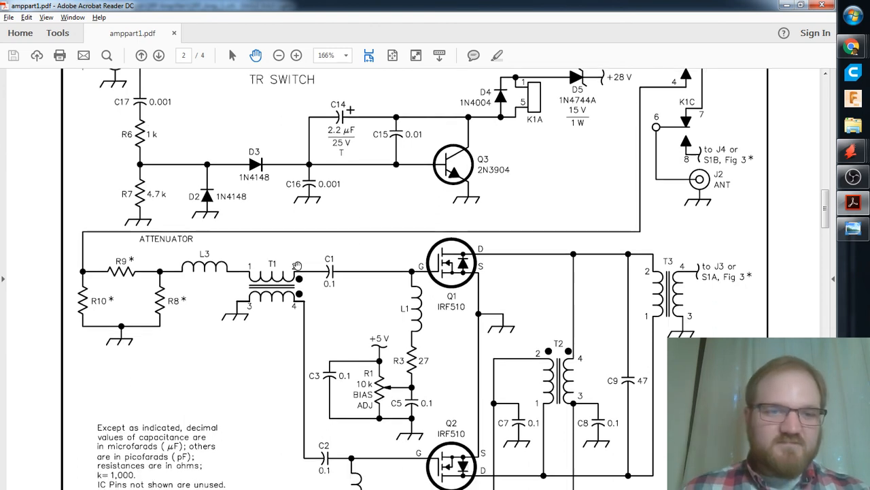
left_click(853, 229)
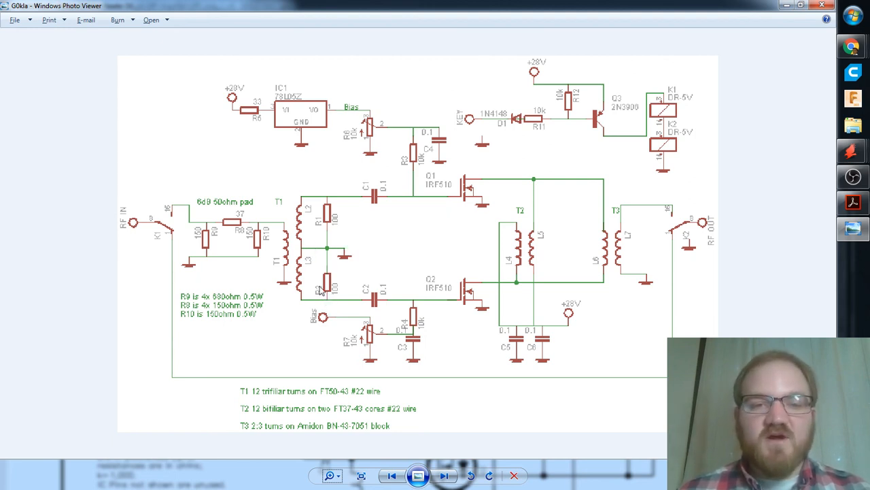
Return from the G0kla image to page 2 of amppart1.pdf in Acrobat Reader.
key("alt+Tab")
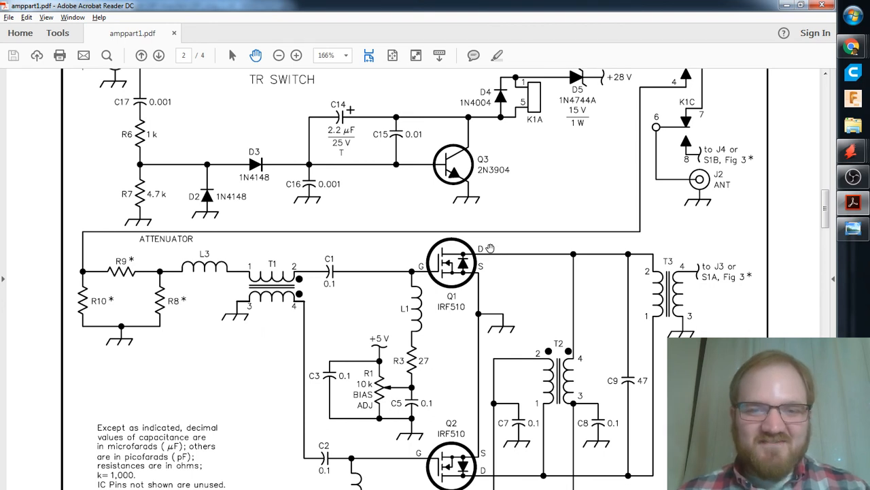
Cycle through the open windows to bring up the G0kla schematic image in Windows Photo Viewer.
key("alt+Tab")
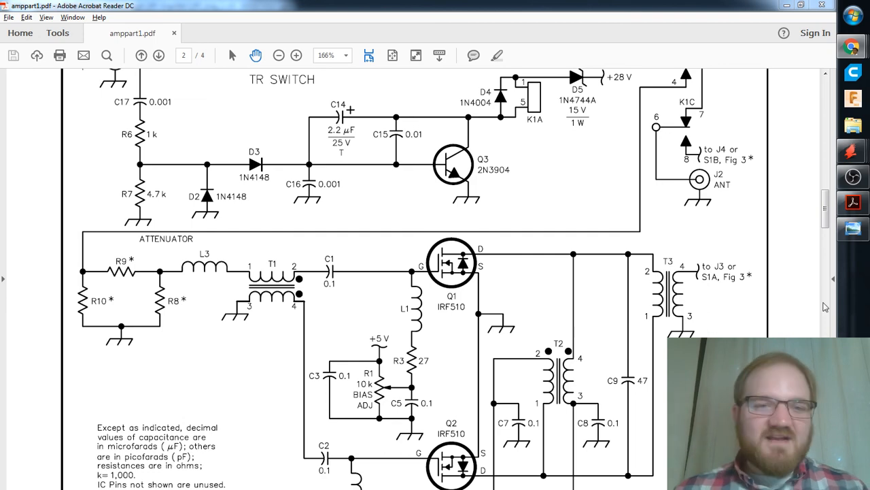
key("alt+Tab")
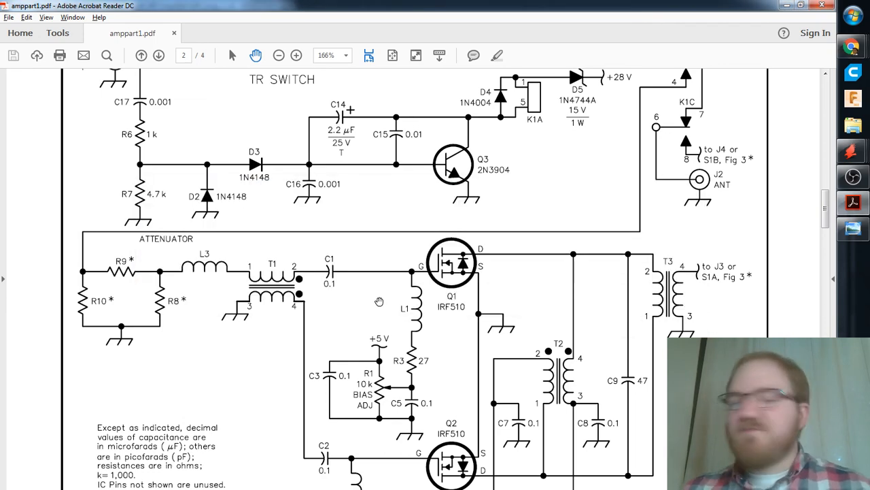
key("alt+Tab")
key("alt+Tab")
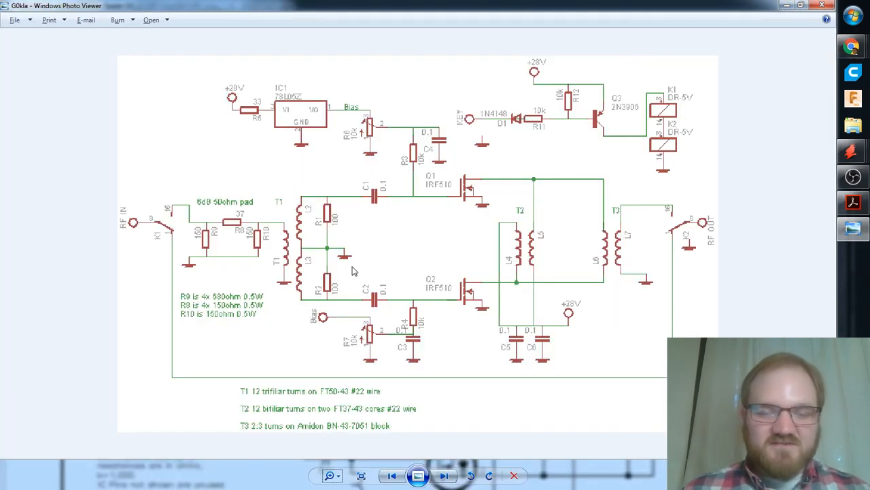
Bring the EAGLE QRP_Amp_1.sch schematic window back in front of the G0kla image.
mouse_move(861, 163)
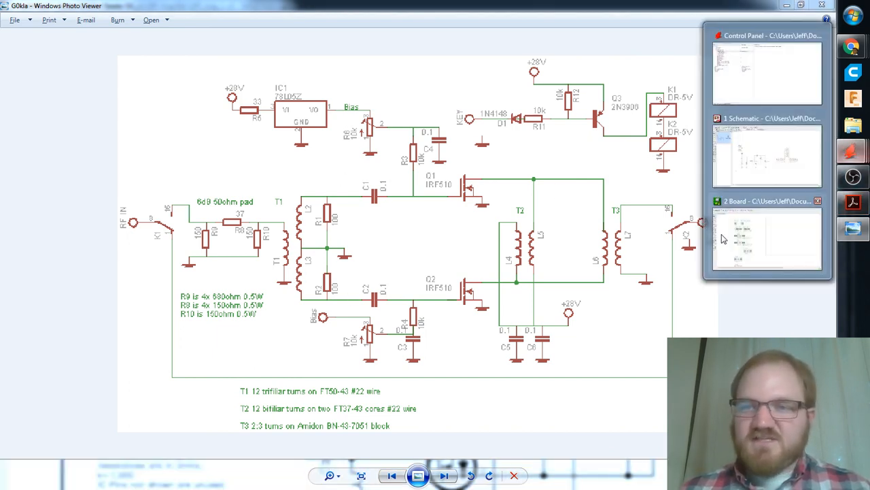
left_click(727, 174)
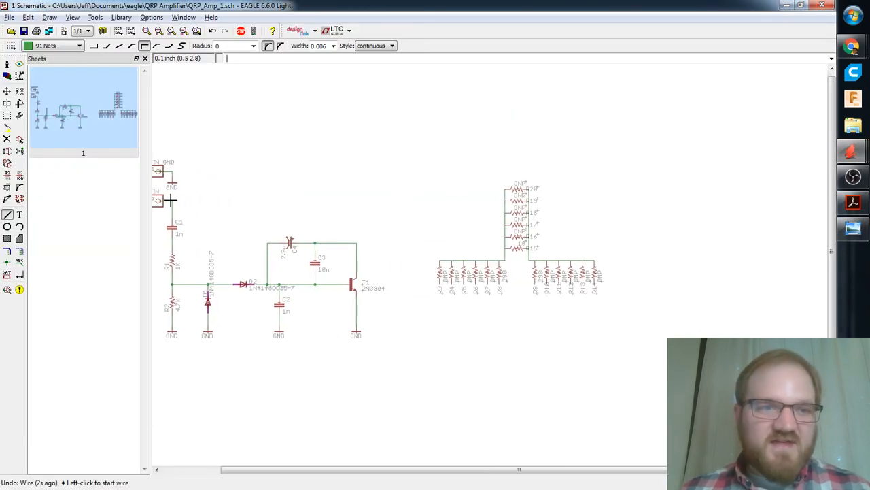
left_click(19, 139)
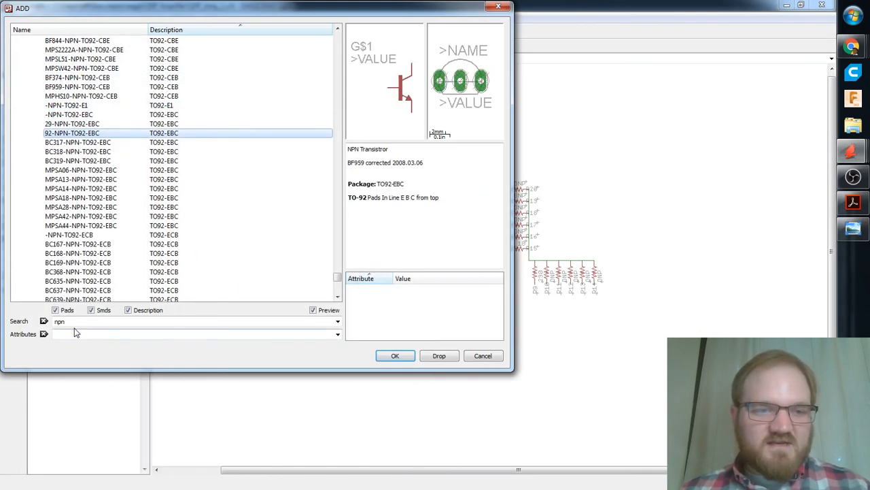
left_click_drag(71, 322, 26, 318)
key("BackSpace")
key("Return")
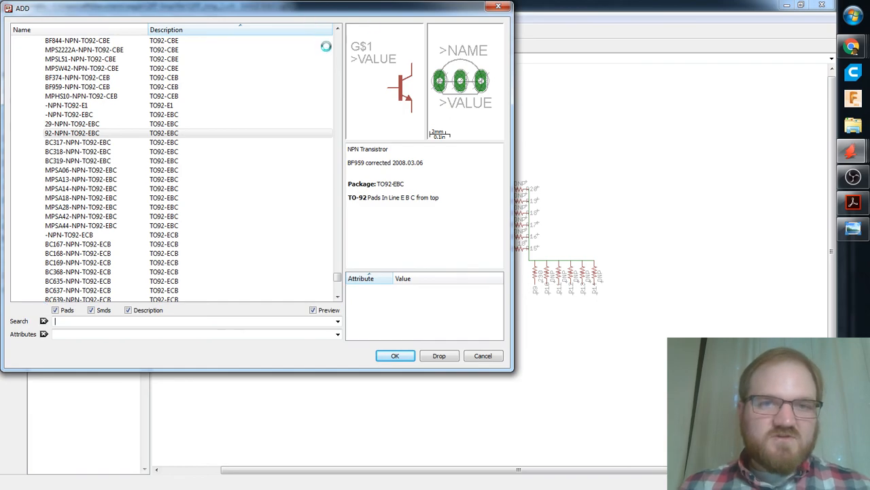
left_click(74, 33)
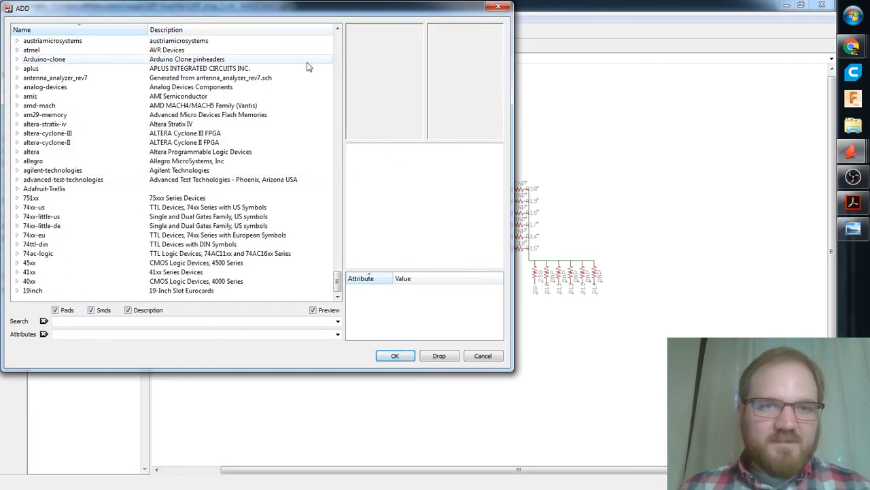
left_click_drag(338, 282, 351, 253)
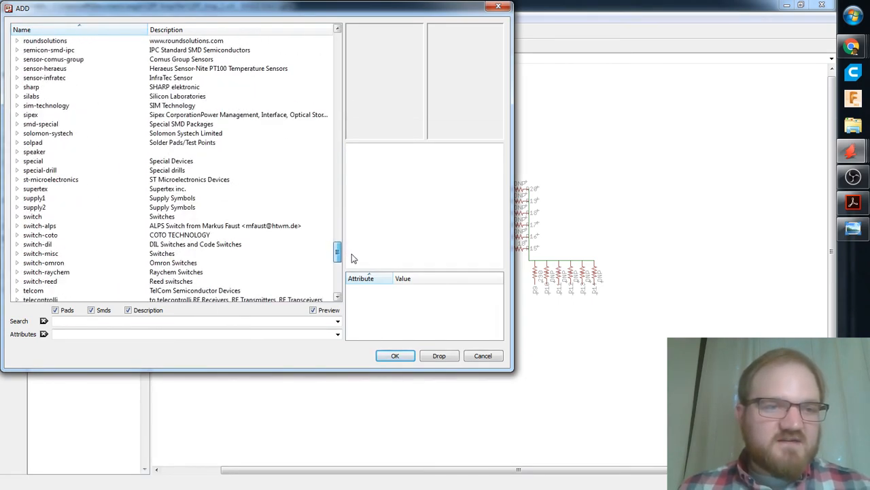
scroll(78, 171, "down", 6)
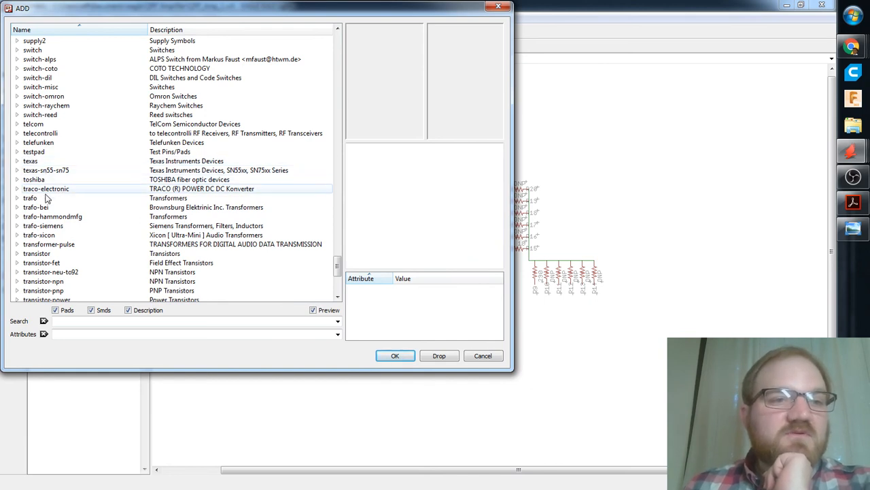
scroll(49, 176, "down", 4)
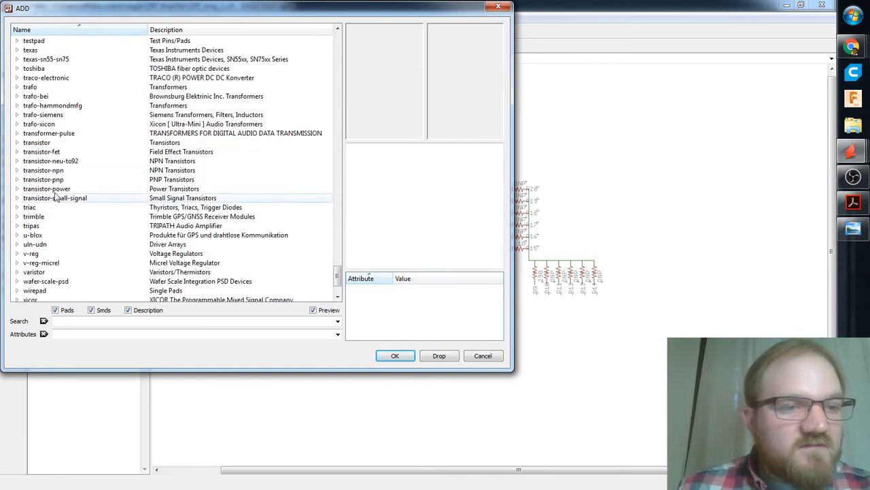
scroll(58, 221, "up", 2)
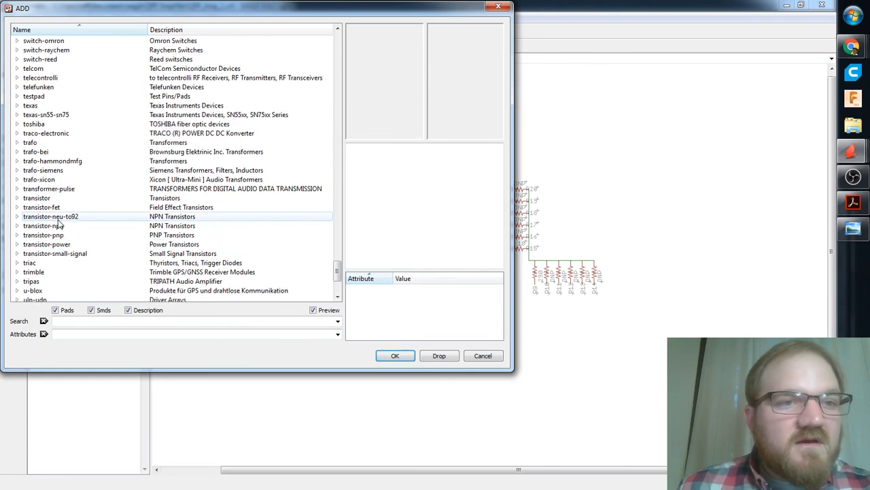
left_click(65, 321)
type("torq")
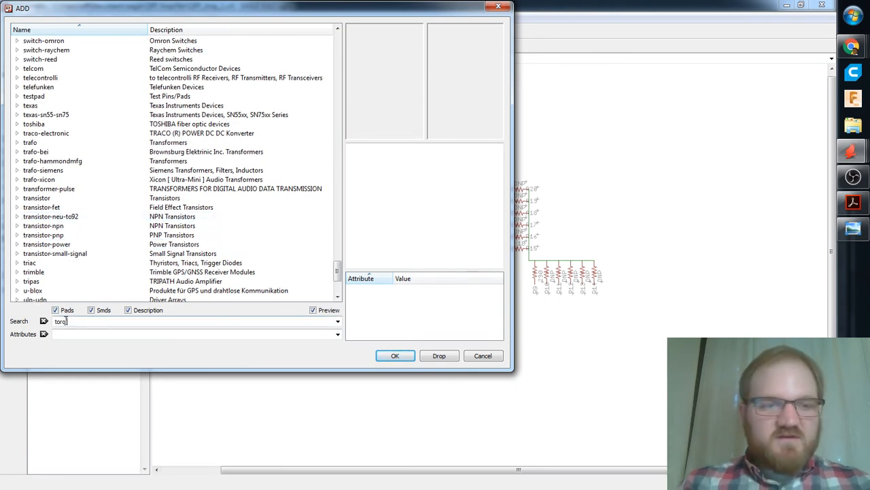
key("Return")
left_click(483, 356)
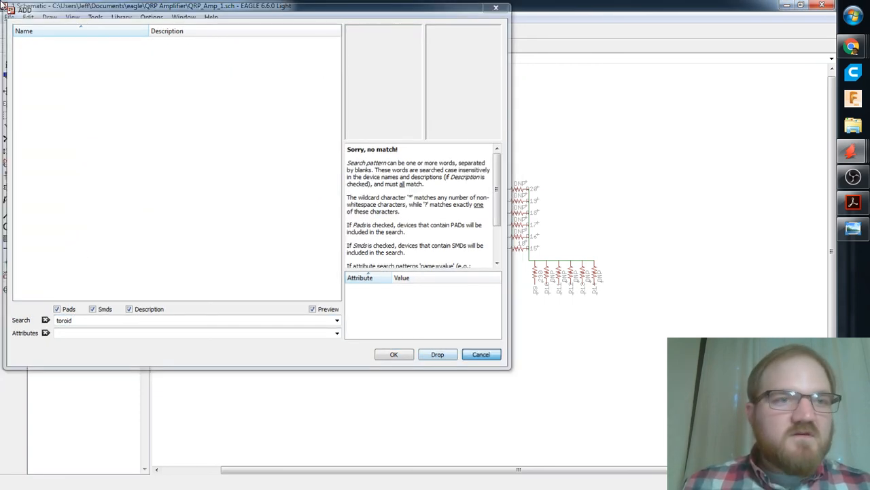
left_click(9, 17)
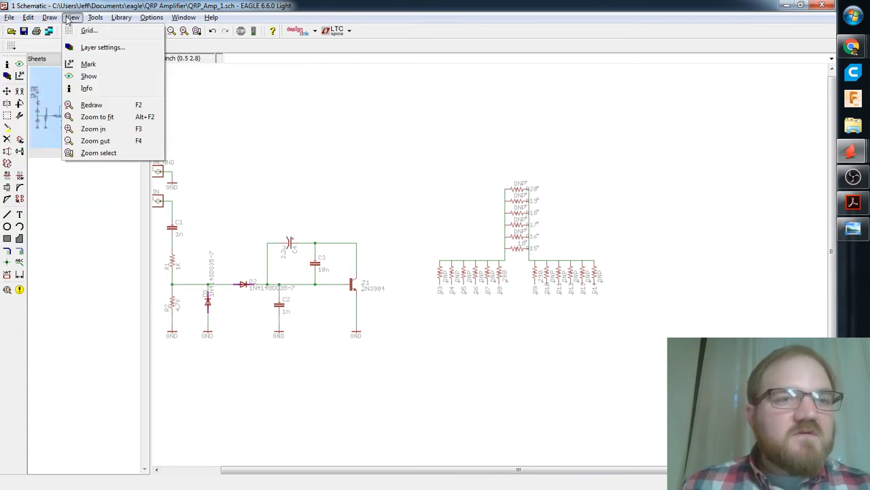
mouse_move(23, 19)
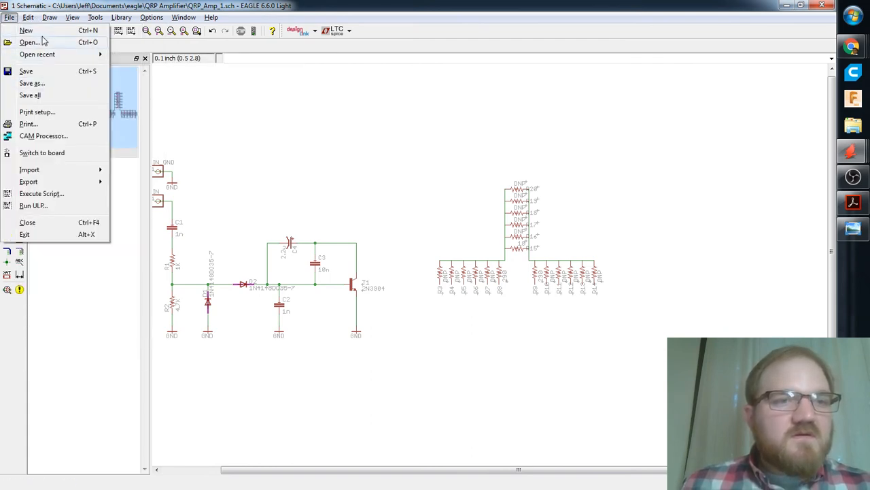
left_click(30, 42)
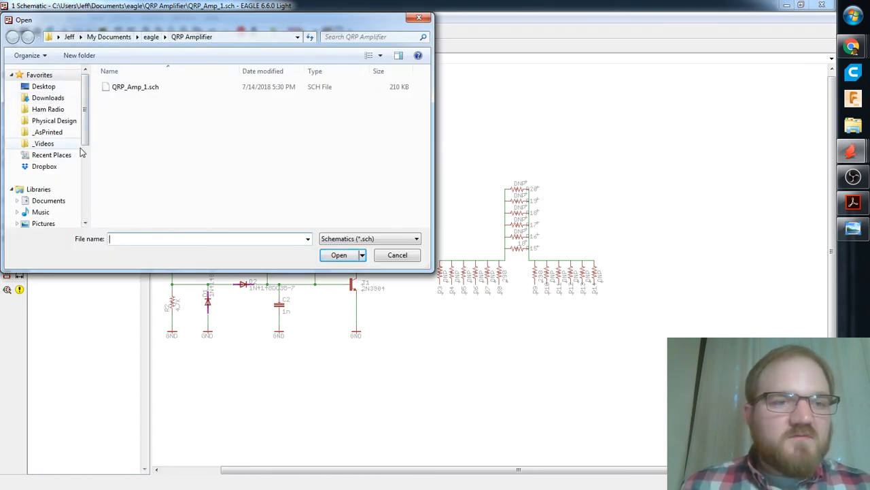
left_click(86, 176)
left_click_drag(87, 177, 85, 191)
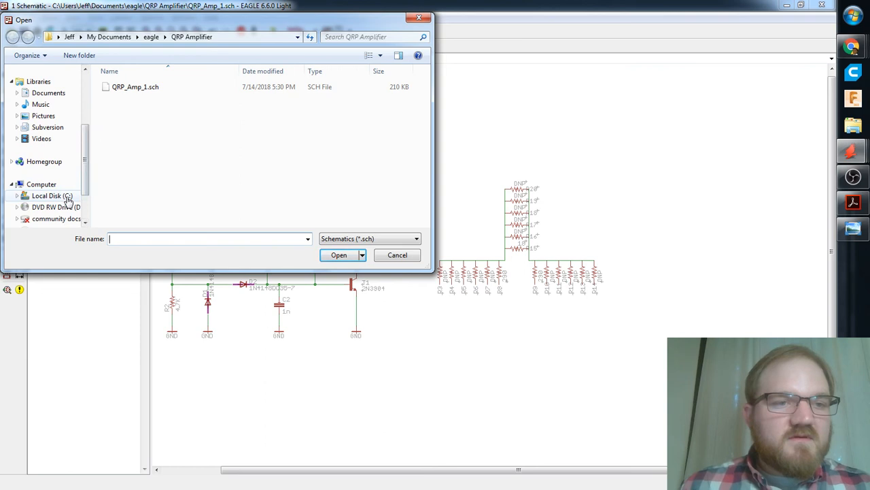
left_click(68, 198)
left_click(154, 169)
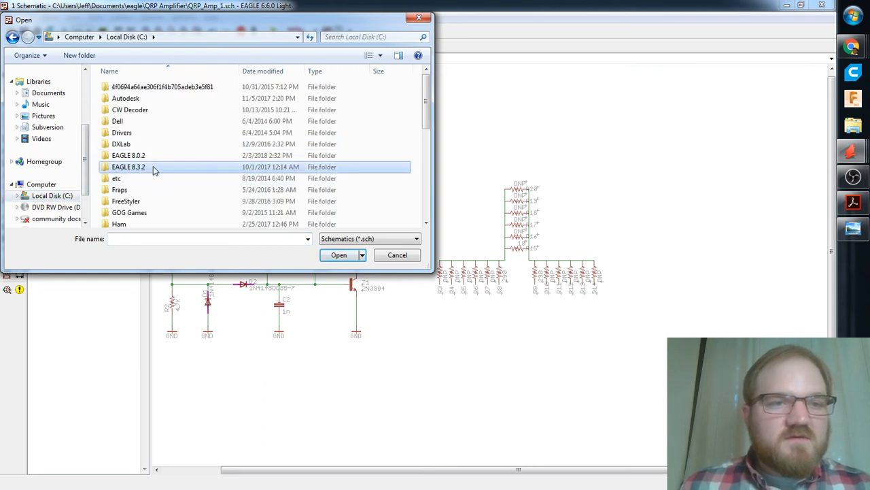
scroll(155, 170, "down", 7)
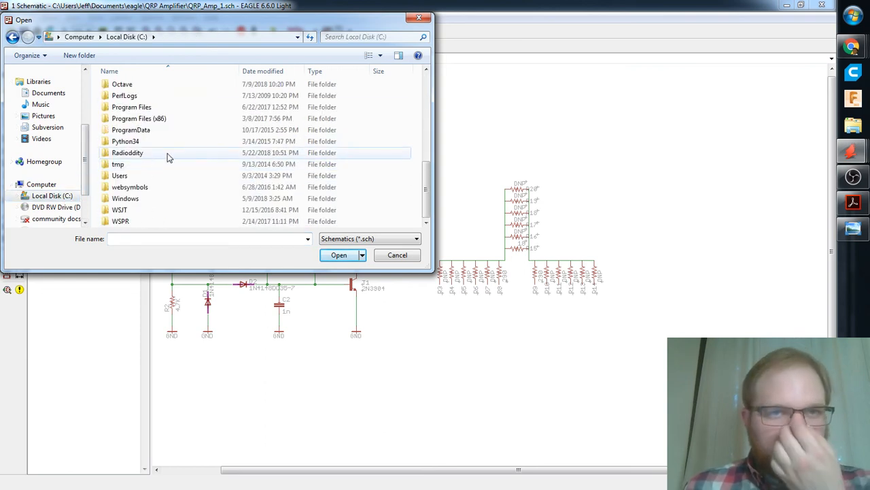
left_click_drag(199, 24, 203, 13)
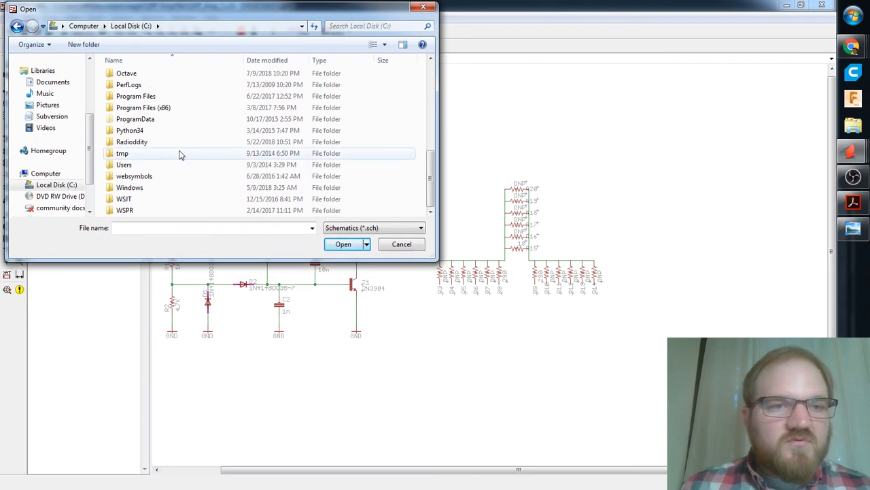
double_click(164, 96)
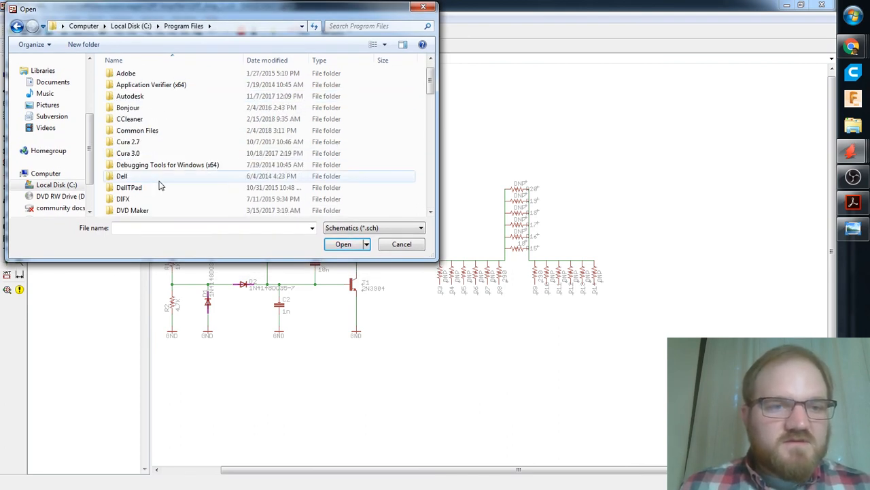
left_click(130, 26)
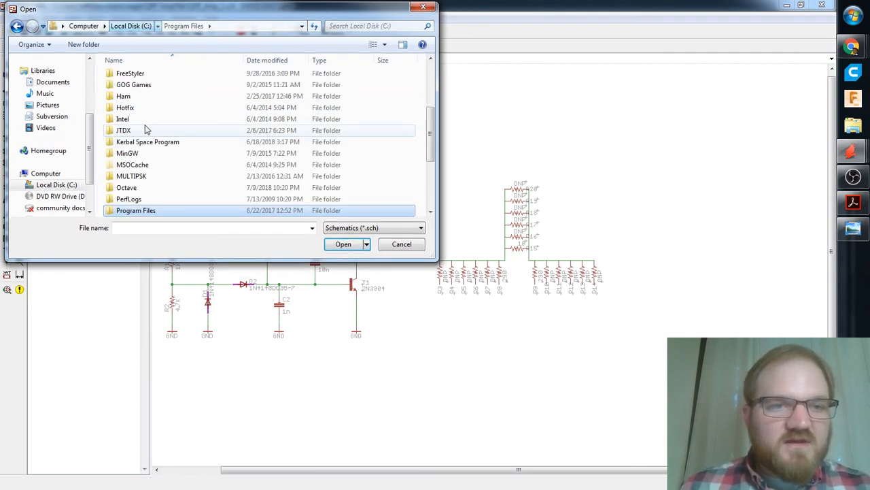
scroll(150, 136, "down", 2)
double_click(158, 153)
scroll(143, 174, "down", 2)
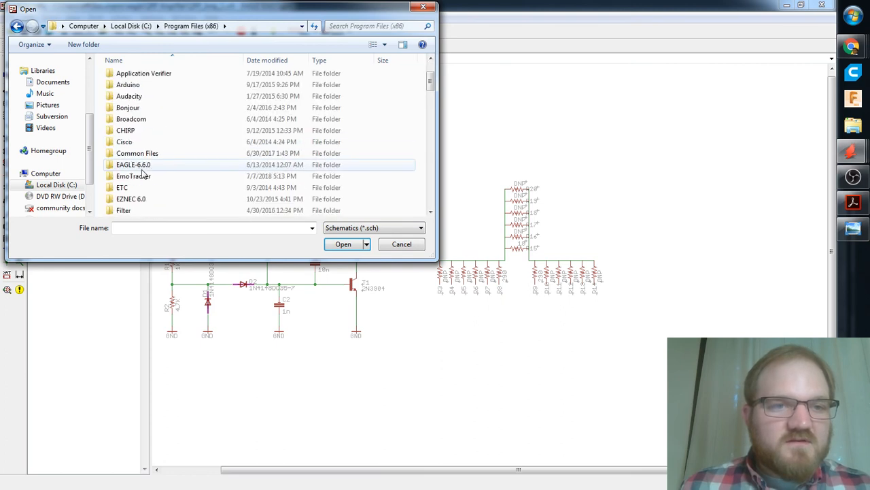
scroll(142, 174, "down", 1)
double_click(148, 133)
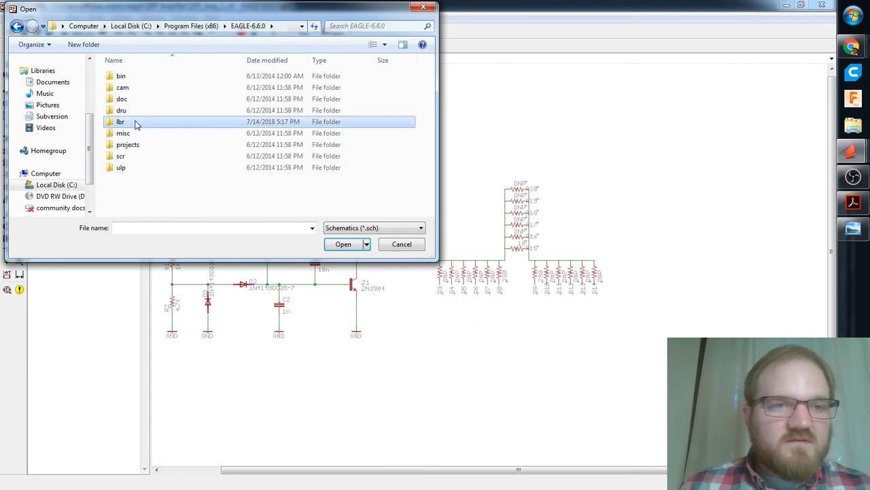
double_click(135, 123)
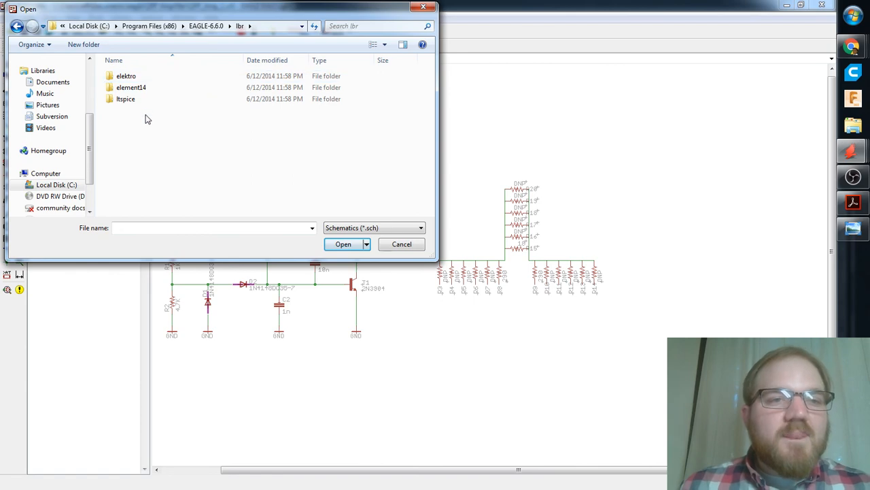
left_click(381, 228)
left_click(378, 236)
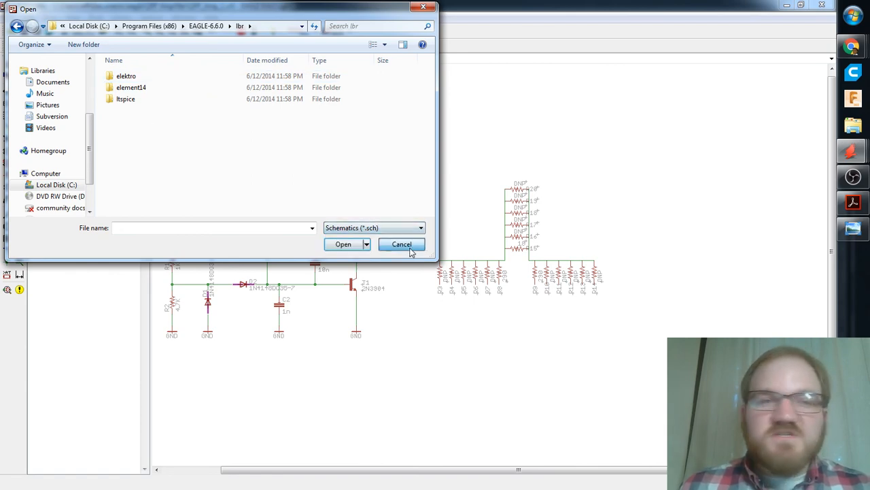
left_click(401, 244)
mouse_move(855, 158)
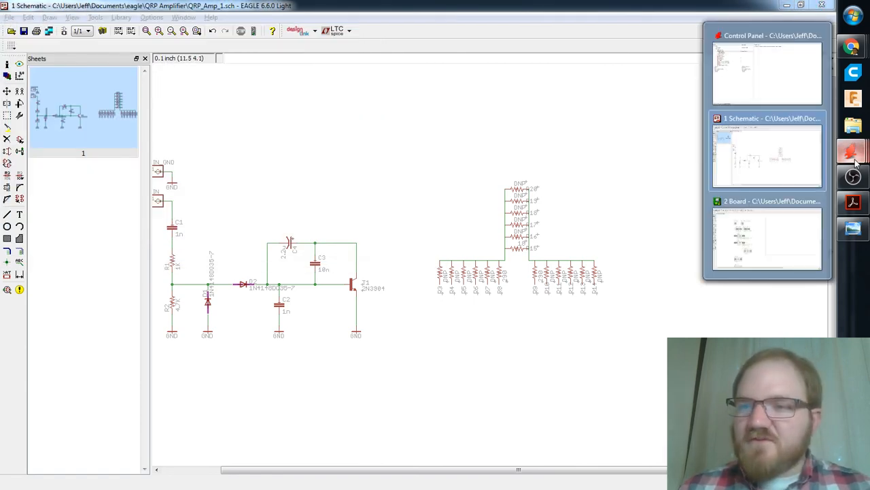
Find toroid.lbr in the Control Panel's Libraries list and mark it as in use.
left_click(766, 93)
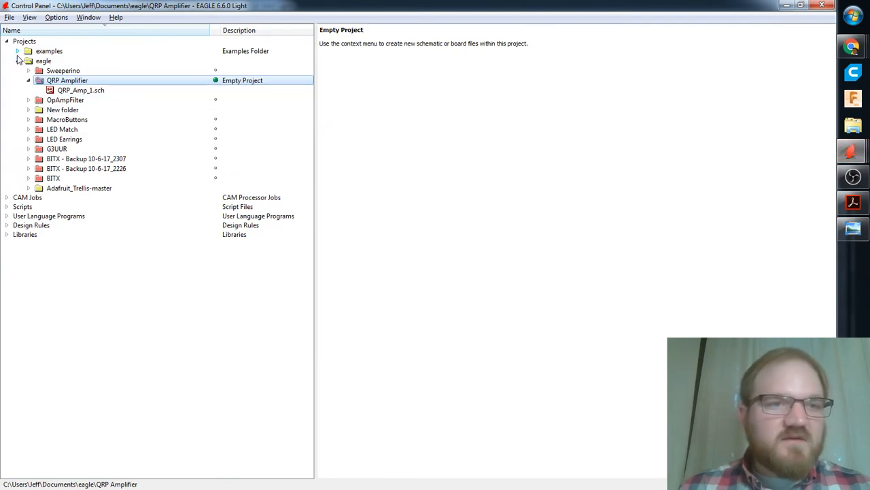
scroll(54, 299, "down", 2)
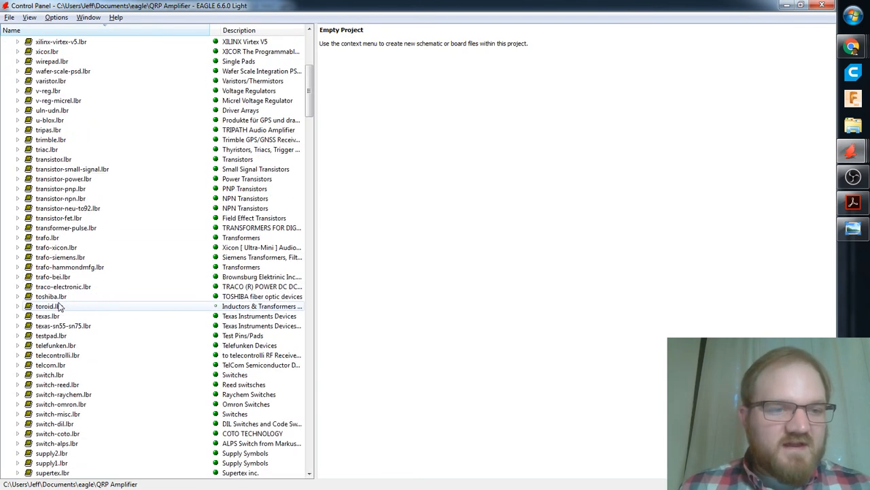
left_click(68, 308)
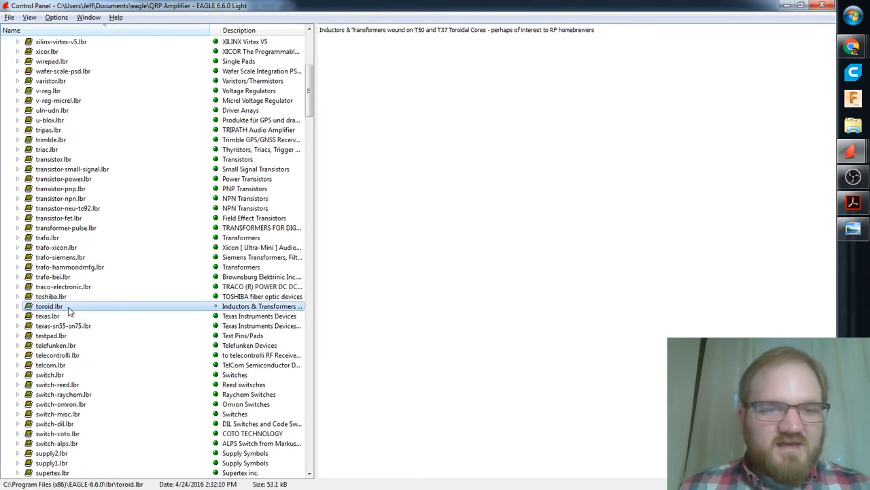
left_click(216, 306)
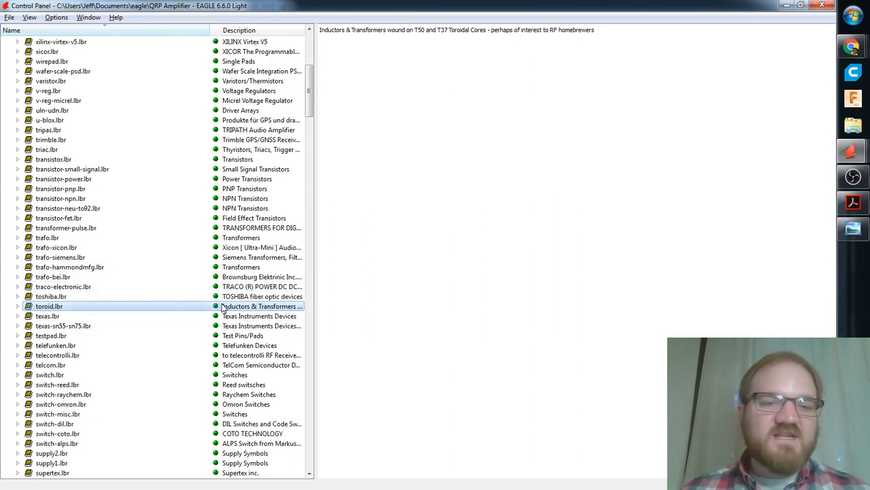
Check the toroid library's context options, then return to the QRP_Amp_1 schematic.
left_click(56, 17)
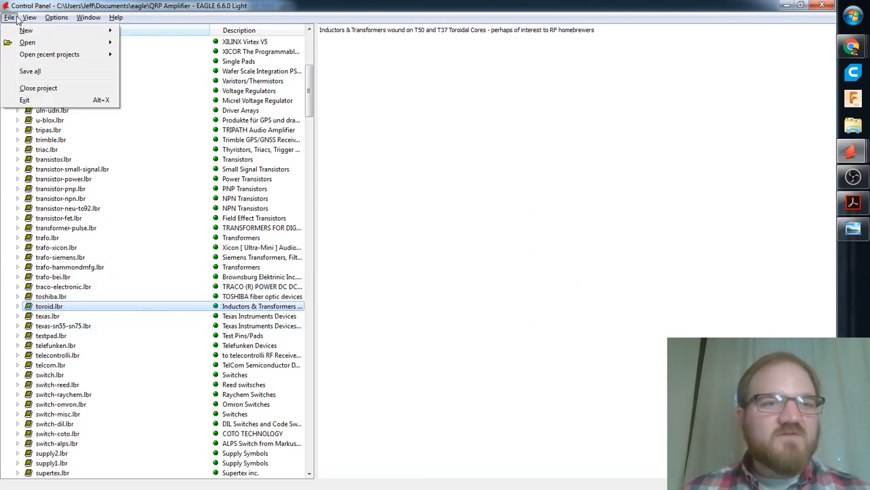
right_click(251, 307)
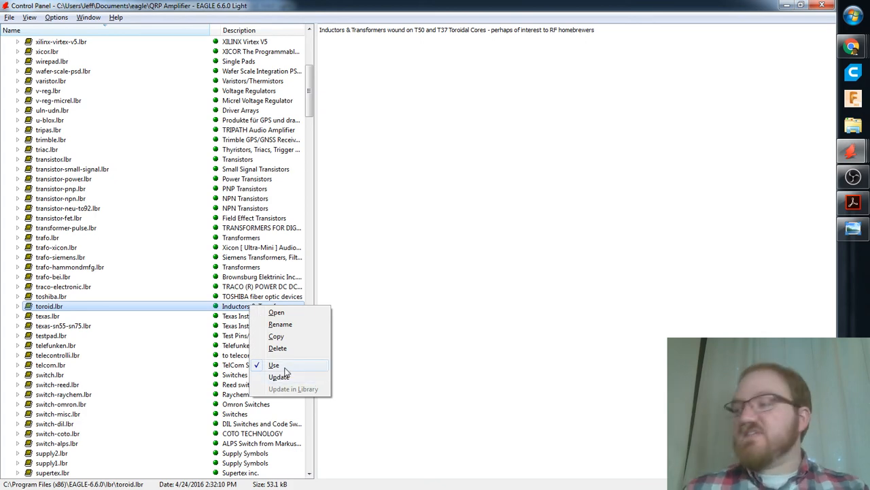
key("Escape")
key("alt+Tab")
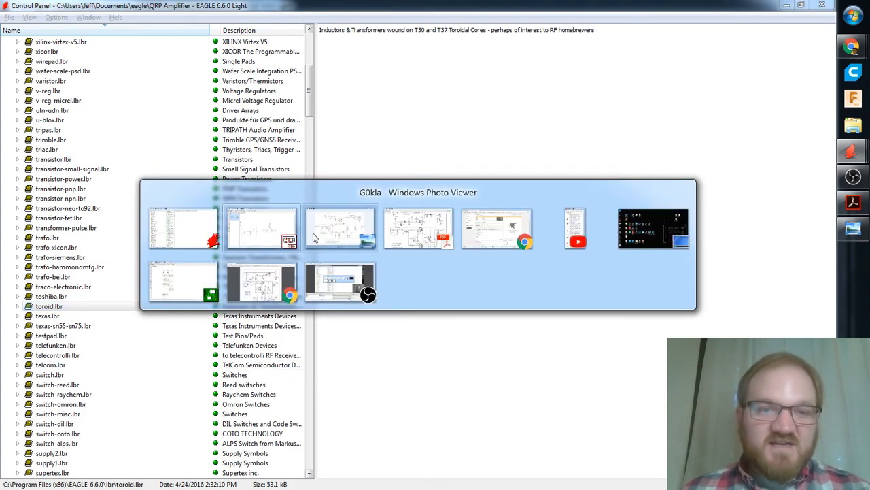
left_click(266, 237)
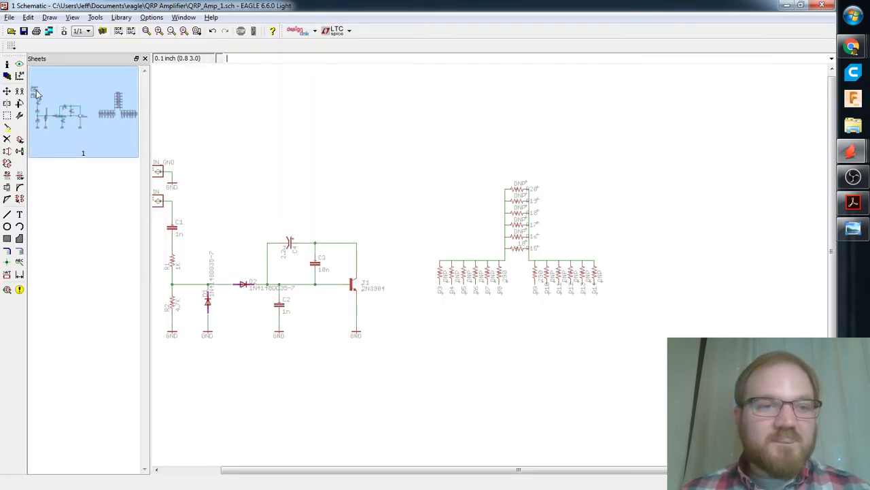
Search the Add dialog for 'toroid', then clear the search to list all libraries.
left_click(19, 139)
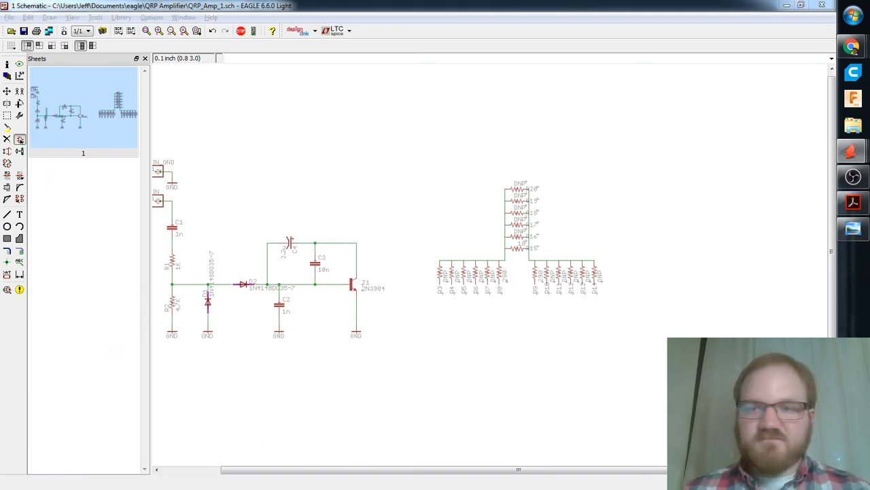
mouse_move(853, 47)
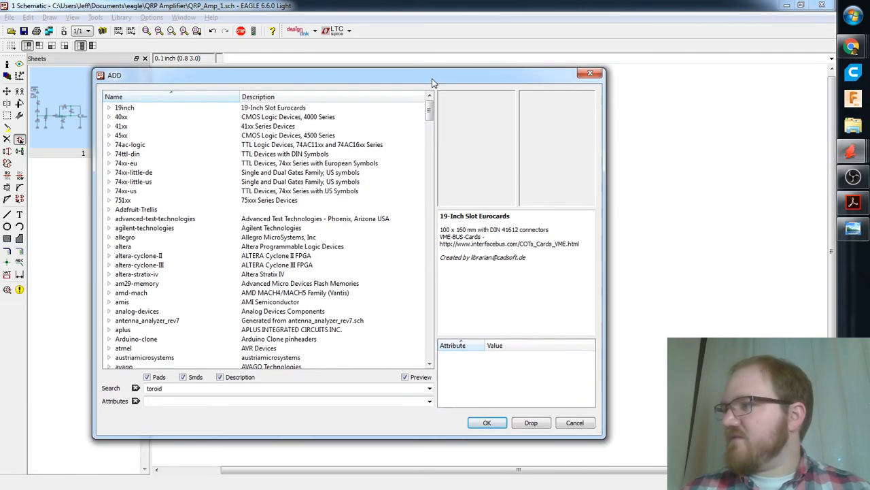
left_click_drag(432, 82, 425, 79)
left_click(157, 386)
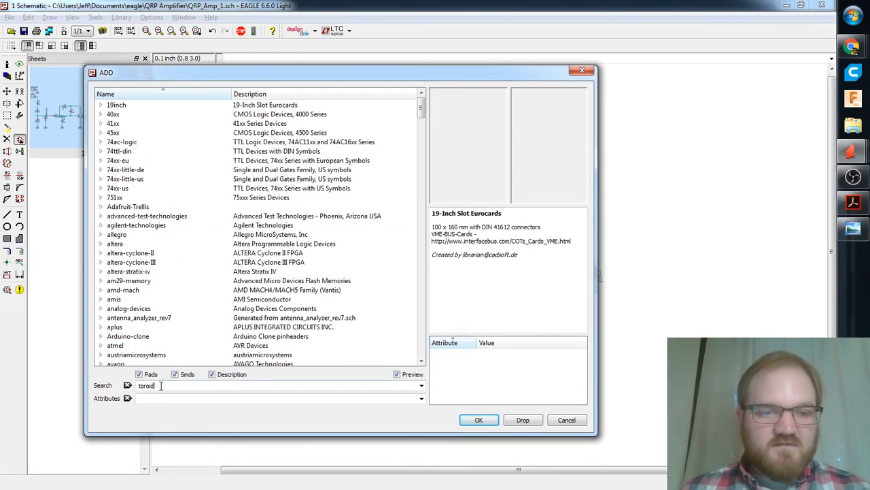
key("Return")
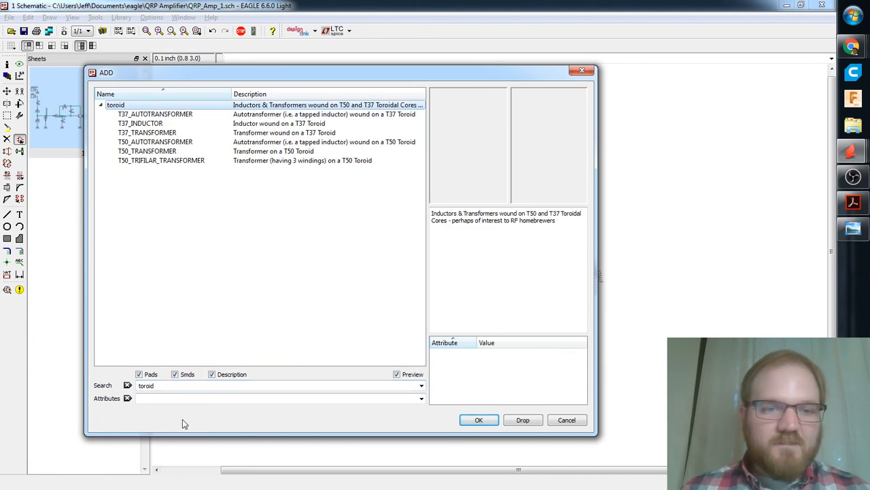
left_click_drag(157, 385, 110, 385)
key("BackSpace")
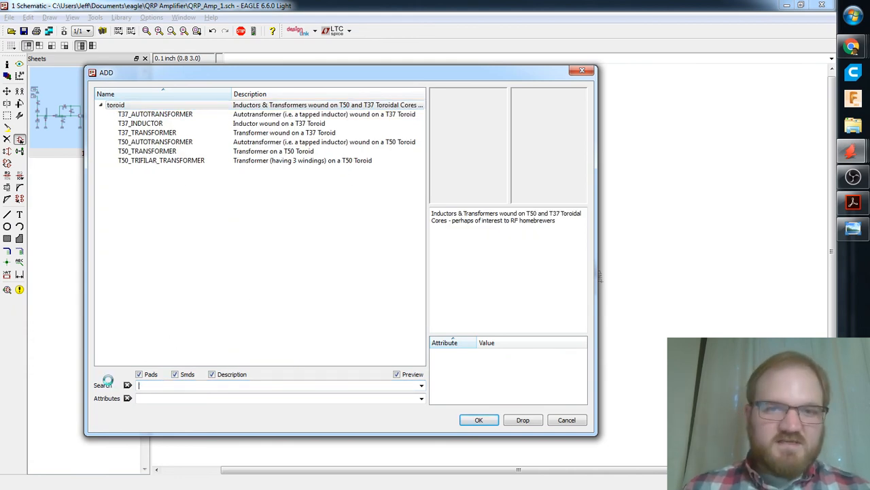
key("Return")
Expand the toroid library and preview its T37 autotransformer, transformer and inductor parts, then switch to the PDF.
left_click_drag(420, 116, 420, 330)
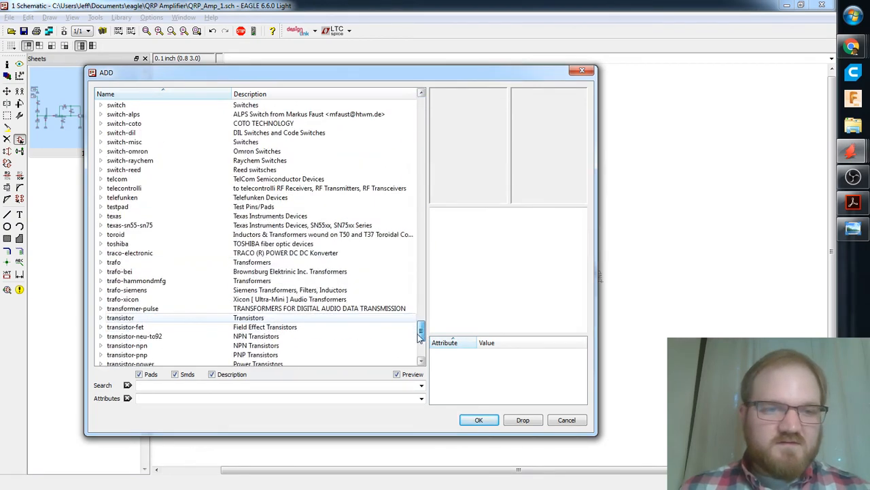
left_click(100, 234)
left_click(126, 243)
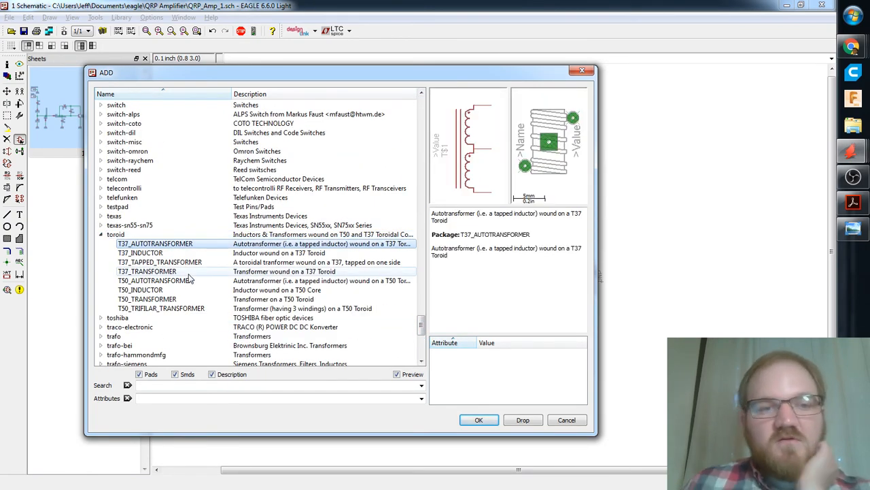
left_click(189, 272)
left_click(140, 252)
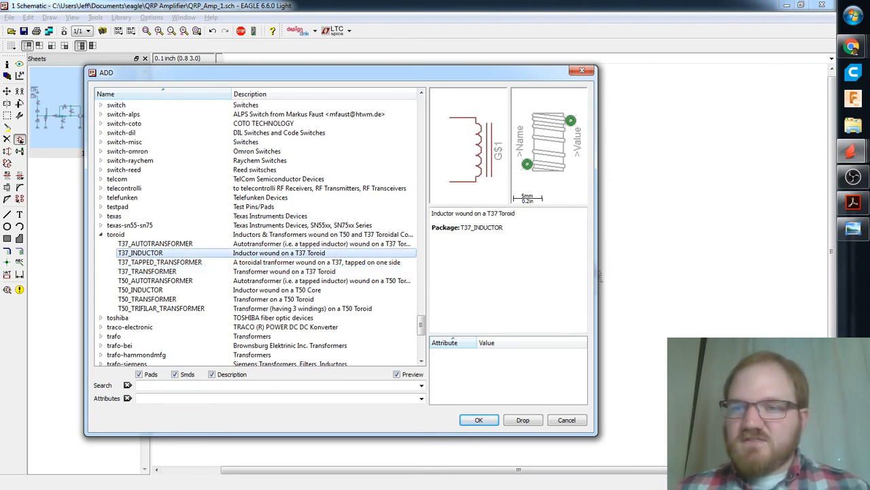
left_click(853, 202)
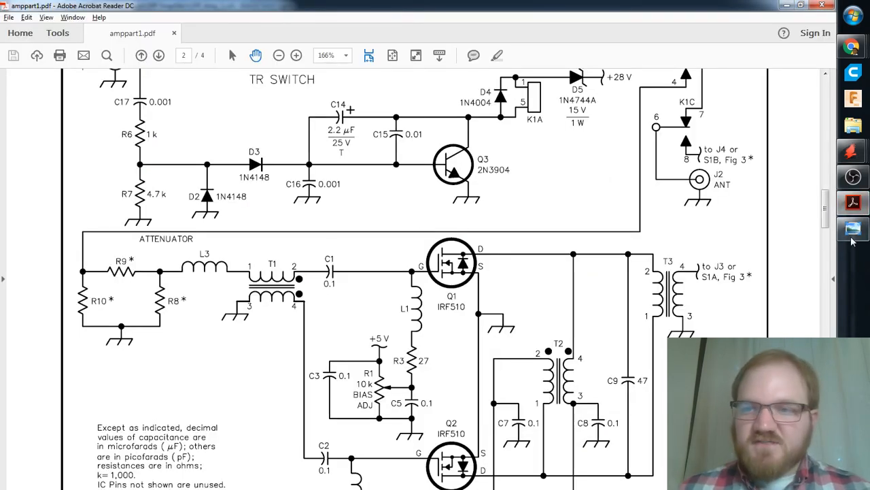
View the other reference schematic image, then return to the amppart1.pdf window.
left_click(853, 231)
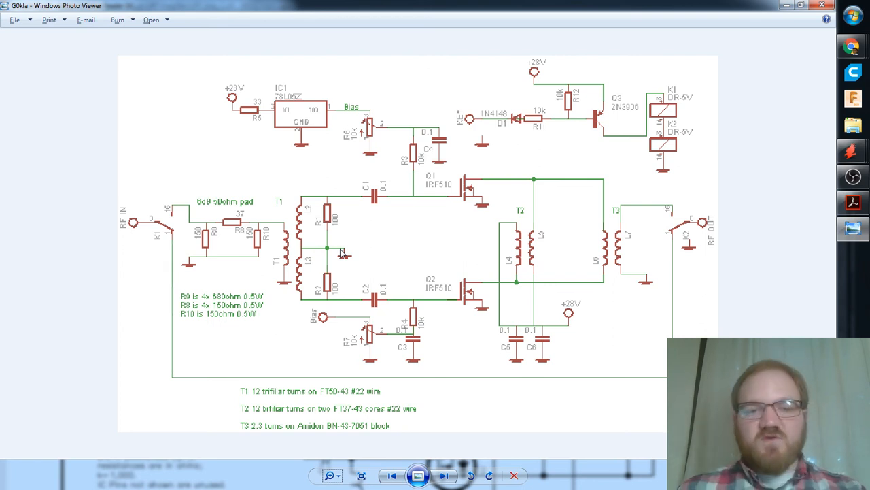
key("alt+Tab")
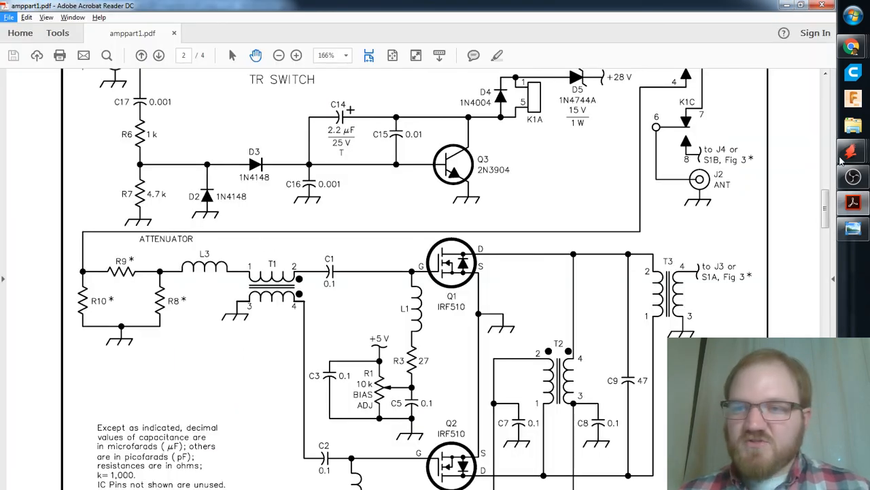
mouse_move(852, 153)
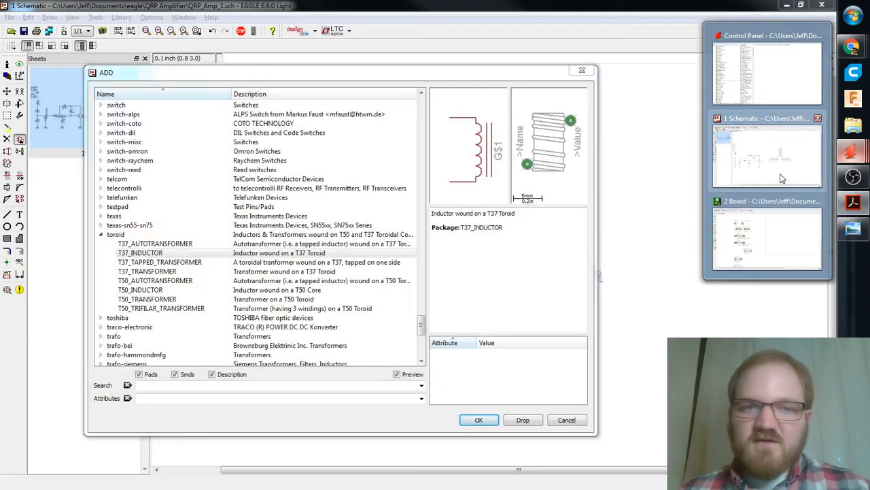
Choose T50_TRIFILAR_TRANSFORMER from the toroid library in the Add dialog.
left_click(782, 178)
left_click(193, 310)
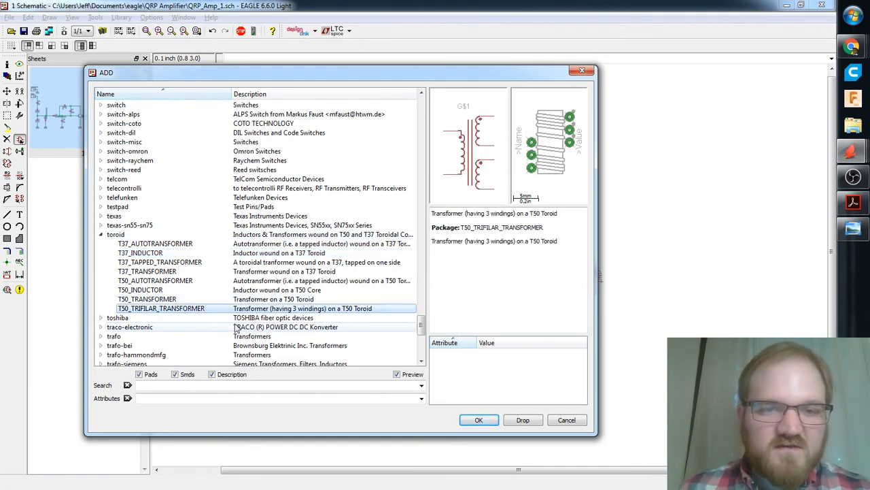
left_click(481, 420)
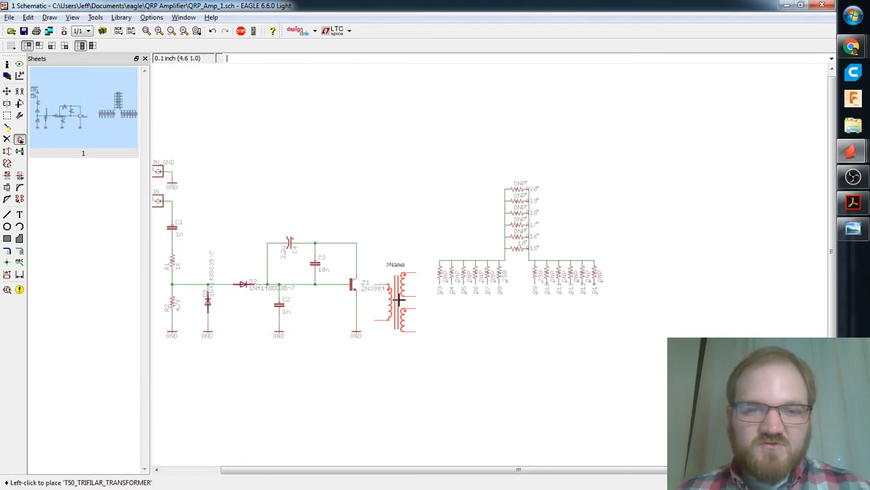
Place the trifilar transformer as U$1 in the empty area below the circuit.
middle_click_drag(639, 246, 656, 218)
middle_click_drag(573, 331, 676, 246)
middle_click_drag(522, 286, 467, 320)
middle_click_drag(505, 275, 497, 349)
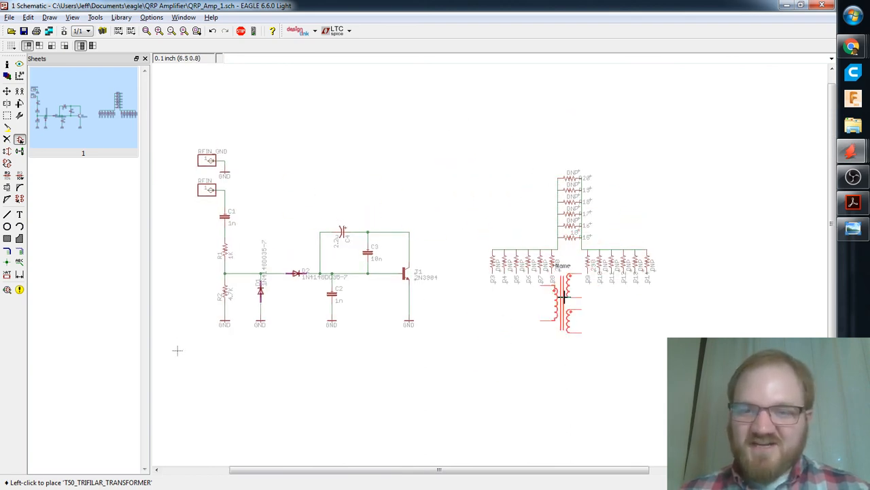
middle_click_drag(509, 328, 596, 248)
middle_click_drag(549, 317, 567, 291)
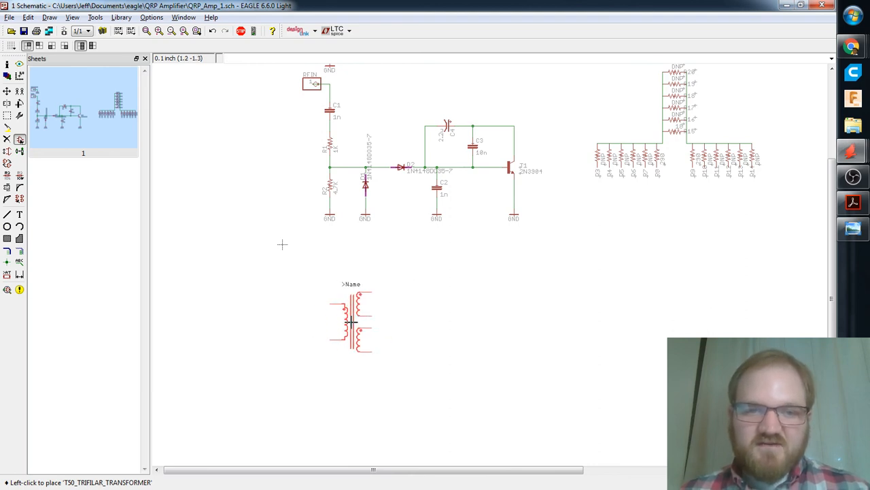
left_click(333, 313)
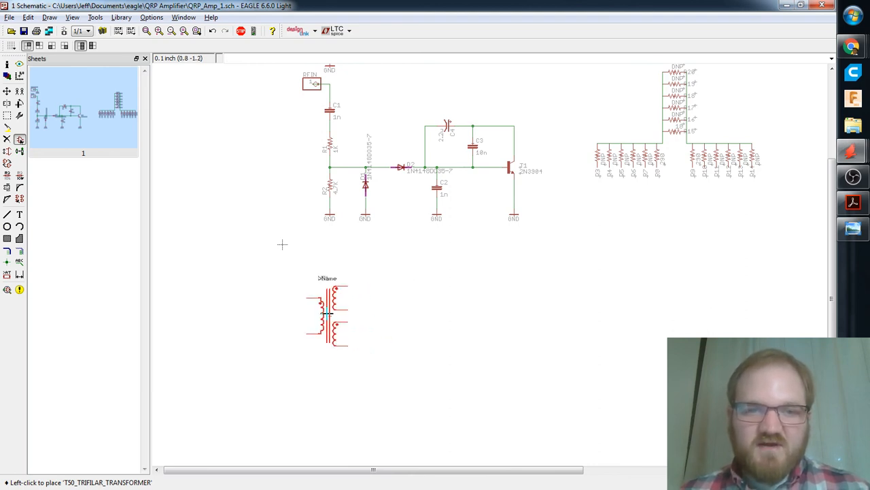
middle_click_drag(447, 310, 392, 316)
left_click(7, 214)
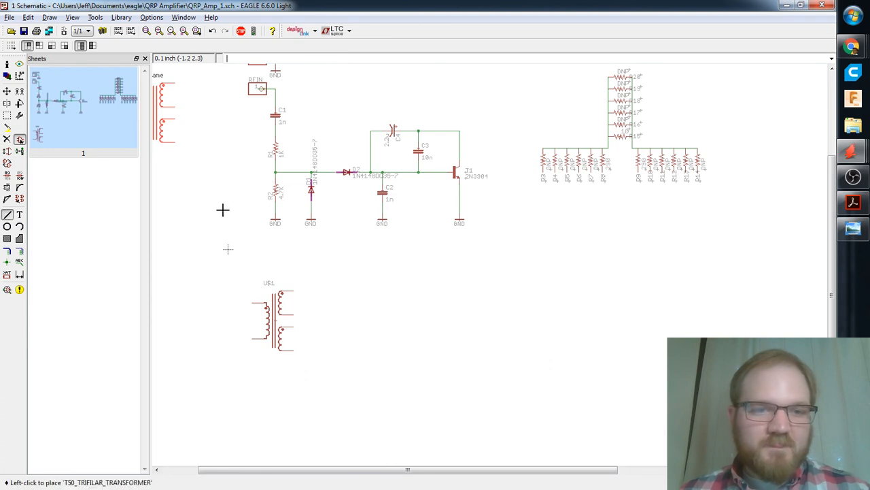
Wire the resistor network's end pin to the top winding pin of U$1.
left_click(697, 178)
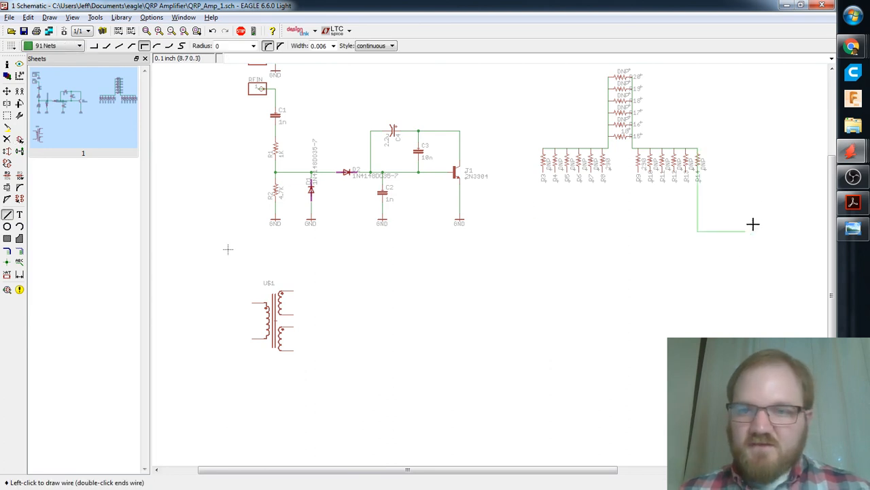
right_click(733, 262)
left_click(733, 262)
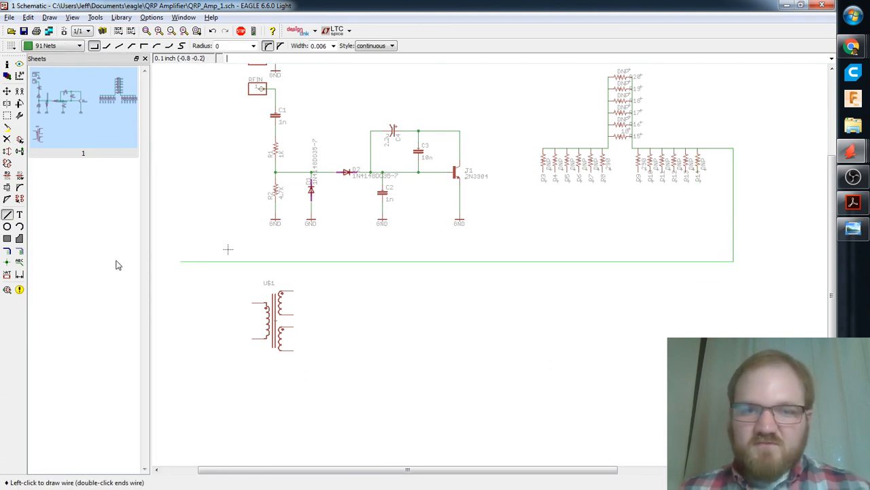
left_click(231, 270)
right_click(252, 301)
right_click(253, 301)
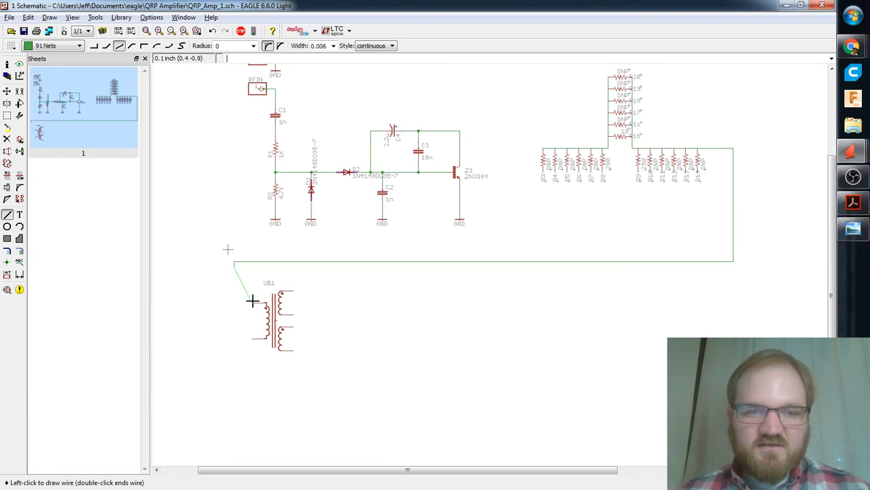
right_click(253, 300)
right_click(252, 300)
left_click(253, 301)
middle_click_drag(308, 360, 353, 313)
key("Escape")
Copy a GND symbol and place it below the transformer.
left_click(262, 66)
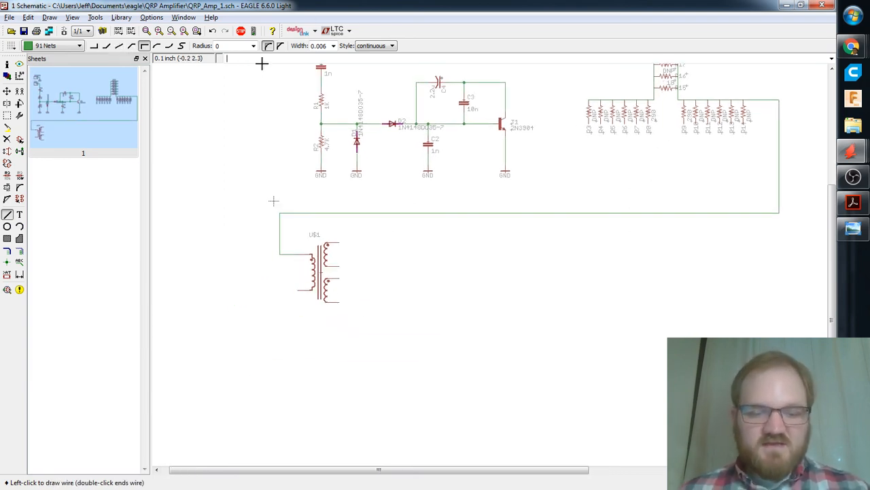
left_click(304, 57)
type("copy")
key("Return")
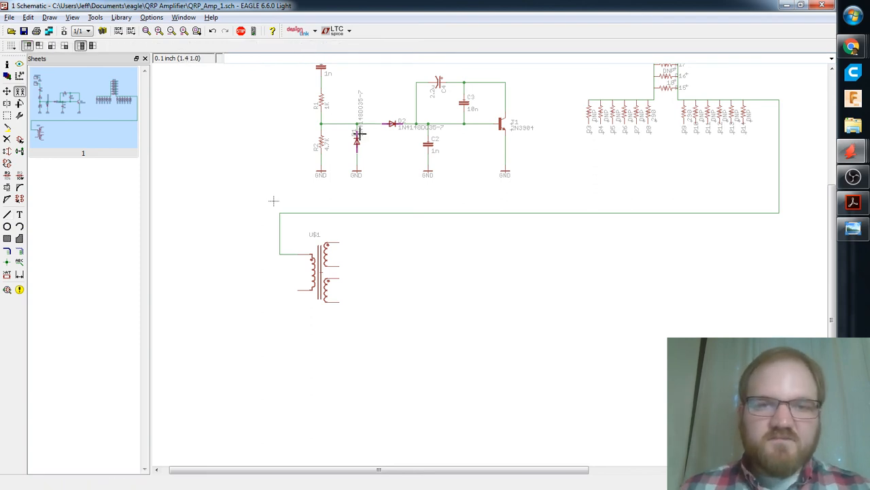
left_click(357, 171)
left_click(290, 309)
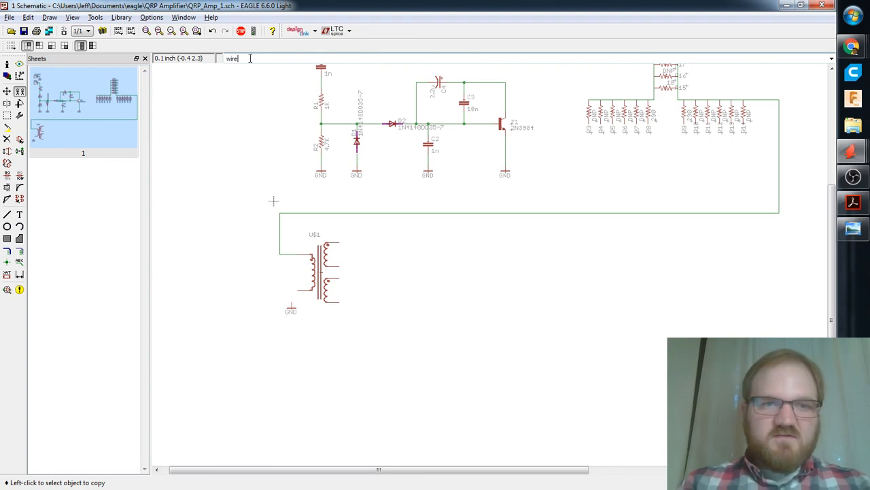
Wire the transformer's lower winding pin to the new GND symbol with right-angle corners.
type("wire")
key("Return")
scroll(317, 289, "up", 3)
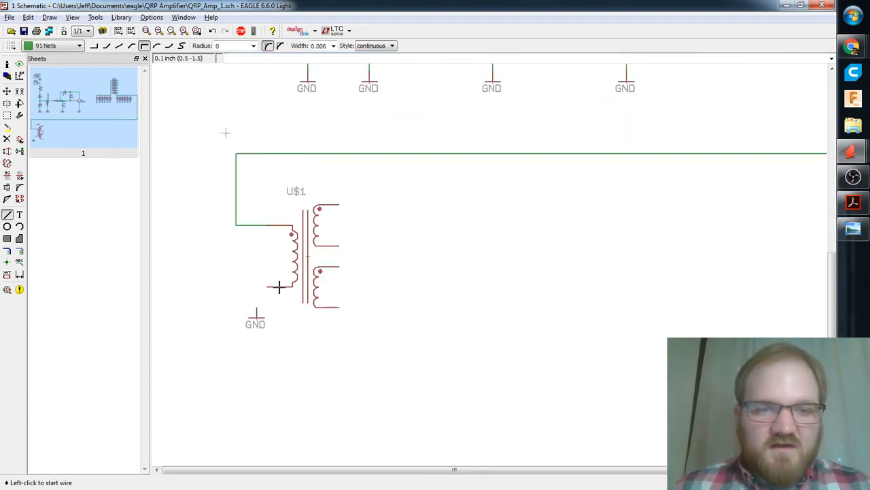
left_click(267, 287)
right_click(258, 301)
right_click(258, 302)
right_click(258, 302)
right_click(258, 303)
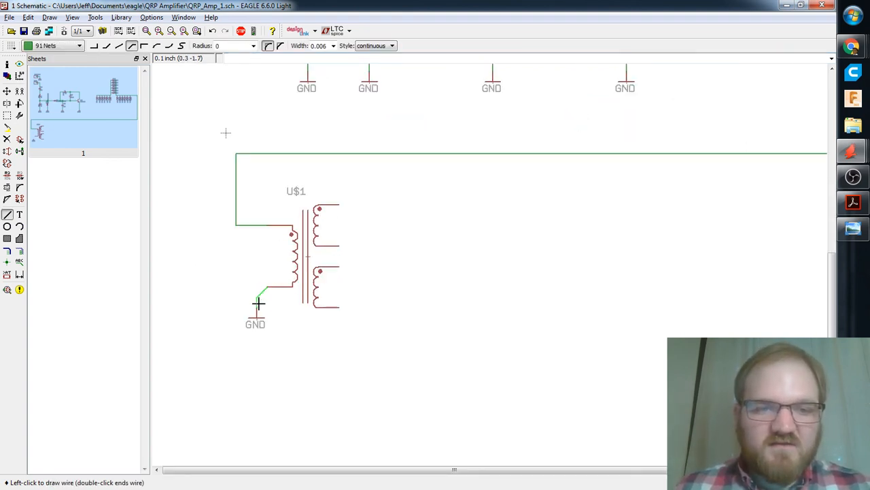
right_click(259, 303)
left_click(259, 304)
middle_click_drag(430, 297, 427, 273)
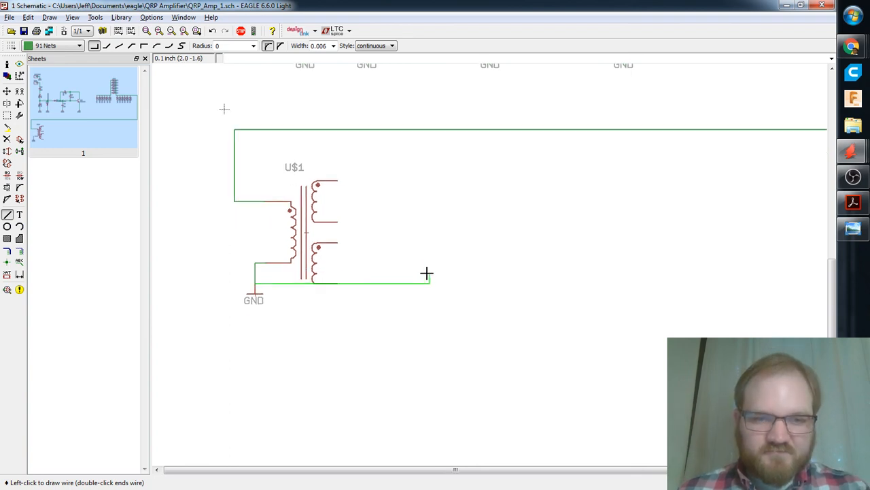
key("Escape")
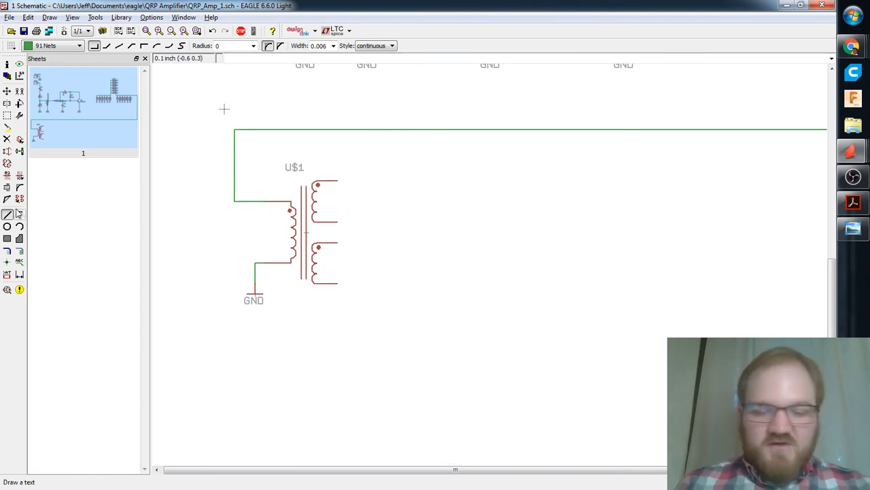
Copy another GND symbol beside U$1's secondary windings, then switch toward the reference windows.
key("ctrl+c")
left_click(19, 214)
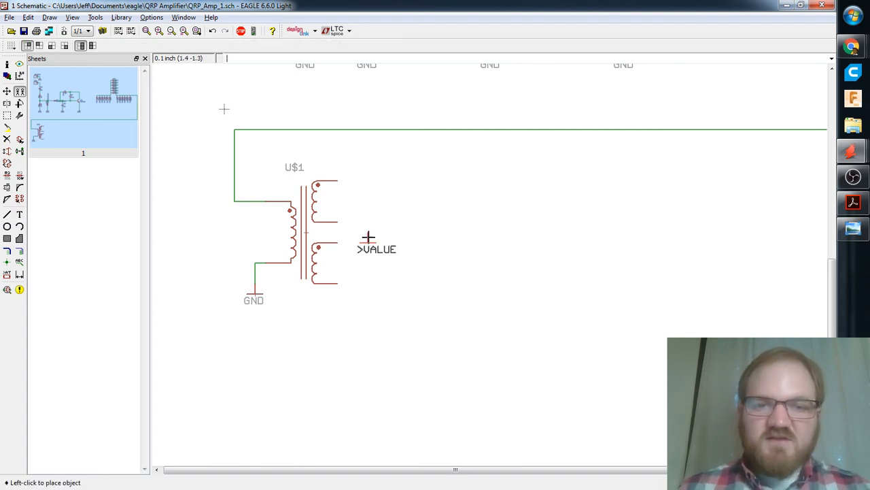
left_click(374, 240)
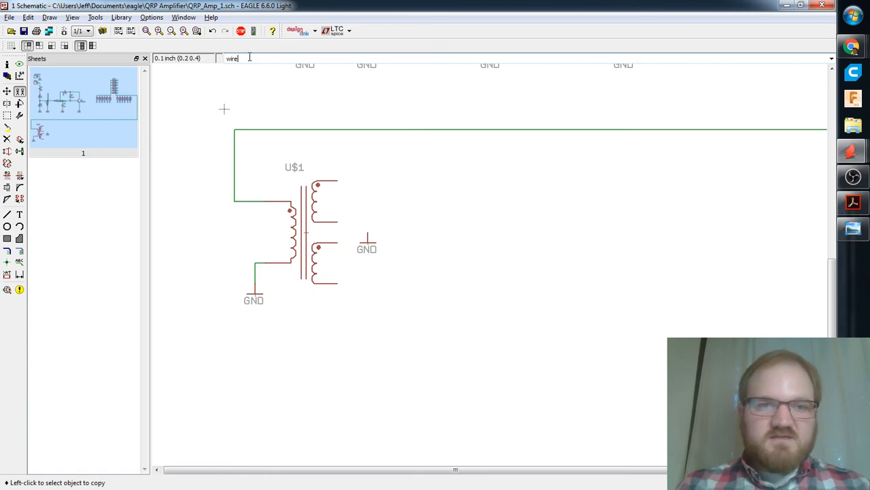
key("Return")
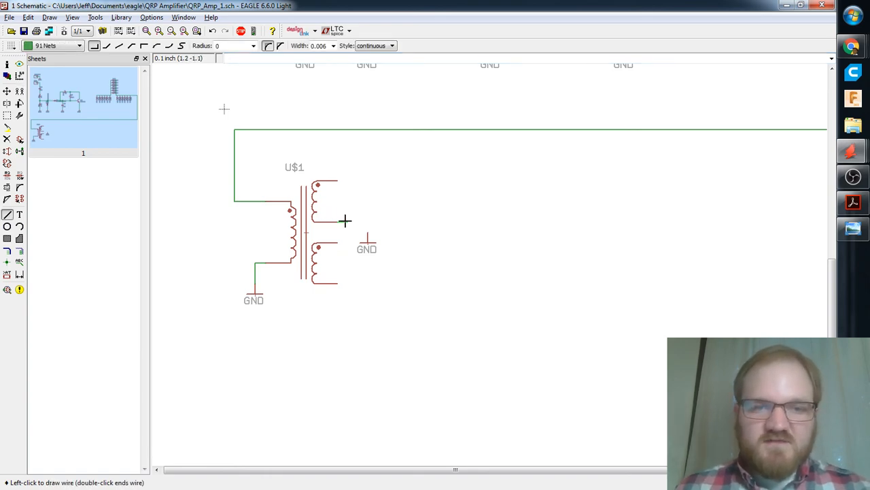
key("alt+Tab")
key("alt+Tab")
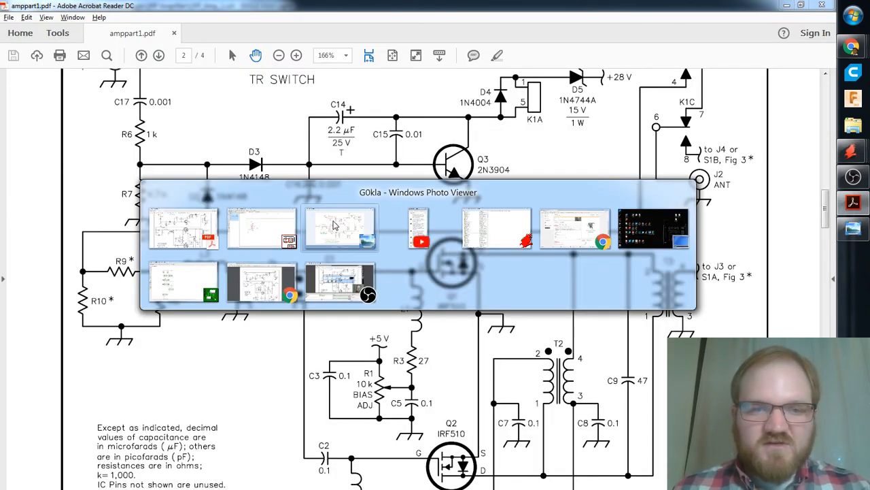
Study the G0kla amplifier schematic image, then cycle back to EAGLE.
left_click(333, 225)
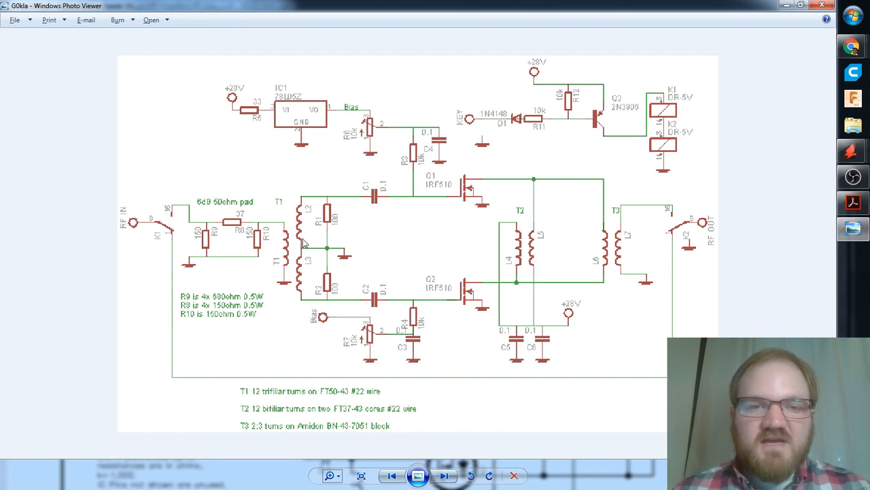
key("alt+Tab")
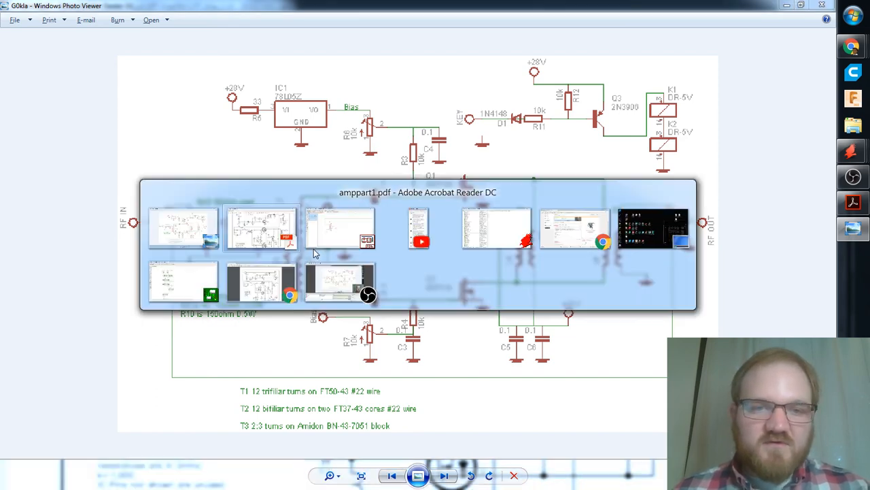
key("alt+Tab")
key("alt+Tab")
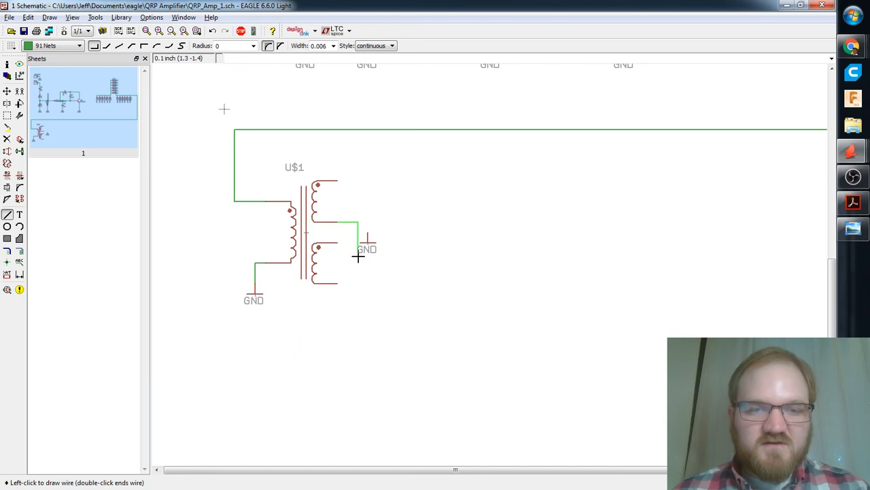
Wire the lower secondary winding up to the net above and add a junction dot at the tee.
left_click(371, 234)
key("Escape")
left_click(336, 242)
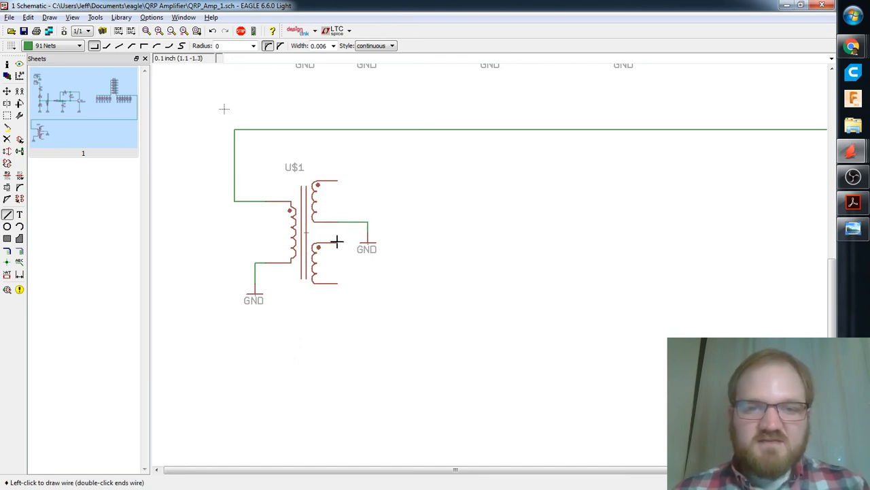
left_click(350, 222)
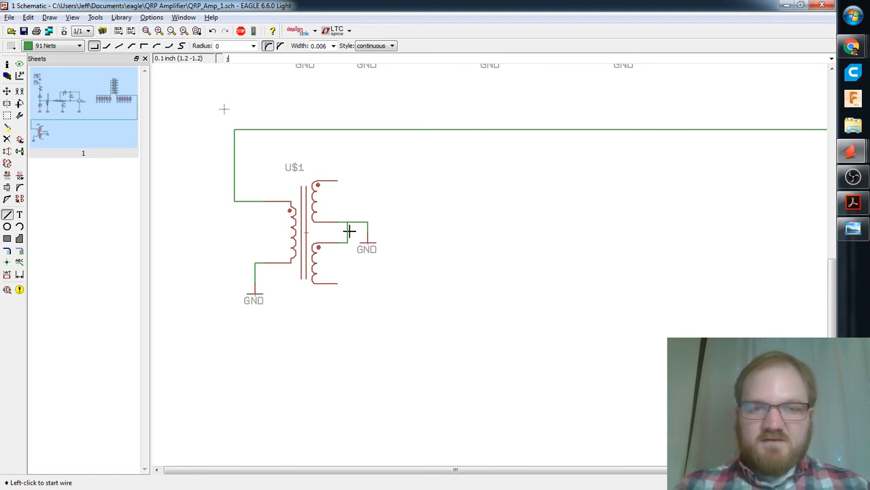
type("junct")
key("Return")
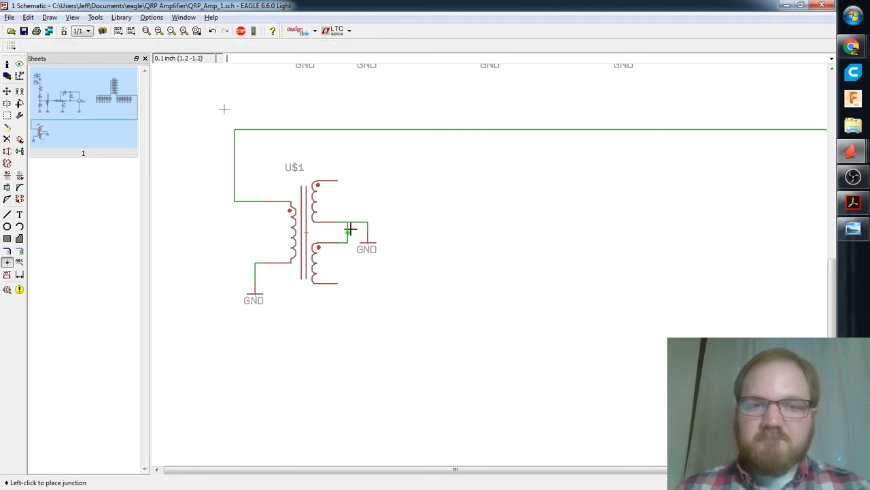
left_click(348, 222)
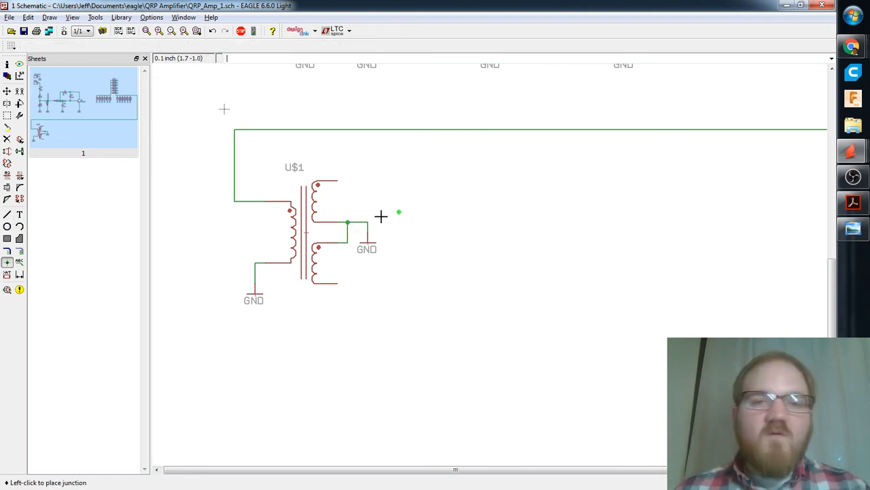
Move the GND symbol beside the winding further to the right.
scroll(387, 214, "down", 1)
scroll(408, 214, "down", 1)
key("alt+Tab")
key("alt+Tab")
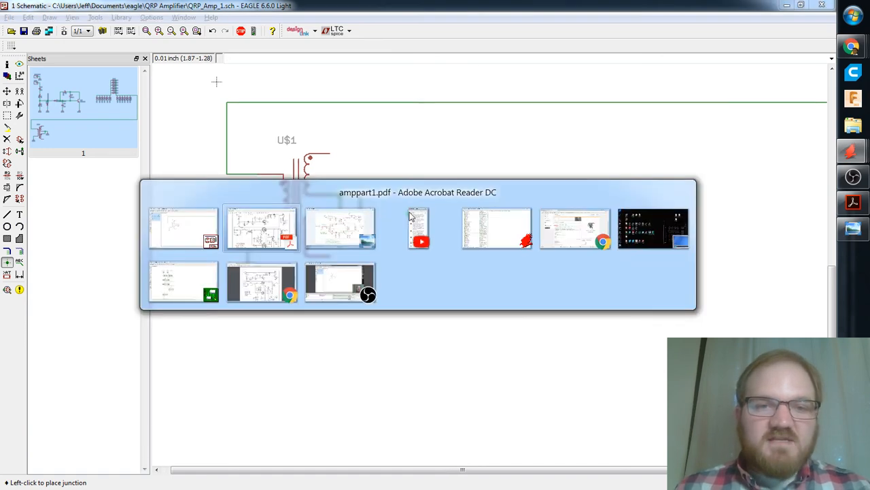
left_click(7, 91)
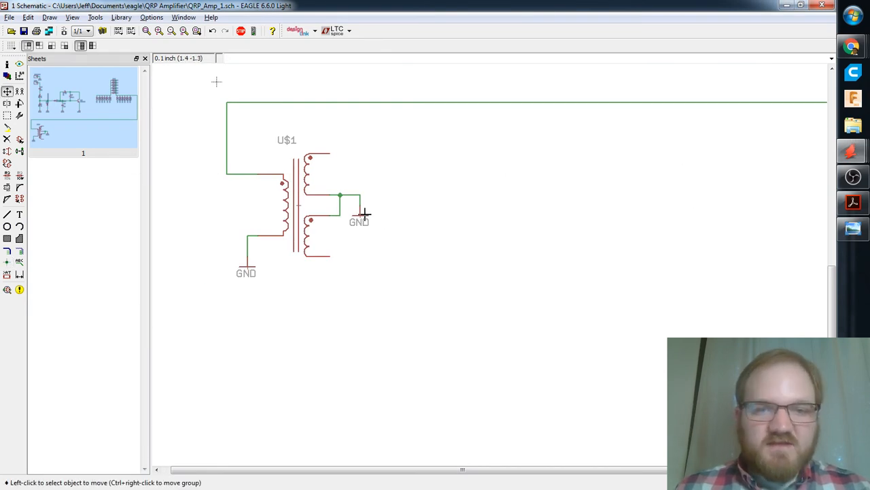
left_click(361, 218)
left_click(422, 218)
Replace the old GND wire with a new one to the moved GND, merging net N$9 into GND.
type("el")
key("Return")
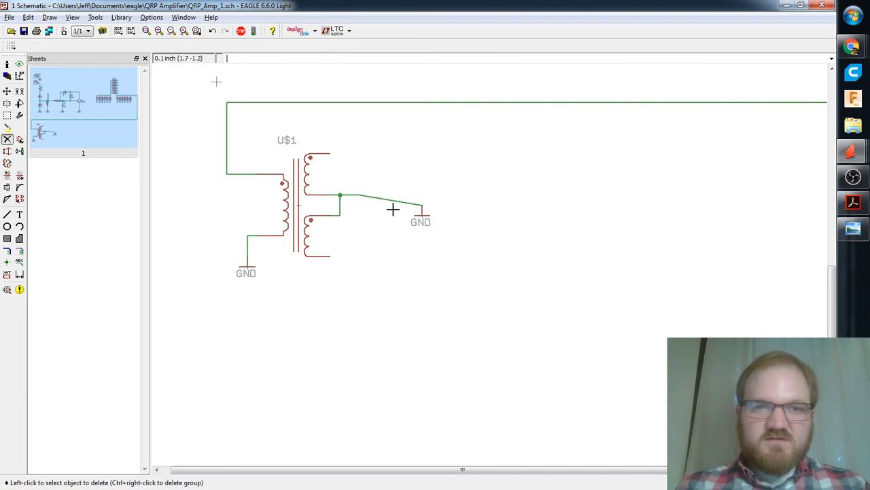
left_click(391, 199)
type("wire")
key("Return")
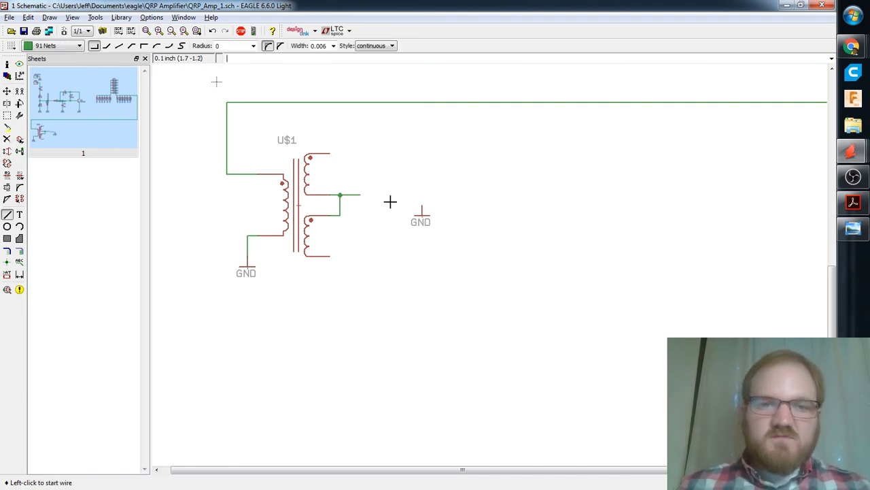
left_click(359, 197)
key("Escape")
left_click(360, 195)
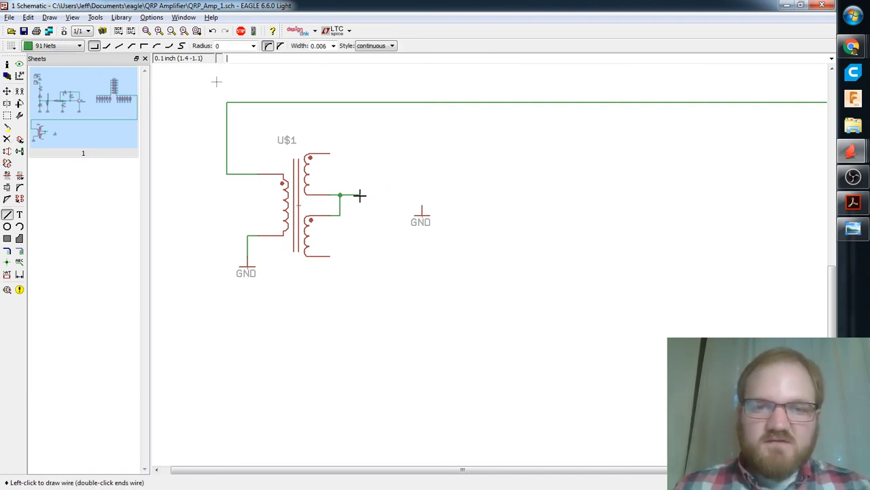
left_click(419, 198)
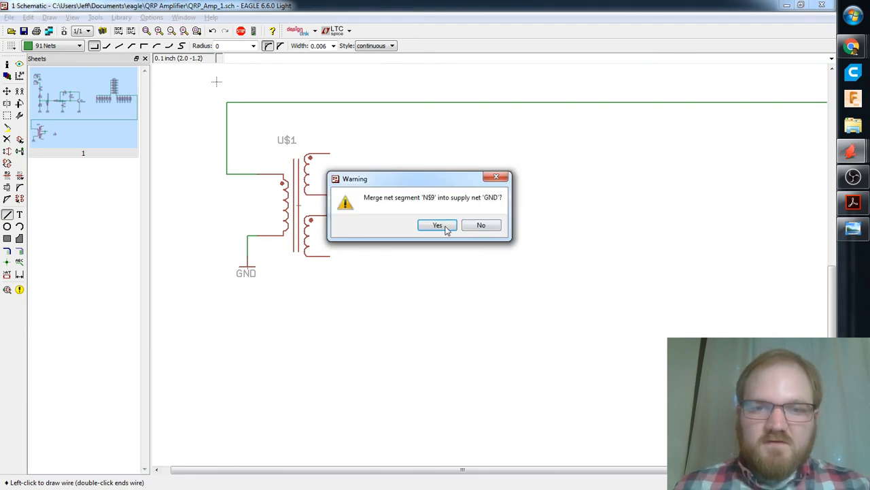
left_click(438, 225)
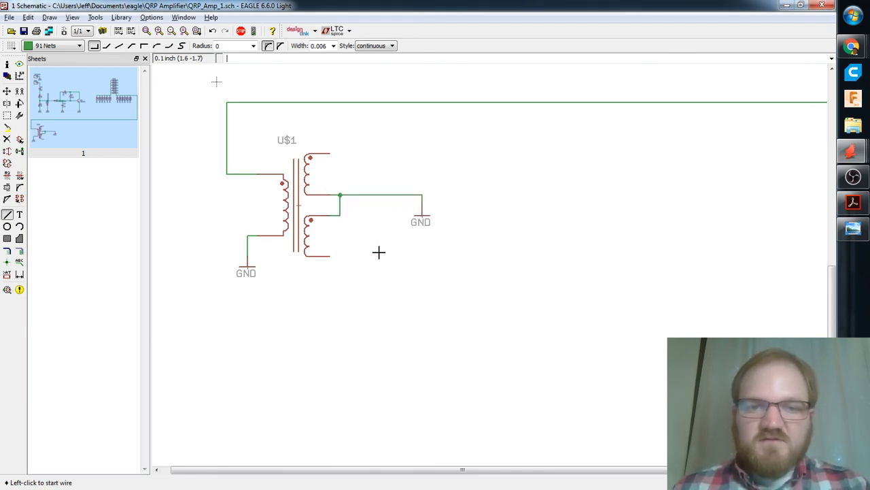
scroll(379, 173, "up", 2)
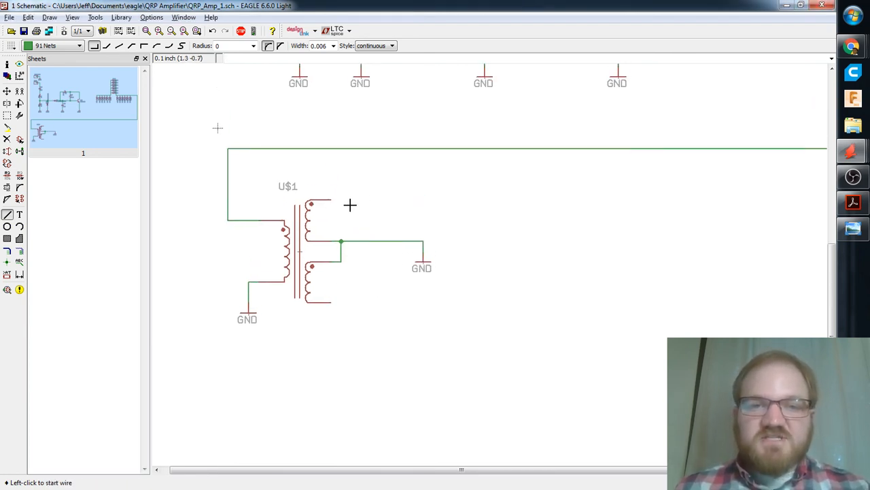
scroll(383, 242, "up", 2)
scroll(384, 240, "down", 5)
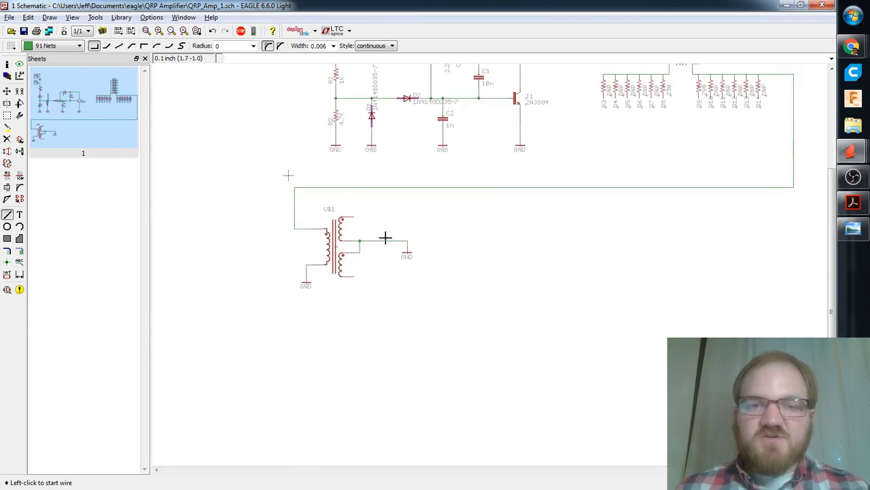
middle_click_drag(408, 211, 379, 295)
scroll(530, 197, "down", 1)
scroll(510, 196, "up", 4)
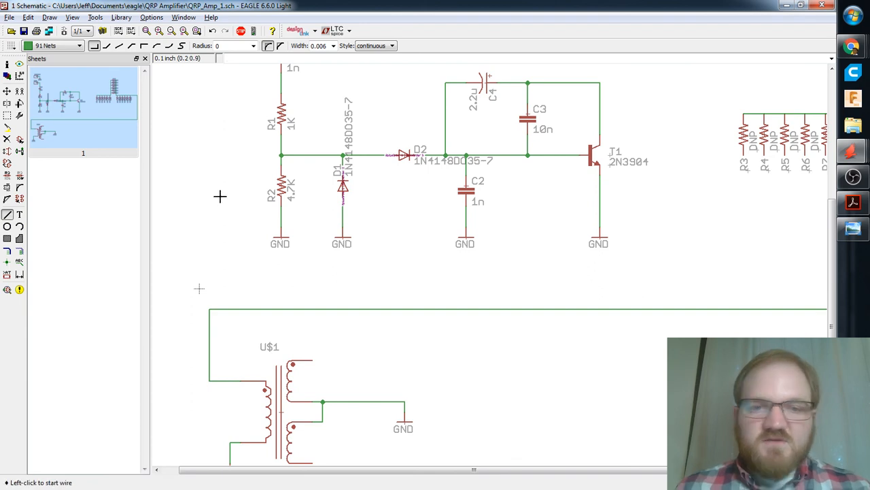
key("alt+Tab")
key("alt+Tab")
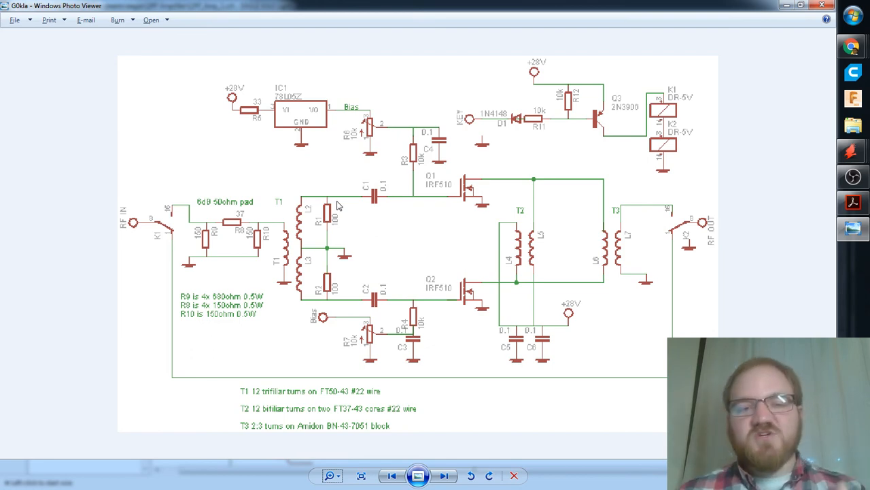
key("alt+Tab")
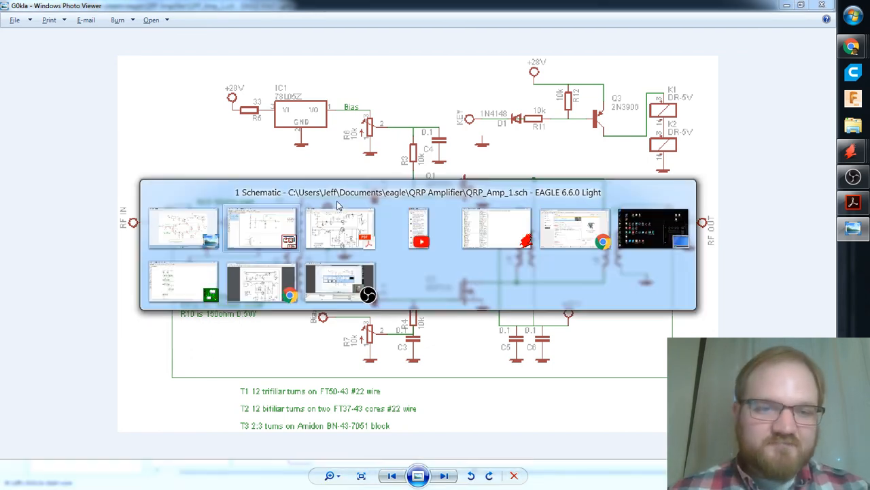
left_click(337, 204)
key("alt+Tab")
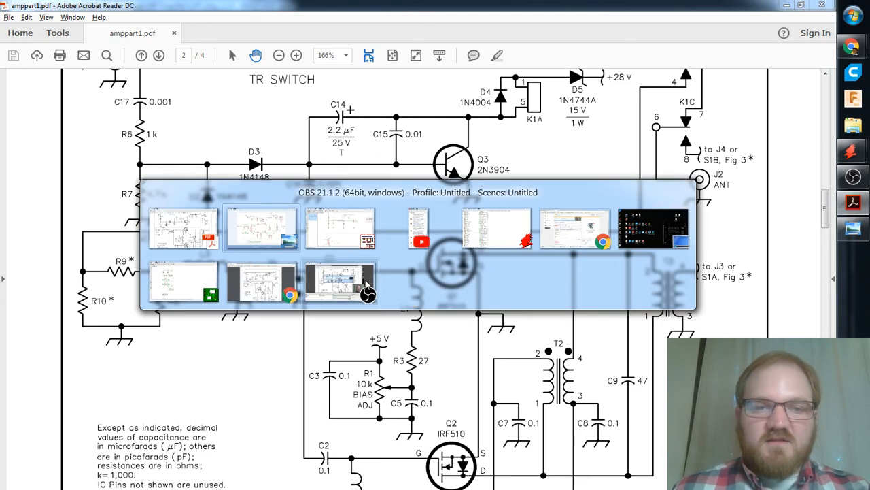
left_click(350, 229)
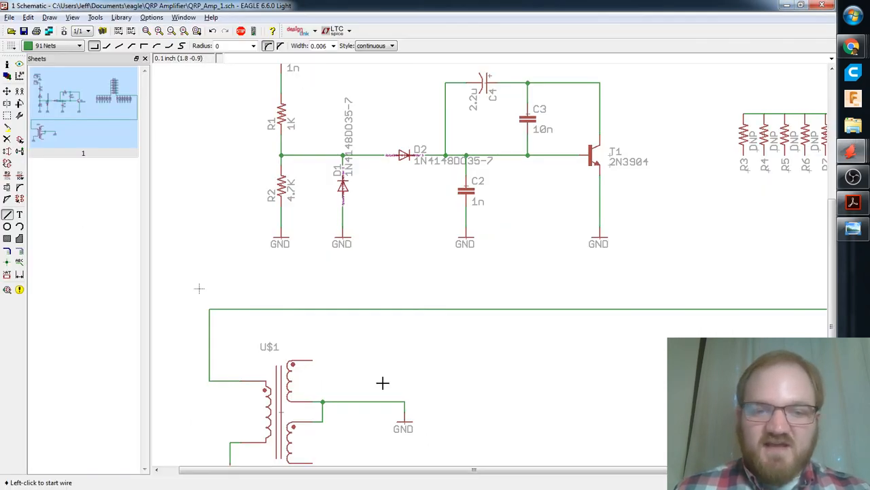
Copy the 4.7K resistor R2 to a spot below the transformer.
middle_click_drag(383, 382, 398, 272)
scroll(398, 303, "up", 1)
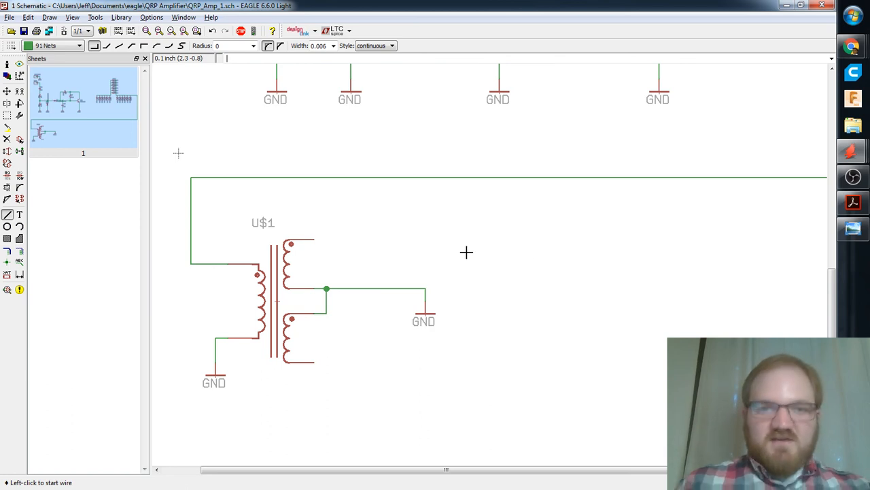
scroll(415, 227, "down", 1)
middle_click_drag(298, 142, 295, 280)
left_click(19, 93)
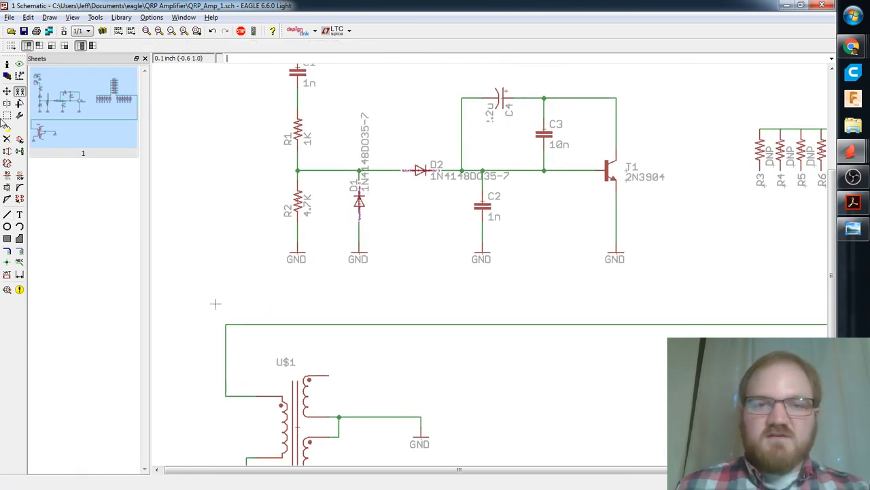
left_click(297, 202)
middle_click_drag(416, 345, 428, 238)
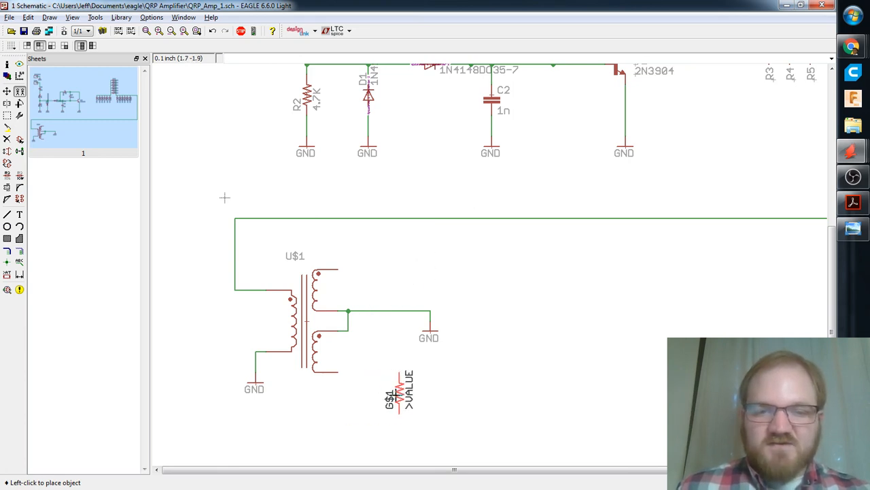
left_click(403, 393)
left_click(401, 395)
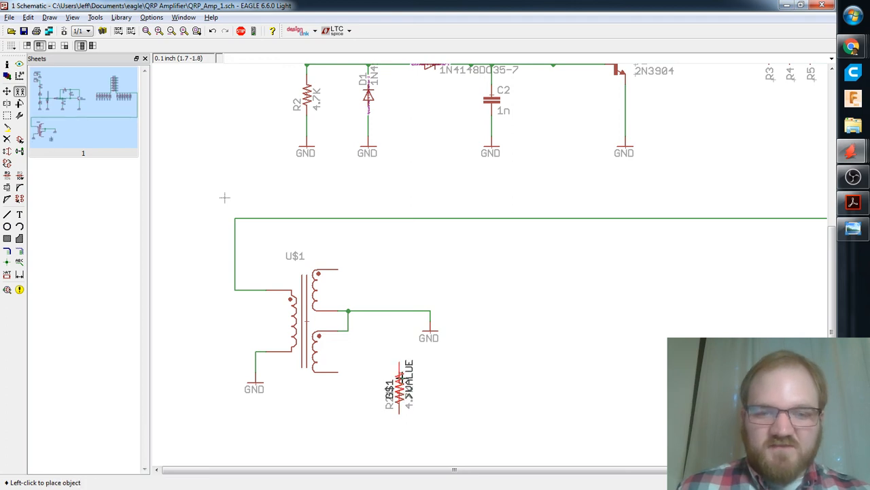
key("Escape")
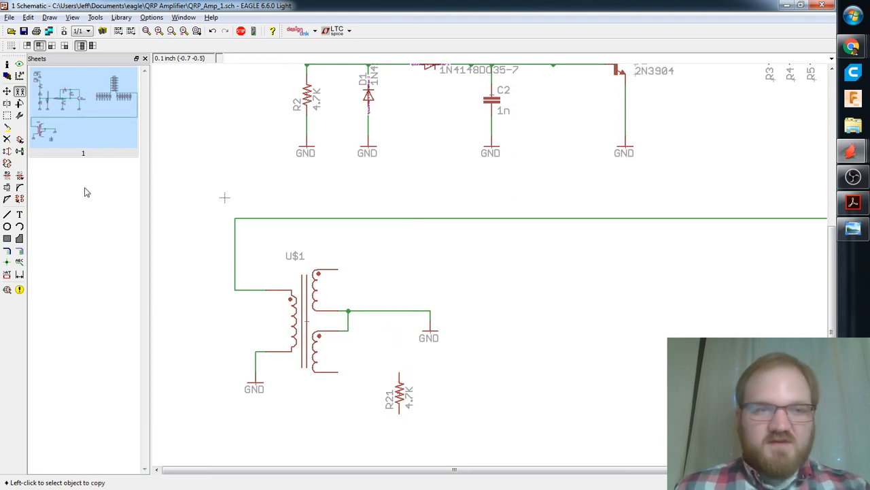
Move U$1's GND symbol closer to the transformer and delete its old diagonal and horizontal wires.
type("mov")
key("Return")
left_click(430, 331)
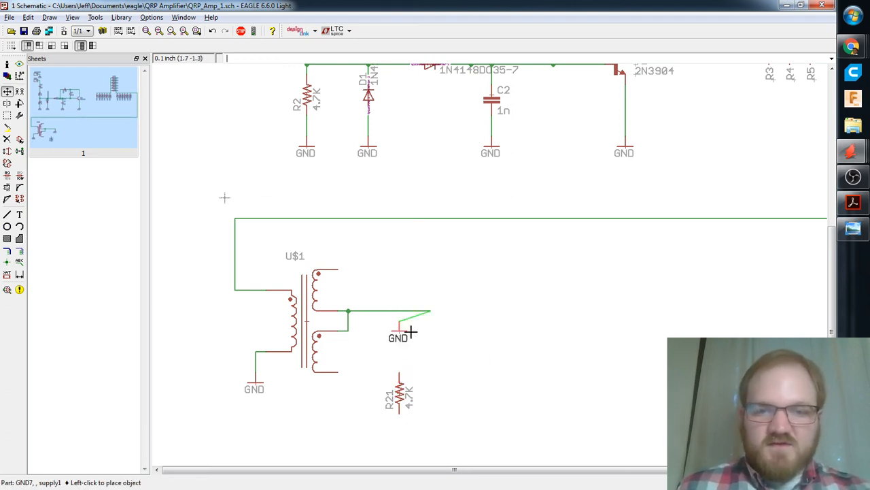
left_click(367, 330)
type("de")
key("Return")
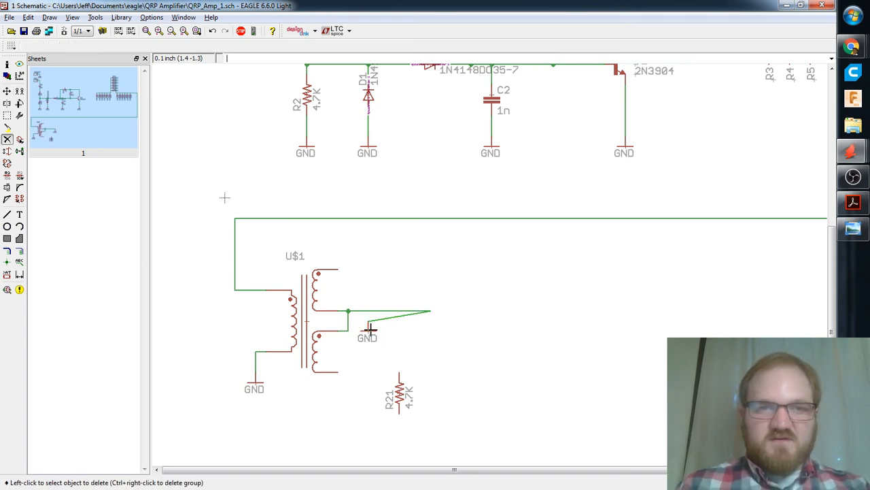
left_click(407, 315)
left_click(392, 311)
Wire the GND pin to the transformer's centre tap, merging the net into GND.
type("wir")
key("Return")
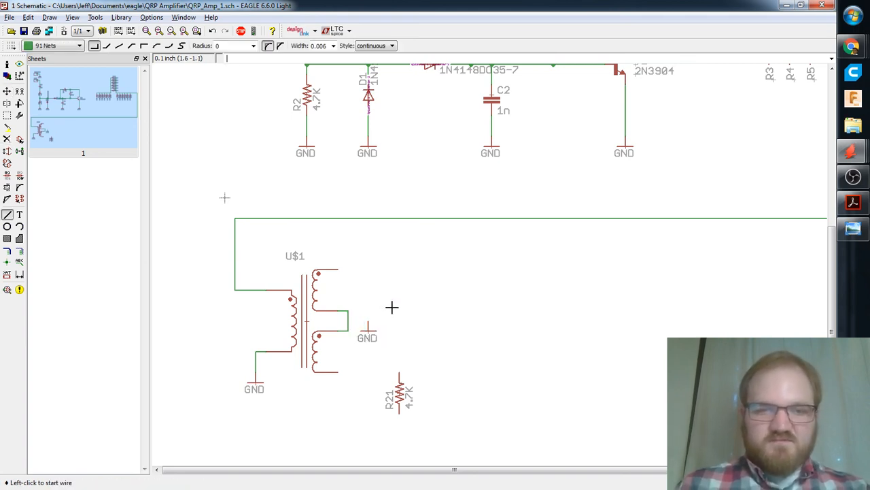
left_click(366, 322)
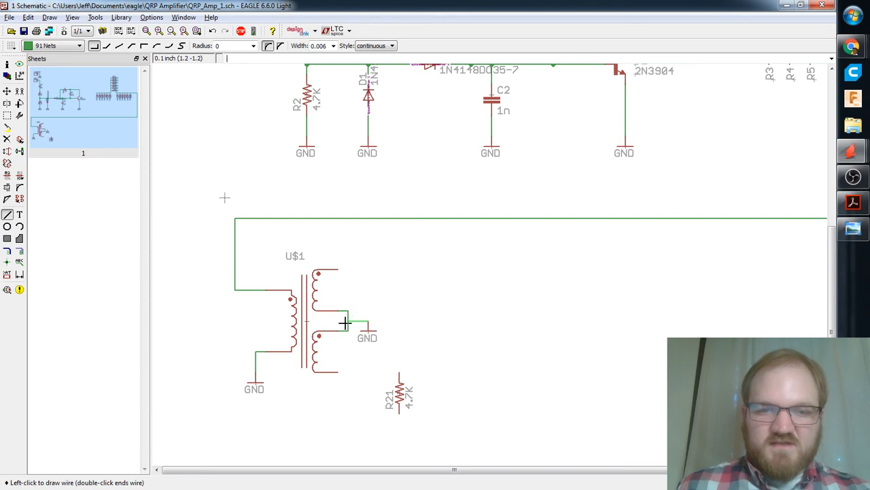
left_click(345, 322)
left_click(362, 345)
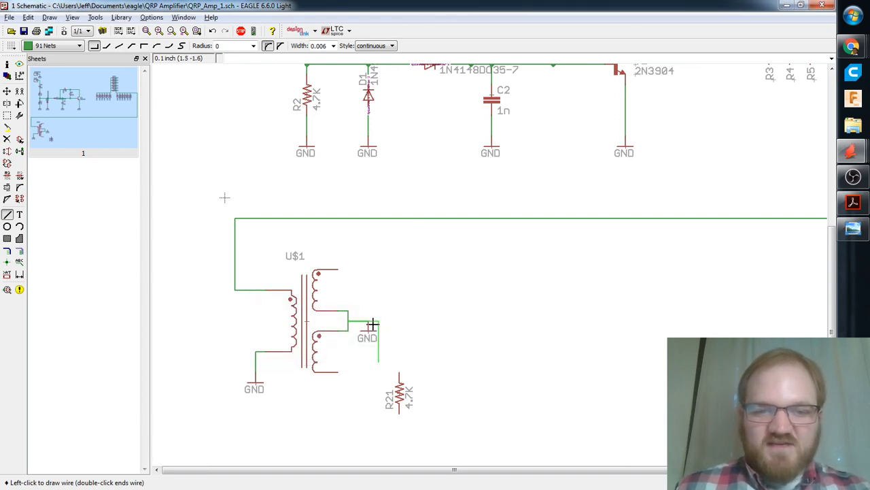
left_click(337, 371)
key("Escape")
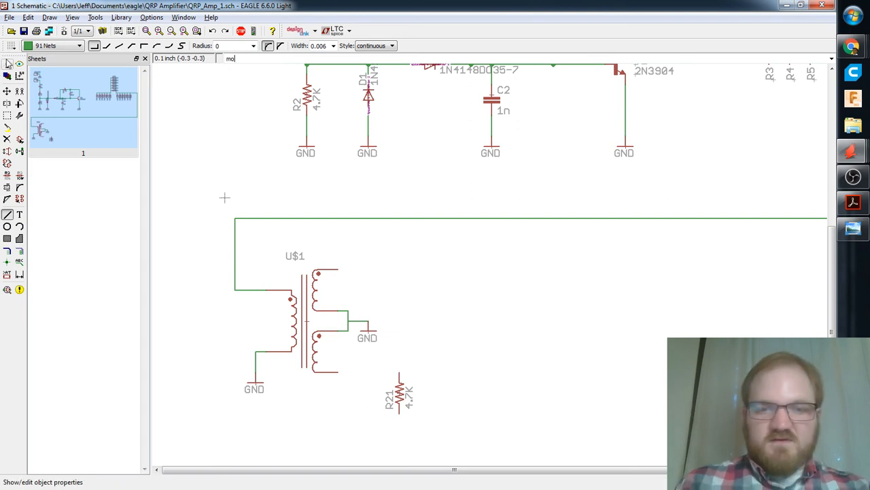
Move R21 under the transformer's lower output and wire the bottom pin to R21.
key("F7")
left_click(399, 392)
left_click(398, 401)
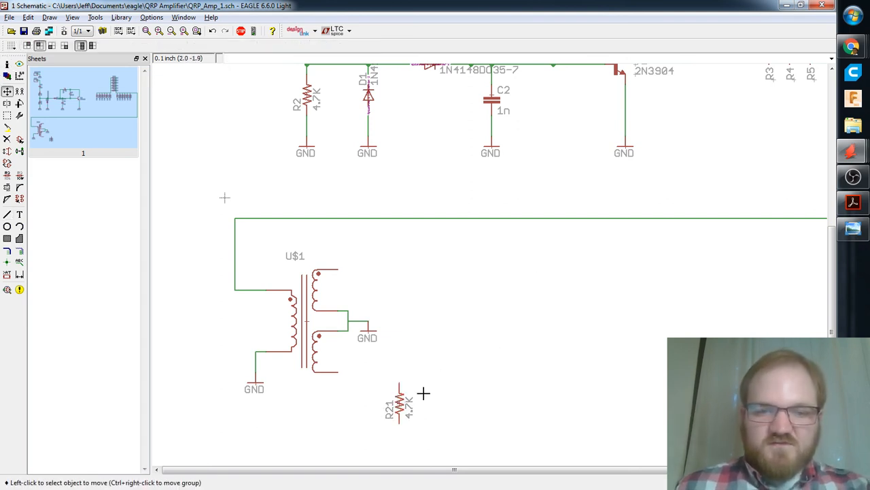
middle_click_drag(448, 391, 432, 359)
key("alt+w")
left_click(321, 341)
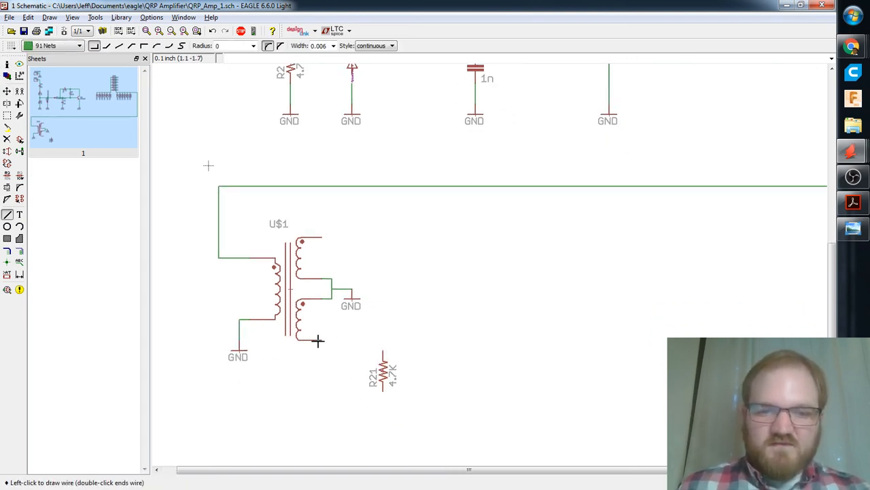
left_click(383, 351)
key("Escape")
Copy R21 as R22 beside the transformer, and copy GND symbols under R22 and R21.
type("c")
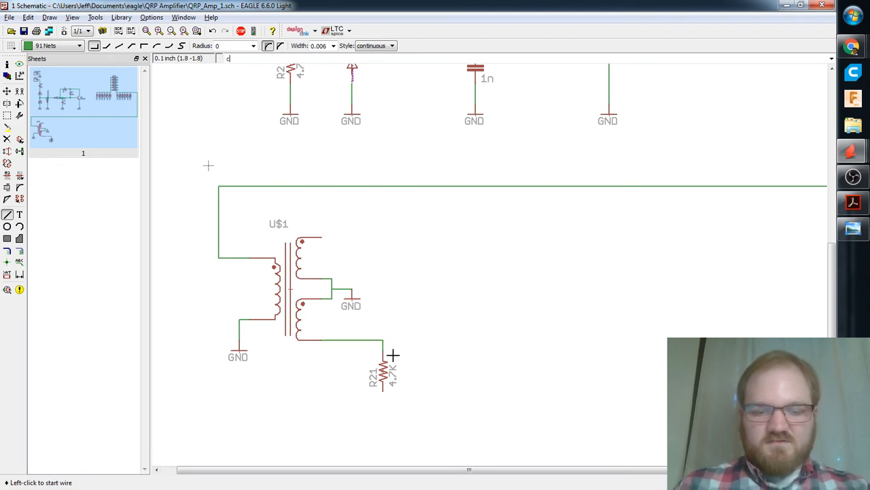
type("opy")
key("Return")
left_click(384, 374)
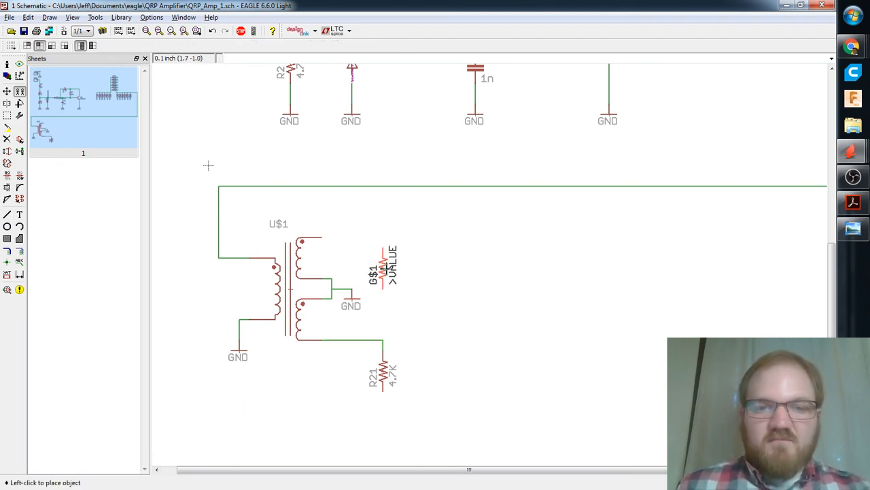
left_click(383, 257)
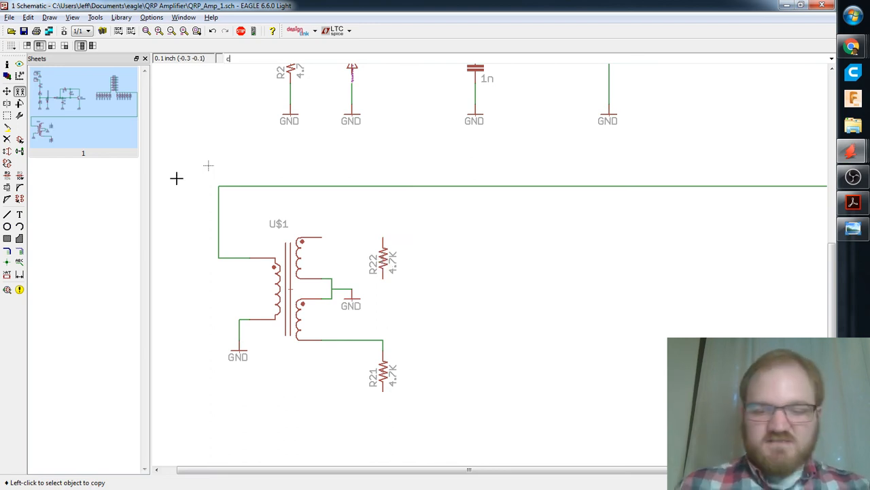
left_click(351, 294)
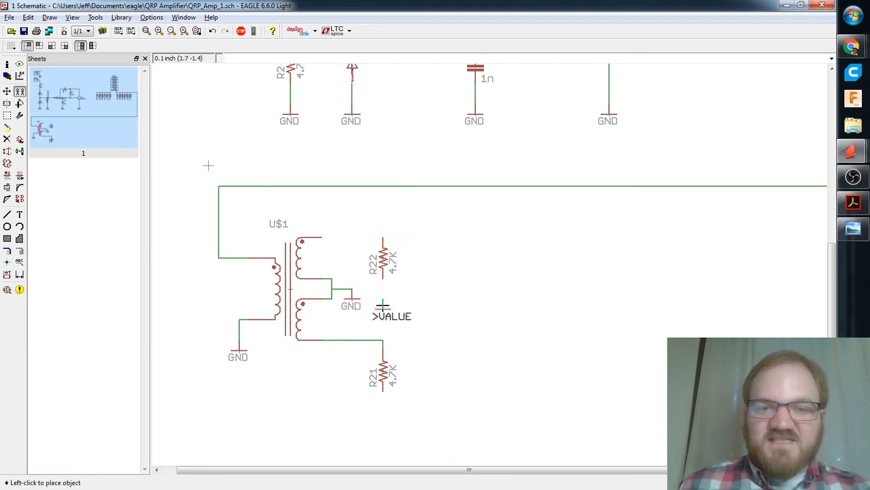
left_click(382, 299)
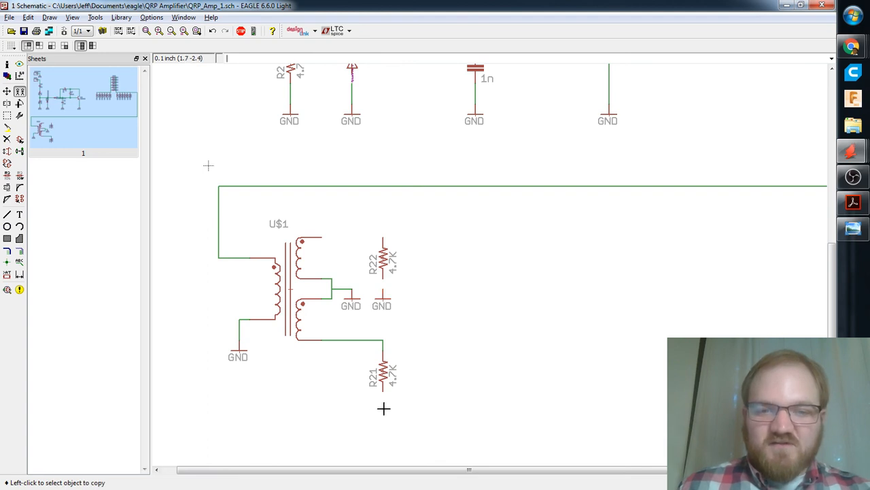
left_click(382, 302)
left_click(383, 408)
Start and cancel trial wires at R21, R22's lower pin and the transformer's top pin.
key("ctrl+w")
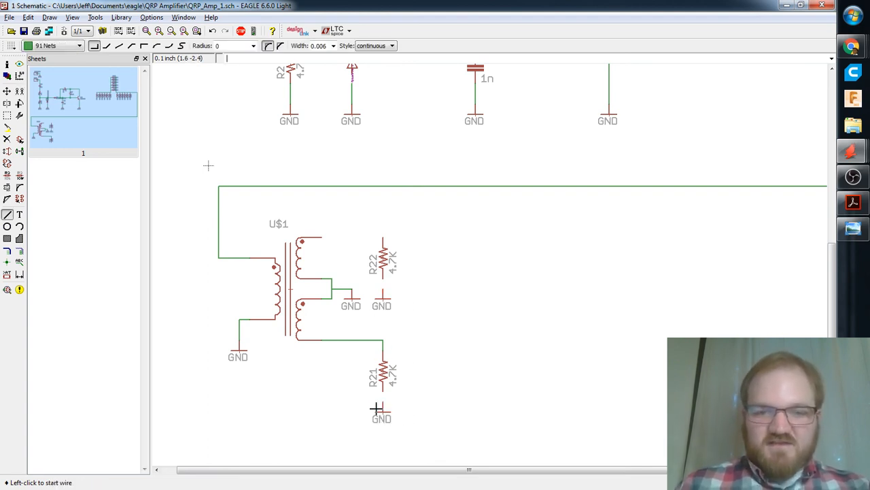
left_click(382, 404)
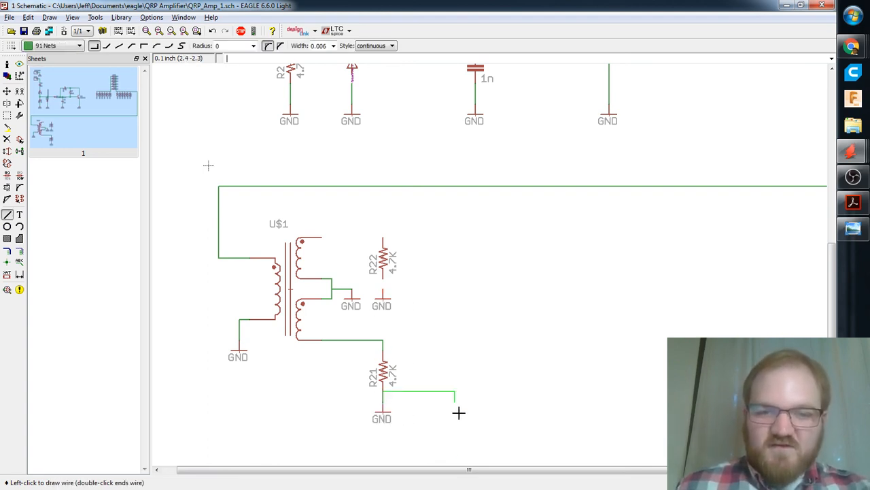
key("Escape")
left_click(383, 288)
key("Escape")
left_click(320, 238)
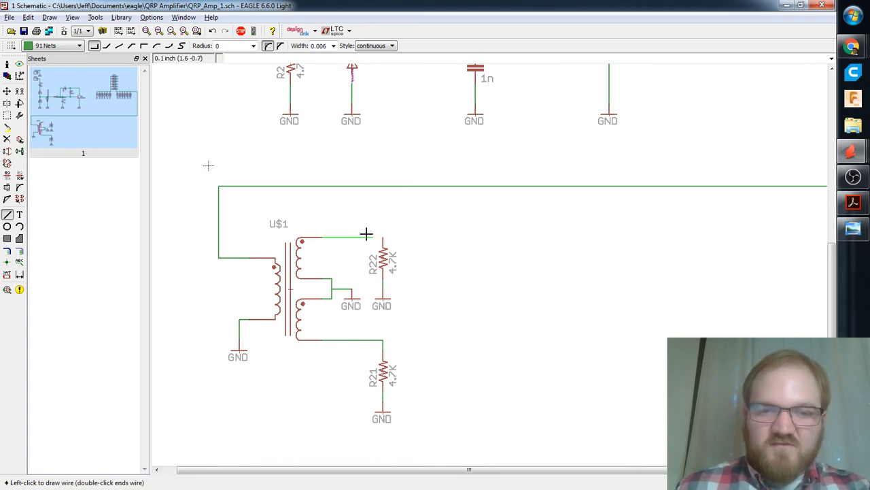
key("Escape")
left_click(322, 235)
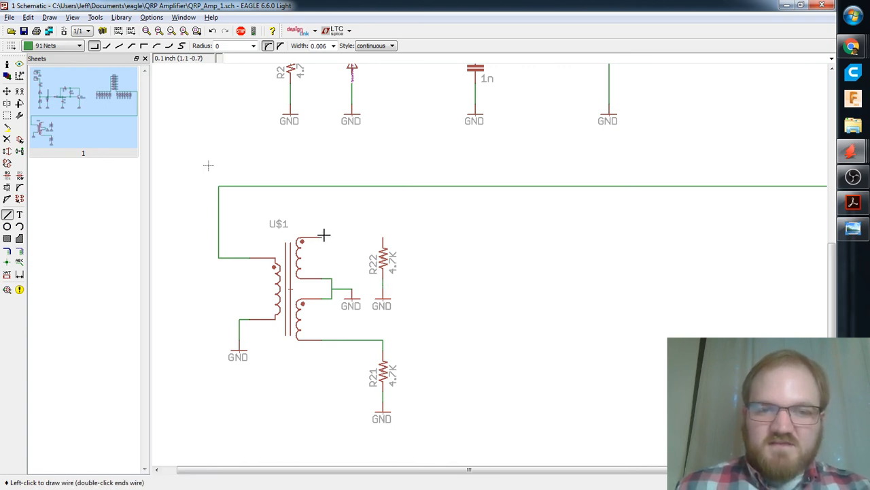
key("Escape")
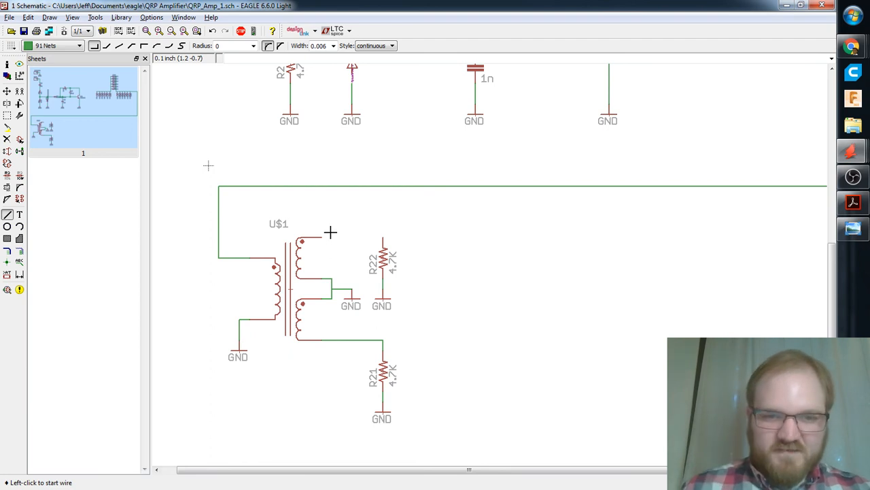
Duplicate a GND symbol, then lower the transformer's GND, R22's GND and R22 slightly.
left_click(19, 91)
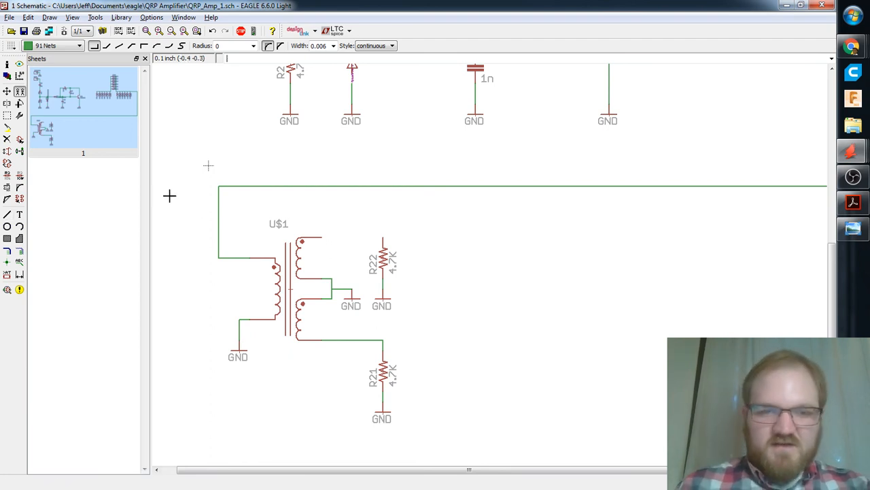
left_click(352, 297)
left_click(353, 307)
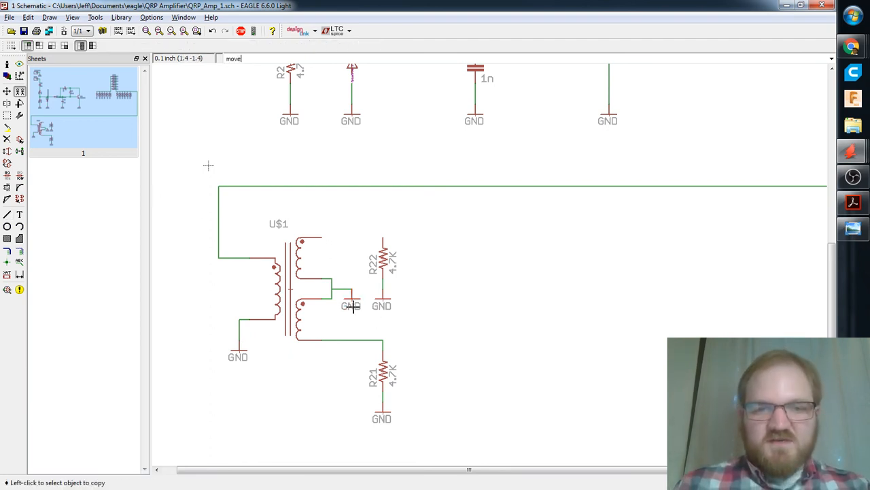
key("Return")
left_click(351, 297)
left_click(350, 307)
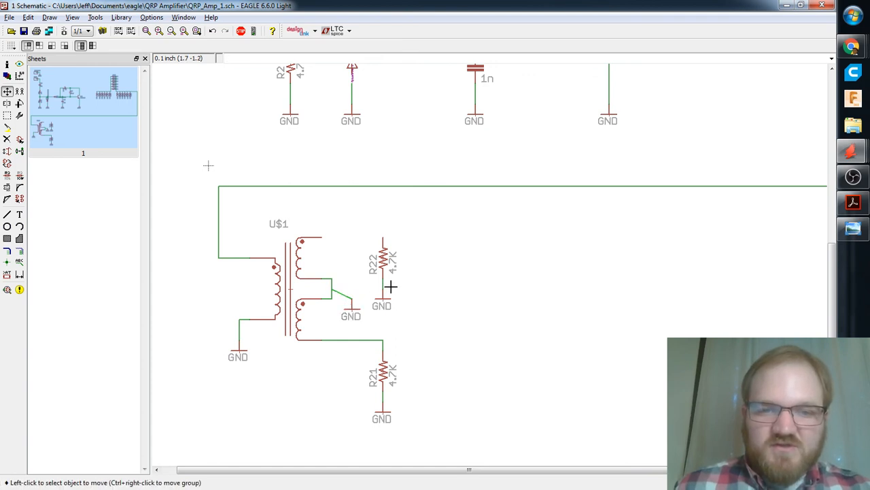
left_click(383, 298)
left_click(382, 307)
left_click(379, 257)
left_click(380, 267)
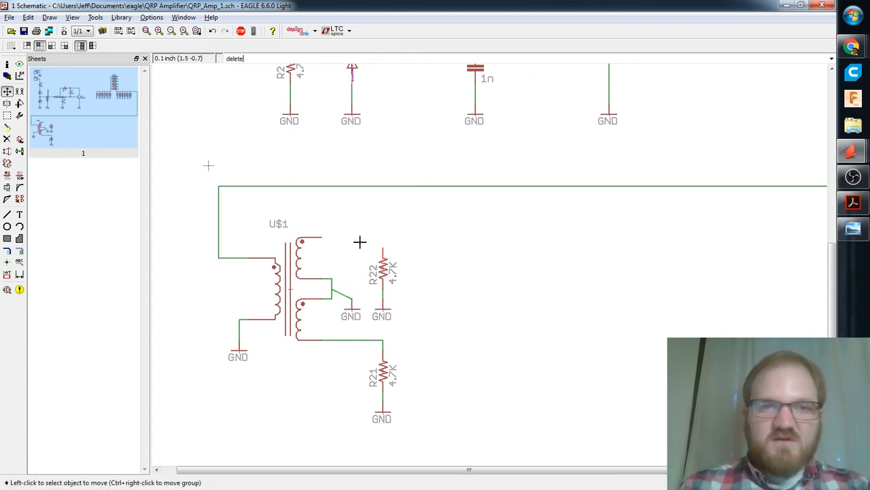
Delete the slanted wire and reconnect the centre tap to the lowered GND, merging into GND.
key("Return")
left_click(337, 292)
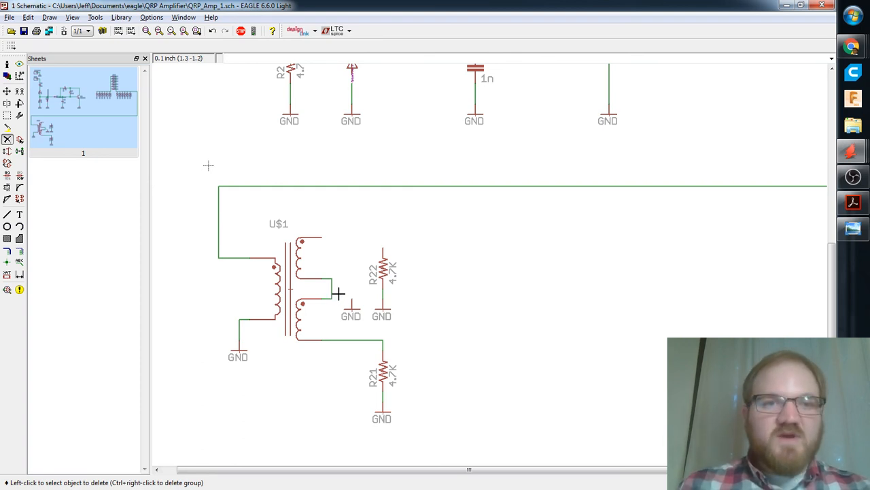
type("wire")
key("Return")
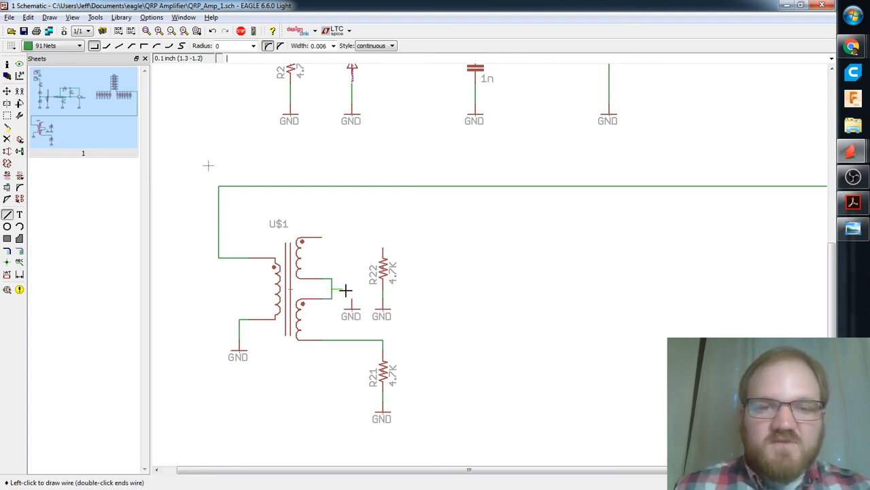
left_click(352, 296)
left_click(362, 344)
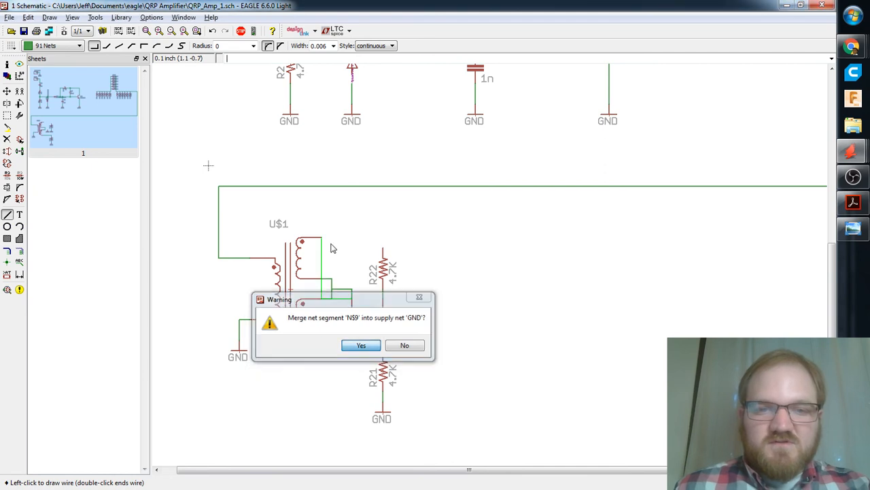
key("Escape")
Wire the transformer's top pin to the top of R22.
left_click(321, 238)
left_click(383, 247)
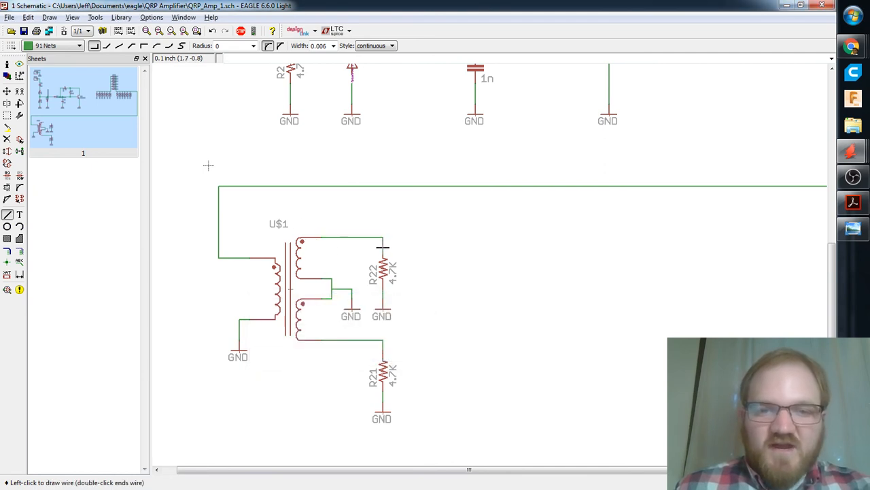
key("Escape")
middle_click_drag(449, 344, 431, 339)
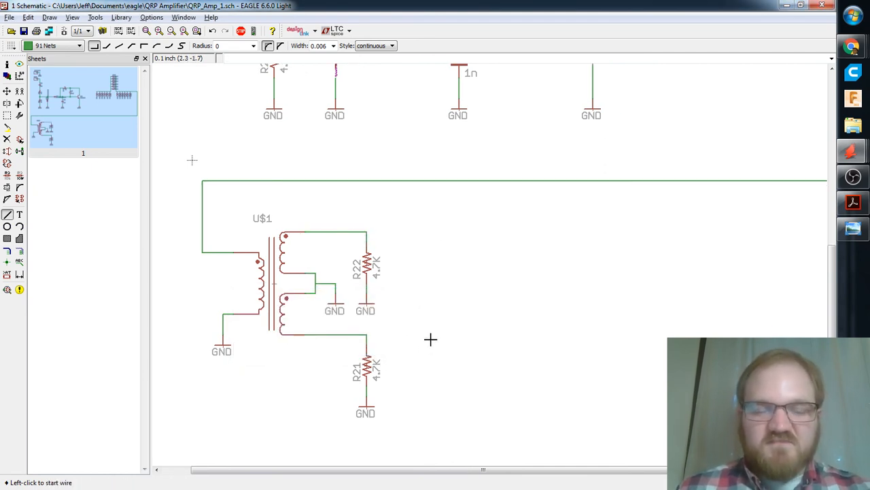
Use VALUE to set R21 to 10K and R22 to 100.
type("val")
key("Return")
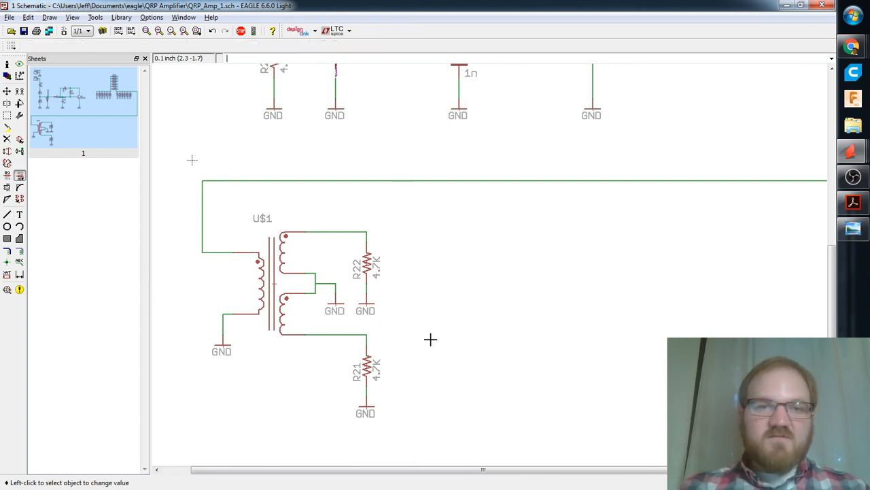
left_click(372, 365)
type("10K")
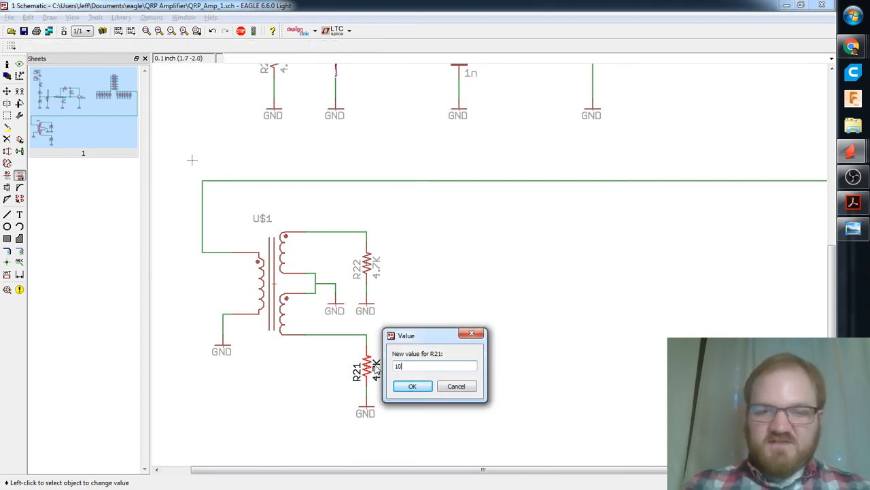
key("Return")
left_click(368, 267)
type("100")
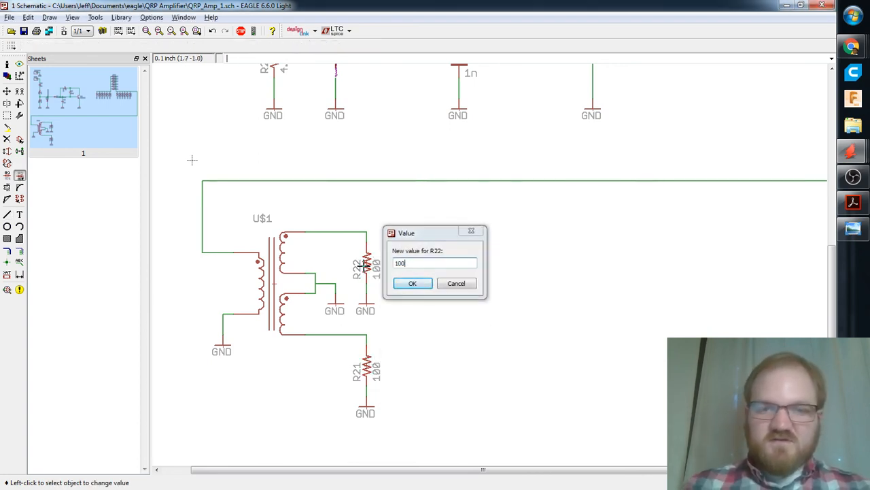
key("Return")
Bring up the G0kla IRF510 push-pull amplifier schematic in Windows Photo Viewer.
middle_click_drag(572, 309, 549, 295)
middle_click_drag(449, 313, 547, 289)
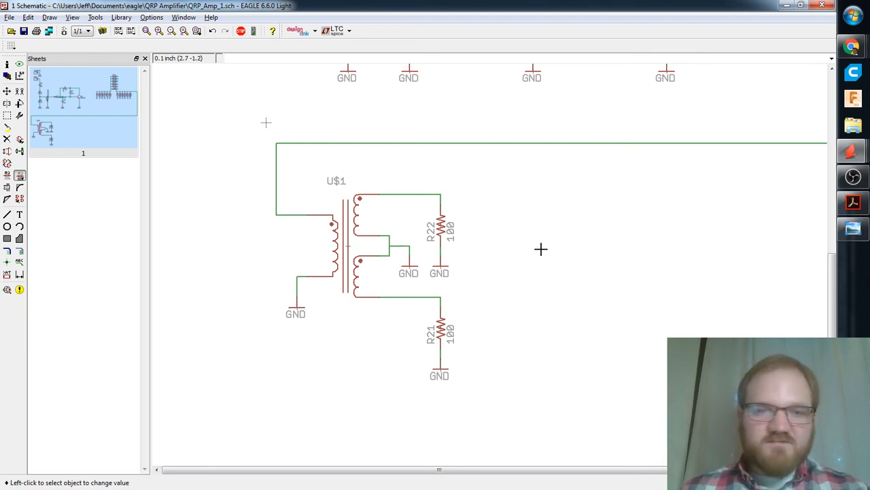
left_click(853, 177)
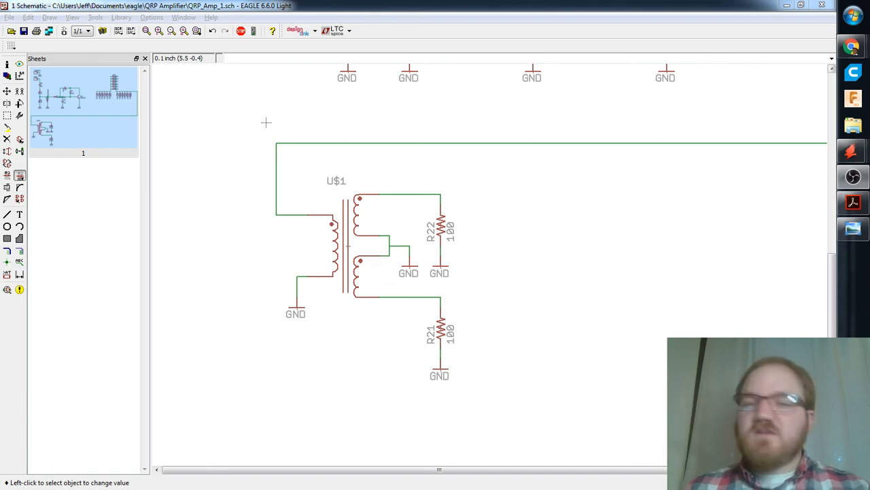
key("alt+Tab")
key("alt+Tab")
key("alt+Tab")
key("alt+Tab")
key("alt+Tab")
key("alt+Tab")
key("alt+Tab")
key("alt+Tab")
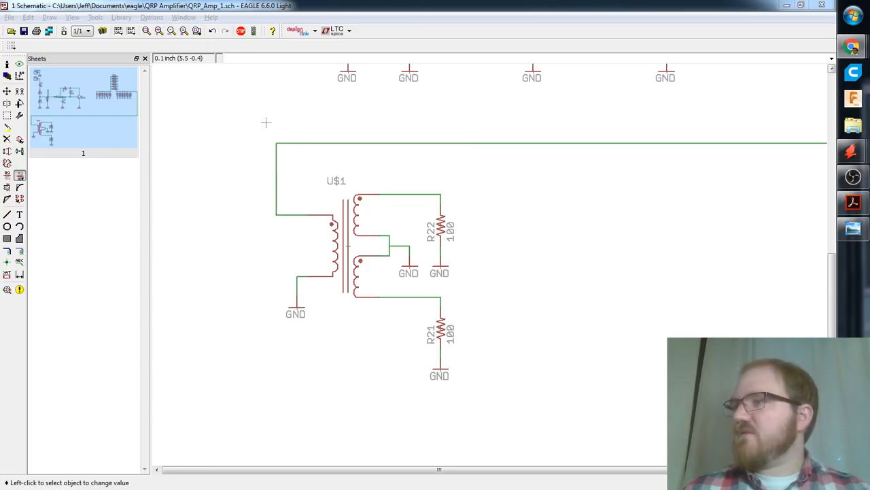
middle_click_drag(570, 277, 506, 270)
Study the reference amplifier diagram in Photo Viewer, then return to the QRP_Amp_1 schematic in EAGLE.
key("alt+Tab")
key("alt+Tab")
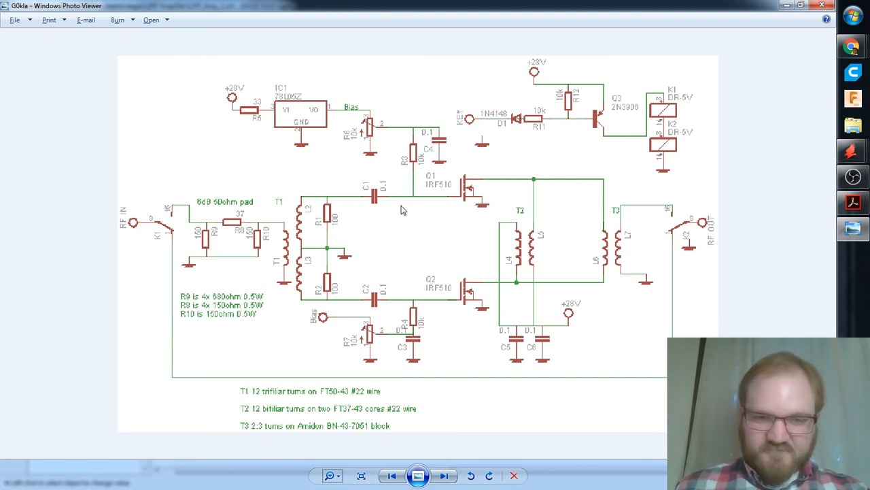
key("alt+Tab")
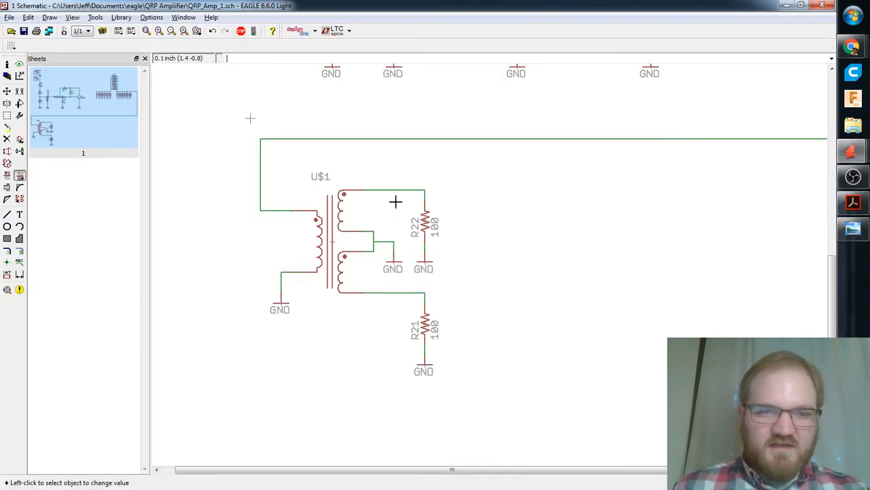
middle_click_drag(549, 219, 455, 201)
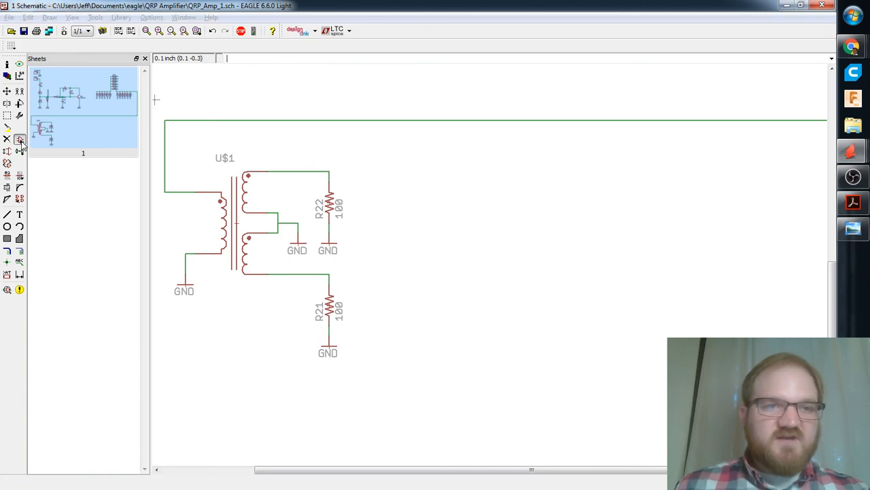
Search the Add dialog for 'irf', then 'irf510', to list the IRF510 TO220 MOSFET.
left_click(19, 139)
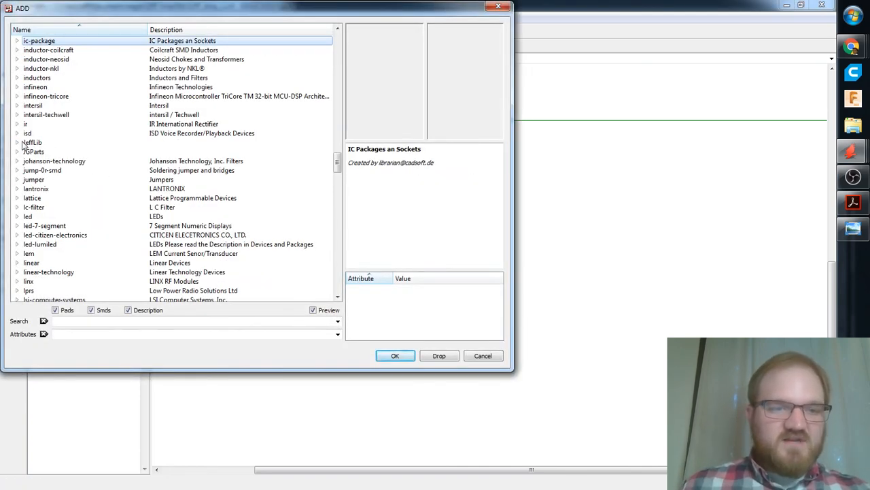
left_click(73, 324)
type("irf")
key("Return")
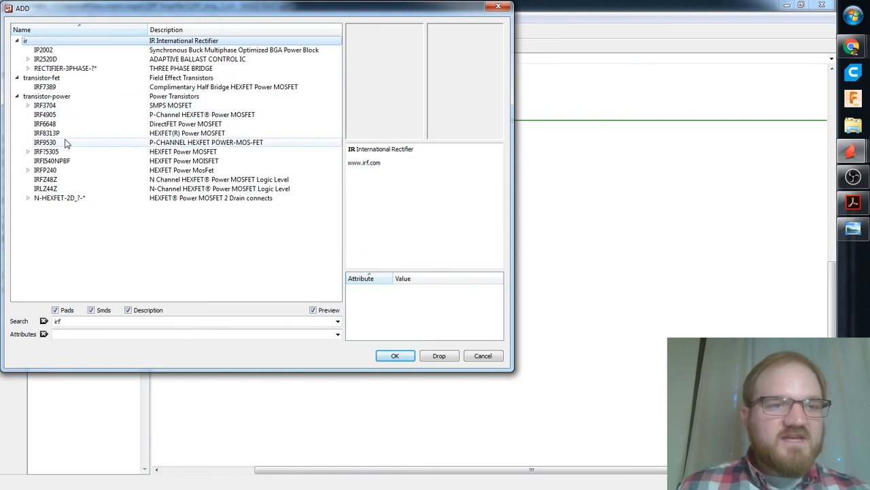
left_click(75, 321)
type("510")
key("Return")
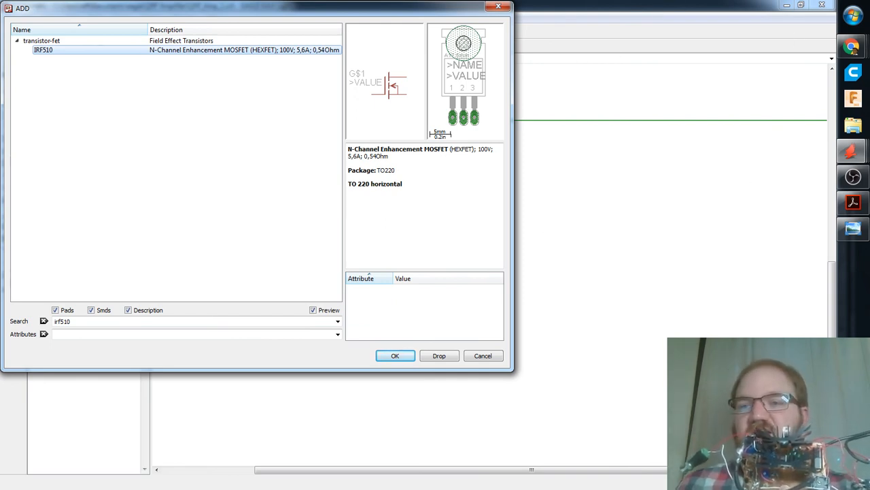
left_click(853, 177)
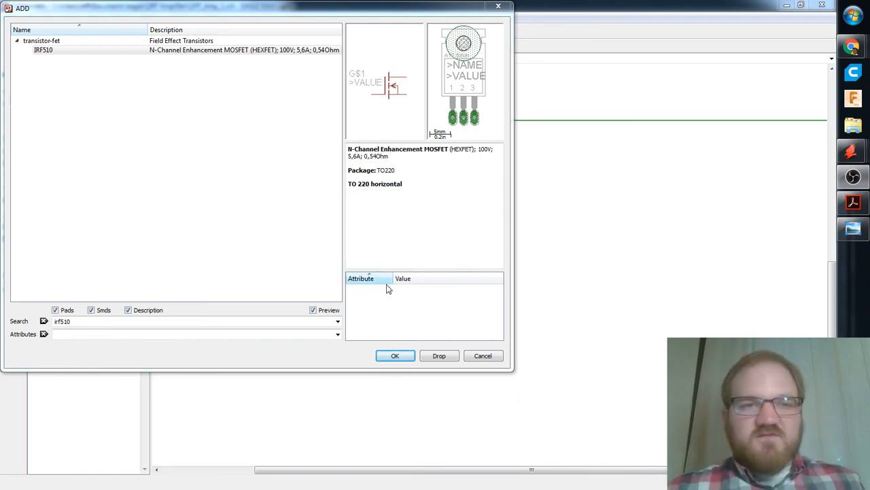
left_click(405, 358)
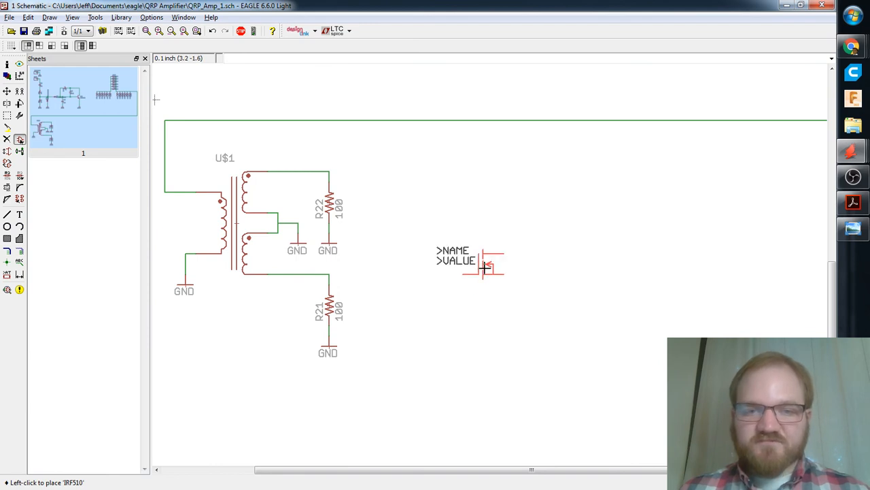
Place IRF510 MOSFETs Q1 and Q2 above it, then re-seat the long horizontal net.
left_click(484, 268)
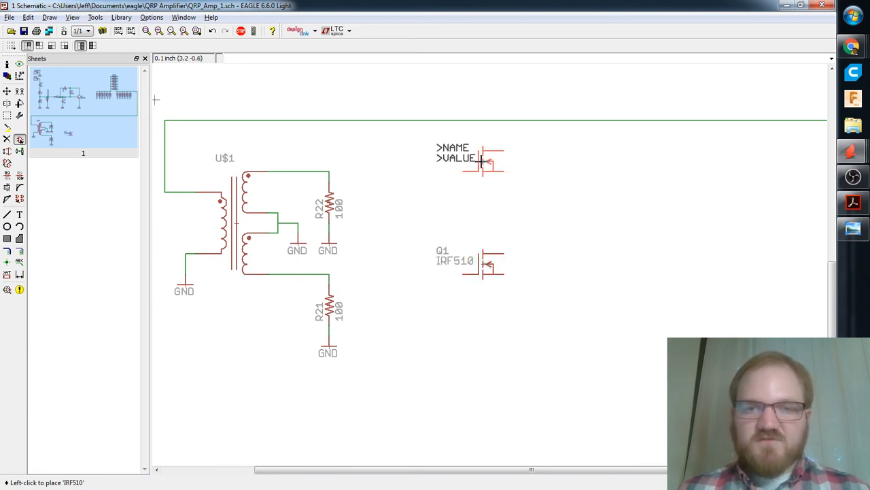
left_click(481, 162)
middle_click_drag(556, 171, 519, 265)
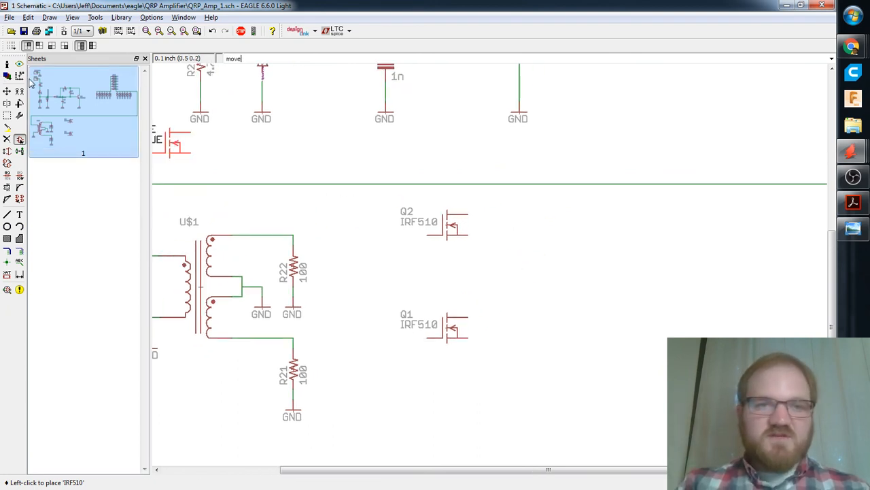
key("Return")
left_click(268, 183)
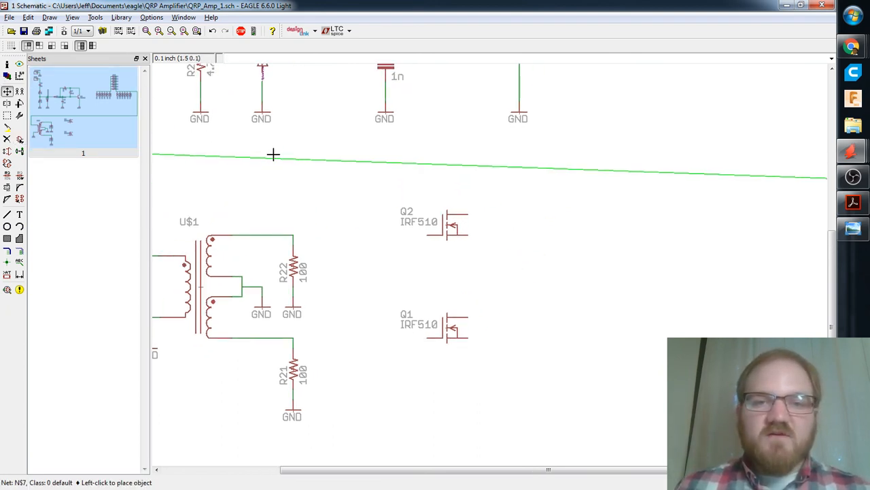
left_click(273, 154)
middle_click_drag(665, 185, 272, 159)
left_click(599, 158)
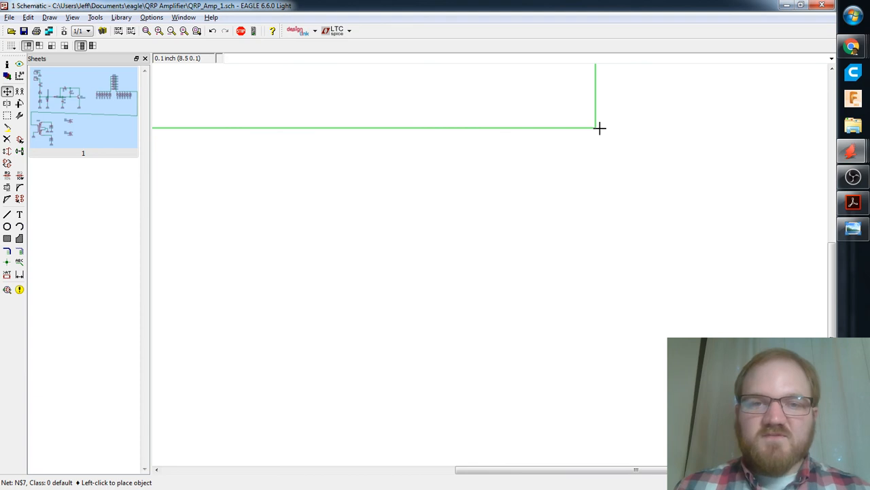
left_click(600, 128)
middle_click_drag(407, 246, 818, 190)
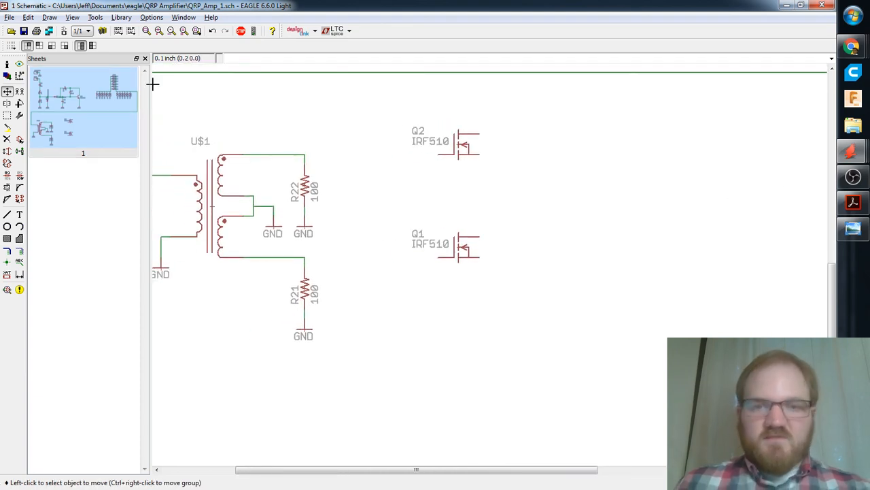
Shift Q2 and Q1 further right, lined up one above the other.
left_click(467, 145)
left_click(549, 144)
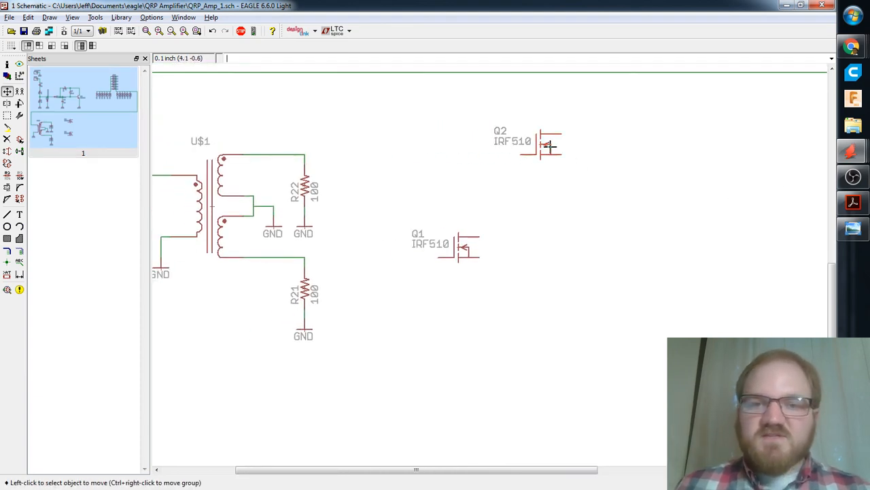
left_click(464, 252)
left_click(546, 252)
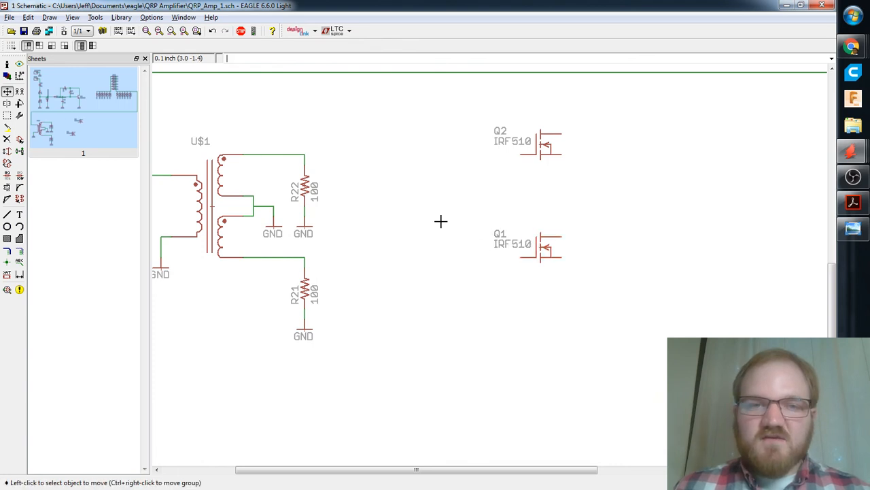
scroll(441, 221, "down", 2)
middle_click_drag(441, 208, 400, 297)
Copy capacitor C2, rotated, as C5 left of Q2 and C6 left of Q1.
type("co")
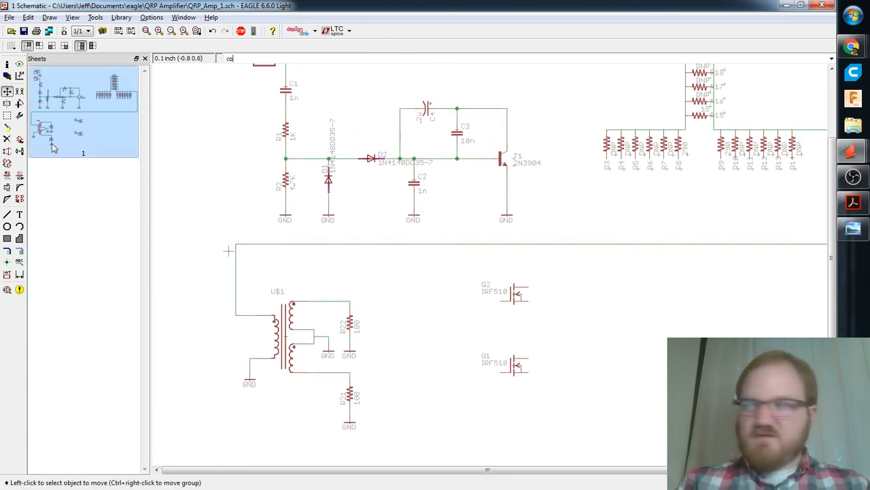
type("py")
key("Return")
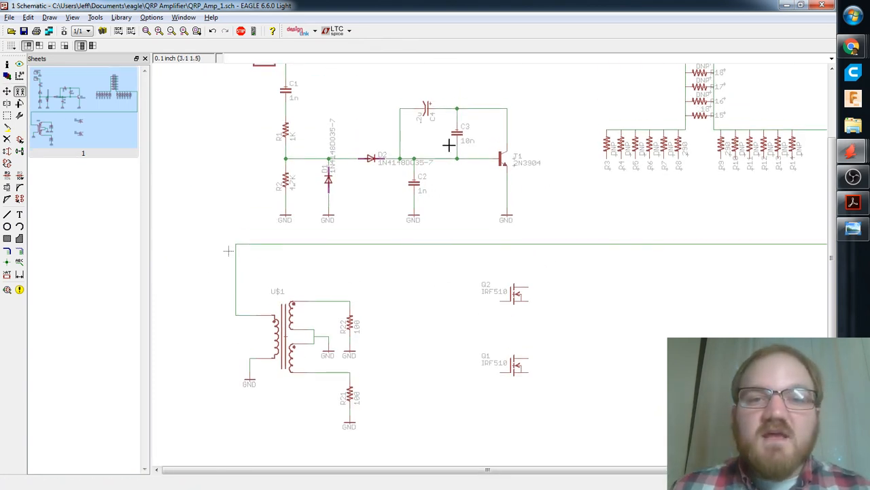
left_click(413, 182)
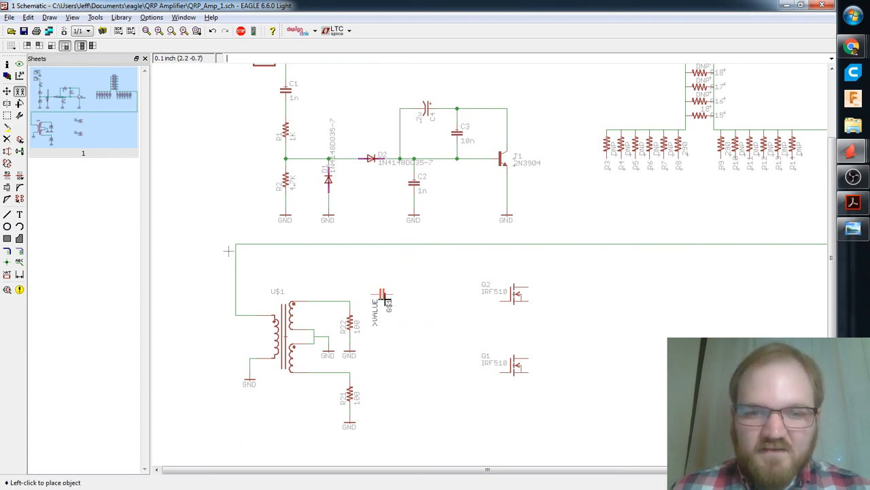
right_click(384, 298)
left_click(382, 300)
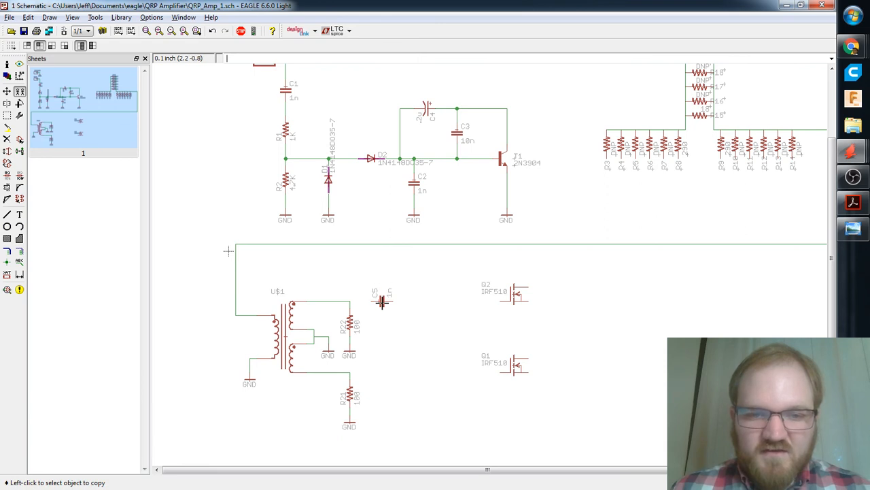
left_click(382, 300)
left_click(382, 371)
Set C5 and C6 to 100n, correcting C6's mistyped 100b.
type("alue")
key("Return")
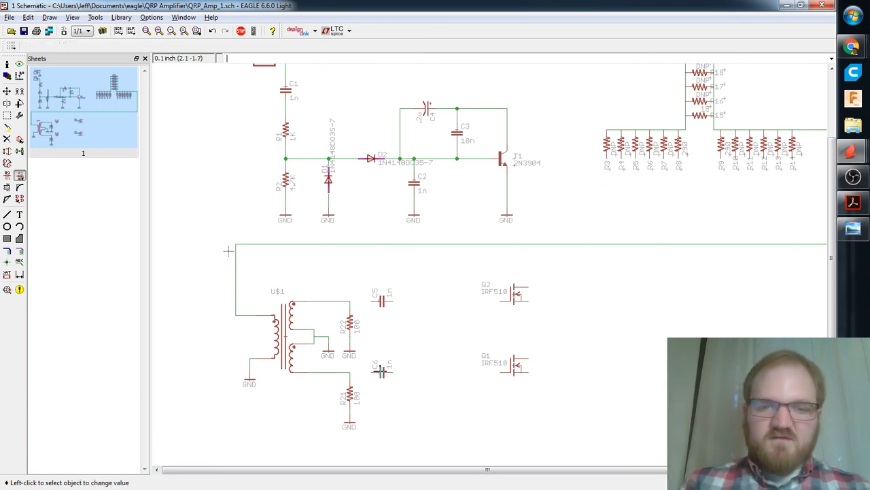
left_click(382, 306)
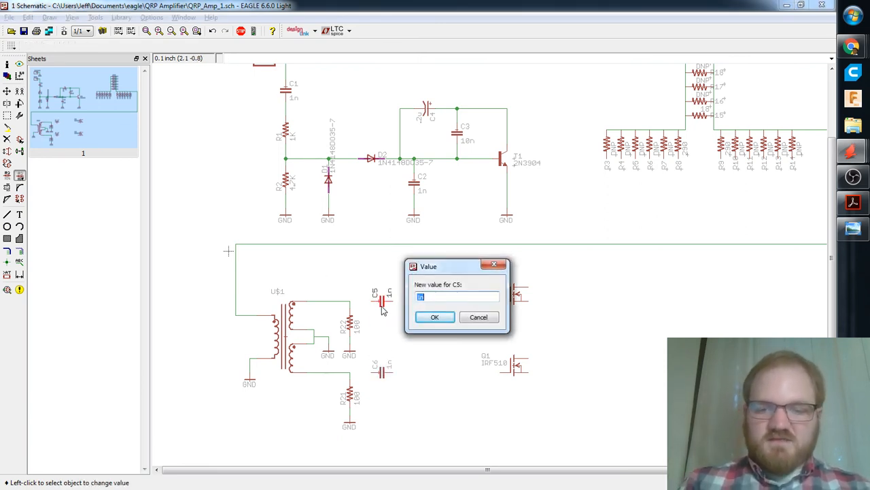
type("100n")
key("Return")
left_click(382, 371)
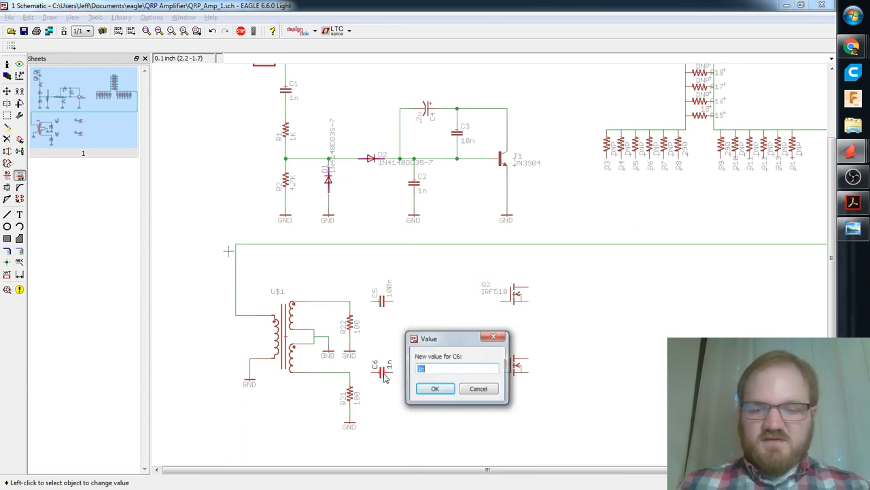
type("100b")
key("Return")
left_click(382, 371)
type("100n")
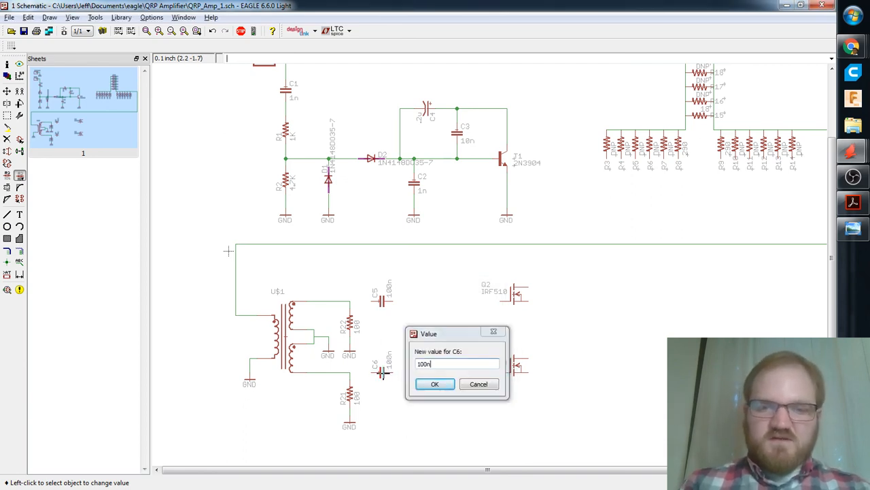
key("Return")
key("alt+Tab")
key("alt+Tab")
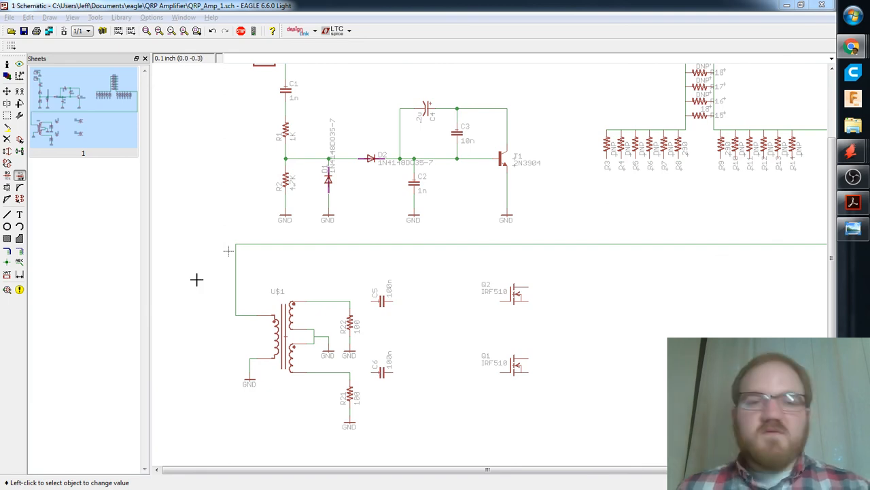
key("alt+Tab")
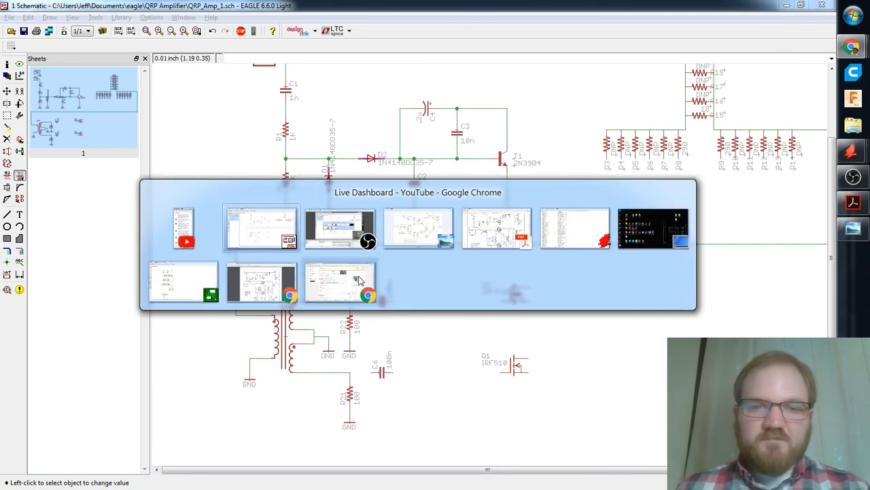
key("Escape")
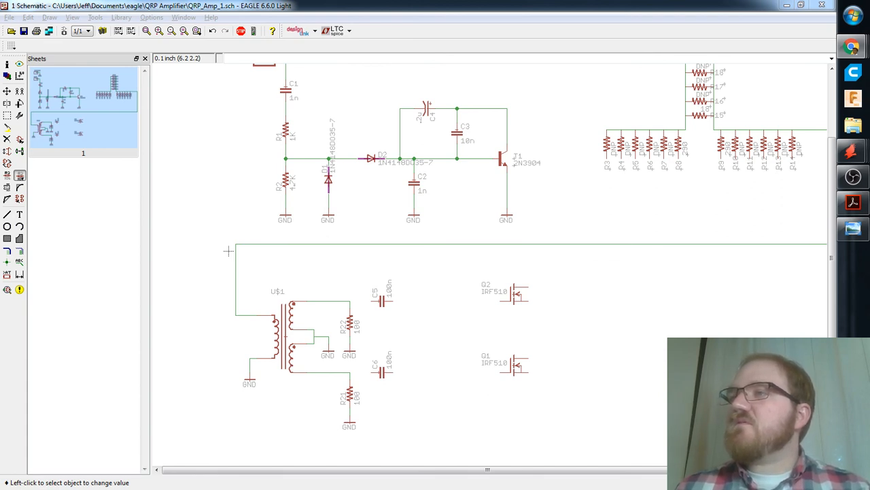
middle_click_drag(528, 306, 561, 256)
type("wire")
key("Return")
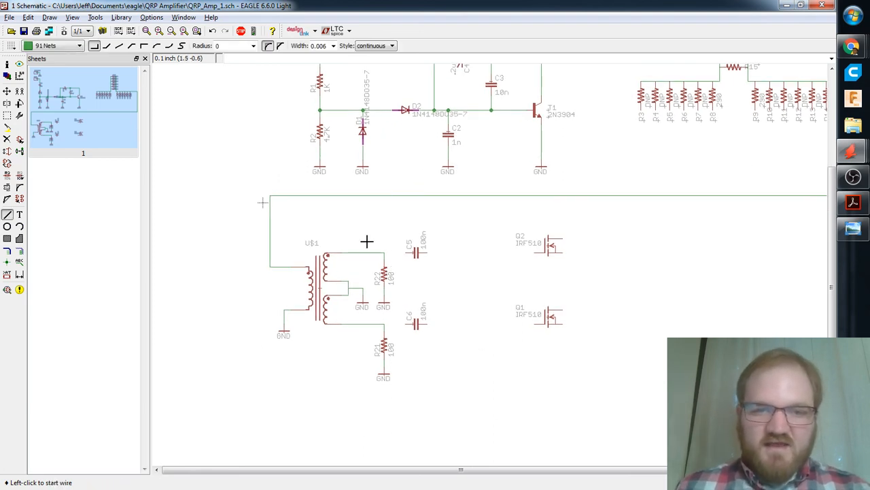
left_click(382, 253)
left_click(407, 253)
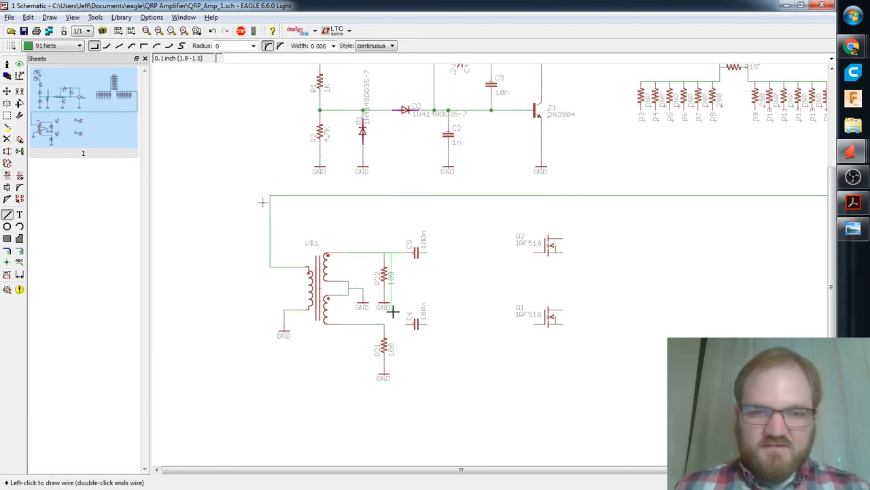
left_click(384, 323)
left_click(412, 324)
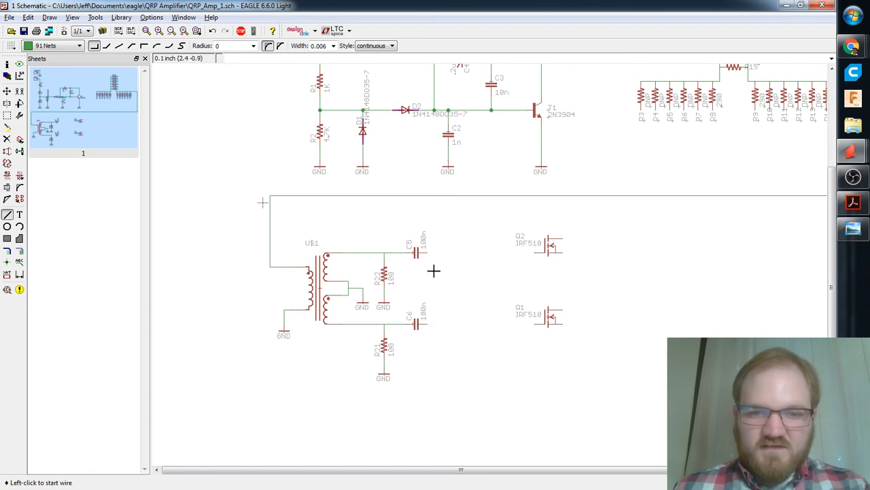
left_click(426, 253)
left_click(544, 253)
left_click(426, 324)
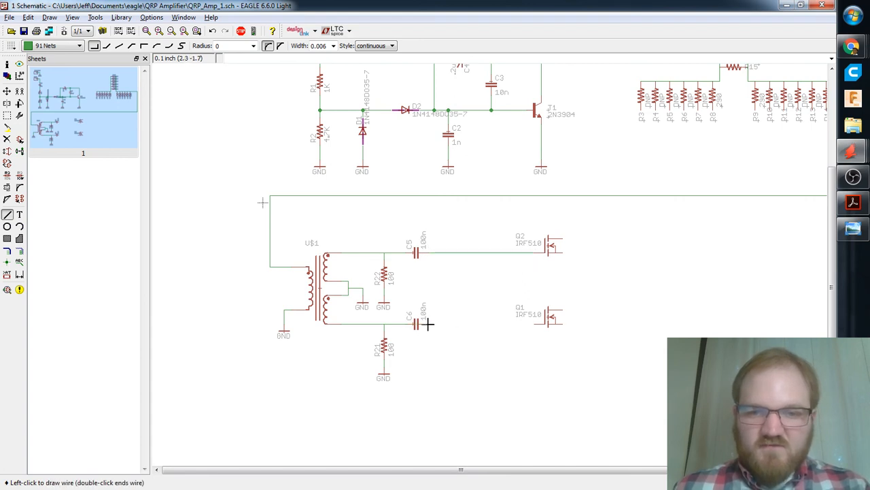
left_click(544, 324)
mouse_move(585, 264)
middle_mouse_down()
mouse_move(529, 314)
mouse_move(537, 321)
mouse_move(531, 282)
mouse_move(512, 264)
middle_mouse_up()
scroll(508, 298, "up", 1)
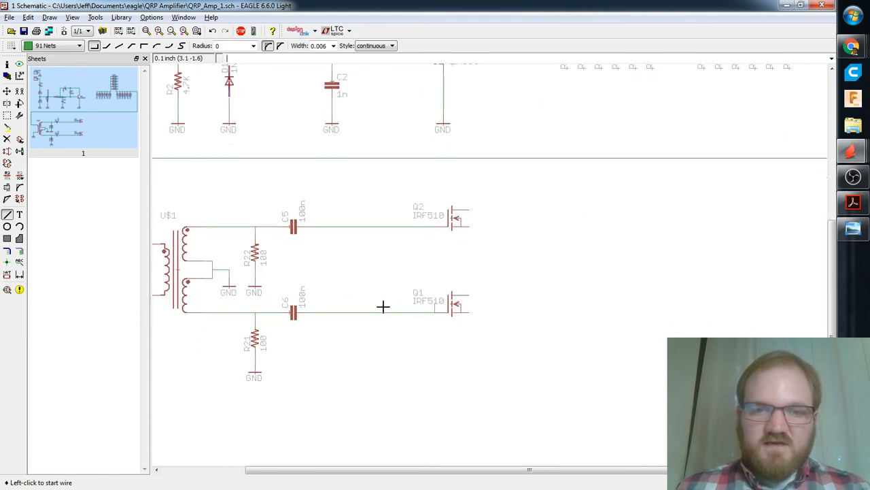
scroll(340, 310, "up", 2)
middle_click_drag(344, 306, 398, 294)
key("alt+Tab")
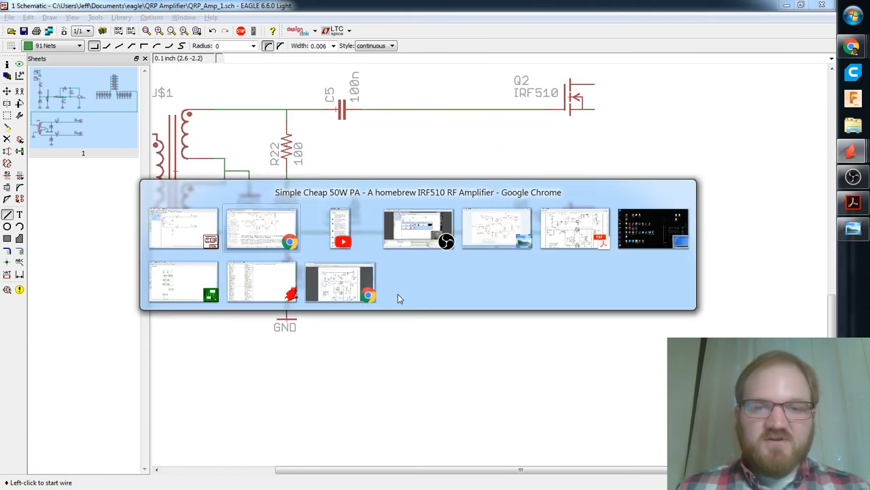
left_click(183, 228)
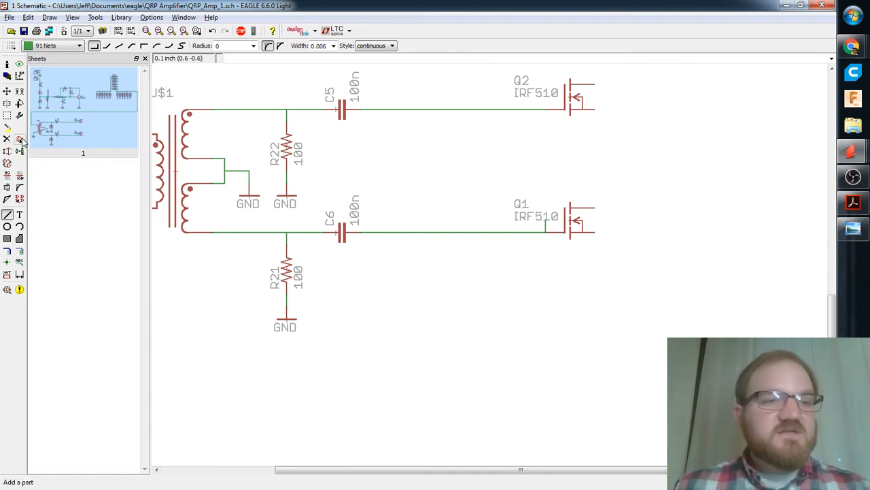
Search the parts library for 7805, then clear the search to list every library.
left_click(20, 140)
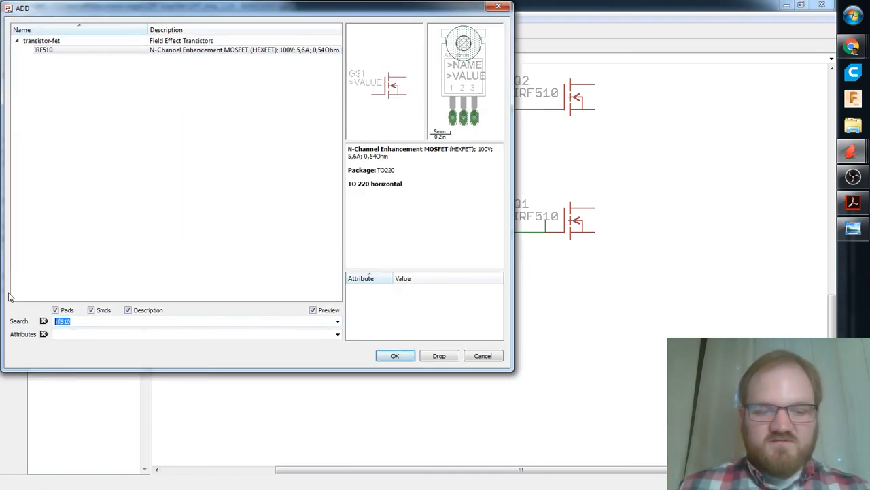
type("7805")
key("Return")
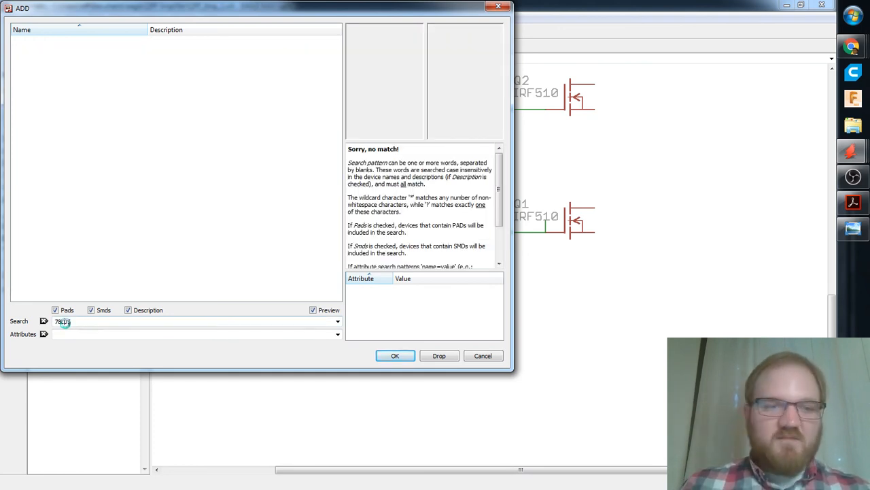
key("Return")
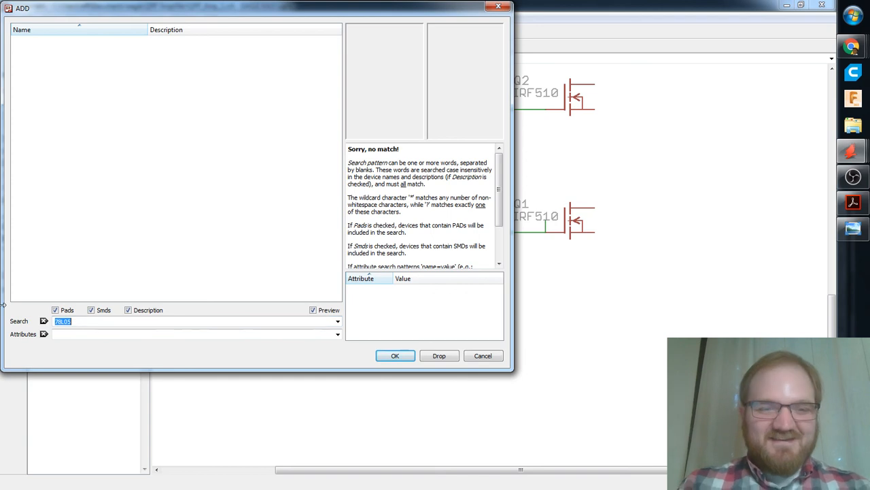
type("reg")
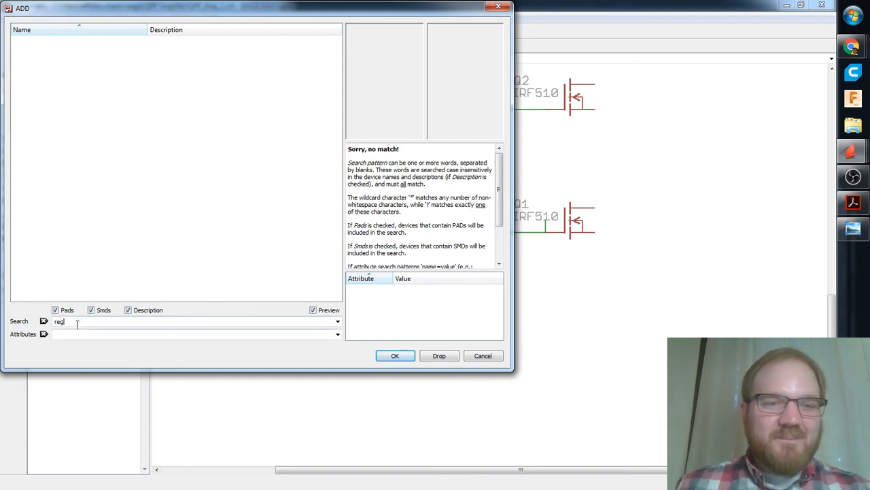
key("BackSpace")
key("BackSpace")
key("BackSpace")
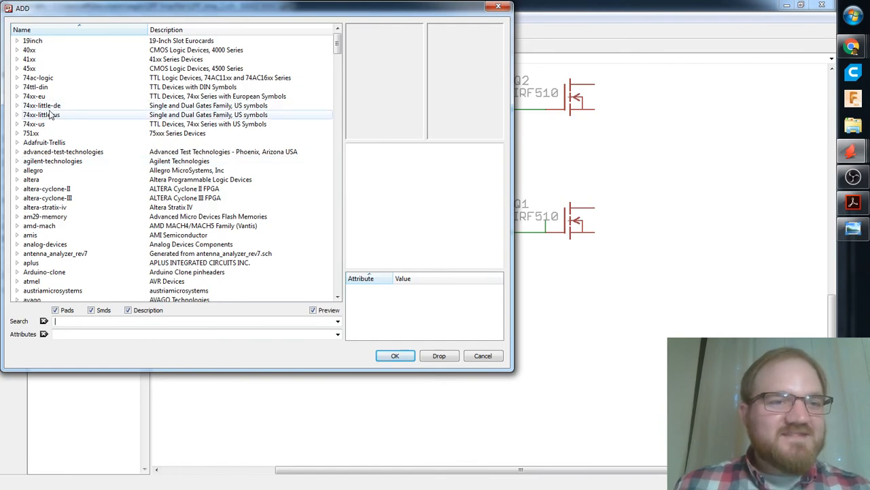
scroll(51, 116, "down", 8)
left_click_drag(338, 60, 356, 287)
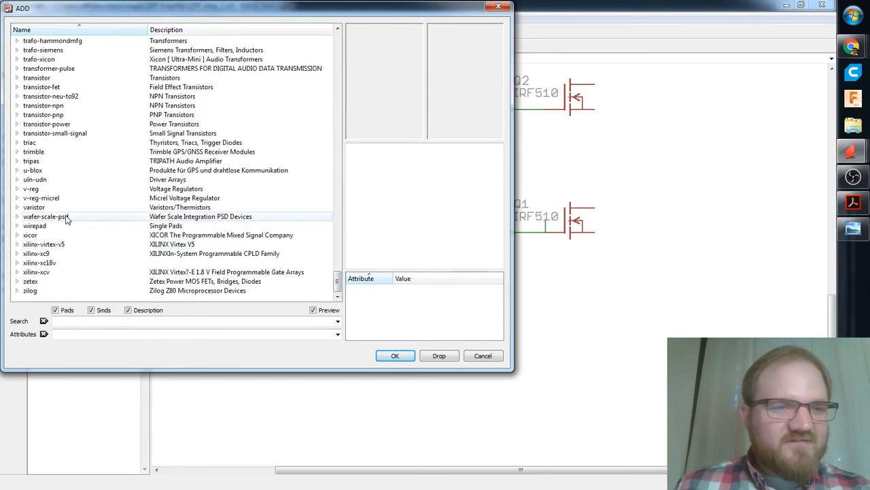
Expand the v-reg library and browse its regulators, settling on 78XXS.
left_click(17, 188)
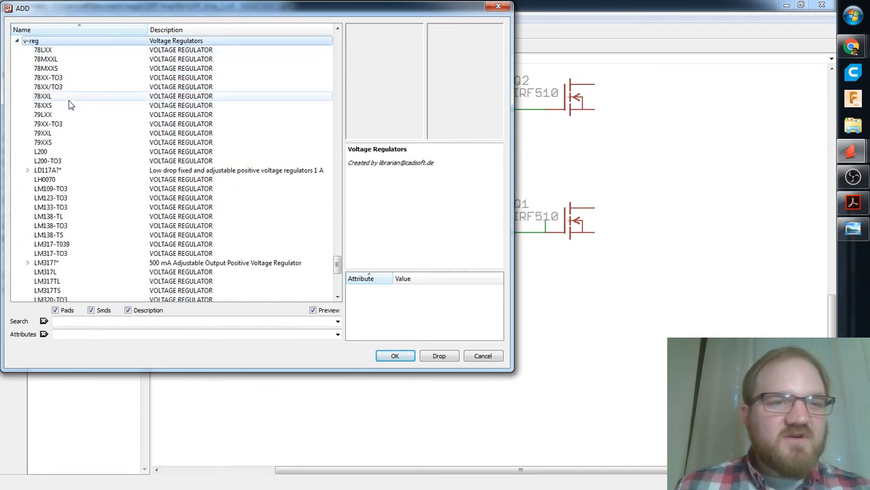
left_click(68, 59)
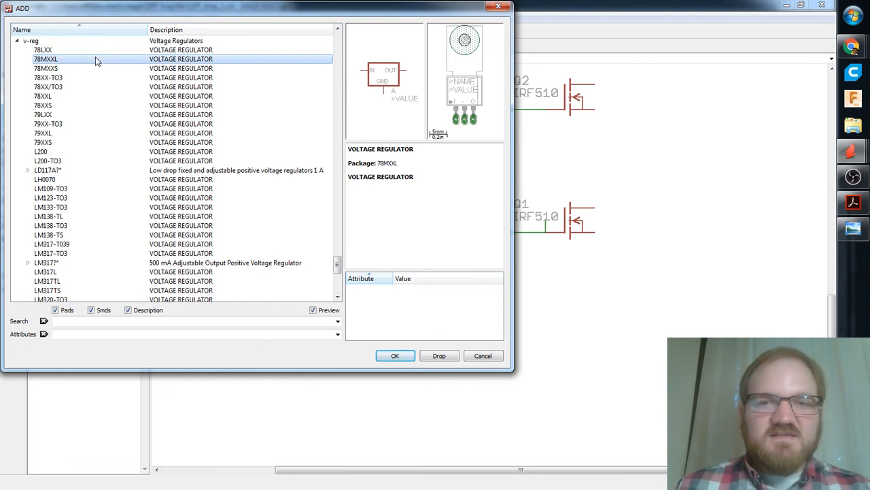
key("Down")
key("Down")
key("Down")
key("Down")
key("Down")
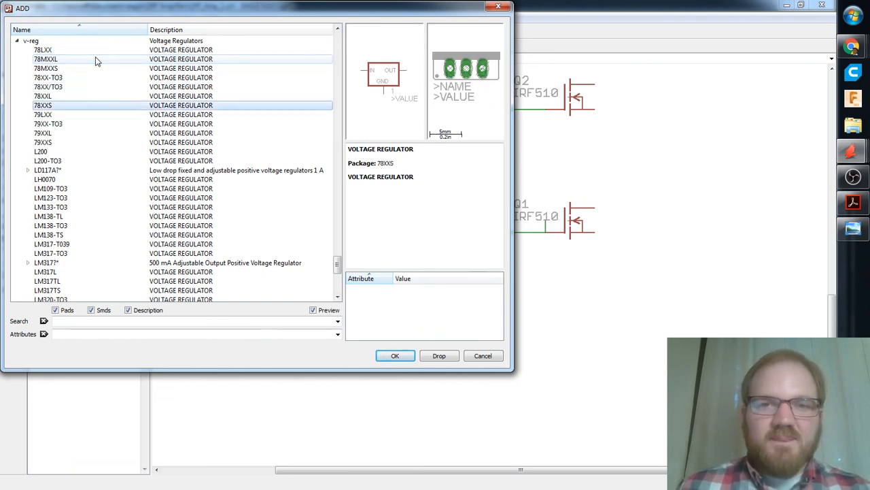
key("Up")
key("Down")
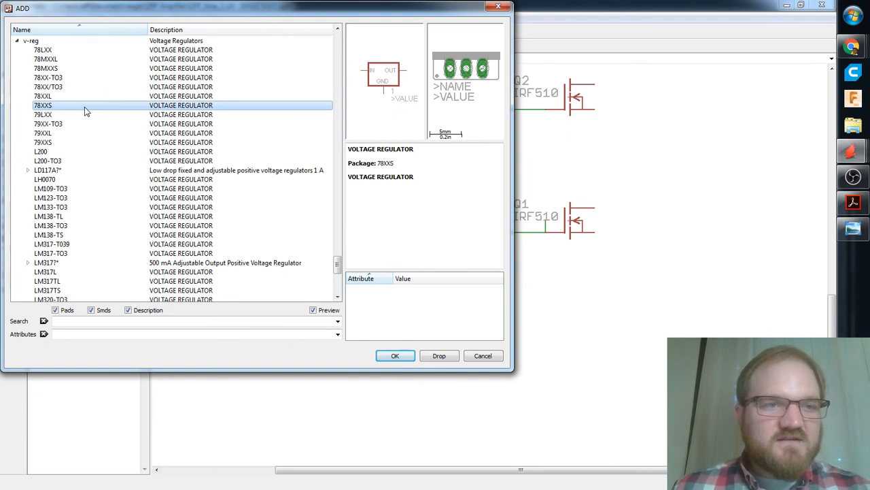
left_click(58, 117)
left_click(63, 108)
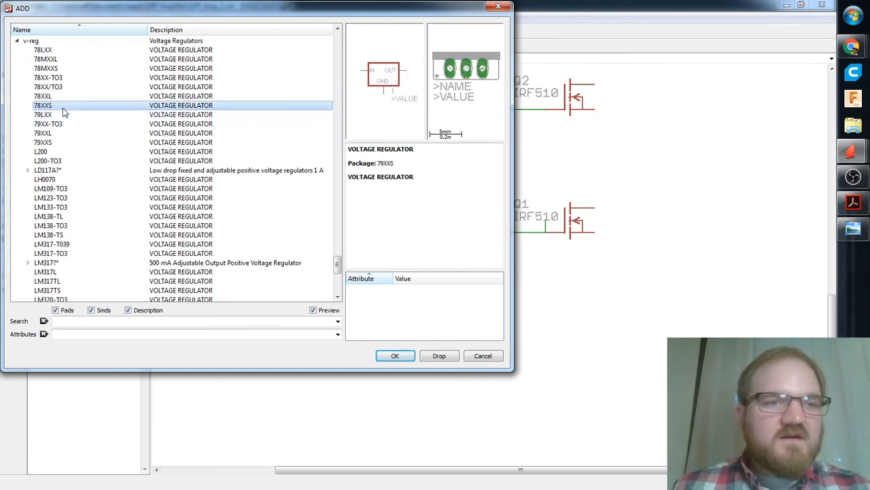
scroll(60, 135, "down", 5)
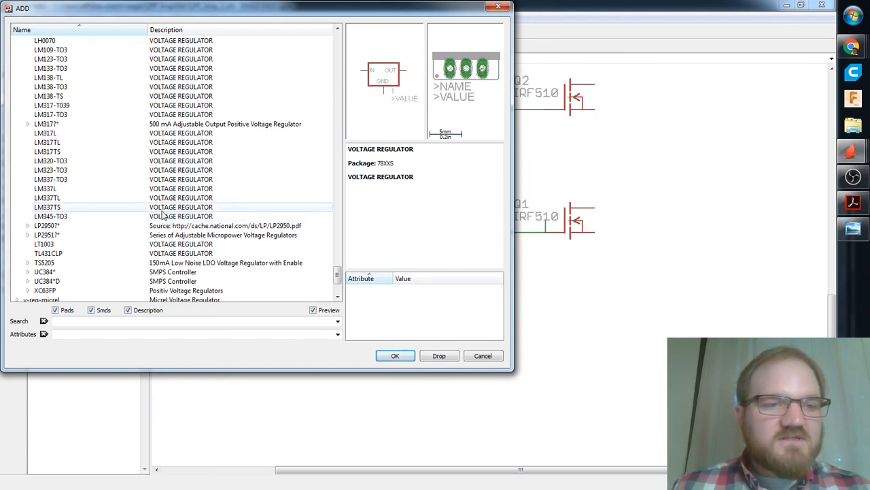
scroll(163, 215, "up", 3)
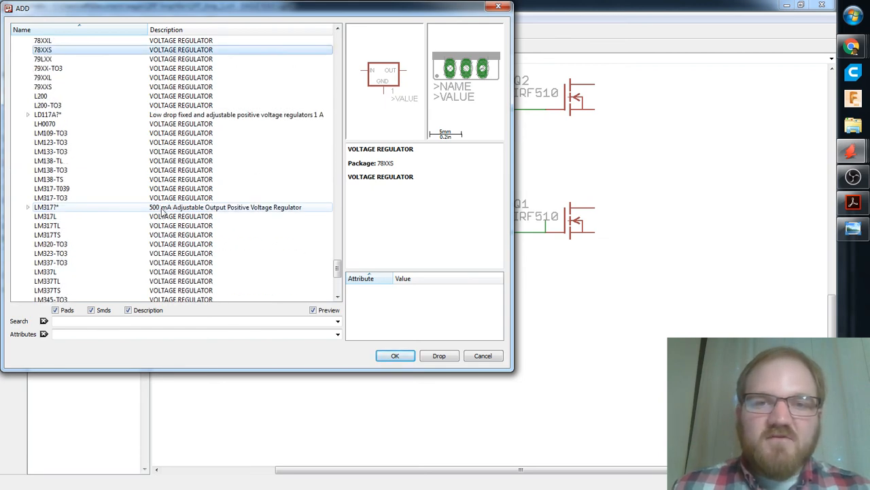
Choose the 78XXS regulator for placement and pan the schematic to an open area.
left_click(394, 356)
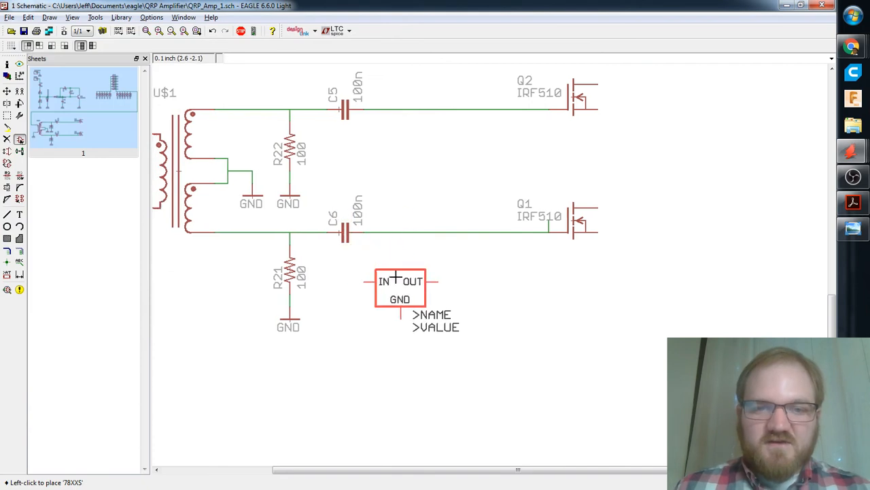
scroll(396, 276, "up", 2)
scroll(424, 274, "down", 4)
scroll(410, 260, "up", 3)
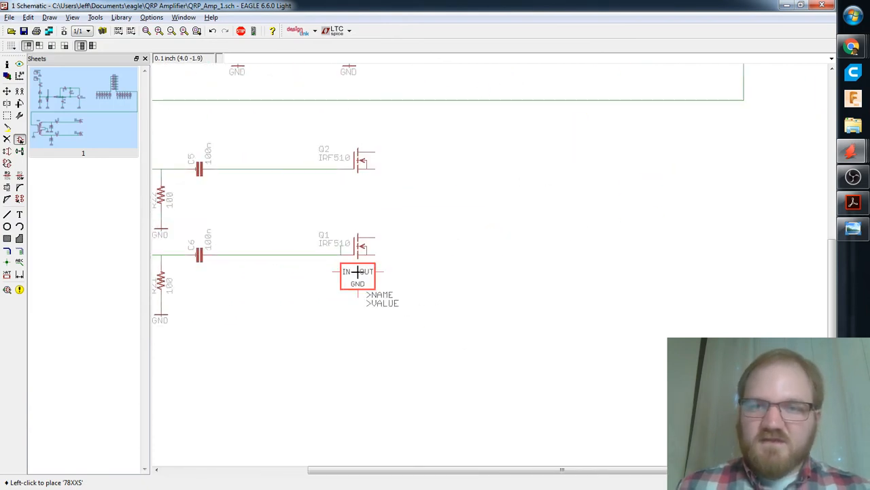
scroll(358, 271, "down", 5)
middle_click_drag(358, 271, 474, 231)
middle_click_drag(535, 204, 359, 317)
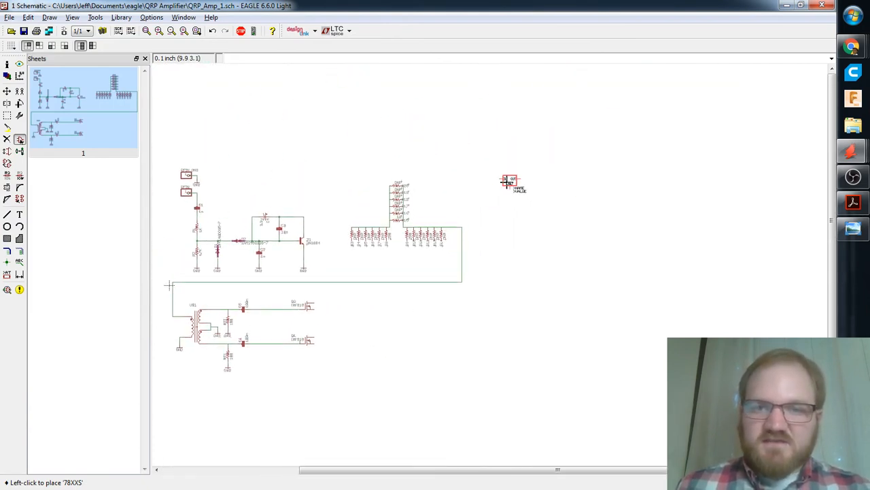
scroll(509, 181, "up", 5)
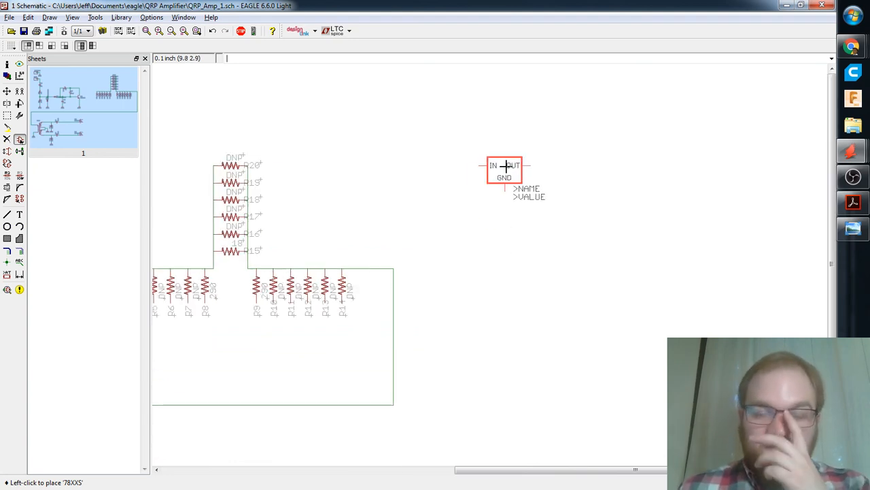
Place the 78XXS regulator as IC1, then clear the parts search to list all libraries.
left_click(505, 165)
key("Escape")
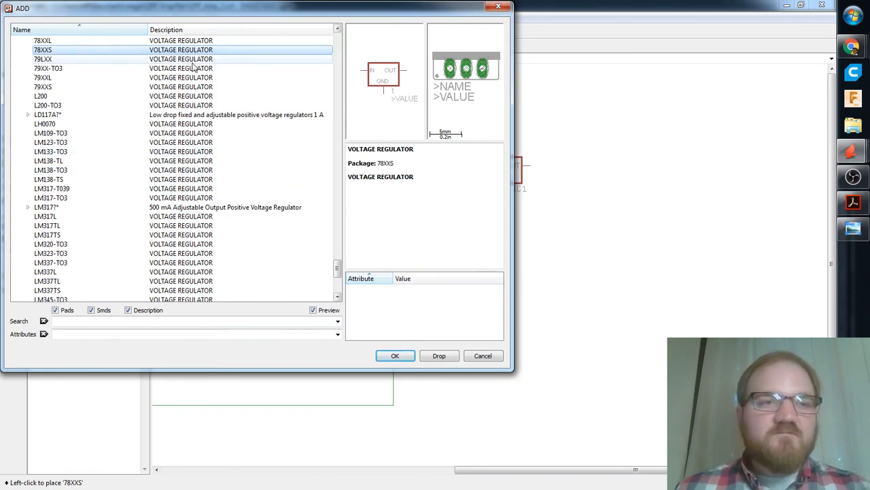
left_click_drag(338, 265, 338, 42)
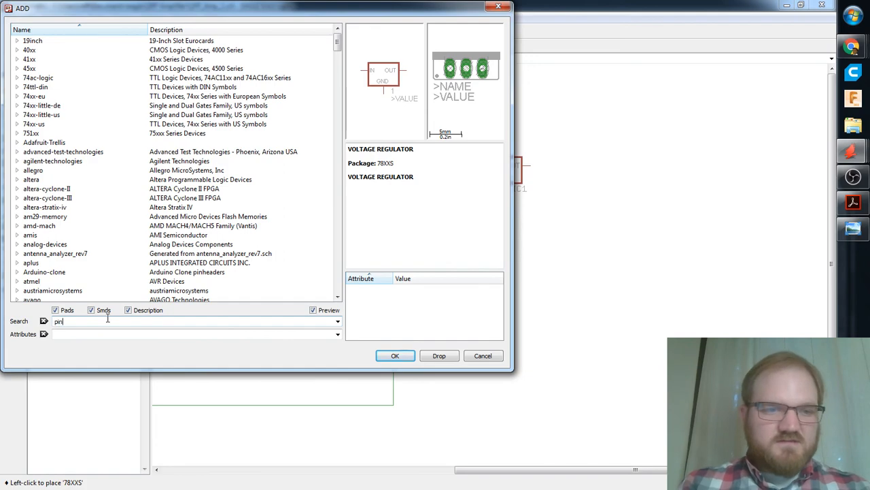
type("head")
key("Return")
double_click(65, 321)
key("BackSpace")
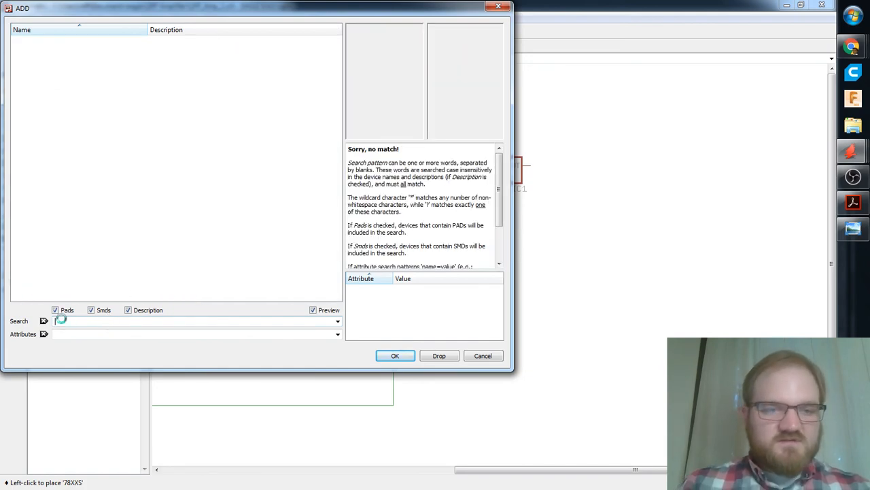
key("Return")
Pick the PINHD-1X1 header from the pinhead library and start rotating it.
left_click_drag(336, 44, 337, 224)
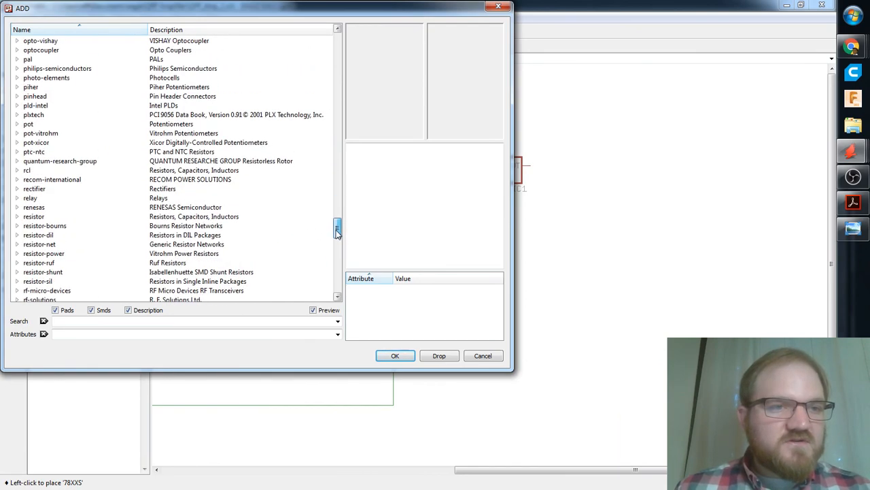
left_click(41, 96)
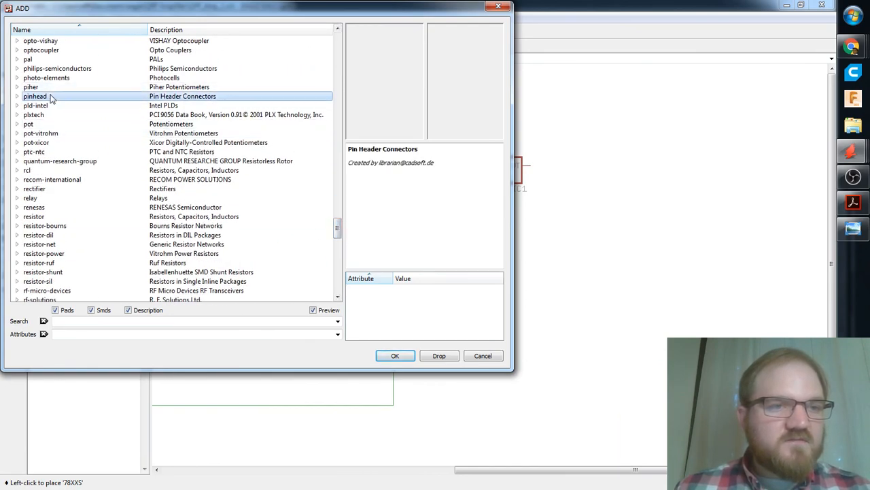
left_click(17, 95)
left_click(61, 51)
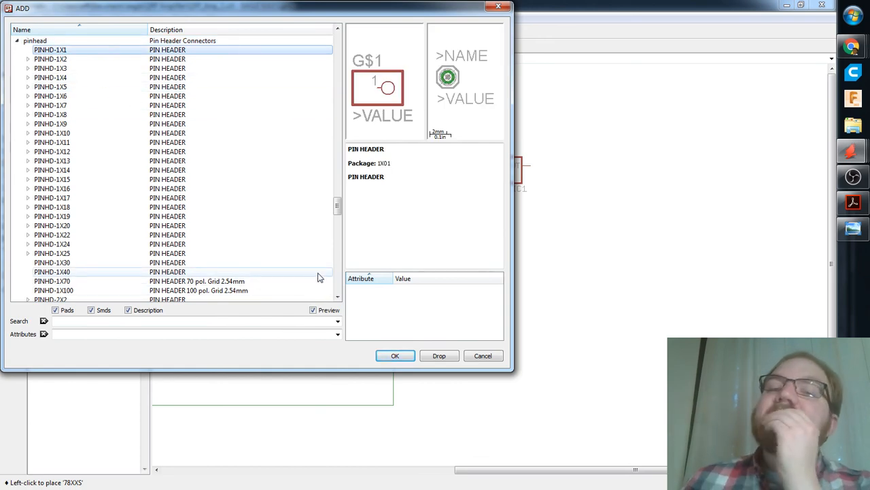
left_click(391, 356)
right_click(451, 143)
right_click(458, 140)
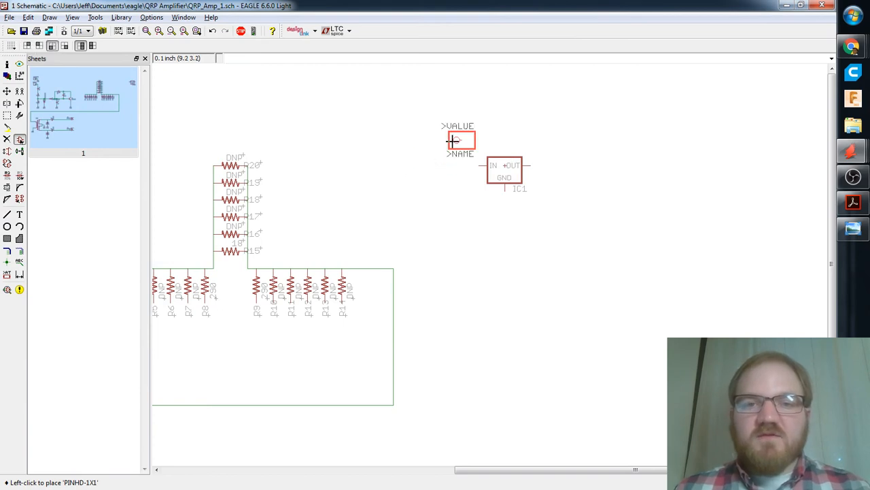
Stand the header upright, place it as JP1 beside IC1, and wire it to IC1's IN pin.
right_click(455, 139)
right_click(451, 140)
right_click(453, 137)
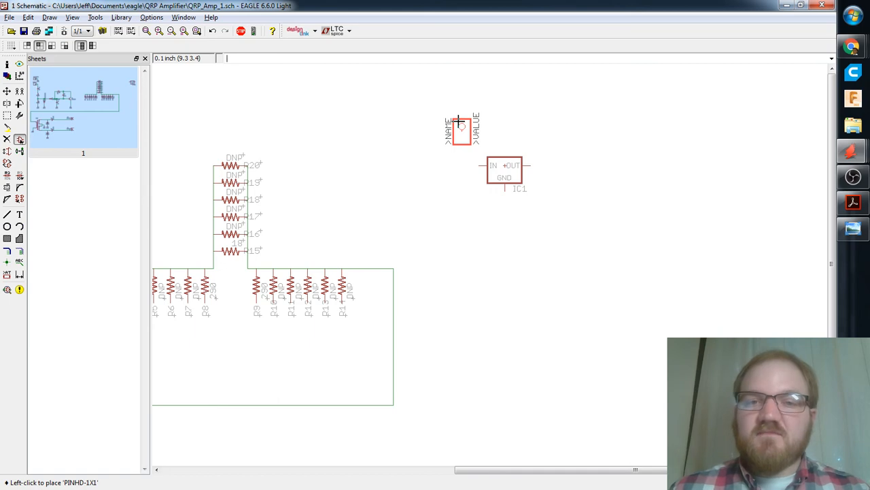
left_click(457, 121)
key("Escape")
key("Escape")
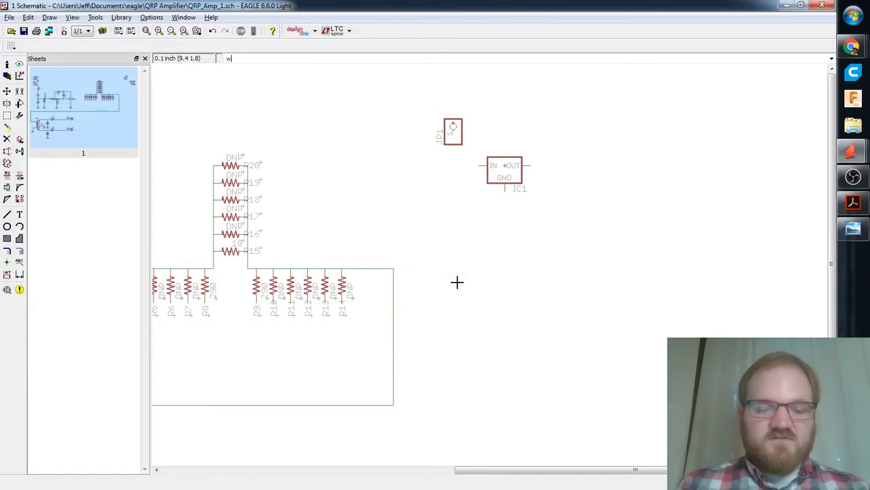
key("Return")
left_click(480, 166)
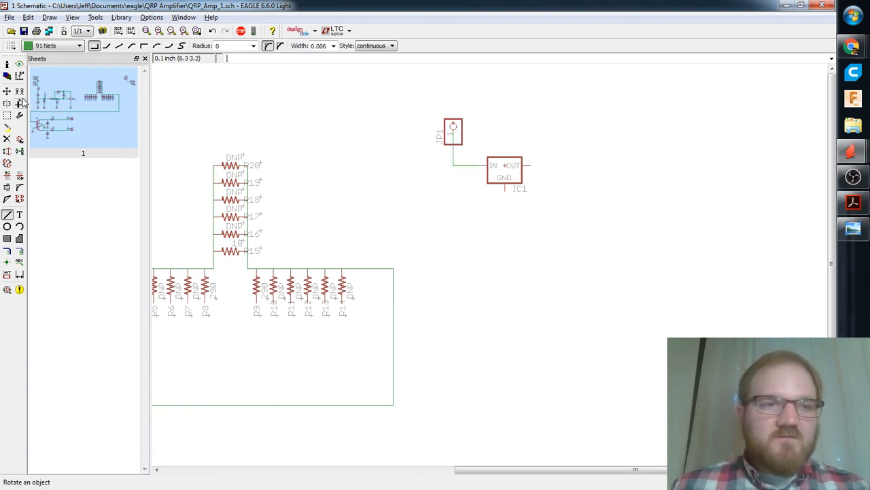
Rename the input header JP1 to 12V_IN.
key("Return")
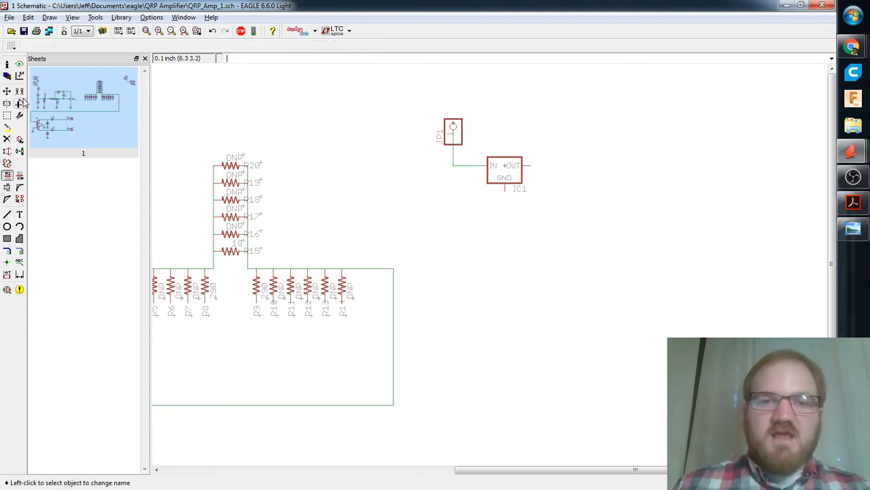
left_click(452, 128)
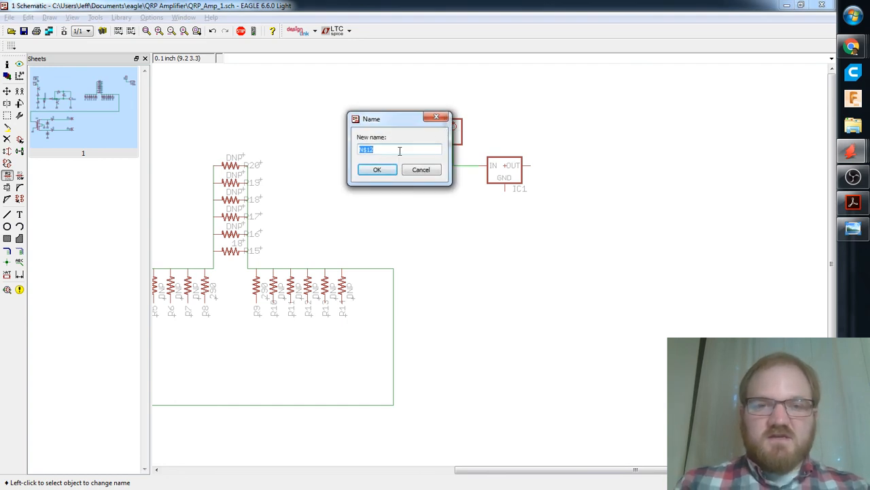
key("Escape")
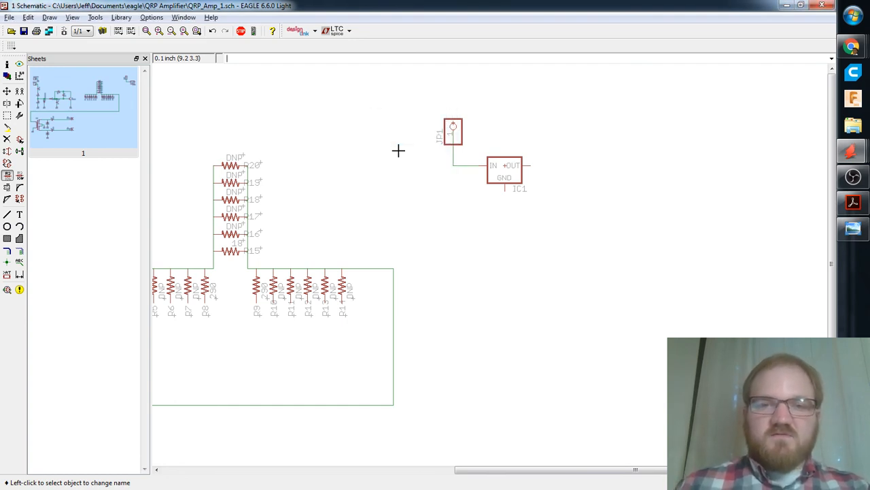
left_click(452, 128)
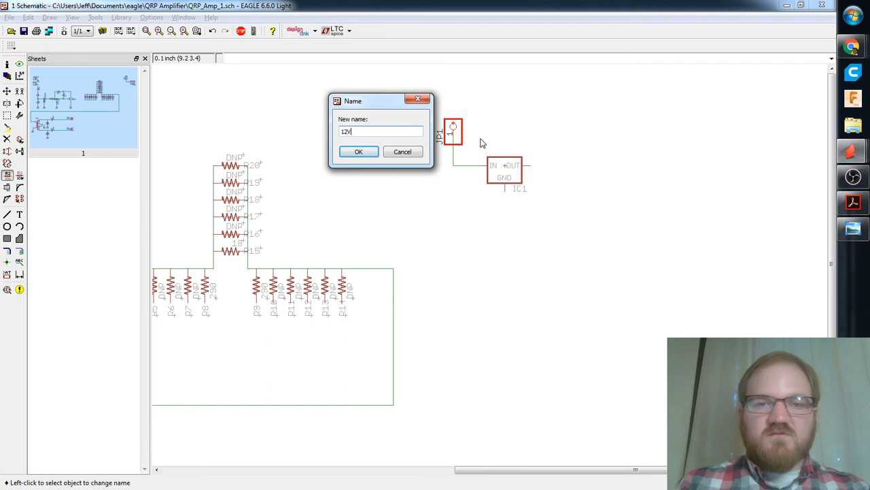
type("12V_IN")
key("Return")
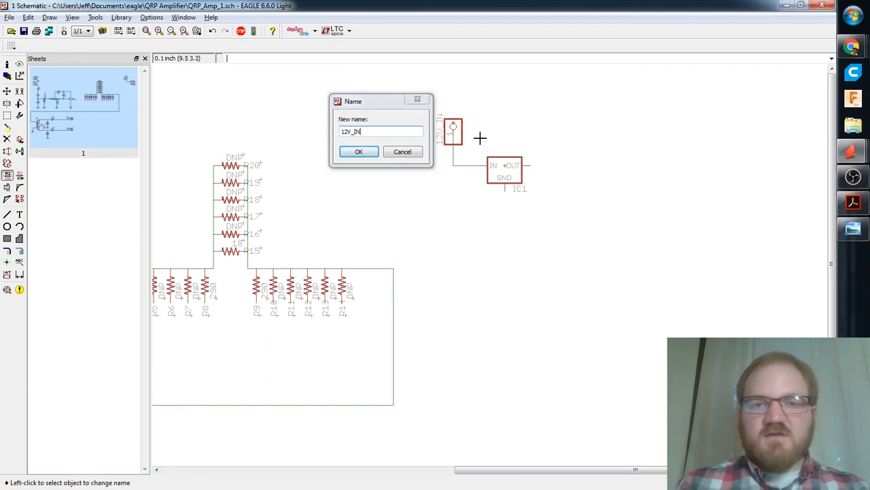
Name the wire from the header to the regulator $12V.
left_click(462, 165)
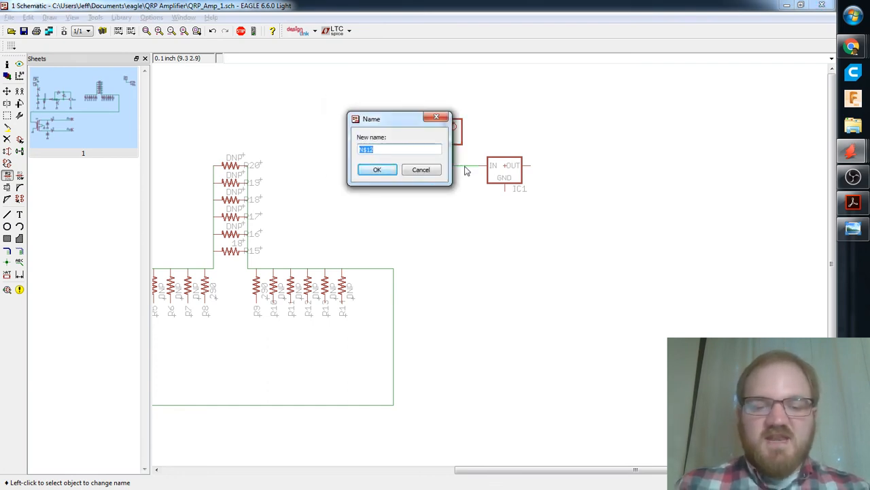
type("+12V")
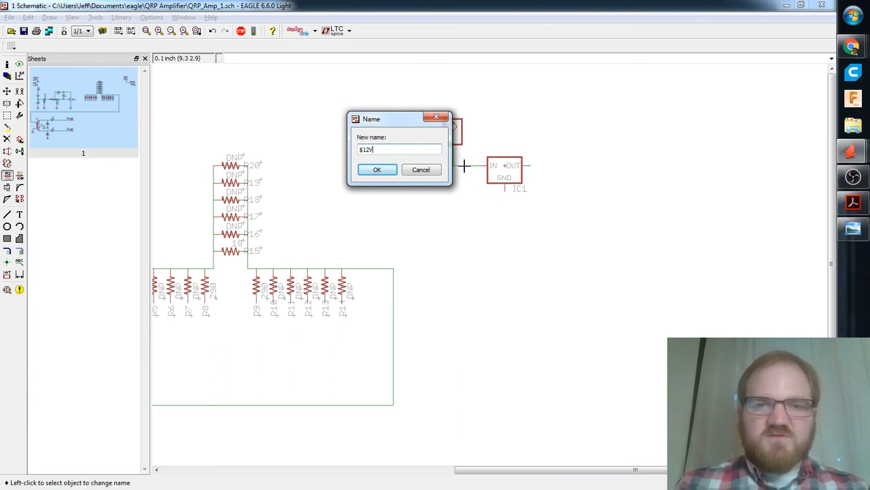
key("Return")
scroll(465, 165, "up", 3)
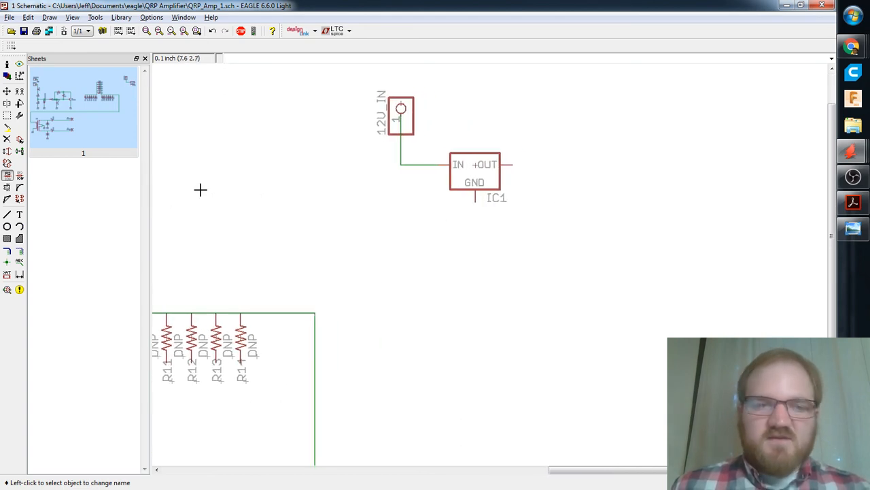
Bring a ground symbol over from the C3/T1 area and place it below IC1.
left_click(7, 92)
scroll(387, 224, "up", 2)
scroll(367, 253, "down", 4)
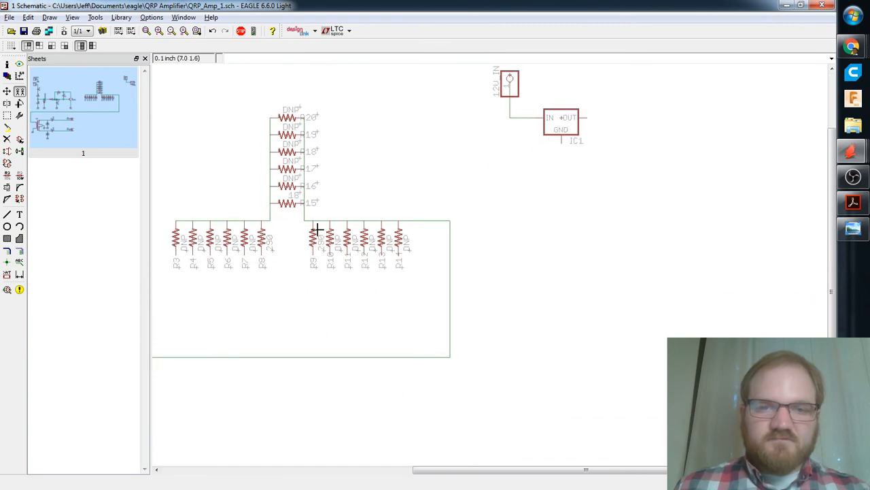
middle_click_drag(318, 230, 537, 194)
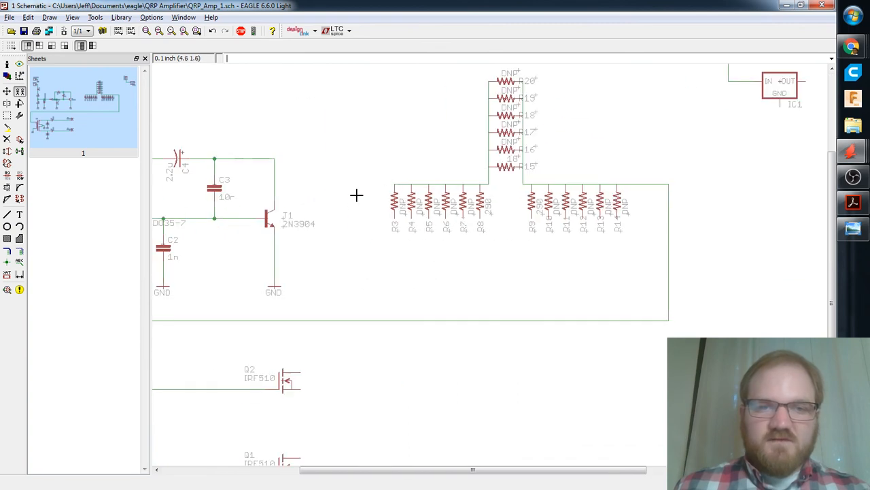
scroll(228, 195, "down", 2)
left_click(224, 197)
scroll(526, 189, "up", 3)
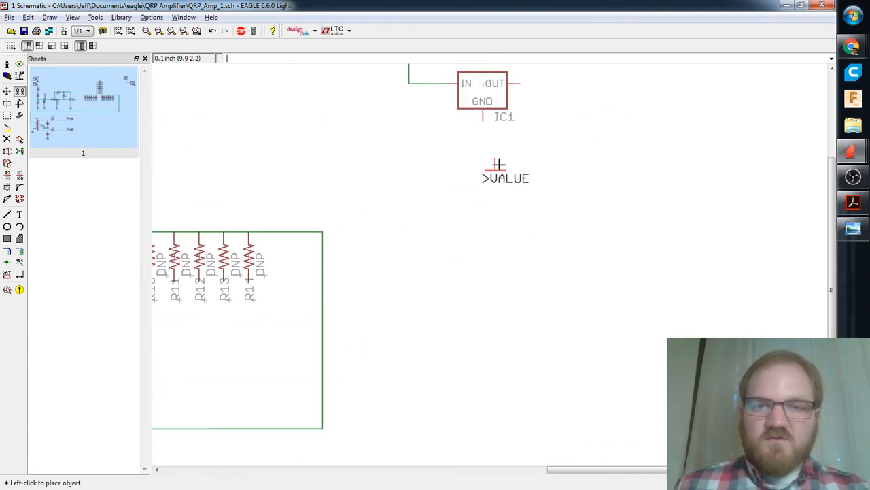
left_click(483, 155)
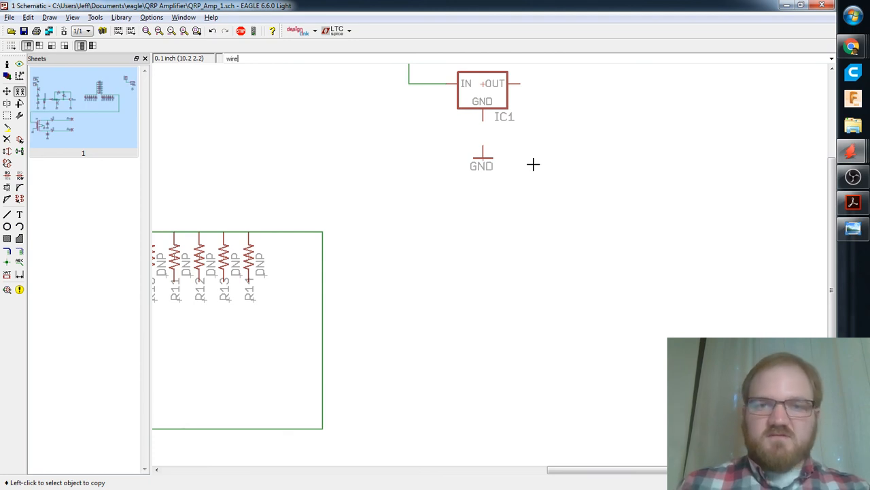
Wire IC1's GND pin down to the new ground symbol.
key("Return")
left_click(483, 117)
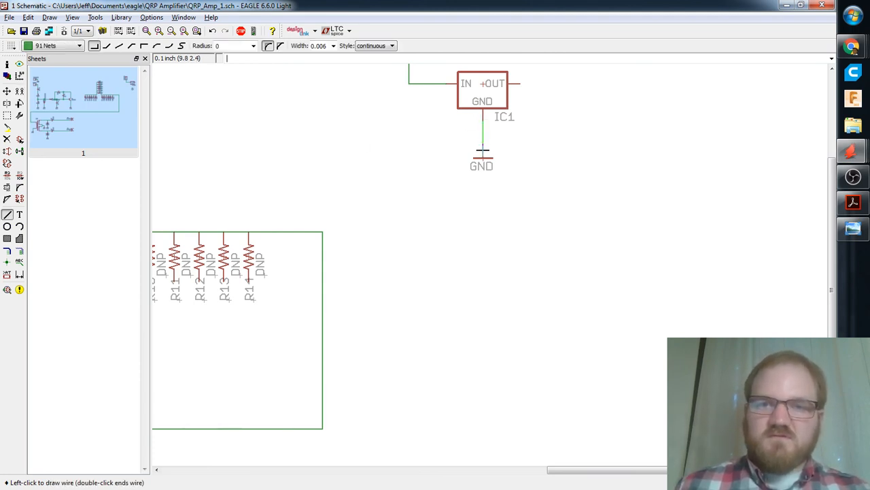
left_click(483, 146)
key("Escape")
Run a wire out to the right from IC1's output pin.
middle_click_drag(592, 162, 509, 245)
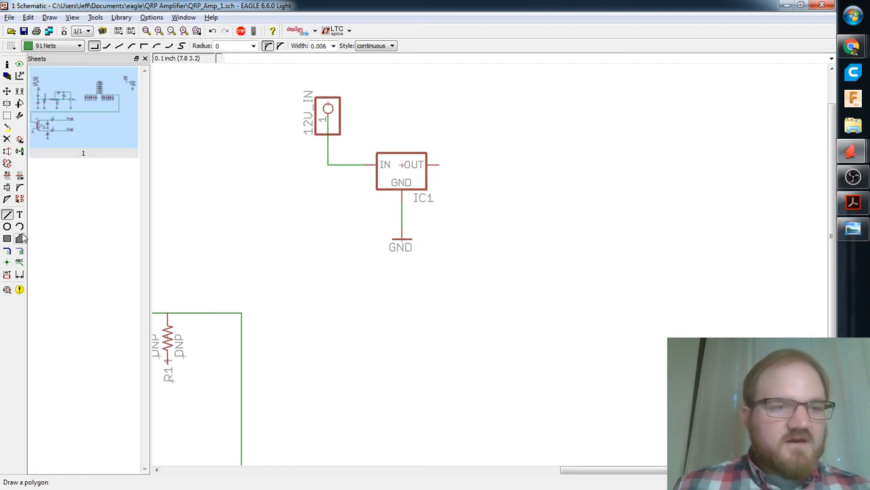
left_click(440, 165)
key("Escape")
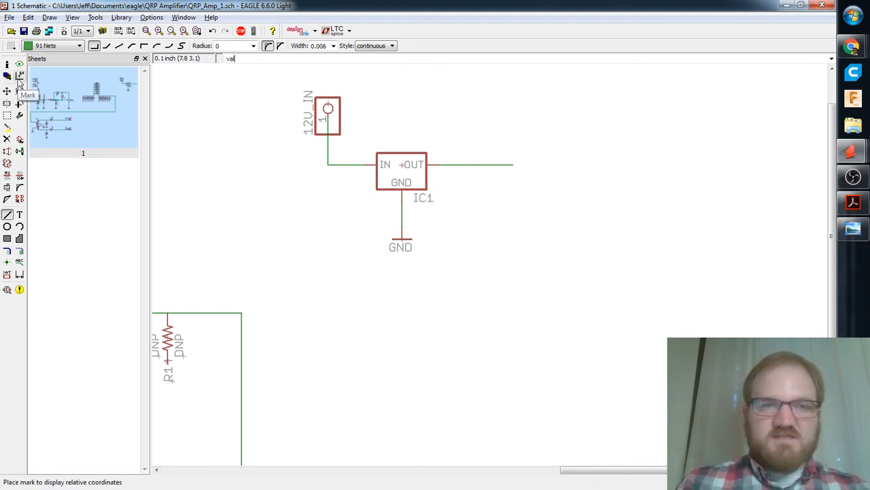
type("lue")
key("Return")
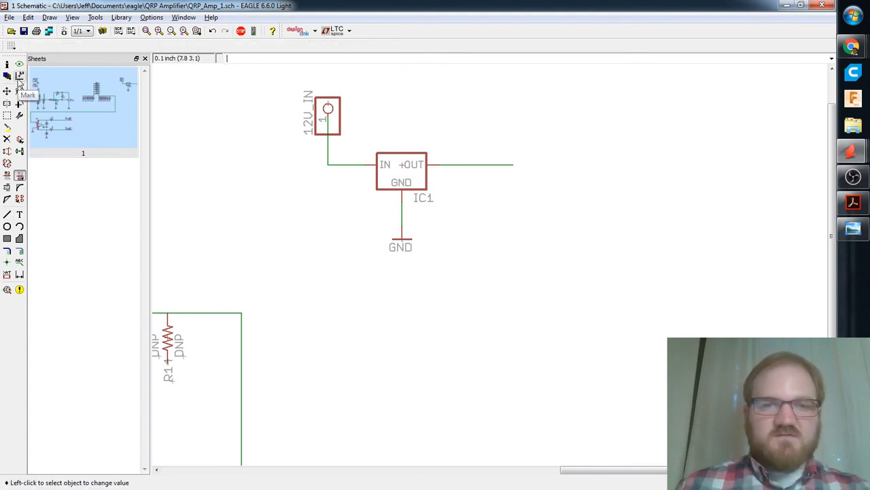
Set IC1's value to 7805.
left_click(411, 178)
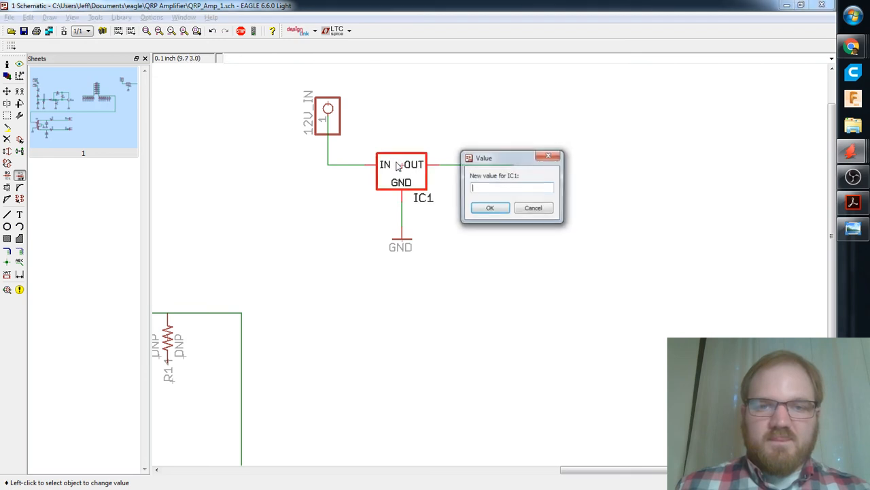
type("7805")
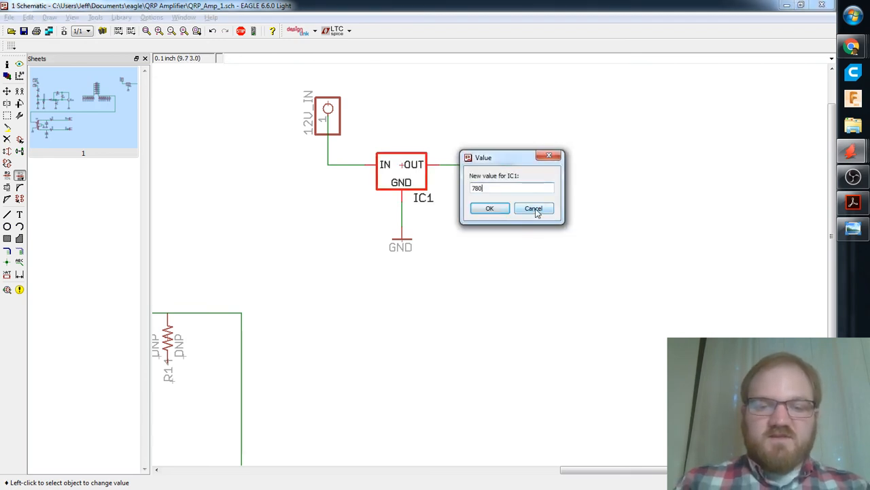
key("Return")
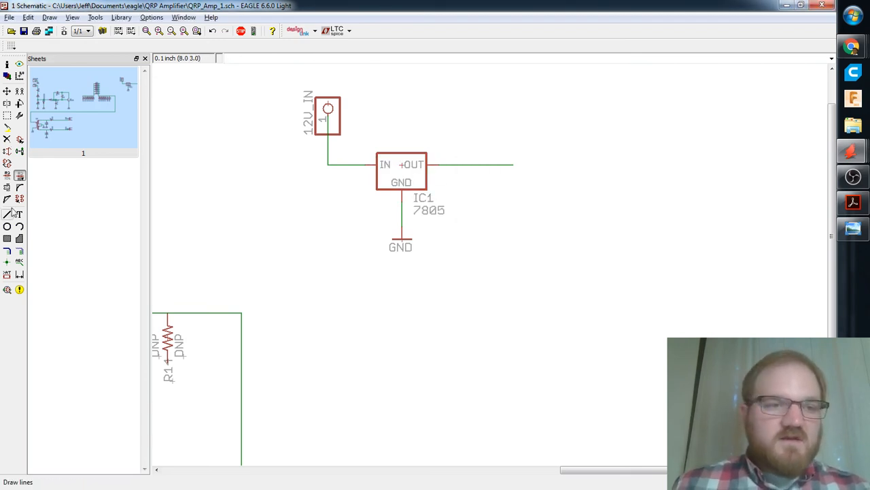
Name the regulator's output net $5V.
left_click(7, 175)
left_click(470, 165)
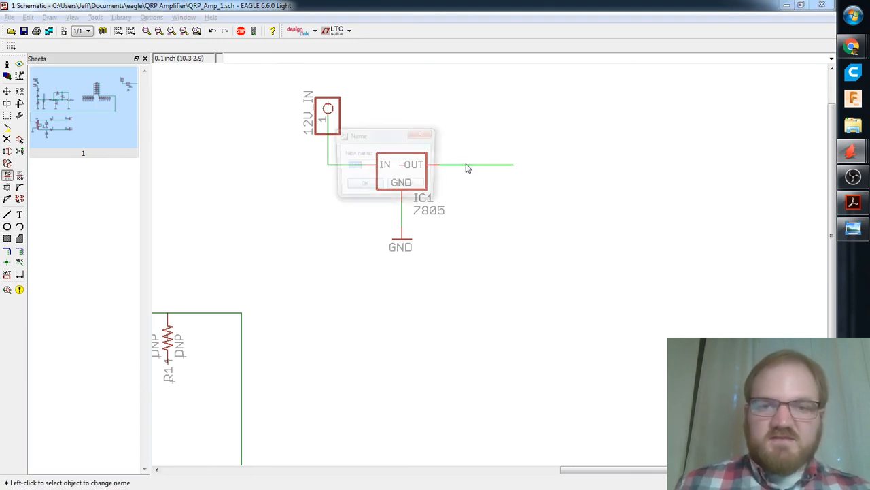
type("$5")
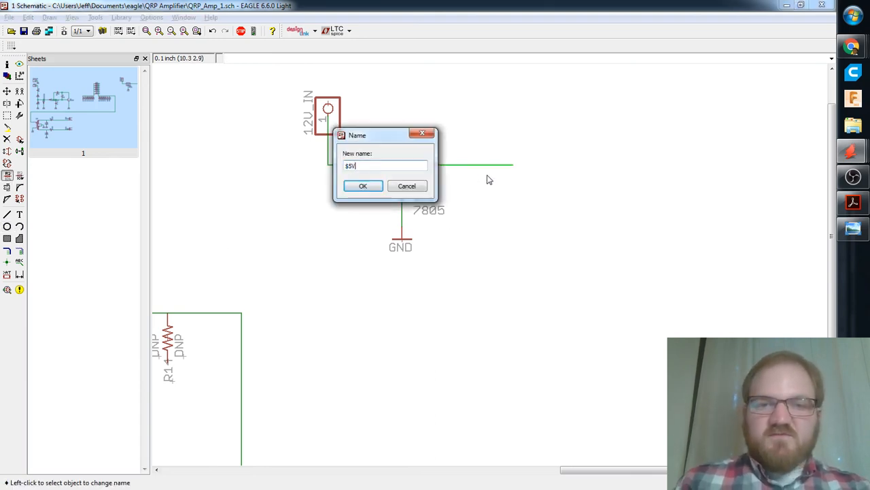
type("V")
key("Return")
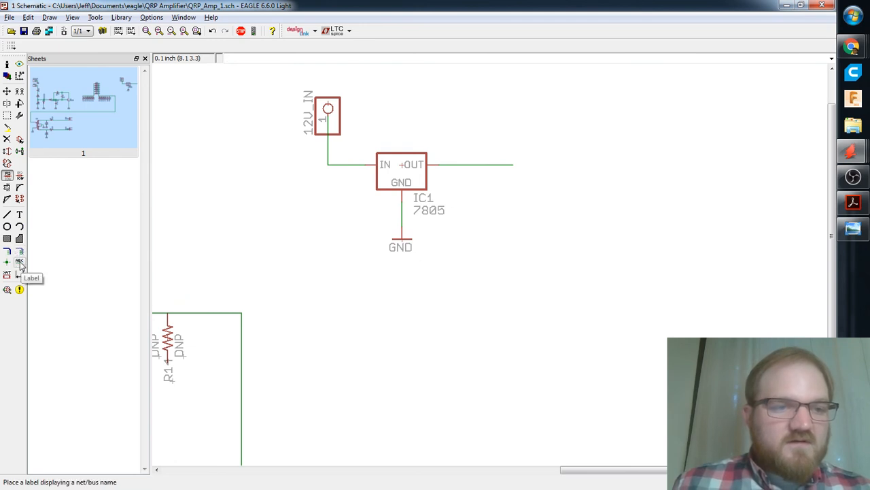
Place a $5V net label above the output wire.
left_click(19, 261)
left_click(485, 164)
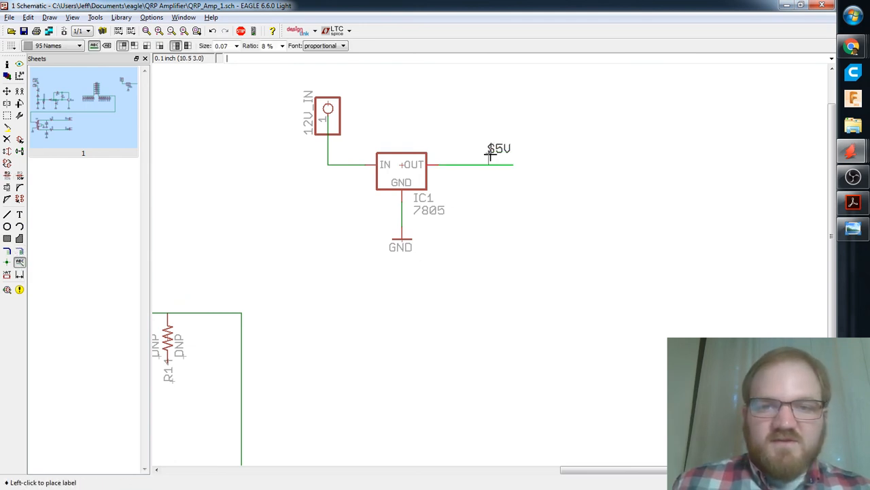
left_click(503, 161)
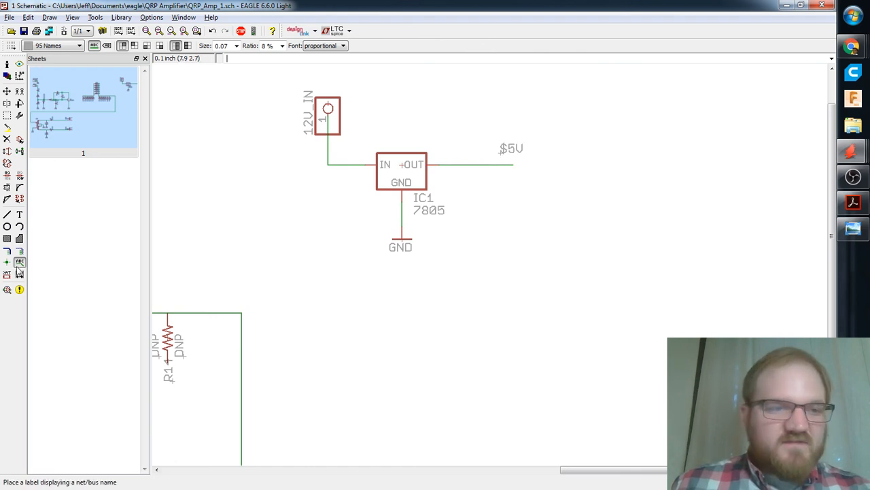
left_click(19, 251)
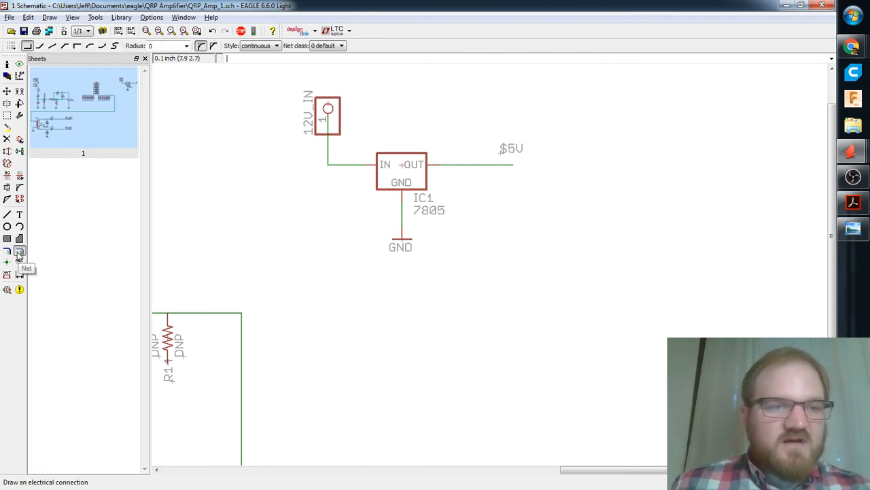
Draw a small circle centred on the end of the $5V output wire.
scroll(431, 235, "down", 1)
scroll(432, 235, "down", 1)
scroll(431, 235, "up", 2)
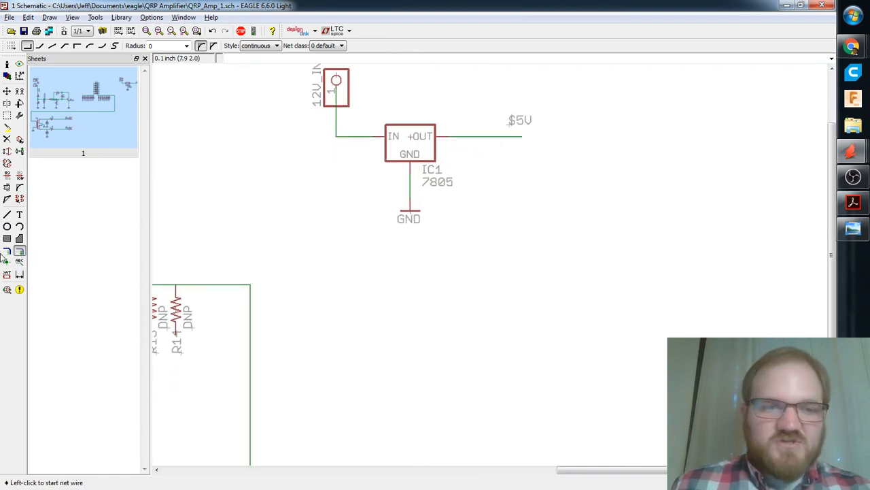
left_click(7, 227)
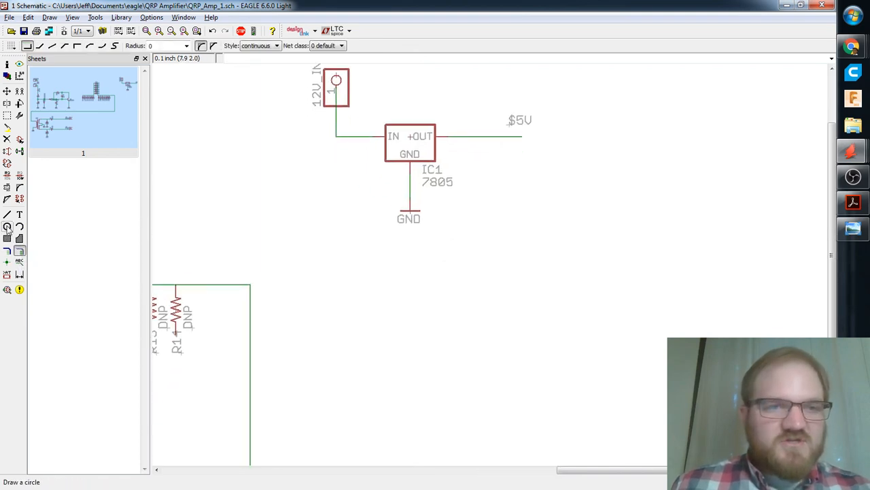
left_click(523, 137)
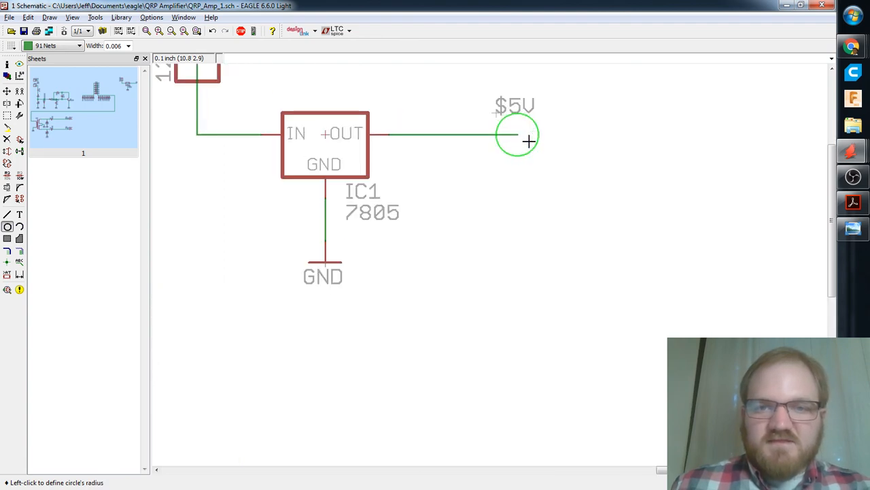
scroll(526, 138, "up", 2)
left_click(527, 140)
scroll(546, 181, "down", 1)
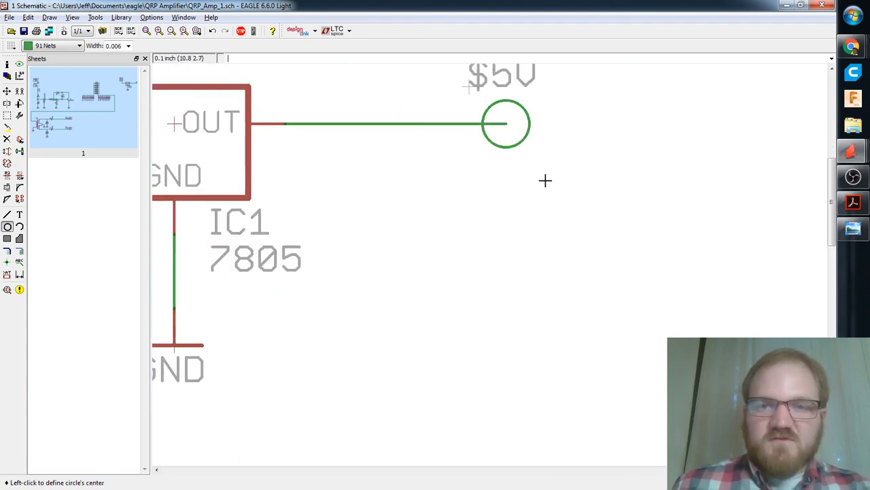
scroll(543, 183, "down", 1)
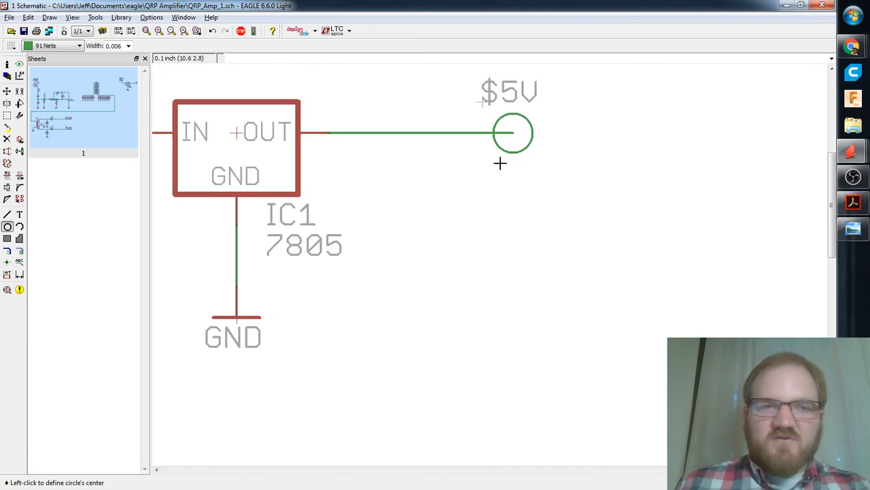
Check the circle's properties: 91 Nets layer, radius about 0.064.
left_click(7, 63)
left_click(535, 137)
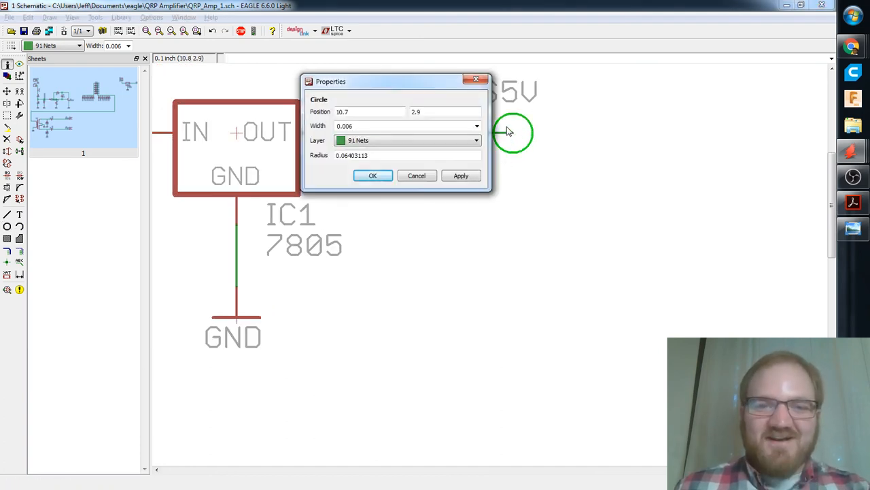
left_click(476, 79)
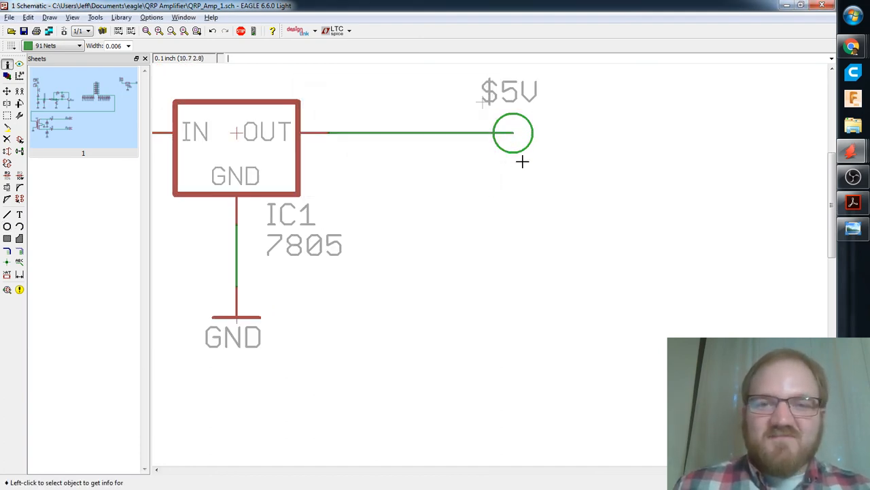
scroll(521, 161, "down", 2)
key("alt+Tab")
key("alt+Tab")
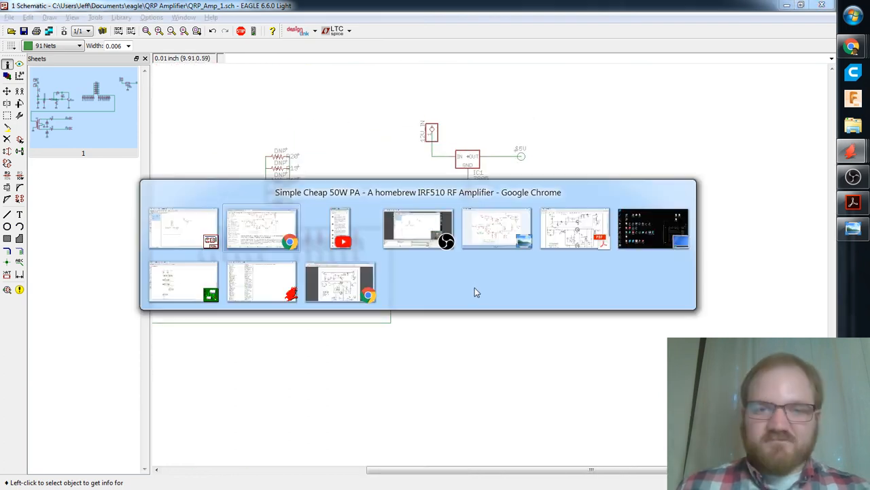
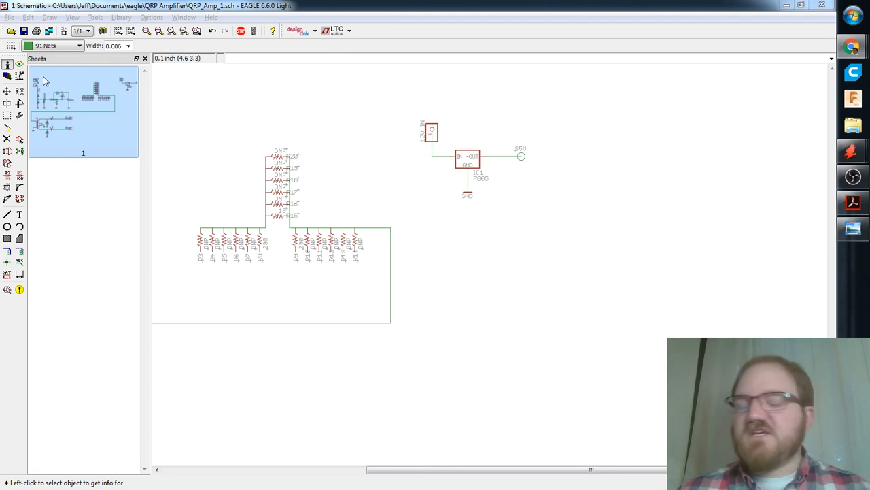
Pan and zoom to centre the transformer, C5/C6 capacitors and IRF510 MOSFETs.
left_click(7, 65)
middle_click_drag(425, 168, 436, 185)
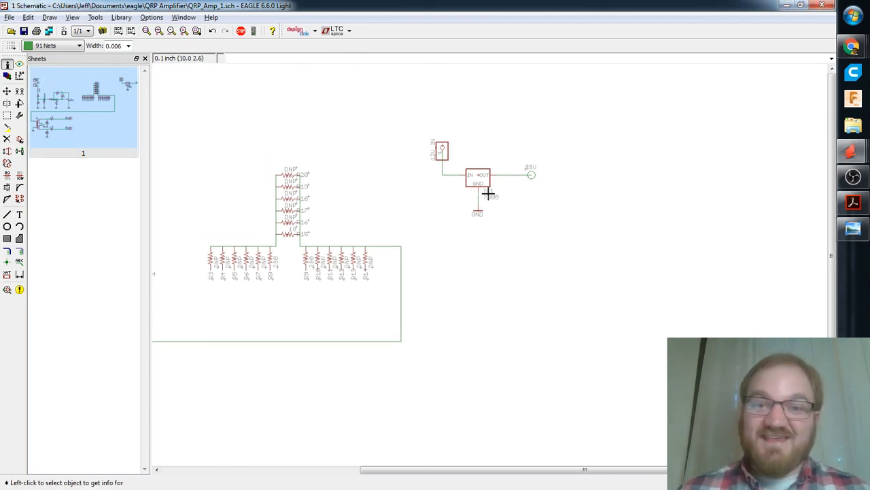
scroll(488, 192, "up", 1)
scroll(462, 218, "down", 3)
middle_click_drag(444, 281, 579, 158)
middle_click_drag(390, 275, 457, 241)
scroll(413, 232, "up", 4)
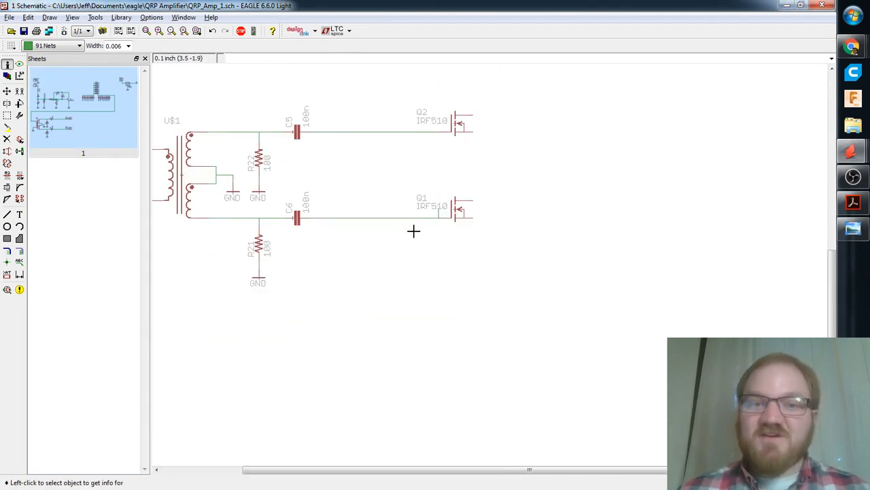
middle_click_drag(396, 222, 429, 305)
mouse_move(367, 291)
middle_mouse_down()
mouse_move(373, 268)
mouse_move(375, 278)
middle_mouse_up()
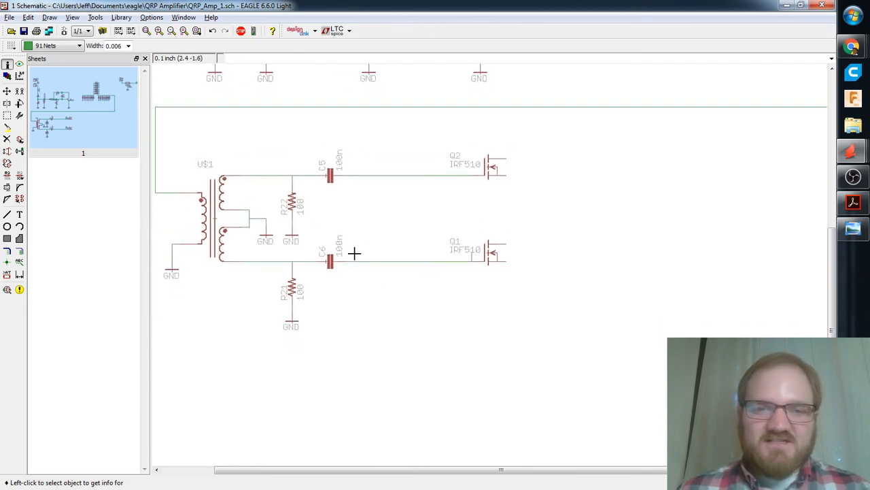
In the ADD parts dialog, search for 'trim', then replace the search text with 'res'.
left_click(19, 139)
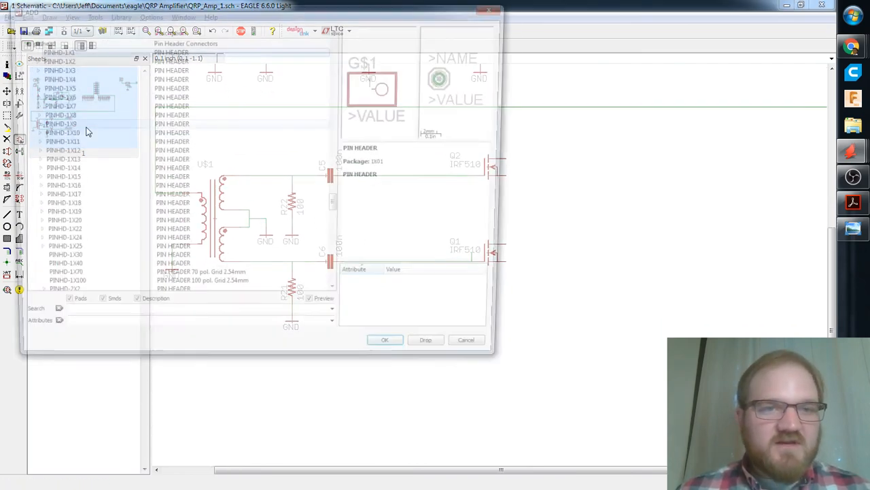
left_click(93, 318)
type("trim")
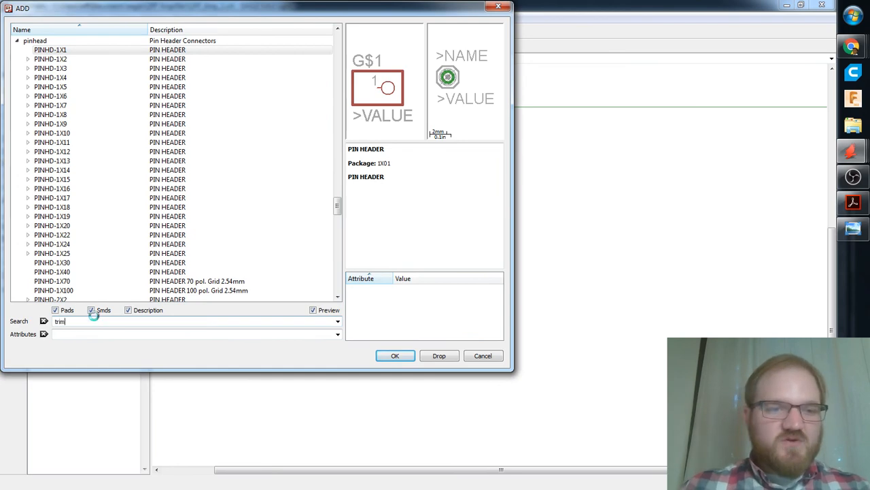
key("Return")
key("ctrl+a")
key("BackSpace")
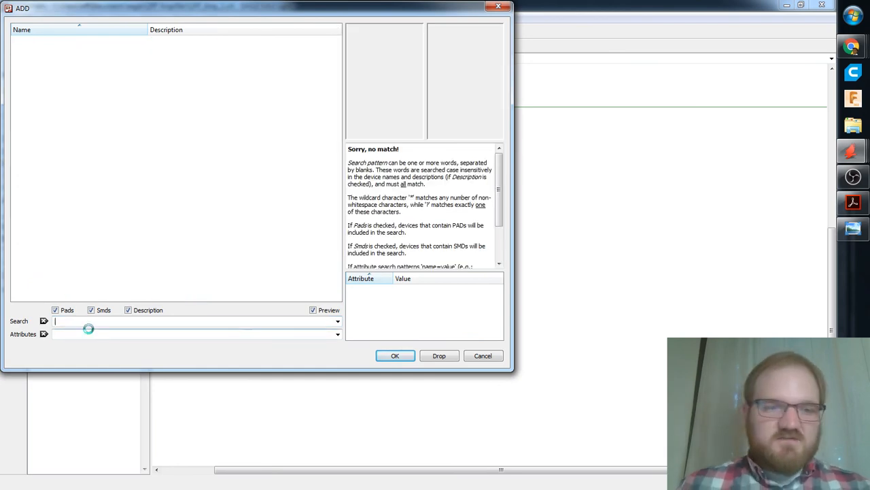
type("res")
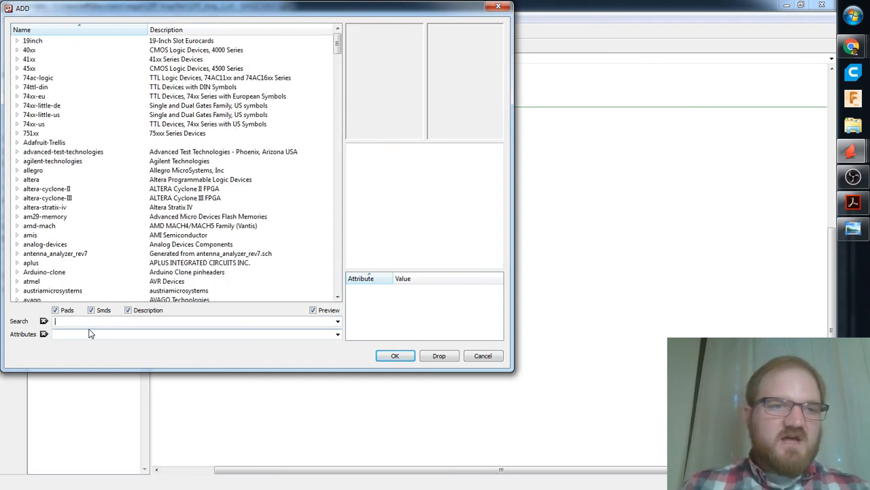
Scroll through the library list looking for potentiometer libraries.
scroll(86, 252, "down", 20)
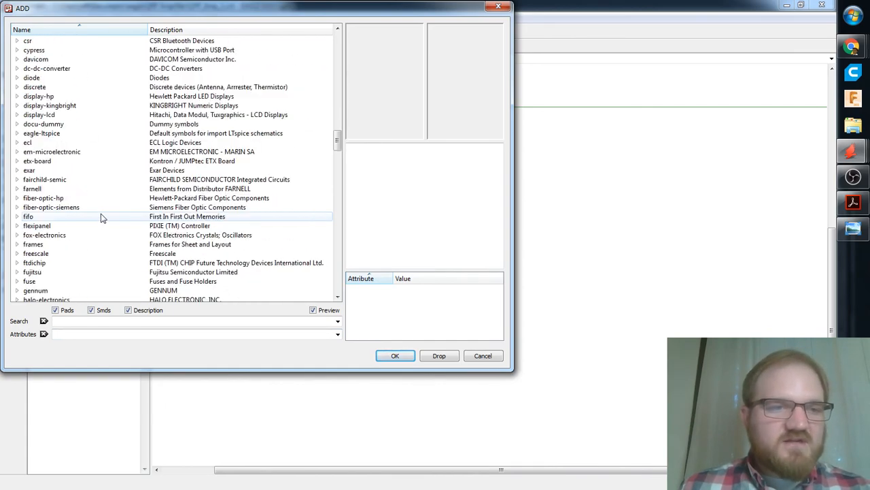
scroll(102, 218, "down", 20)
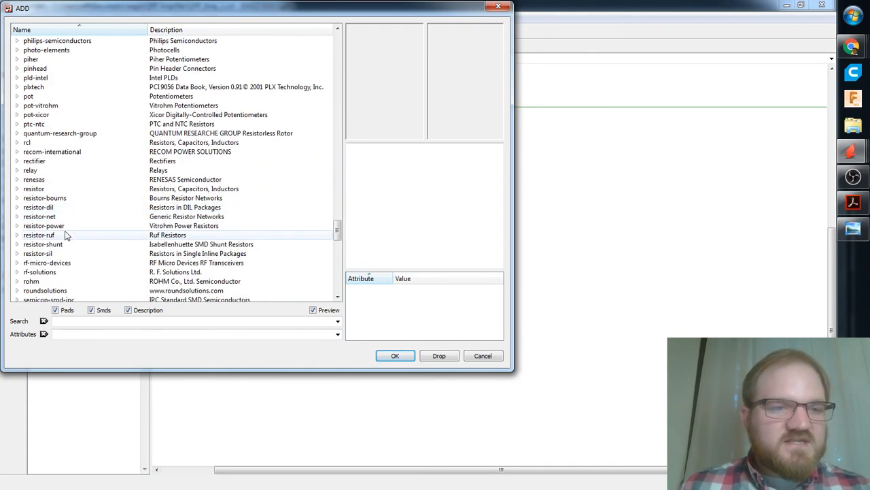
scroll(73, 235, "down", 1)
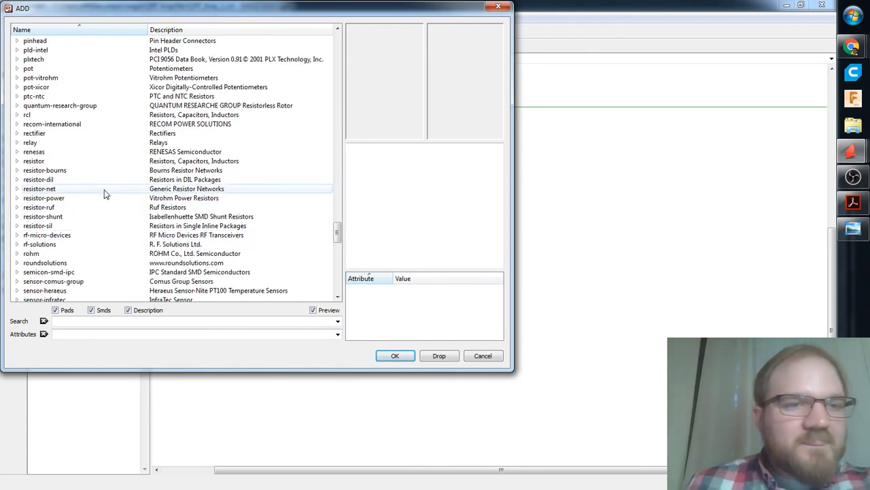
scroll(106, 197, "down", 3)
scroll(95, 194, "up", 1)
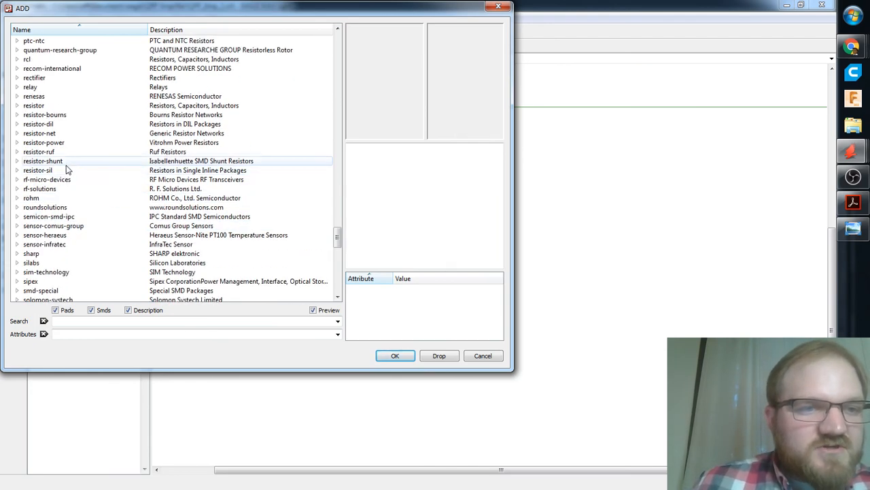
scroll(63, 134, "up", 7)
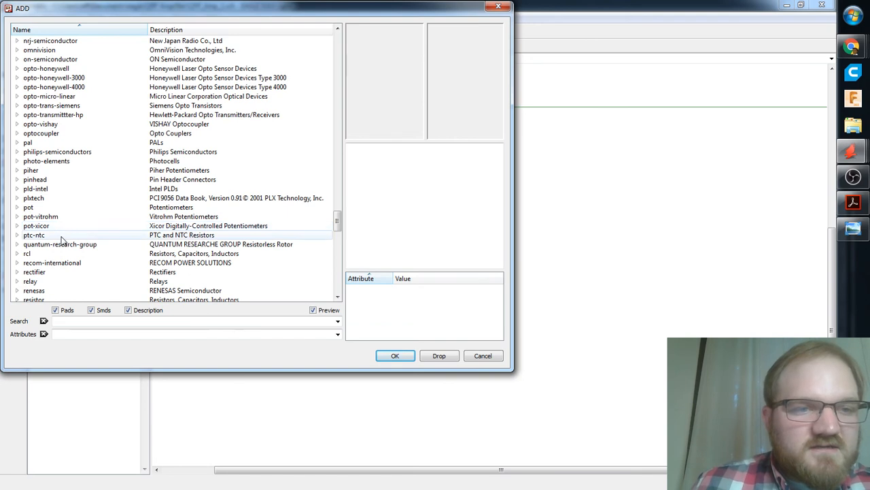
Expand the pot library and its TRIM_US- trimmer family.
double_click(24, 208)
left_click(54, 219)
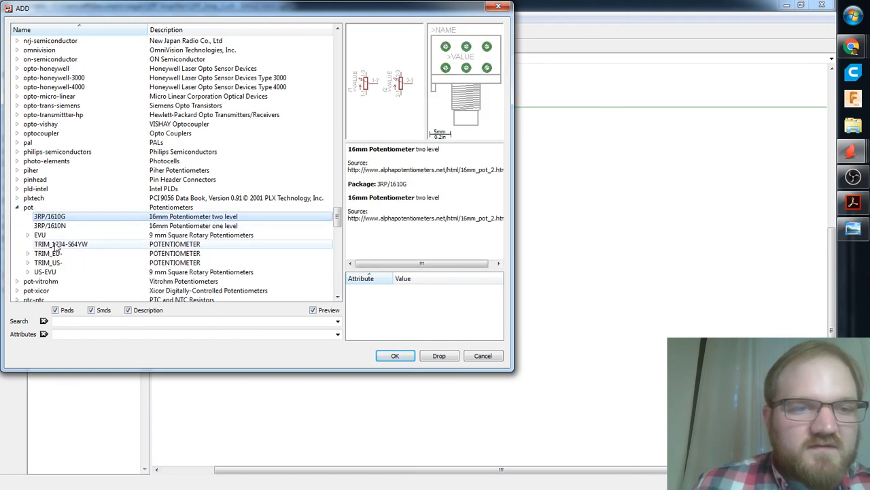
left_click(49, 264)
double_click(49, 264)
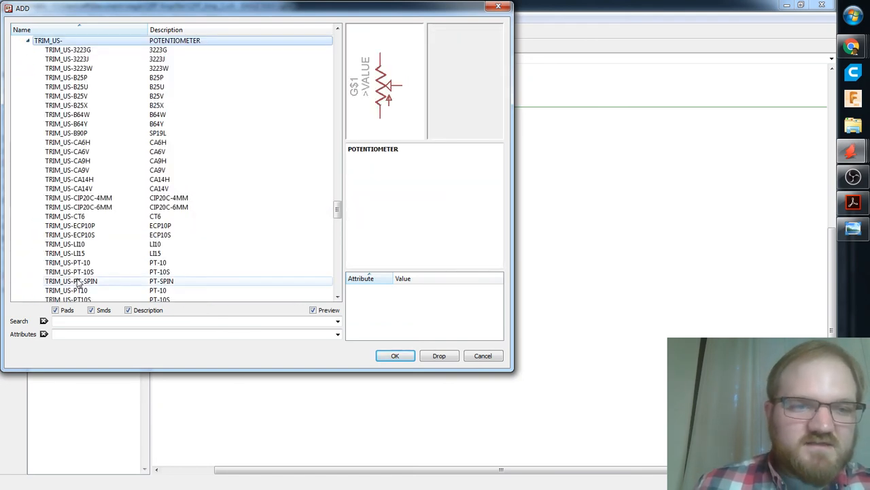
Step through the trimmer packages, previewing B25X and settling on B25V.
key("Down")
key("Down")
key("Down")
key("Down")
key("Down")
key("Down")
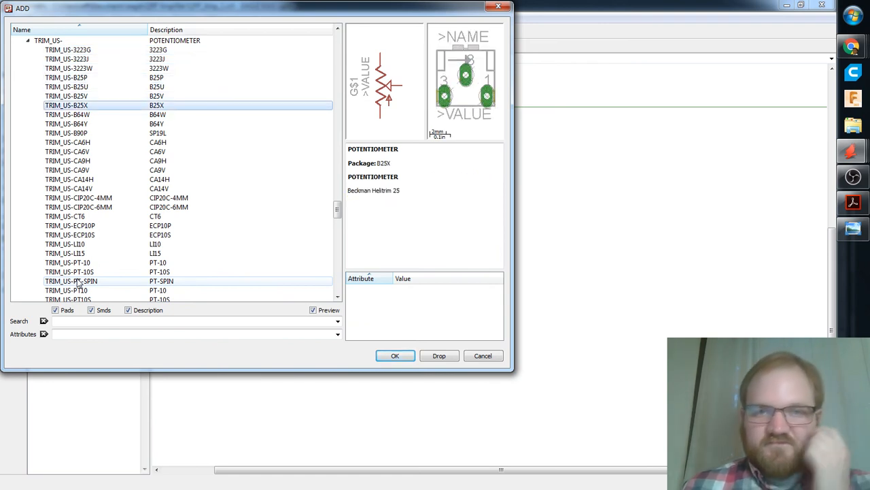
key("Up")
key("Up")
key("Down")
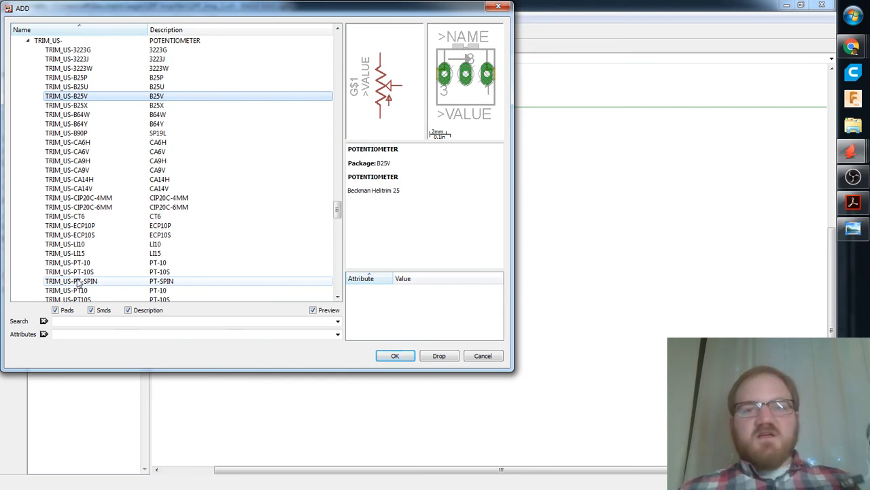
key("Down")
key("Up")
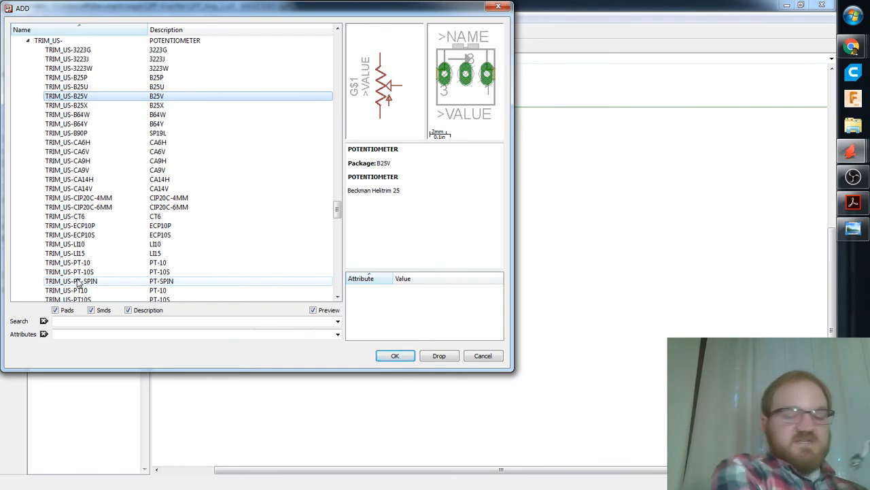
key("alt+Tab")
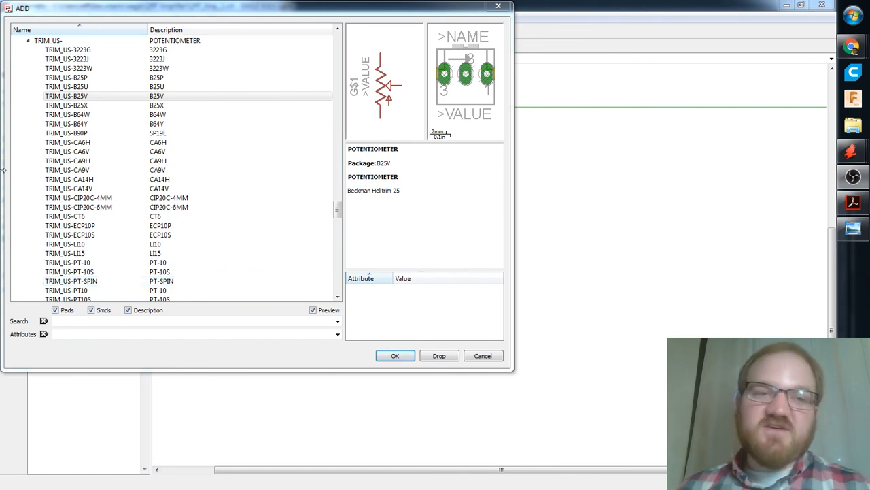
Preview the B64W and B64Y trimmer packages, then compare CA6H and CA6V, settling on CA6H.
left_click(89, 113)
key("Down")
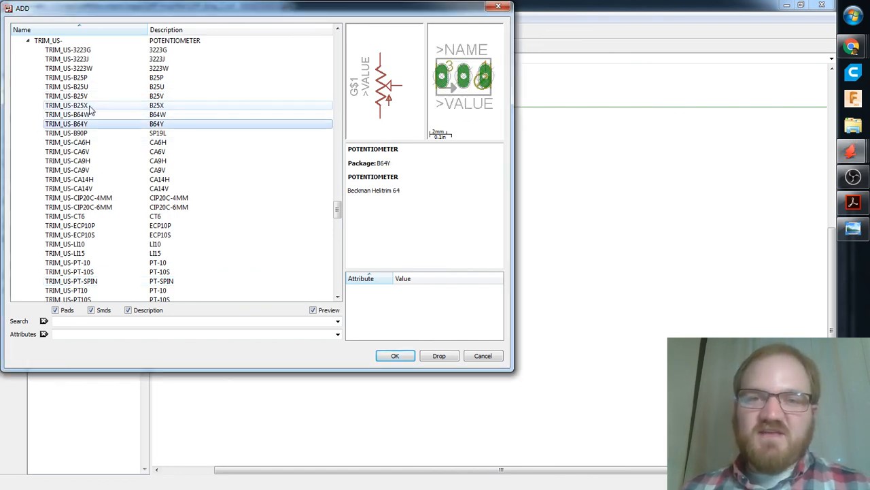
key("Down")
key("Up")
key("Down")
key("Down")
key("Down")
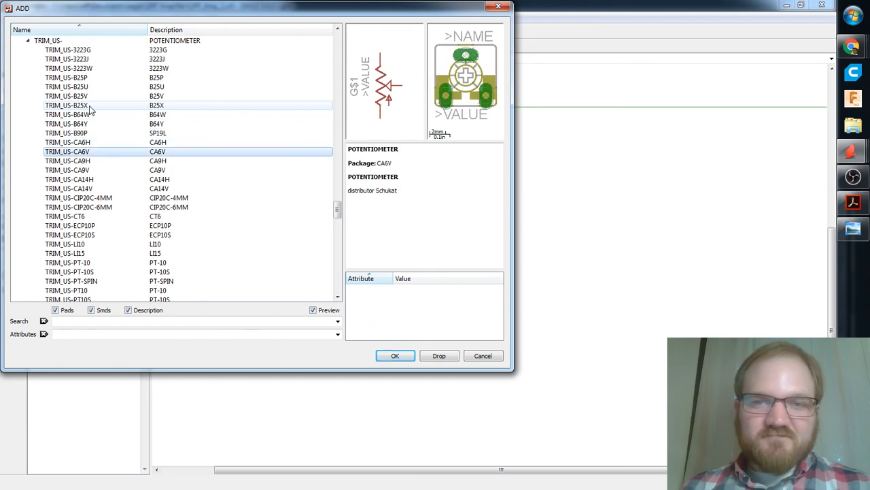
key("Up")
key("Down")
key("Up")
key("Up")
key("Down")
key("Down")
key("Up")
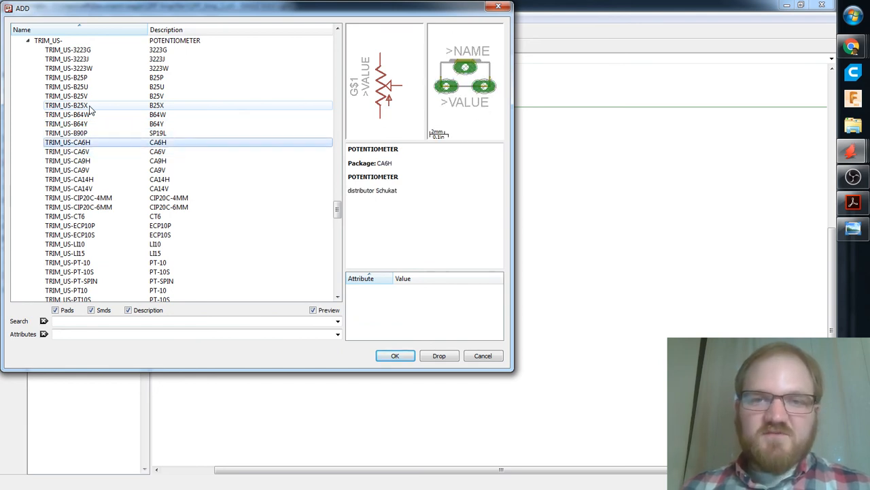
key("Down")
key("Up")
key("Down")
key("Up")
Preview the CIP20C-6MM, PT-SPIN, RJ6S, RS3, S64Y and ST15 trimmer packages.
key("Down")
key("Down")
key("Down")
key("Down")
key("Down")
key("Down")
key("Down")
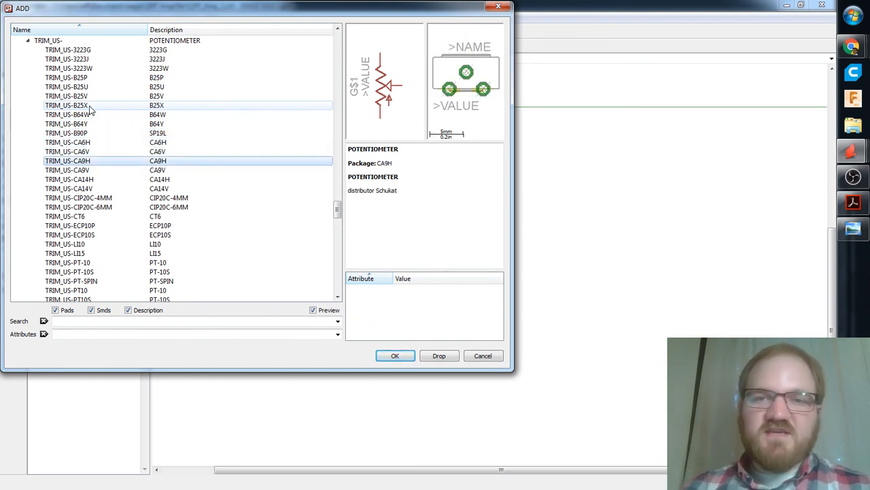
key("Down")
key("Down")
key("Down")
key("Down")
key("Down")
key("Down")
key("Down")
key("Down")
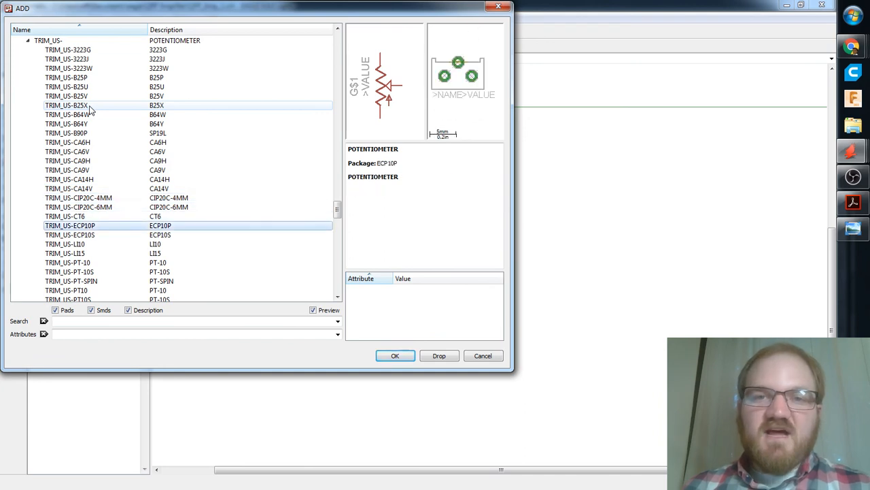
key("Down")
key("Down")
key("Down")
key("Down")
key("Down")
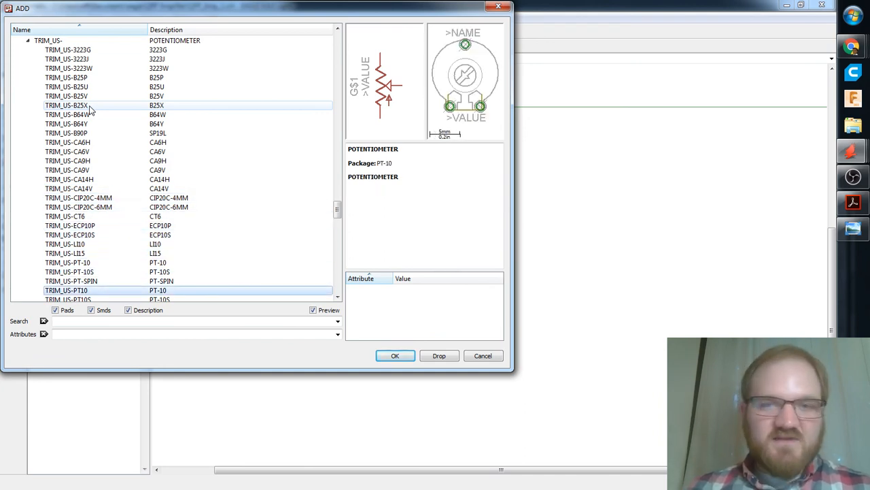
key("Down")
key("Down")
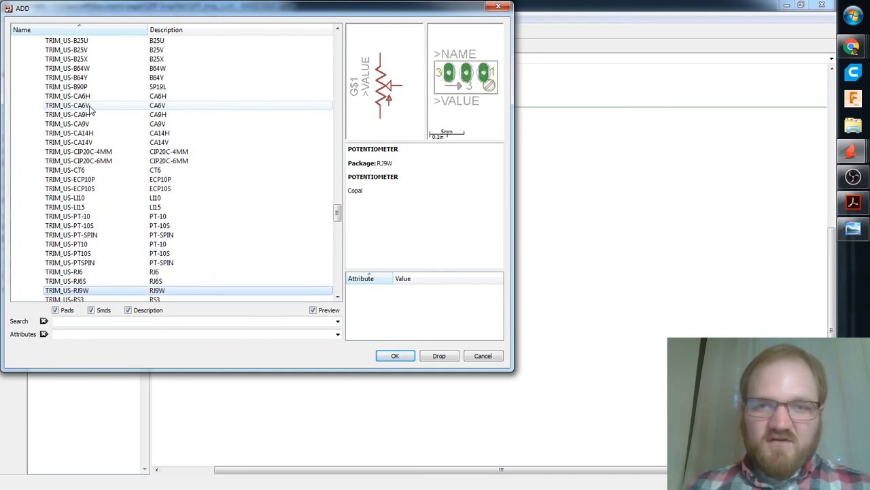
key("Down")
key("Down")
key("Down")
key("Down")
key("Down")
key("Down")
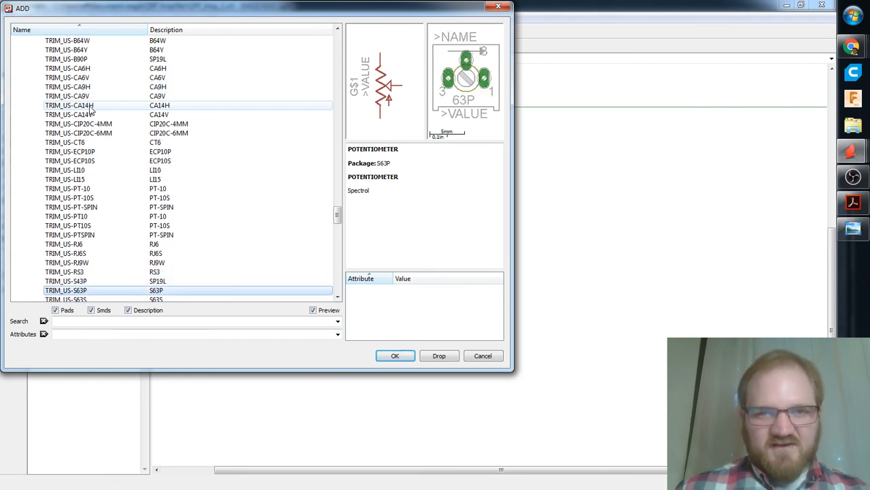
key("Down")
key("Down")
key("Down")
key("Down")
key("Down")
key("Down")
key("Down")
key("Down")
key("Down")
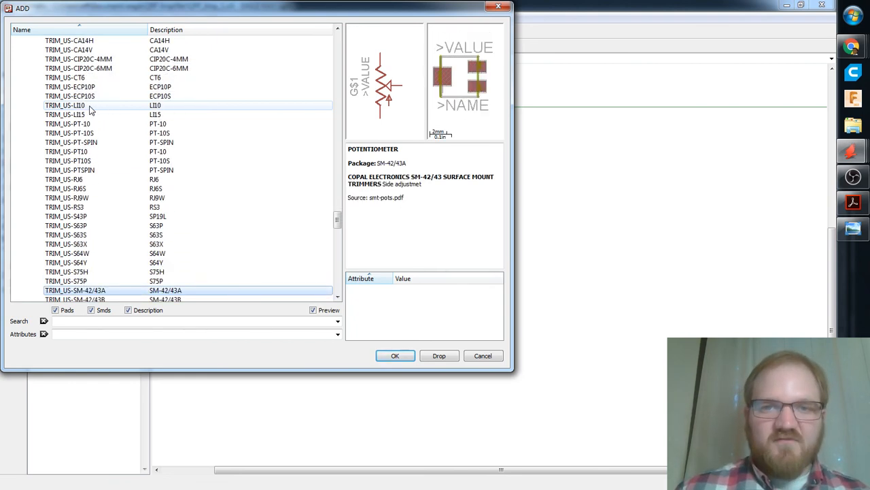
key("Down")
key("Down")
key("Down")
key("Down")
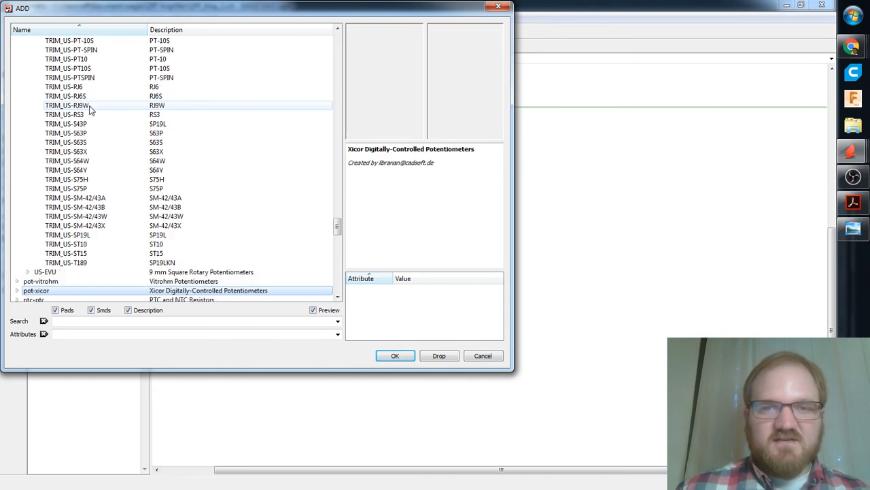
key("Up")
key("Up")
Browse the US-EVU potentiometer variants, then return to select TRIM_US-B25U.
key("Right")
key("Down")
key("Down")
key("Down")
key("Down")
key("Down")
key("Down")
key("Down")
key("Down")
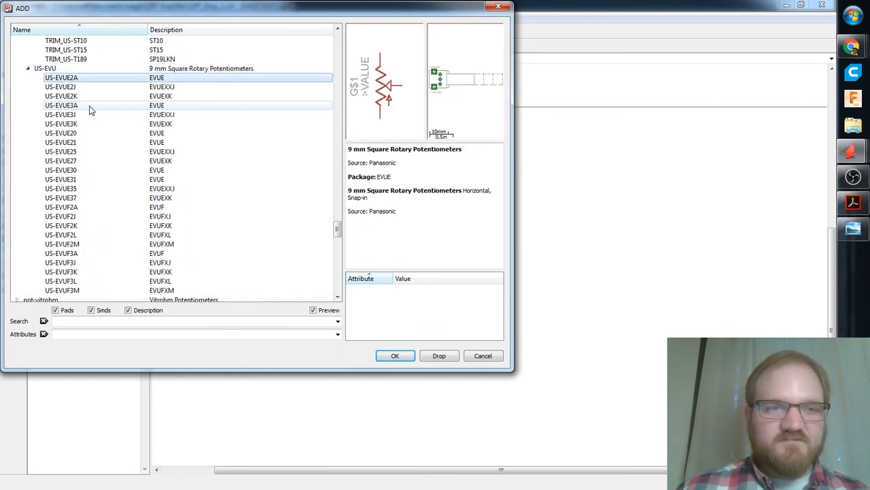
key("Down")
key("Down")
key("Down")
key("Down")
key("Down")
key("Down")
key("Down")
key("Down")
key("Down")
key("Down")
key("Down")
key("Down")
key("Down")
key("Down")
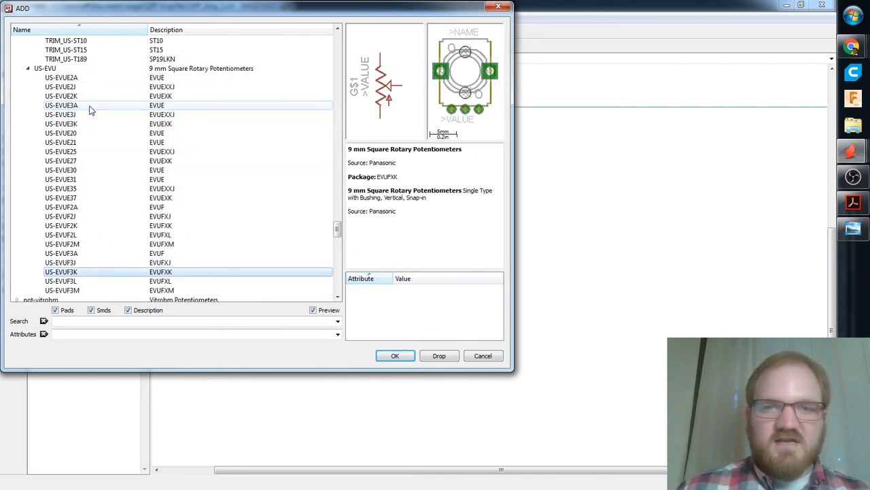
key("Up")
key("Up")
key("Up")
key("Up")
key("Up")
key("Up")
key("Up")
key("Up")
key("Up")
key("Up")
key("Up")
key("Up")
key("Up")
key("Up")
key("Up")
key("Up")
key("Up")
key("Up")
key("Up")
key("Up")
key("Up")
key("Up")
key("Up")
key("Up")
key("Up")
key("Up")
key("Up")
key("Up")
key("Up")
key("Up")
key("Up")
key("Up")
key("Up")
key("Up")
key("Up")
key("Up")
key("Up")
key("Up")
key("Up")
key("Up")
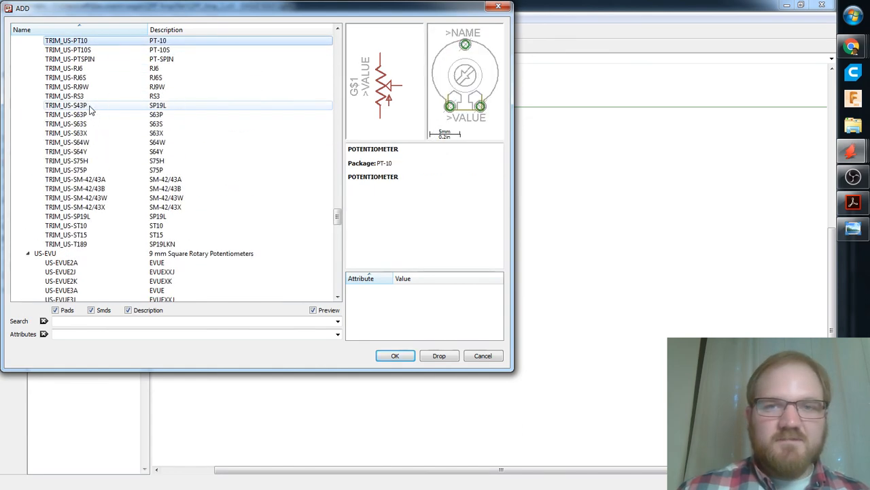
key("Down")
key("Down")
key("Down")
key("Down")
key("Down")
key("Down")
key("Down")
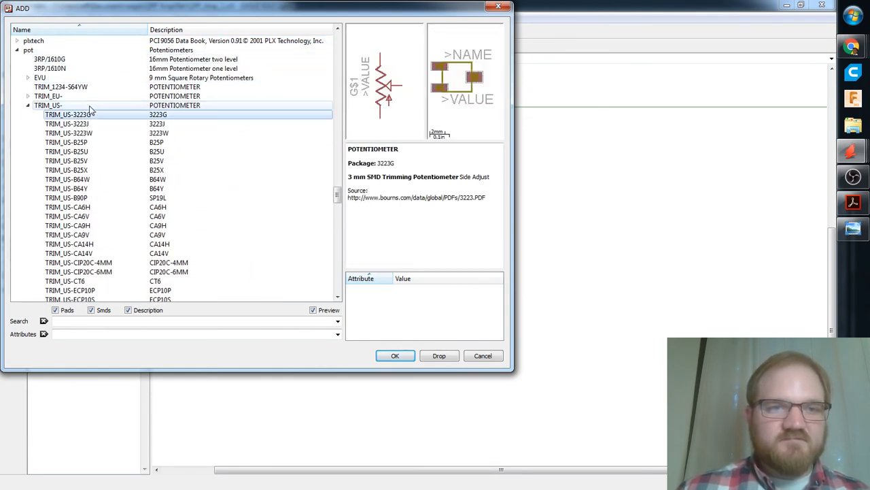
key("Down")
key("Down")
key("Down")
key("Down")
key("Down")
key("Up")
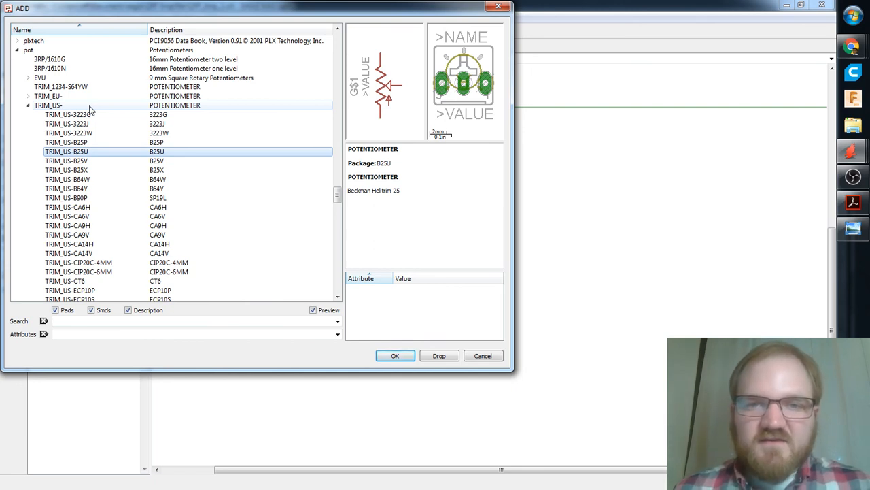
Dismiss the ADD dialog without placing a part.
left_click(395, 356)
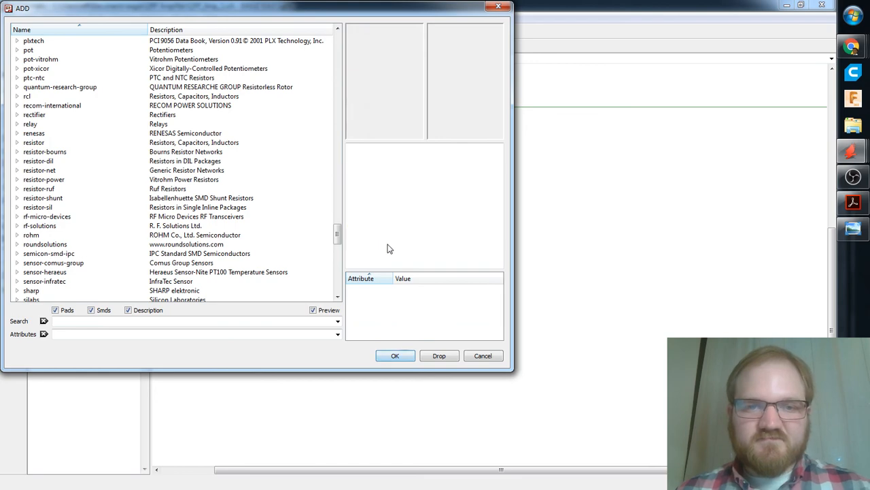
scroll(116, 165, "down", 2)
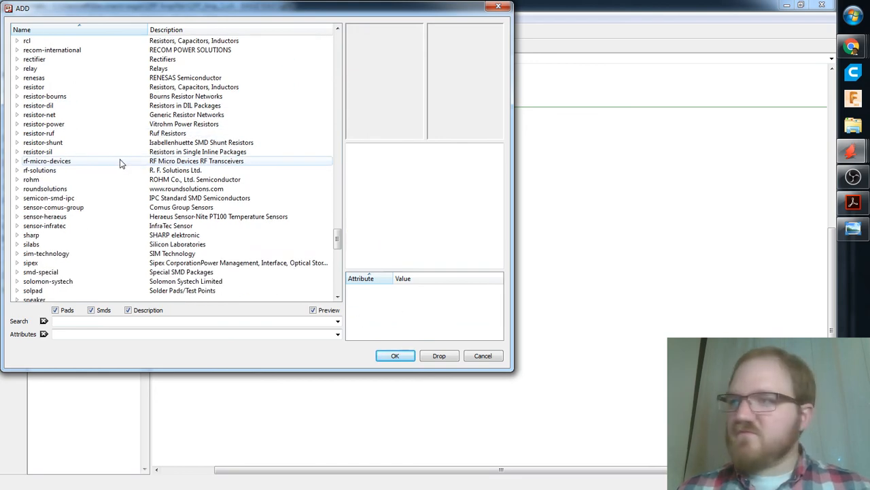
scroll(120, 165, "up", 1)
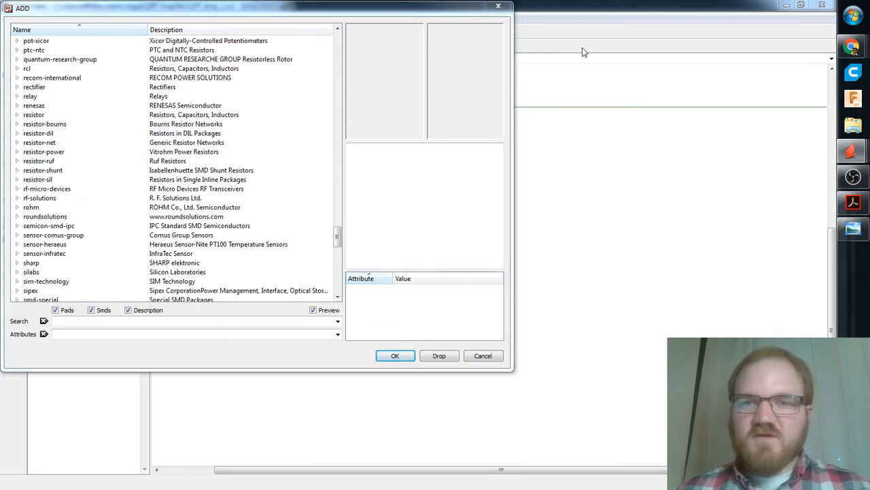
left_click(479, 355)
Reopen ADD and pick up the TRIM_US-B25U trimmer from the pot library.
left_click(20, 138)
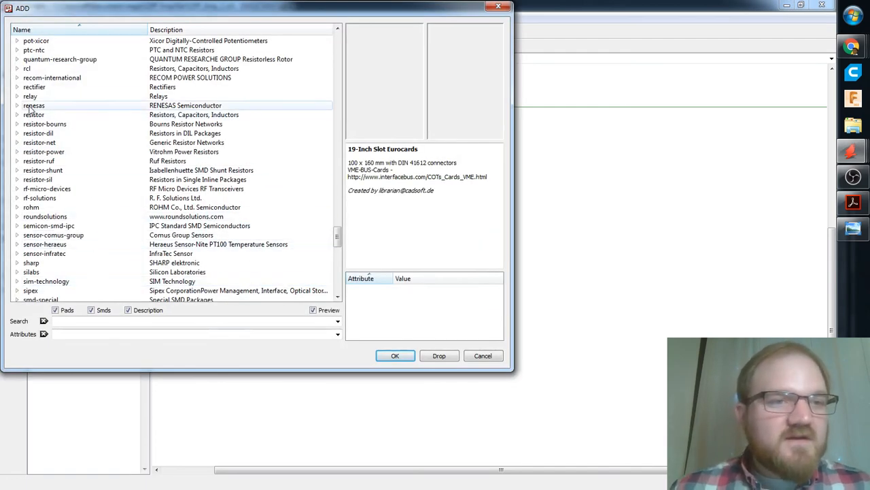
scroll(49, 71, "up", 1)
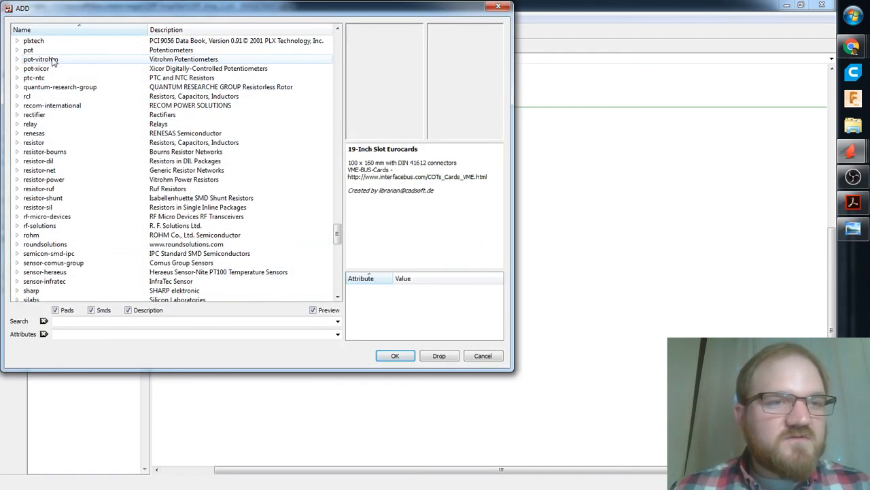
left_click(49, 52)
double_click(41, 52)
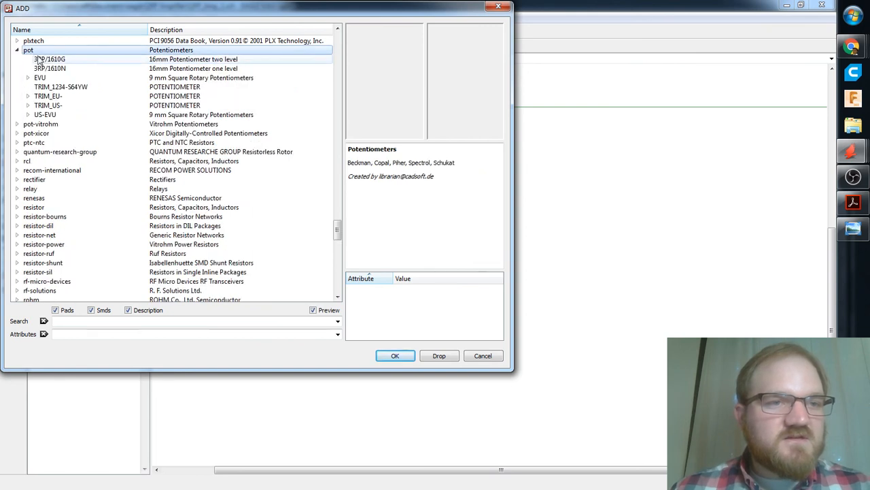
left_click(28, 105)
left_click(102, 114)
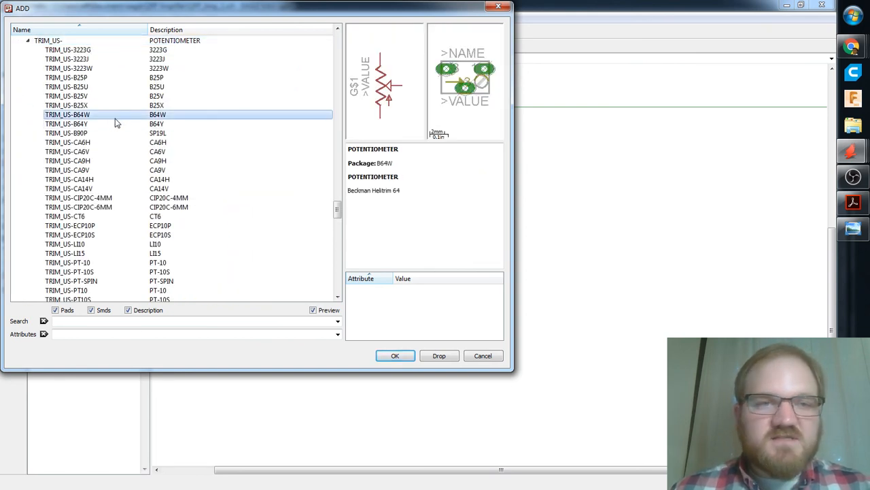
key("Up")
key("Up")
key("Up")
key("Up")
key("Up")
key("Down")
key("Down")
key("Up")
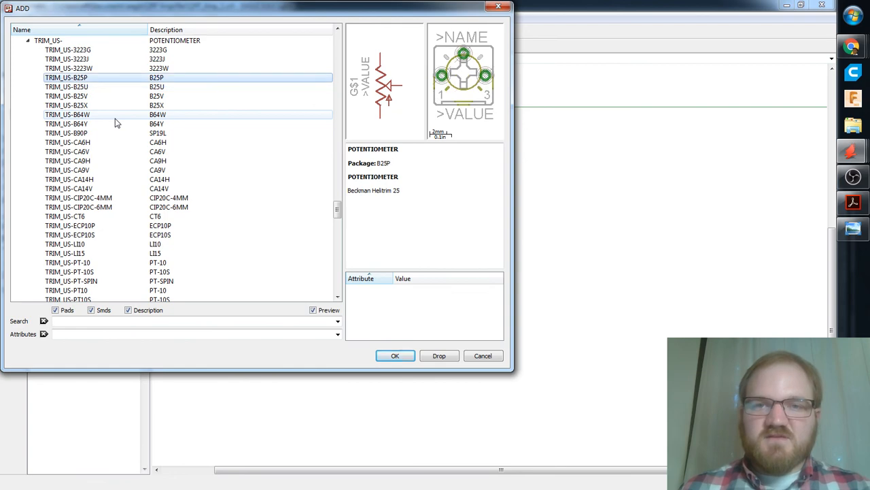
key("Down")
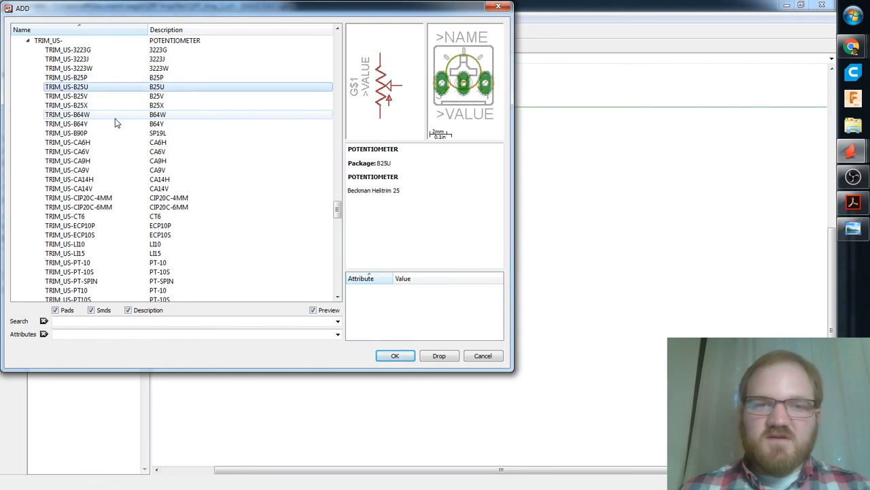
double_click(83, 88)
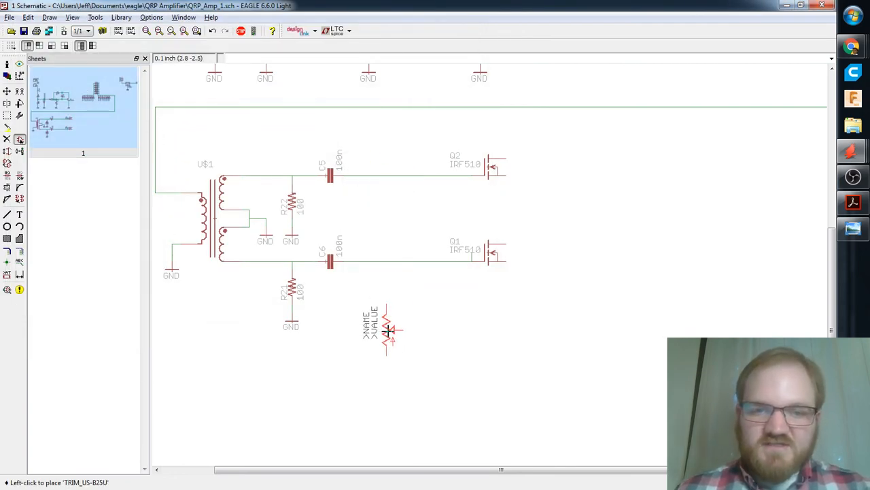
Rotate the trimmer upright and place it as R23 below capacitor C6.
right_click(385, 330)
right_click(382, 329)
right_click(380, 329)
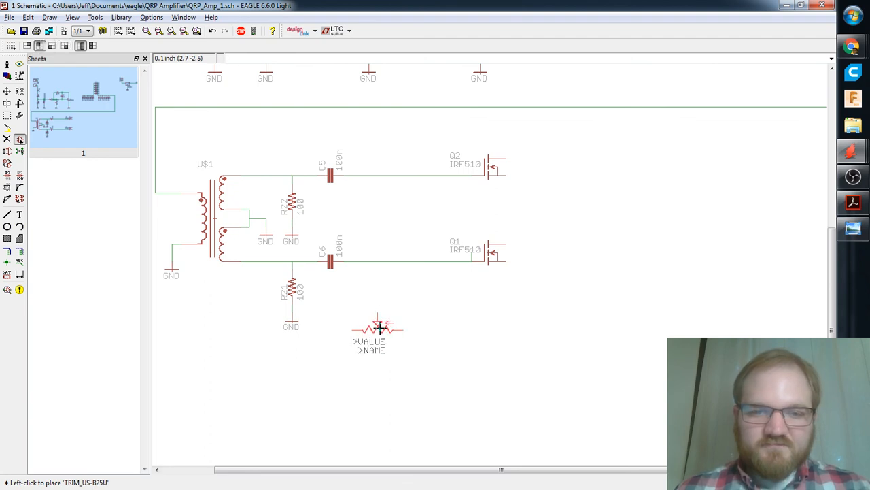
right_click(378, 328)
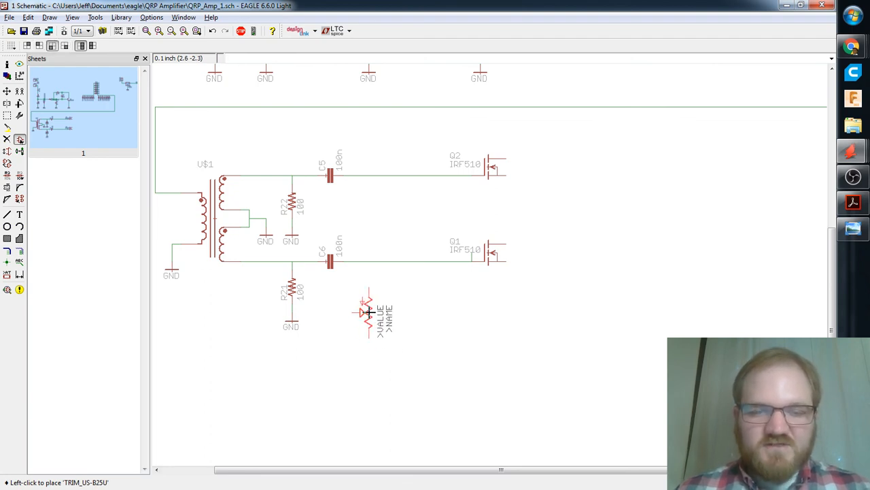
right_click(368, 313)
right_click(367, 314)
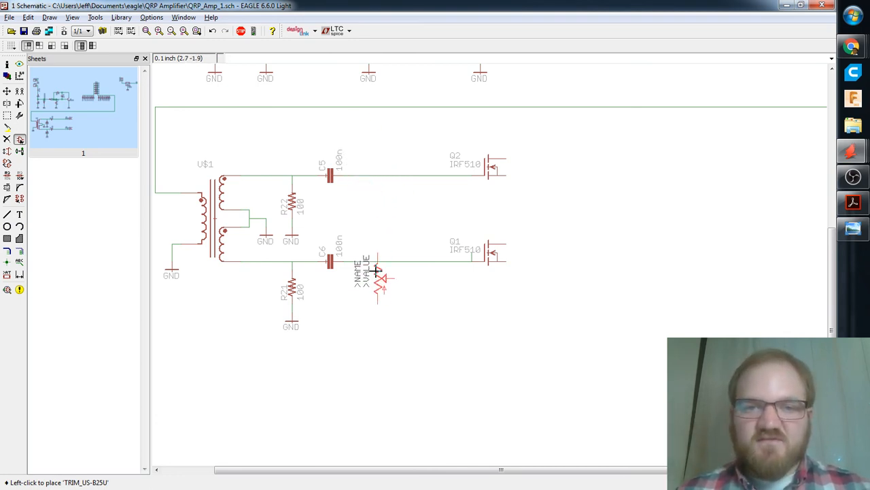
left_click(372, 321)
scroll(435, 348, "up", 2)
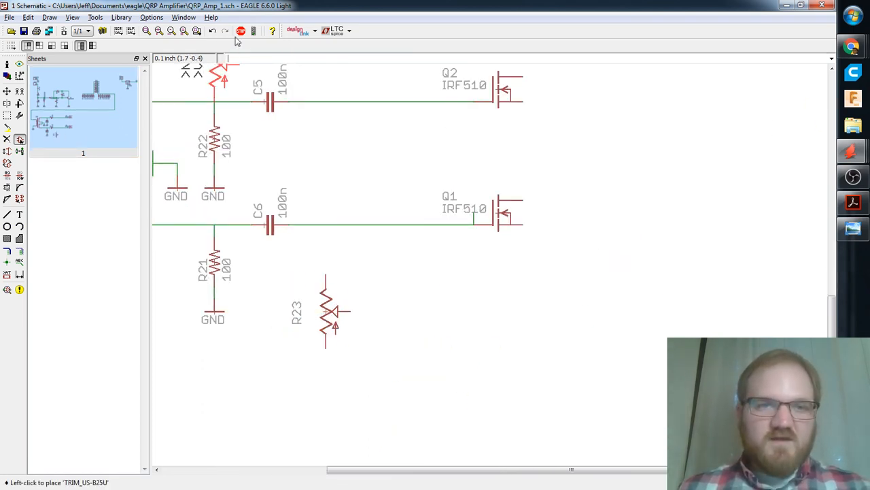
left_click(240, 58)
type("copy")
key("Return")
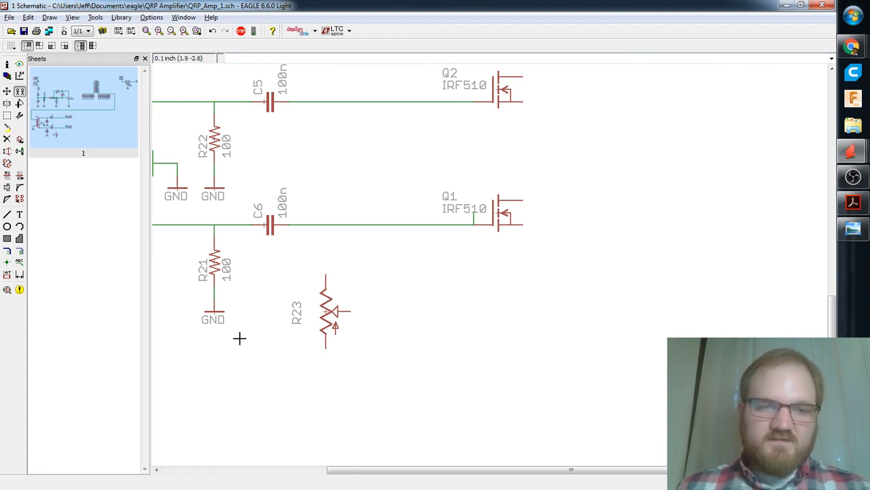
Copy existing parts to add GND under R23, resistor R24 (100), capacitor C7 (100n), and GND under C7.
left_click(212, 312)
left_click(326, 381)
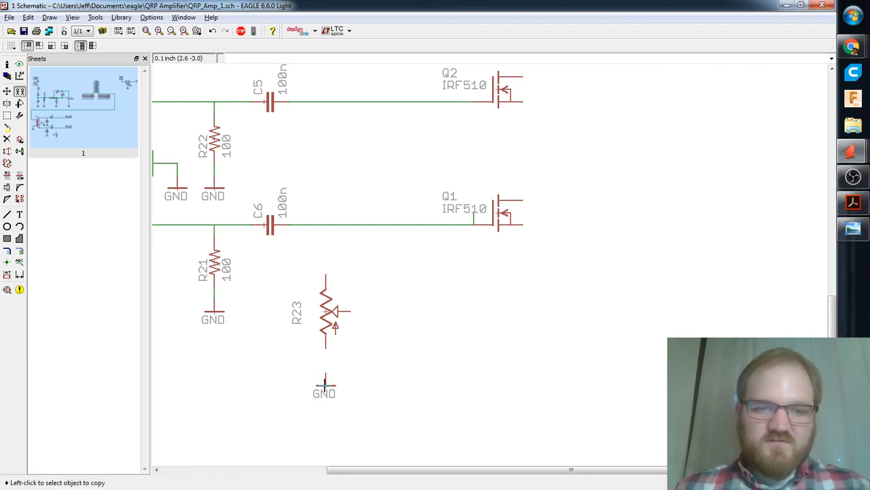
left_click(5, 115)
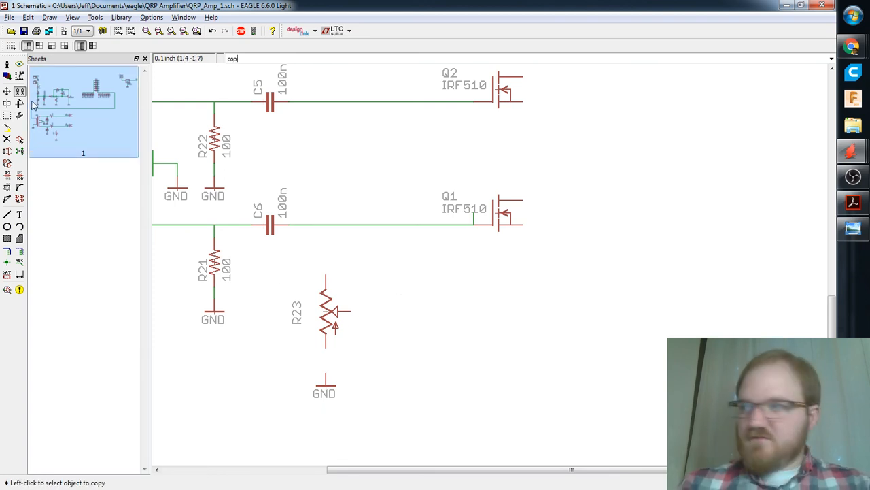
left_click(215, 143)
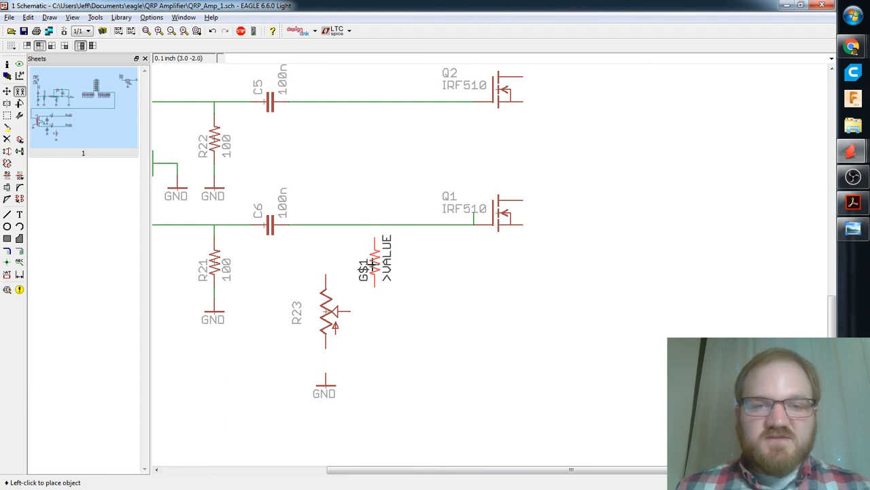
left_click(375, 262)
left_click(270, 224)
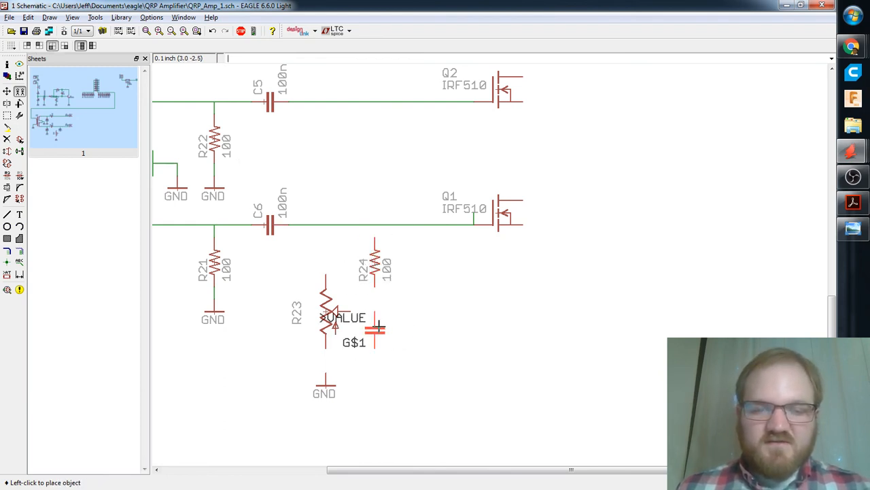
left_click(375, 340)
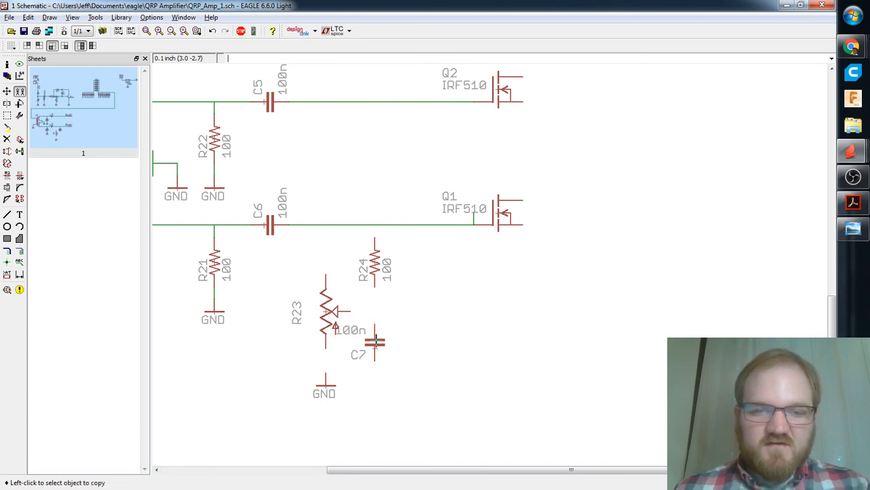
key("Escape")
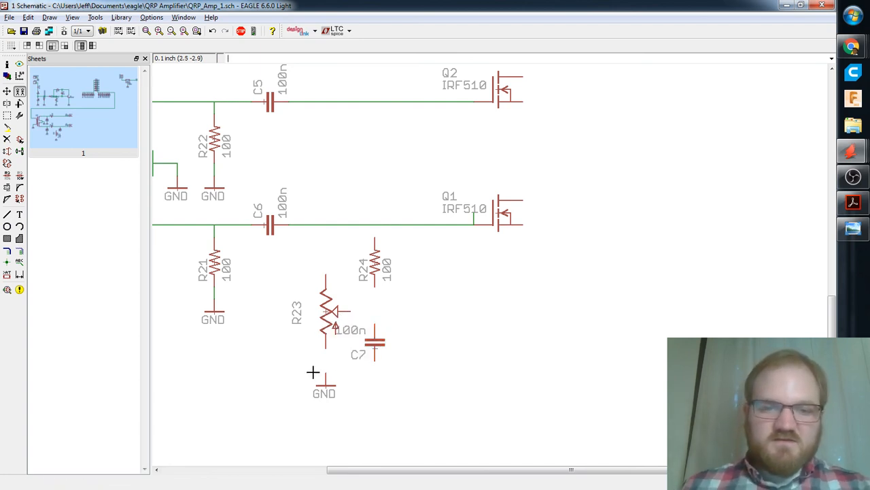
left_click(327, 381)
left_click(374, 387)
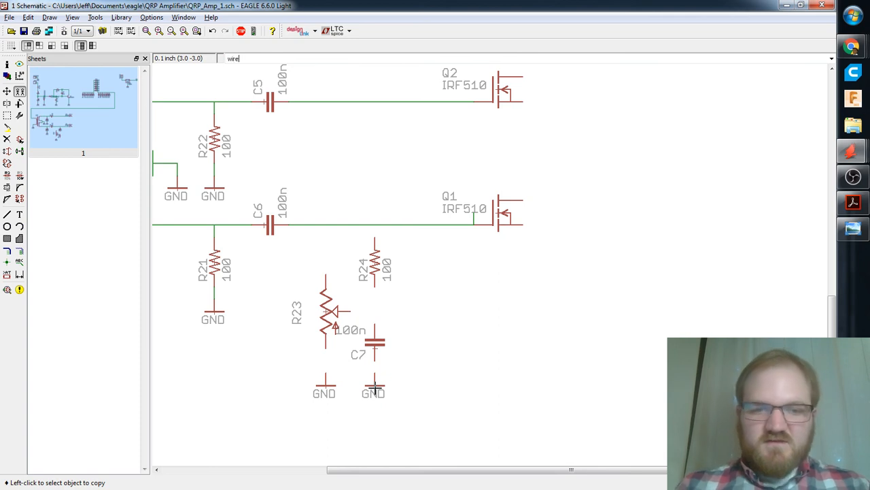
Wire R23 and C7 to ground, C7 to R24, and R23's wiper to that node with a junction.
key("Return")
left_click(326, 349)
left_click(326, 378)
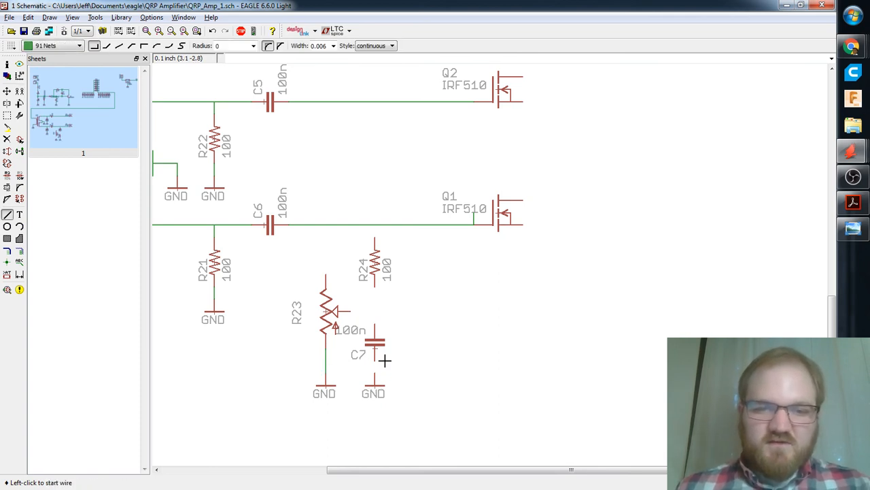
left_click(375, 361)
left_click(375, 380)
left_click(375, 330)
left_click(374, 284)
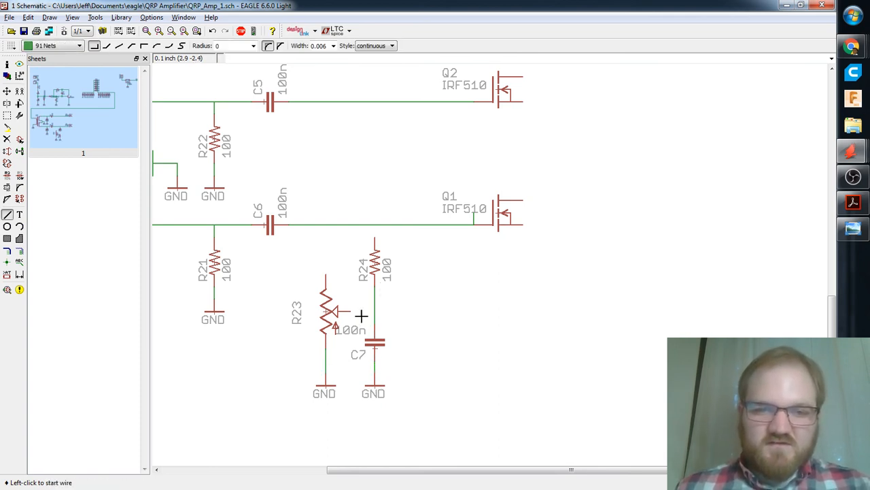
left_click(346, 310)
left_click(375, 311)
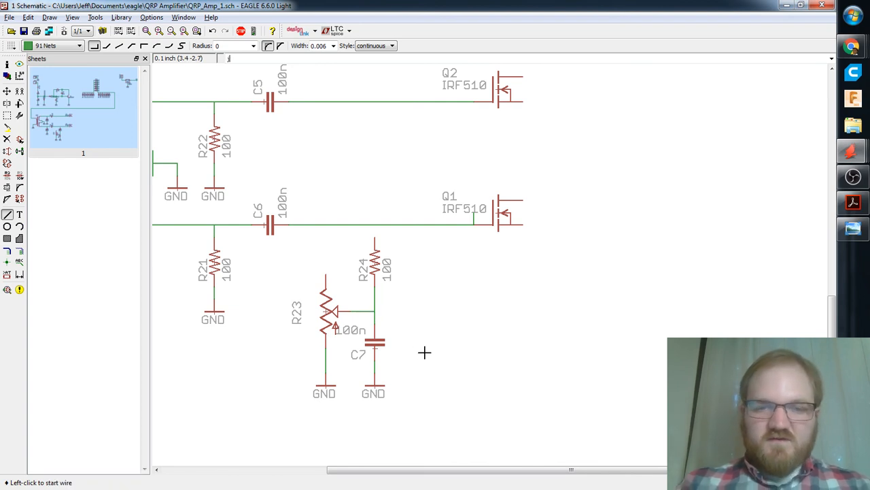
type("junc")
key("Return")
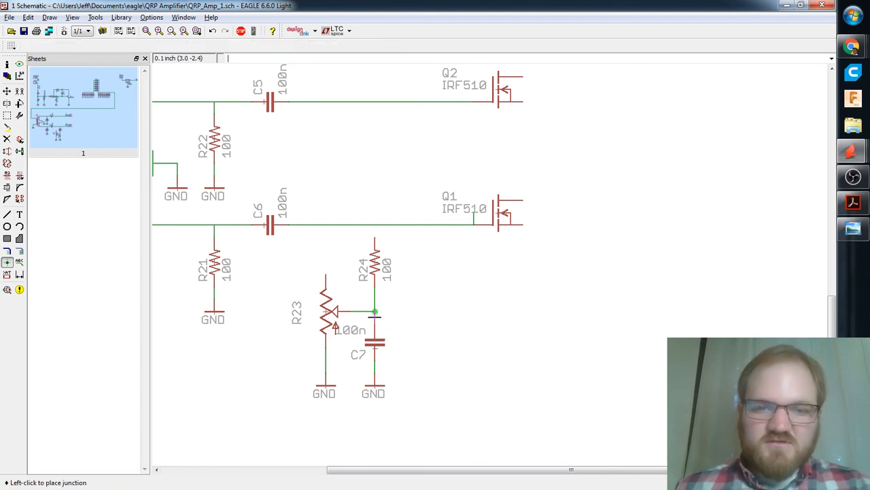
left_click(374, 315)
Draw a short right-angled wire up from R23's top pin.
type("wire")
key("Return")
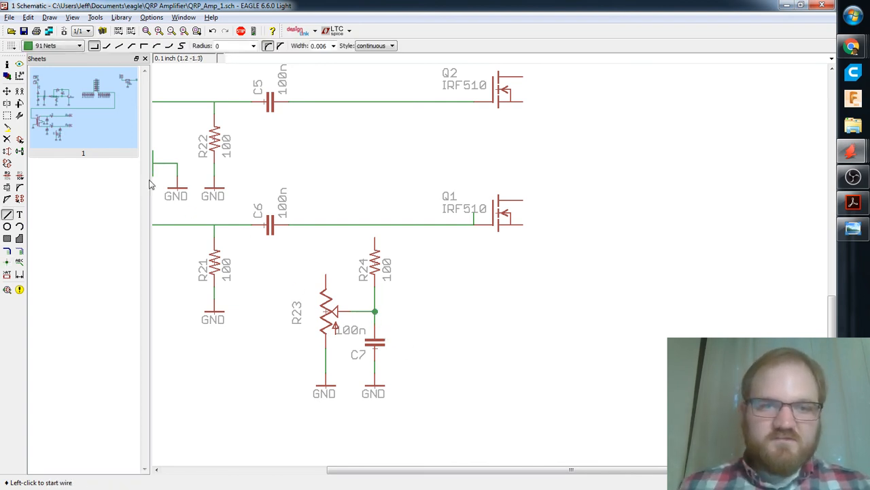
left_click(326, 272)
right_click(308, 258)
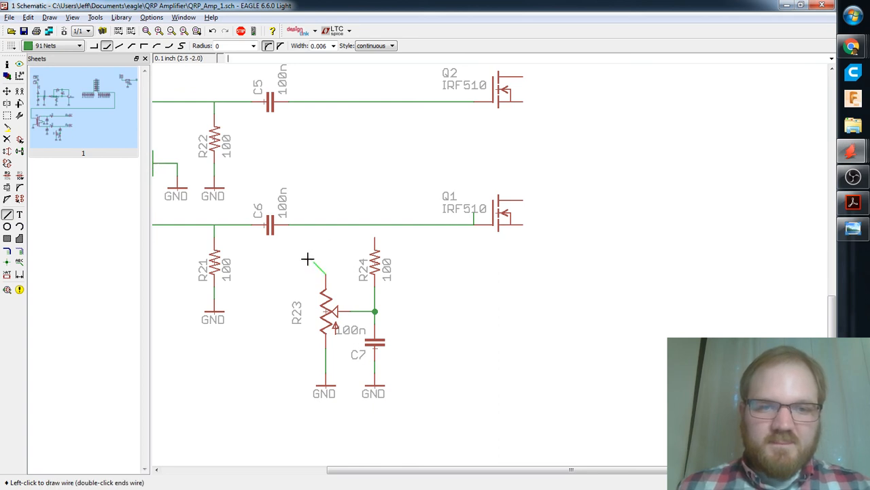
right_click(308, 259)
right_click(308, 259)
right_click(308, 258)
left_click(307, 258)
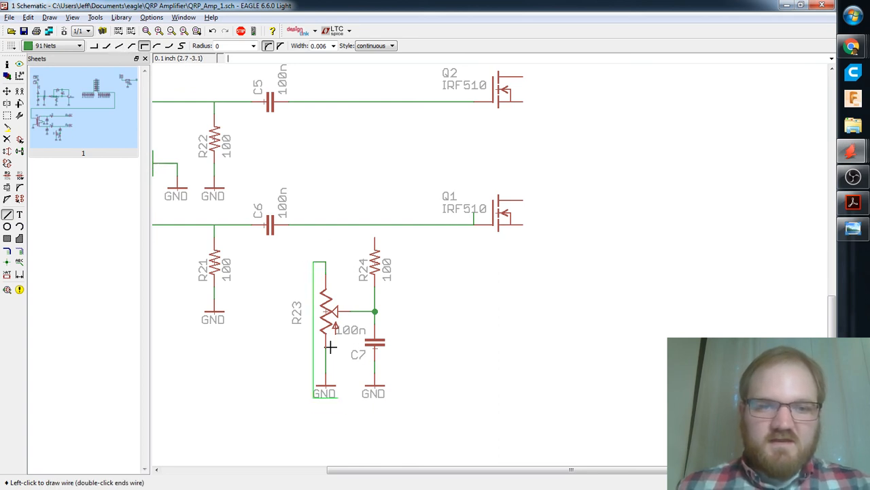
key("Escape")
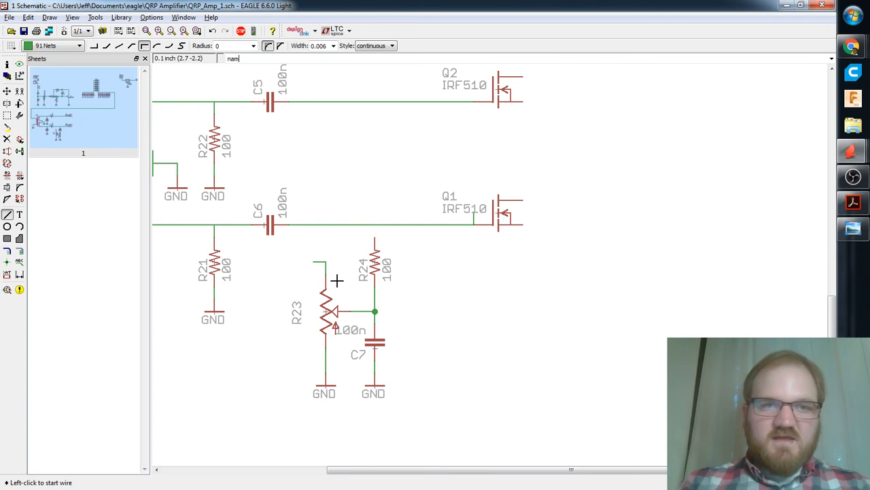
type("nam")
key("Return")
Rename the wire above R23 to net $5V, merging N$13 into it.
left_click(326, 263)
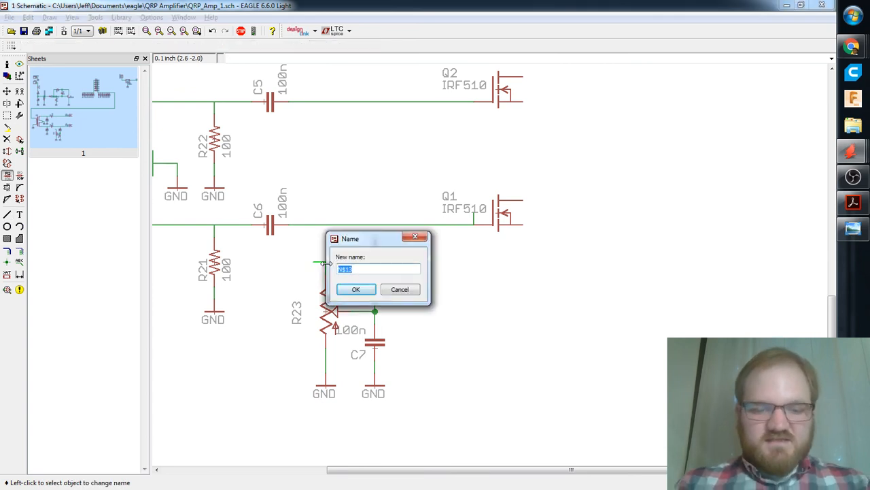
type("$5V")
key("Return")
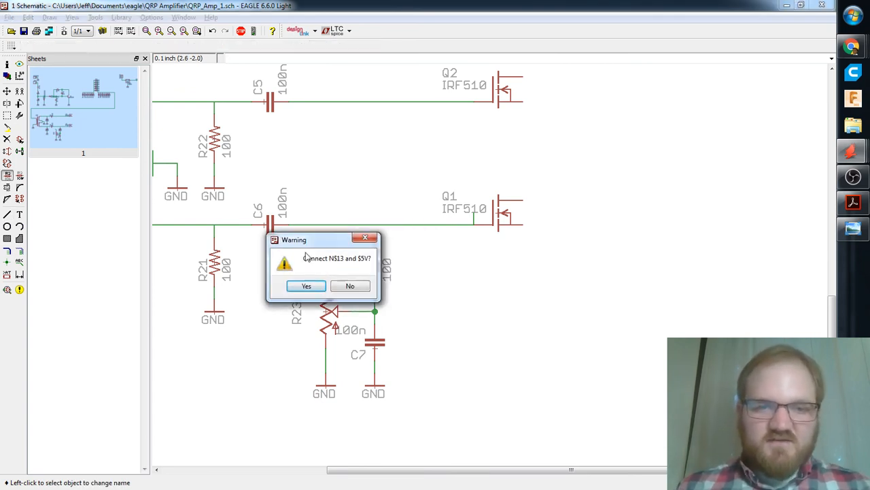
left_click(311, 287)
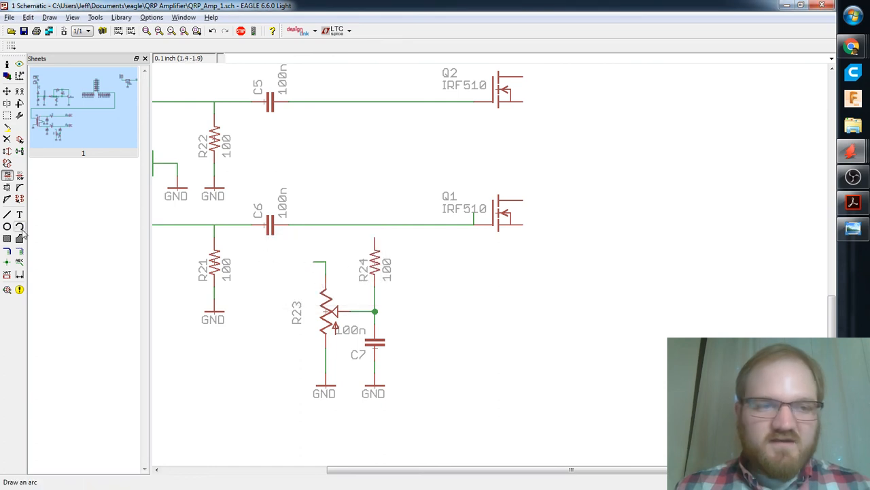
Place a $5V net label above R23's top wire.
left_click(19, 262)
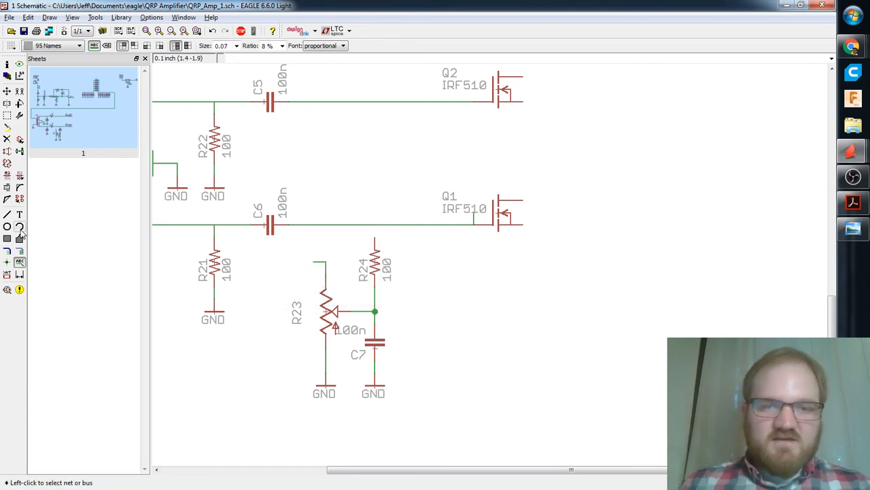
left_click(321, 261)
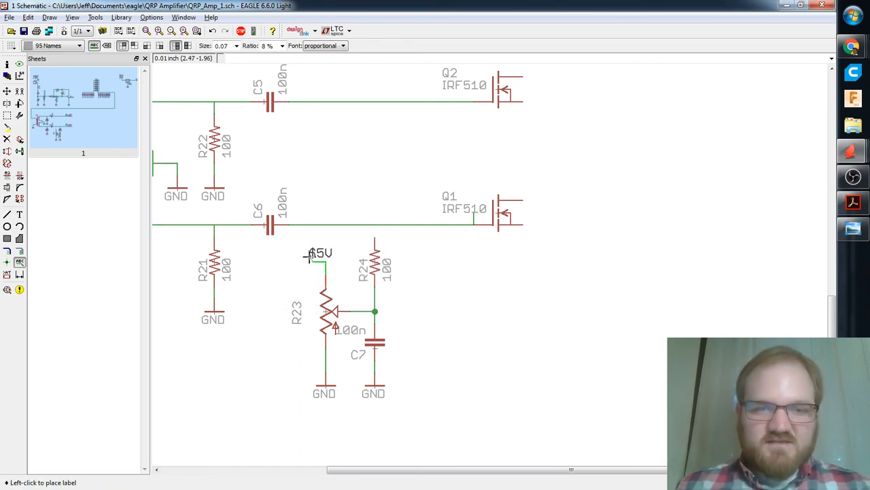
left_click(313, 253)
scroll(302, 346, "up", 2)
left_click(7, 227)
scroll(347, 235, "down", 2)
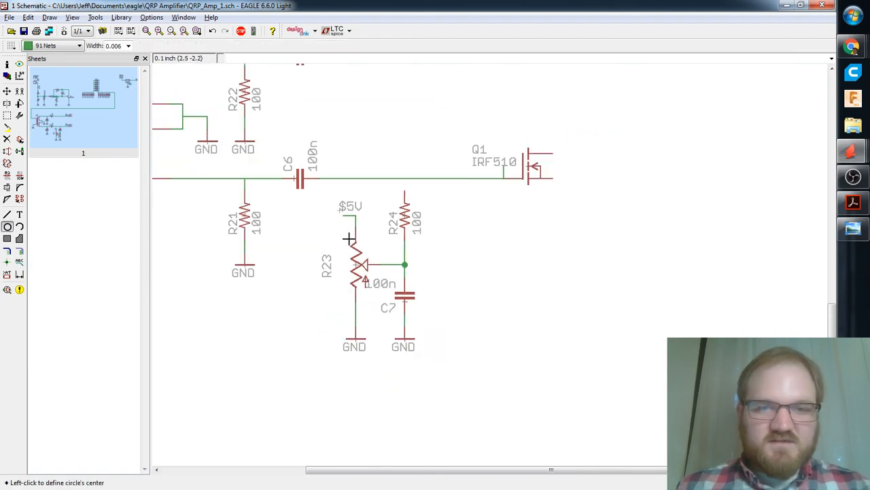
Draw a small terminal circle at the end of the $5V wire.
scroll(348, 248, "up", 4)
left_click(348, 248)
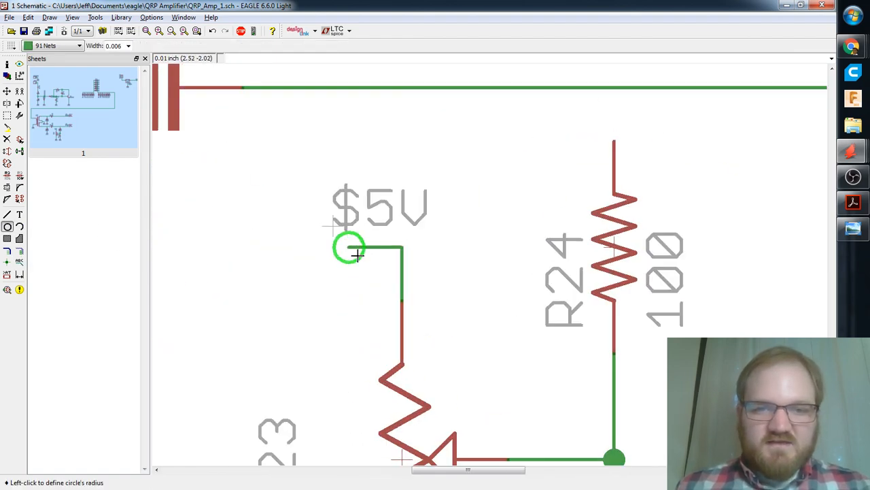
left_click(358, 253)
scroll(405, 285, "up", 2)
scroll(404, 280, "down", 4)
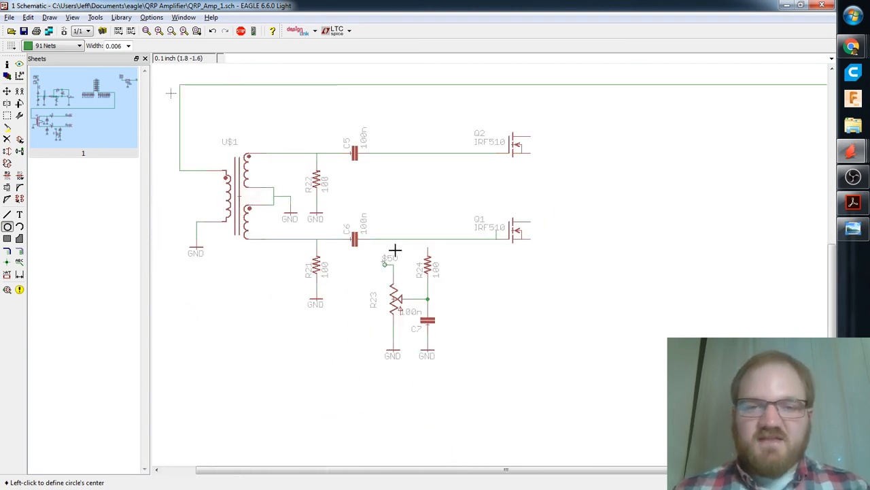
Draw a wire from the top of R24 up to the C6–Q1 gate line.
left_click(6, 214)
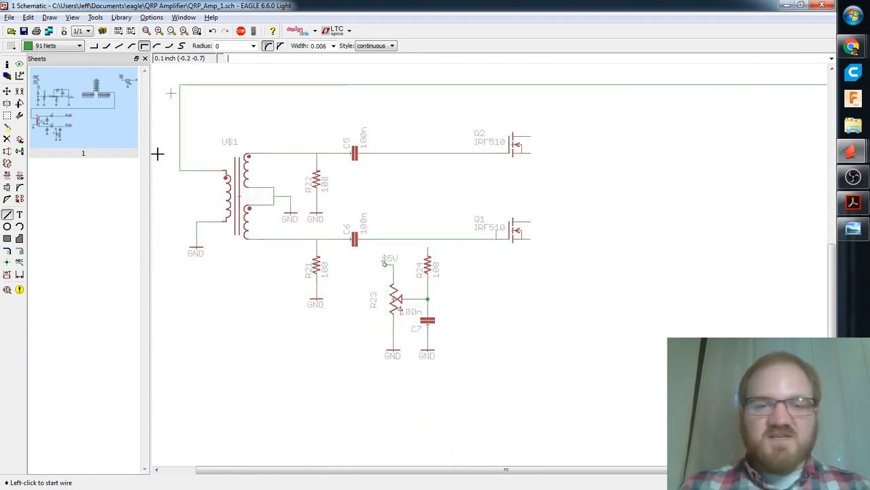
left_click(428, 247)
scroll(427, 247, "up", 2)
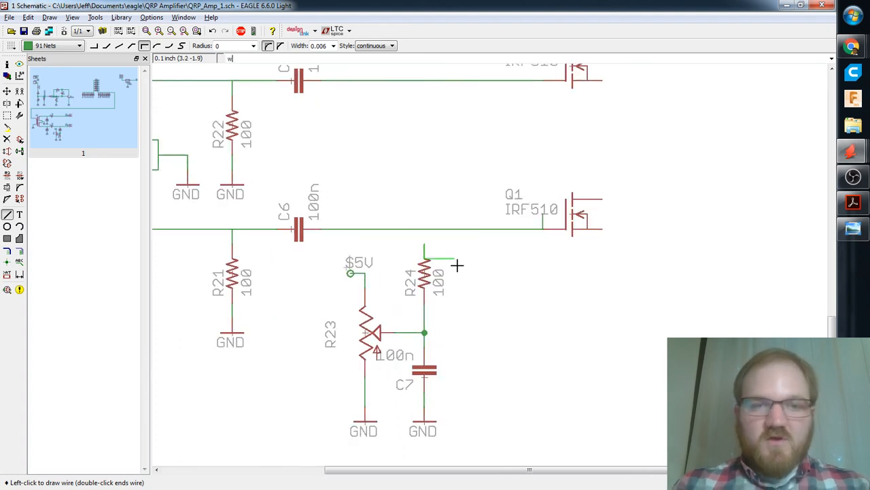
key("Escape")
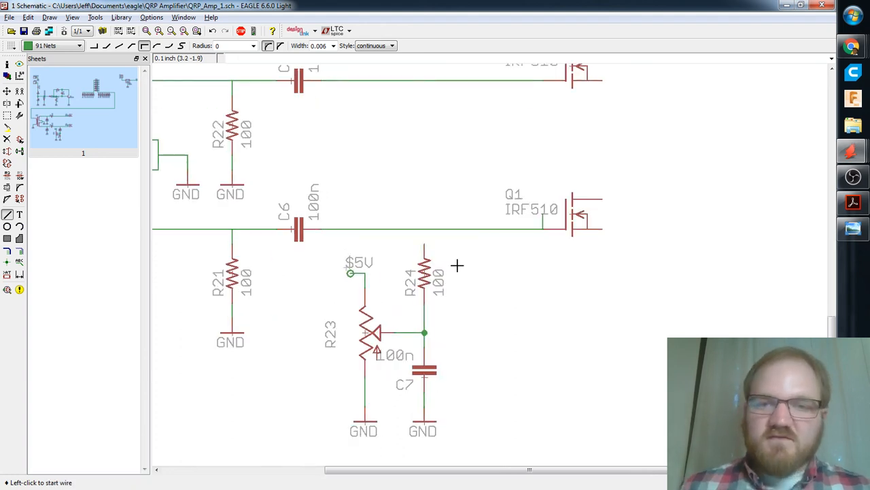
left_click(425, 229)
Place junction dots at the R24, R21/C6, R22 top and coil centre-tap nodes.
type("jun")
key("Return")
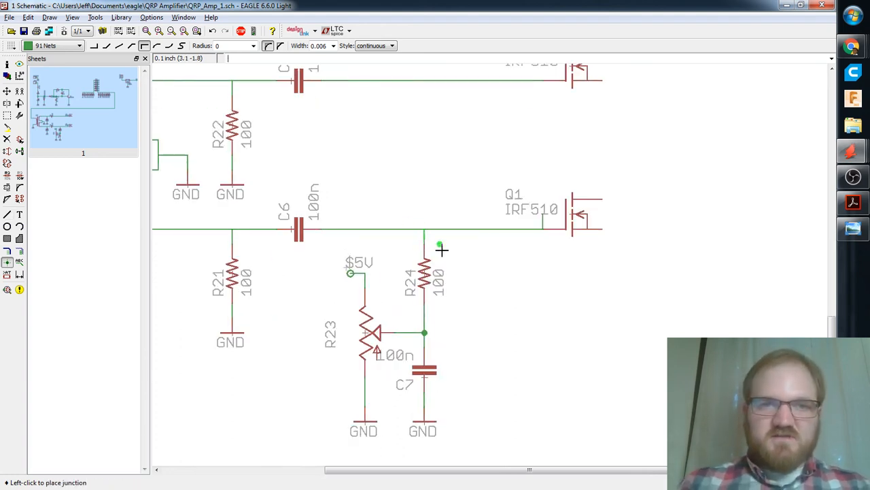
left_click(424, 229)
left_click(232, 229)
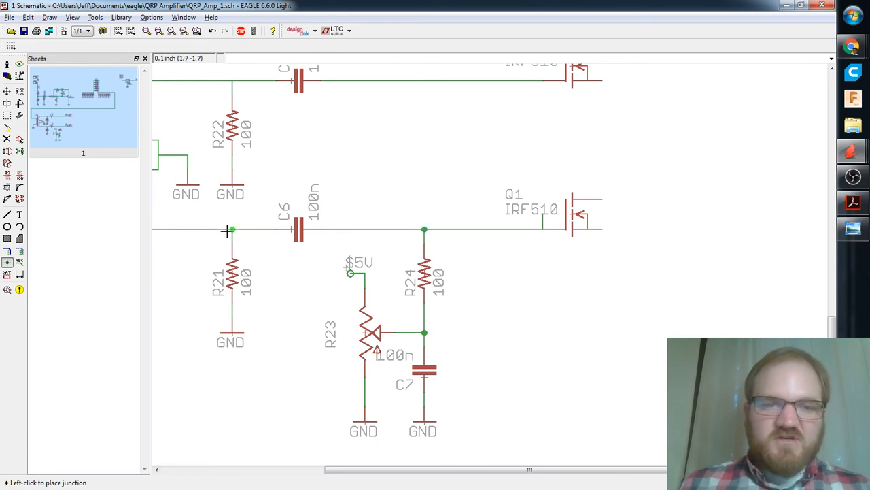
middle_click_drag(228, 173, 347, 247)
left_click(374, 149)
left_click(300, 224)
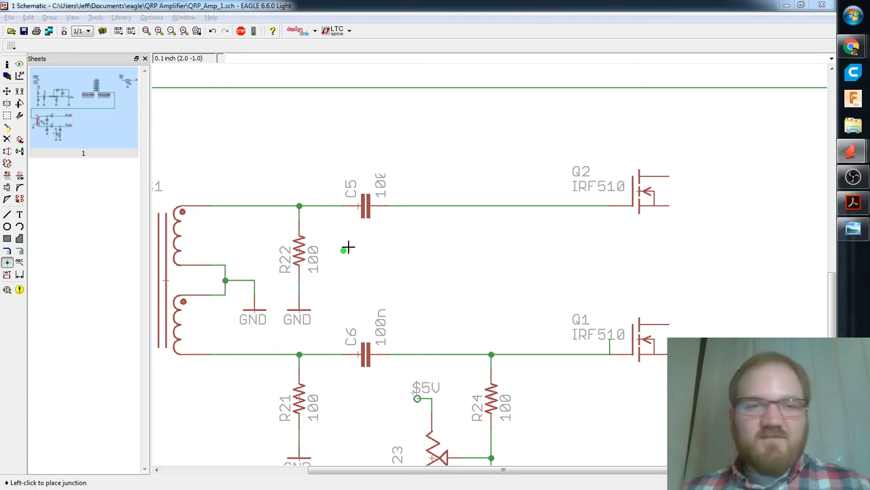
key("alt+Tab")
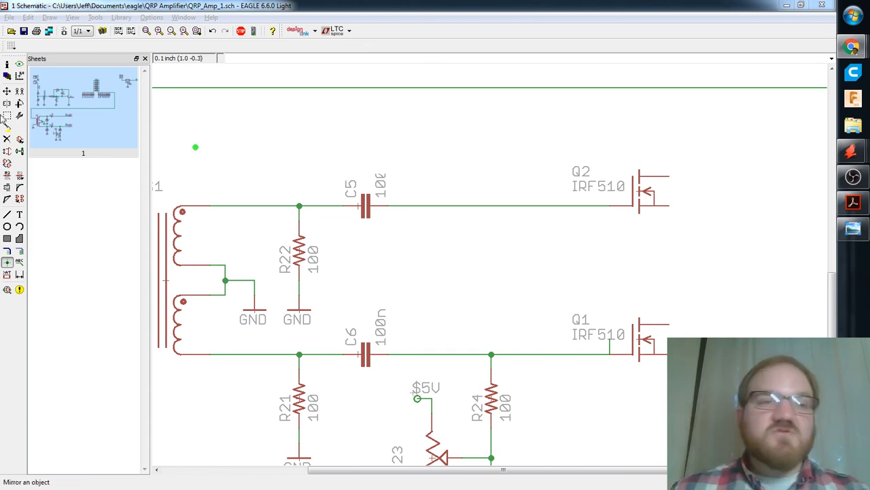
left_click(7, 64)
scroll(502, 165, "down", 5)
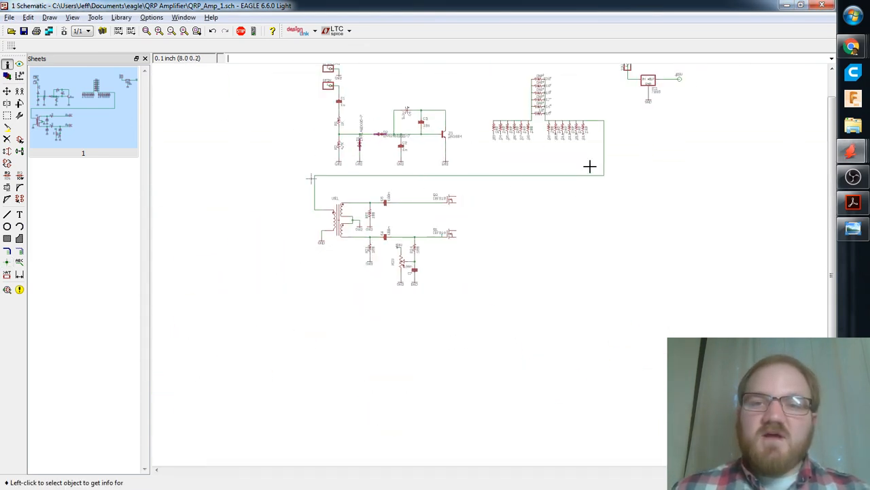
scroll(583, 143, "up", 5)
scroll(600, 206, "up", 5)
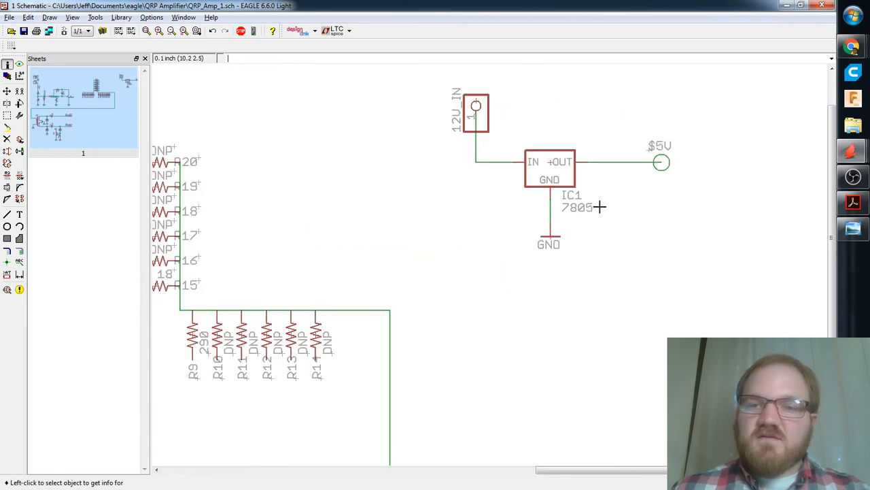
scroll(563, 216, "down", 4)
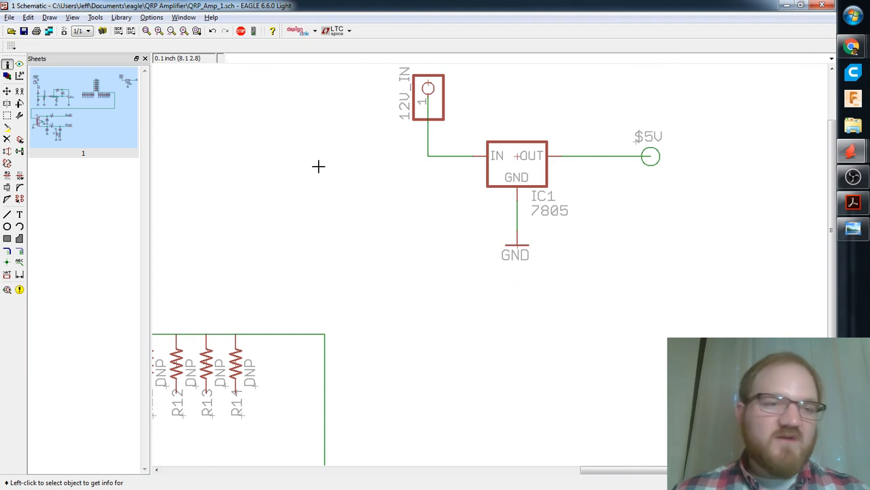
middle_click_drag(357, 200, 402, 241)
middle_click_drag(504, 306, 473, 236)
scroll(505, 275, "up", 2)
scroll(505, 276, "down", 6)
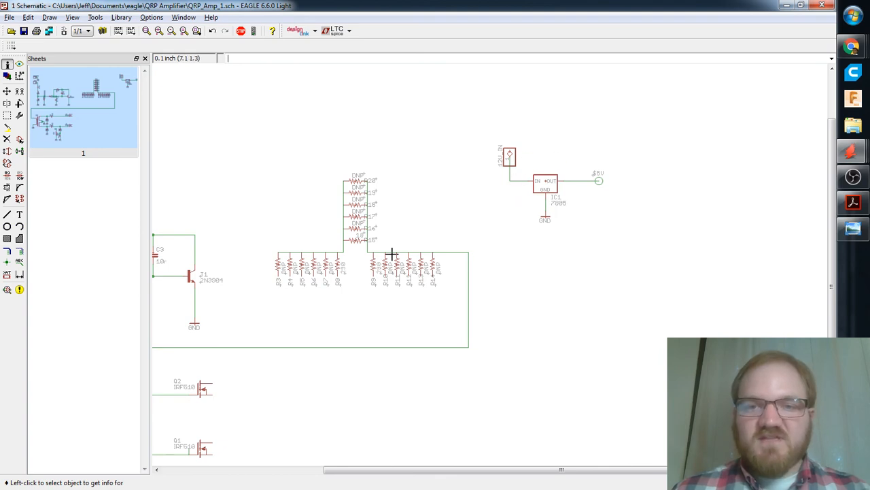
middle_click_drag(524, 282, 654, 195)
middle_click_drag(695, 130, 691, 163)
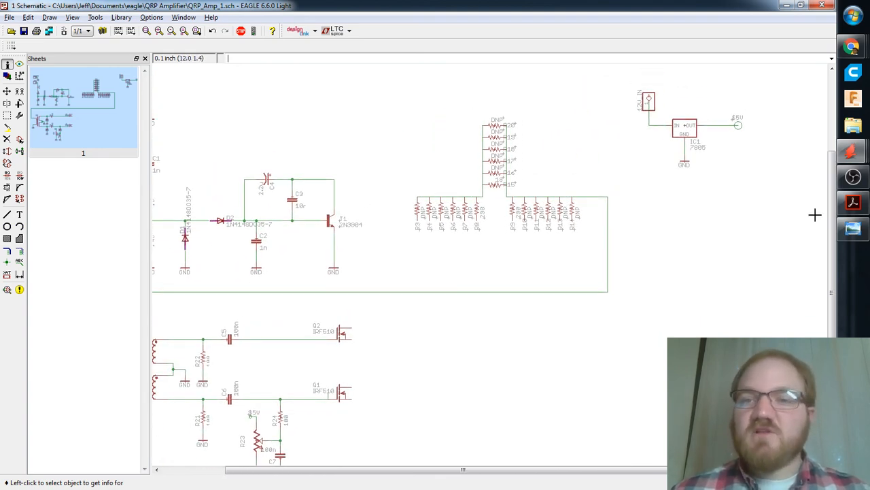
middle_click_drag(427, 294, 474, 266)
scroll(376, 259, "up", 2)
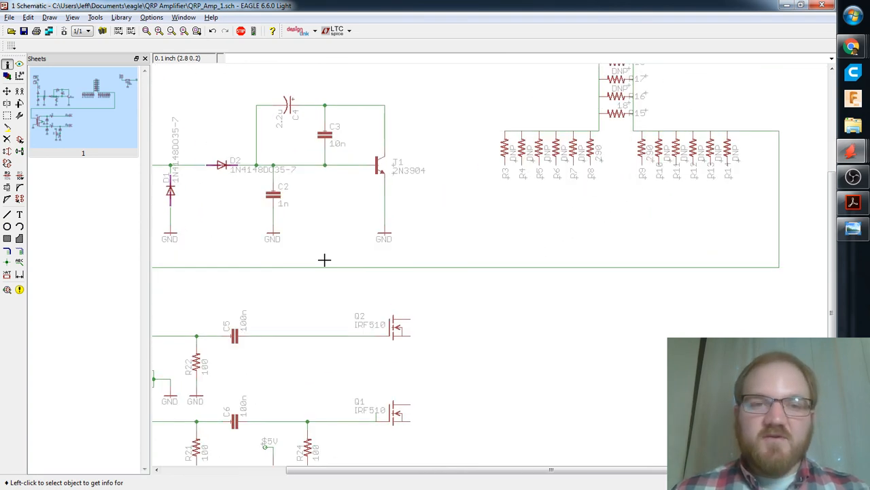
middle_click_drag(272, 258, 339, 266)
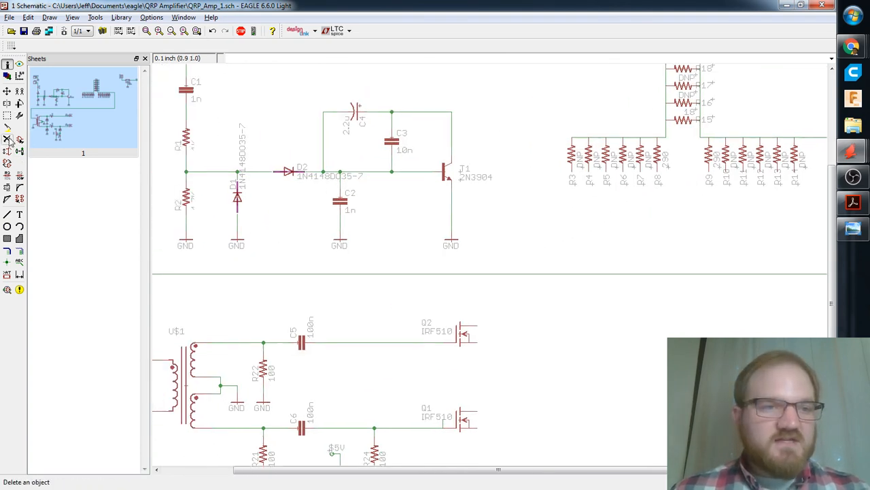
left_click(19, 91)
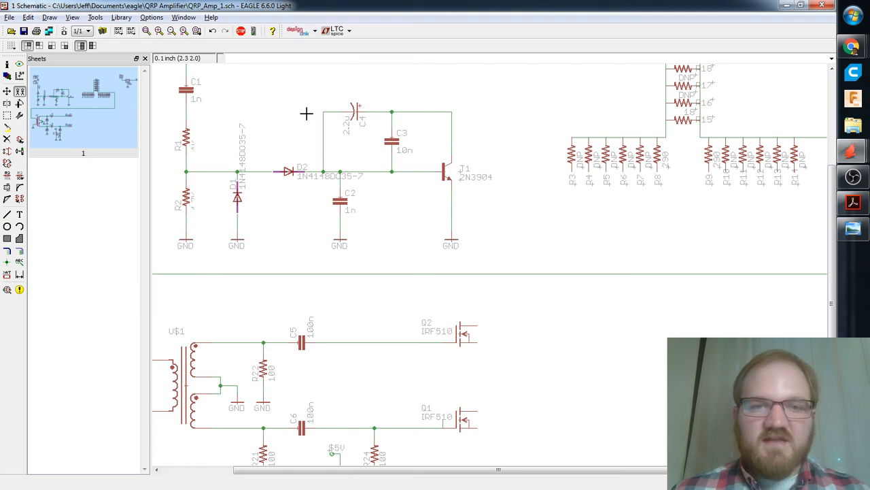
Copy the 2.2u capacitor C4, rotate it and place it left of IC1 as C8.
left_click(358, 110)
middle_click_drag(505, 118, 178, 225)
right_click(601, 158)
right_click(601, 158)
right_click(601, 158)
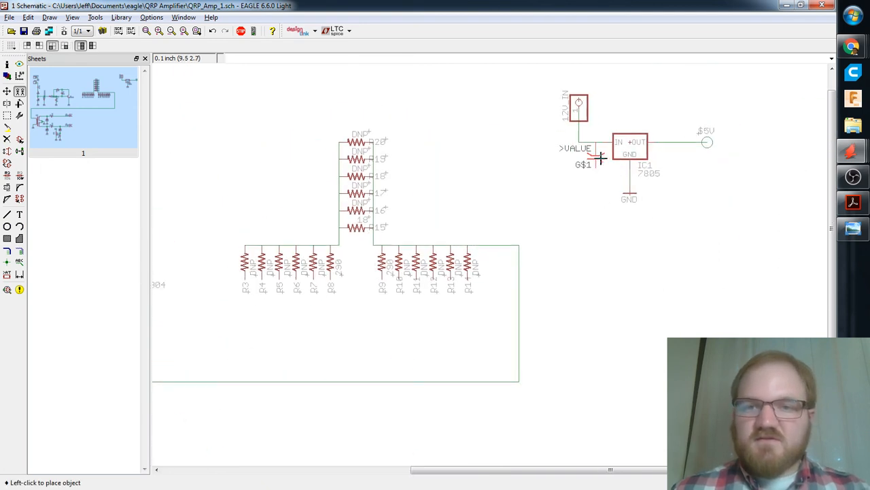
right_click(599, 162)
right_click(597, 162)
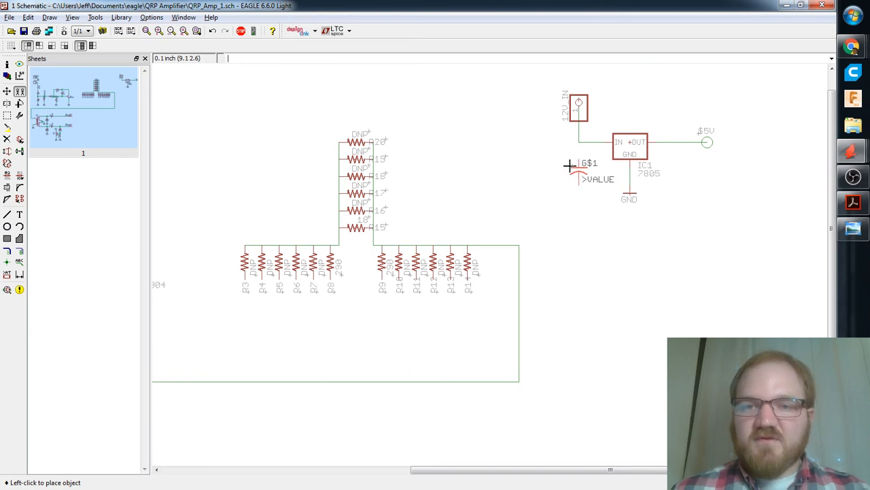
left_click(573, 166)
left_click(577, 173)
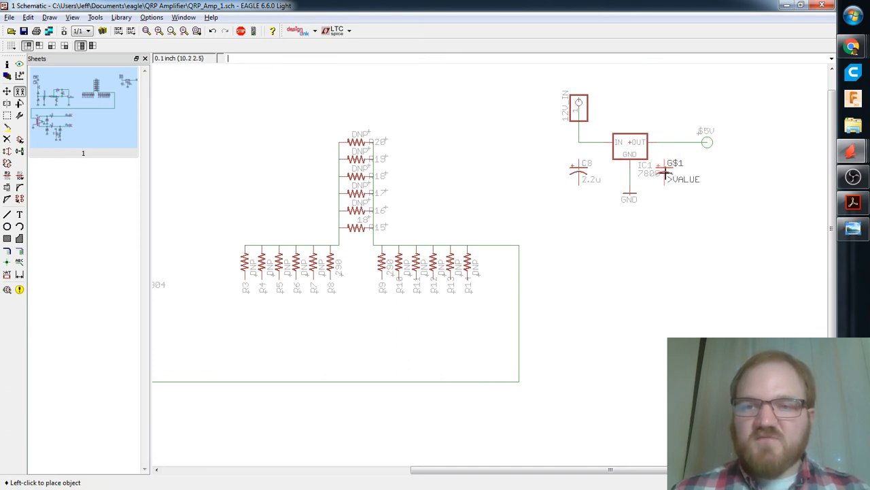
left_click(7, 64)
Copy the 100n capacitor C5, stand it upright and place it beside the 7805 as C9.
middle_click_drag(224, 198, 437, 175)
left_click(8, 91)
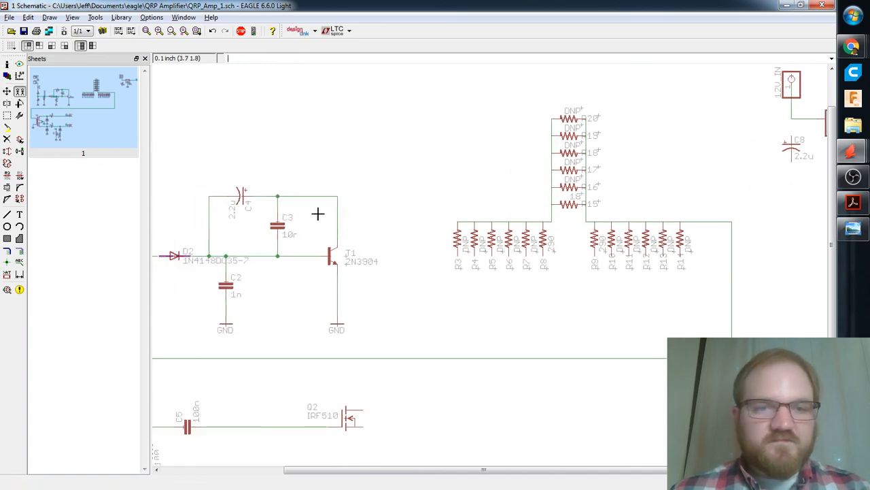
middle_click_drag(218, 408, 285, 252)
left_click(256, 271)
middle_click_drag(734, 96, 350, 377)
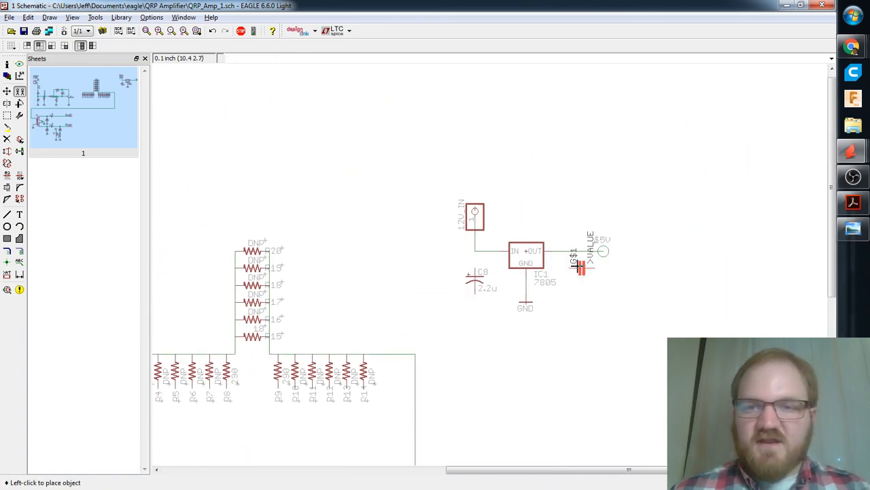
right_click(583, 283)
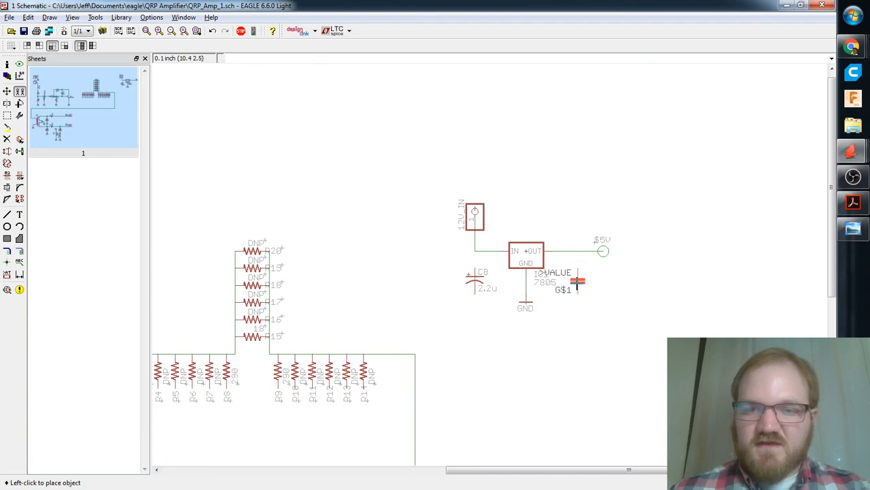
left_click(585, 282)
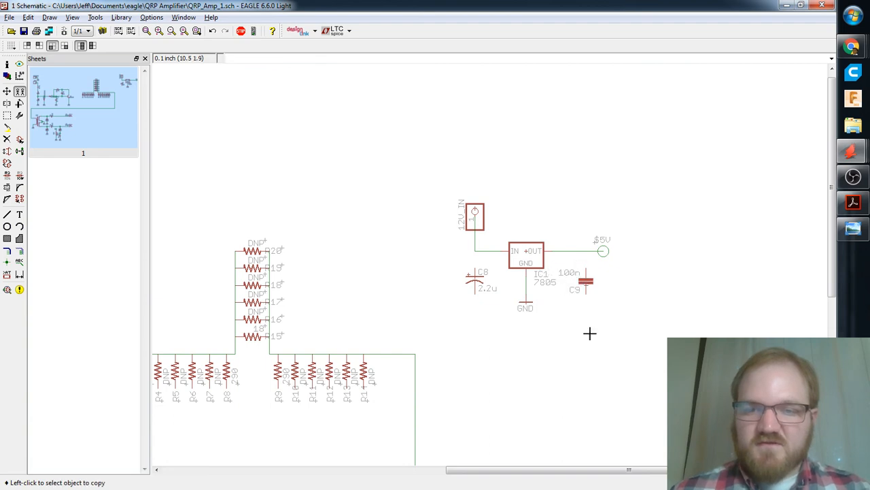
Wire C9 to the $5V output and C8 to the 12V input, adding a junction on the 12V node.
type("wire")
key("Return")
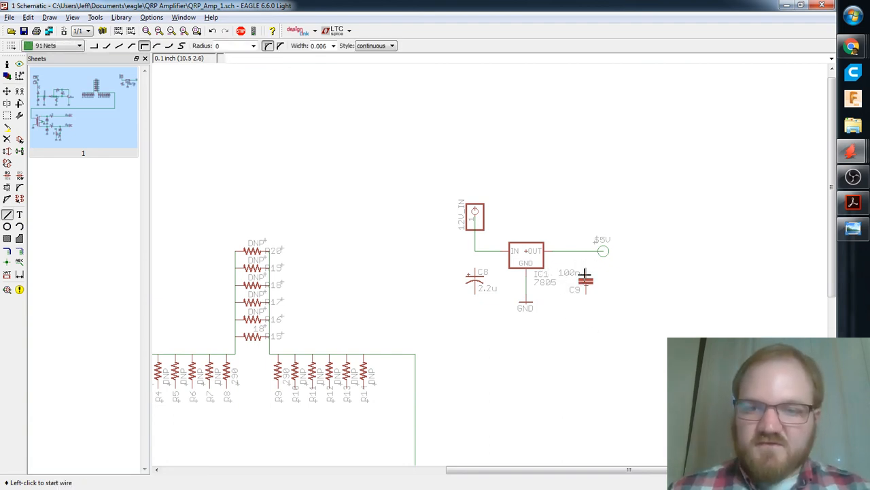
left_click(585, 269)
double_click(586, 251)
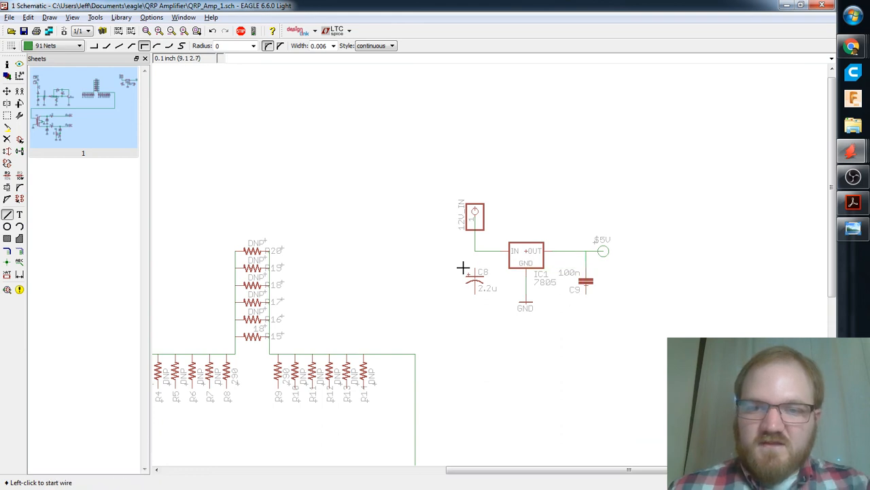
left_click(474, 270)
double_click(478, 253)
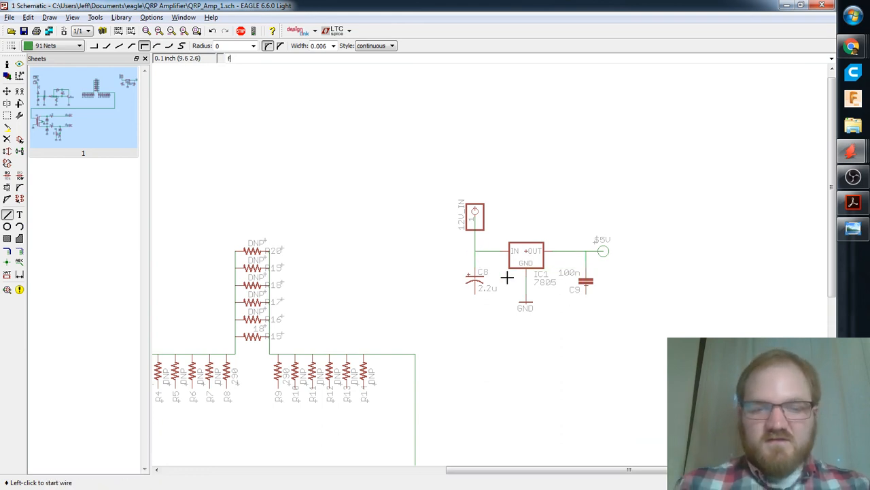
type("juncti")
key("Return")
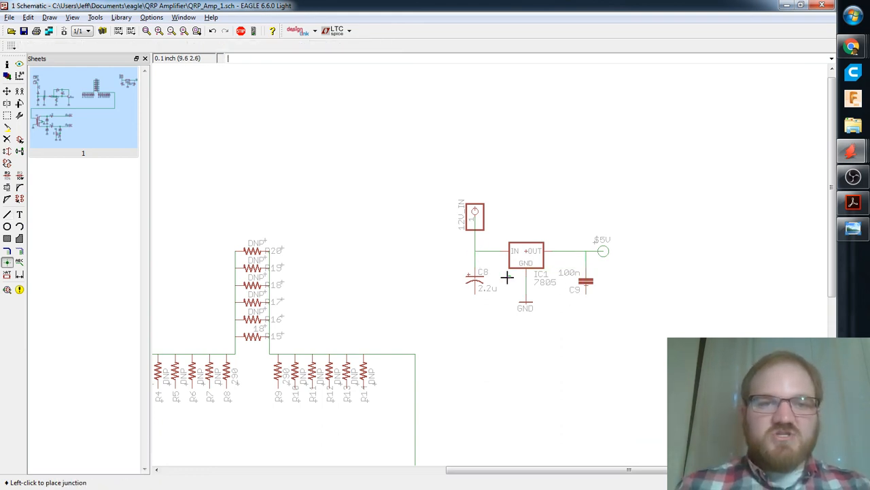
left_click(475, 252)
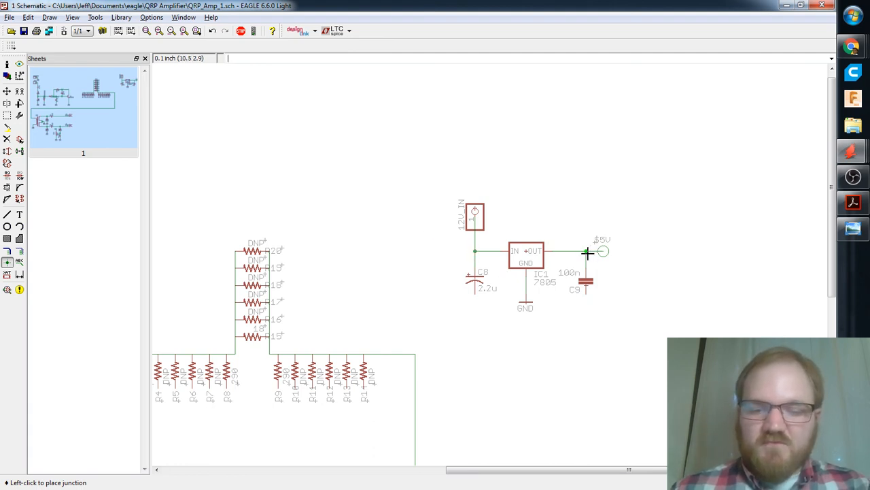
Copy the GND symbol from under IC1 and place one under C8 and one under C9.
type("gnd")
key("Return")
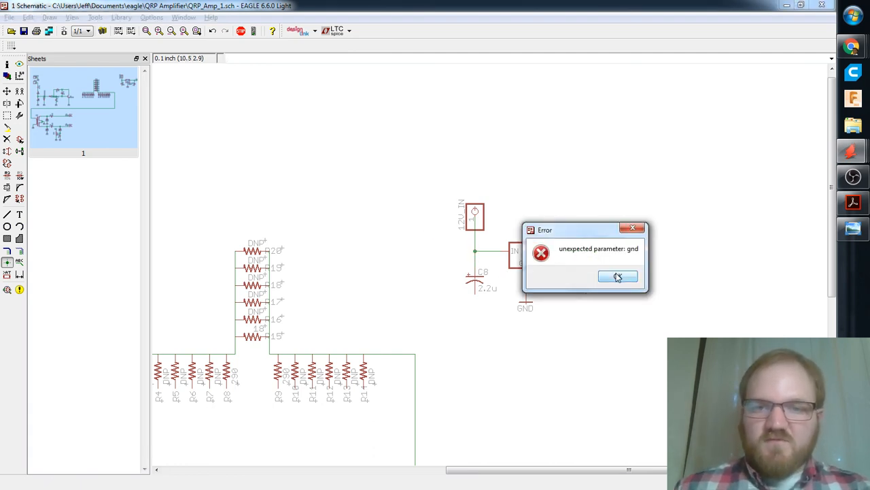
left_click(618, 276)
left_click(19, 90)
middle_click_drag(388, 384, 462, 281)
left_click(600, 206)
left_click(550, 199)
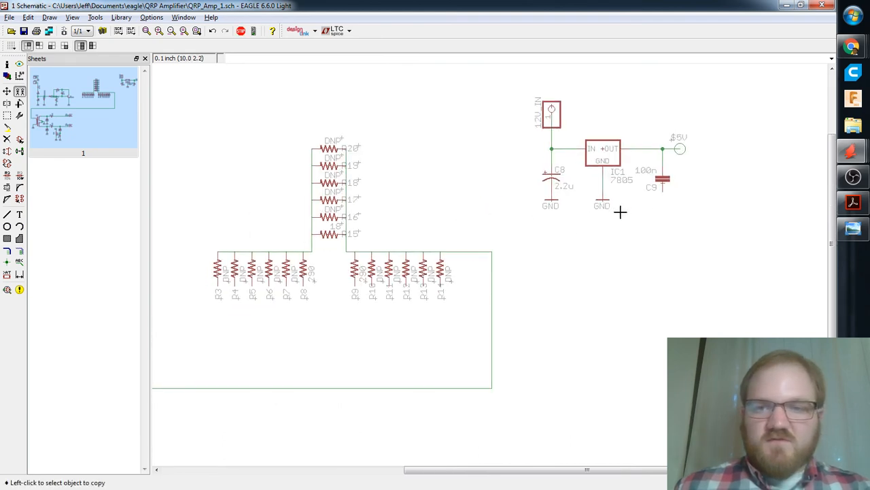
left_click(602, 204)
left_click(663, 202)
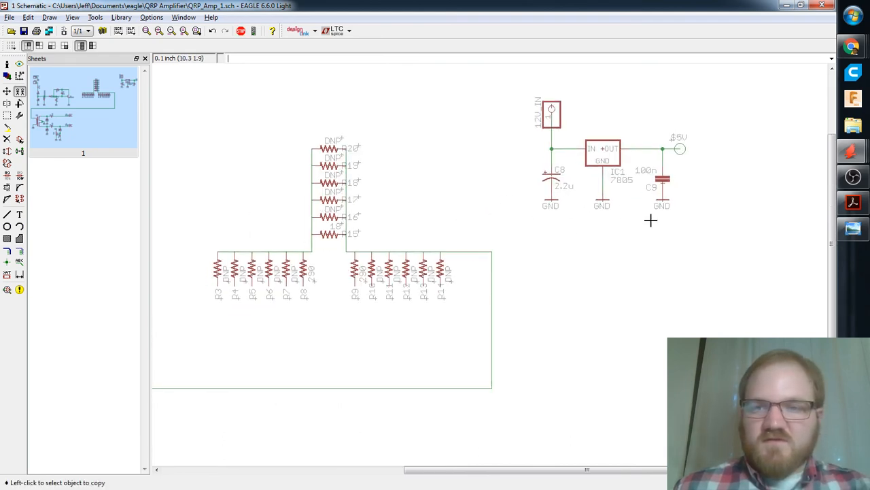
scroll(618, 284, "up", 2)
scroll(615, 284, "down", 3)
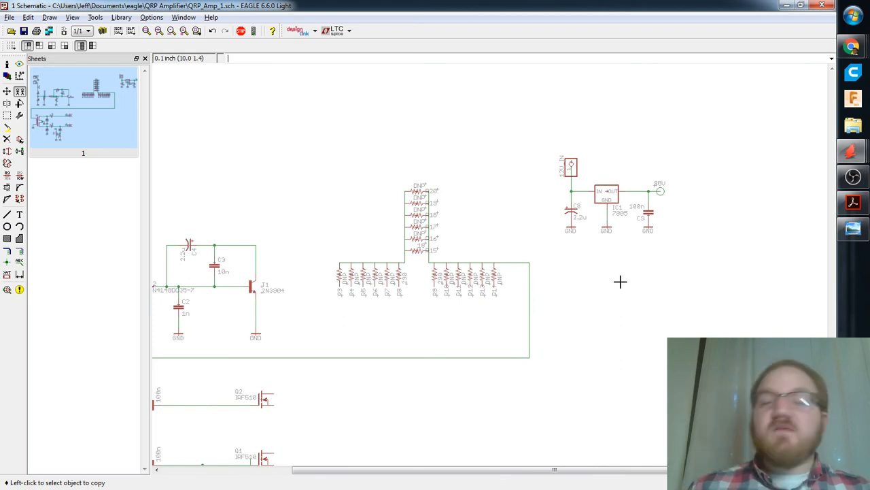
Save the design and look over the transformer and MOSFET section.
key("ctrl+s")
middle_click_drag(235, 431, 490, 257)
scroll(490, 257, "down", 1)
middle_click_drag(451, 325, 494, 272)
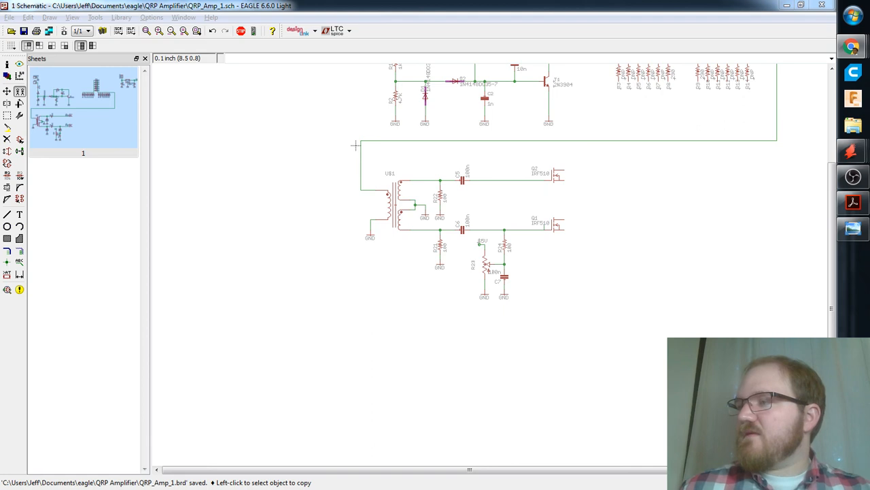
key("alt+Tab")
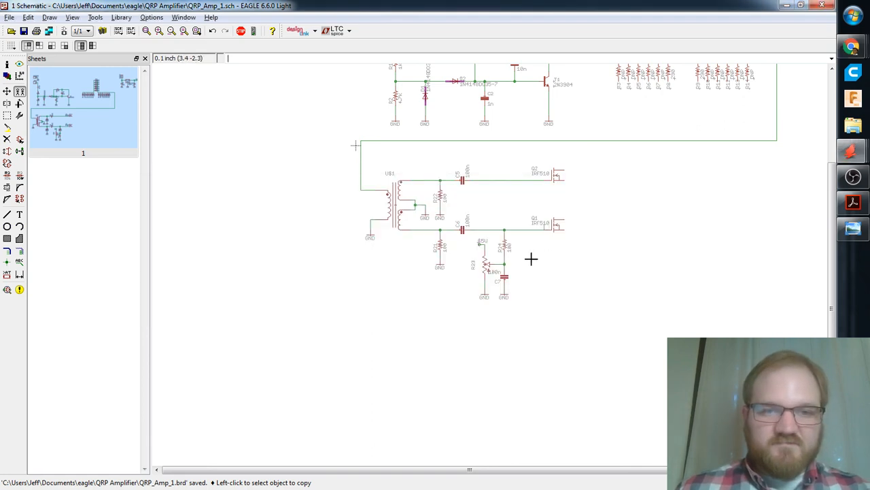
scroll(603, 189, "up", 4)
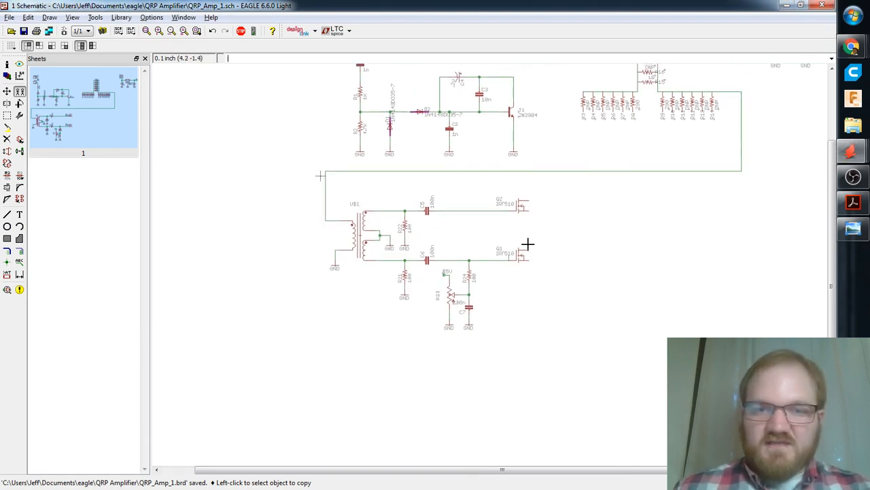
scroll(457, 275, "up", 3)
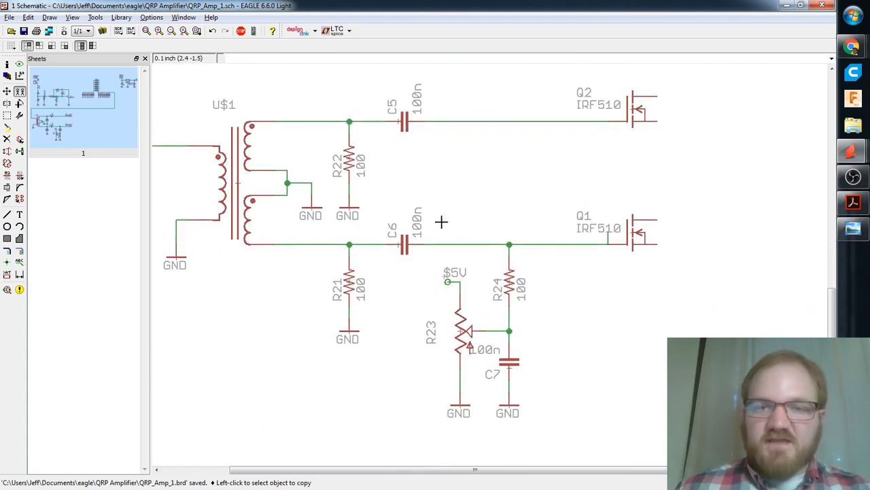
scroll(594, 234, "up", 3)
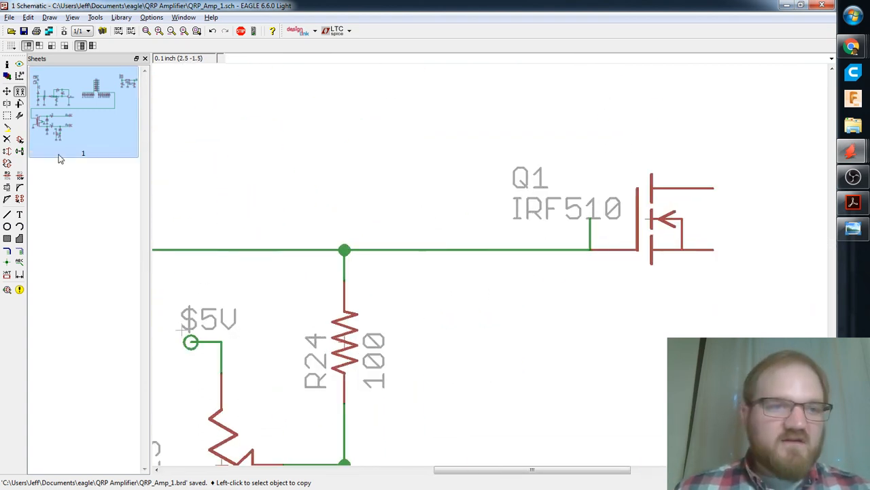
Use the delete command and group-select the R23, R24, C7 bias network with its grounds.
type("deleet")
key("Return")
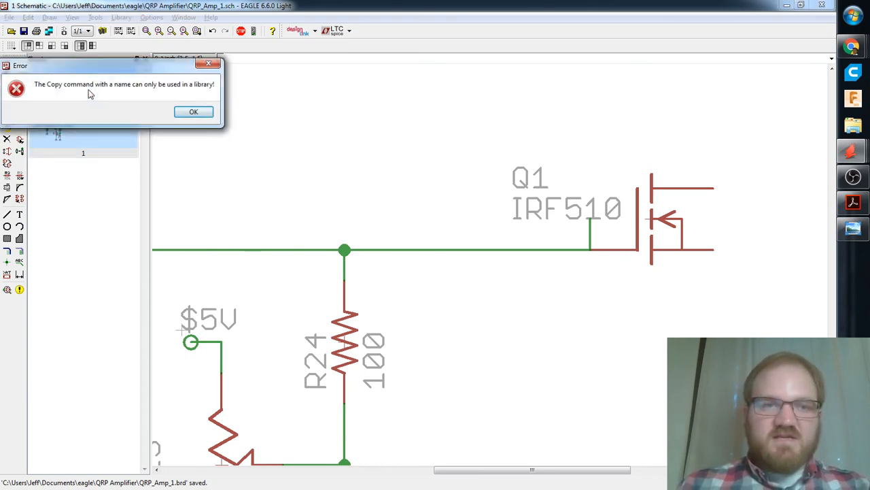
key("Return")
type("e")
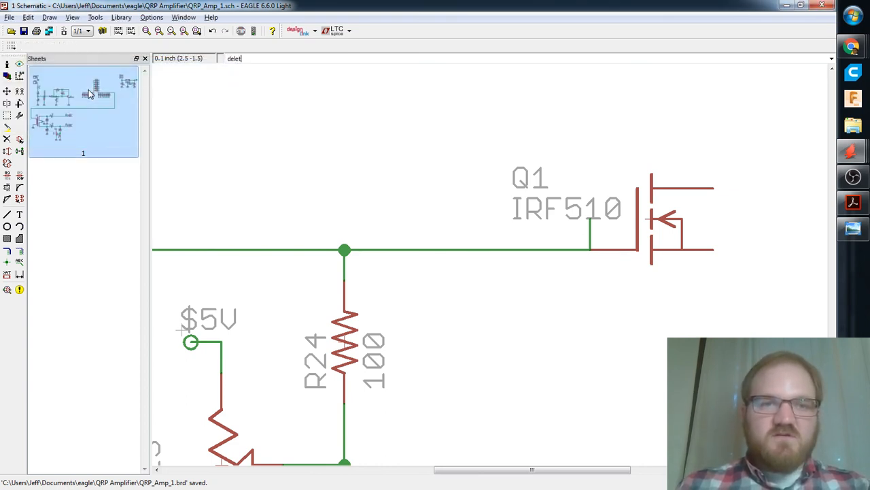
type("let")
key("Return")
scroll(528, 278, "down", 1)
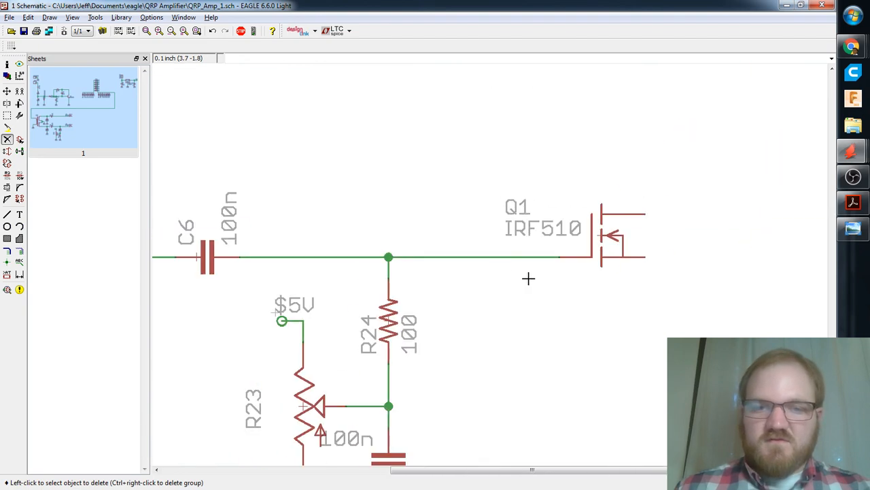
scroll(602, 197, "down", 2)
left_click(7, 115)
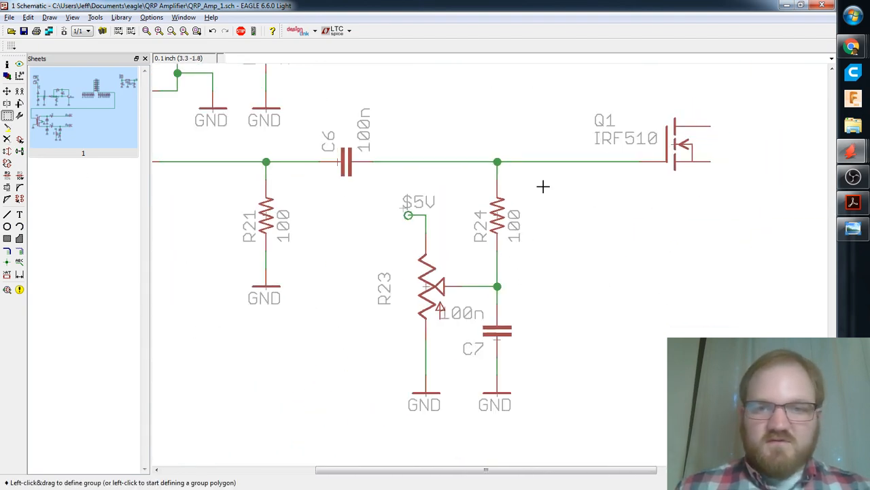
left_click_drag(543, 186, 359, 419)
key("Delete")
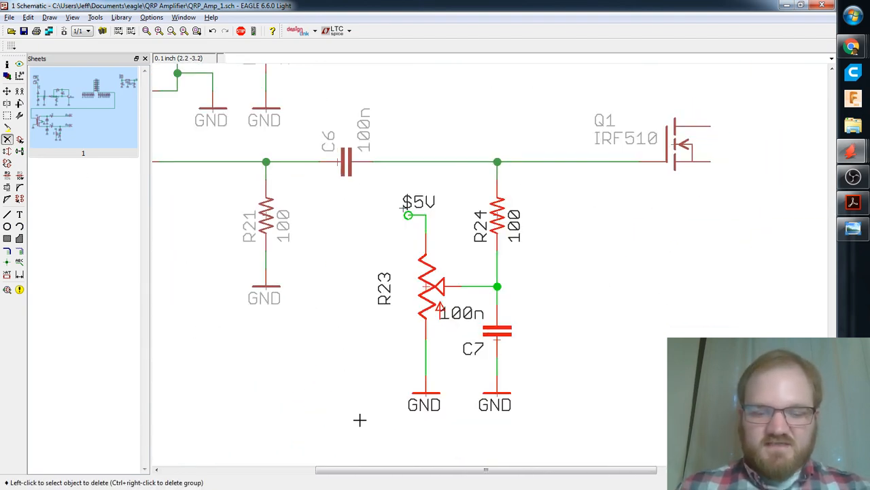
Copy the grouped bias network toward Q2, then cancel the pasted duplicate.
type("copy")
key("Return")
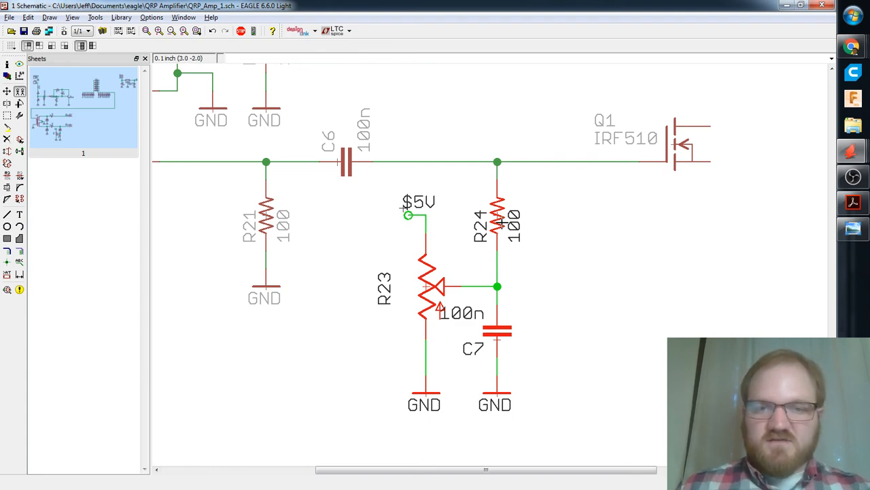
right_click(495, 214, "ctrl")
middle_click_drag(512, 141, 521, 312)
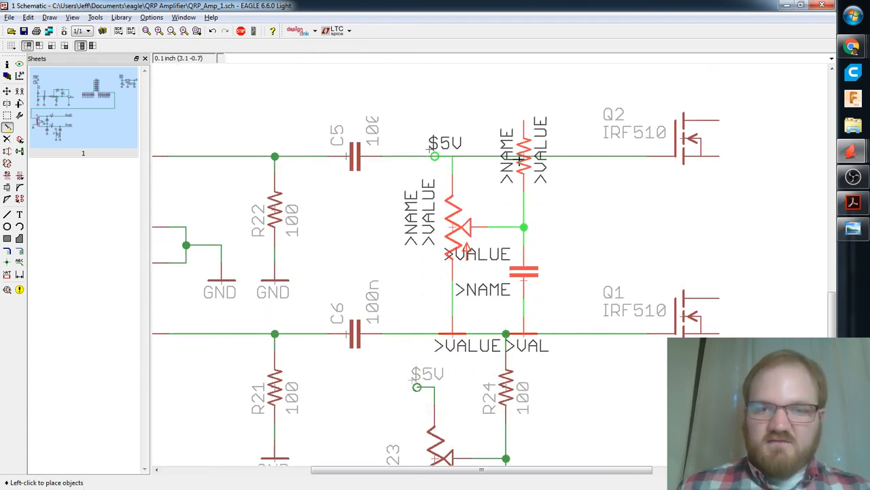
scroll(520, 158, "down", 3)
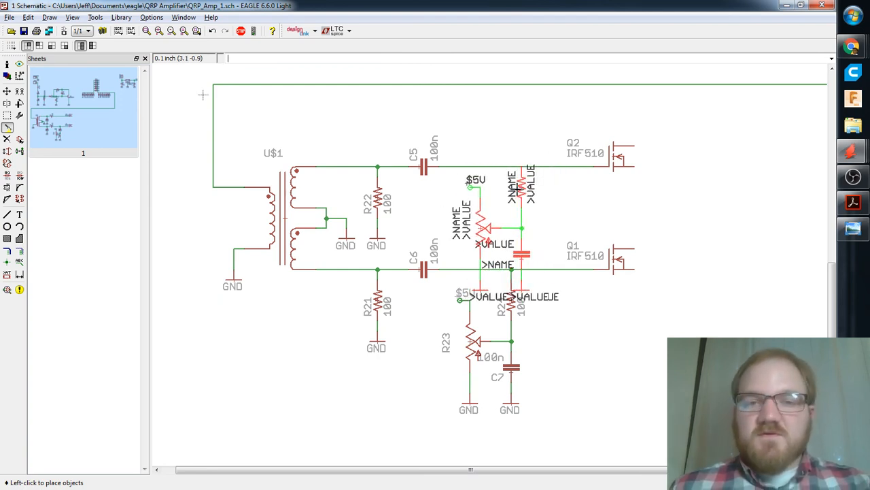
key("Escape")
scroll(583, 301, "up", 4)
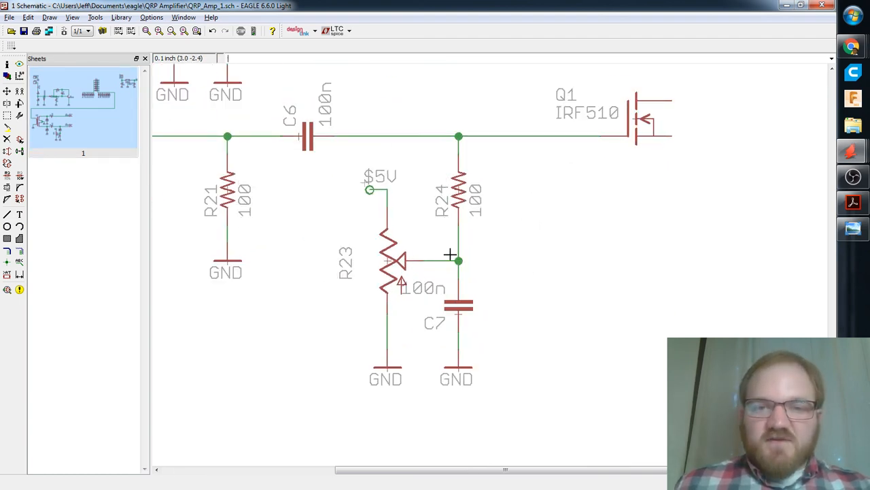
Move R23, the R24/C7 junction, C7 and their ground symbols upward.
left_click(7, 91)
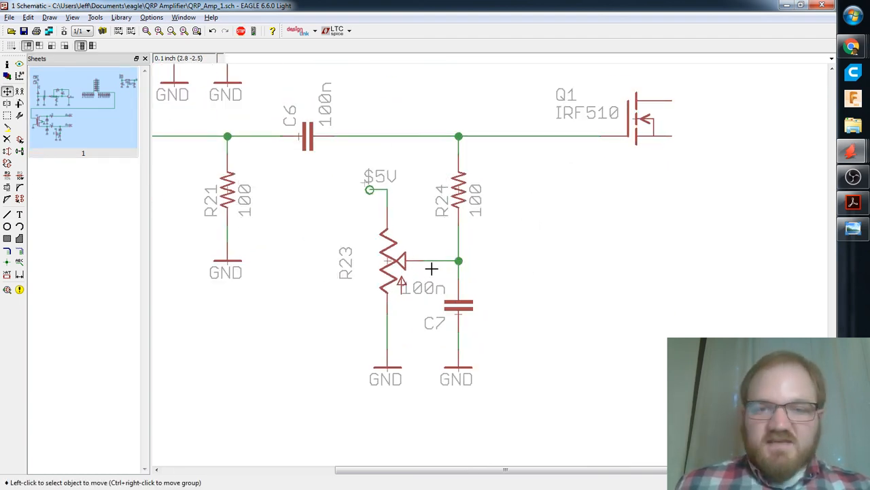
left_click(396, 261)
left_click(397, 243)
left_click(459, 260)
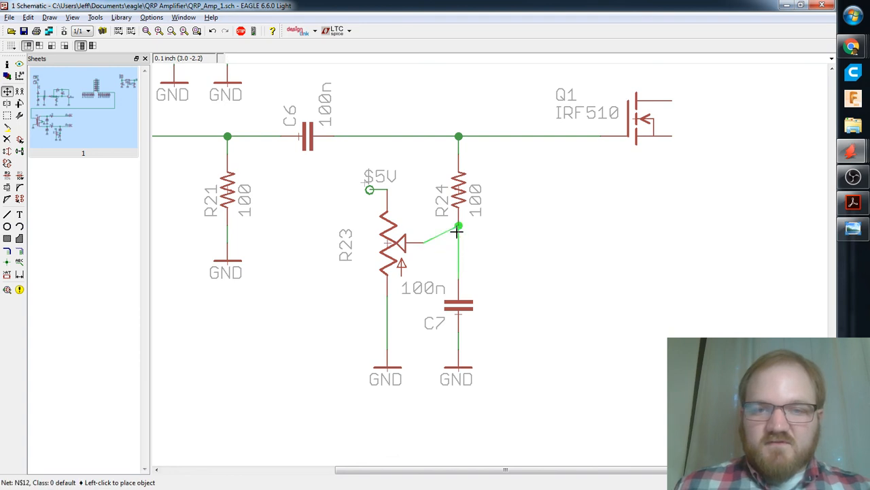
left_click(459, 243)
left_click(459, 297)
left_click(459, 272)
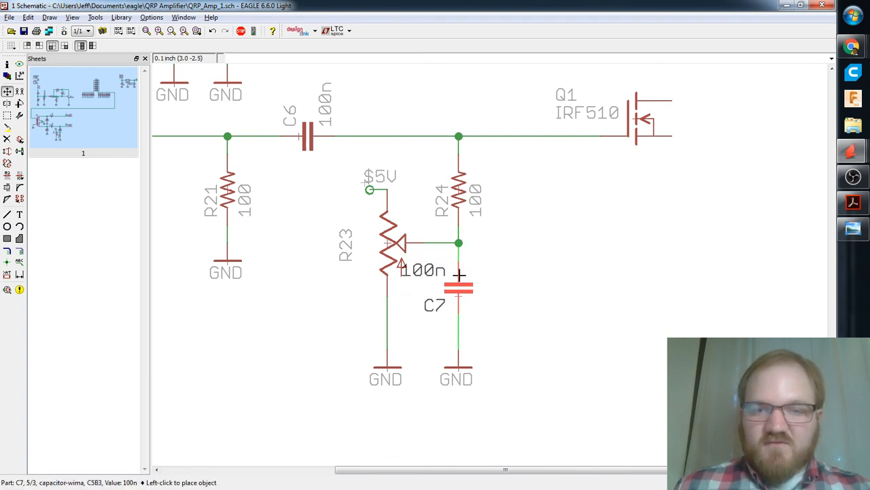
left_click(457, 370)
left_click(457, 351)
left_click(457, 351)
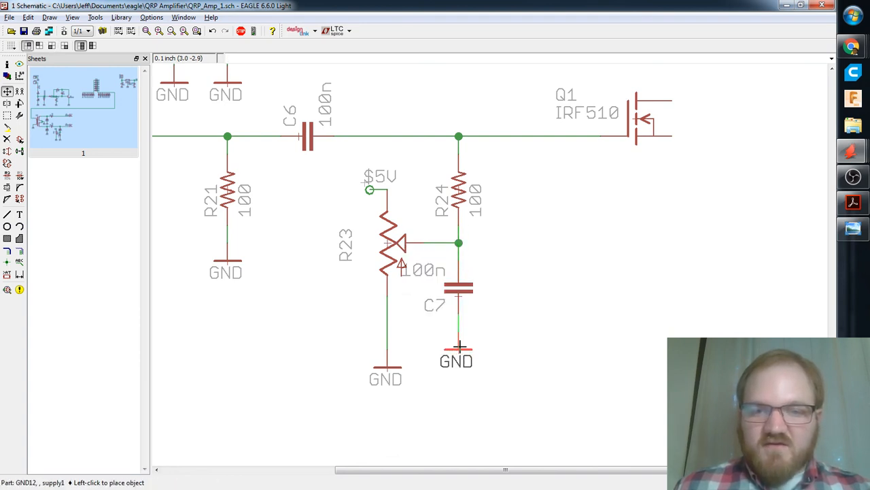
left_click(460, 351)
left_click(385, 368)
left_click(386, 343)
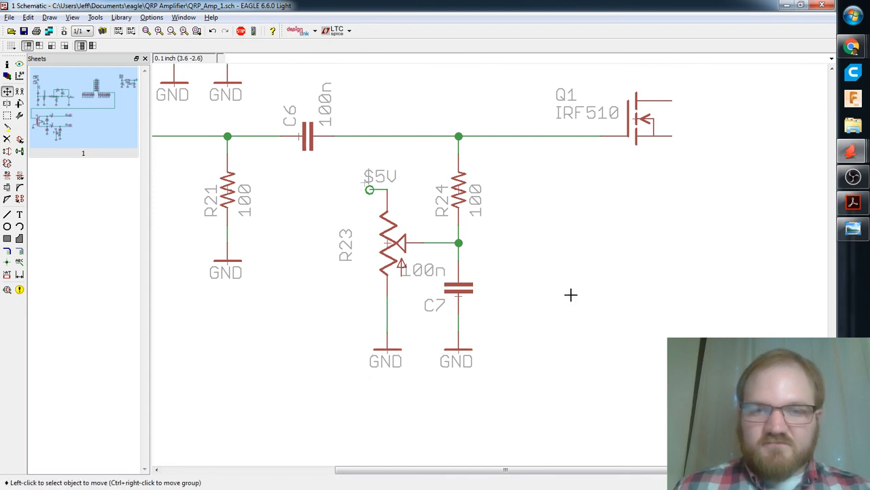
Level the R23 and C7 grounds, set the junction just below R24, and raise C7 beneath it.
scroll(509, 263, "down", 2)
scroll(493, 253, "down", 1)
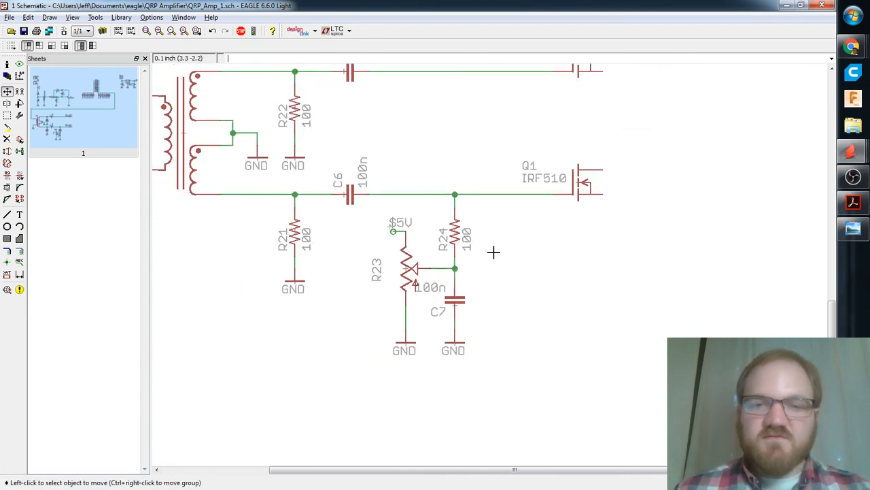
scroll(493, 249, "up", 2)
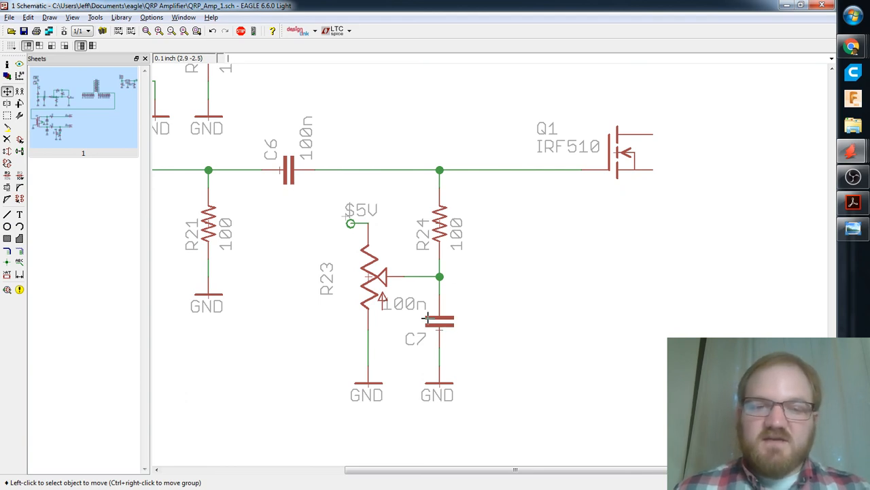
left_click(368, 389)
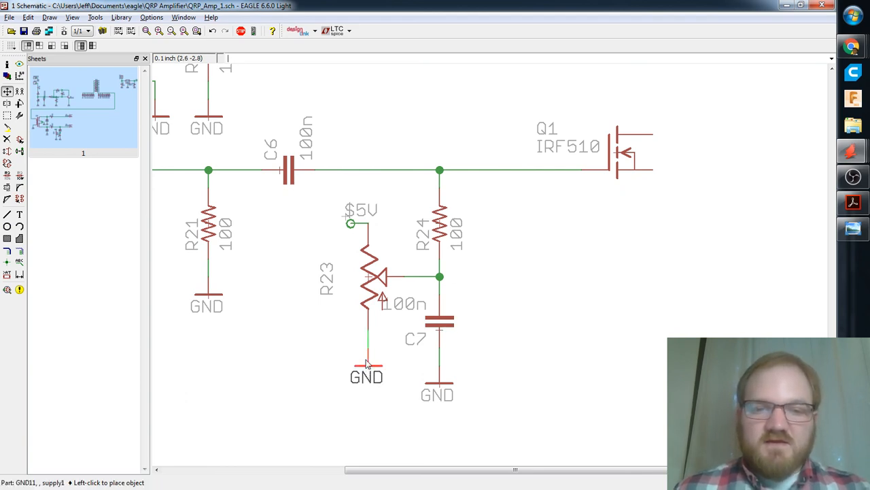
left_click(366, 364)
left_click(424, 393)
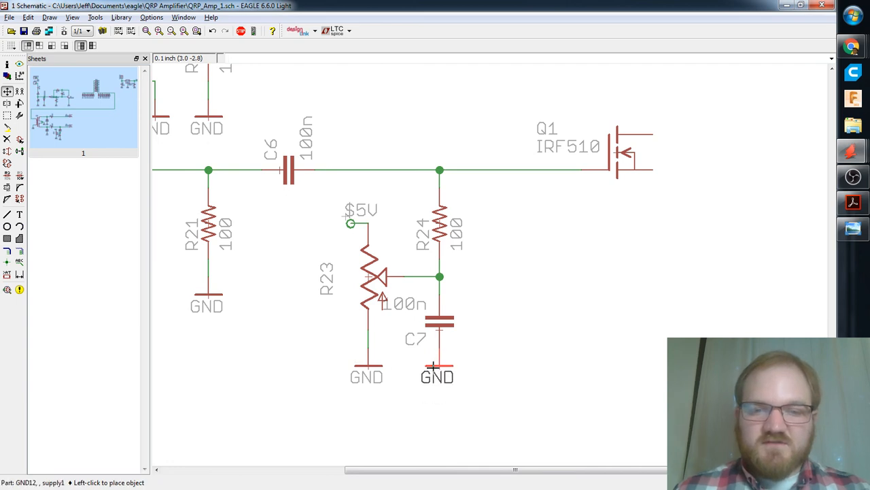
left_click(424, 375)
left_click(440, 277)
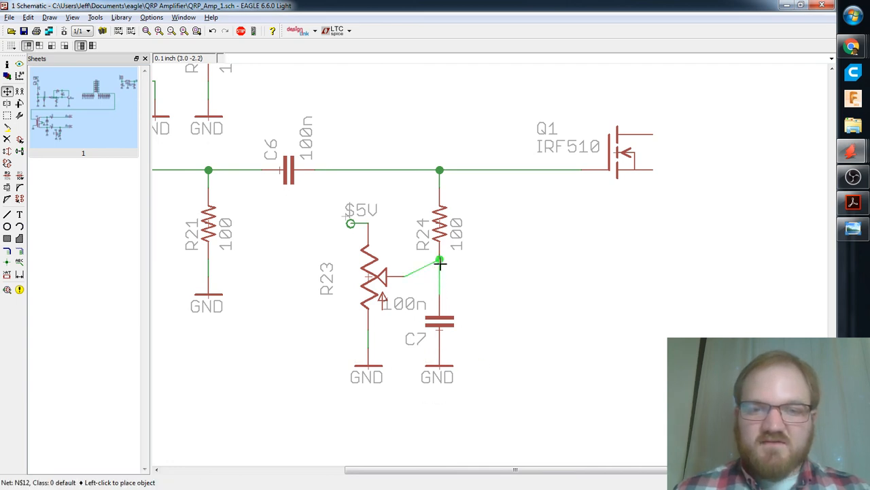
left_click(439, 259)
left_click(437, 292)
left_click(439, 304)
left_click(439, 319)
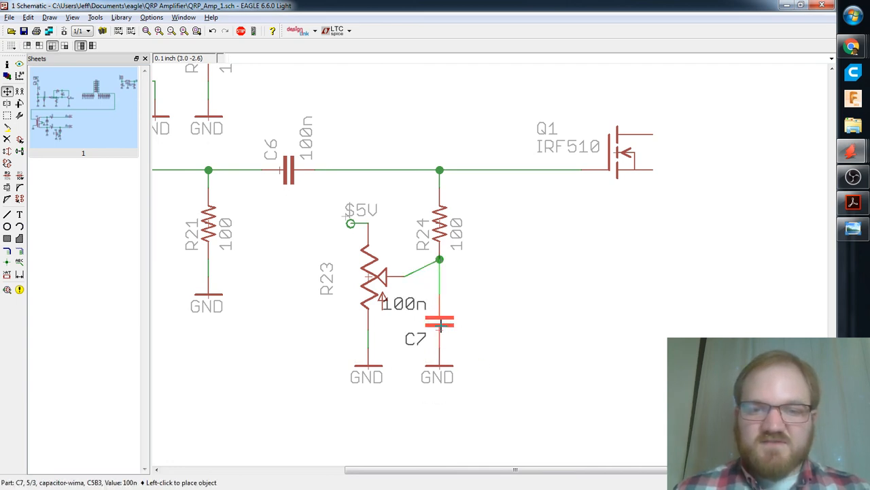
left_click(434, 311)
Settle the N$12 wiper wire end on R24 and add a junction dot there.
left_click(440, 267)
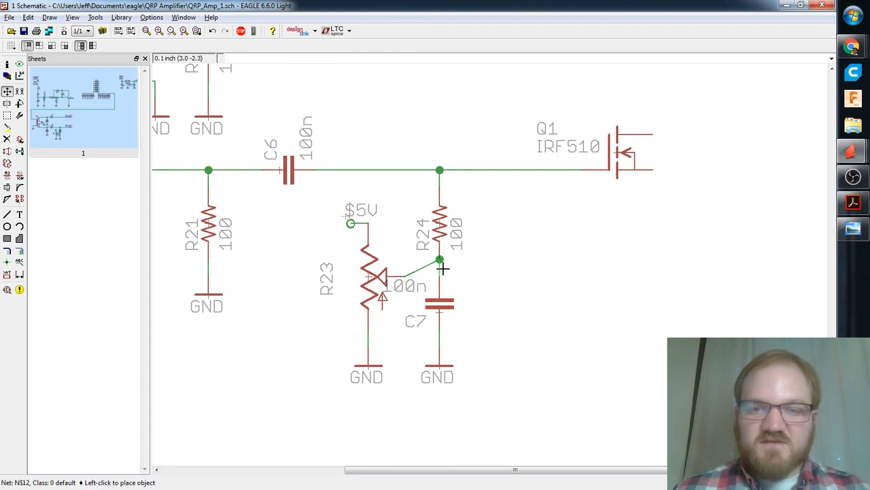
left_click(441, 277)
left_click(440, 260)
left_click(433, 259)
left_click(441, 259)
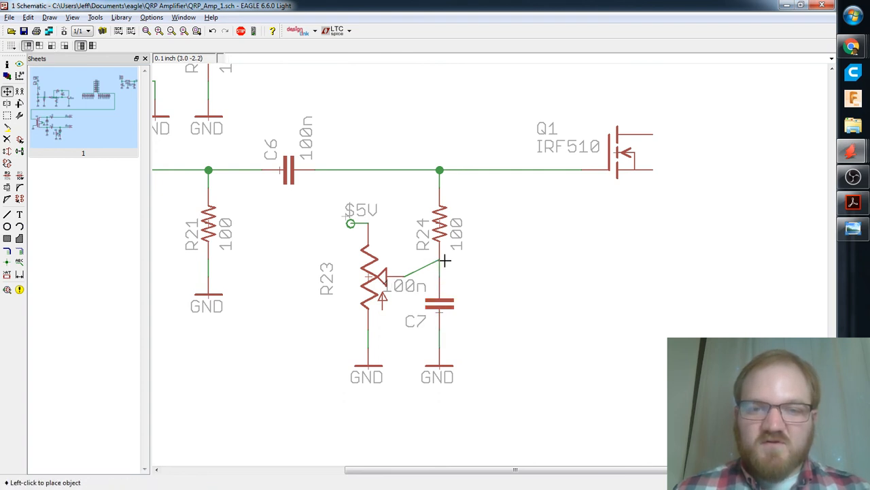
left_click(443, 261)
left_click(440, 266)
type("junction")
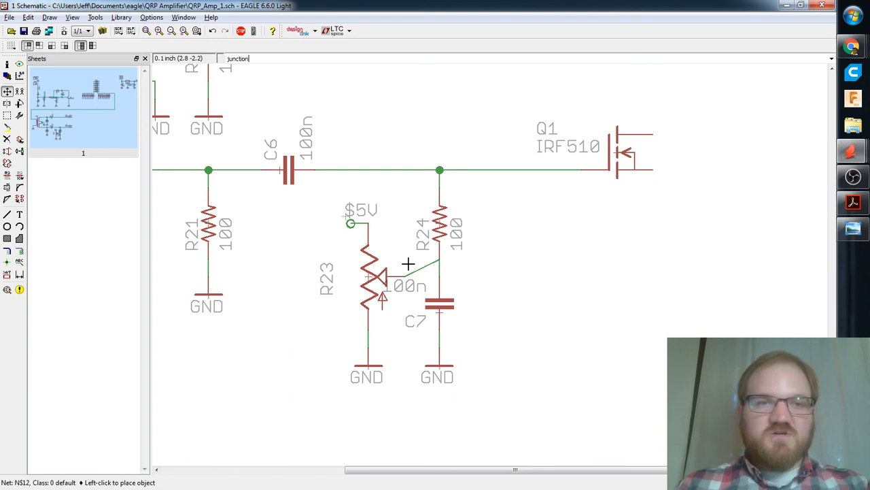
key("Return")
left_click(440, 259)
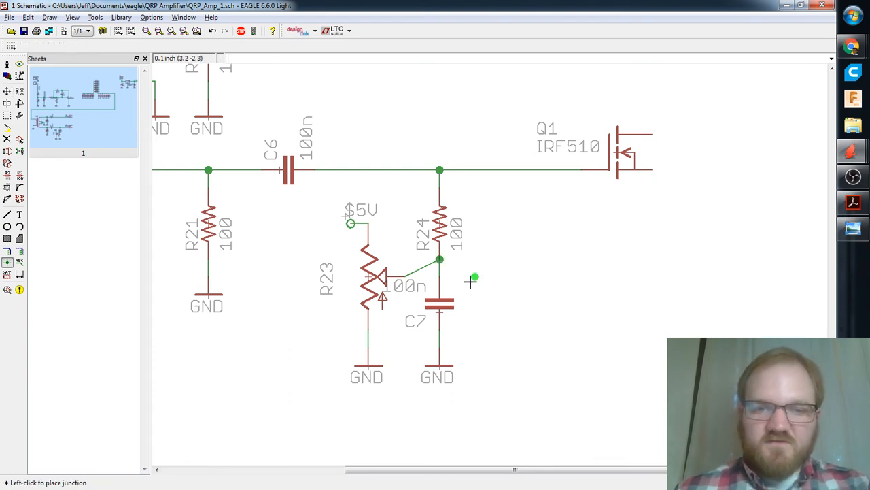
scroll(490, 276, "down", 2)
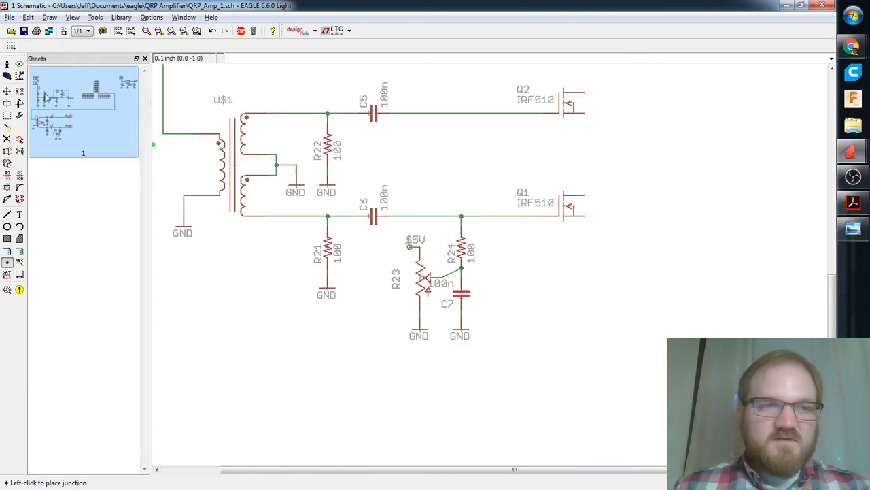
left_click(8, 115)
left_click_drag(491, 355, 387, 225)
type("copy")
key("Return")
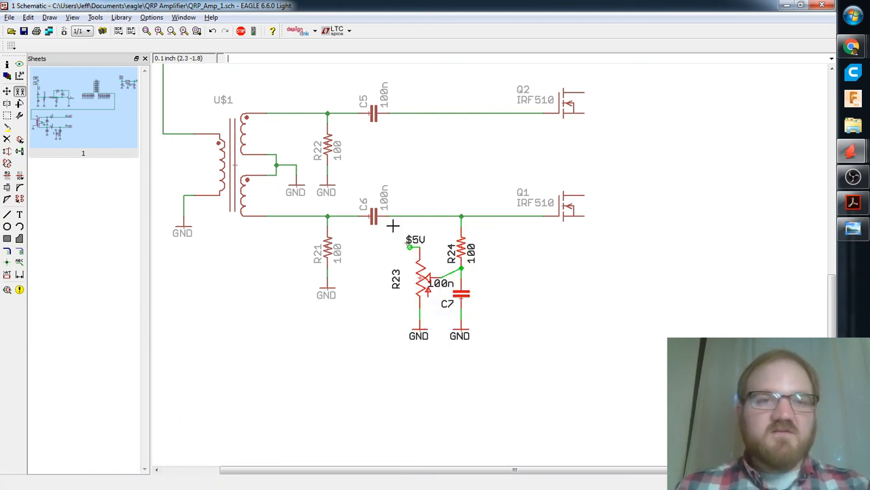
right_click(459, 250, "ctrl")
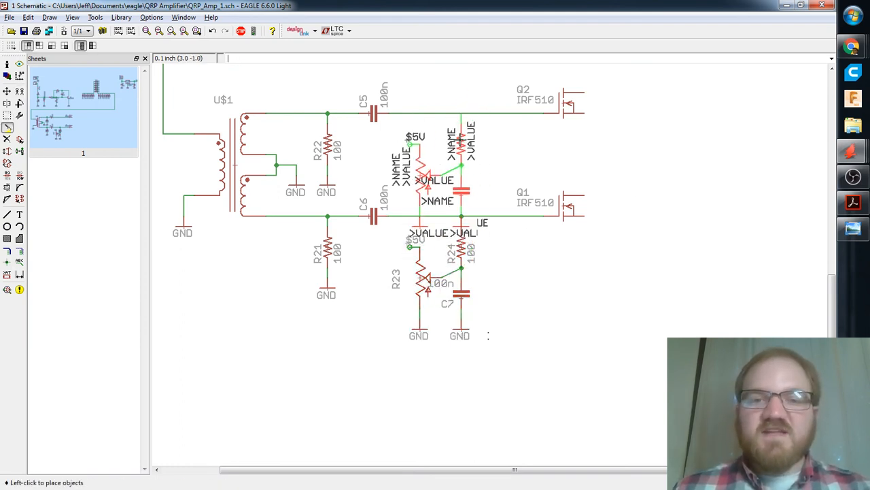
scroll(463, 148, "up", 2)
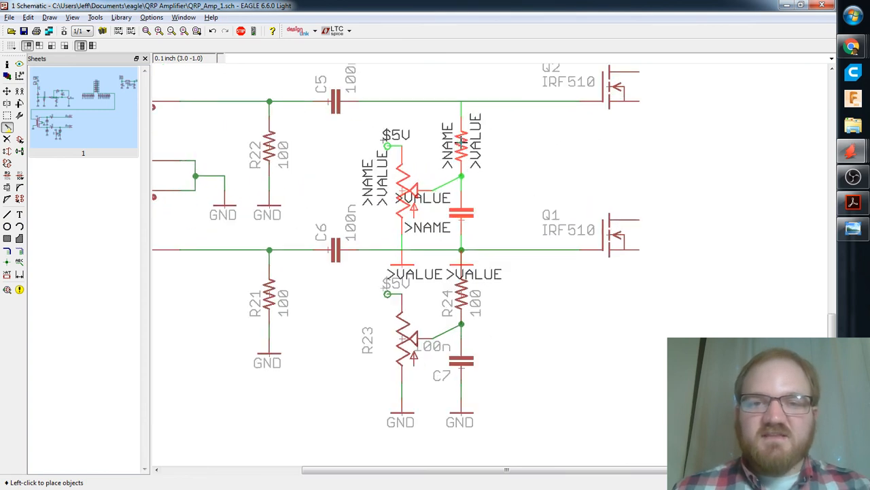
scroll(467, 143, "down", 4)
middle_click_drag(472, 136, 474, 187)
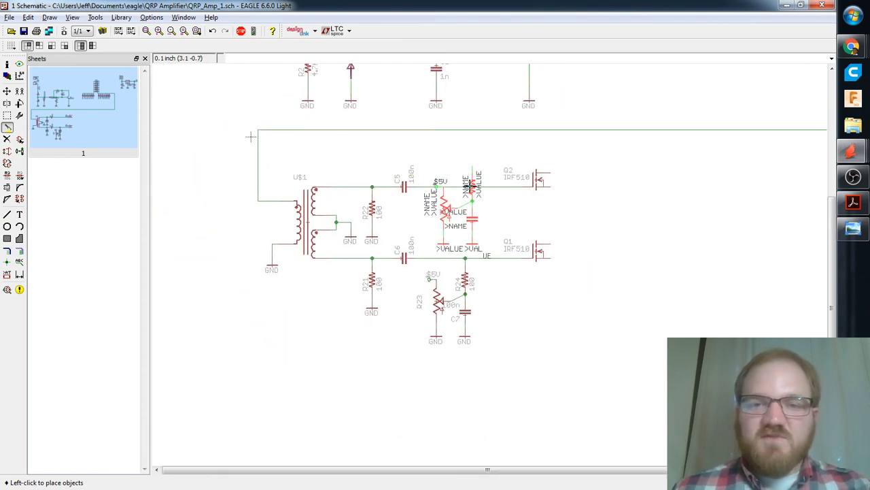
right_click(475, 207)
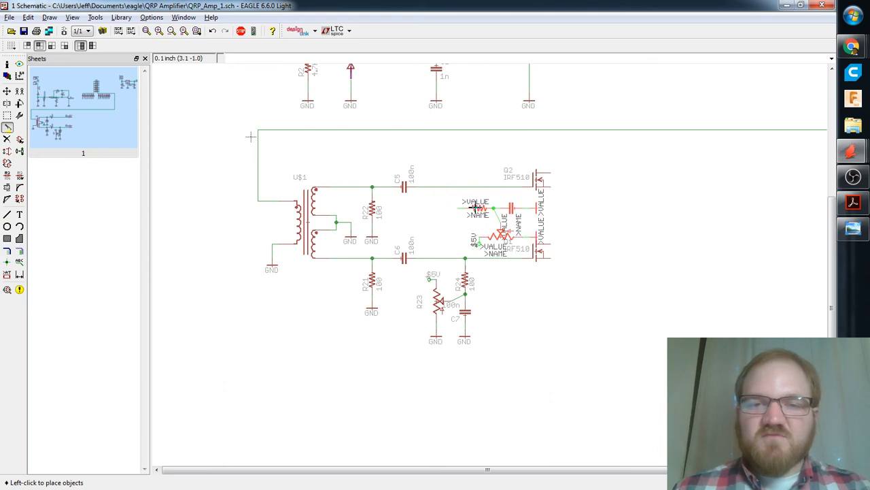
right_click(450, 159)
right_click(449, 157)
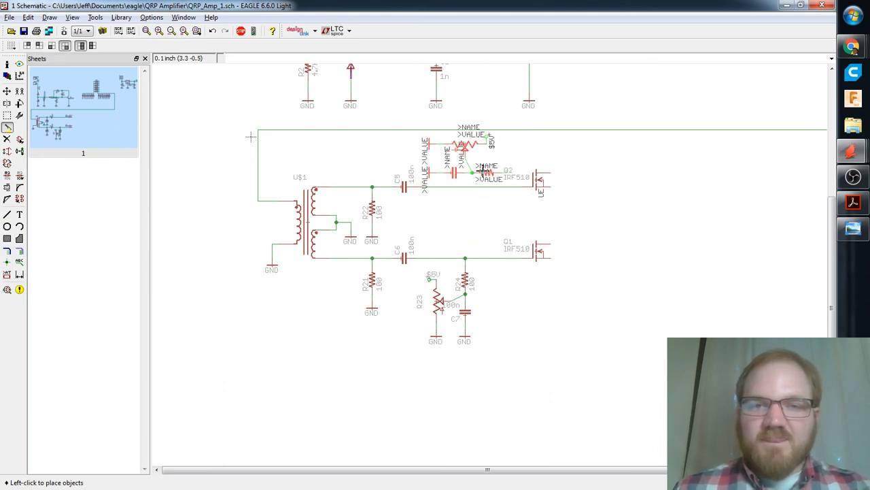
right_click(487, 207)
key("Escape")
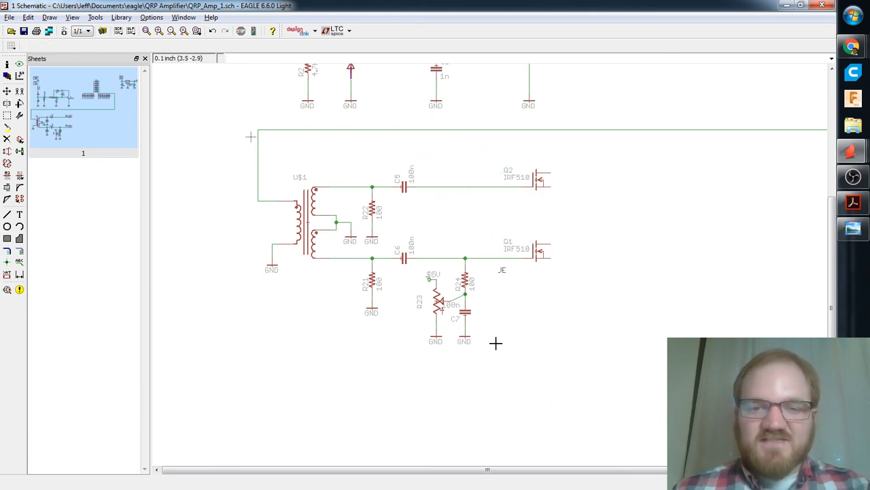
scroll(496, 342, "up", 5)
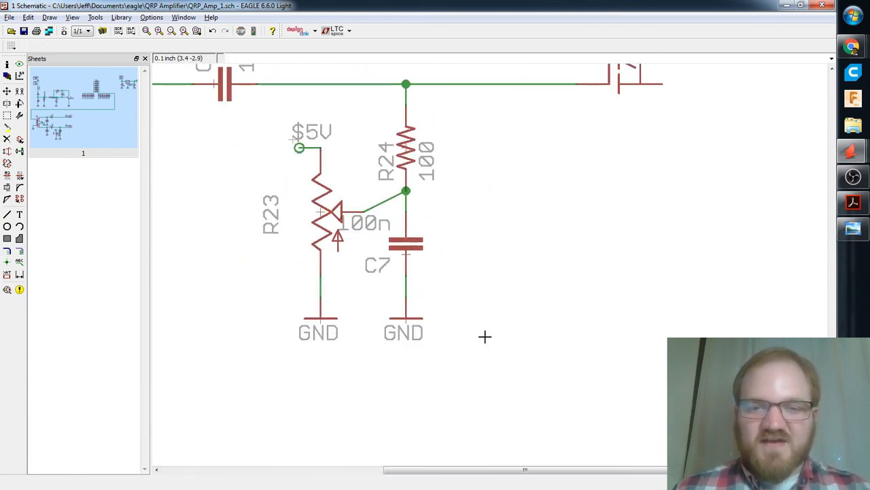
Move the ground symbols under C7 and R23 higher, level with each other.
key("F7")
left_click(404, 329)
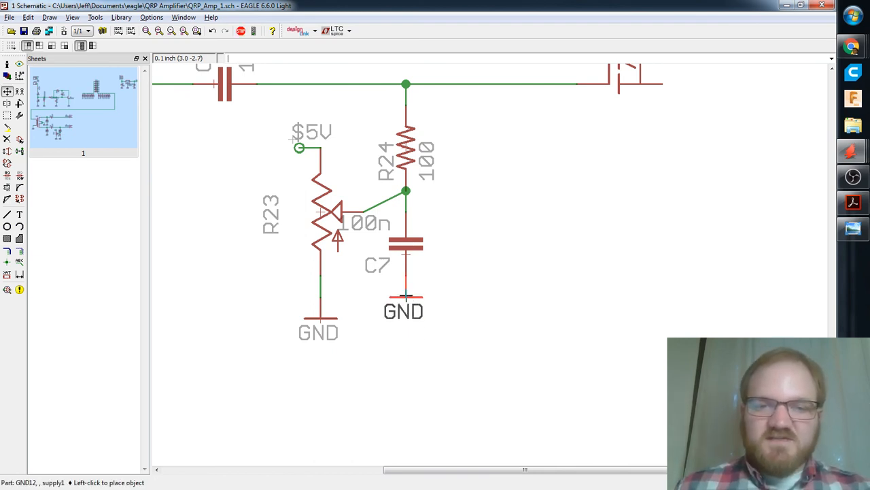
left_click(406, 296)
left_click(318, 318)
left_click(319, 296)
Seat R24 on the gate wire and raise R23 up beside it.
middle_click_drag(529, 208, 529, 258)
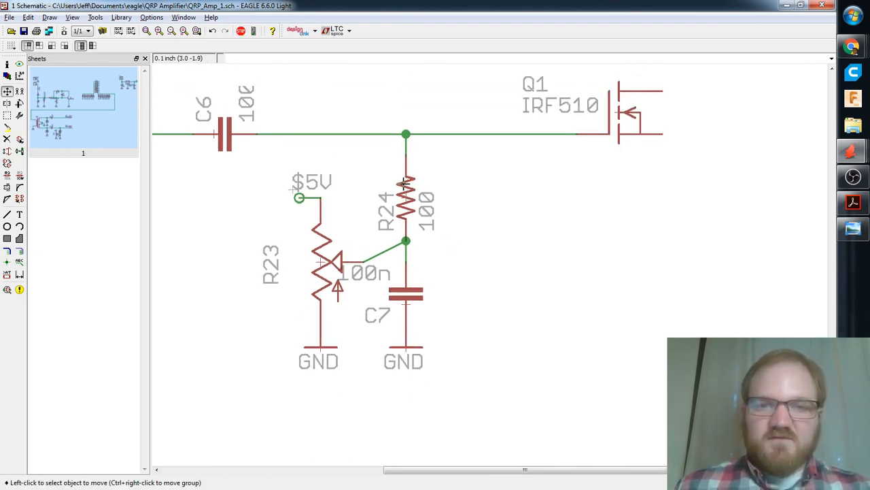
left_click(404, 183)
left_click(404, 171)
left_click(404, 172)
left_click(403, 183)
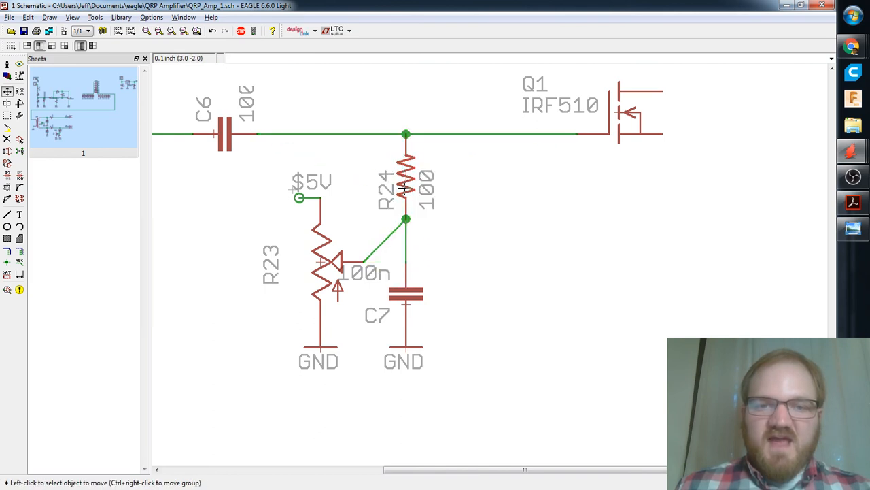
left_click(329, 254)
left_click(329, 211)
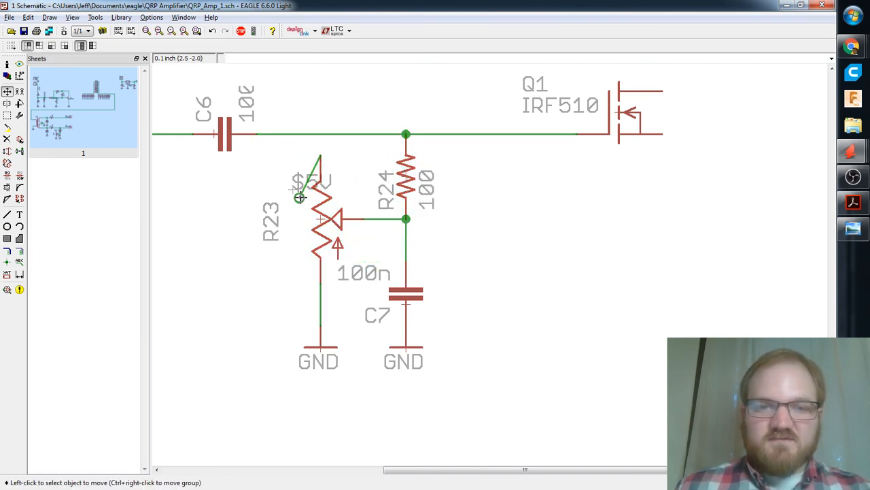
Reposition the $5V supply wire and attach the $5V label at its end.
left_click(300, 201)
left_click(301, 157)
left_click(299, 197)
left_click(299, 154)
left_click(297, 188)
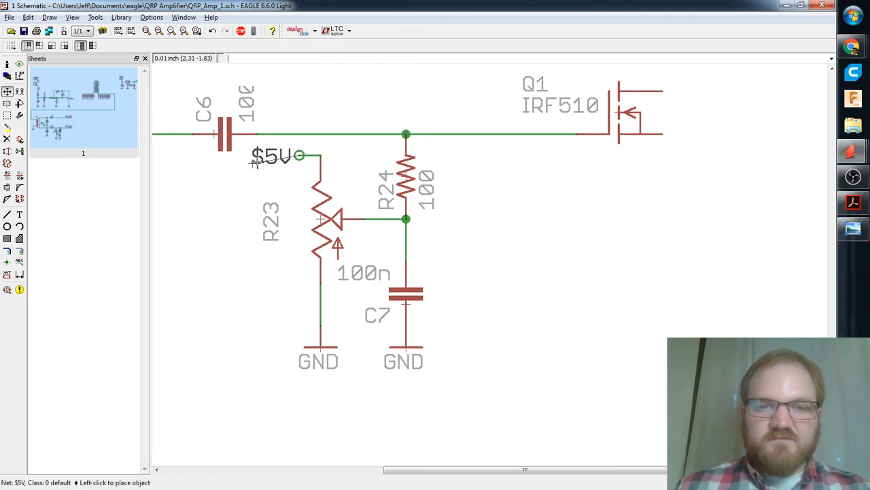
left_click(258, 162, "alt")
Raise R23's and C7's GND symbols to the same height, keeping C7 in place.
left_click(322, 300)
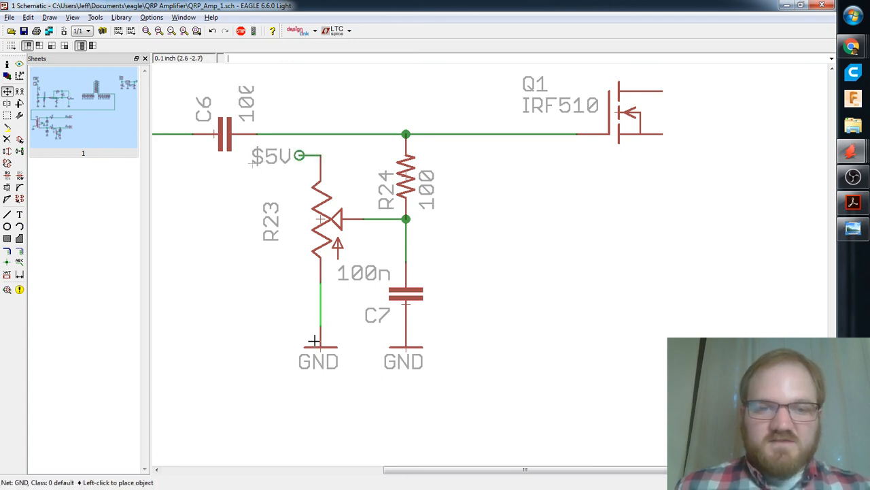
left_click(314, 342)
left_click(320, 346)
left_click(320, 304)
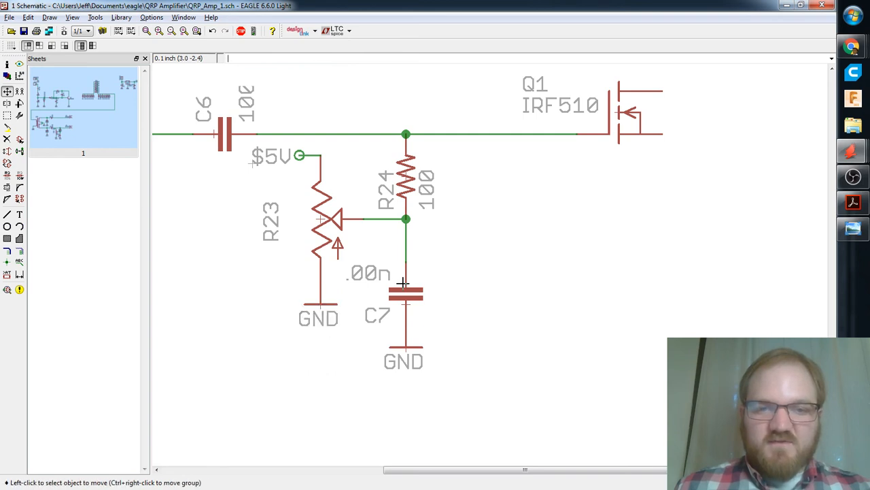
left_click(406, 296)
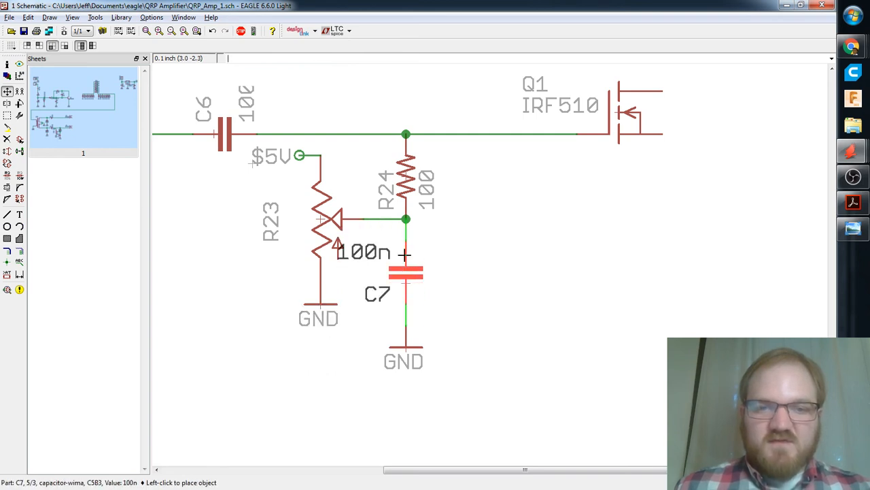
left_click(405, 251)
left_click(406, 347)
left_click(401, 297)
scroll(487, 260, "down", 2)
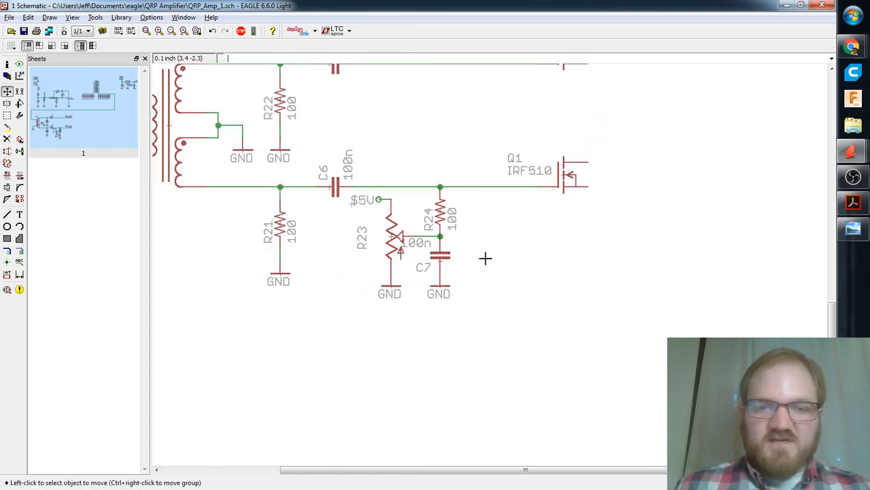
Group R23, R24, C7 and their grounds, then move the group slightly right.
left_click(6, 114)
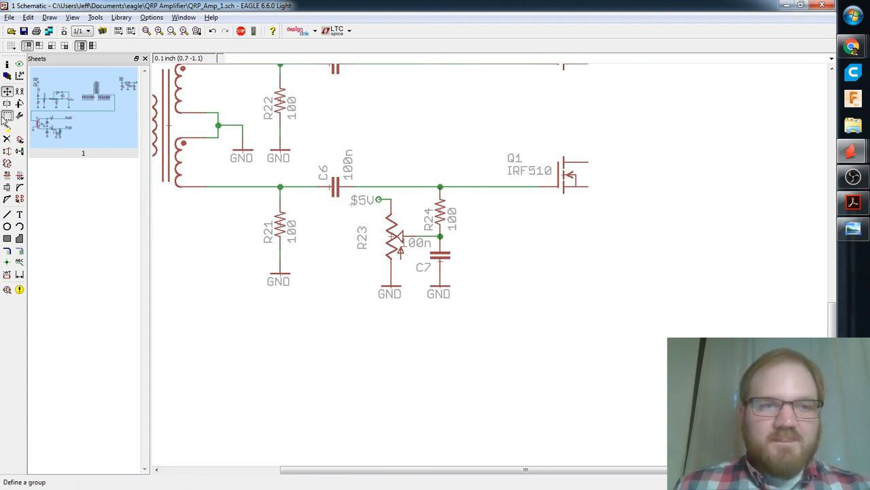
left_click_drag(505, 336, 348, 189)
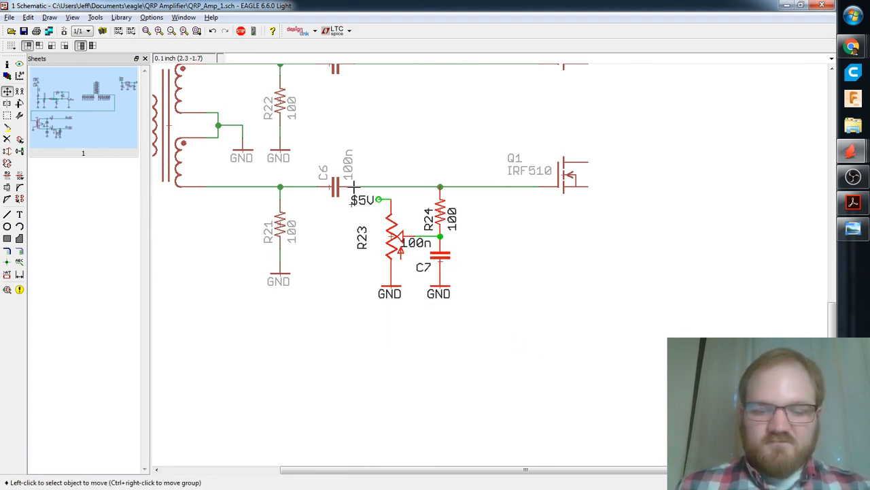
right_click(440, 236)
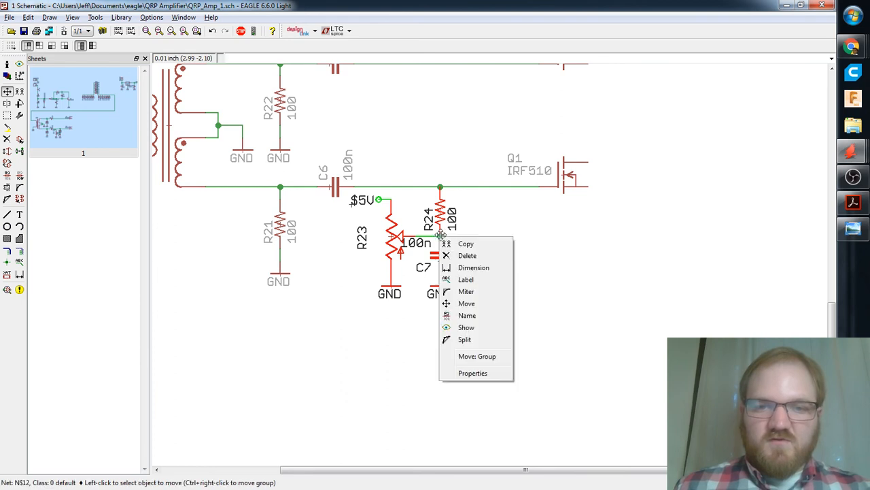
left_click(477, 356)
left_click(459, 238)
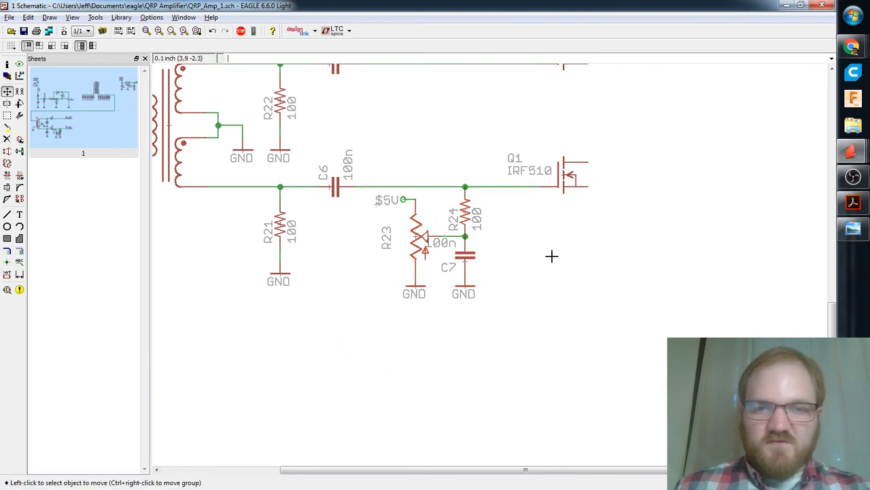
scroll(510, 257, "up", 1)
scroll(499, 197, "up", 2)
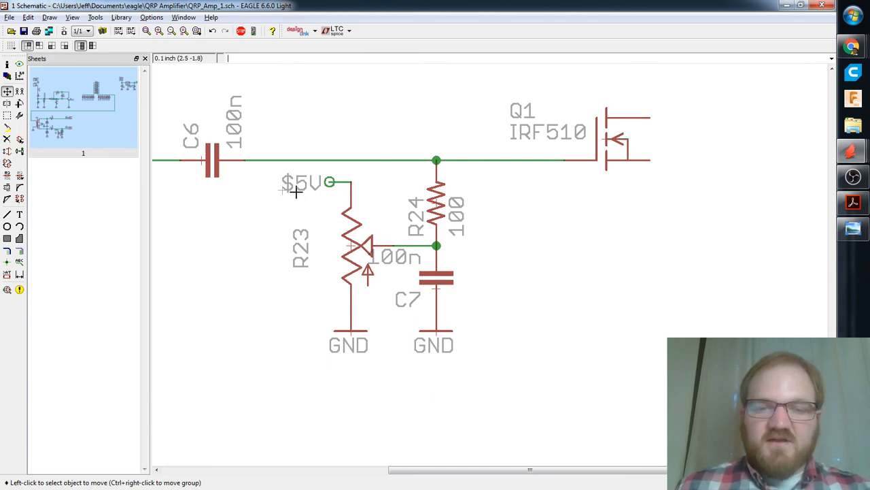
scroll(423, 217, "down", 2)
Copy the grouped R23/R24/C7 network and place it by Q2 as R25, R26 and C10.
left_click(7, 115)
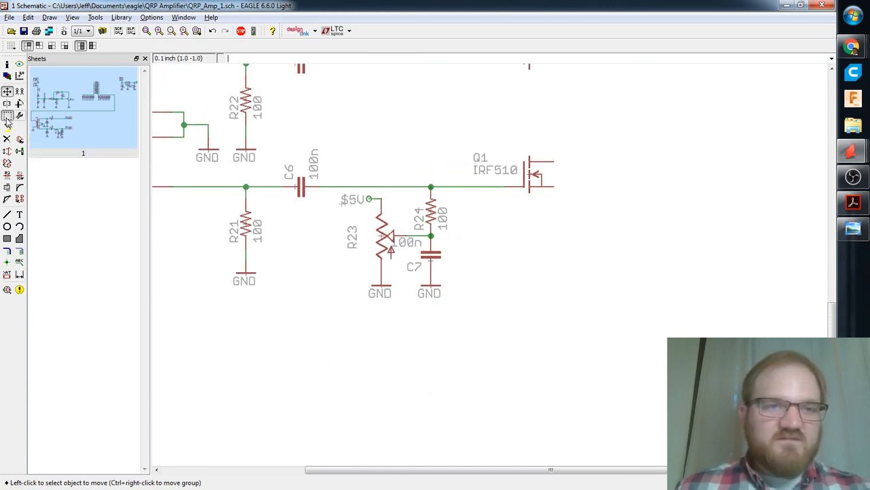
type("copy")
key("Return")
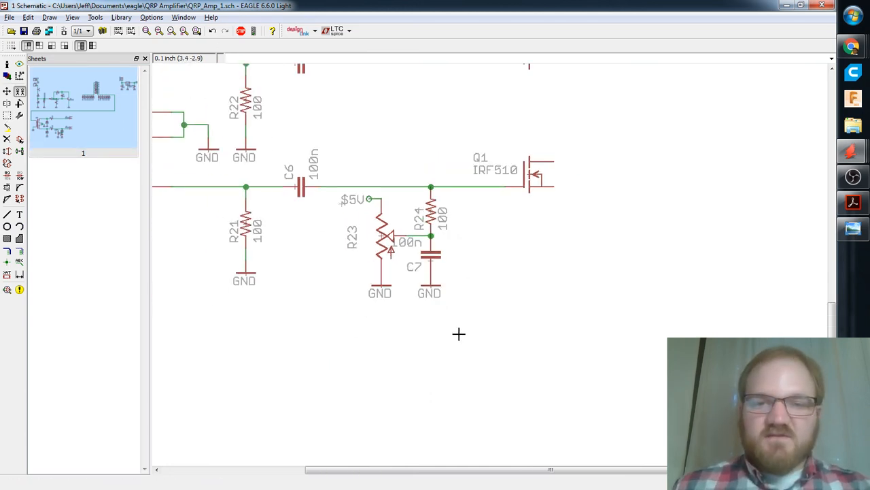
left_click(7, 116)
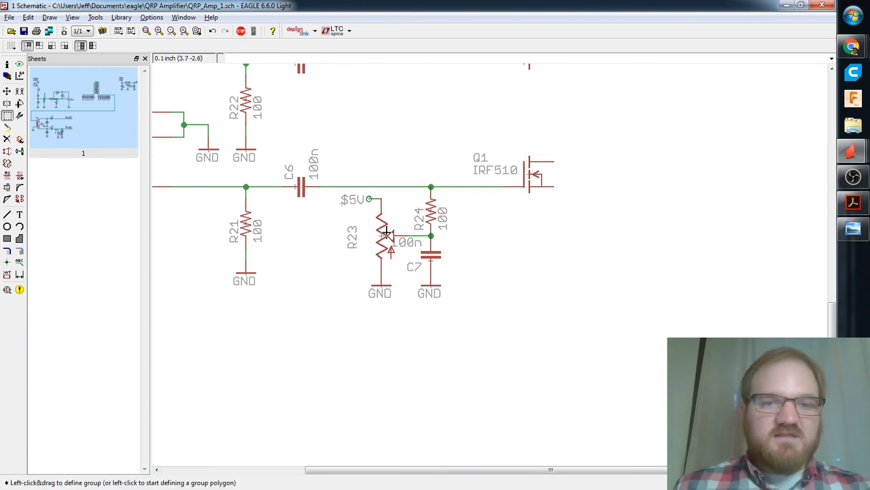
left_click_drag(480, 323, 332, 189)
type("co")
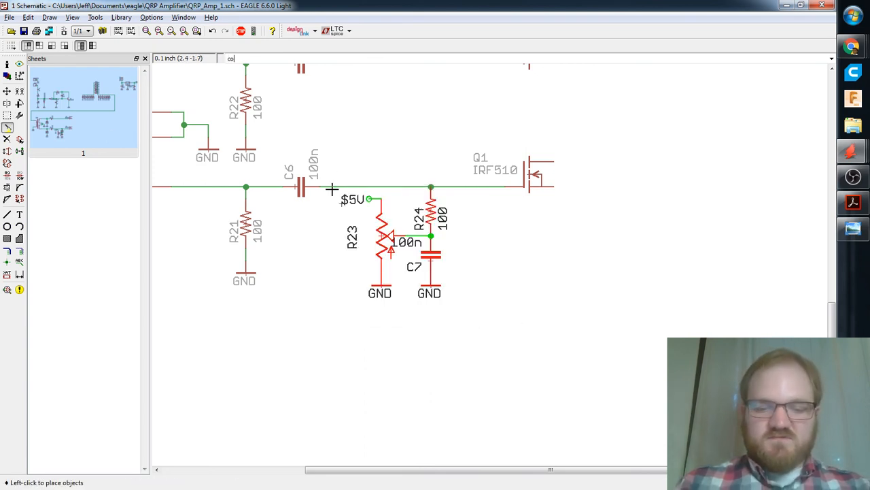
type("py")
key("Return")
right_click(380, 238, "ctrl")
middle_click_drag(436, 82, 403, 186)
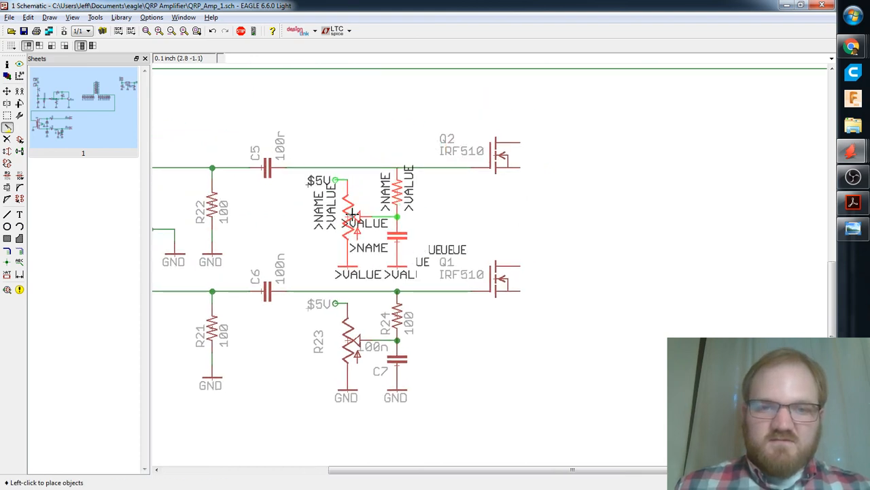
left_click(352, 213)
scroll(498, 357, "up", 1)
middle_click_drag(438, 373, 484, 332)
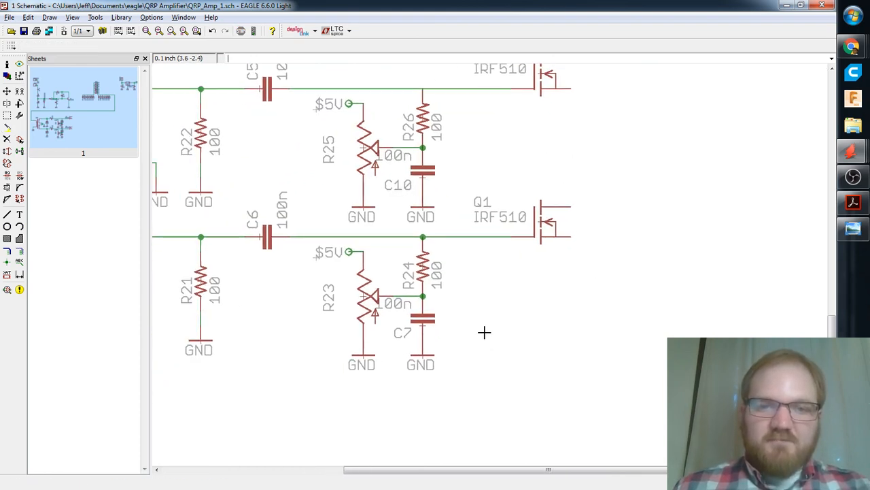
scroll(381, 266, "down", 1)
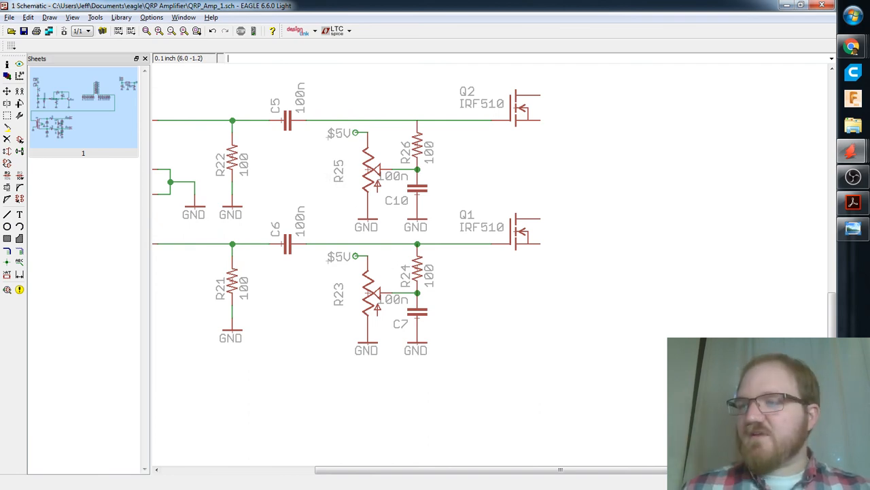
Pan to transformer U$1 and run the junction command.
mouse_move(849, 47)
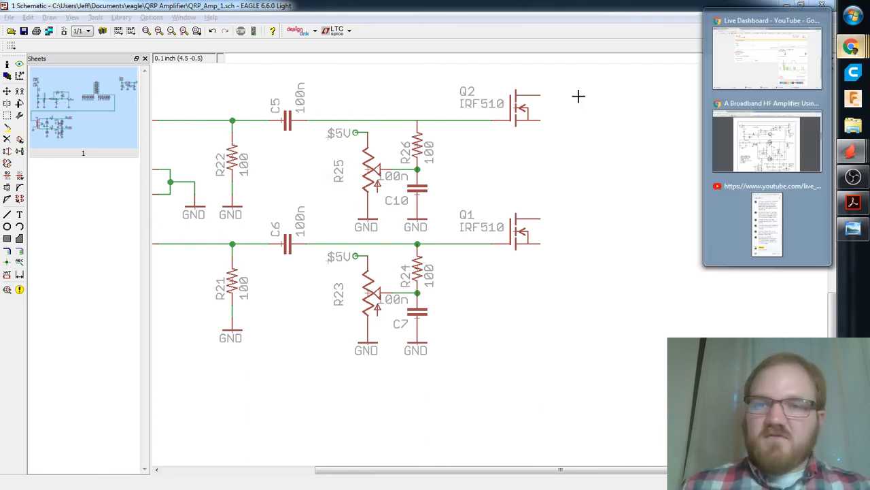
left_click(789, 220)
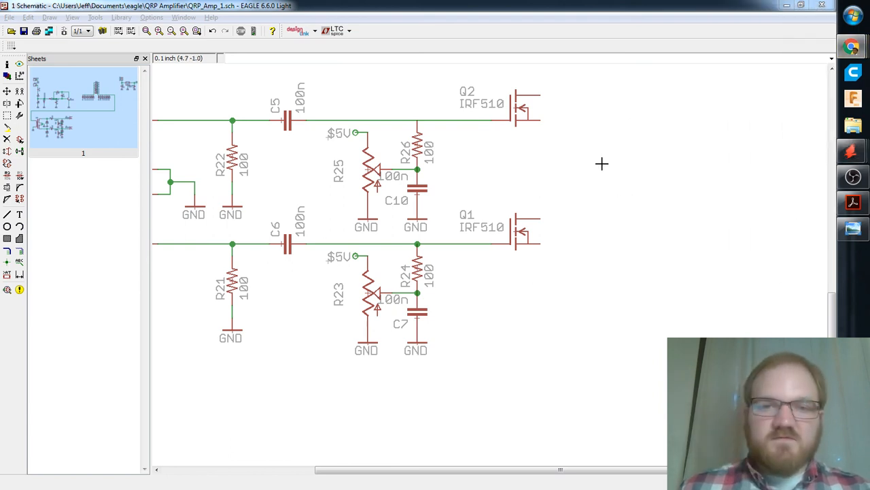
middle_click_drag(534, 214, 683, 229)
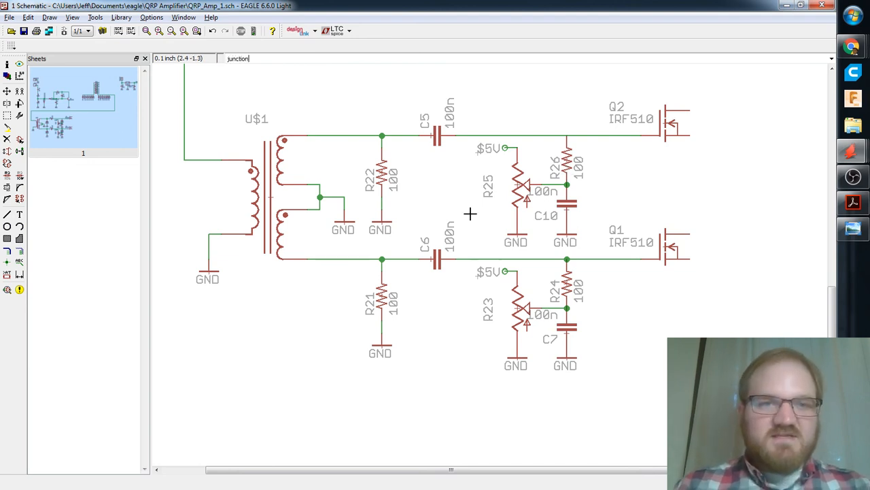
key("Return")
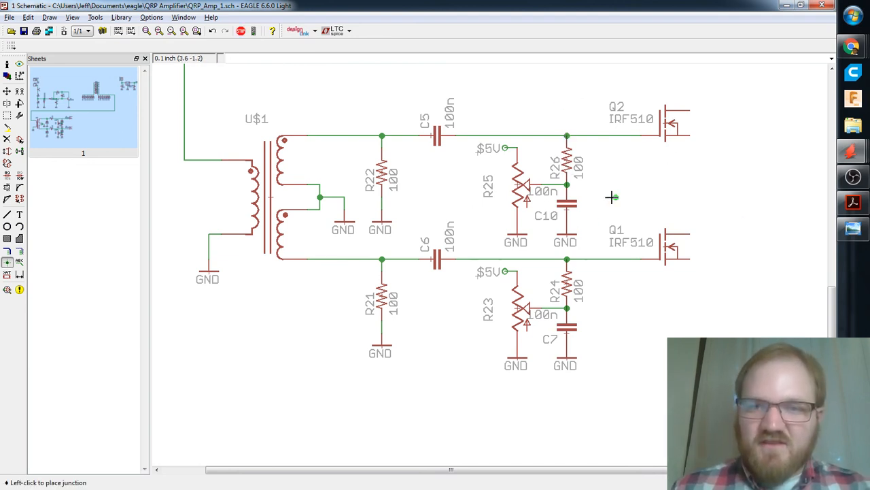
Save the project and bring up the G0kla reference schematic in Photo Viewer.
scroll(612, 204, "up", 2)
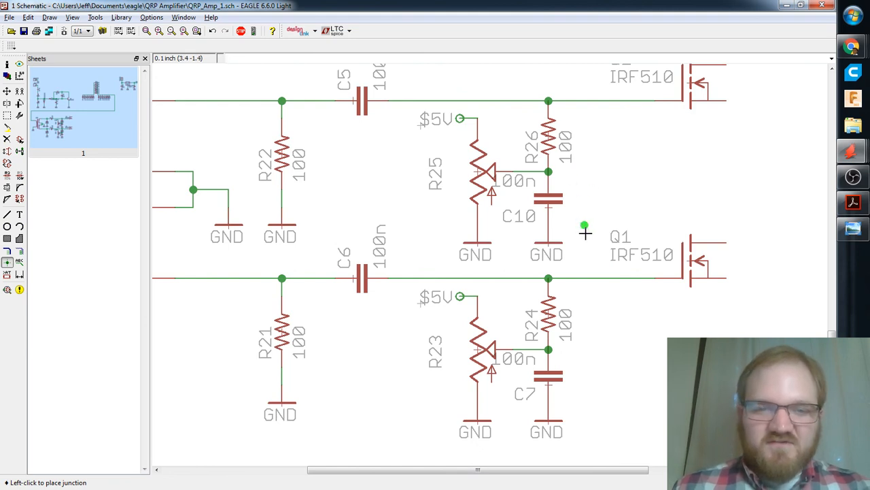
key("ctrl+s")
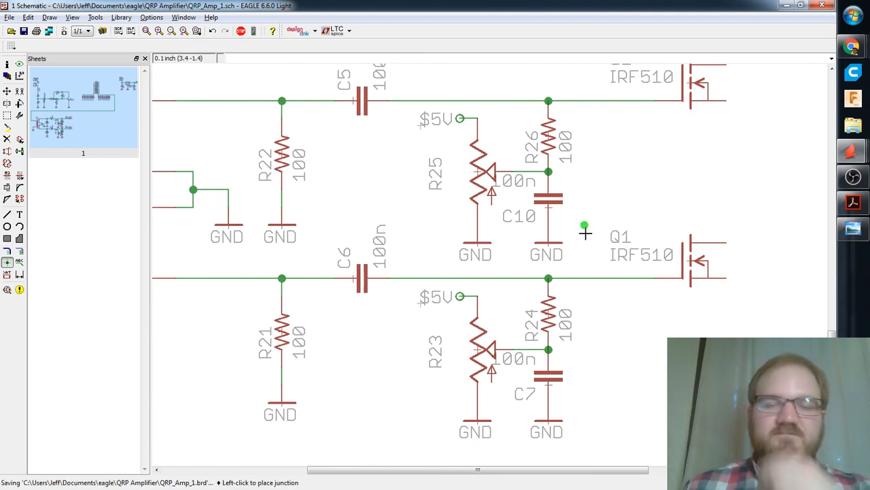
scroll(556, 208, "down", 2)
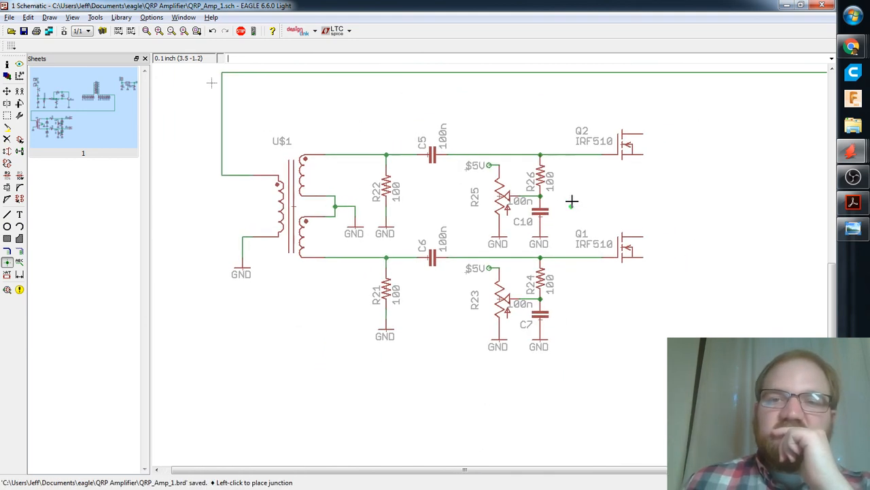
left_click(853, 229)
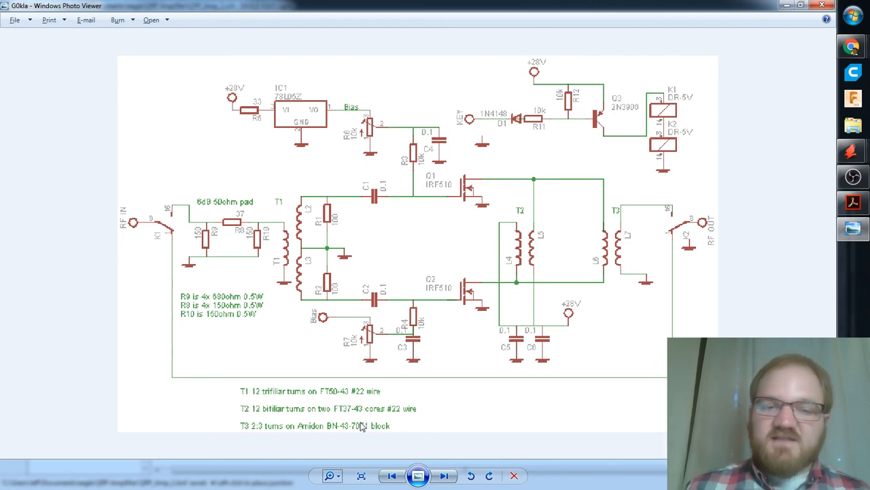
scroll(367, 411, "down", 1)
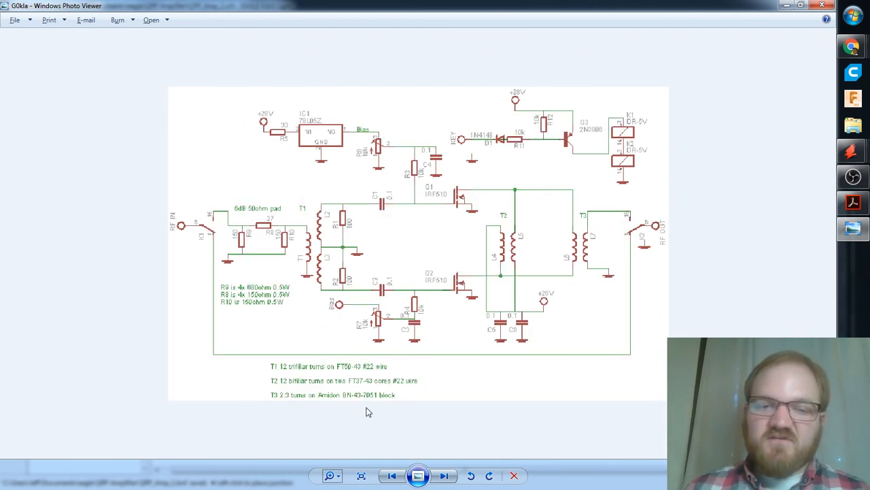
Zoom in on C5 and C6 at the +28V terminal of the G0kla schematic, then return to EAGLE.
scroll(367, 406, "up", 2)
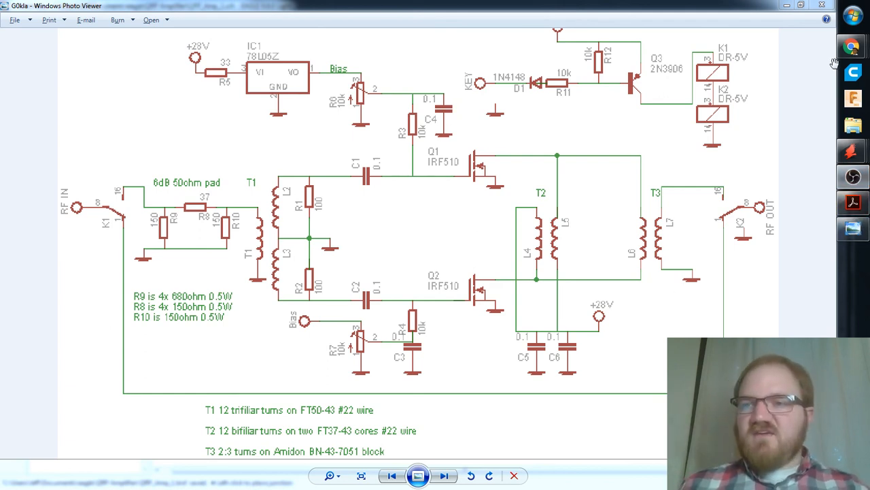
mouse_move(854, 54)
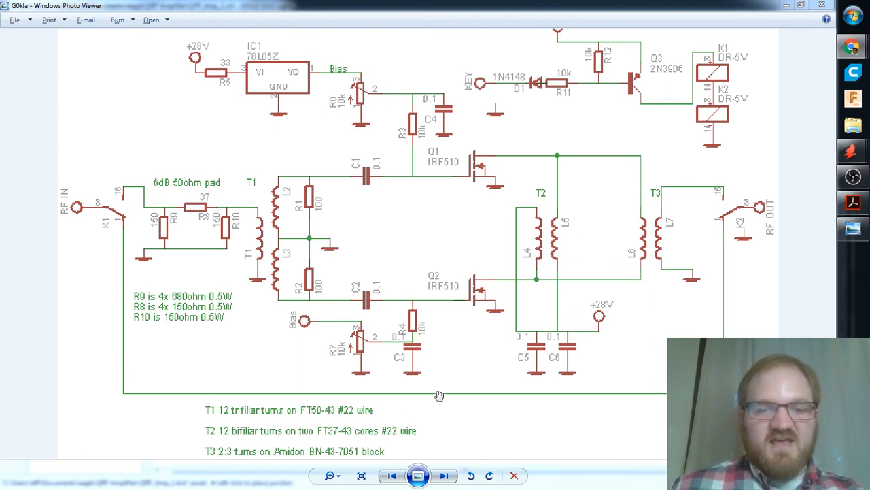
key("alt+Tab")
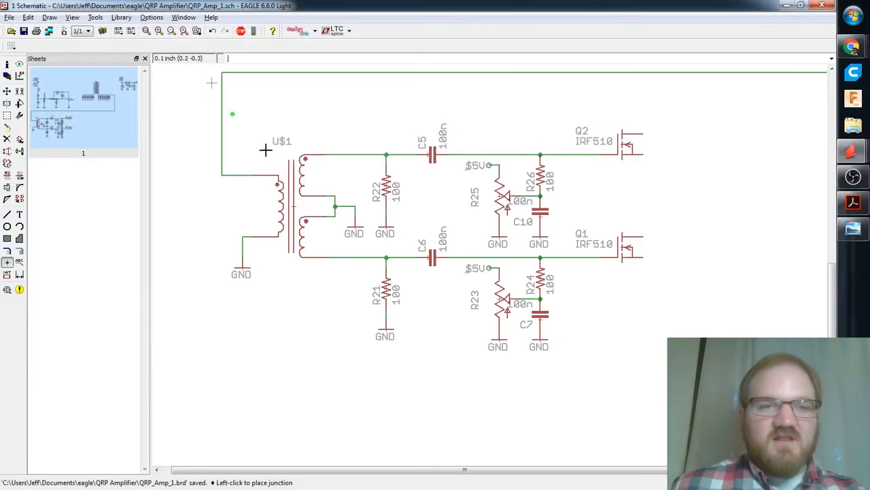
Add T37_TRANSFORMER from the toroid library, previewing the T37 devices first.
left_click(19, 139)
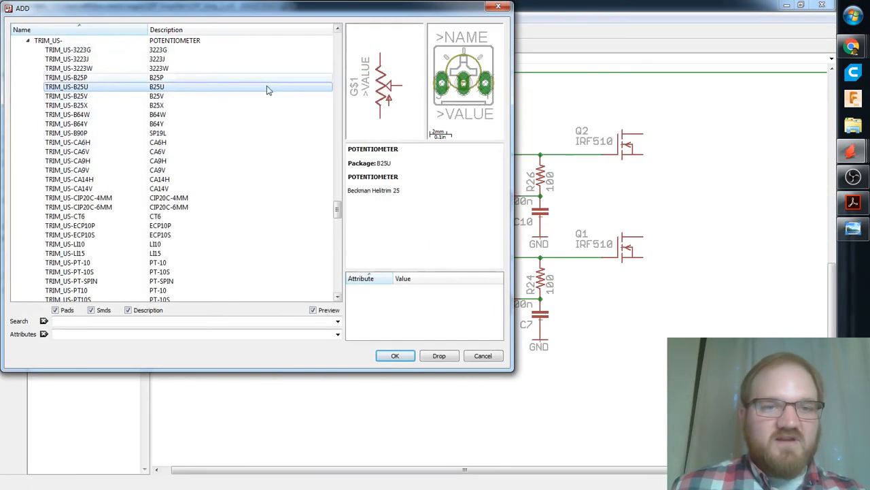
left_click_drag(337, 209, 347, 282)
scroll(343, 280, "up", 1)
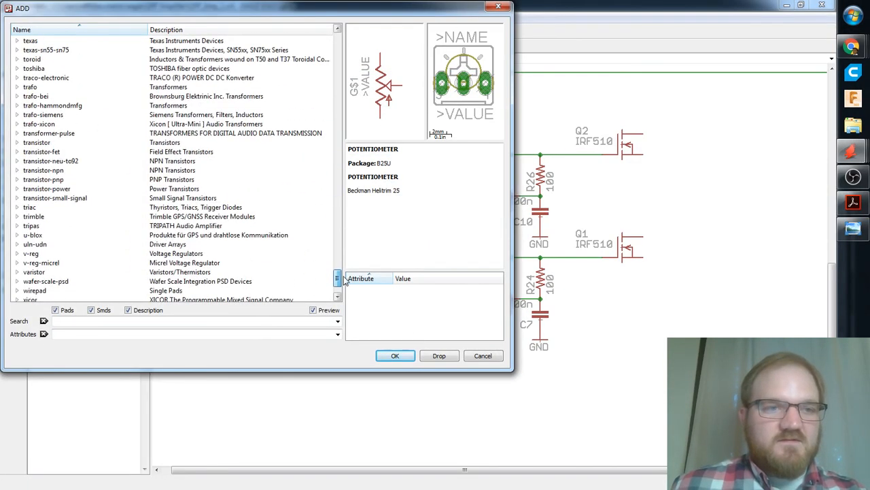
scroll(47, 102, "up", 1)
left_click(32, 87)
left_click(17, 87)
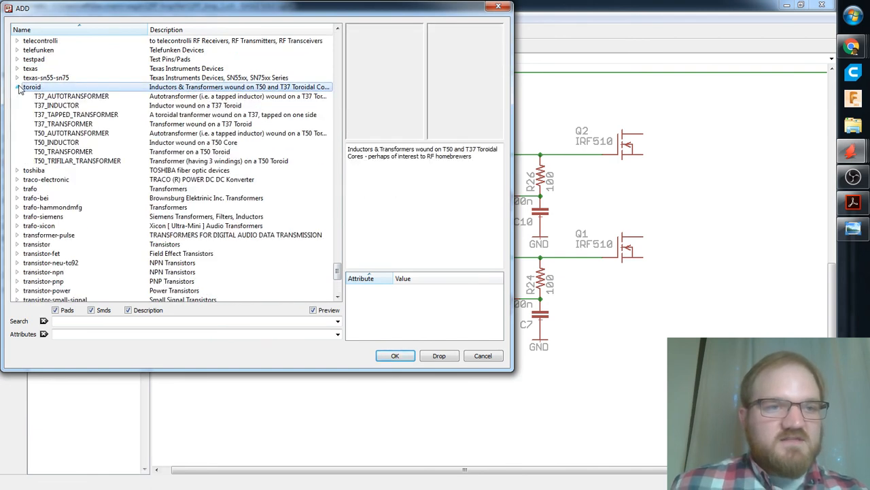
left_click(89, 97)
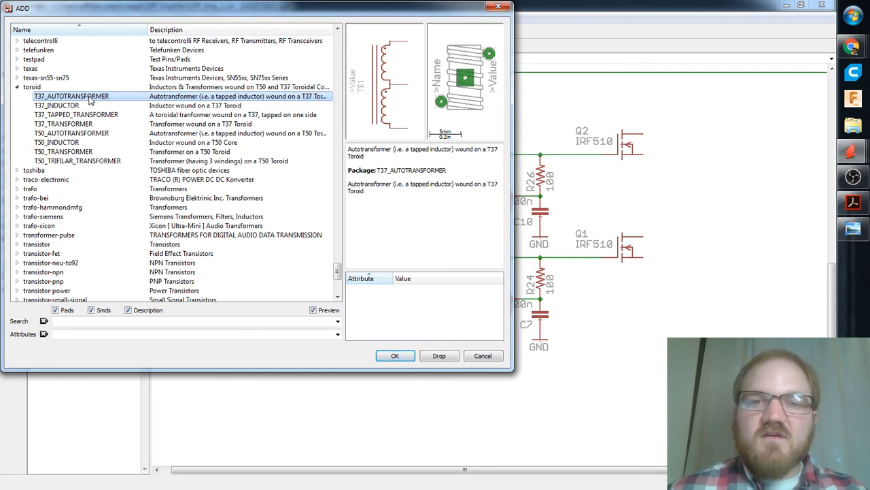
key("Down")
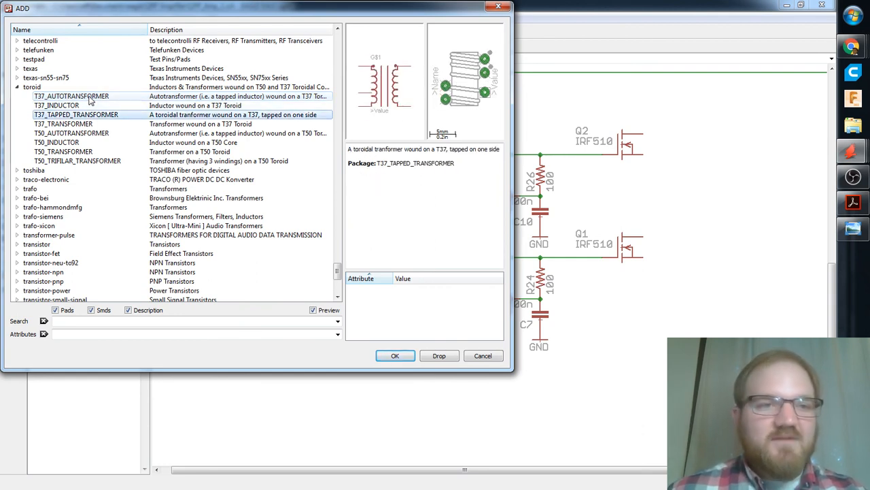
key("Down")
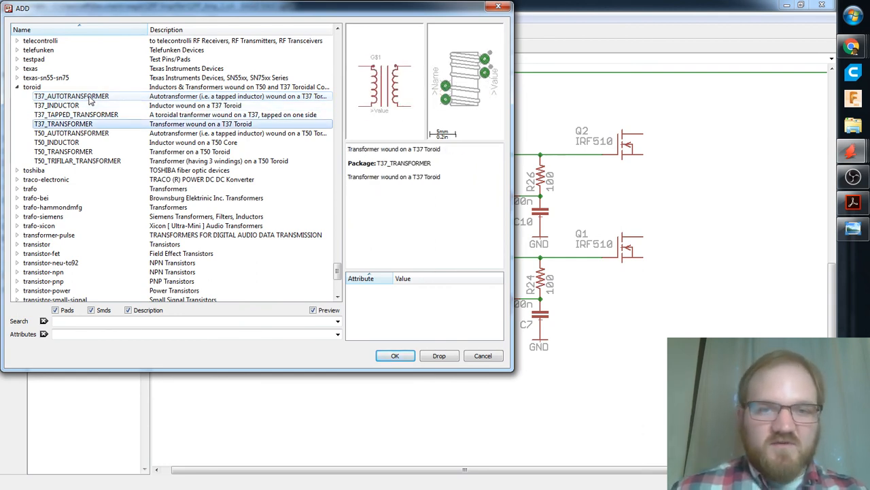
left_click(396, 357)
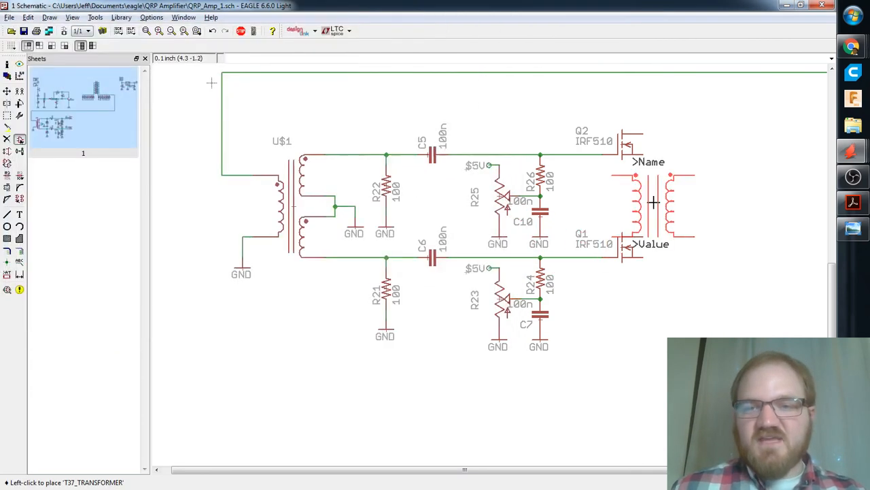
Place the transformer as U$2 right of the IRF510s and nudge it slightly right.
middle_click_drag(570, 199, 509, 225)
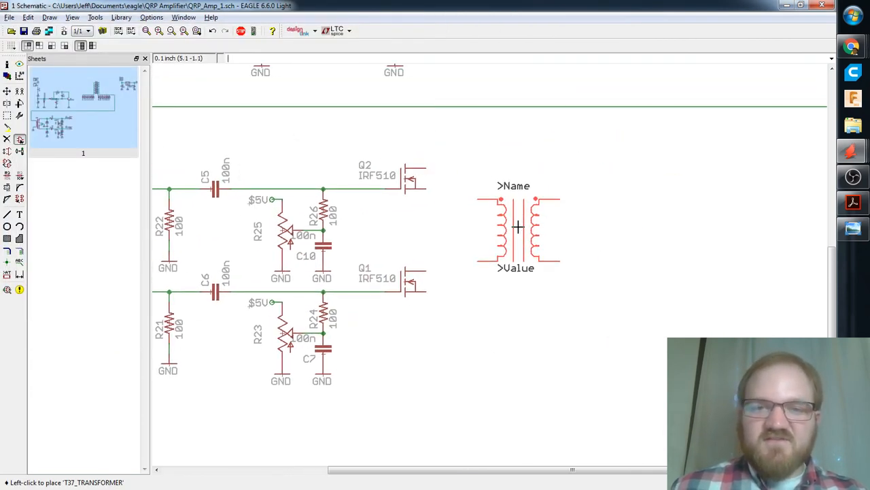
left_click(520, 227)
middle_click_drag(629, 293, 553, 302)
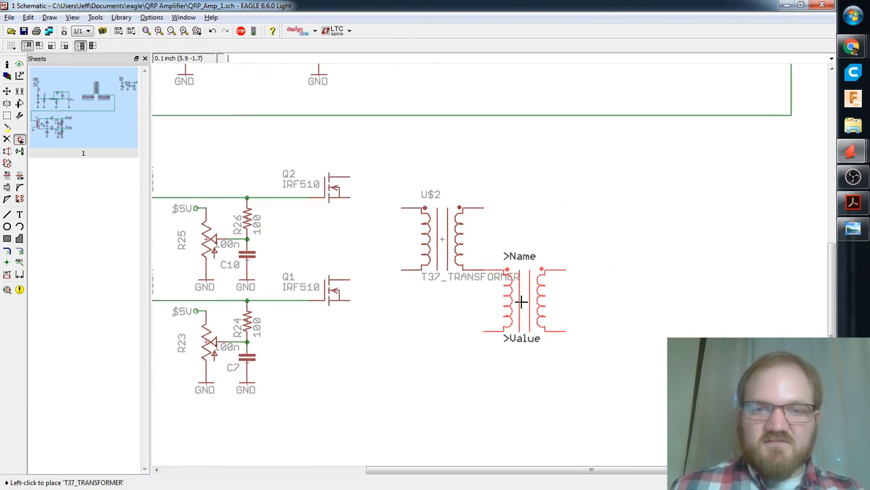
left_click(7, 91)
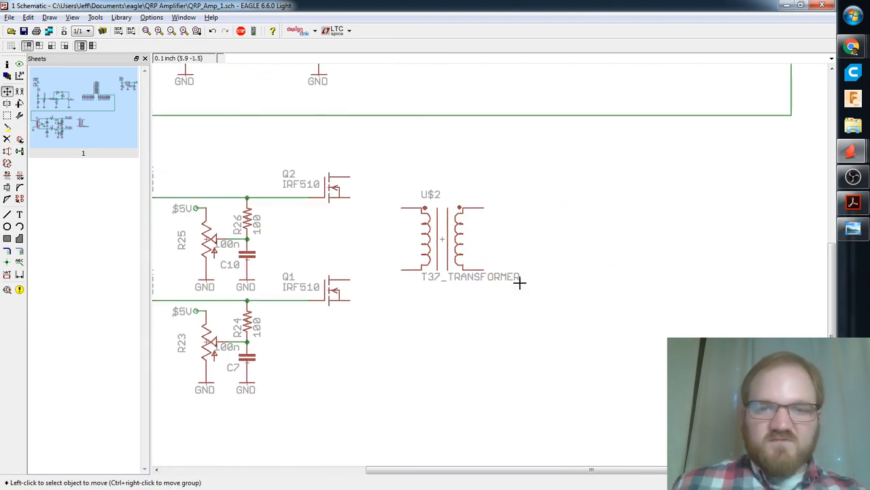
left_click(447, 243)
left_click(463, 238)
Bring up the reference schematic image in Windows Photo Viewer.
key("alt+Tab")
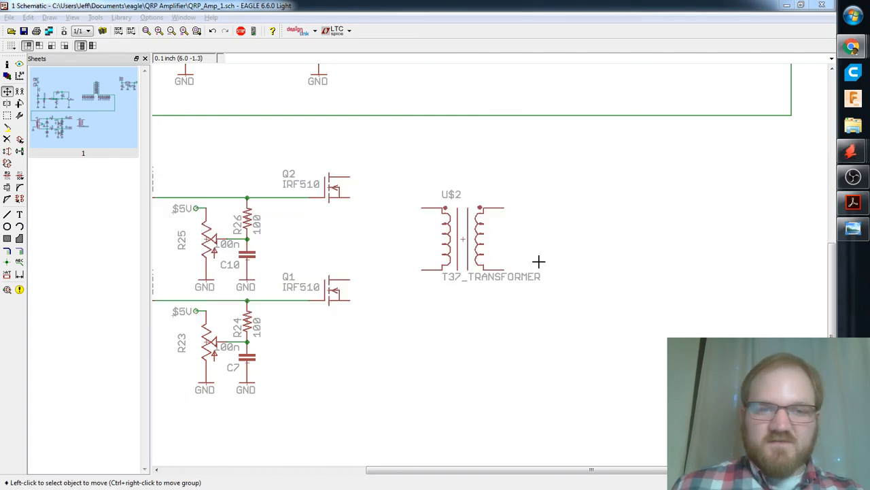
key("alt+Tab")
key("alt+Tab")
key("alt+Tab")
key("alt+Tab")
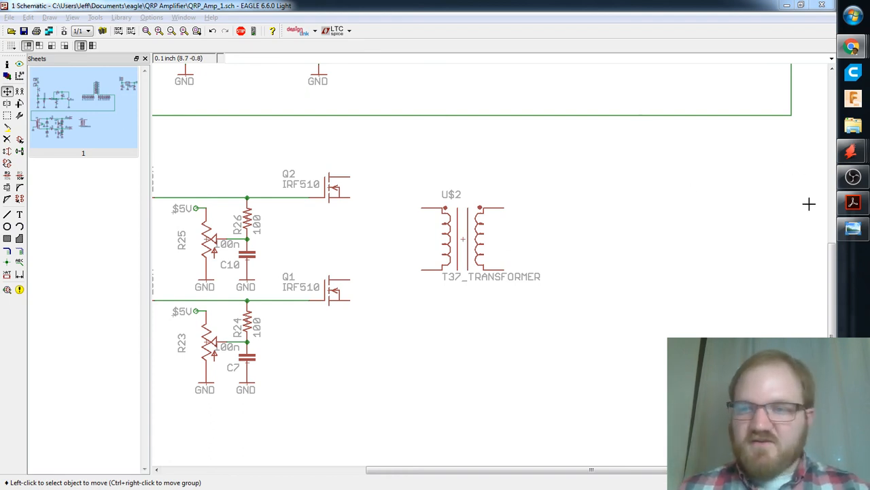
left_click(853, 229)
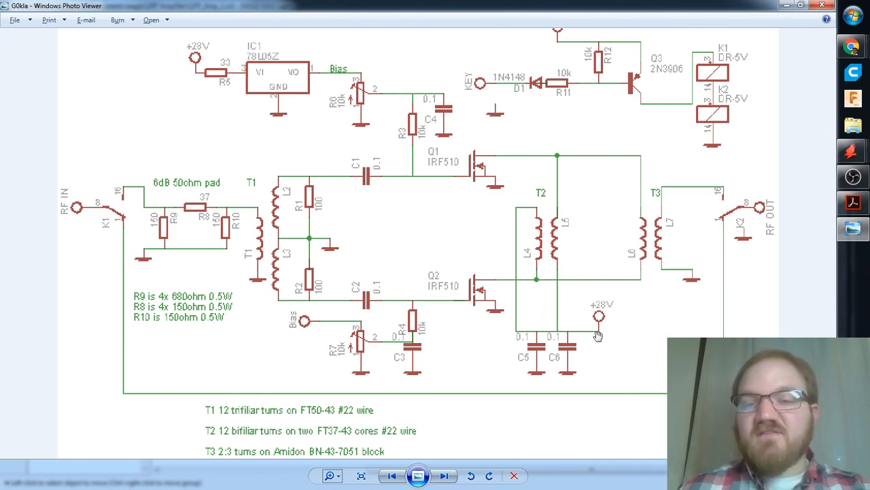
Switch back to the EAGLE schematic and start drawing net wires.
key("alt+Tab")
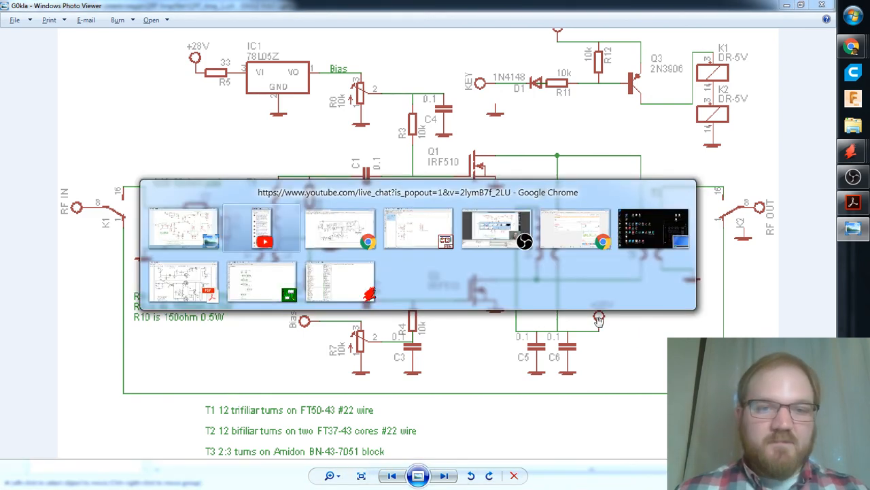
key("alt+Tab")
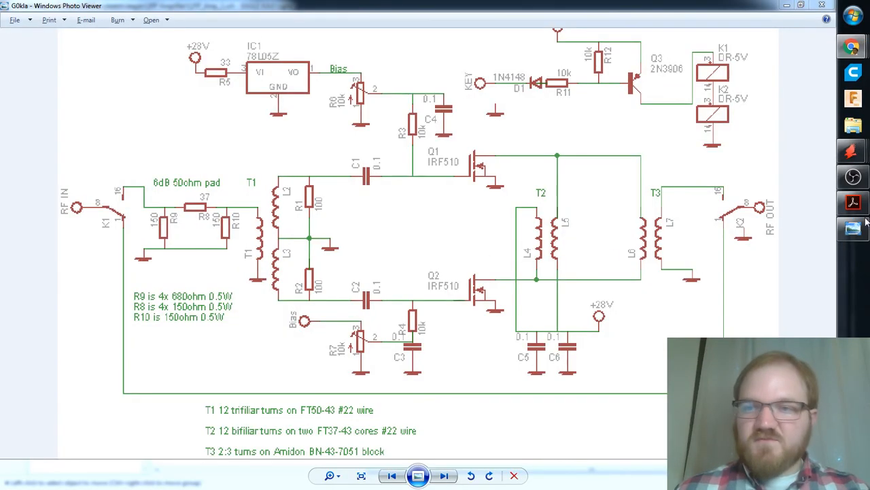
key("alt+Tab")
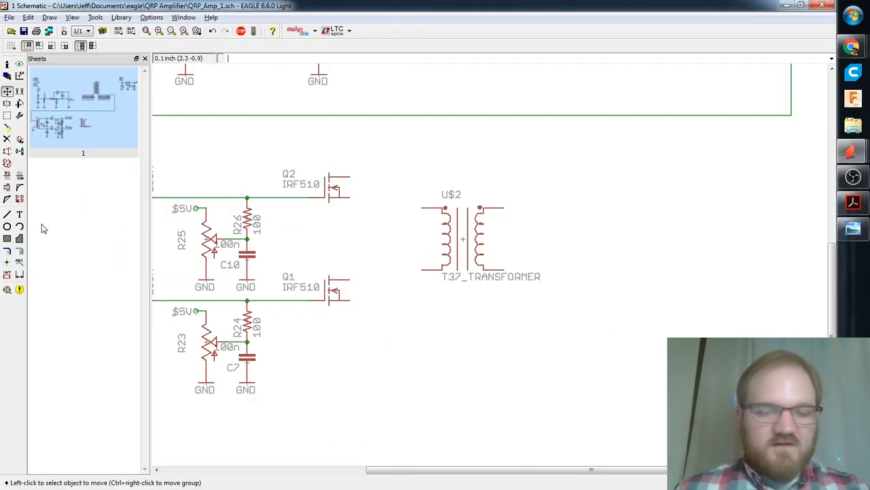
key("alt+w")
Extend wires from the Q2 and Q1 drains out to the right past U$2.
left_click(352, 175)
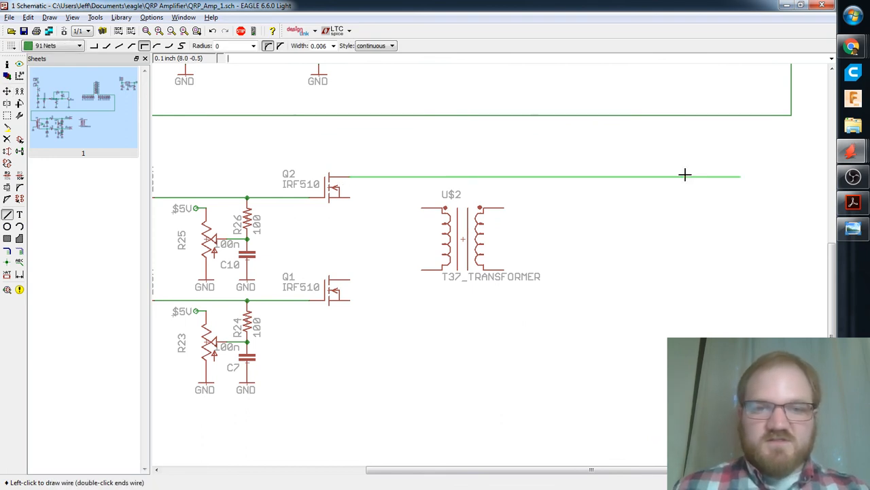
left_click(586, 176)
left_click(354, 302)
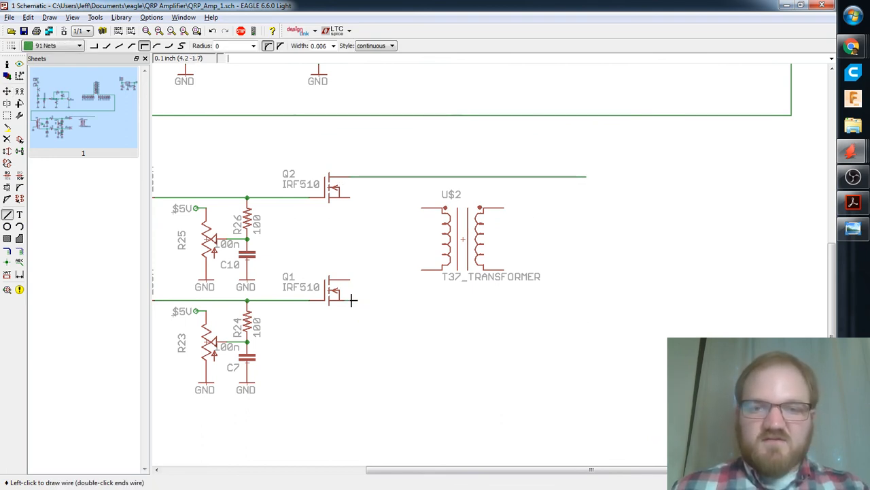
double_click(593, 301)
middle_click_drag(464, 277, 487, 255)
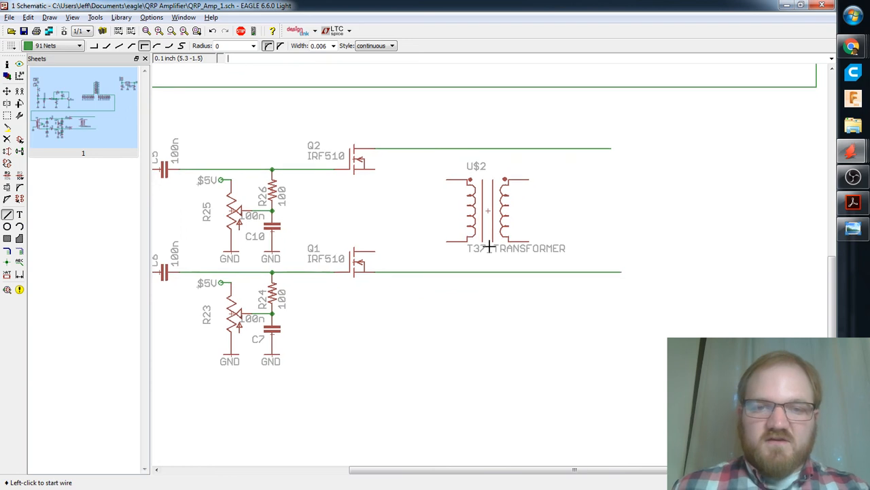
Glance at the reference schematic image, then return to EAGLE.
key("alt+Tab")
left_click(329, 238)
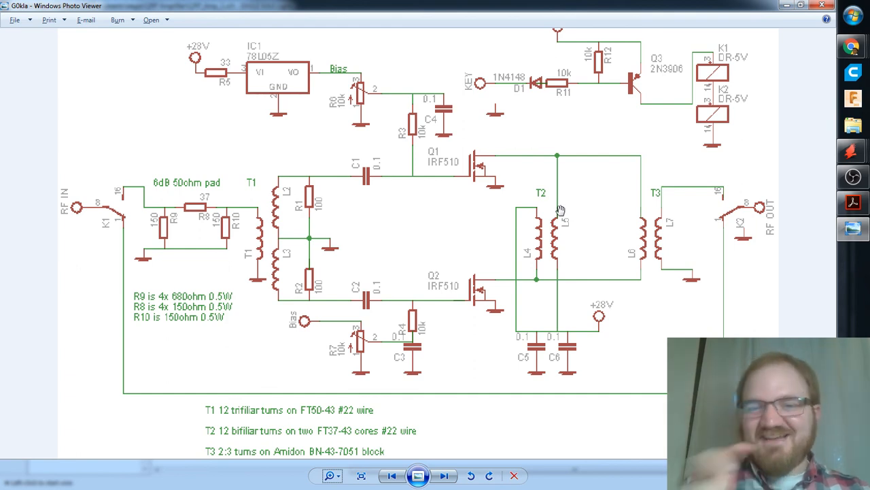
key("alt+Tab")
key("alt+shift+Tab")
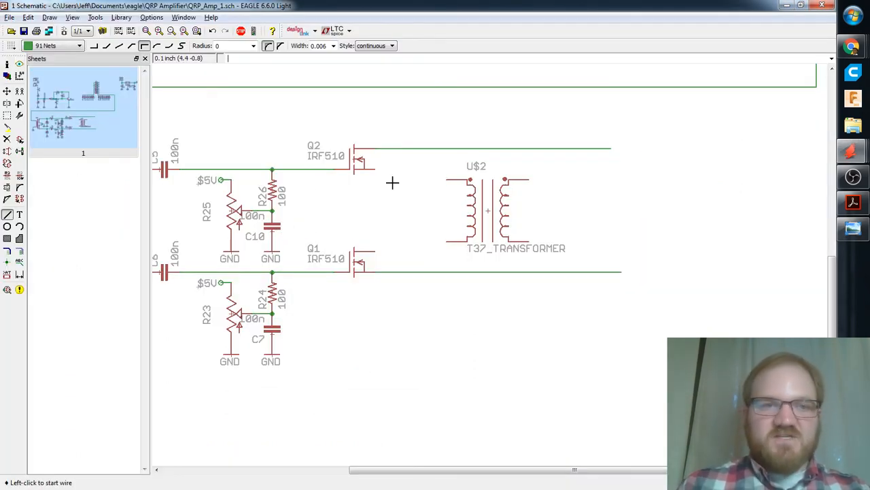
Connect U$2's upper-right pin to Q2's drain and lower-left pin to Q1's drain, adding junction dots.
left_click(527, 179)
left_click(527, 148)
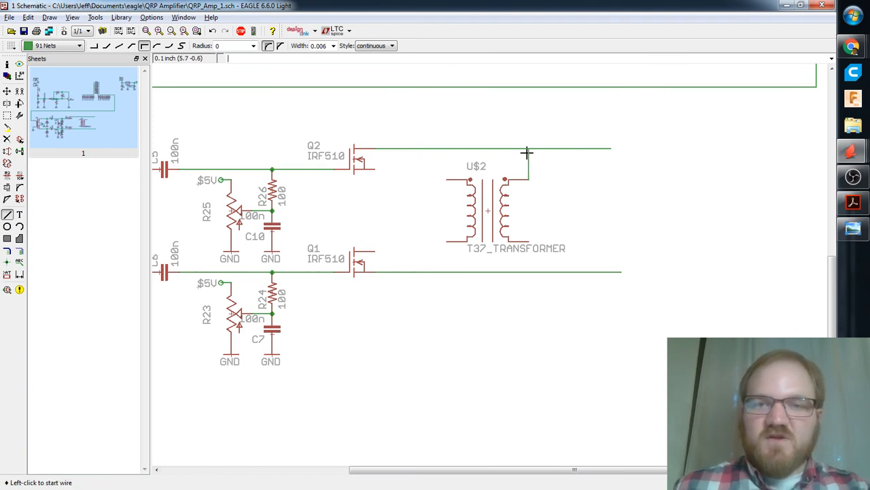
left_click(447, 242)
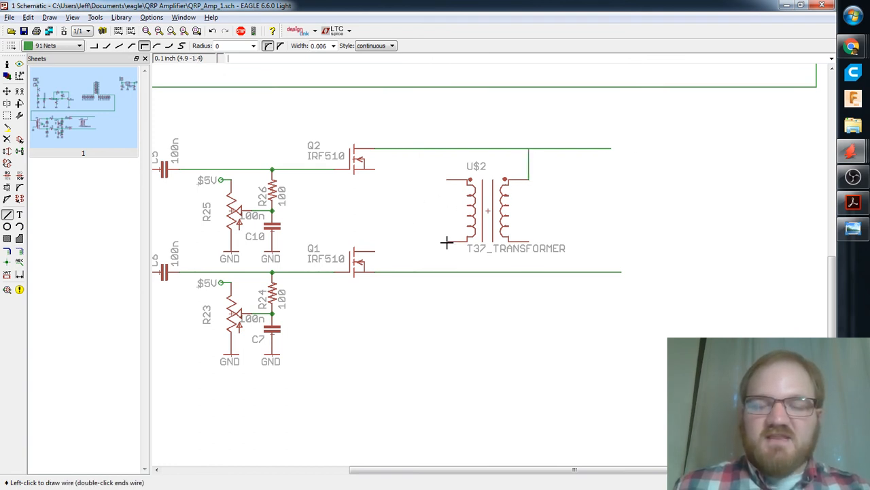
left_click(446, 272)
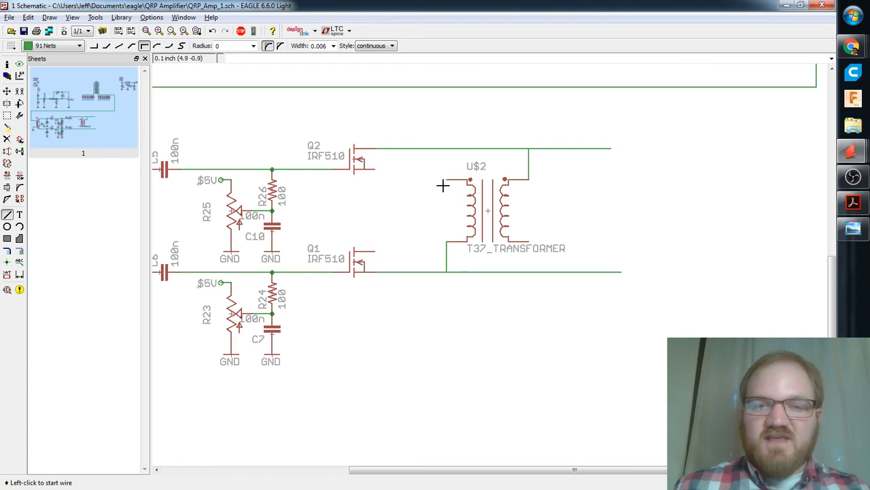
type("junc")
key("Return")
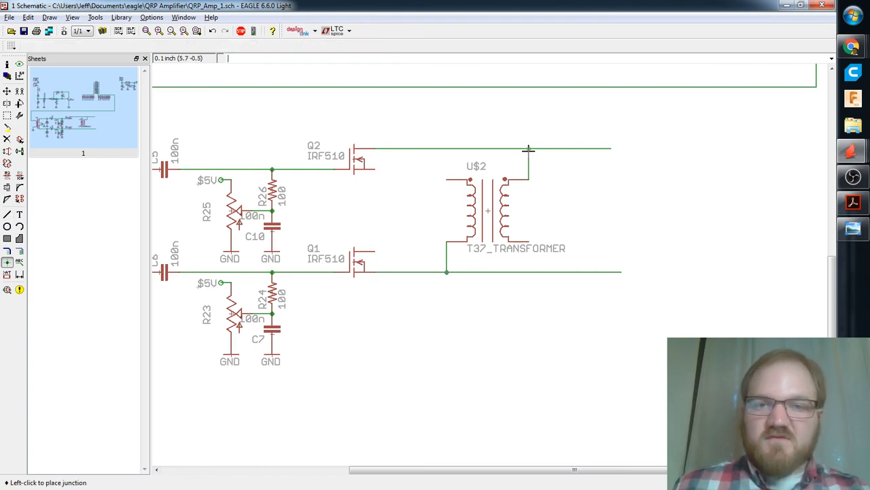
type("wire")
key("Return")
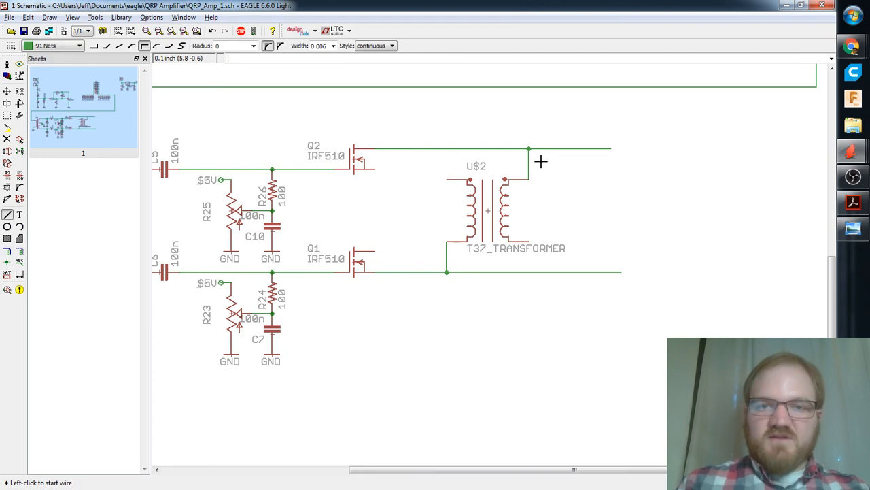
Run a wire from U$2's upper-left pin under the transformer and tie its lower-right lead to it.
left_click(446, 180)
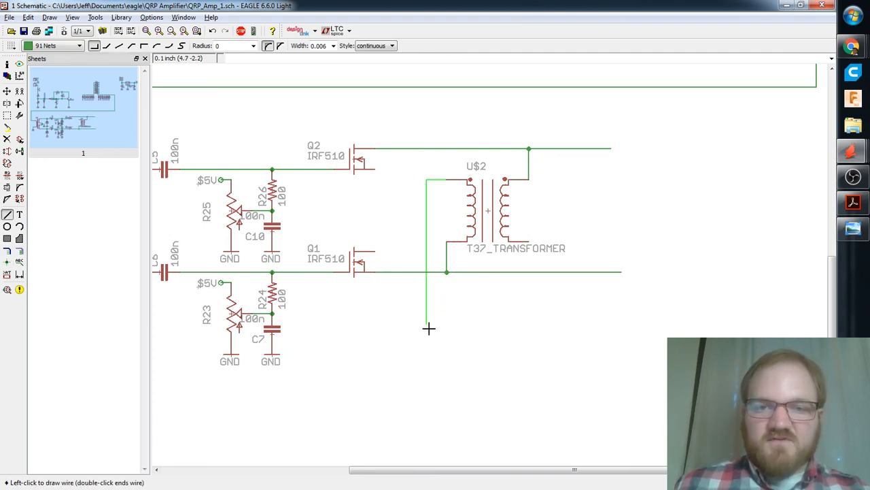
left_click(428, 334)
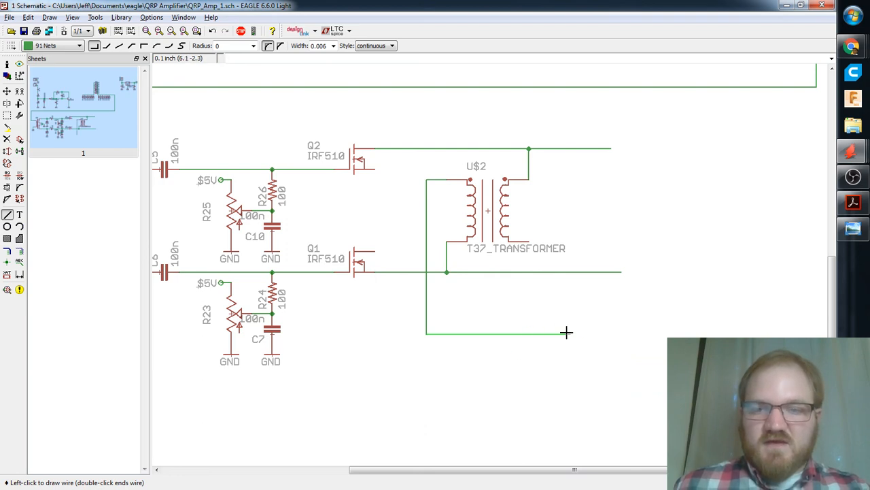
double_click(593, 333)
left_click(529, 243)
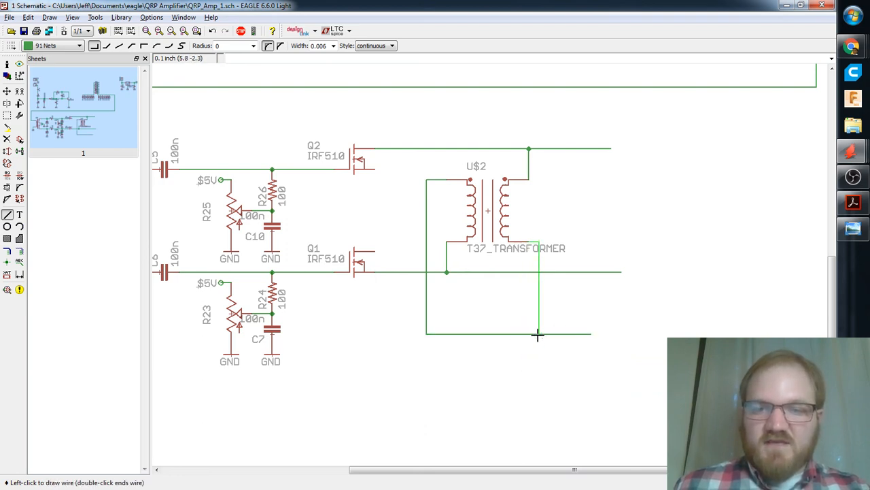
double_click(531, 334)
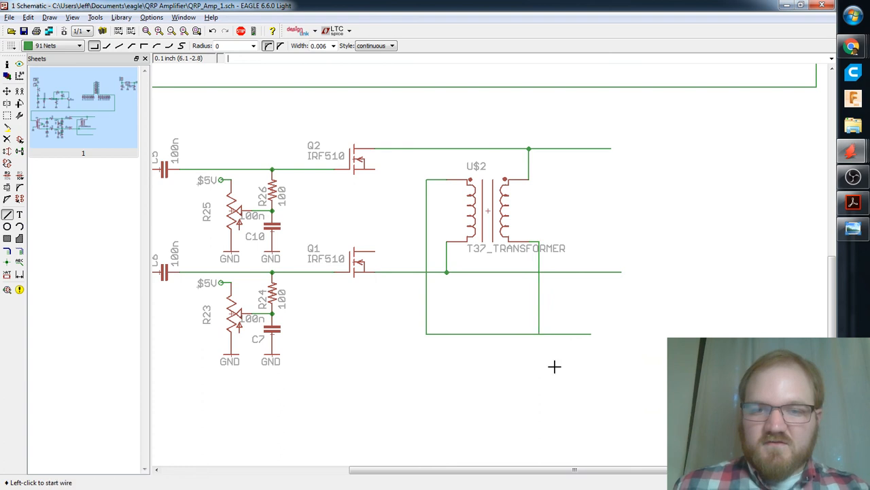
scroll(558, 374, "up", 3)
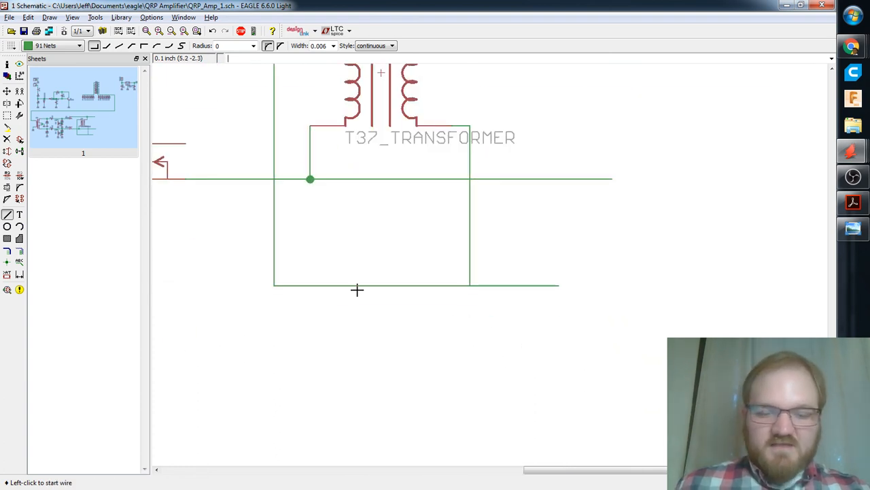
Rename the bottom wire's net from N$16 to $PWR.
type("name")
key("Return")
left_click(378, 287)
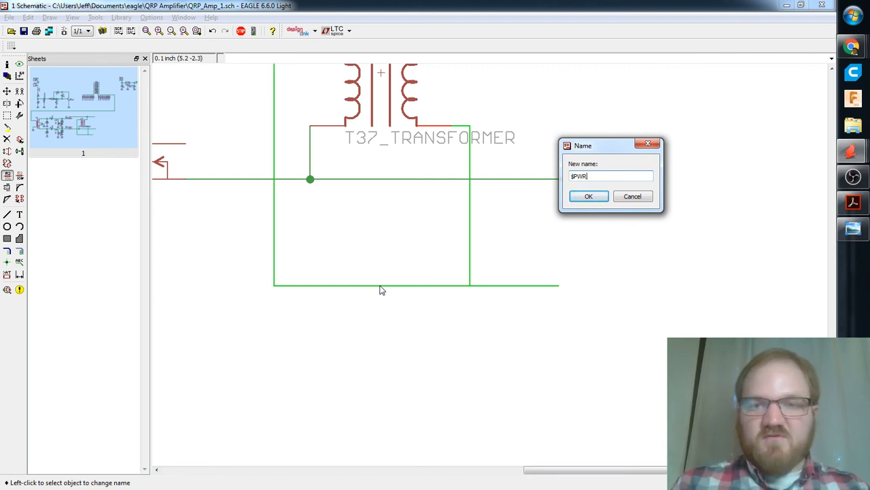
key("Return")
scroll(381, 285, "down", 2)
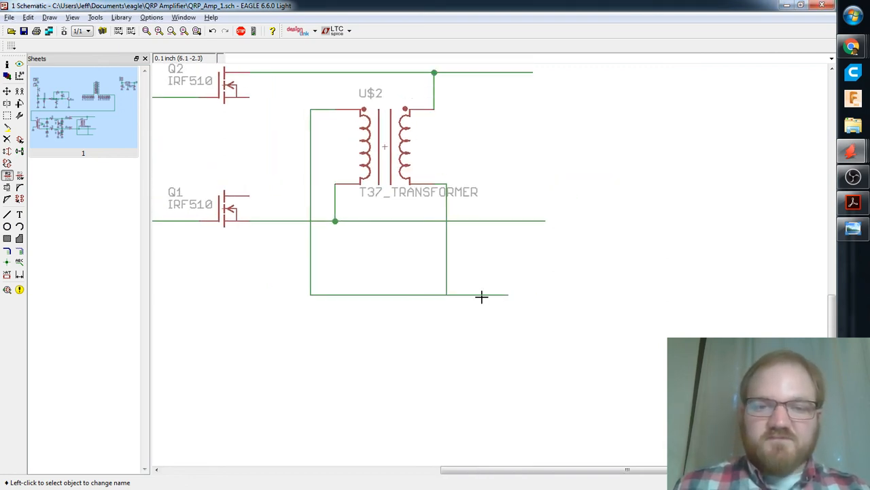
Pan over to the bias resistors and select the Copy tool.
middle_click_drag(248, 223, 356, 247)
scroll(290, 246, "up", 1)
scroll(291, 248, "down", 3)
scroll(313, 243, "down", 1)
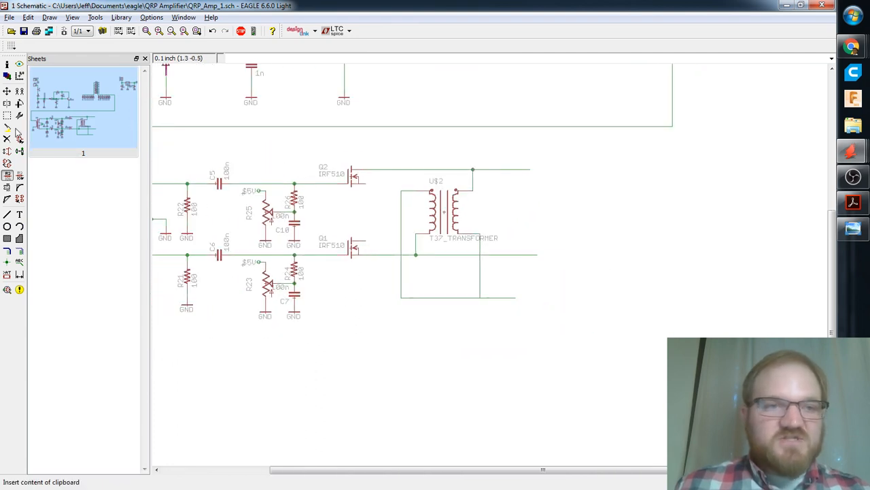
left_click(20, 96)
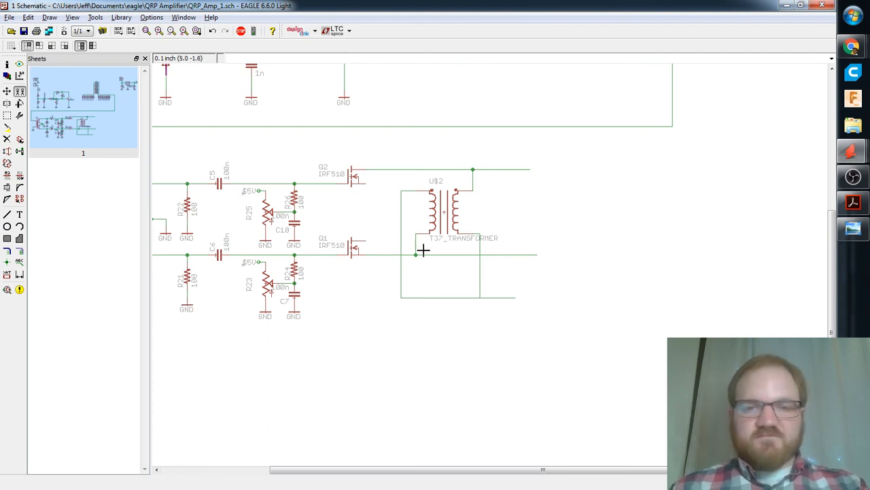
scroll(423, 250, "up", 3)
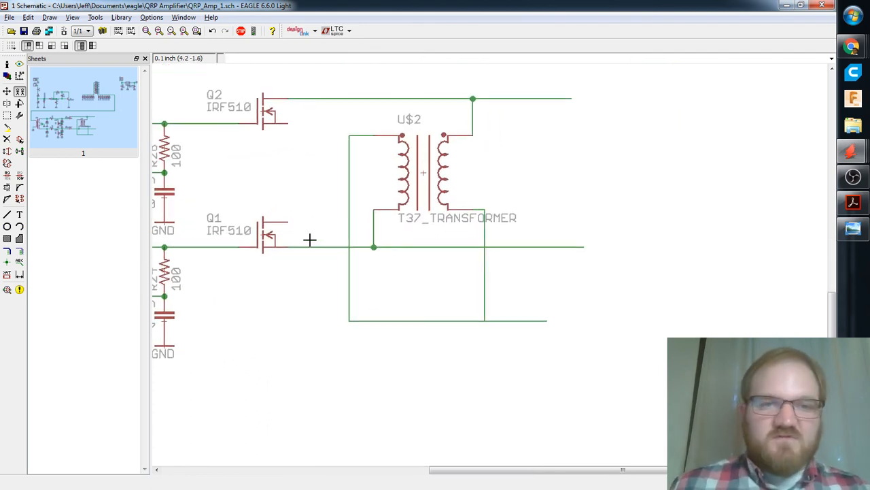
scroll(388, 202, "down", 5)
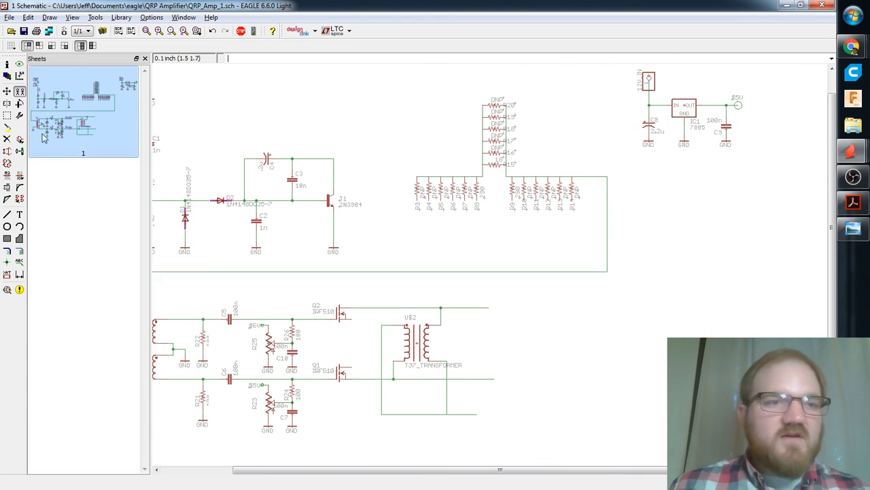
Copy capacitor C8 to place C11 (2.2u) and C12 (100n) beneath the transformer.
left_click(21, 93)
left_click(654, 126)
middle_click_drag(560, 327, 583, 202)
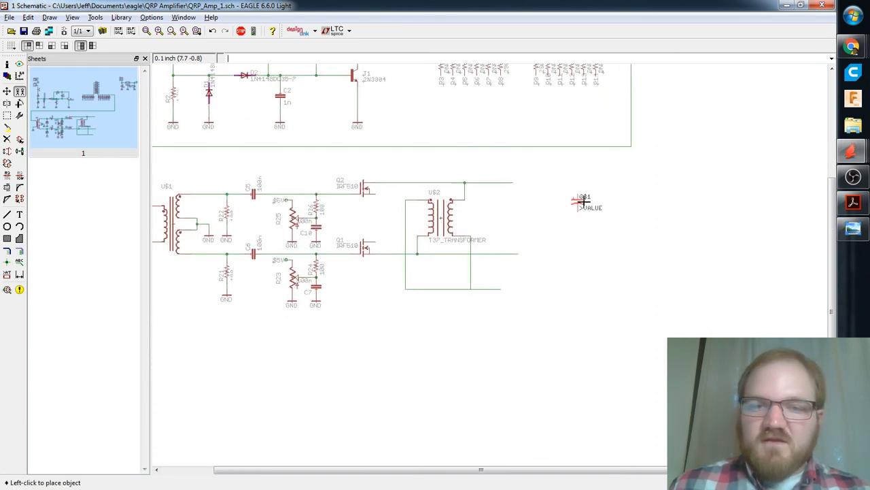
scroll(476, 317, "up", 3)
left_click(393, 299)
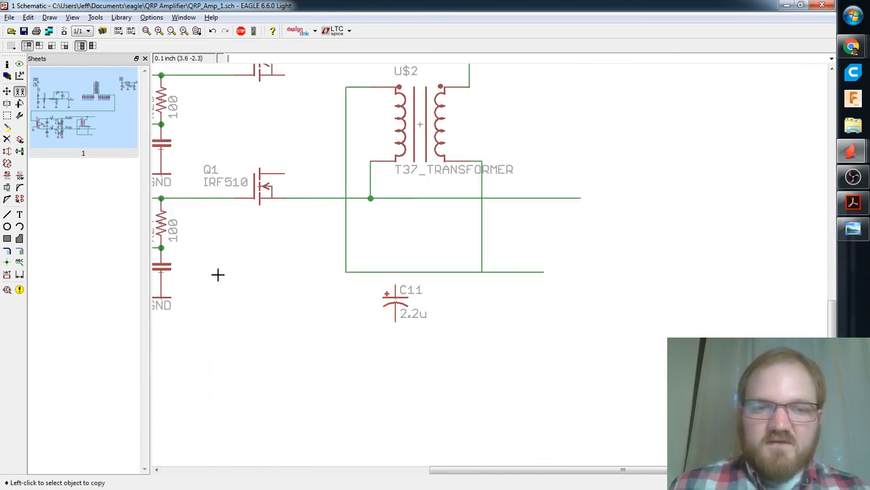
left_click(171, 268)
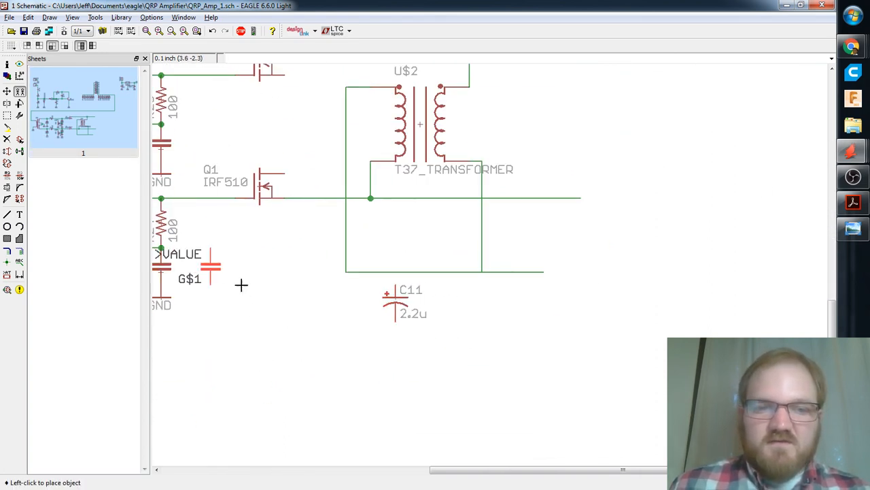
left_click(468, 310)
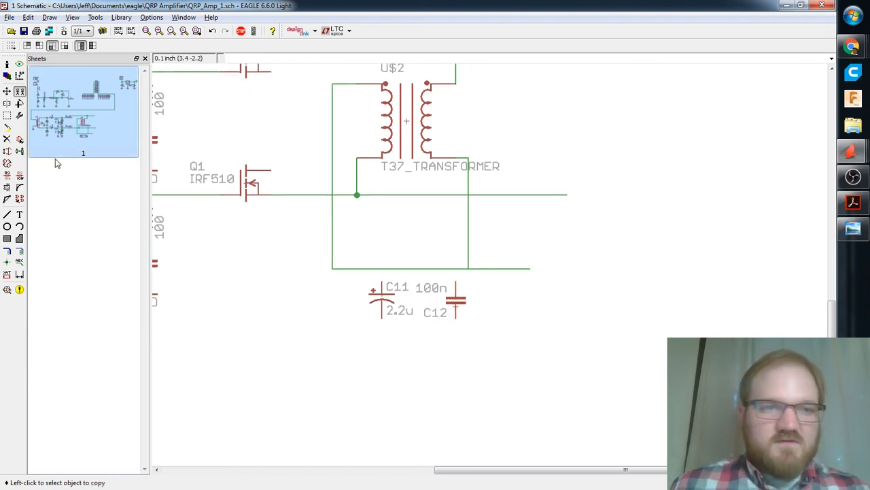
Wire the top pins of C11 and C12 up to the $PWR net with the wire command.
type("wire")
key("Return")
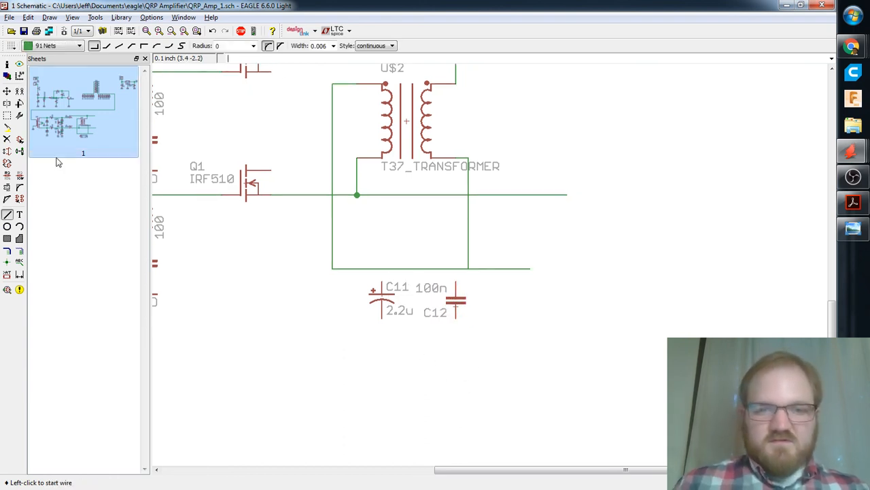
left_click(456, 269)
left_click(456, 295)
left_click(382, 284)
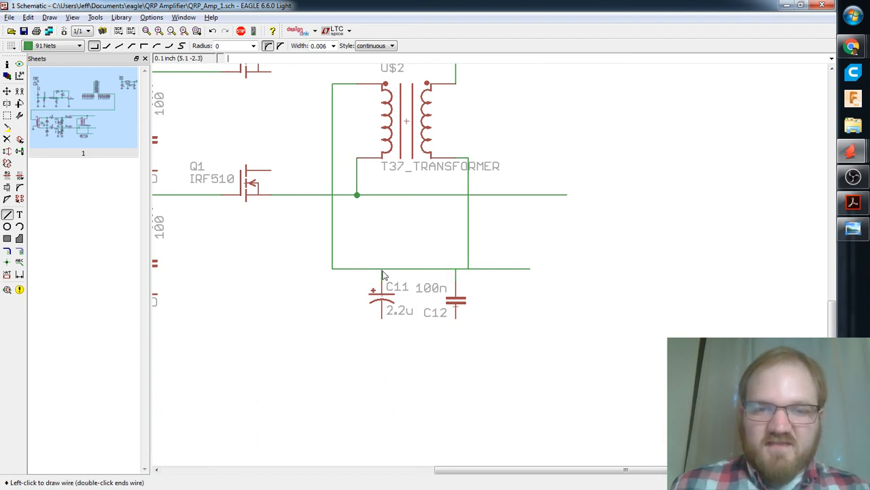
left_click(381, 269)
Copy the GND symbol from under C7 and place one under C11 and one under C12.
scroll(220, 269, "down", 1)
middle_click_drag(235, 270, 273, 270)
left_click(19, 91)
left_click(199, 275)
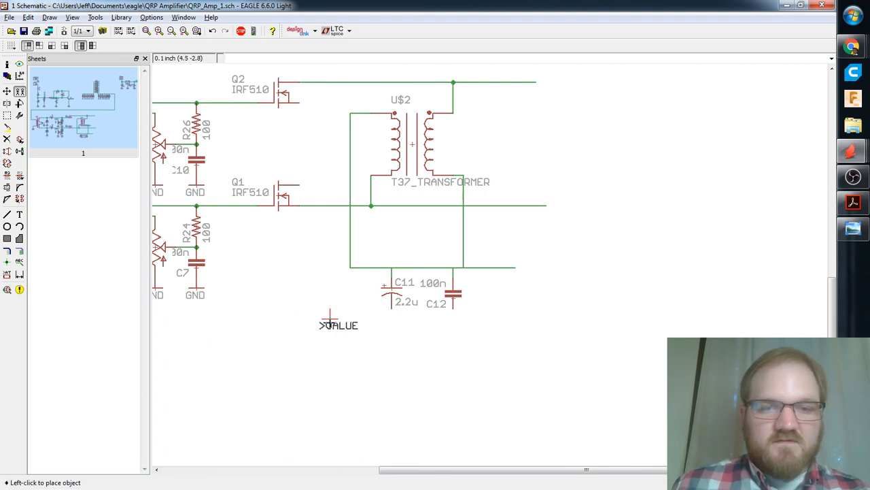
left_click(389, 330)
left_click(388, 329)
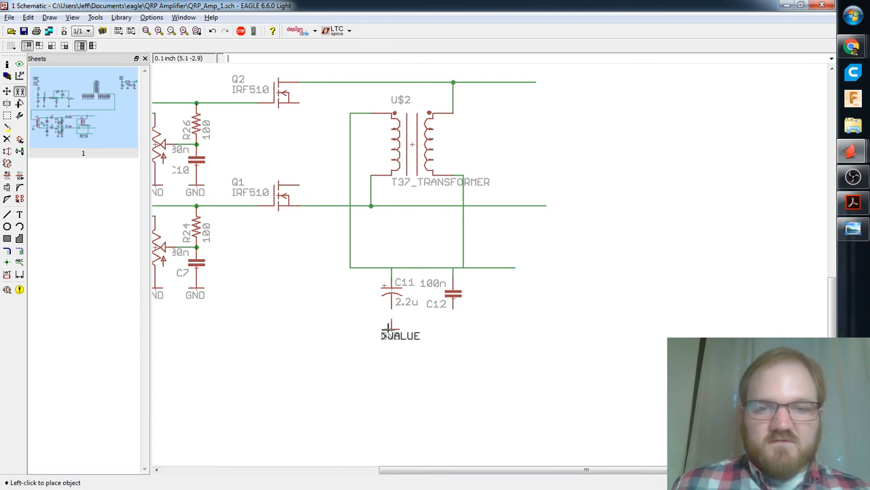
left_click(453, 330)
Pan over to the regulator section and back to inspect C11 and C12.
scroll(490, 338, "up", 3)
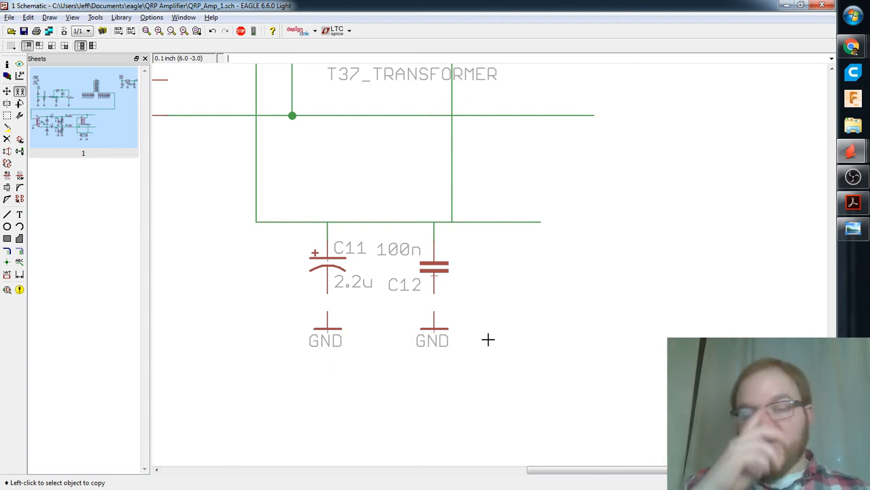
scroll(488, 339, "down", 3)
scroll(516, 348, "down", 2)
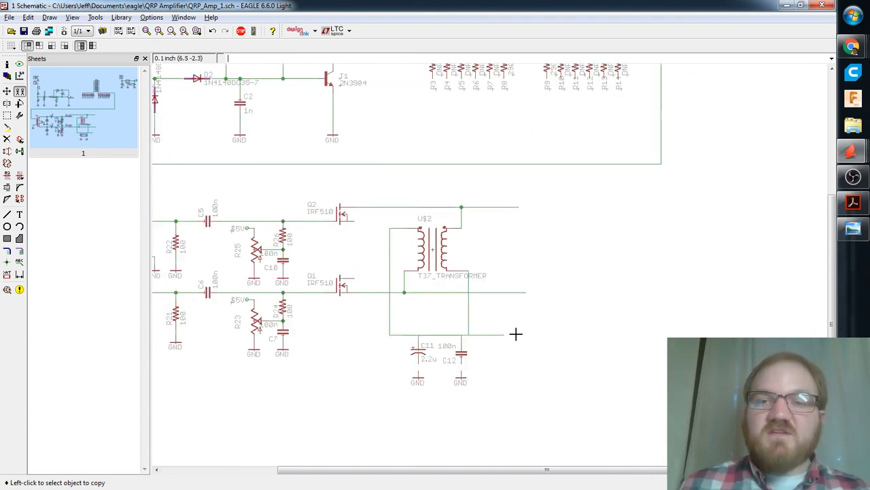
scroll(516, 333, "down", 1)
middle_click_drag(585, 273, 564, 374)
middle_click_drag(674, 187, 588, 184)
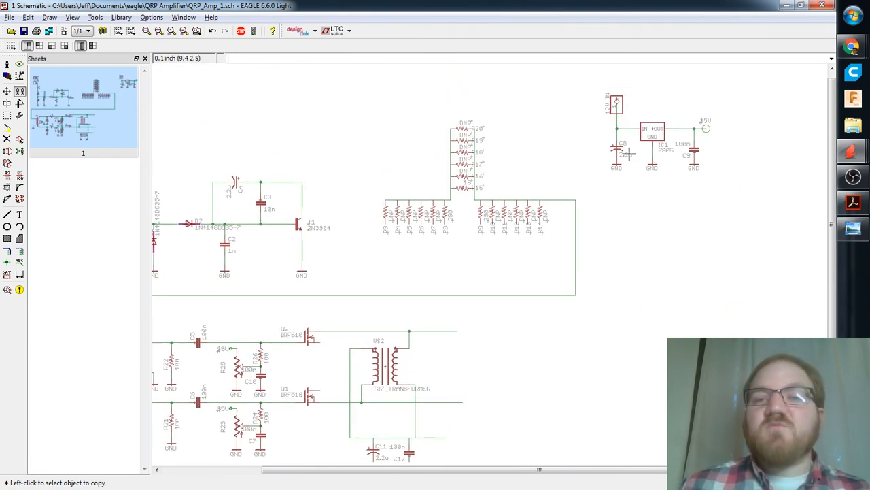
scroll(656, 146, "up", 2)
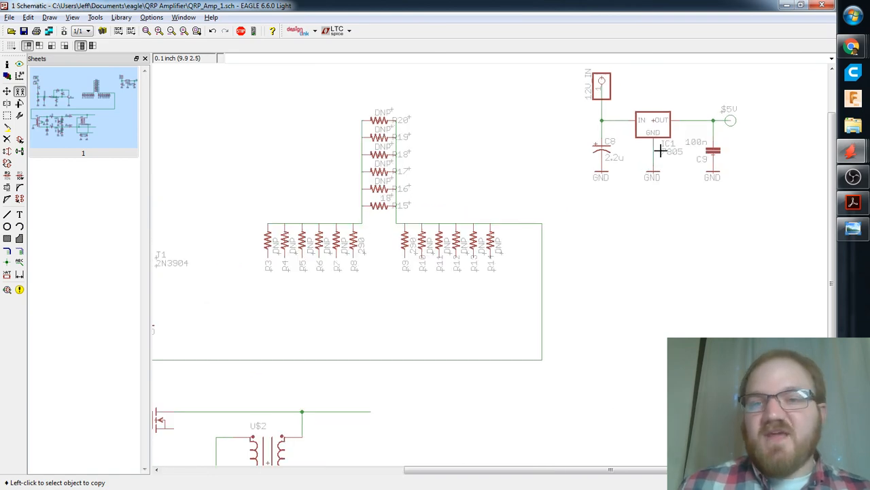
middle_click_drag(592, 297, 620, 255)
middle_click_drag(457, 344, 465, 311)
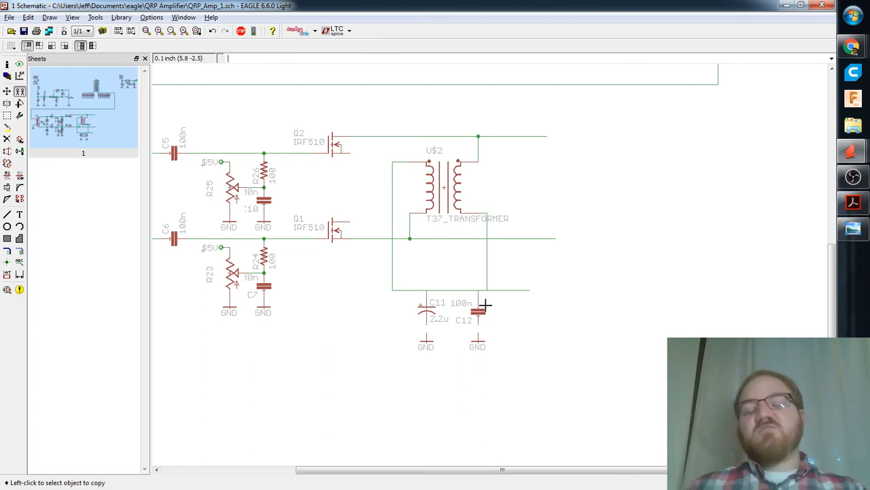
scroll(478, 294, "up", 2)
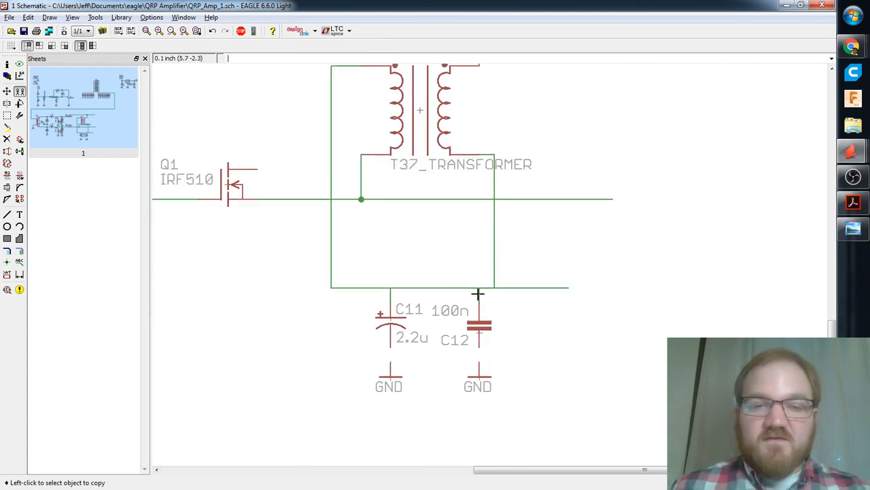
Wire the lower pins of C11 and C12 down to their GND symbols, checking the reference photo.
key("ctrl+w")
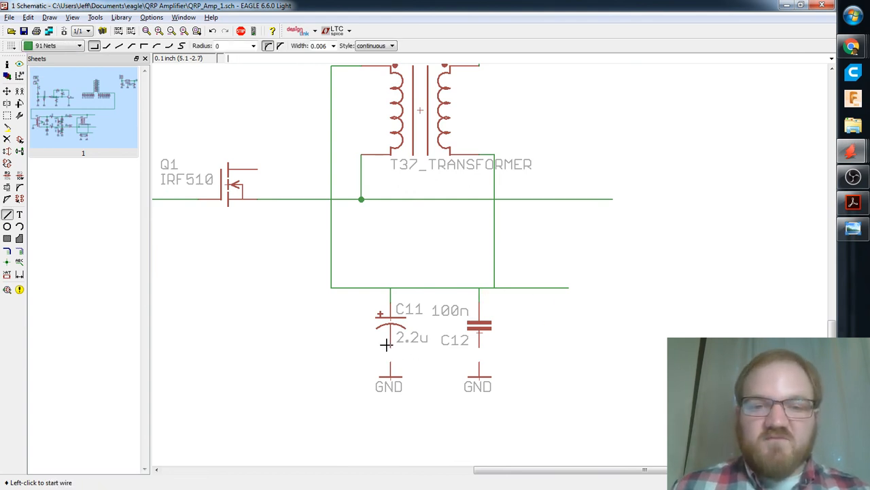
left_click(386, 345)
left_click(392, 359)
key("Escape")
left_click(479, 347)
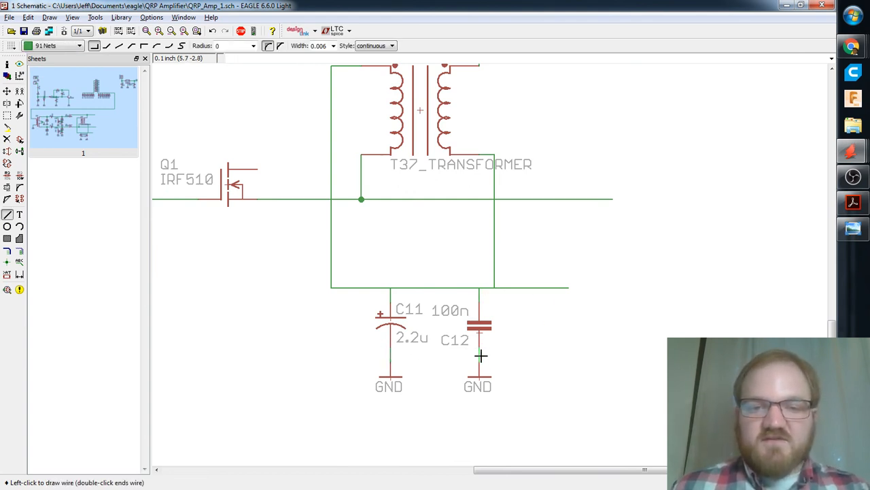
left_click(481, 361)
key("alt+Tab")
key("alt+Tab")
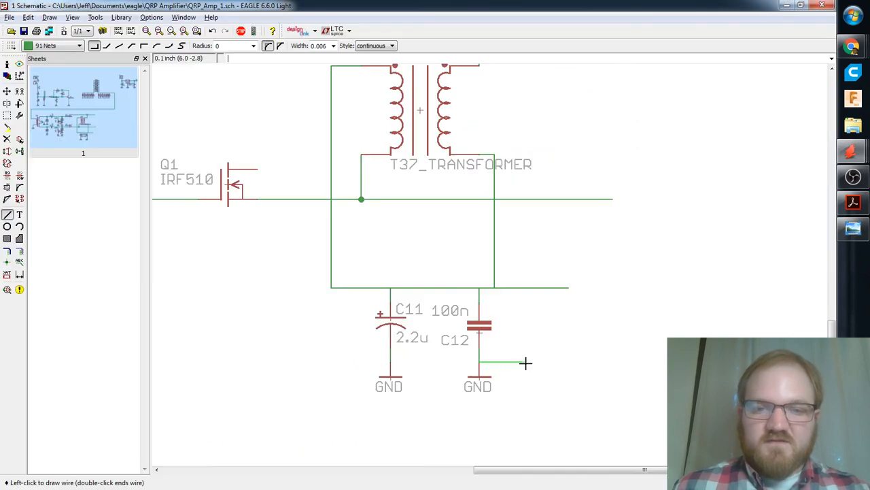
key("Escape")
Add junction dots where C12 meets the net and at the wire corner to its right.
type("junct")
key("Return")
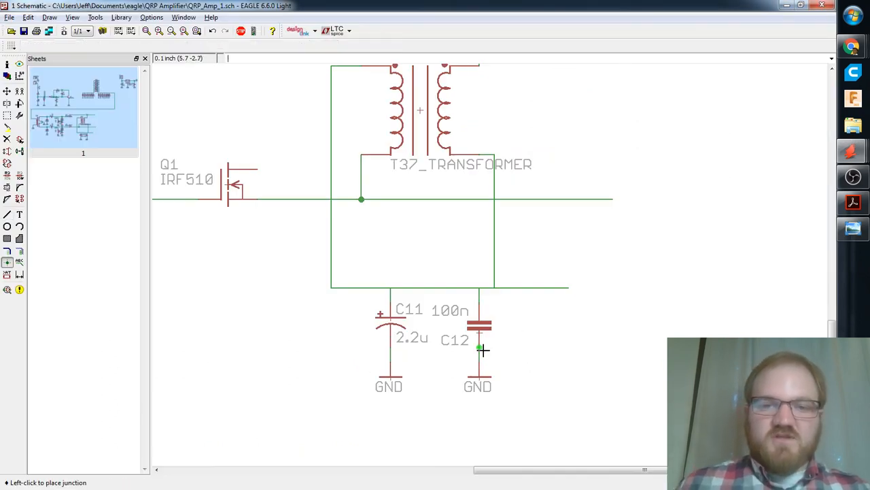
left_click(479, 288)
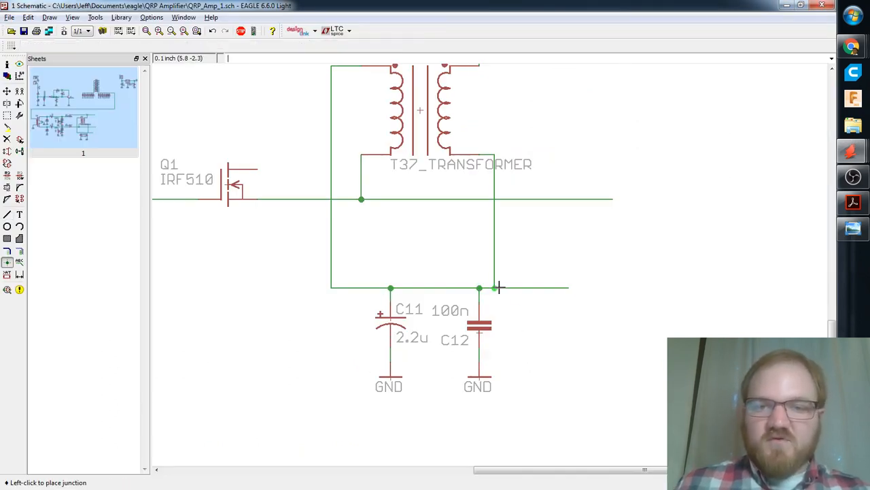
left_click(497, 287)
scroll(528, 282, "up", 3)
middle_click_drag(589, 298, 555, 287)
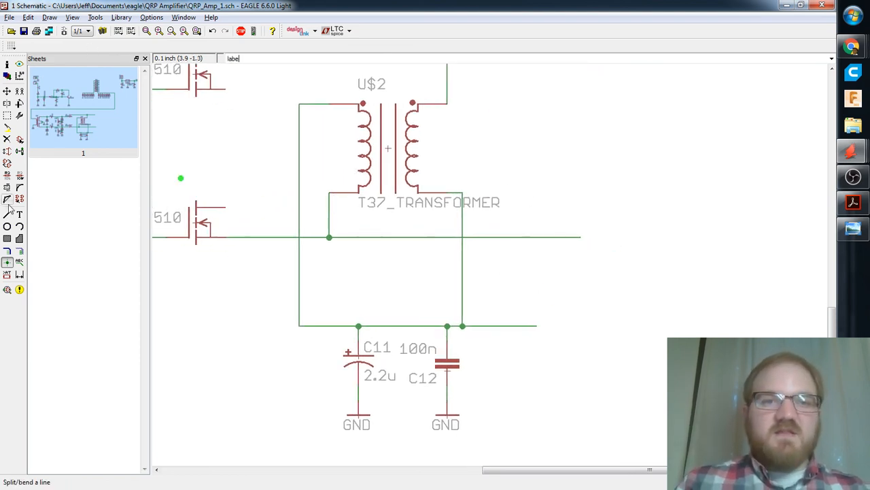
Label the bottom net below the transformer as $PWR.
key("Return")
left_click(507, 325)
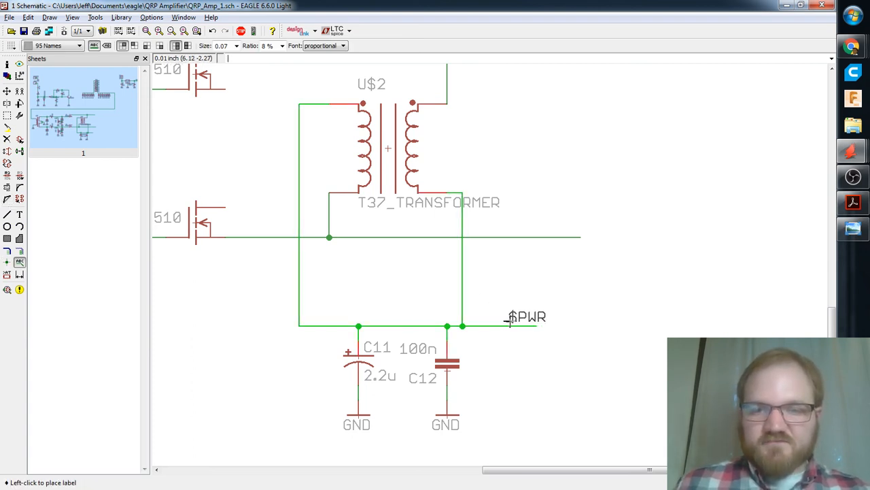
left_click(510, 319)
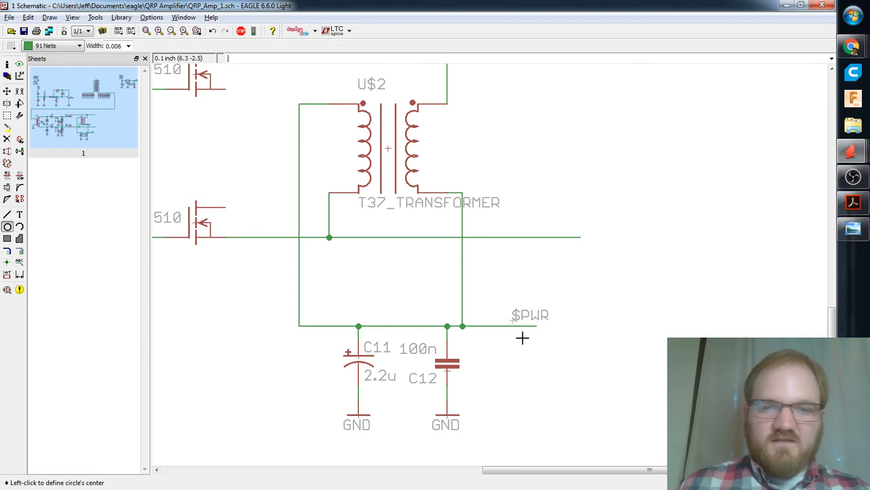
Draw a small terminal circle at the $PWR net's end, then recentre the transformer circuit.
left_click(536, 328)
left_click(537, 329)
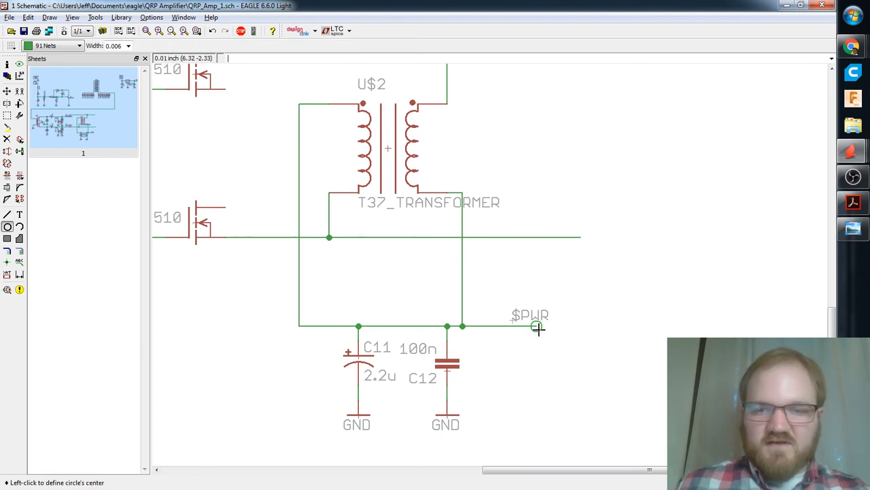
scroll(589, 355, "down", 3)
middle_click_drag(624, 306, 518, 335)
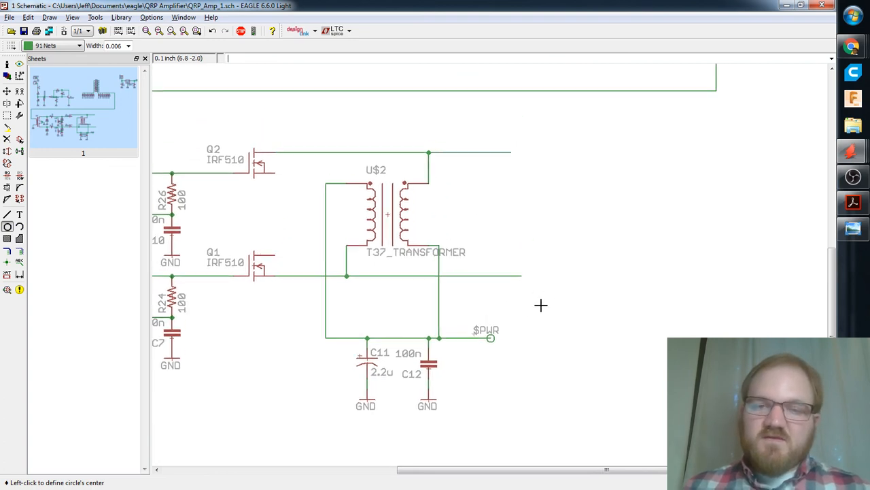
middle_click_drag(548, 306, 523, 313)
key("alt+Tab")
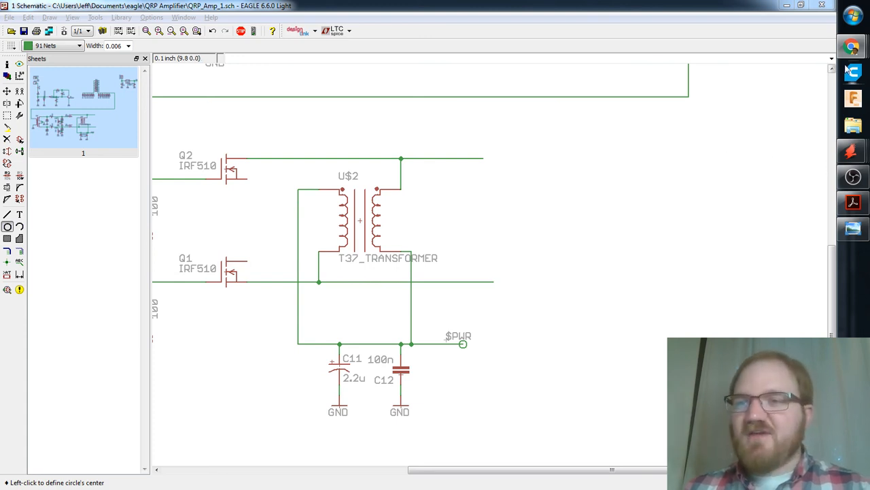
mouse_move(848, 58)
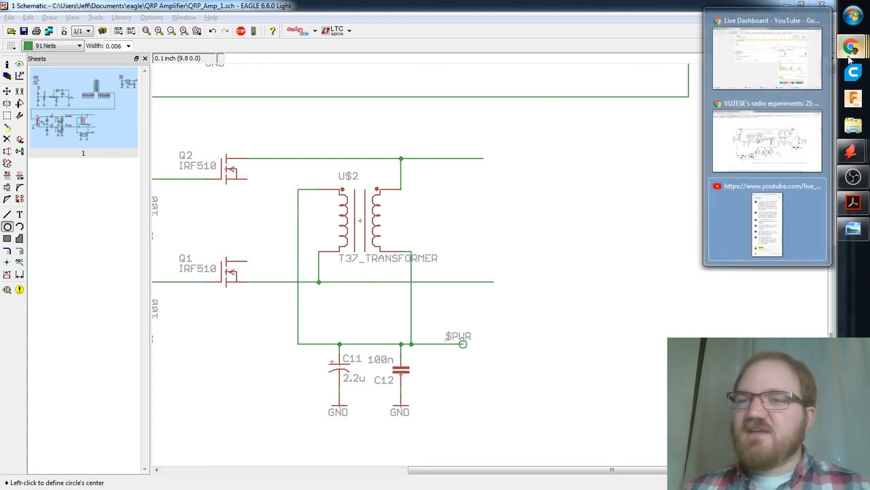
left_click(801, 62)
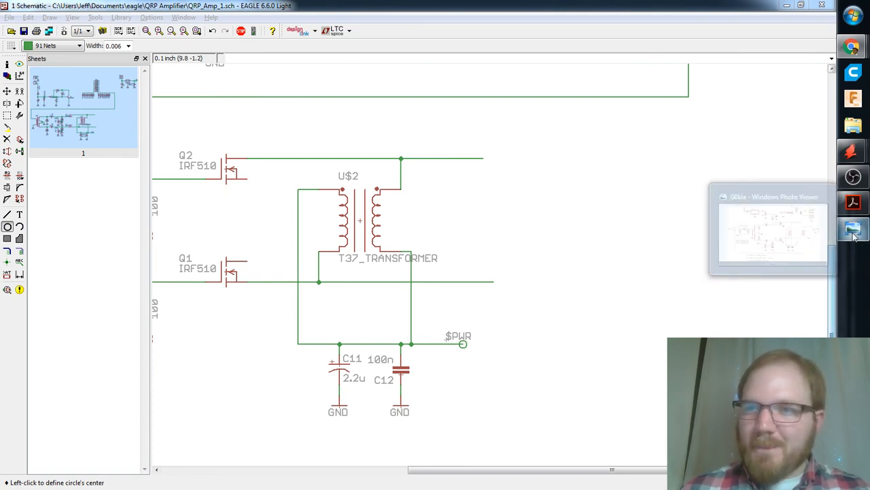
left_click(854, 204)
View the reference push-pull amplifier schematic full-screen, then bring amppart1.pdf to the front.
left_click(852, 211)
left_click(853, 228)
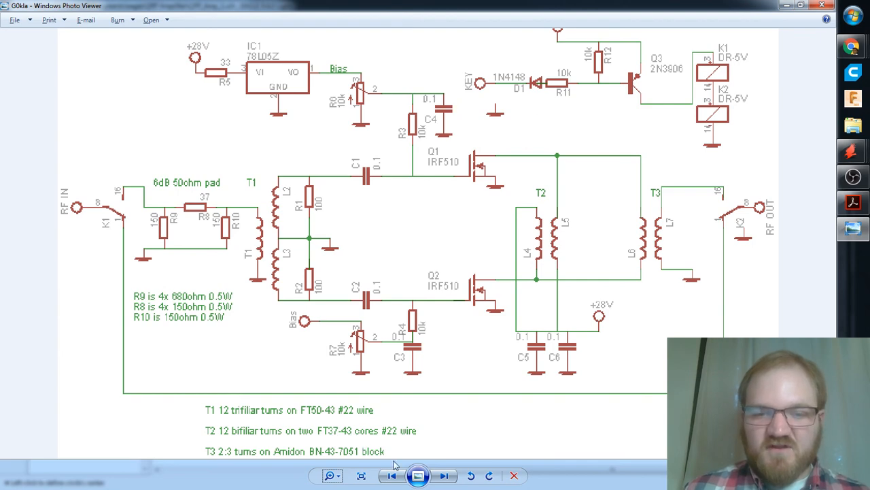
left_click(847, 204)
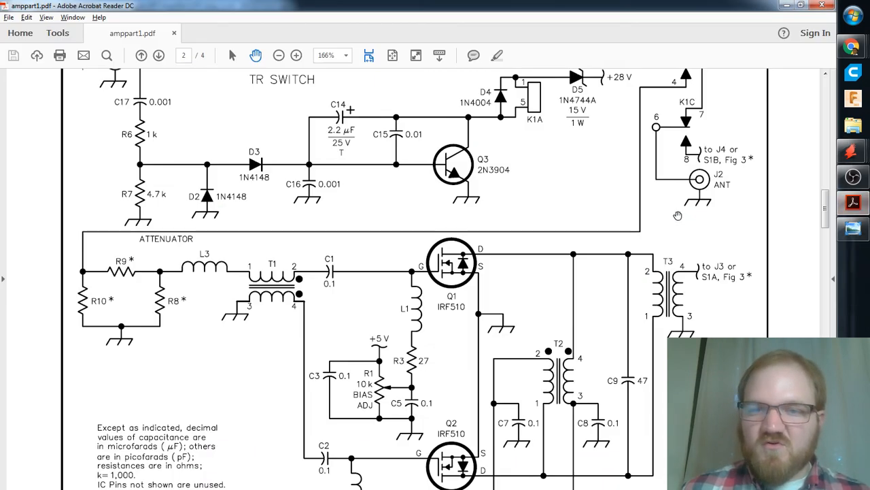
Scroll amppart1.pdf down to the Figure 2 parts list, back up to C10–C12, then return to the reference image.
scroll(551, 288, "down", 4)
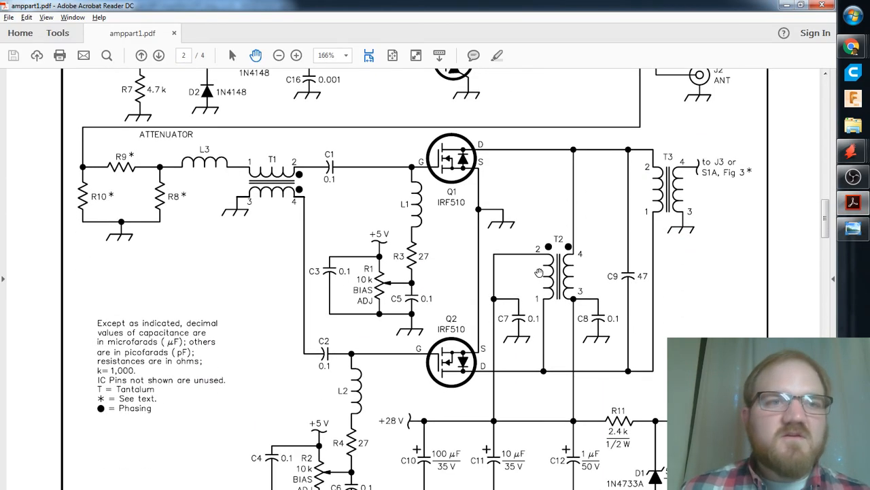
scroll(539, 276, "down", 4)
scroll(539, 272, "down", 13)
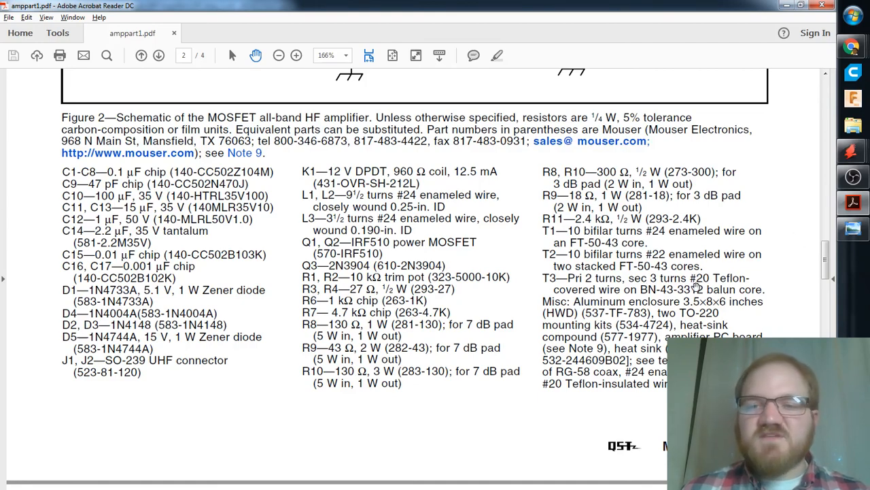
scroll(748, 303, "up", 2)
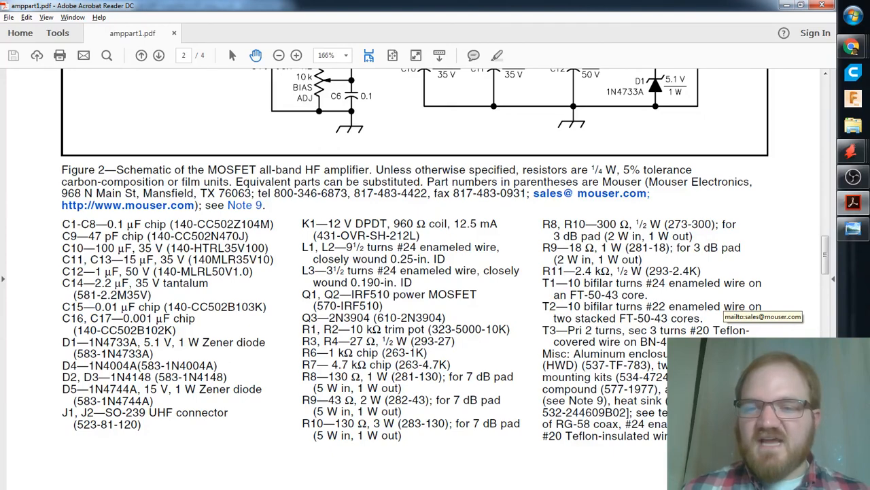
scroll(773, 286, "up", 2)
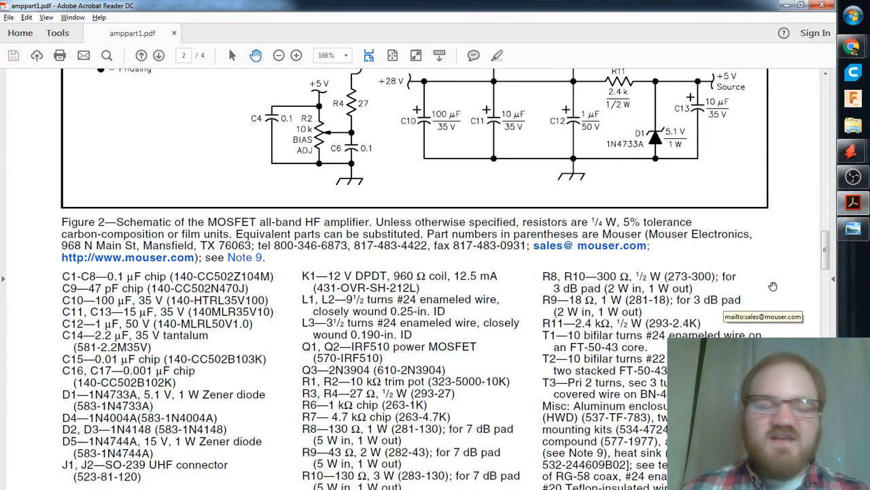
scroll(725, 302, "up", 3)
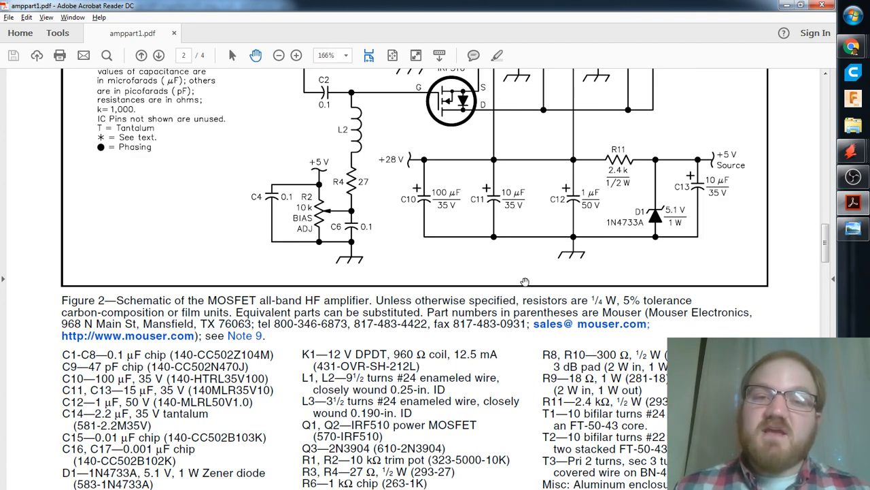
key("alt+Tab")
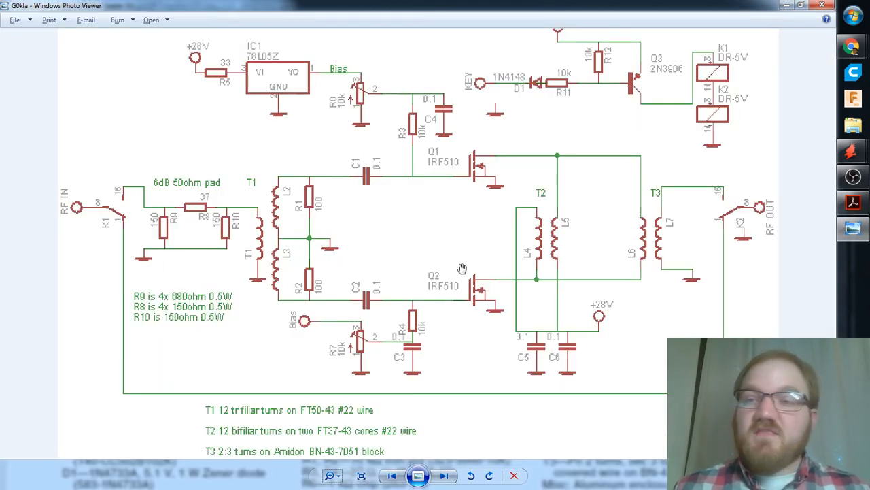
Return to EAGLE, recentre the output transformer, and browse the ADD part library.
key("alt+Tab")
key("alt+Tab")
key("alt+Tab")
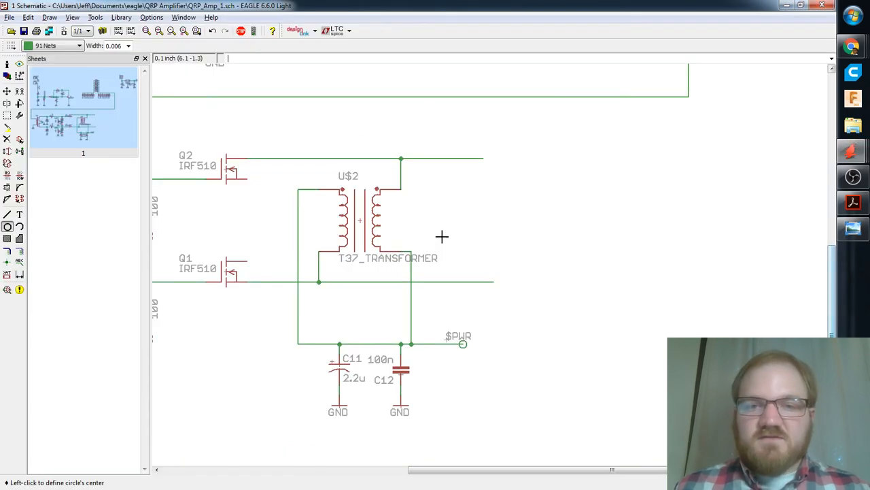
middle_click_drag(476, 242, 460, 223)
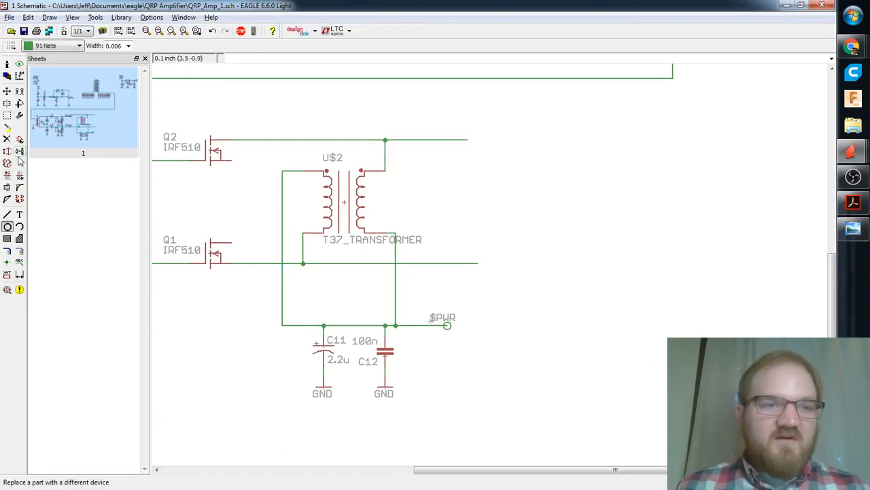
left_click(20, 149)
left_click(72, 321)
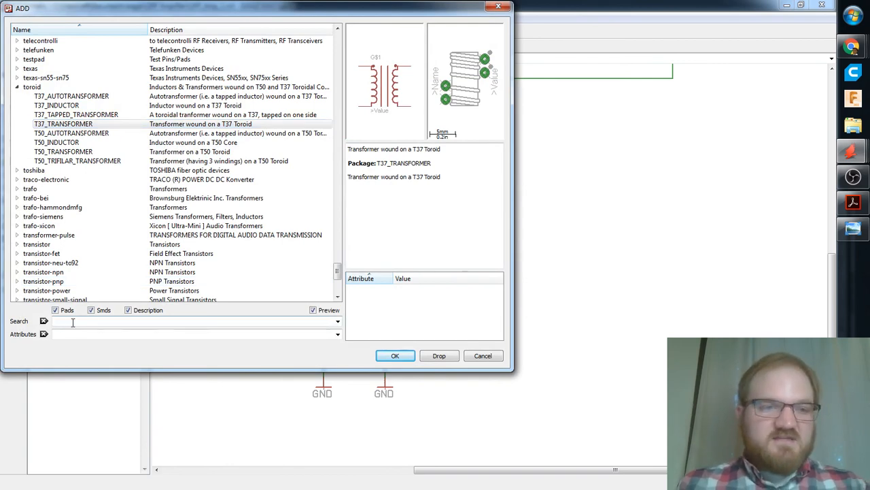
scroll(155, 176, "down", 1)
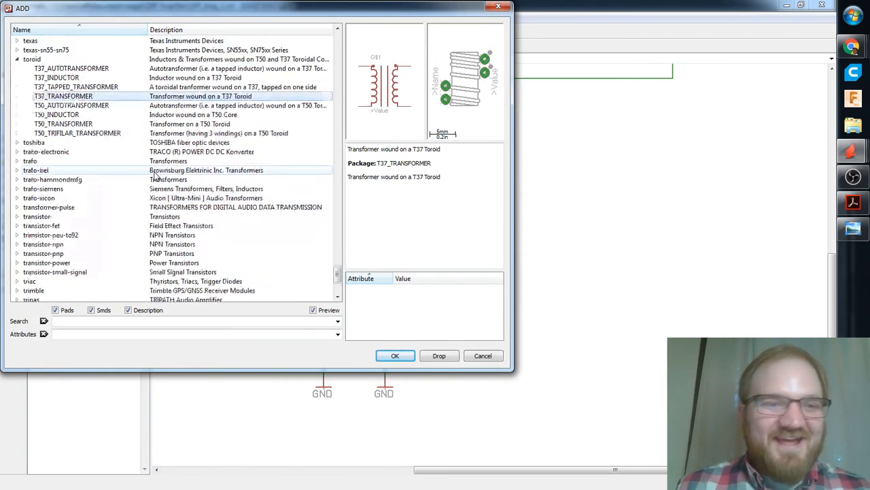
scroll(155, 176, "down", 5)
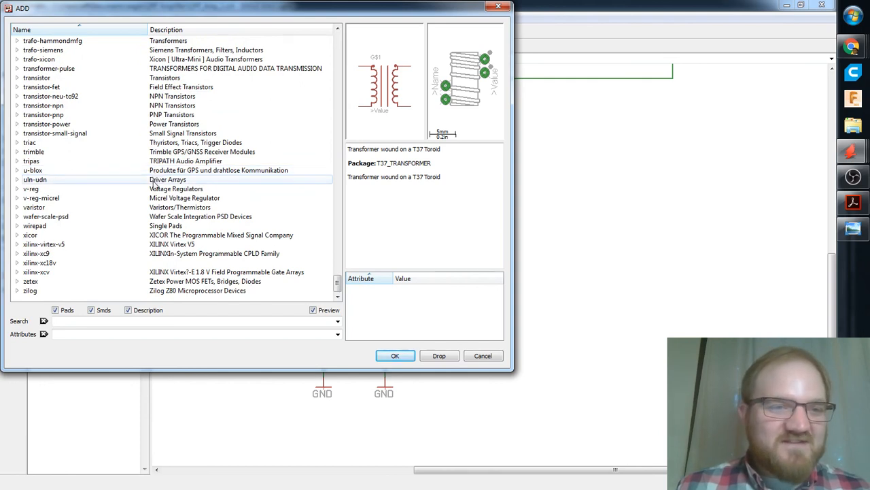
scroll(155, 178, "up", 2)
scroll(155, 183, "down", 2)
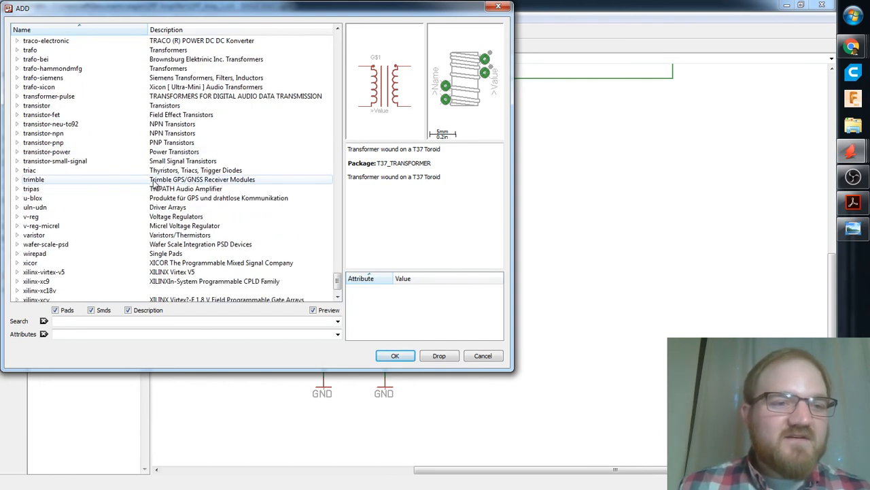
Search the library for 'bino', 'toroid' and 'transformer', cancel without adding, and save the design.
left_click(106, 321)
type("binocular")
key("Return")
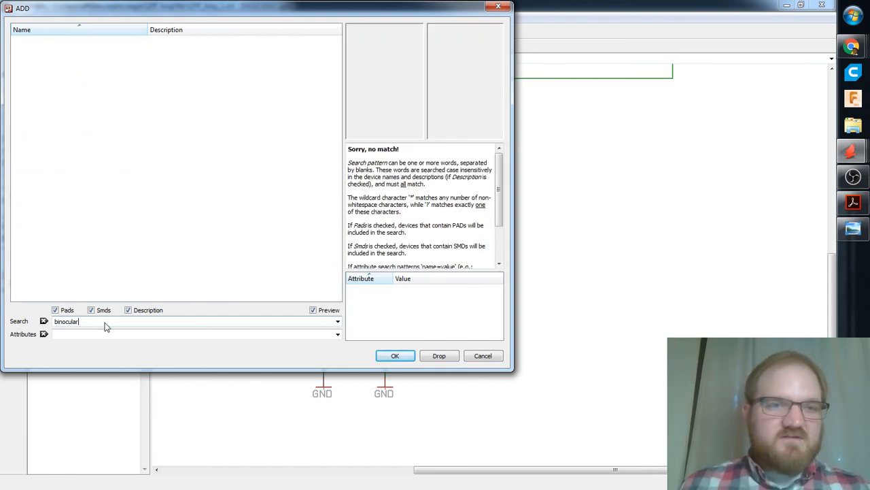
type("toroid")
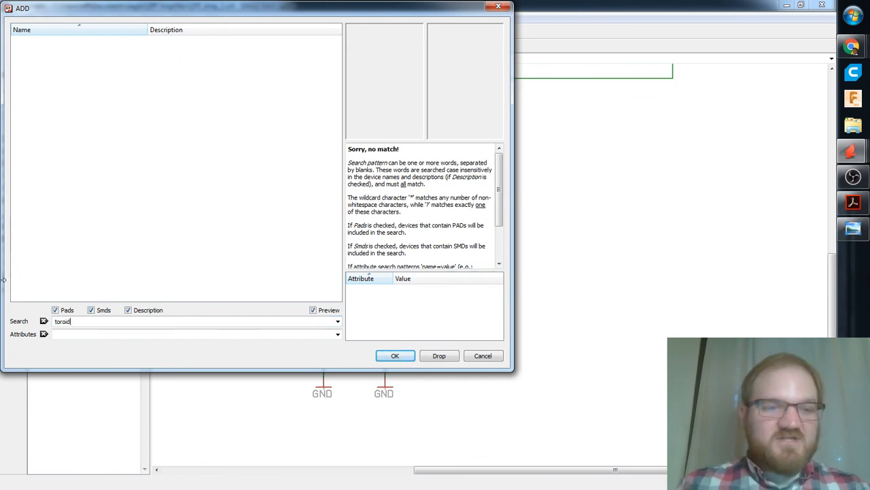
key("Return")
type("transf")
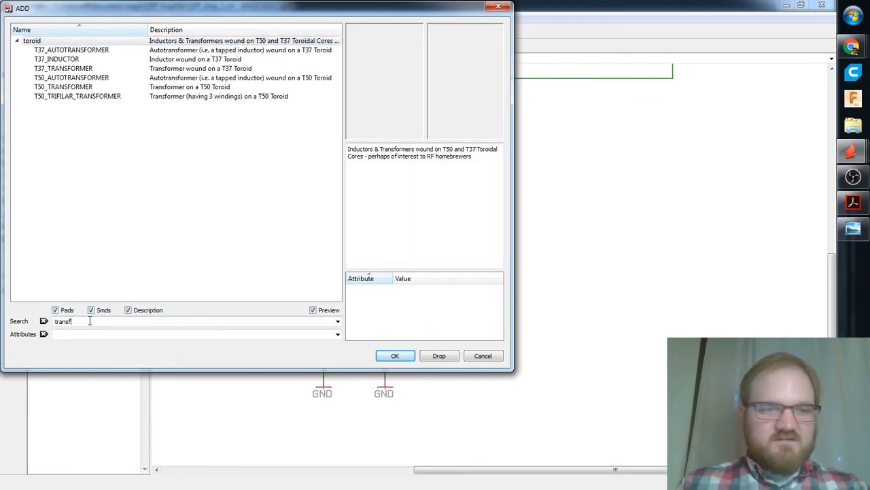
type("ormer")
key("Return")
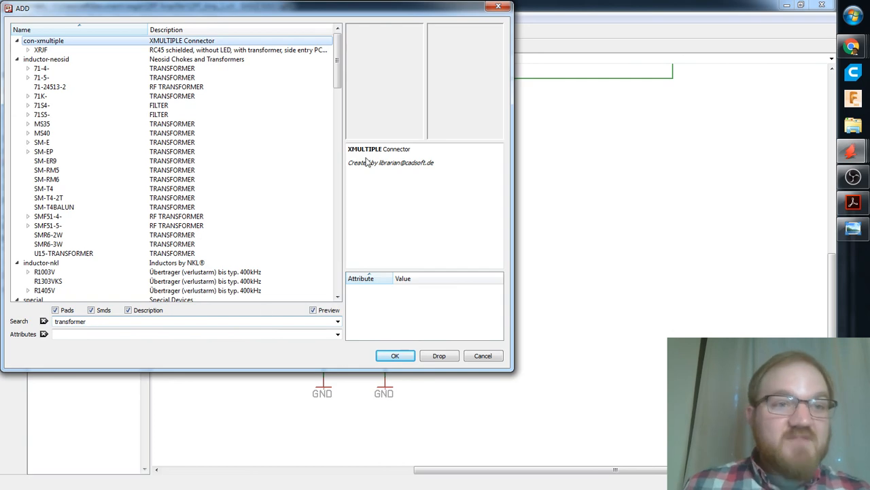
scroll(190, 173, "down", 7)
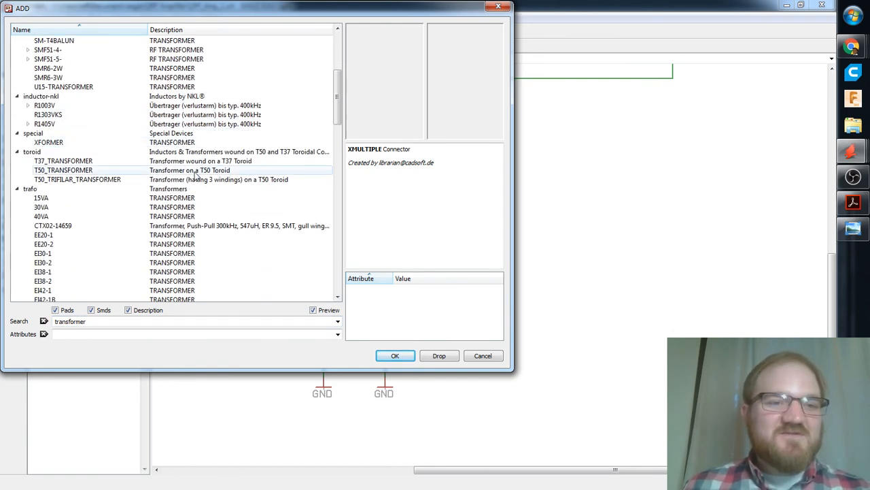
scroll(193, 171, "down", 12)
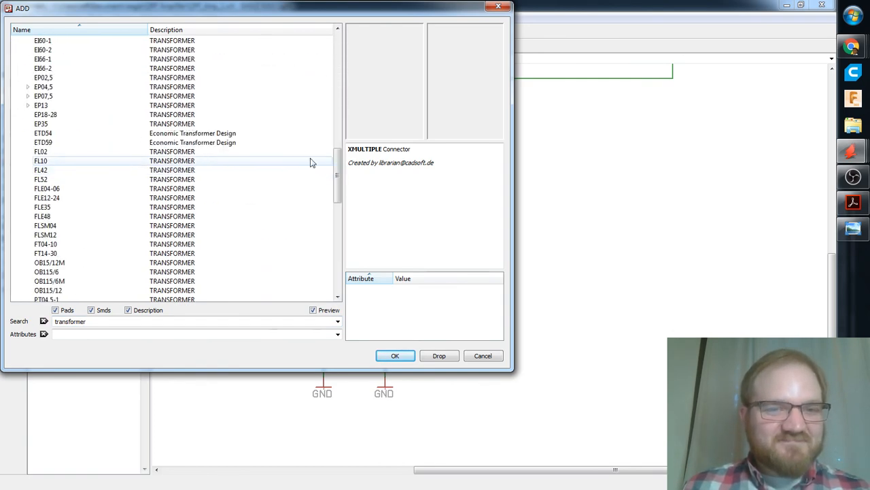
left_click_drag(337, 177, 333, 42)
key("Escape")
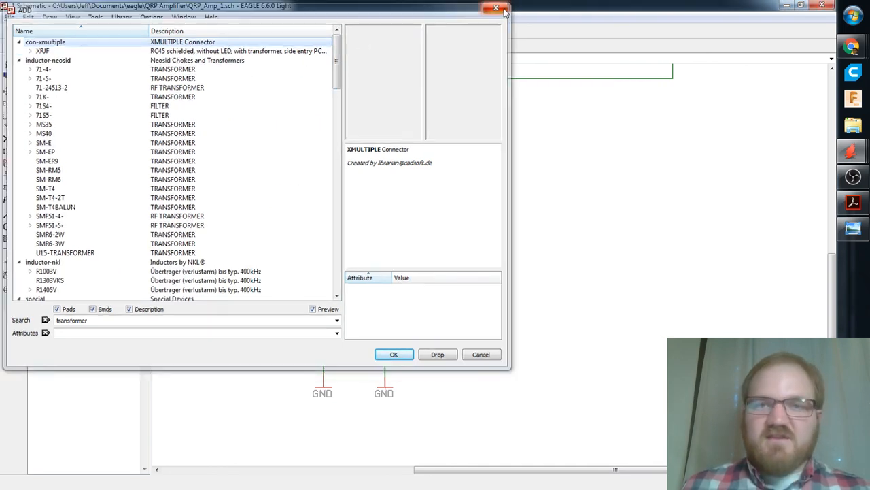
key("ctrl+s")
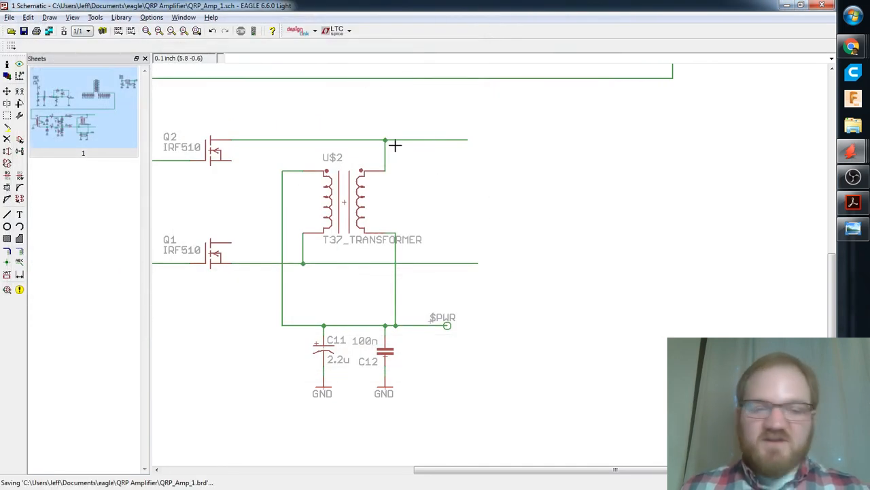
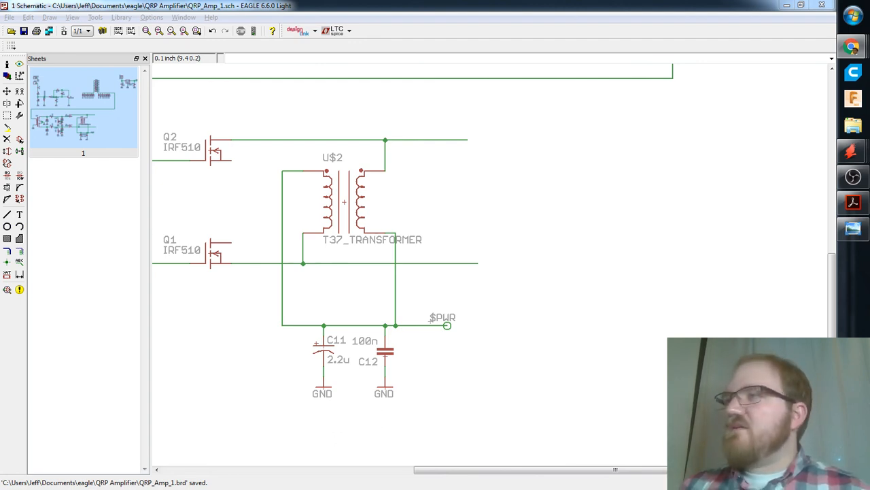
Bring the browser with the core specs forward, maximize it, and scroll through the specs.
left_click_drag(177, 298, 363, 111)
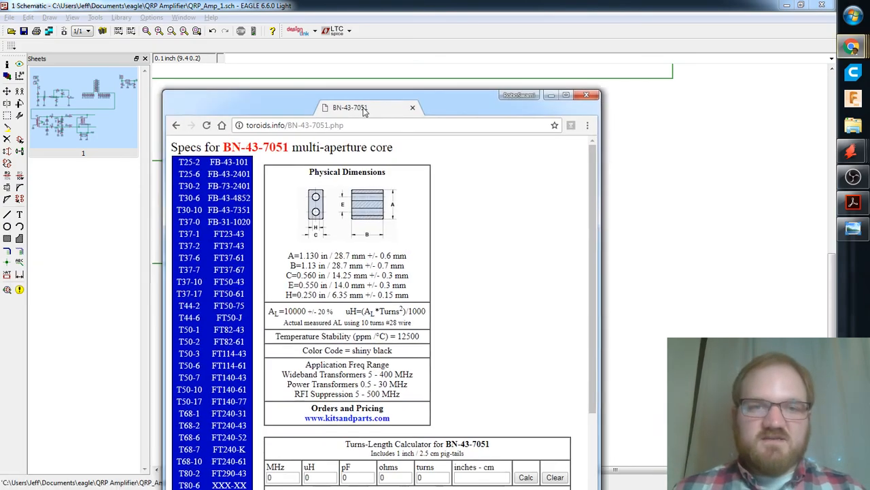
double_click(444, 103)
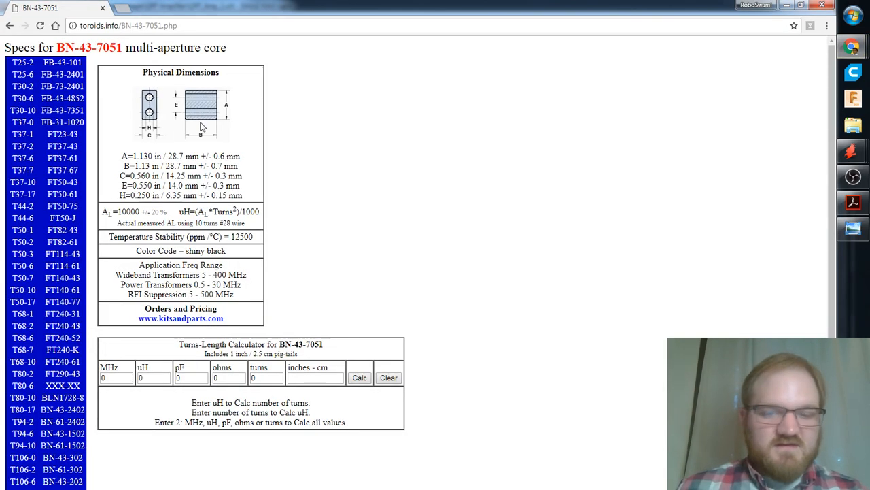
scroll(201, 127, "up", 3, "ctrl")
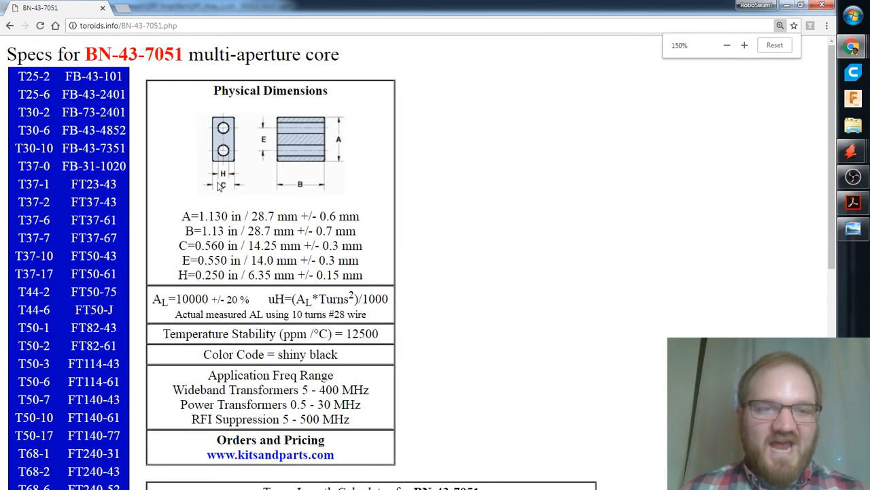
scroll(365, 220, "down", 1)
scroll(366, 220, "up", 1)
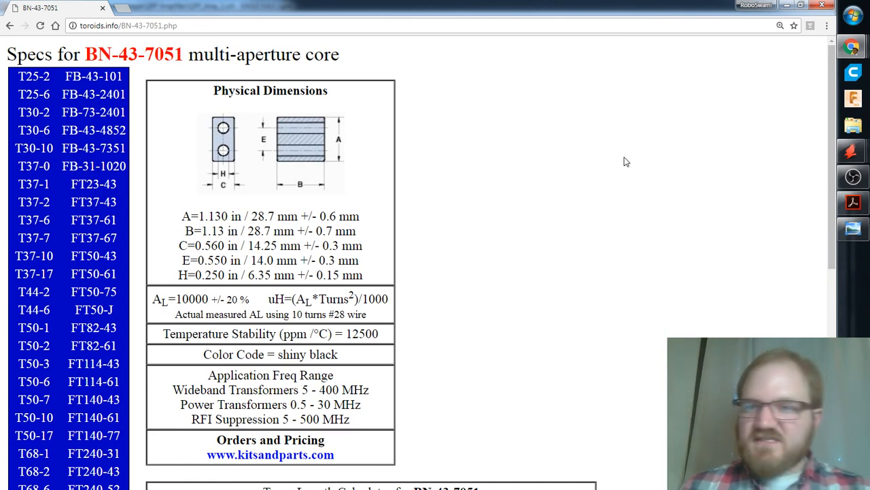
Return to EAGLE and switch to the Control Panel.
mouse_move(851, 158)
left_click(759, 155)
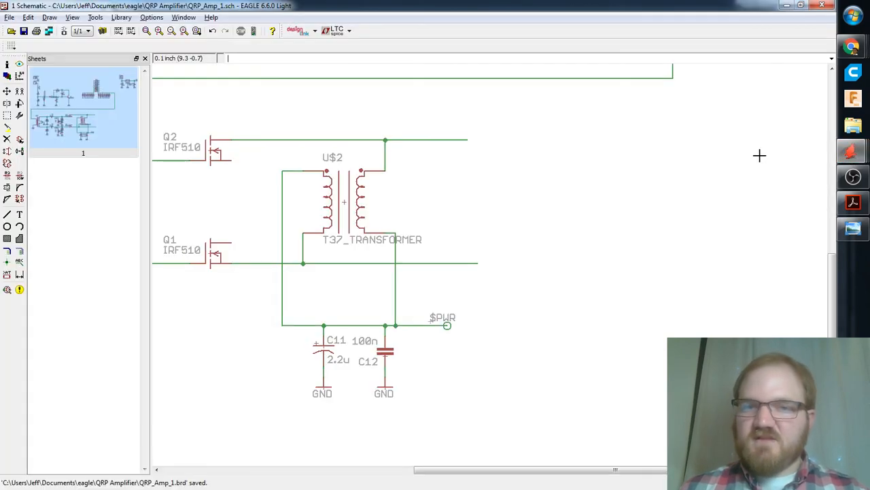
mouse_move(850, 153)
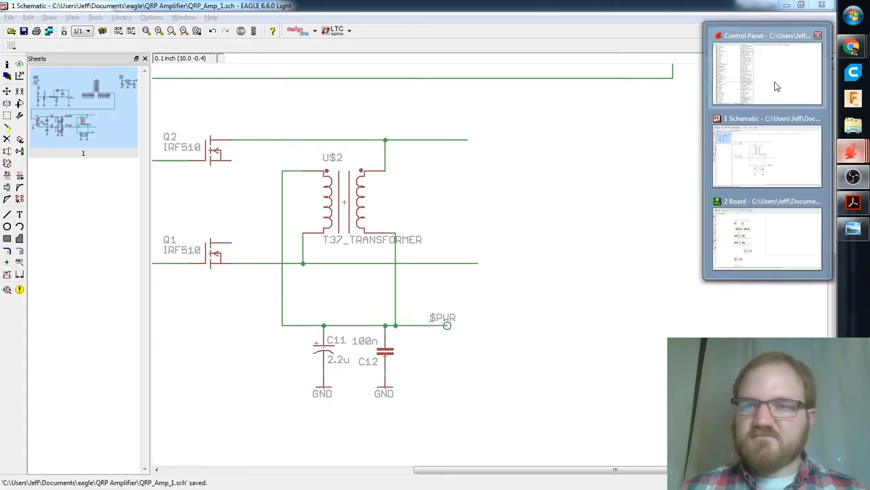
left_click(773, 78)
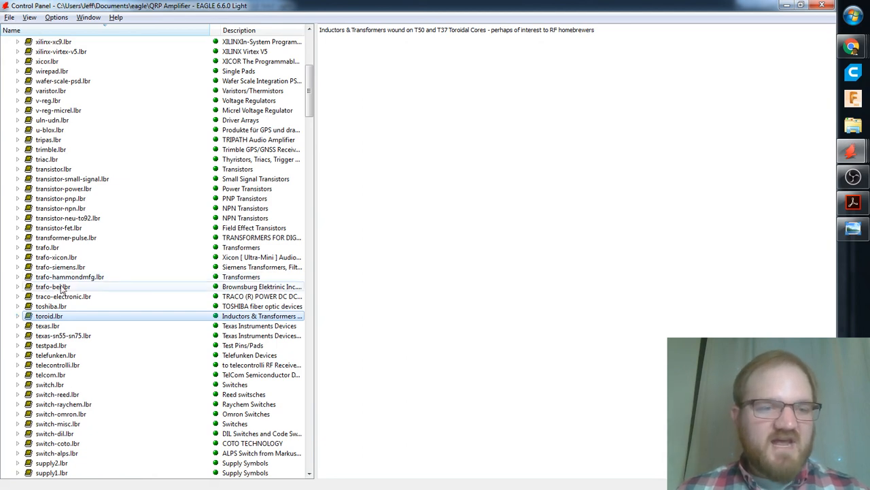
scroll(14, 23, "down", 1)
Browse for an existing library file from the File menu, then close the browser without opening one.
left_click(10, 18)
mouse_move(41, 31)
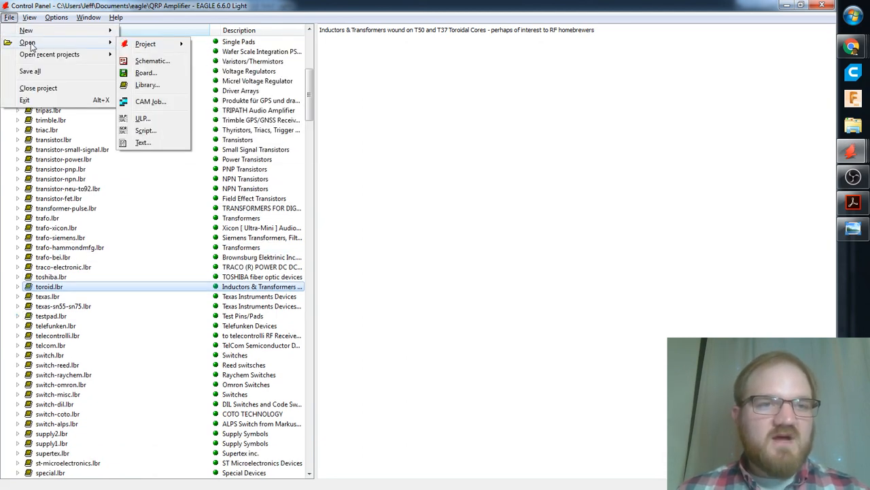
left_click(153, 82)
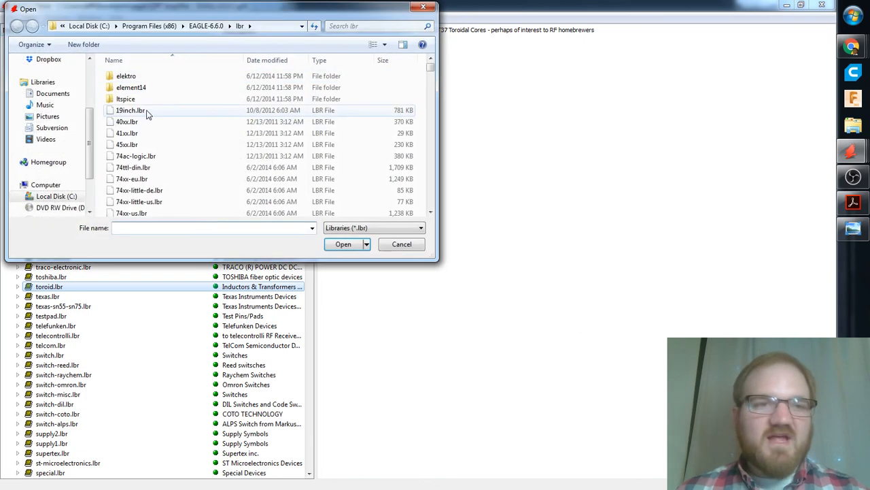
left_click_drag(160, 155, 172, 133)
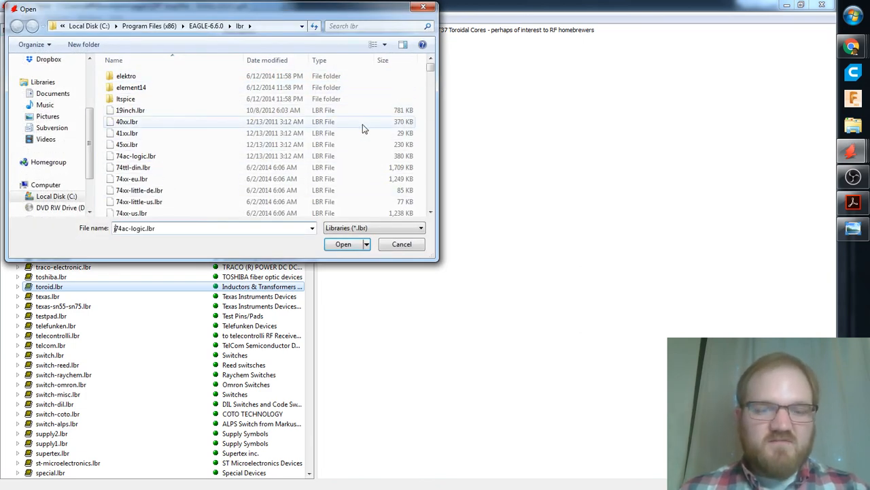
left_click_drag(433, 65, 430, 141)
left_click(139, 69)
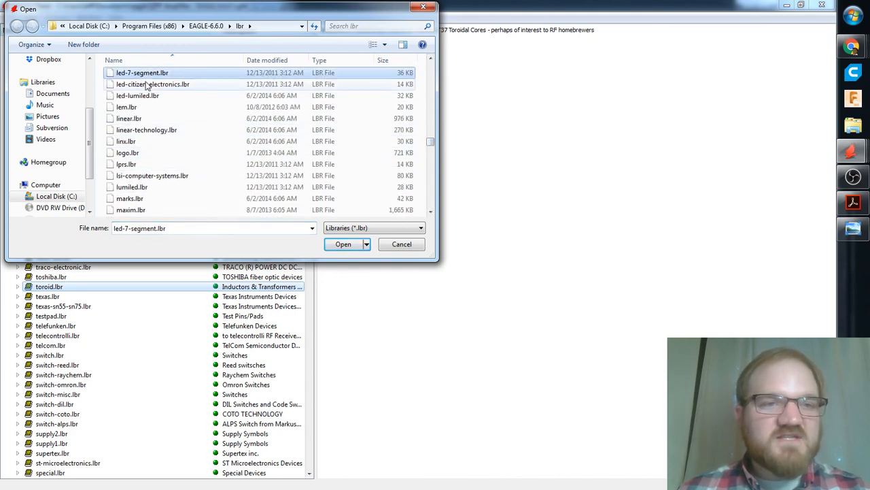
scroll(146, 91, "down", 8)
scroll(156, 109, "up", 15)
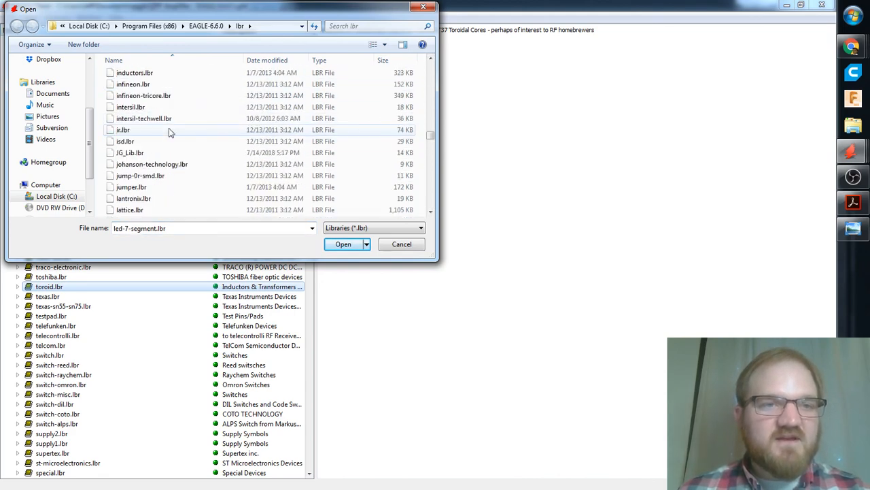
scroll(171, 133, "down", 5)
scroll(172, 134, "down", 2)
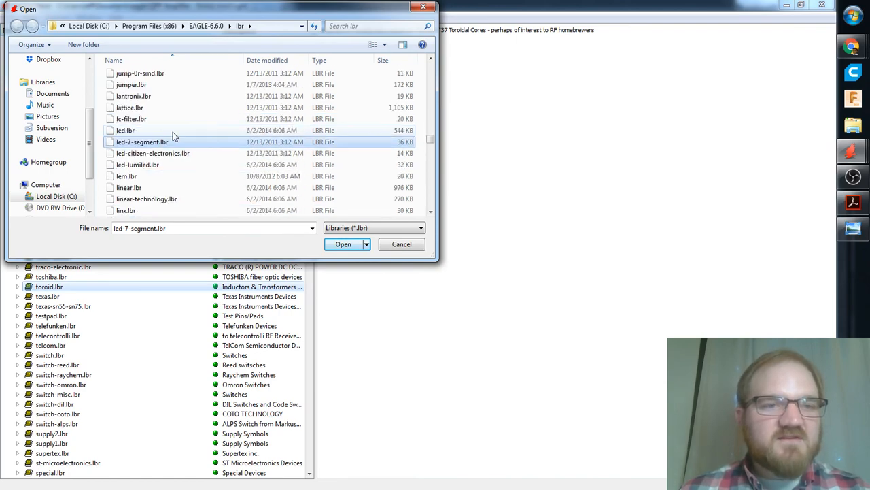
left_click(418, 249)
Sort the Libraries by name, open JG_Lib.lbr, and maximize the library editor.
scroll(136, 272, "up", 9)
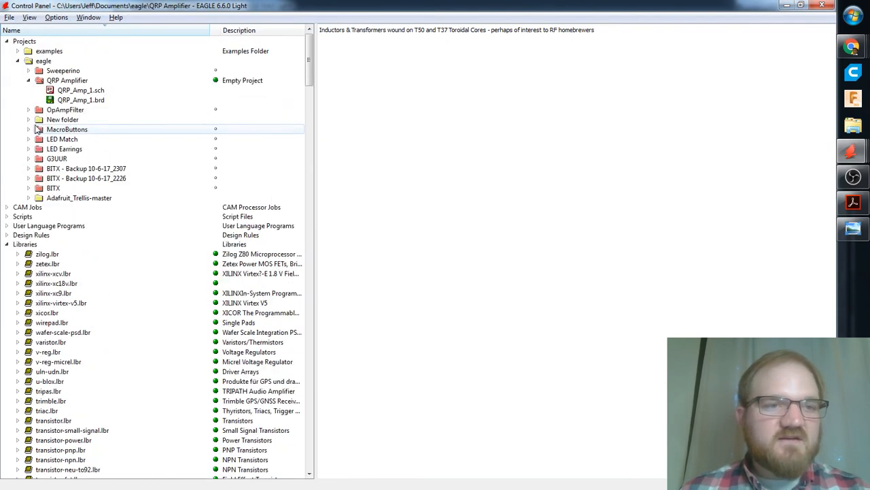
scroll(27, 267, "down", 6)
scroll(27, 268, "down", 7)
scroll(26, 218, "up", 10)
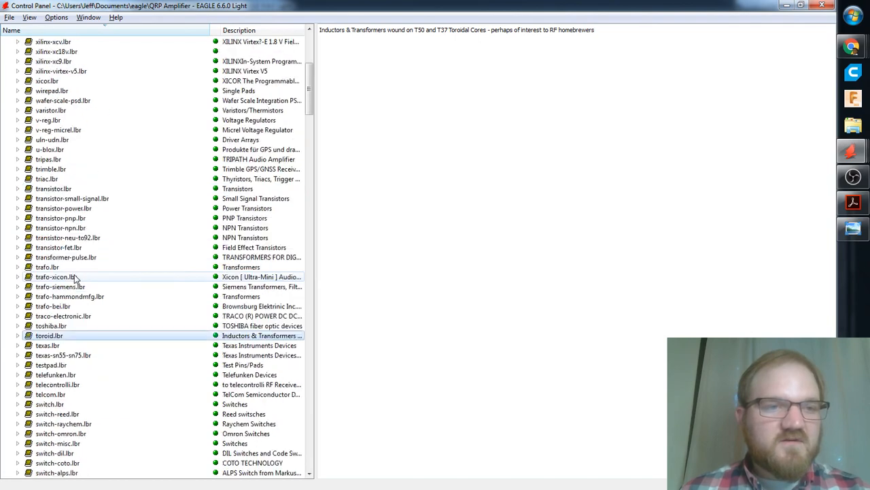
scroll(39, 224, "down", 1)
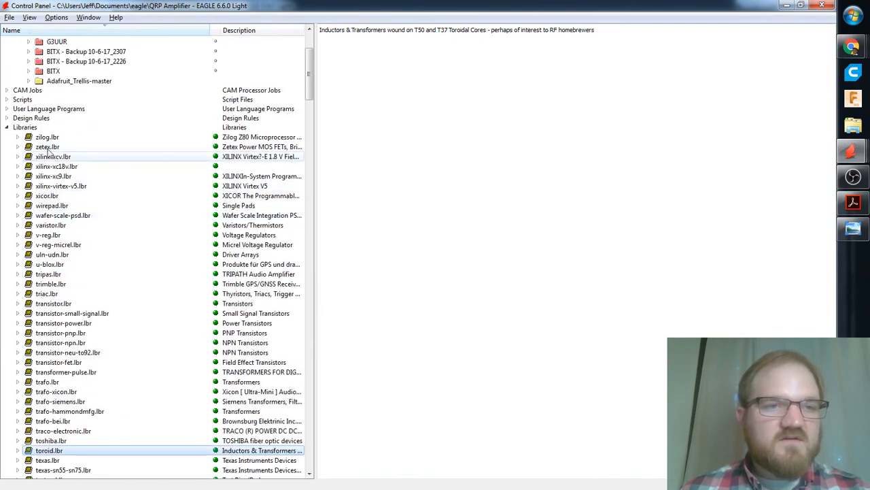
left_click(77, 30)
scroll(41, 216, "down", 20)
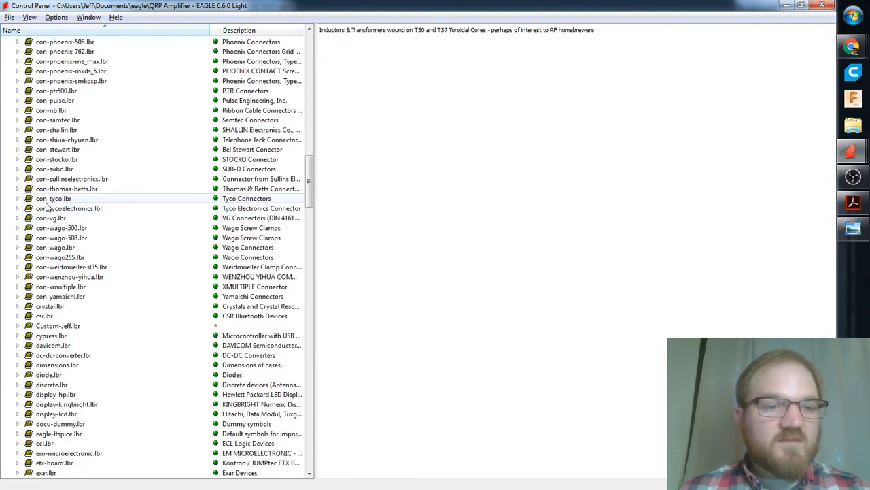
scroll(46, 206, "down", 2)
double_click(49, 197)
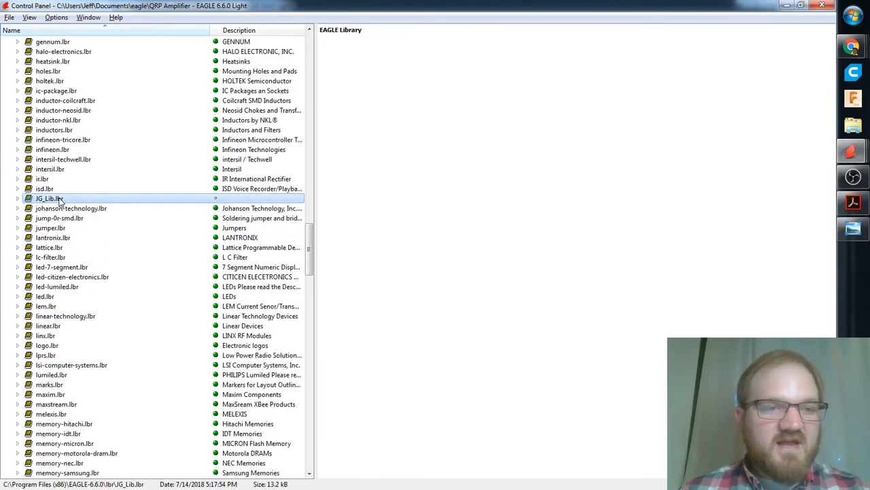
double_click(361, 134)
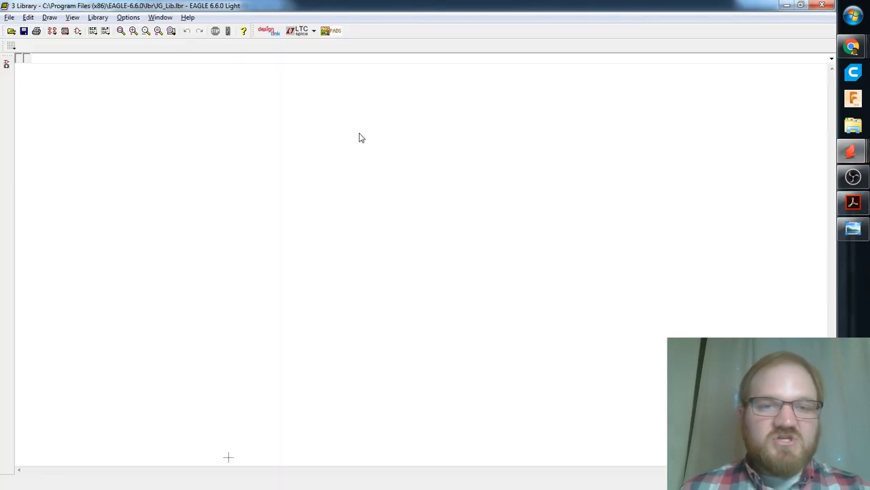
Restore the library window size and bring the Control Panel's library list forward.
double_click(610, 12)
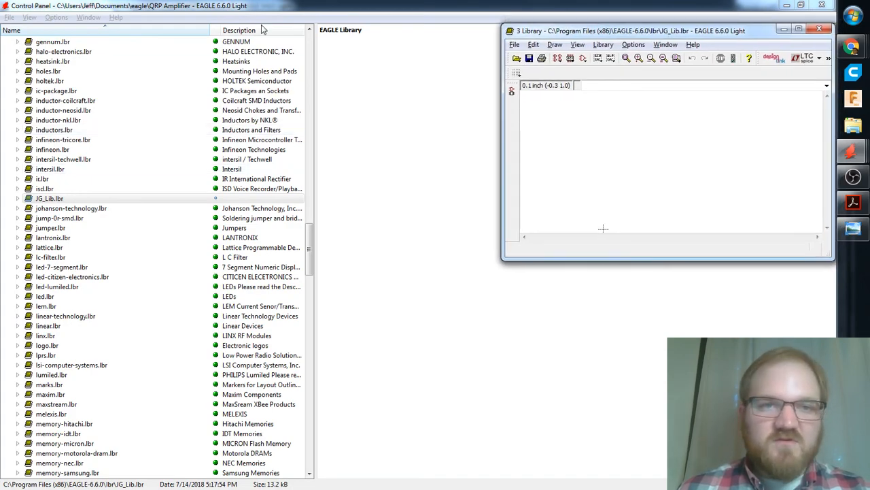
left_click(264, 30)
scroll(81, 218, "up", 1)
scroll(60, 232, "down", 15)
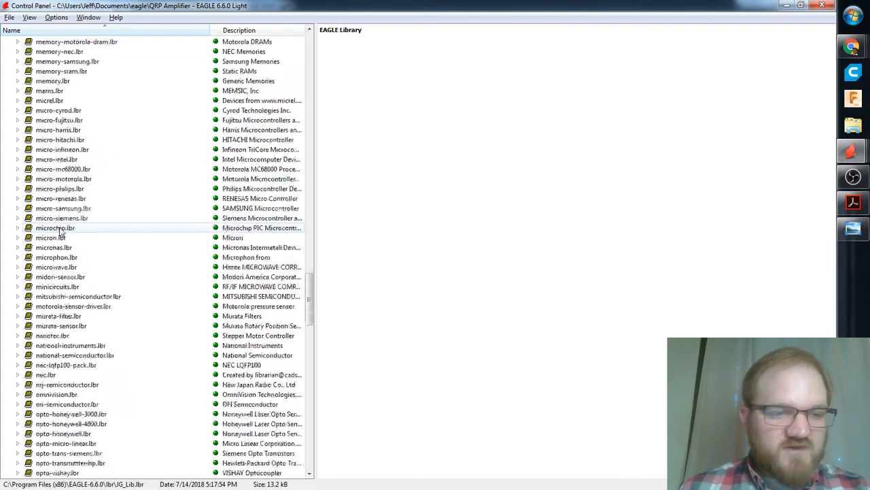
scroll(60, 232, "down", 20)
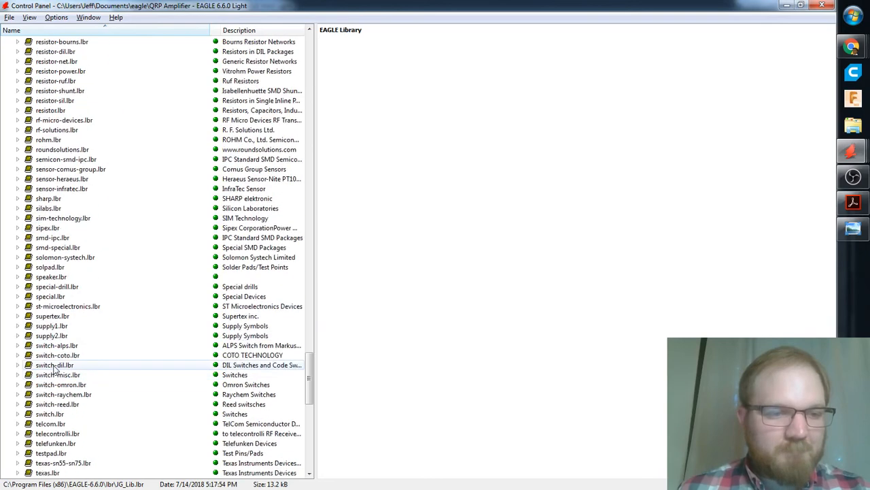
scroll(54, 369, "down", 8)
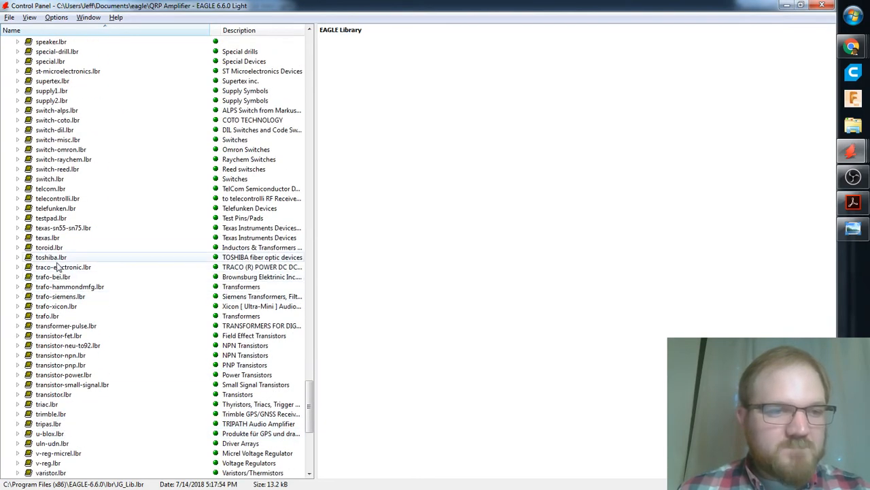
Preview toroid.lbr's T37 devices, copy T37_TRANSFORMER into JG_Lib, and maximize the editor.
left_click(18, 248)
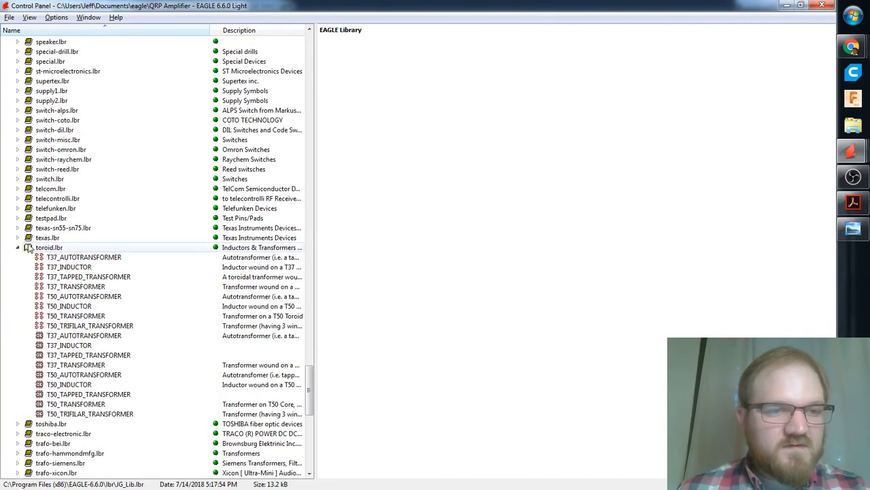
left_click(78, 258)
left_click(82, 276)
left_click(83, 286)
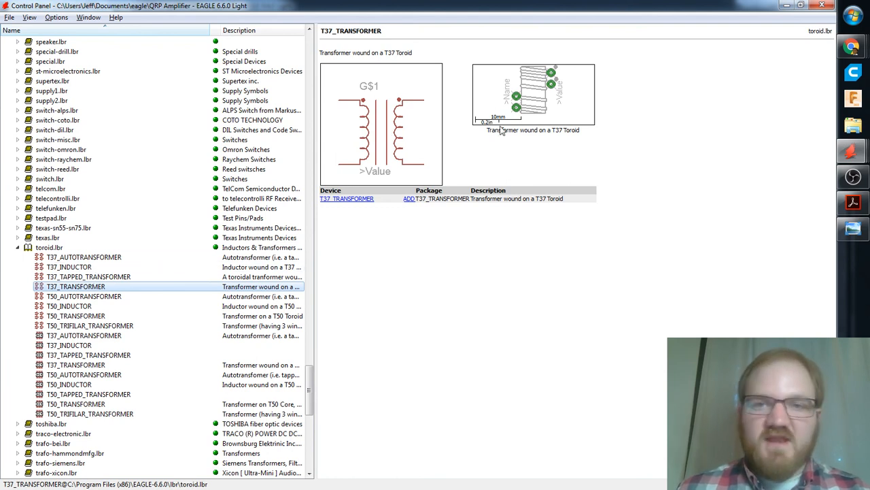
right_click(96, 286)
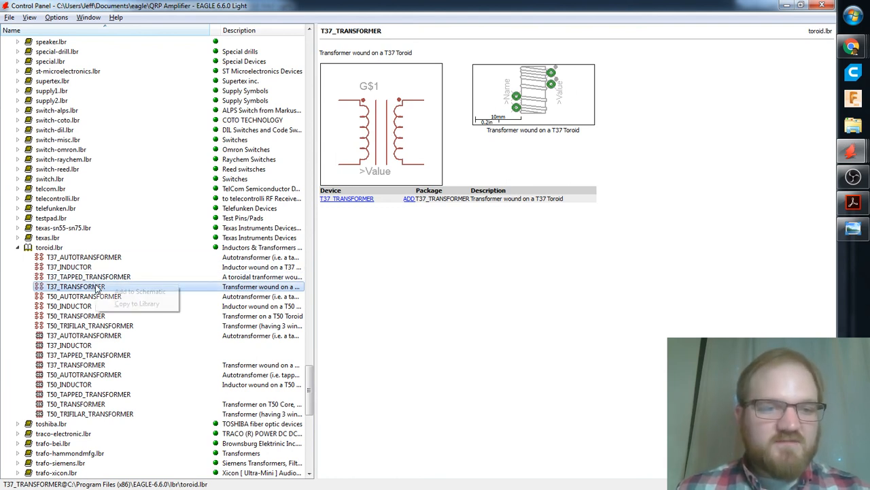
left_click(139, 304)
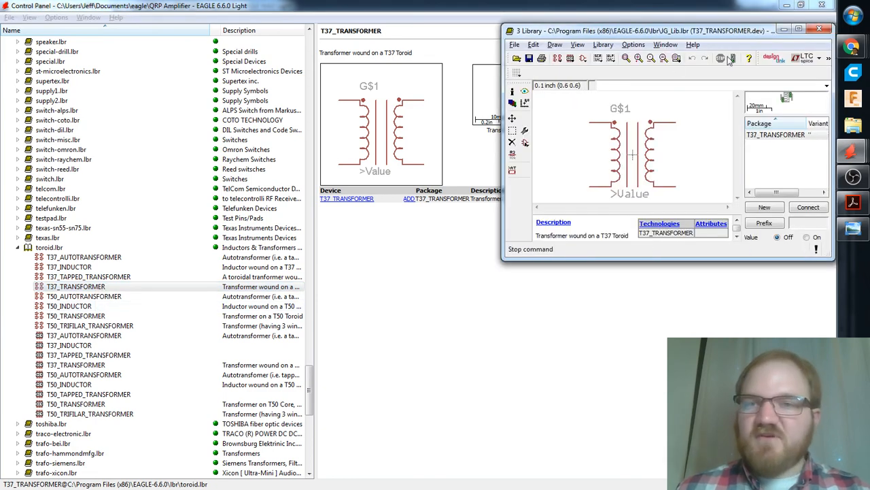
double_click(670, 33)
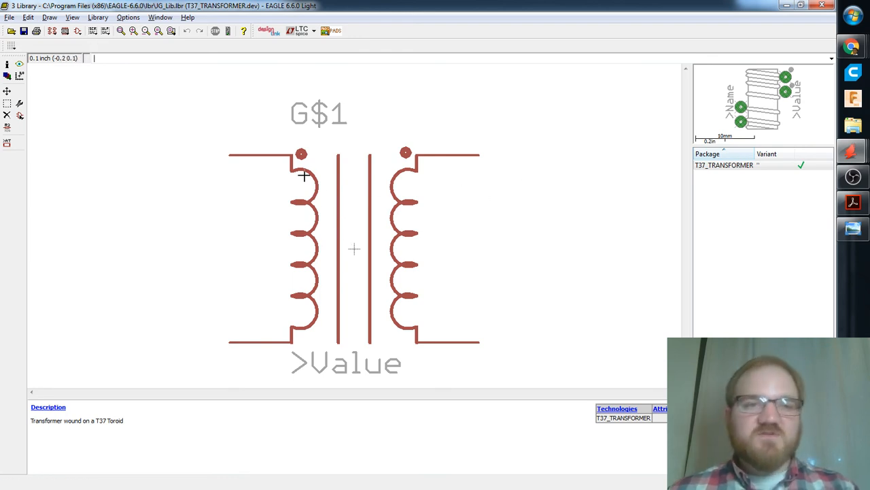
Create a new package named BN_43_7051_PAK in JG_Lib and confirm its creation.
left_click(67, 32)
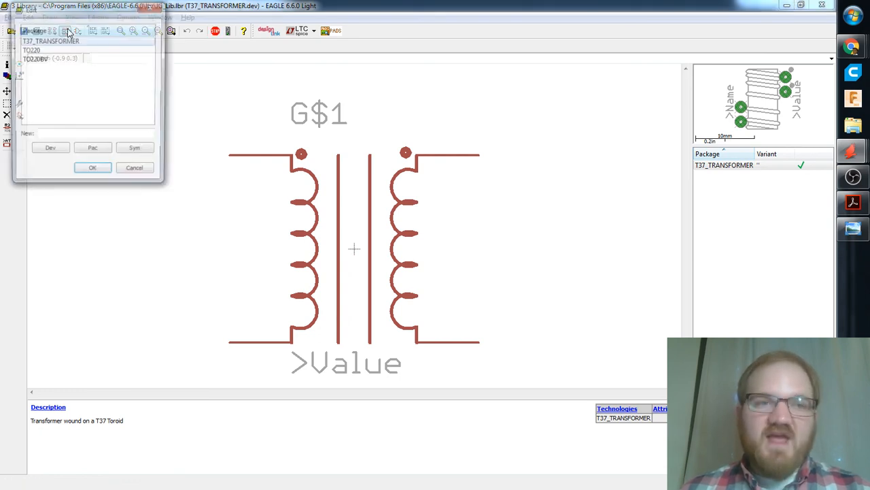
left_click(72, 135)
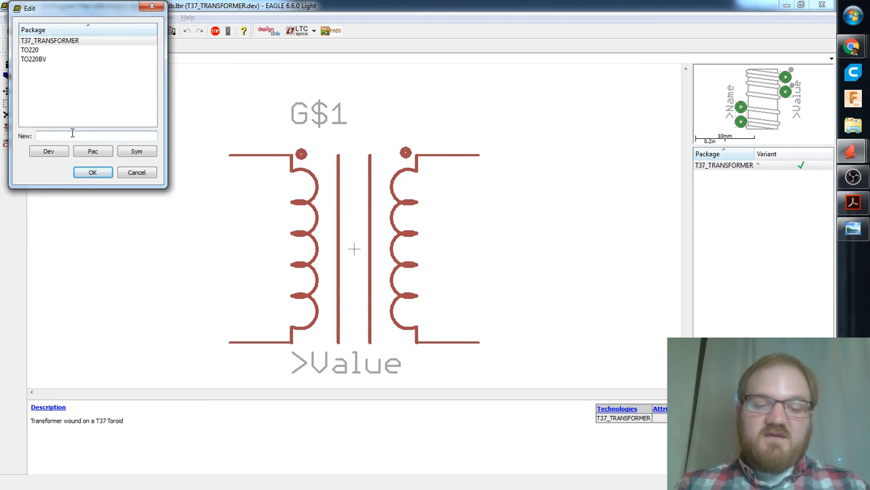
type("BN_43_7051_PAK")
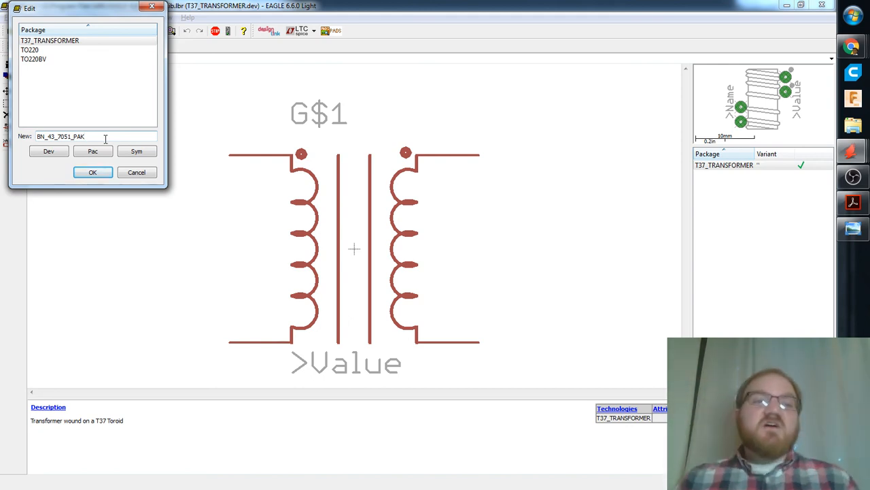
left_click(107, 175)
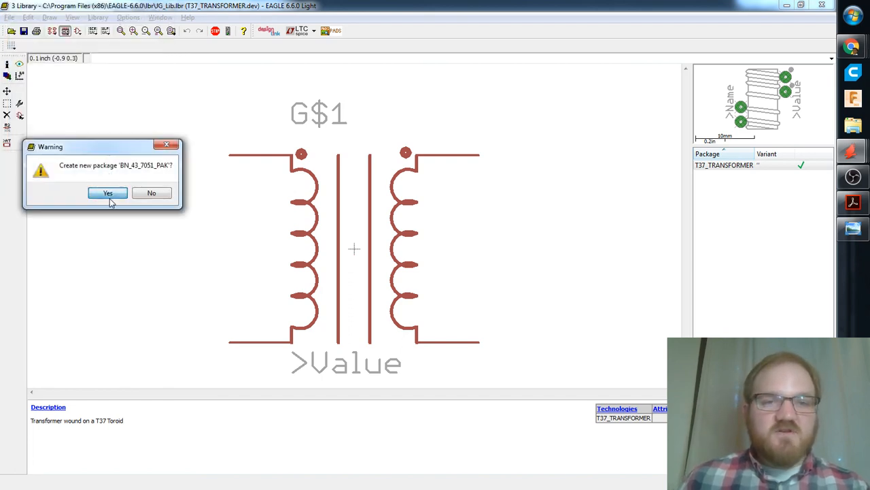
left_click(109, 193)
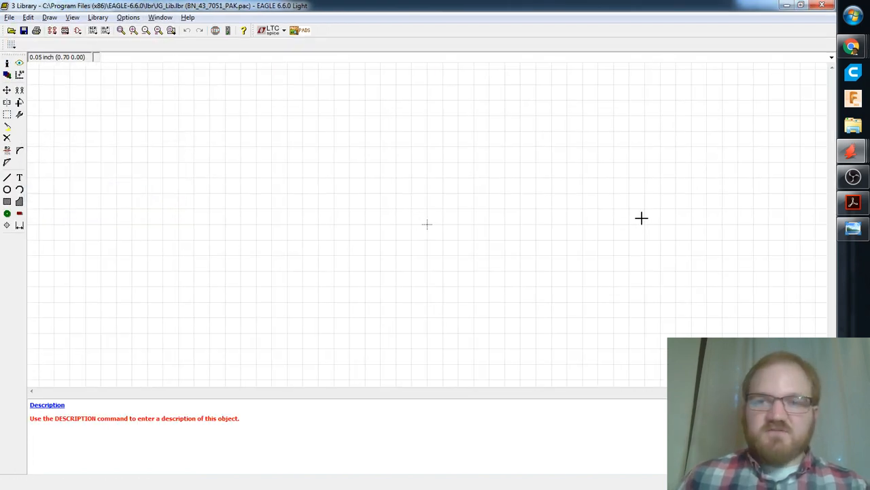
left_click(853, 47)
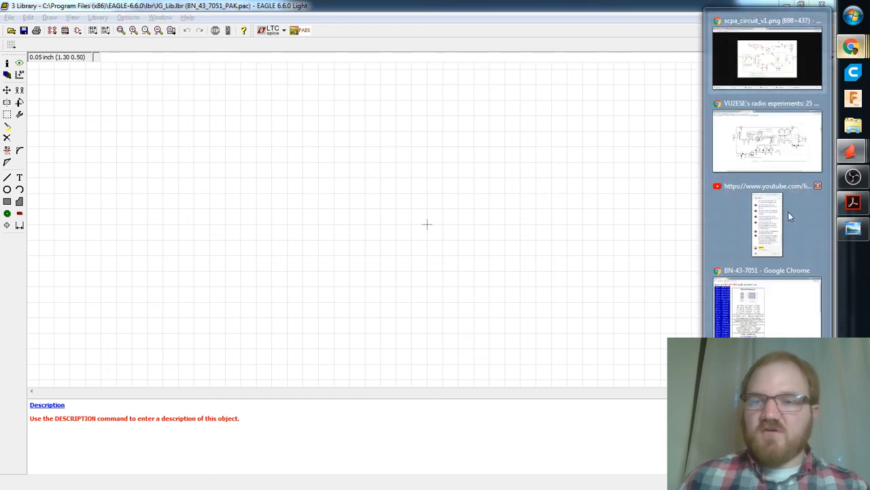
left_click(791, 278)
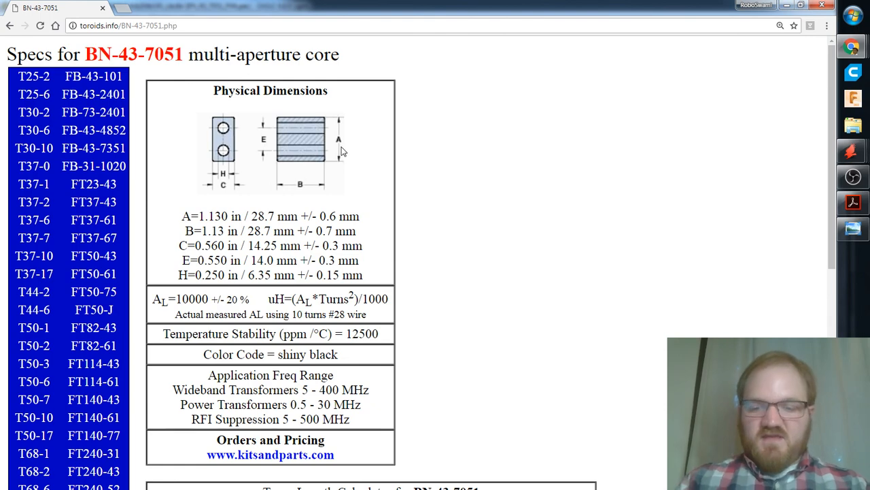
scroll(342, 151, "up", 2, "ctrl")
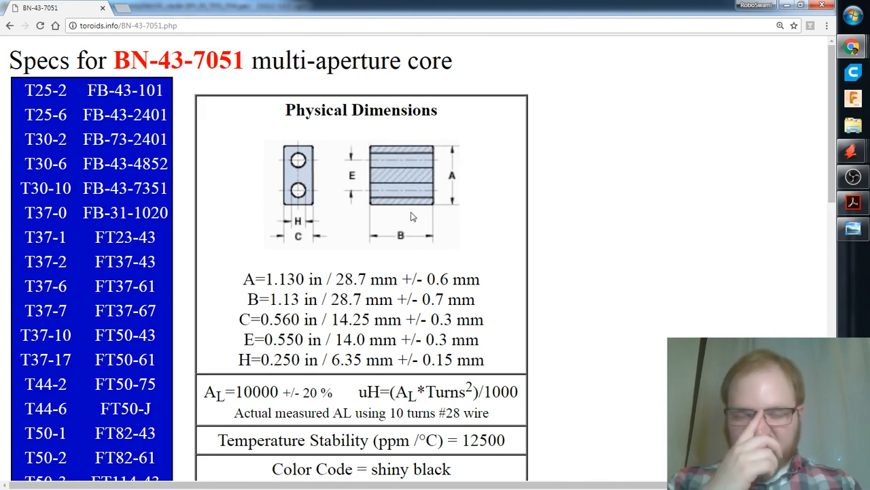
key("alt+Tab")
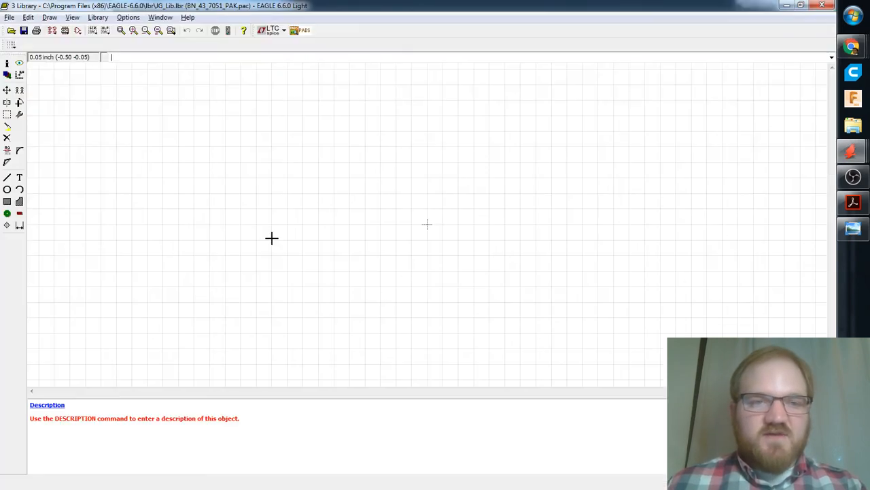
left_click(10, 17)
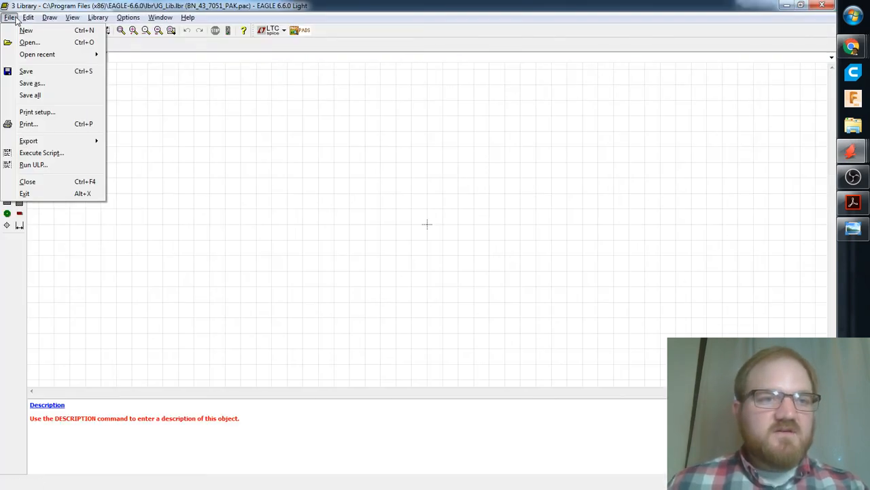
Check the Grid settings, close them unchanged, and glance at the core specs page.
mouse_move(32, 18)
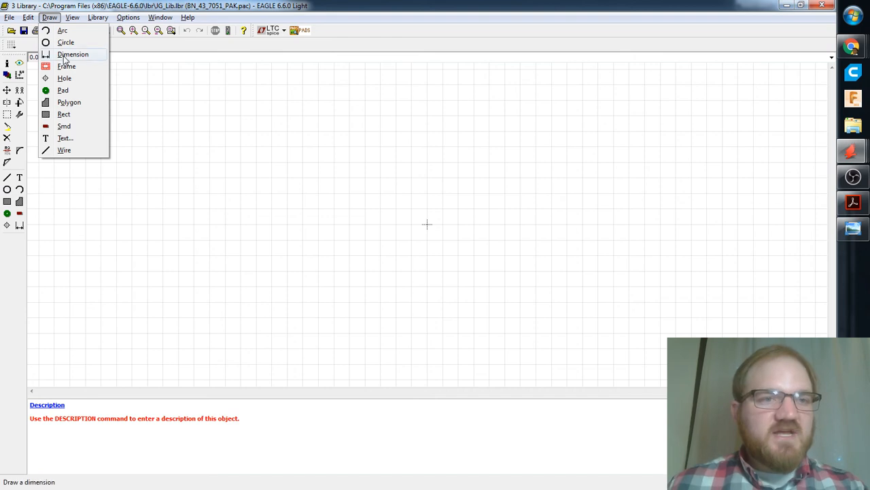
mouse_move(72, 17)
left_click(89, 30)
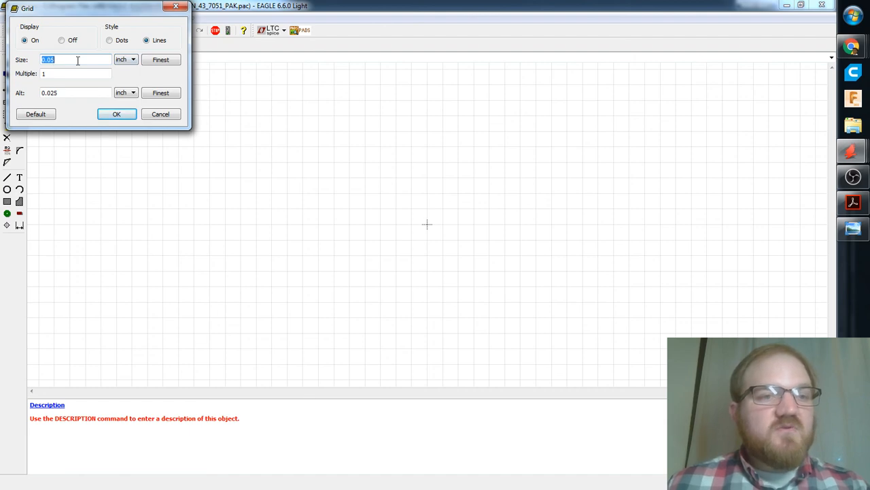
left_click(115, 115)
key("alt+Tab")
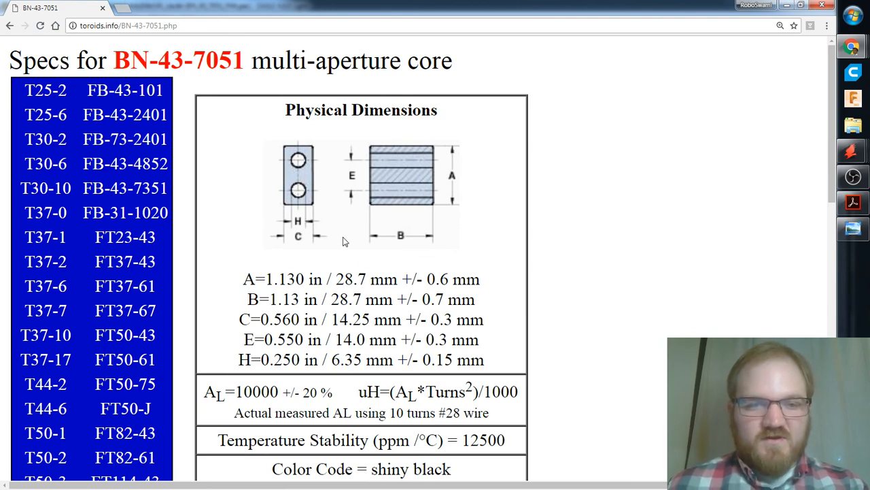
key("alt+Tab")
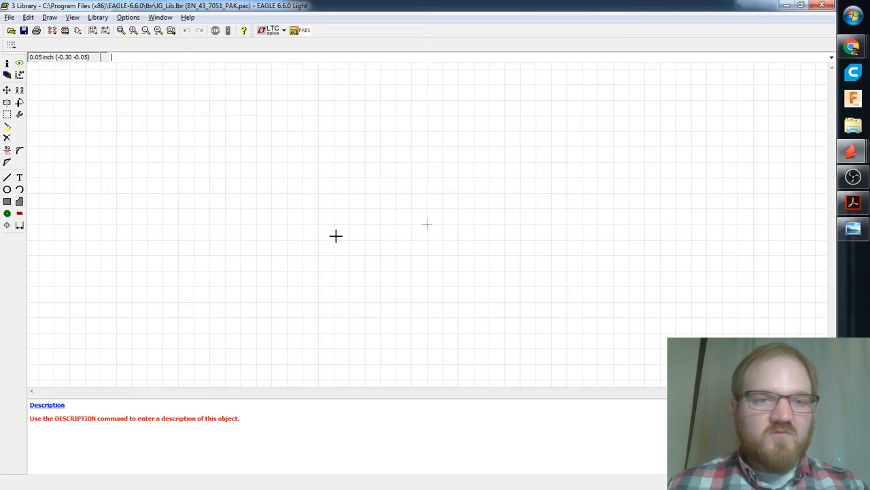
Edit the alternate grid value and apply a 0.05 inch grid with 0.025 inch alternate.
left_click(50, 17)
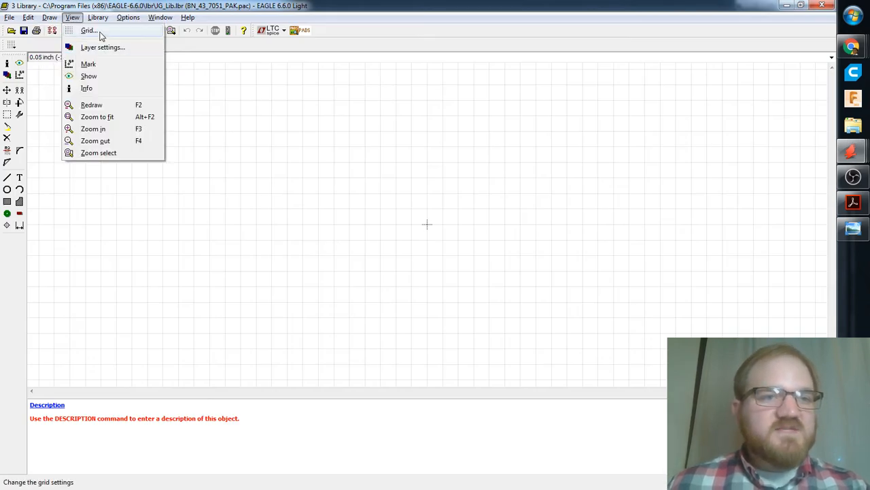
left_click(98, 30)
left_click(71, 91)
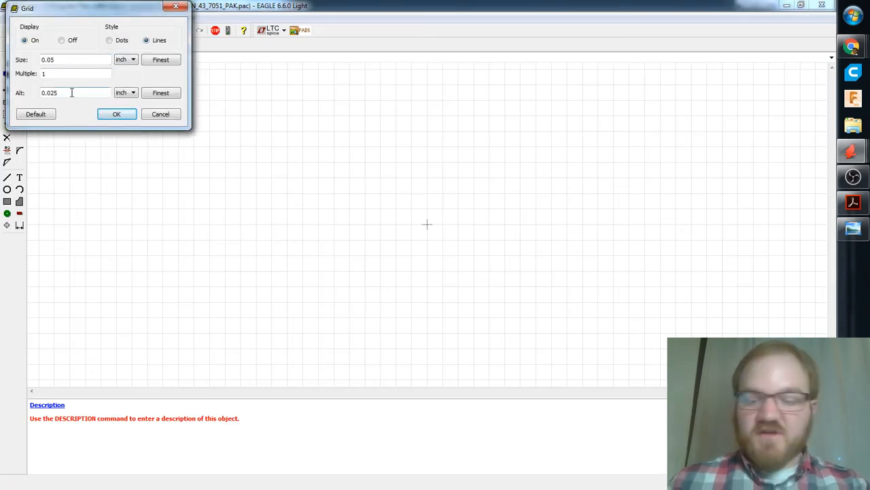
key("BackSpace")
key("BackSpace")
type("1")
left_click(114, 114)
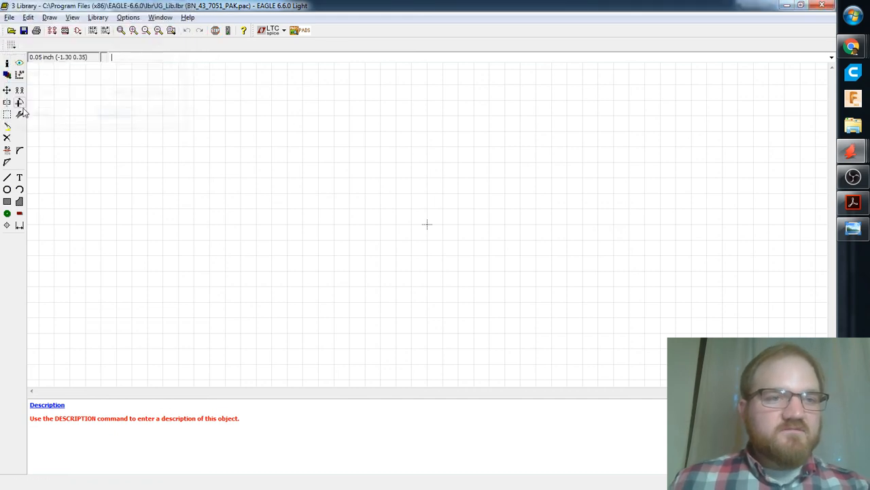
Draw a filled tPlace rectangle from the origin to 1.13, 1.13 inch using the fine Alt grid.
left_click(7, 177)
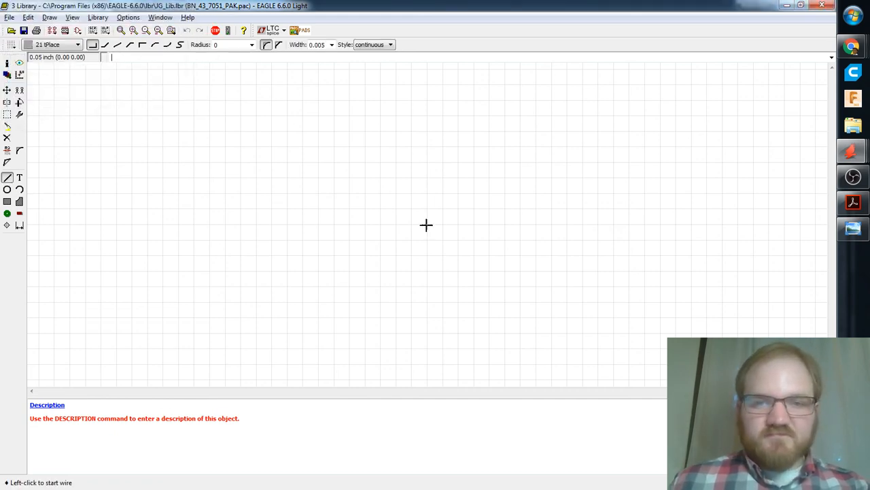
left_click(7, 202)
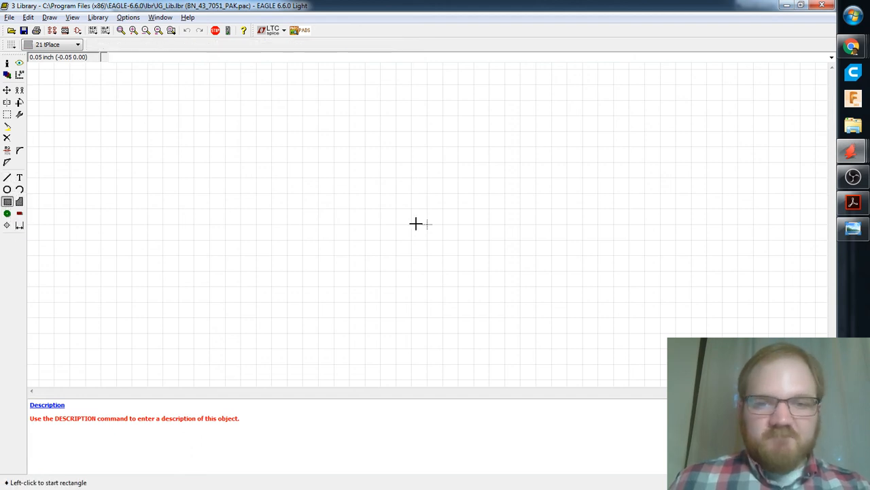
left_click(427, 224)
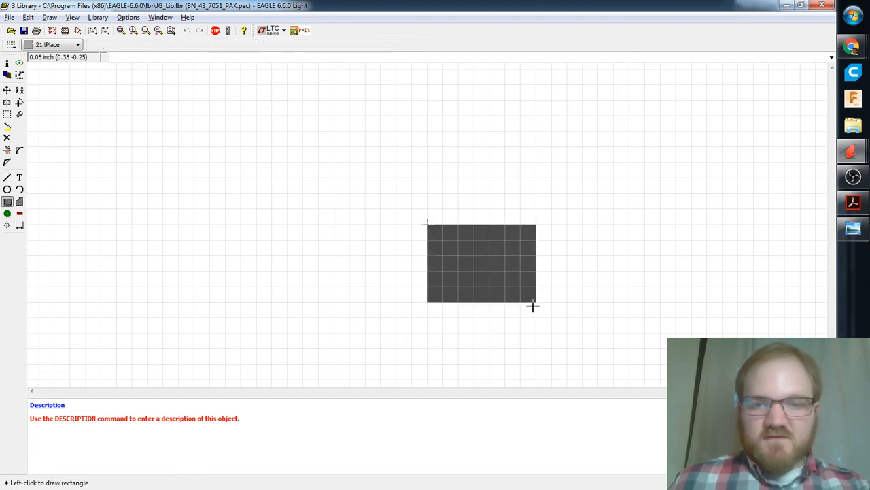
middle_click_drag(455, 155, 447, 238)
scroll(440, 218, "up", 2)
key("alt")
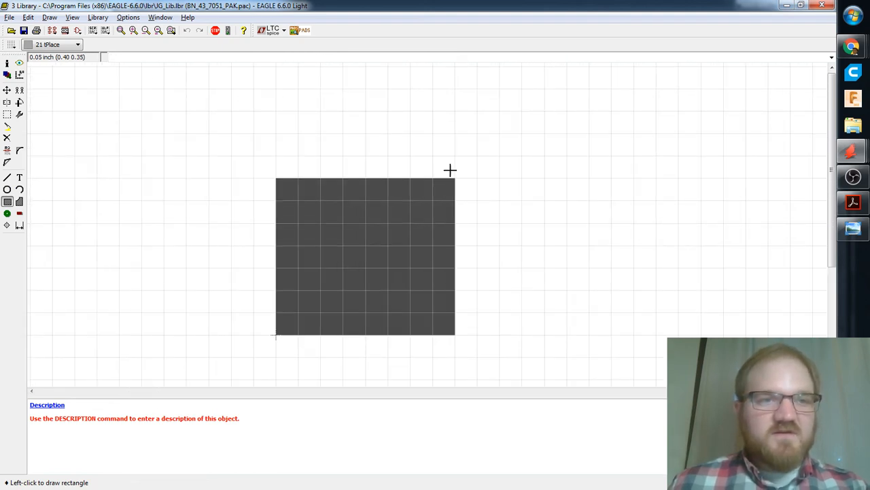
scroll(540, 109, "up", 1)
scroll(540, 110, "down", 3)
middle_click_drag(540, 109, 465, 246)
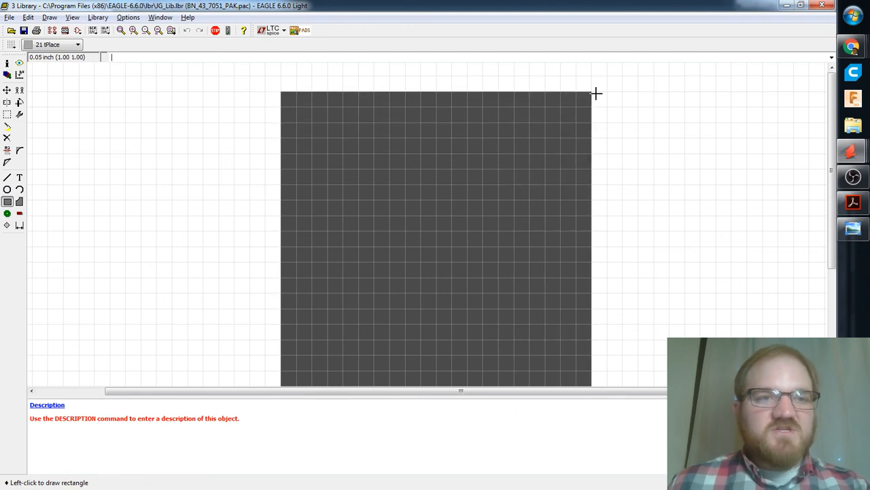
middle_click_drag(596, 91, 577, 134)
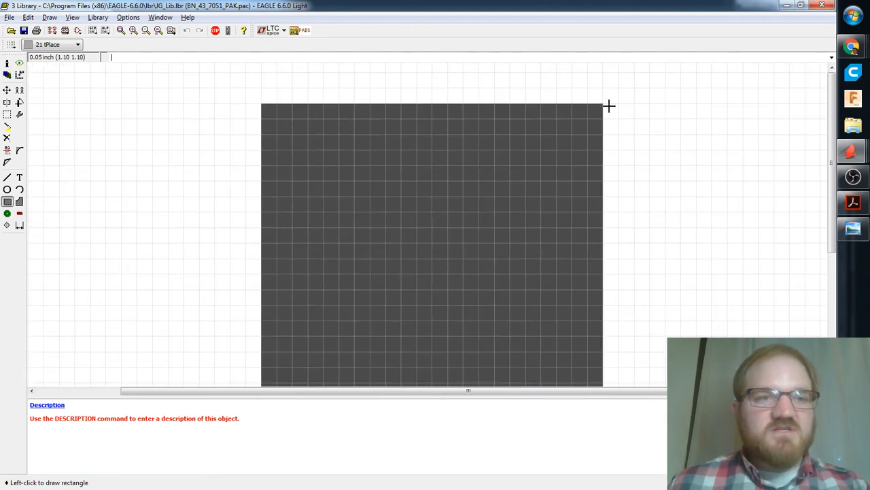
key("alt")
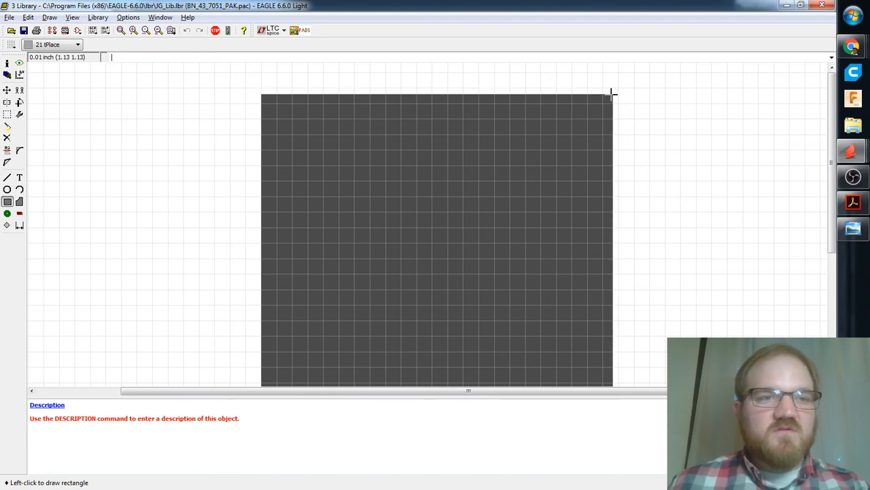
left_click(612, 94)
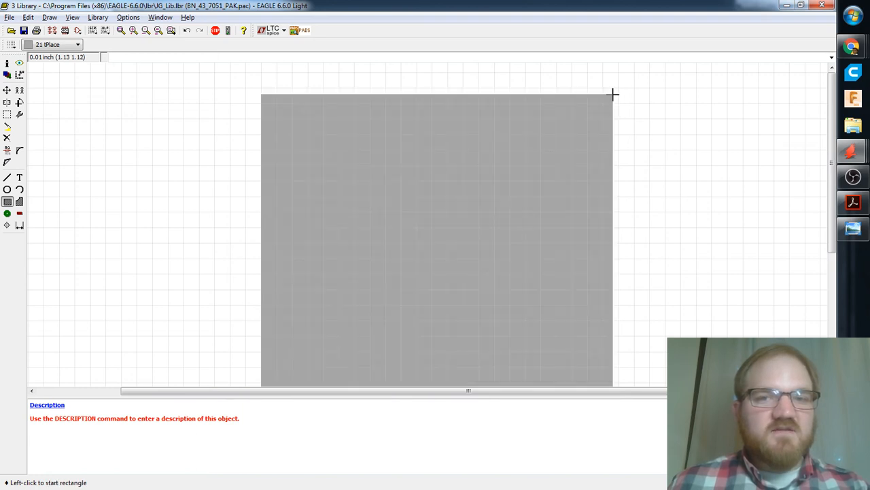
Trace a wire through all four rectangle corners, closing back at the bottom-left, and end the wire.
left_click(6, 178)
scroll(278, 187, "down", 2)
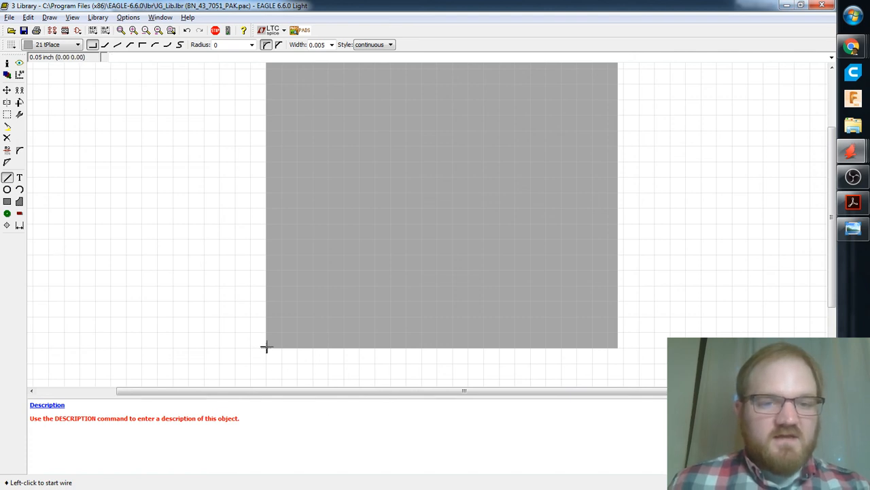
left_click(266, 348)
scroll(272, 381, "up", 5)
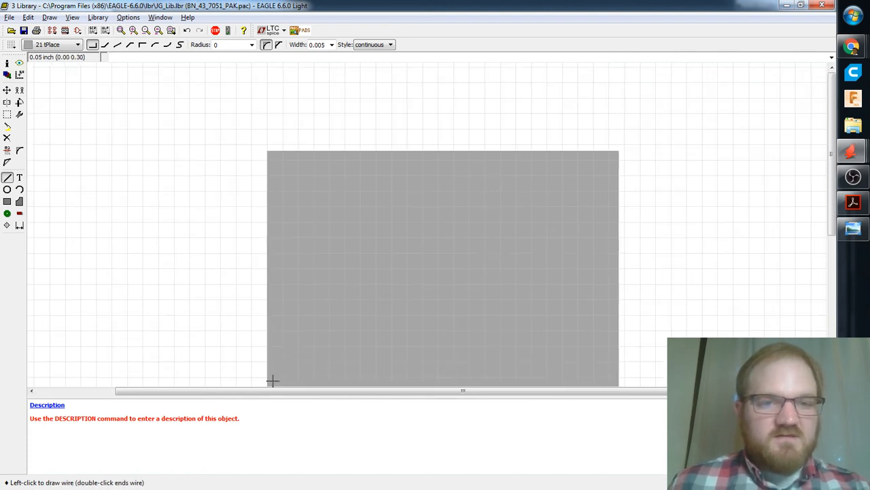
left_click(264, 160)
left_click(616, 160)
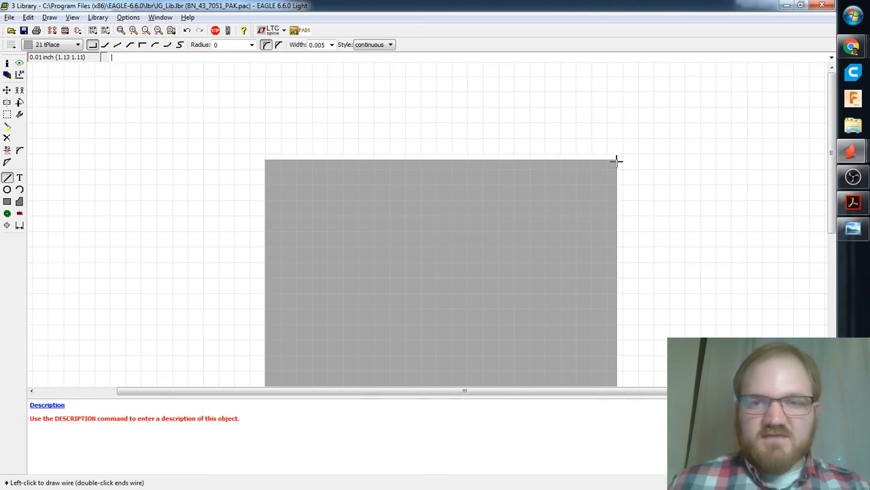
scroll(616, 272, "down", 3)
middle_click_drag(633, 139, 635, 119)
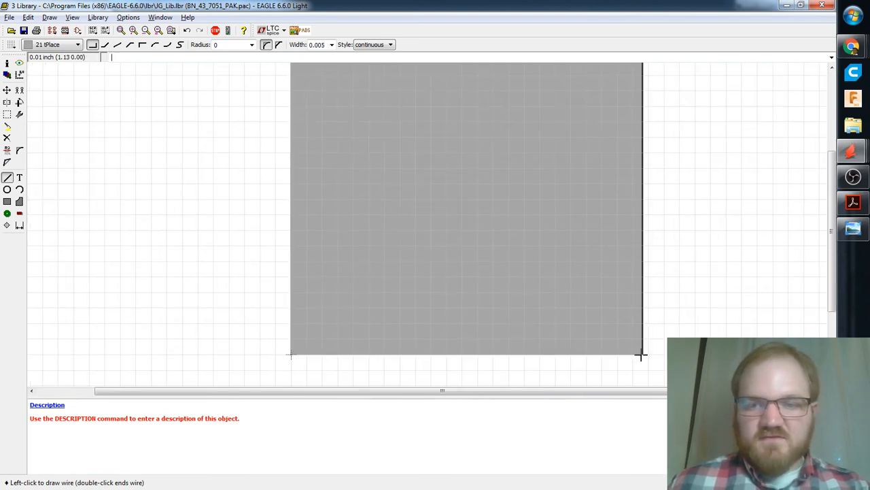
left_click(641, 355)
left_click(291, 354)
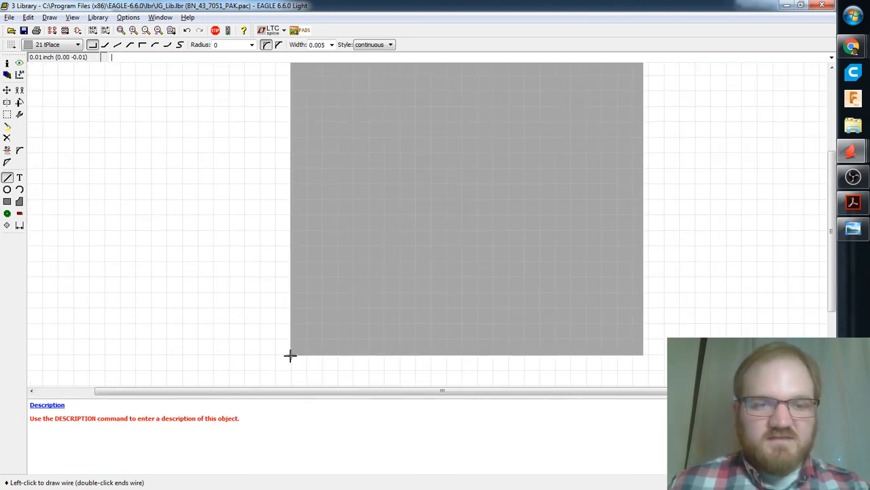
key("Escape")
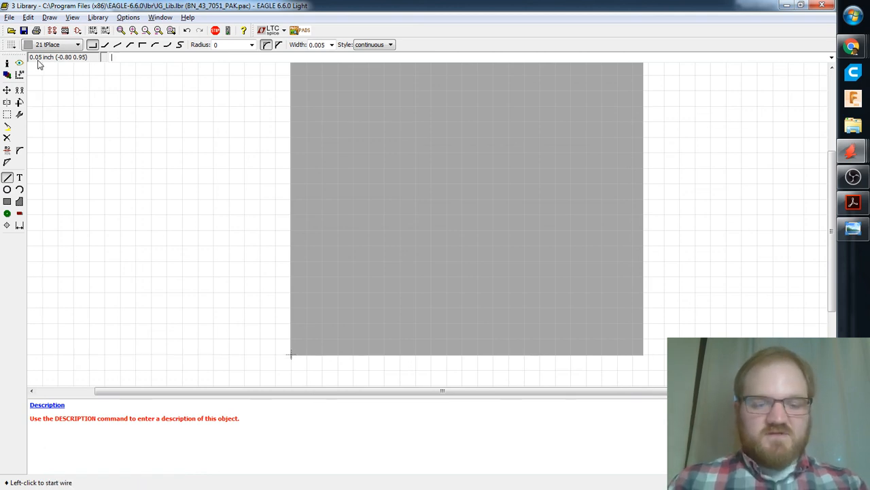
key("Return")
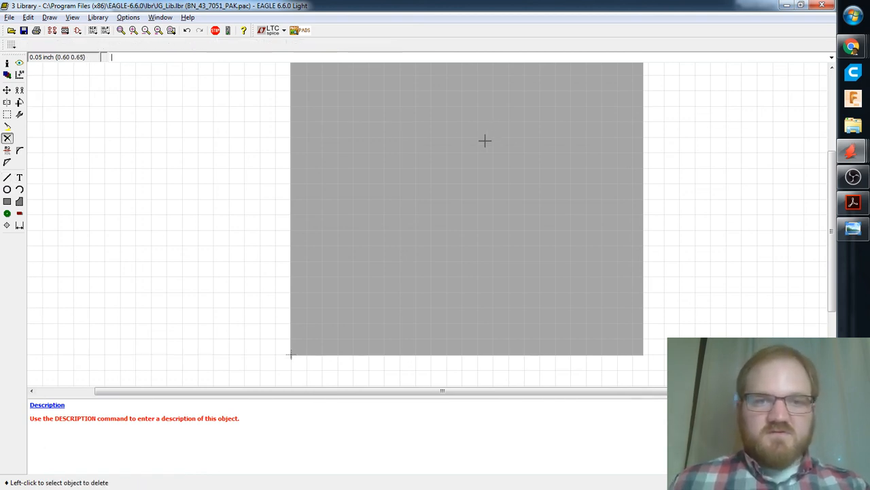
Delete the filled rectangle and bring the remaining thin square outline into view.
left_click(293, 347)
mouse_move(415, 184)
middle_mouse_down()
mouse_move(354, 239)
mouse_move(419, 201)
middle_mouse_up()
scroll(353, 239, "down", 2)
scroll(419, 200, "down", 1)
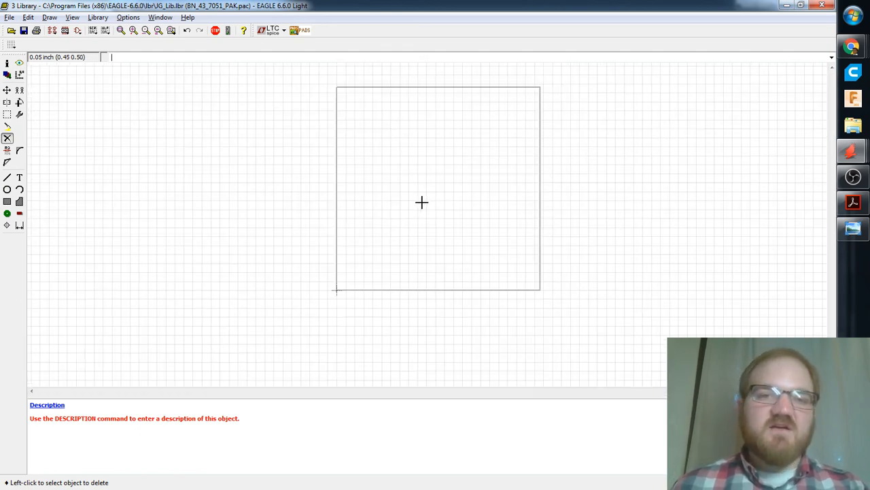
middle_click_drag(439, 198, 428, 218)
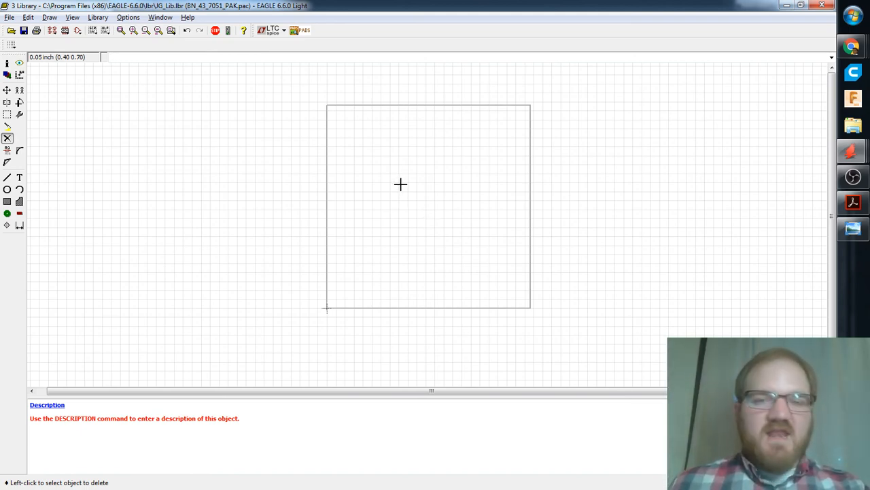
key("alt+Tab")
key("alt+Tab")
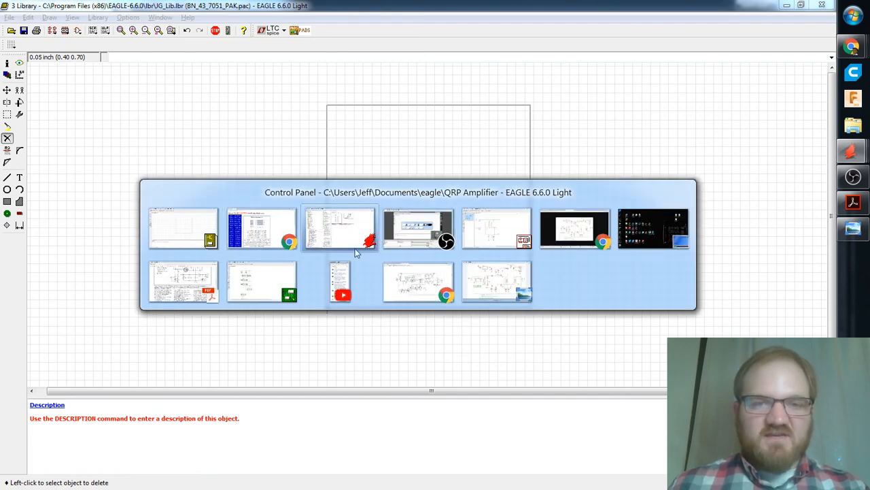
Return to the BN-43-7051 specs page in Chrome and launch Notepad.
key("alt+Tab")
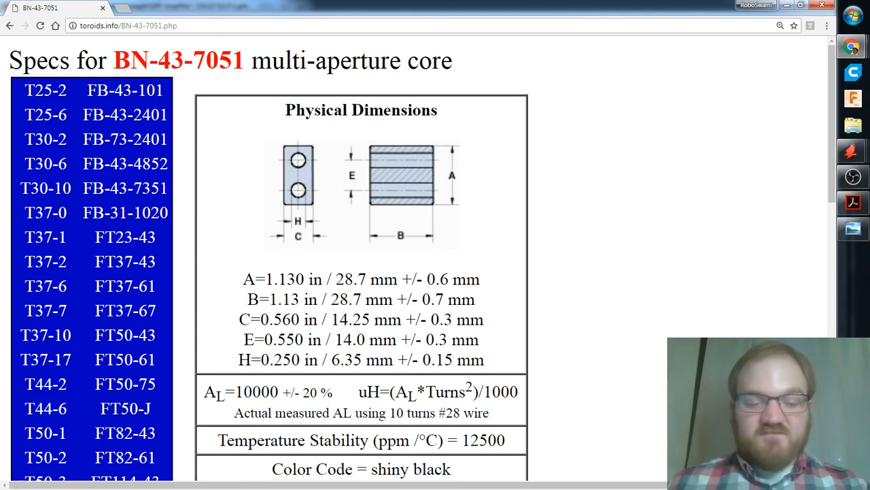
key("super")
type("notepad")
key("Return")
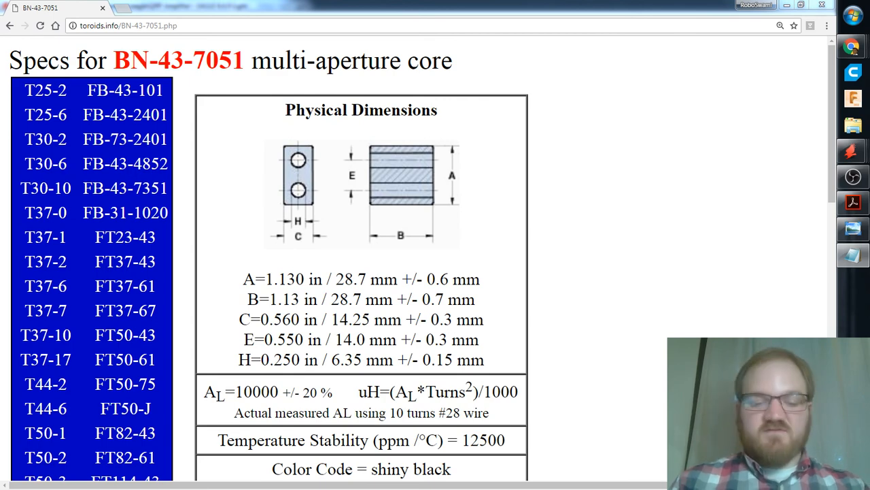
key("super")
key("Escape")
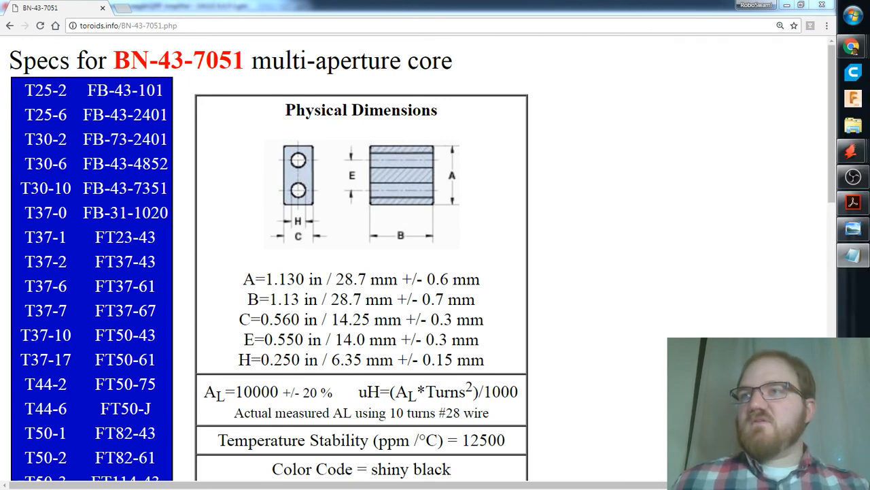
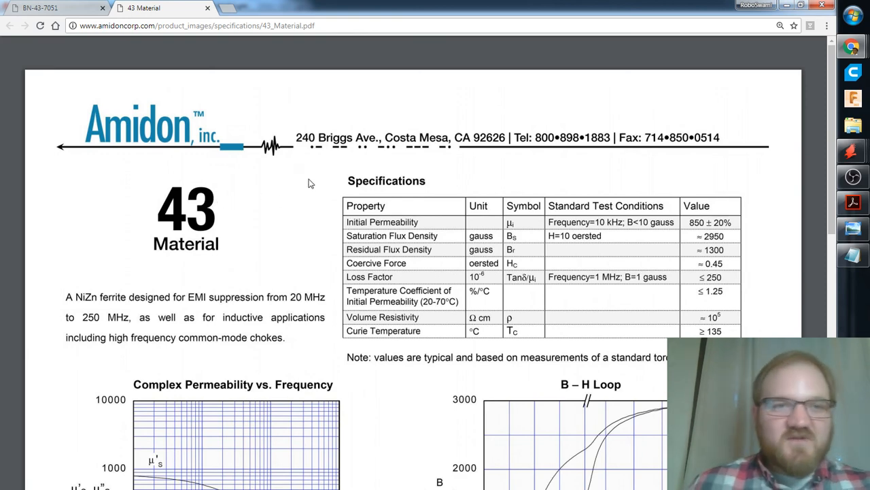
Scroll through the 43 Material PDF charts, then close its tab to return to the BN-43-7051 page.
scroll(311, 186, "down", 1)
scroll(310, 186, "up", 1)
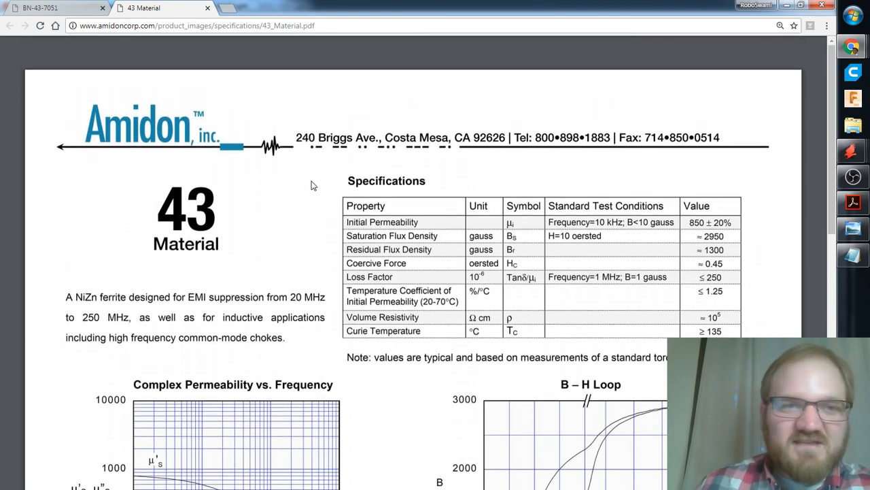
scroll(313, 185, "down", 4)
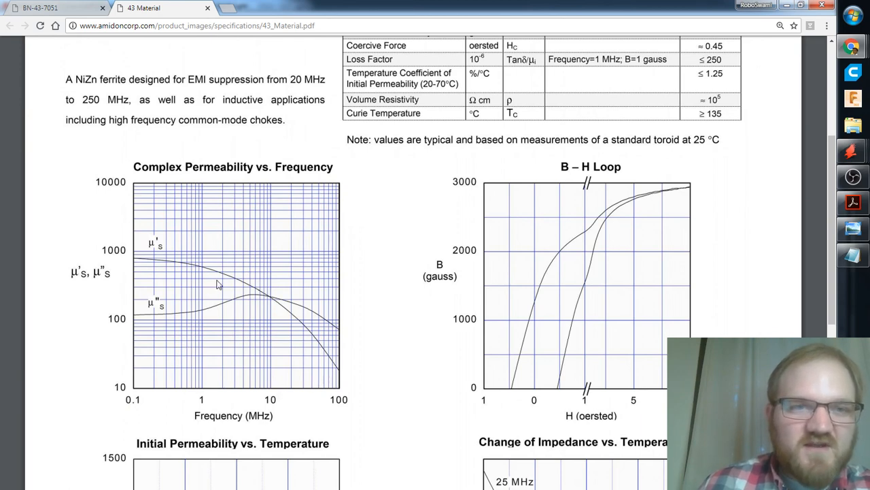
scroll(451, 299, "down", 4)
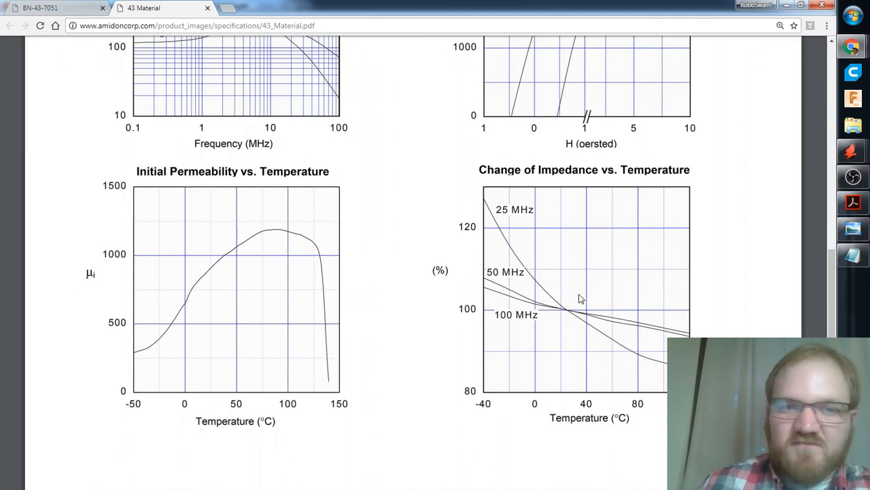
scroll(585, 287, "down", 2)
scroll(410, 287, "up", 6)
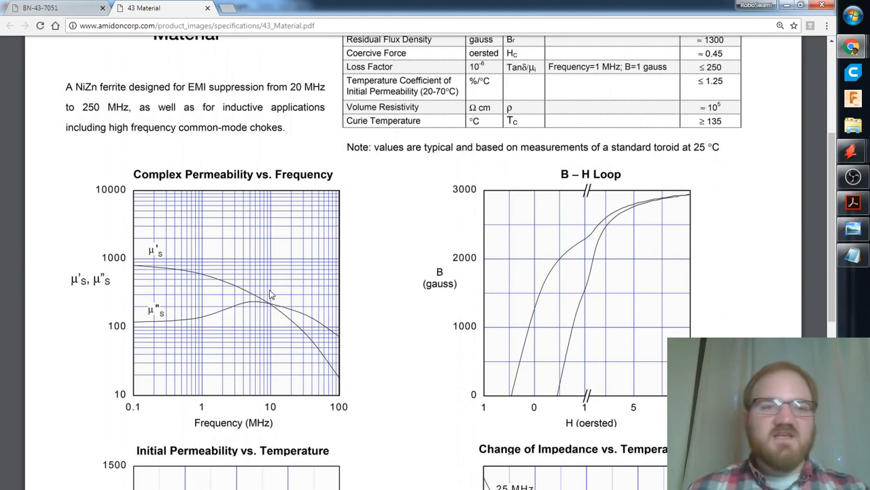
middle_click(182, 11)
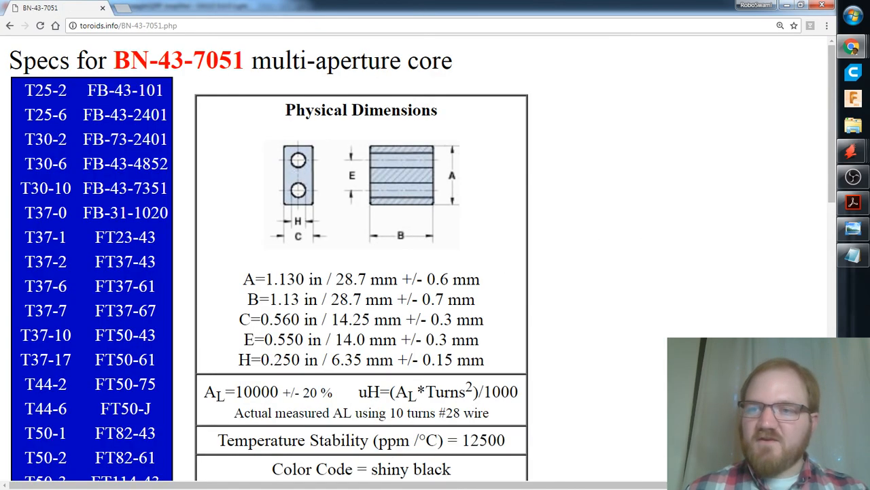
In the library editor, draw a tPlace line across the outline's lower part, left edge to right edge.
mouse_move(853, 151)
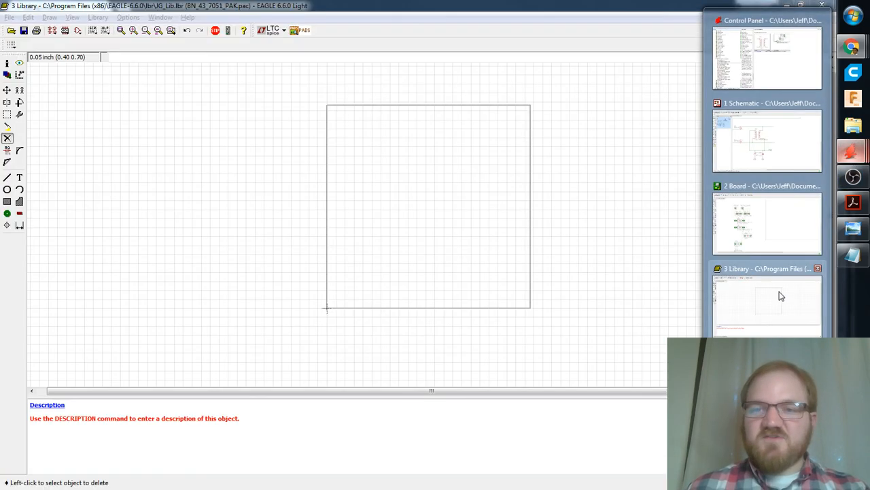
left_click(780, 296)
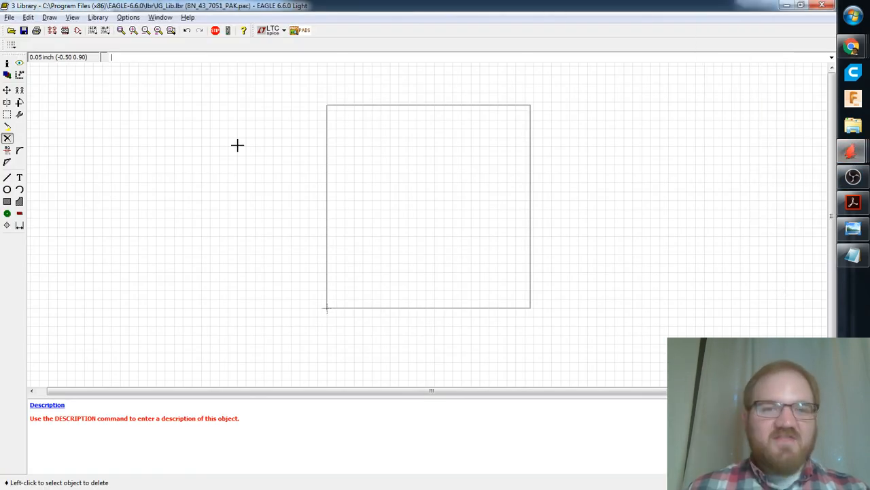
left_click(6, 177)
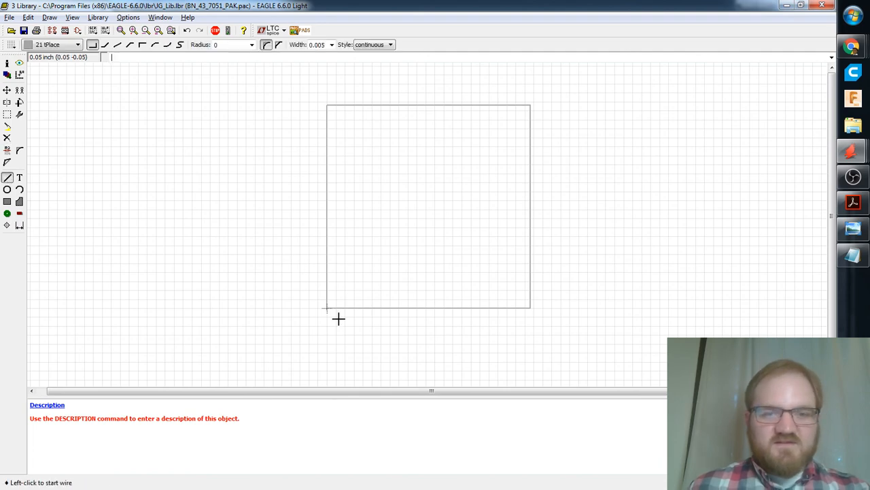
left_click(325, 264)
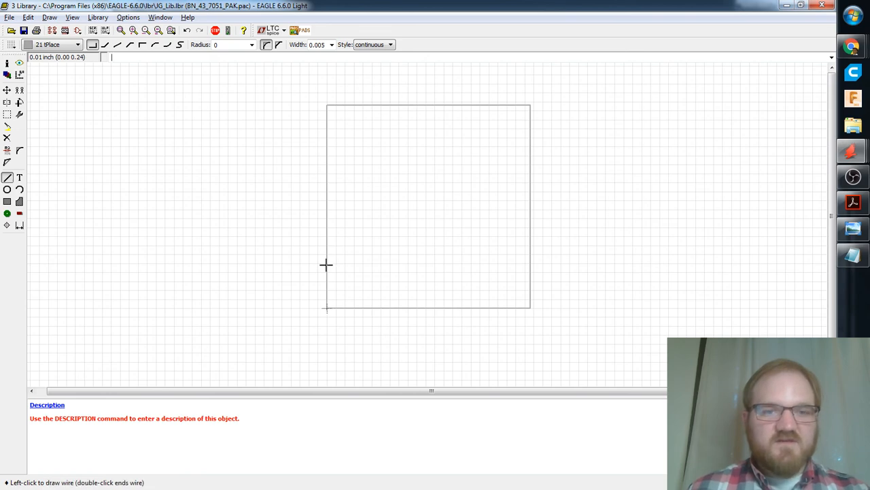
left_click(530, 265)
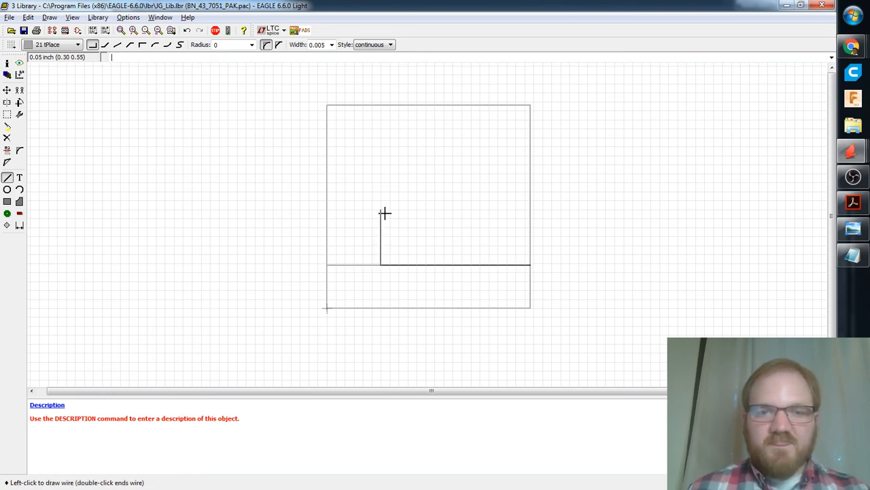
key("Escape")
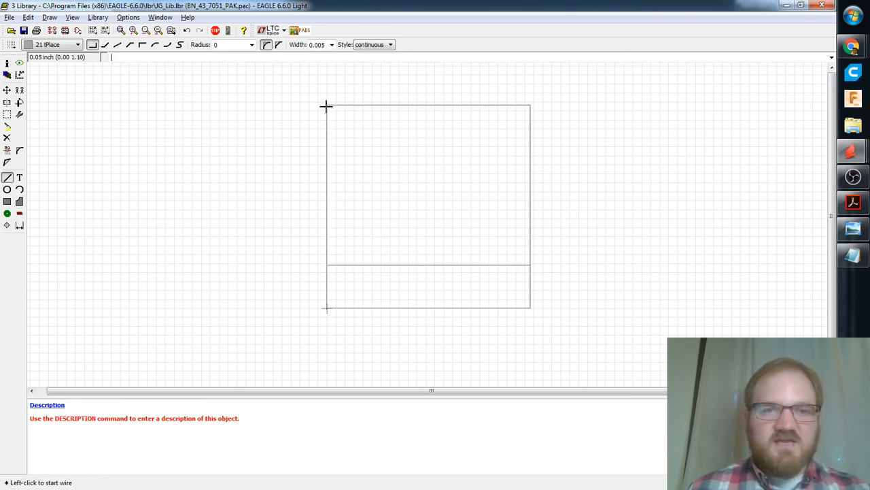
key("alt+Tab")
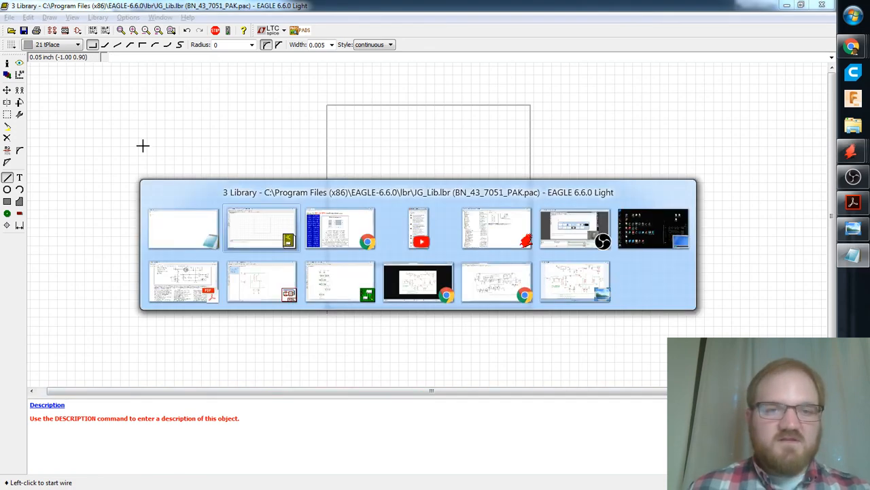
key("alt+Tab")
key("alt+Tab")
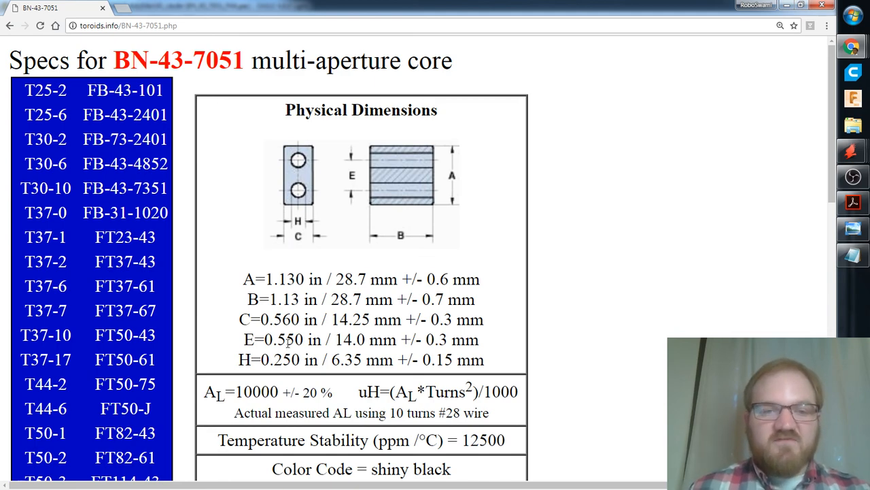
key("alt+Tab")
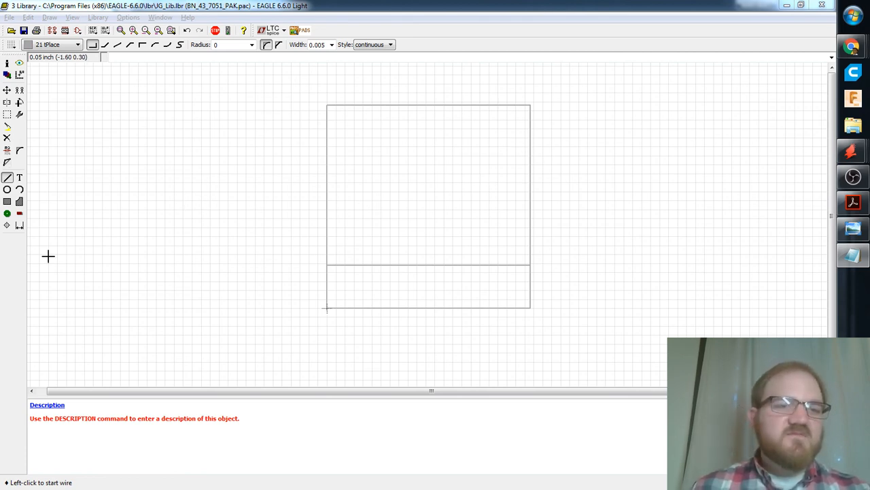
Draw a second horizontal line edge to edge across the middle of the package outline.
left_click(19, 225)
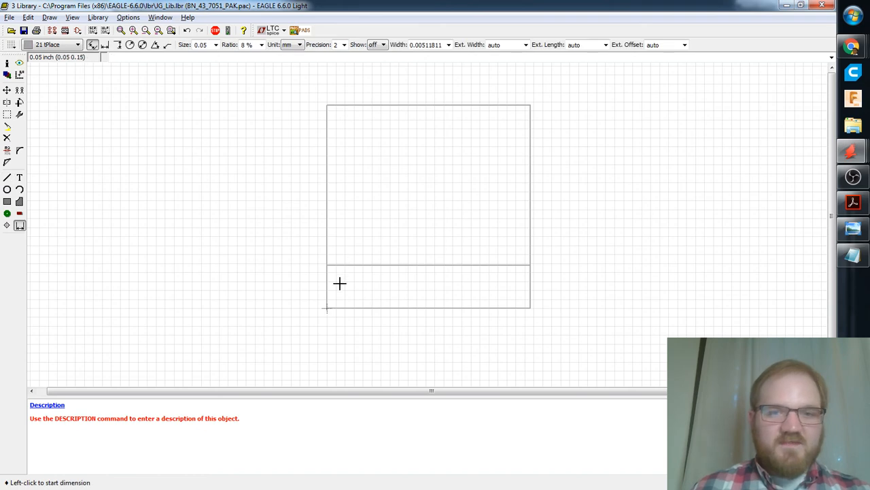
left_click(327, 307)
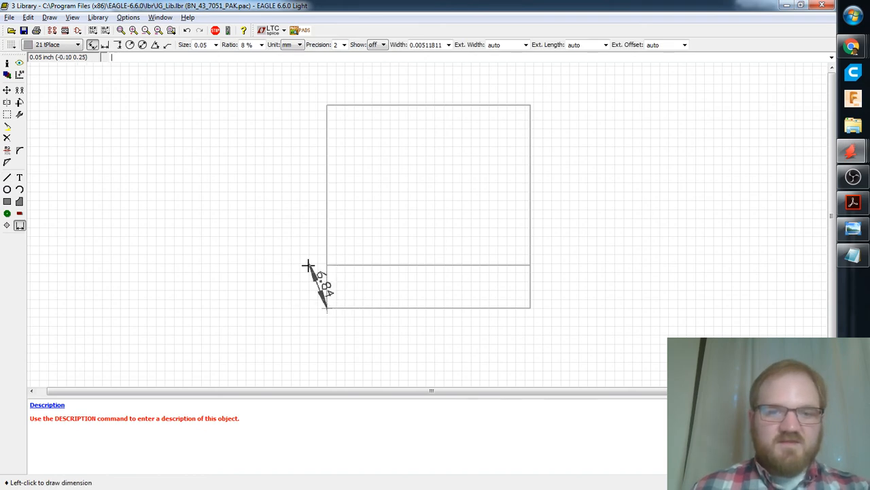
left_click(7, 177)
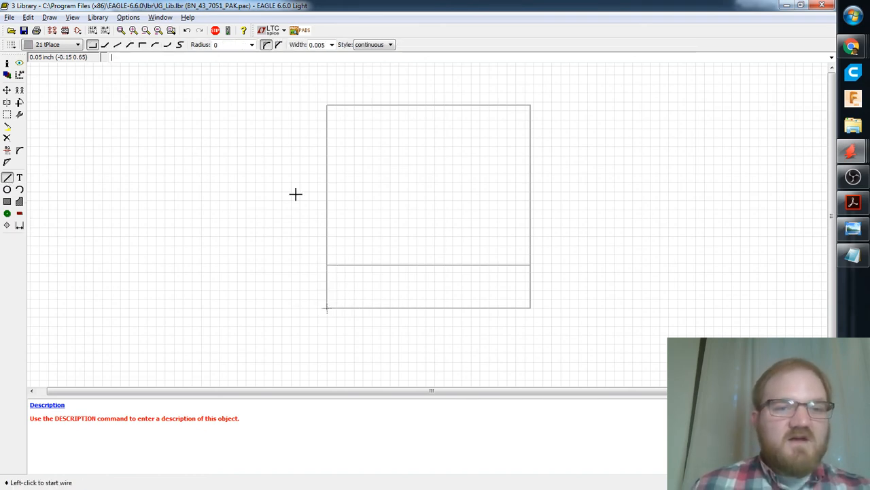
key("alt+Tab")
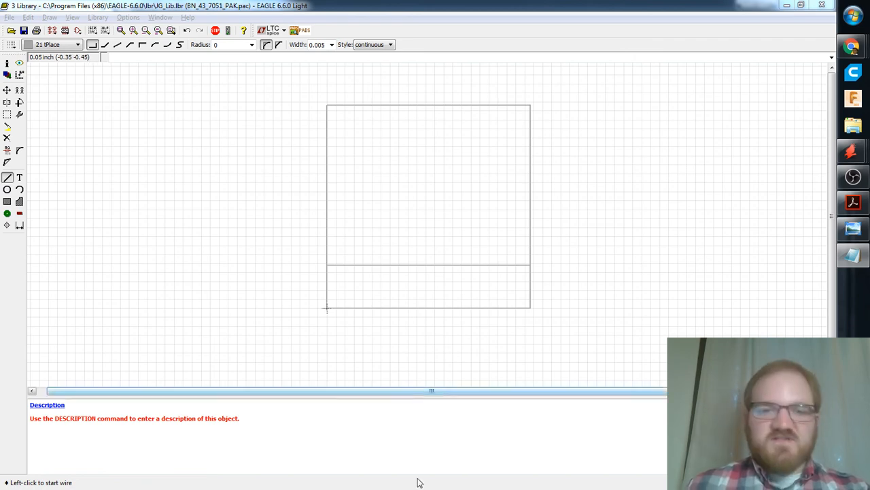
key("alt+Tab")
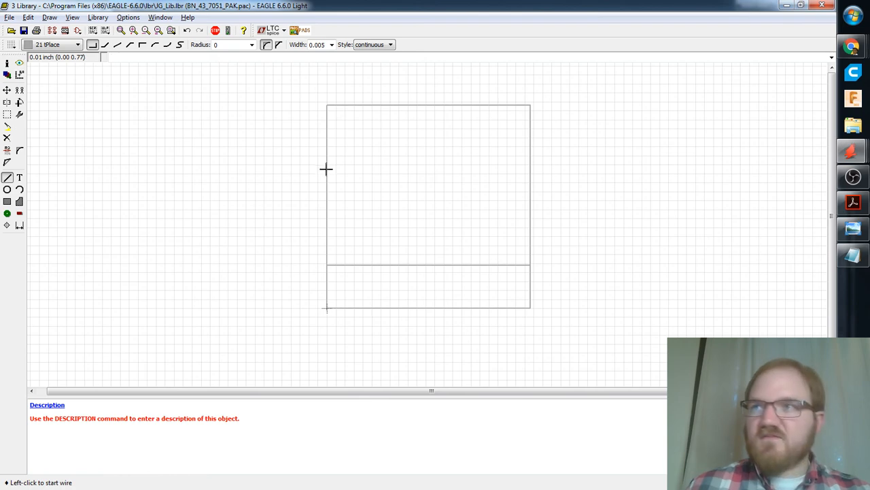
left_click(327, 210)
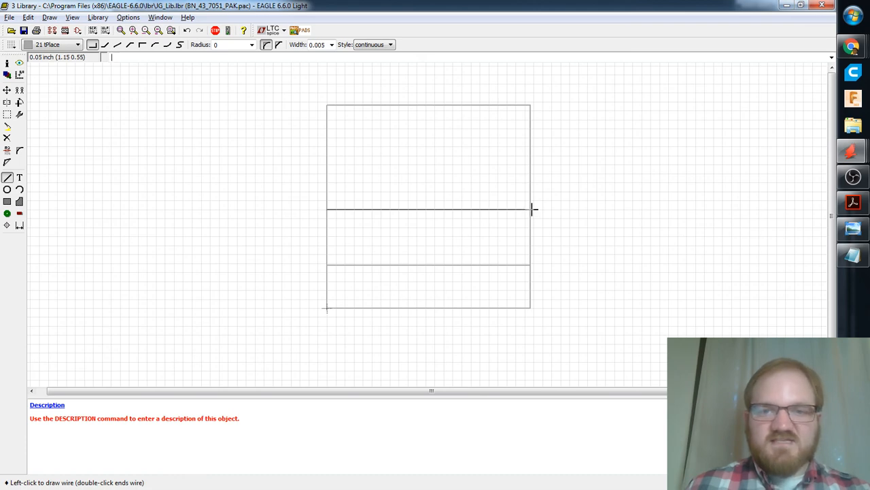
double_click(529, 208)
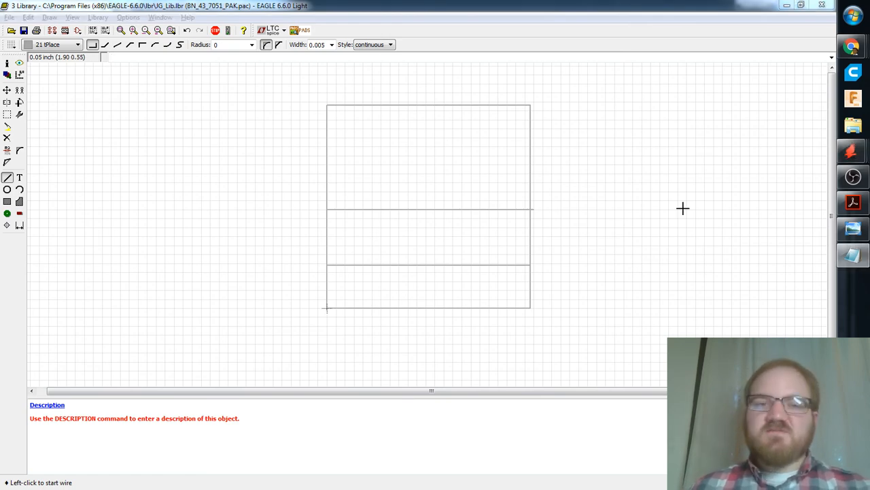
left_click(7, 102)
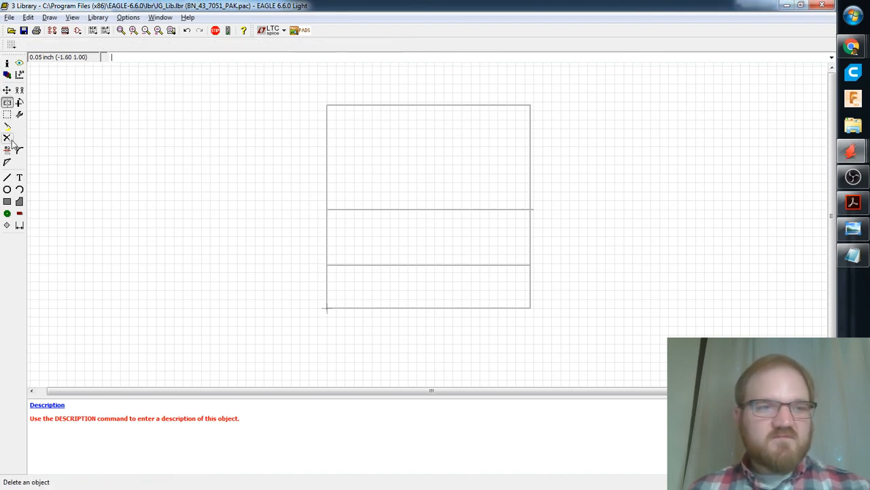
left_click(6, 176)
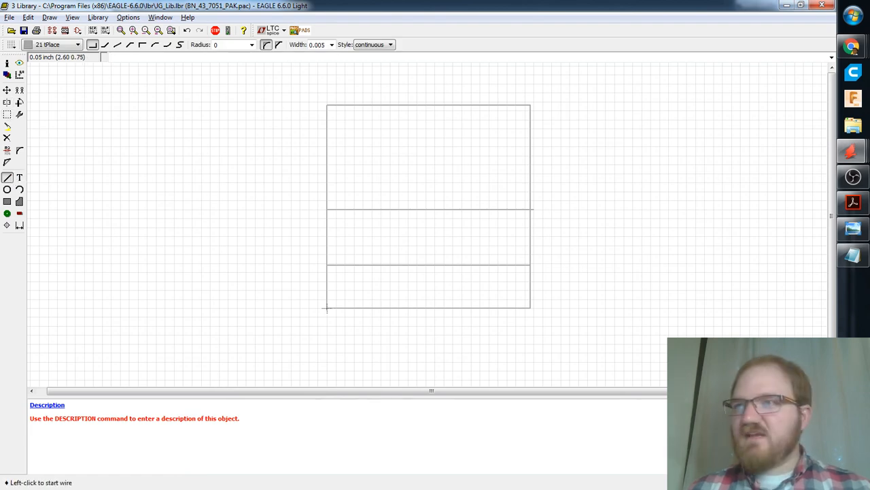
Launch Calculator and move its window onto another screen.
key("alt+Tab")
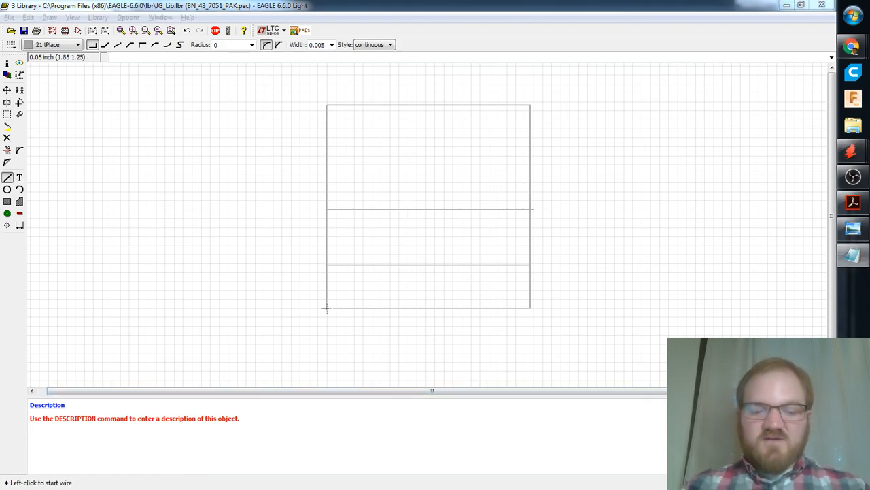
key("super")
type("calc")
key("Return")
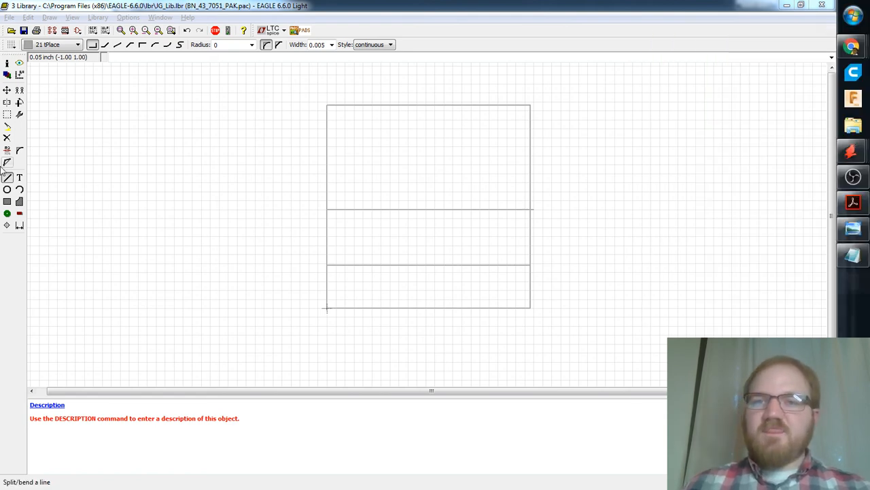
left_click_drag(138, 105, 0, 105)
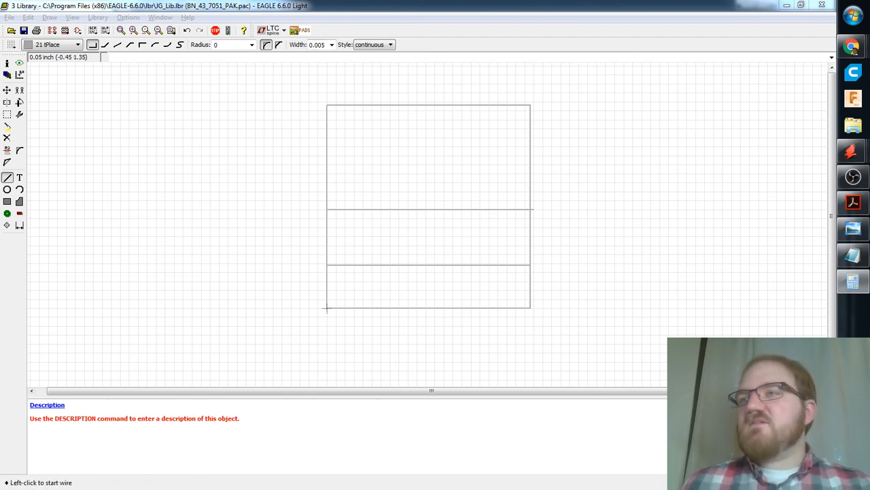
left_click(318, 9)
Pick up the lower horizontal line with Move to reposition it.
left_click(7, 90)
left_click(374, 268)
left_click(371, 272)
left_click(423, 264)
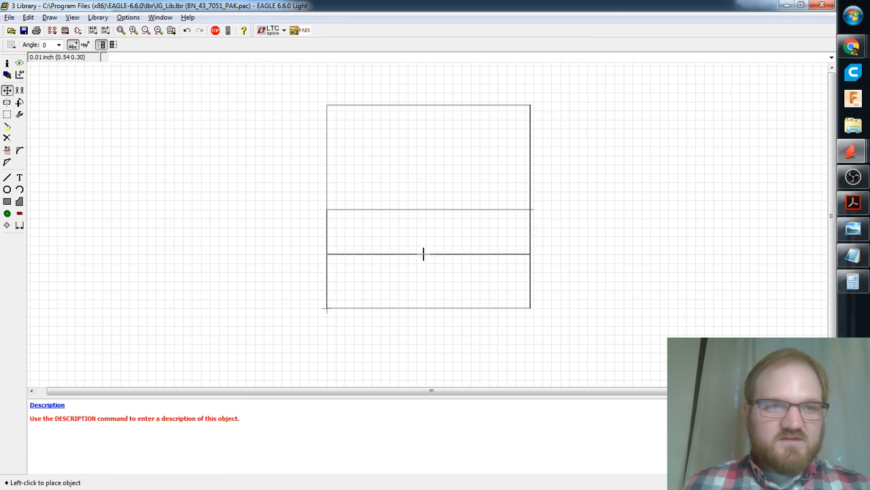
Drop the lower line slightly higher, then copy it into the rectangle's upper part.
left_click(423, 256)
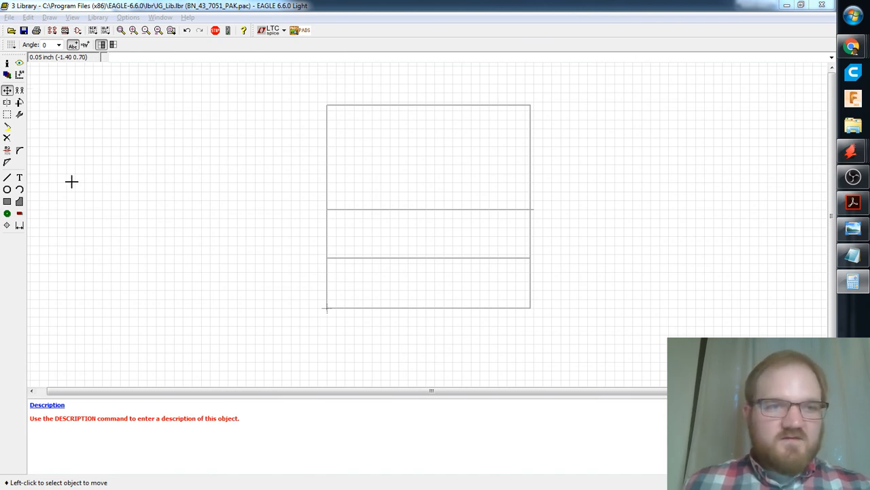
left_click(19, 90)
left_click(408, 258)
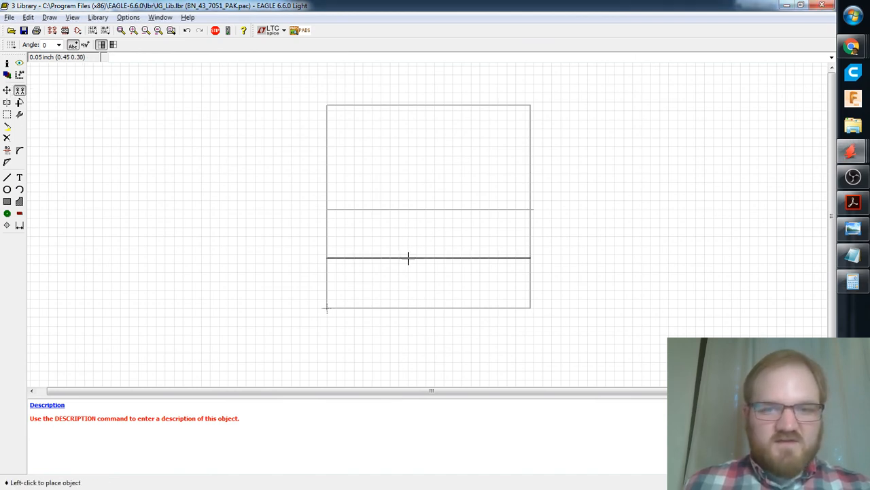
left_click(407, 149)
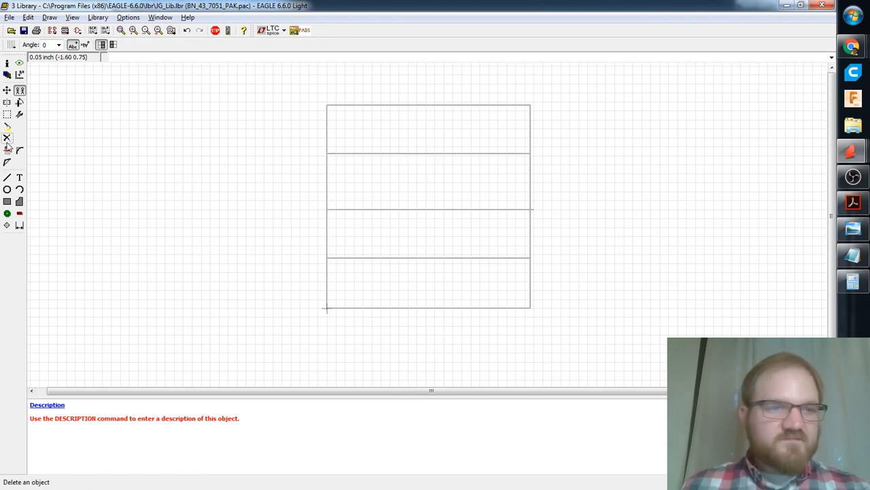
Delete the middle horizontal line with DEL and recentre the view on the outline.
type("del")
key("Return")
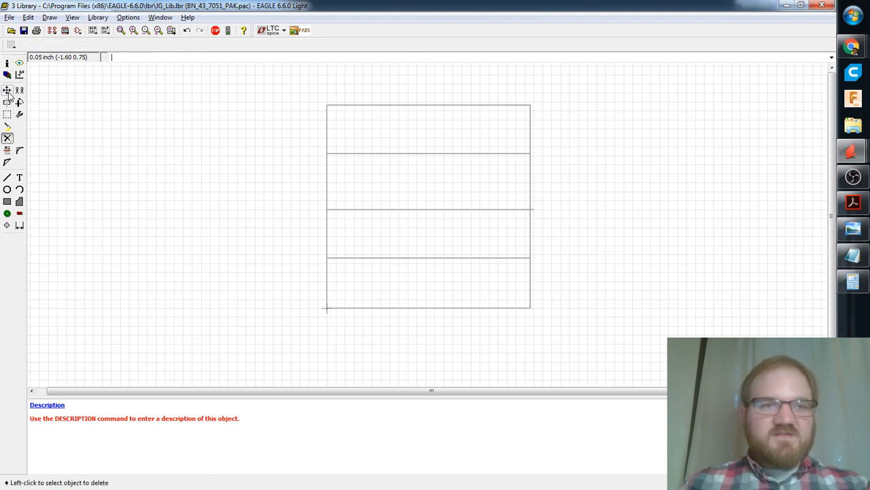
left_click(386, 208)
middle_click_drag(493, 204, 441, 213)
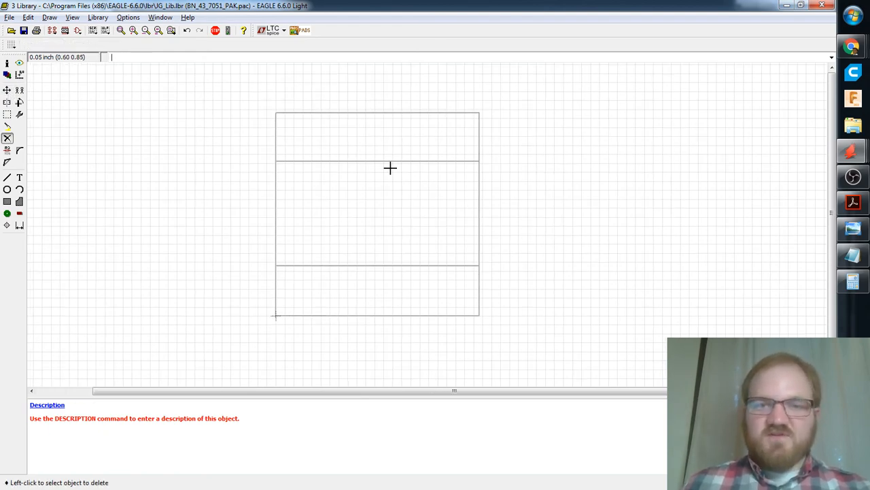
key("alt+Tab")
key("alt+Tab")
key("alt+Tab")
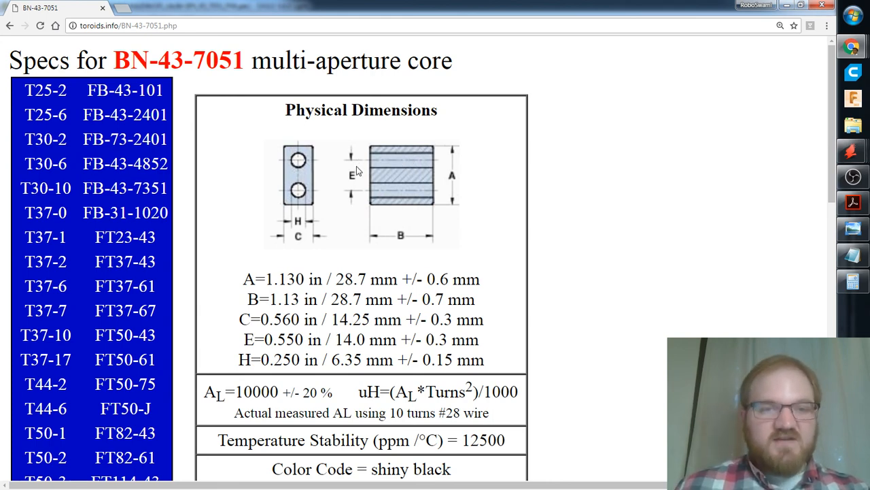
Ready the Pad tool with a 0.0511811 drill, then bring the BN-43-7051 spec page forward.
key("alt+Tab")
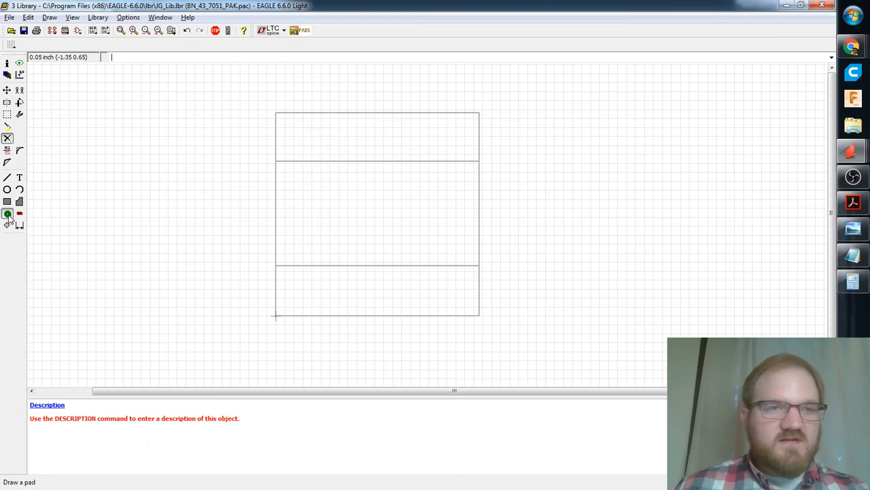
left_click(7, 213)
left_click(197, 44)
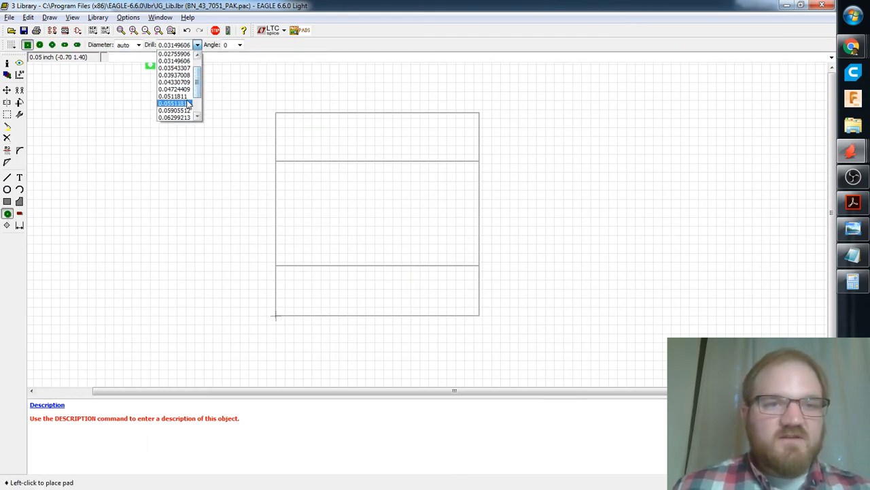
left_click(179, 97)
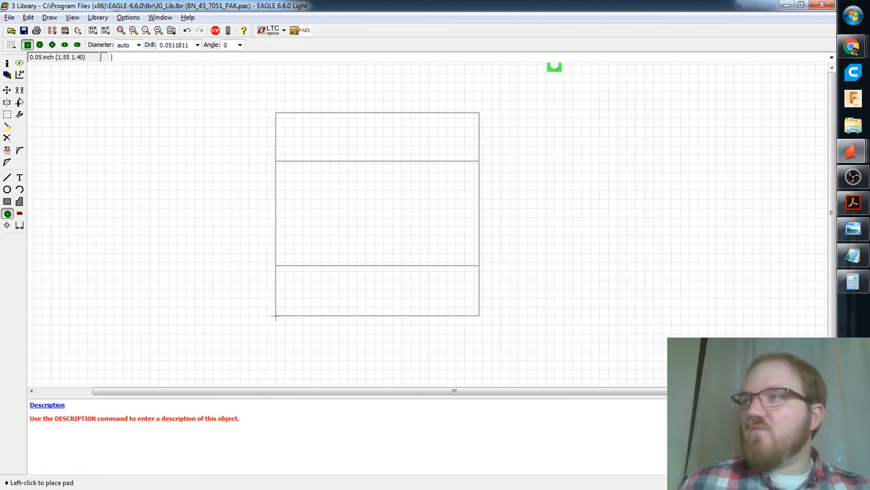
key("alt+Tab")
key("Tab")
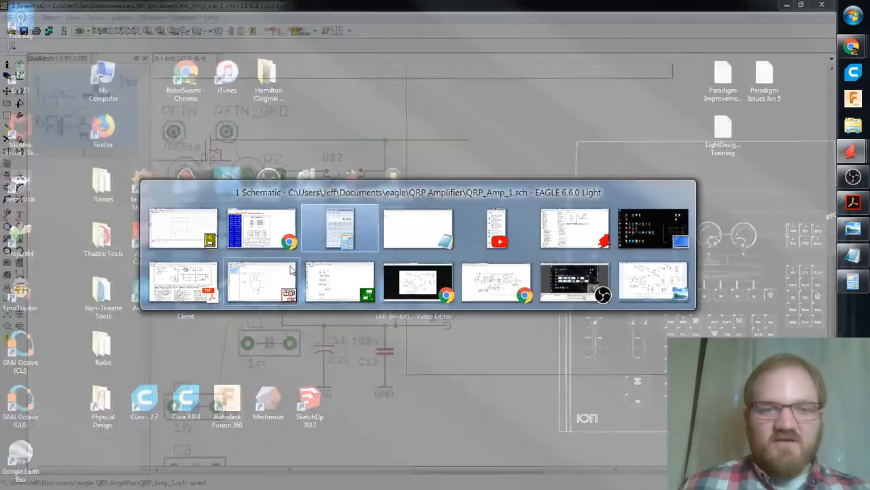
left_click(284, 236)
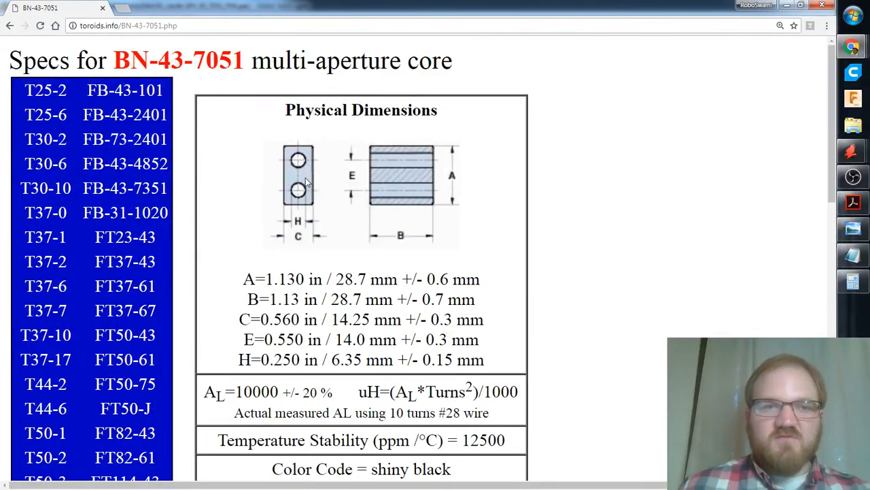
Check the BN-43-7051 physical dimensions, then return to the EAGLE package editor.
key("alt+Tab")
key("alt+Tab")
key("alt+Tab")
key("alt+Tab")
key("alt+Tab")
key("alt+Tab")
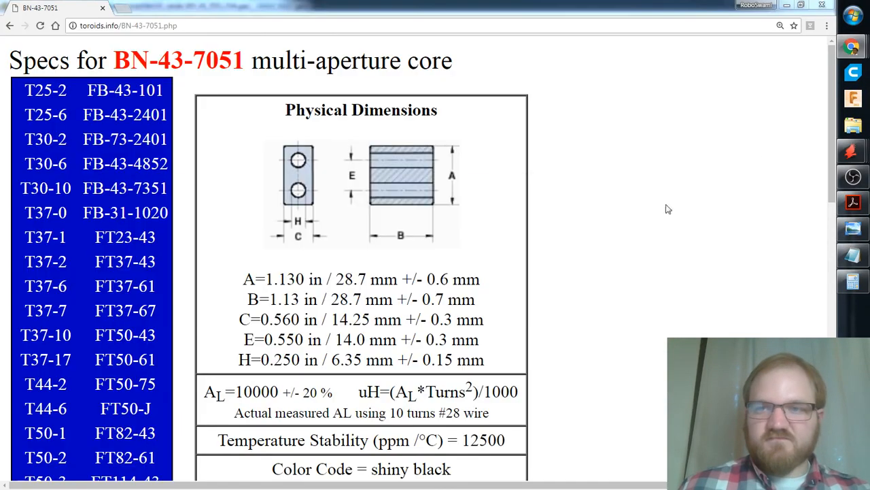
key("Tab")
left_click(472, 290)
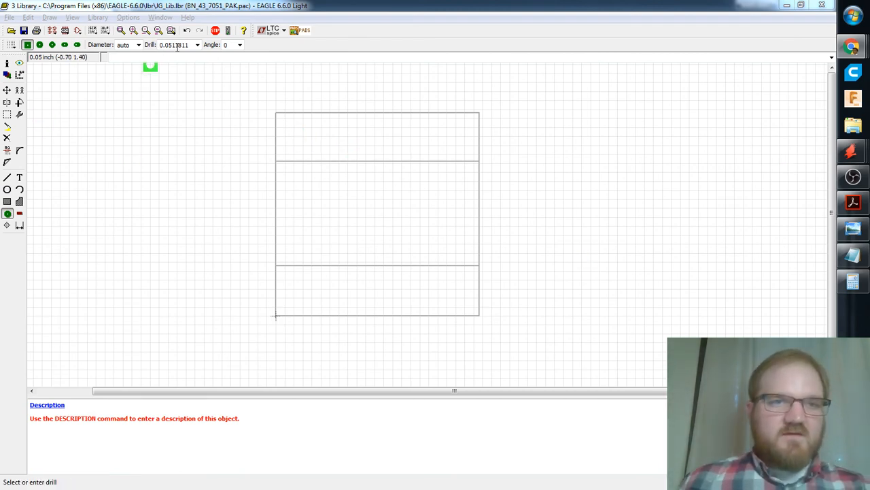
Place four 0.03543307-drill pads, two left and two right beside the inner lines.
left_click(196, 45)
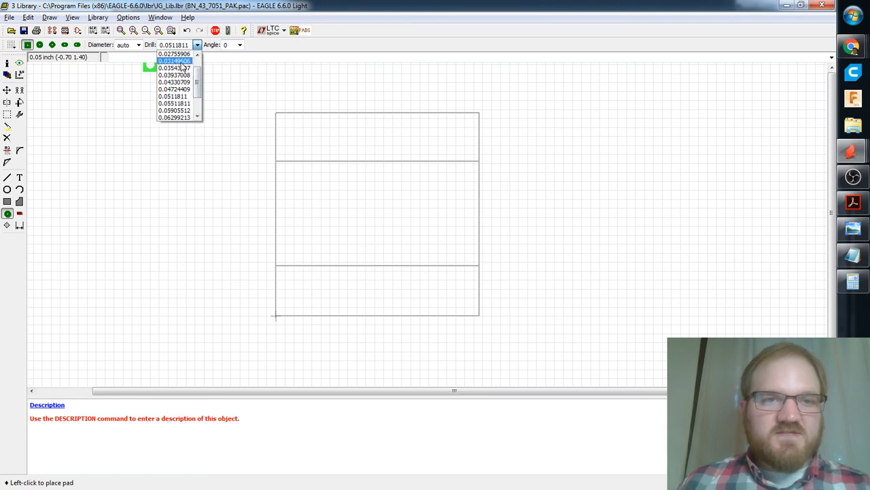
left_click(176, 69)
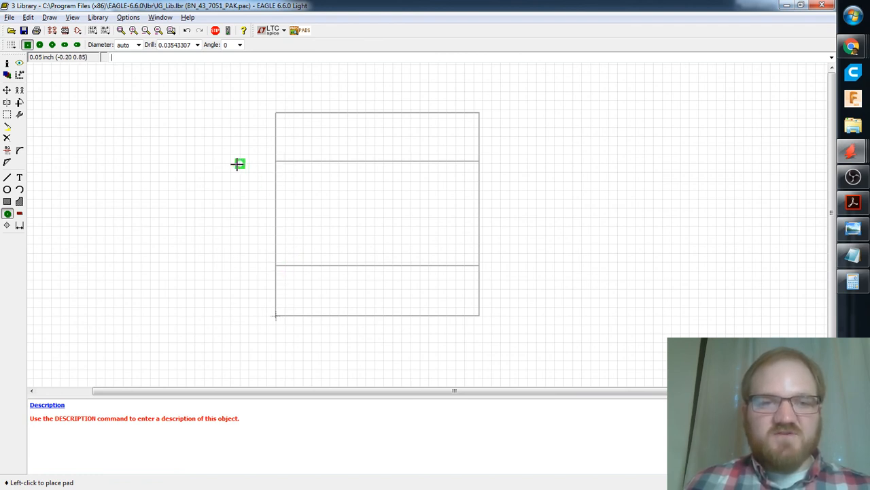
left_click(240, 163)
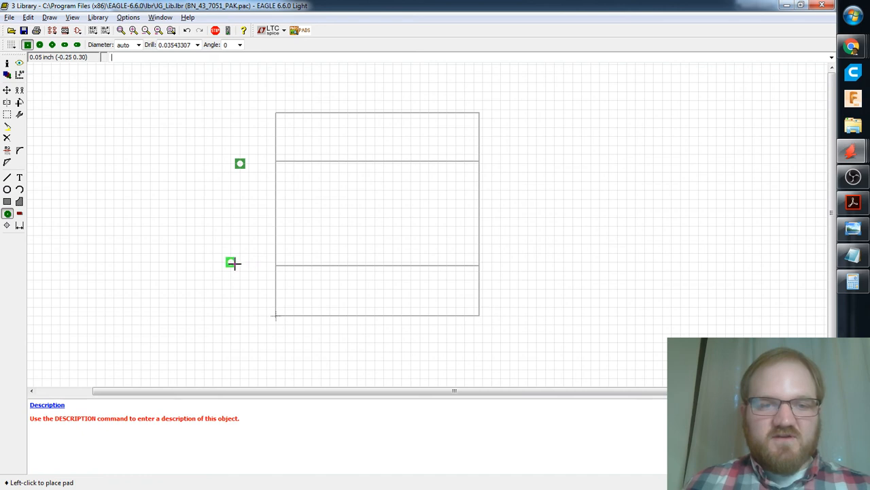
left_click(240, 263)
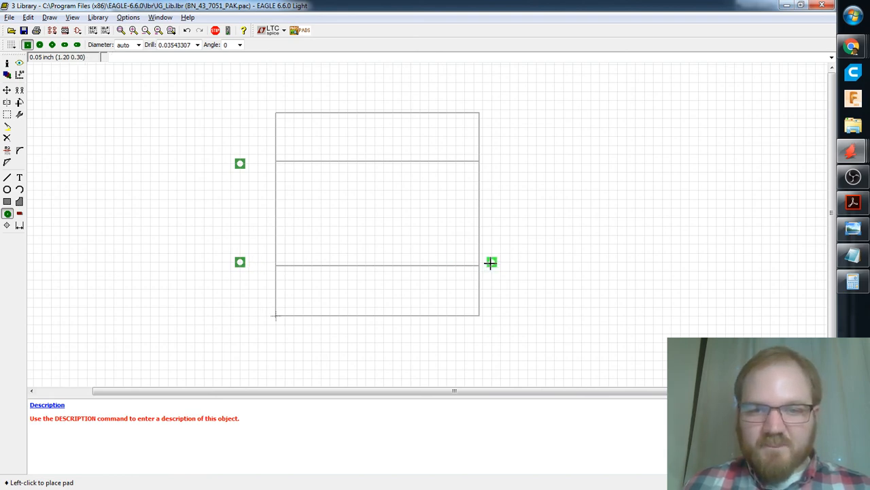
key("alt")
left_click(516, 262)
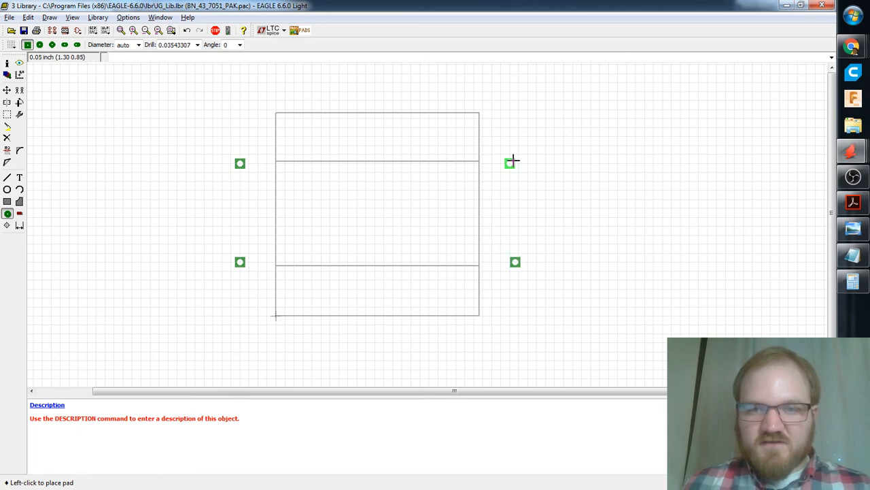
key("alt")
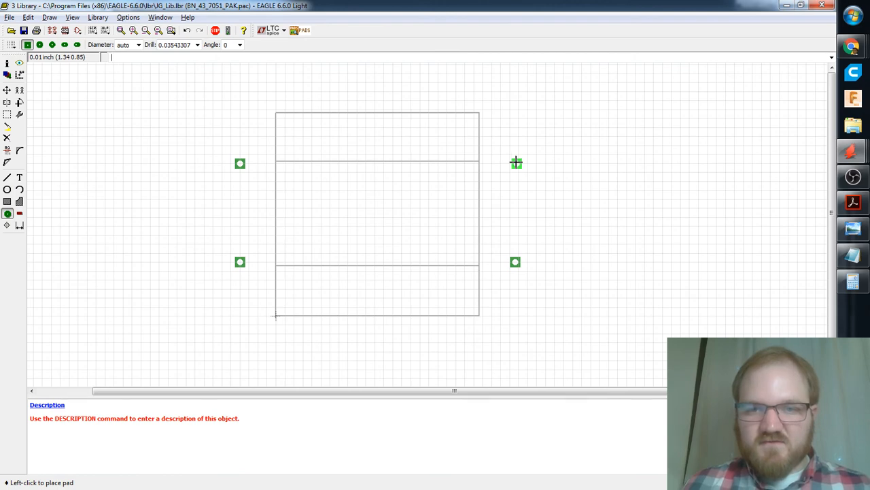
left_click(515, 162)
Save the library and recentre the view on the new footprint.
middle_click_drag(572, 236, 578, 169)
scroll(520, 206, "down", 1)
middle_click_drag(519, 205, 547, 271)
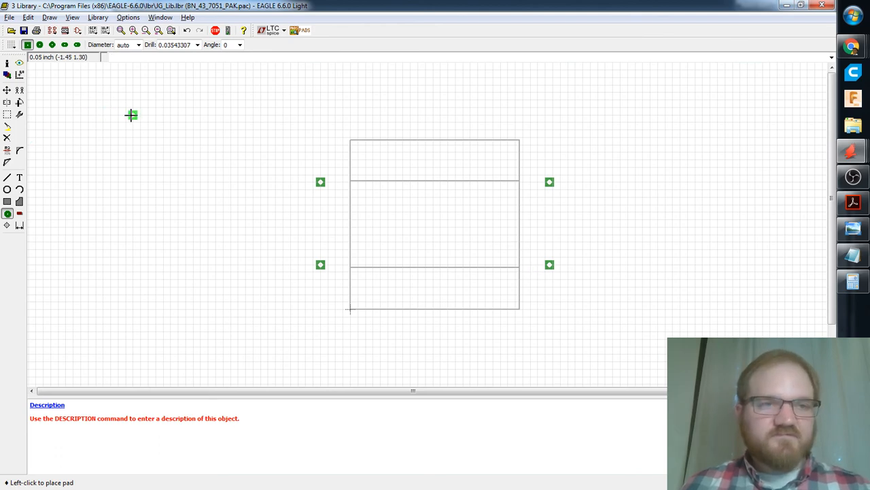
key("ctrl+s")
middle_click_drag(505, 249, 505, 212)
scroll(512, 213, "down", 1)
scroll(512, 213, "up", 2)
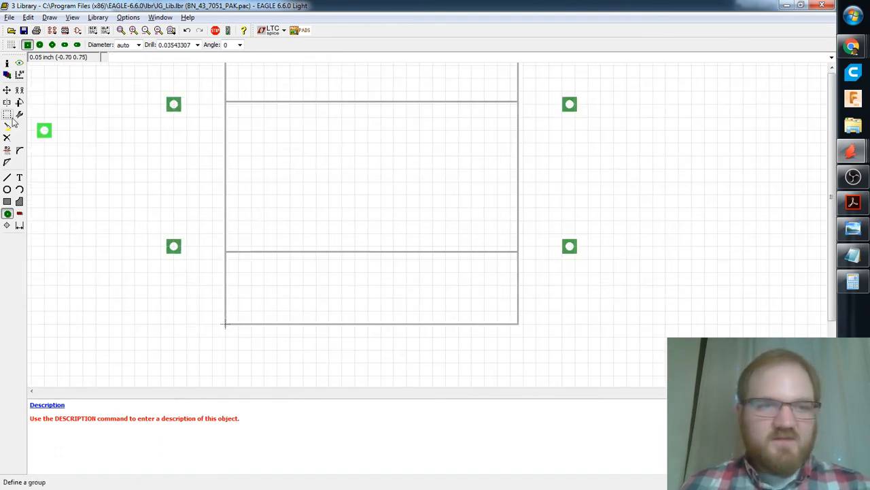
middle_click_drag(136, 144, 202, 173)
scroll(149, 161, "down", 1)
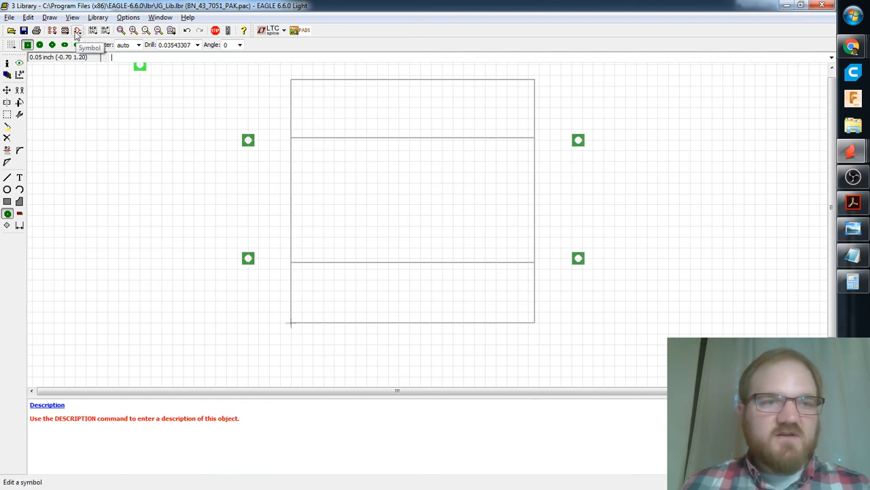
Create a new device named BN_43_7051.
left_click(53, 35)
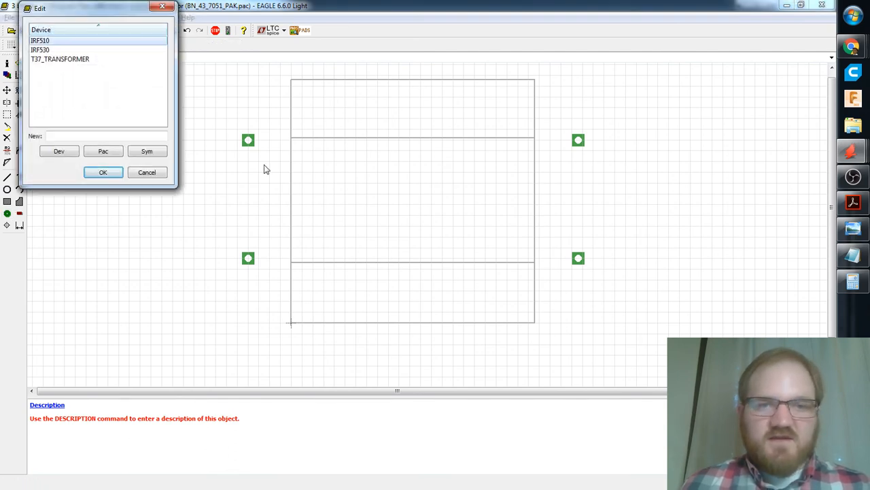
left_click(57, 136)
type("BN_")
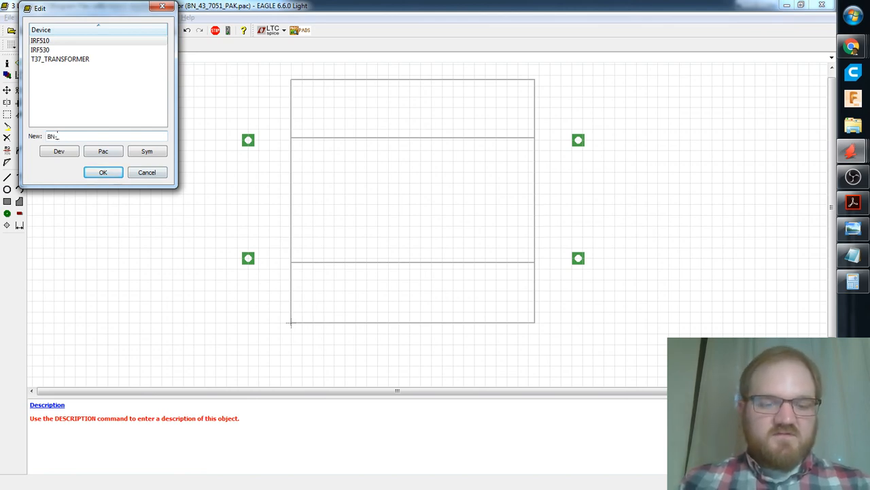
type("43_7051")
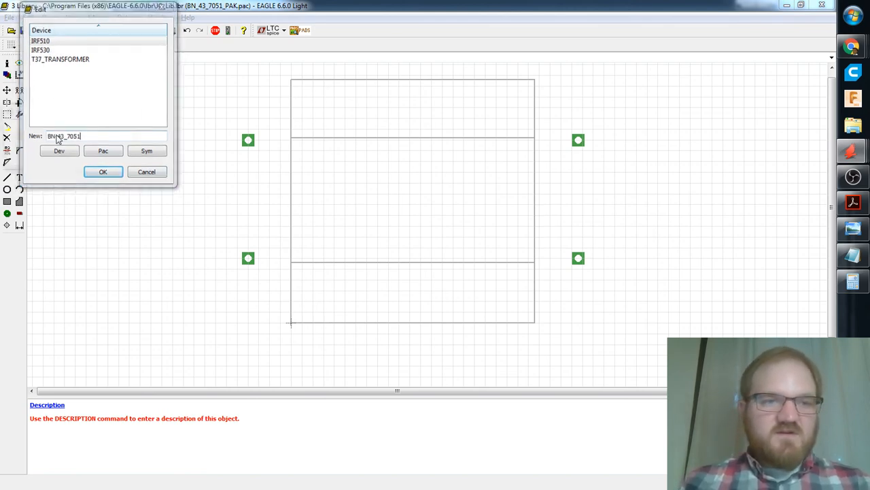
key("Return")
left_click(64, 160)
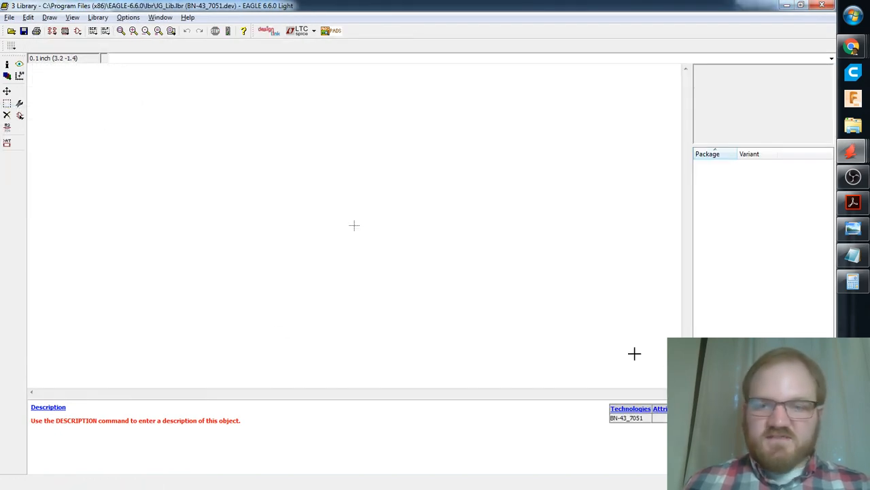
left_click_drag(687, 327, 563, 299)
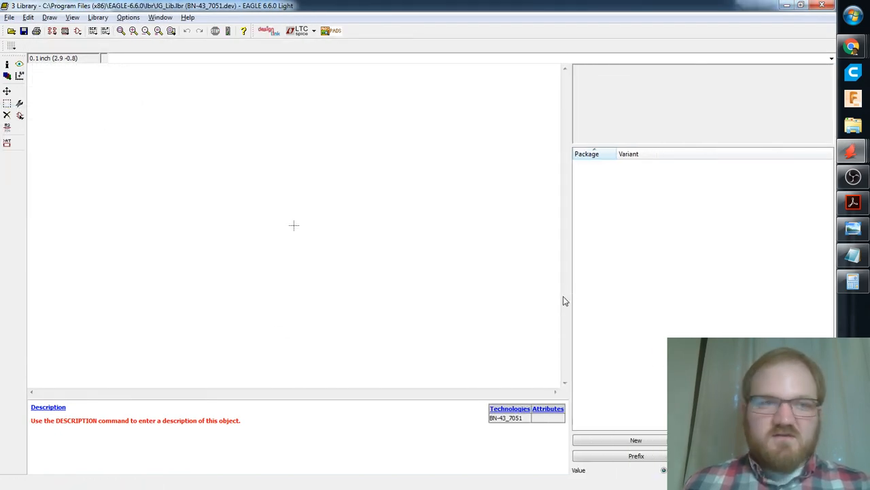
Add the T50_TRANSFORMER symbol to the device at the origin.
left_click(20, 121)
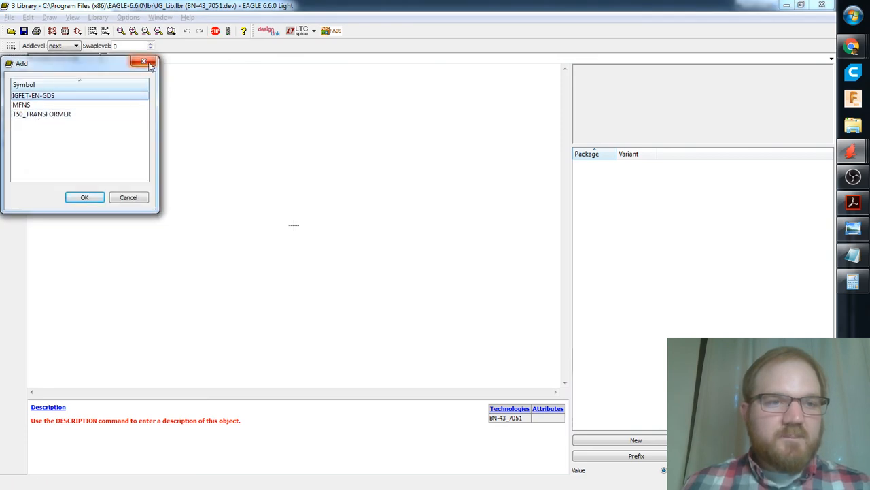
left_click(45, 114)
left_click(90, 198)
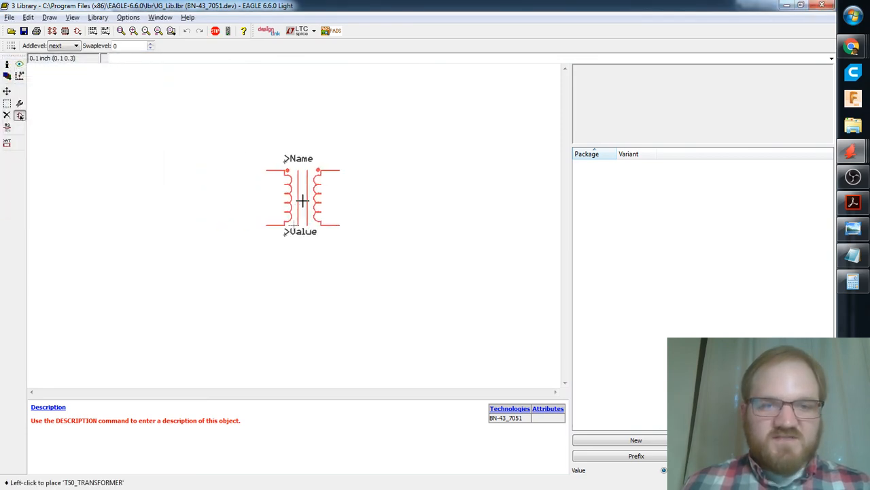
left_click(294, 226)
key("Escape")
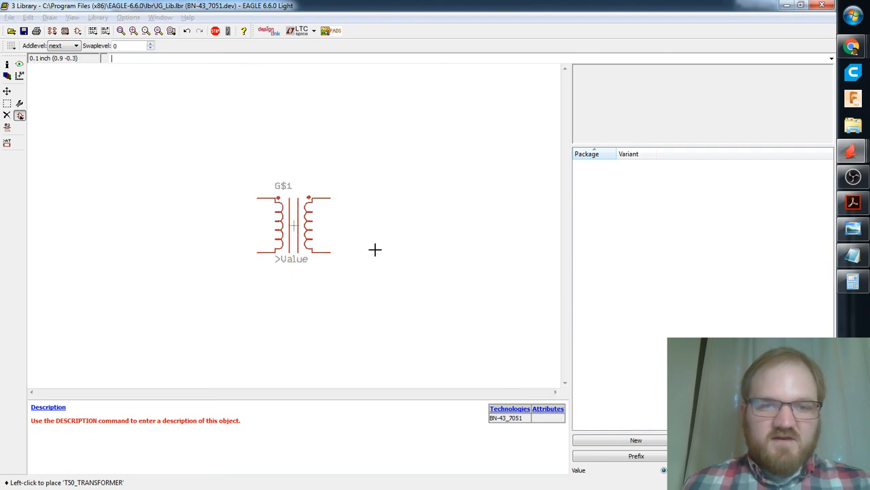
key("Escape")
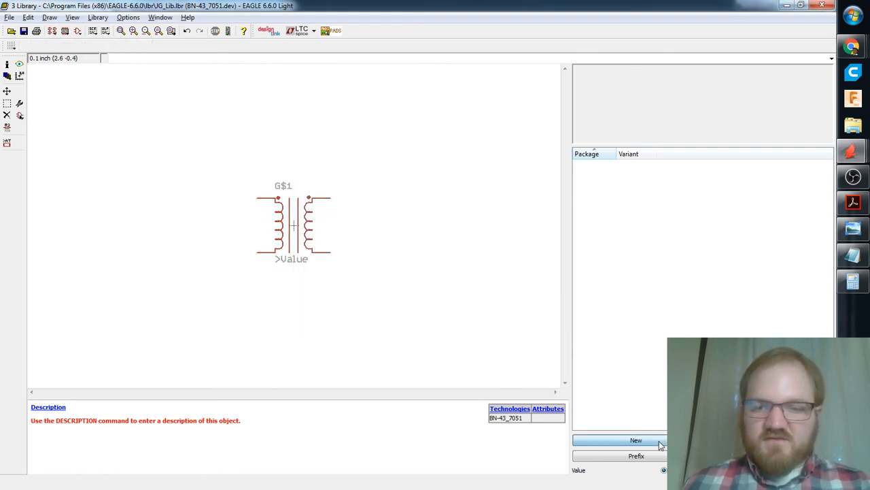
Add BN_43_7051_PAK as the device's package variant, close the Connect window, and save.
left_click(653, 440)
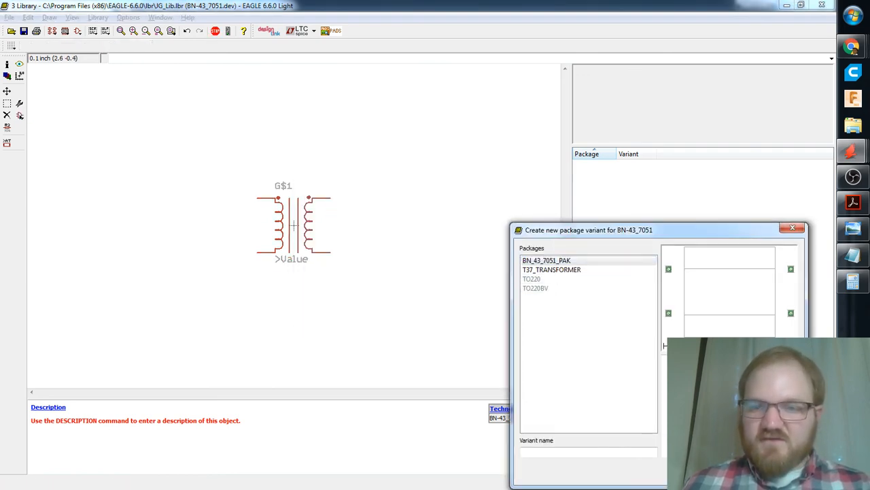
double_click(640, 260)
scroll(233, 202, "up", 1)
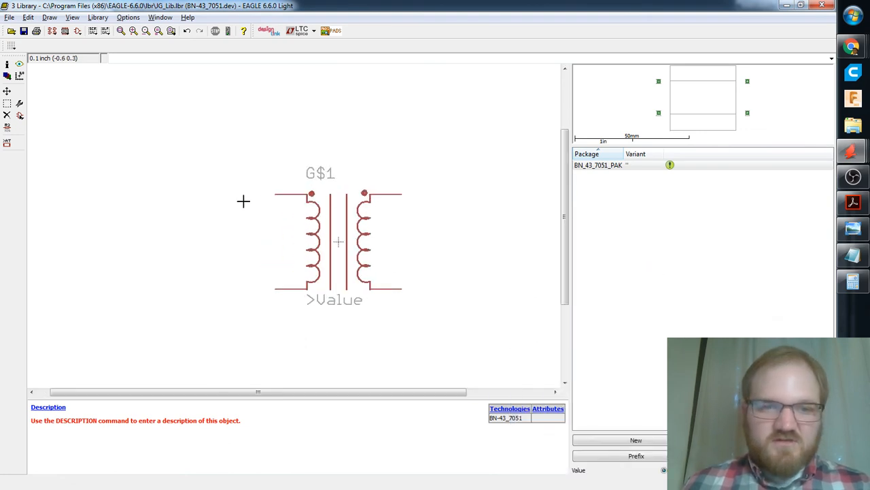
scroll(296, 181, "up", 1)
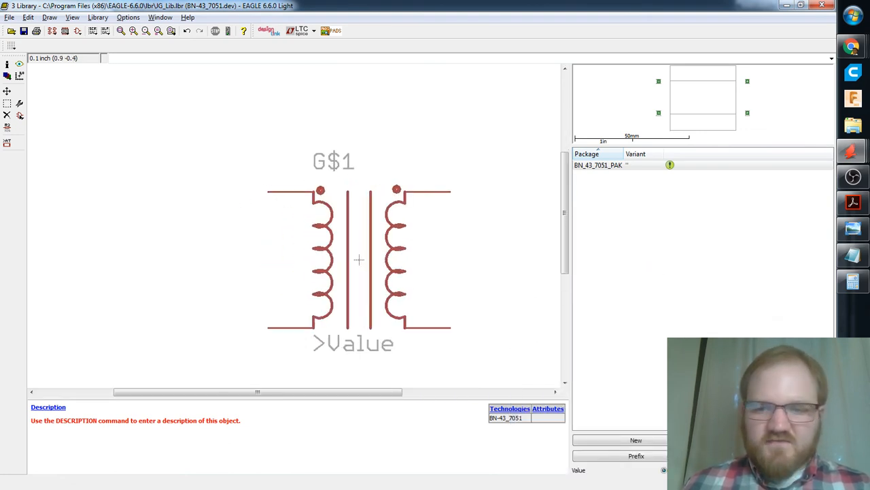
left_click(768, 440)
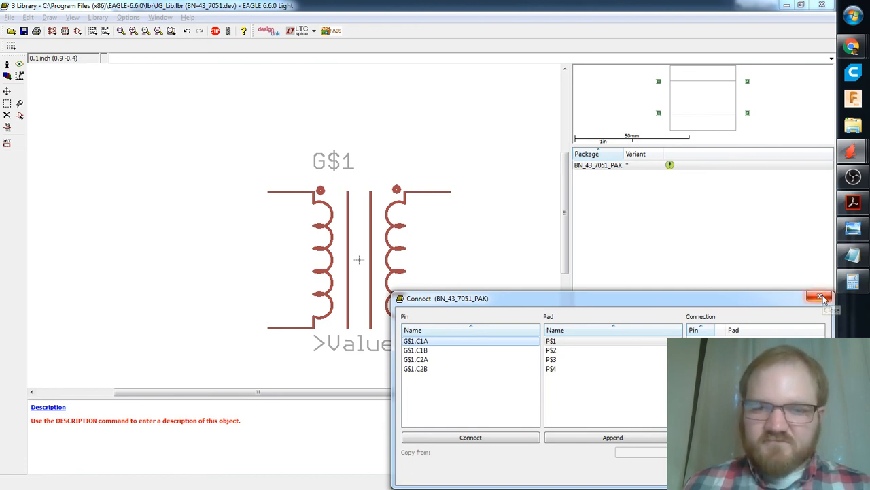
left_click_drag(639, 294, 635, 270)
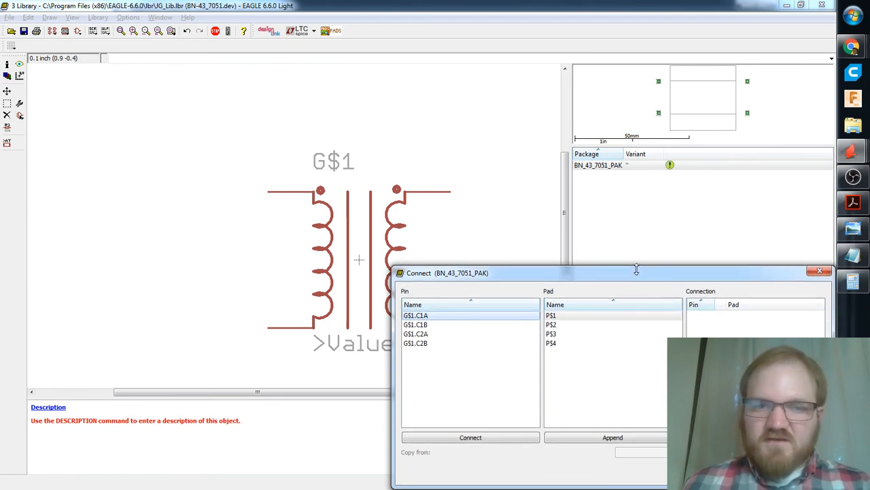
left_click(819, 270)
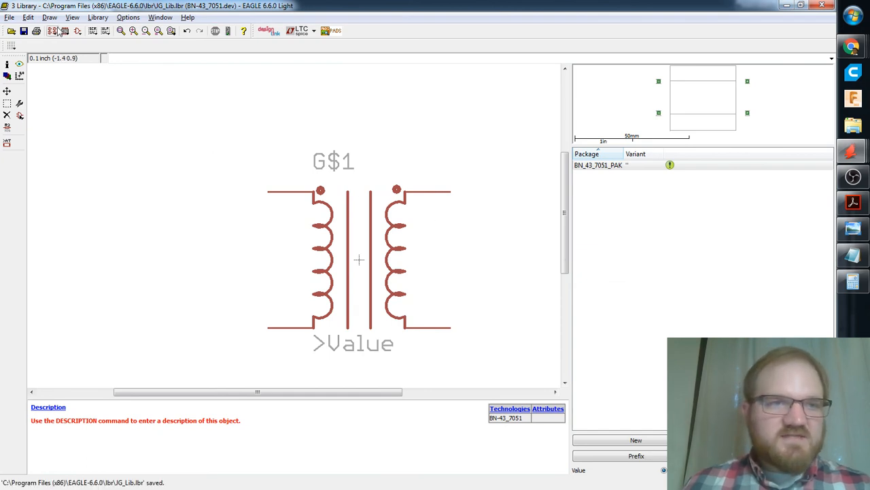
key("ctrl+s")
key("alt+Tab")
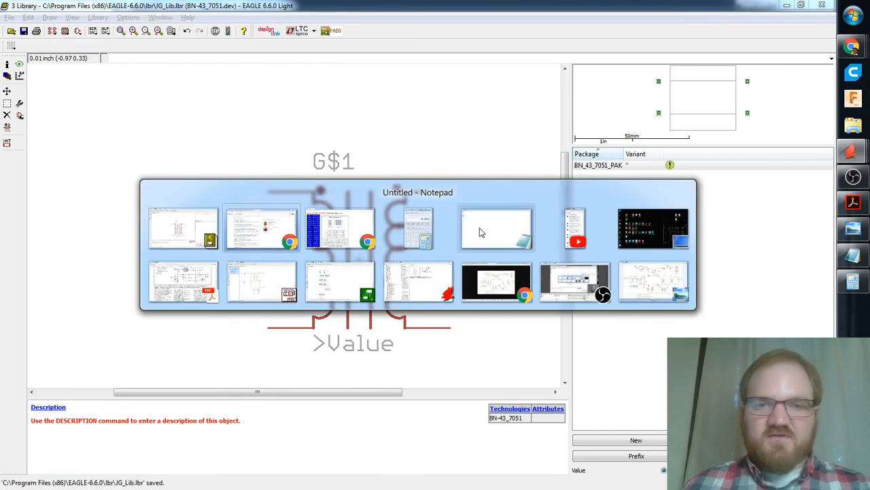
left_click(558, 225)
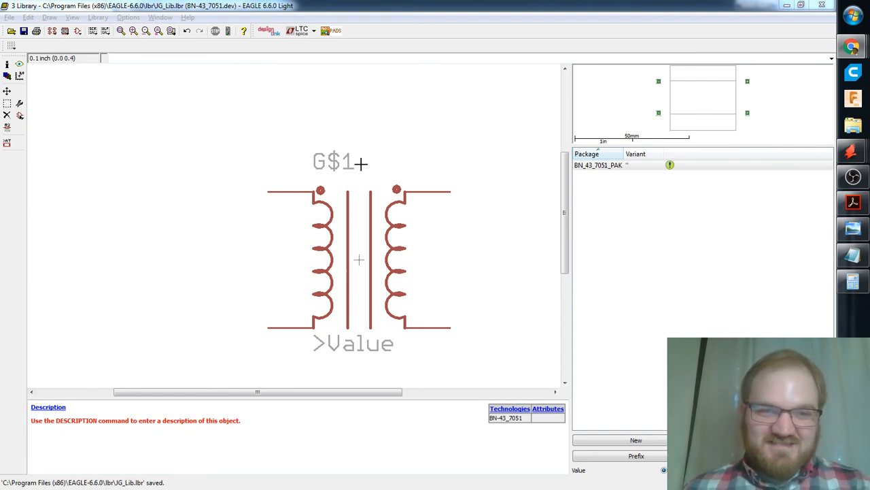
left_click(77, 32)
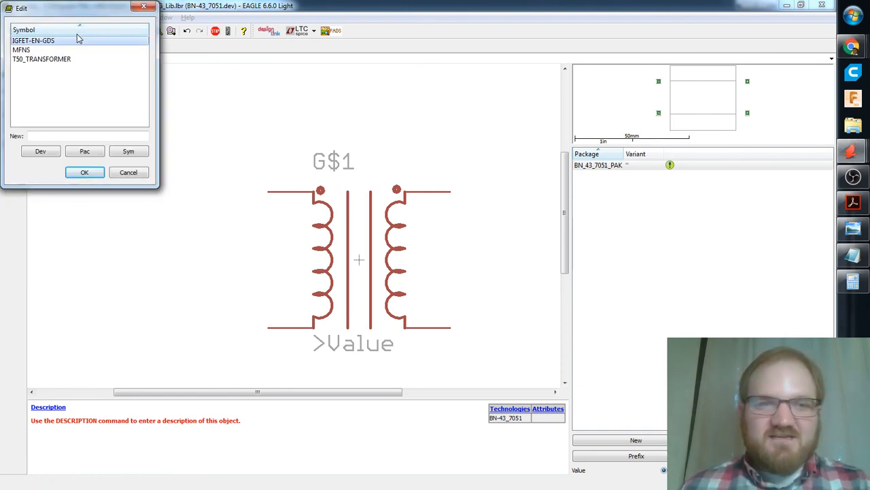
left_click(60, 59)
left_click(83, 172)
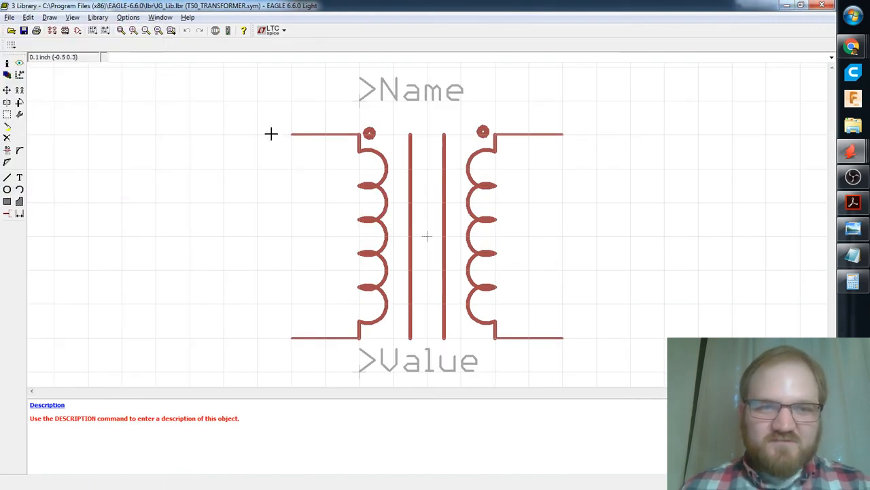
left_click(6, 62)
left_click(304, 137)
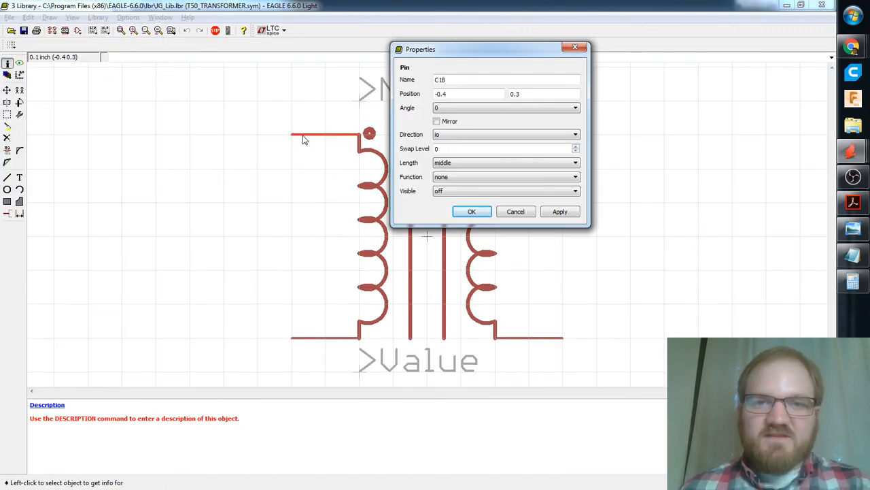
key("Escape")
left_click(333, 337)
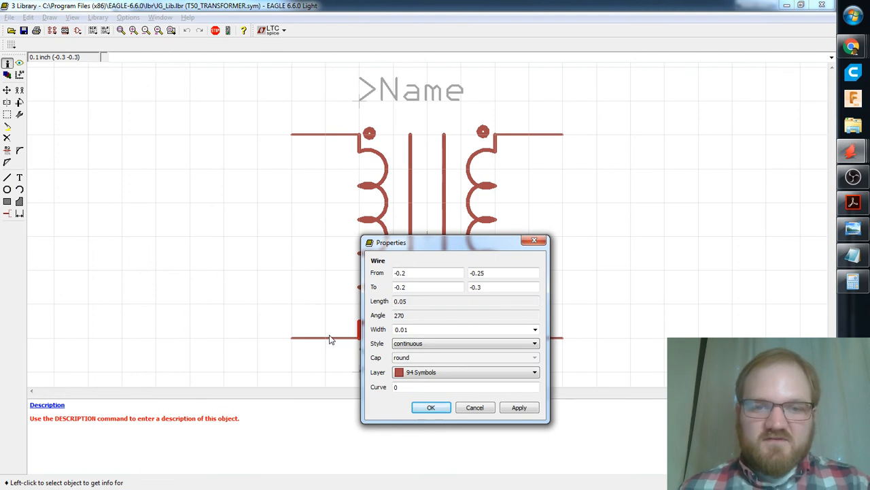
key("Escape")
left_click(300, 348)
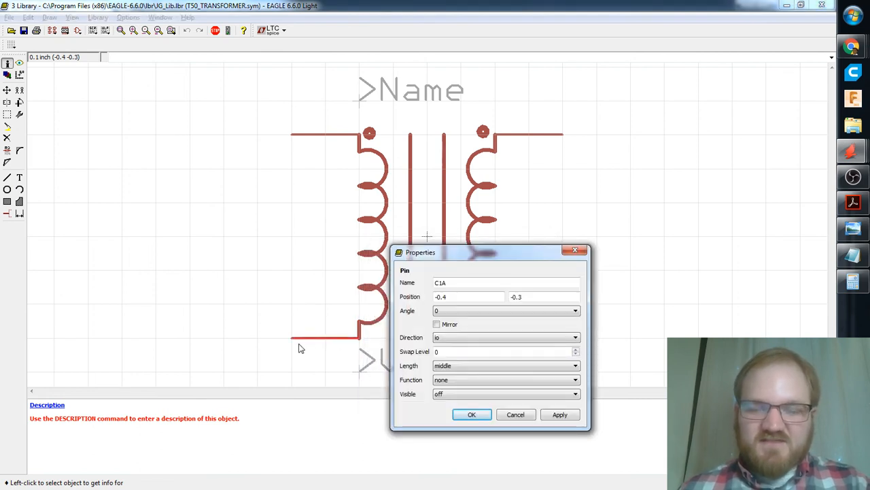
key("Escape")
left_click(303, 141)
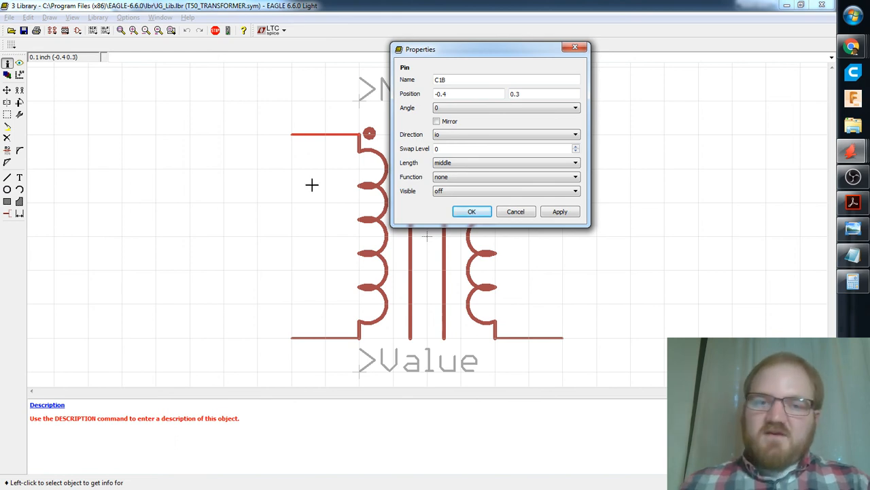
key("Escape")
left_click(525, 359)
key("Escape")
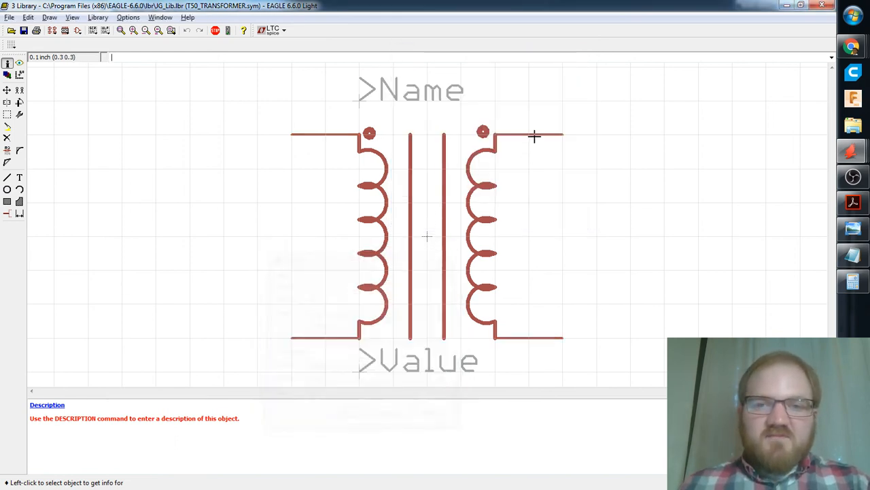
left_click(536, 139)
key("Escape")
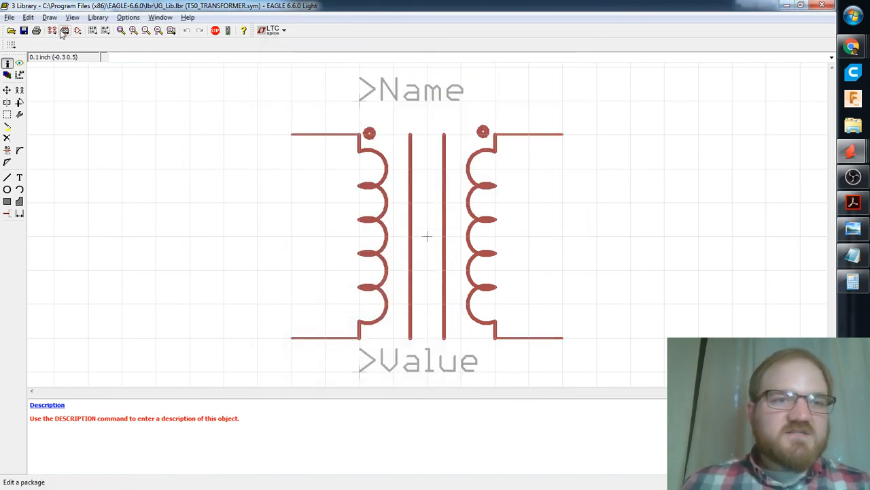
left_click(64, 30)
left_click(31, 41)
left_click(85, 168)
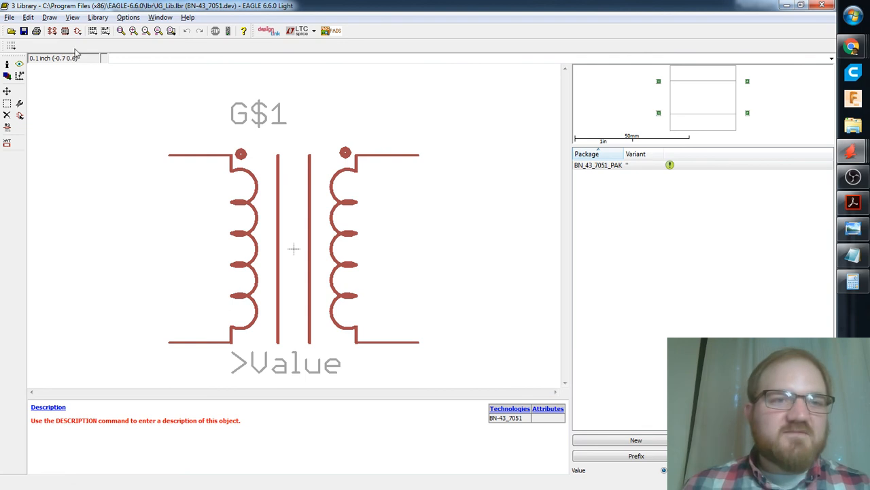
Open the BN_43_7051_PAK package and recentre its outline in view.
left_click(64, 30)
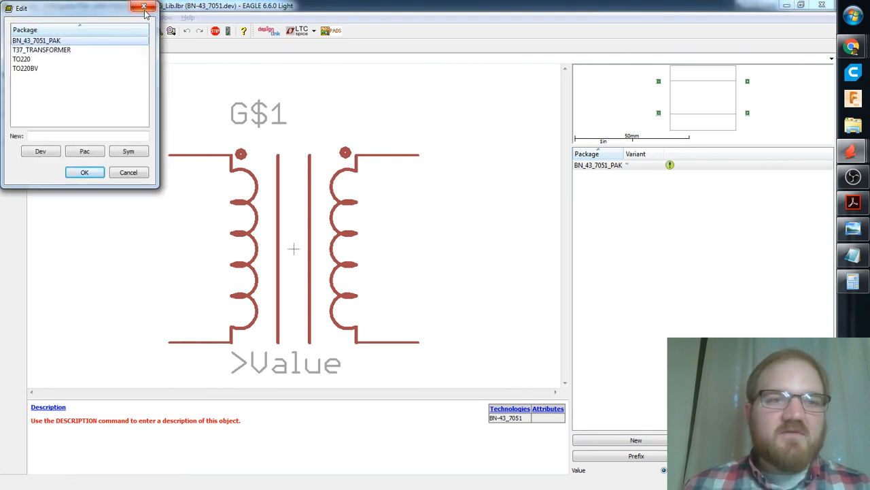
left_click(84, 172)
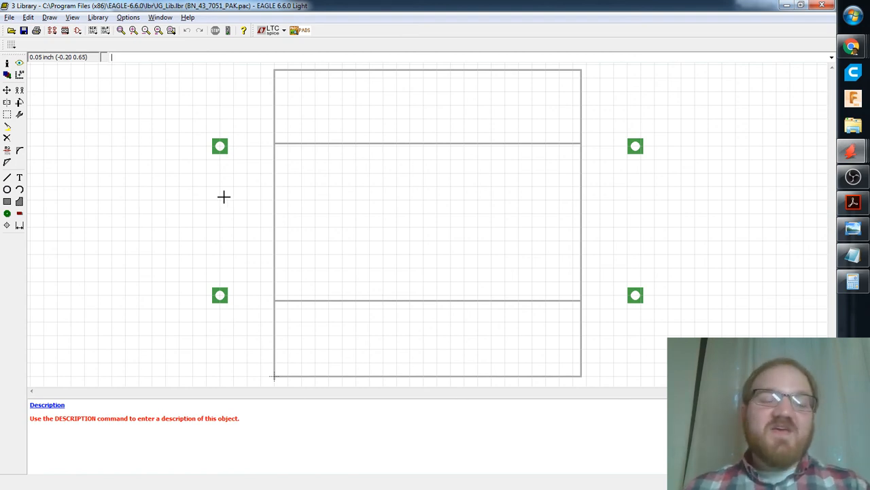
scroll(224, 196, "up", 1)
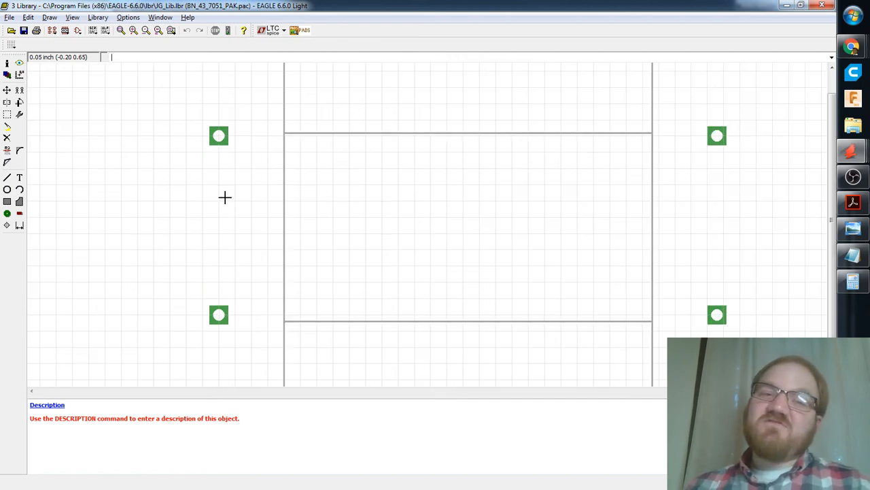
scroll(241, 186, "down", 1)
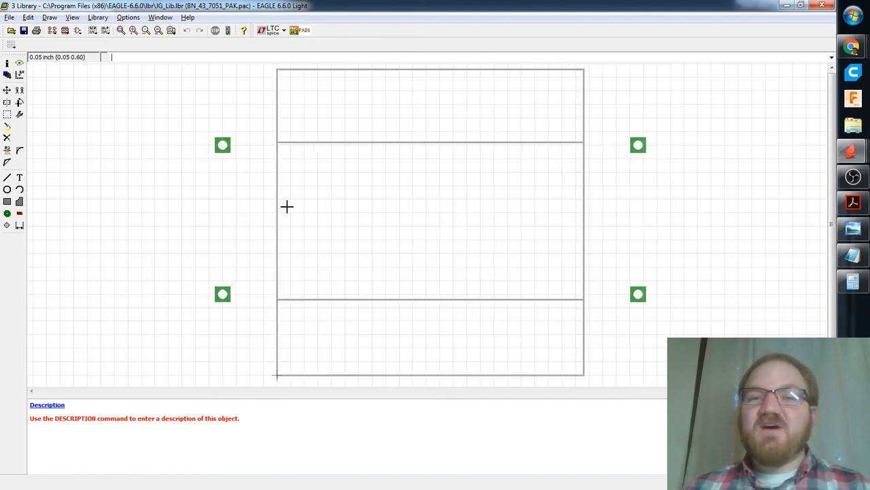
middle_click_drag(287, 206, 324, 206)
left_click_drag(542, 386, 551, 400)
middle_click_drag(653, 278, 639, 280)
Rename the lower-left pad P$1A and the upper-left pad P$1B.
left_click(7, 63)
left_click(239, 147)
key("Escape")
left_click(239, 301)
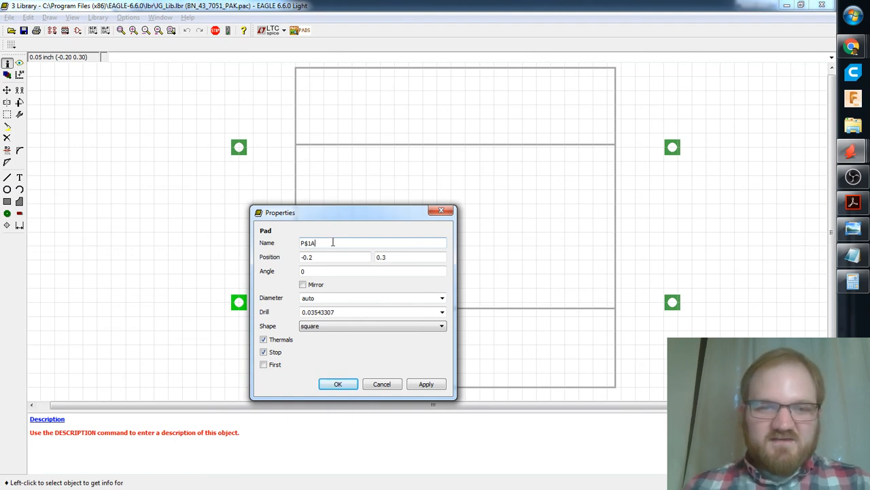
left_click(338, 383)
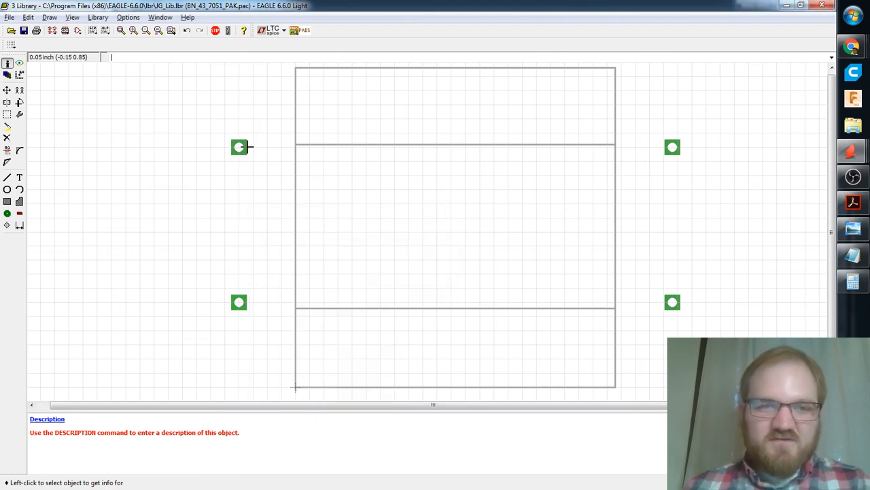
left_click(239, 147)
left_click(347, 88)
type("B")
key("Return")
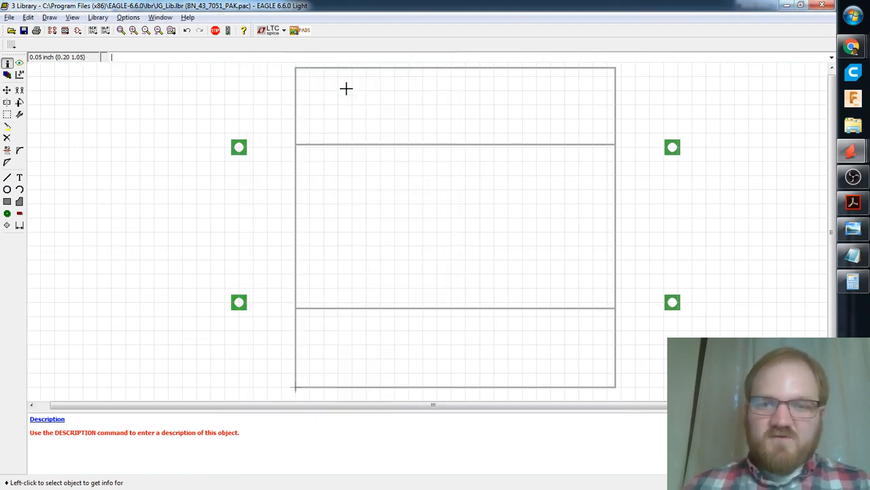
Rename the lower-right pad P$2A and the upper-right pad P$2B.
left_click(671, 301)
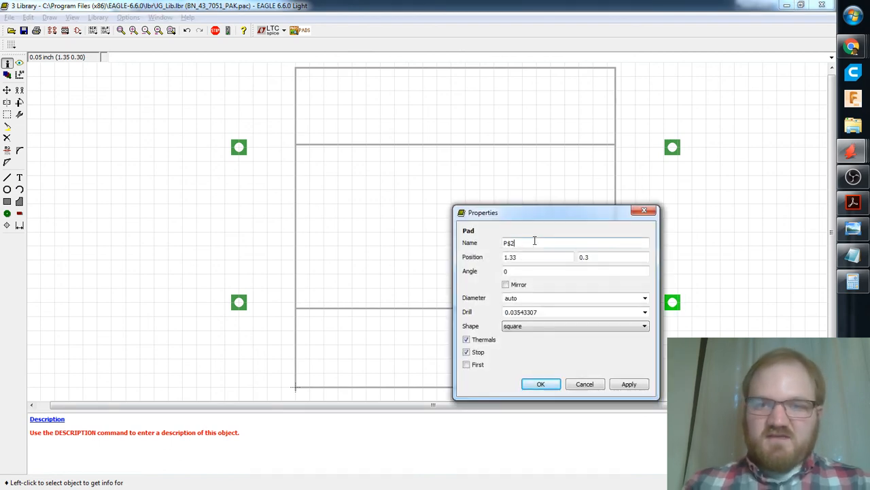
type("A")
key("Return")
left_click(674, 148)
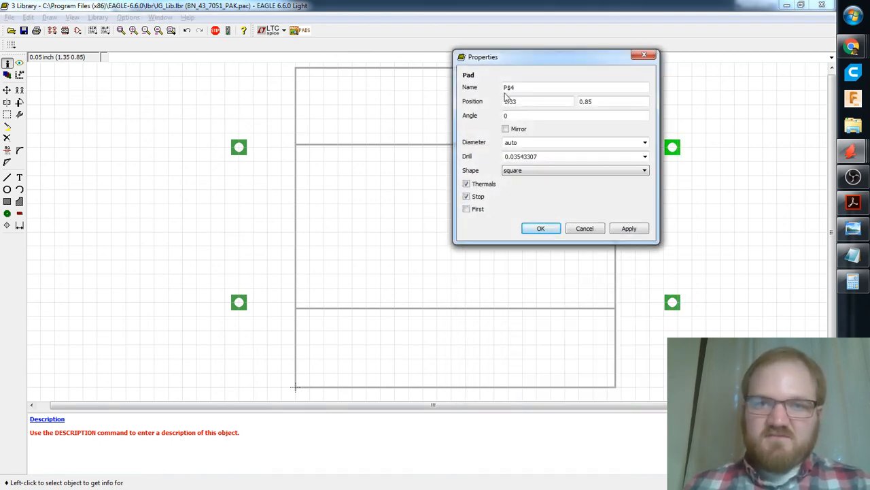
type("A")
key("Return")
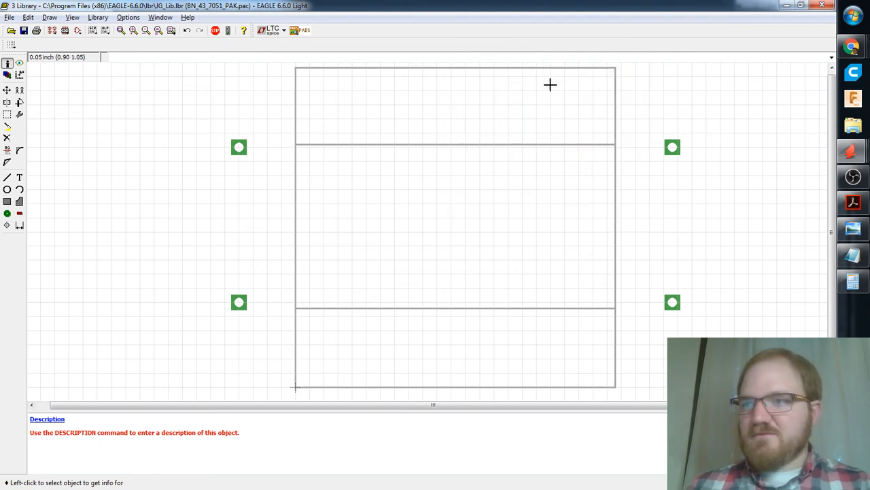
Open device BN-43_7051 and add BN_43_7051_PAK as its package variant.
left_click(56, 30)
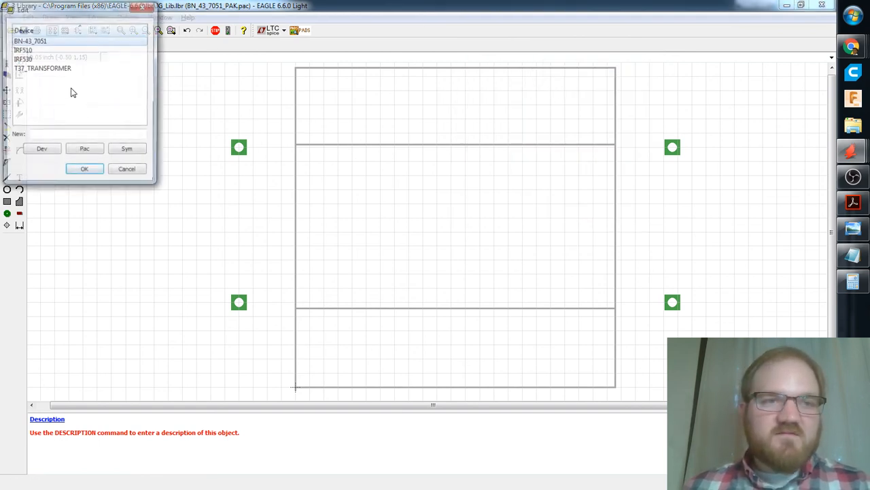
left_click(84, 172)
left_click(646, 442)
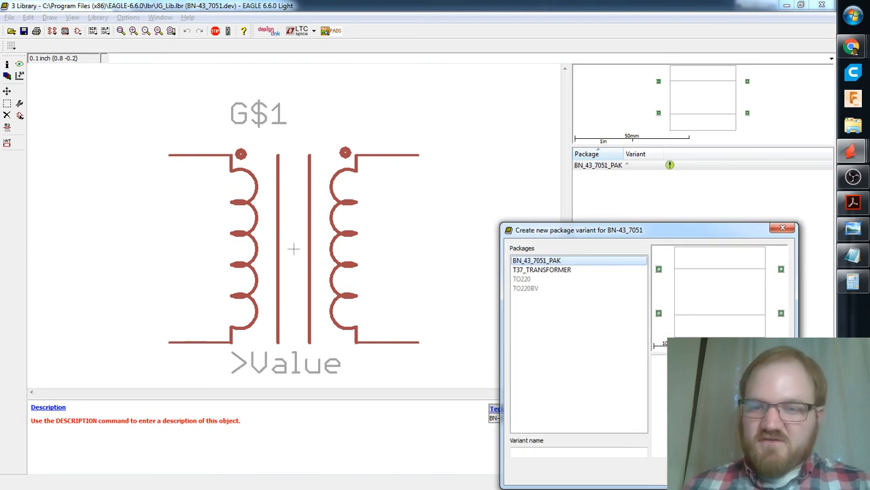
left_click(734, 470)
Connect each transformer pin to its pad P$1A–P$2B and save UG_Lib.lbr.
left_click(767, 440)
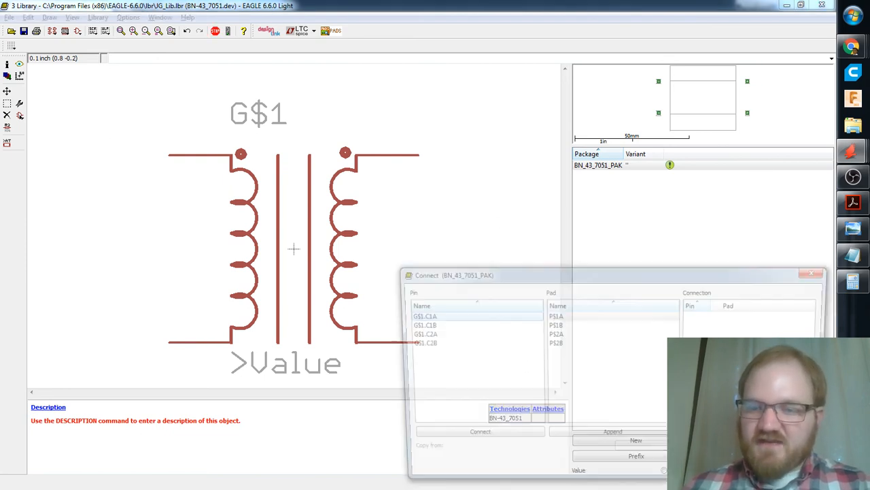
left_click(515, 440)
left_click(515, 443)
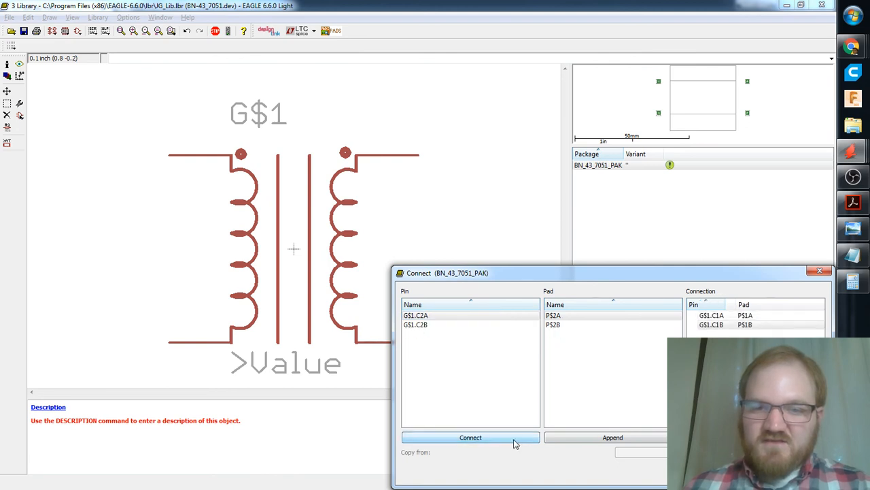
left_click(515, 443)
left_click(515, 444)
left_click(742, 471)
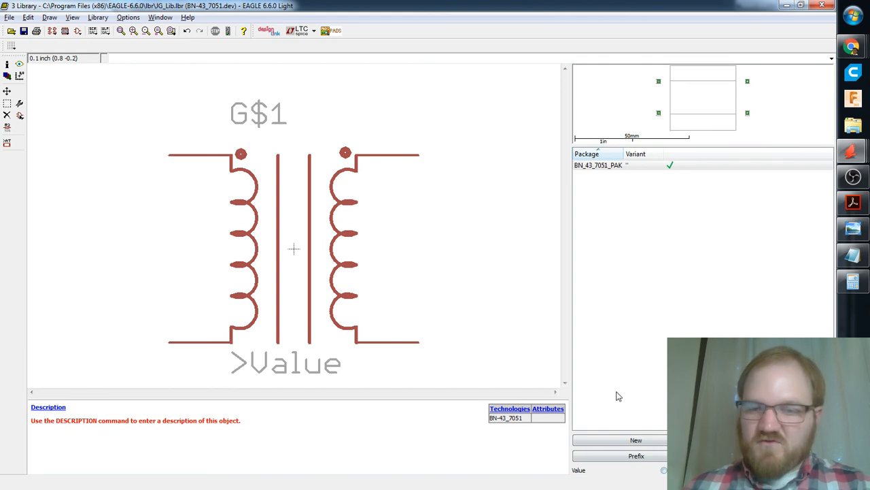
key("ctrl+s")
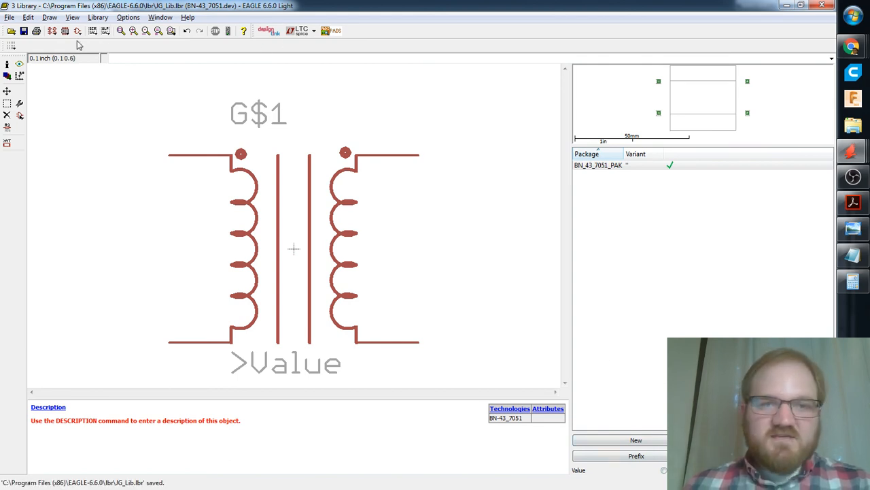
scroll(278, 161, "down", 1)
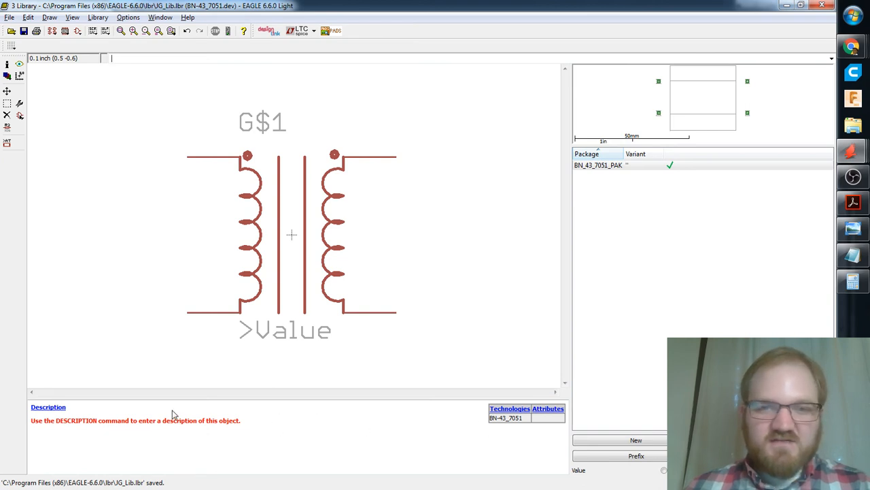
Give BN-43_7051 the description 'A bifilar transformer wound on a BN-43-7051 binocular core.' and save UG_Lib.lbr.
left_click(50, 407)
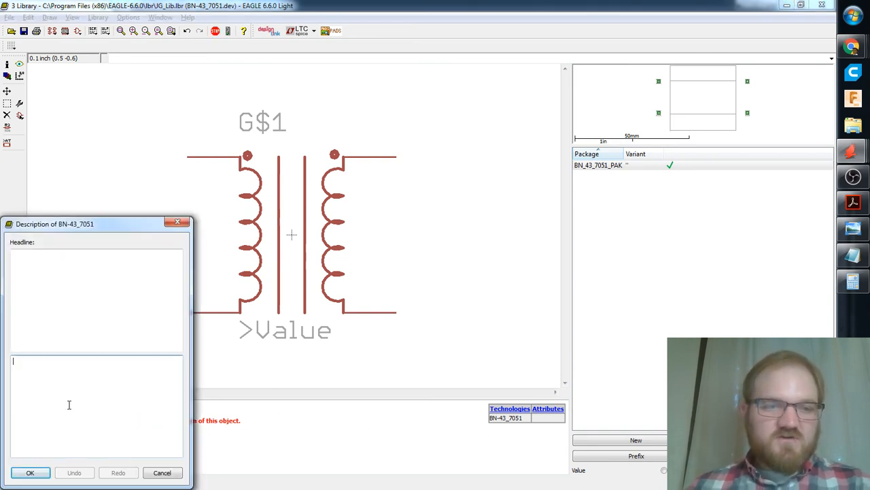
type("A bifilar transfor")
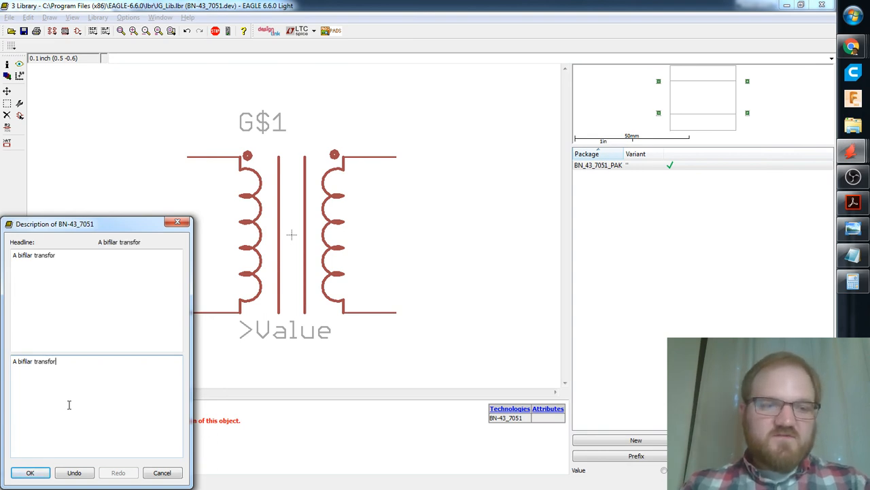
type("mer wound on a B")
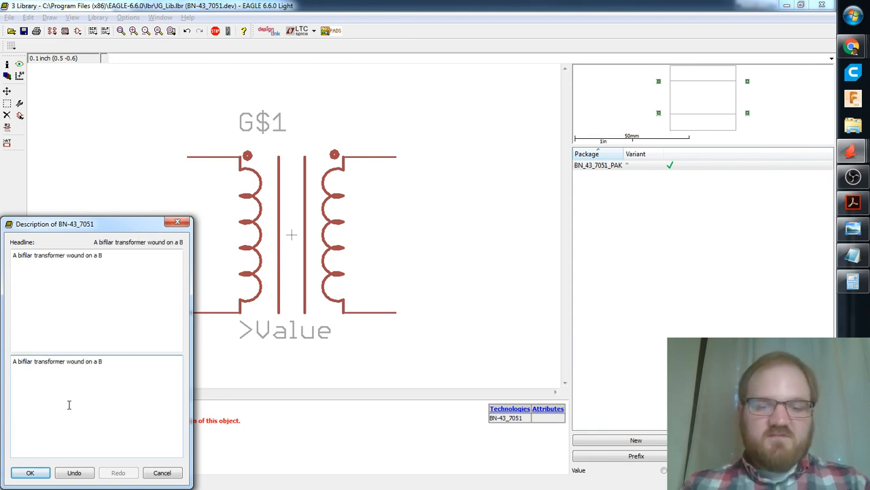
type("N-43-7051 binocular core.")
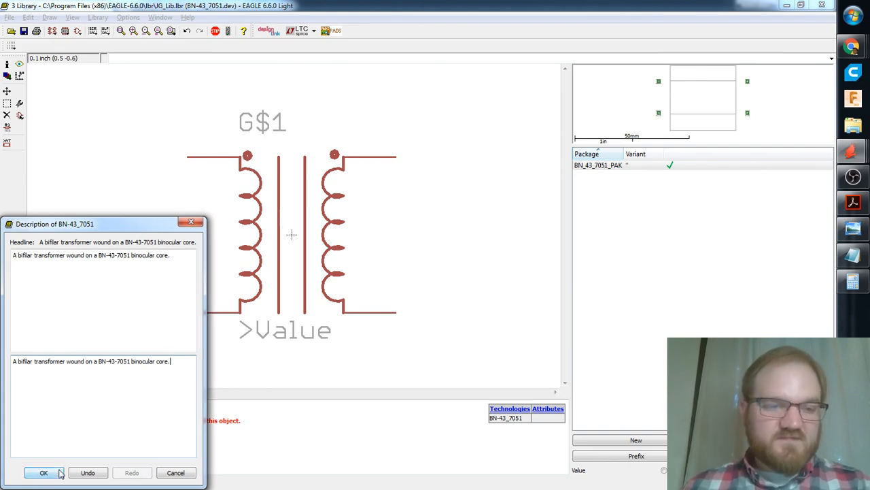
left_click(44, 472)
key("ctrl+s")
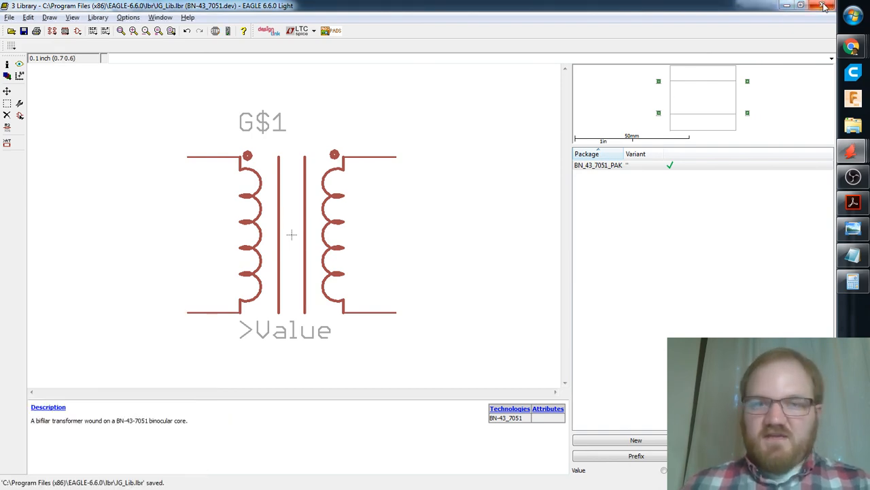
Close the library editor and bring the QRP amplifier schematic to the front.
left_click(824, 6)
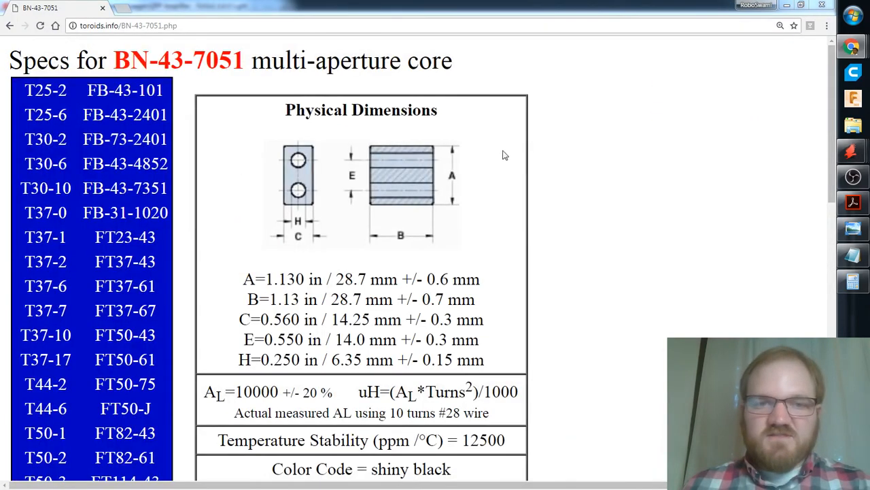
mouse_move(853, 151)
left_click(766, 178)
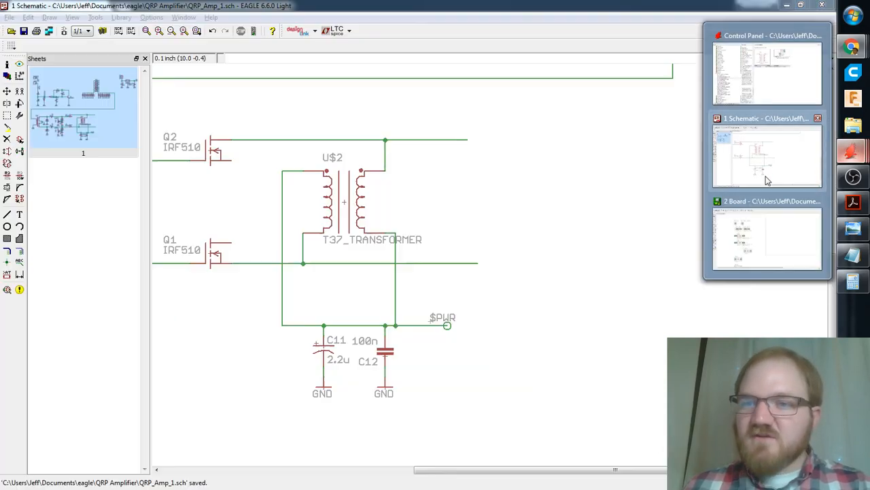
Clear the old transformer search in the ADD part browser so all libraries list, then close it.
left_click(21, 141)
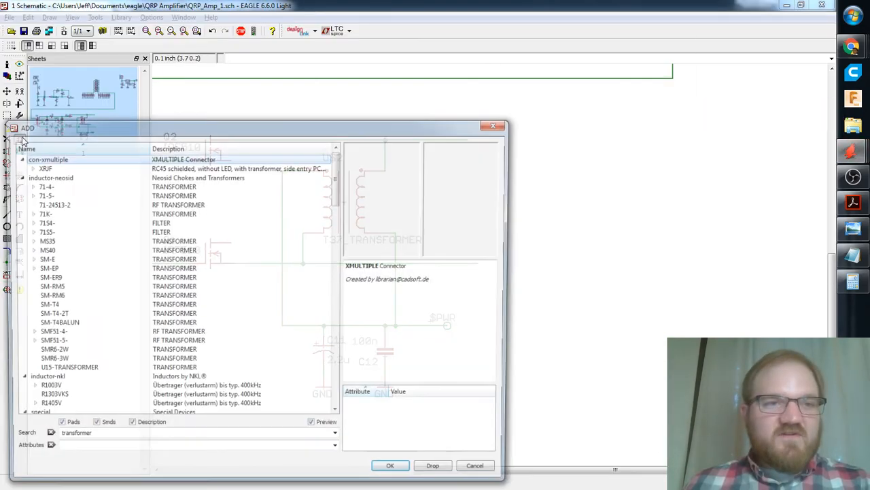
double_click(93, 439)
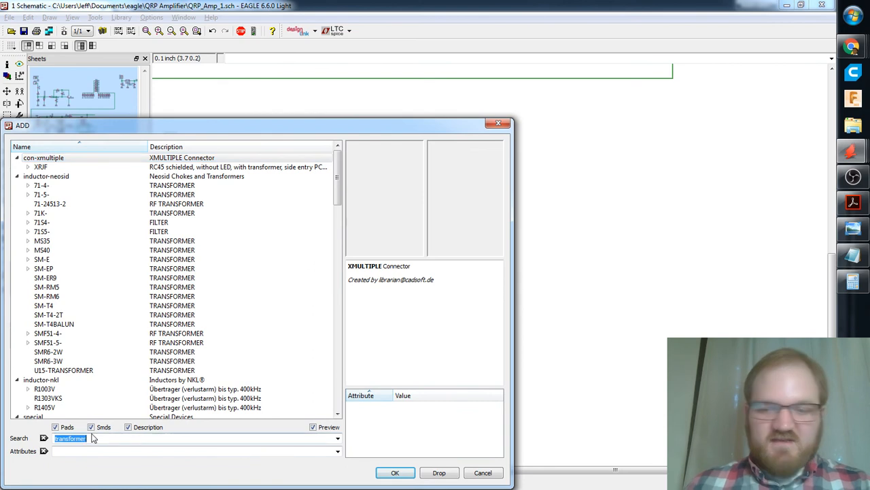
key("BackSpace")
key("Return")
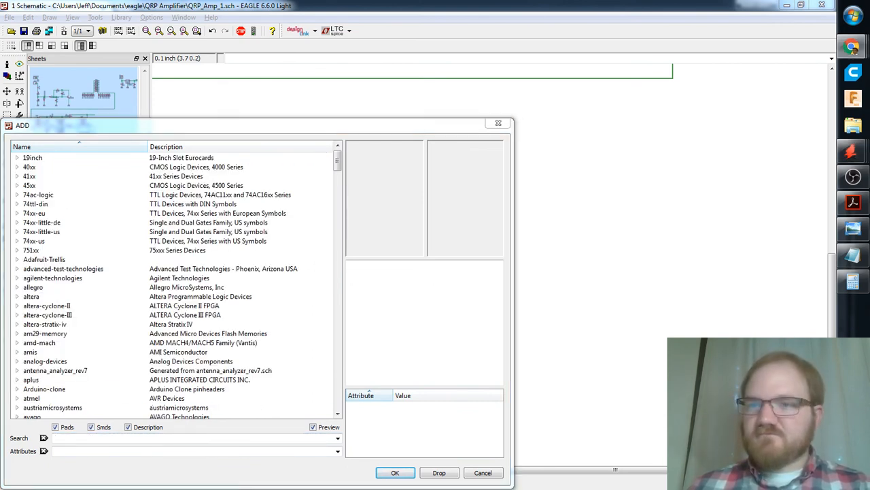
left_click(853, 47)
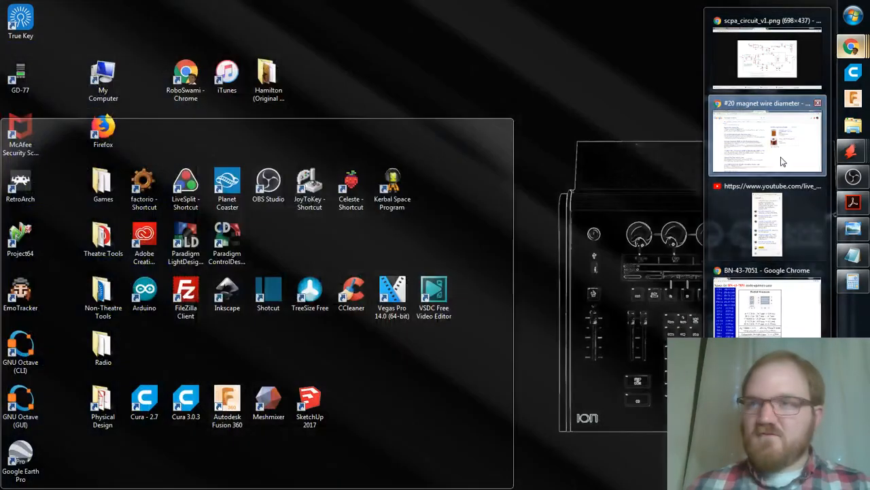
left_click(784, 84)
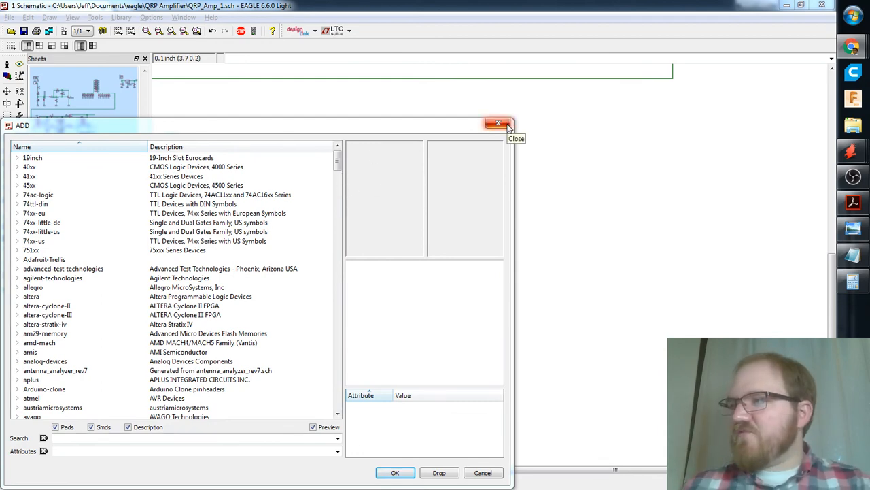
left_click_drag(447, 126, 539, 102)
left_click(590, 100)
Bring up the G0kla reference schematic in Photo Viewer and zoom out to see it whole.
left_click(854, 228)
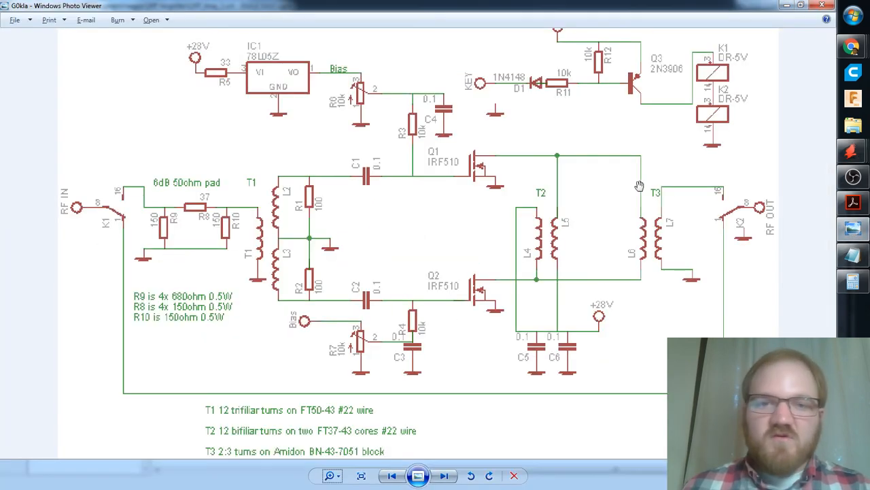
scroll(602, 201, "down", 2)
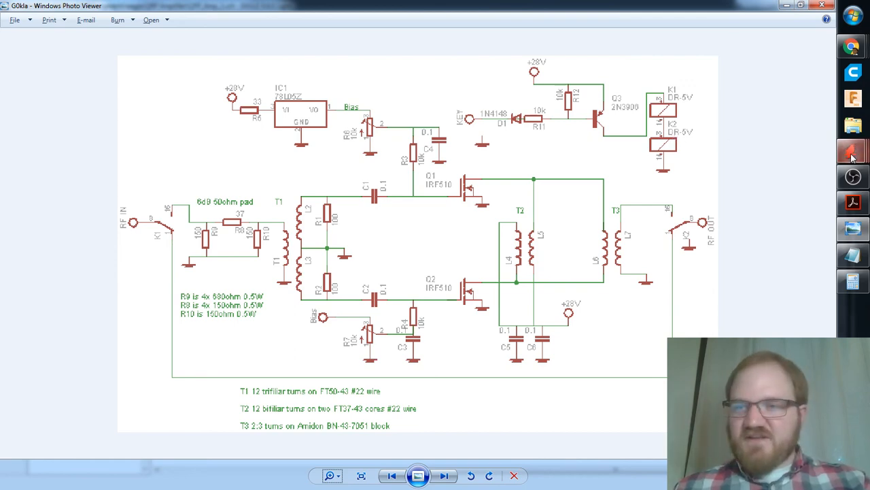
mouse_move(852, 151)
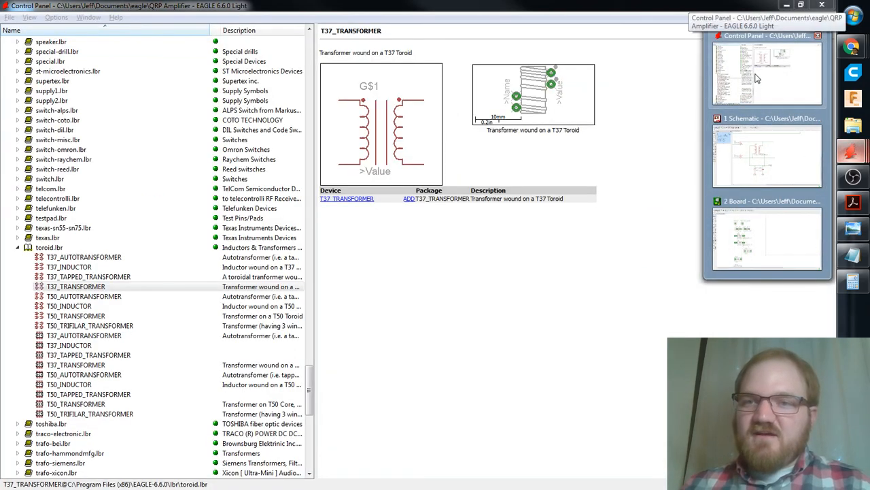
Expand the JeffLib and JGParts libraries in the schematic's ADD browser, then close it.
left_click(757, 79)
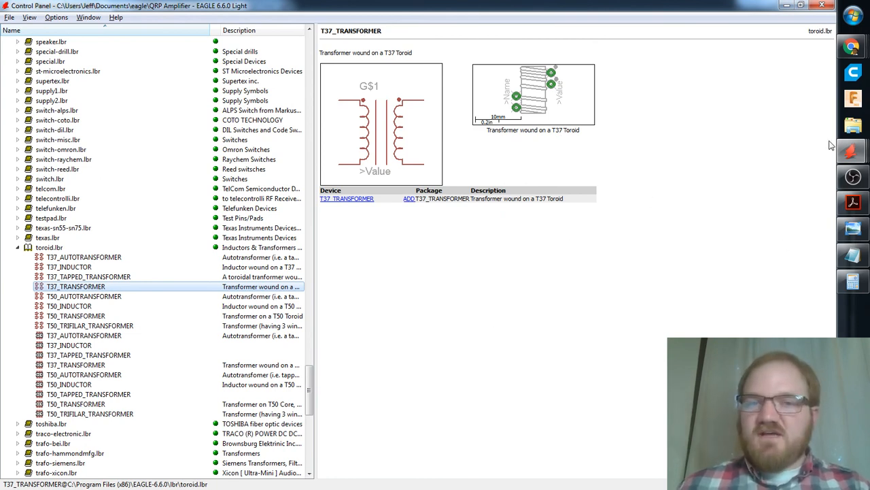
mouse_move(853, 151)
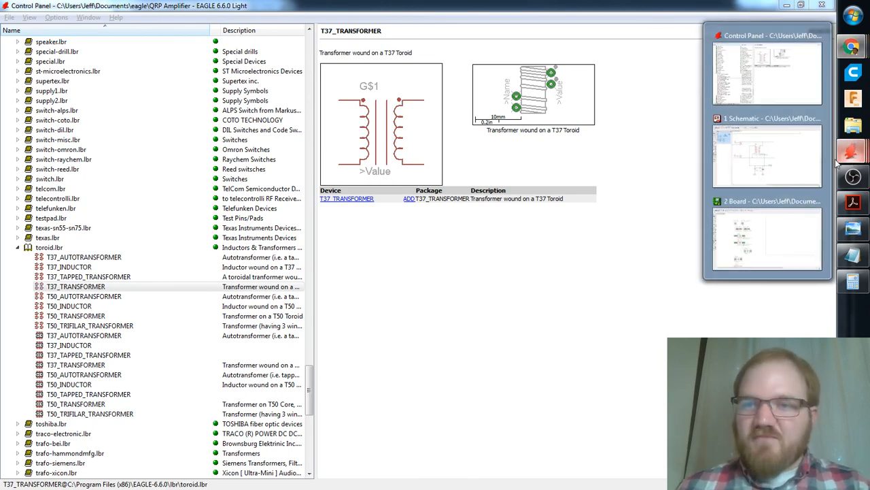
left_click(796, 162)
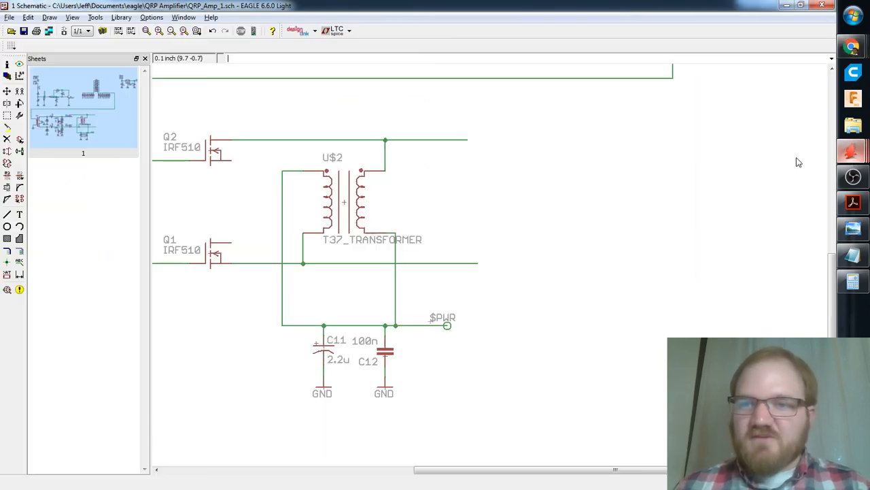
left_click(20, 139)
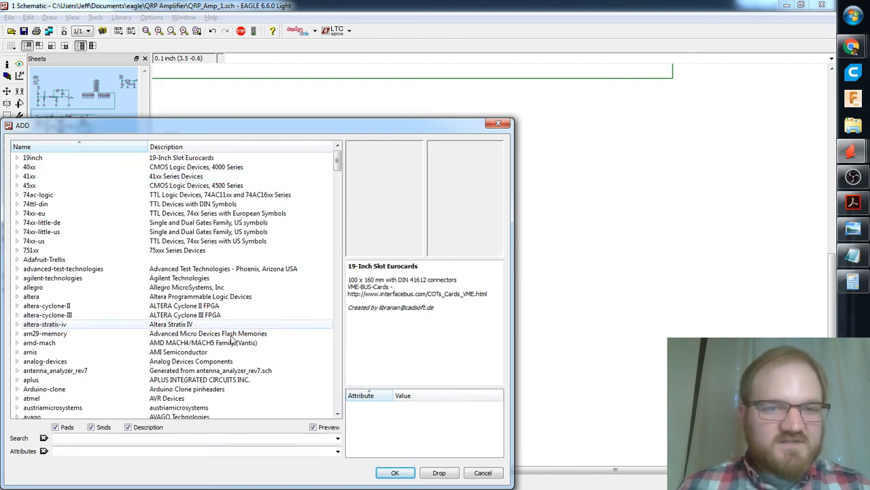
left_click_drag(337, 160, 338, 292)
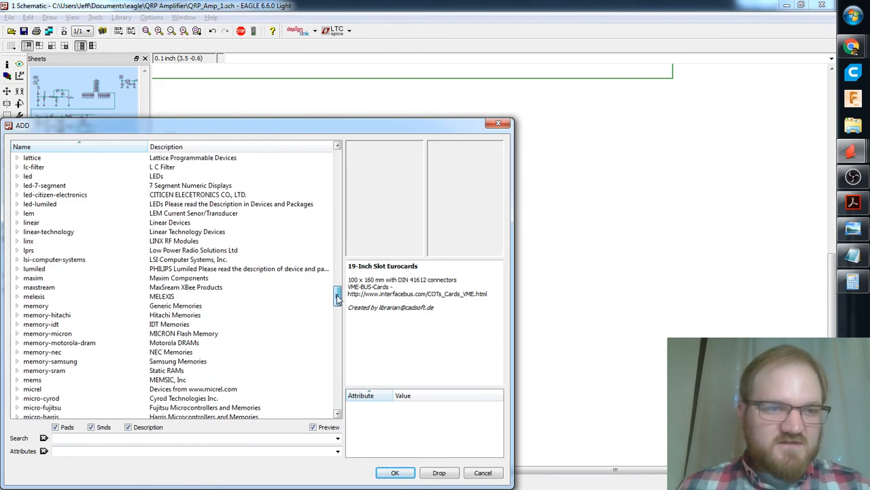
scroll(65, 287, "up", 3)
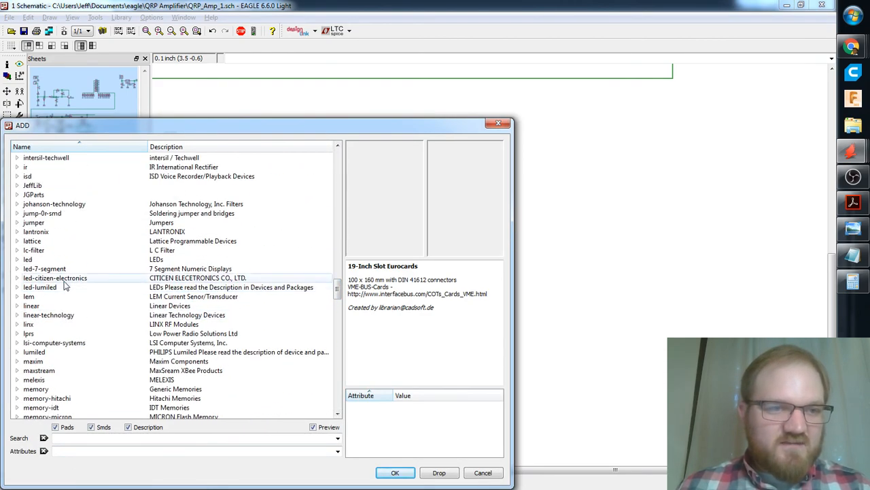
left_click(17, 185)
left_click(17, 203)
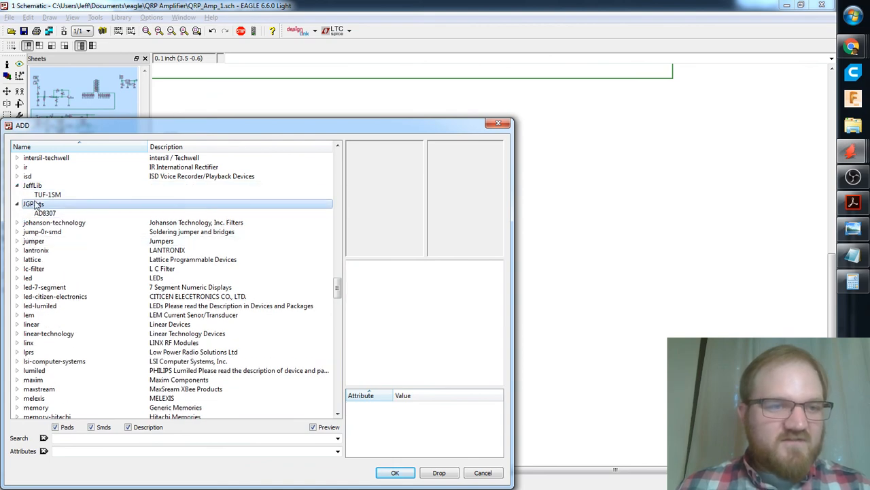
left_click(500, 124)
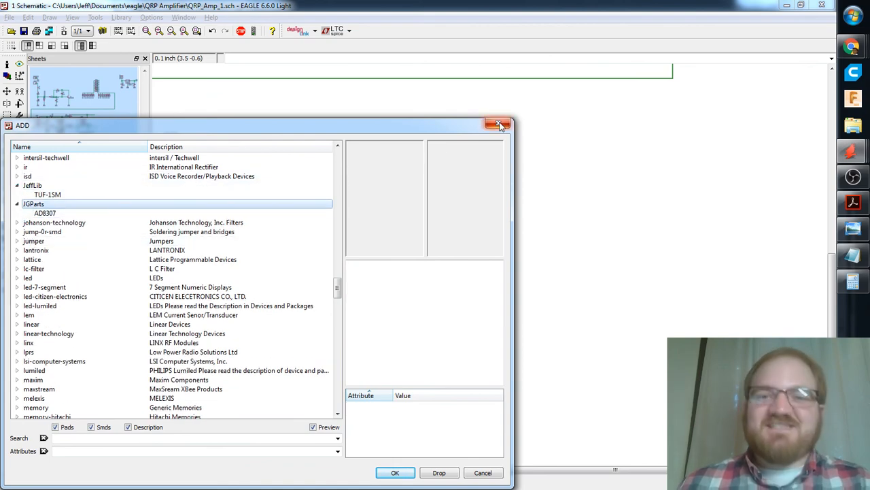
In the Control Panel, set JG_Lib.lbr in use, then return to the schematic.
mouse_move(853, 151)
left_click(767, 58)
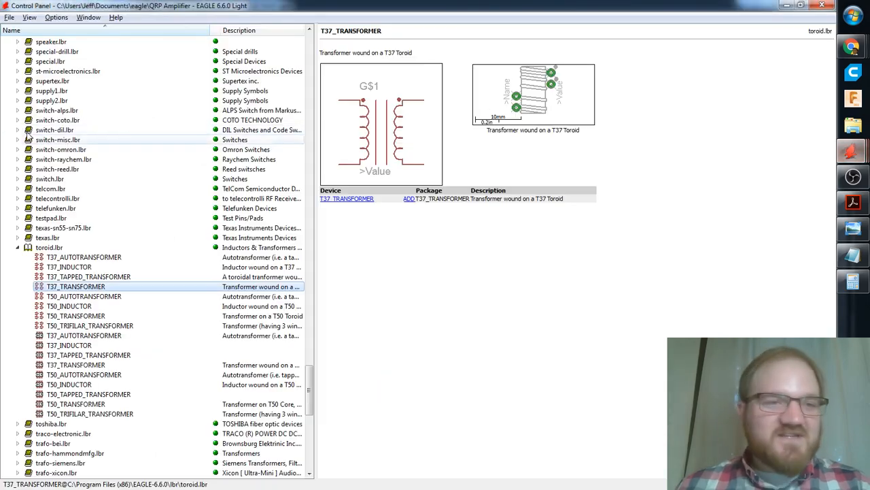
left_click(17, 247)
scroll(30, 282, "up", 20)
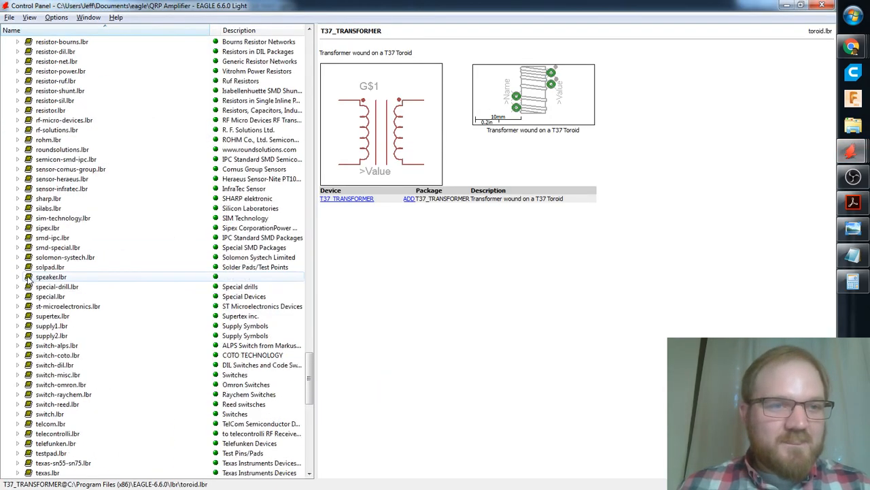
scroll(30, 284, "up", 12)
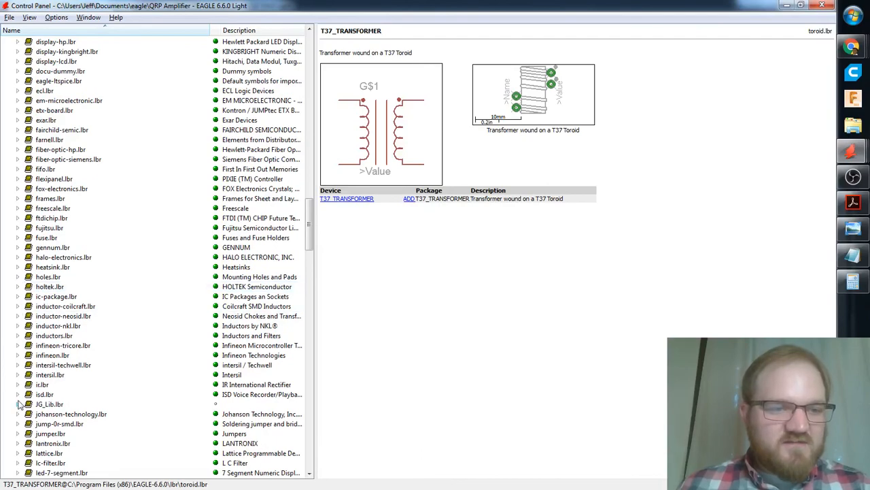
left_click(17, 404)
left_click(136, 336)
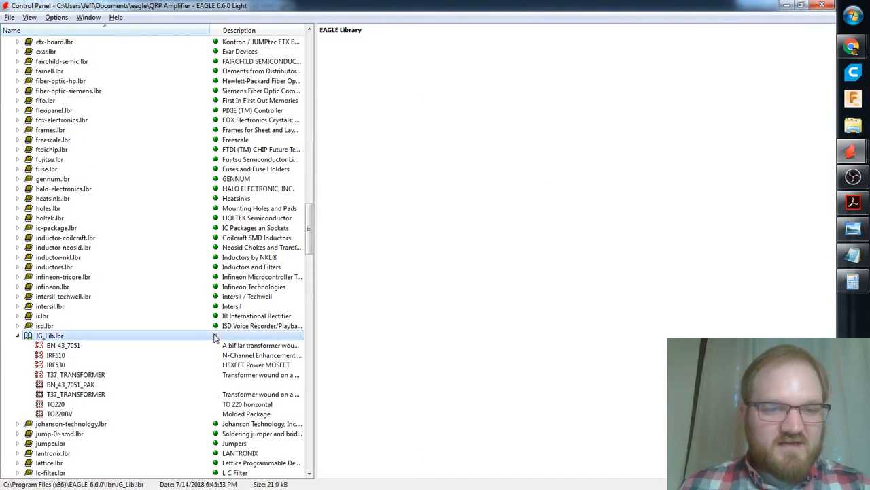
left_click(18, 336)
left_click(853, 151)
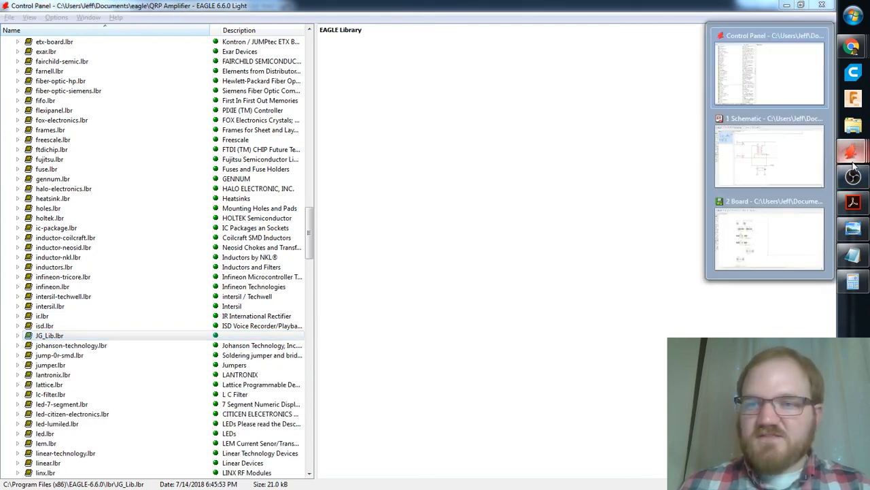
left_click(771, 152)
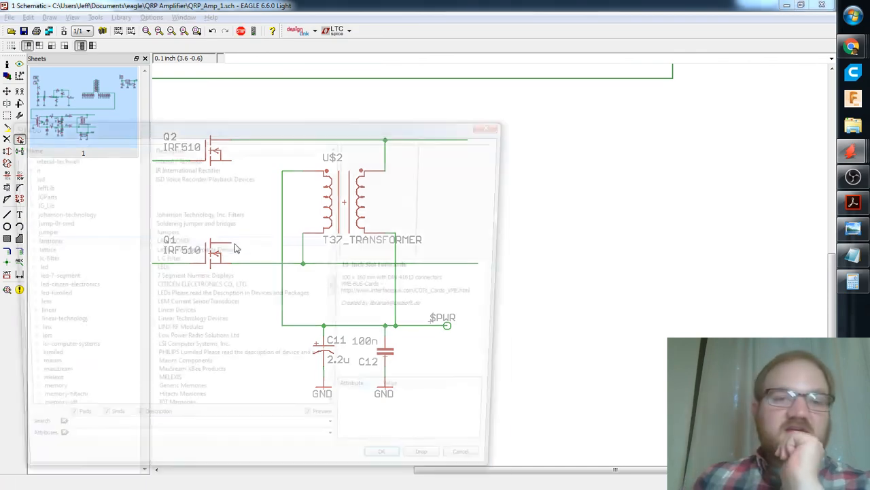
Place the JG_Lib BN-43_7051 transformer as U$3 right of T37 and close the library.
mouse_move(338, 292)
left_mouse_down()
mouse_move(334, 336)
mouse_move(328, 293)
left_mouse_up()
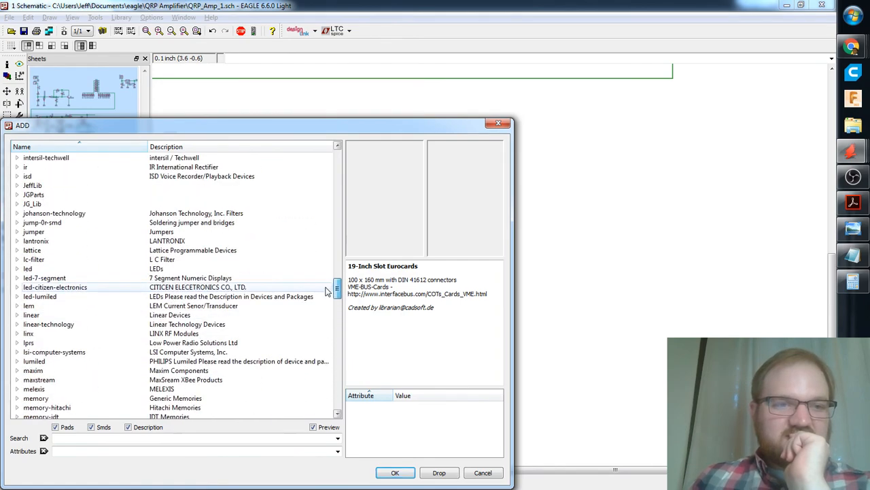
double_click(32, 204)
left_click(47, 213)
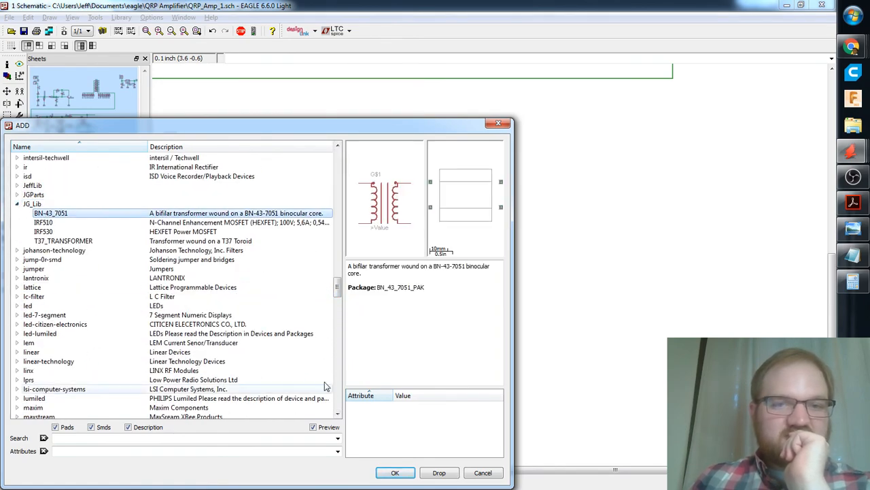
left_click(395, 473)
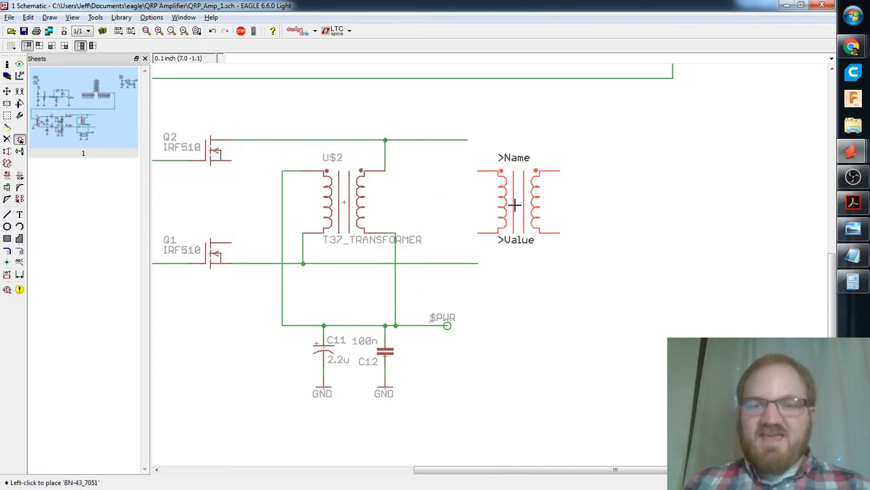
left_click(549, 201)
key("Escape")
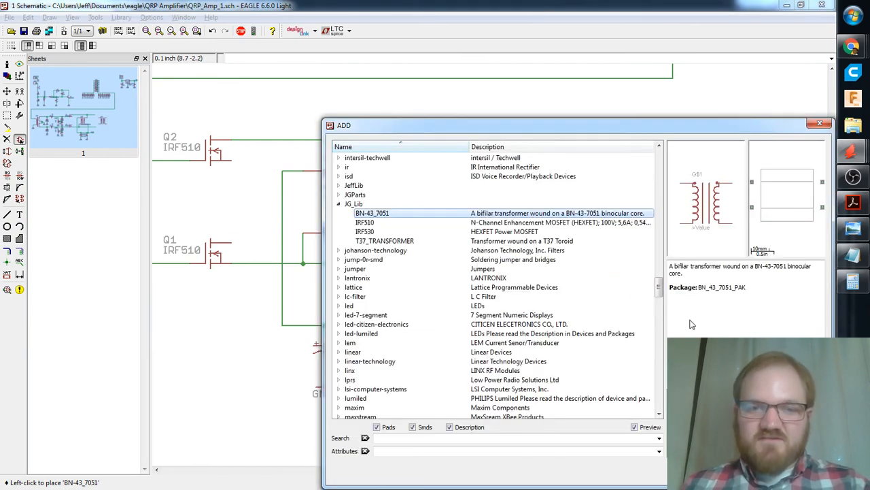
left_click(820, 125)
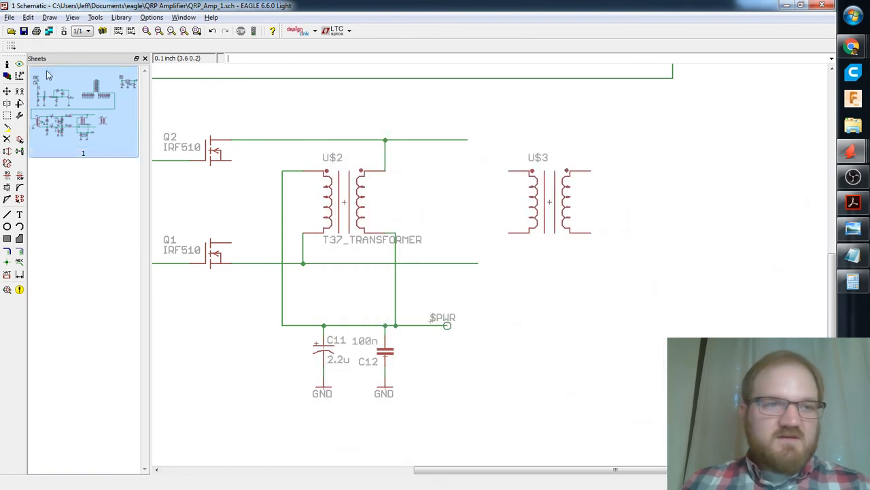
type("name")
key("Return")
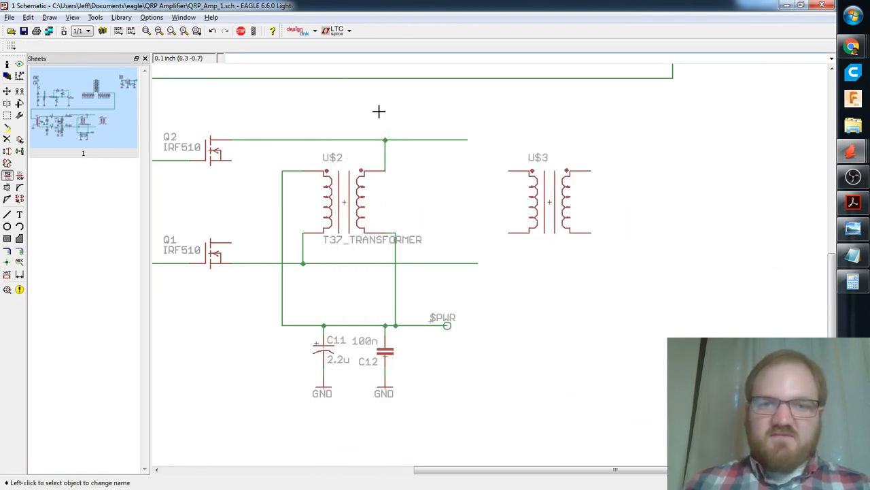
Rename U$3 to T3 and U$2 to T2; renaming U$1 to T1 fails with a duplicate-name error.
left_click(552, 200)
type("T")
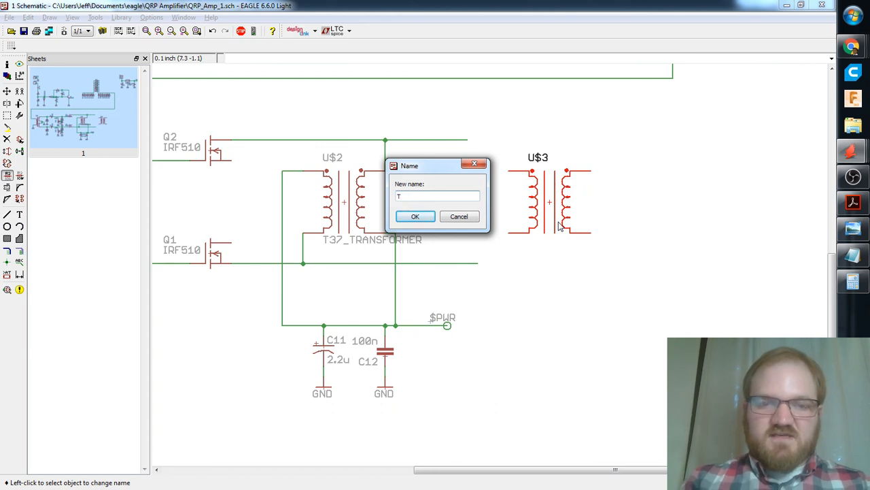
type("3")
key("Return")
left_click(332, 202)
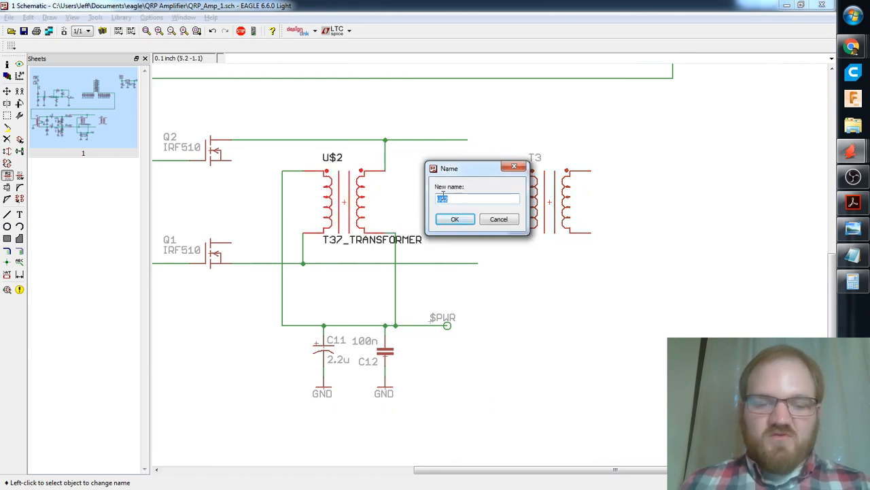
type("T2")
key("Return")
scroll(487, 163, "down", 5)
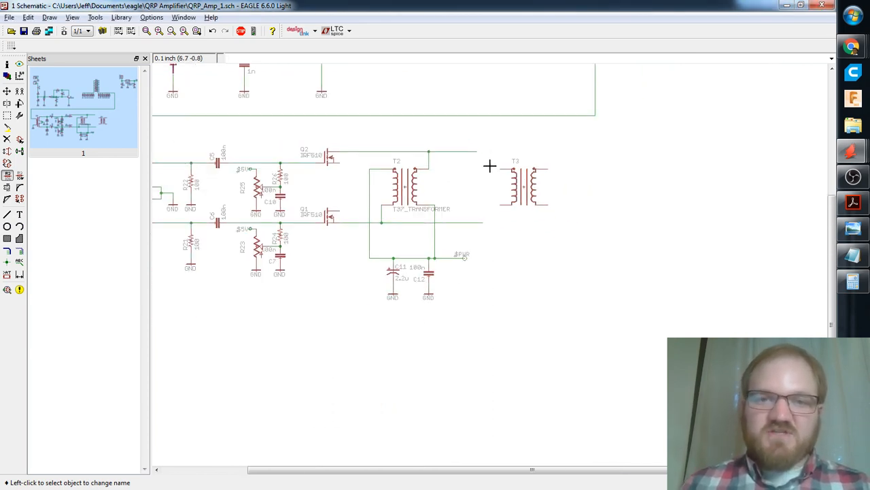
scroll(585, 308, "down", 1)
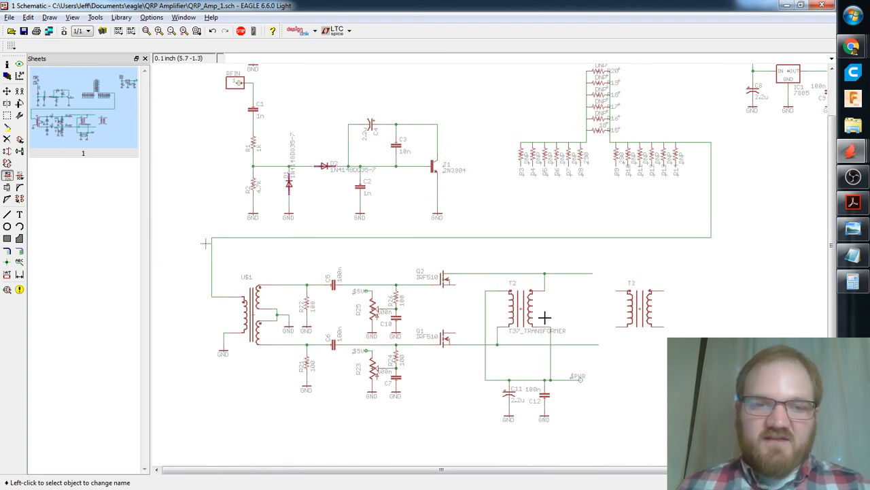
scroll(545, 317, "up", 1)
left_click(200, 317)
type("T1")
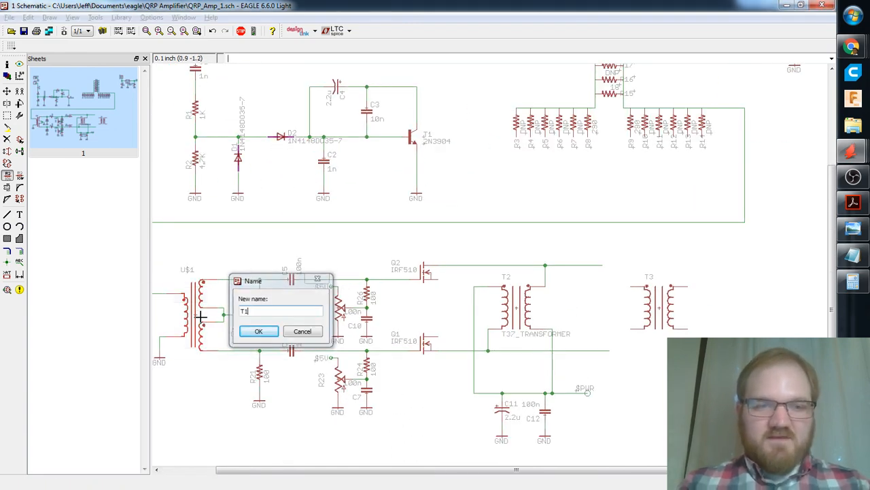
key("Return")
left_click(225, 340)
middle_click_drag(389, 239, 412, 209)
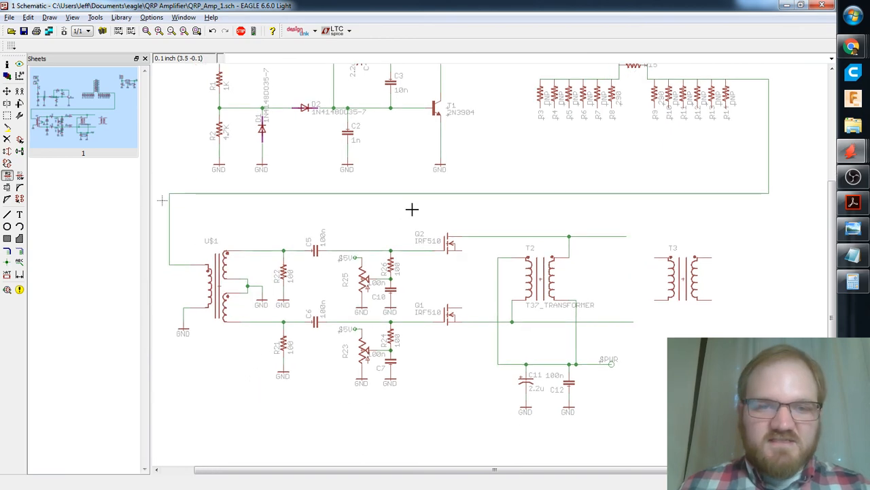
middle_click_drag(307, 265, 334, 265)
mouse_move(352, 210)
middle_mouse_down()
mouse_move(324, 281)
mouse_move(335, 212)
middle_mouse_up()
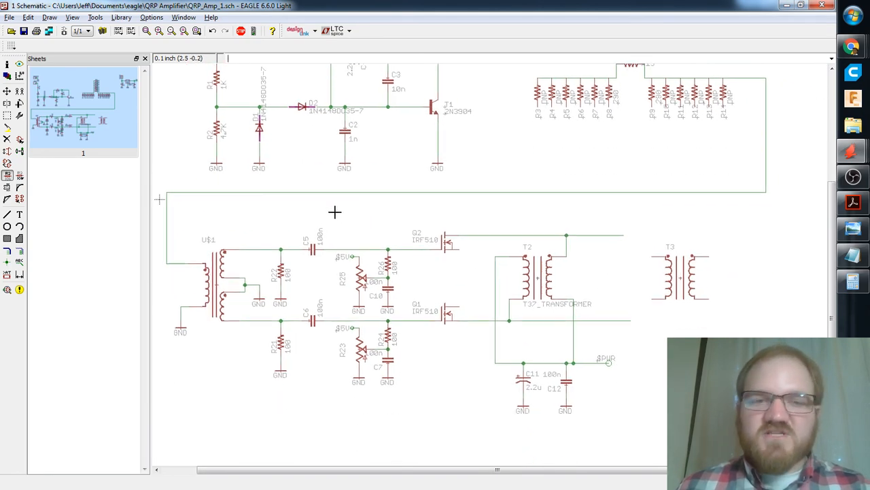
Rename the transformers U2, U3 and U1 instead, then switch to the amppart1.pdf reference.
left_click(554, 303)
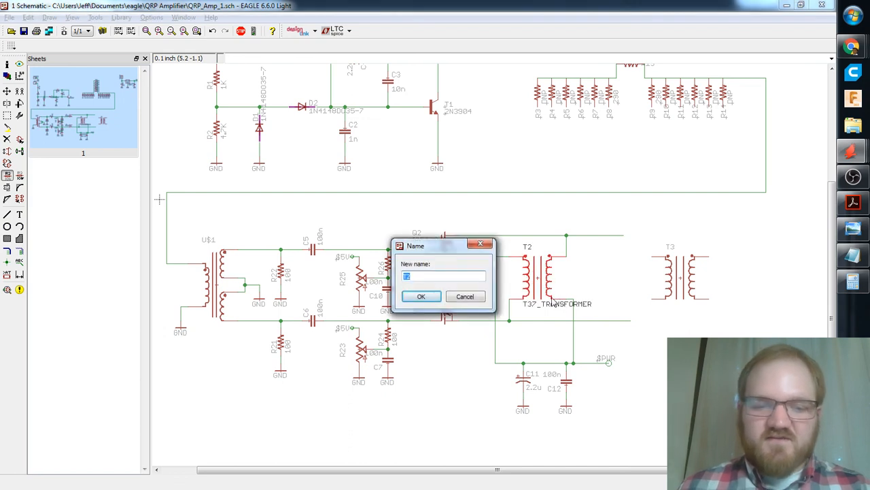
key("Return")
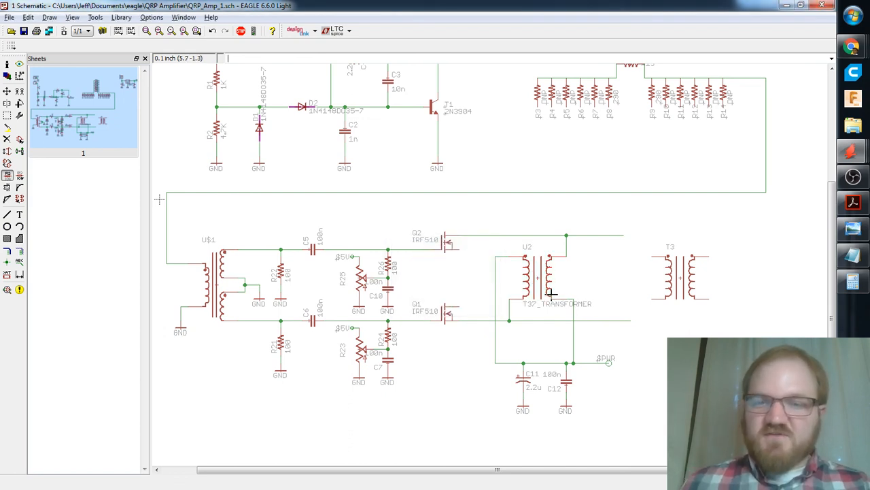
left_click(687, 272)
type("U3")
key("Return")
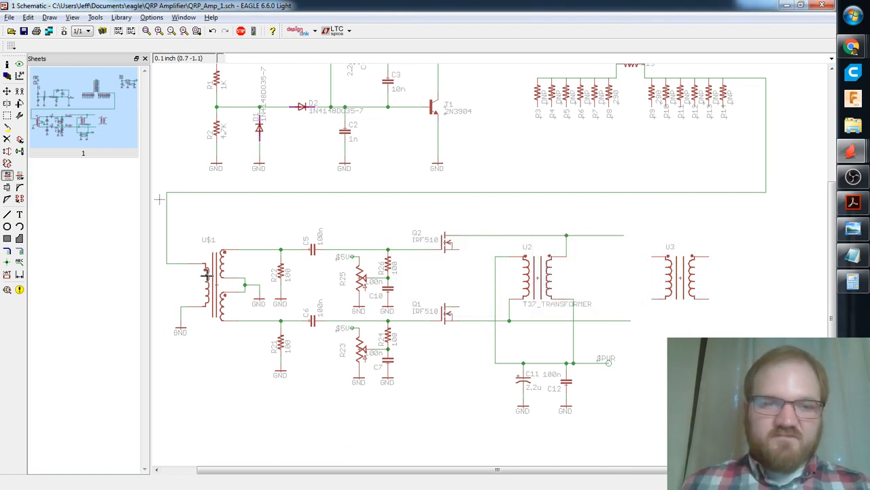
left_click(216, 289)
type("U1")
key("Return")
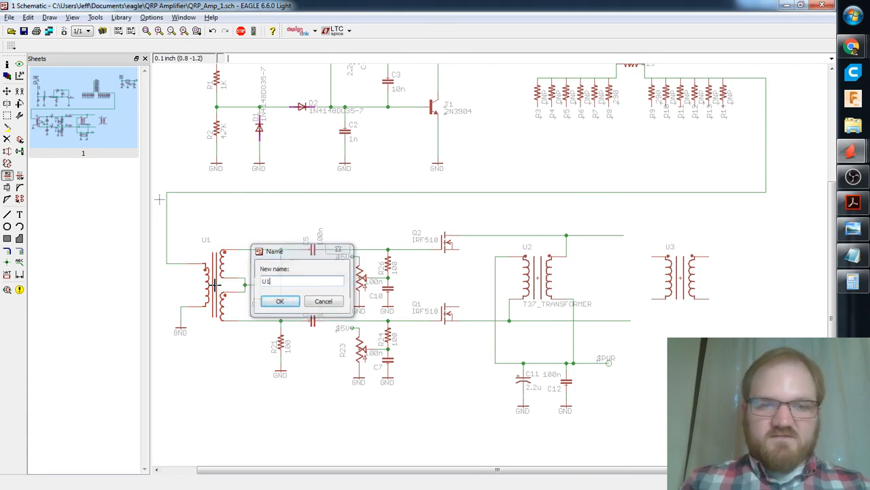
middle_click_drag(630, 300, 506, 236)
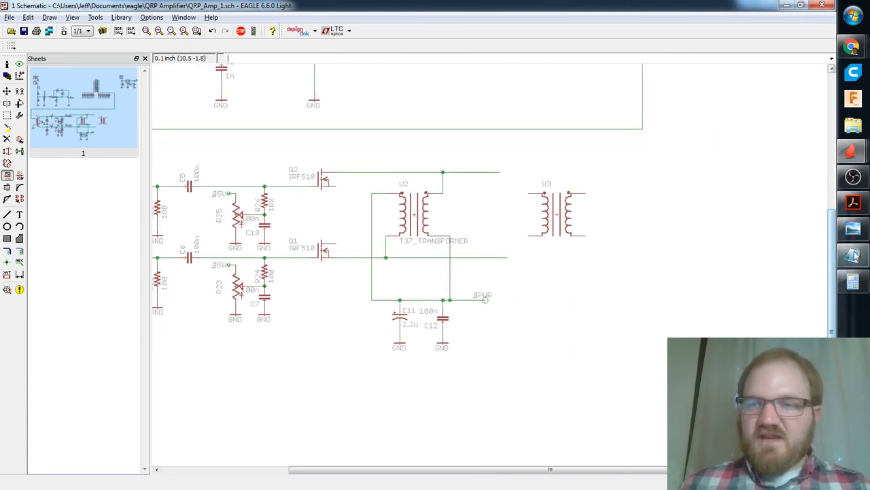
left_click(853, 202)
scroll(594, 226, "up", 3)
Compare the amppart1.pdf schematic with the Photo Viewer image, then return to the EAGLE schematic.
scroll(590, 227, "up", 1)
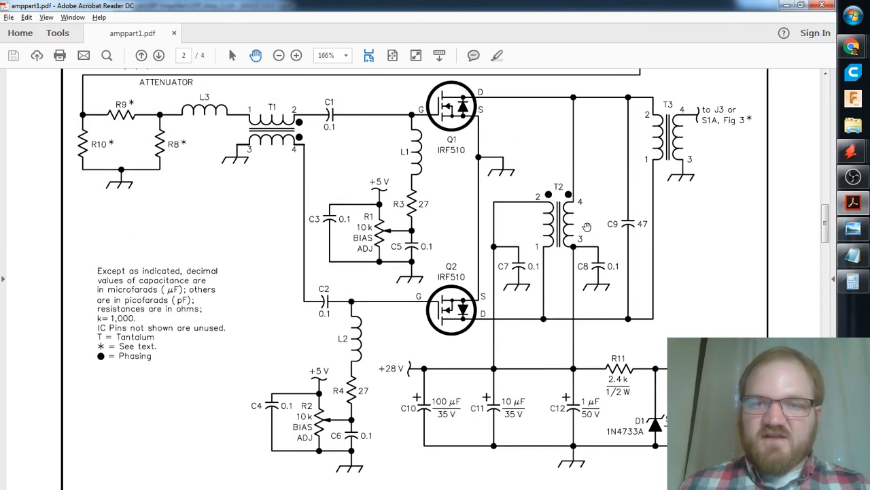
left_click(853, 228)
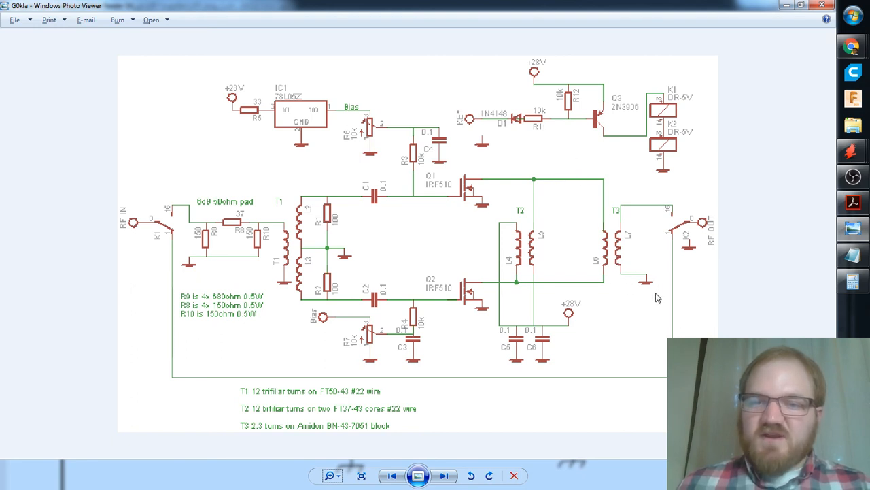
key("alt+Tab")
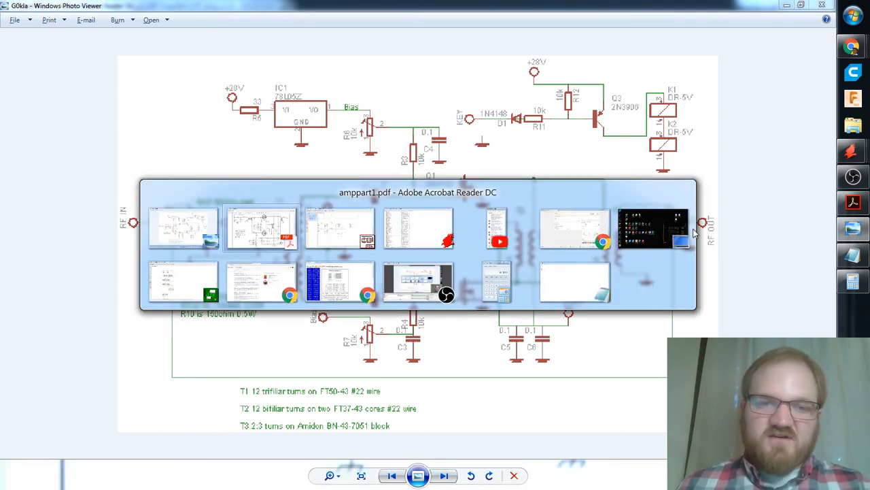
key("alt+Tab")
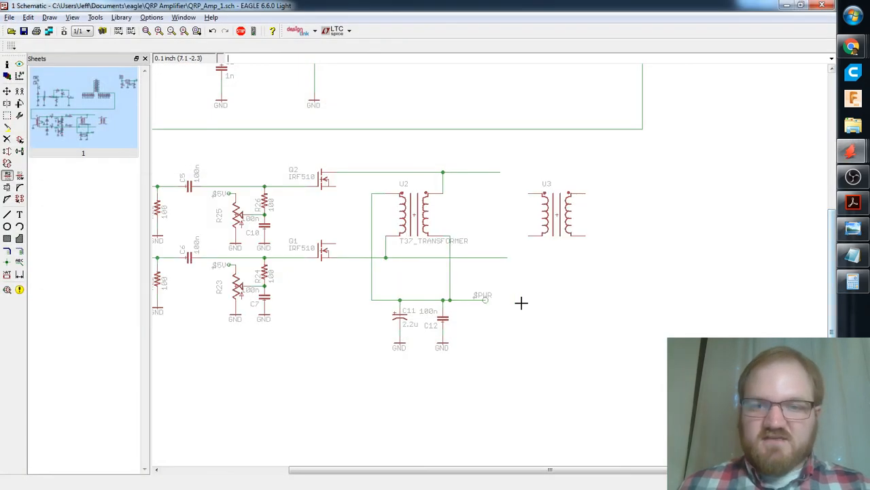
scroll(453, 295, "down", 3)
Wire U3's upper-left pin to the Q2 line and its lower-left pin to the Q1 line.
scroll(552, 253, "up", 3)
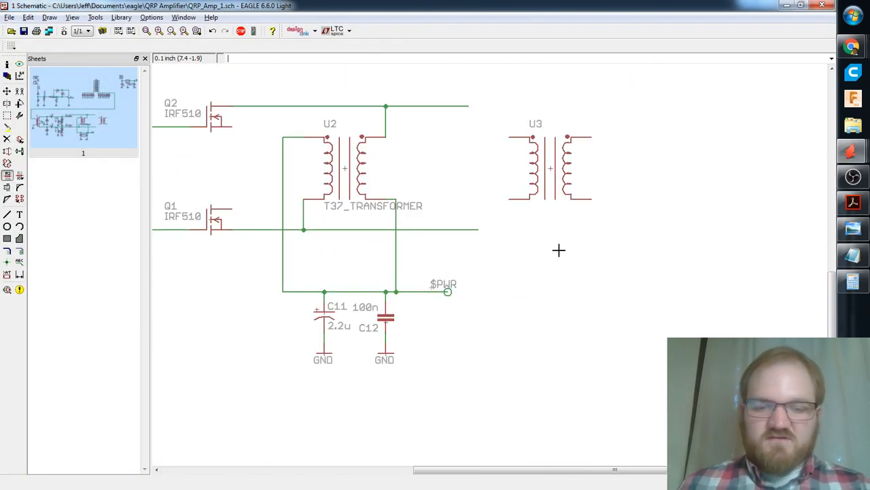
type("wiore")
key("BackSpace")
type("re")
key("Return")
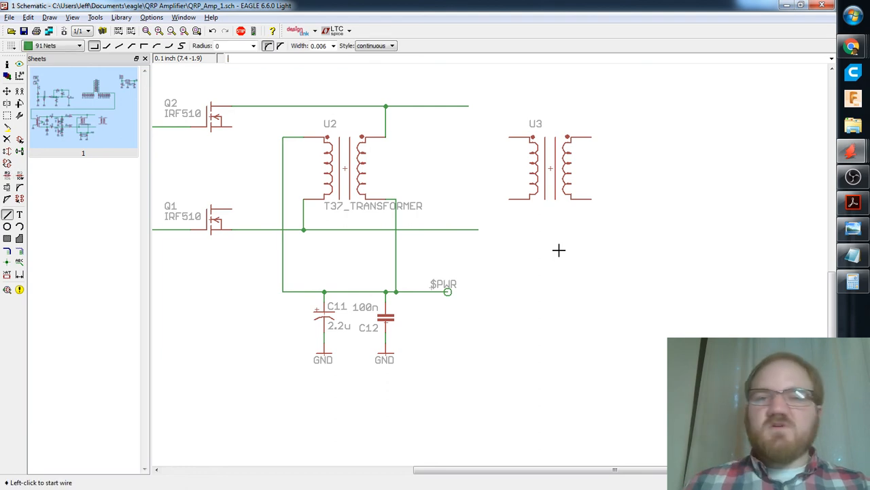
left_click(508, 136)
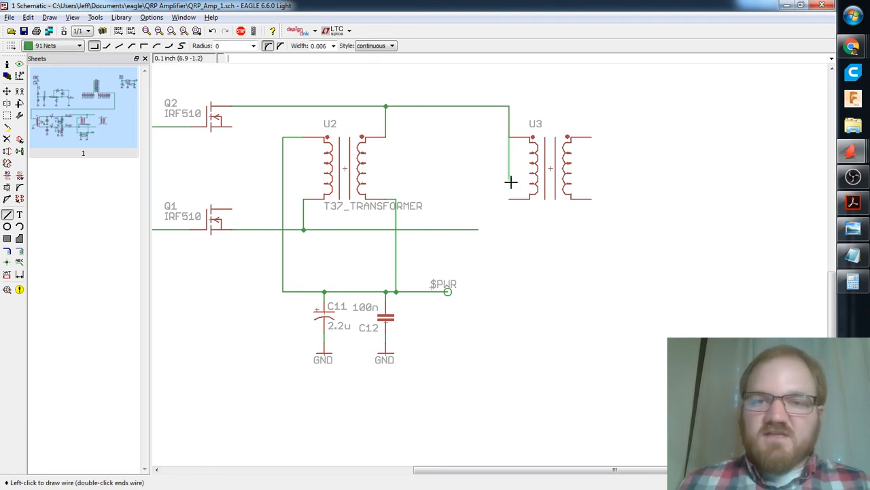
left_click(508, 199)
right_click(484, 228)
right_click(479, 229)
right_click(479, 228)
right_click(480, 228)
left_click(480, 229)
middle_click_drag(613, 228, 548, 259)
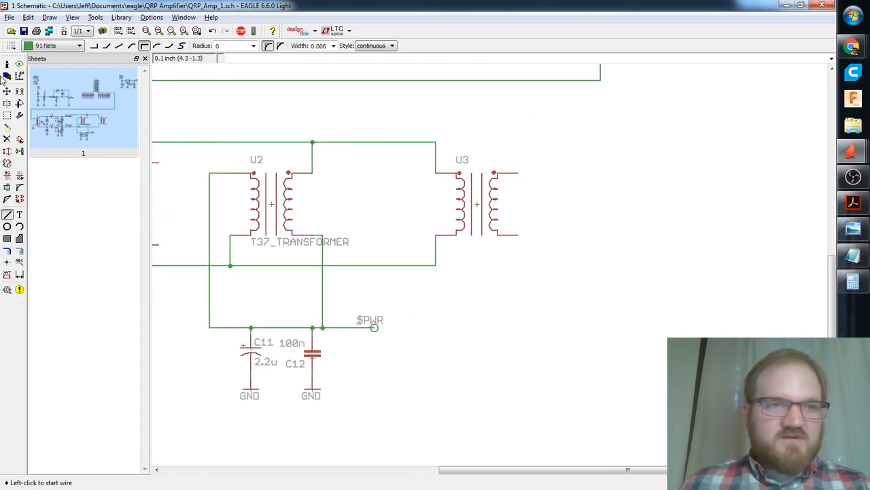
Copy a GND symbol below U3 and wire U3's lower-right pin to it.
left_click(19, 91)
left_click(311, 387)
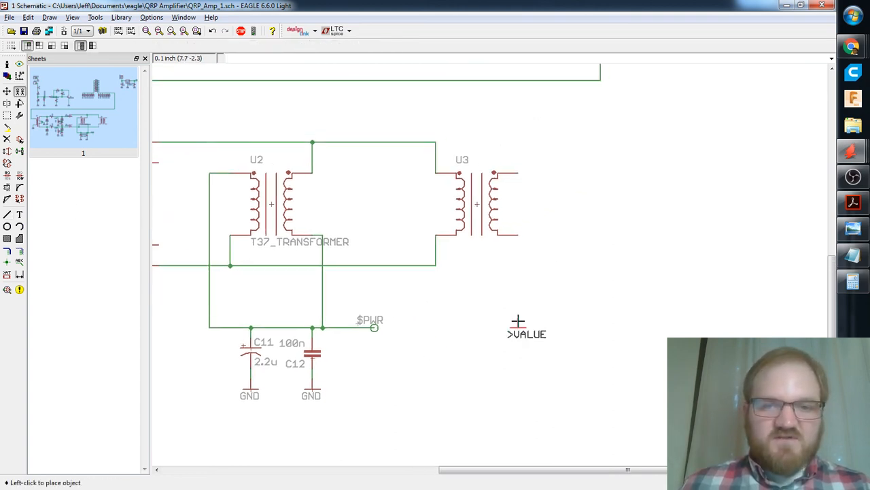
left_click(519, 274)
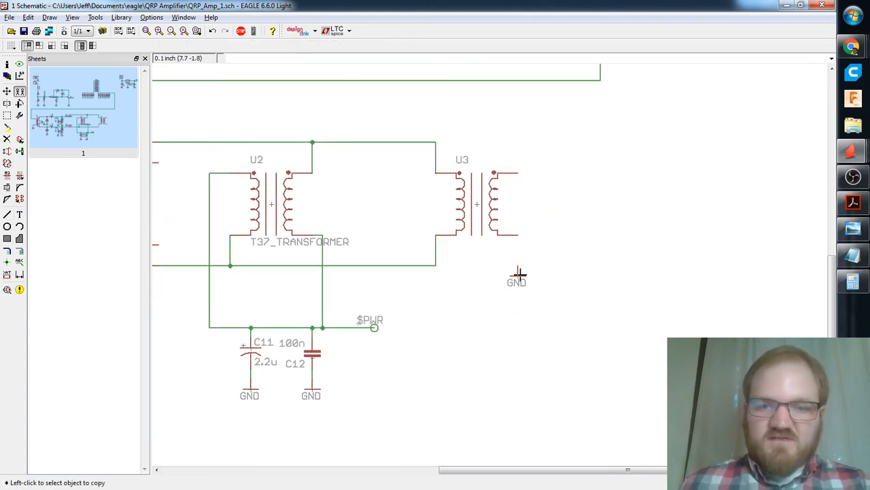
type("w")
key("Return")
left_click(519, 236)
left_click(517, 272)
scroll(569, 293, "up", 3)
scroll(552, 269, "down", 6)
scroll(553, 225, "down", 4)
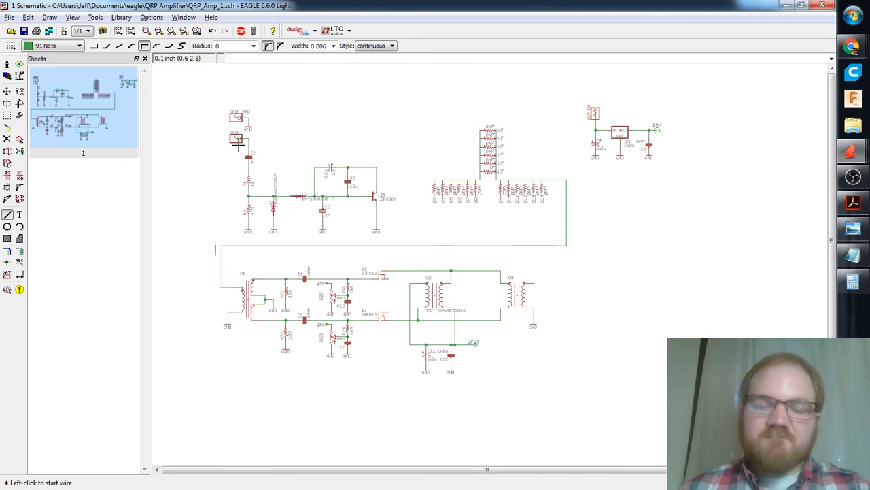
Pan to the input connectors and pick up a copy of the RFIN connector.
scroll(255, 111, "up", 3)
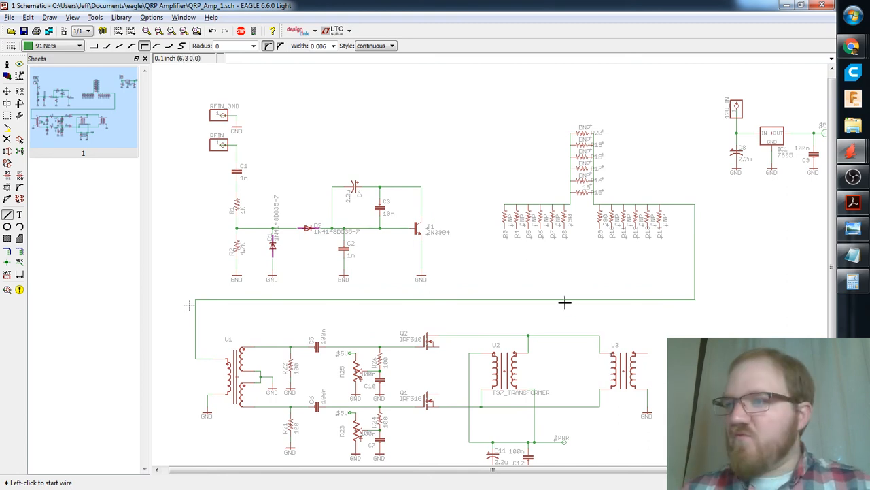
middle_click_drag(330, 140, 310, 129)
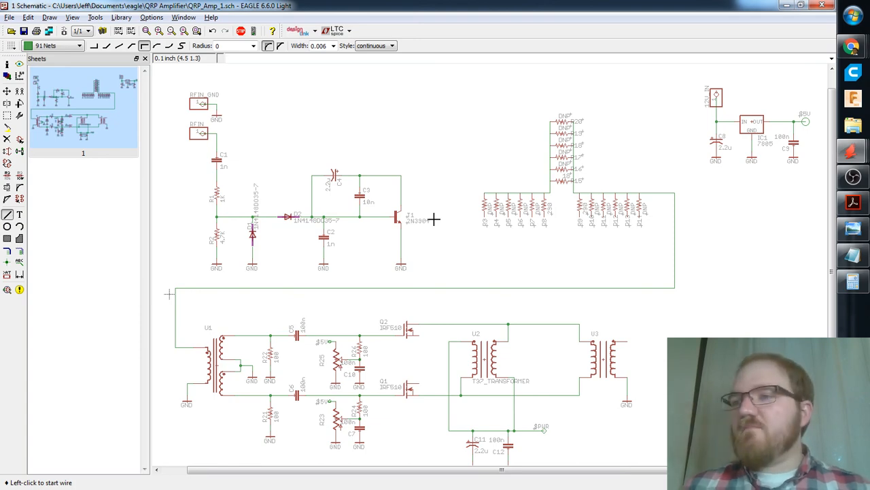
middle_click_drag(638, 325, 619, 283)
mouse_move(216, 88)
middle_mouse_down()
mouse_move(230, 96)
mouse_move(206, 88)
middle_mouse_up()
left_click(20, 91)
left_click(208, 100)
scroll(673, 320, "up", 3)
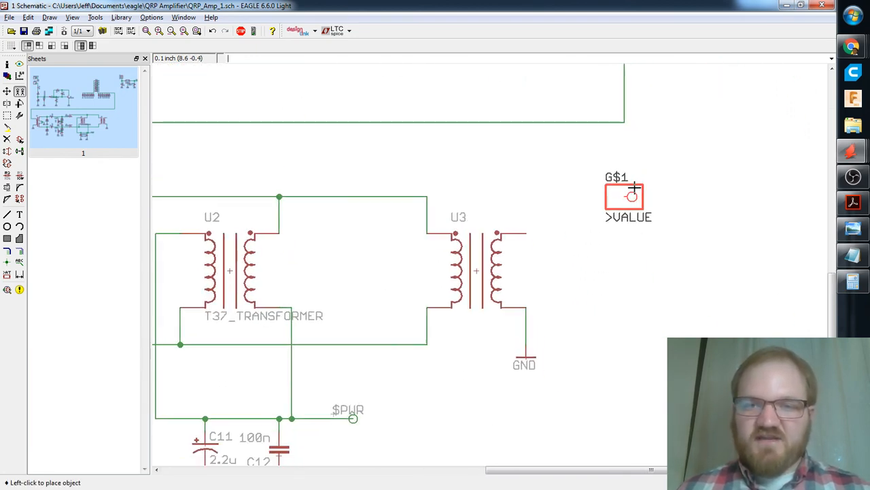
Place the copied connector right of U3 and wire U3's output winding to its pin.
left_click(633, 196)
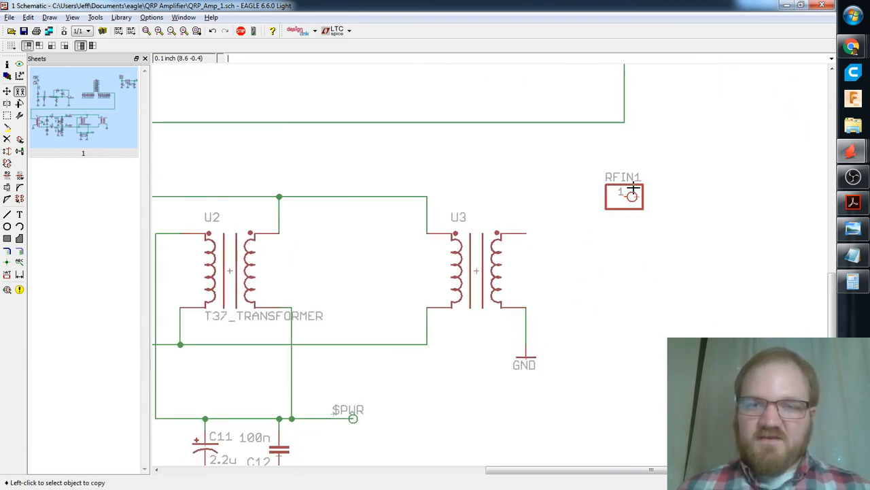
left_click(20, 93)
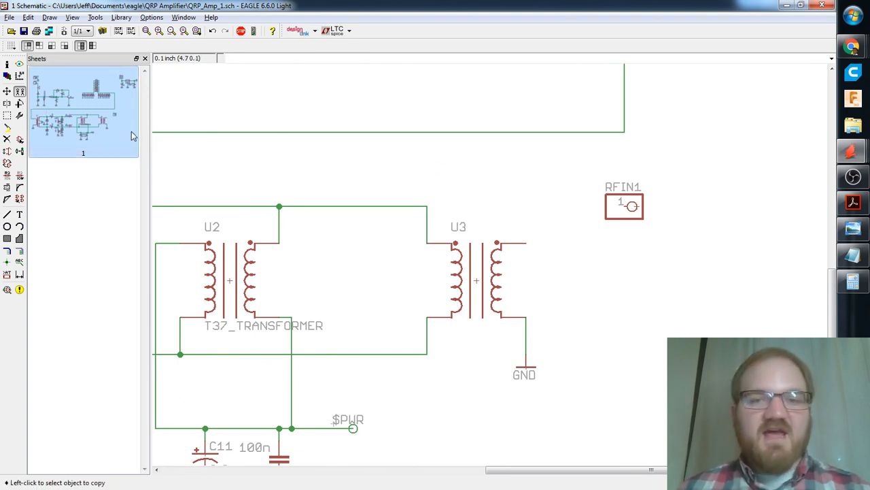
type("wir")
key("Return")
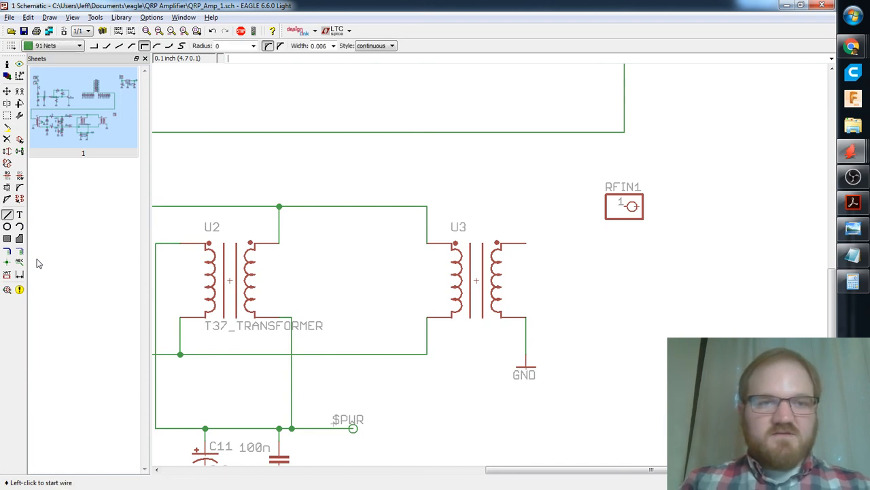
left_click(517, 245)
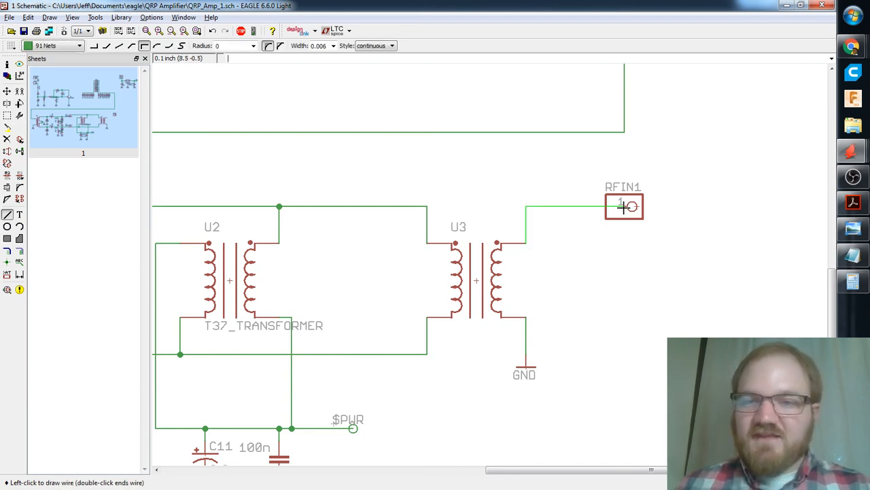
left_click(624, 207)
key("Escape")
middle_click_drag(608, 262, 574, 266)
Rename the new RFIN1 connector to RFOUT, then switch to the reference image.
type("n")
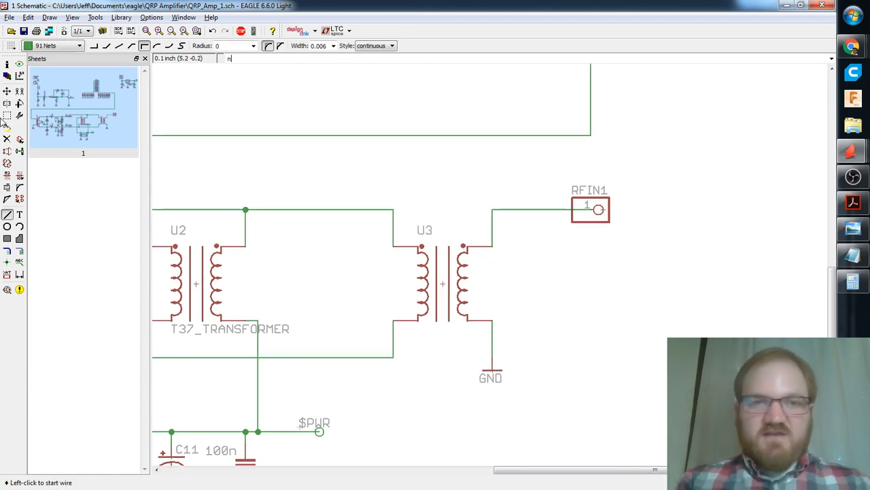
type("ame")
key("Return")
left_click(598, 209)
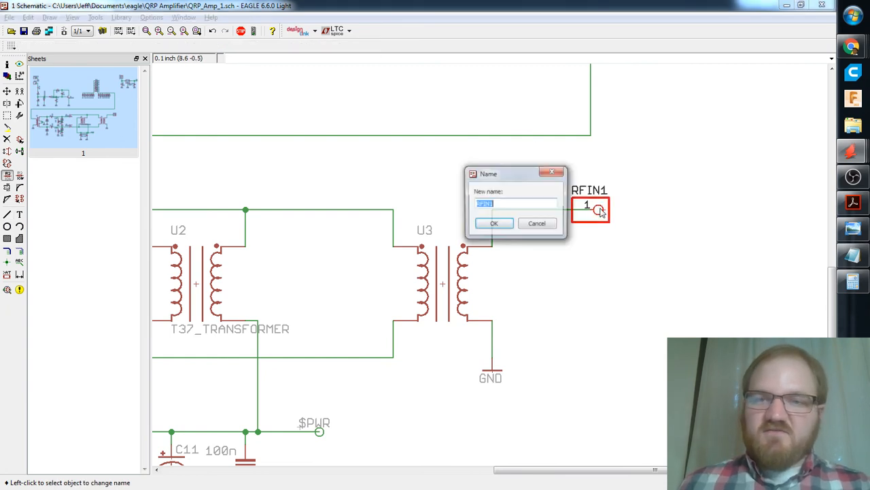
key("Return")
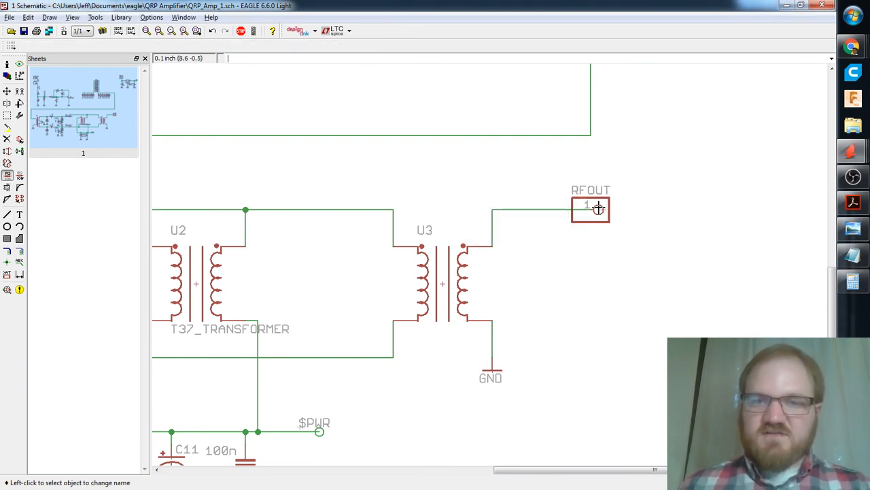
scroll(594, 253, "up", 2)
scroll(594, 252, "down", 3)
middle_click_drag(593, 251, 596, 268)
scroll(592, 270, "down", 3)
scroll(600, 243, "up", 3)
key("alt+Tab")
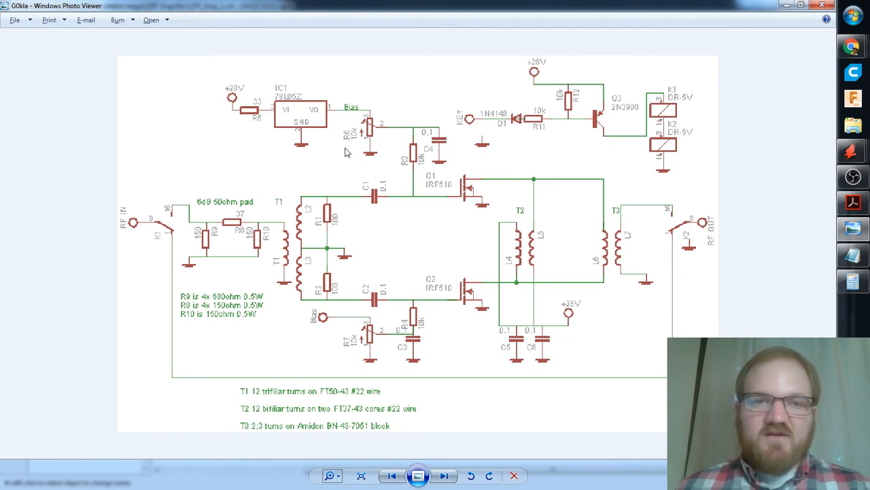
Return to the EAGLE schematic and pan to the 12V IN connector and 7805 regulator.
key("alt+Tab")
middle_click_drag(489, 151, 529, 304)
middle_click_drag(613, 186, 572, 269)
middle_click_drag(648, 192, 594, 168)
middle_click_drag(641, 115, 557, 175)
scroll(558, 175, "up", 3)
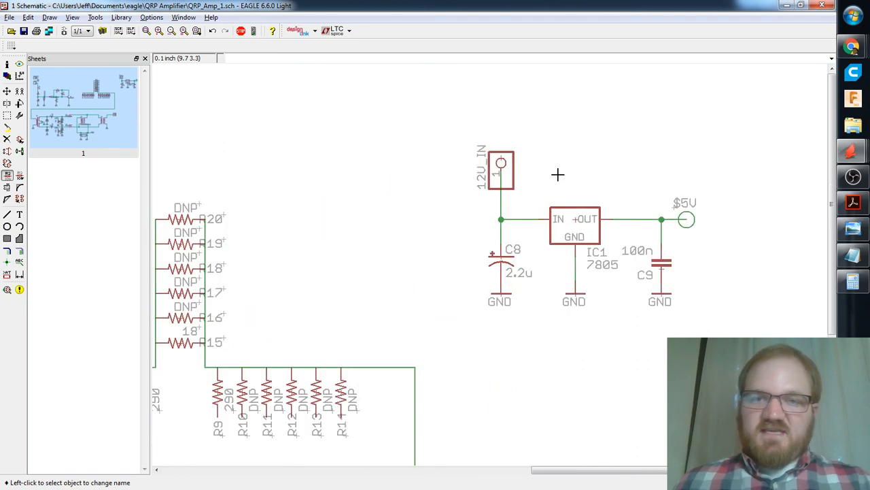
Duplicate the 12V IN connector and move 12V_IN level with the copy.
left_click(19, 91)
left_click(501, 167)
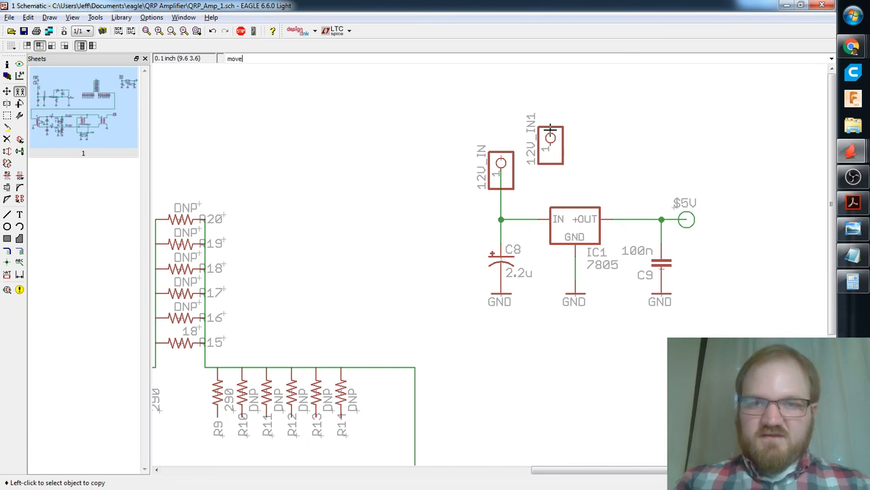
key("Return")
left_click(504, 164)
left_click(505, 140)
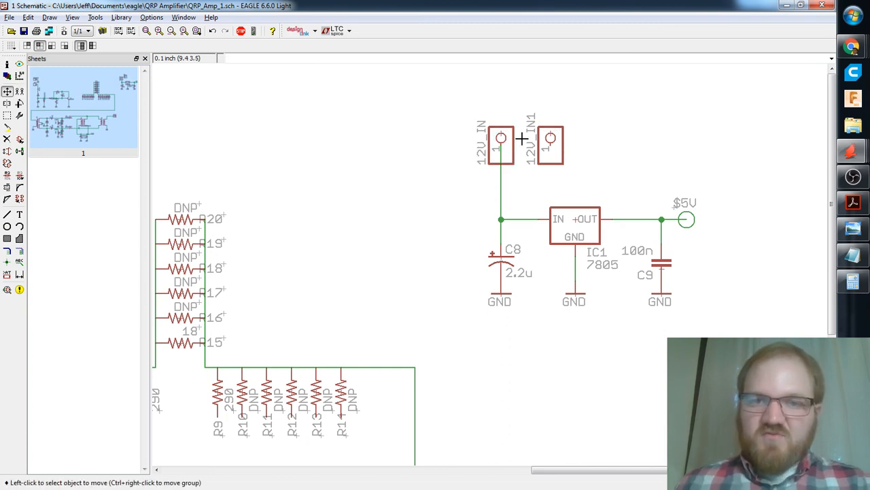
scroll(577, 146, "up", 3)
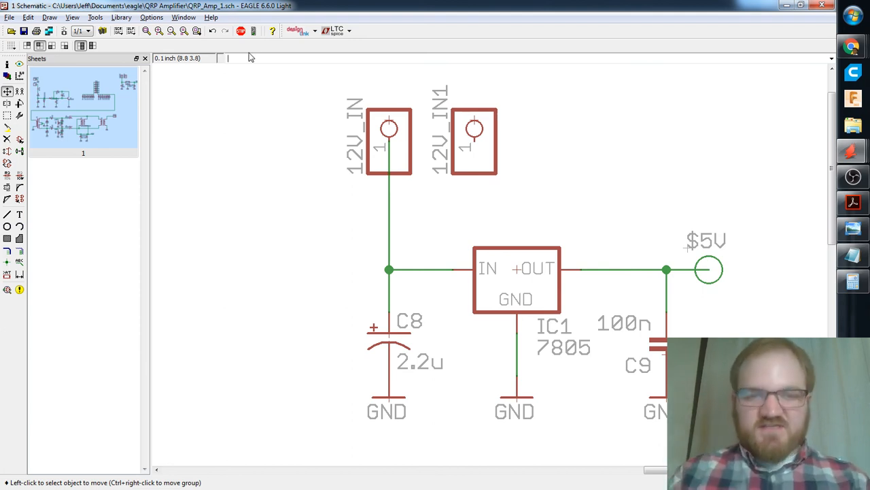
Rename the copied 12V_IN1 connector to GND.
key("Return")
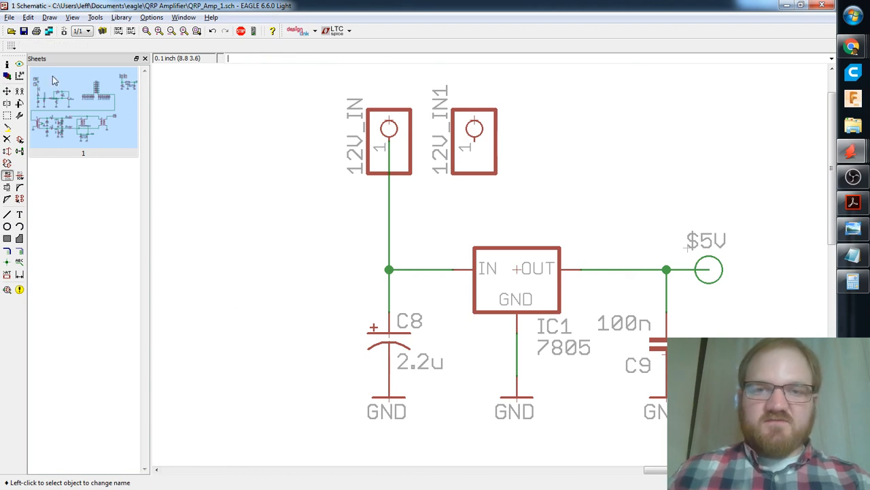
left_click(475, 128)
type("GND")
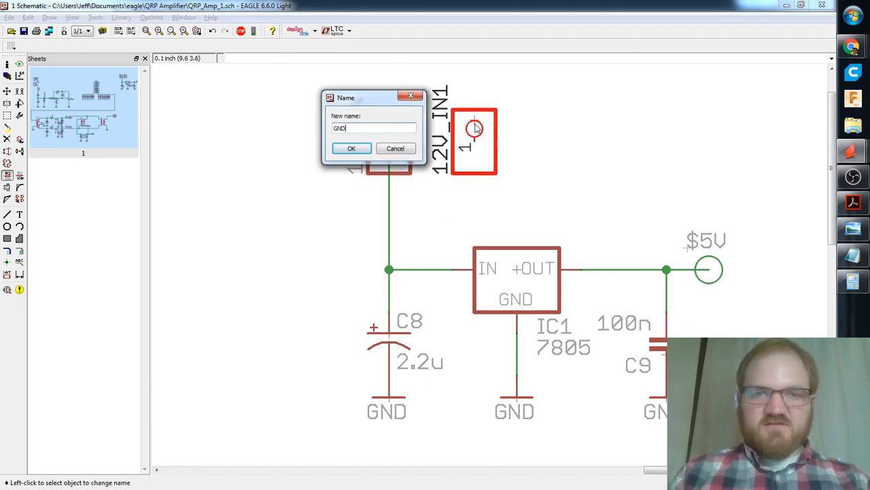
key("Return")
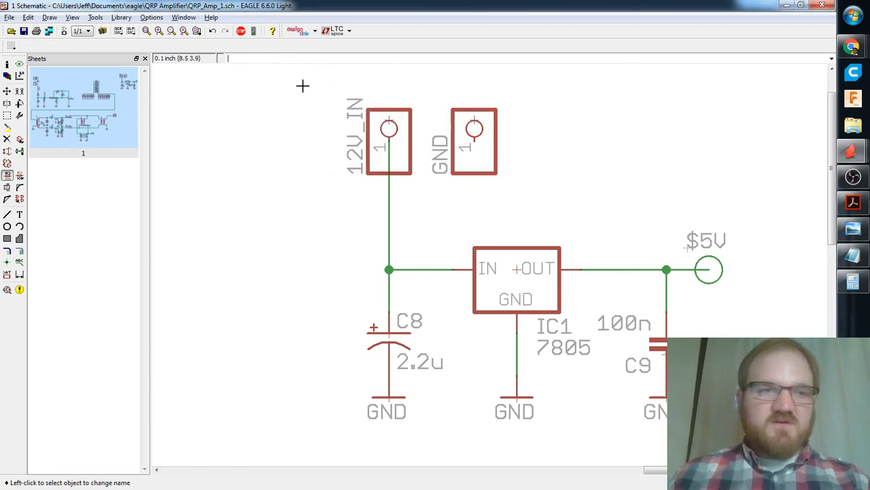
Copy a ground symbol below the GND connector and wire it to the connector pin.
left_click(19, 90)
left_click(382, 405)
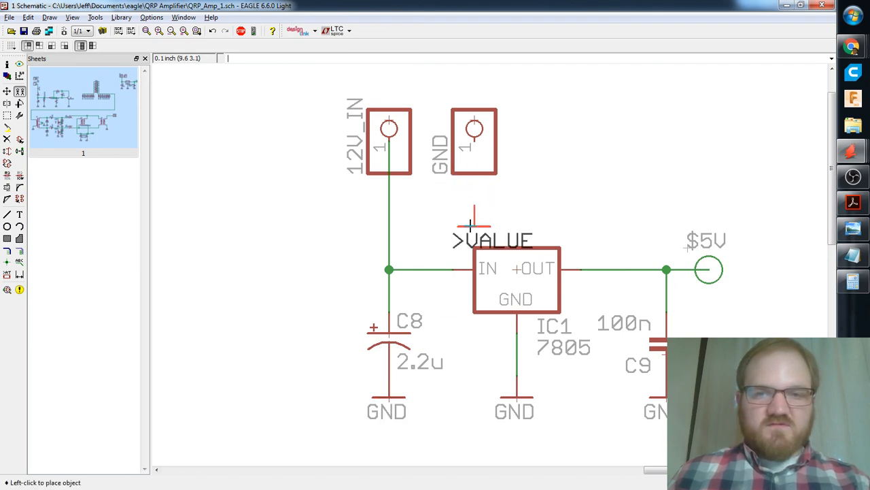
left_click(474, 206)
type("wi")
key("Return")
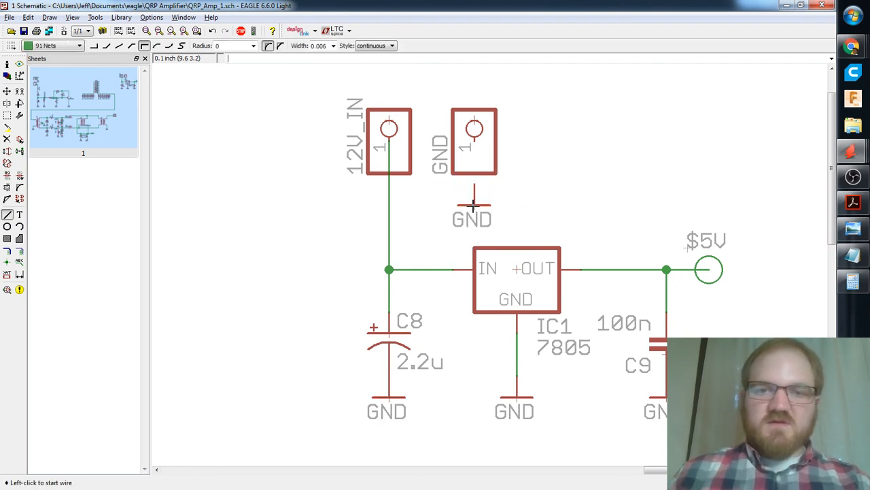
left_click(474, 186)
left_click(478, 144)
Cancel the pending wire and navigate to the RFIN, C1, D2 and J1 detector section.
scroll(592, 181, "up", 2)
key("Escape")
scroll(588, 179, "down", 8)
mouse_move(537, 243)
middle_mouse_down()
mouse_move(531, 210)
mouse_move(544, 210)
middle_mouse_up()
mouse_move(484, 280)
middle_mouse_down()
mouse_move(524, 249)
mouse_move(562, 257)
middle_mouse_up()
middle_click_drag(414, 238, 530, 223)
mouse_move(528, 269)
middle_mouse_down()
mouse_move(542, 208)
mouse_move(516, 218)
middle_mouse_up()
middle_click_drag(468, 252, 517, 224)
mouse_move(448, 162)
middle_mouse_down()
mouse_move(503, 202)
mouse_move(569, 283)
middle_mouse_up()
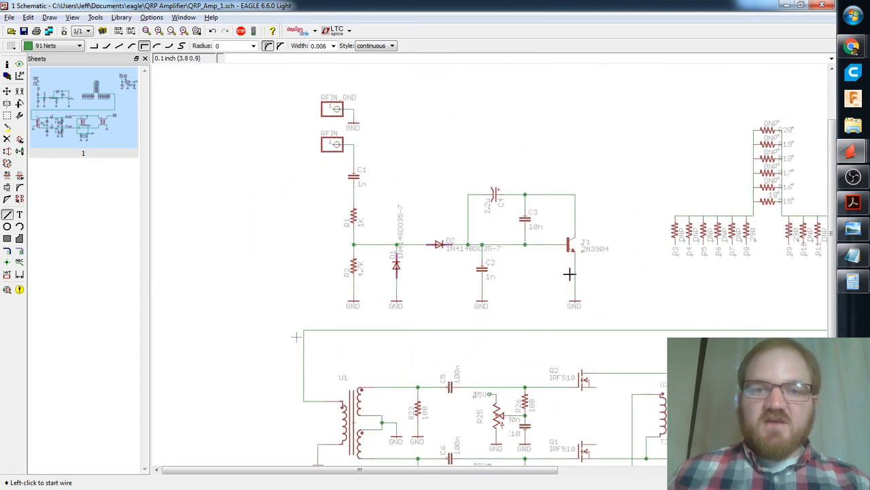
middle_click_drag(554, 250, 554, 259)
middle_click_drag(454, 167, 400, 144)
scroll(346, 181, "up", 1)
scroll(401, 158, "up", 1)
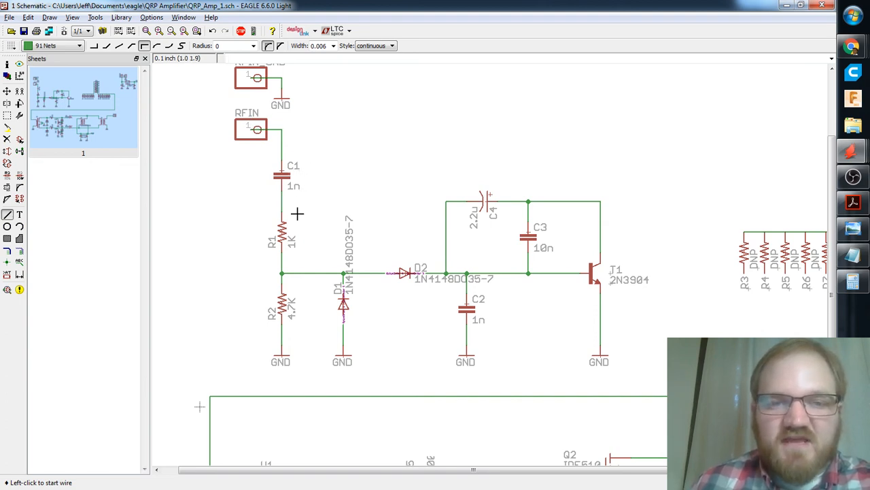
middle_click_drag(324, 185, 302, 191)
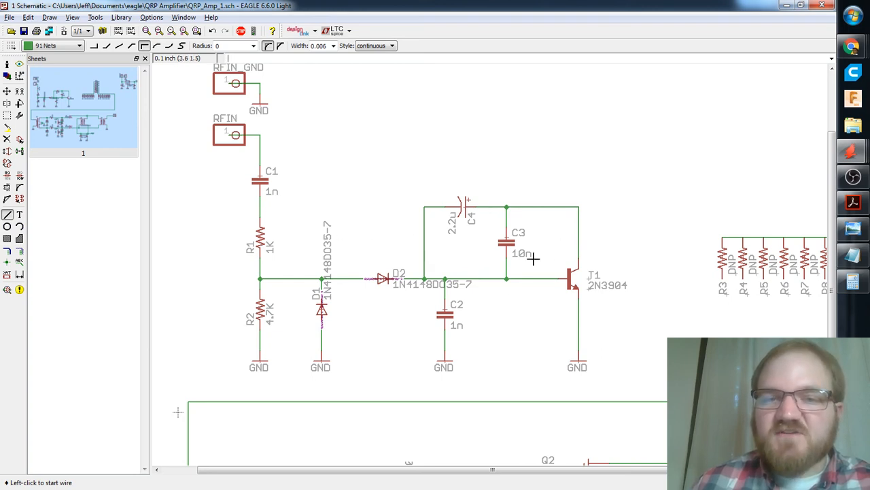
middle_click_drag(494, 214, 493, 192)
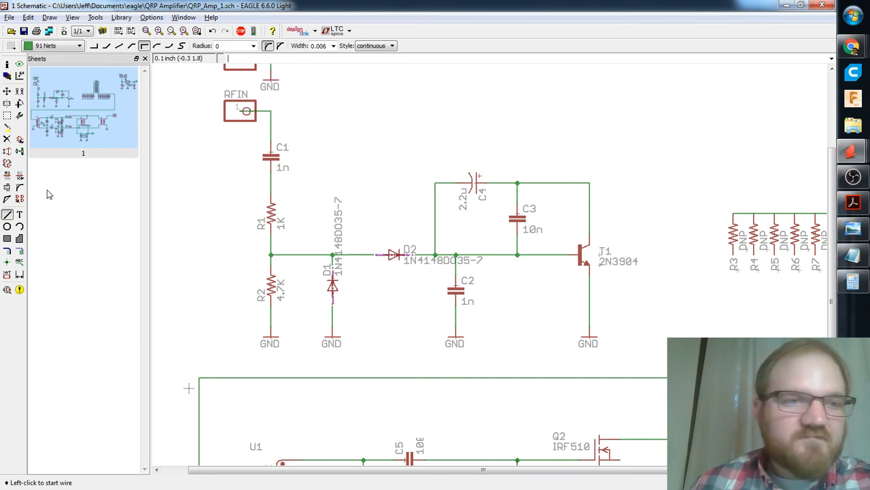
Place the text label 'RF SENSE' above D2, between C1 and C4.
left_click(19, 214)
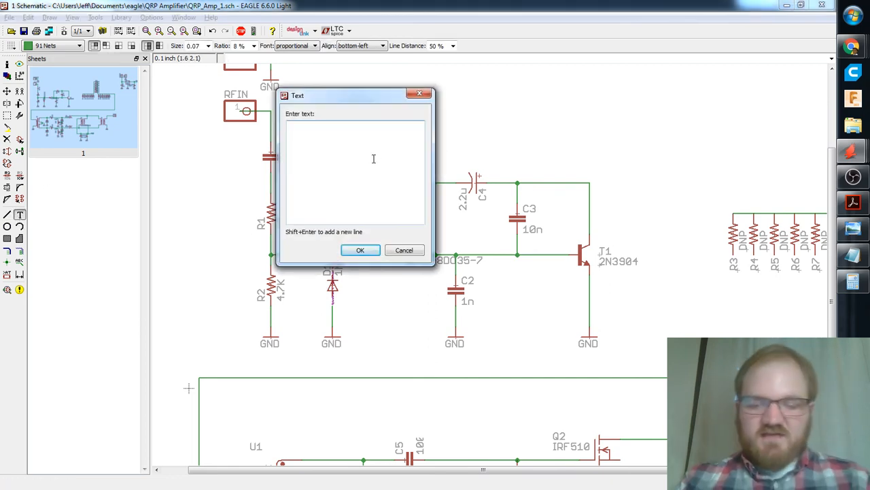
type("RF SENSE")
key("Return")
left_click(363, 172)
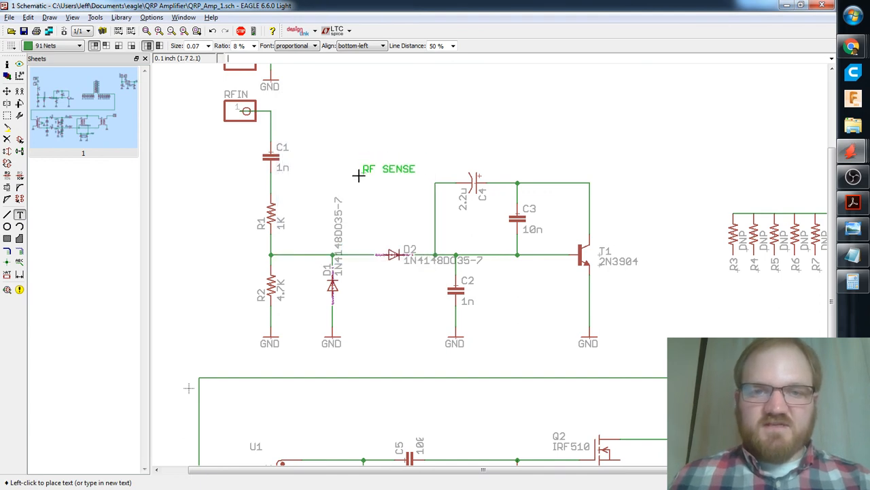
key("Escape")
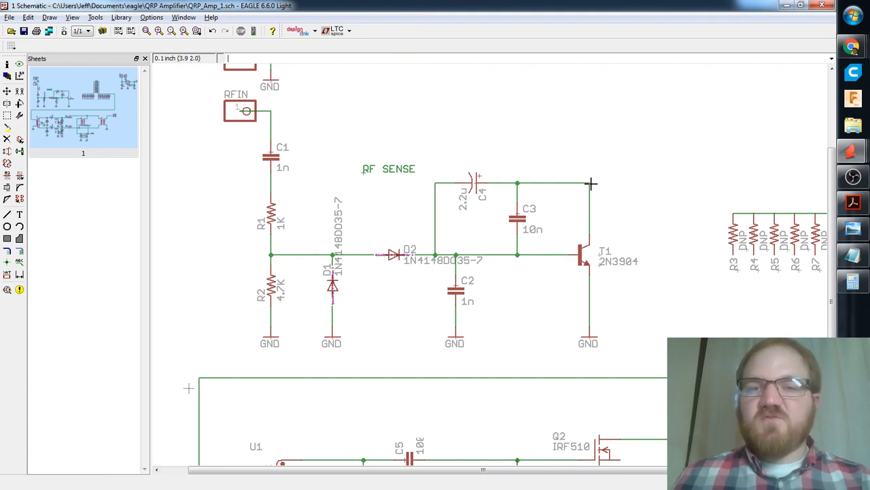
middle_click_drag(624, 190, 557, 249)
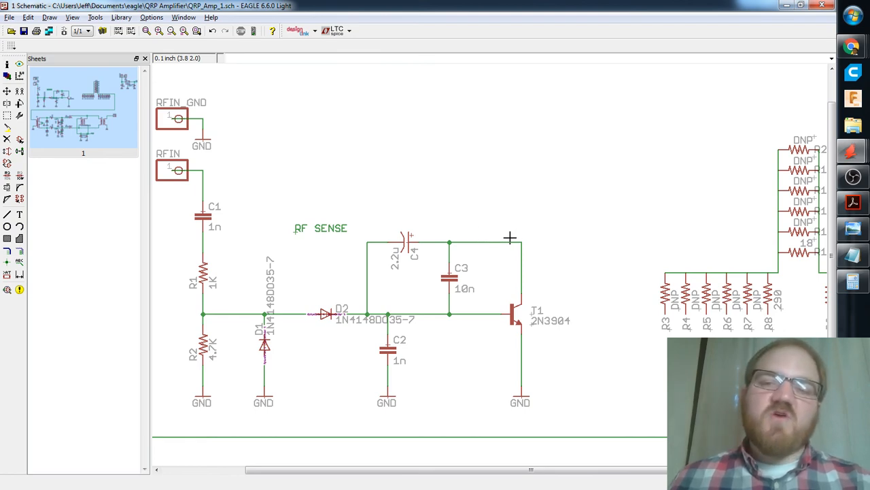
middle_click_drag(530, 224, 462, 208)
scroll(465, 198, "down", 2)
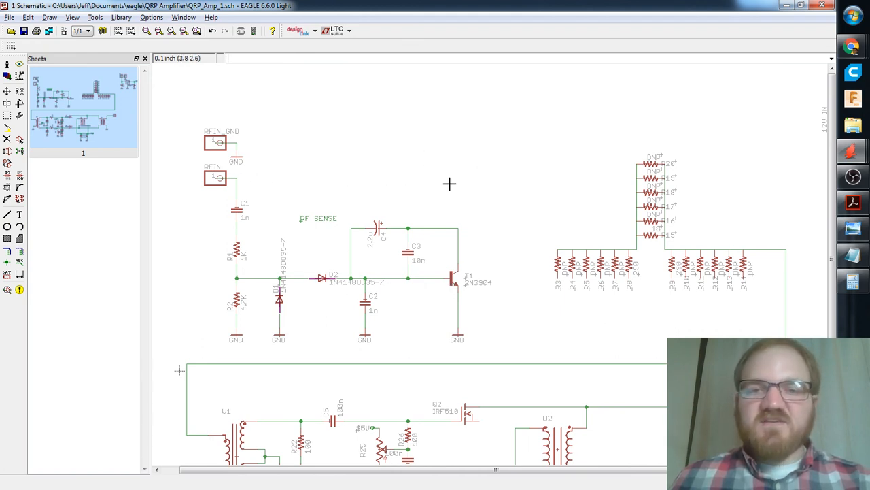
middle_click_drag(551, 234, 388, 123)
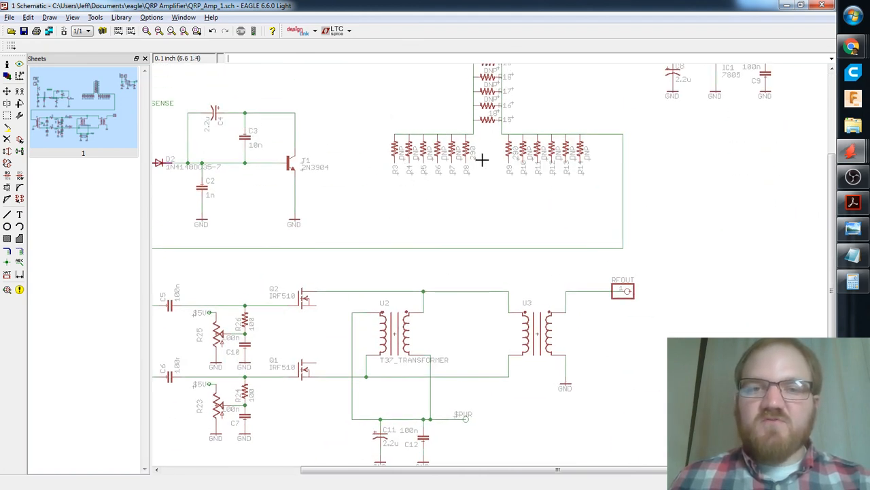
scroll(489, 136, "up", 4)
middle_click_drag(485, 203, 466, 202)
middle_click_drag(442, 257, 428, 278)
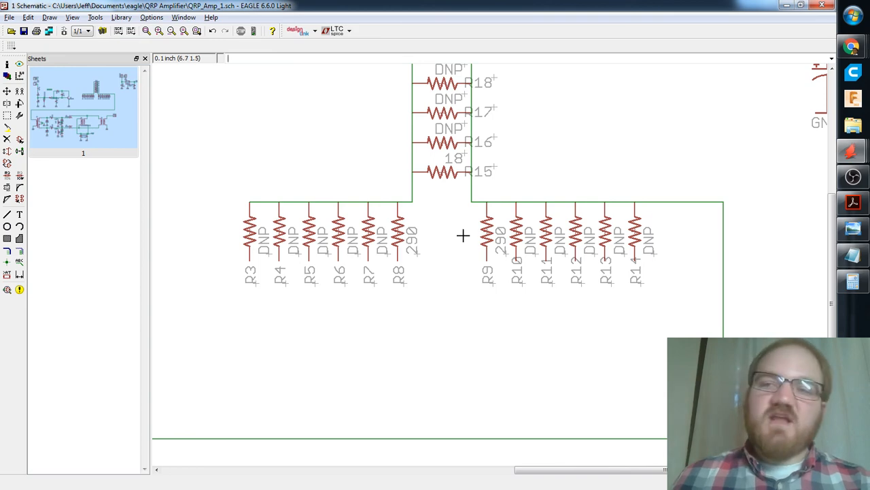
scroll(422, 182, "down", 2)
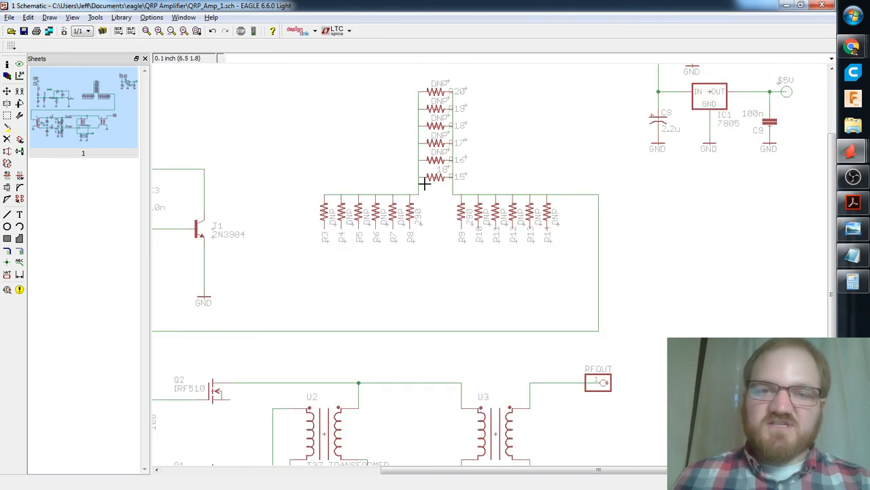
middle_click_drag(424, 183, 443, 202)
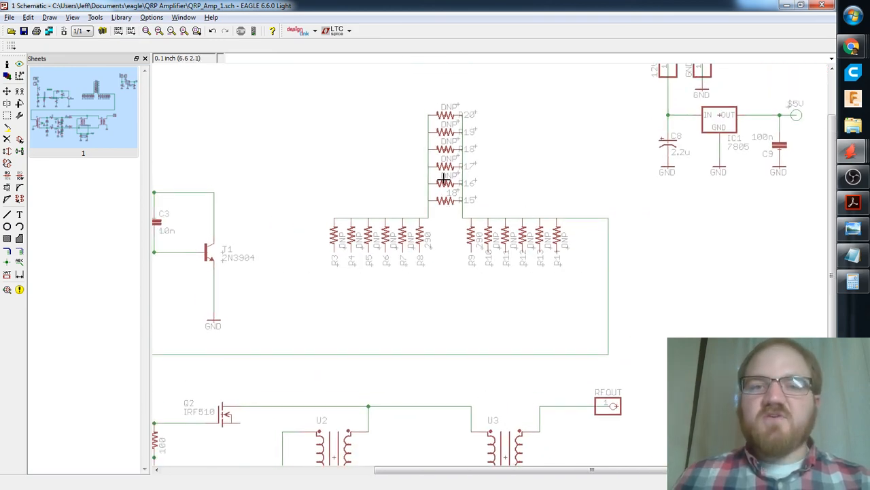
scroll(437, 176, "up", 2)
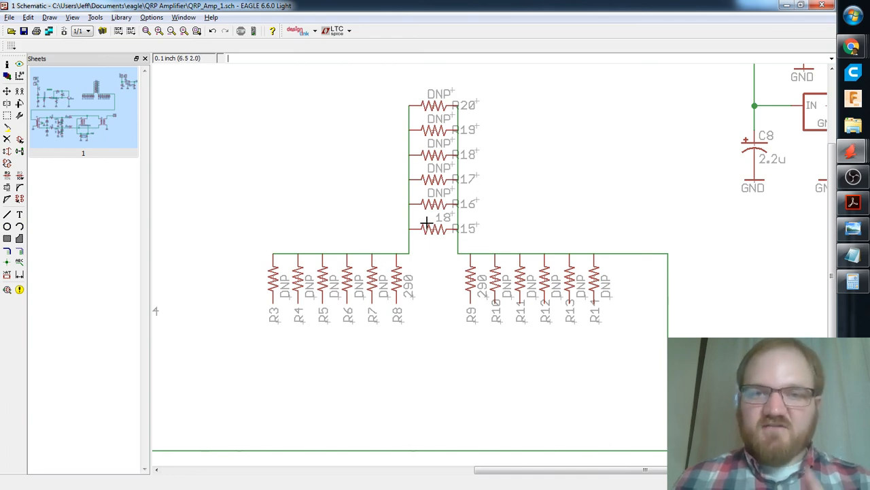
scroll(503, 226, "down", 3)
middle_click_drag(401, 338, 506, 261)
middle_click_drag(375, 292, 486, 223)
middle_click_drag(675, 186, 568, 214)
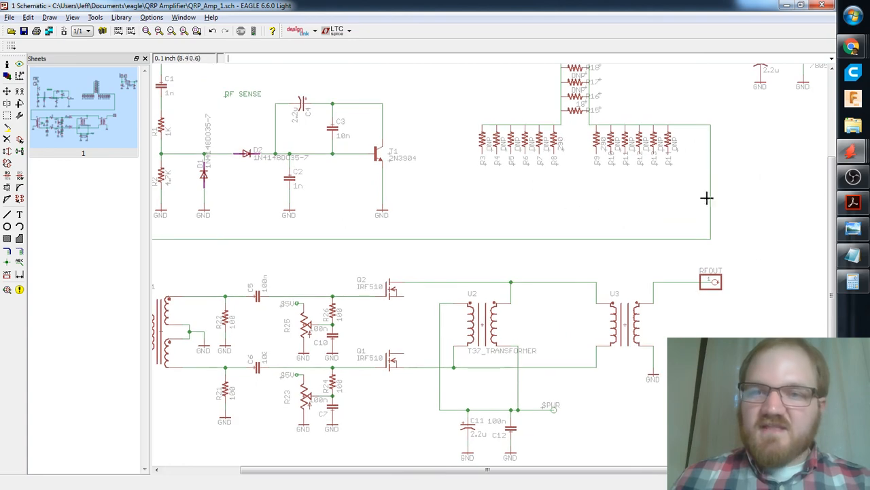
middle_click_drag(391, 240, 573, 188)
scroll(306, 243, "up", 4)
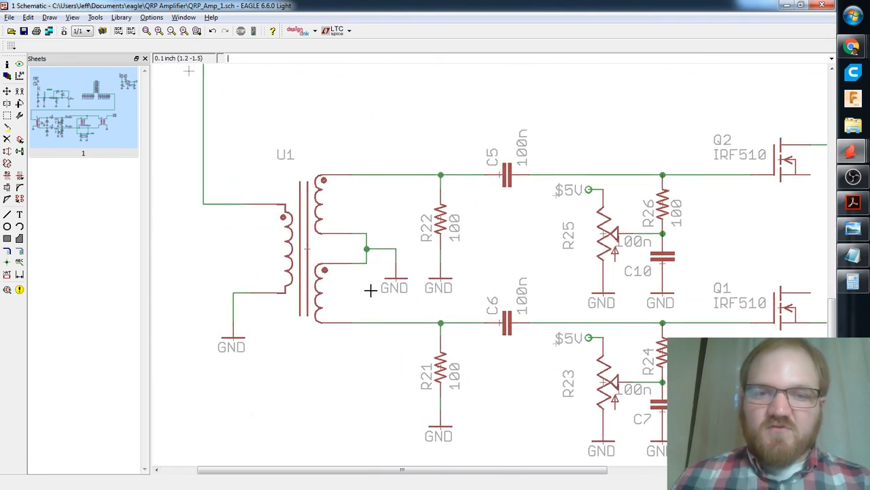
middle_click_drag(315, 255, 270, 214)
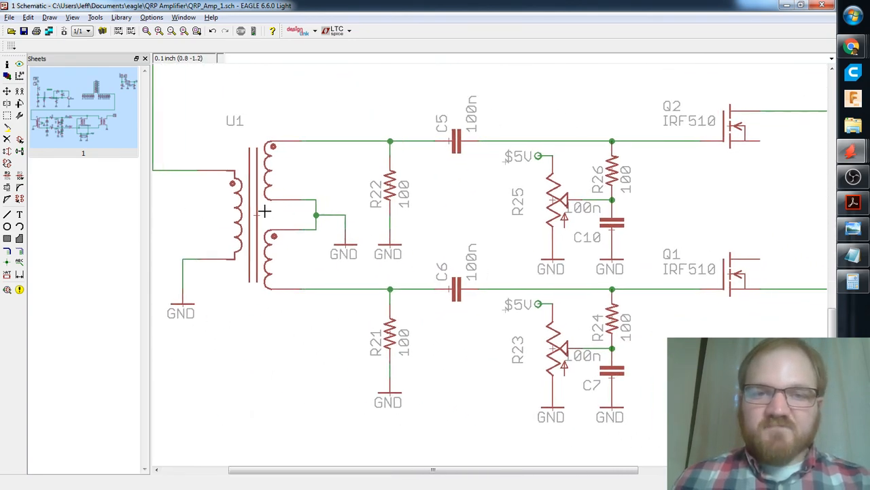
middle_click_drag(404, 211, 383, 200)
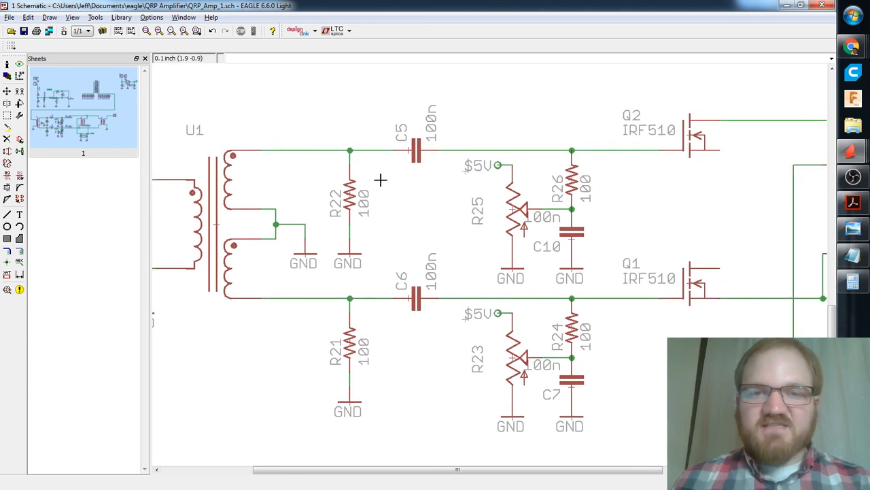
scroll(446, 206, "down", 2)
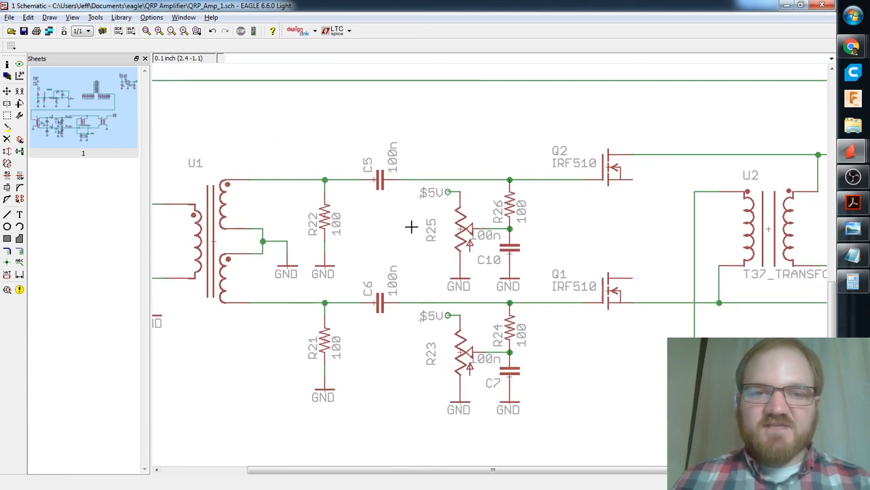
middle_click_drag(395, 226, 367, 222)
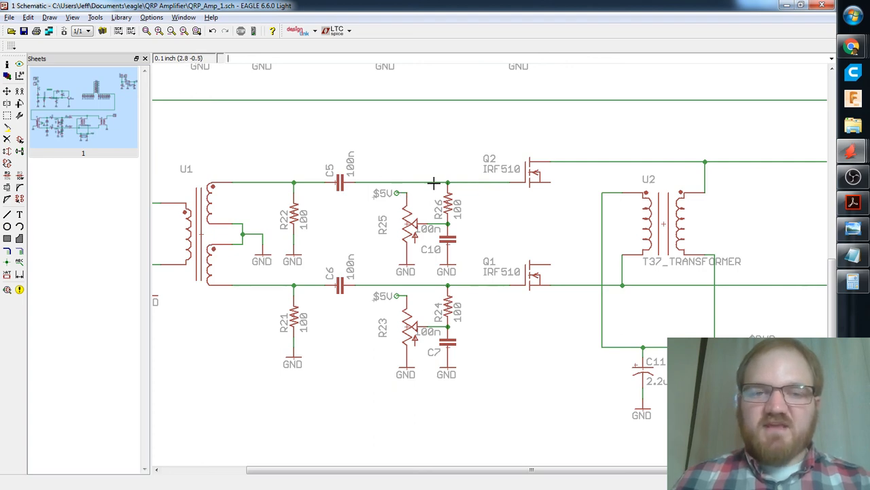
scroll(354, 185, "down", 3)
middle_click_drag(464, 165, 369, 273)
scroll(538, 179, "up", 8)
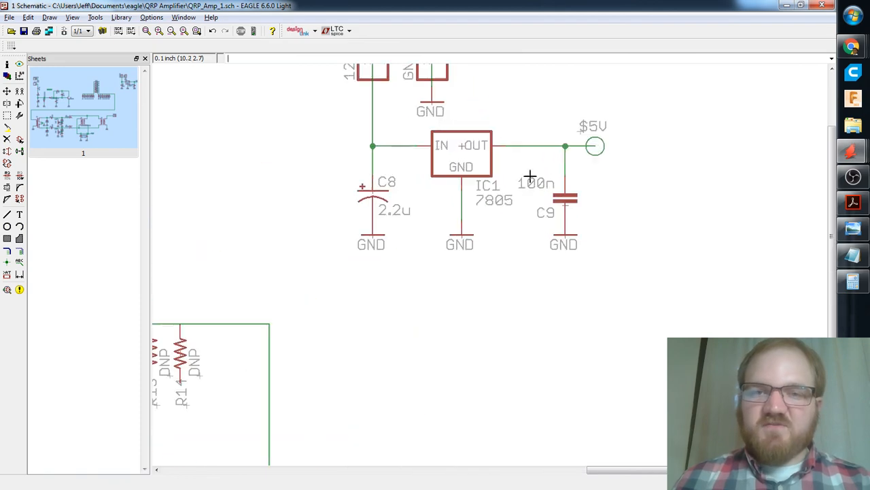
scroll(591, 195, "down", 2)
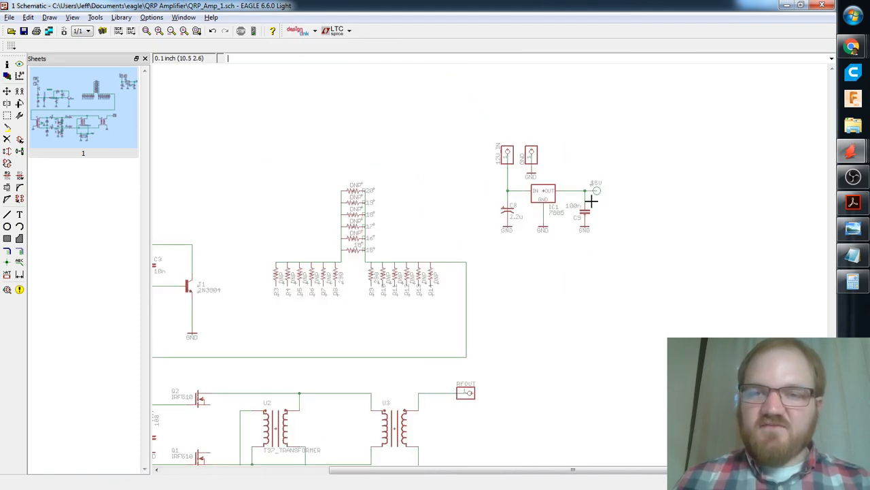
scroll(592, 195, "down", 3)
scroll(401, 243, "up", 7)
middle_click_drag(531, 208, 462, 237)
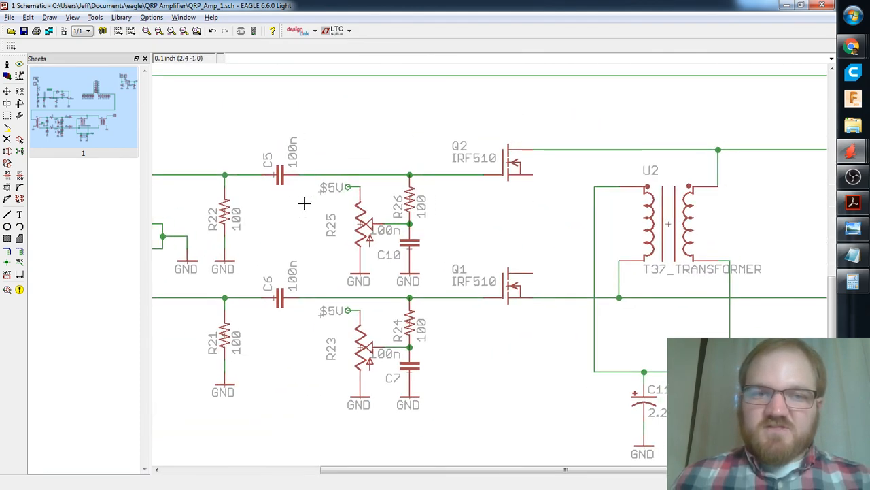
middle_click_drag(296, 199, 310, 183)
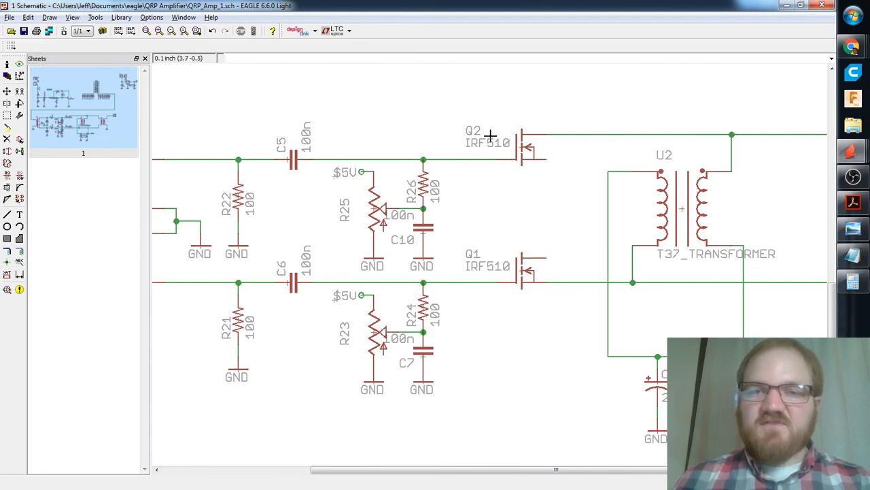
middle_click_drag(550, 206, 441, 195)
scroll(444, 196, "down", 2)
middle_click_drag(556, 186, 450, 184)
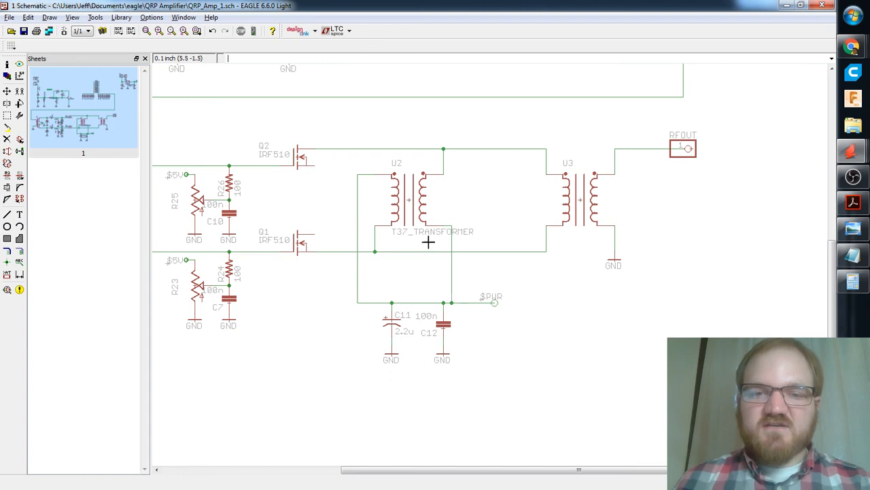
scroll(482, 334, "up", 2)
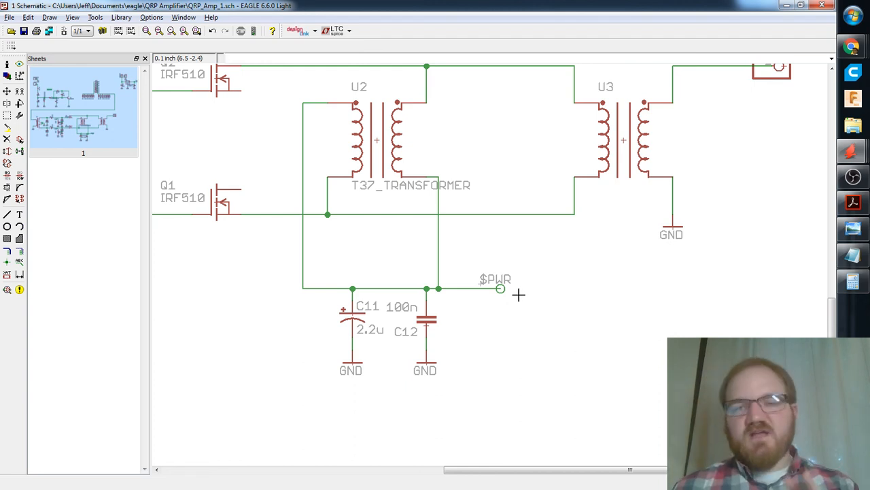
scroll(509, 278, "down", 1)
middle_click_drag(534, 262, 395, 286)
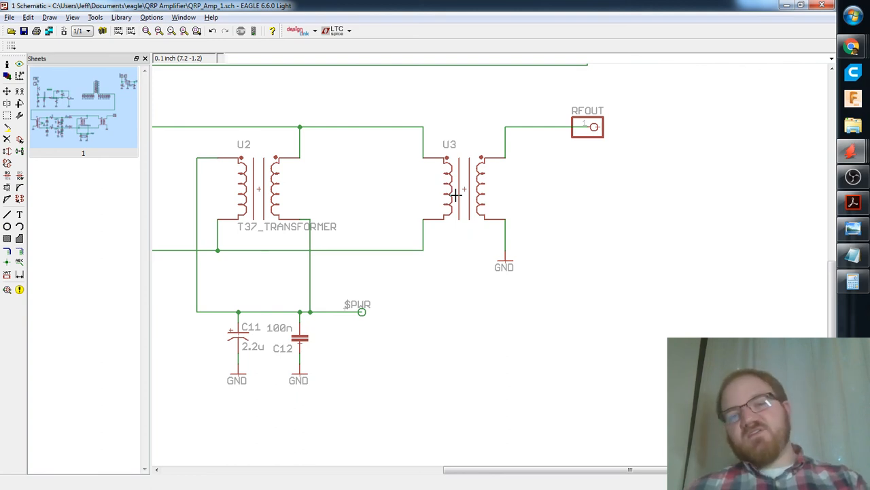
left_click(20, 91)
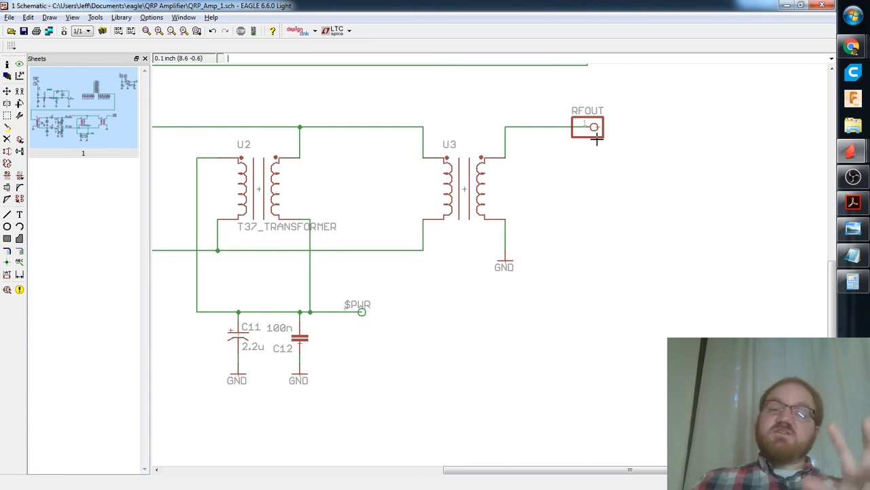
middle_click_drag(475, 194, 493, 207)
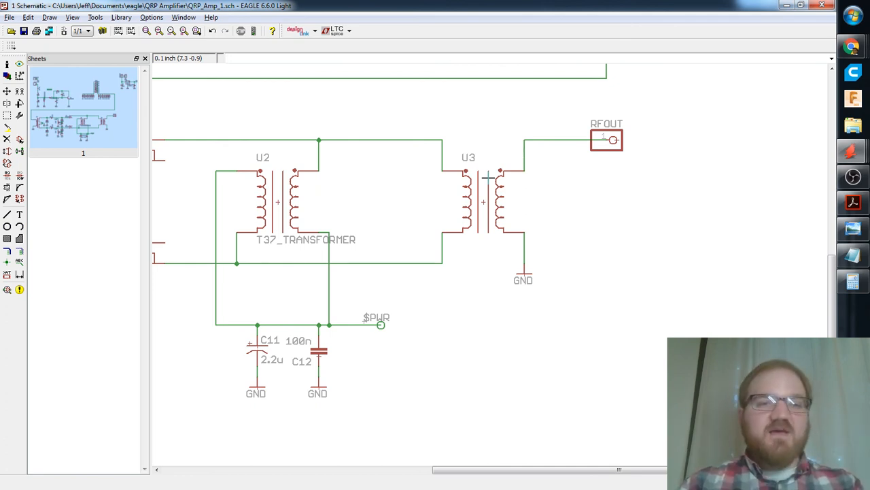
scroll(488, 178, "down", 3)
middle_click_drag(479, 197, 499, 263)
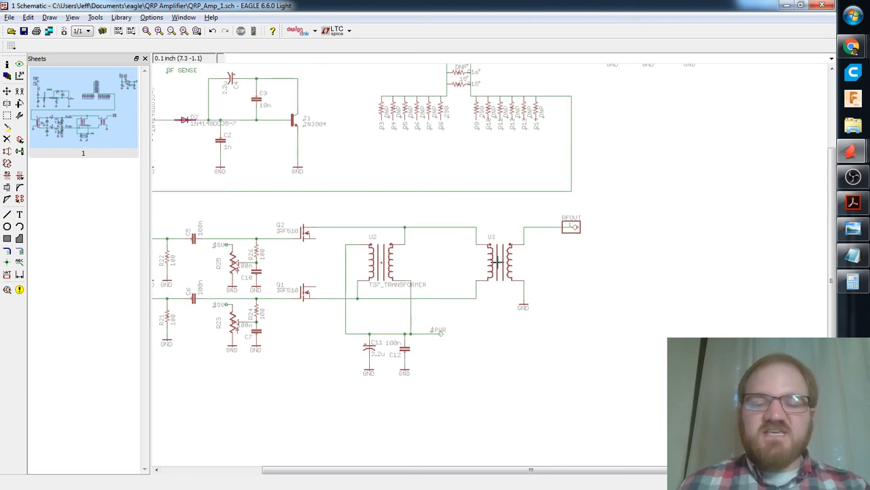
scroll(483, 269, "up", 4)
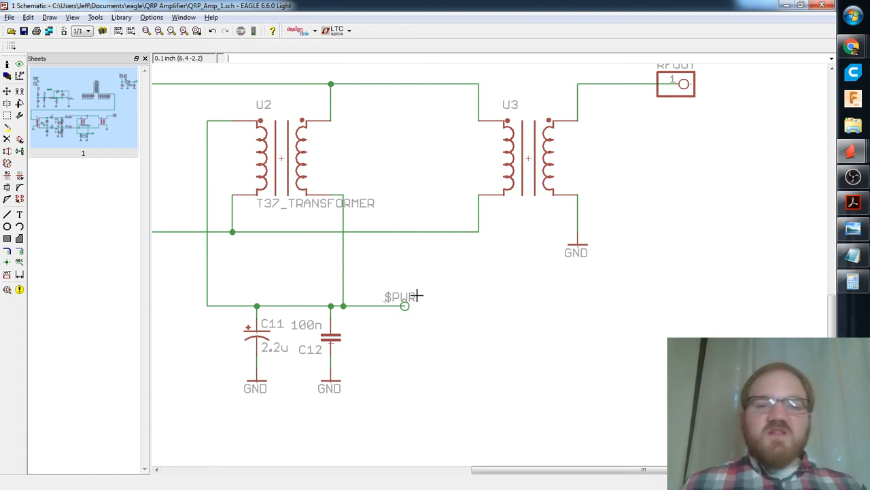
middle_click_drag(475, 276, 478, 283)
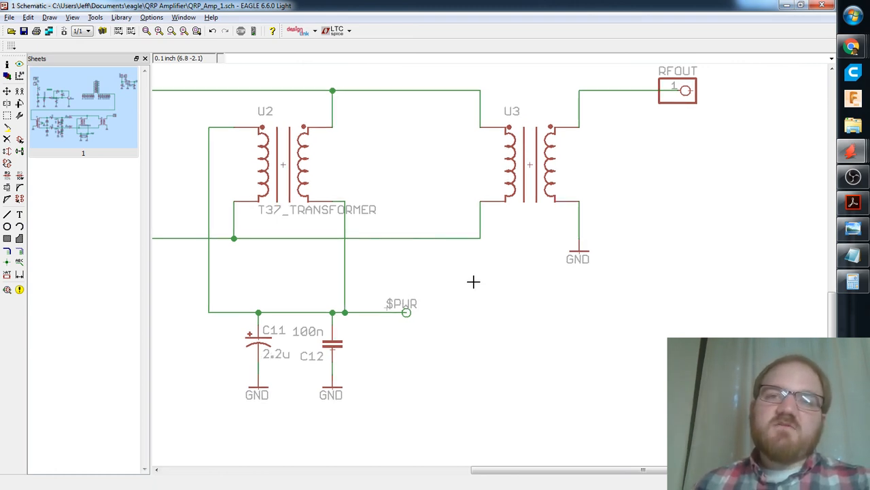
scroll(473, 281, "down", 6)
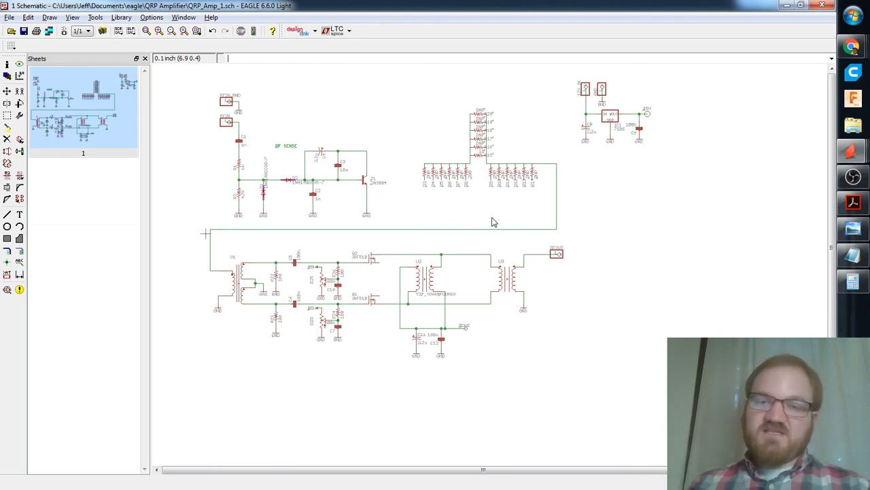
Move the 12V_IN connector well above the 7805 regulator.
scroll(612, 237, "up", 2)
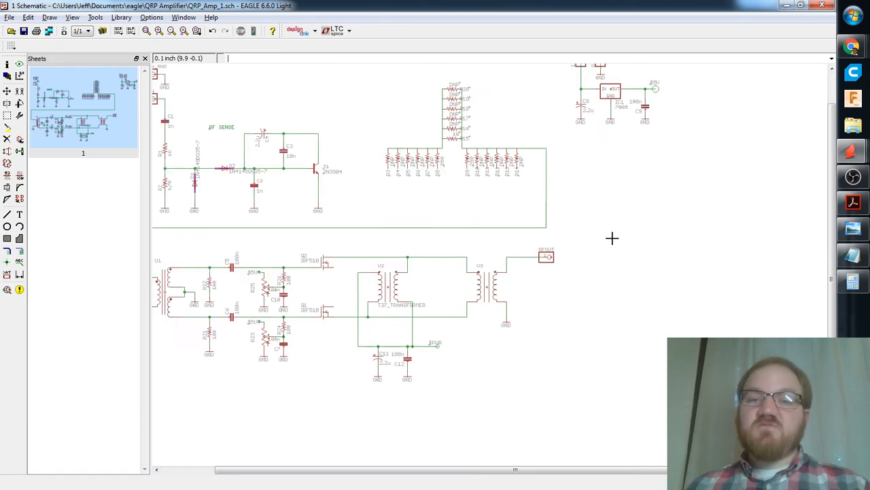
scroll(589, 249, "up", 4)
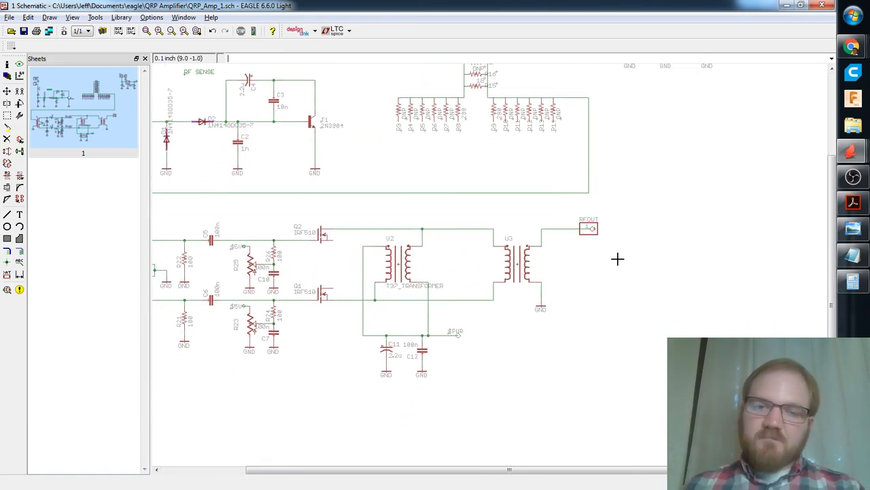
scroll(616, 249, "down", 5)
scroll(610, 247, "up", 4)
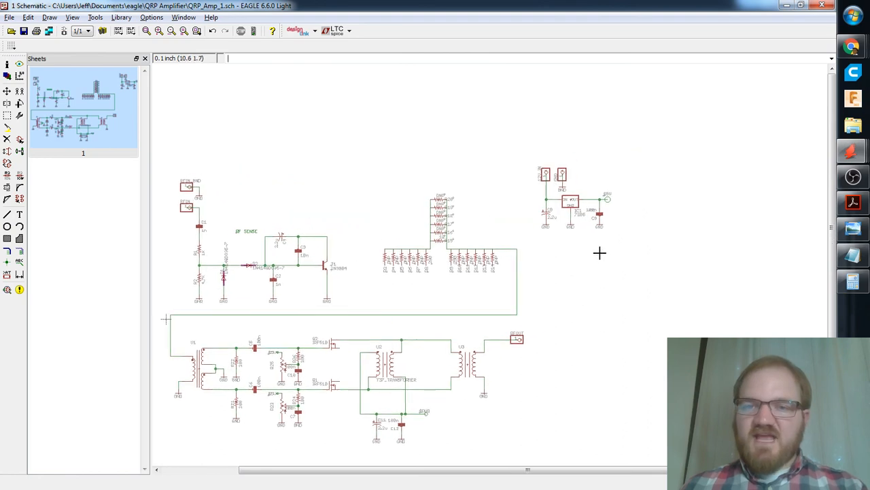
middle_click_drag(609, 239, 552, 328)
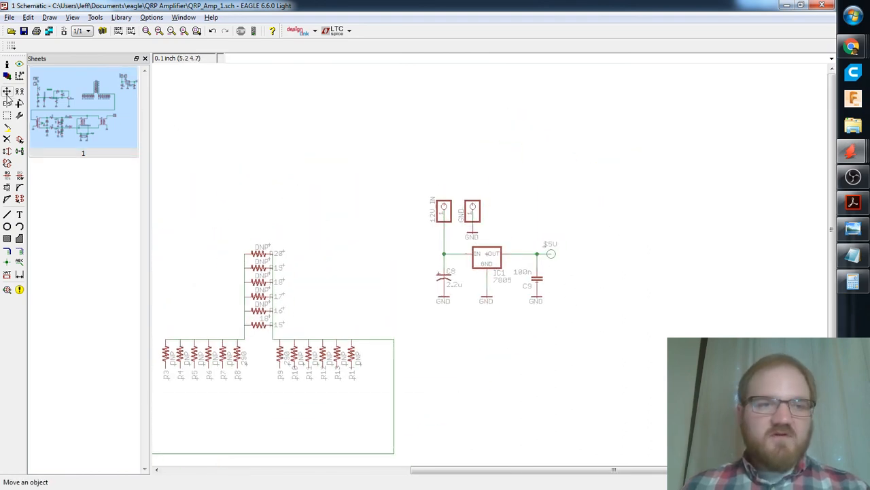
left_click(7, 93)
scroll(579, 217, "up", 3)
middle_click_drag(524, 208, 581, 212)
left_click(399, 200)
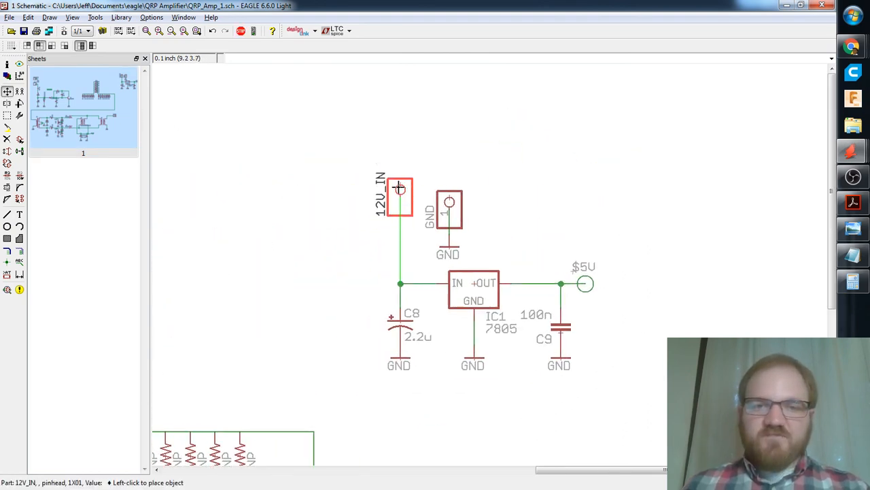
middle_click_drag(397, 153, 397, 277)
left_click(398, 137)
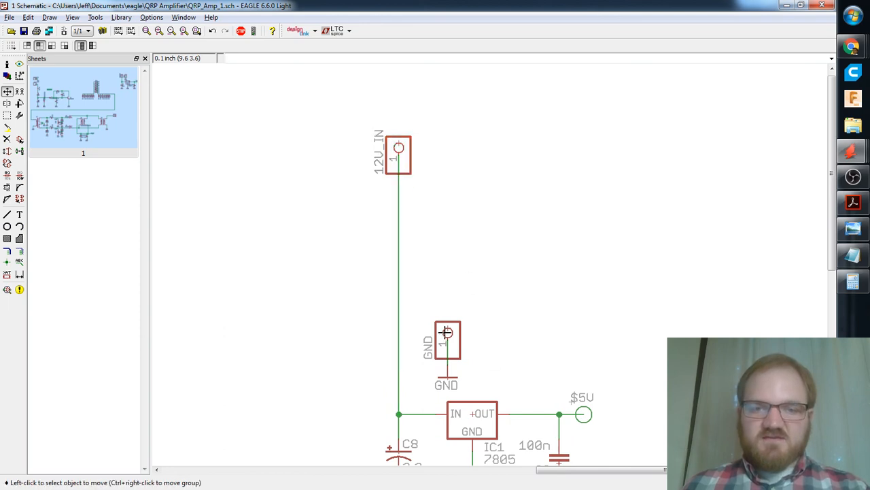
Place the GND connector left of 12V_IN with its ground symbol beneath it.
left_click(447, 332)
left_click(349, 148)
left_click(447, 376)
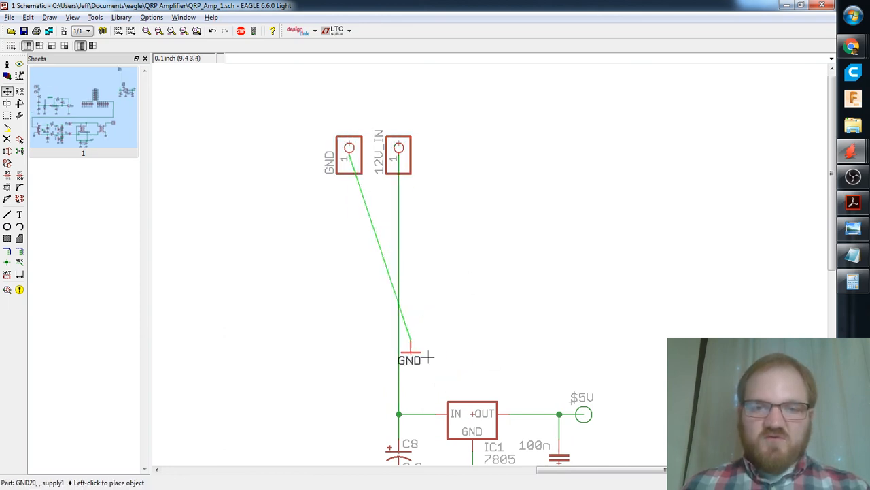
left_click(361, 202)
scroll(451, 238, "down", 3)
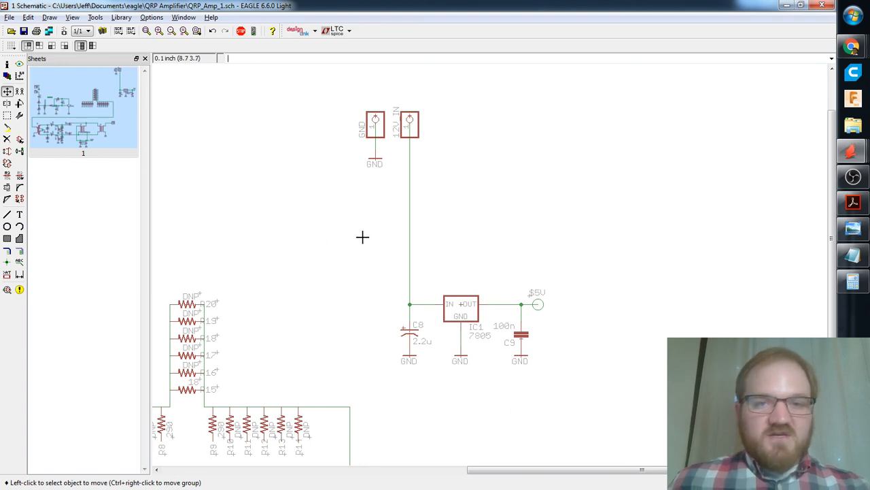
scroll(358, 238, "up", 1)
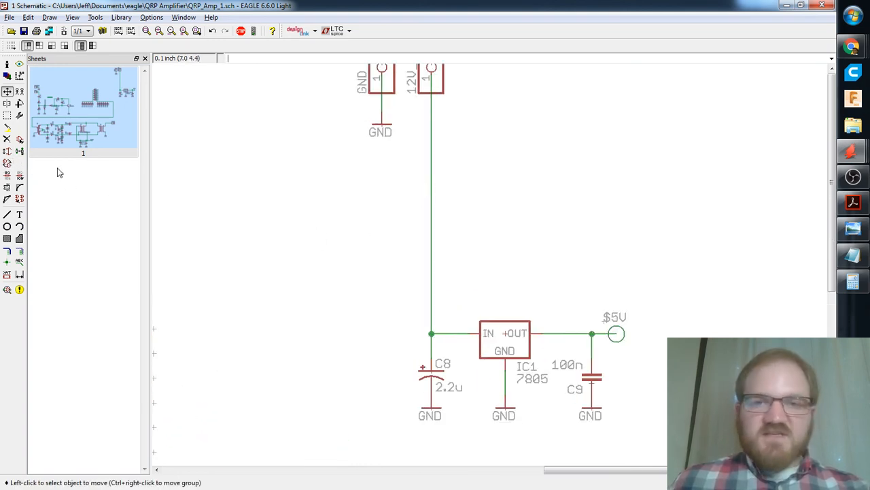
middle_click_drag(324, 176, 299, 189)
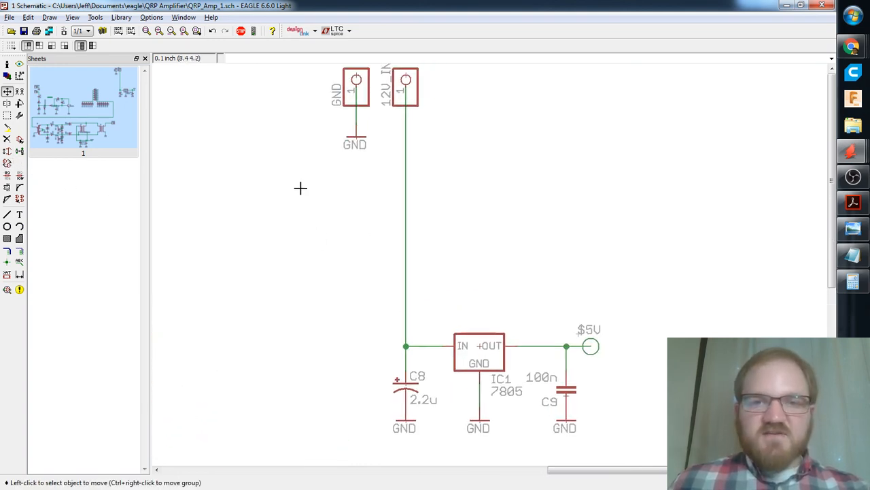
Choose the straight PINHD-1X2 (1X02) header from the pinhead library.
left_click(20, 146)
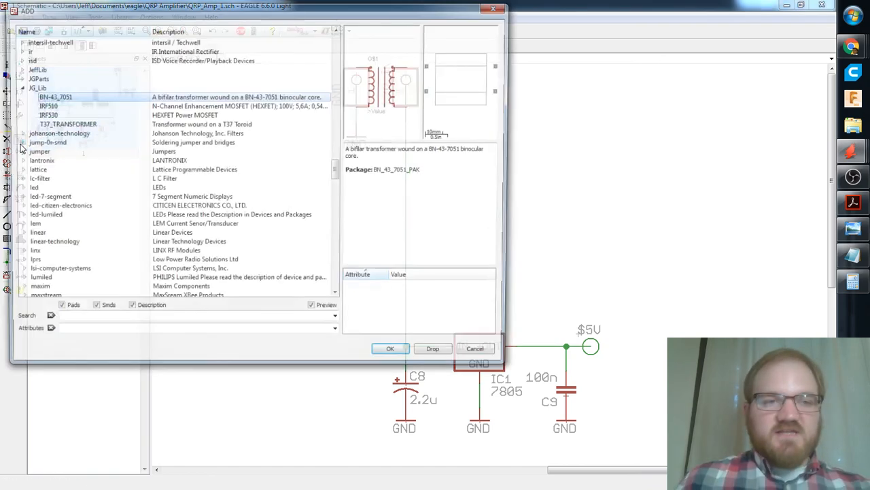
scroll(54, 249, "down", 15)
scroll(55, 249, "down", 8)
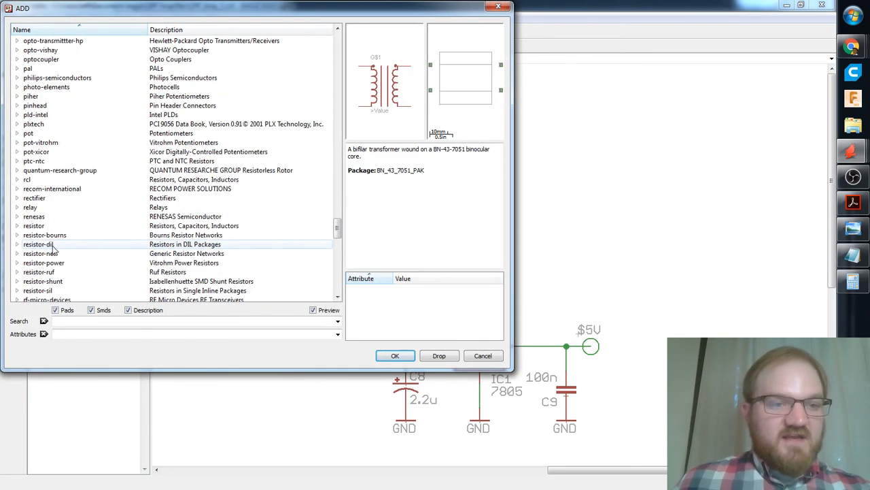
left_click(31, 105)
left_click(16, 105)
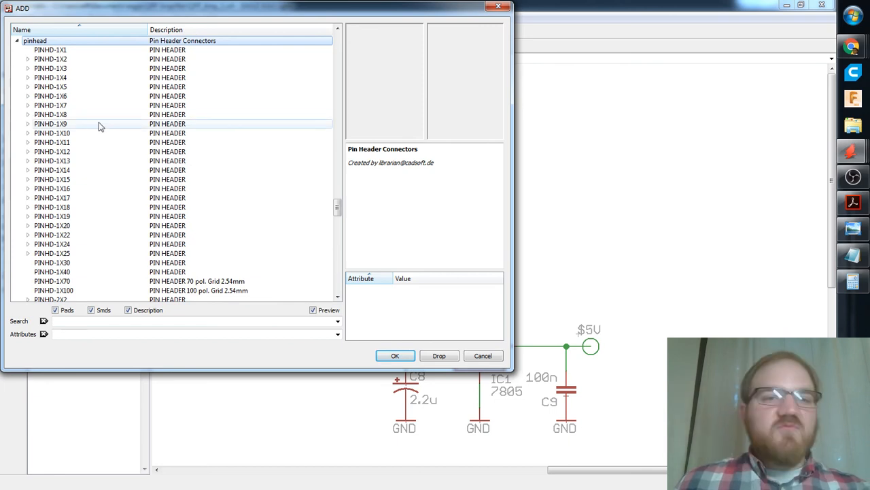
left_click(27, 59)
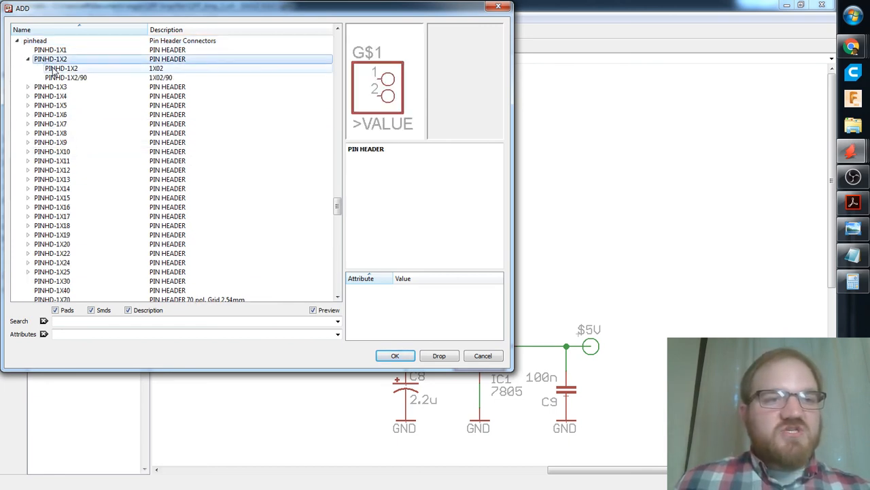
left_click(61, 78)
left_click(63, 69)
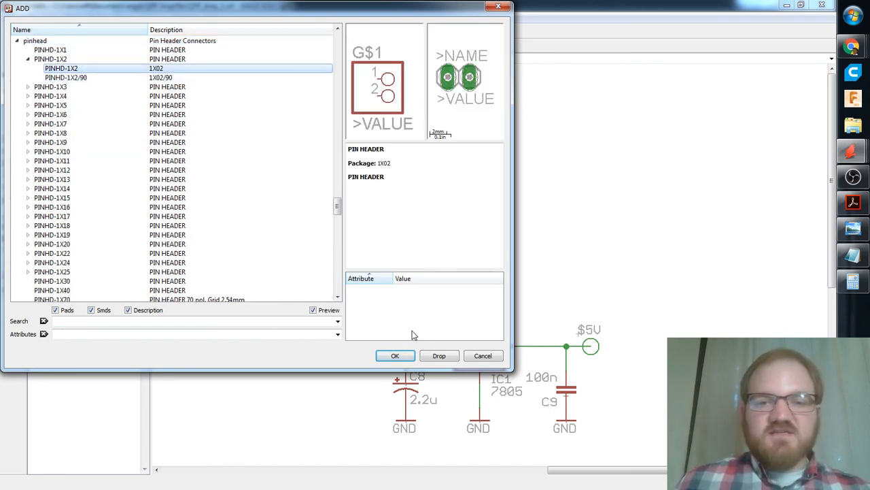
left_click(395, 356)
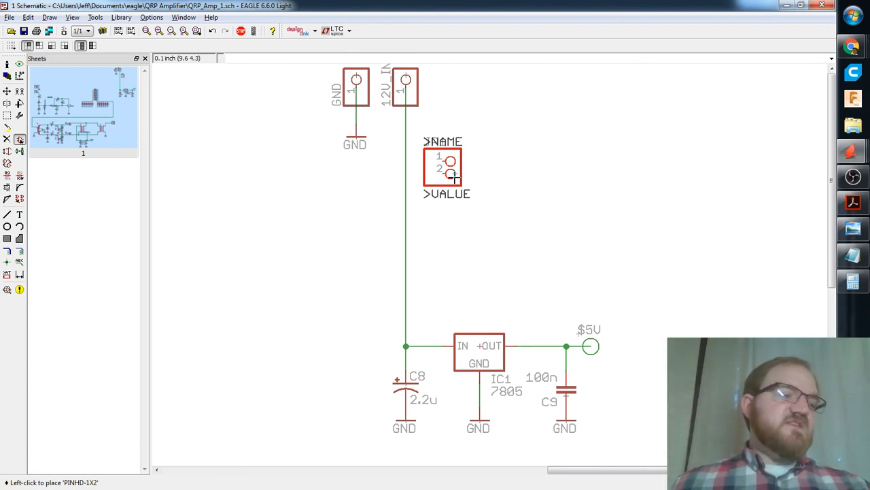
Place header JP1 and delete the 12V wire to the regulator.
left_click(454, 176)
left_click(6, 64)
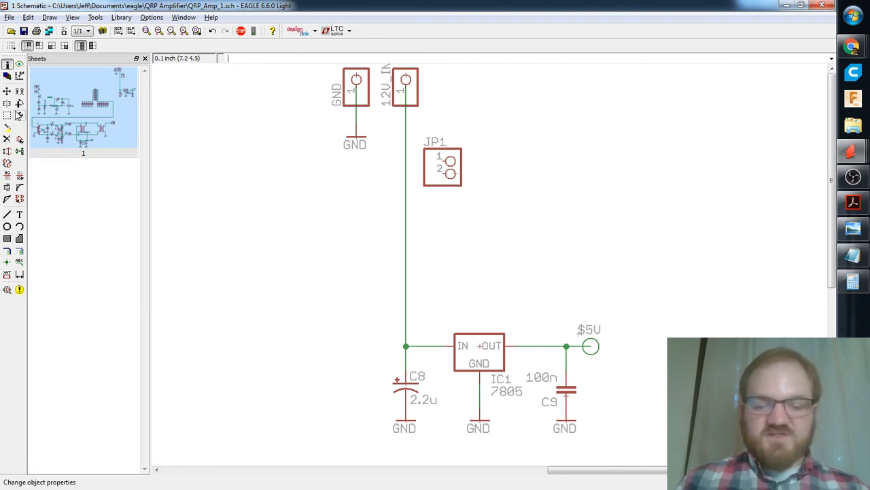
left_click(6, 138)
left_click(403, 186)
Wire 12V_IN to JP1 pin 1 and JP1 pin 2 to the 7805 input line.
type("w")
key("Return")
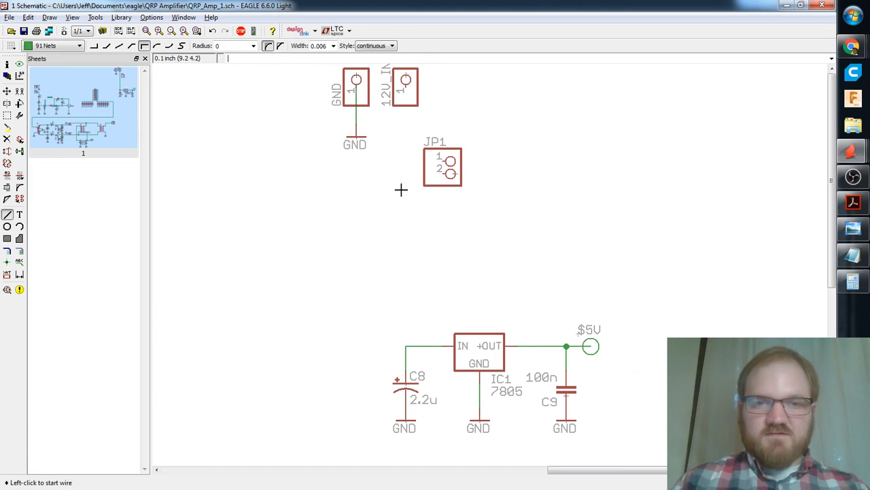
left_click(405, 81)
left_click(447, 161)
left_click(442, 175)
right_click(405, 345)
right_click(404, 345)
right_click(405, 345)
right_click(404, 345)
right_click(405, 345)
right_click(406, 344)
left_click(405, 345)
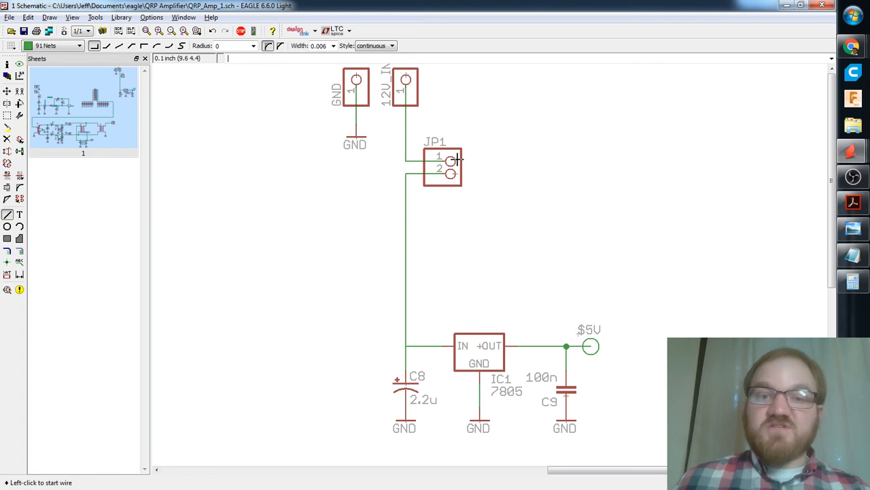
scroll(453, 152, "down", 3)
scroll(614, 173, "up", 4)
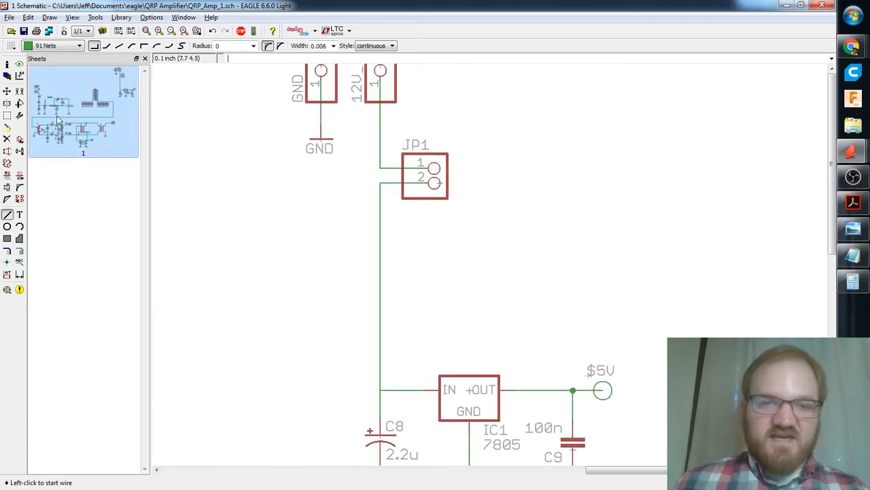
Rename header JP1 to SW1.
type("name")
key("Return")
left_click(417, 175)
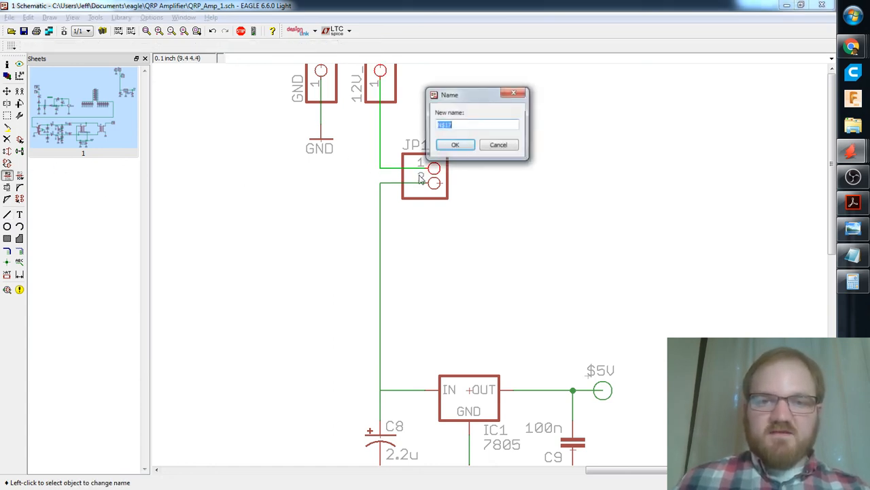
left_click(498, 145)
left_click(440, 189)
type("SW1")
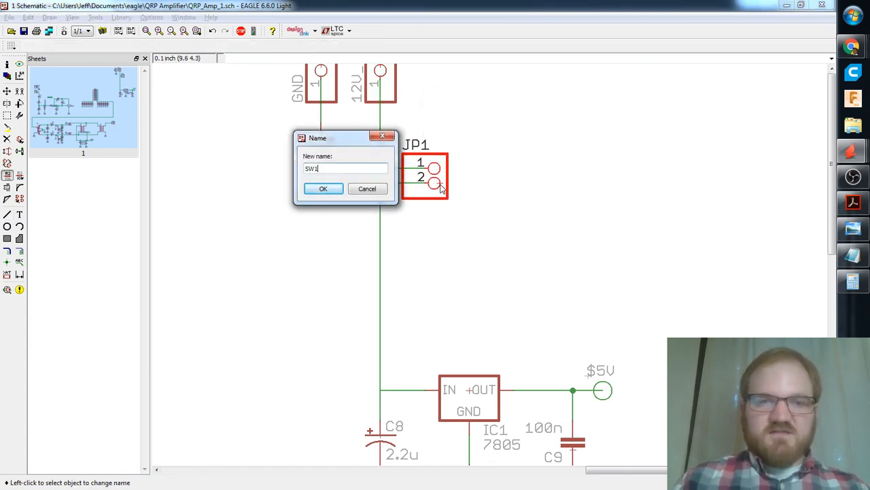
key("Return")
Set SW1's value to PWR.
type("value")
key("Return")
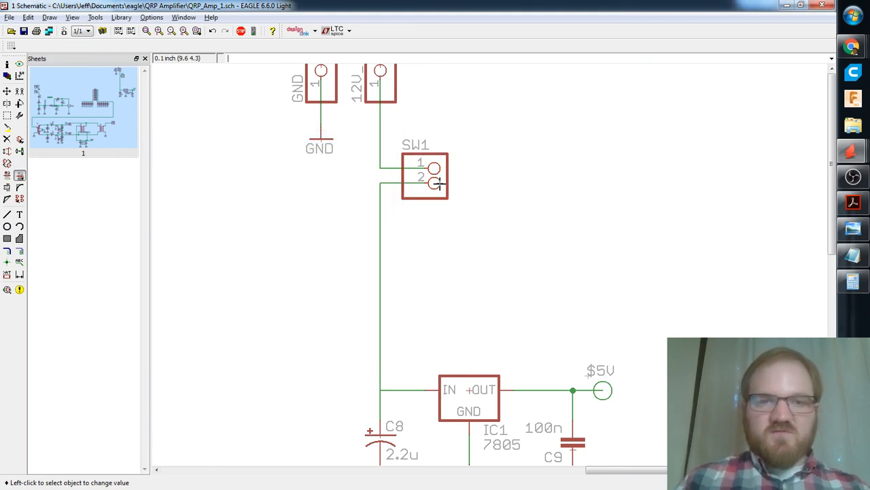
left_click(440, 189)
type("PWR")
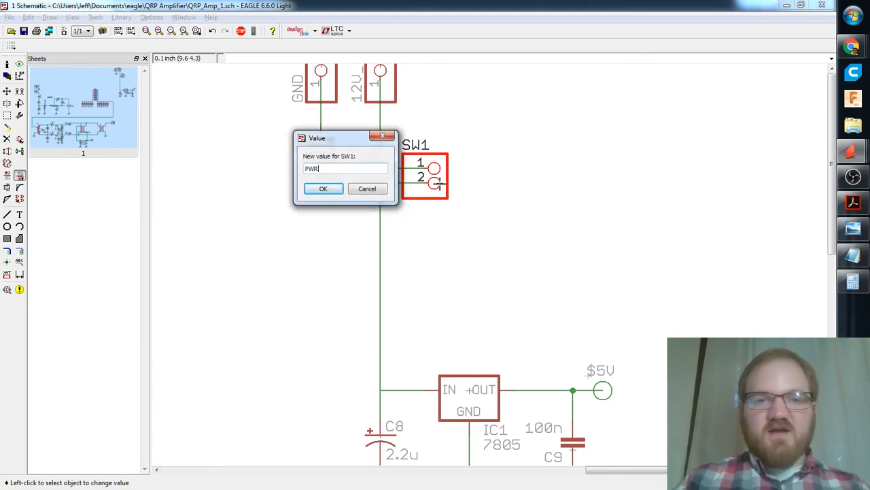
key("Return")
scroll(445, 170, "down", 2)
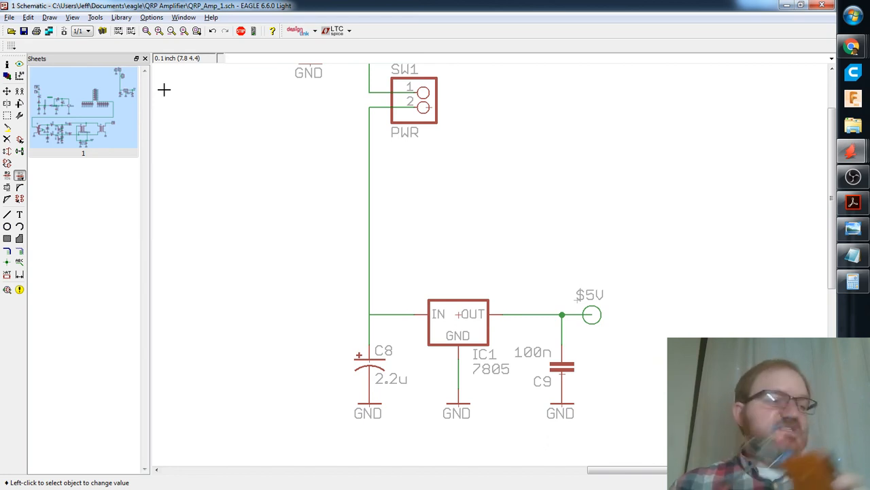
Search the part library for dpdt and preview the G6K-2F-RF relay results.
left_click(20, 140)
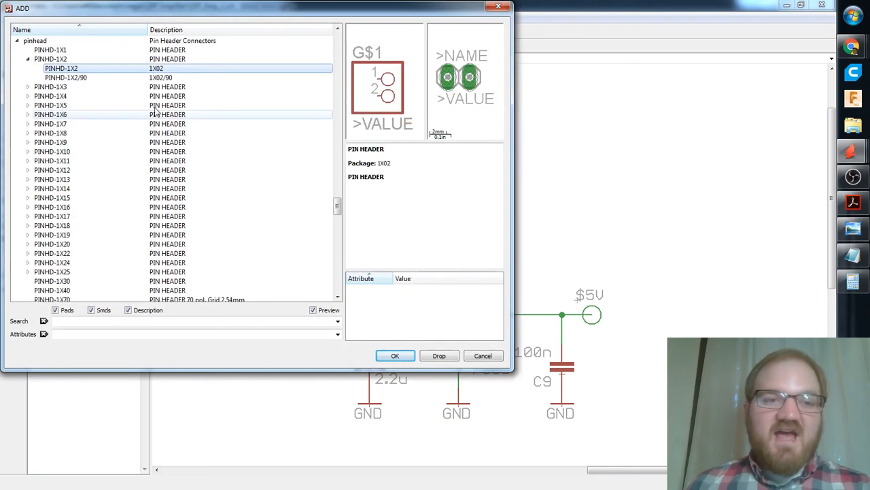
scroll(292, 109, "up", 20)
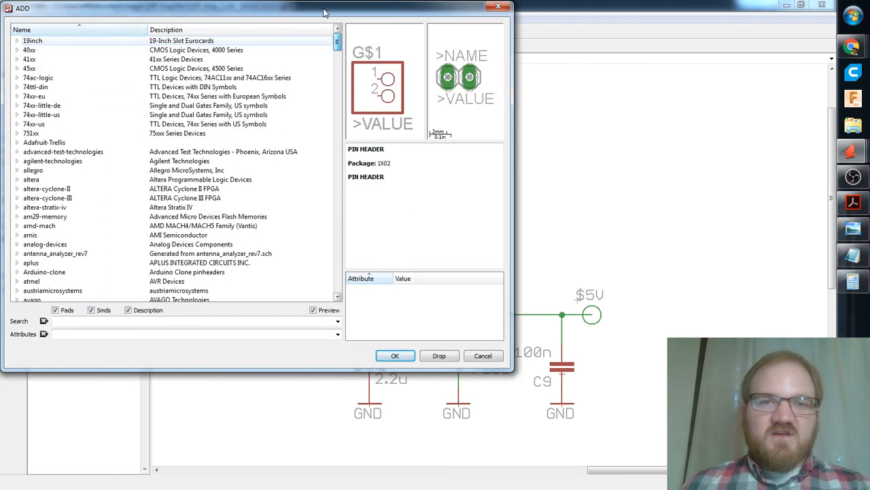
left_click(60, 322)
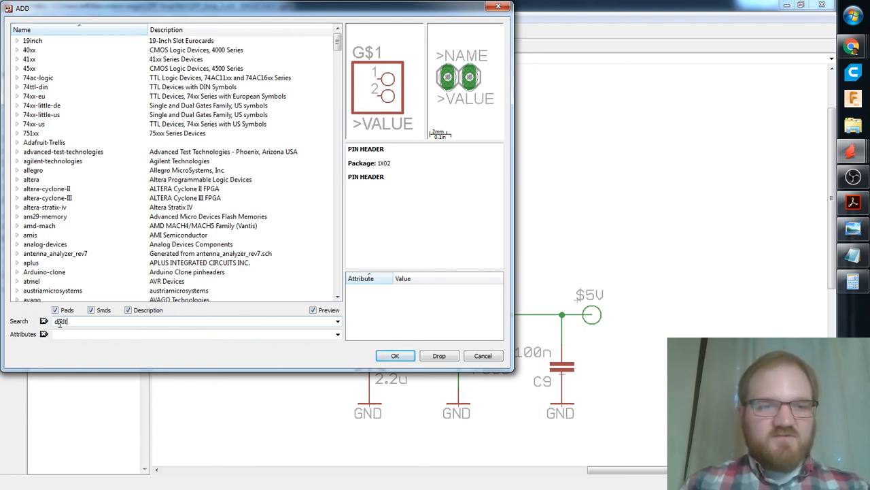
key("Return")
double_click(50, 51)
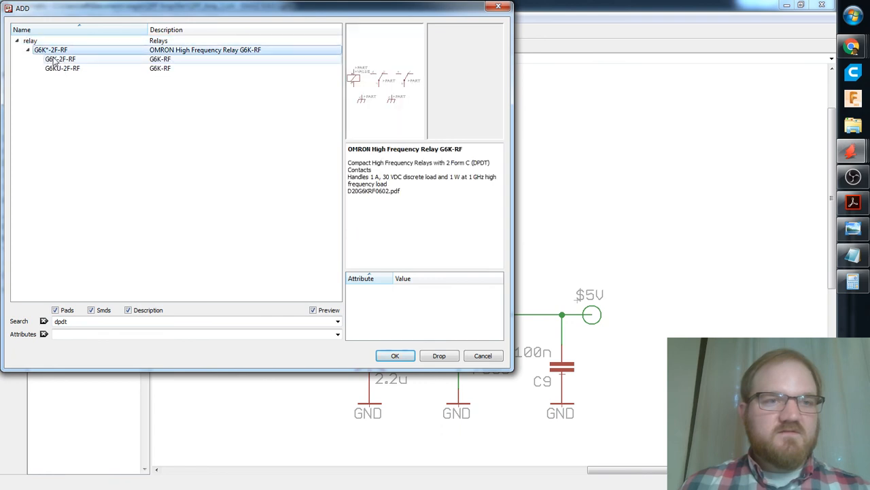
left_click(53, 60)
left_click(60, 69)
left_click(62, 60)
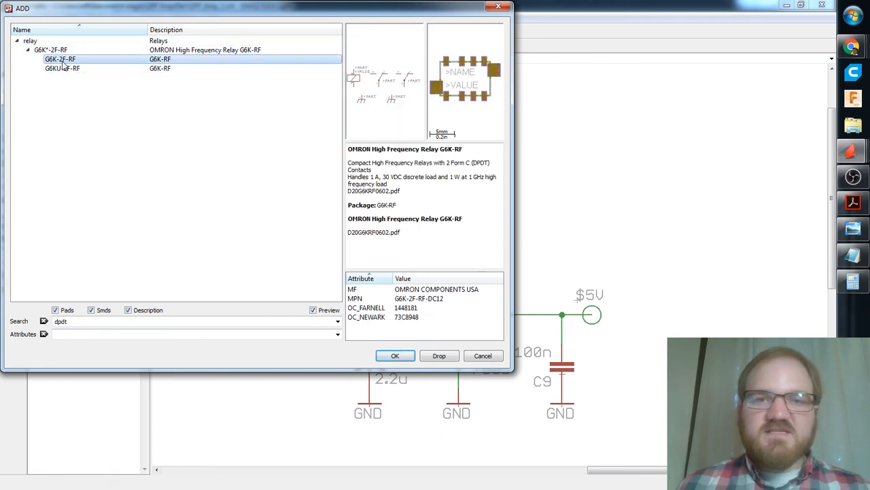
Clear the search and pick the 320-938 toggle switch from the switch library.
double_click(76, 323)
key("BackSpace")
key("Return")
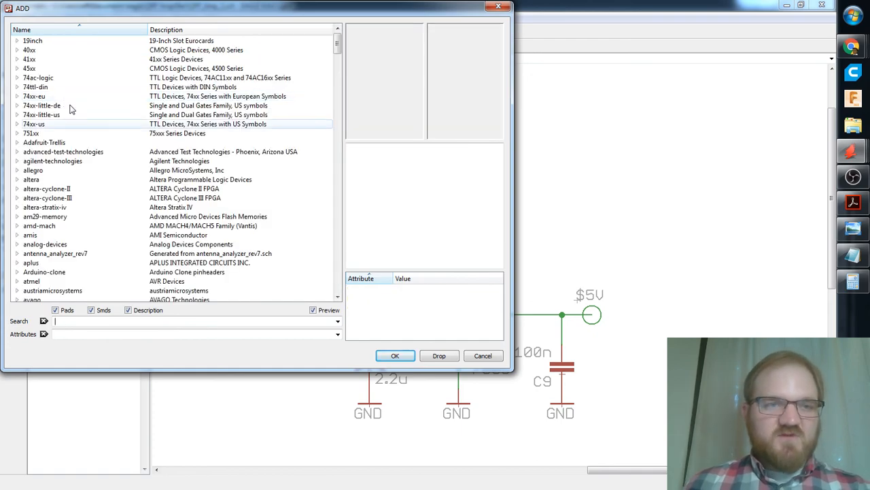
scroll(65, 102, "down", 6)
left_click_drag(339, 56, 336, 243)
scroll(53, 251, "down", 1)
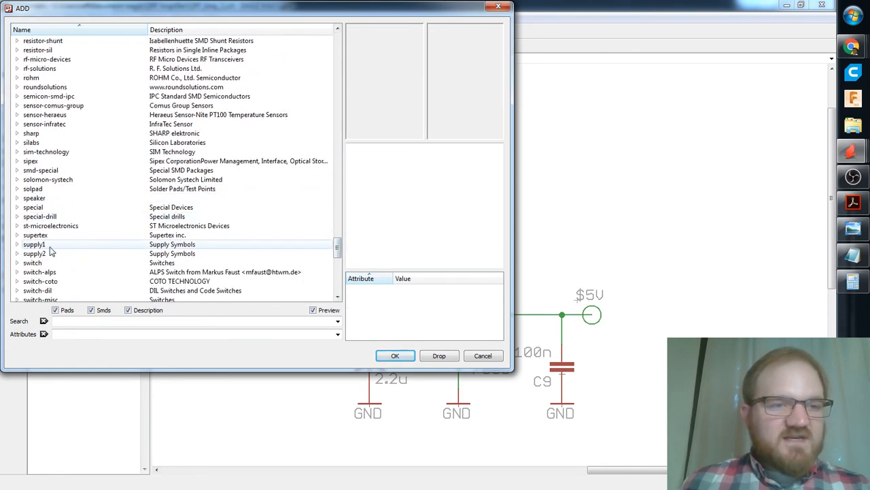
left_click(54, 266)
left_click(17, 263)
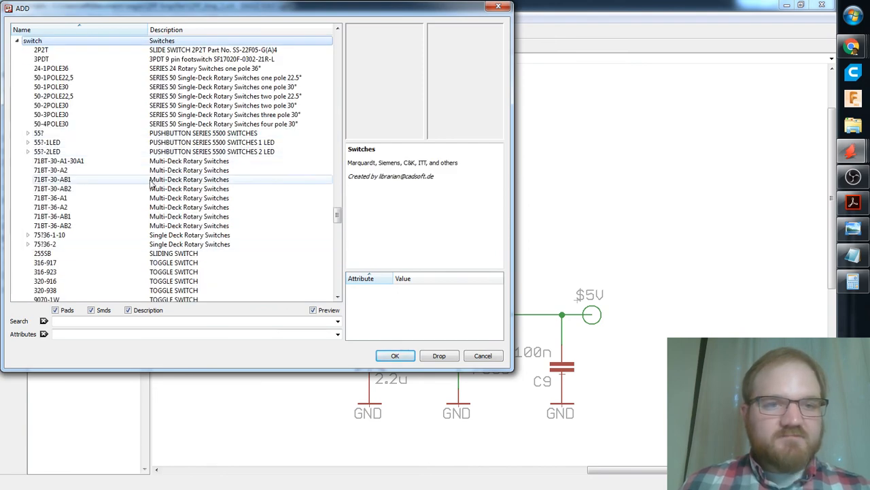
scroll(191, 149, "down", 5)
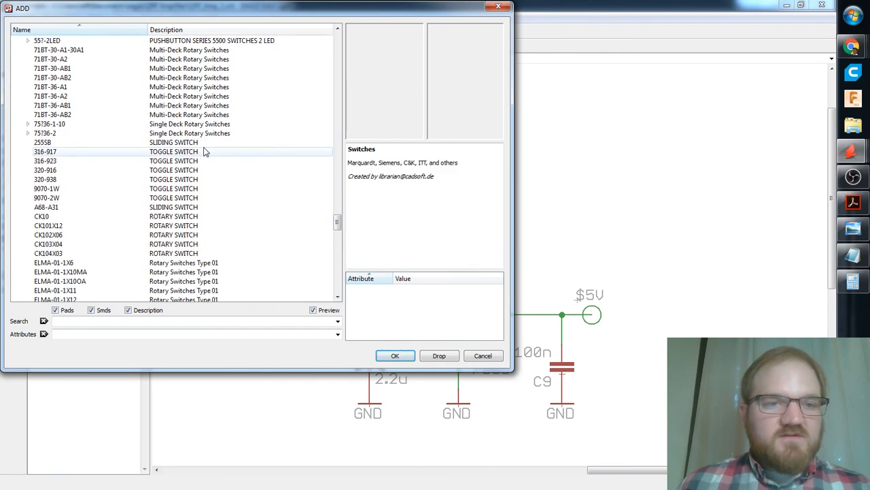
left_click(192, 115)
key("Down")
key("Down")
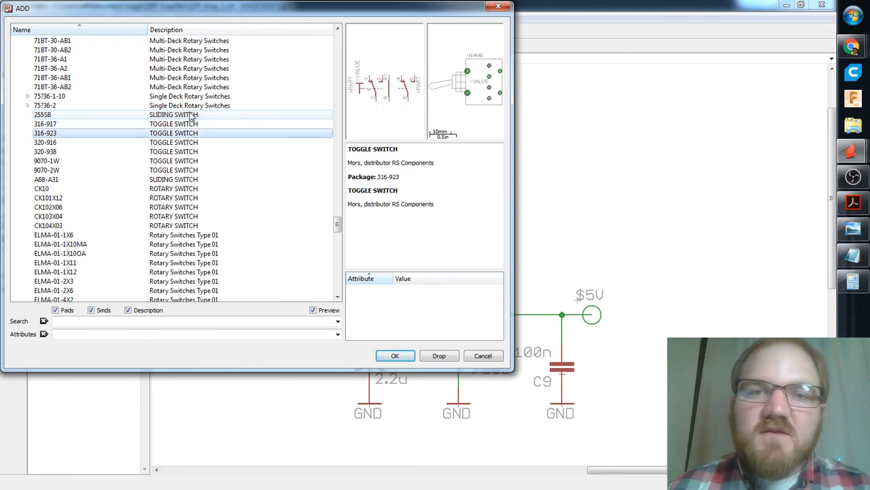
key("Down")
key("Down")
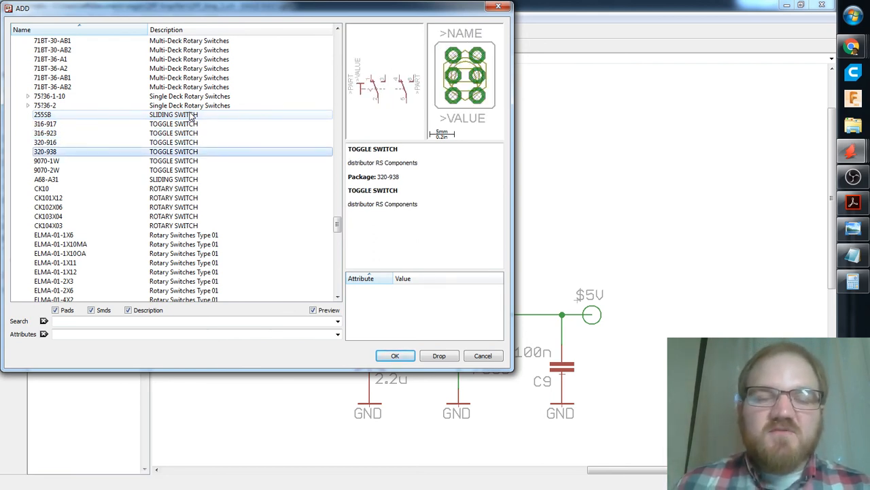
left_click(395, 356)
Rotate the toggle switch so its labels are horizontal and place it as S1 beside SW1.
right_click(513, 181)
right_click(513, 182)
right_click(513, 181)
scroll(510, 138, "up", 1)
scroll(515, 137, "down", 1)
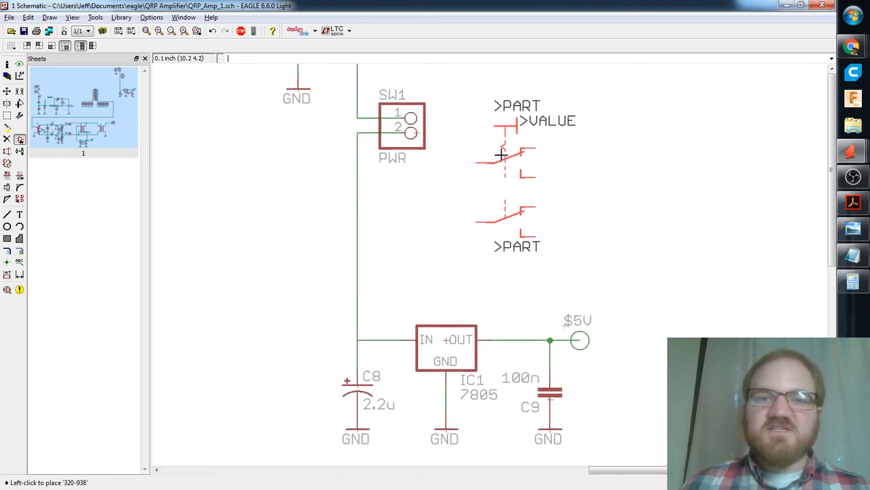
scroll(478, 187, "up", 1)
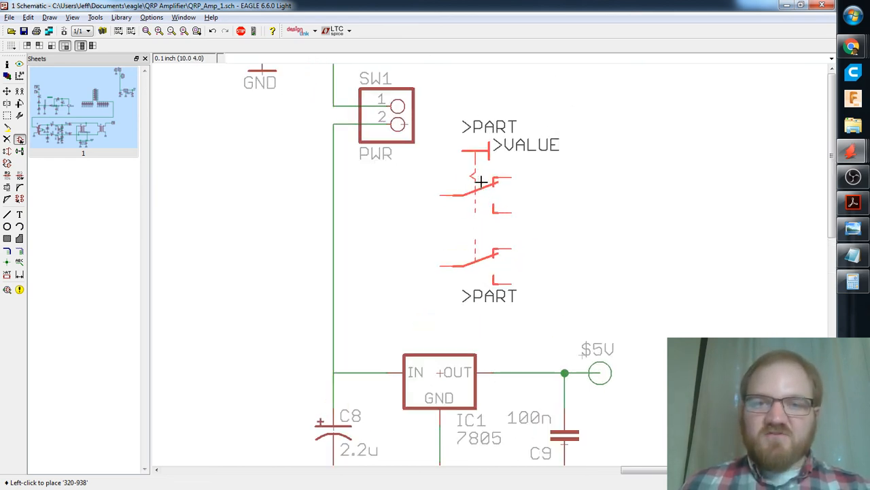
scroll(478, 184, "down", 3)
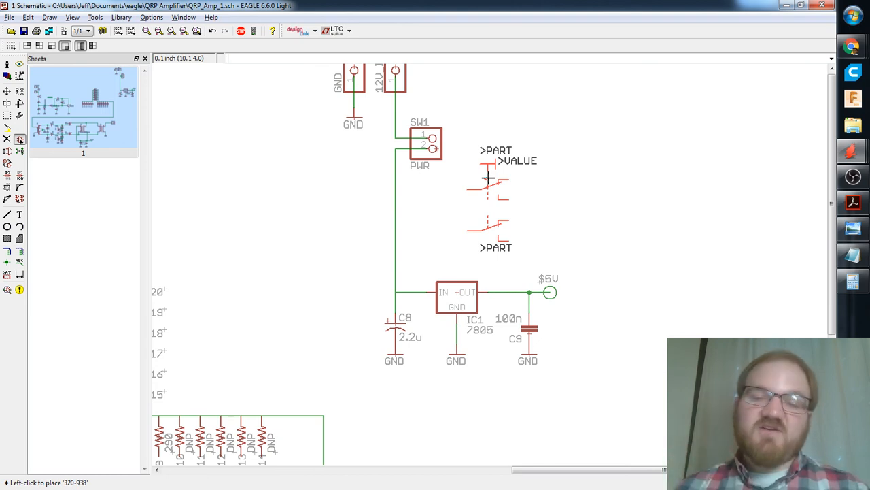
scroll(476, 185, "up", 1)
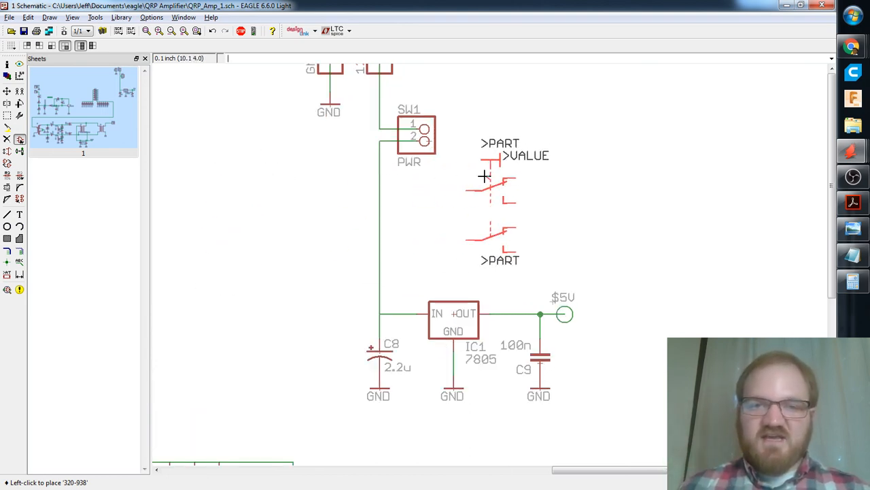
scroll(484, 176, "down", 1)
scroll(488, 177, "down", 1)
left_click(482, 167)
scroll(459, 151, "down", 1)
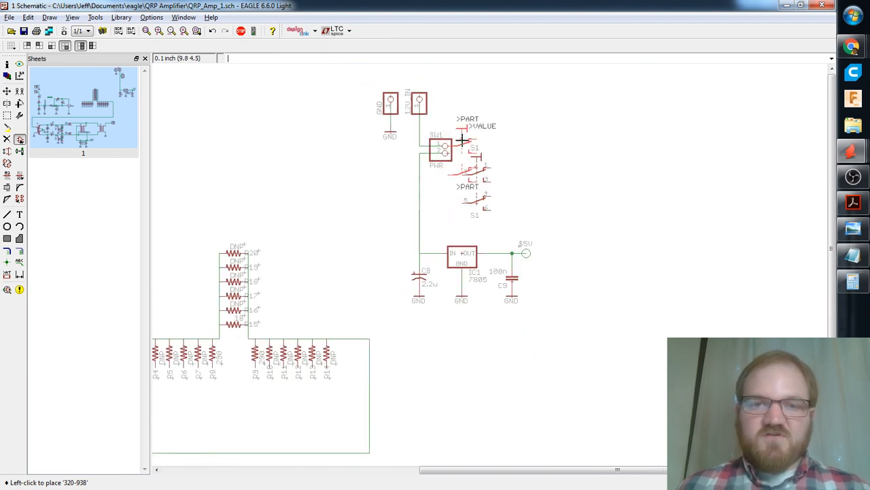
middle_click_drag(460, 151, 482, 179)
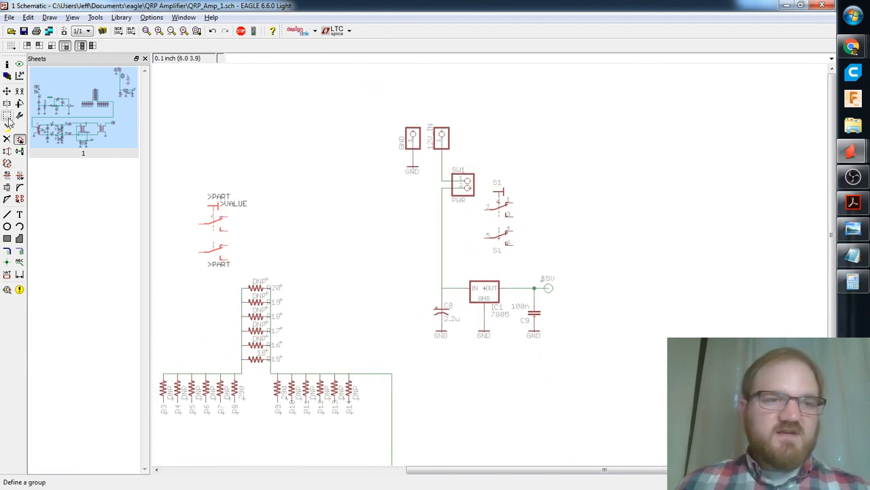
Group the two input connectors with SW1 and move them higher on the sheet.
type("group")
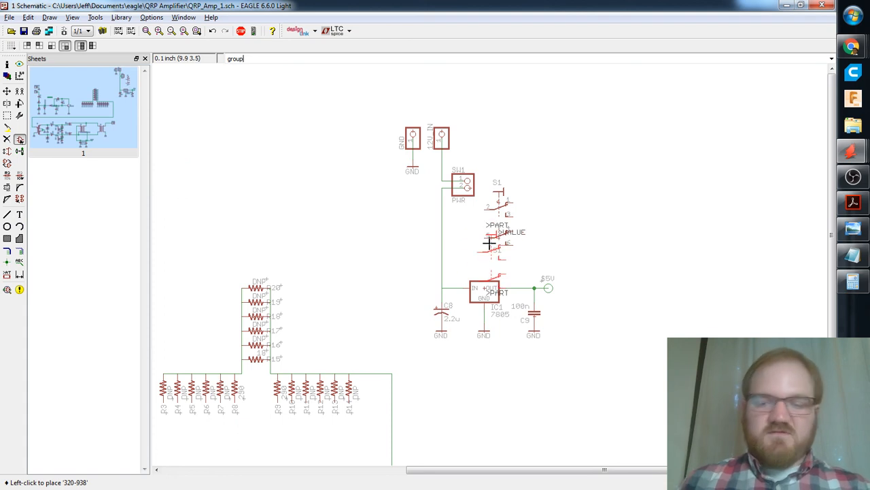
key("Return")
left_click_drag(386, 103, 475, 209)
key("F7")
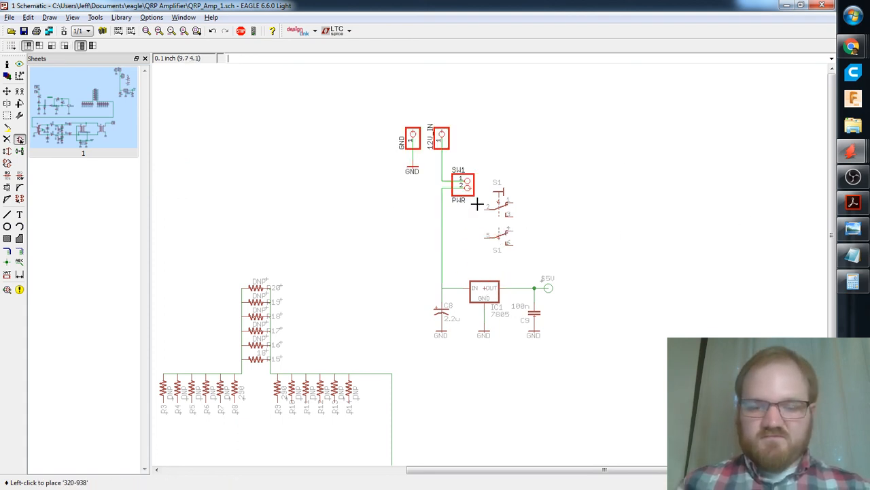
right_click(444, 136, "ctrl")
middle_click_drag(446, 88, 447, 154)
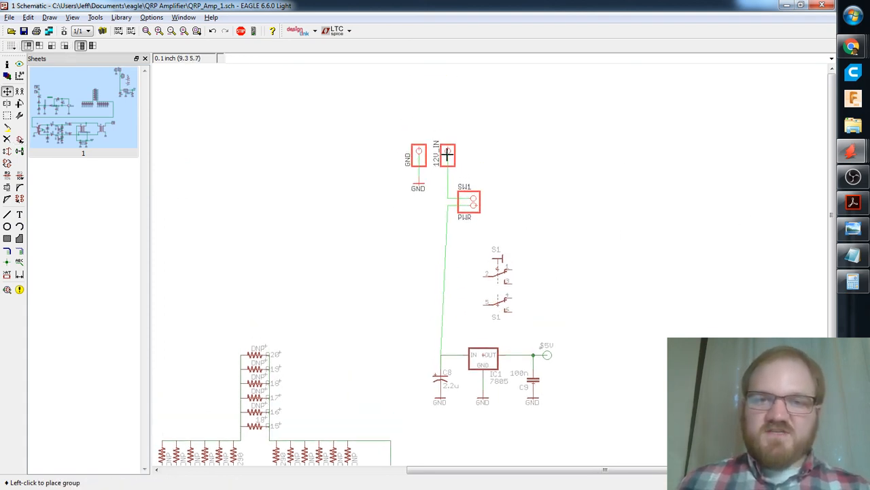
left_click(441, 128)
Pan and zoom the view onto switch S1 and the 7805 regulator.
scroll(540, 212, "up", 1)
scroll(548, 159, "up", 2)
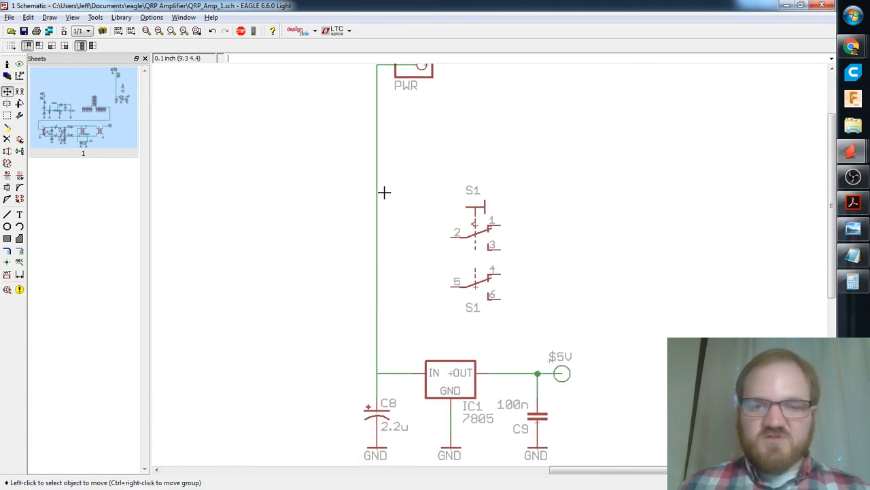
middle_click_drag(347, 292, 359, 242)
middle_click_drag(494, 116, 491, 165)
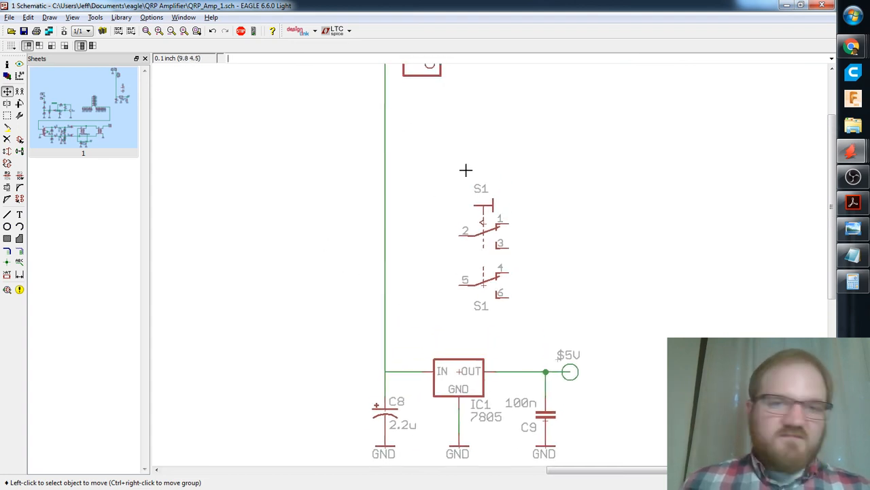
scroll(428, 176, "up", 1)
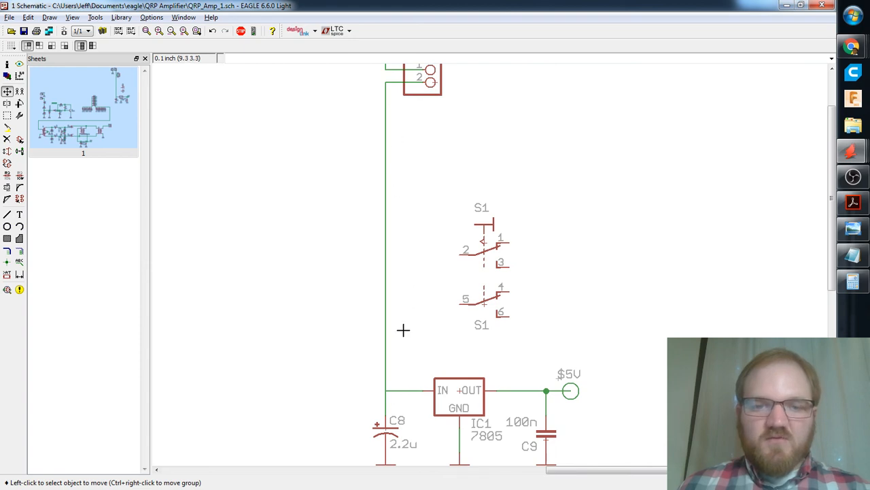
middle_click_drag(469, 396, 478, 291)
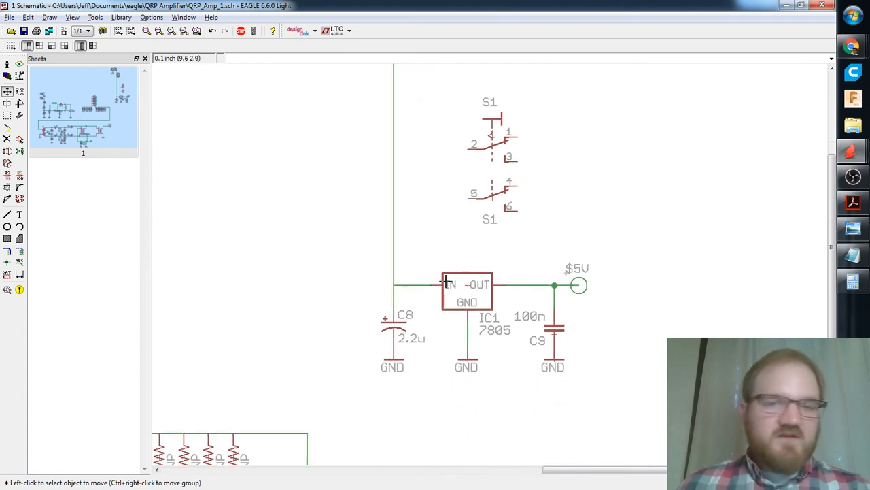
scroll(424, 263, "down", 3)
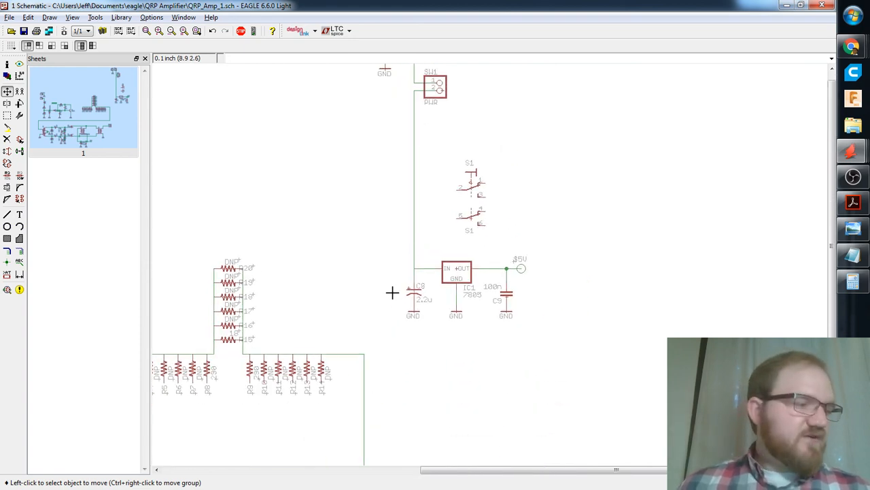
middle_click_drag(384, 272, 404, 250)
scroll(462, 217, "up", 3)
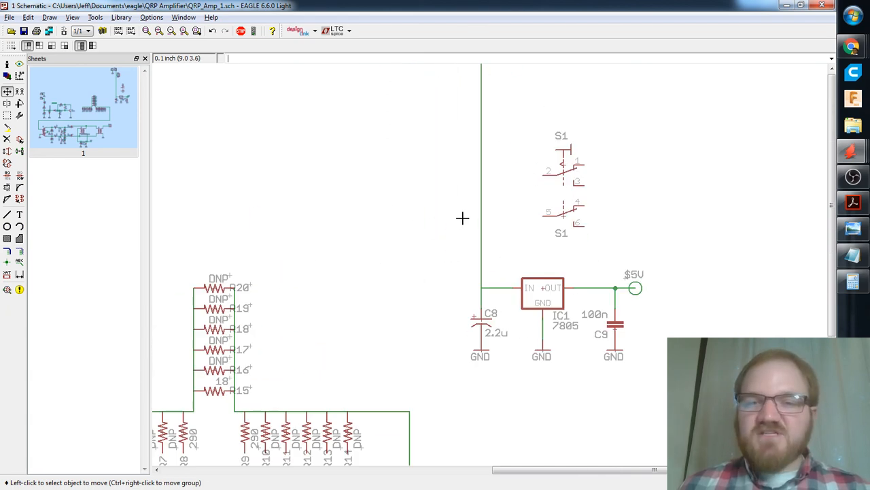
Add a junction on the 7805 input wire and draw a short wire left from it.
key("Return")
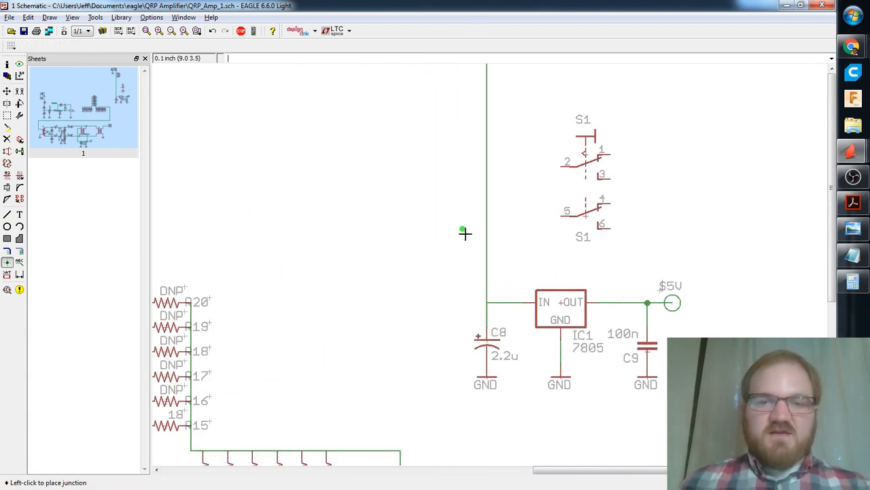
left_click(487, 302)
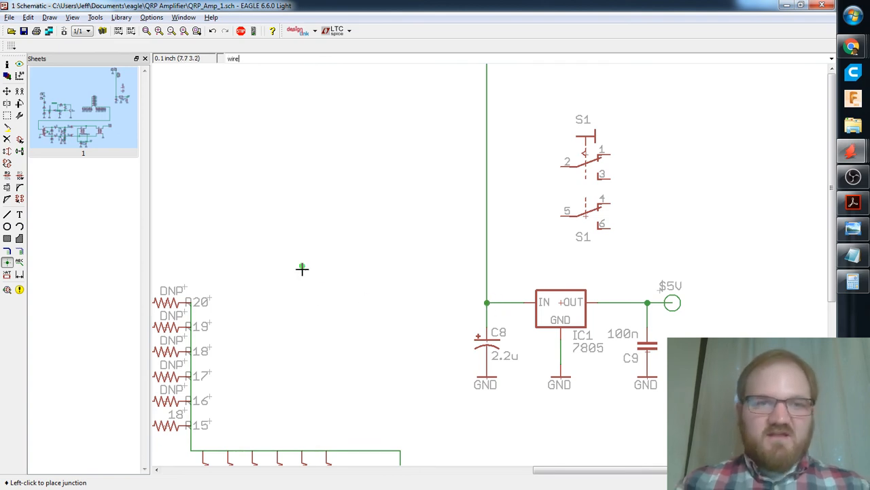
key("Return")
left_click(487, 302)
double_click(426, 302)
Draw a circle terminal at the wire end and label it 'Relay Power' above.
left_click(7, 226)
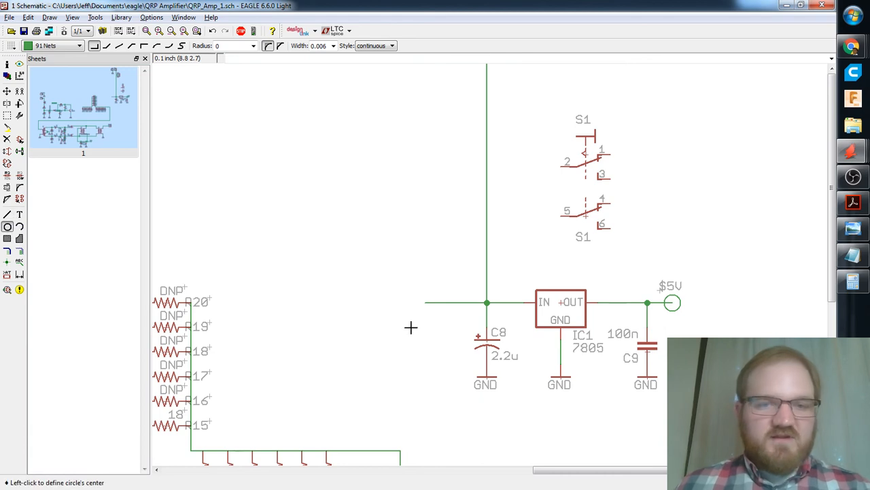
left_click(424, 302)
left_click(429, 306)
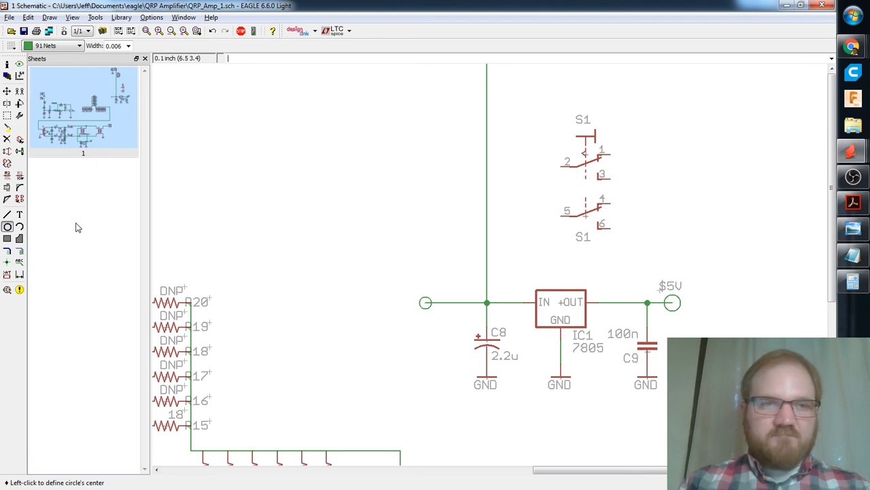
left_click(19, 214)
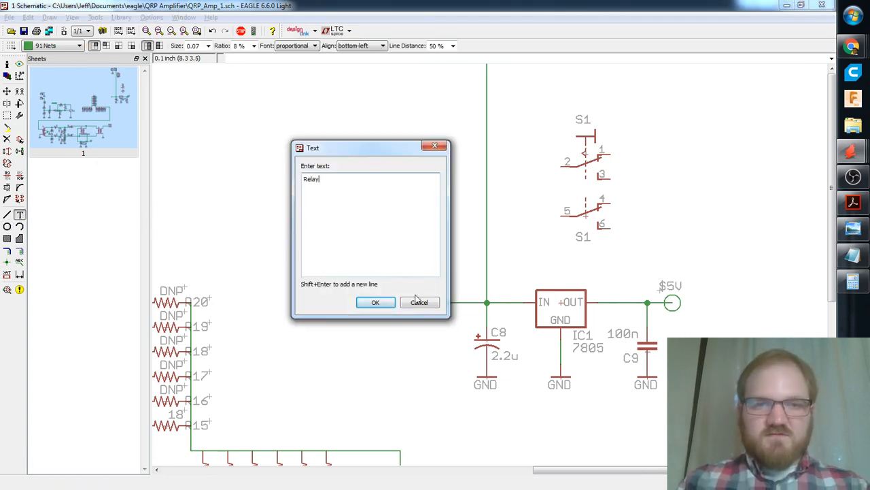
type("Relay Power")
key("Return")
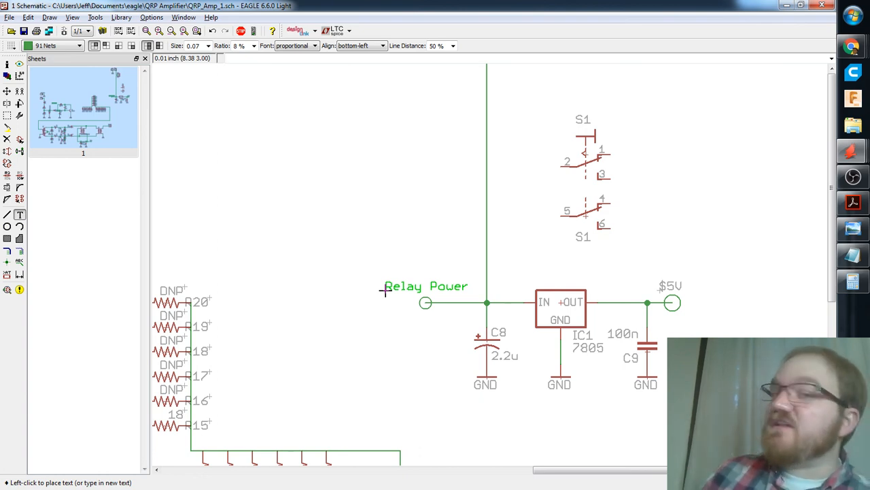
left_click(385, 290)
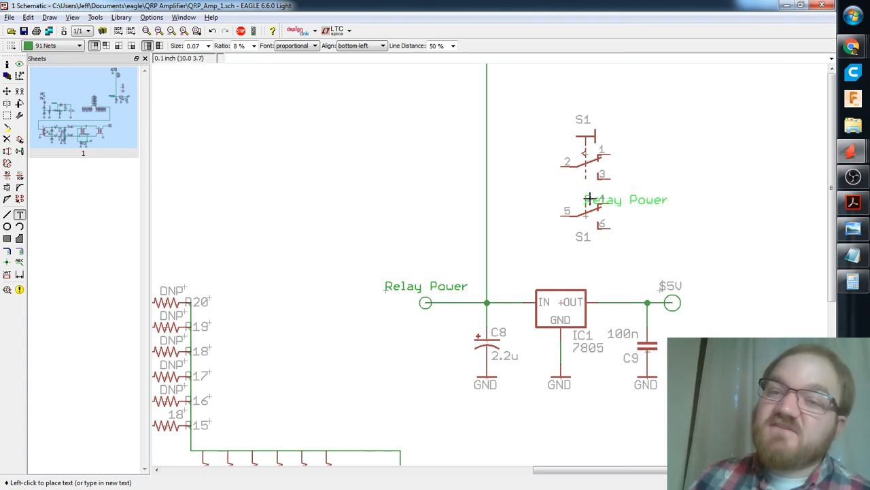
left_click(7, 64)
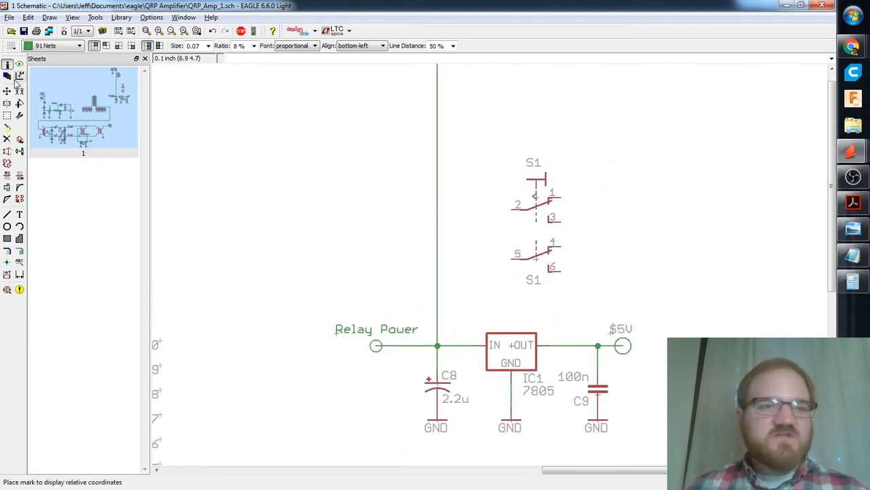
Try moving S1's halves individually, undoing the move of the upper half.
middle_click_drag(473, 130, 452, 138)
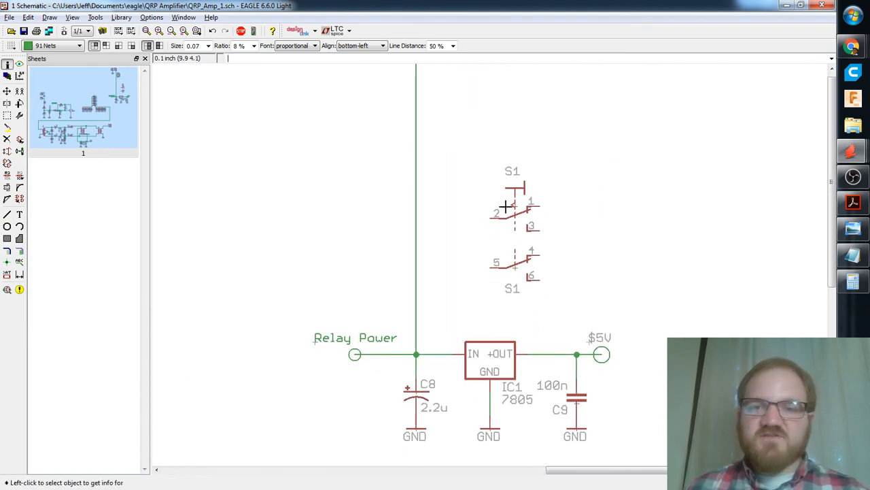
middle_click_drag(505, 206, 497, 237)
left_click(7, 91)
left_click(503, 257)
left_click(503, 233)
key("ctrl+z")
left_click(505, 298)
left_click(501, 302)
Group both halves of S1 and move the switch slightly higher together.
type("gruo")
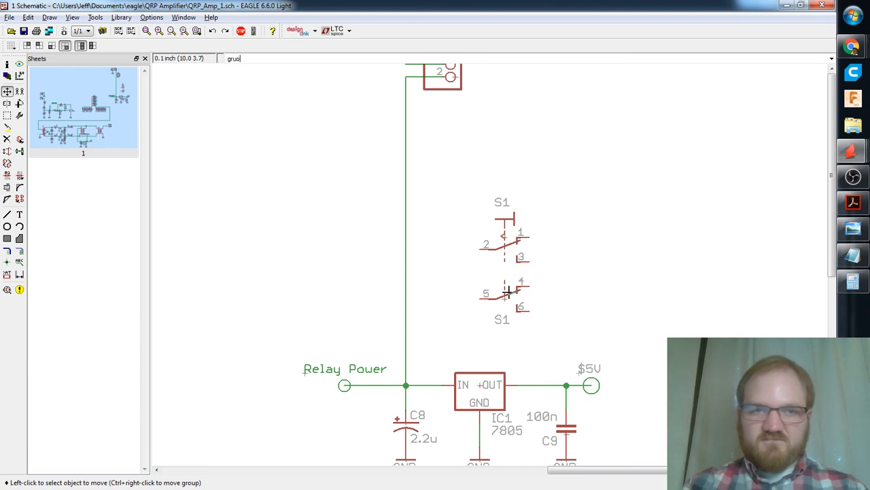
type("roup")
key("Return")
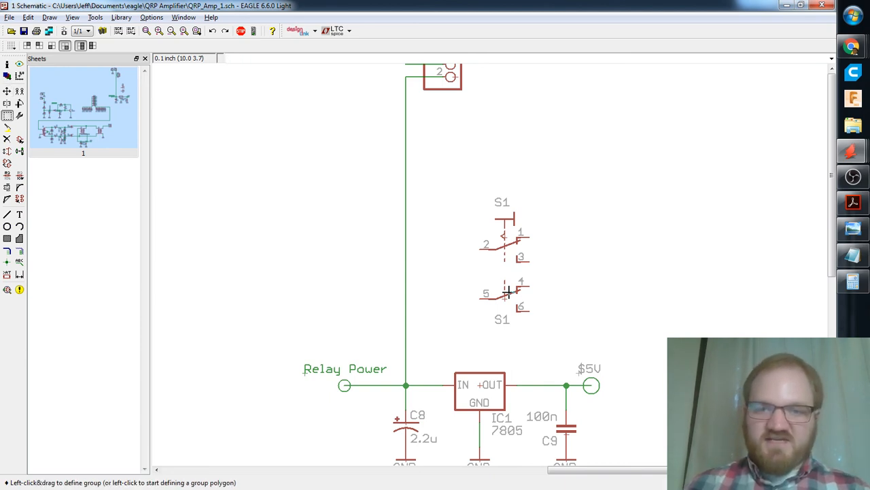
left_click(509, 292)
key("Escape")
left_click_drag(451, 190, 571, 337)
type("move")
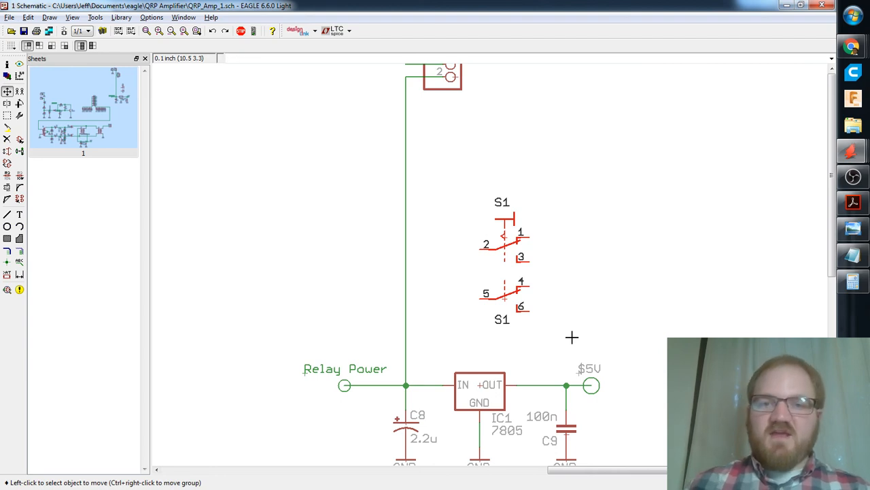
right_click(504, 239, "ctrl")
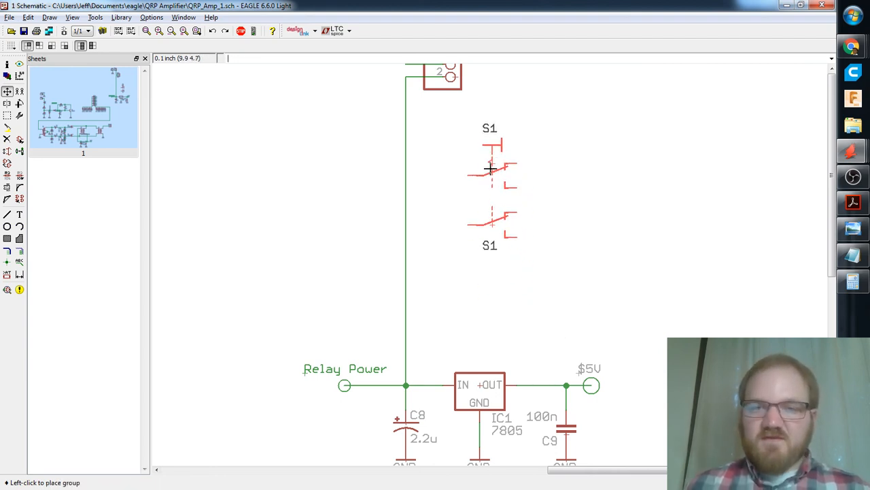
left_click(491, 157)
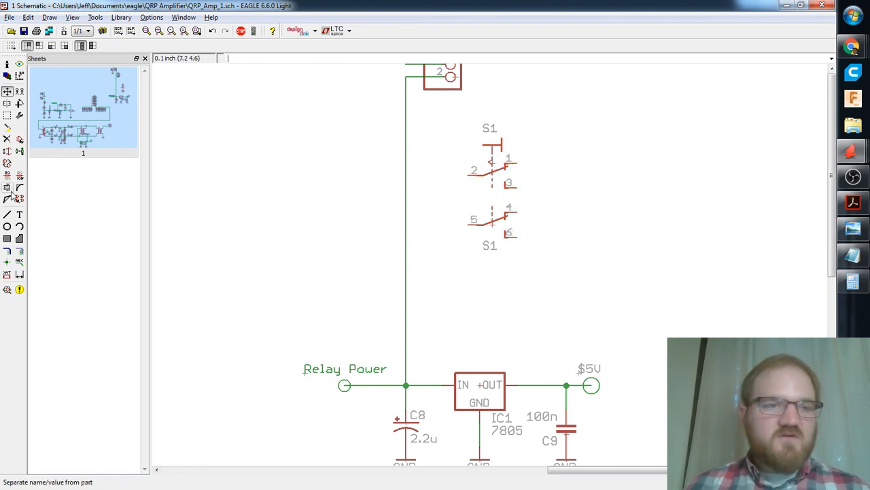
left_click(7, 214)
scroll(534, 252, "down", 3)
scroll(561, 234, "up", 2)
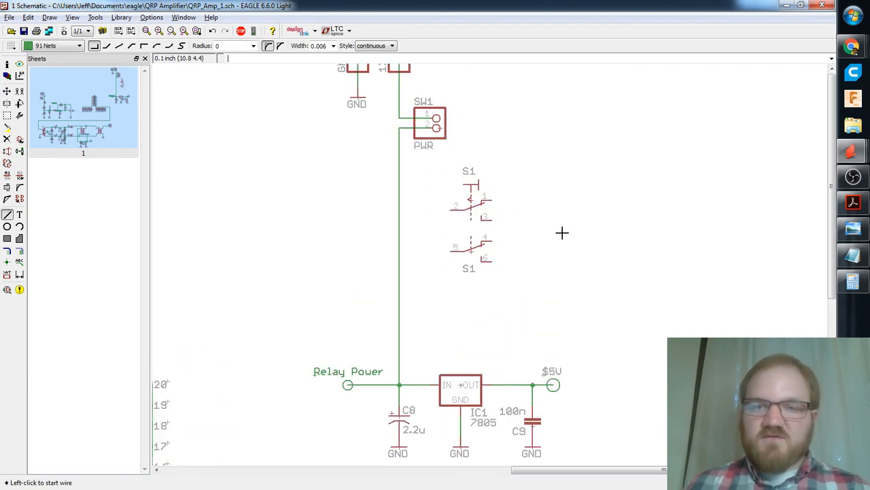
scroll(575, 217, "up", 1)
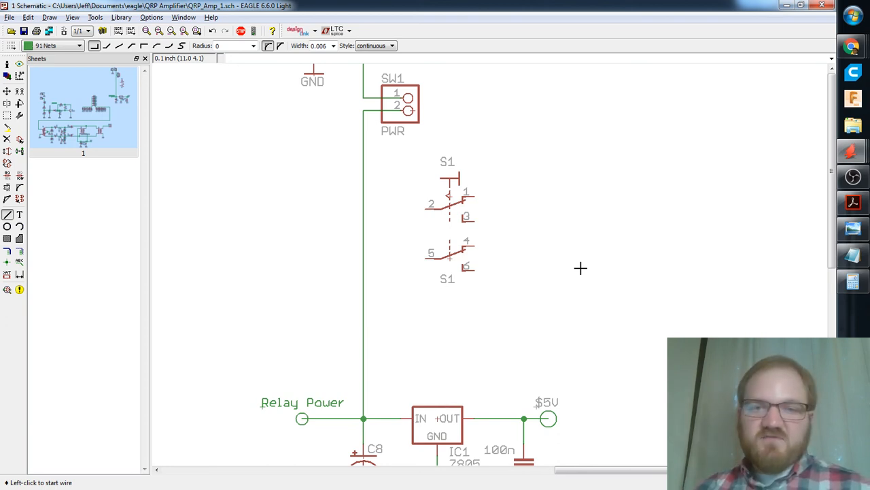
scroll(580, 268, "up", 1)
scroll(535, 243, "down", 1)
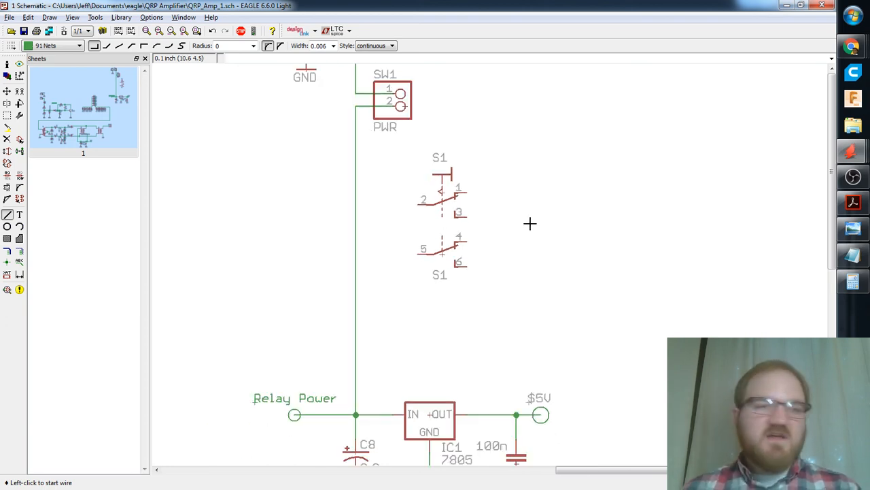
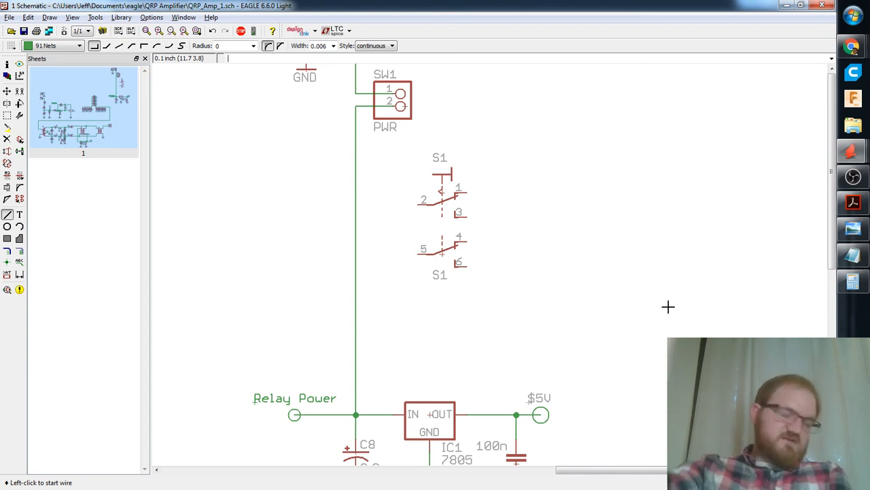
Zoom in on switch S1 and wire its pin 2 to the vertical power net.
middle_click_drag(426, 294, 446, 239)
scroll(379, 235, "up", 1)
middle_click_drag(391, 222, 394, 246)
middle_click_drag(300, 132, 304, 188)
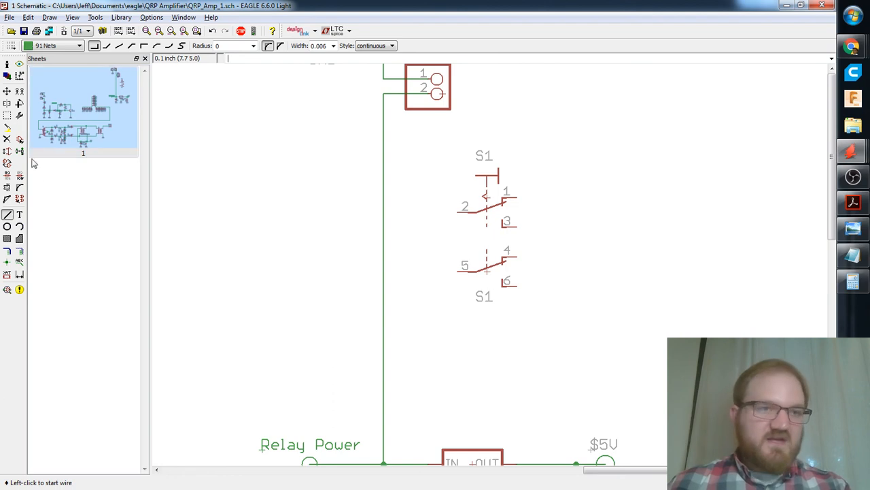
left_click(456, 211)
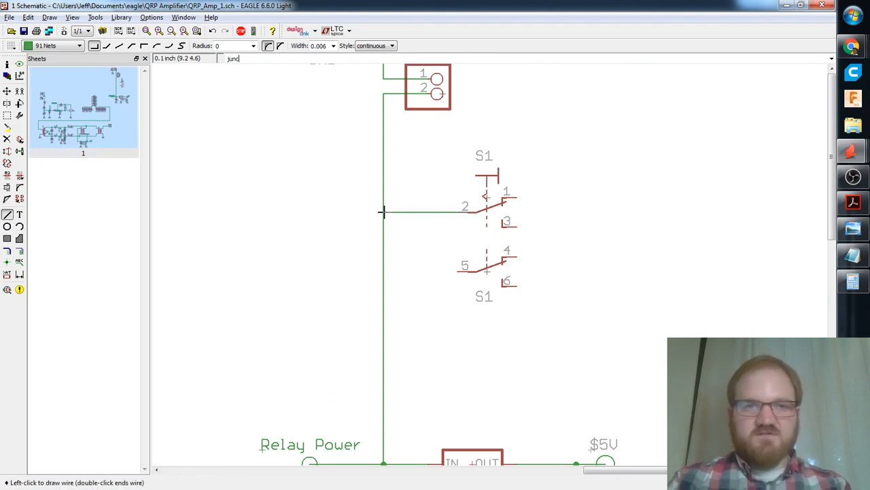
Place a junction dot where pin 2's wire meets the net, then start a text note.
type("junc")
key("Return")
left_click(382, 212)
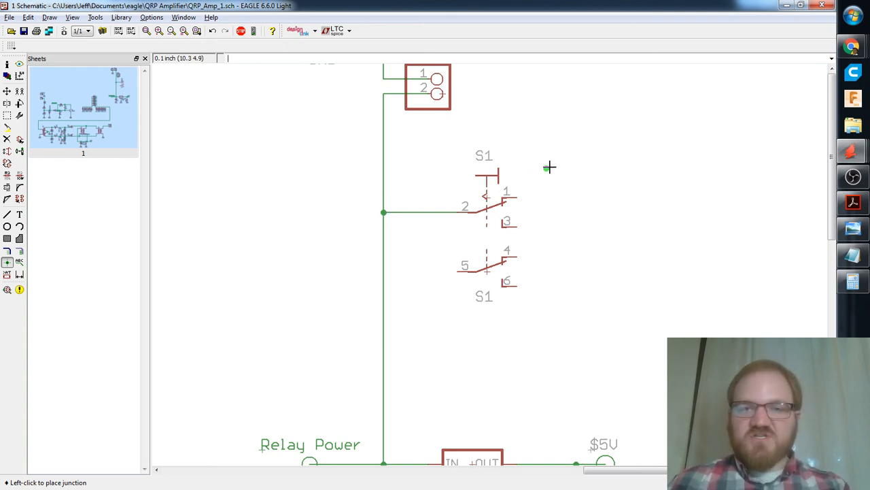
left_click(19, 214)
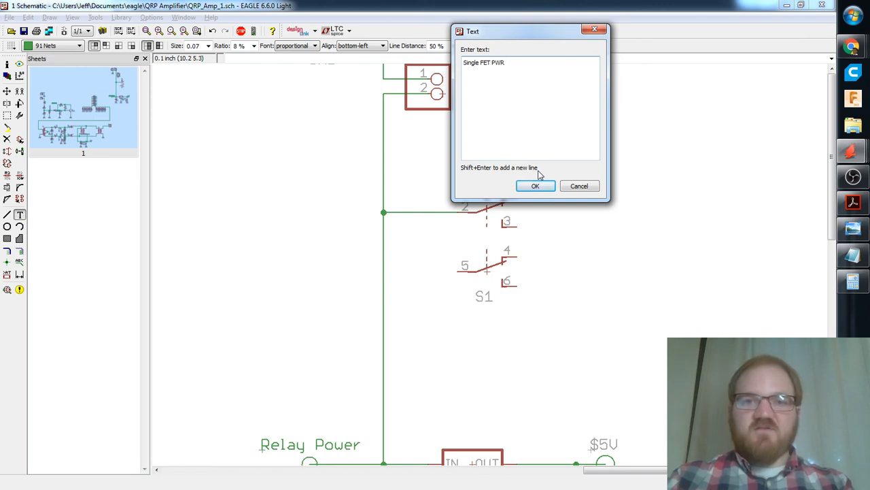
Place the 'Single FET PWR Source' note right of S1 and copy it just below.
key("Return")
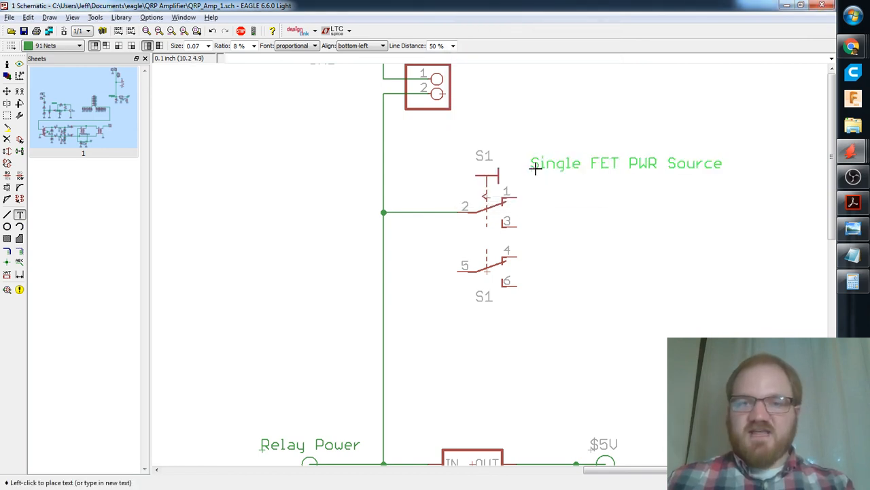
left_click(530, 113)
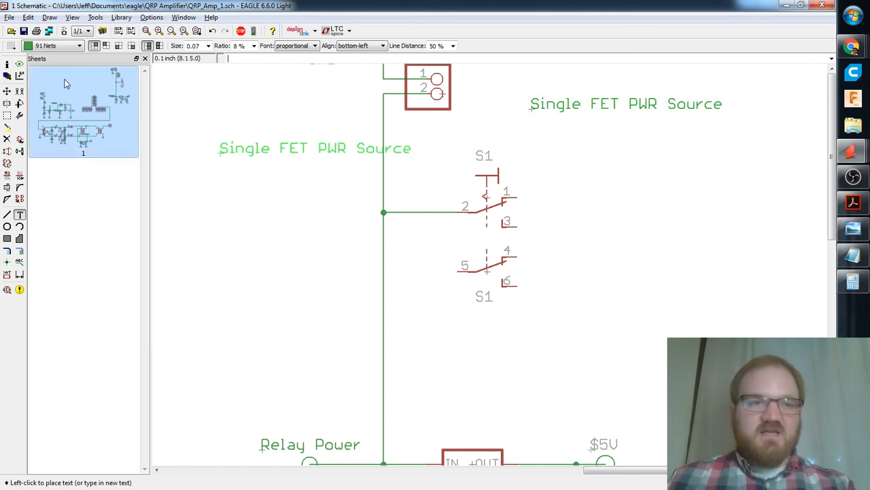
left_click(19, 90)
left_click(530, 108)
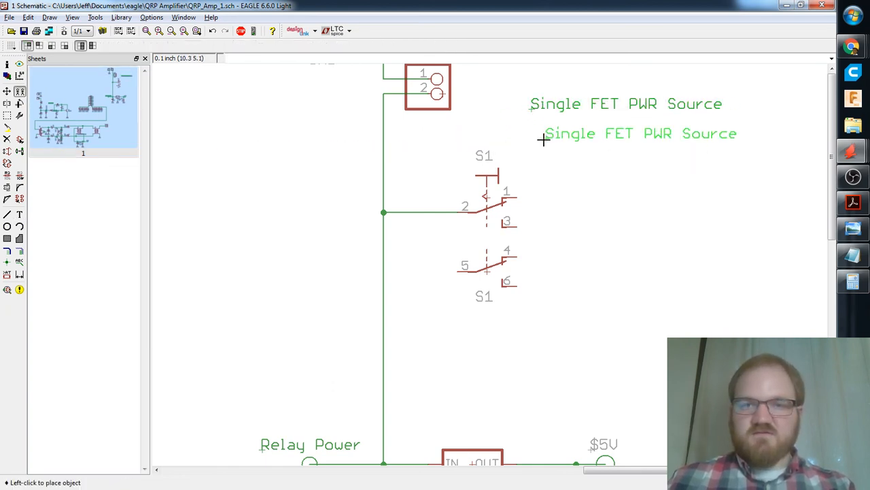
left_click(530, 139)
Add a 'Double FET PWR Source' note right of S1, below the first note.
left_click(19, 214)
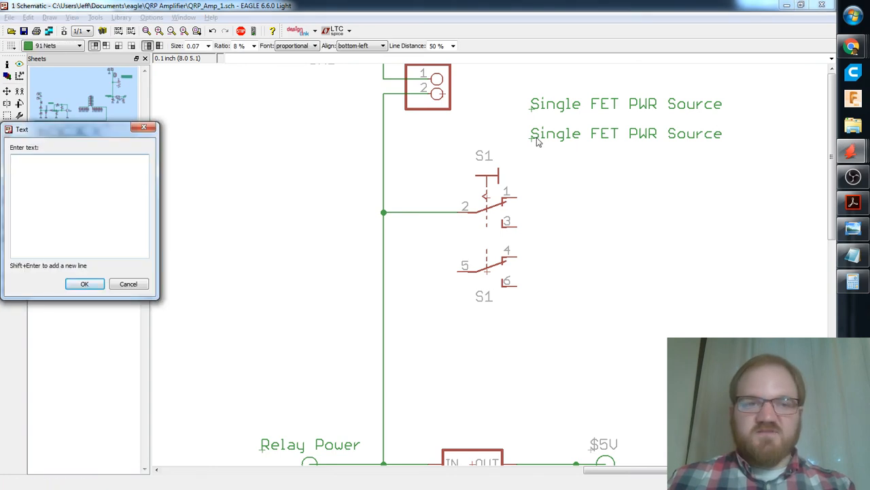
type("Double ")
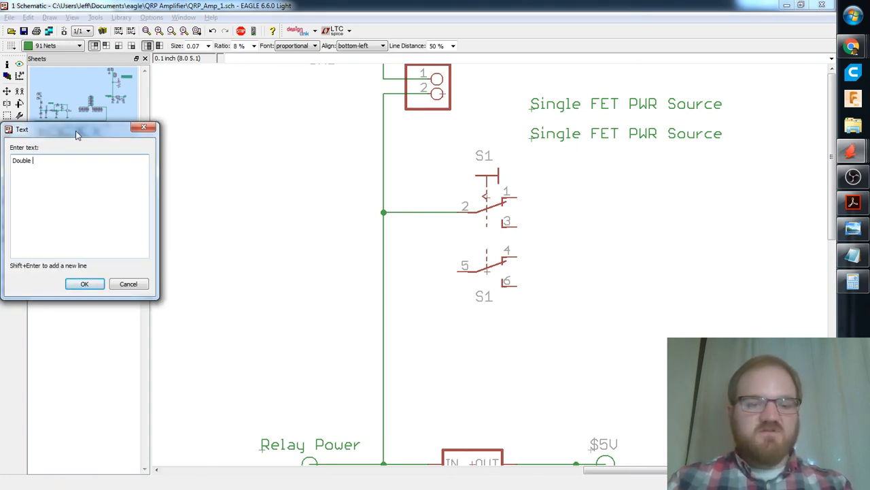
type("GET PWR Source")
key("Return")
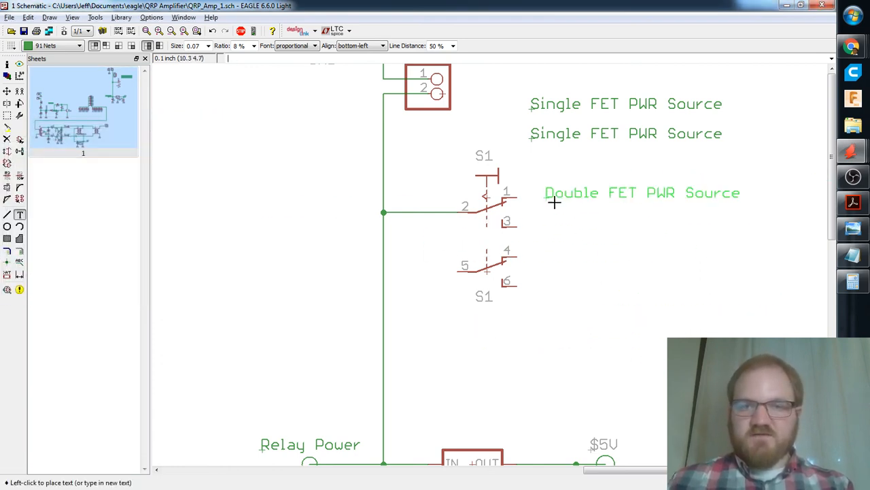
left_click(533, 163)
Delete the duplicate Single FET PWR Source note and start a divider line between the notes.
type("del")
key("Return")
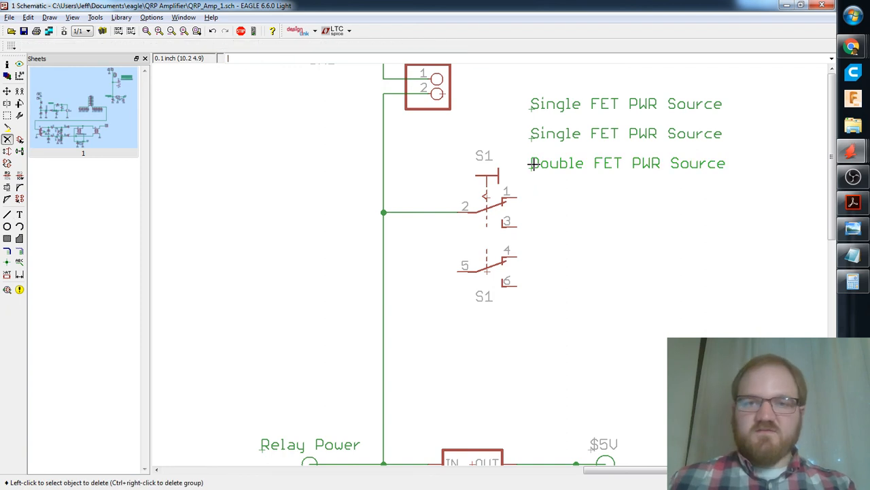
left_click(531, 135)
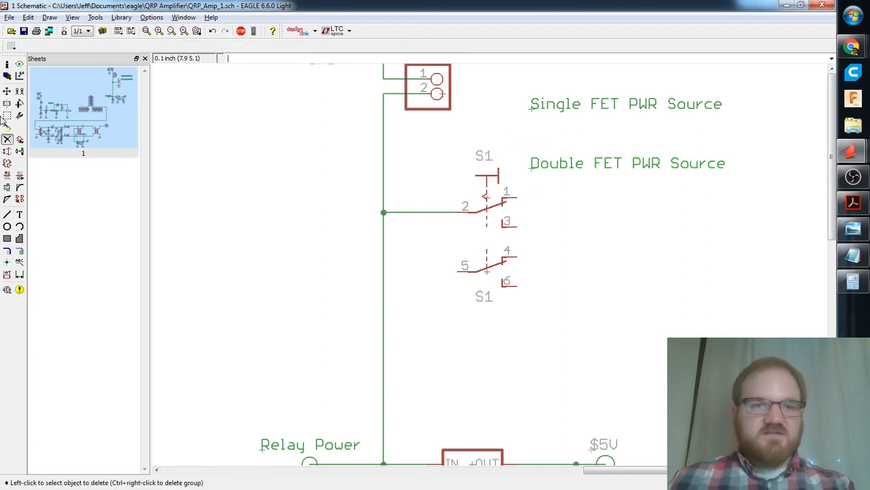
left_click(7, 214)
left_click(619, 138)
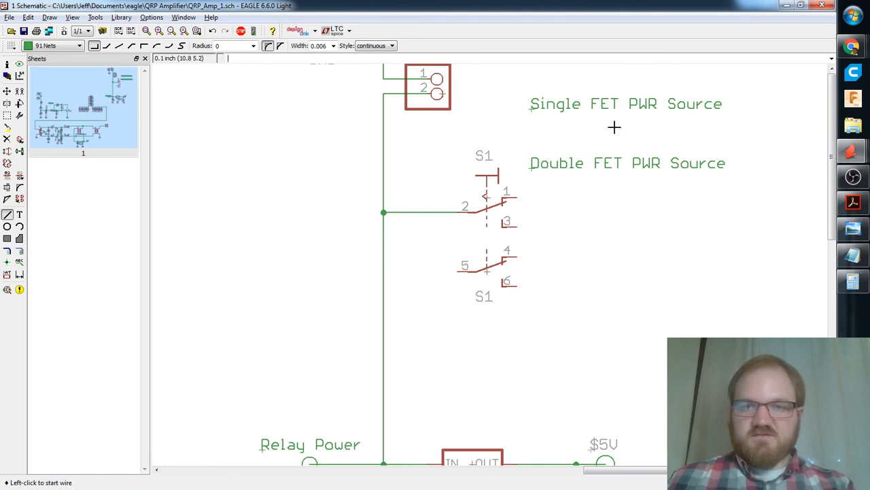
Finish the divider line between the FET notes and draw a short net stub right of S1.
left_click(617, 117)
key("Escape")
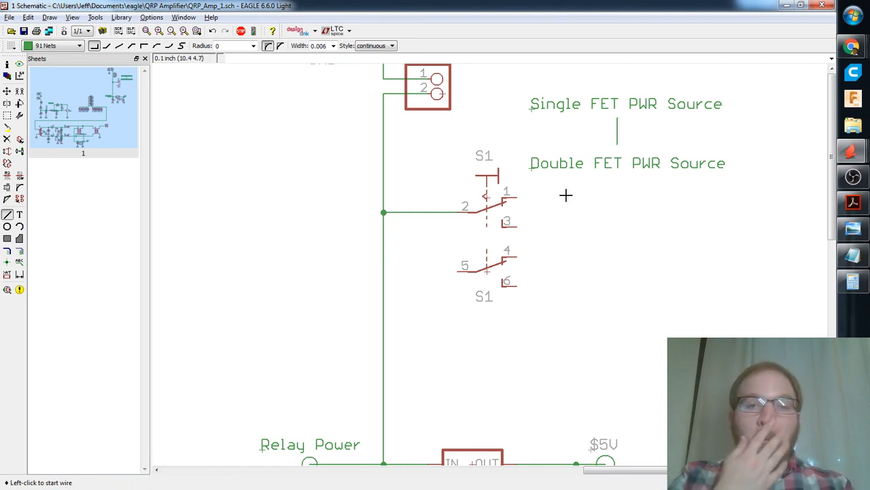
middle_click_drag(598, 294, 569, 292)
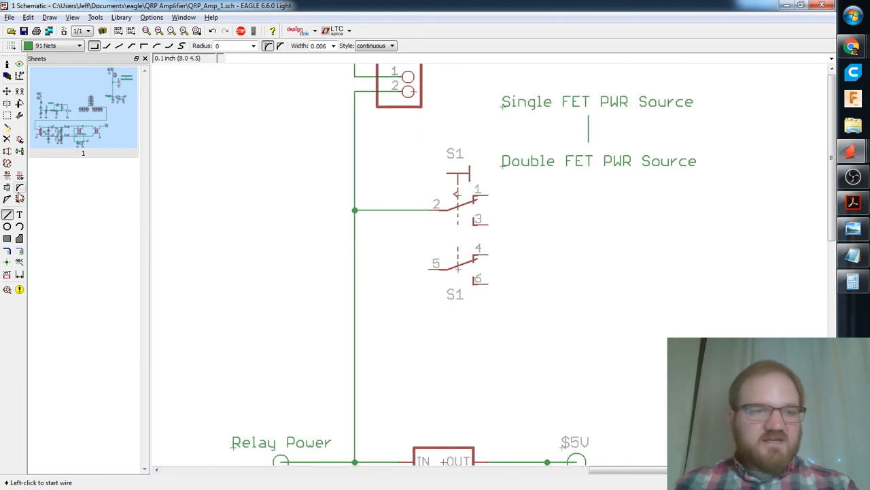
left_click(8, 218)
middle_click_drag(707, 223, 635, 212)
left_click(635, 214)
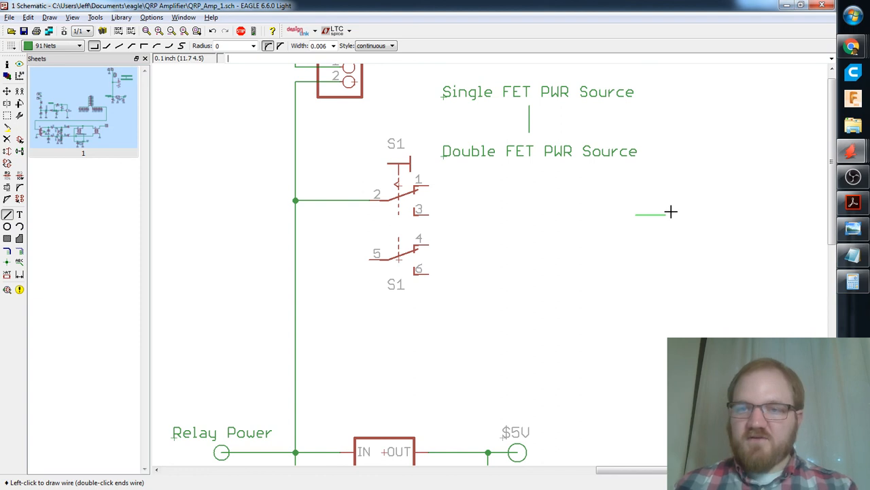
Draw a small circle terminal at the end of the net stub.
left_click(7, 226)
scroll(678, 211, "up", 1)
scroll(678, 210, "up", 3)
left_click(683, 220)
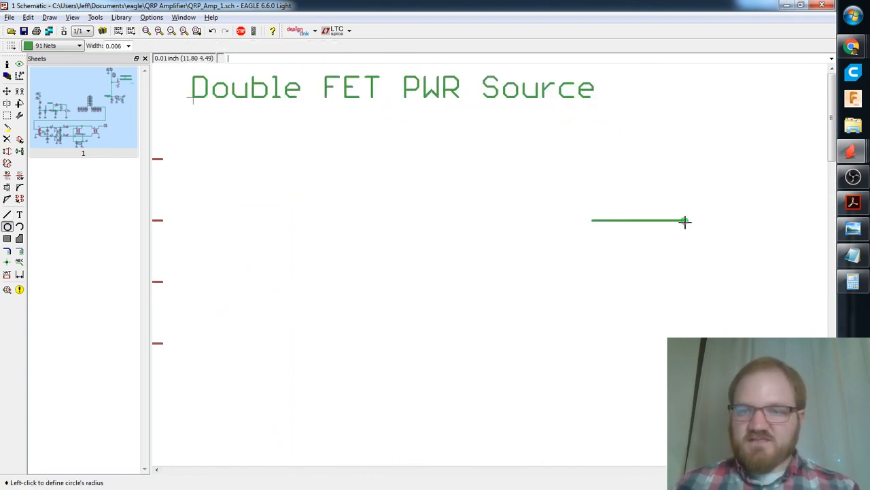
left_click(687, 232)
scroll(625, 293, "down", 6)
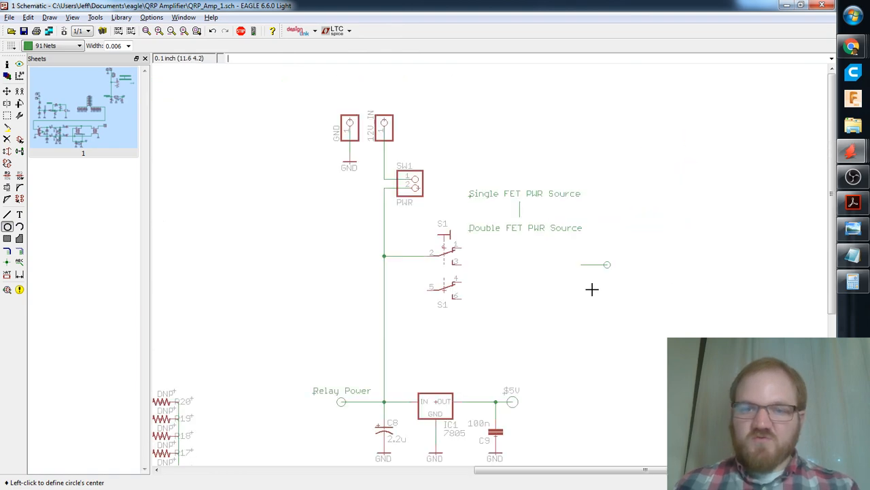
scroll(447, 335, "up", 2)
scroll(447, 336, "up", 3)
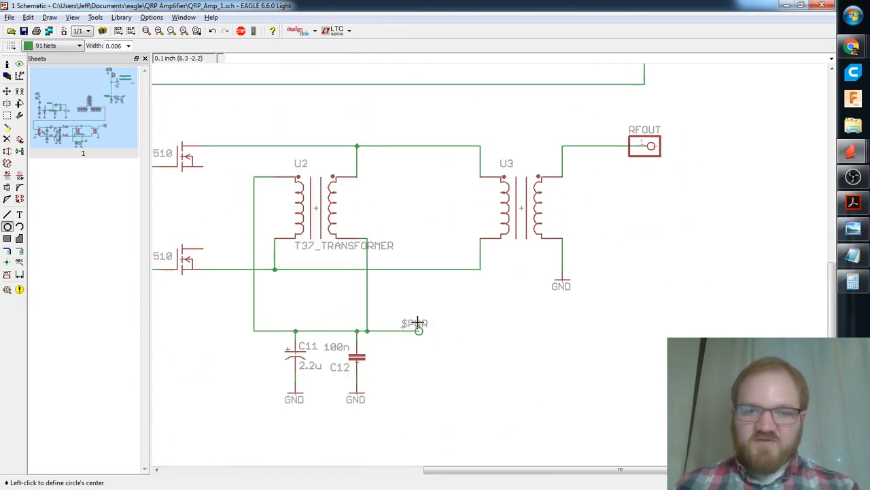
scroll(506, 272, "down", 5)
scroll(601, 293, "up", 5)
scroll(601, 292, "down", 4)
scroll(589, 224, "up", 5)
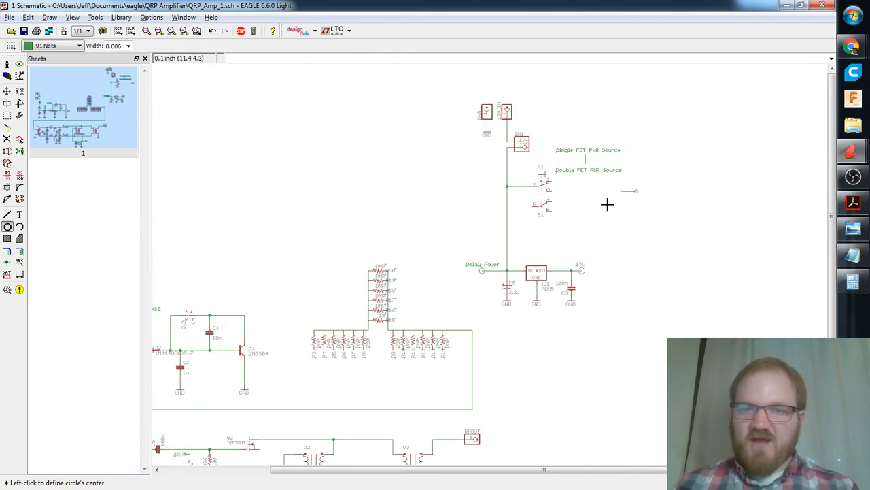
Rename the stub net so it joins the $PWR net.
type("me")
key("Return")
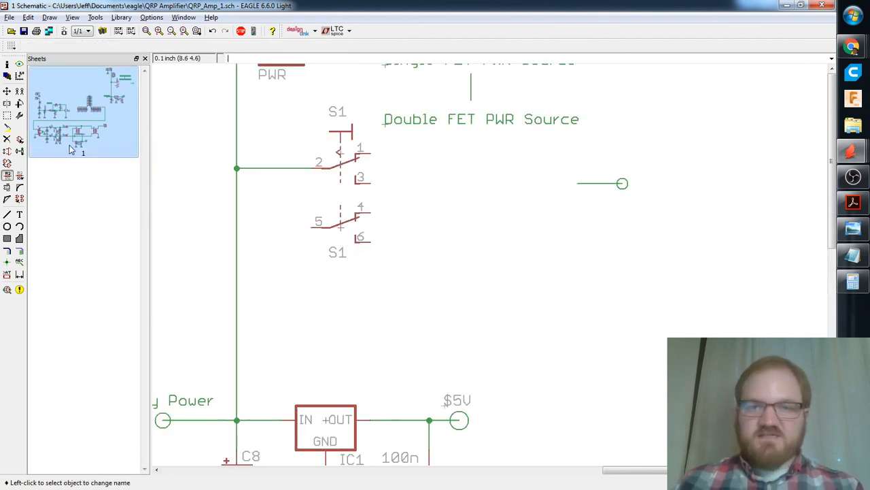
left_click(597, 185)
type("s")
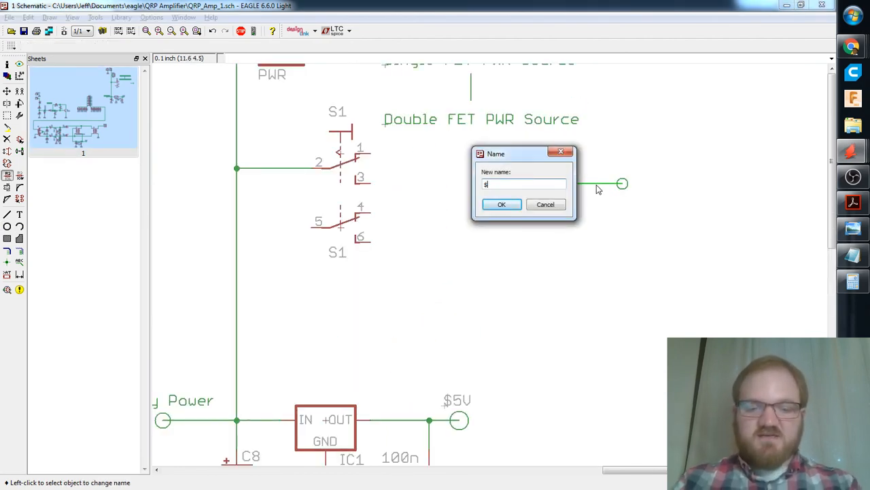
key("Return")
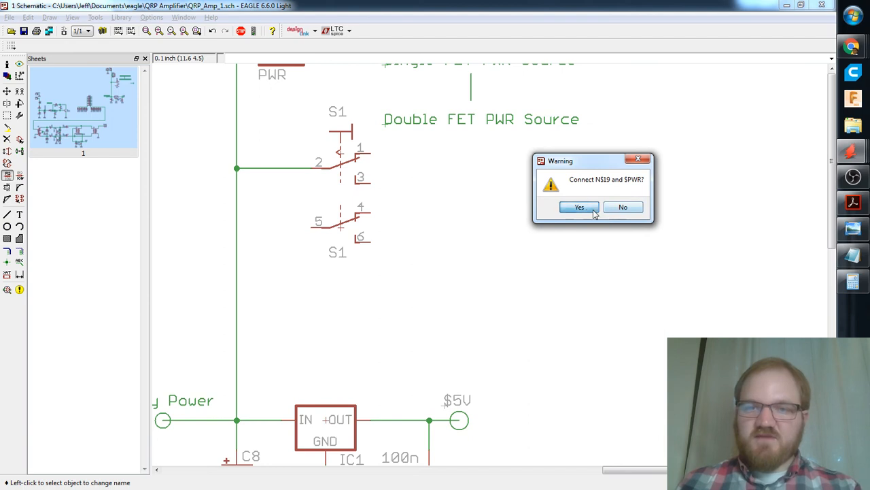
left_click(579, 207)
middle_click_drag(587, 190, 581, 209)
Attach a $PWR net label above the short stub.
type("labe")
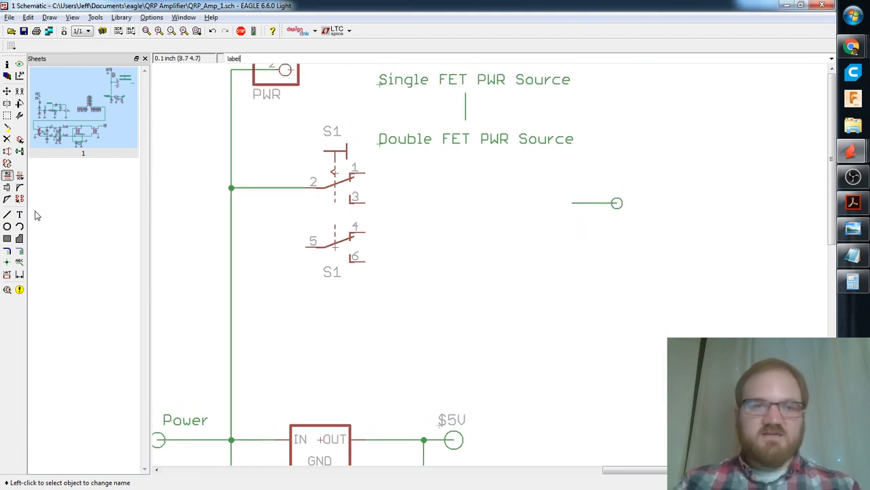
type("l")
key("Return")
left_click(601, 203)
left_click(590, 198)
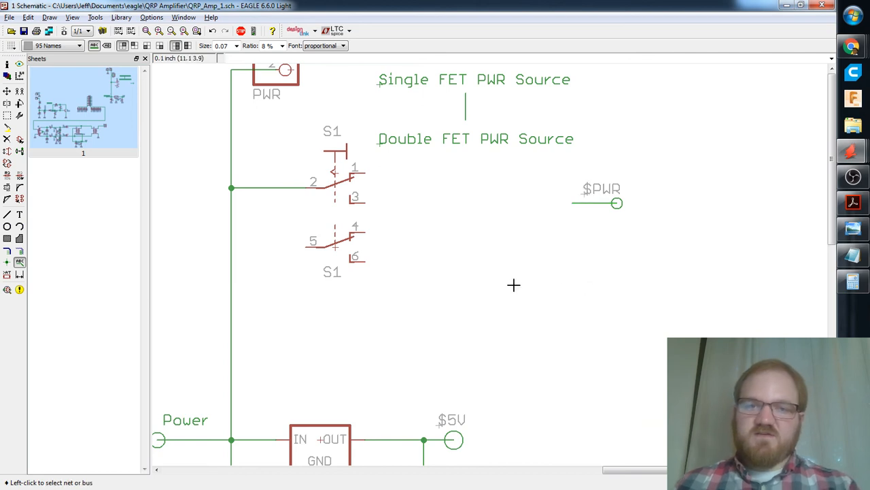
scroll(506, 279, "up", 1)
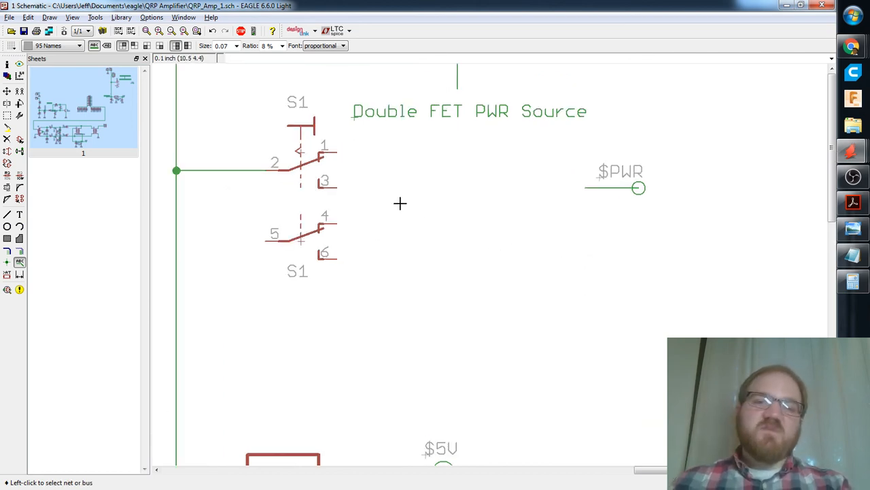
Wire S1 pin 1 over to the $PWR stub.
middle_click_drag(269, 129, 307, 243)
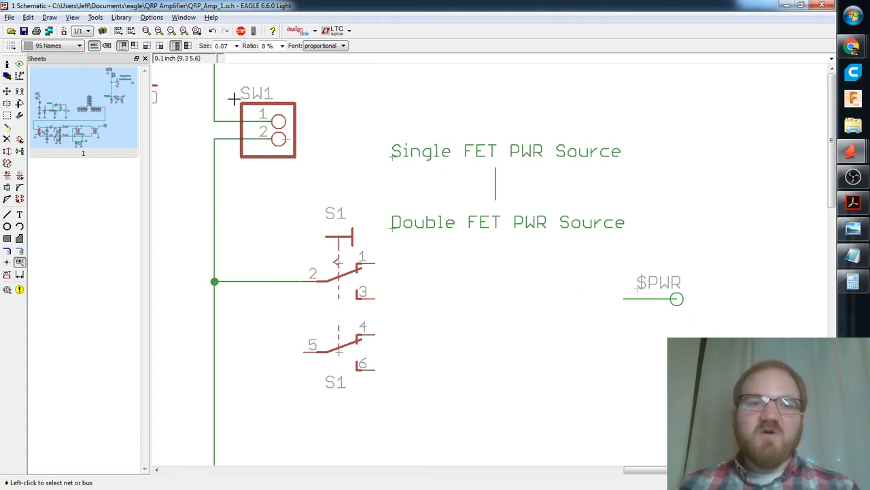
scroll(266, 227, "down", 2)
middle_click_drag(273, 193, 356, 237)
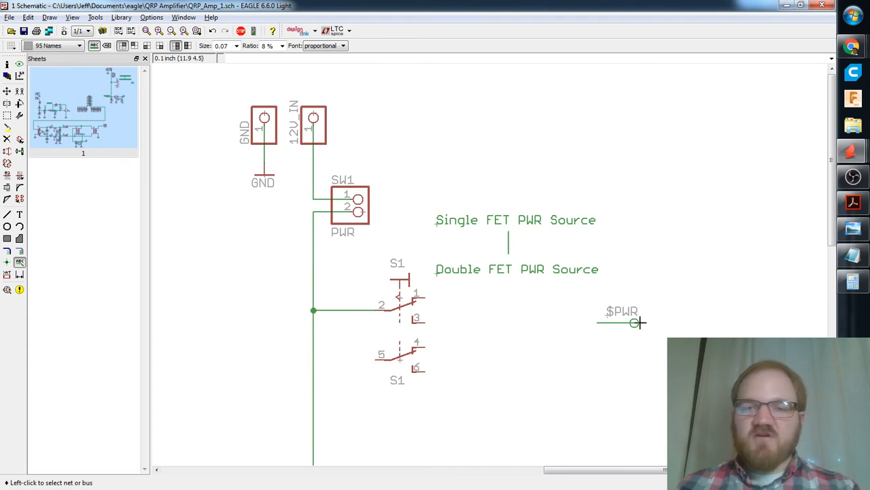
left_click(6, 214)
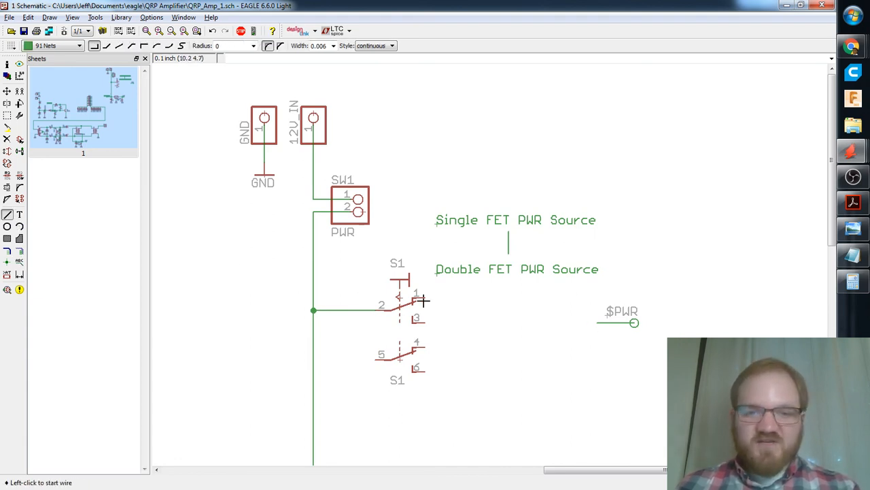
left_click(419, 297)
left_click(598, 321)
middle_click_drag(602, 363, 585, 329)
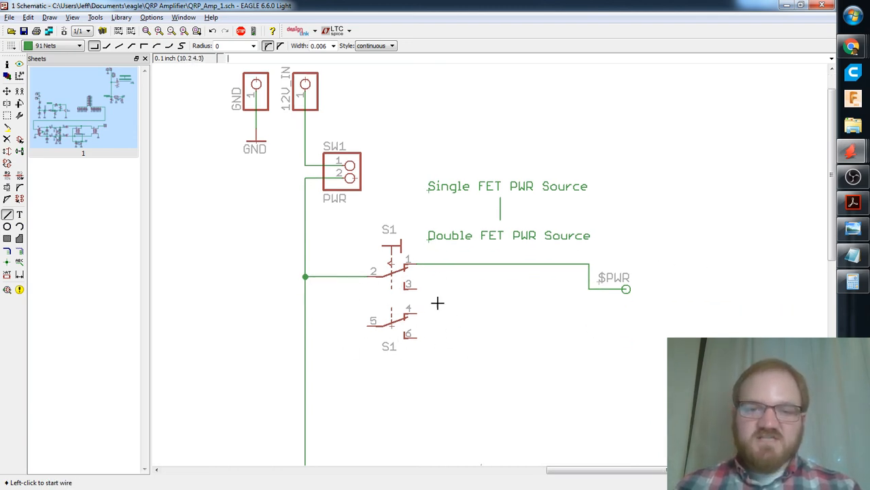
scroll(480, 313, "down", 2)
scroll(461, 301, "down", 2)
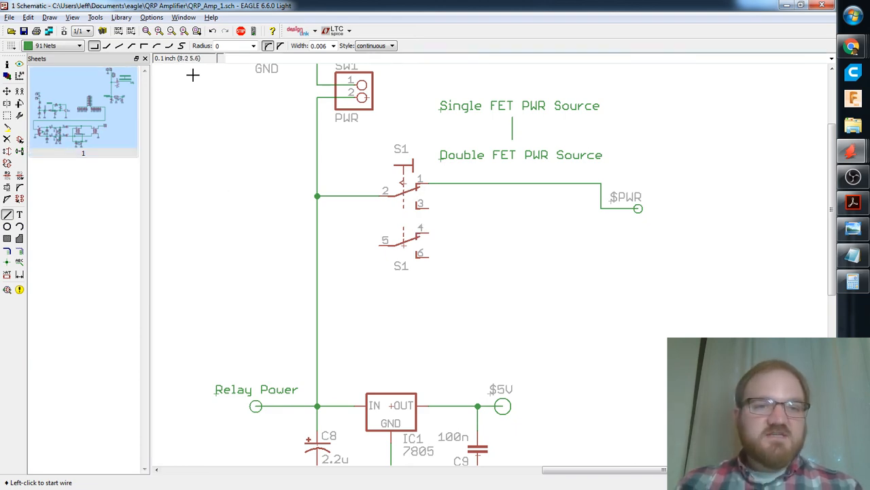
Open the parts library, browse the battery library and search for battery parts.
left_click(20, 139)
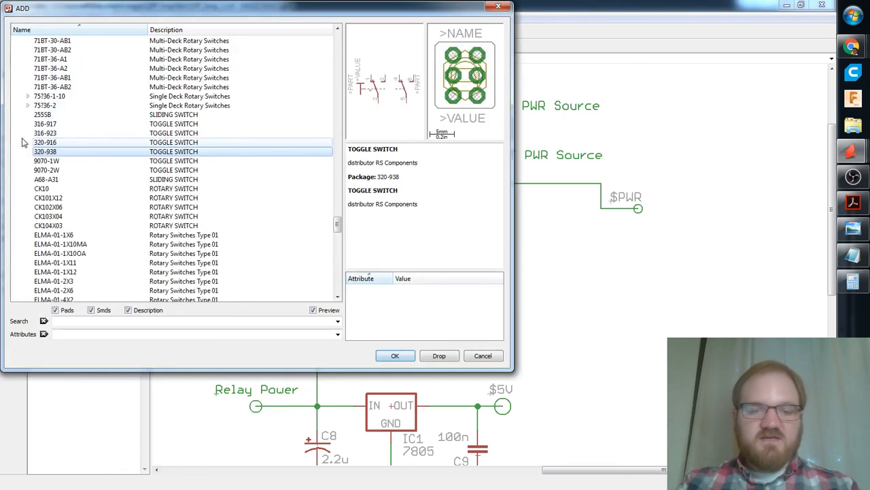
left_click(68, 321)
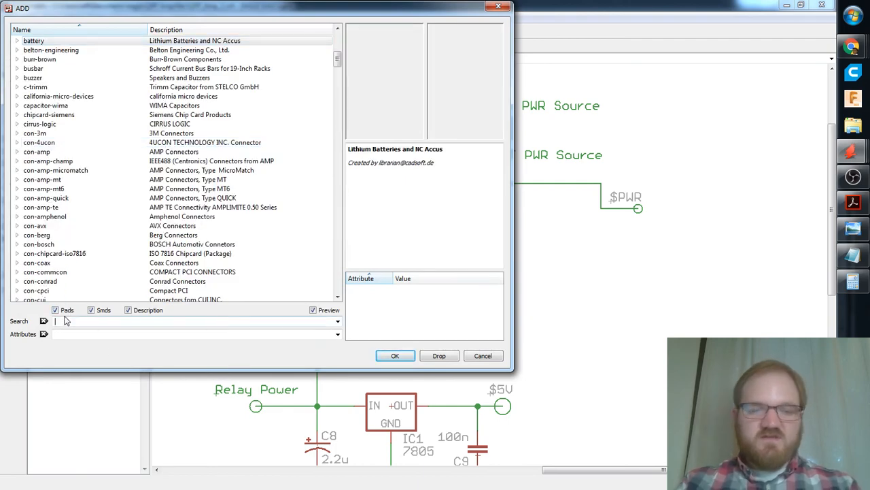
left_click(16, 41)
left_click(61, 60)
key("Down")
key("Down")
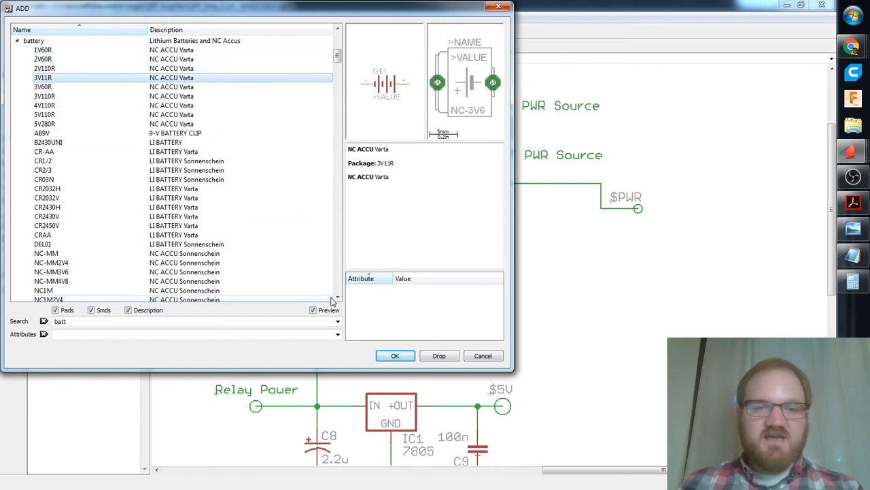
left_click(395, 356)
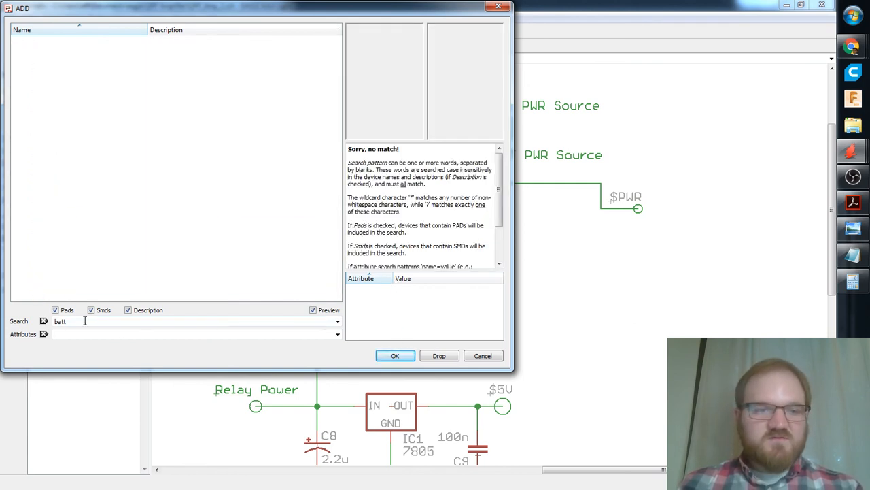
type("ery")
key("Return")
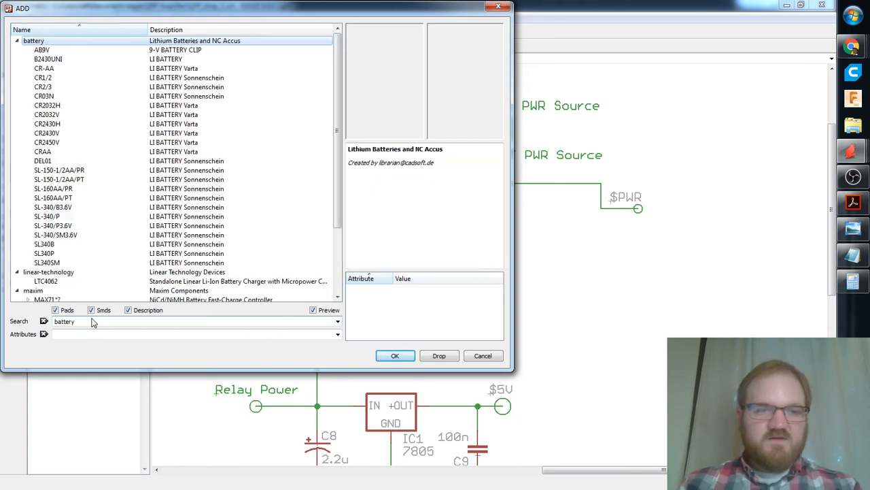
Compare the battery devices in the results and choose SL-150-1/2AA/PR.
left_click(78, 88)
left_click(78, 96)
left_click(79, 87)
left_click(79, 77)
left_click(78, 69)
left_click(78, 61)
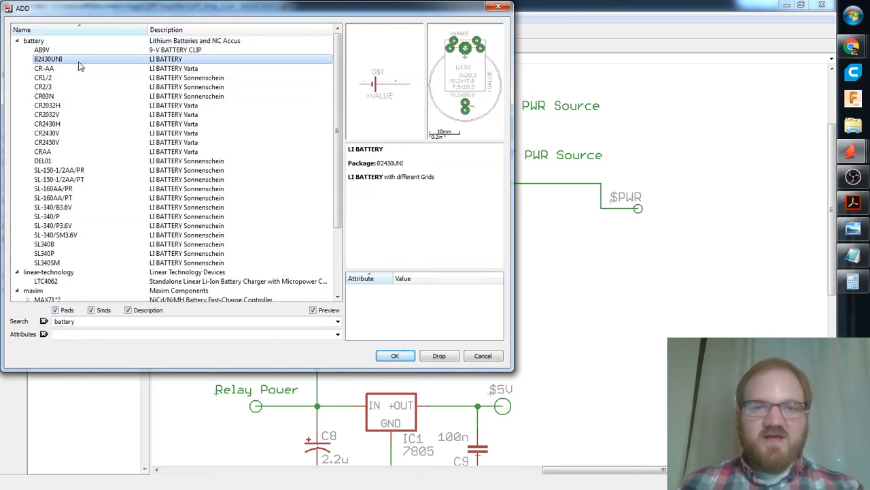
key("Down")
key("Down")
key("Down")
key("Down")
key("Down")
key("Down")
key("Down")
key("Down")
key("Down")
key("Down")
key("Down")
key("Down")
key("Down")
key("Down")
key("Down")
key("Down")
key("Down")
key("Down")
key("Down")
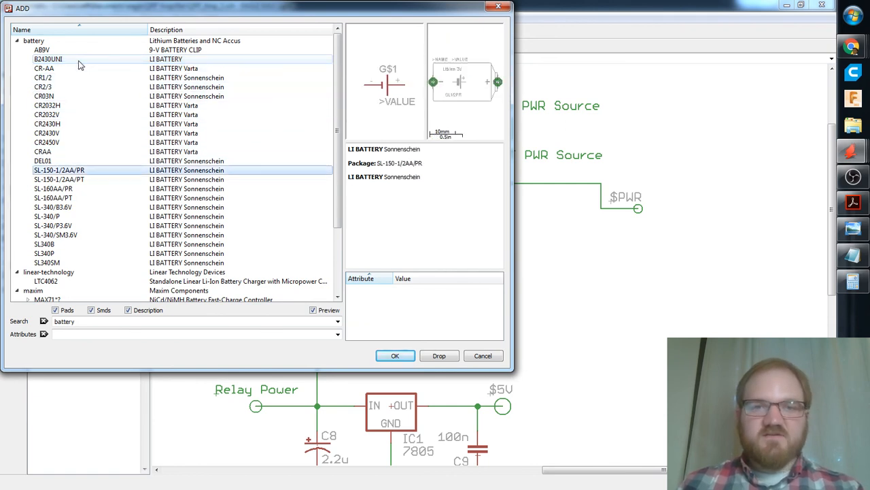
key("Down")
key("Down")
key("Down")
key("Up")
key("Up")
key("Up")
key("Up")
key("Up")
key("Up")
key("Up")
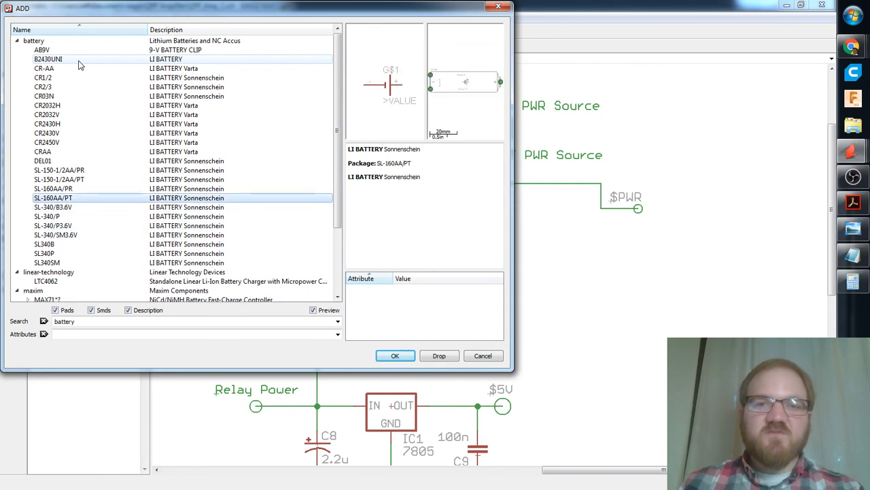
key("Up")
key("Down")
key("Up")
key("Up")
key("Up")
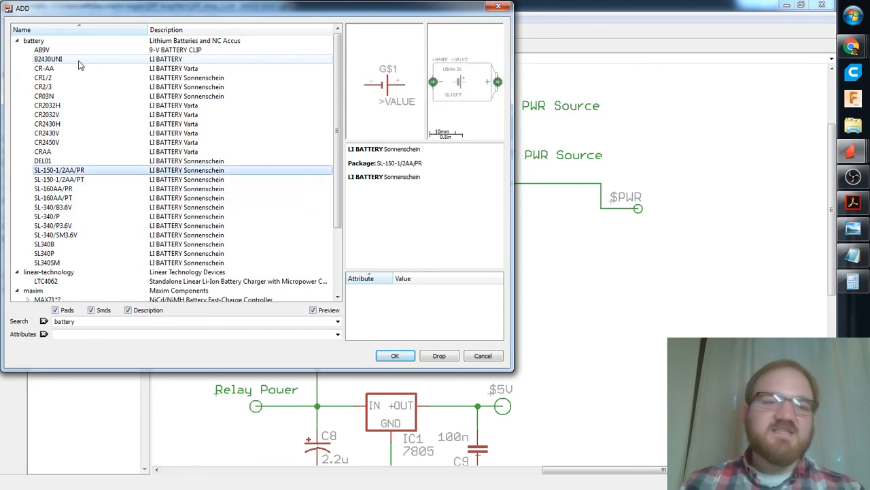
key("Return")
Rotate the battery symbol and place it next to switch S1.
right_click(317, 228)
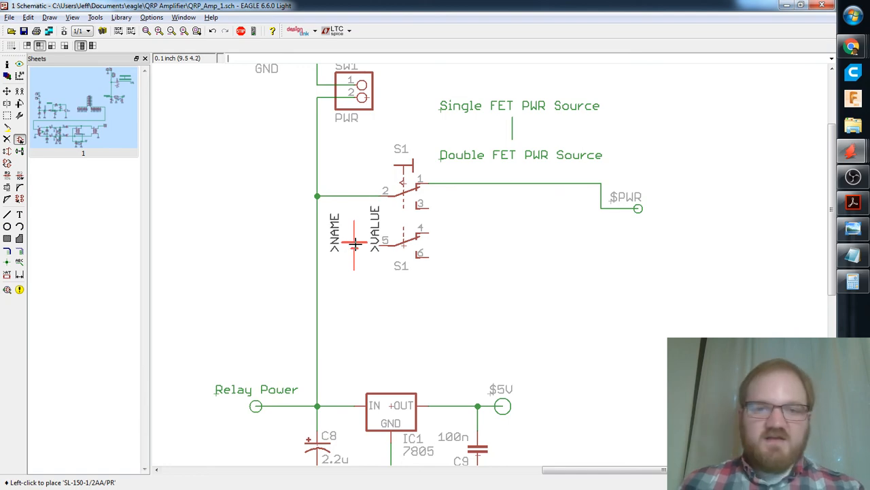
right_click(354, 242)
right_click(354, 243)
left_click(354, 243)
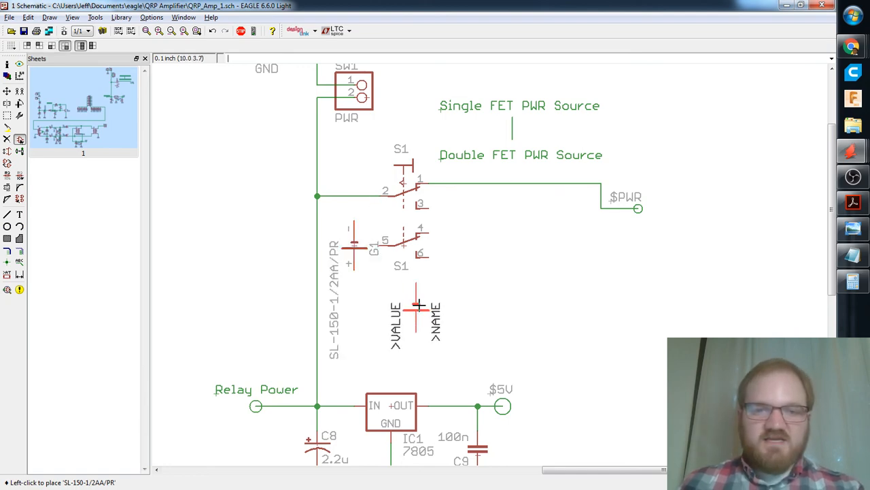
scroll(422, 313, "up", 1)
key("Escape")
key("Escape")
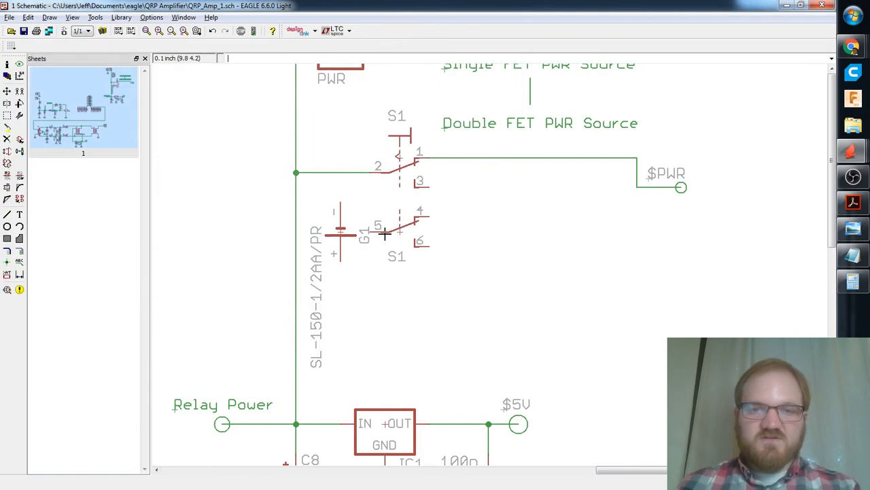
scroll(207, 123, "down", 1)
Group switch S1 with its labels and move the group further right.
key("F7")
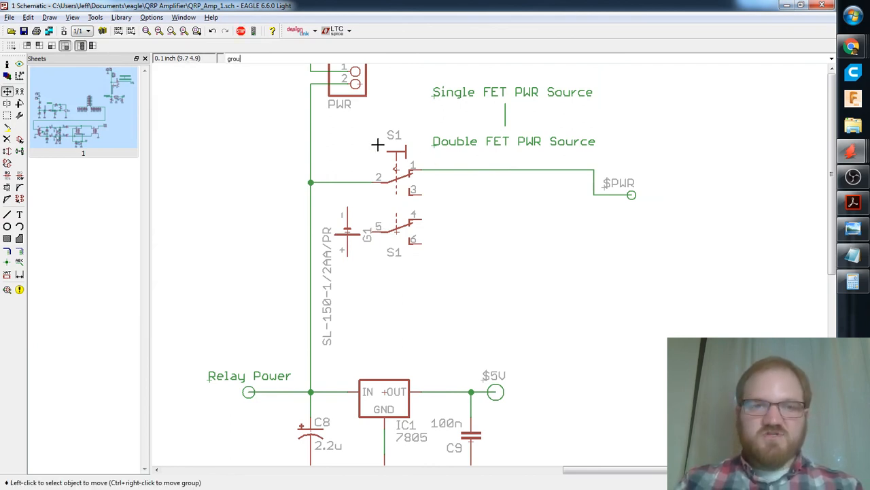
type("grouop")
key("Return")
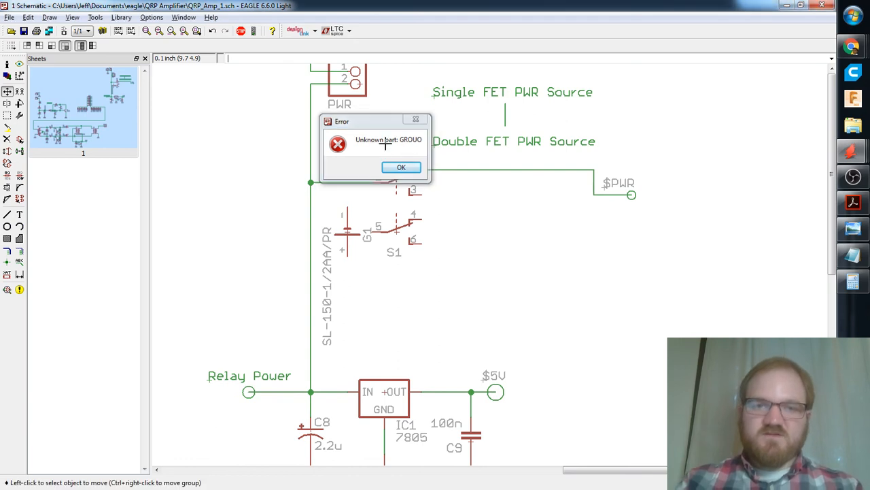
key("Return")
type("group")
key("Return")
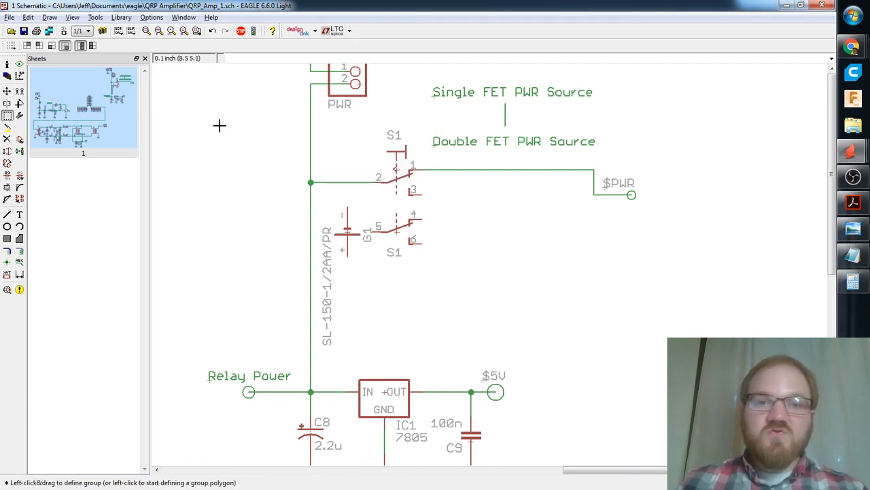
left_click_drag(368, 121, 440, 277)
key("F7")
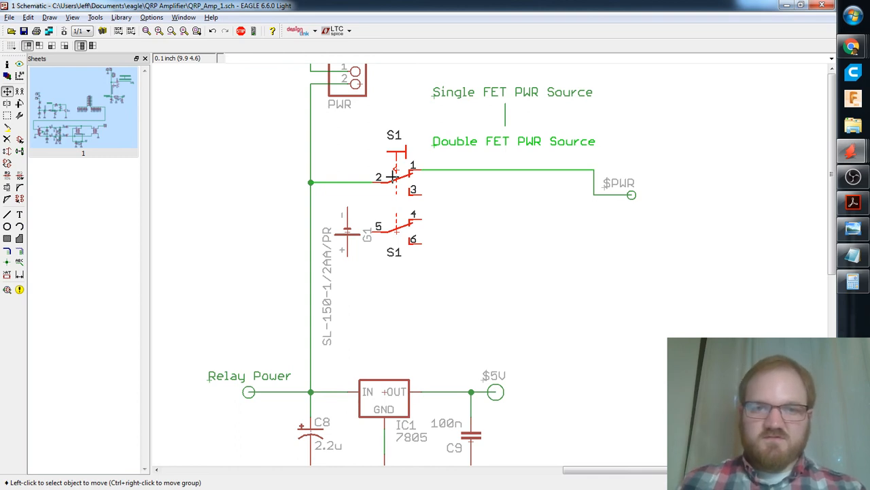
right_click(392, 177, "ctrl")
left_click(442, 176)
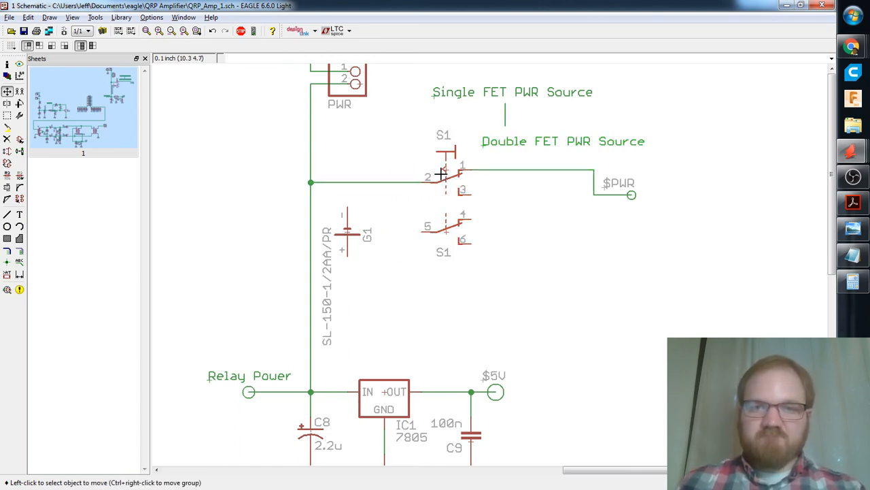
Shift the divider line and the Single FET PWR Source label right to match S1.
left_click(505, 104)
left_click(542, 103)
left_click(513, 120)
left_click(542, 125)
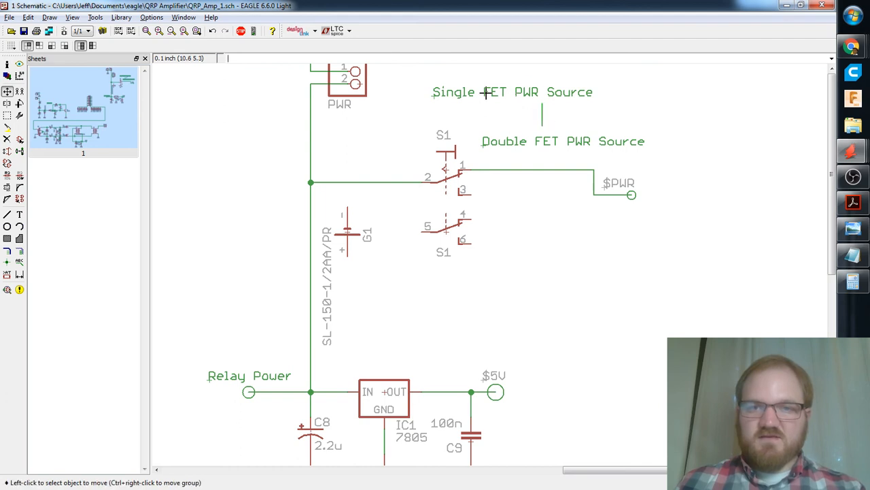
left_click(439, 94)
left_click(486, 92)
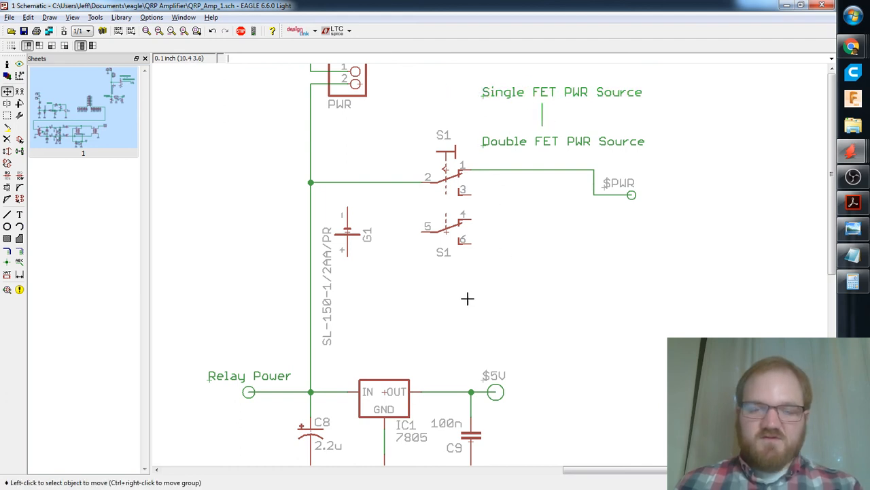
scroll(460, 310, "up", 1)
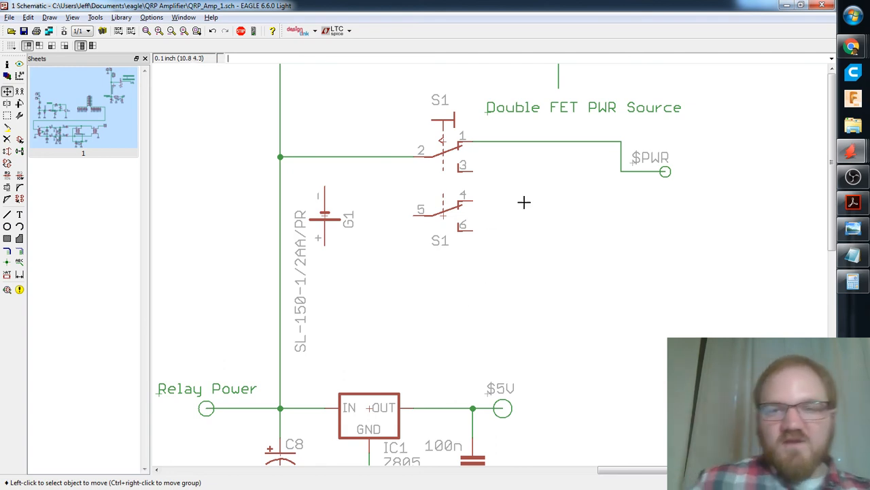
middle_click_drag(596, 192, 564, 233)
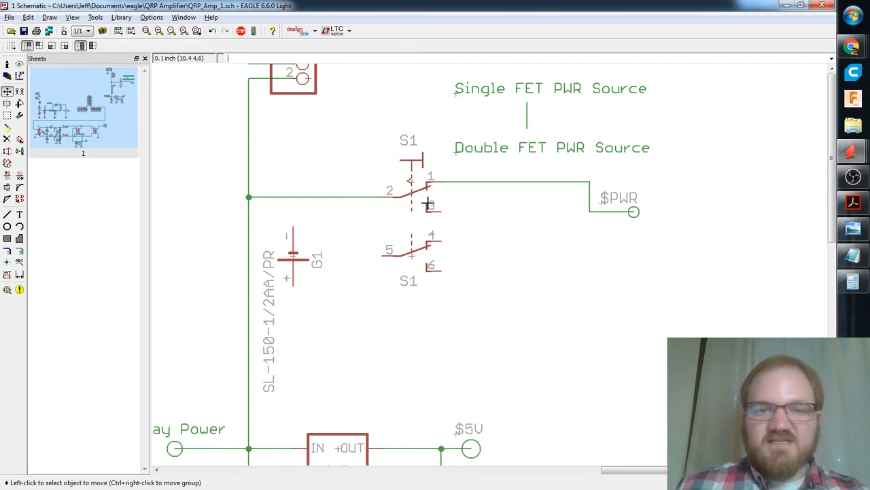
Move battery G1 to the right of S1, below the $PWR label.
left_click(272, 291)
left_click(496, 236)
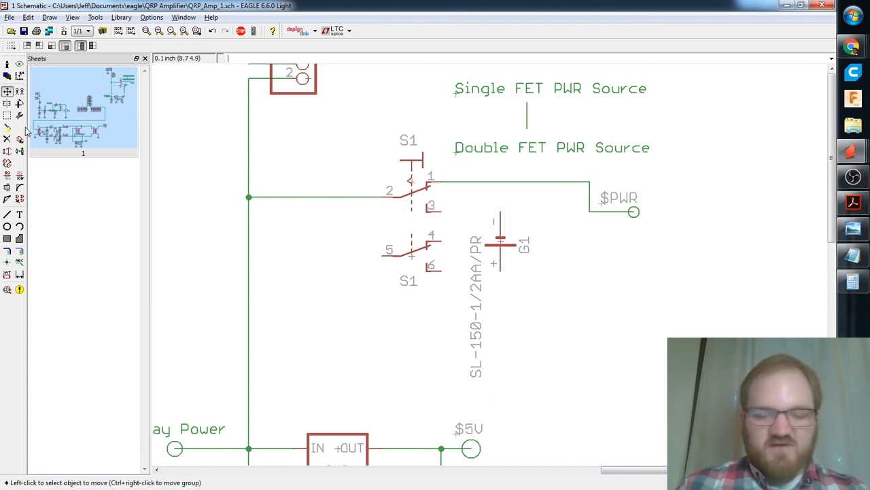
key("Return")
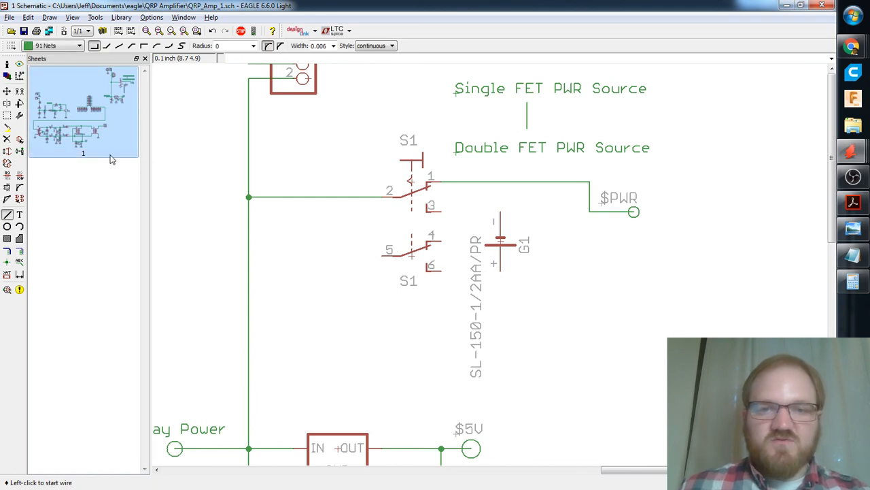
Wire S1 pin 3 to G1's negative pin and G1's positive pin to S1 pin 5.
left_click(442, 211)
left_click(499, 211)
key("Escape")
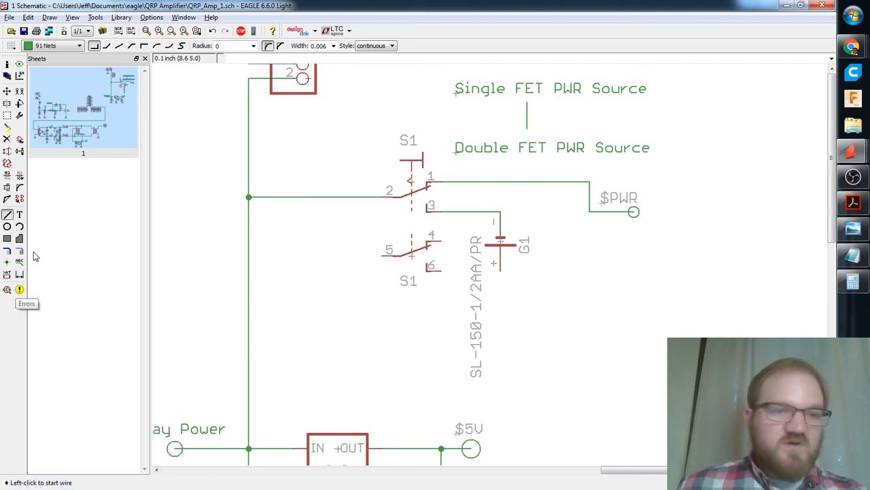
left_click(499, 272)
left_click(500, 314)
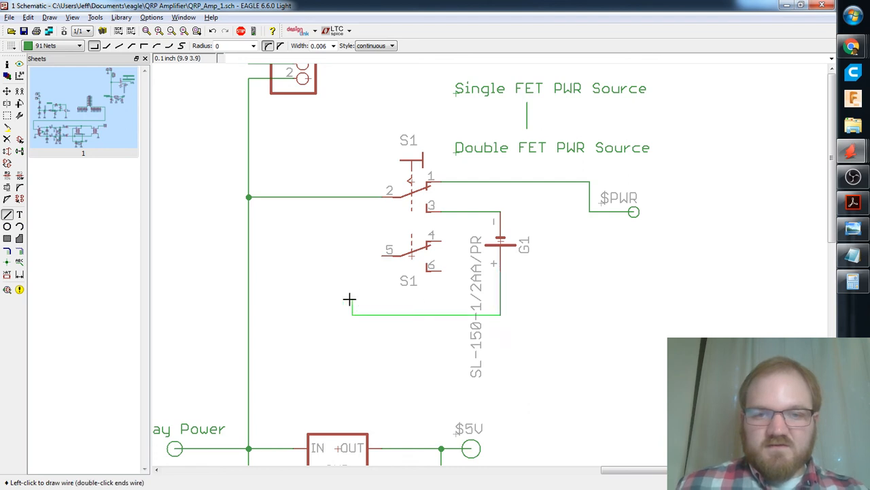
left_click(372, 257)
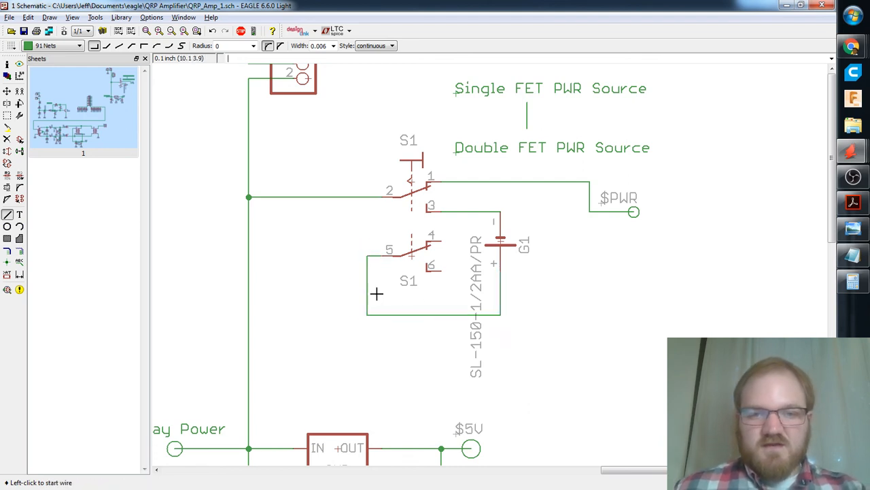
Connect S1 pin 6 into the $PWR net and add a junction at the corner.
left_click(442, 271)
left_click(593, 215)
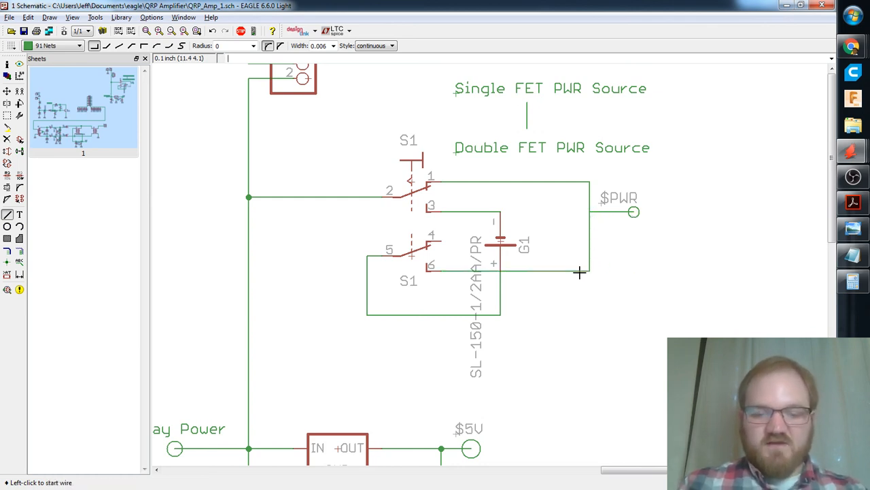
type("junction")
key("Return")
left_click(589, 212)
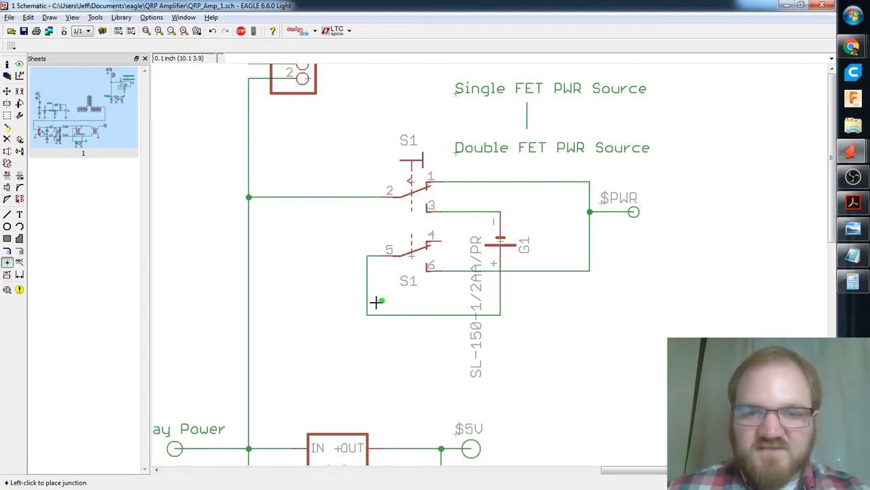
Reposition battery G1 and reattach its lower wire end directly beneath it.
left_click(6, 93)
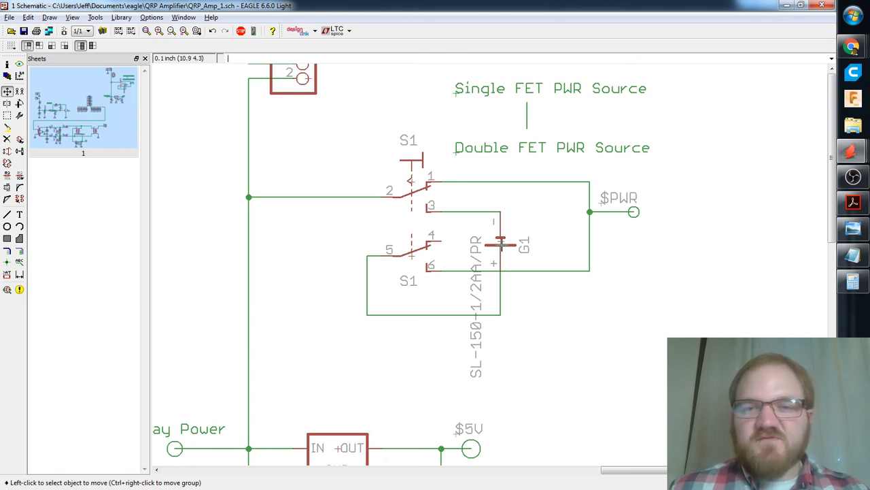
left_click(500, 242)
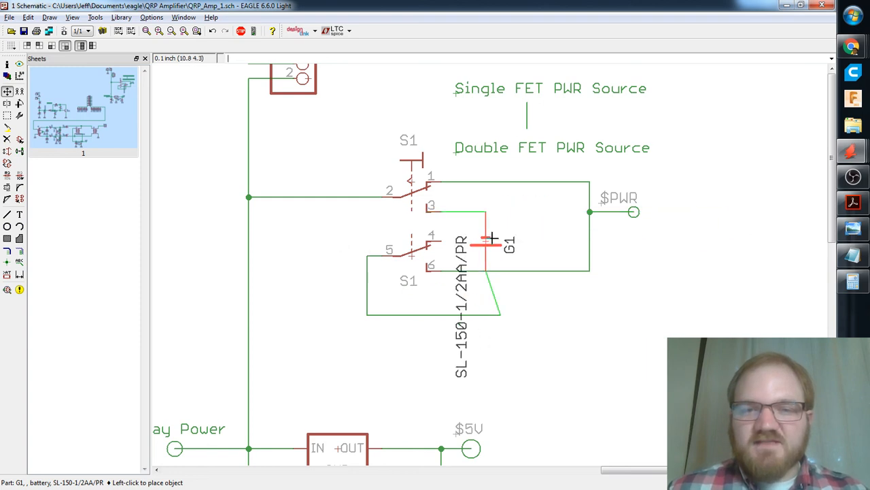
left_click(324, 243)
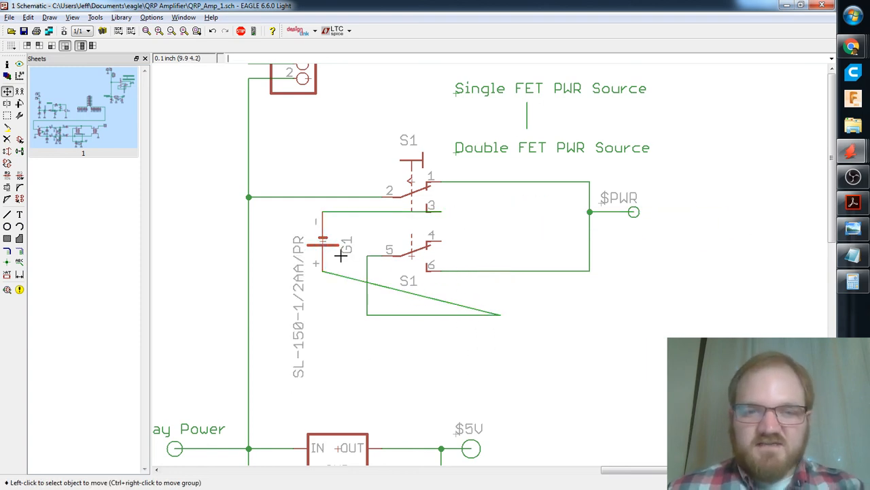
left_click(500, 314)
left_click(322, 315)
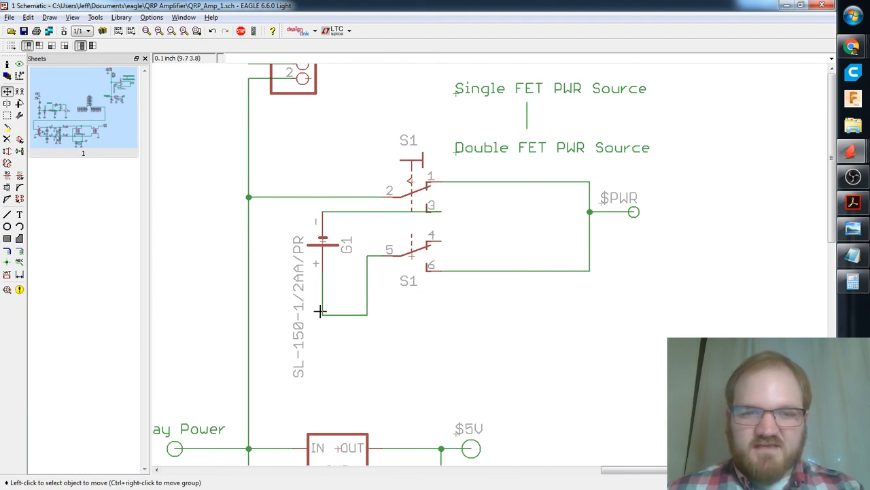
left_click(322, 246)
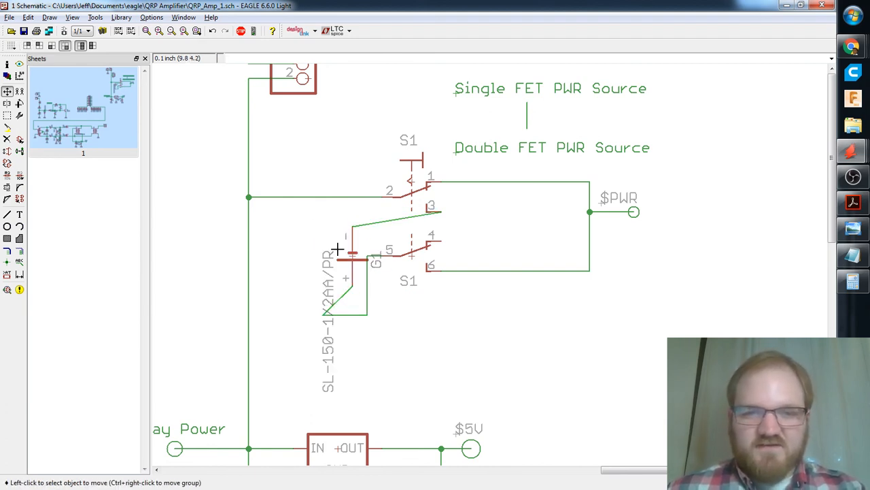
left_click(321, 245)
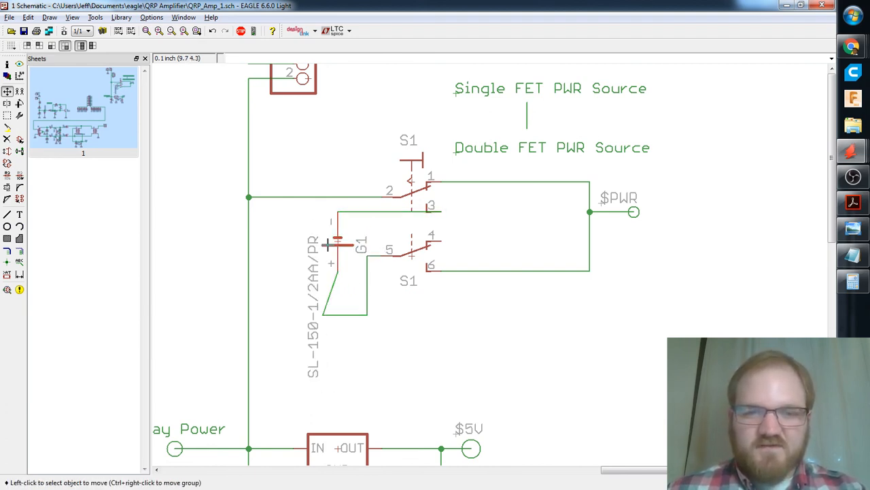
left_click(322, 314)
left_click(338, 314)
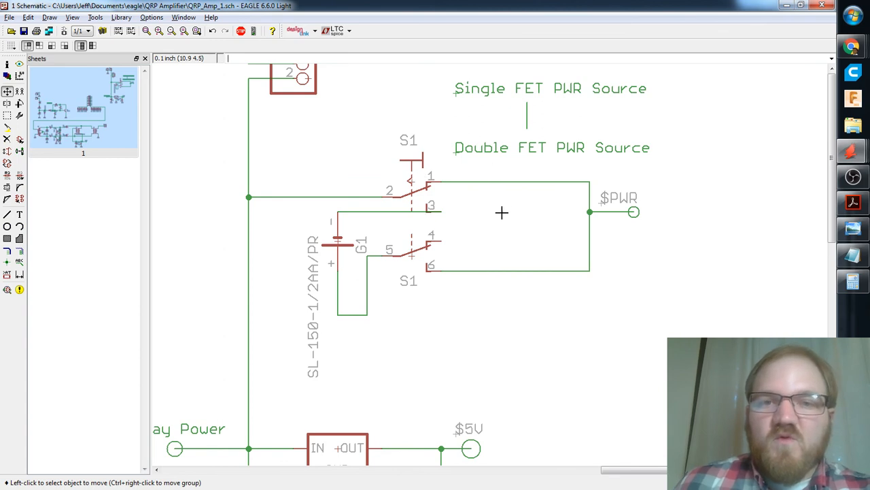
Group the S1 switch and G1 battery circuit and move it further right.
middle_click_drag(502, 210, 514, 231)
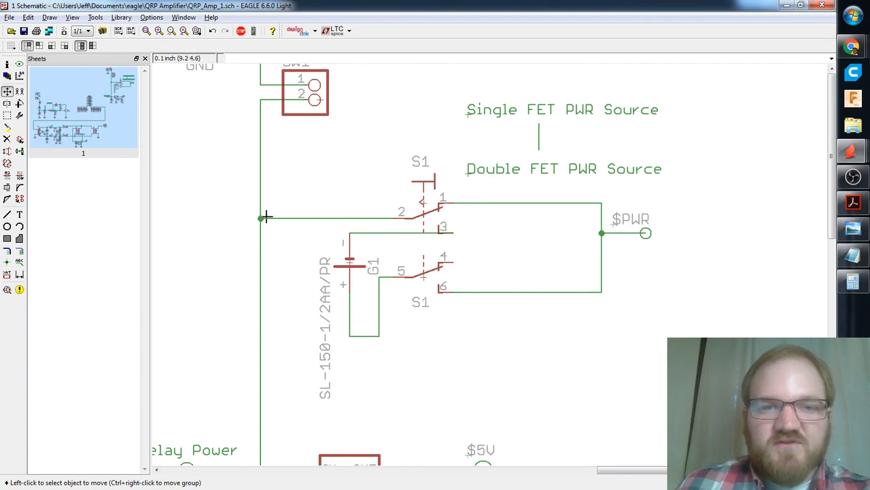
middle_click_drag(329, 142, 374, 184)
scroll(336, 111, "down", 1)
middle_click_drag(335, 115, 354, 160)
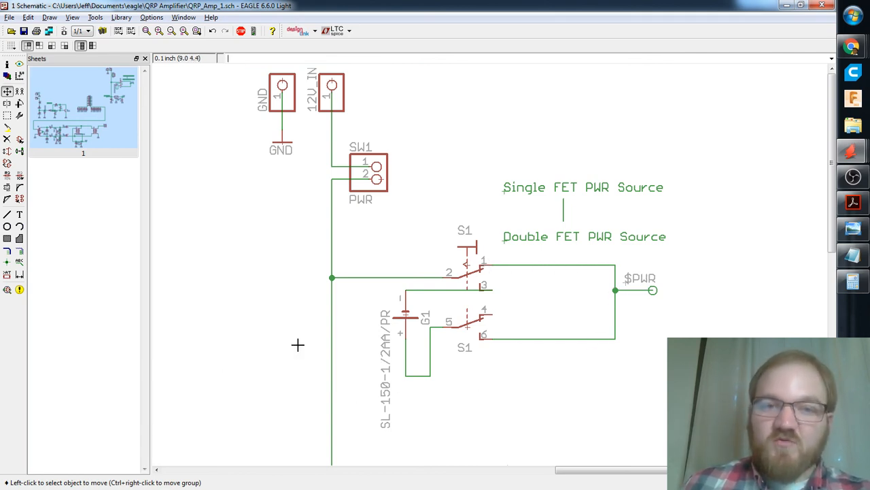
middle_click_drag(420, 352, 459, 295)
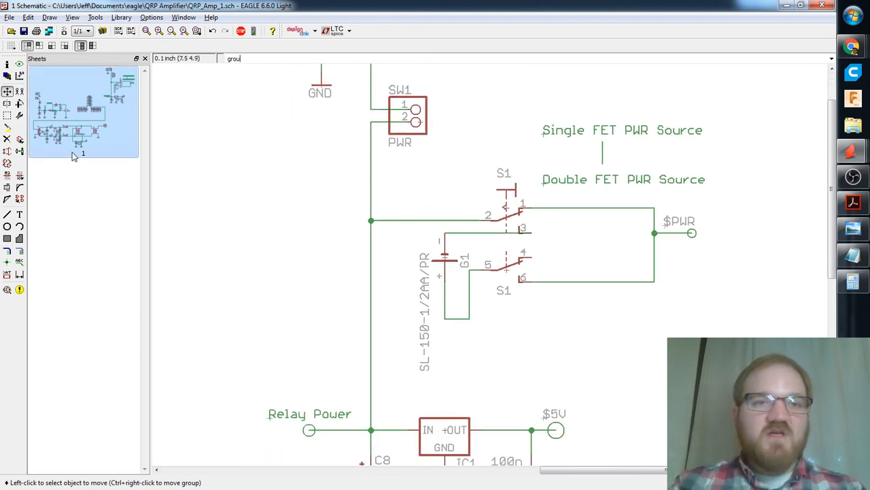
type("p")
key("Return")
left_click_drag(746, 114, 422, 375)
key("F7")
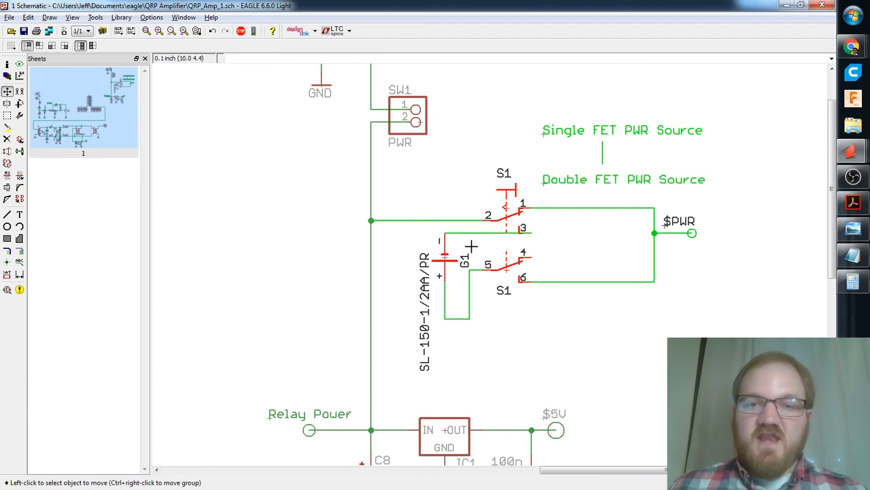
right_click(441, 258, "ctrl")
middle_click_drag(576, 257, 495, 240)
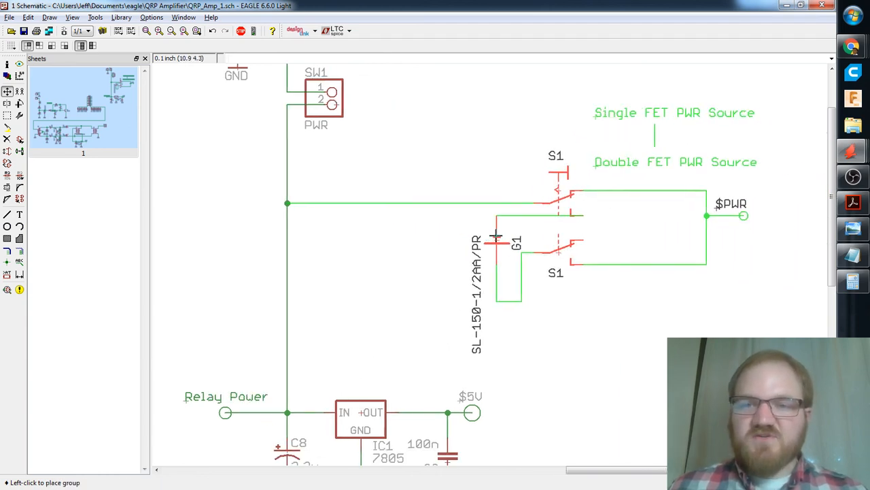
left_click(499, 235)
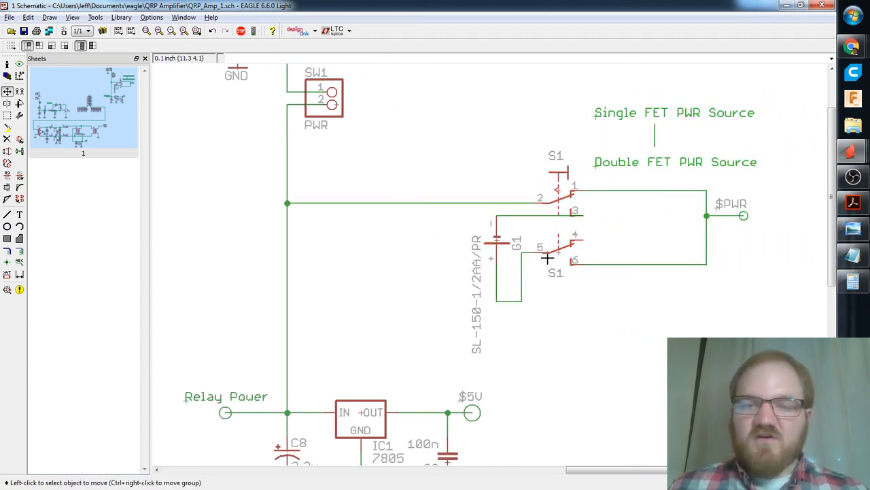
In the Add dialog, choose PINHD-2X3 with the 2X03 package from the pinhead library.
left_click(19, 139)
left_click(99, 320)
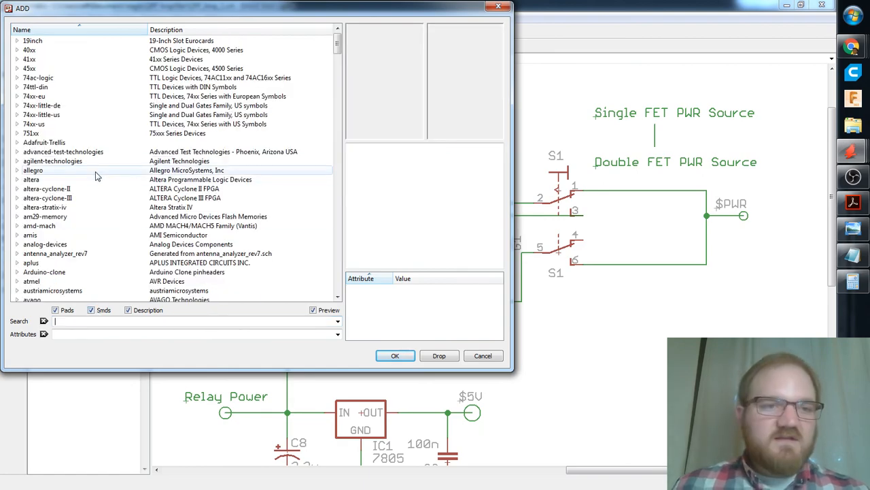
scroll(286, 115, "down", 20)
scroll(323, 169, "down", 20)
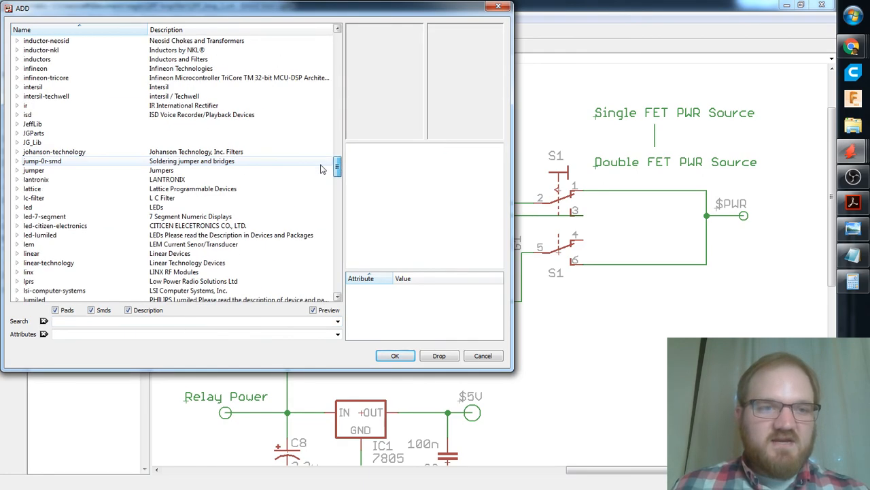
scroll(323, 177, "down", 13)
scroll(322, 191, "down", 17)
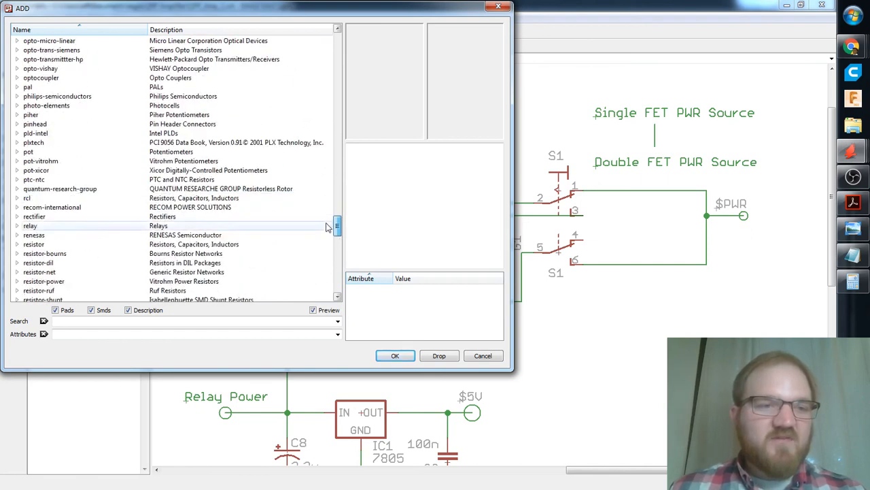
scroll(331, 223, "up", 2)
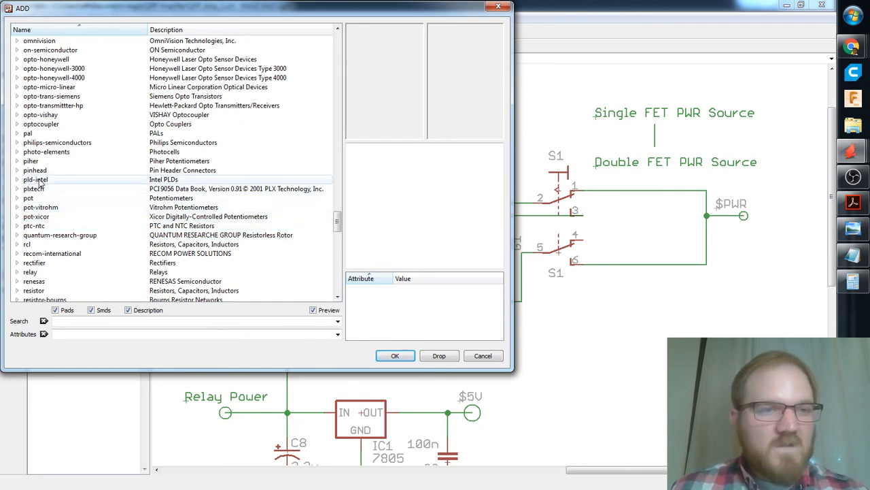
left_click(17, 170)
scroll(75, 209, "down", 6)
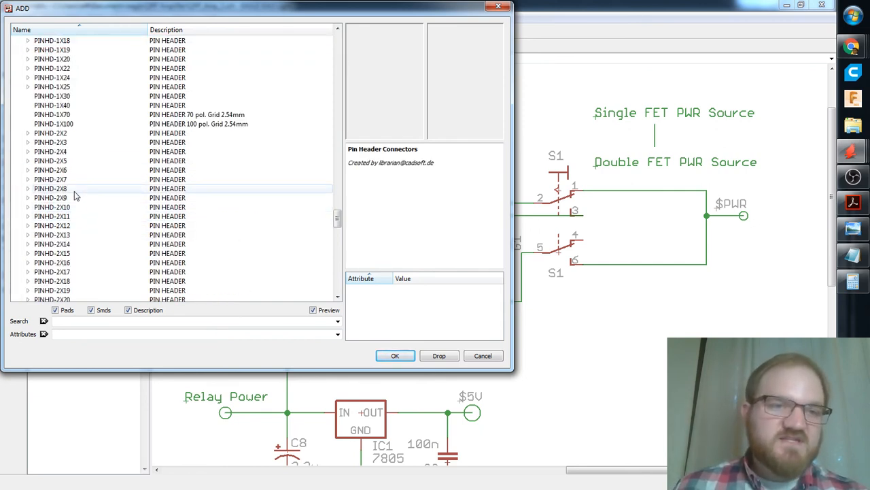
left_click(74, 142)
left_click(23, 142)
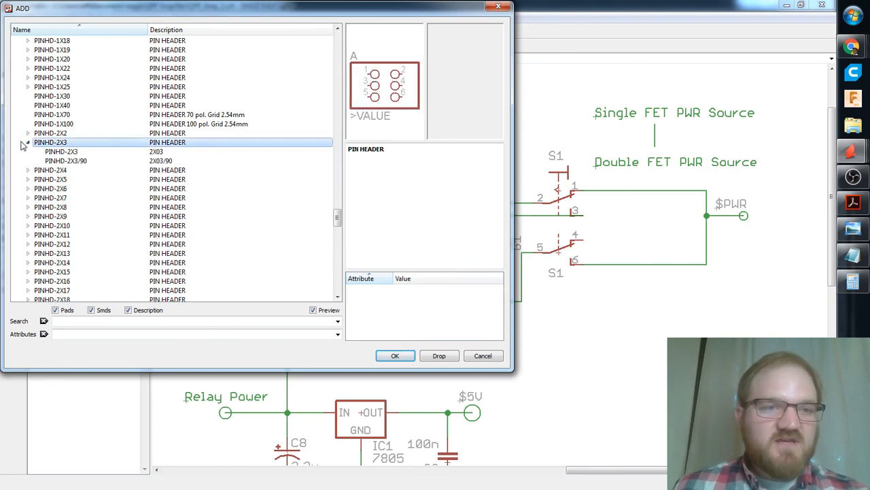
left_click(395, 355)
Rotate the header and place it as JP1 left of the battery.
right_click(361, 251)
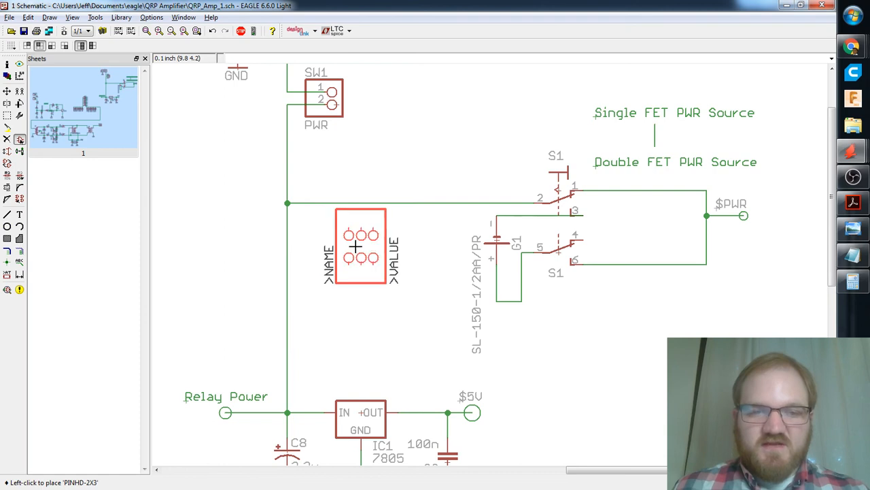
right_click(340, 250)
right_click(342, 250)
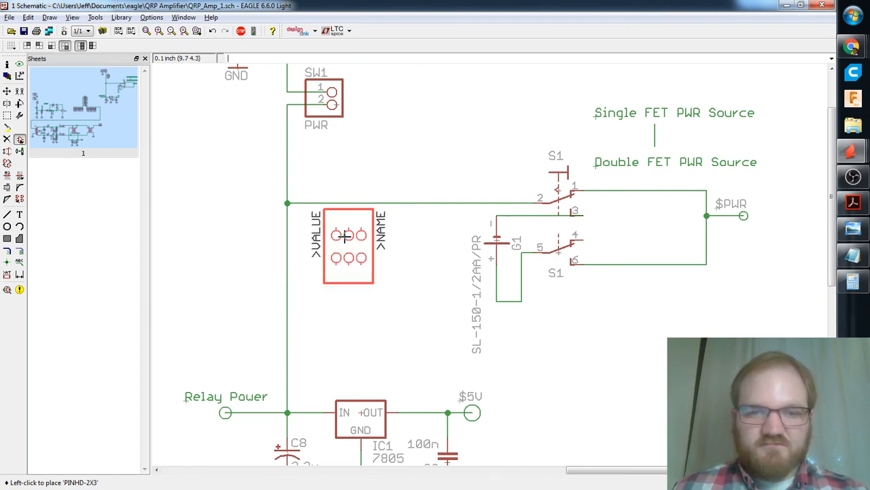
left_click(348, 235)
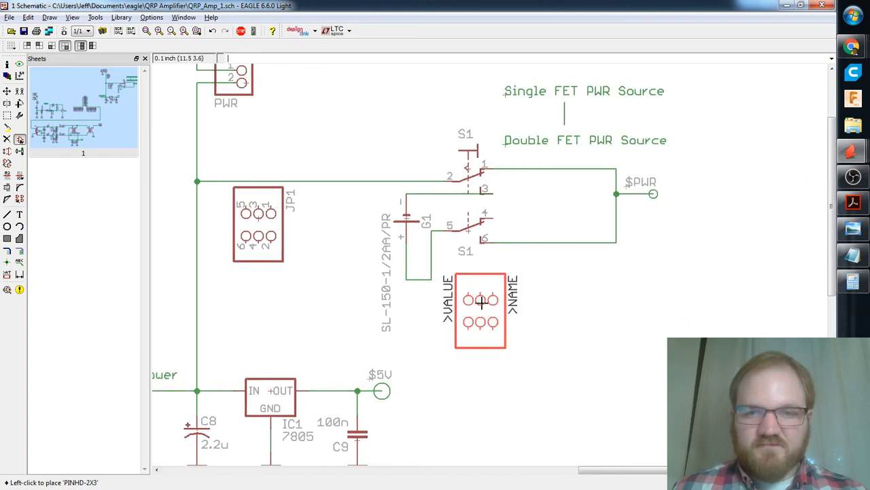
Group the S1 switch circuit with GROUP and shift it further right.
type("group")
key("Return")
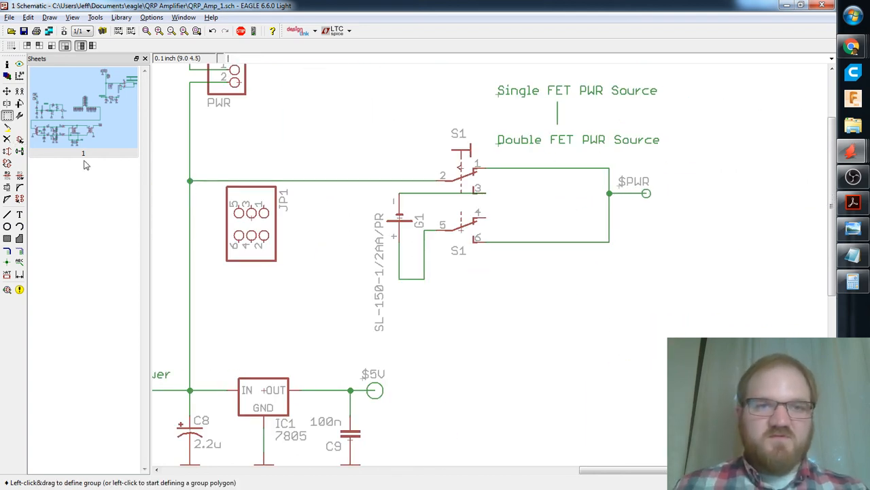
scroll(326, 210, "down", 3)
left_click_drag(541, 104, 365, 289)
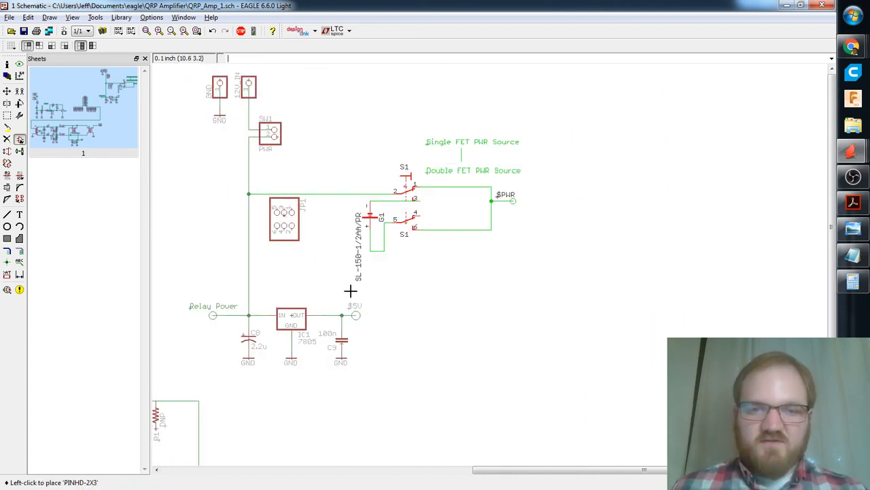
key("F7")
right_click(372, 217, "ctrl")
left_click(443, 217)
scroll(367, 246, "up", 3)
middle_click_drag(367, 247, 413, 250)
middle_click_drag(352, 207, 372, 202)
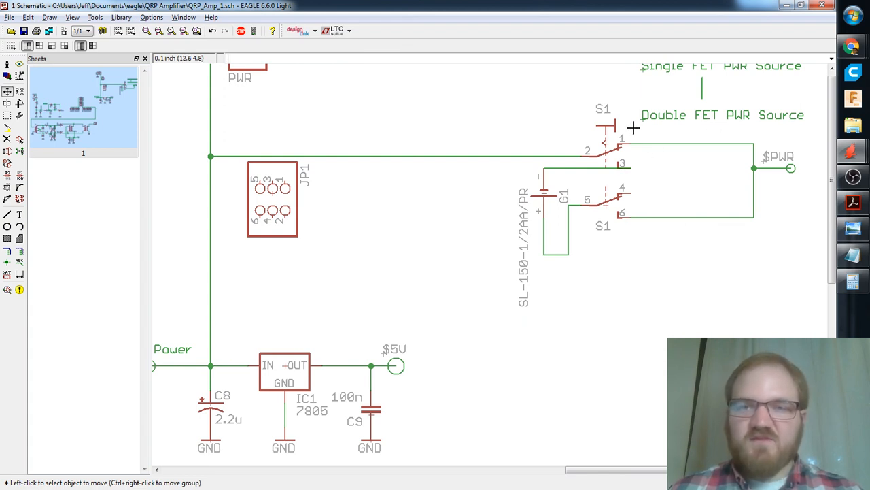
Move and rotate JP1 so its label sits on the right.
left_click(8, 91)
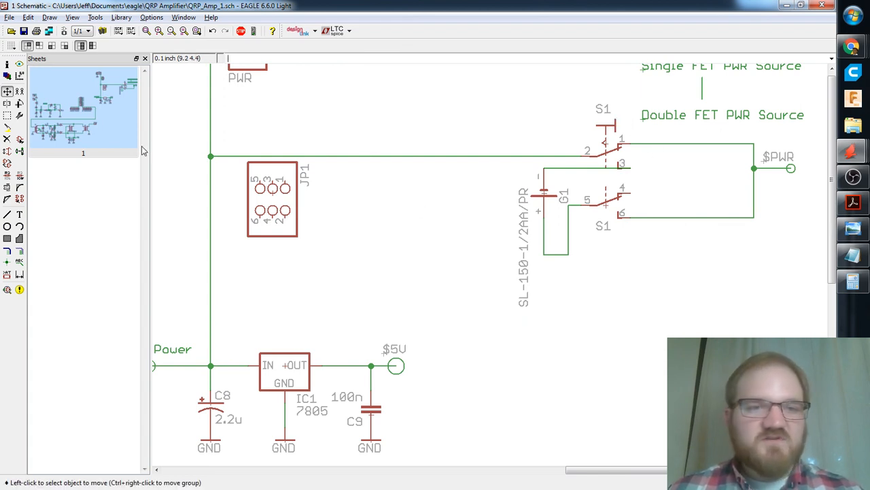
left_click(275, 193)
right_click(275, 192)
right_click(275, 193)
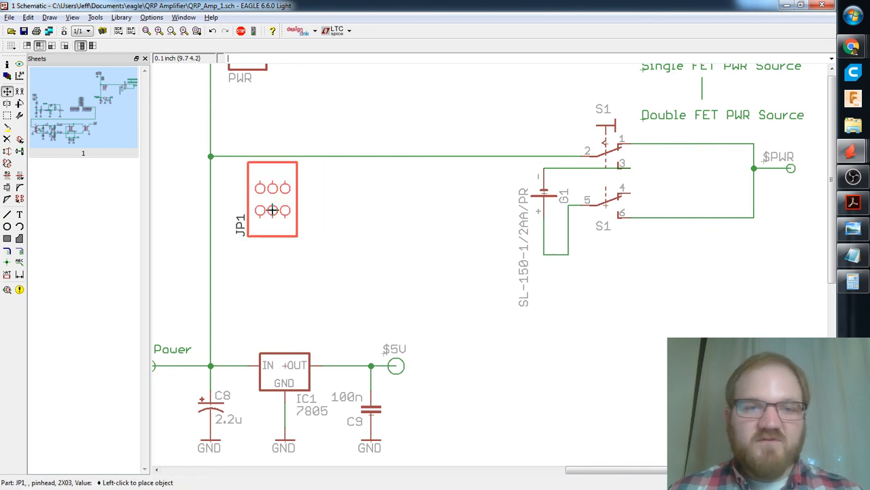
left_click(273, 212)
left_click(275, 207)
right_click(274, 211)
right_click(275, 210)
left_click(275, 210)
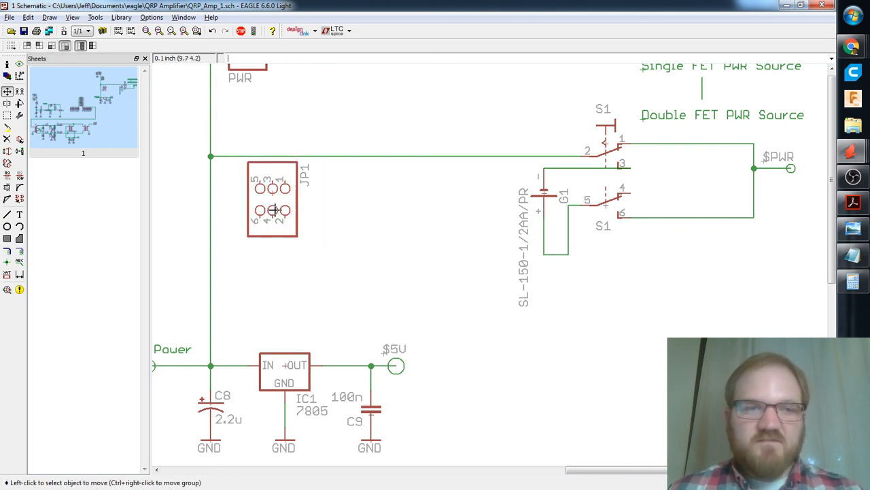
Mirror JP1, then rotate it into its final orientation below the power line.
left_click(7, 103)
left_click(265, 189)
left_click(7, 90)
left_click(269, 196)
left_click(282, 196)
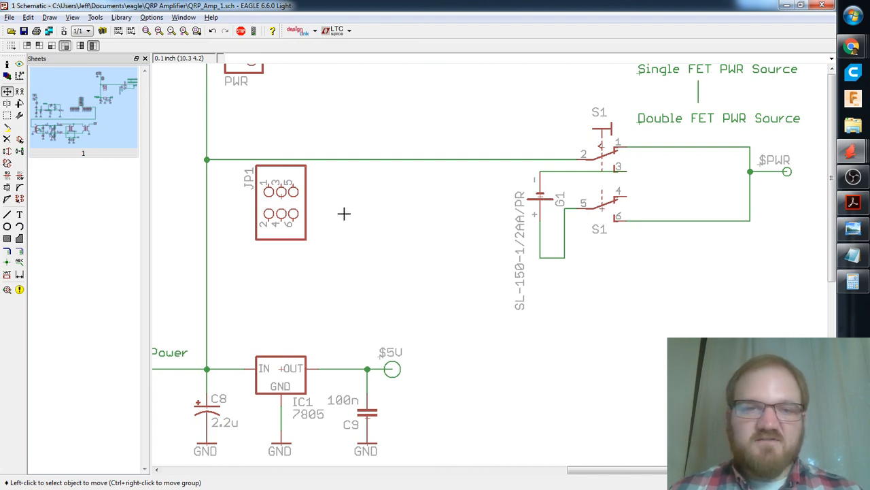
left_click(284, 194)
right_click(284, 193)
left_click(283, 194)
left_click(283, 193)
right_click(284, 199)
left_click(284, 199)
middle_click_drag(361, 199, 414, 200)
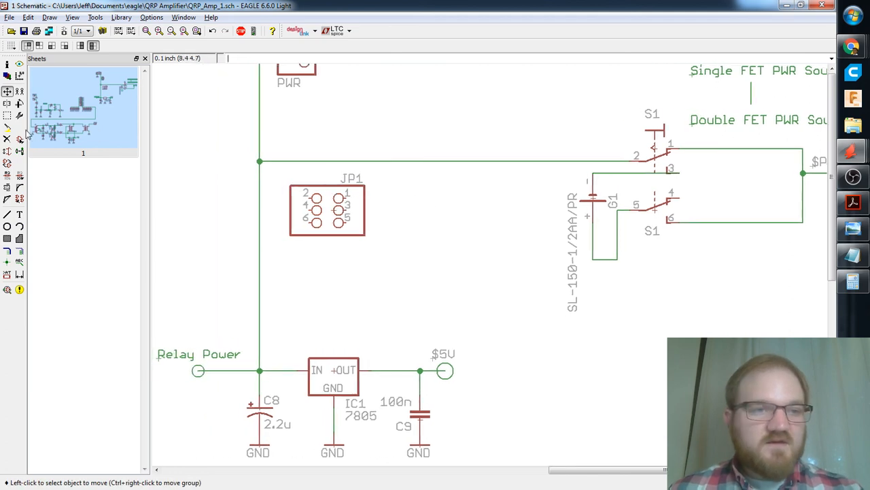
Draw a wire from JP1 pin 2 up to the horizontal power net.
left_click(7, 214)
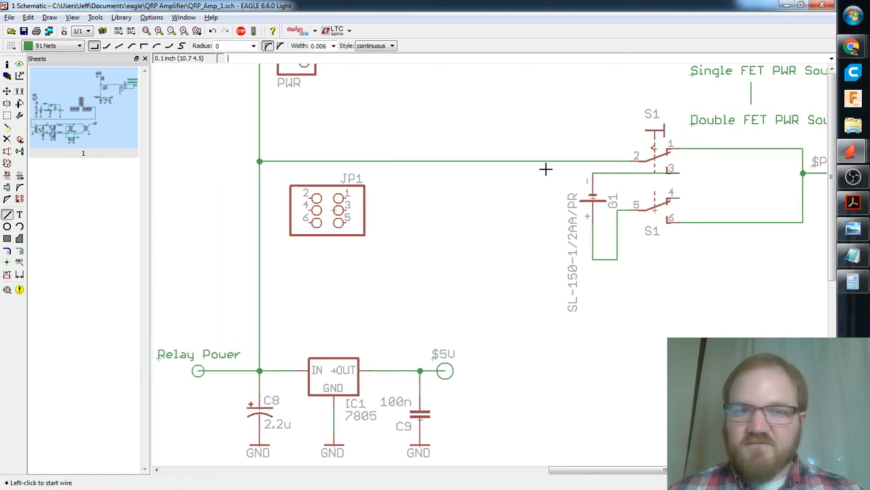
left_click(307, 198)
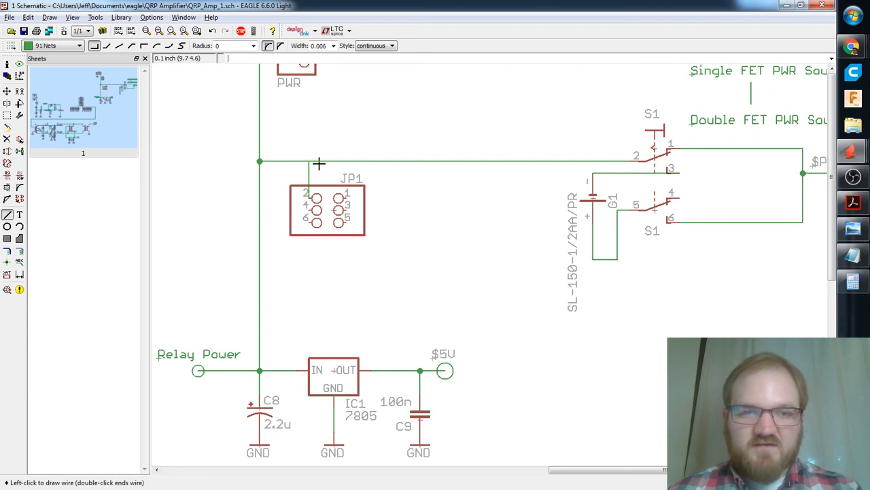
left_click(309, 161)
Place a junction dot where JP1's wire meets the power net.
type("junc")
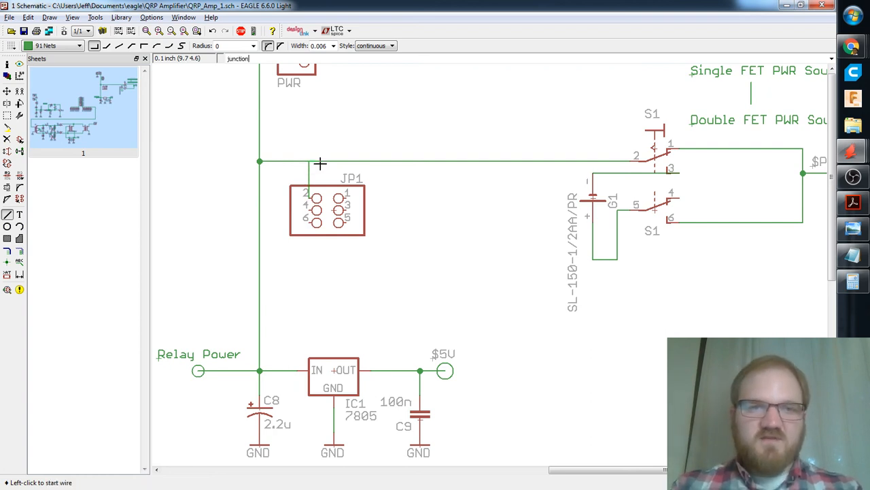
type("tion")
key("Return")
left_click(310, 162)
middle_click_drag(431, 222, 407, 228)
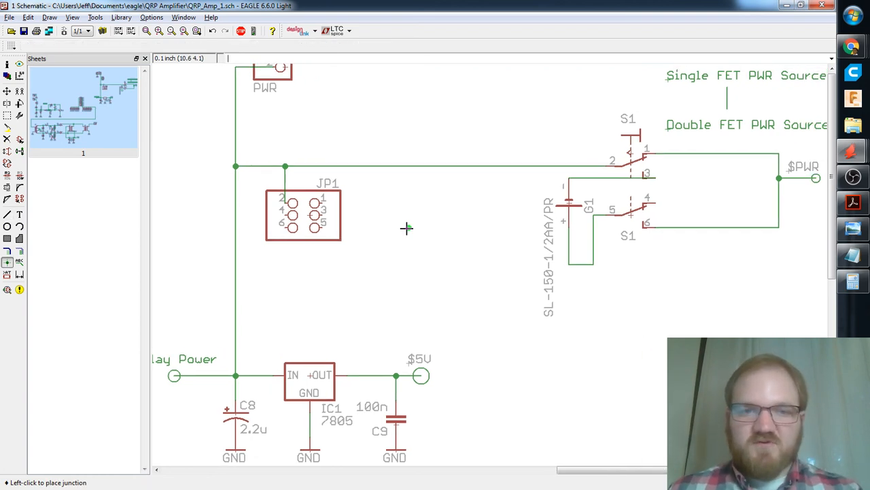
middle_click_drag(441, 197, 423, 198)
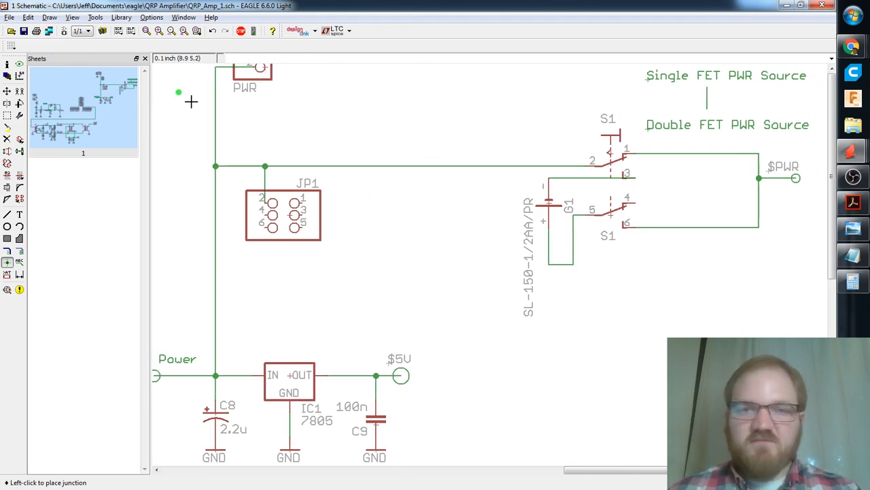
Draw a short wire right of JP1 and rename its net to $PWR, merging it.
left_click(8, 215)
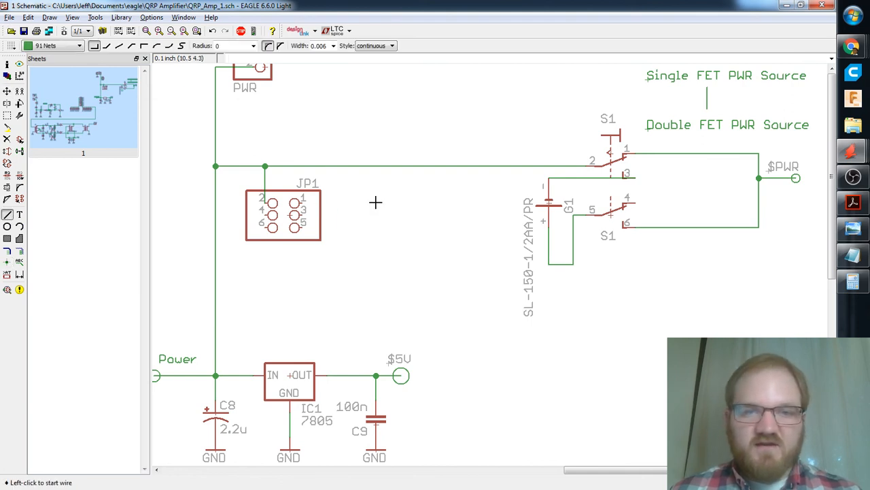
left_click(354, 204)
double_click(386, 202)
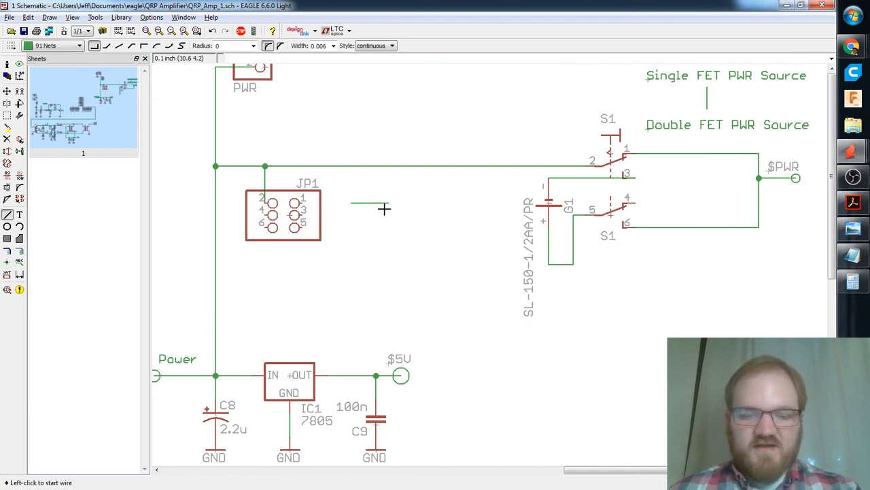
type("name")
key("Return")
left_click(380, 202)
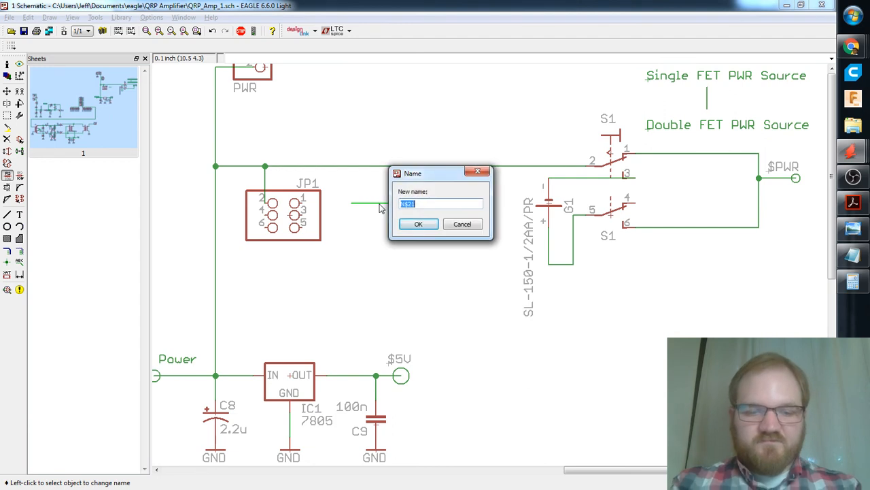
key("Return")
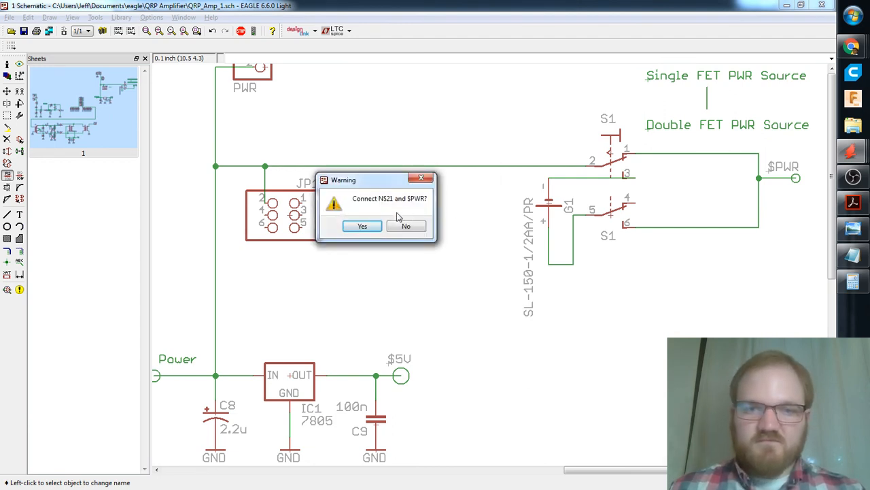
left_click(355, 228)
Draw a small circle at the end of the $PWR wire stub.
type("cir")
key("Return")
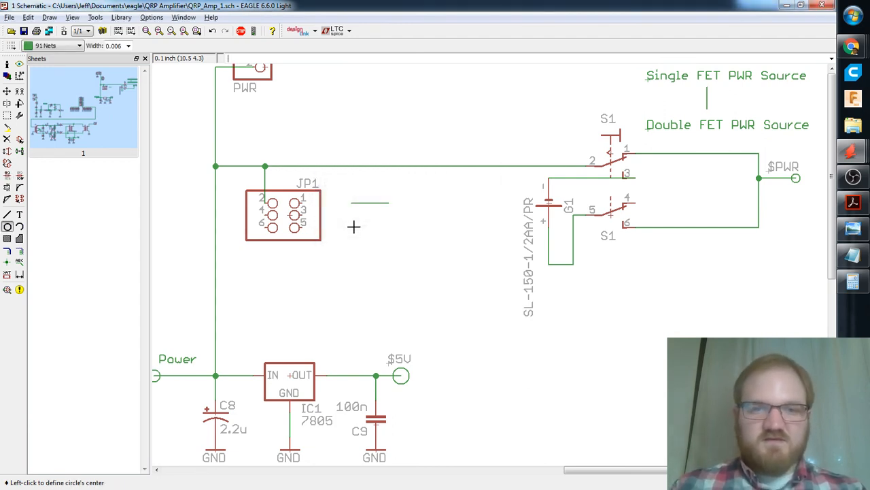
left_click(388, 203, "alt")
left_click(390, 209, "alt")
Add a $PWR net label above the new wire stub.
type("lbae")
key("Return")
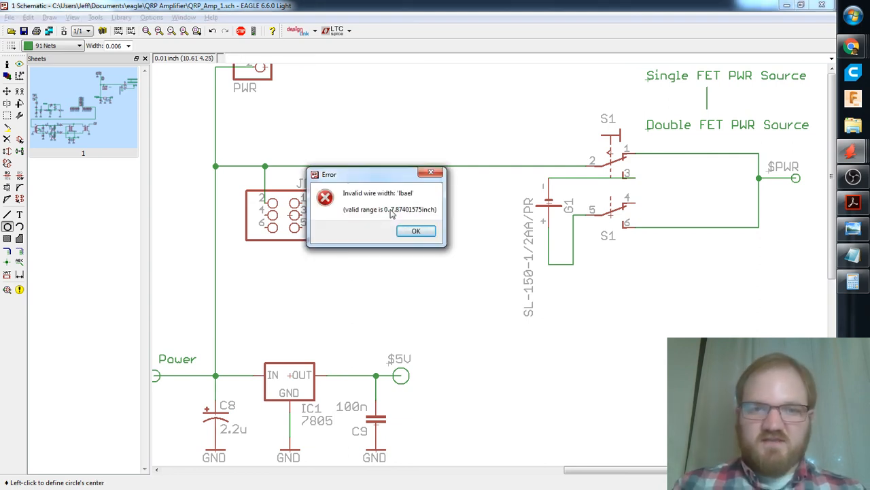
key("Return")
type("lab")
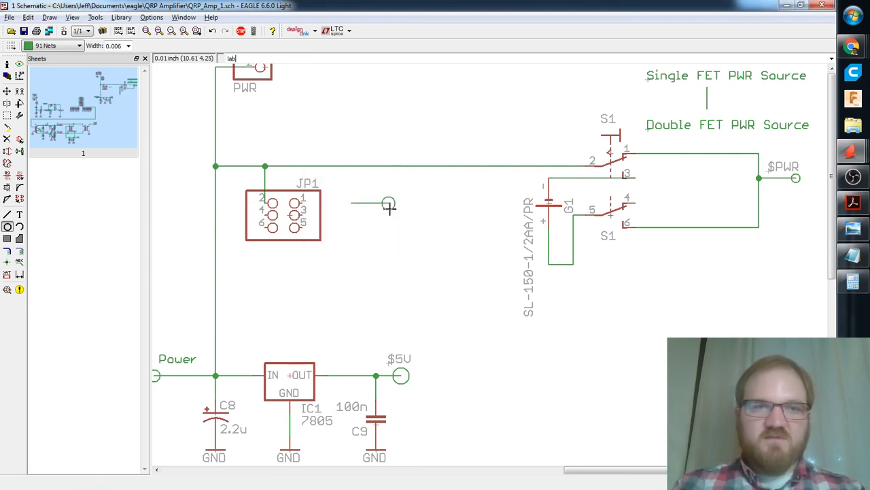
type("el")
key("Return")
left_click(378, 203)
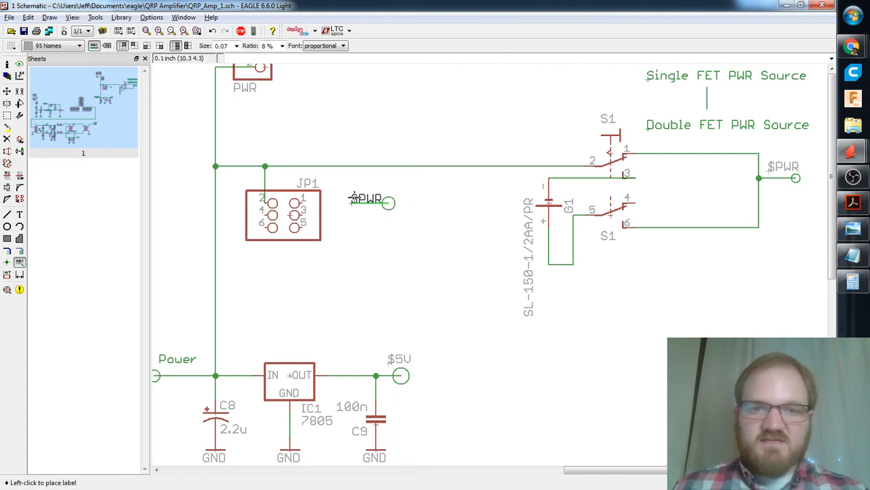
left_click(351, 193)
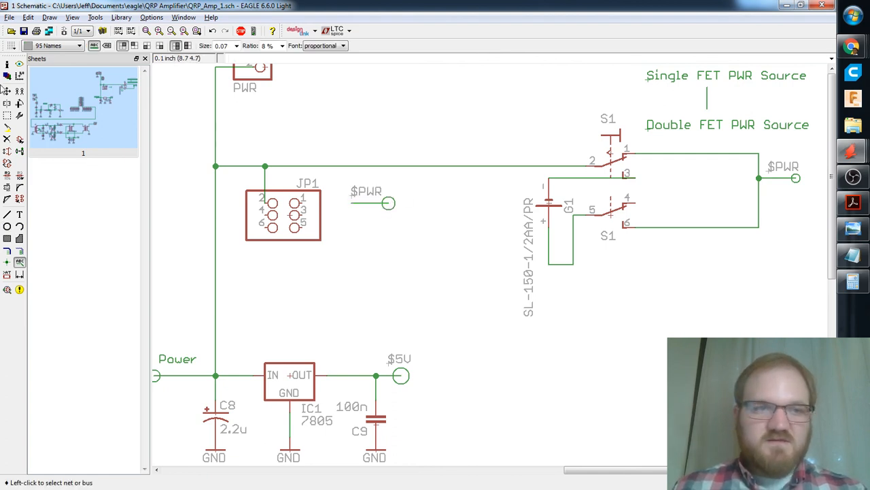
left_click(7, 214)
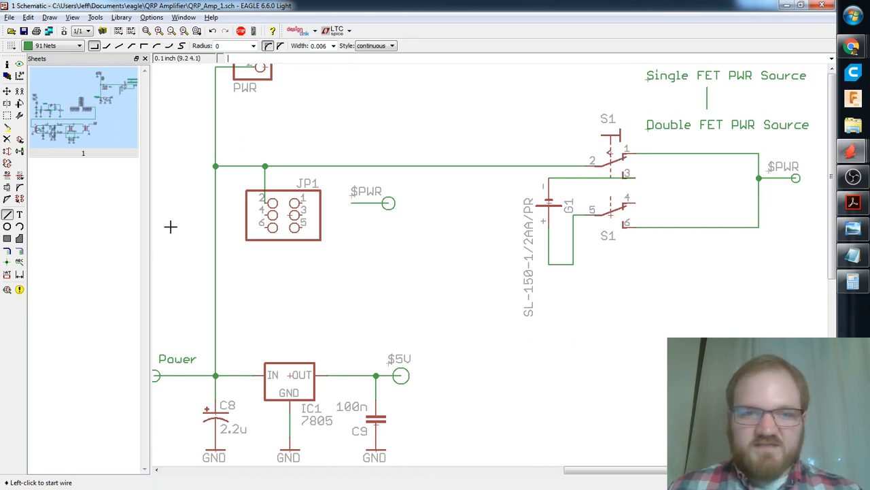
Wire JP1 pin 1 to the $PWR stub.
left_click(306, 202)
left_click(352, 202)
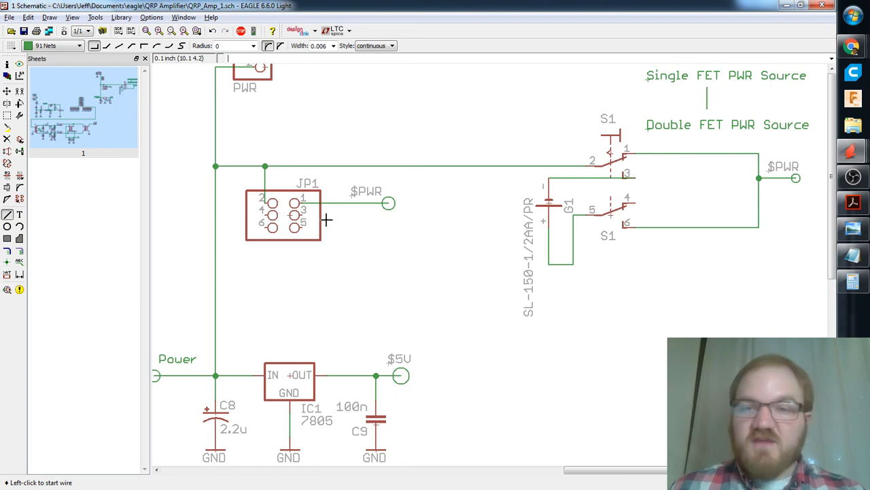
scroll(360, 180, "down", 3)
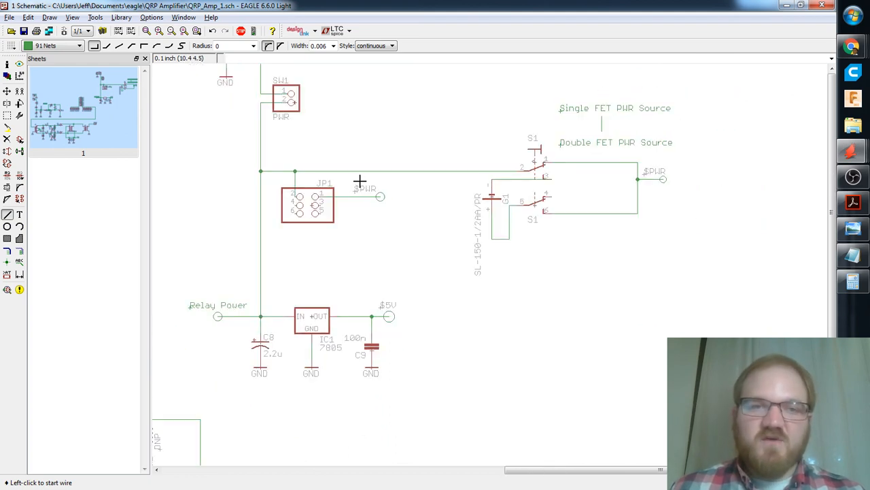
middle_click_drag(360, 145, 367, 153)
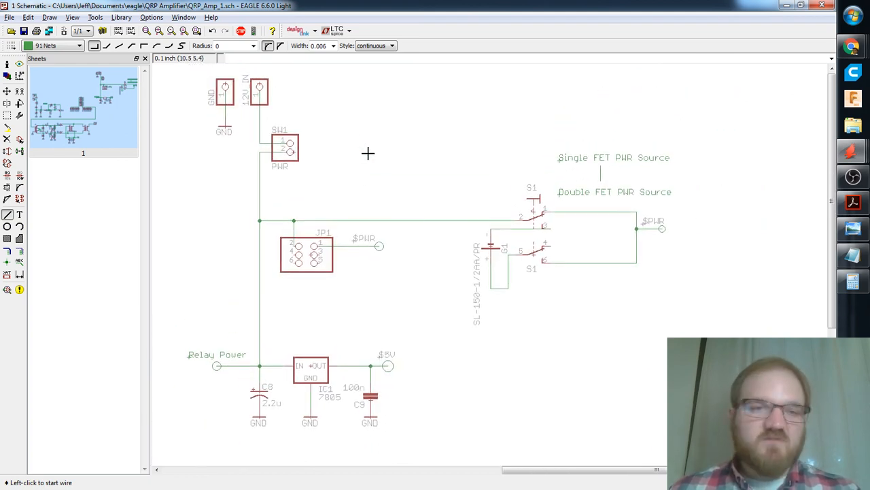
Copy the GND and 12V IN connectors, rotate 90°, and paste them below JP1.
left_click(7, 114)
left_click_drag(212, 74, 285, 111)
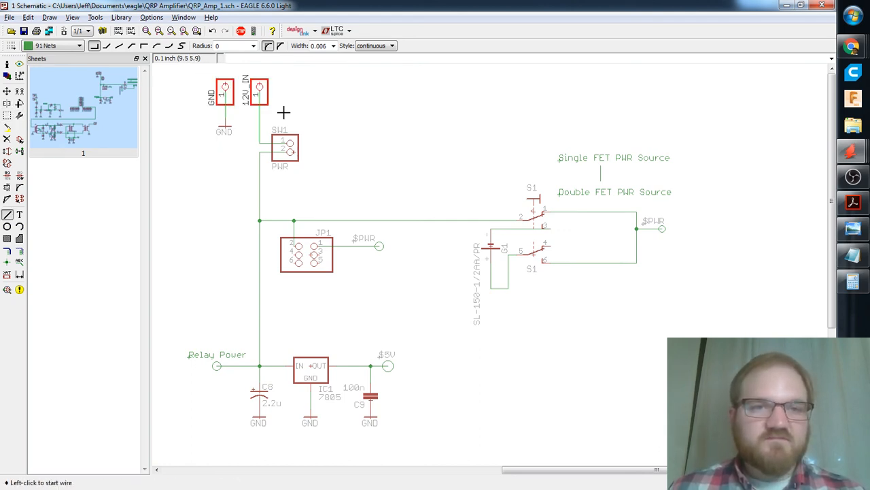
left_click(19, 91)
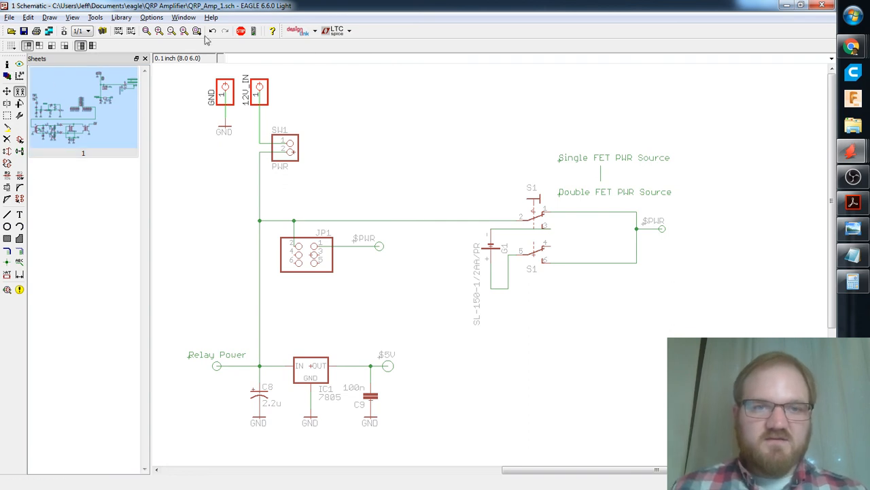
right_click(261, 87, "ctrl")
right_click(422, 278)
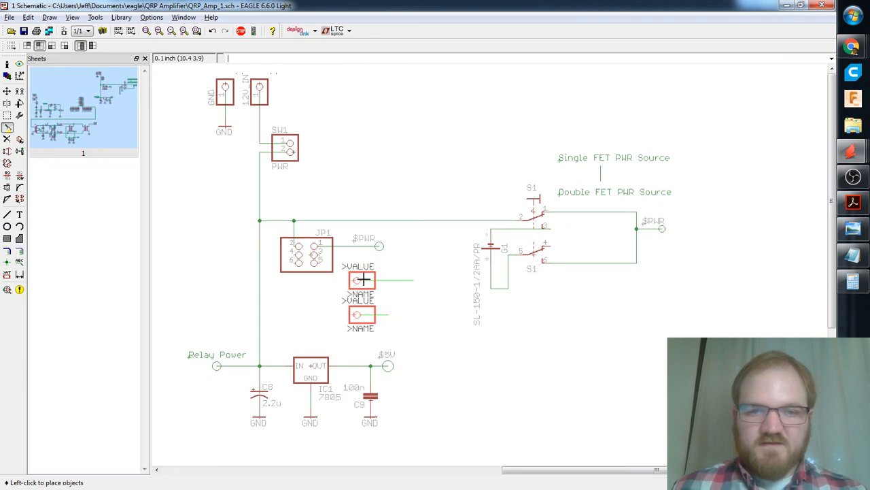
left_click(288, 288)
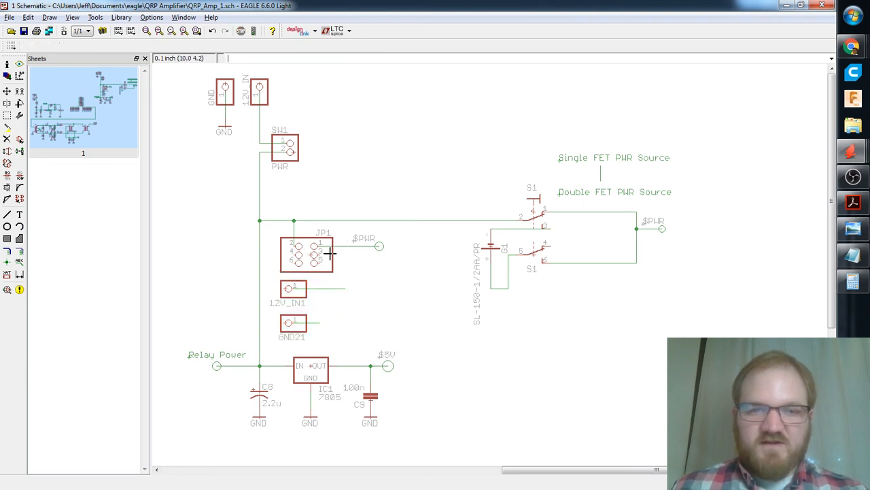
Move the $PWR wire, its label, JP1 and the $12V wire end further right.
key("F7")
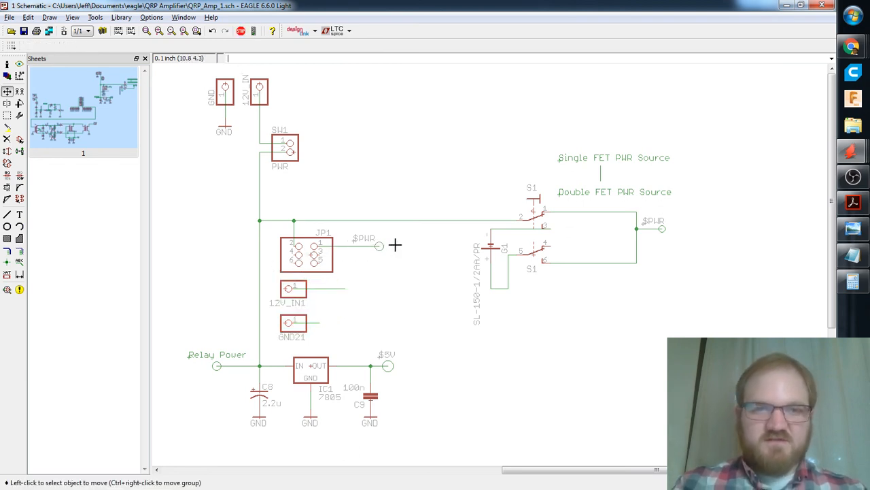
left_click(379, 246)
left_click(404, 246)
left_click(380, 247)
left_click(405, 247)
left_click(358, 241)
left_click(387, 243)
left_click(298, 253)
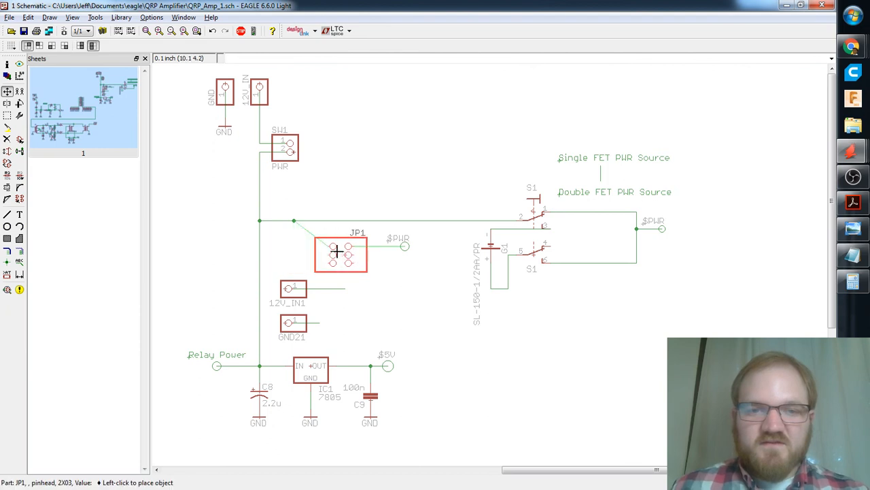
left_click(350, 252)
left_click(293, 220)
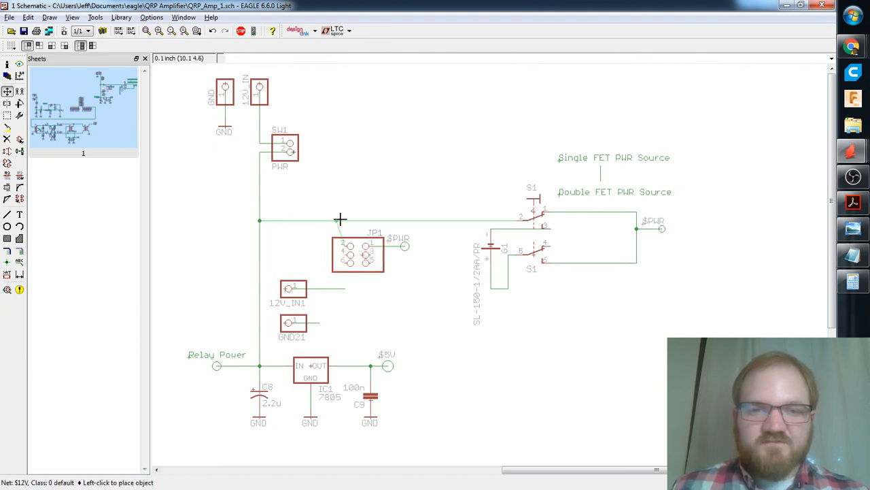
left_click(343, 221)
Reposition 12V_IN1 and GND21 stacked beneath JP1, aligned with each other.
left_click(293, 290)
left_click(293, 290)
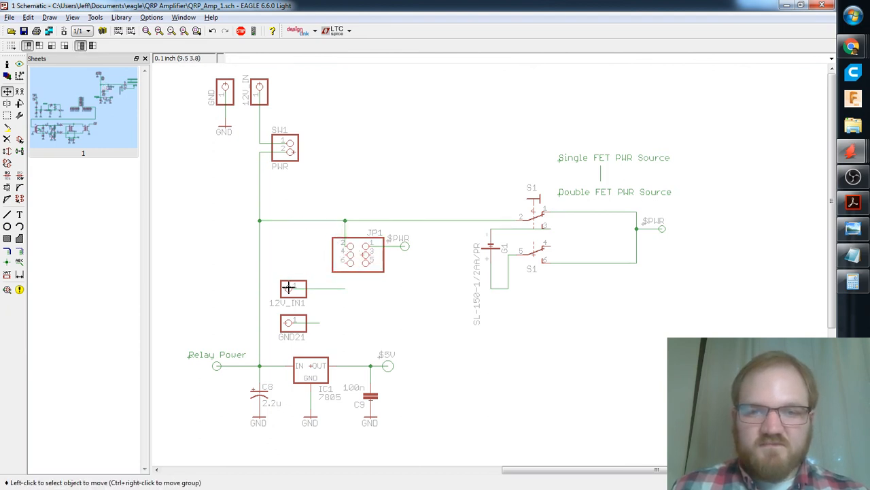
scroll(303, 289, "up", 2)
left_click(284, 289)
left_click(322, 289)
left_click(305, 333)
left_click(305, 333)
left_click(314, 295)
left_click(314, 296)
left_click(315, 297)
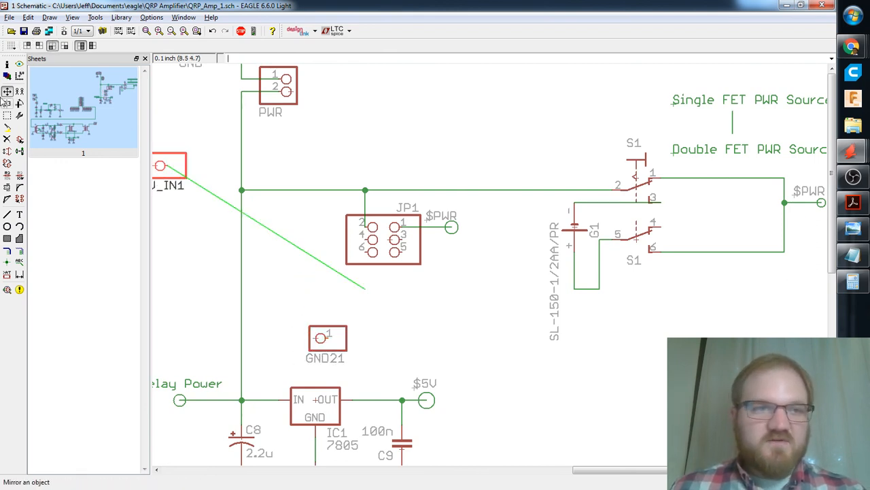
left_click(316, 294)
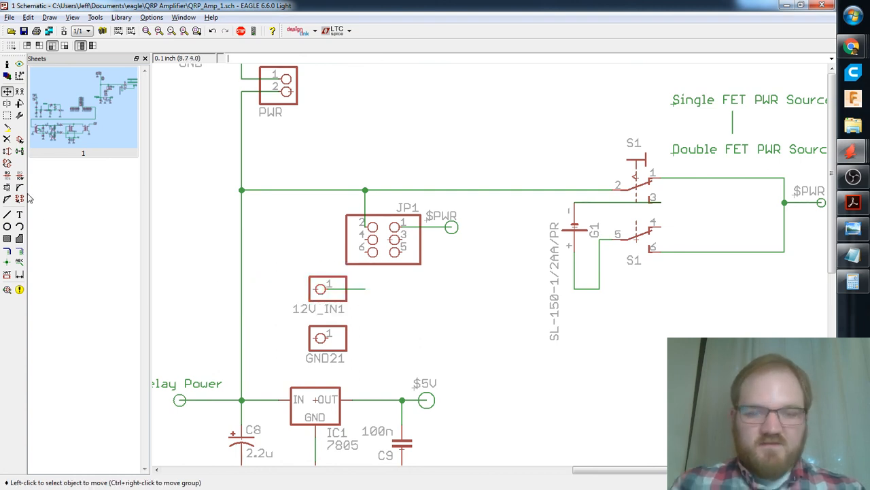
left_click(7, 175)
Rename 12V_IN1 to 12V_ALT, then try naming GND21 GND and cancel the rename.
left_click(309, 303)
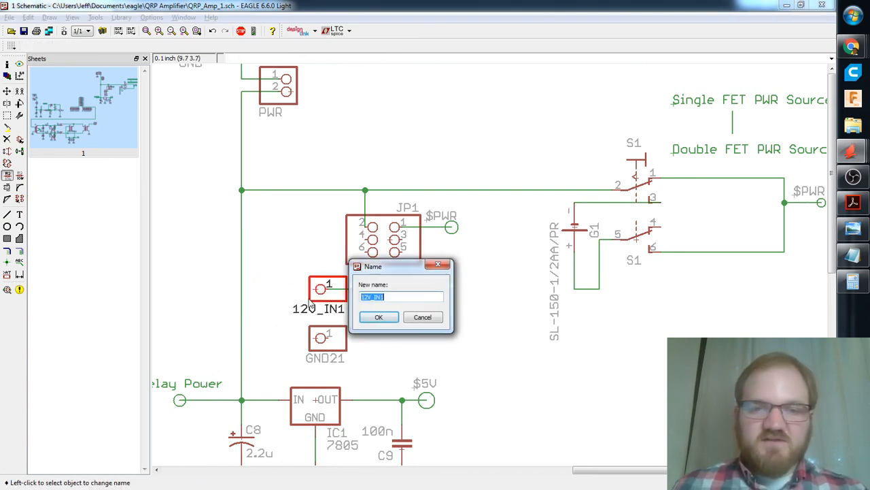
type("12")
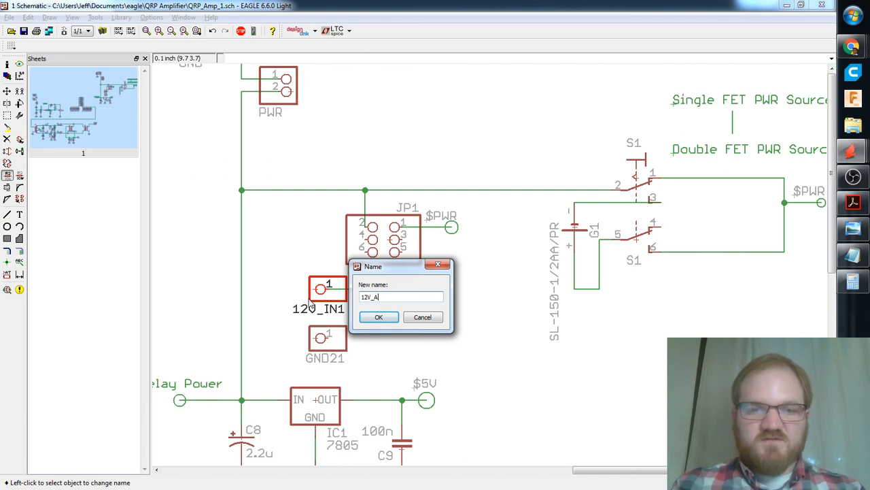
key("Return")
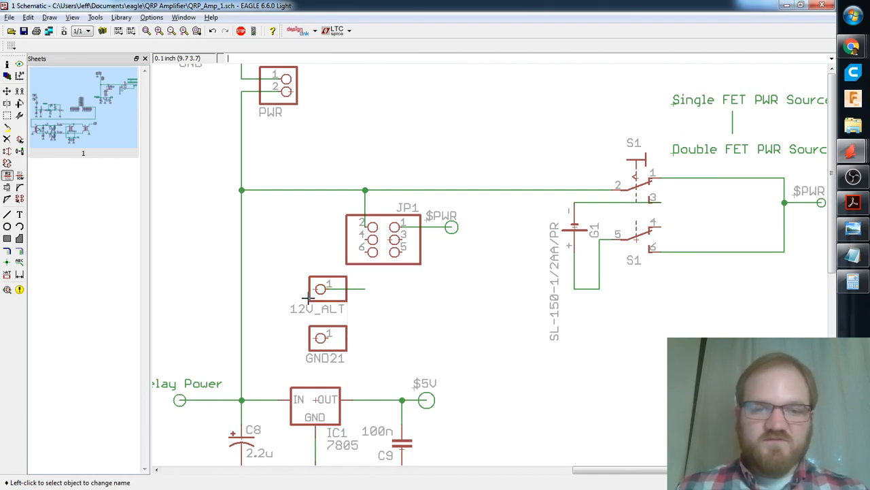
left_click(323, 358)
type("GND")
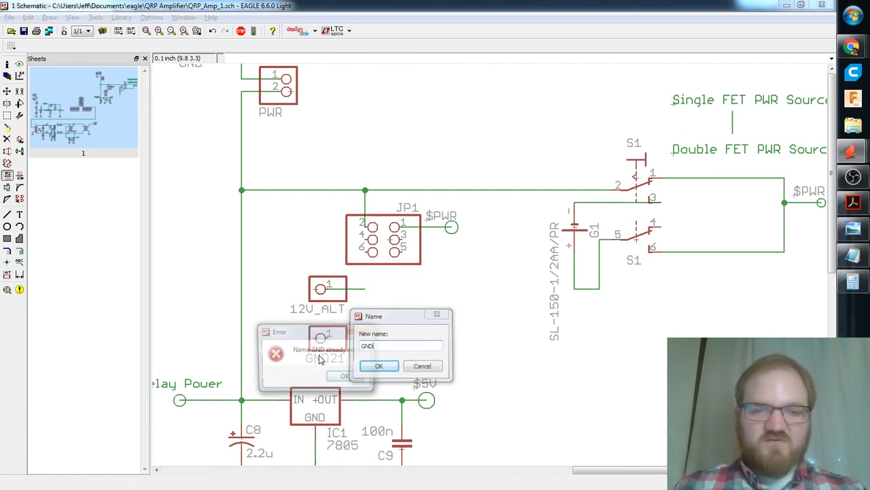
key("Return")
key("Return")
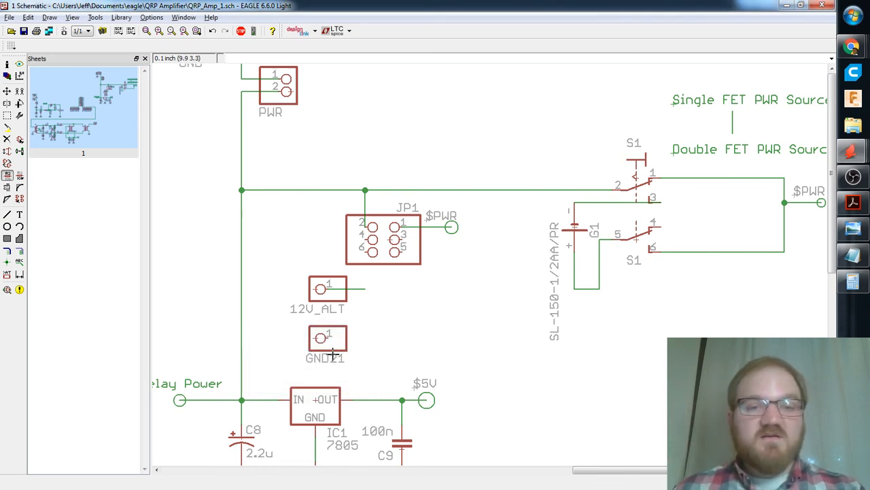
left_click(331, 357)
left_click(424, 365)
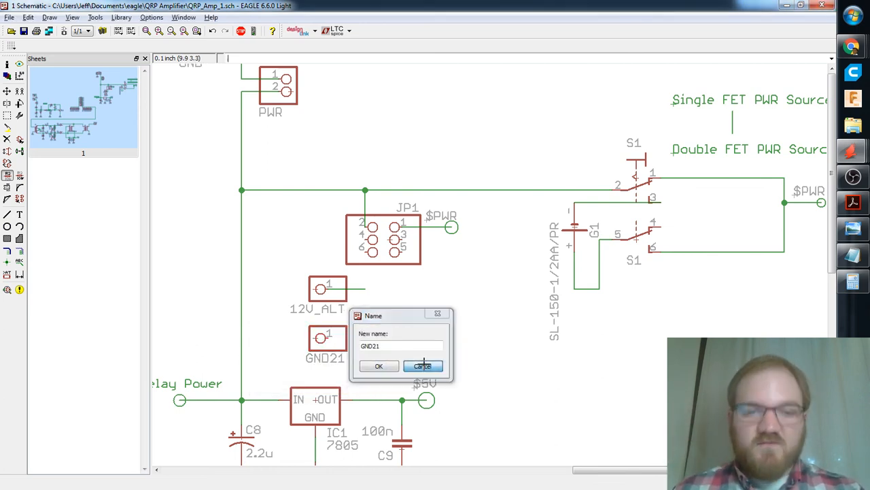
Begin a wire from the 12V_ALT pin, then cancel it.
type("wire")
key("Return")
left_click(365, 291)
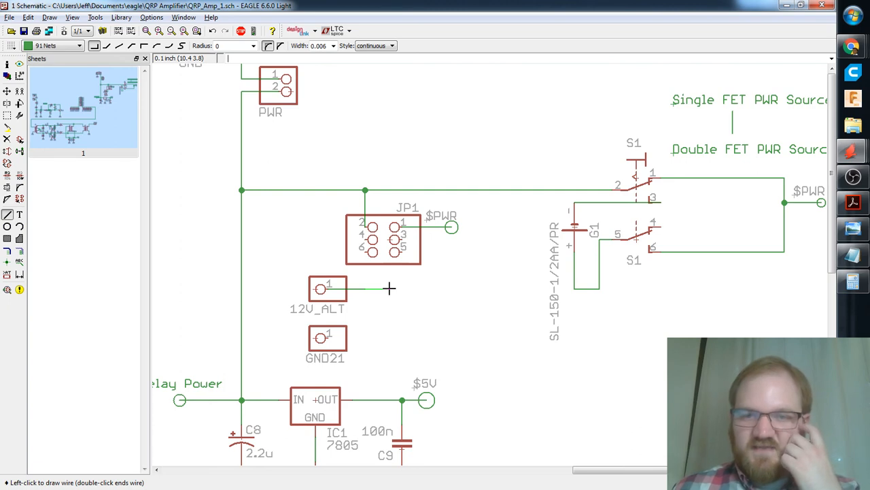
key("Escape")
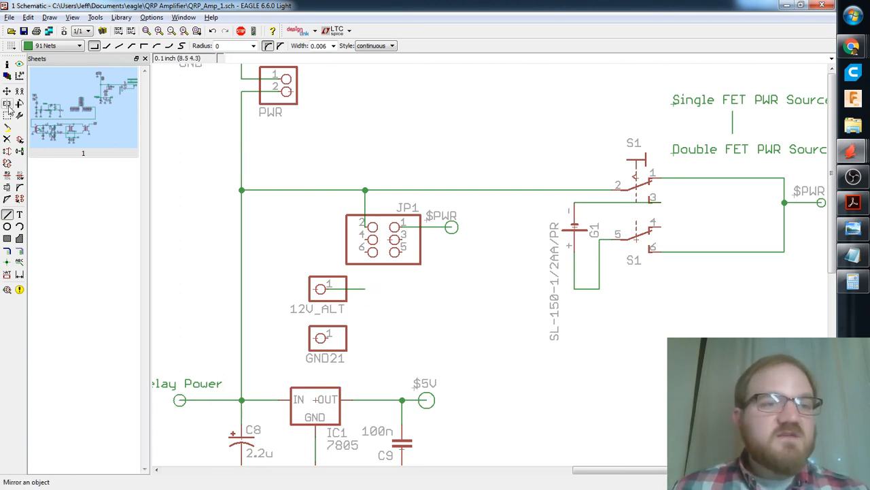
Rename the GND21 connector to 12V_ALT_MINUS.
left_click(7, 175)
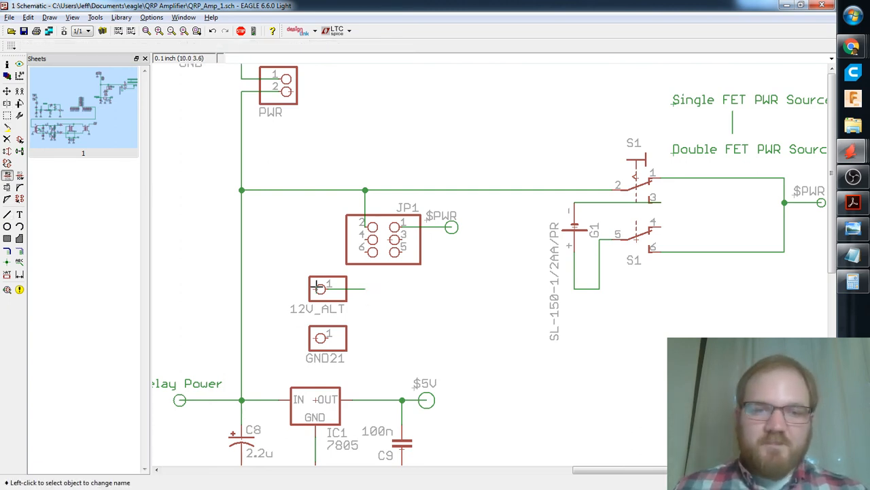
left_click(325, 340)
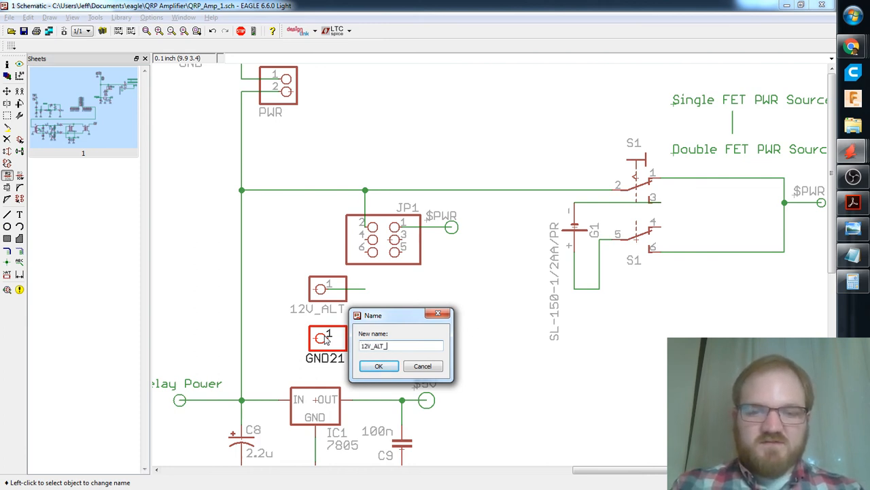
type("12V_ALT_MINUS")
key("Return")
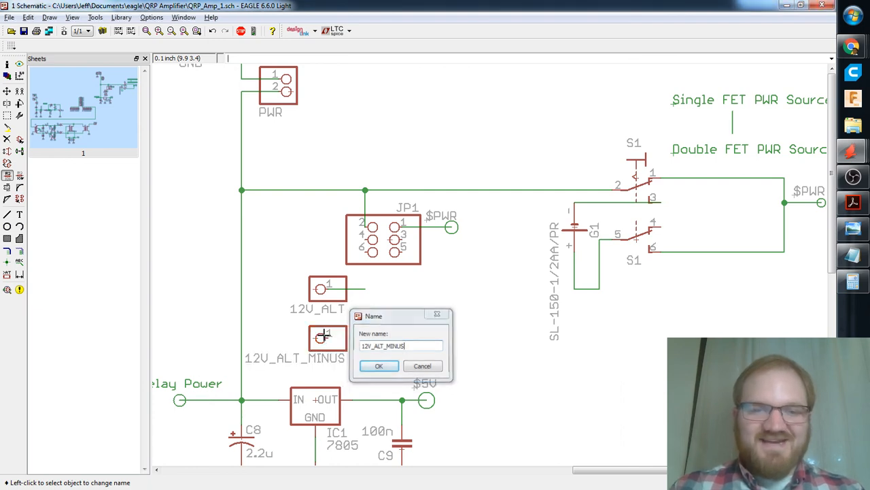
Rename the 12V_ALT connector to 12V_ALT_PLUS.
left_click(319, 312)
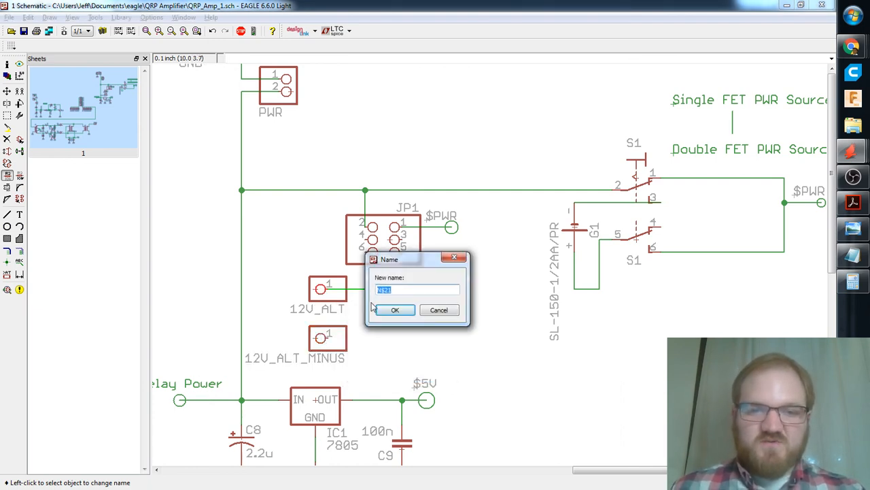
left_click(388, 310)
left_click(313, 299)
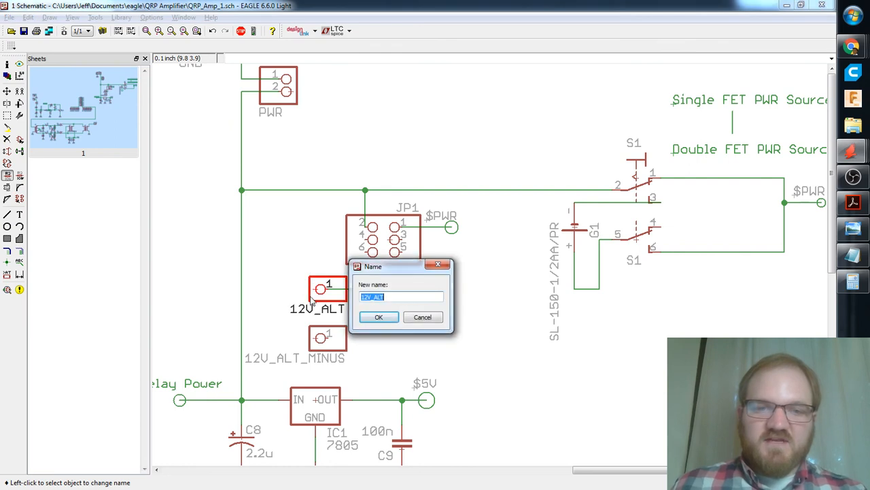
type("12V_ALT_PLUS")
key("Return")
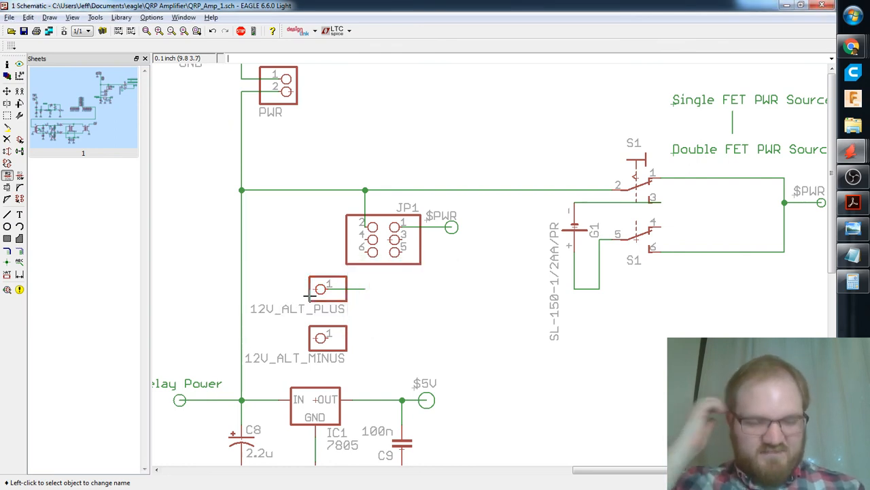
type("w")
key("Return")
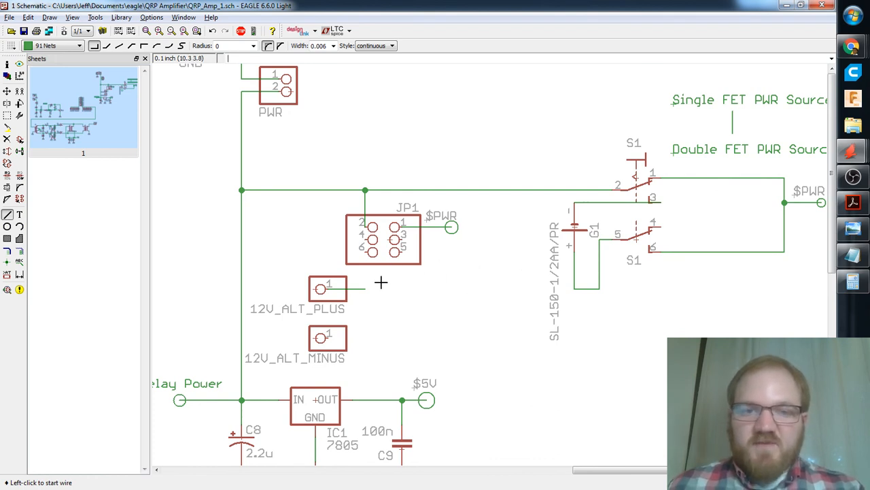
Wire JP1 pin 3 to the 12V_ALT_MINUS connector.
left_click(401, 239)
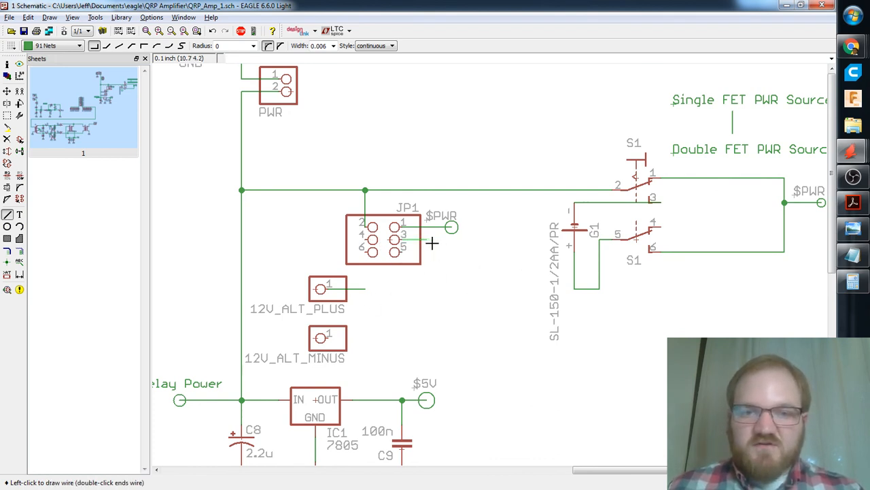
right_click(325, 335)
right_click(324, 335)
right_click(324, 335)
right_click(325, 335)
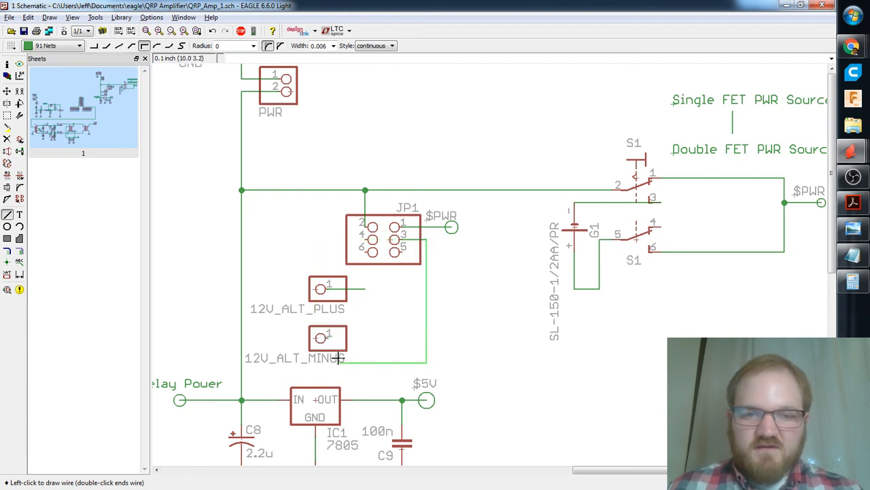
scroll(337, 343, "up", 5)
left_click(337, 332)
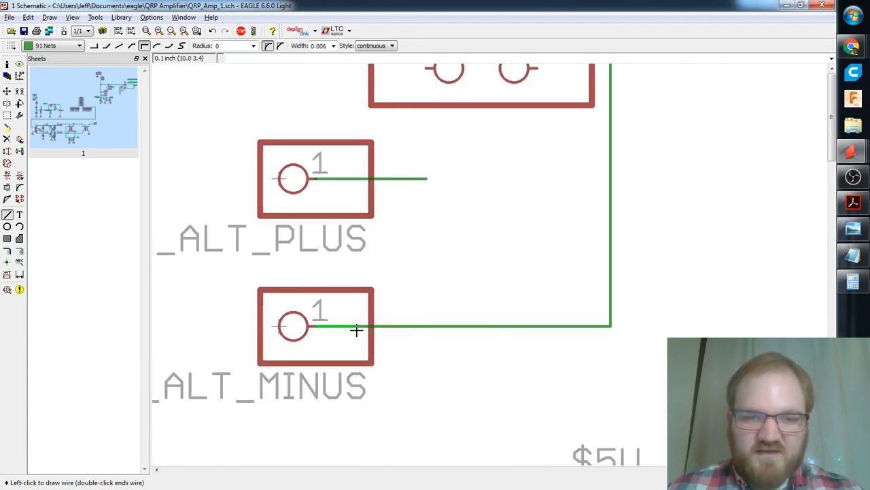
scroll(340, 331, "down", 3)
key("Escape")
scroll(442, 340, "down", 3)
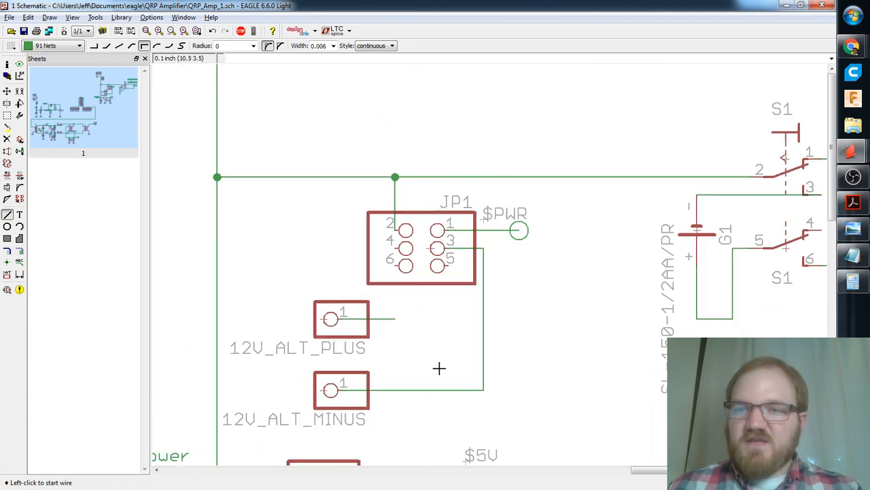
scroll(440, 357, "up", 1)
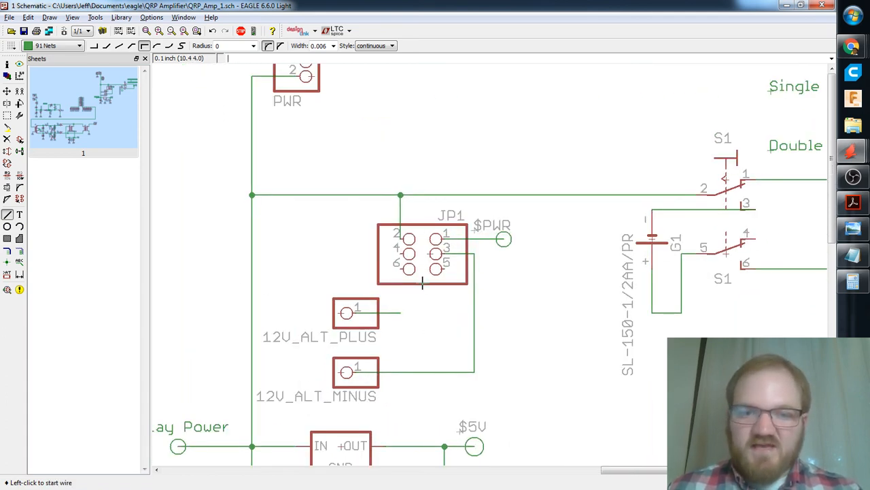
Wire JP1 pin 5 to the 12V_ALT_PLUS connection.
left_click(442, 267)
left_click(403, 311)
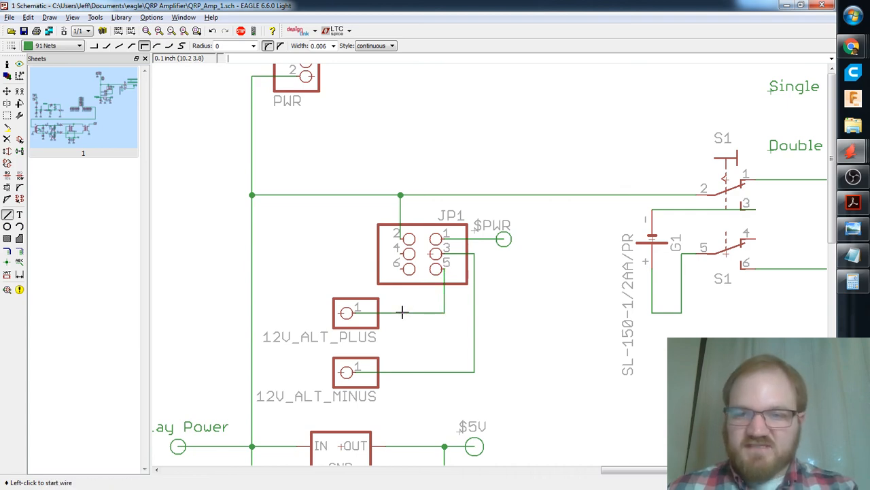
scroll(425, 295, "up", 1)
scroll(426, 295, "down", 3)
scroll(444, 293, "up", 3)
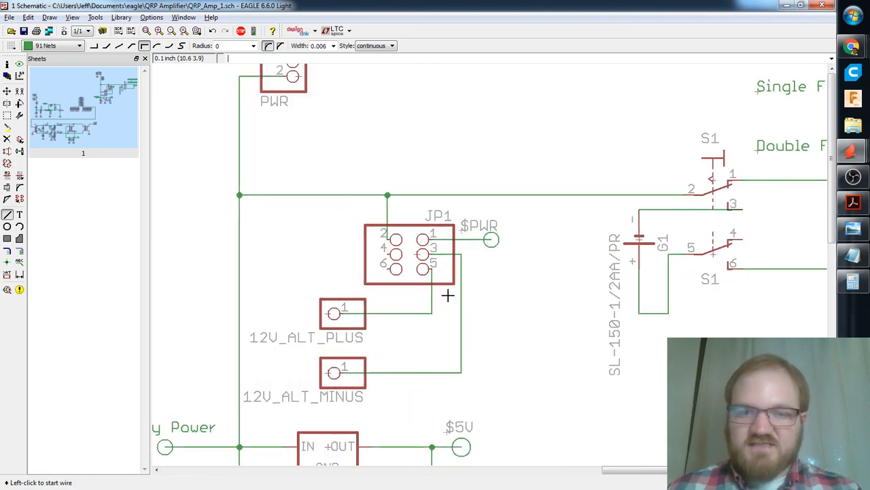
Route a trial wire from JP1 pin 6 to $PWR, shifting the $PWR symbol and adding a junction.
left_click(386, 269)
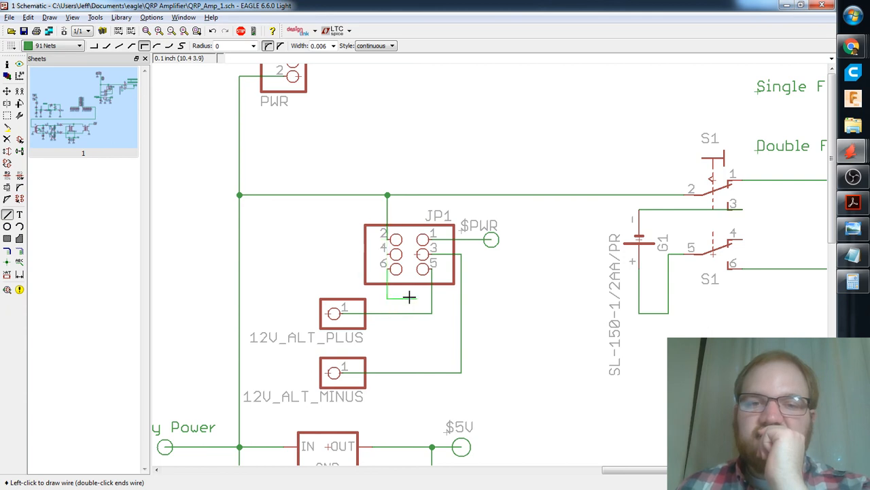
left_click(485, 299)
left_click(491, 239)
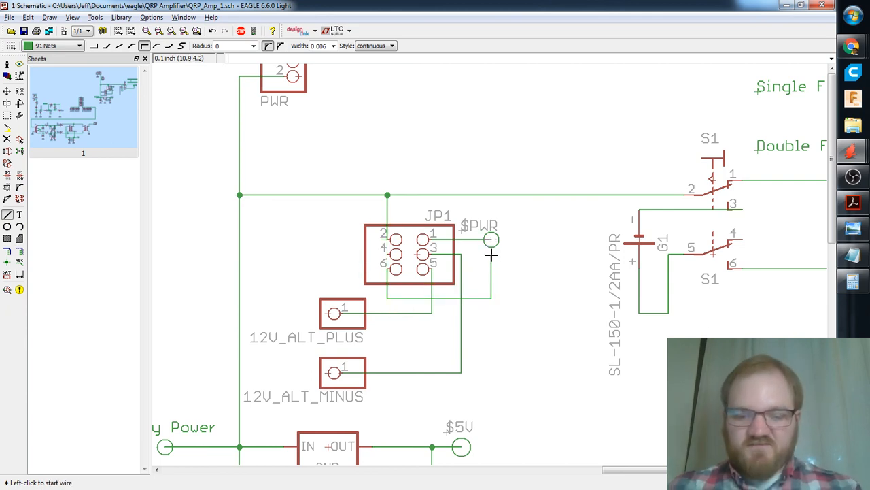
key("F7")
left_click(491, 239)
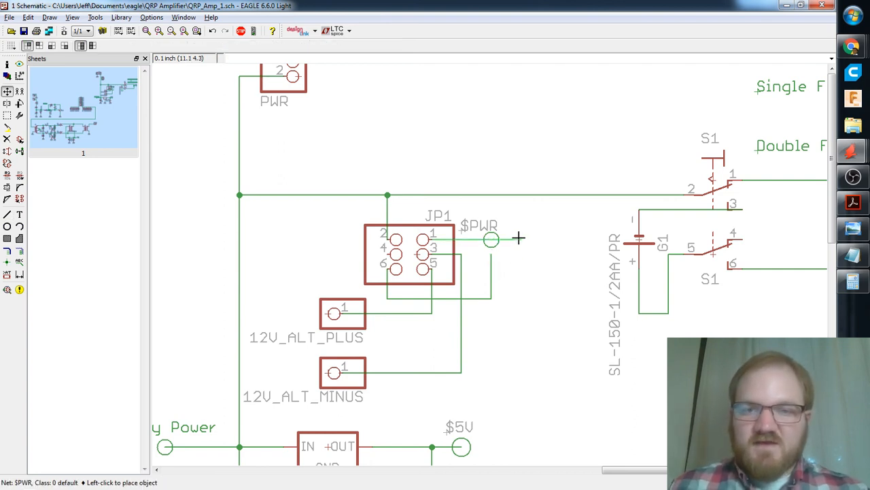
left_click(520, 239)
left_click(493, 256)
left_click(491, 240)
key("Return")
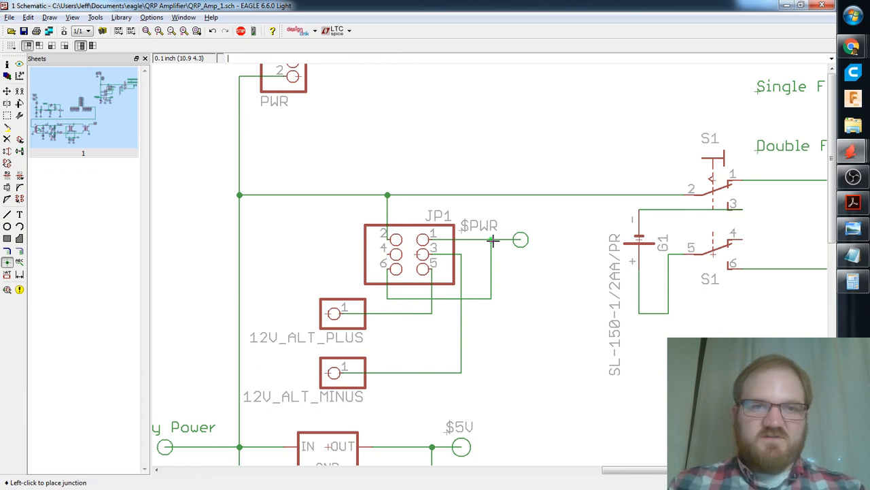
left_click(492, 239)
left_click(501, 264)
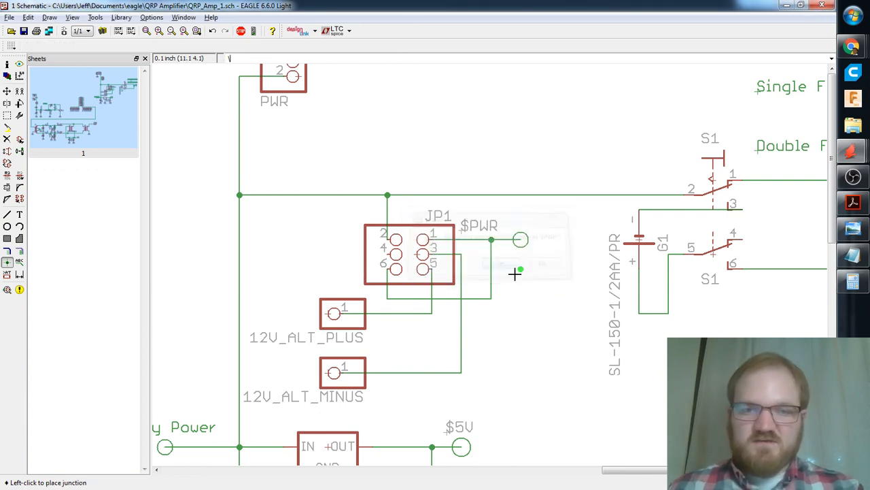
Undo the $PWR symbol move and the pin 6 wire.
scroll(514, 281, "down", 2)
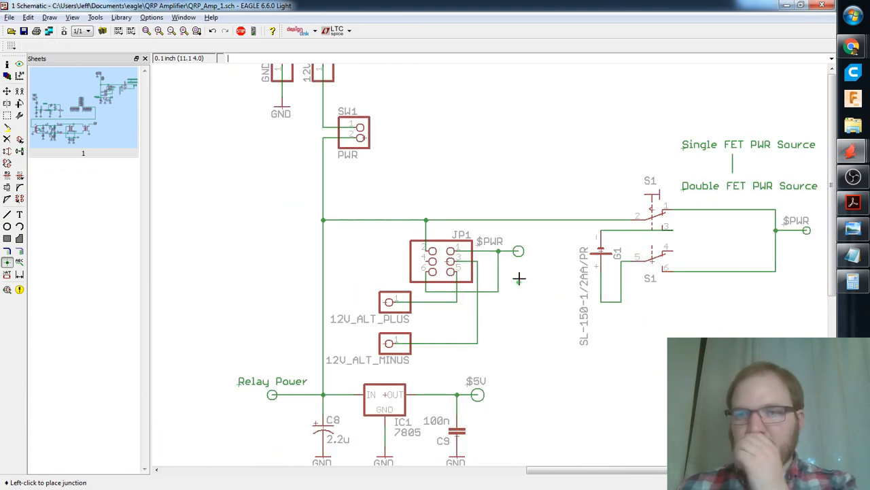
scroll(497, 278, "up", 2)
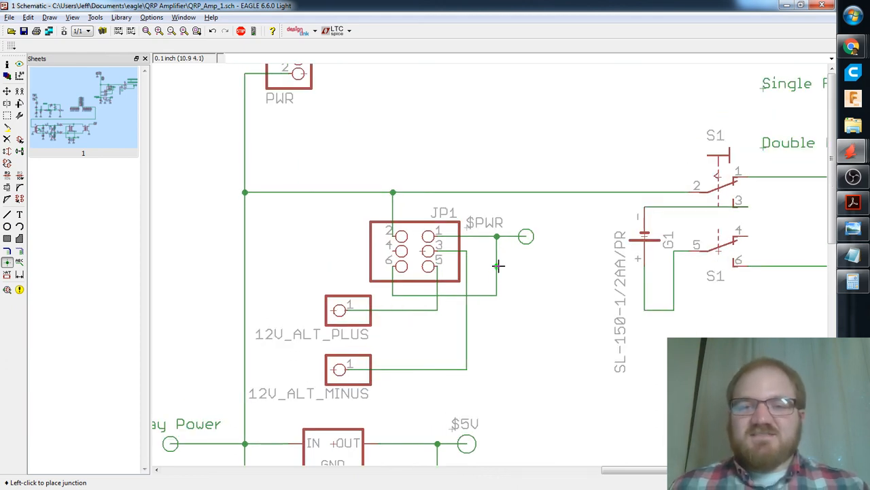
scroll(498, 266, "up", 2)
scroll(498, 266, "down", 1)
scroll(499, 266, "up", 1)
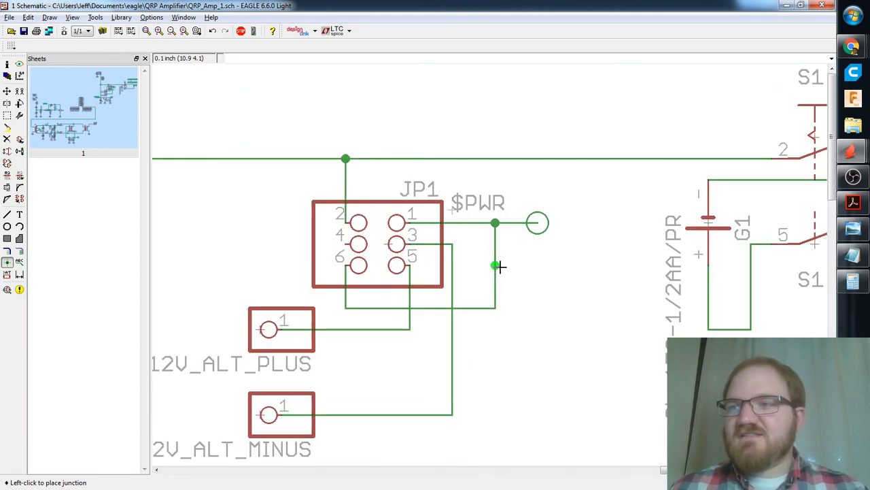
scroll(500, 267, "down", 1)
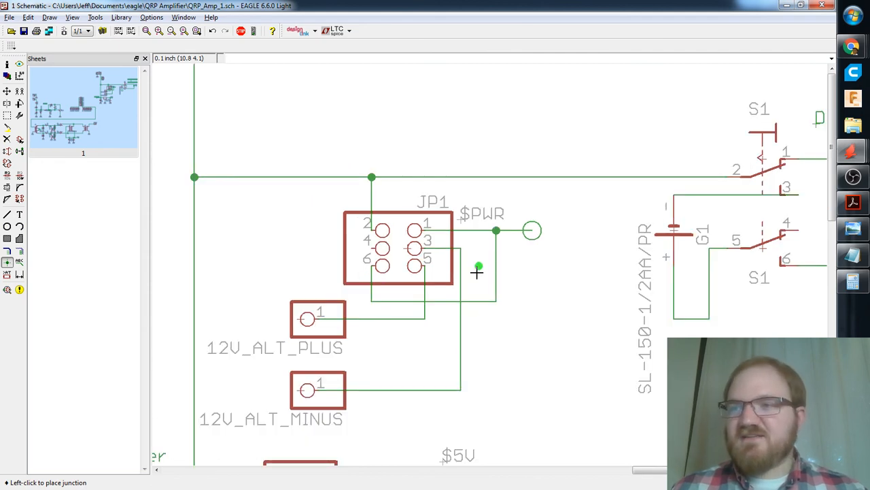
key("ctrl+z")
key("ctrl+z")
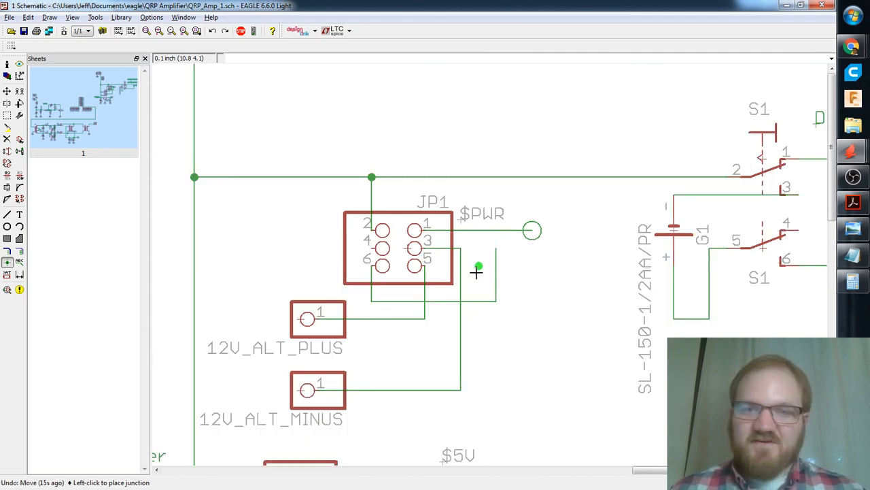
key("ctrl+z")
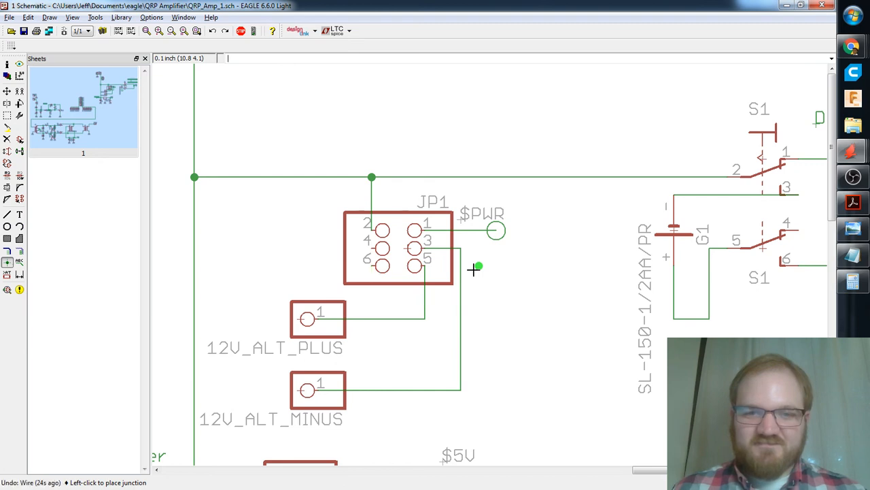
Draw a short wire left from JP1 pin 6 ending in a small circle.
key("alt+w")
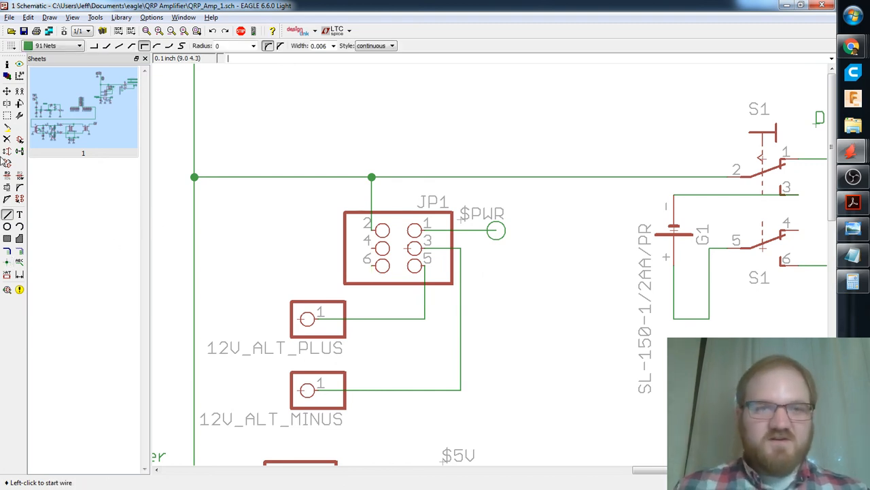
left_click(372, 264)
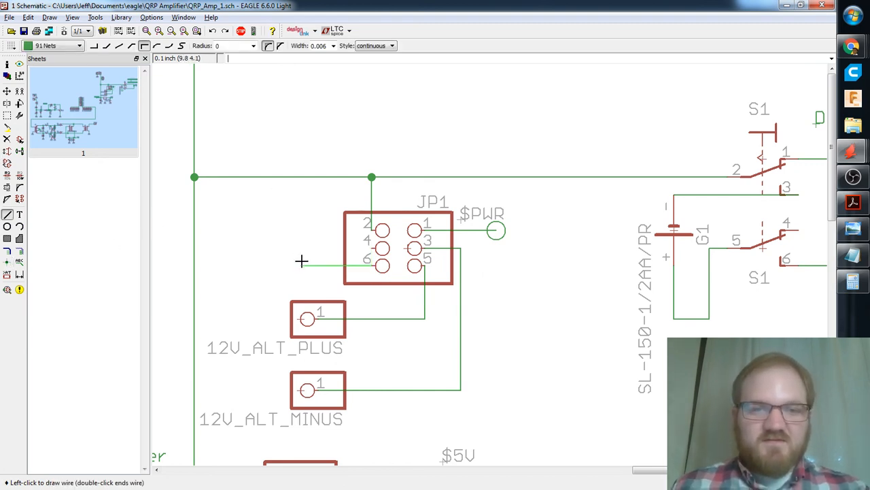
type("circle")
key("Return")
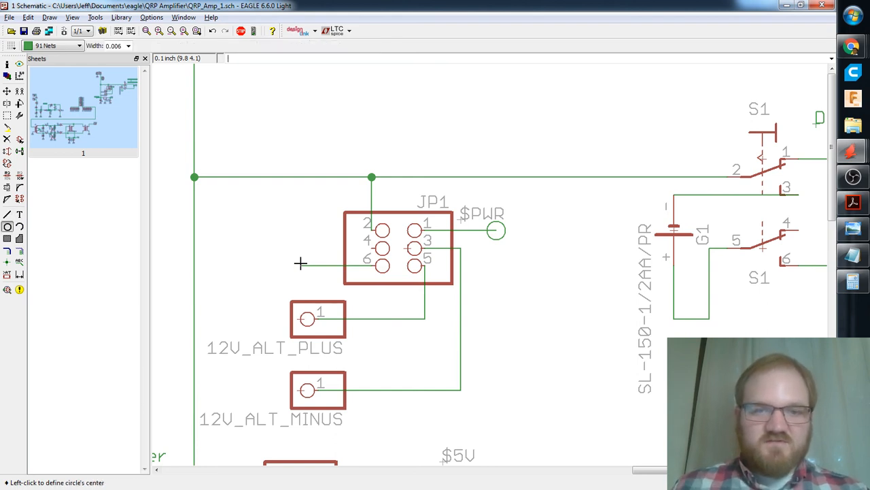
left_click(300, 266)
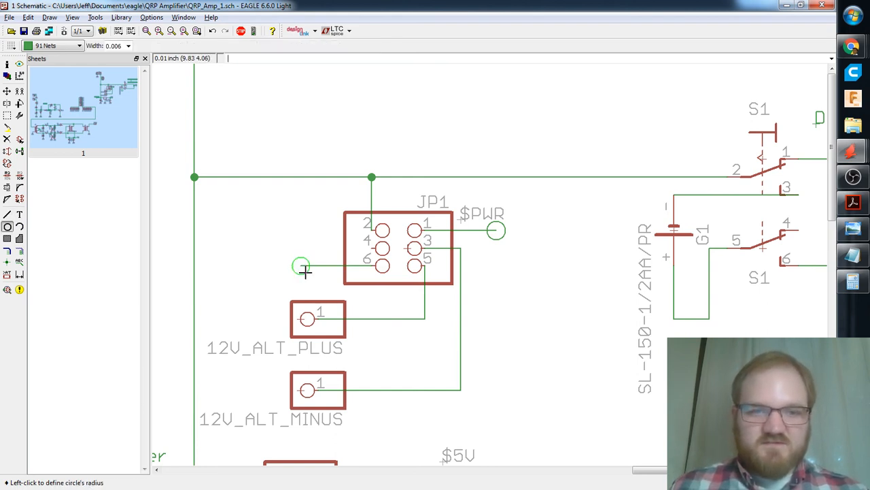
left_click(306, 267)
Label the pin 6 net N$23, rename it $PWR, and merge it into the power net.
type("l")
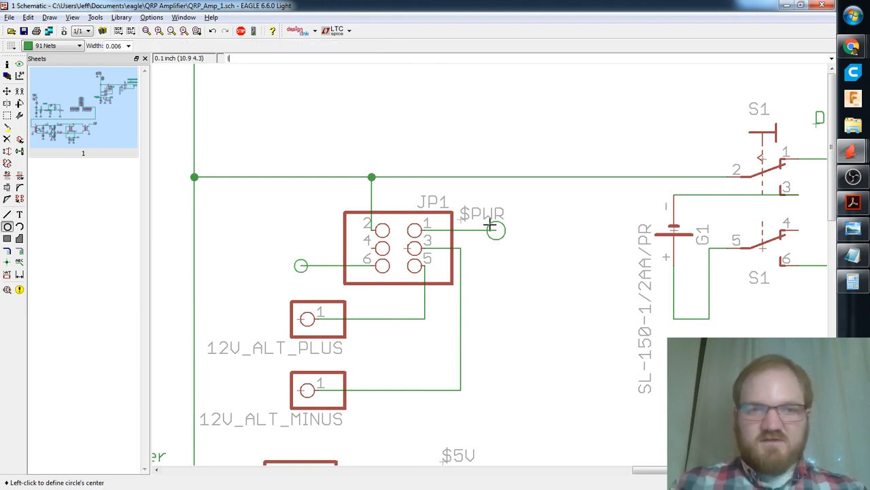
type("abel")
key("Return")
left_click(306, 265)
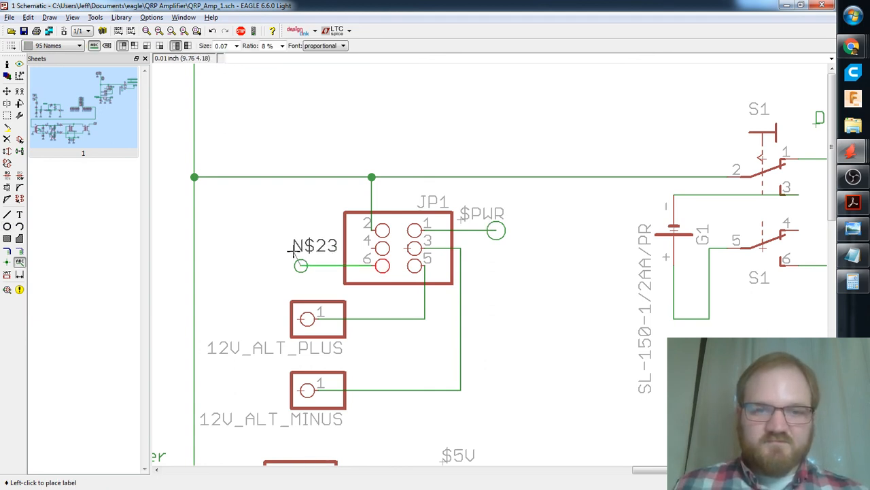
left_click(297, 255, "alt")
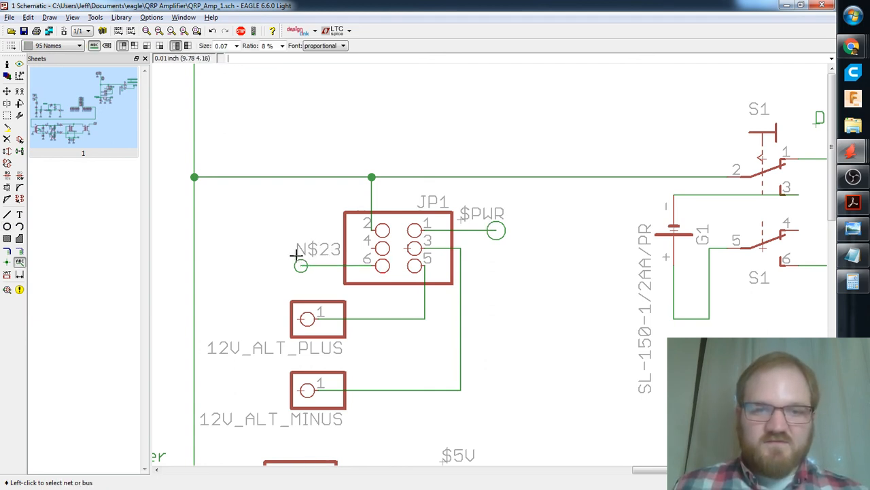
type("name")
key("Return")
left_click(312, 255)
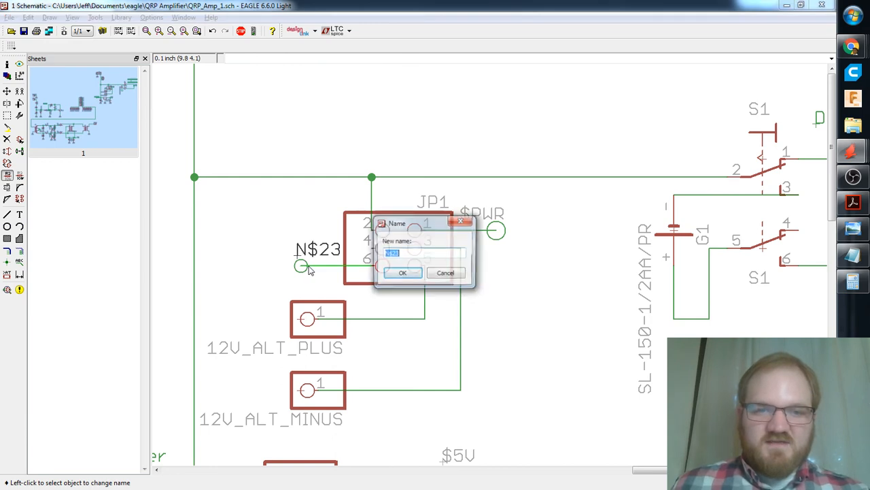
type("$PWR")
key("Return")
key("Return")
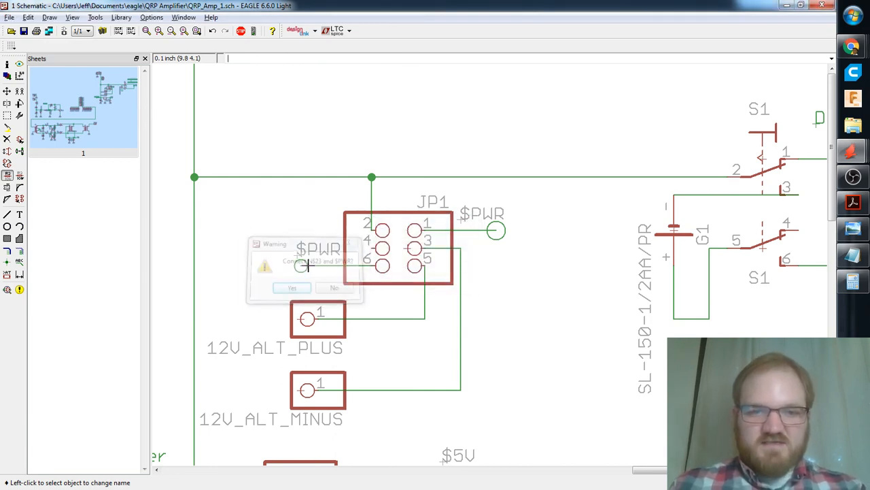
type("move")
key("Return")
Reposition the $PWR wire ends to the left of JP1.
left_click(300, 265)
left_click(292, 266)
left_click(286, 266)
left_click(286, 269)
scroll(416, 294, "down", 1)
scroll(416, 293, "down", 1)
left_click(349, 268)
left_click(347, 270)
left_click(348, 270)
left_click(347, 269)
scroll(487, 259, "down", 1)
Move the $PWR wire end and its label further right of JP1.
left_click(464, 220)
left_click(482, 219)
left_click(471, 219)
left_click(484, 219)
left_click(473, 220)
left_click(483, 220)
left_click(447, 212)
left_click(476, 212)
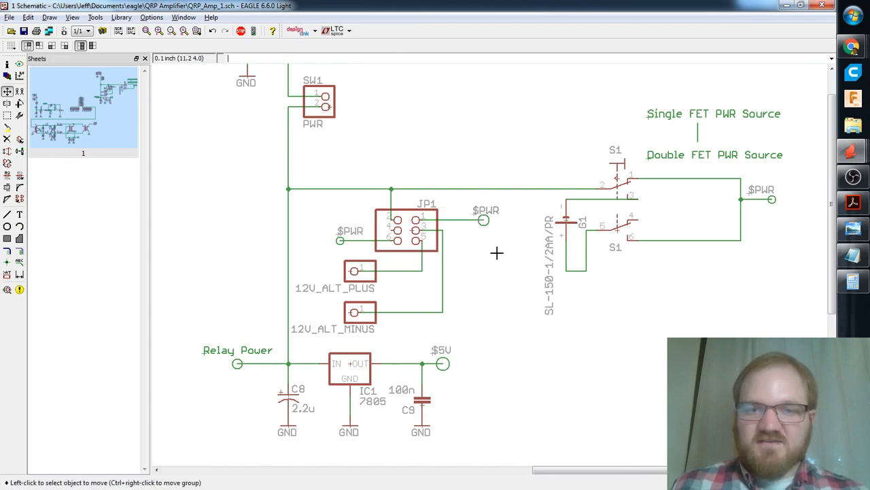
scroll(496, 250, "up", 3)
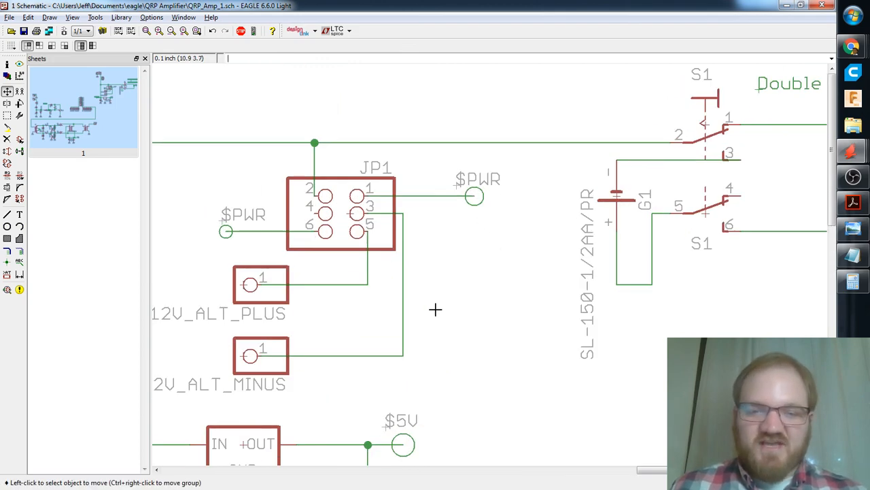
scroll(467, 352, "down", 2)
scroll(465, 351, "up", 1)
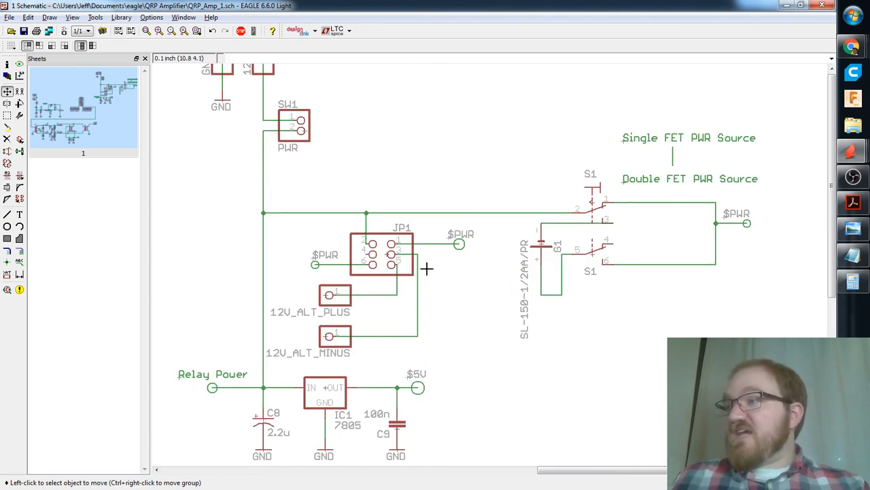
scroll(499, 261, "up", 1)
middle_click_drag(440, 261, 430, 237)
scroll(546, 227, "down", 1)
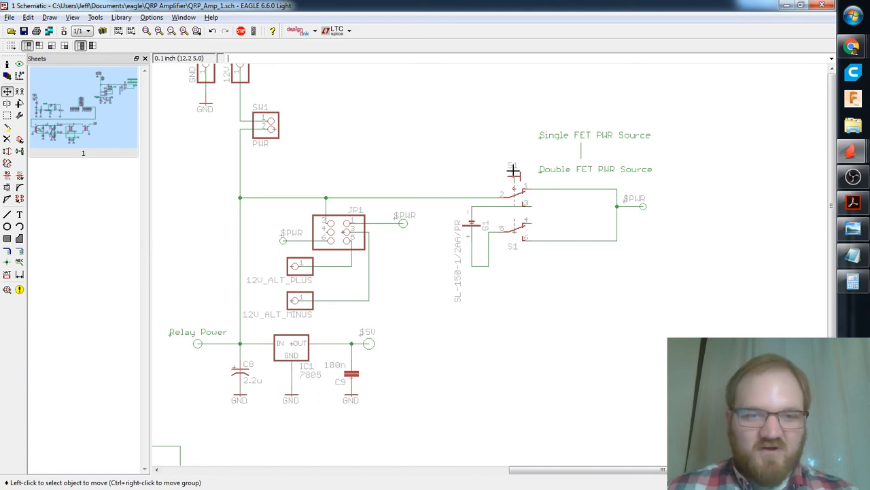
Set the line tool to draw on the 97 Info layer.
scroll(575, 186, "up", 1)
scroll(602, 155, "up", 1)
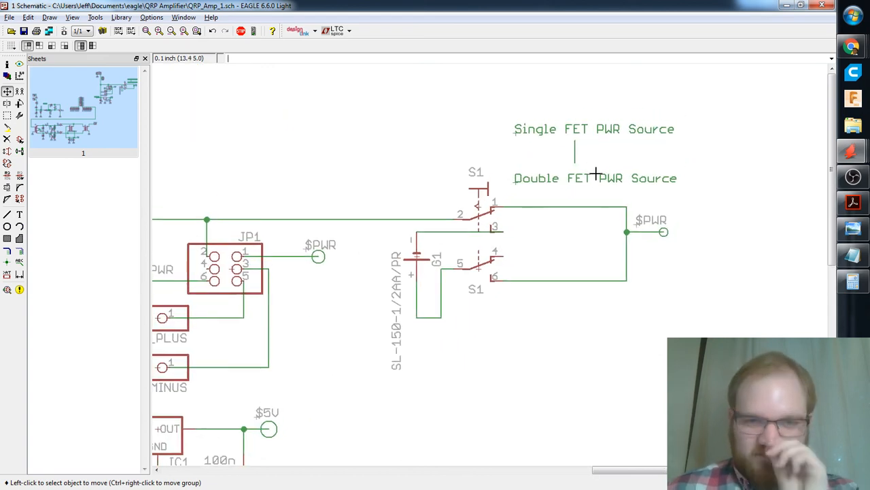
left_click(7, 214)
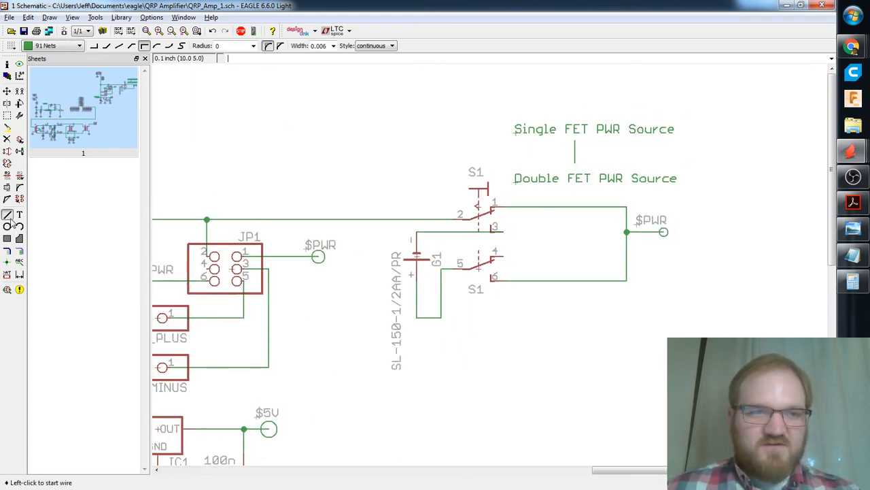
left_click(67, 46)
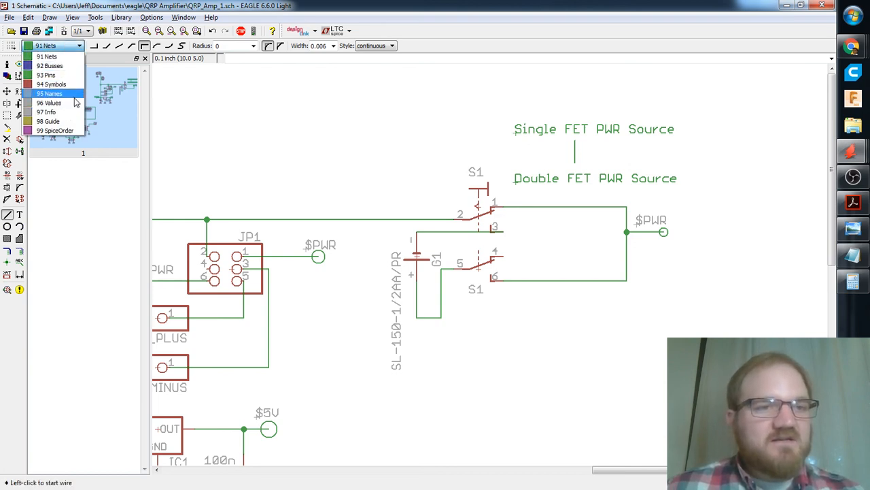
left_click(70, 113)
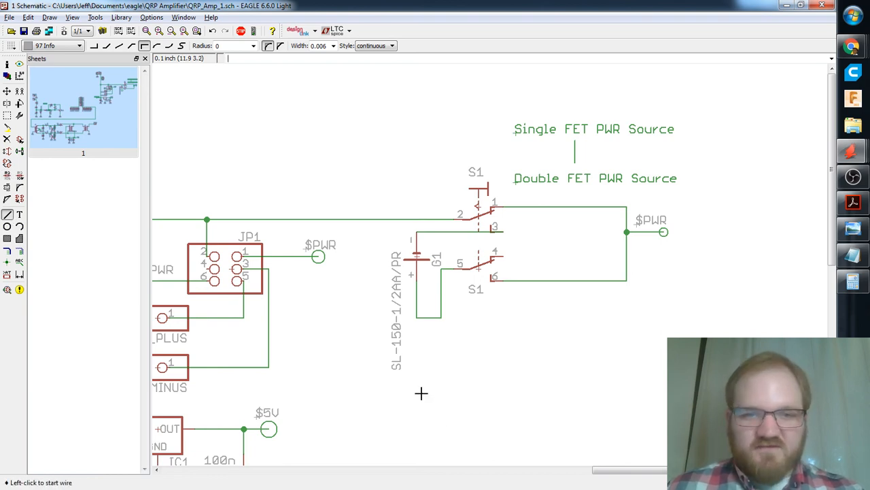
Below battery G1, draw a flat lead ending in a diagonal switch blade.
middle_click_drag(481, 355, 474, 314)
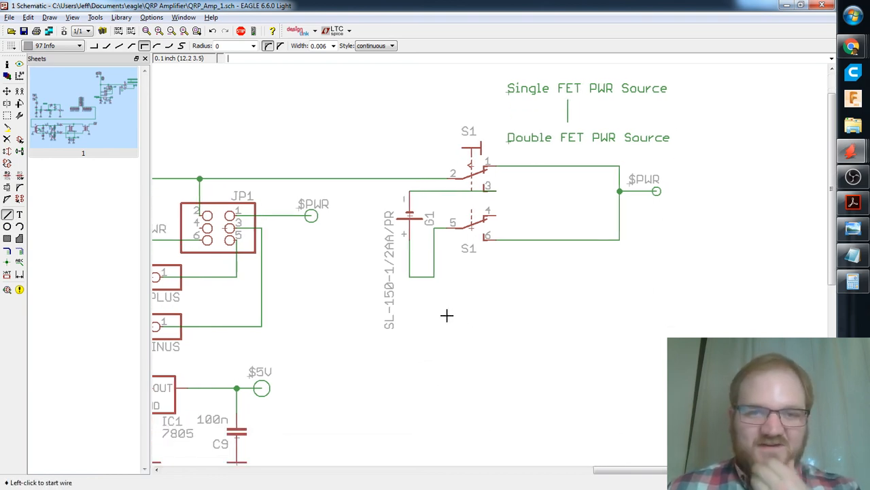
middle_click_drag(495, 309, 524, 295)
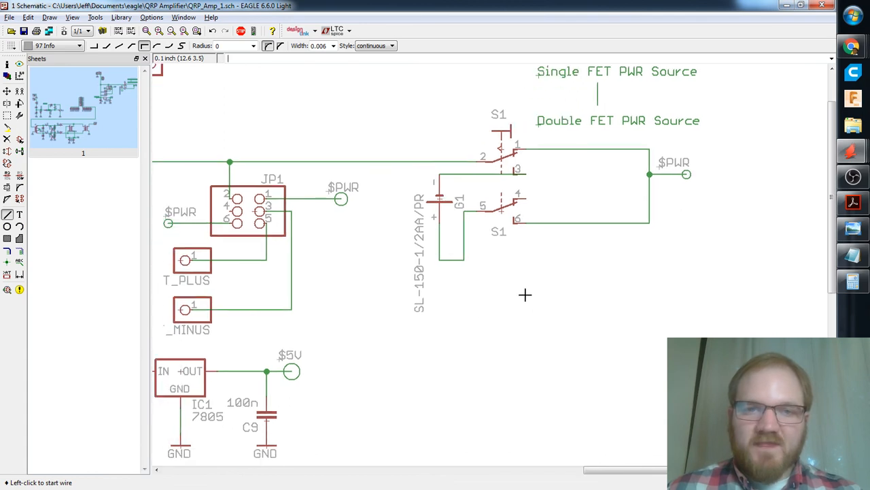
left_click(452, 322)
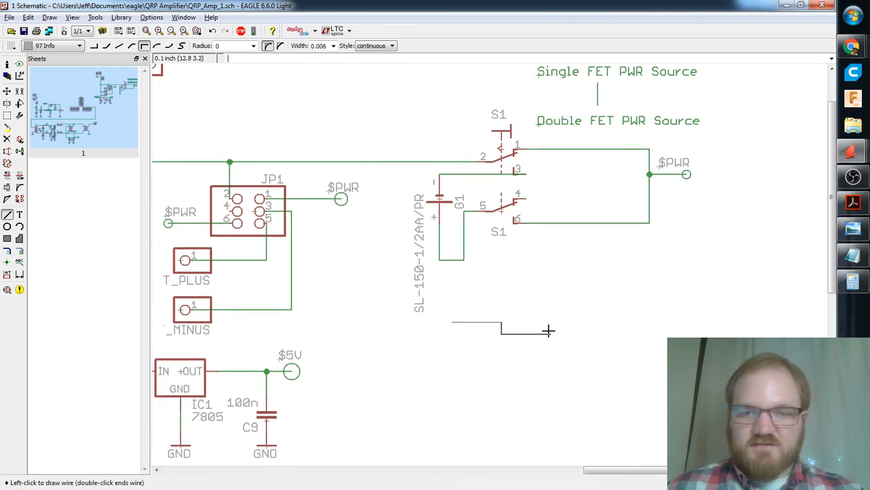
left_click(502, 322)
right_click(515, 313)
right_click(517, 313)
right_click(521, 312)
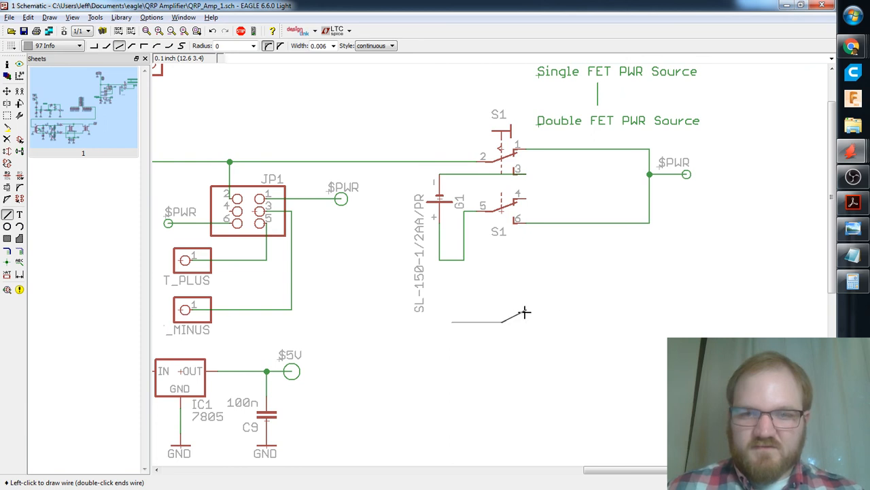
double_click(526, 310)
Draw the bracket-shaped outline from the blade's contact around to the bottom.
left_click(537, 310)
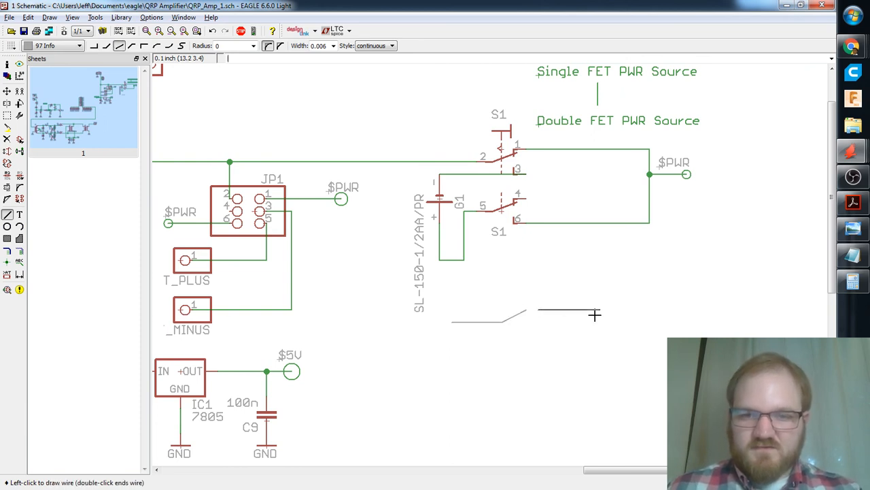
left_click(649, 310)
left_click(650, 383)
double_click(538, 383)
Add the second diagonal switch blade and a short middle contact line.
left_click(502, 358)
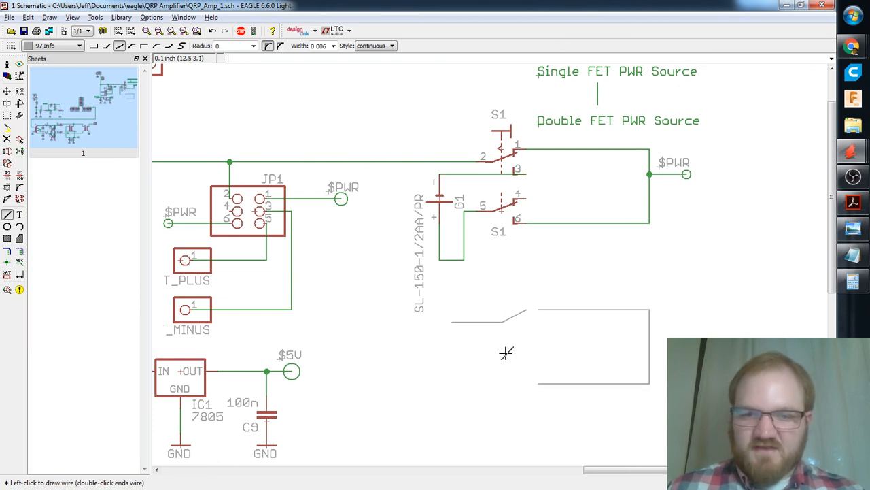
double_click(526, 347)
left_click(538, 322)
key("Escape")
left_click(541, 332)
double_click(550, 333)
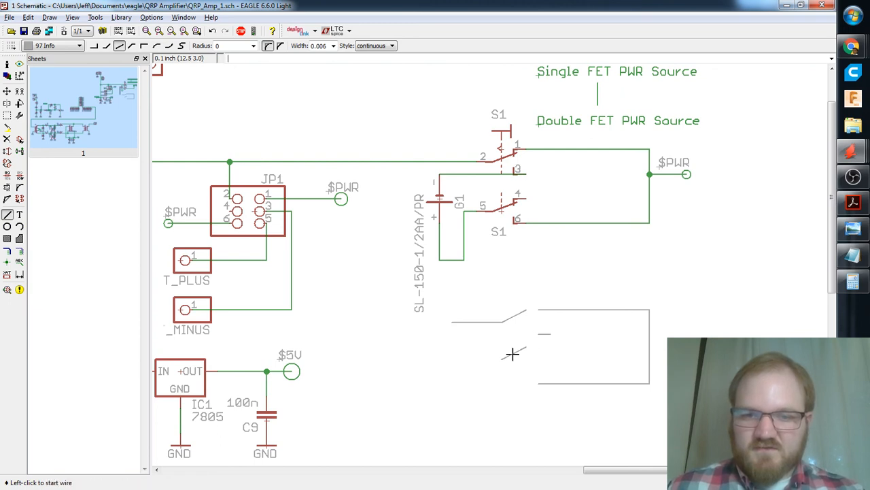
scroll(537, 350, "down", 3)
scroll(537, 350, "up", 3)
key("F7")
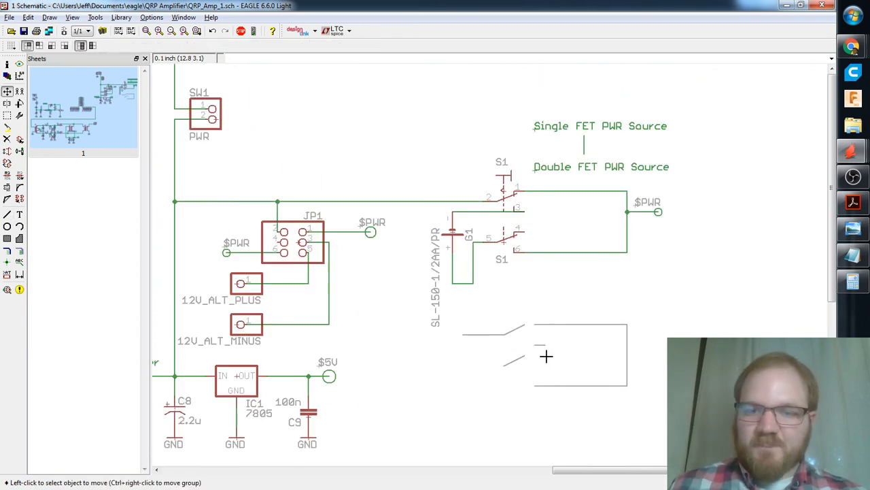
Stretch the sketch box's bottom line lower and drop the lower switch blade slightly.
left_click(562, 386)
left_click(557, 405)
left_click(512, 363)
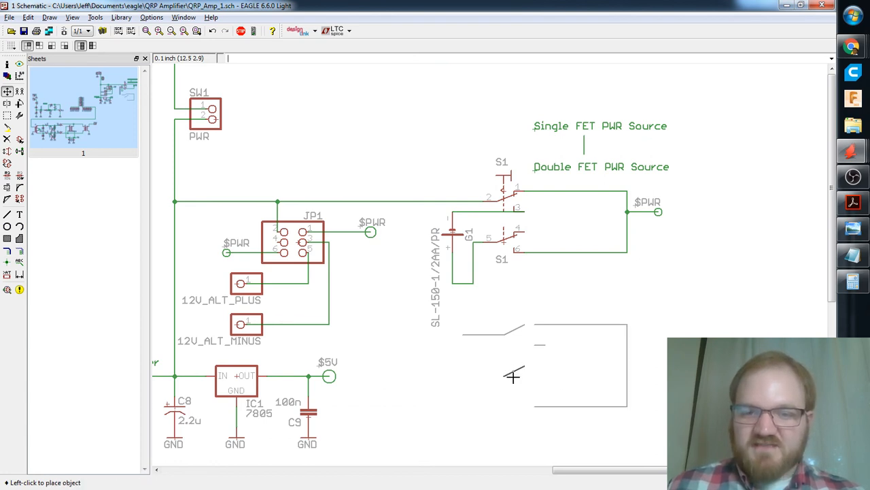
left_click(513, 379)
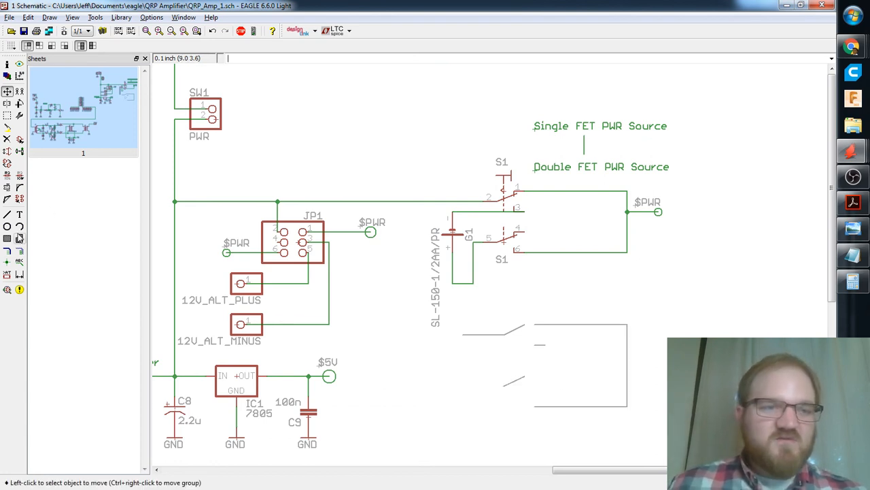
Draw two short horizontal contact lines beside the switch blades.
left_click(7, 214)
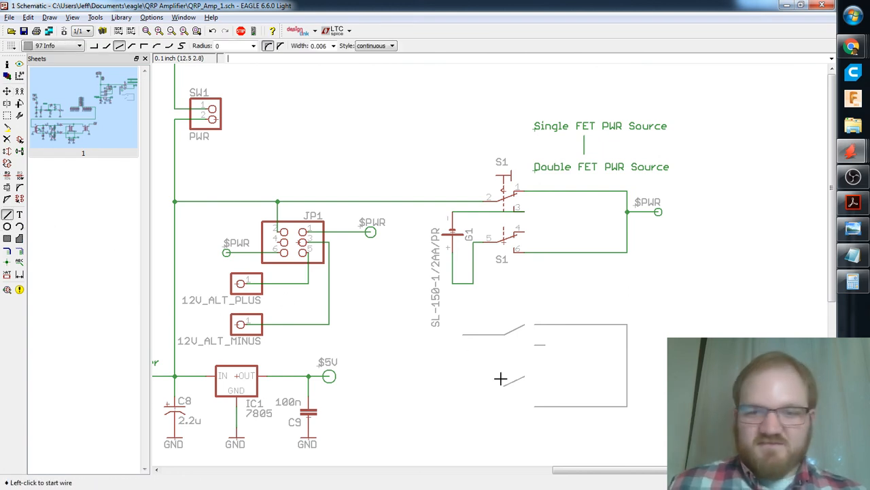
left_click(535, 378)
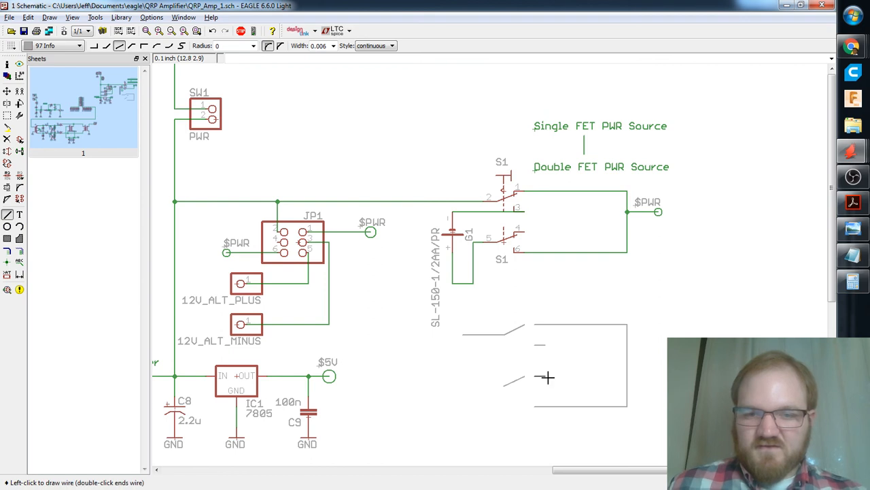
double_click(554, 376)
left_click(535, 345)
double_click(554, 344)
Draw a linking line from the upper contact across and down, then use the 0.01 inch grid.
middle_click_drag(476, 389, 478, 358)
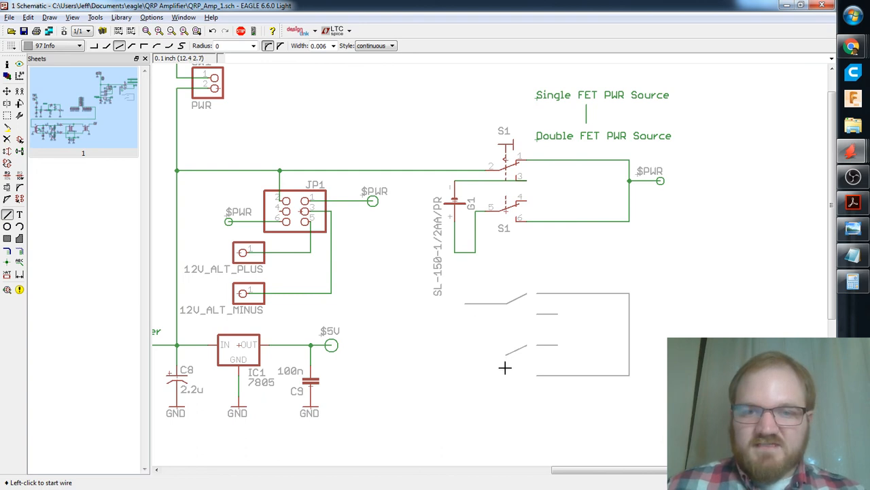
left_click(558, 313)
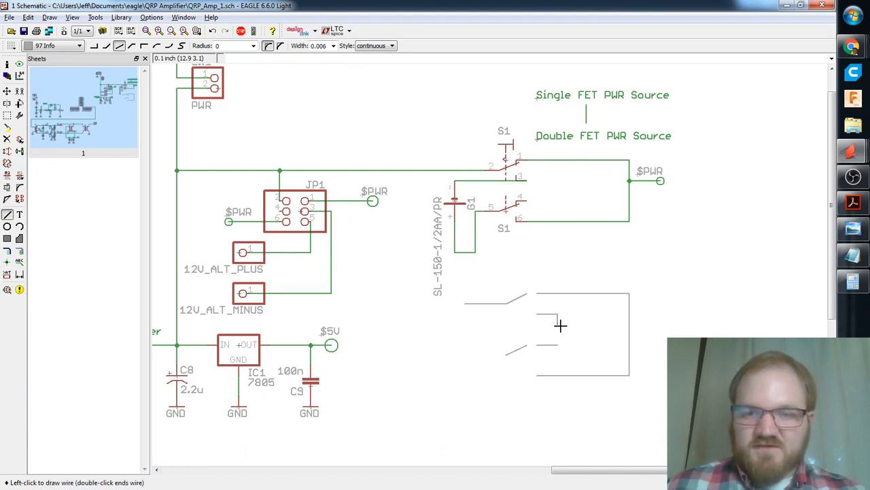
left_click(466, 325)
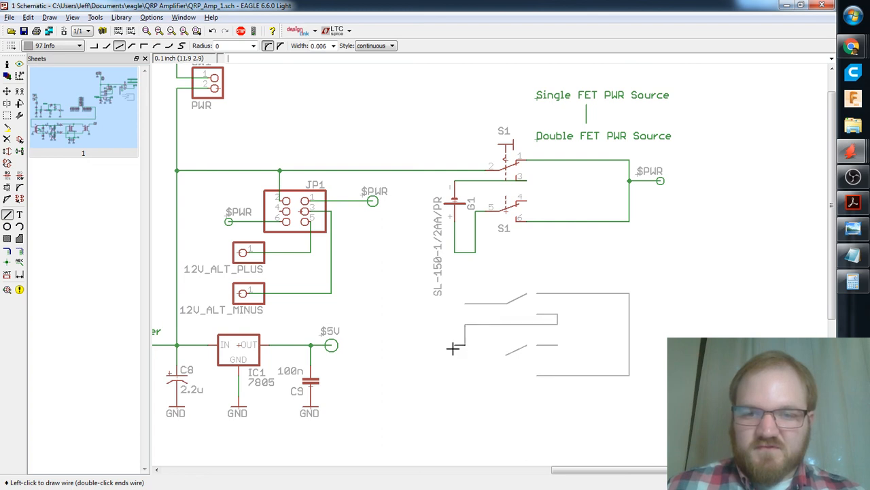
scroll(468, 343, "up", 2)
double_click(477, 338)
left_click(481, 339)
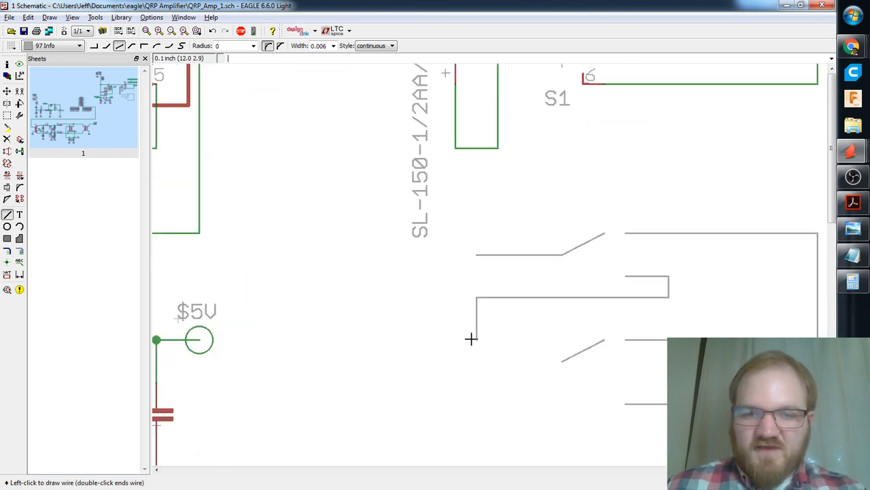
key("Escape")
Draw the battery symbol: a short tick and two battery plate lines of different lengths.
left_click(477, 341)
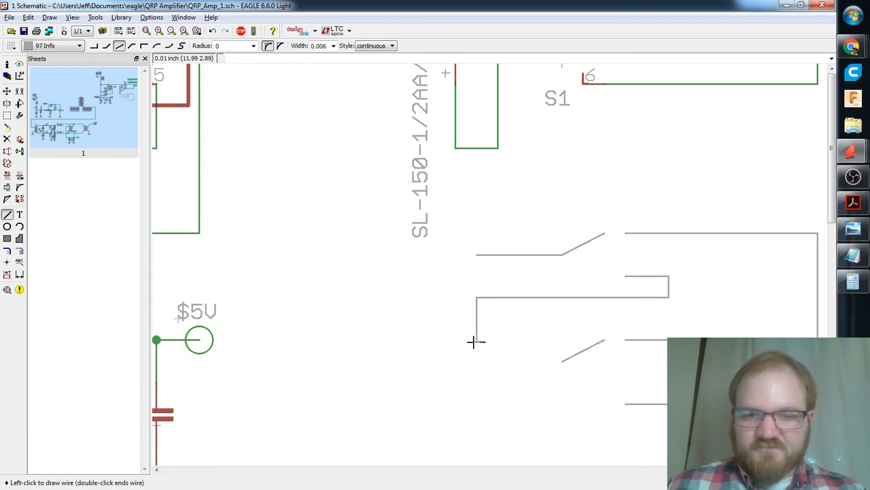
double_click(467, 342)
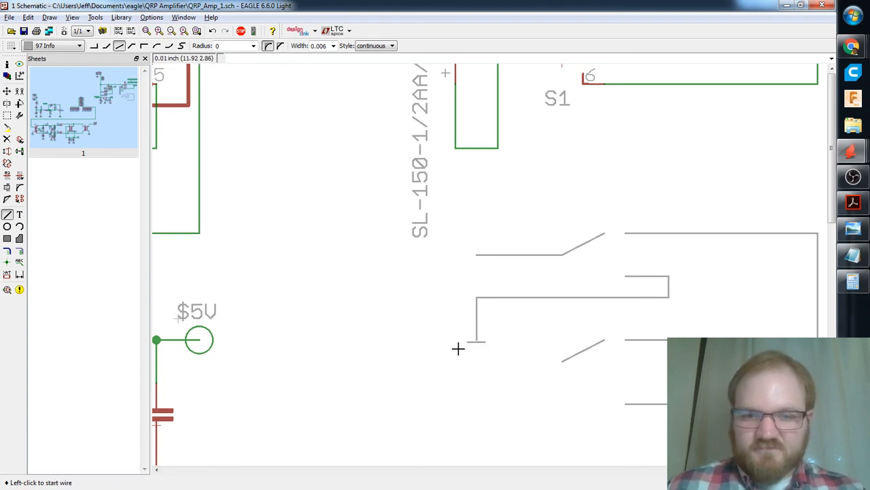
left_click(459, 348)
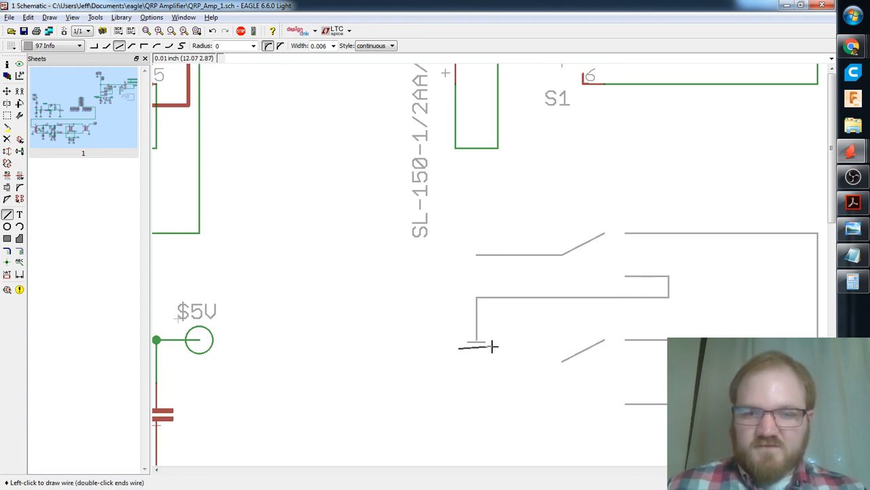
double_click(491, 350)
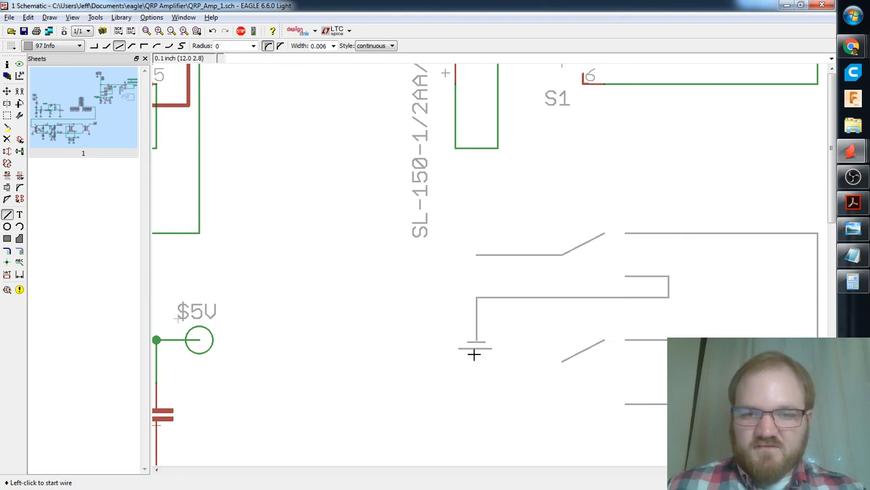
left_click(468, 354)
double_click(486, 355)
left_click(494, 361)
key("Escape")
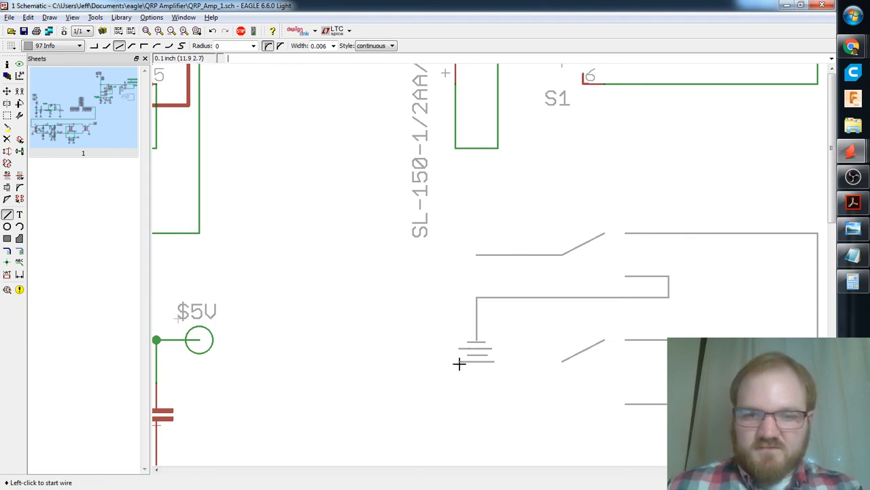
Wire the battery down and right to the lower switch blade.
scroll(462, 361, "down", 2)
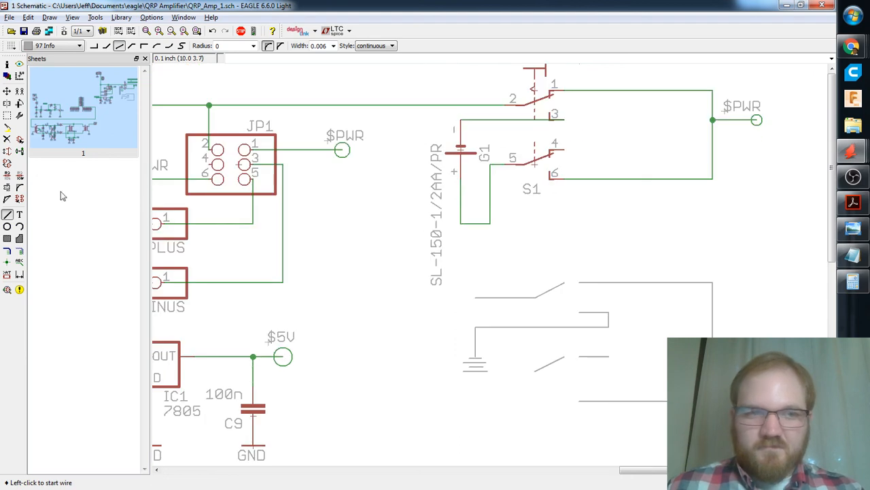
left_click(475, 370)
left_click(475, 386)
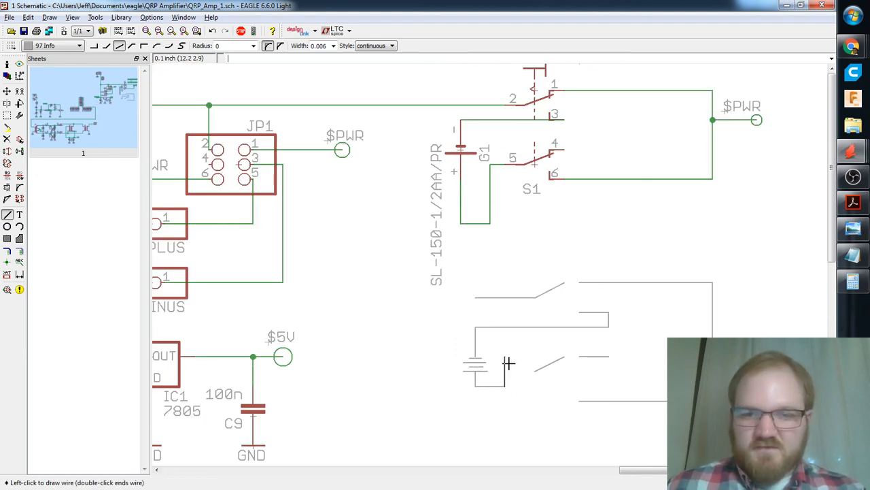
left_click(510, 370)
left_click(533, 370)
key("Escape")
Group the switch sketch's wires and pick up the short lower contact wire to move it.
middle_click_drag(564, 389, 511, 352)
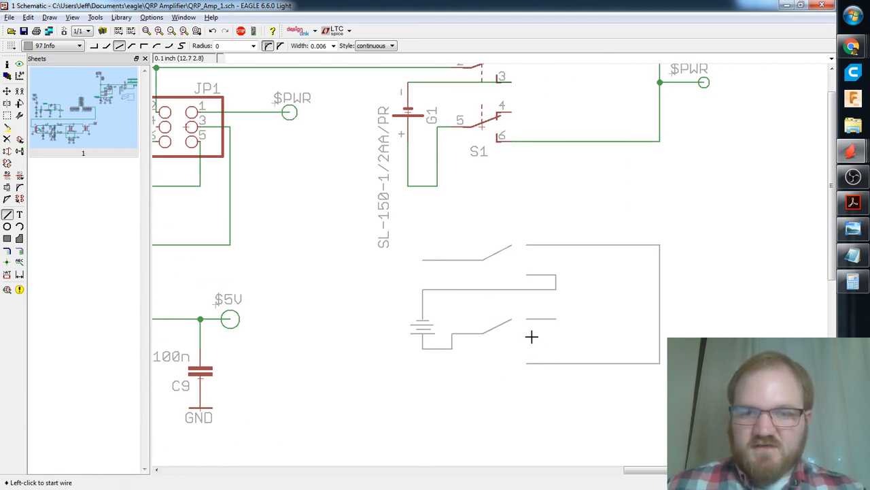
mouse_move(527, 334)
middle_mouse_down()
mouse_move(538, 344)
mouse_move(521, 365)
middle_mouse_up()
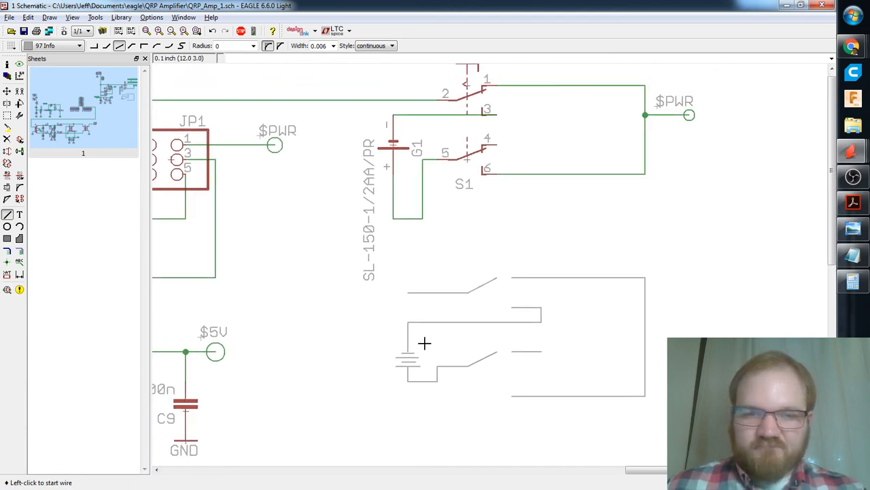
middle_click_drag(505, 336, 515, 315)
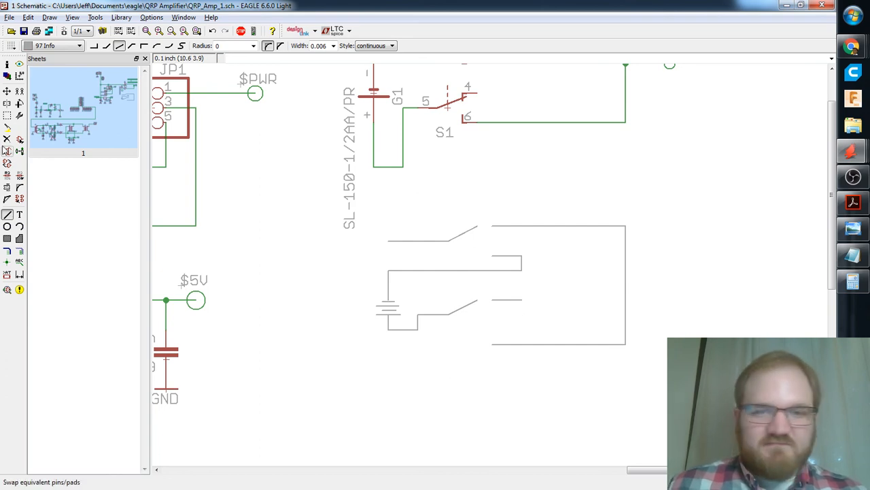
left_click(7, 115)
left_click_drag(486, 203, 643, 358)
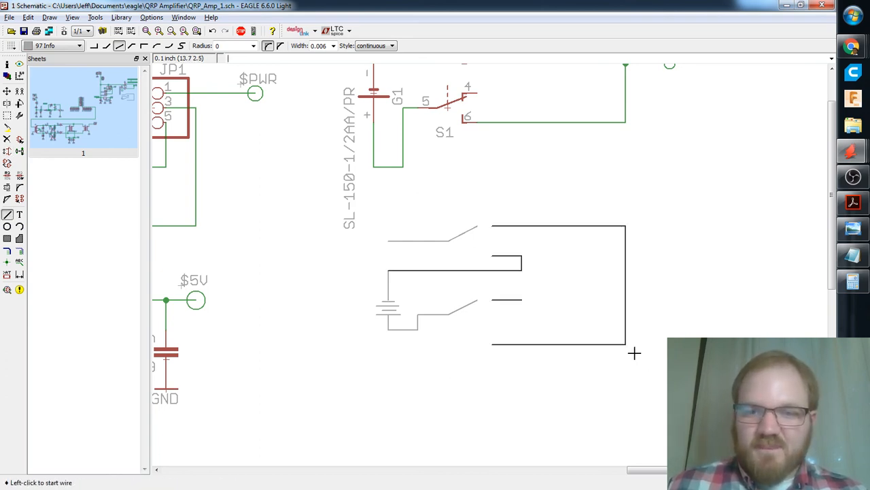
left_click(7, 91)
left_click(539, 287)
Undo the contact wire move and delete the old slanted lower contact wire.
left_click(534, 293)
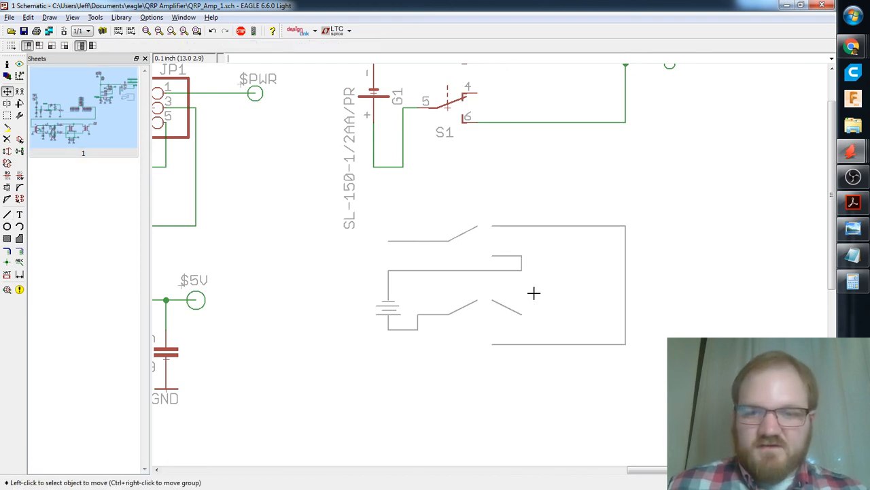
key("ctrl+z")
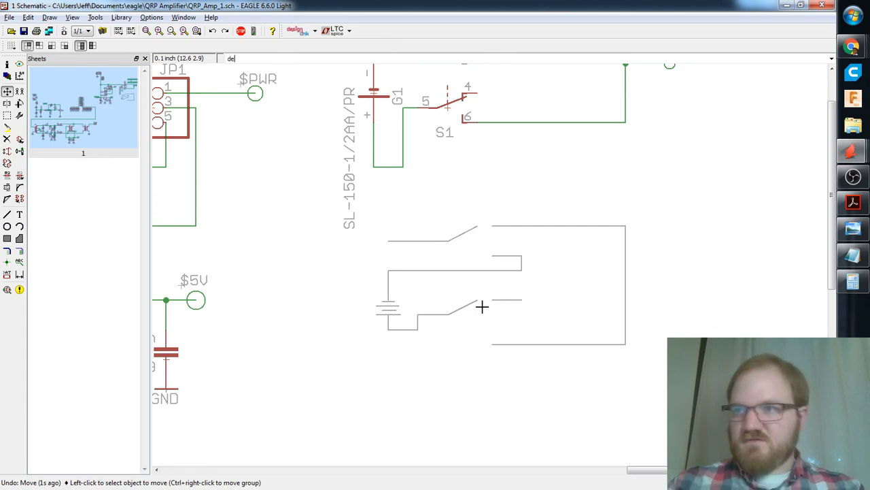
key("Delete")
left_click(480, 306)
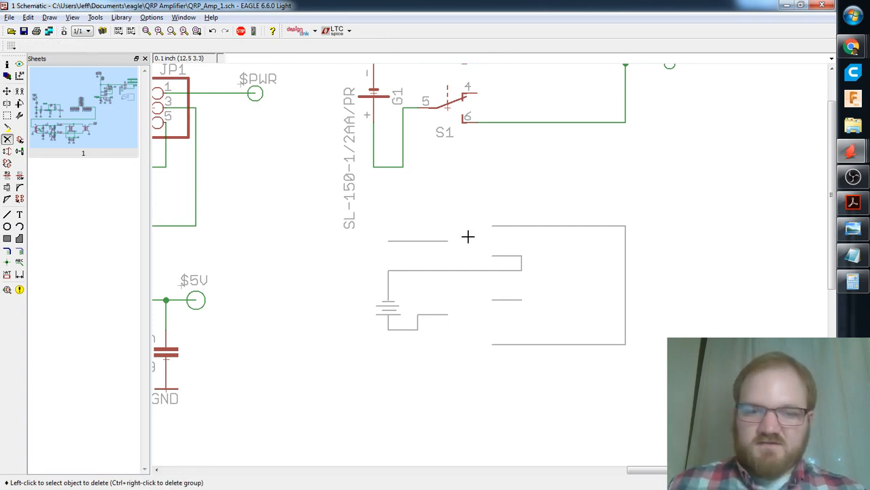
Redraw the upper switch blade slanting up to its contact and start the lower blade.
key("w")
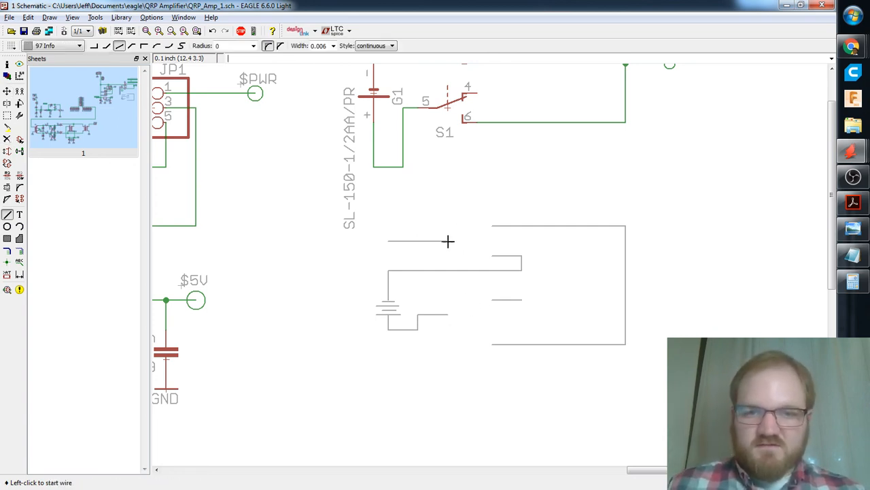
left_click(448, 240)
double_click(485, 227)
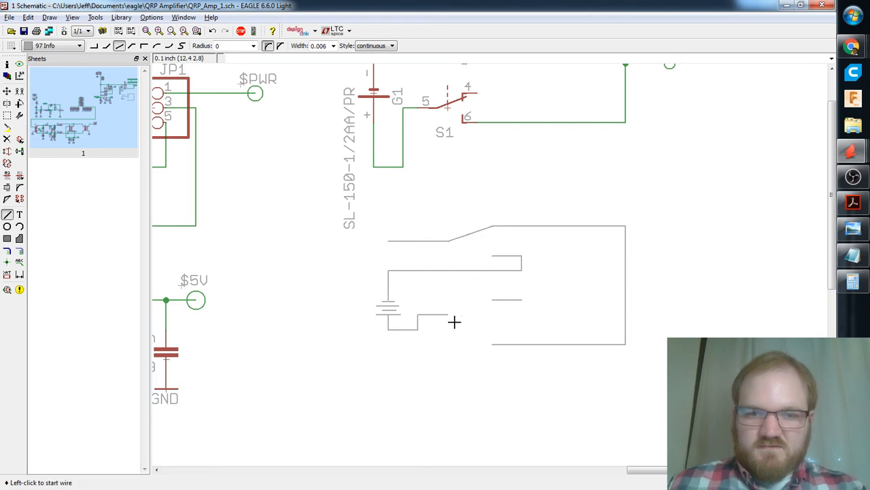
left_click(448, 315)
middle_click_drag(484, 291, 481, 325)
scroll(482, 325, "up", 2)
Add small circles on the three contacts and a larger terminal circle on the bottom wire end.
type("circ")
key("Return")
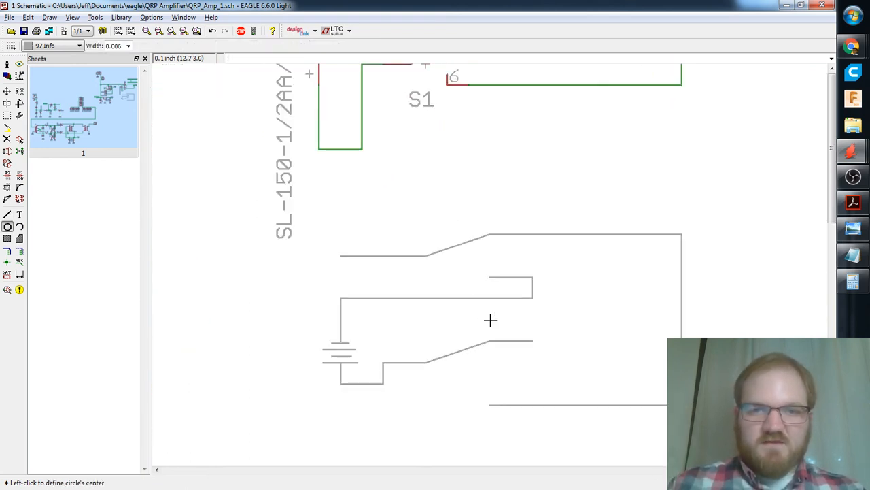
left_click(490, 234)
left_click(495, 237)
left_click(489, 277)
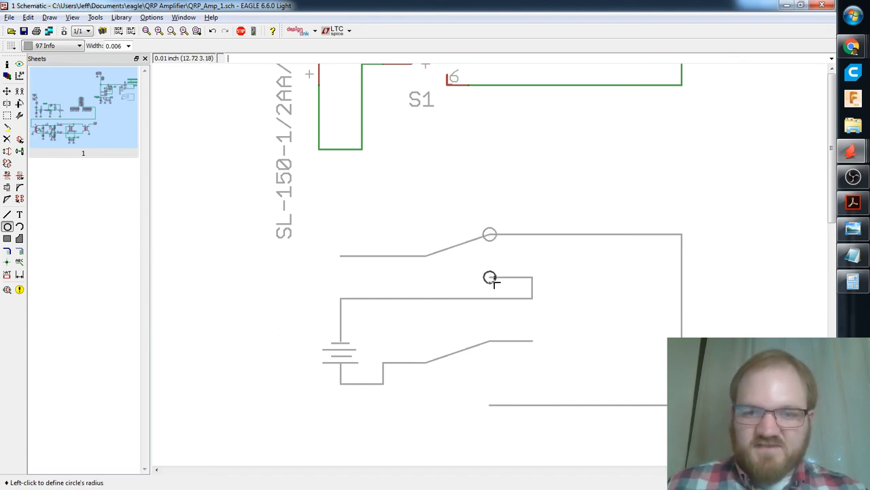
left_click(494, 280)
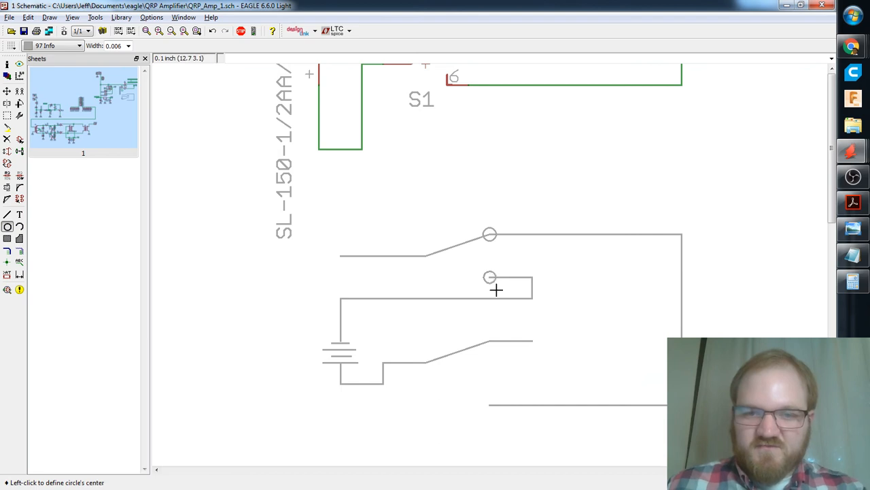
left_click(495, 343)
left_click(488, 405)
left_click(498, 412)
left_click(7, 214)
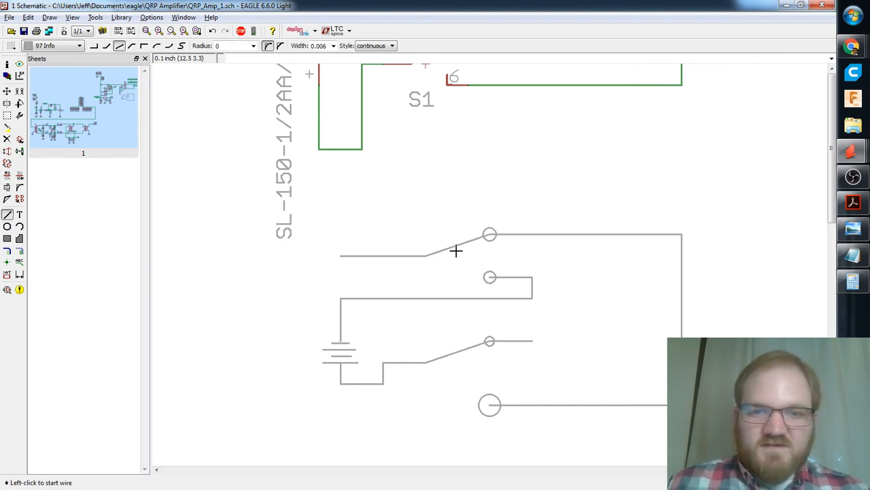
Draw three short vertical dashes between the upper and lower switch blades.
key("Escape")
left_click(460, 246, "alt")
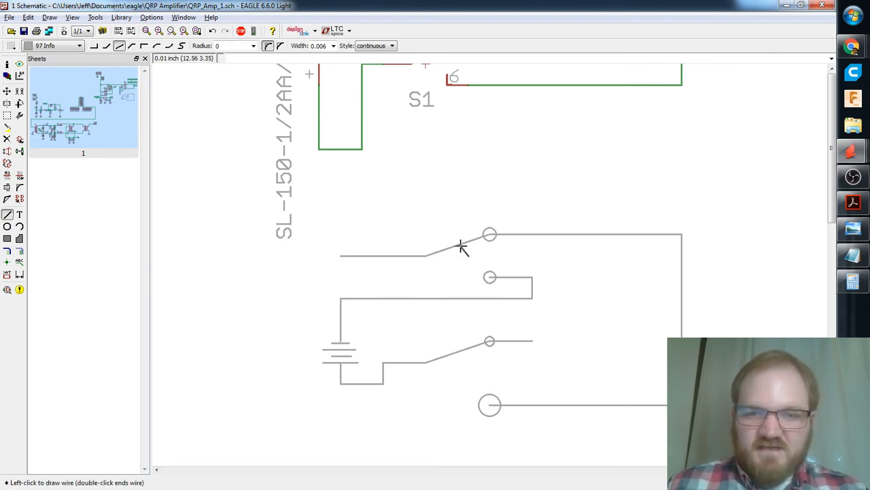
key("Escape")
left_click(460, 273, "alt")
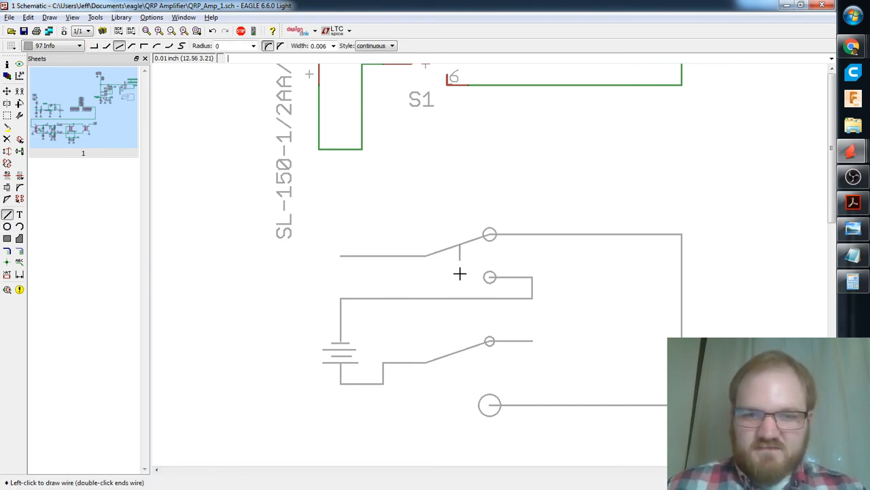
left_click(459, 284, "alt")
key("Escape")
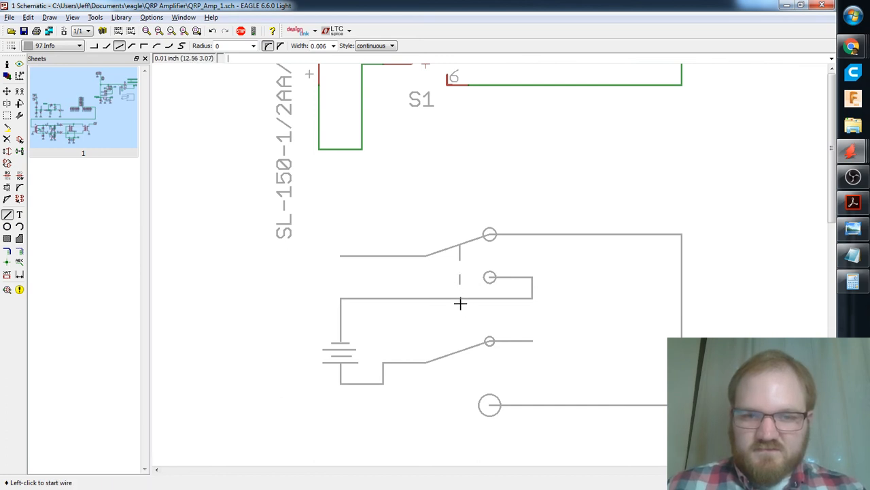
left_click(460, 306, "alt")
left_click(459, 316, "alt")
key("Escape")
Attempt a further dash below the others on the finer grid, cancelling misplaced wires.
left_click(460, 332, "alt")
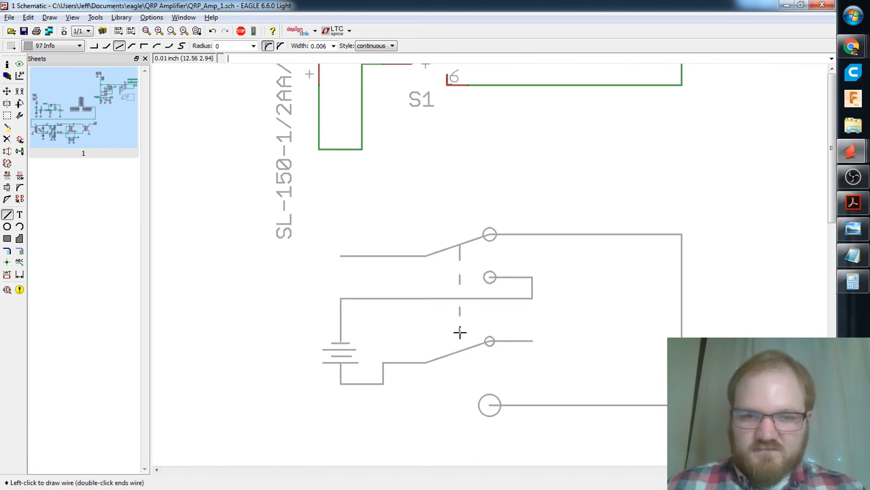
key("Escape")
left_click(461, 334, "alt")
key("Escape")
left_click(461, 334, "alt")
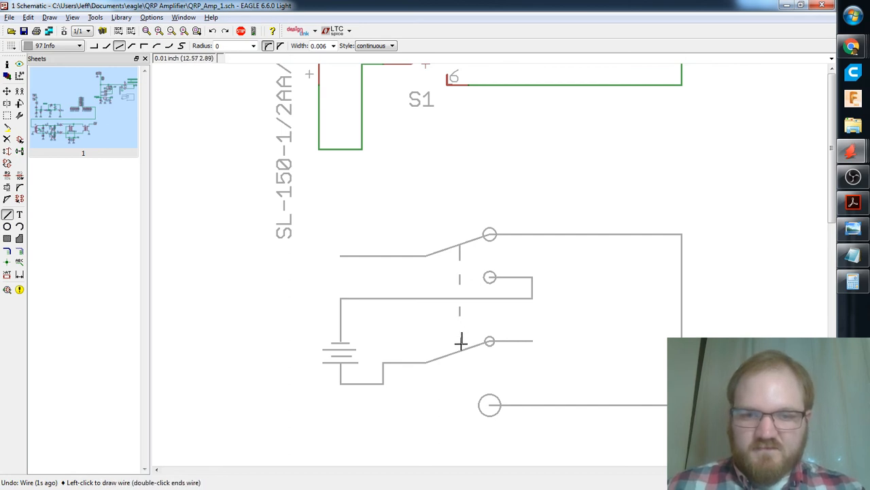
key("Escape")
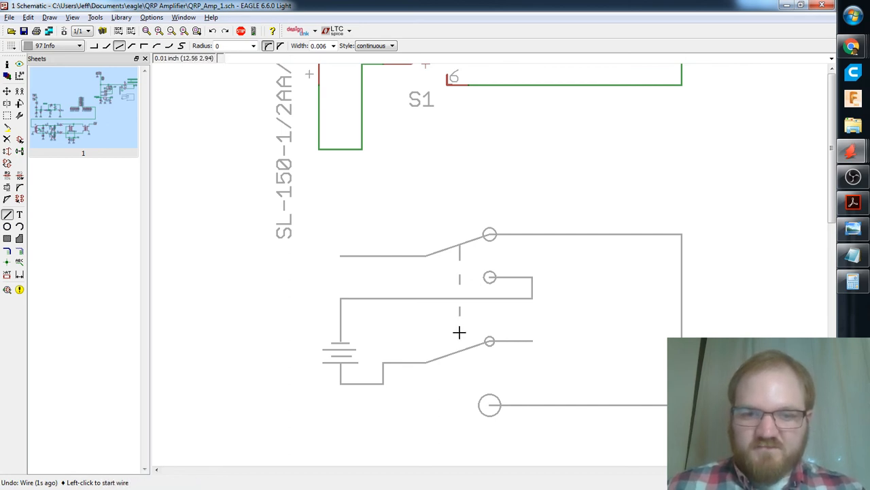
left_click(458, 340, "alt")
key("Escape")
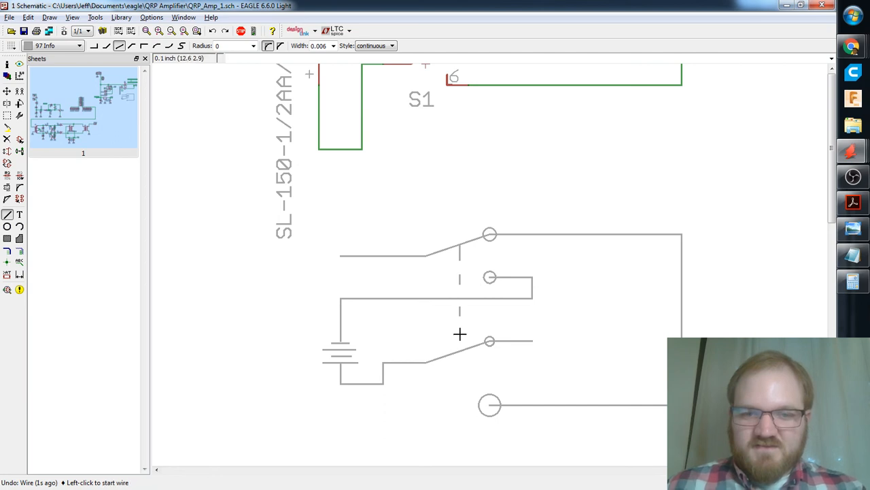
left_click(459, 333, "alt")
scroll(487, 313, "down", 3)
middle_click_drag(542, 313, 626, 258)
scroll(614, 295, "up", 4)
scroll(626, 257, "up", 2)
scroll(623, 257, "down", 3)
middle_click_drag(596, 229, 579, 201)
Draw a horizontal output wire with an arrowhead off the sketch's right vertical line.
middle_click_drag(671, 198, 527, 196)
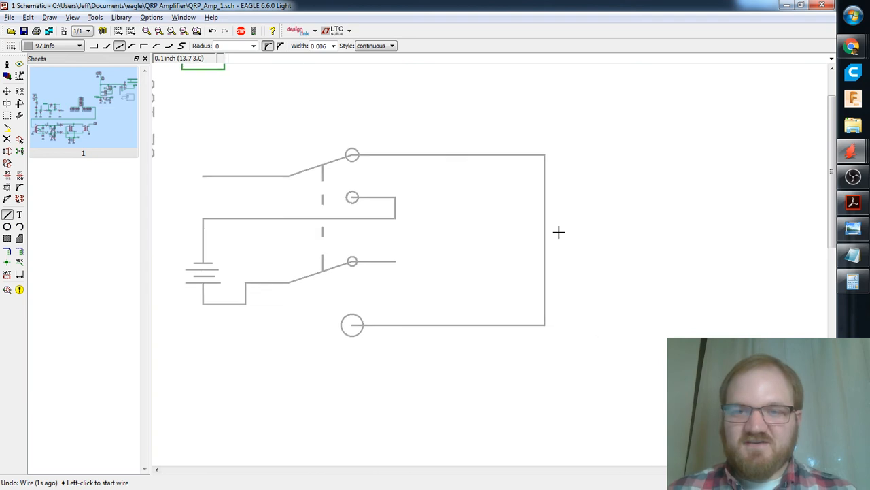
left_click(545, 239)
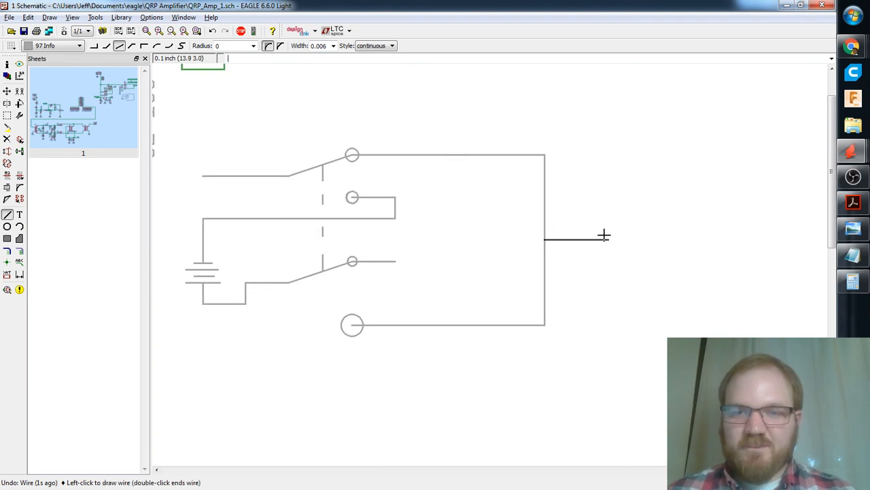
double_click(631, 238)
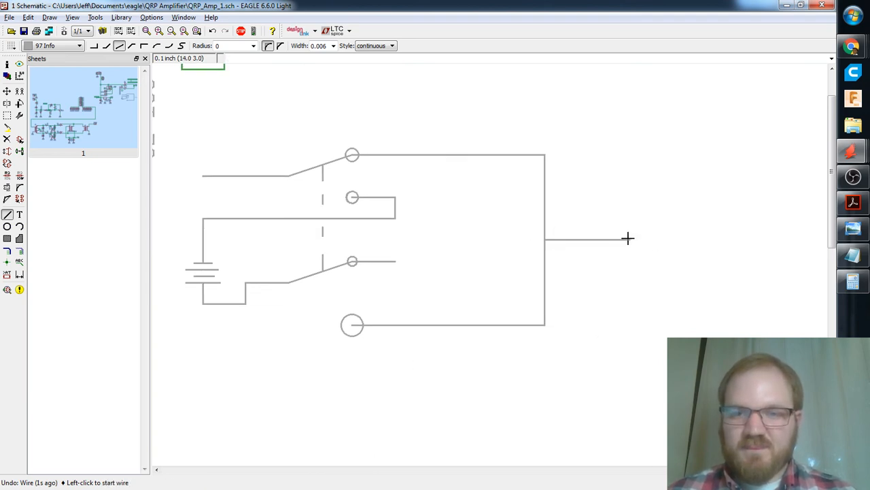
left_click(627, 239)
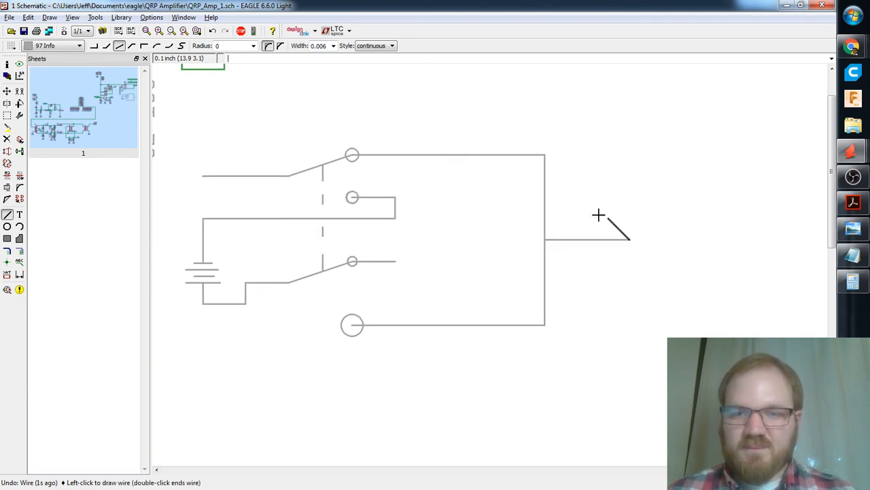
left_click(627, 239)
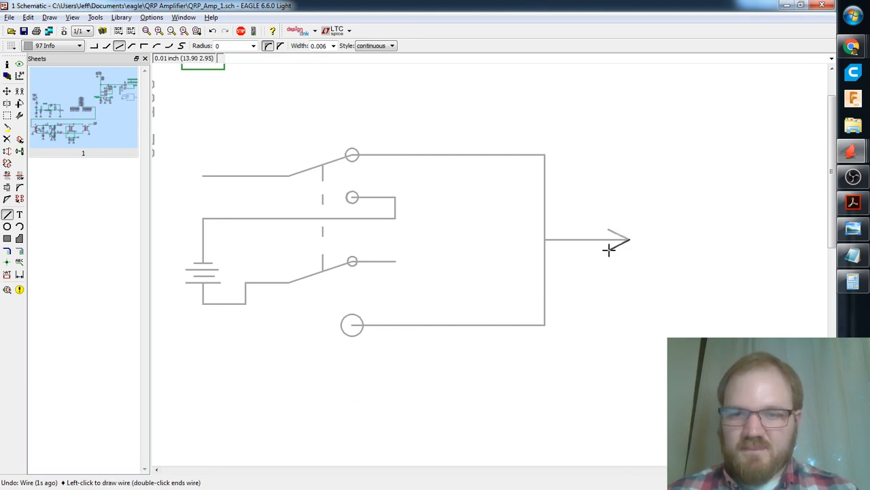
double_click(607, 249)
Place the text 'TO FET DRAINS' beside the output arrow.
left_click(19, 215)
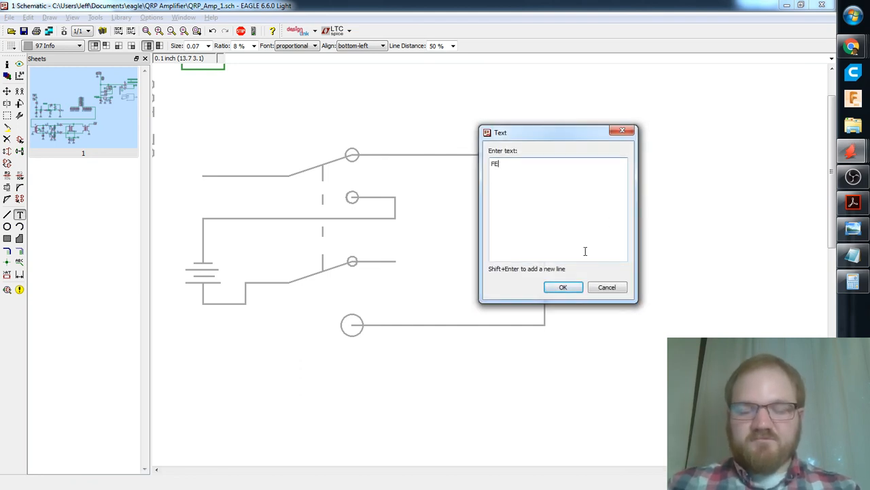
type("TO FET DRAINS")
key("Return")
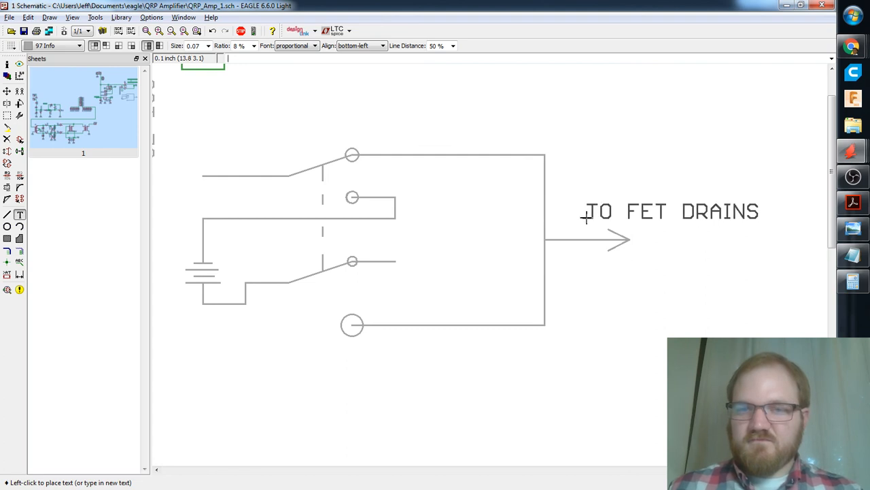
left_click(586, 216)
middle_click_drag(474, 147, 570, 170)
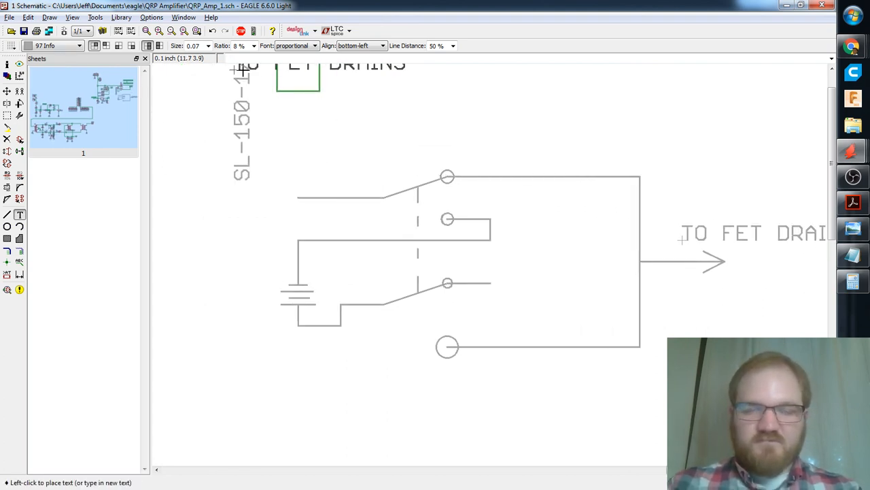
left_click(169, 133)
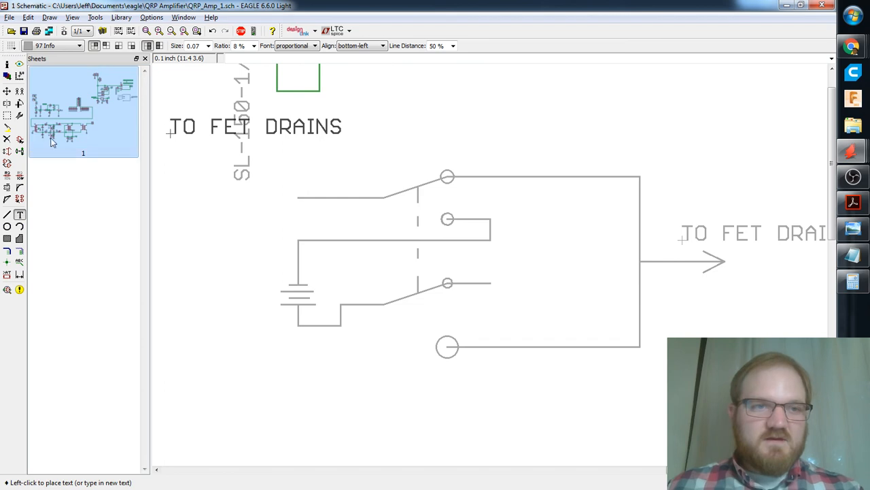
Place a '+12V' label at the upper switch input.
left_click(20, 215)
type("+12V")
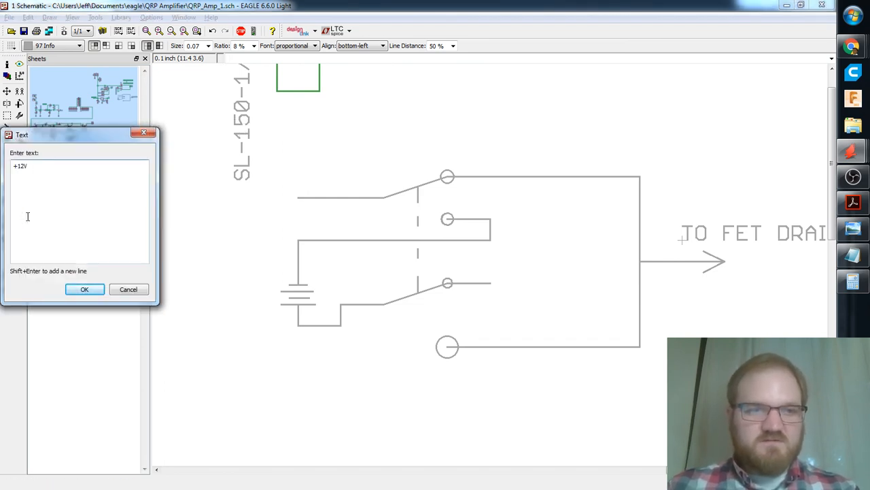
key("Return")
left_click(292, 183)
middle_click_drag(420, 286, 469, 278)
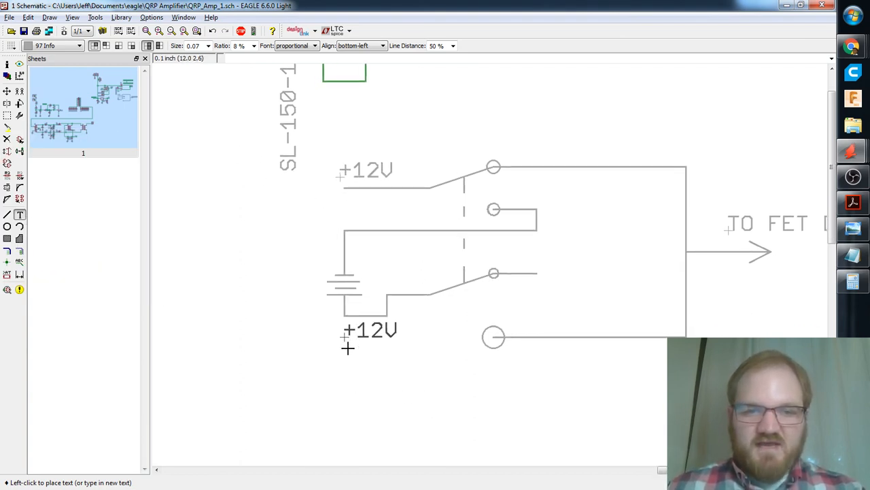
scroll(325, 343, "up", 4)
scroll(369, 395, "down", 7)
Number the upper switch contacts 1, 2 and 3 beside their matching contacts.
left_click(20, 214)
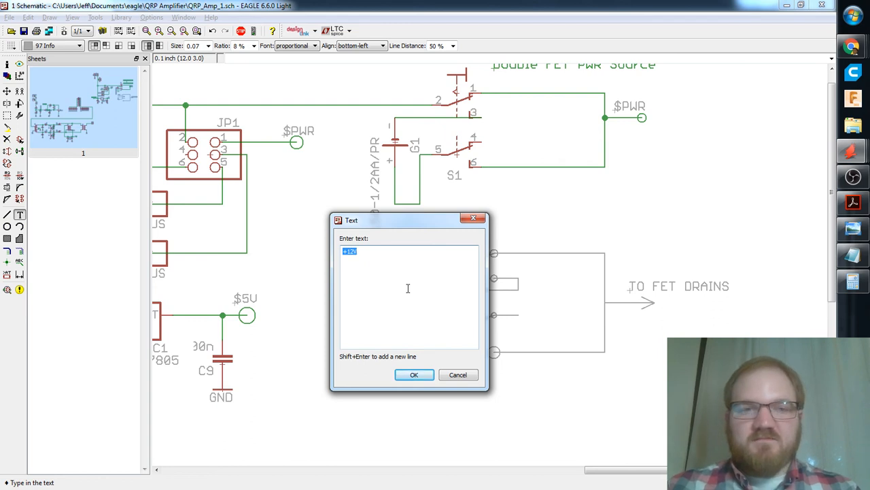
type("1")
key("Return")
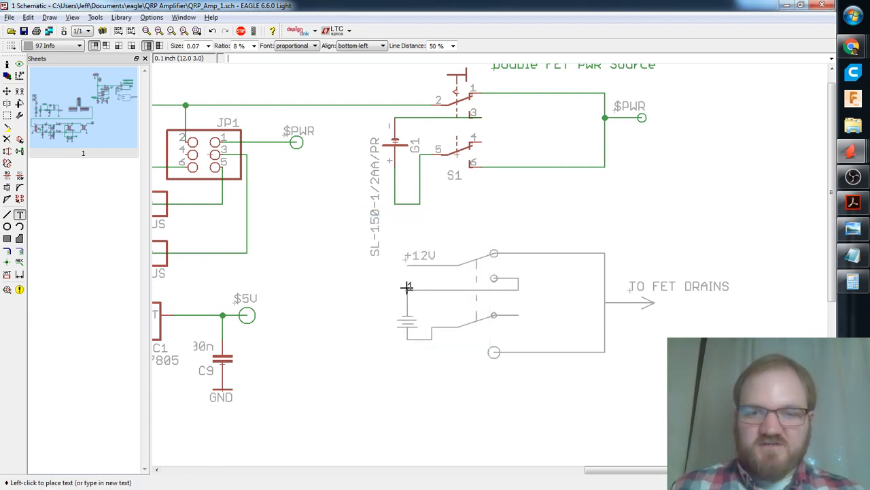
scroll(521, 225, "down", 3)
scroll(456, 210, "up", 4)
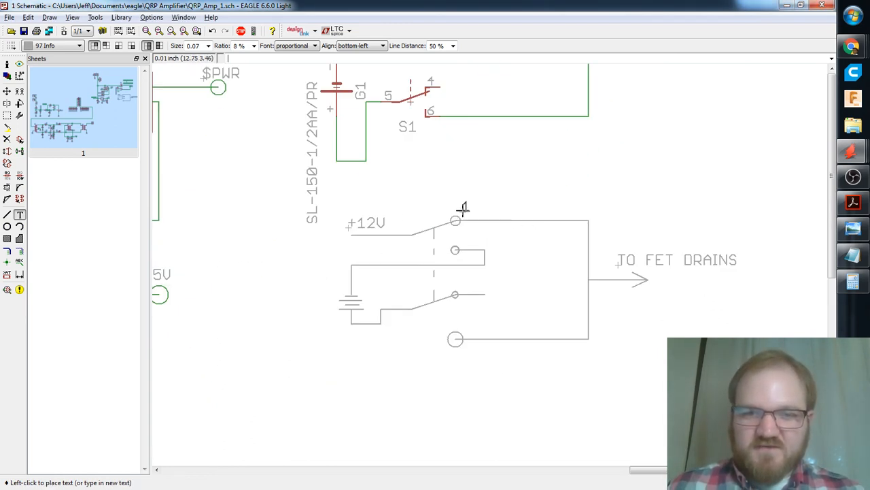
left_click(457, 213)
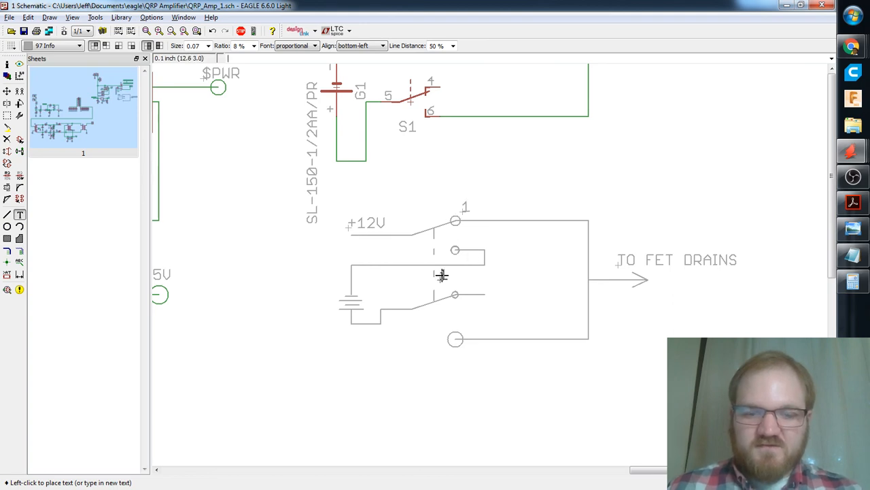
left_click(21, 217)
type("2")
key("Return")
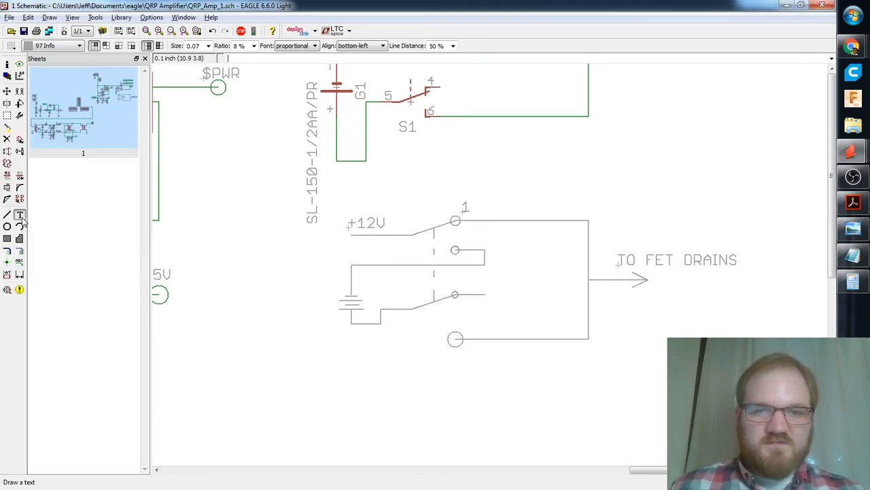
left_click(410, 226)
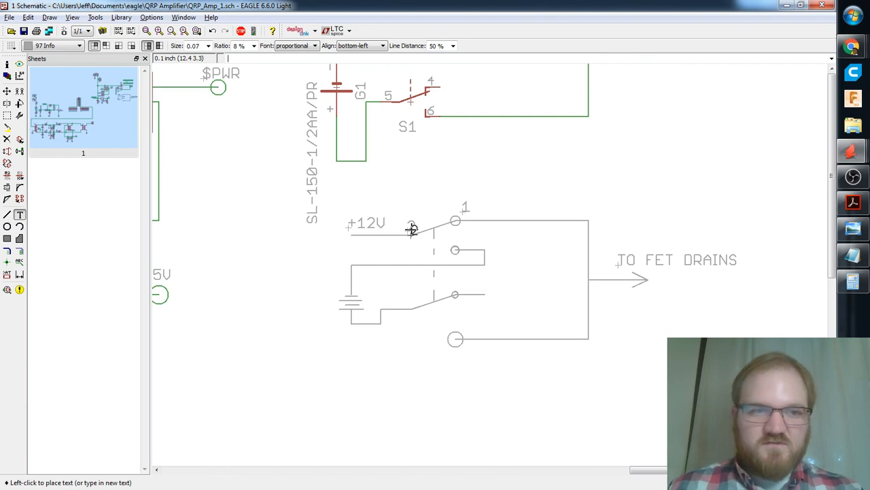
left_click(20, 215)
type("3")
key("Return")
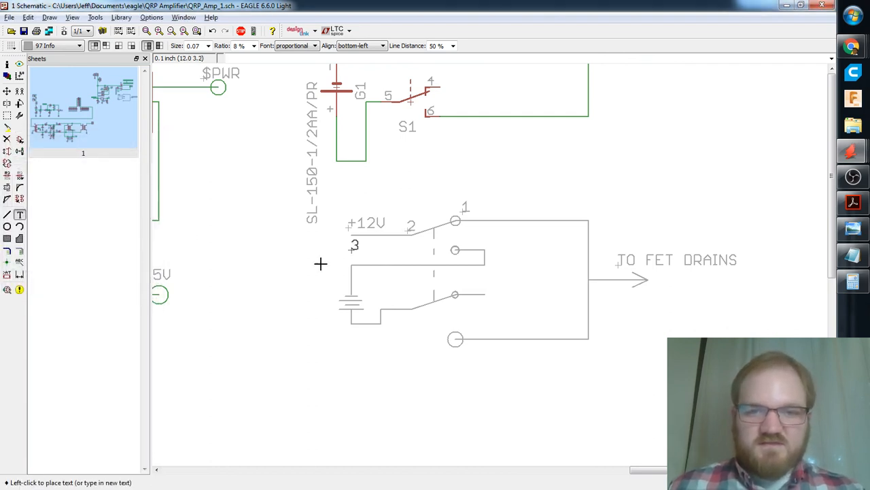
left_click(466, 241)
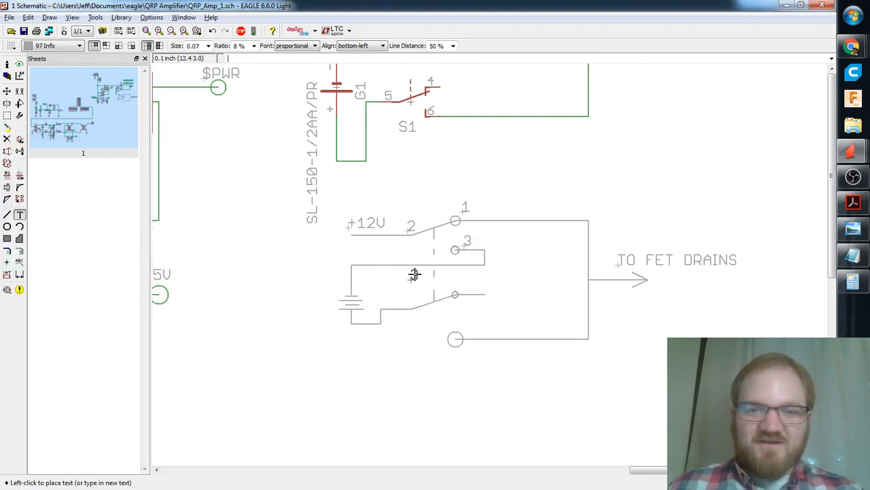
Number the lower switch contacts 4, 5 and 6 beside their matching contacts.
left_click(20, 216)
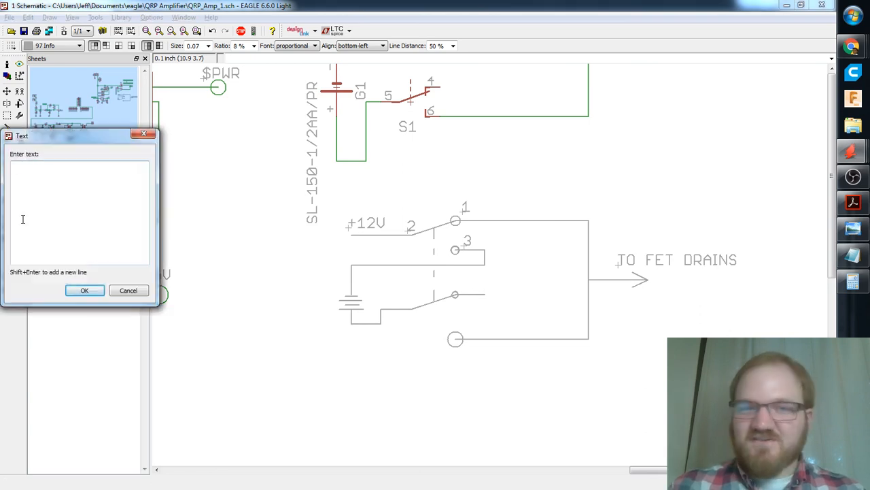
type("4")
key("Return")
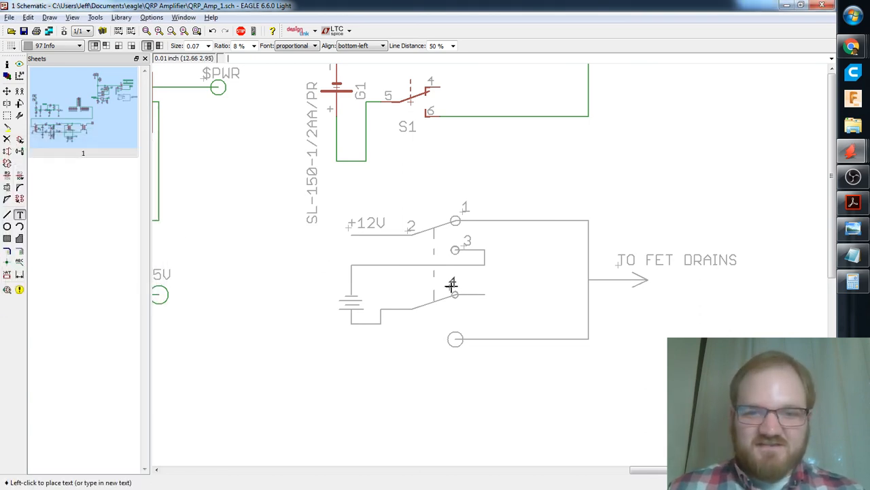
left_click(459, 289)
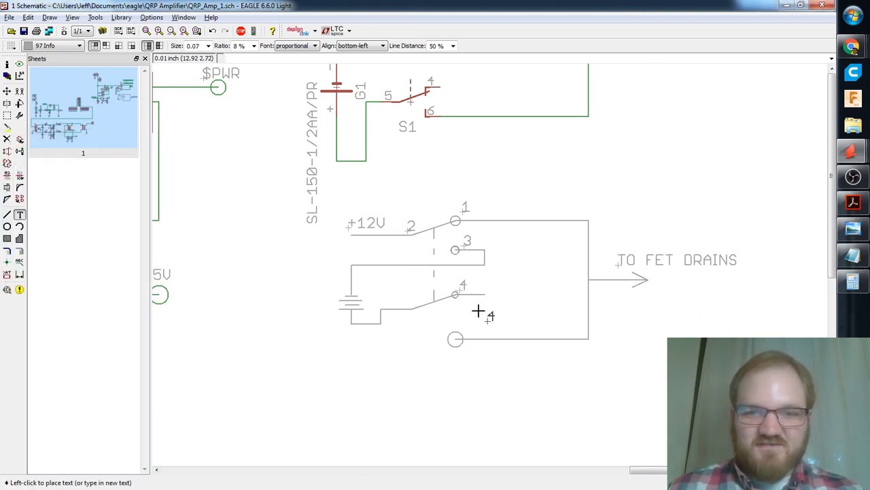
left_click(24, 214)
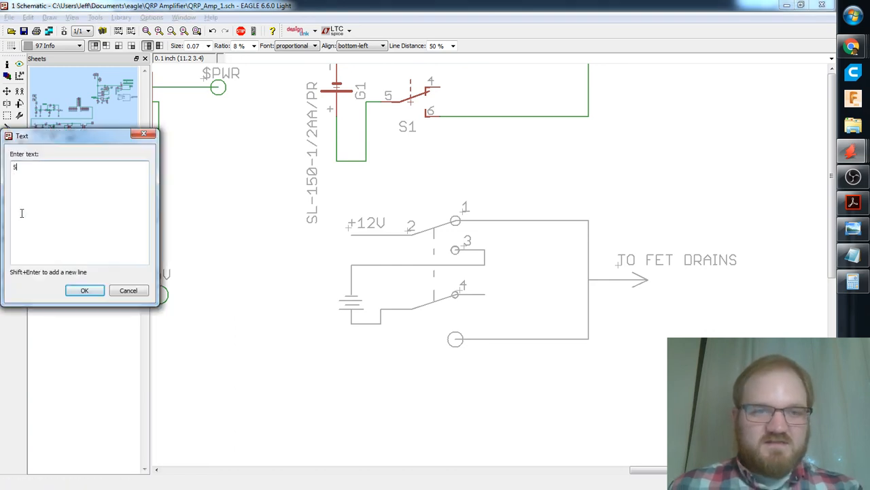
key("Escape")
left_click(407, 303)
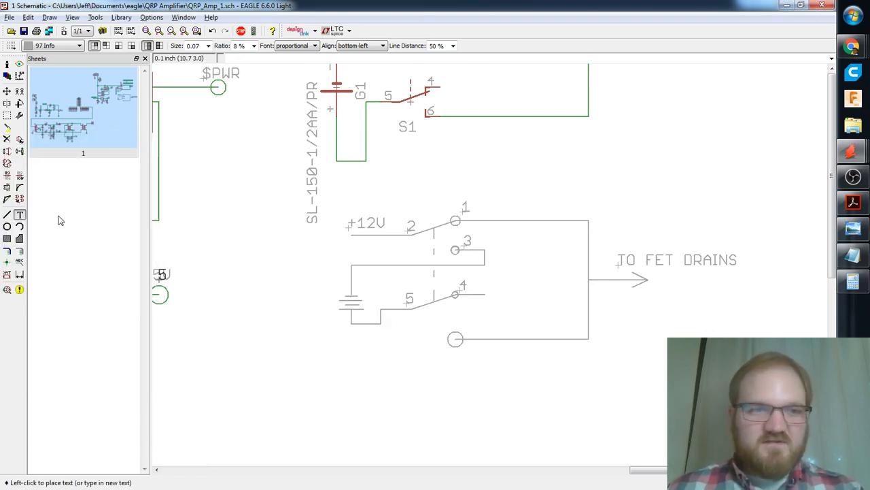
left_click(20, 215)
key("Escape")
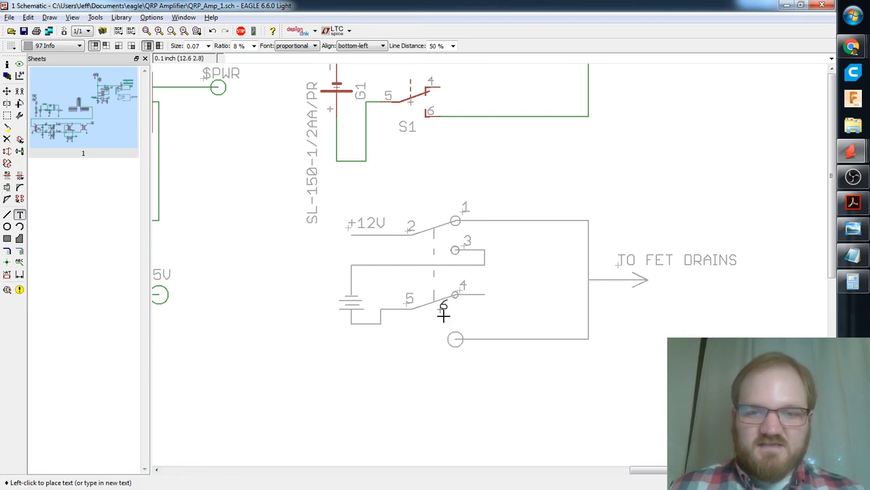
left_click(467, 332)
scroll(501, 376, "up", 3)
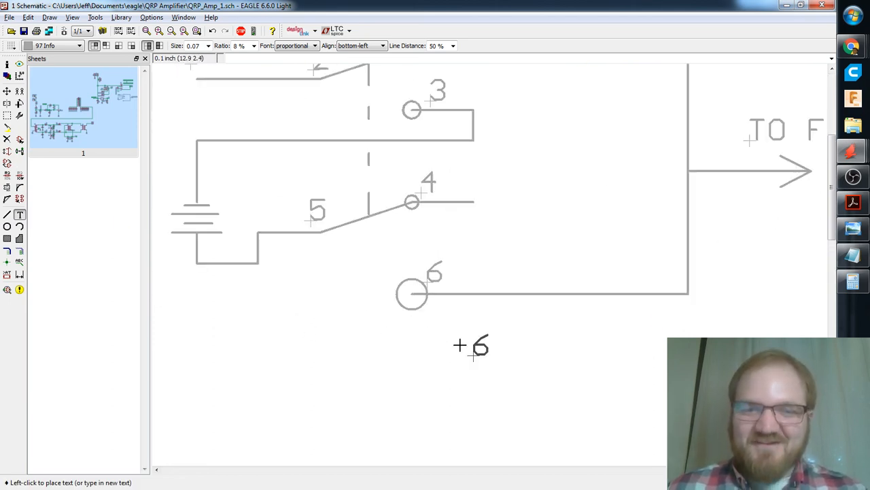
scroll(434, 328, "up", 2)
scroll(431, 311, "down", 3)
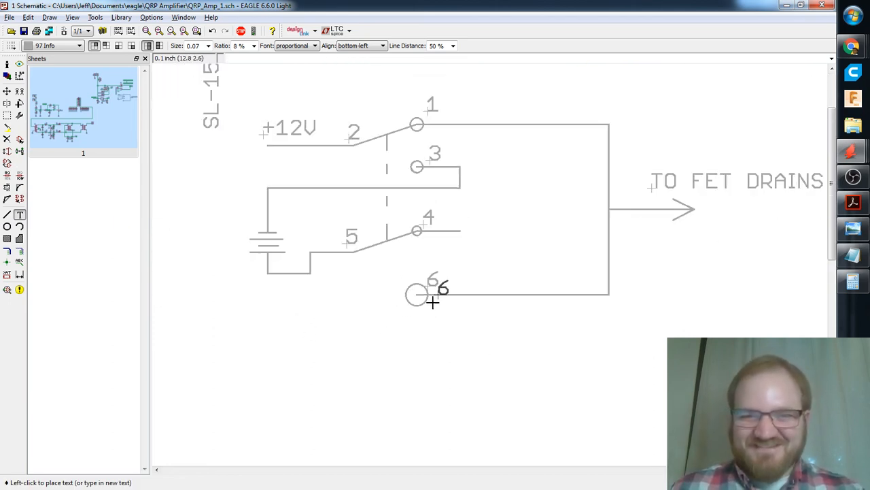
scroll(481, 293, "down", 3)
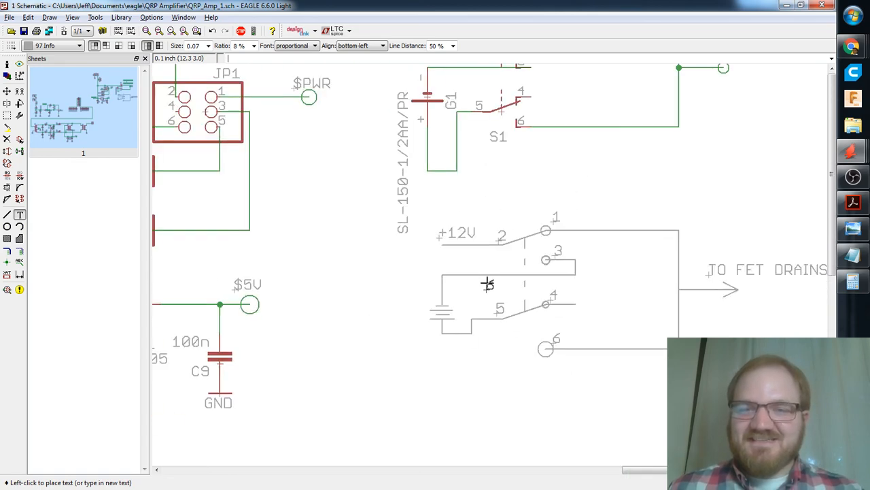
scroll(485, 278, "up", 3)
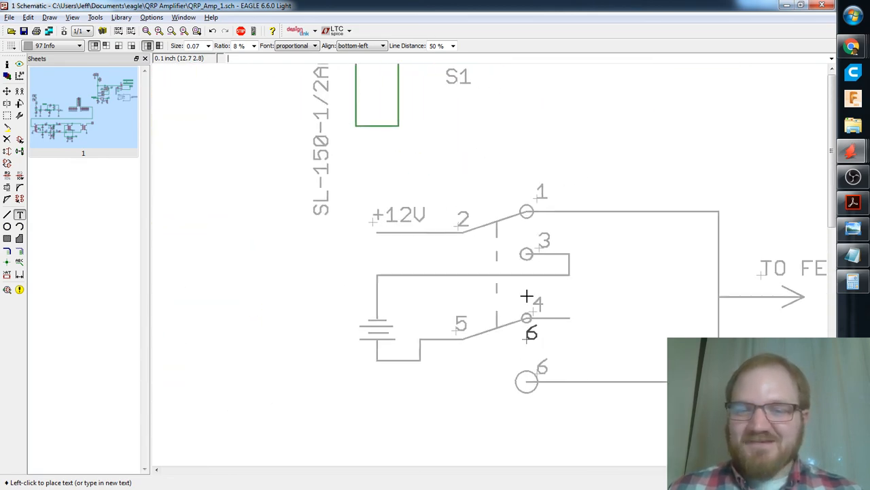
scroll(533, 355, "down", 3)
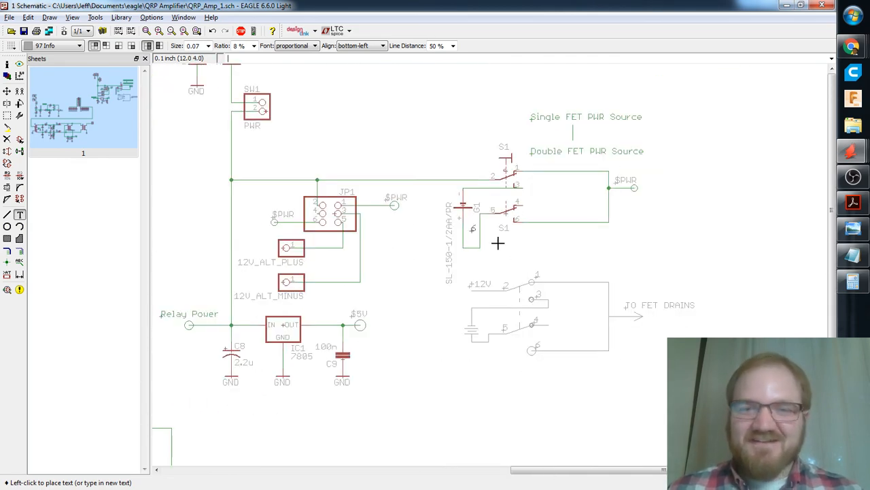
Group the old S1 switch and G1 battery circuit with its labels and delete it.
left_click(7, 116)
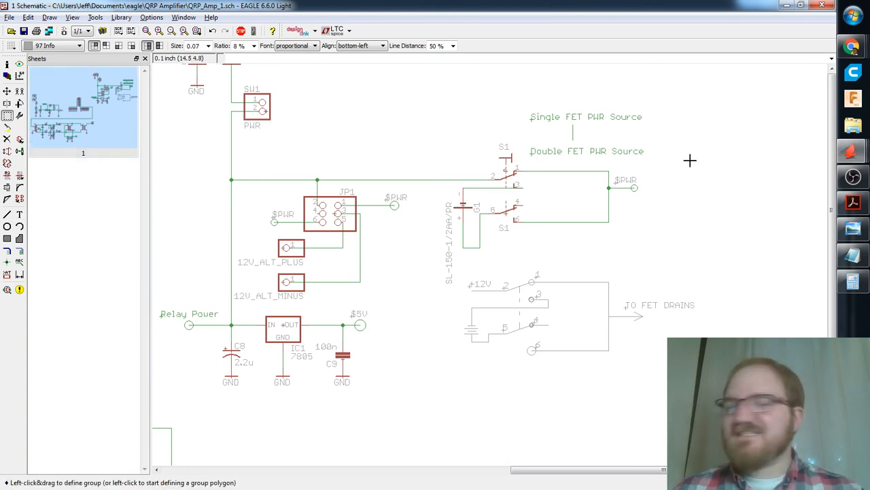
middle_click_drag(670, 129, 695, 179)
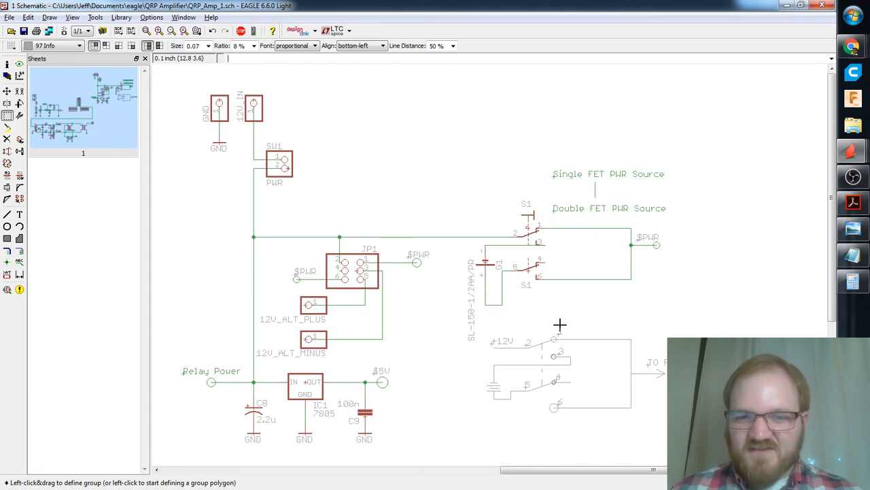
scroll(542, 382, "up", 3)
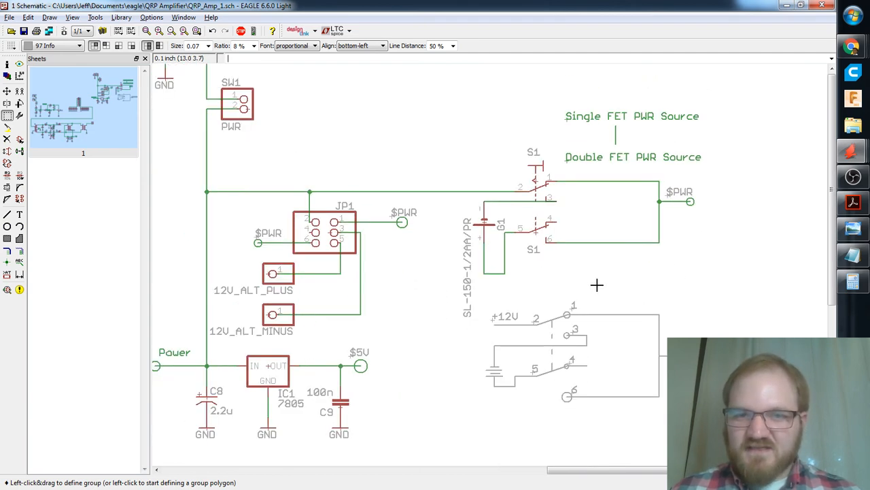
left_click_drag(719, 113, 425, 315)
type("del")
key("Return")
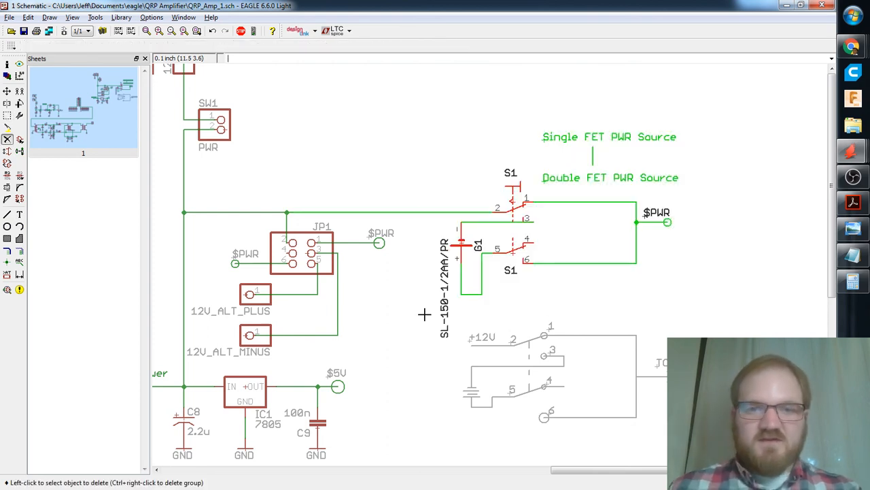
right_click(510, 211, "ctrl")
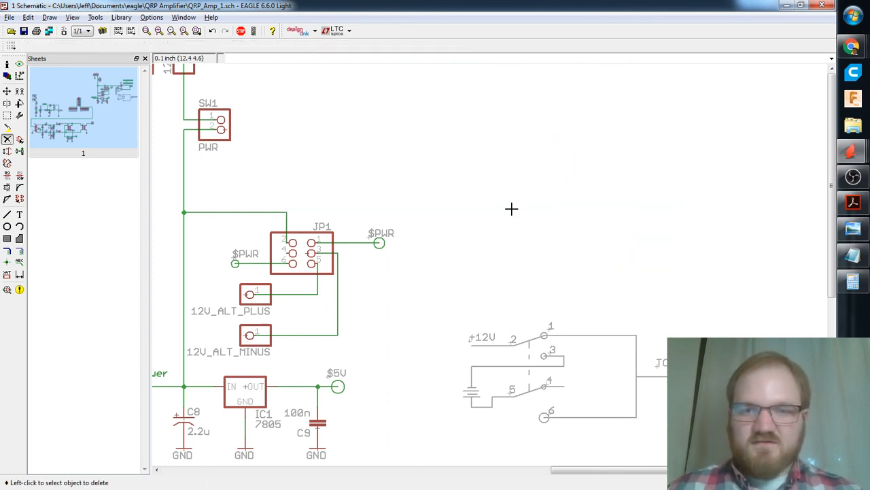
Group the gray switch diagram and pick it up with Move.
left_click(7, 115)
left_click_drag(441, 292, 765, 449)
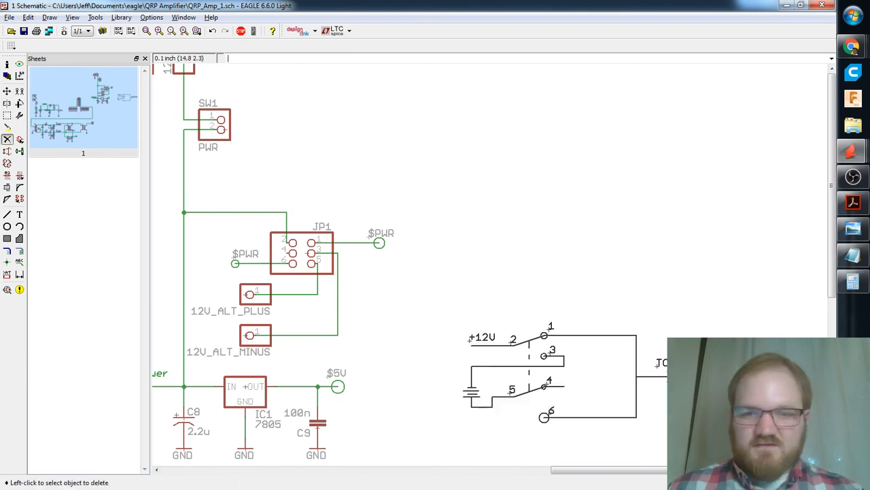
left_click(7, 90)
right_click(549, 361, "ctrl")
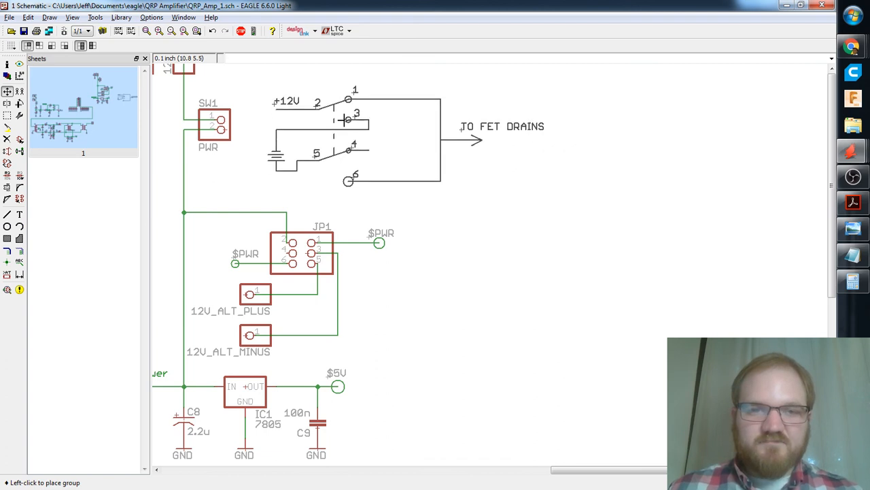
Place the gray switch diagram above JP1 beside SW1 and inspect the power section.
left_click(349, 126)
middle_click_drag(505, 250, 651, 279)
scroll(650, 277, "down", 2)
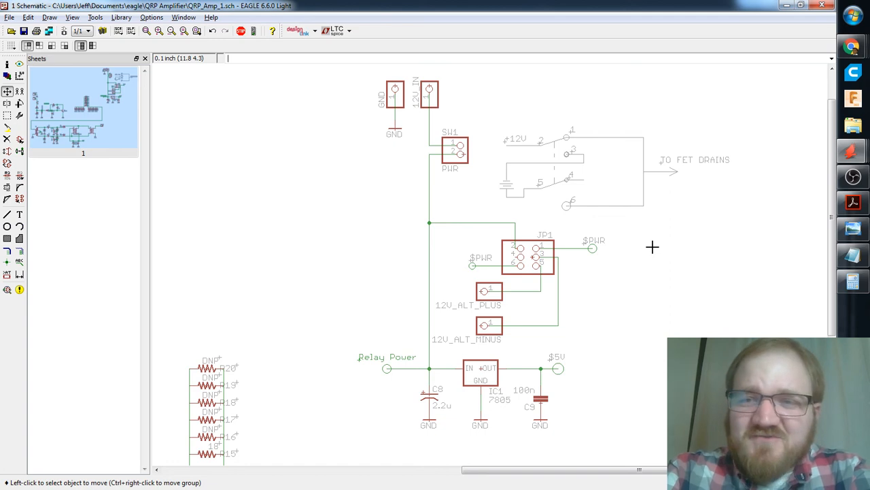
scroll(623, 238, "down", 2)
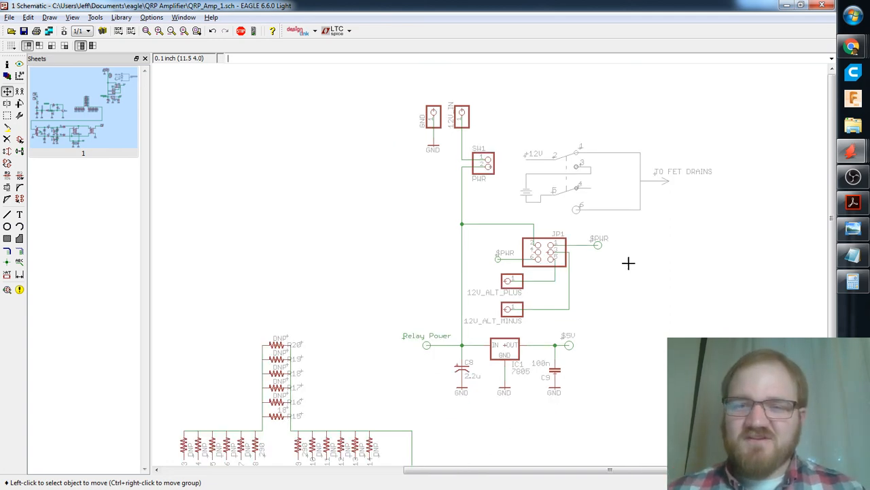
scroll(631, 236, "up", 3)
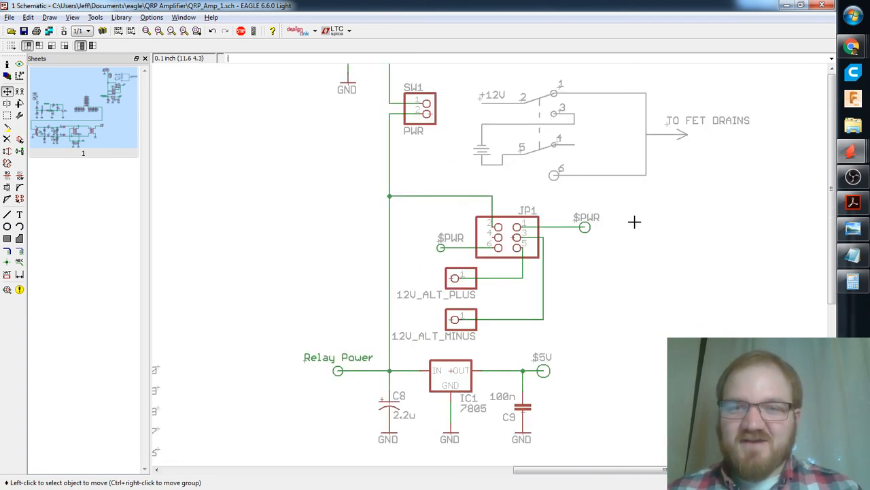
scroll(632, 221, "down", 2)
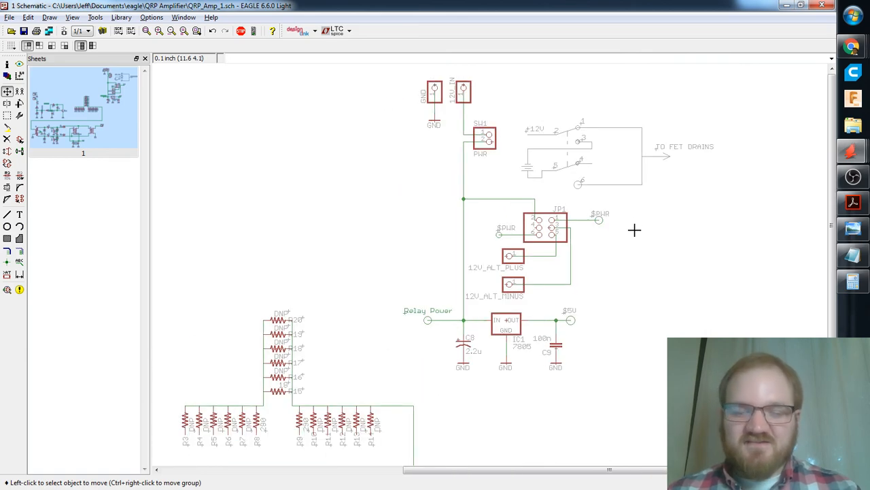
scroll(639, 238, "up", 1)
scroll(644, 249, "down", 1)
scroll(648, 242, "up", 1)
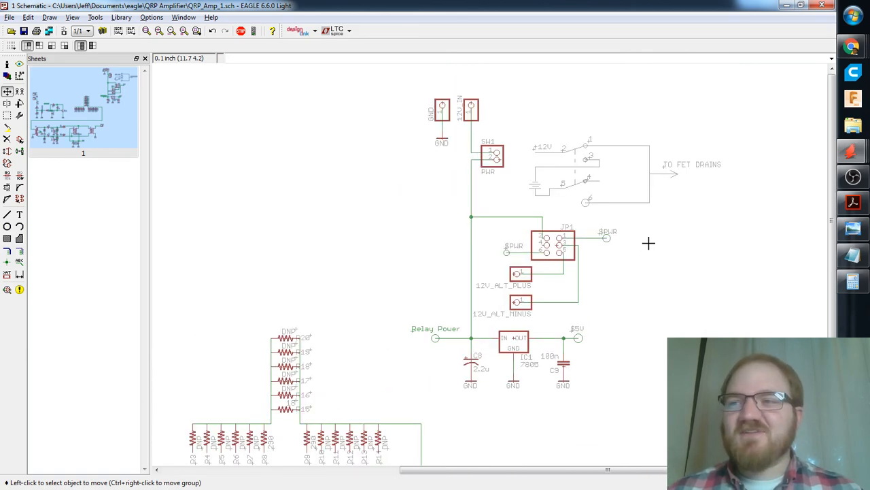
scroll(619, 204, "up", 2)
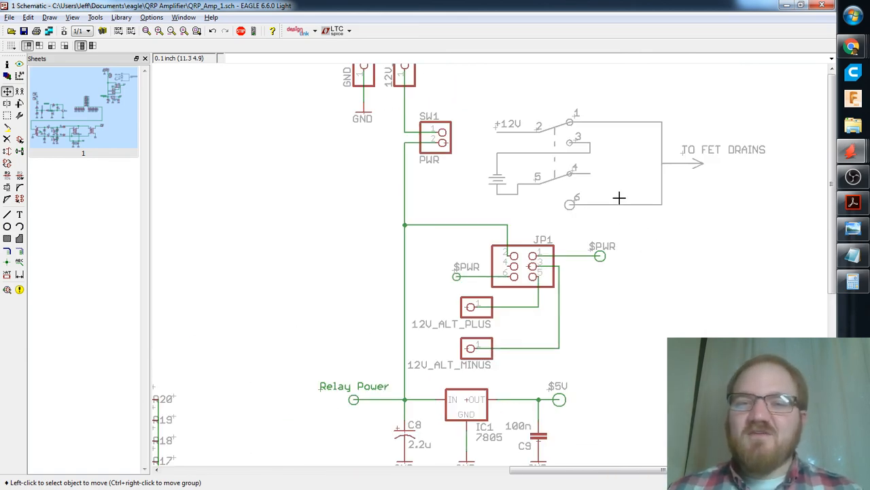
scroll(535, 198, "down", 1)
scroll(549, 254, "down", 1)
scroll(549, 254, "down", 5)
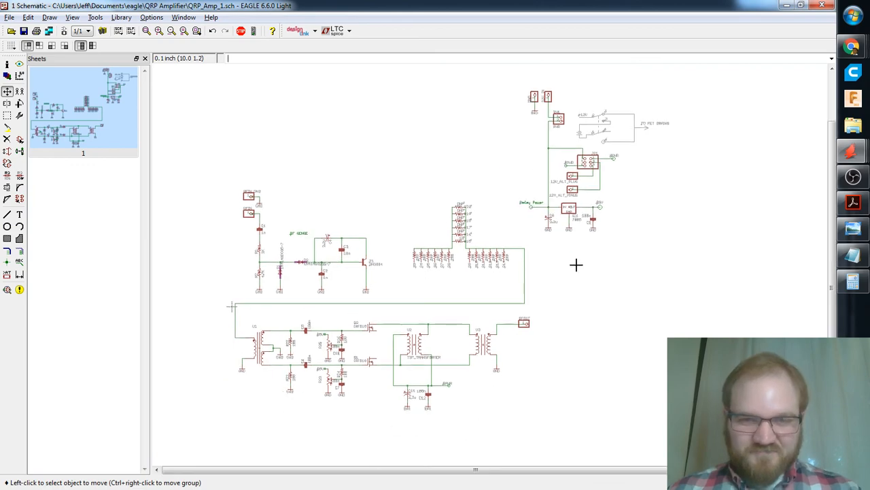
scroll(620, 174, "up", 4)
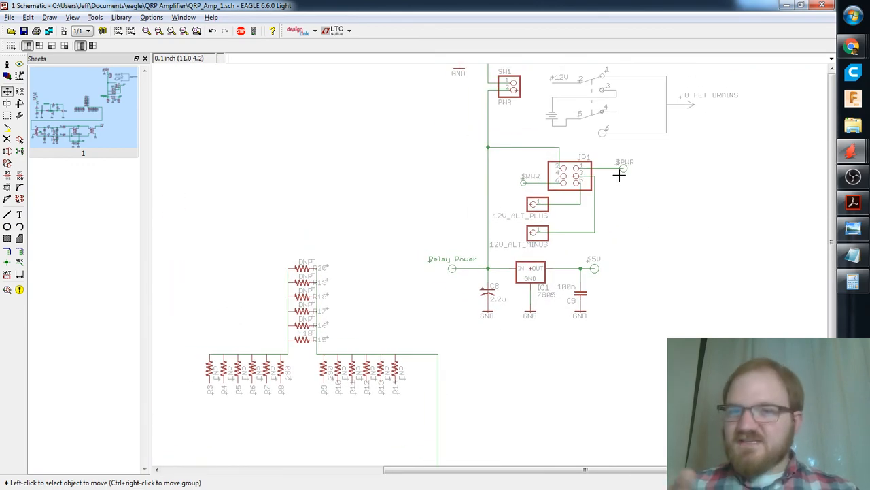
middle_click_drag(582, 146, 604, 194)
Save the QRP_Amp_1 design with Ctrl+S and review the relay and power section.
key("ctrl+s")
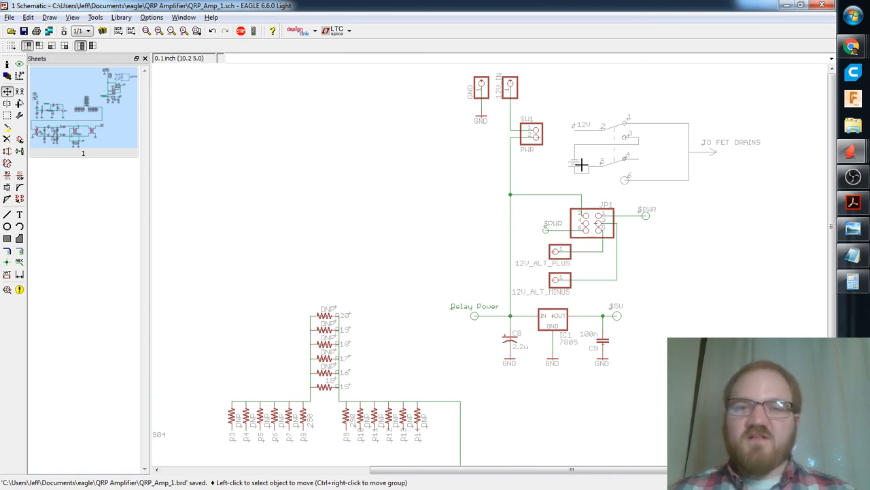
scroll(579, 163, "down", 3)
middle_click_drag(611, 232, 647, 227)
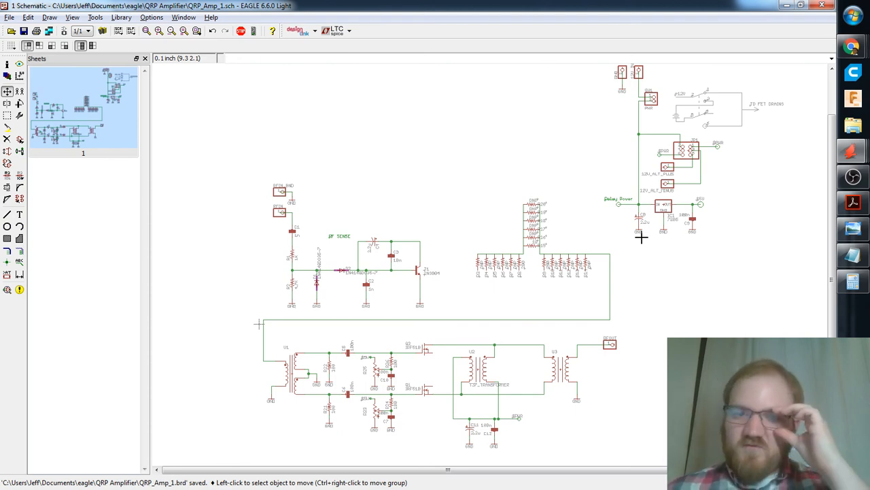
scroll(641, 243, "down", 1)
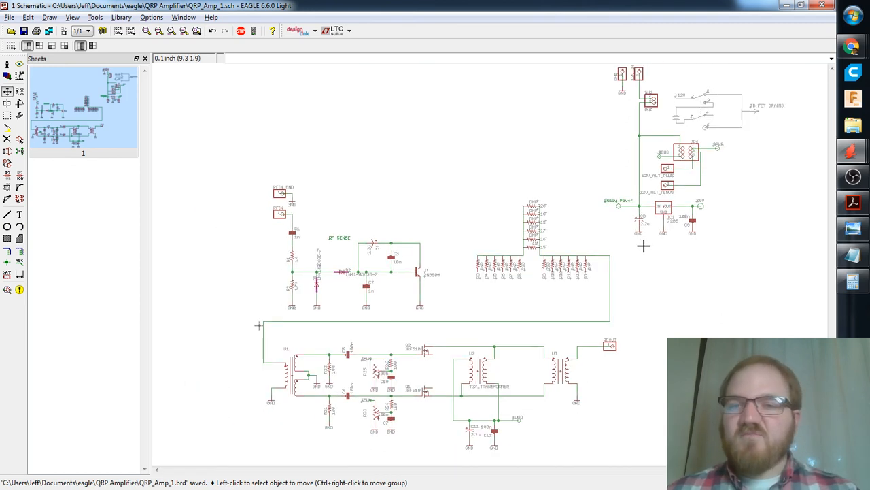
scroll(638, 268, "up", 1)
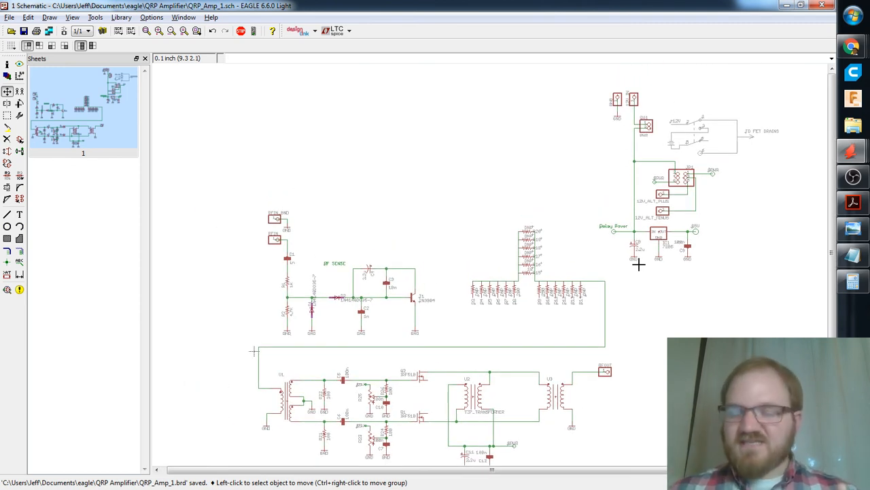
middle_click_drag(642, 272, 631, 280)
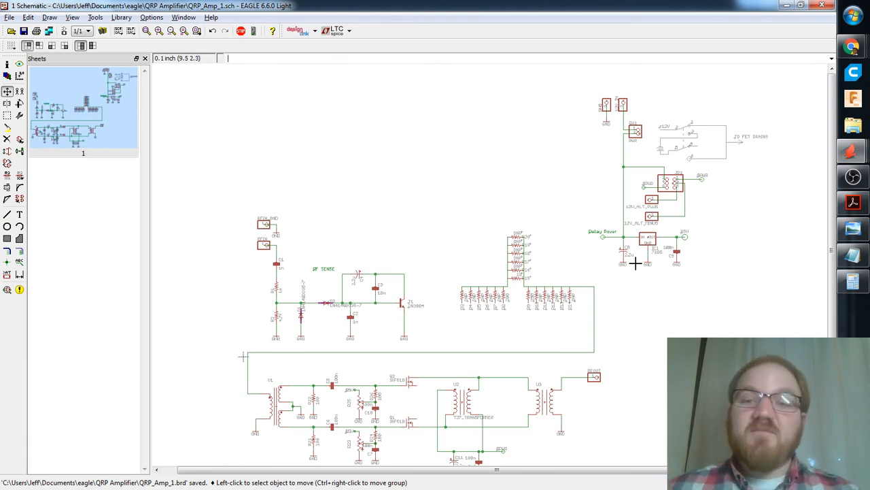
scroll(635, 263, "up", 4)
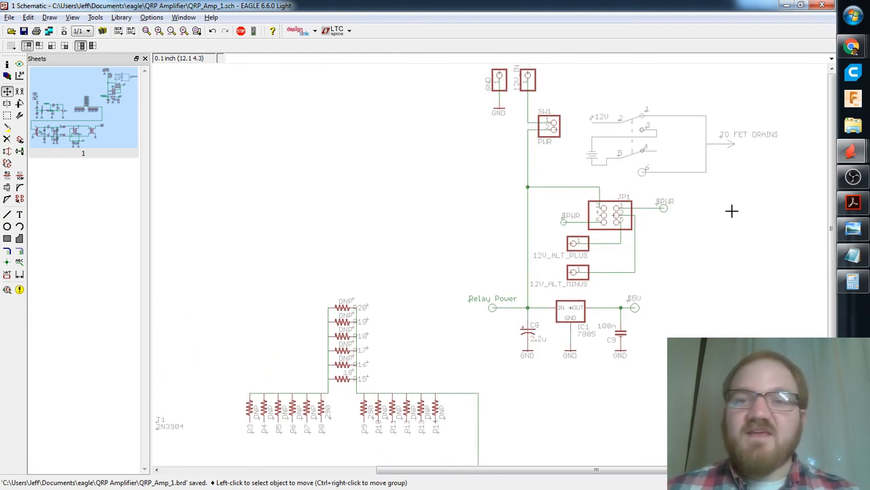
middle_click_drag(732, 211, 699, 239)
scroll(699, 238, "up", 2)
scroll(696, 237, "down", 1)
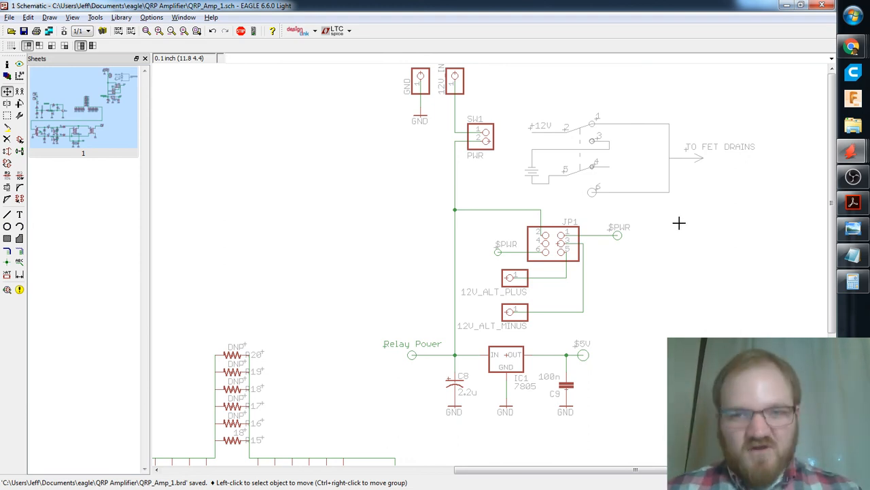
scroll(706, 235, "down", 3)
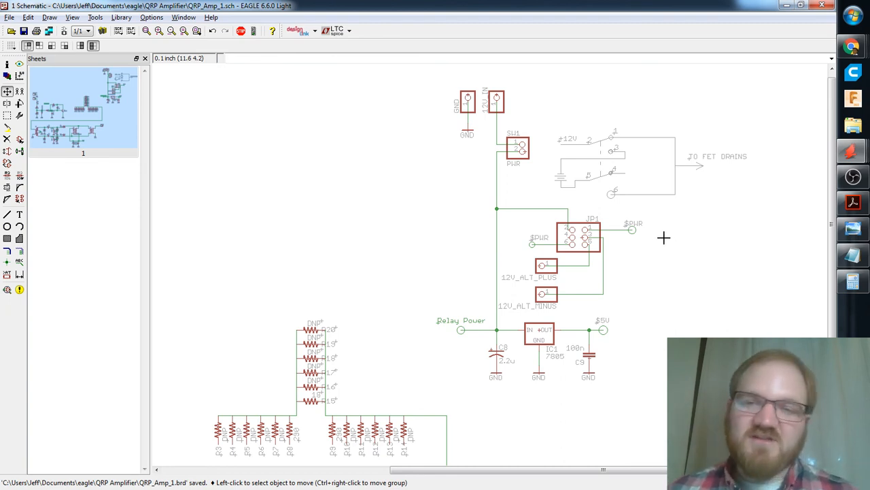
scroll(680, 231, "down", 2)
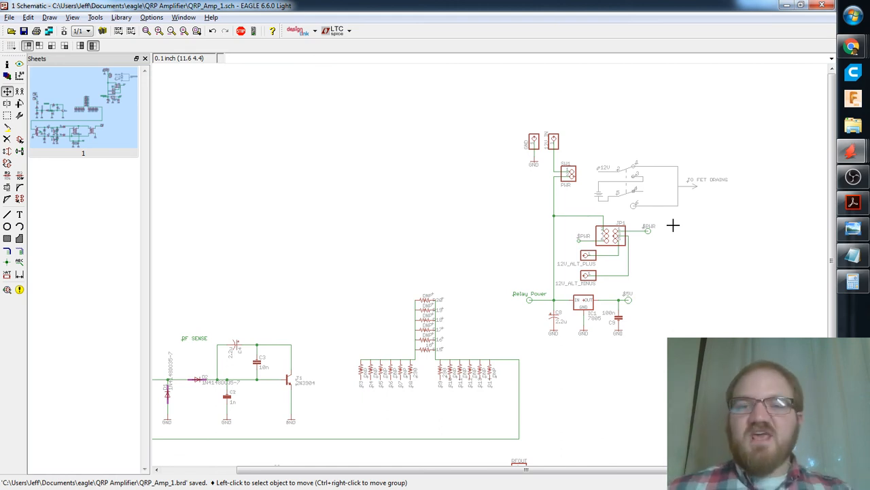
mouse_move(701, 222)
middle_mouse_down()
mouse_move(740, 208)
mouse_move(732, 208)
middle_mouse_up()
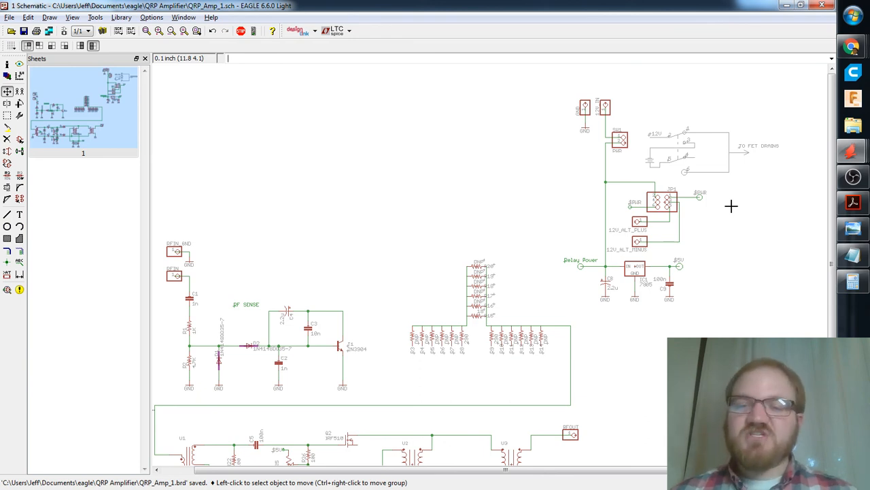
scroll(731, 205, "up", 1)
scroll(731, 205, "up", 1)
scroll(729, 203, "down", 1)
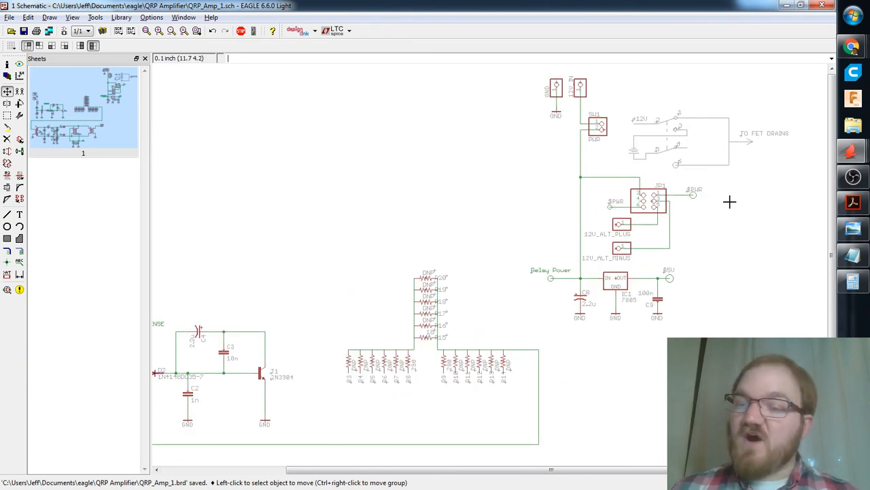
middle_click_drag(739, 200, 739, 208)
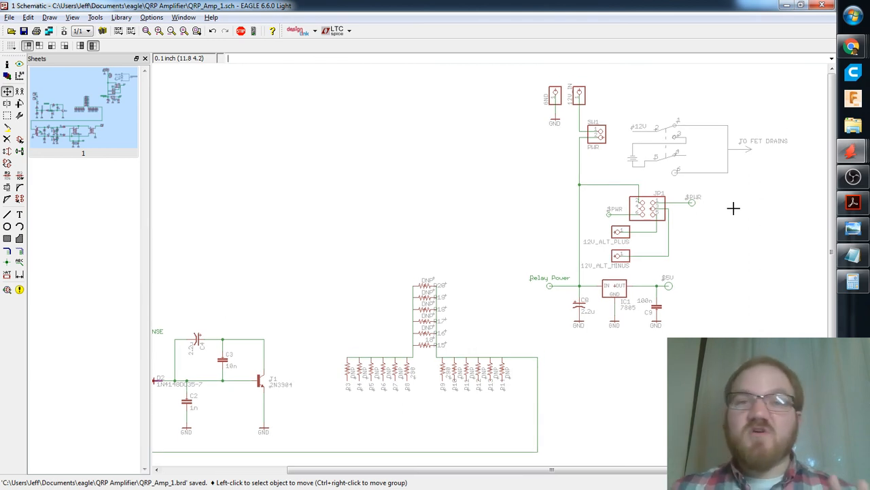
middle_click_drag(733, 208, 734, 219)
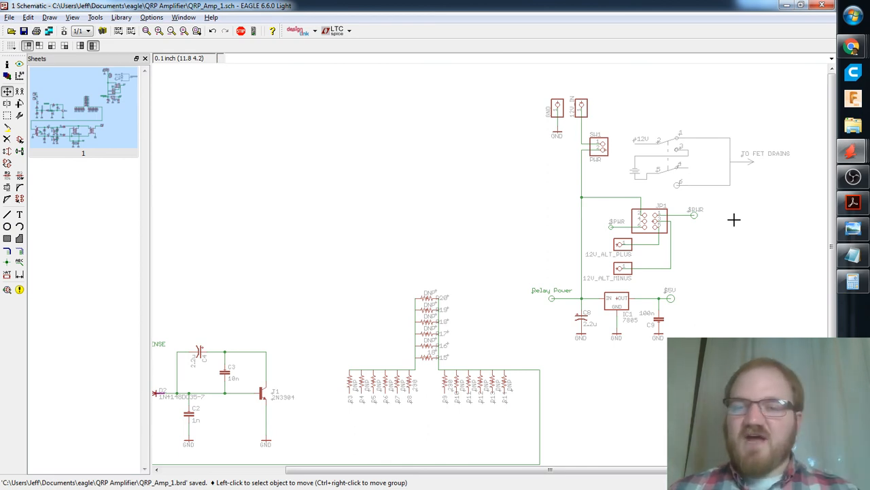
middle_click_drag(740, 212, 732, 241)
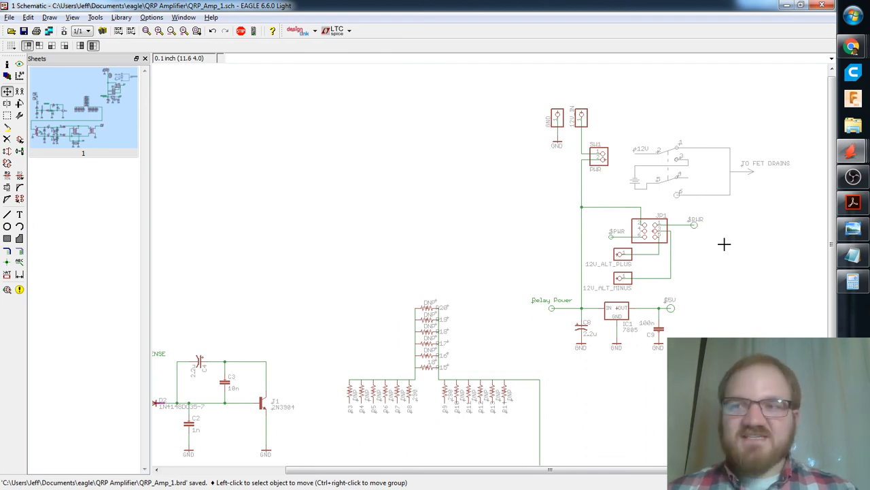
scroll(724, 243, "up", 3)
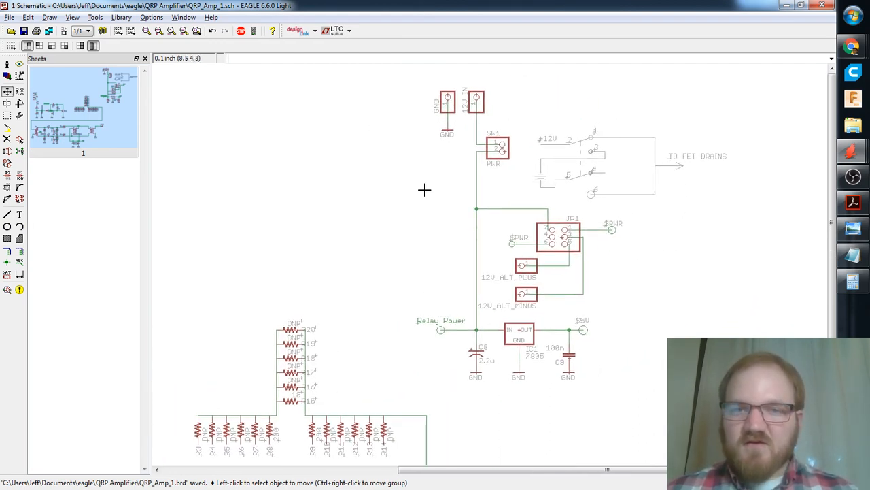
scroll(589, 228, "up", 2)
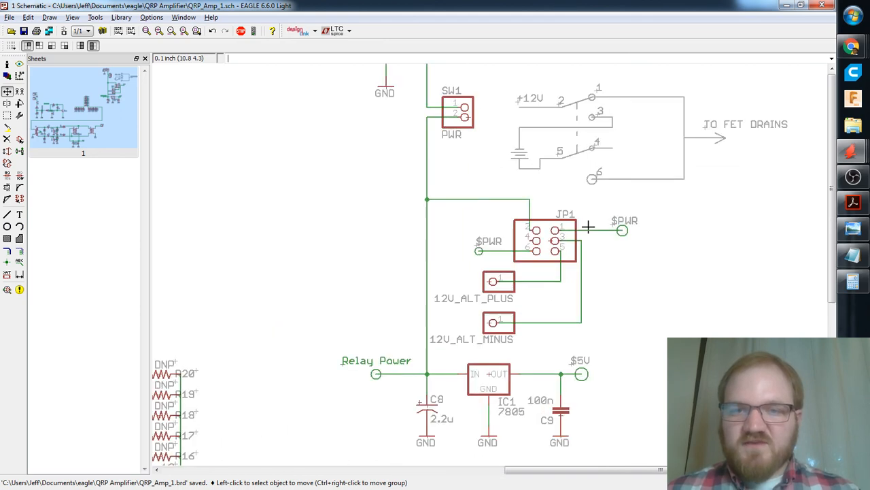
Rename connector JP1 to SW2 with the NAME command, skipping the $PWR net.
type("name")
key("Return")
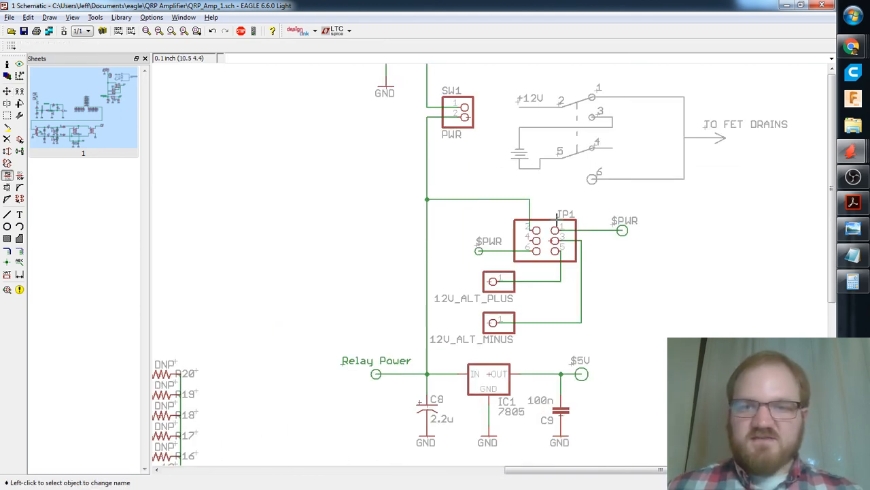
left_click(565, 218)
key("Escape")
left_click(547, 245)
type("SW2")
key("Return")
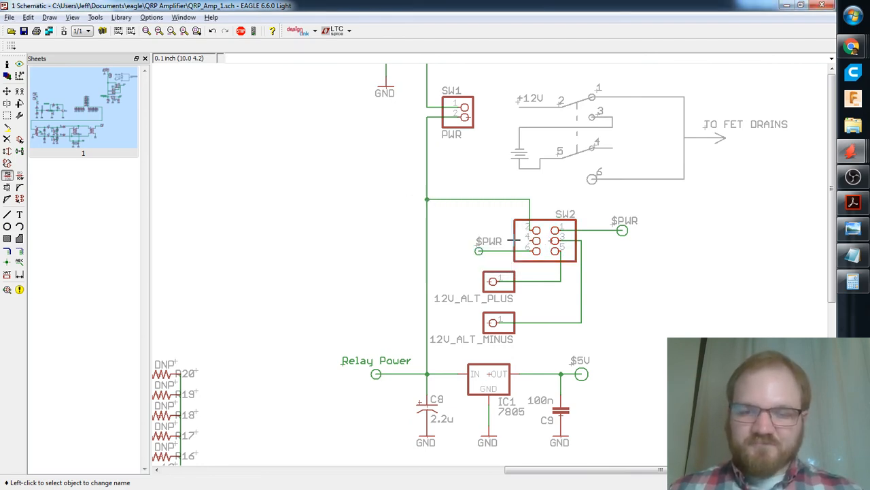
Zoom out to review the whole schematic, then switch to the recording software.
scroll(512, 248, "down", 5)
scroll(512, 248, "down", 1)
middle_click_drag(441, 293, 570, 211)
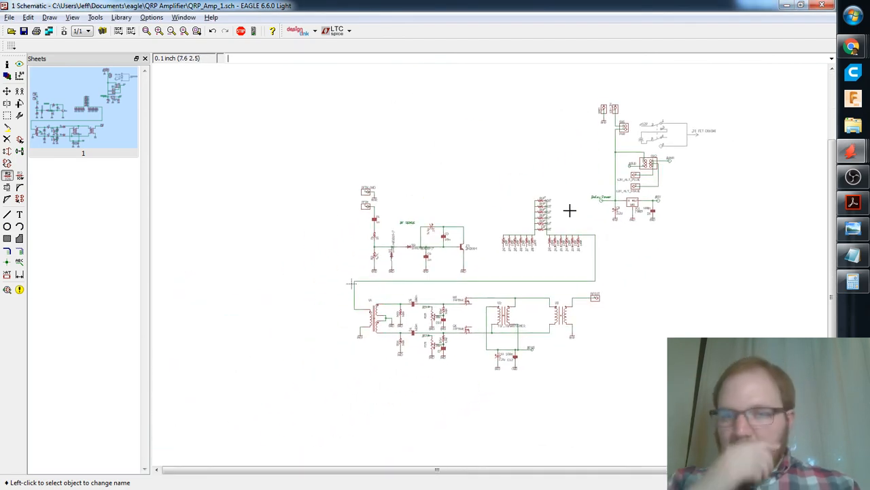
scroll(570, 211, "up", 2)
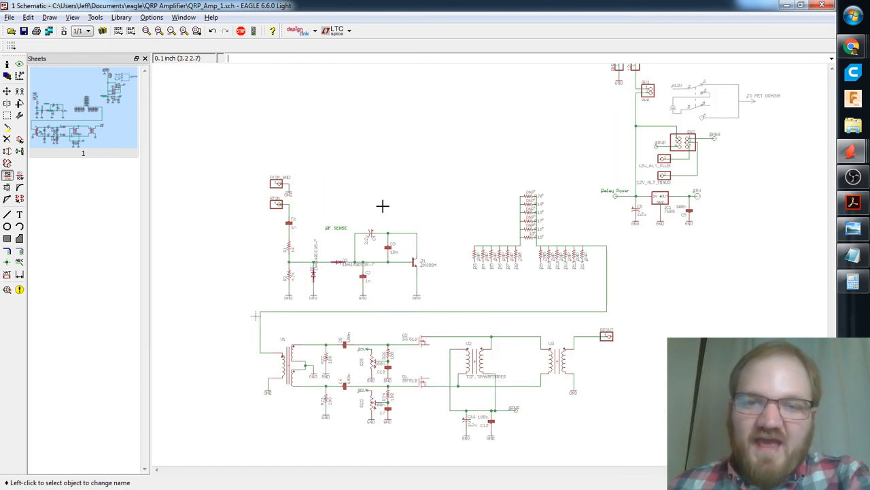
middle_click_drag(391, 203, 395, 185)
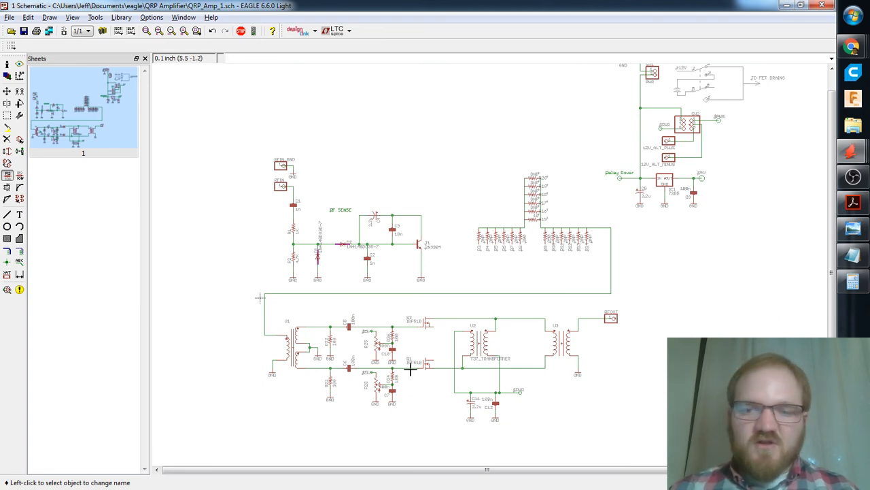
middle_click_drag(660, 250, 631, 280)
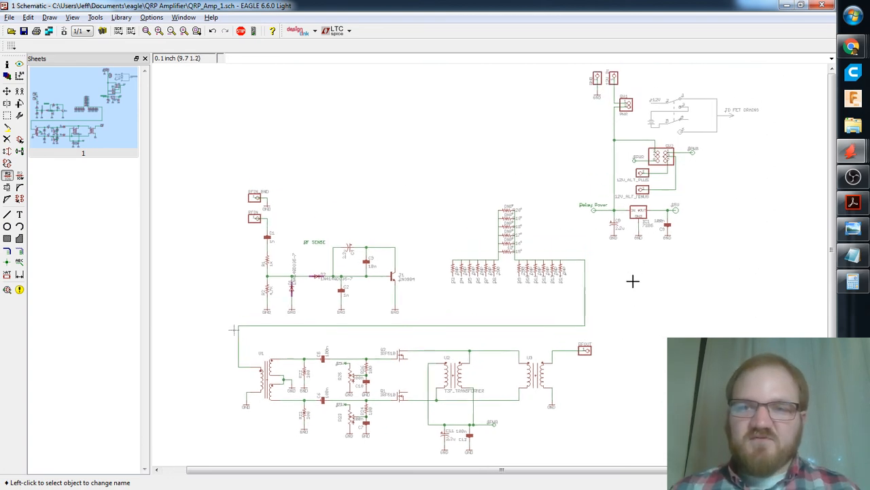
left_click(854, 177)
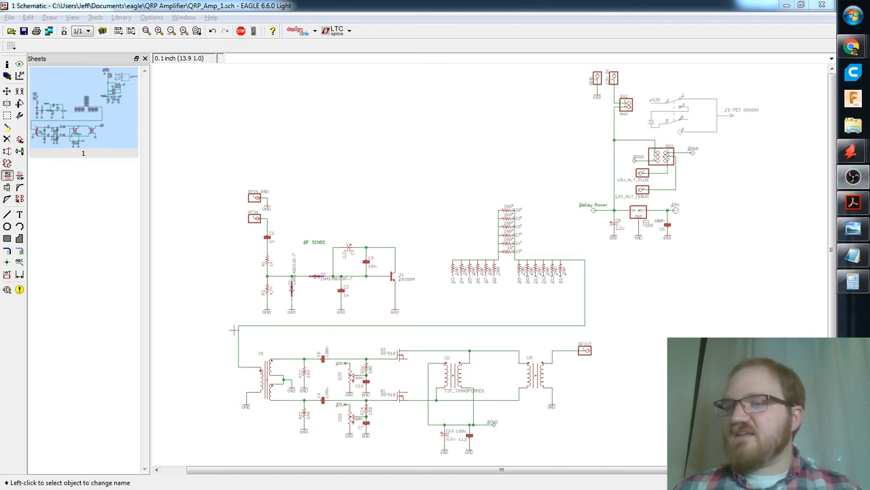
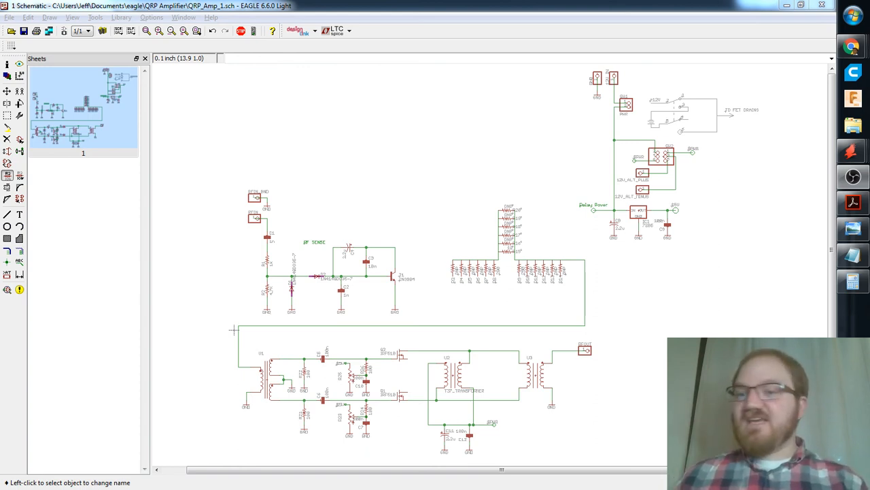
Move the BN-43-7051 core specs Chrome window onto the other monitor so the EAGLE schematic shows.
mouse_move(855, 61)
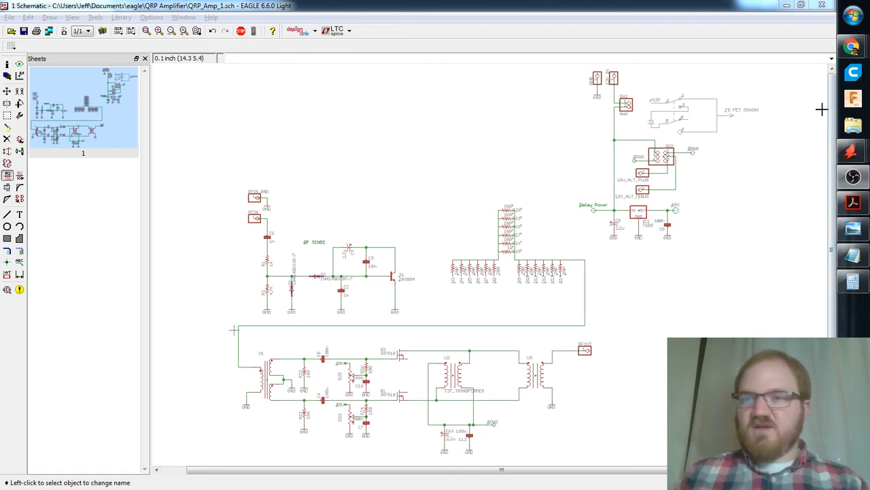
left_click(755, 295)
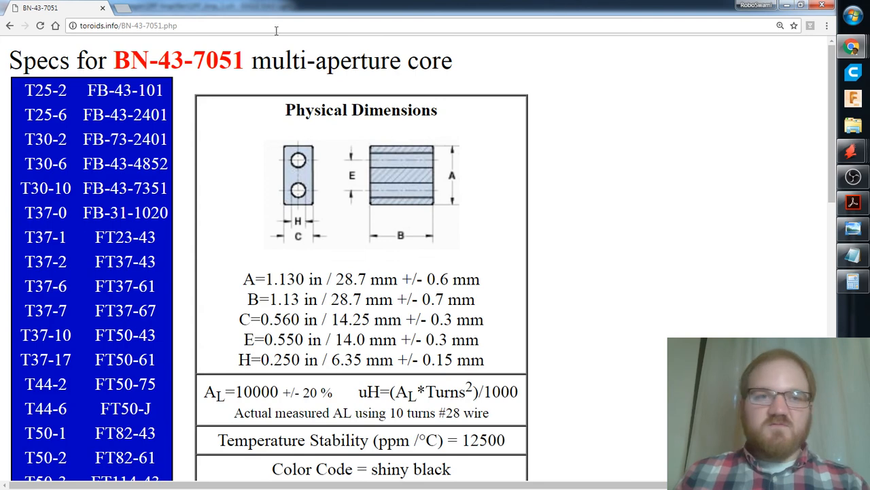
left_click_drag(275, 9, 0, 20)
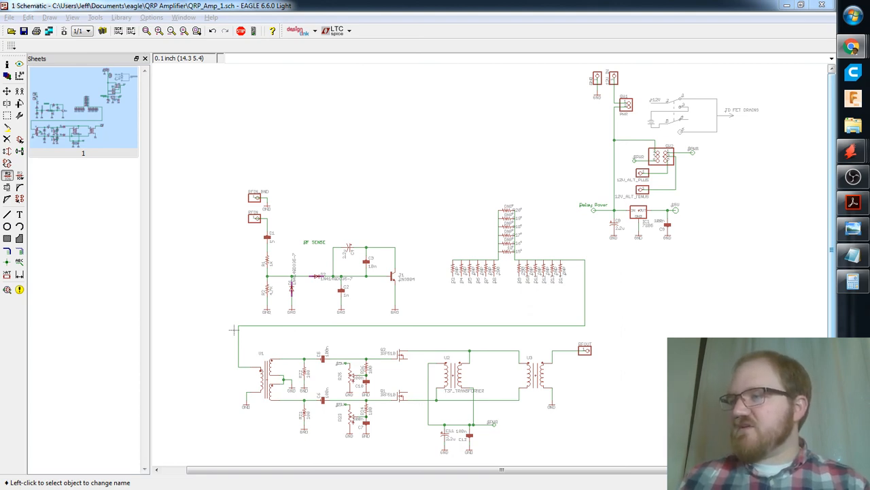
left_click_drag(869, 272, 416, 143)
double_click(416, 143)
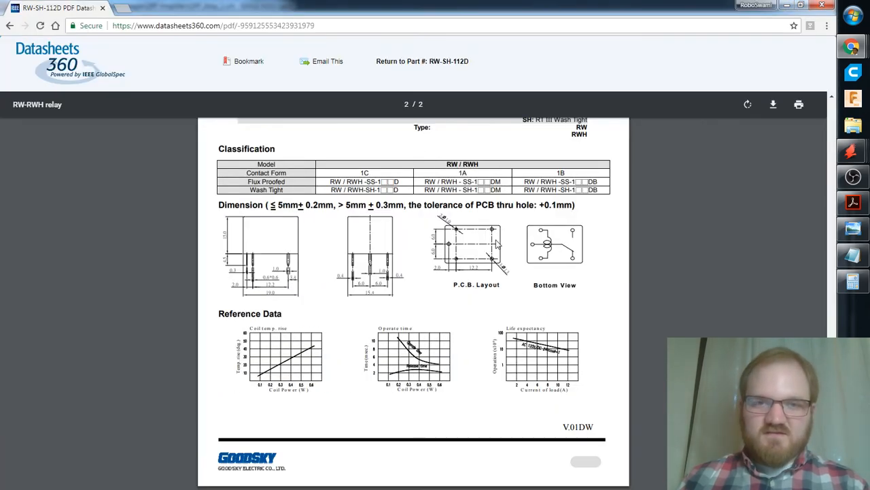
scroll(564, 259, "up", 5, "ctrl")
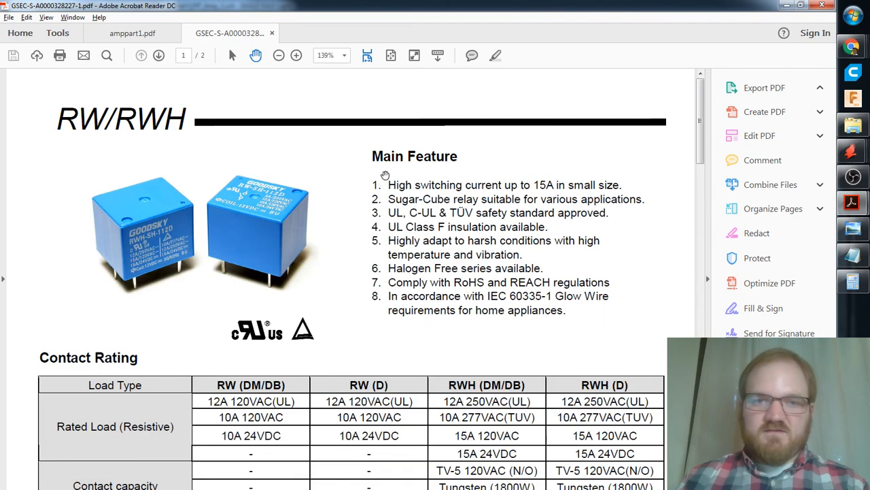
Scroll to the datasheet's Dimension section and pan across the drawings to center the P.C.B. Layout.
scroll(408, 233, "down", 6)
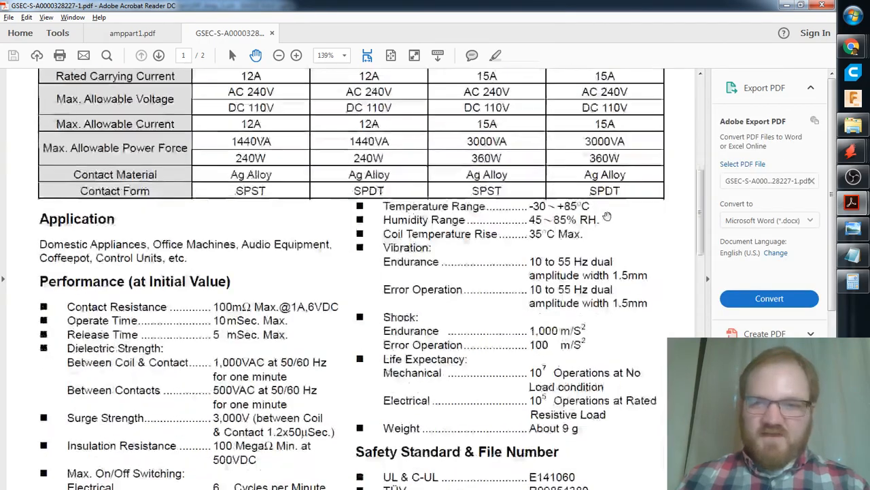
scroll(583, 221, "down", 5)
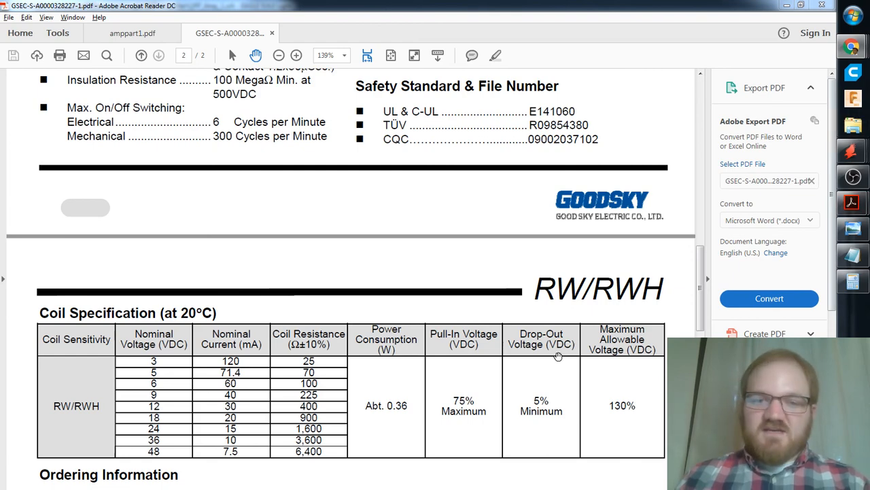
scroll(462, 270, "down", 5)
scroll(464, 274, "down", 5)
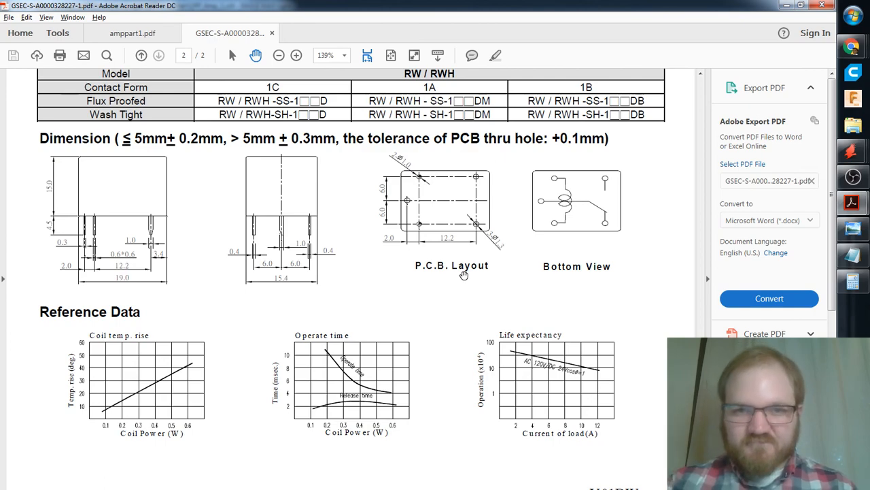
scroll(464, 274, "up", 3, "ctrl")
mouse_move(417, 317)
left_mouse_down()
mouse_move(302, 274)
mouse_move(197, 268)
left_mouse_up()
left_click_drag(538, 291, 266, 231)
left_click_drag(398, 257, 489, 316)
left_click_drag(284, 316, 524, 318)
mouse_move(361, 319)
left_mouse_down()
mouse_move(519, 313)
mouse_move(198, 287)
left_mouse_up()
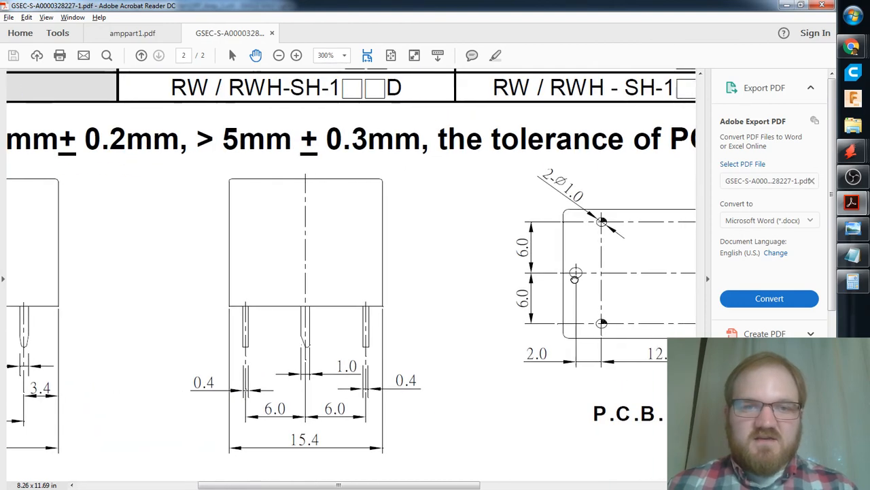
left_click_drag(575, 278, 281, 236)
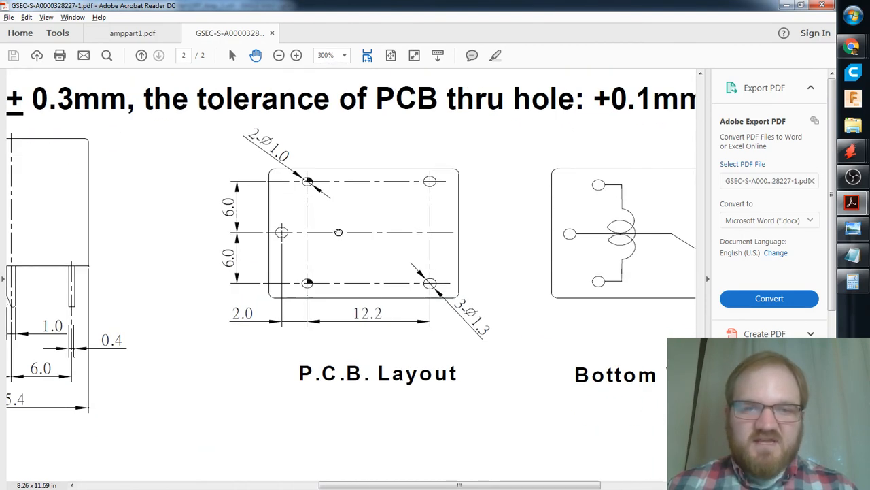
mouse_move(283, 221)
left_mouse_down()
mouse_move(446, 240)
mouse_move(417, 243)
mouse_move(431, 227)
left_mouse_up()
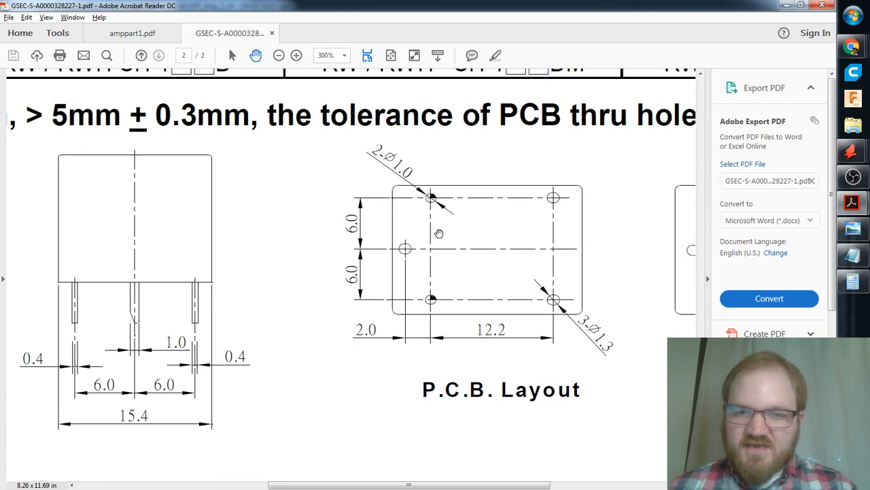
left_click_drag(449, 234, 370, 212)
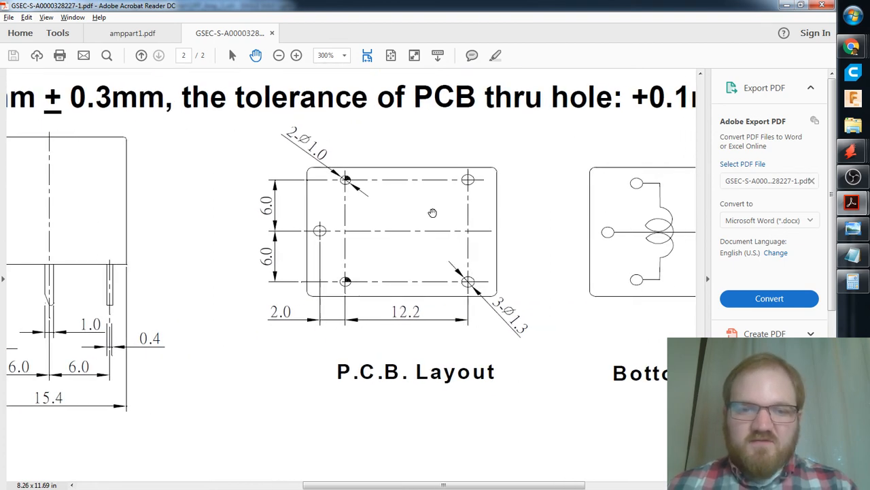
Zoom out to 139%, then in to 400% on the P.C.B. Layout, before returning to EAGLE's Control Panel.
left_click(279, 55)
left_click(280, 55)
left_click(279, 55)
left_click_drag(227, 185, 222, 352)
scroll(345, 288, "up", 5)
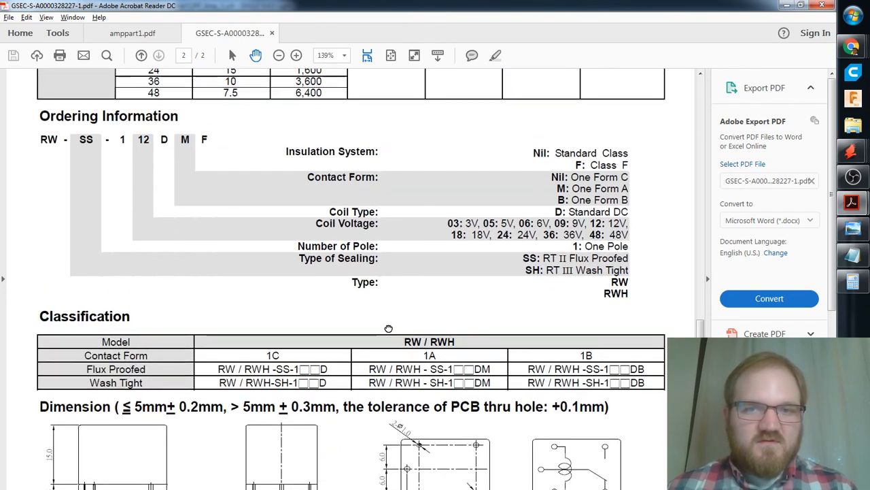
scroll(388, 332, "down", 4)
scroll(430, 221, "down", 4)
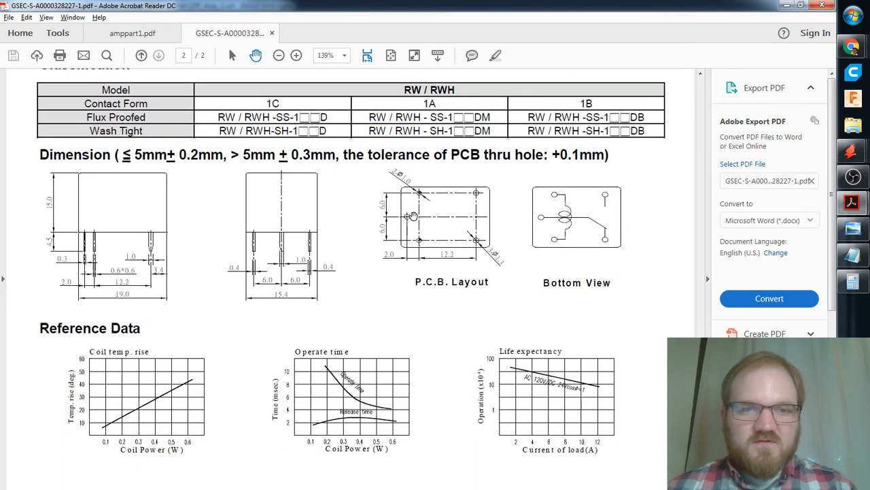
left_click(295, 57)
left_click(295, 57)
left_click(295, 56)
left_click(295, 57)
left_click_drag(586, 351, 136, 225)
left_click_drag(451, 270, 286, 210)
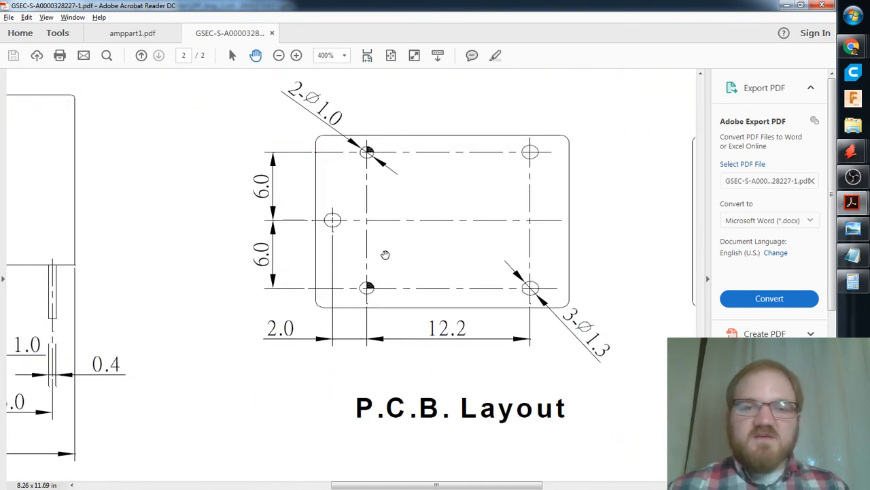
left_click_drag(446, 261, 411, 274)
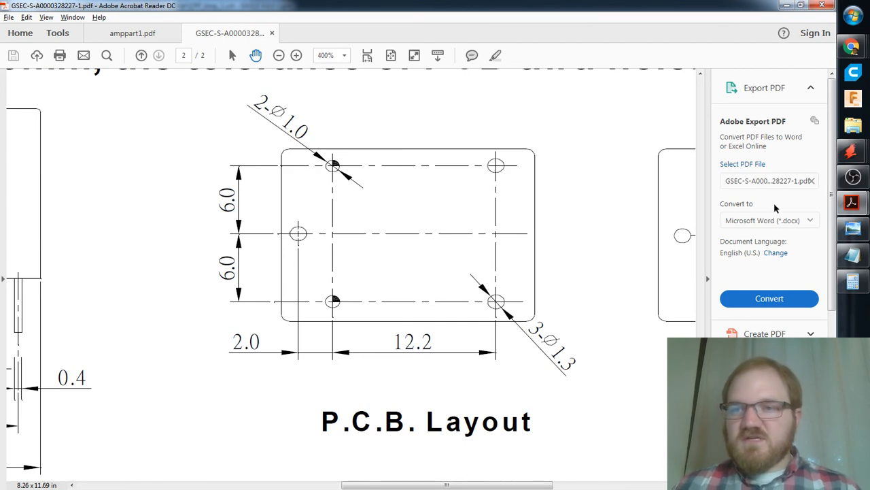
mouse_move(851, 153)
left_click(801, 86)
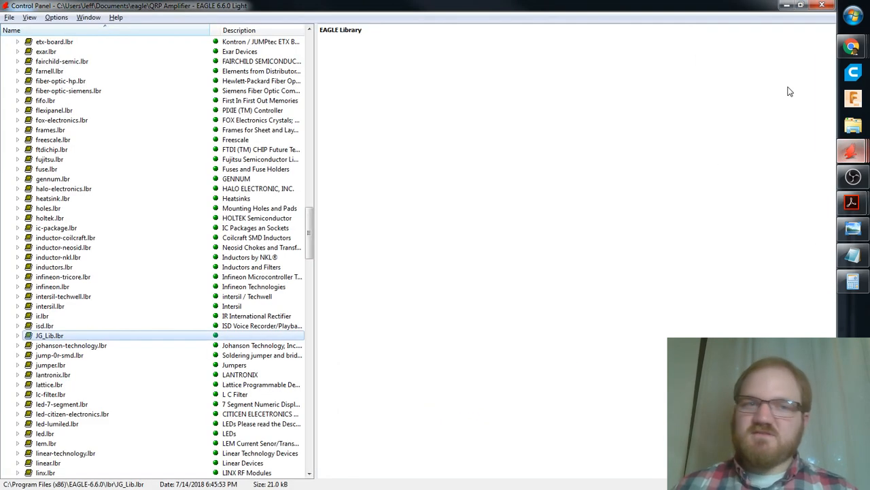
Open JG_Lib.lbr in a maximized library editor, then switch to the QRP amplifier schematic.
double_click(48, 336)
double_click(417, 135)
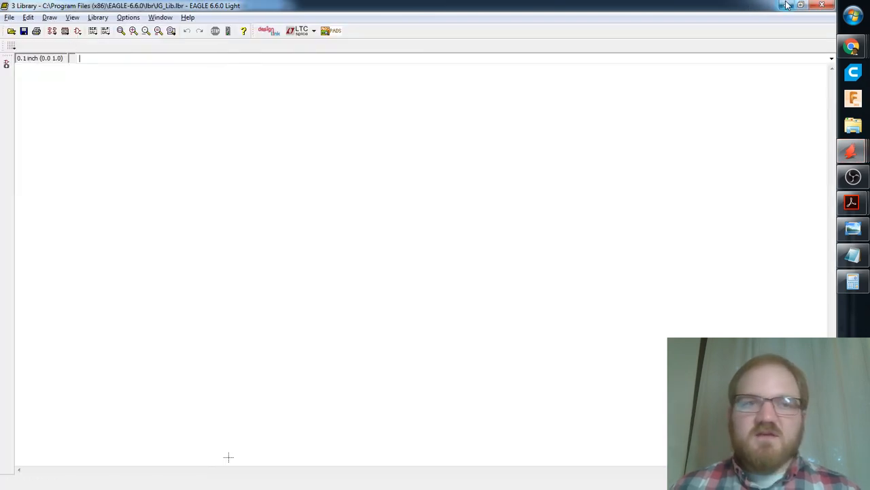
left_click(853, 151)
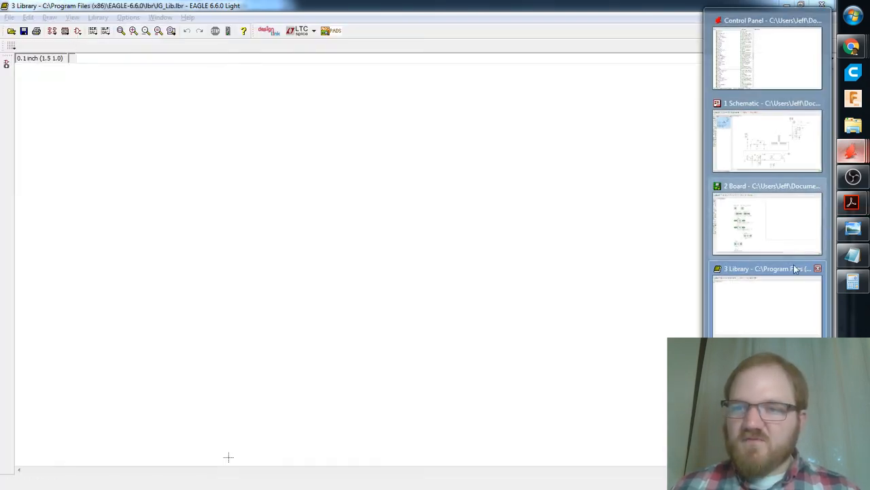
left_click(775, 146)
Browse the schematic's Add part libraries and close the browser without adding a part.
left_click(9, 19)
left_click(9, 19)
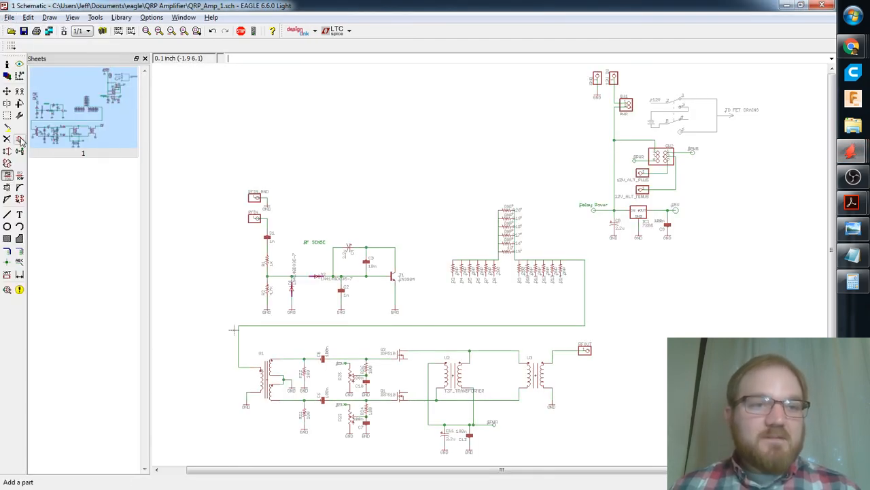
left_click(20, 139)
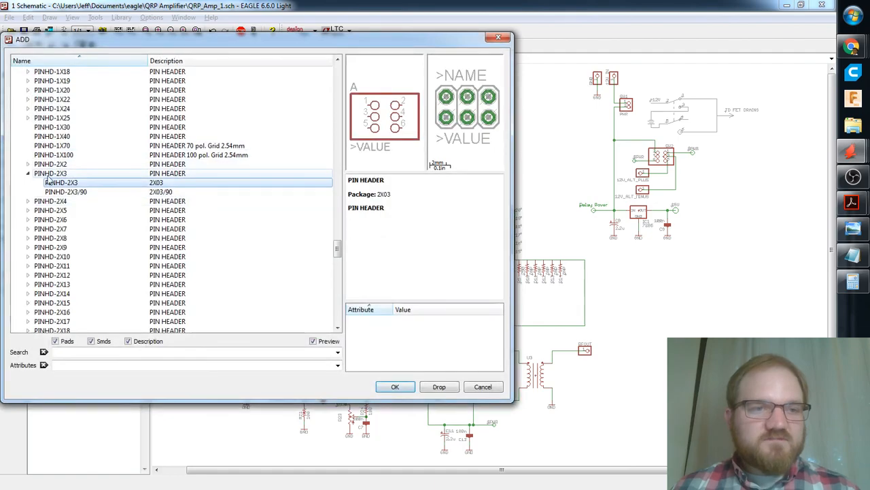
left_click_drag(338, 249, 344, 231)
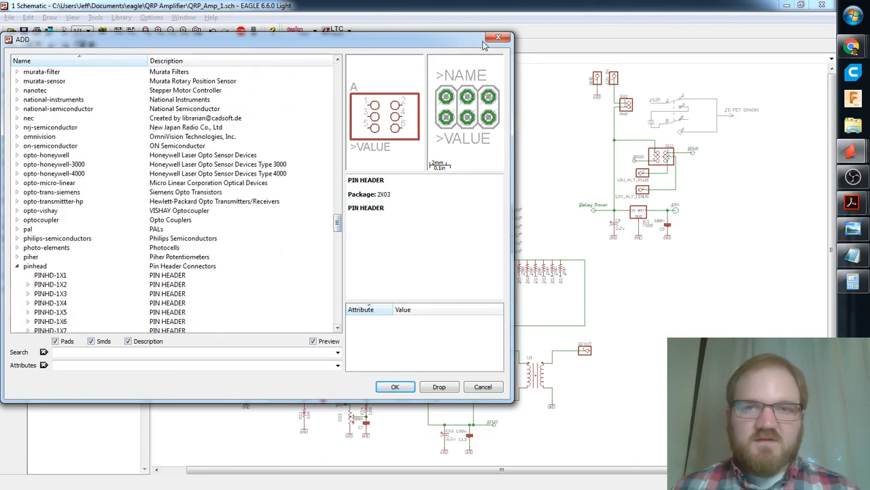
left_click(499, 37)
Expand relay.lbr and browse the device previews from 351 and 4052 through CF2*, CM1* and CQ1-12V.
mouse_move(851, 151)
left_click(767, 51)
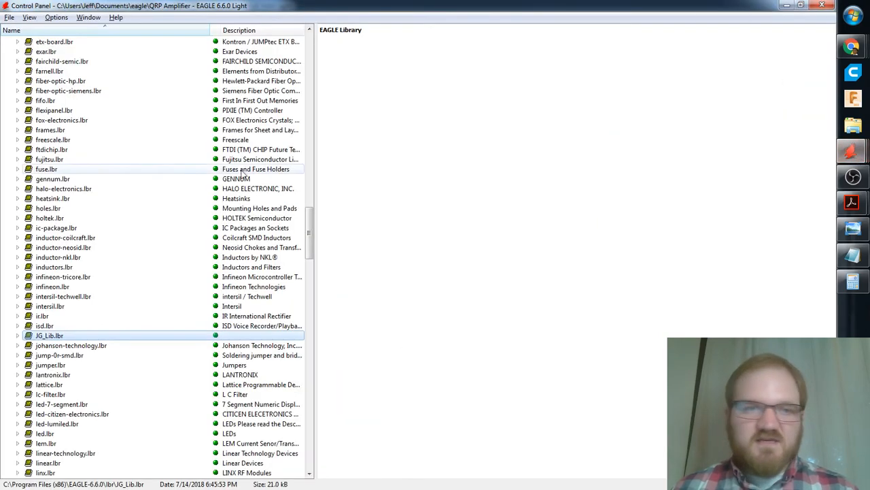
left_click_drag(309, 235, 303, 381)
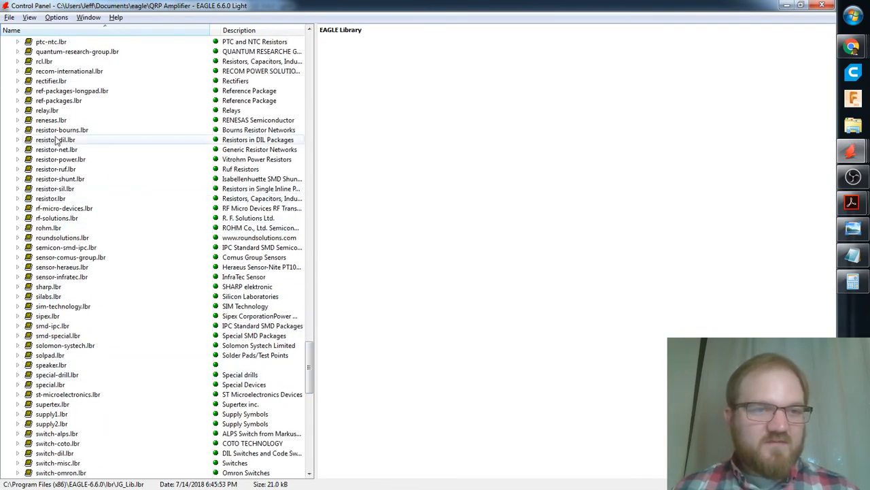
left_click(40, 111)
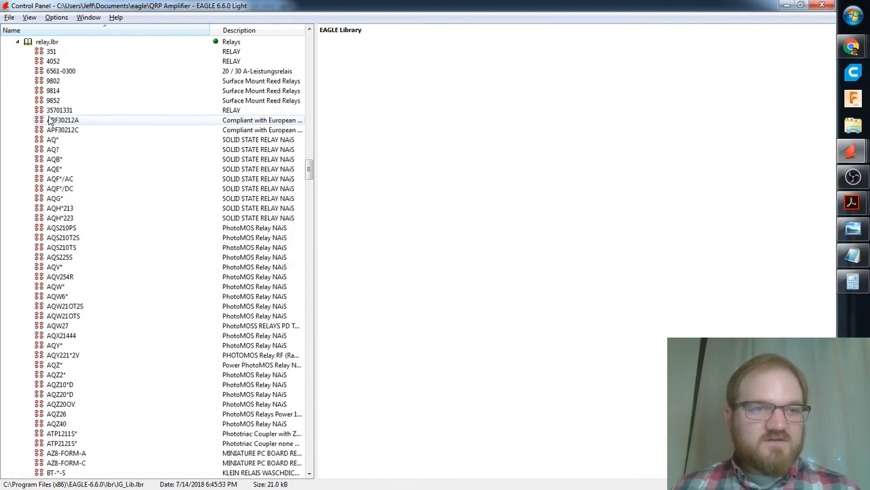
left_click(75, 52)
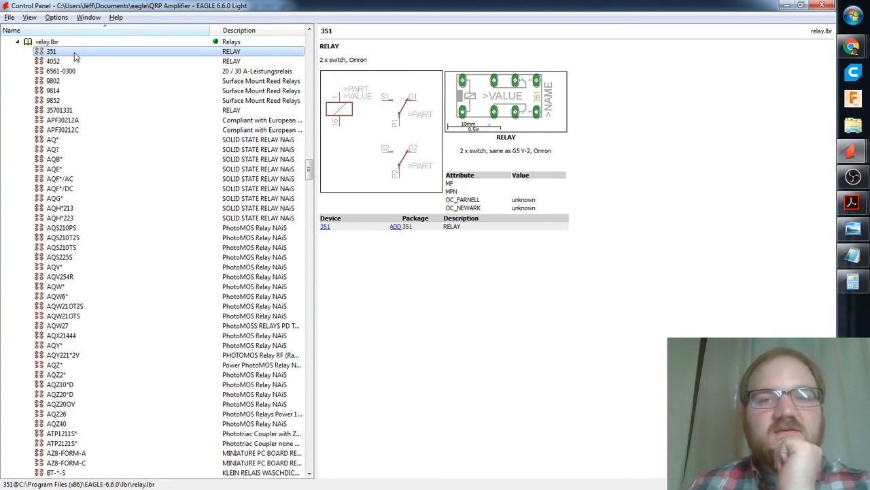
key("Down")
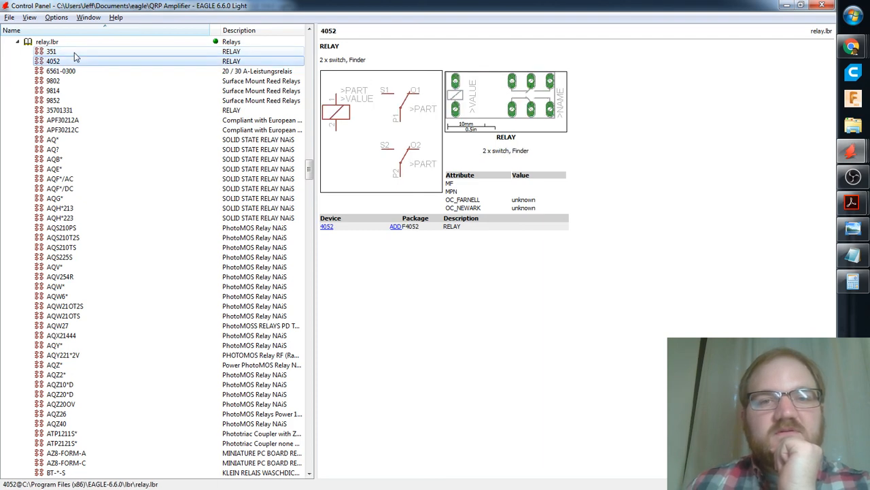
key("Down")
key("Down")
key("Up")
key("Down")
key("Down")
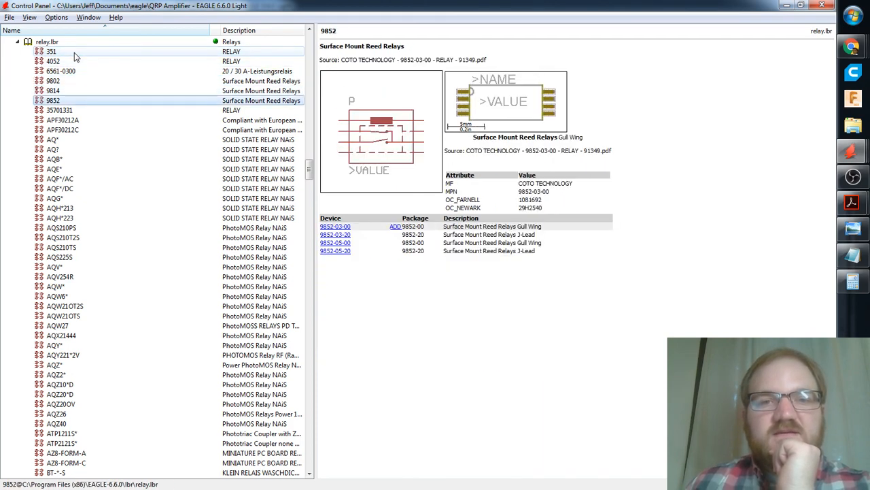
key("Down")
key("Down")
key("Down")
key("Down")
key("Down")
key("Down")
key("Down")
key("Down")
key("Down")
key("Down")
key("Down")
key("Down")
key("Down")
key("Down")
key("Down")
key("Down")
key("Down")
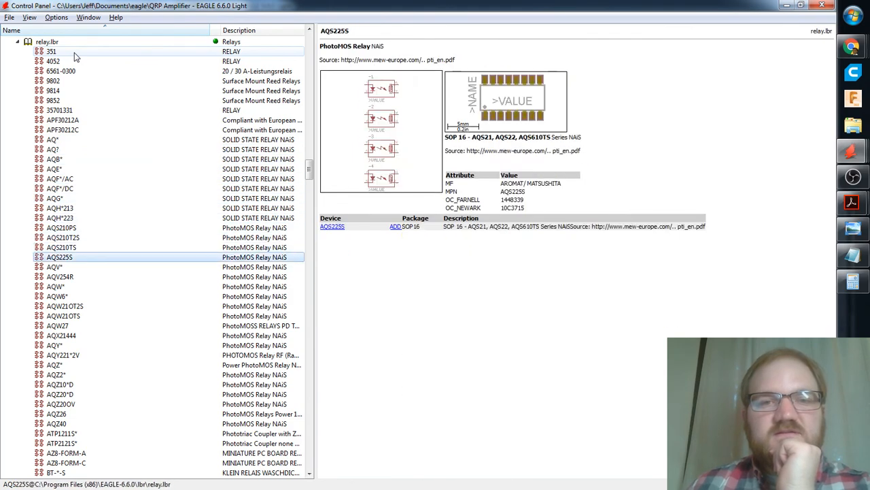
key("Down")
key("Down")
key("Down")
key("Down")
key("Down")
key("Down")
key("Down")
key("Down")
key("Down")
key("Down")
key("Down")
key("Down")
key("Down")
key("Down")
key("Down")
key("Down")
key("Down")
key("Down")
key("Down")
key("Down")
key("Up")
key("Up")
key("Up")
key("Up")
key("Up")
key("Up")
key("Up")
key("Down")
key("Down")
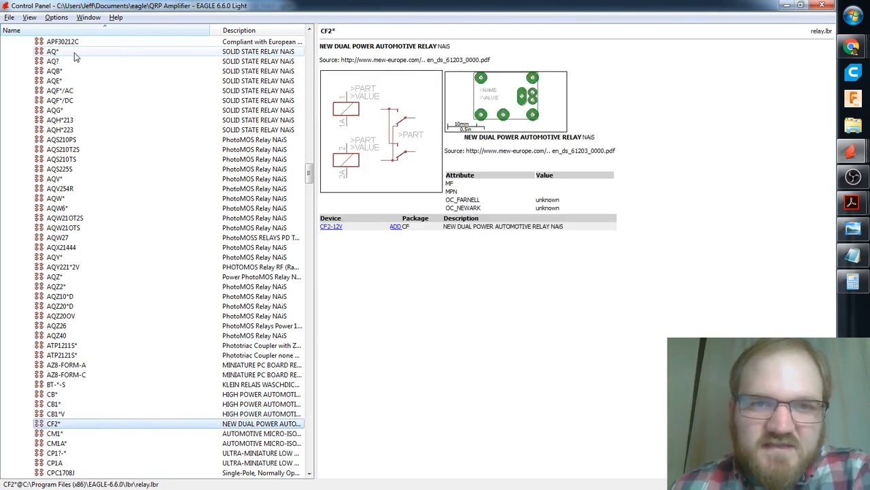
key("Down")
key("Up")
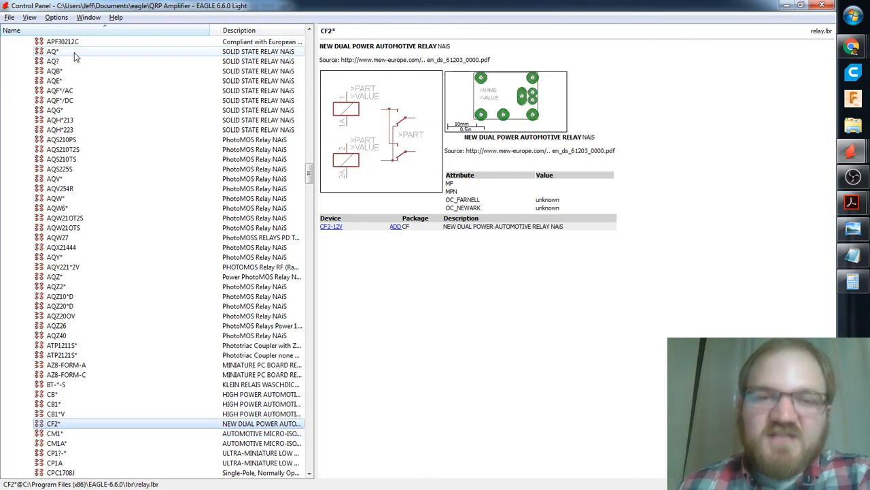
key("Down")
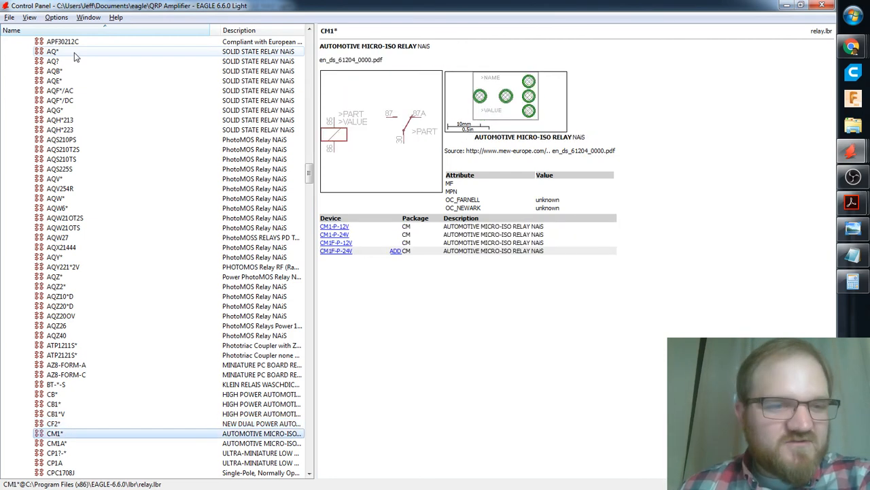
key("Down")
key("Down")
key("Down")
key("Down")
key("Down")
key("Page_Up")
key("Page_Up")
key("Page_Up")
key("Page_Up")
key("Page_Up")
key("Page_Up")
key("Page_Up")
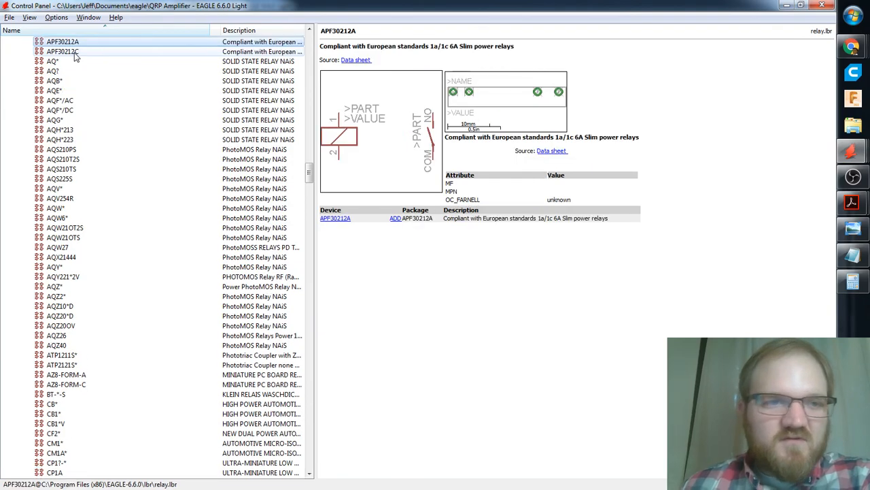
Compare the 351 and 4052 previews, then copy the 4052 relay device into JG_Lib with Copy to Library.
scroll(103, 267, "down", 11)
scroll(104, 271, "down", 20)
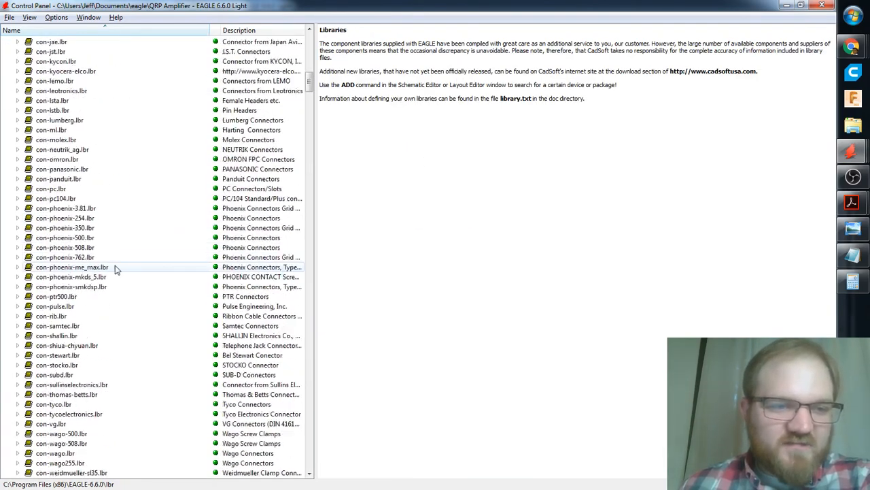
left_click_drag(309, 133, 309, 163)
left_click(100, 159)
key("Down")
key("Up")
key("Down")
key("Up")
key("Down")
key("Up")
key("Down")
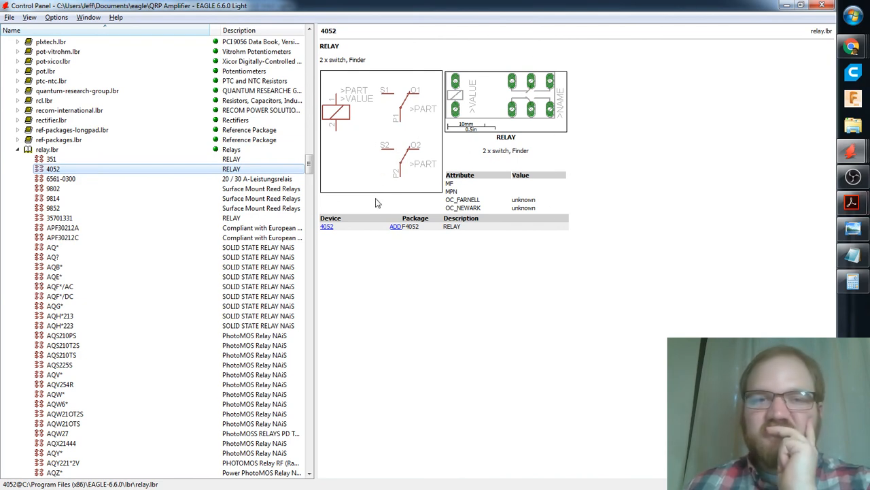
right_click(61, 170)
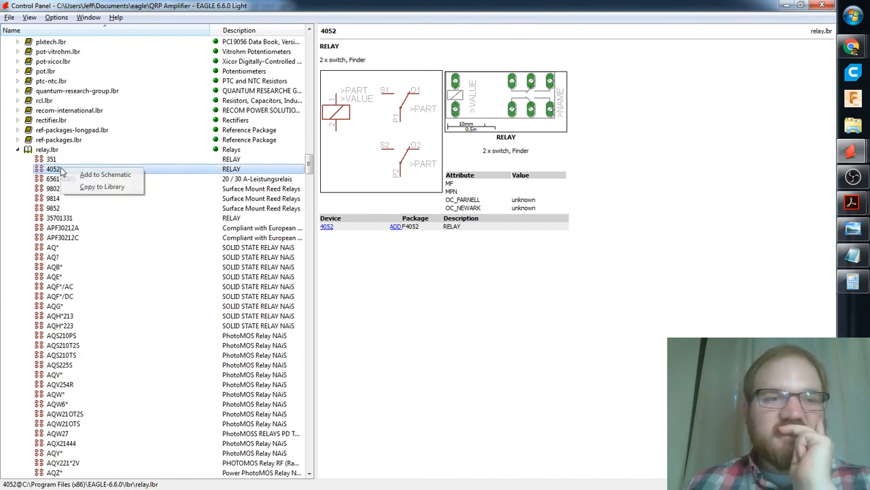
left_click(94, 188)
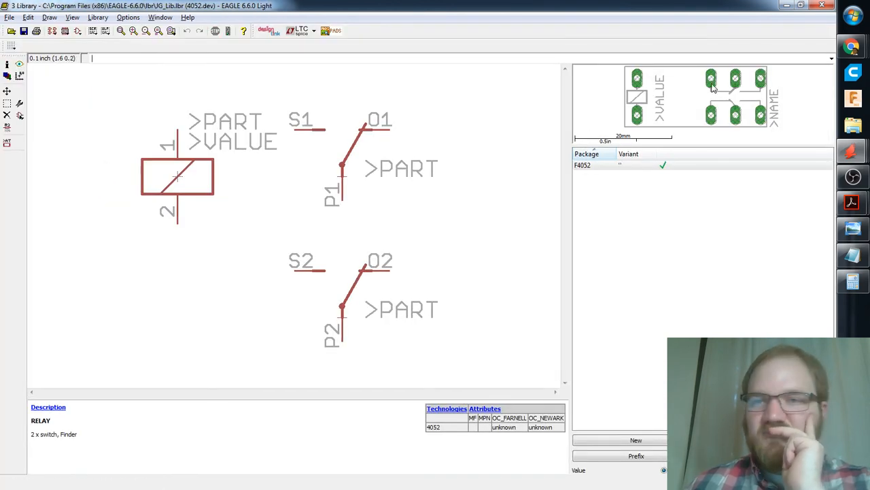
Create a new package named RW_SH-112D_PAK in the JG_Lib library.
left_click(65, 31)
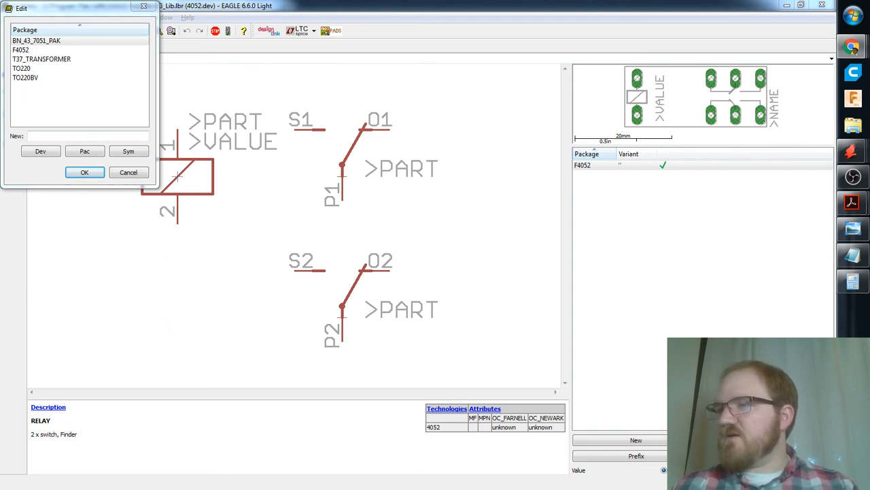
left_click(51, 135)
type("RW")
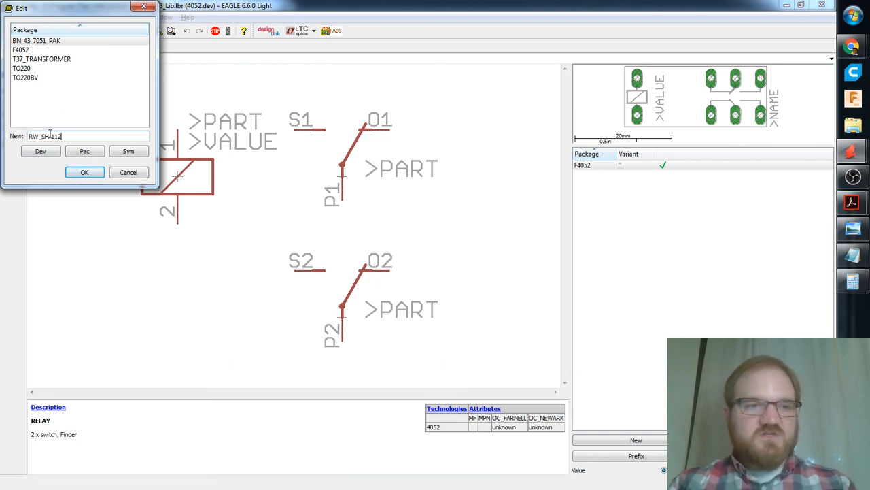
type("_SH-112D_PAK")
key("Return")
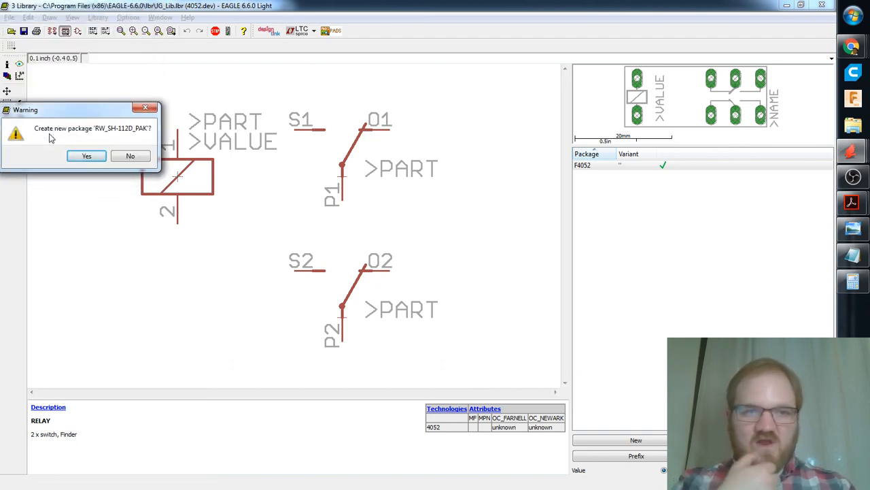
left_click(87, 156)
Set the grid to 1 mm size with a 0.25 mm alternate grid, both in millimetres.
left_click(72, 17)
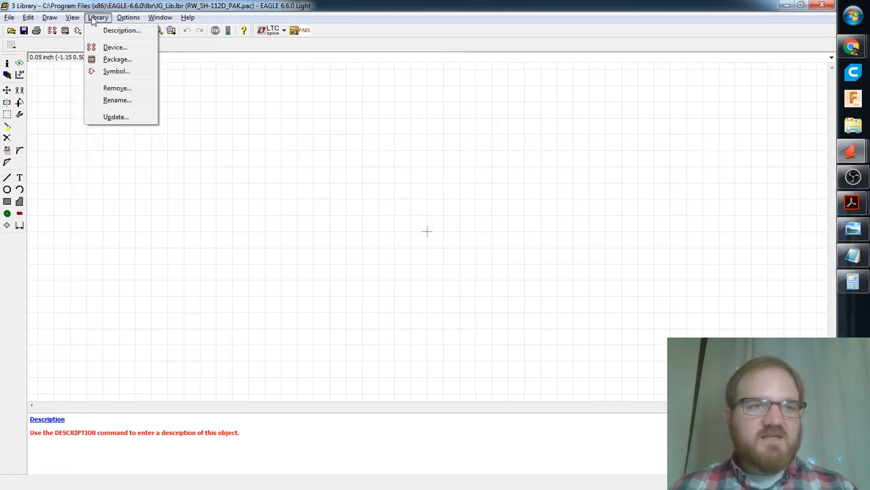
left_click(89, 30)
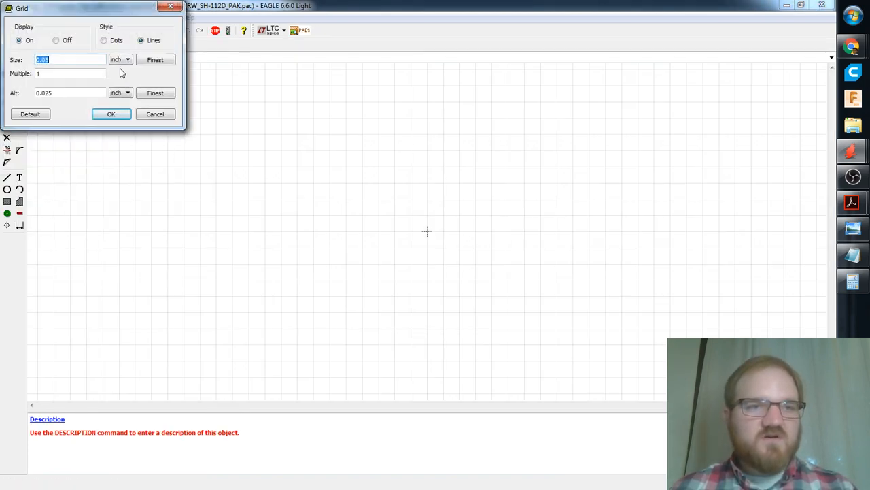
left_click(129, 61)
left_click(124, 79)
left_click_drag(75, 60, 17, 60)
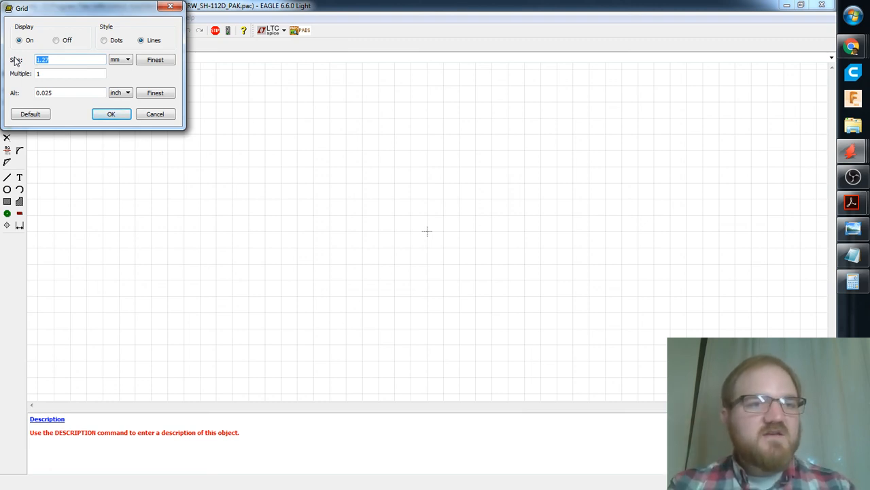
key("Tab")
key("Tab")
key("Tab")
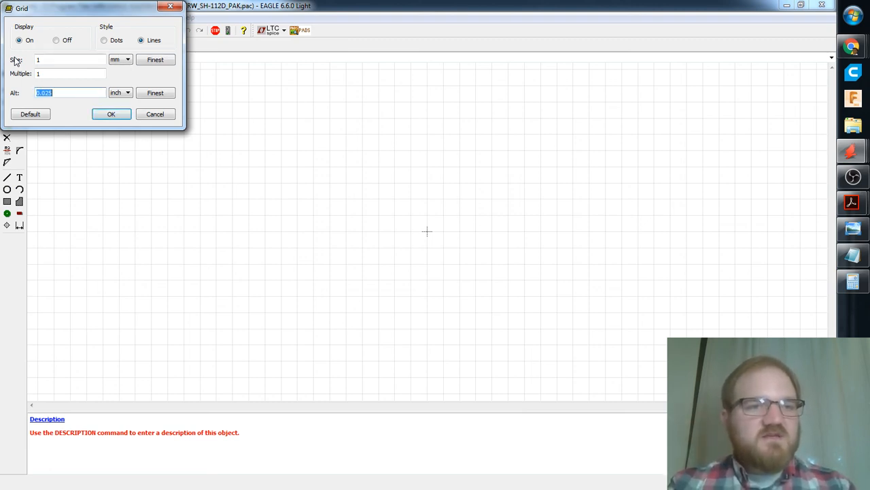
type(".")
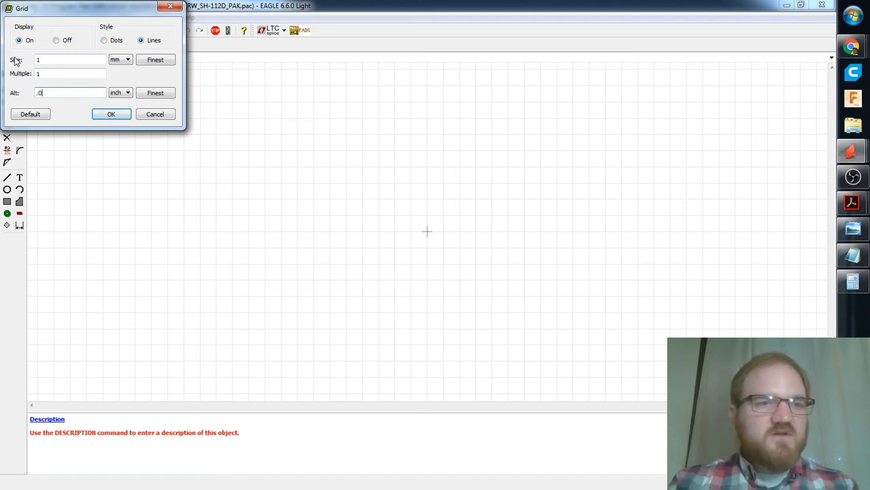
left_click(116, 95)
left_click(116, 106)
key("shift+Tab")
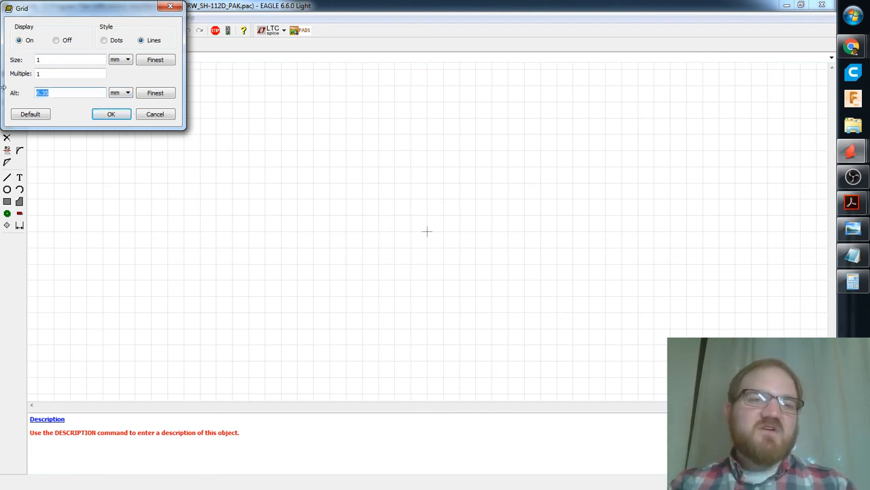
left_click(111, 113)
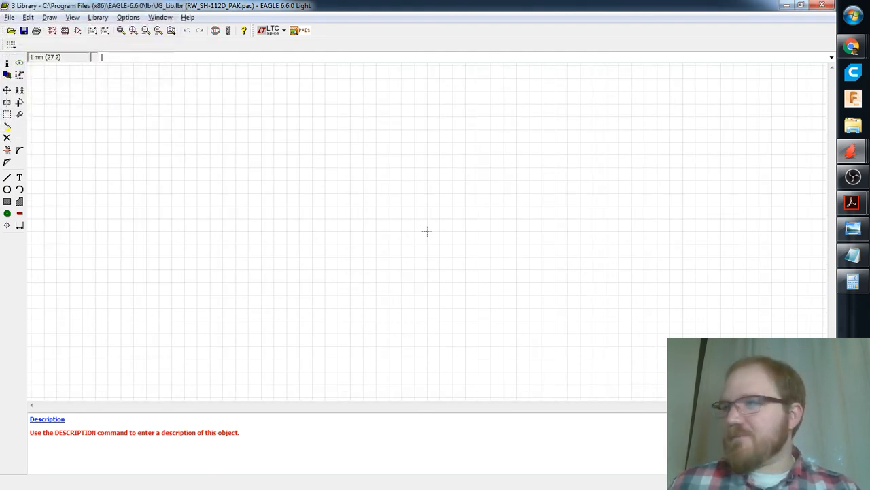
Switch to the relay datasheet PDF in Acrobat Reader and scroll to the Dimension section.
left_click(853, 202)
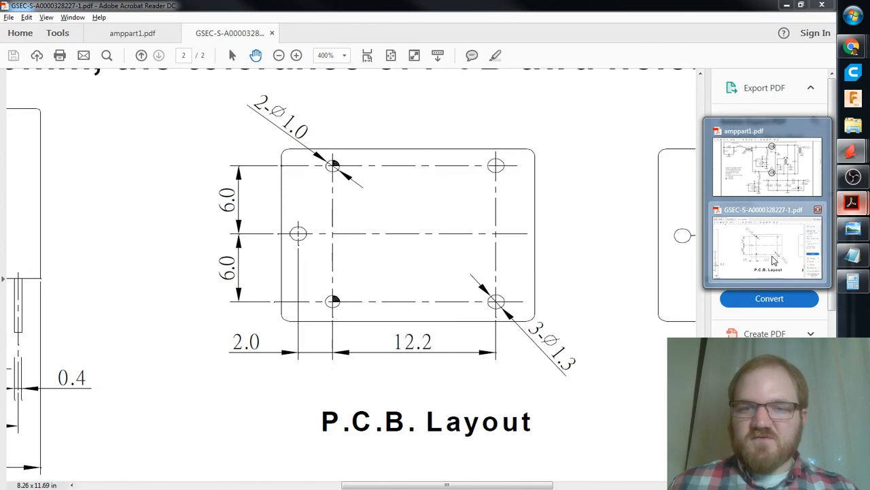
left_click(767, 249)
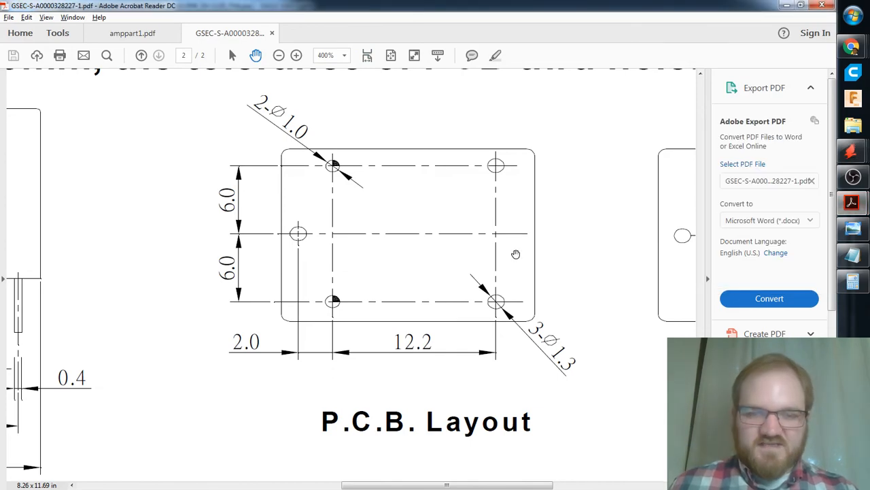
scroll(516, 254, "down", 5)
scroll(515, 246, "up", 4)
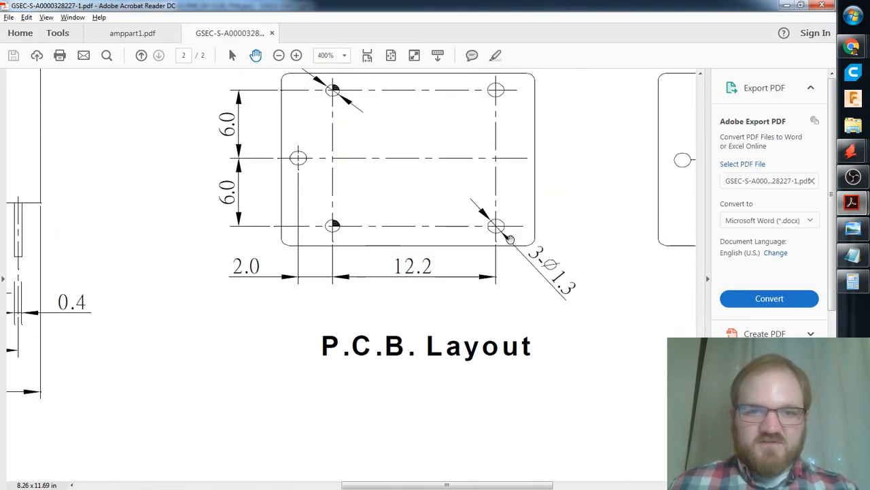
scroll(510, 240, "up", 3)
scroll(347, 238, "left", 1)
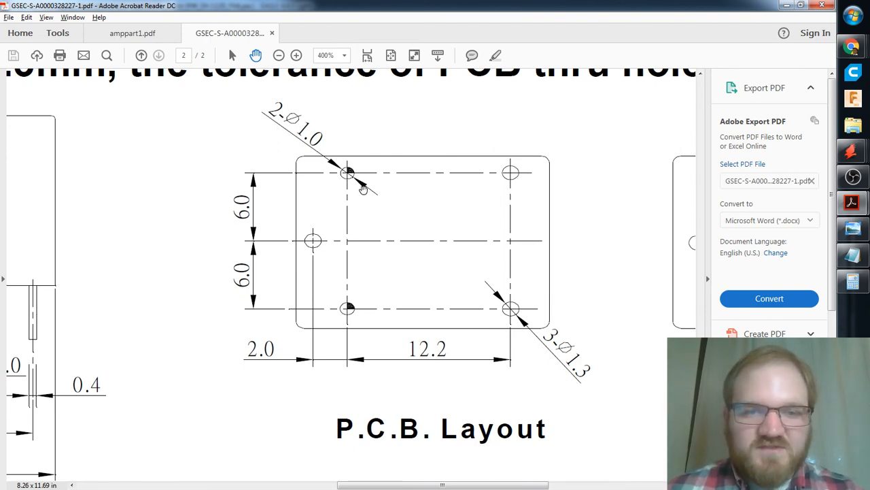
Zoom in and out on the Dimension drawings, settling at 200%, before returning to EAGLE.
left_click(279, 56)
left_click(279, 55)
left_click(279, 55)
left_click_drag(265, 117, 304, 231)
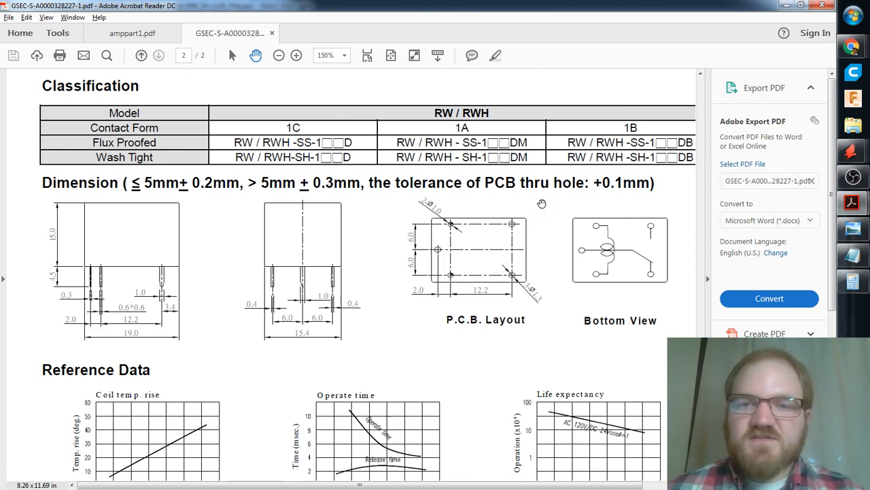
left_click(296, 56)
left_click(296, 56)
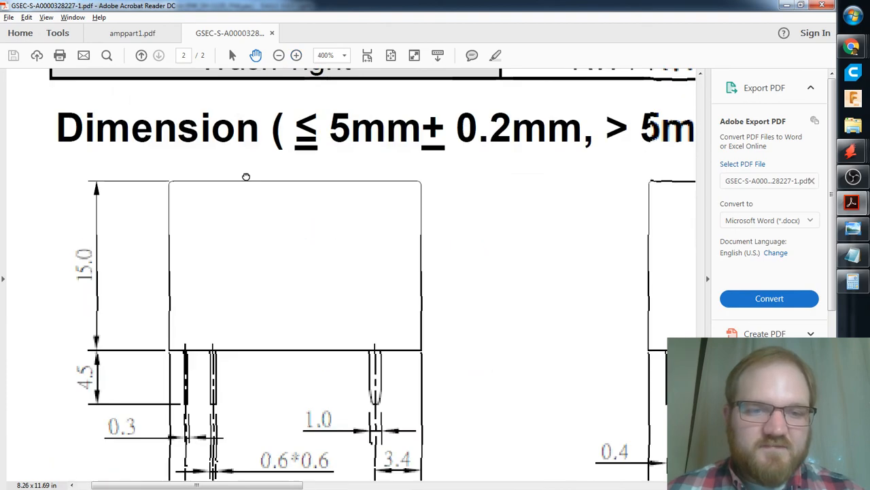
left_click(279, 56)
scroll(398, 202, "up", 2)
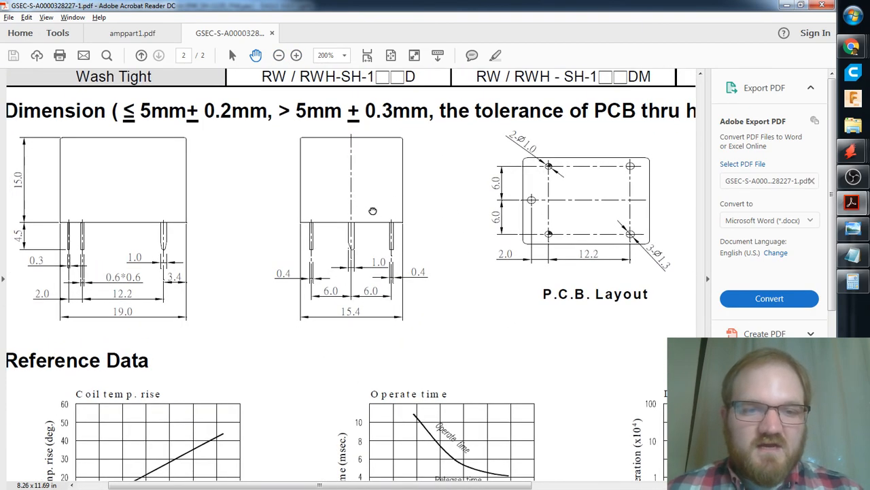
scroll(370, 215, "left", 1)
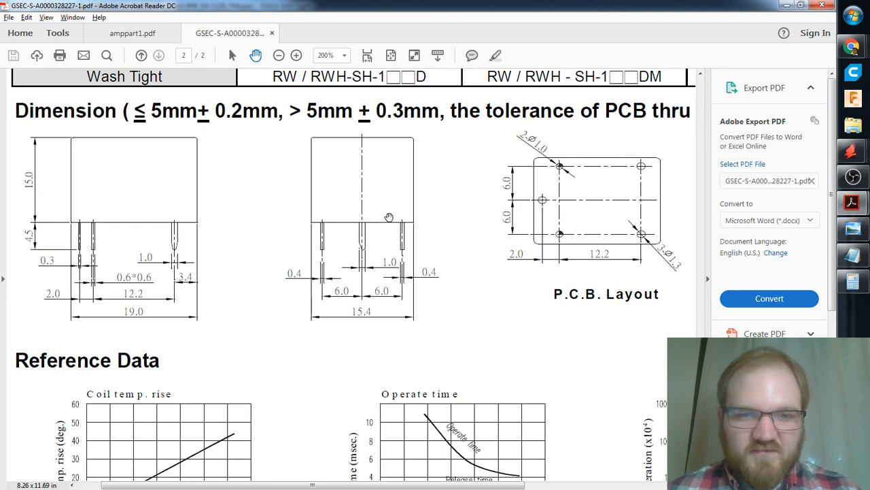
key("alt+Tab")
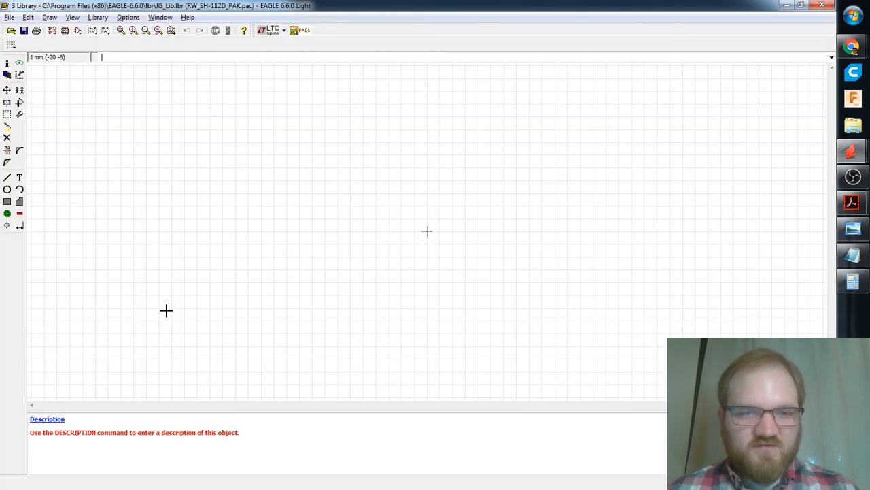
Draw the rectangular tPlace package outline starting from the origin and frame it in view.
left_click(7, 180)
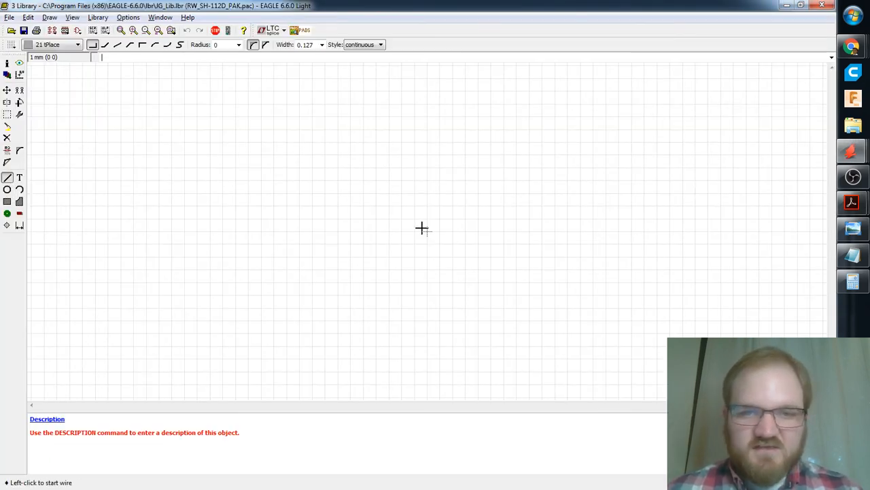
left_click(427, 231)
middle_click_drag(631, 160, 565, 222)
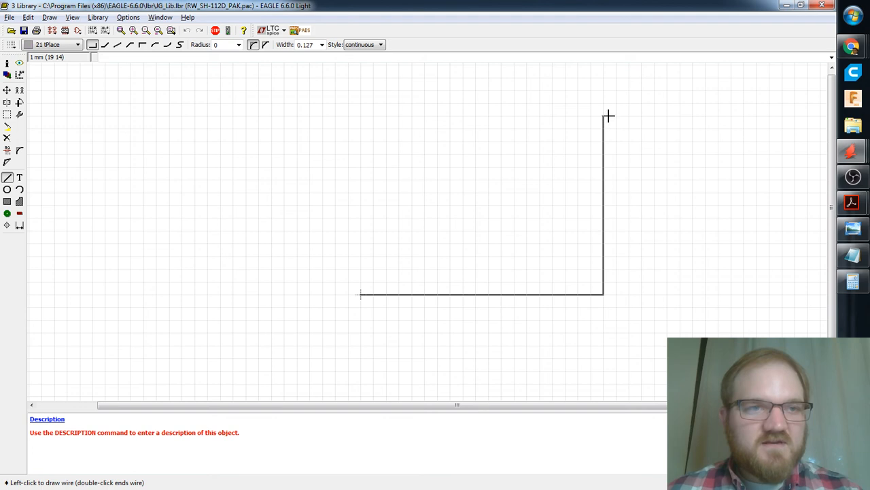
left_click(604, 104)
left_click(360, 295)
key("Escape")
middle_click_drag(423, 219, 387, 276)
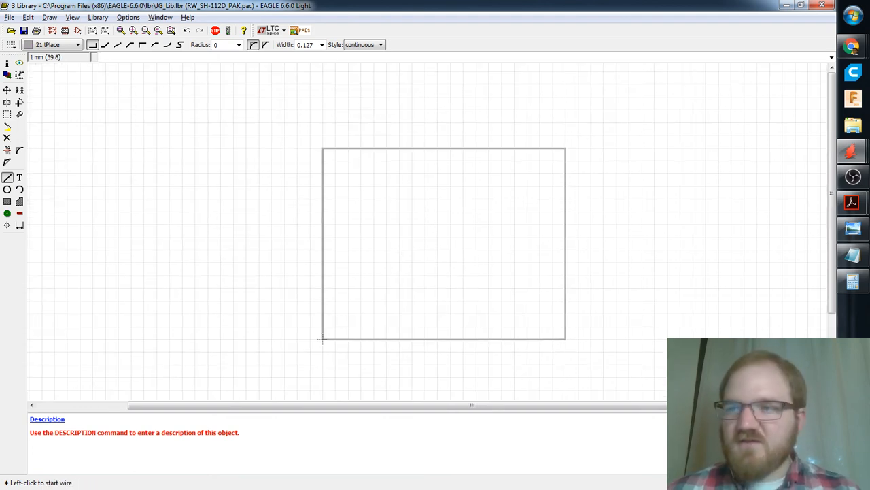
Peek at the open browser windows and cycle through the open applications.
left_click(850, 49)
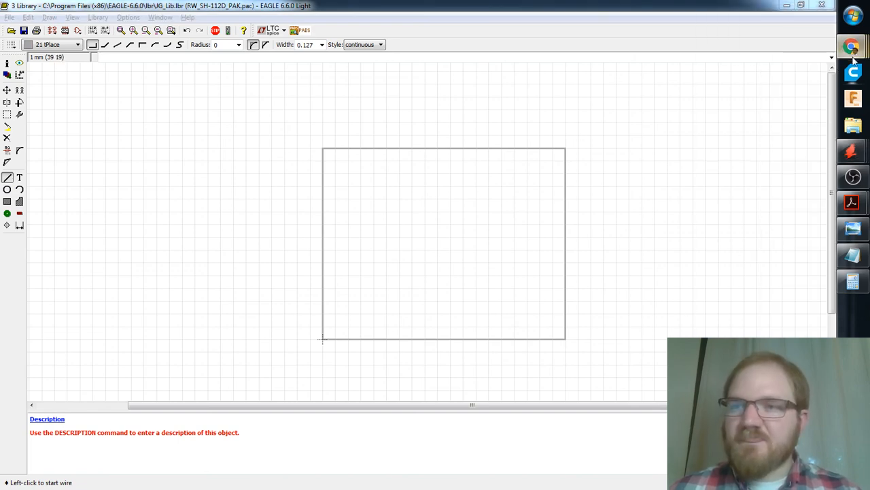
mouse_move(851, 48)
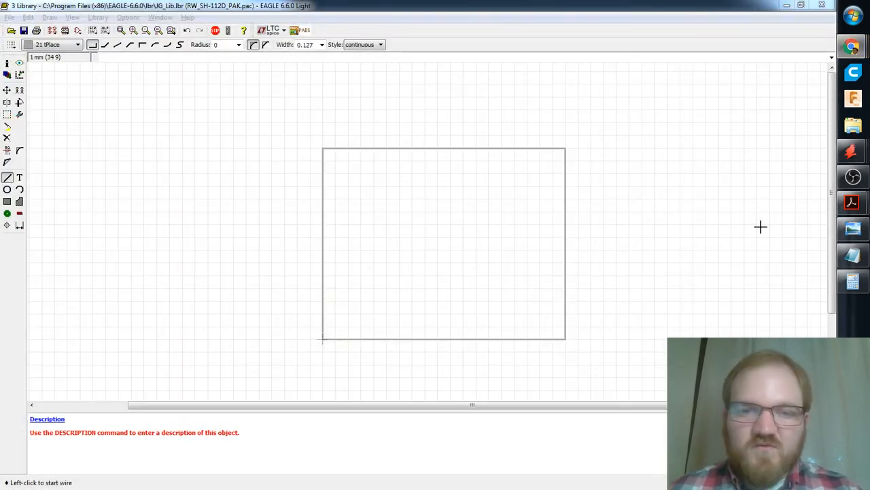
key("alt+Tab")
key("alt+Tab")
key("alt+Tab")
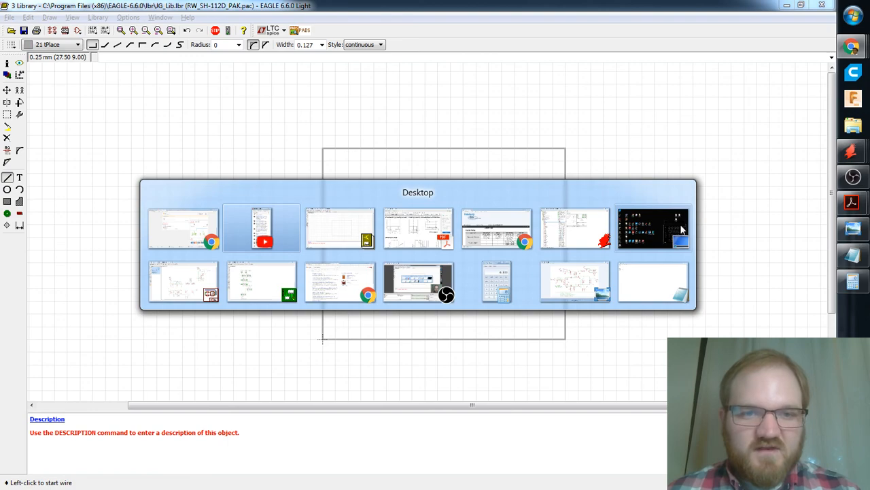
Return to the datasheet and pan over the enlarged P.C.B. Layout hole spacings (2.0, 12.2, 6.0 mm).
key("alt+Tab")
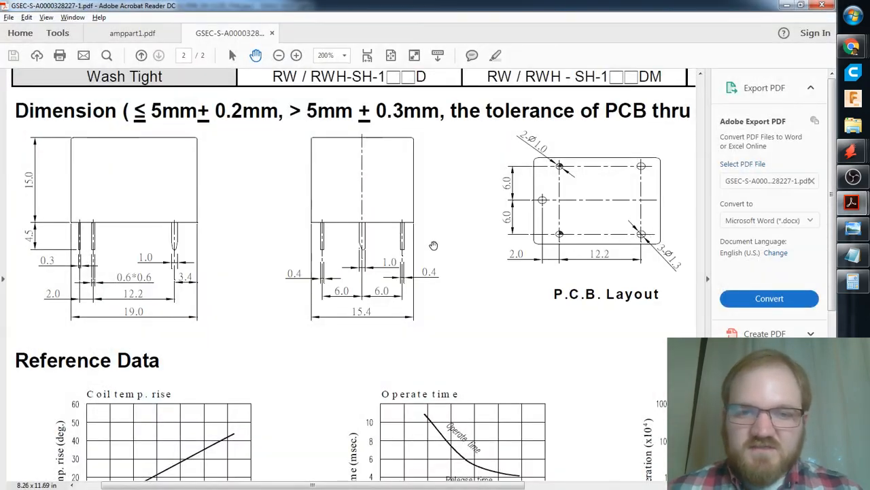
scroll(524, 227, "up", 3)
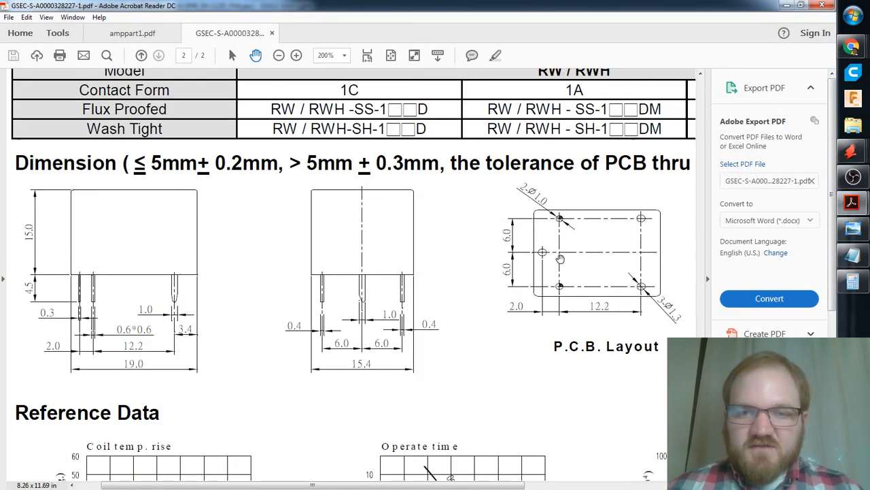
scroll(564, 259, "down", 1)
scroll(564, 259, "up", 2, "ctrl")
mouse_move(568, 259)
middle_mouse_down()
mouse_move(499, 259)
mouse_move(563, 260)
middle_mouse_up()
middle_click_drag(452, 271, 447, 270)
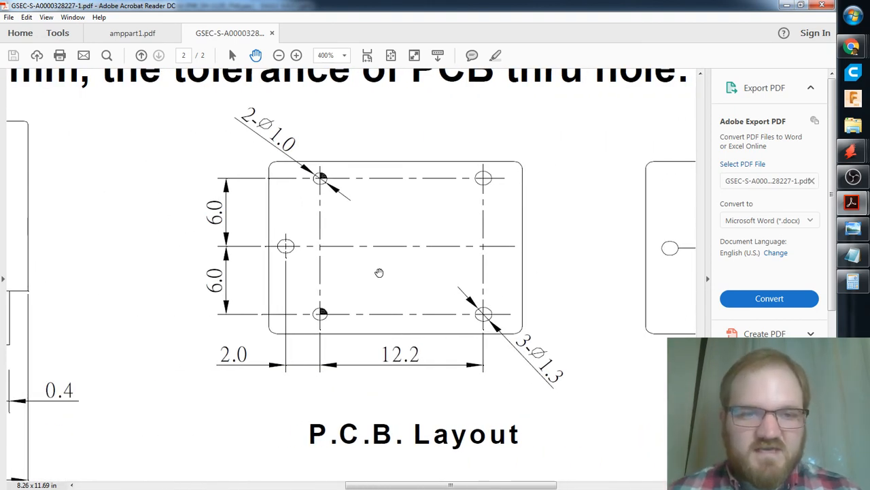
Zoom out to 200% and pan left to the side-view body dimension drawings.
left_click(279, 55)
left_click(279, 55)
left_click_drag(278, 198, 387, 230)
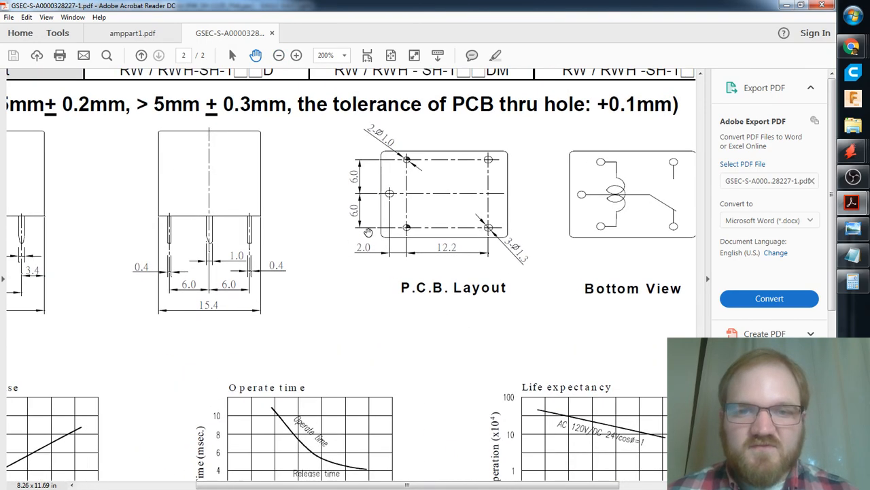
left_click_drag(270, 220, 442, 211)
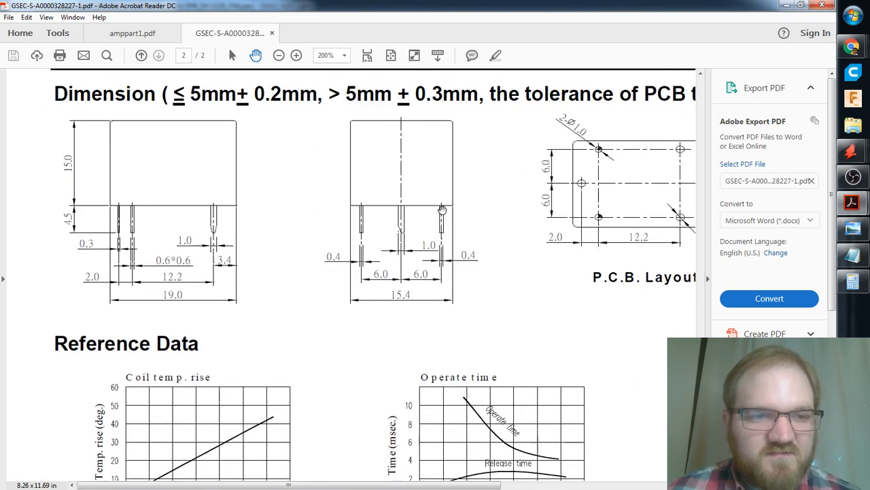
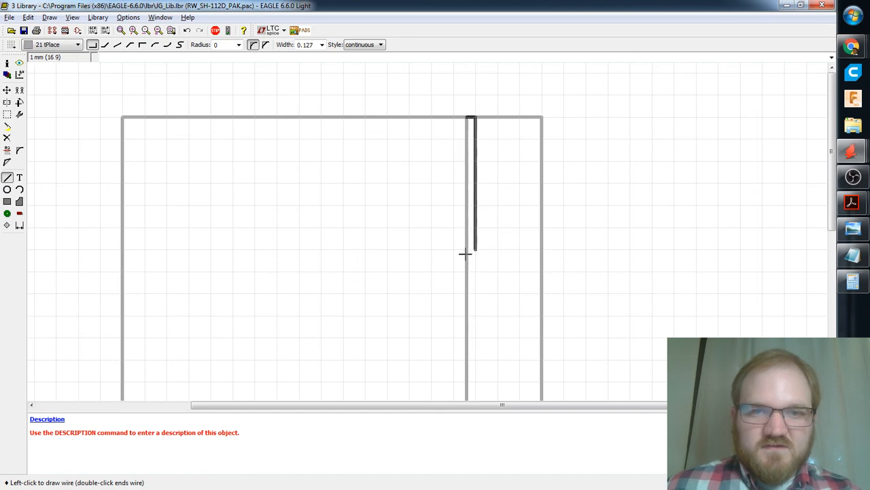
Finish the vertical tPlace guide line near the outline's right edge, then bring up the relay datasheet.
middle_click_drag(464, 252, 495, 141)
key("Escape")
key("alt+Tab")
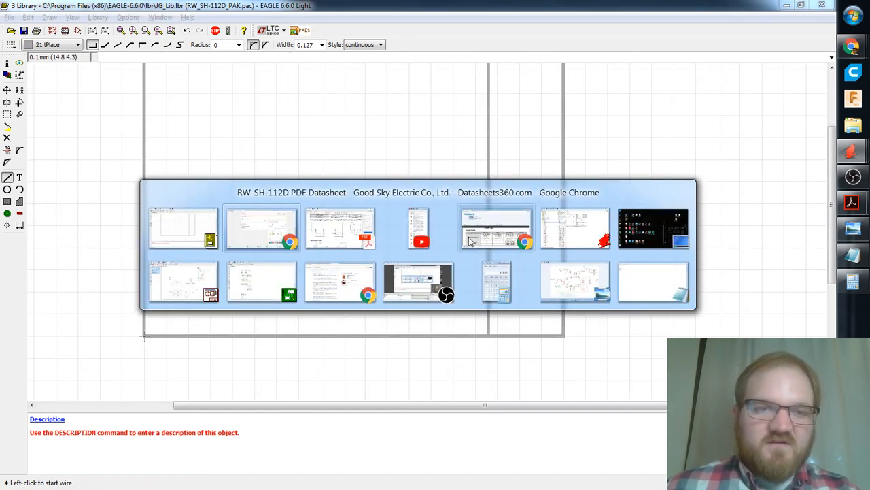
key("alt+Tab")
key("alt+Tab")
Scroll the datasheet over the dimension drawings and P.C.B. Layout, then return to EAGLE.
scroll(435, 265, "up", 8)
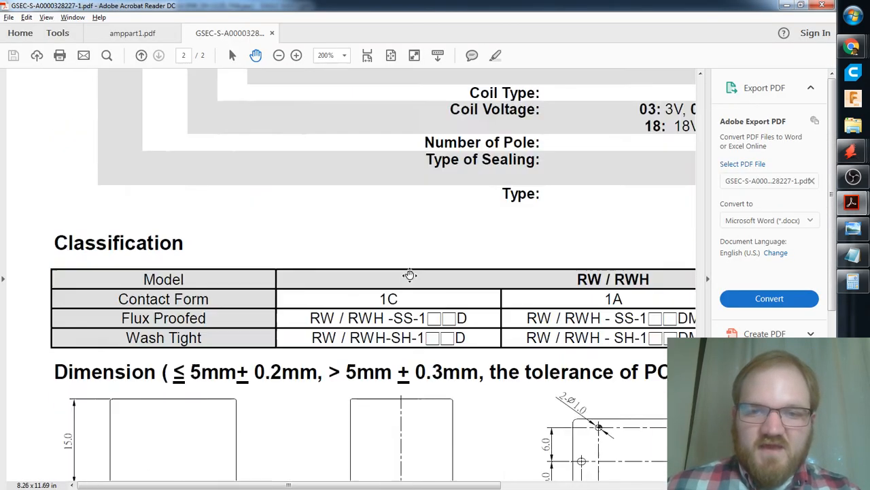
scroll(563, 334, "down", 5)
scroll(523, 484, "down", 3)
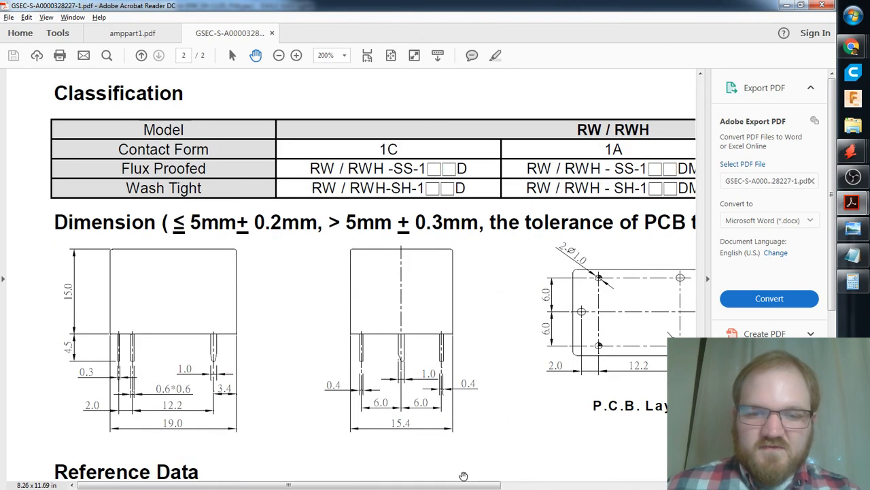
scroll(469, 447, "right", 2)
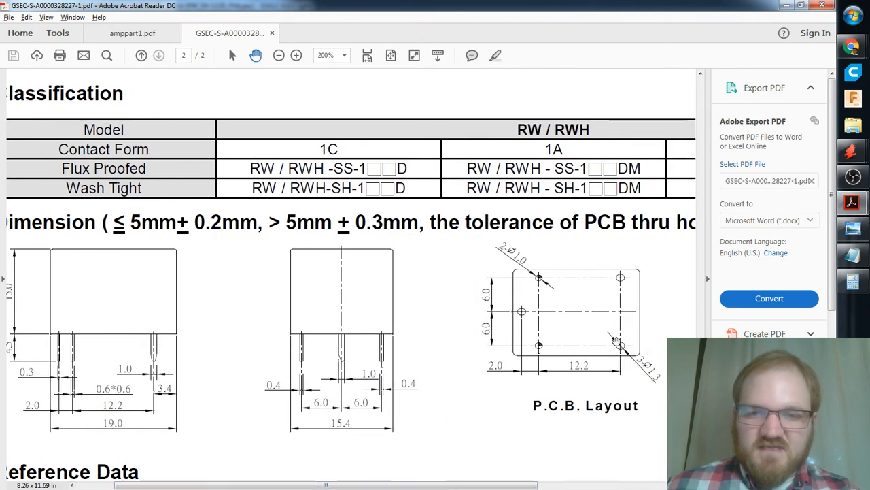
mouse_move(529, 487)
left_mouse_down()
mouse_move(610, 487)
mouse_move(490, 487)
mouse_move(559, 487)
left_mouse_up()
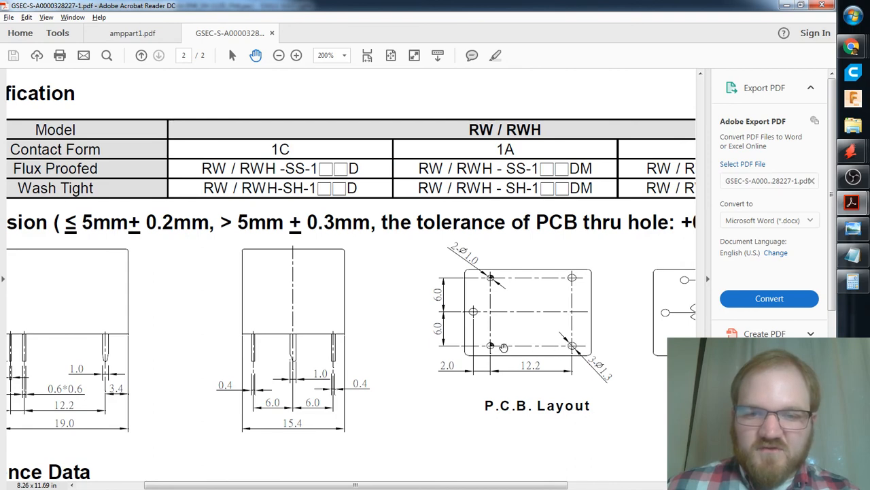
key("alt+Tab")
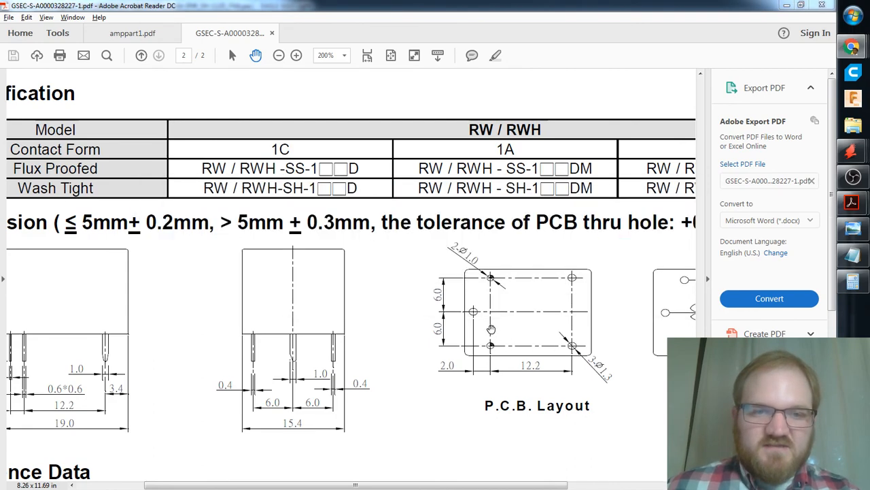
key("alt+Tab")
key("alt+Tab")
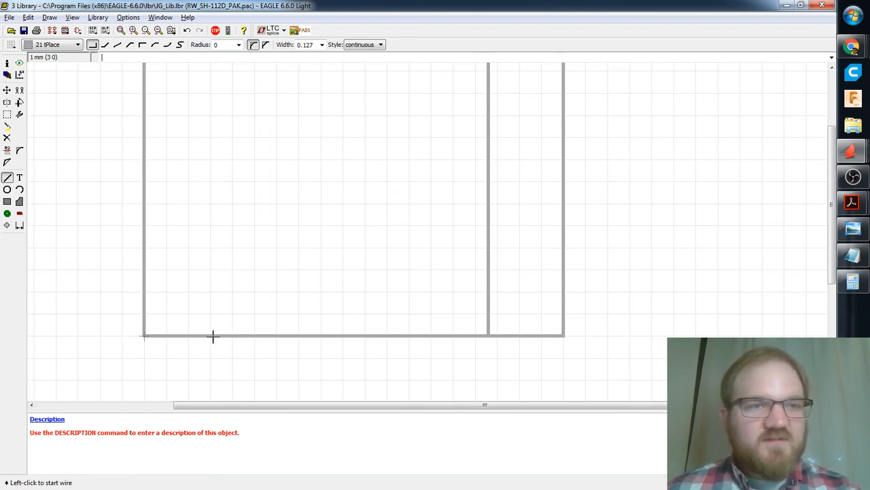
On the 0.1 mm grid, draw a bottom-to-top vertical guide line near the outline's left edge.
key("alt")
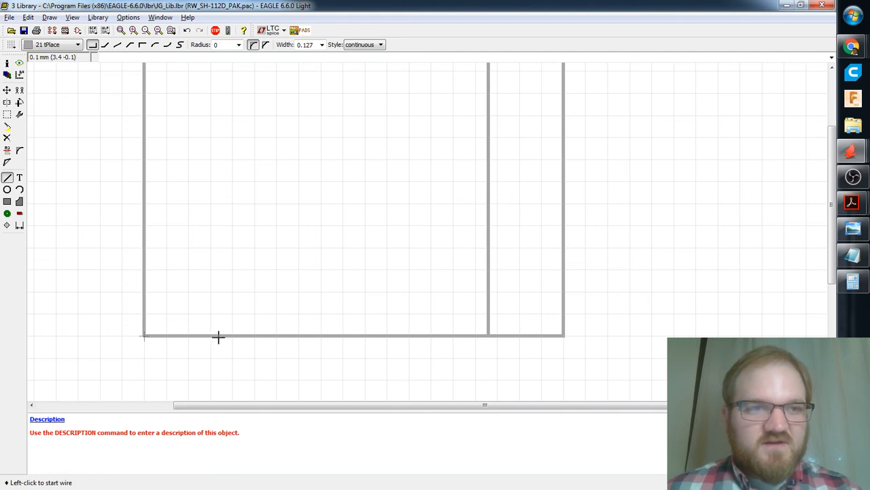
left_click(219, 336)
scroll(229, 340, "up", 3)
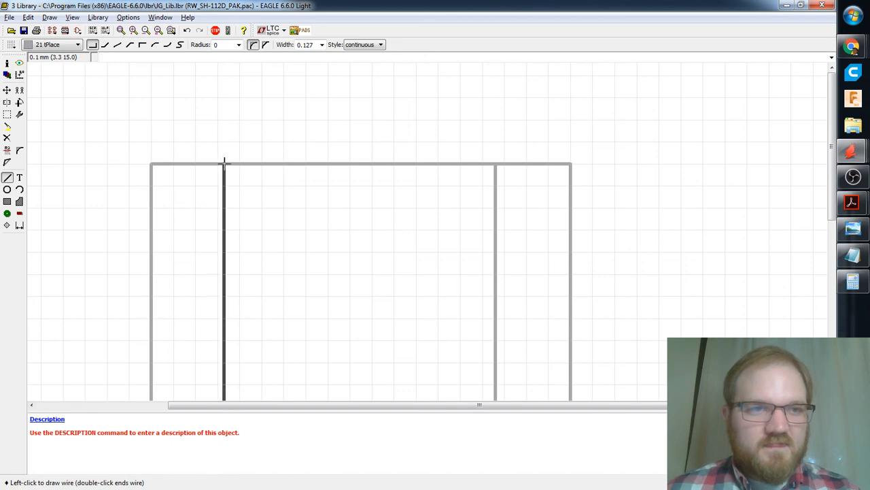
left_click(226, 163, "alt")
middle_click_drag(262, 265, 328, 165)
key("Escape")
middle_click_drag(336, 252, 340, 224)
Check the relay datasheet drawing and come back to the EAGLE package editor.
key("alt+Tab")
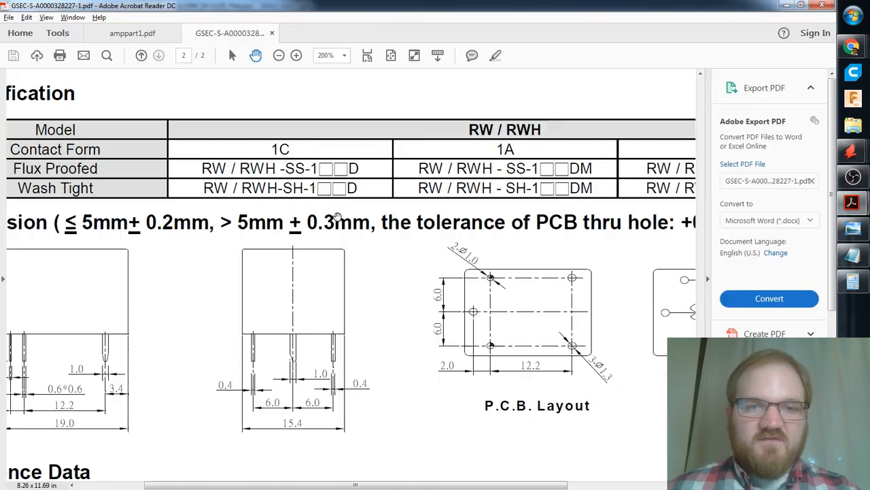
middle_click_drag(523, 333, 355, 303)
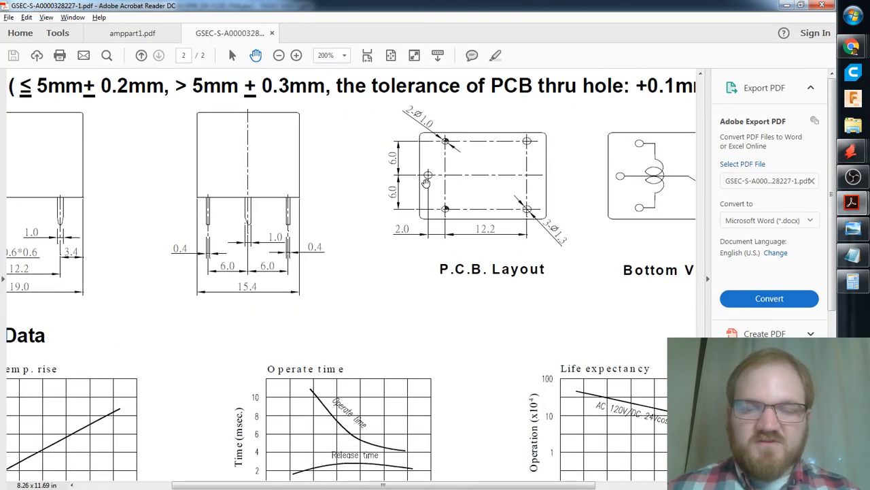
key("alt+Tab")
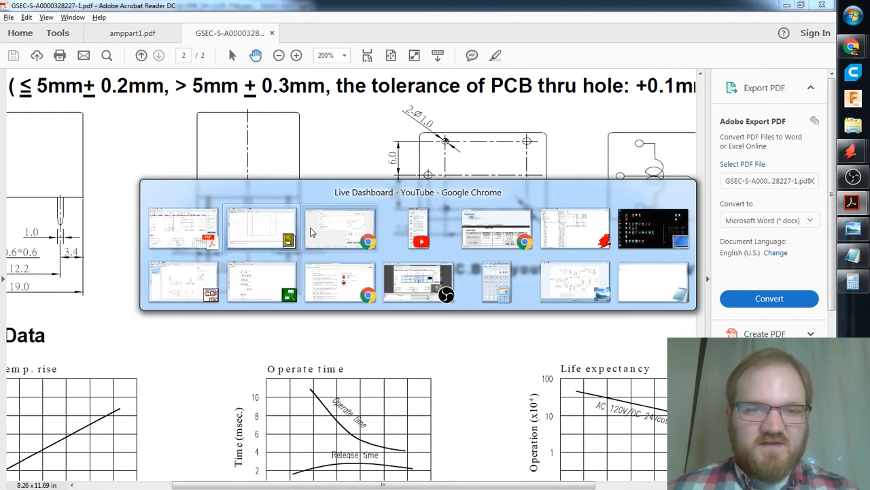
left_click(274, 233)
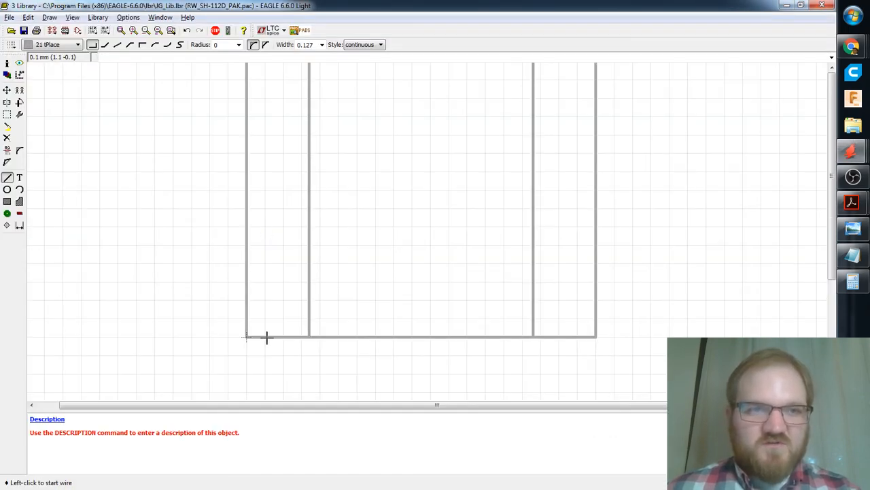
Draw a second full-height vertical guide line near the left side and reframe the whole outline.
left_click(272, 337)
scroll(285, 302, "up", 3)
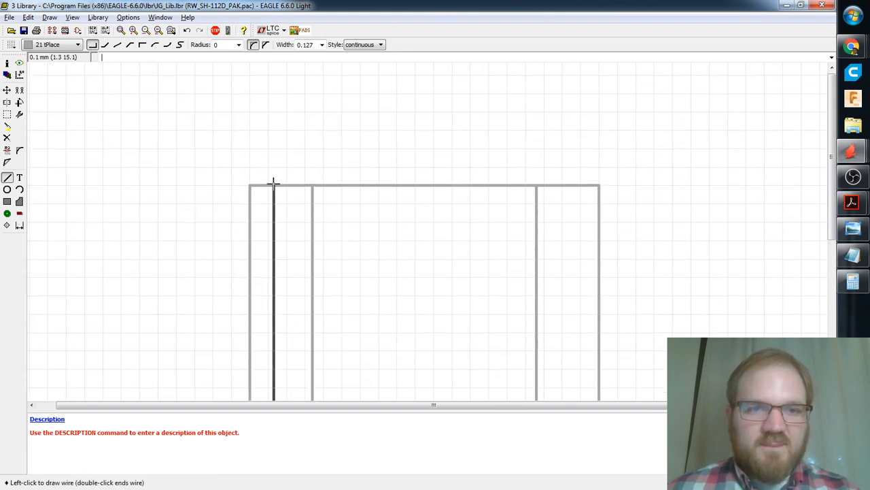
double_click(276, 182)
key("Escape")
type("`")
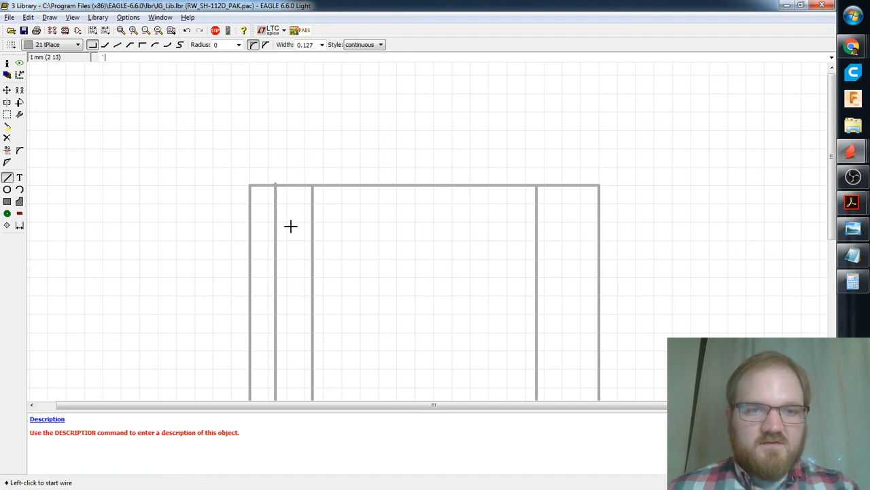
middle_click_drag(298, 234, 285, 88)
scroll(337, 190, "down", 1)
middle_click_drag(410, 256, 345, 266)
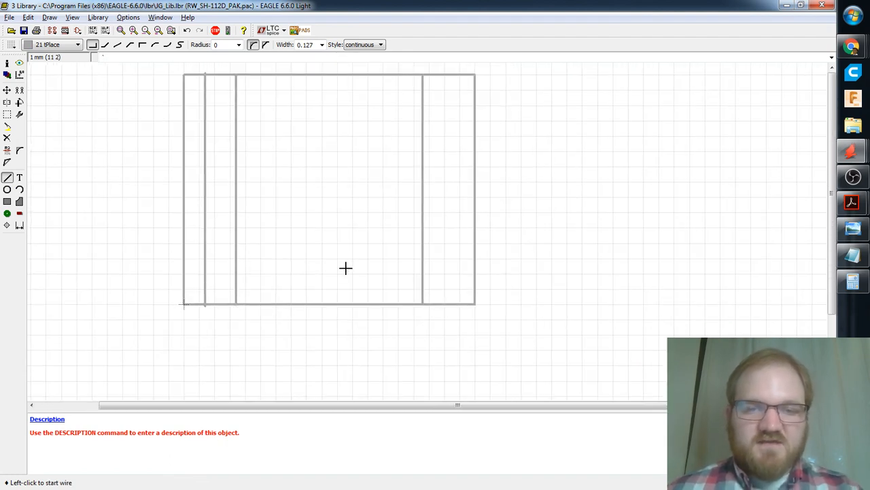
left_click(853, 254)
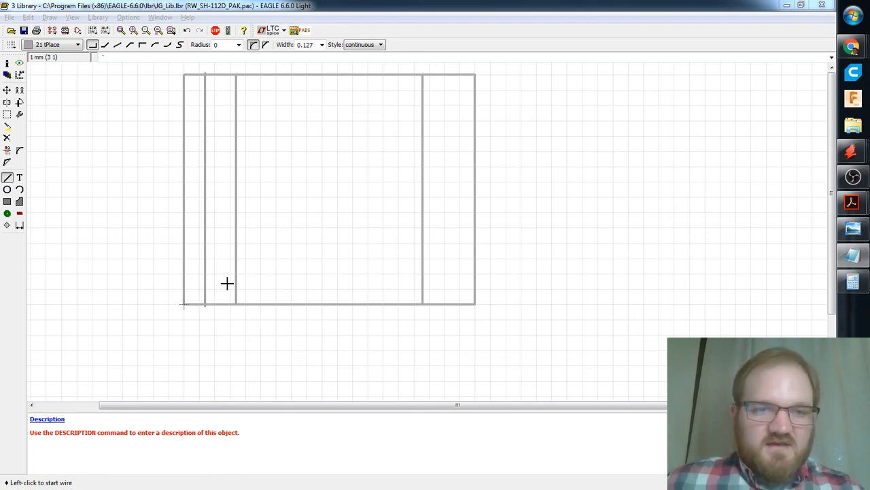
key("alt+Tab")
key("alt+Tab")
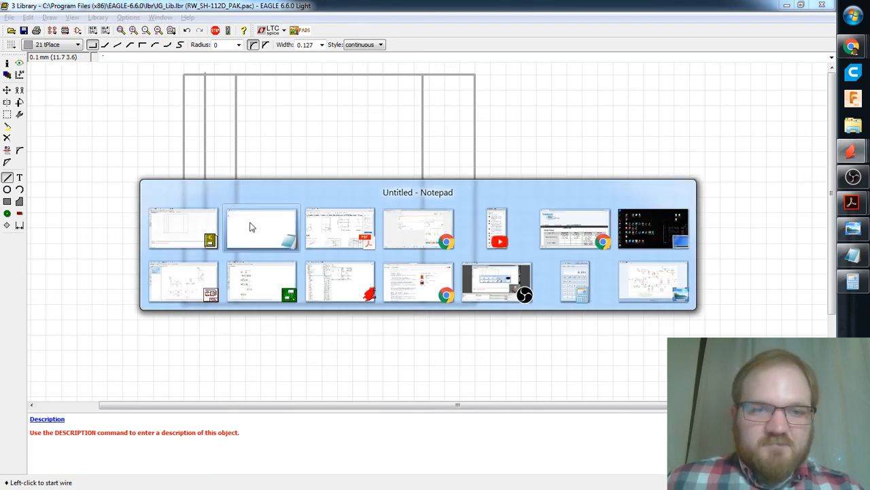
Review the datasheet's side-view dimension drawings, then return to the EAGLE package editor.
left_click(330, 235)
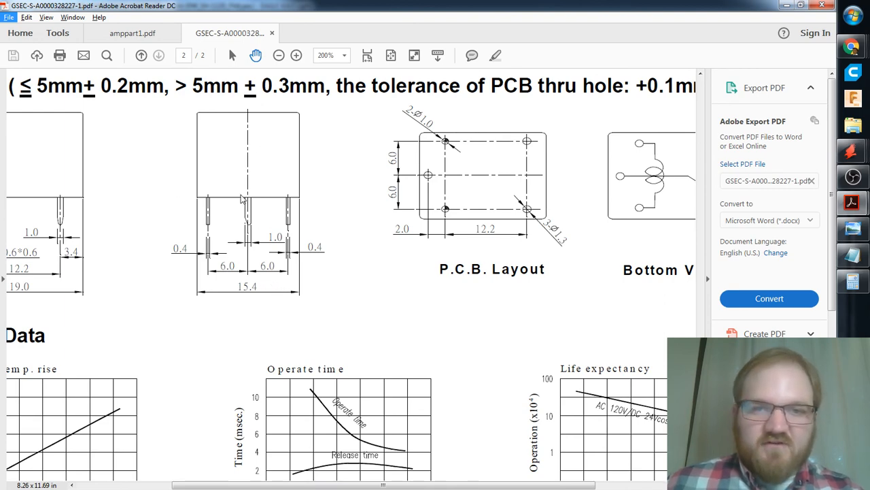
key("alt+Tab")
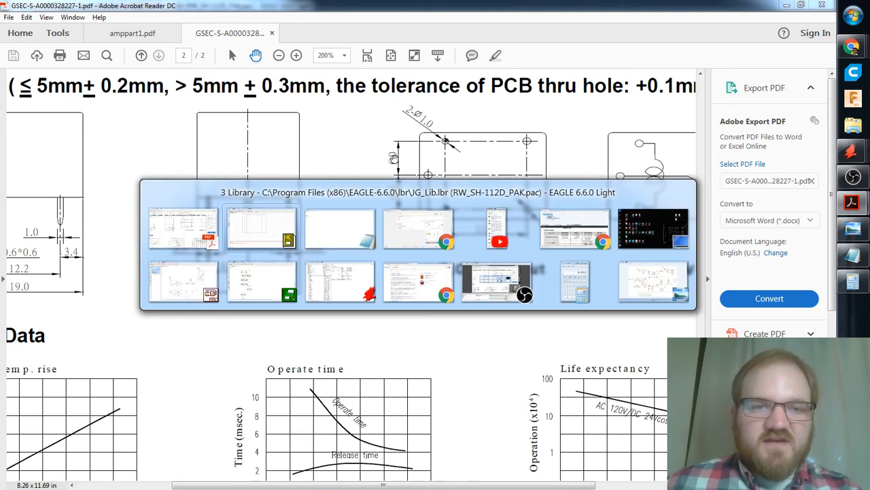
key("alt+Tab")
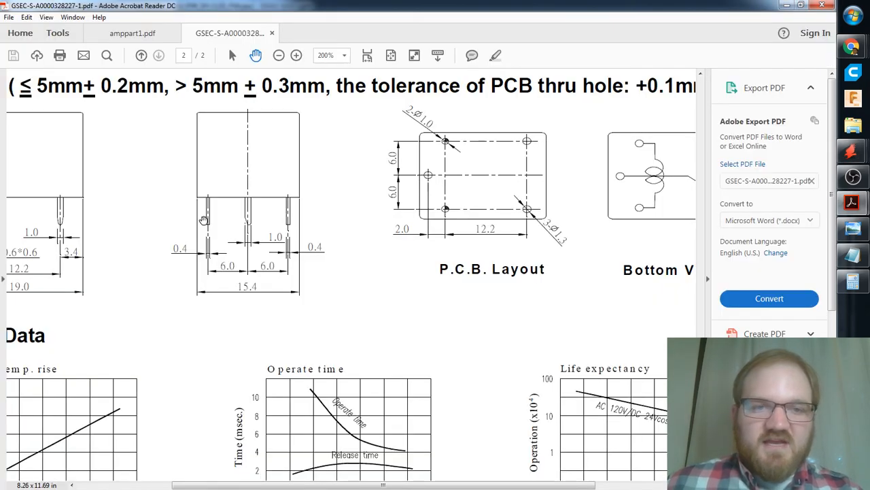
scroll(255, 223, "left", 5)
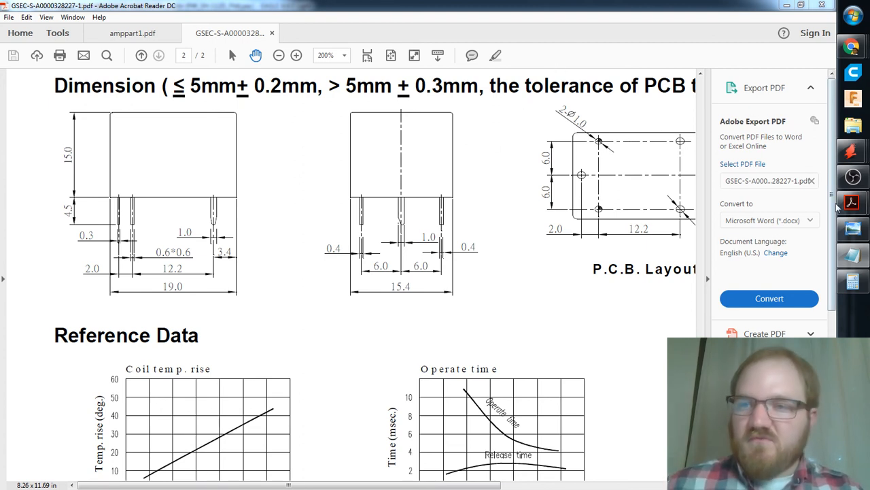
left_click(853, 151)
left_click(754, 282)
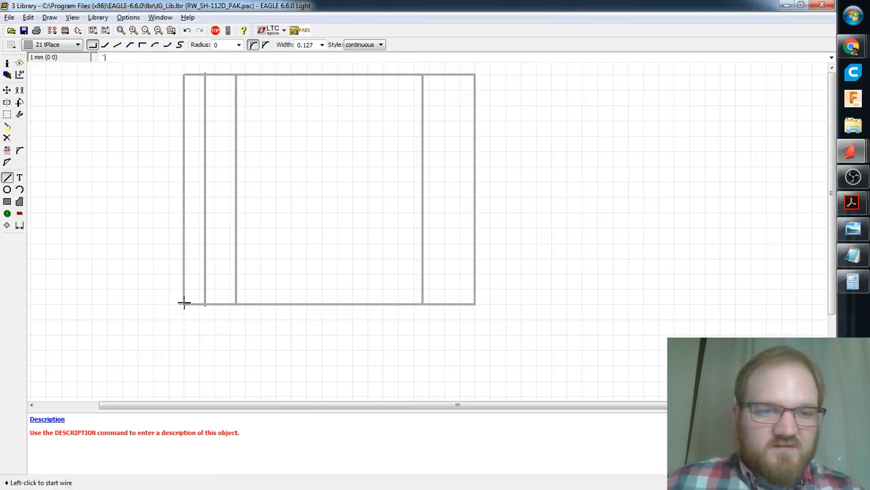
Save the library and draw a horizontal guide line across the lower part of the outline.
key("ctrl+s")
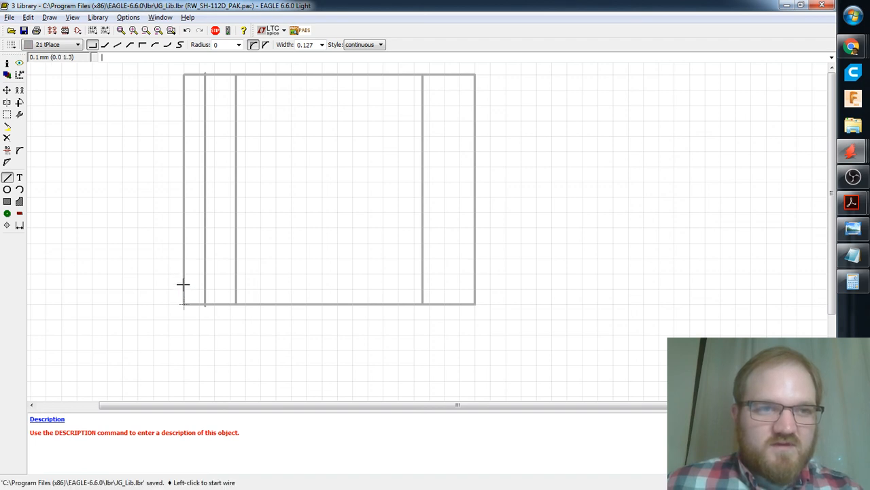
left_click(184, 285)
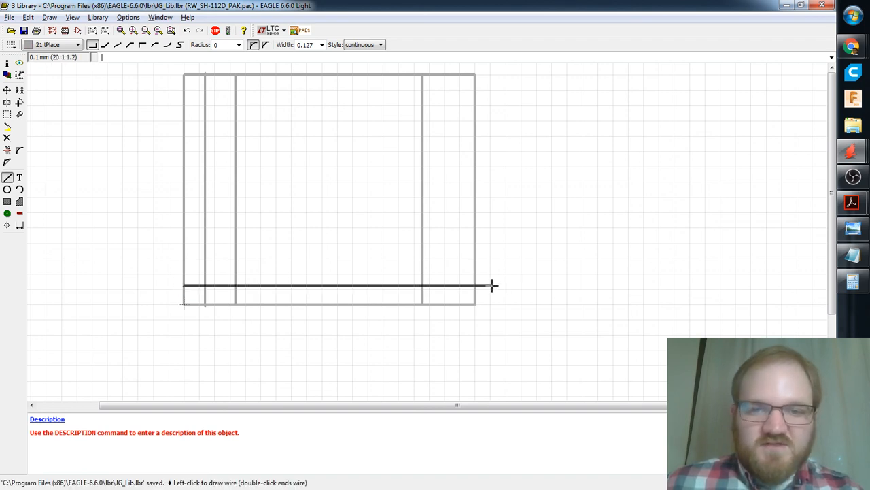
left_click(476, 286)
left_click(476, 286)
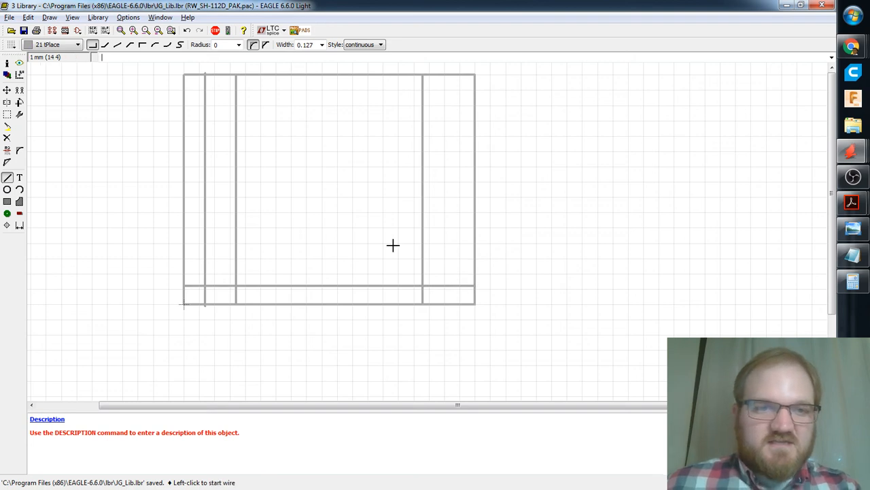
Draw a full-width horizontal guide line near the top, then check the datasheet dimensions.
left_click(184, 102)
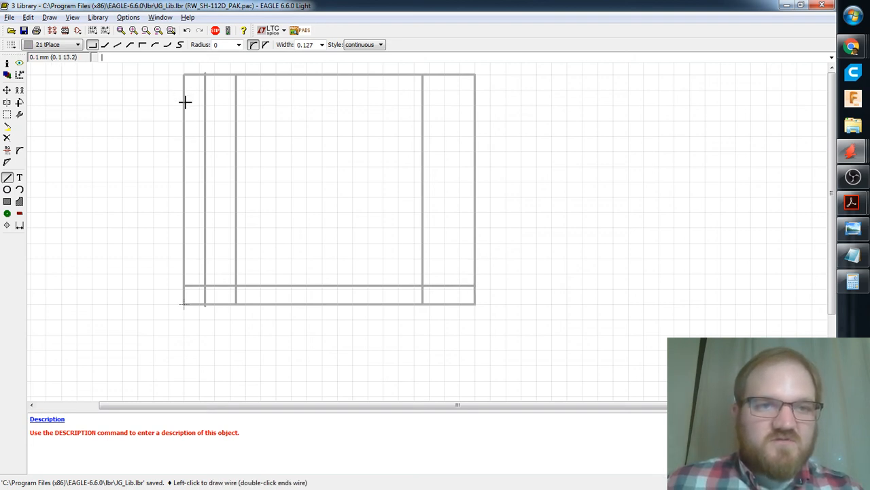
double_click(475, 102)
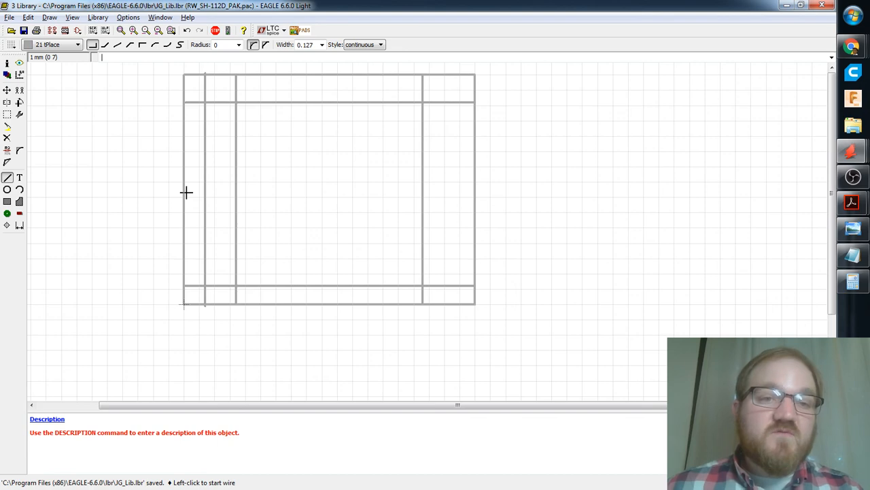
key("alt+Tab")
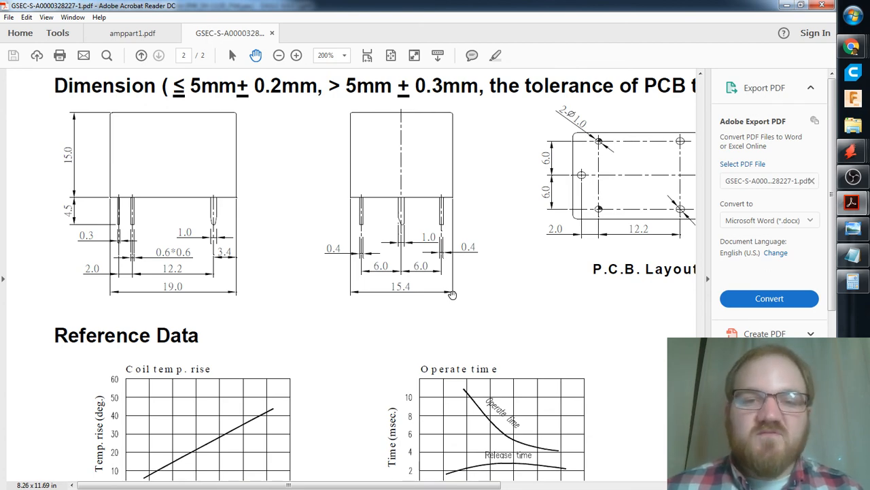
key("alt+Tab")
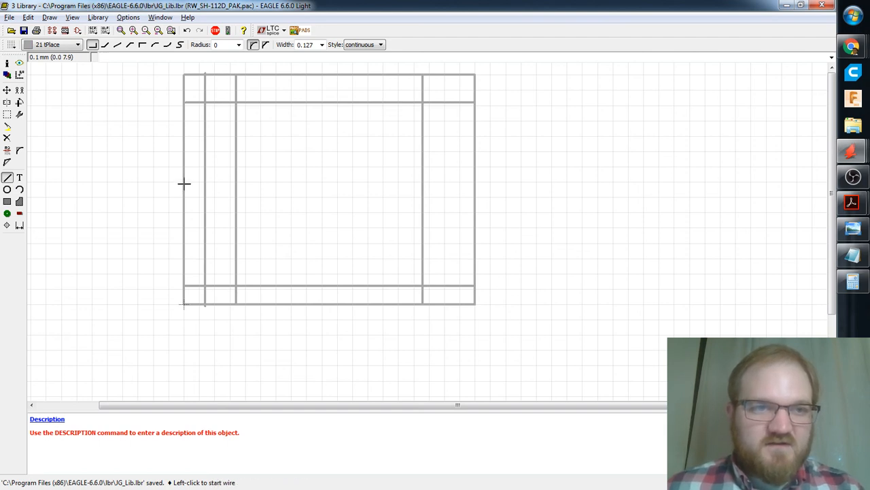
Draw a horizontal guide line across the outline's mid-height, then switch to the relay datasheet.
left_click(183, 186)
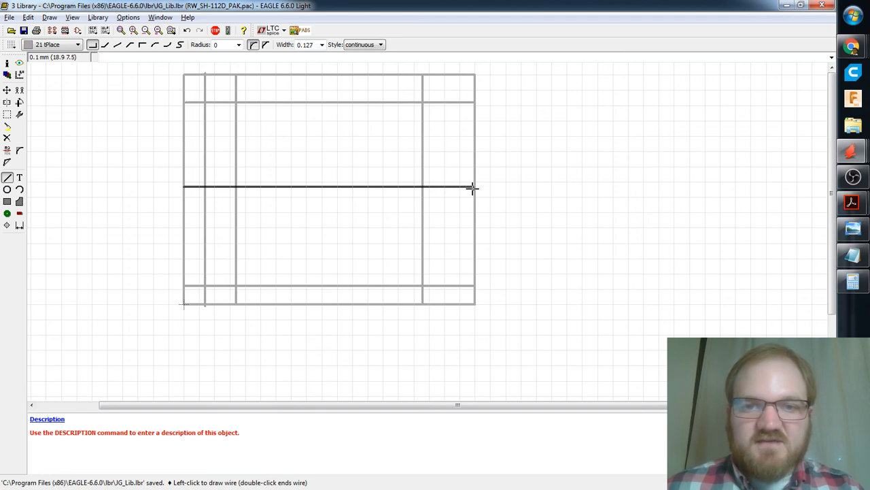
left_click(475, 186)
key("Escape")
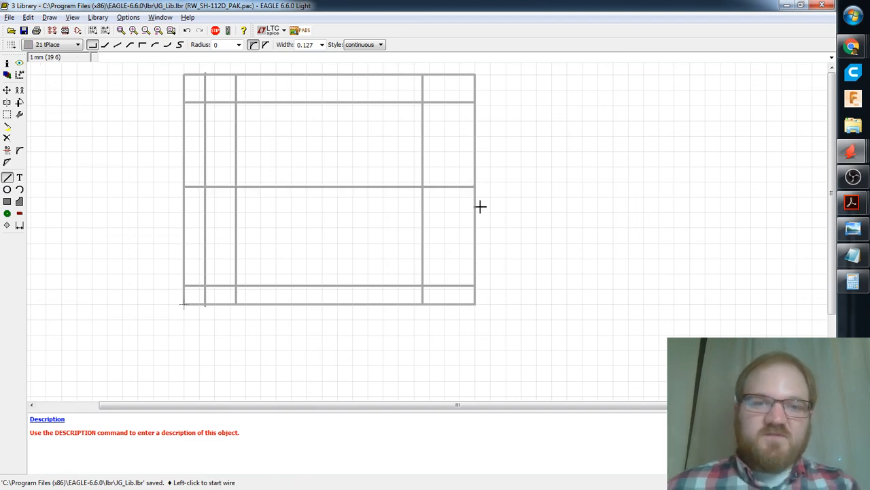
middle_click_drag(287, 206, 311, 210)
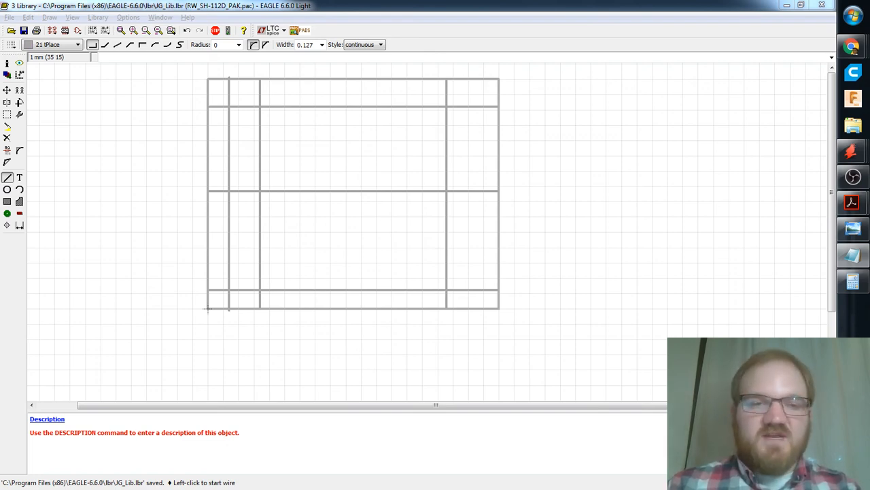
key("alt+Tab")
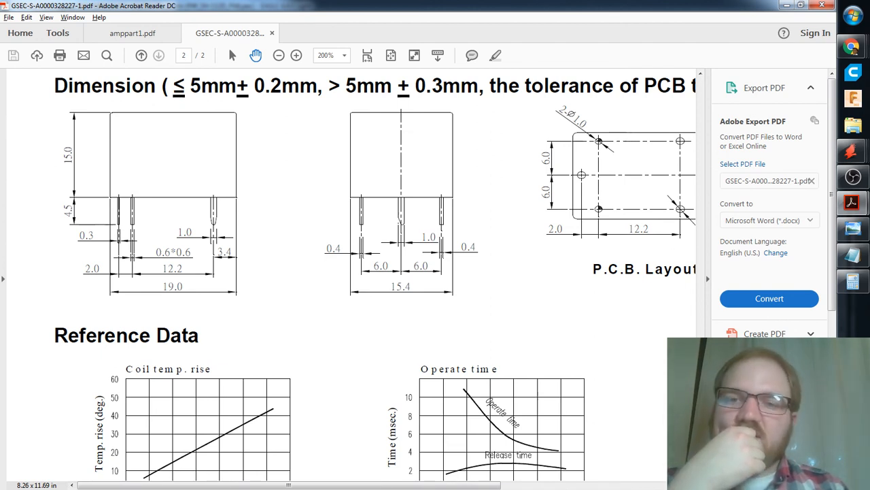
Compare the datasheet dimension drawing against the package outline, ending back in EAGLE.
key("alt+Tab")
key("alt+Tab")
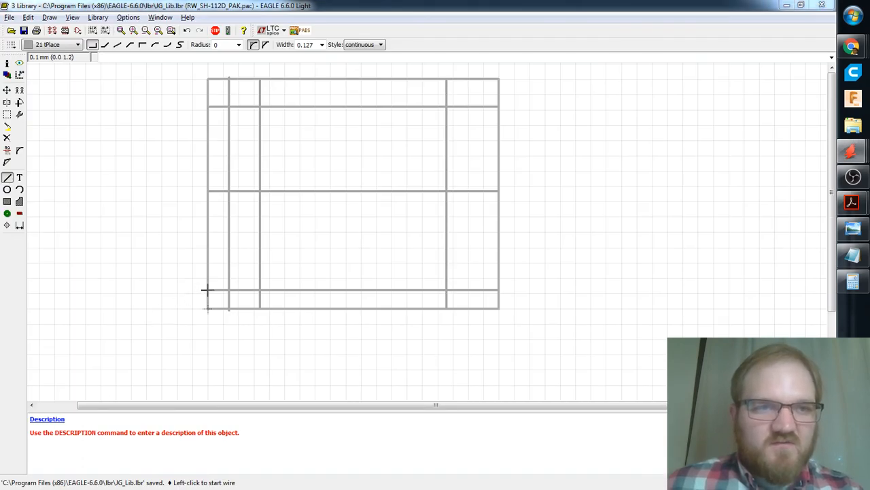
key("alt+Tab")
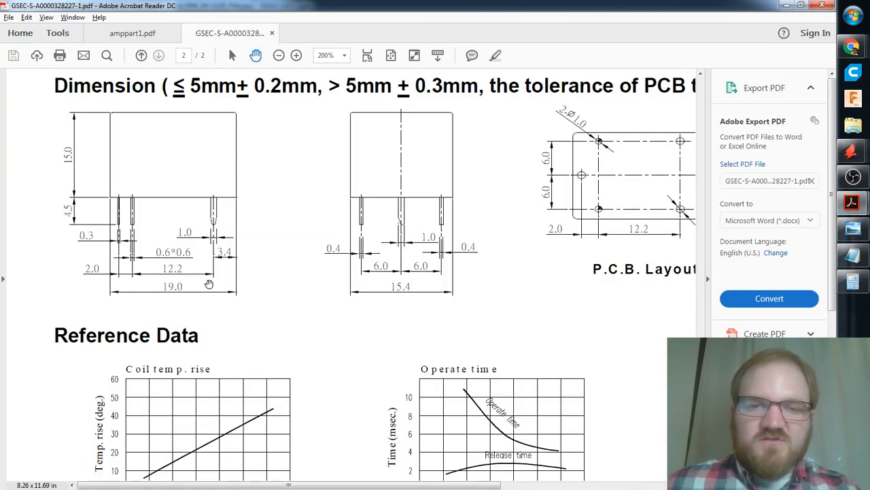
key("alt+Tab")
key("alt+Tab")
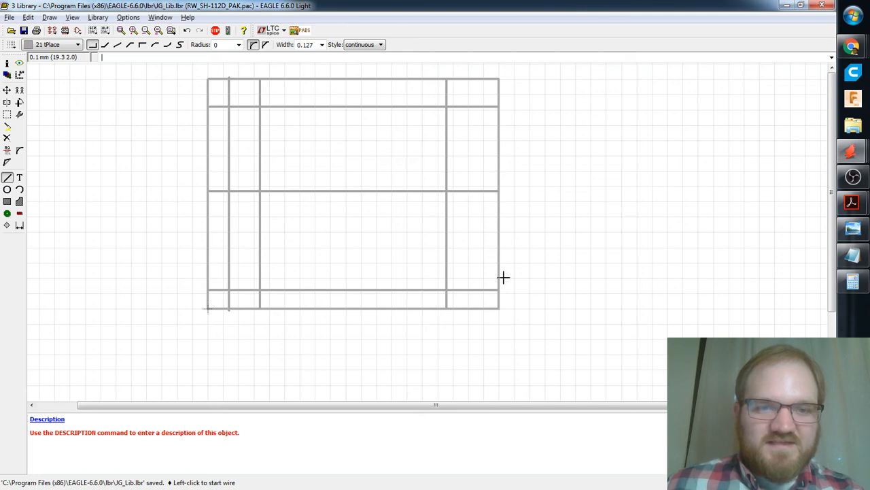
Draw a new full-width line just above the bottom and delete the old lower guide line.
left_click(207, 281)
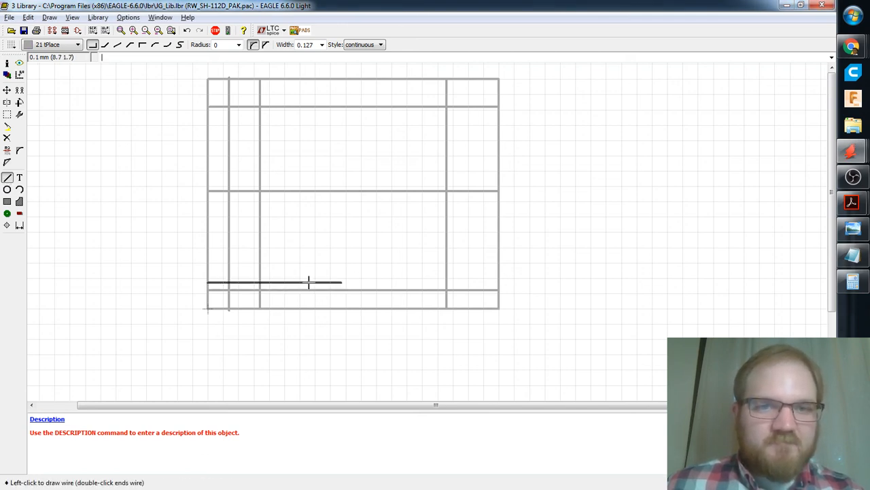
double_click(498, 282)
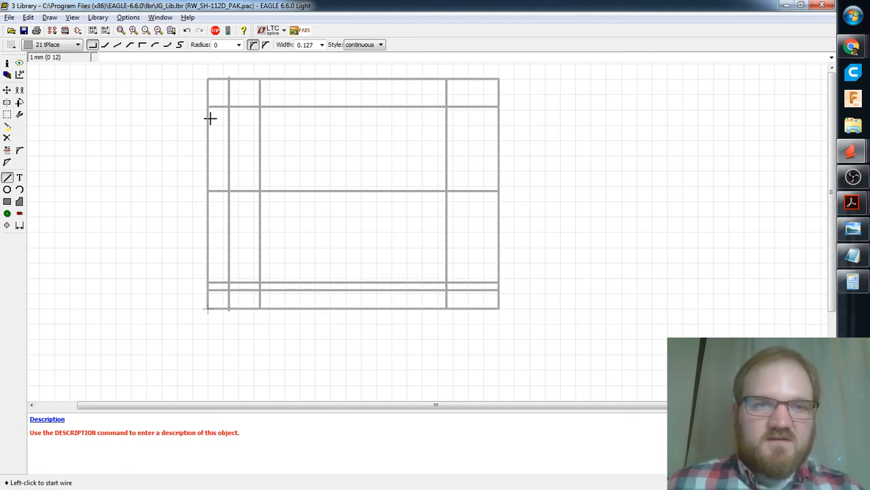
key("alt")
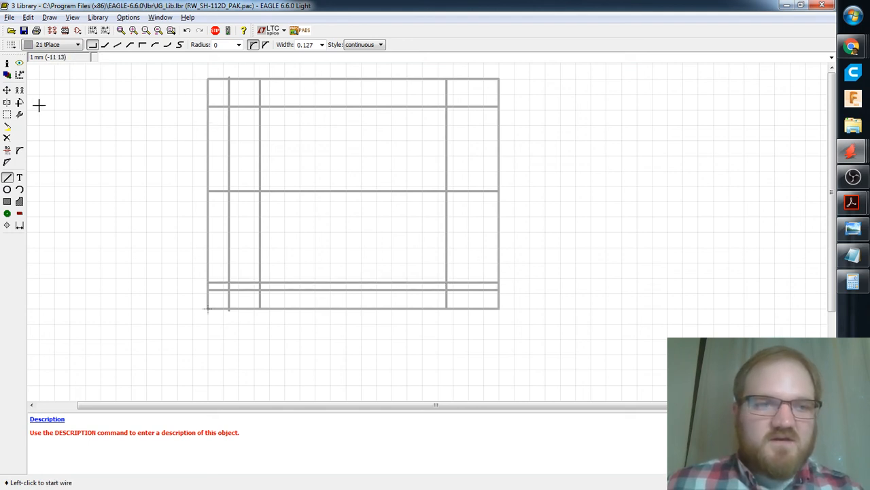
type("delete")
key("Return")
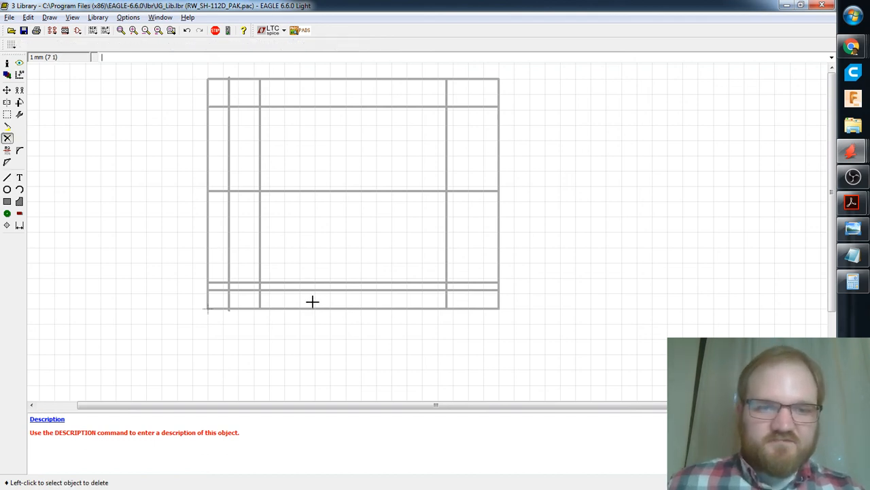
left_click(291, 290)
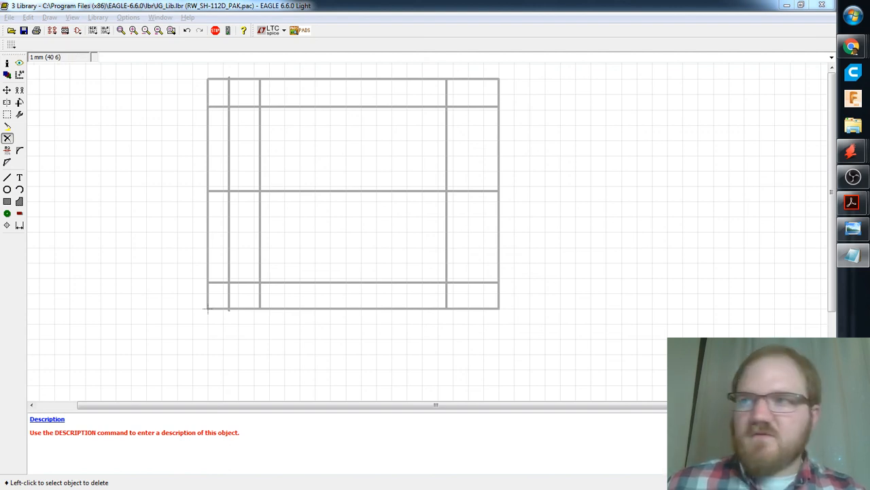
Launch Calculator from Windows search by typing 'calc'.
key("super")
type("calc")
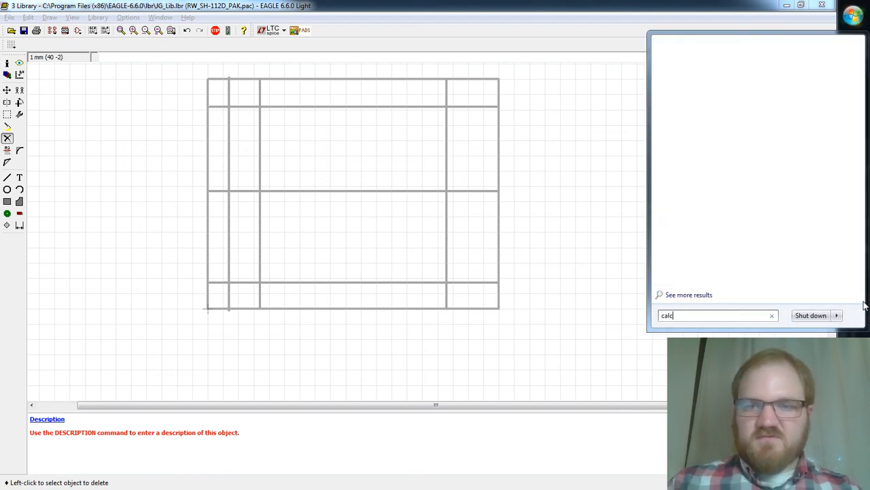
key("Return")
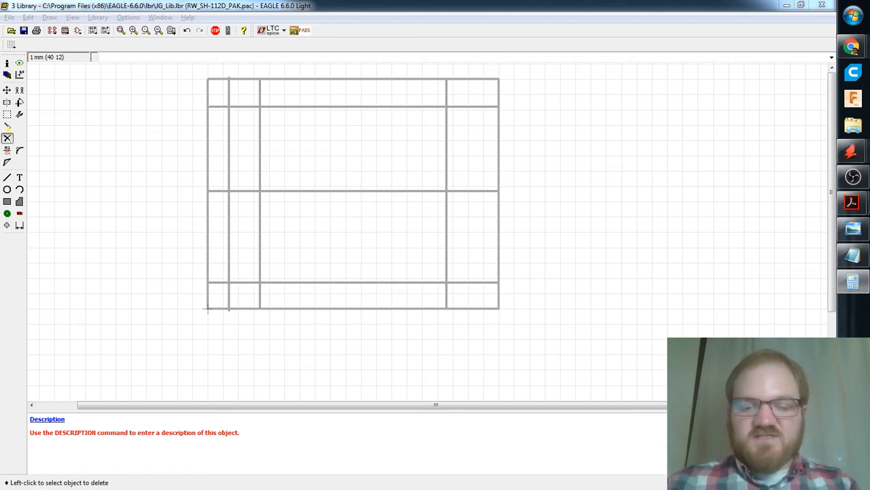
key("alt")
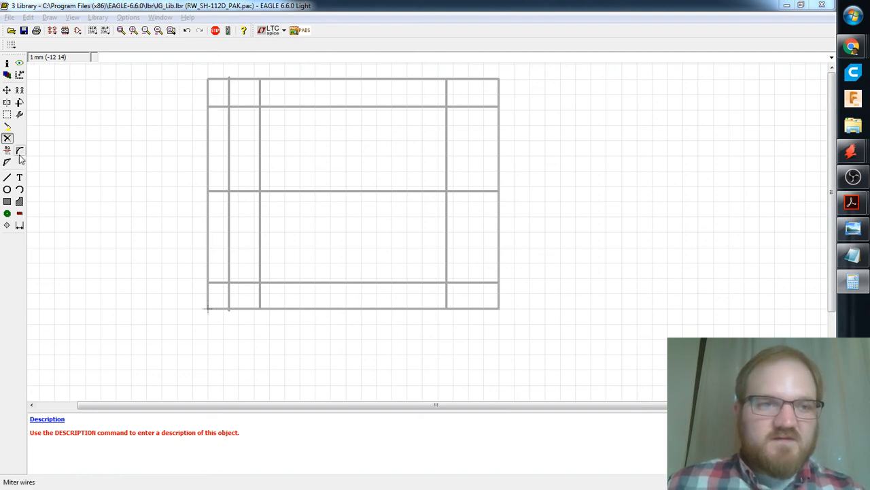
Draw a new full-width top guide line slightly higher and delete the old top line.
left_click(7, 178)
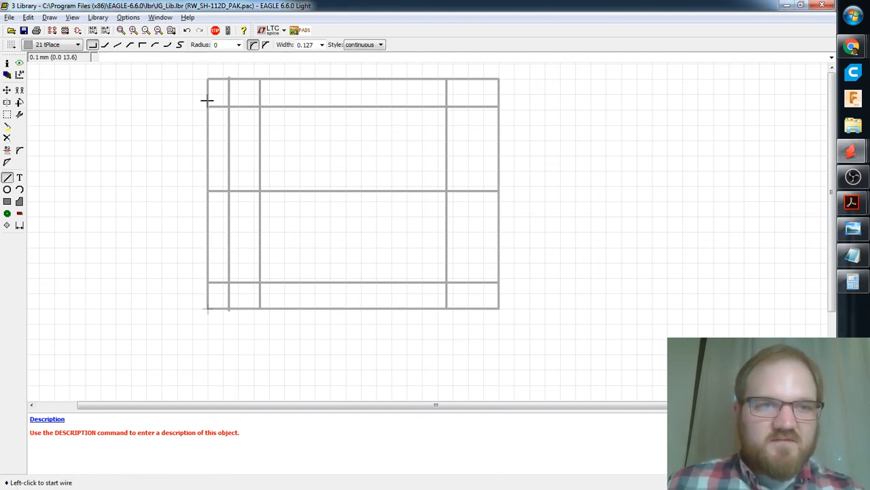
left_click(207, 100)
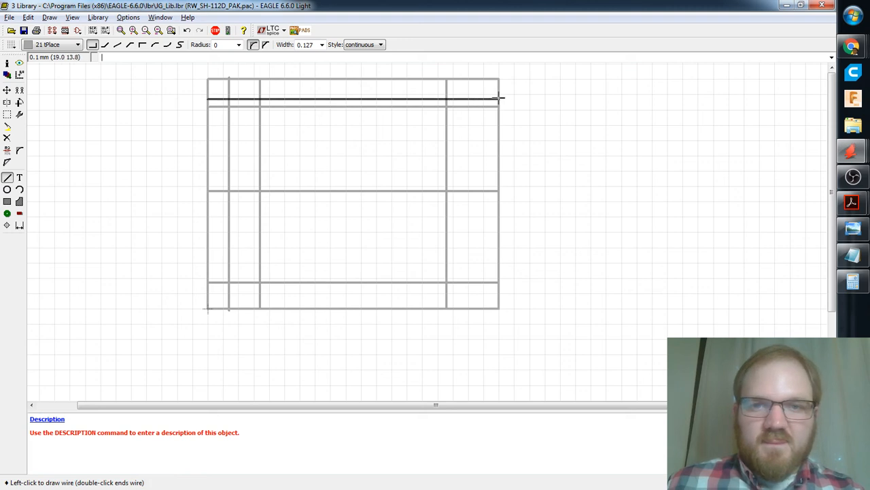
double_click(500, 98)
type("delte")
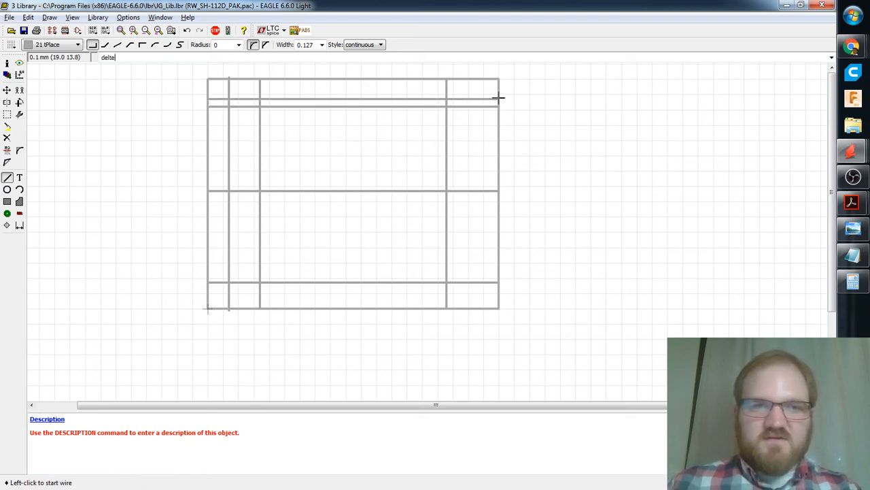
key("Return")
key("Return")
type("dele")
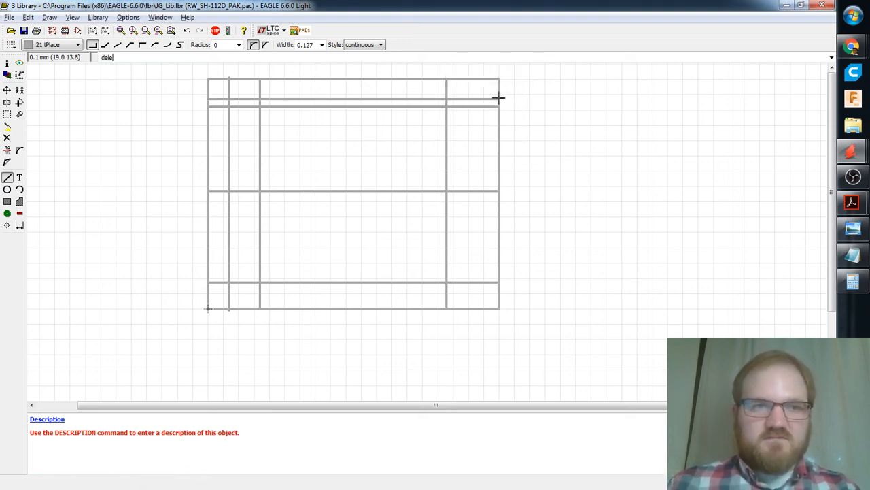
type("te")
key("Return")
left_click(306, 106)
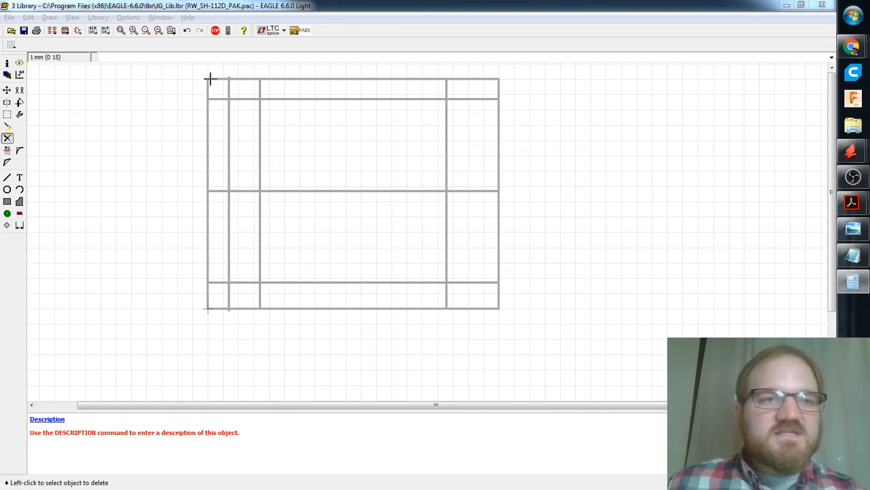
Bring the relay datasheet back to the front, past Calculator.
middle_click_drag(211, 79, 212, 79)
key("alt+Tab")
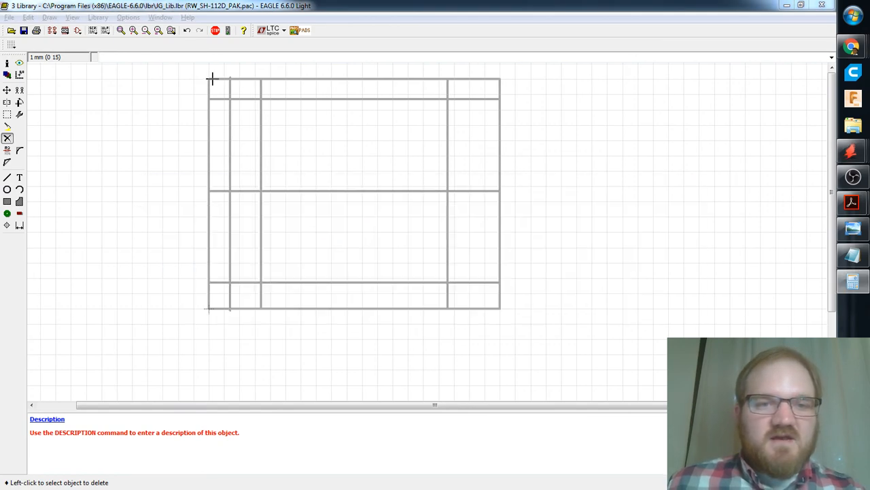
key("alt+Tab")
key("alt+Tab")
key("alt+Tab")
key("alt+Tab")
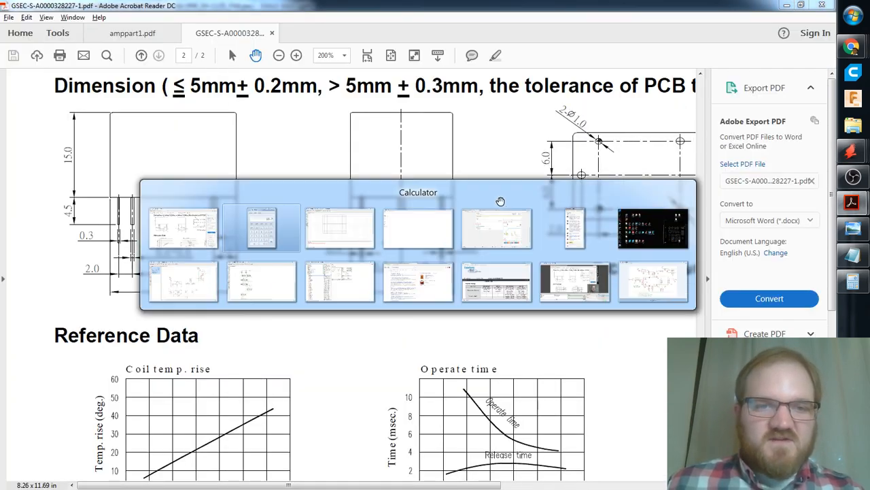
key("alt+Tab")
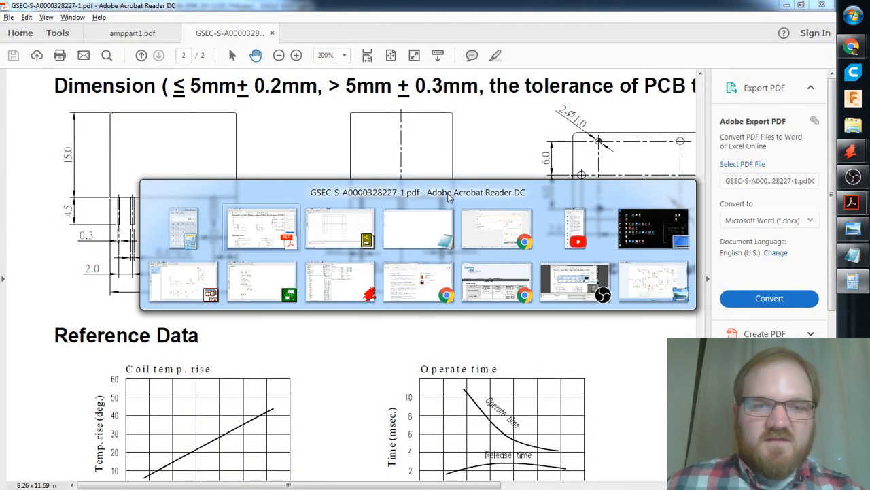
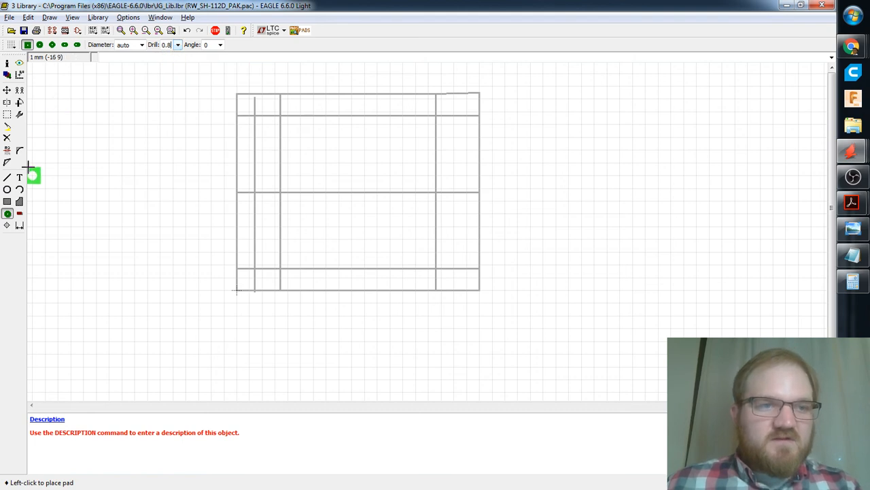
Choose 1.4 from the Pad tool's Drill list in the parameter toolbar.
left_click(177, 45)
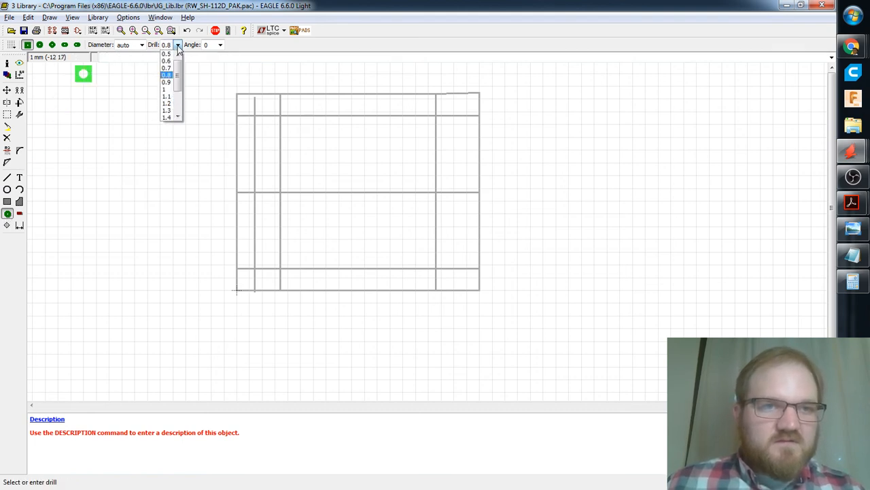
left_click(20, 47)
middle_click_drag(176, 156, 209, 189)
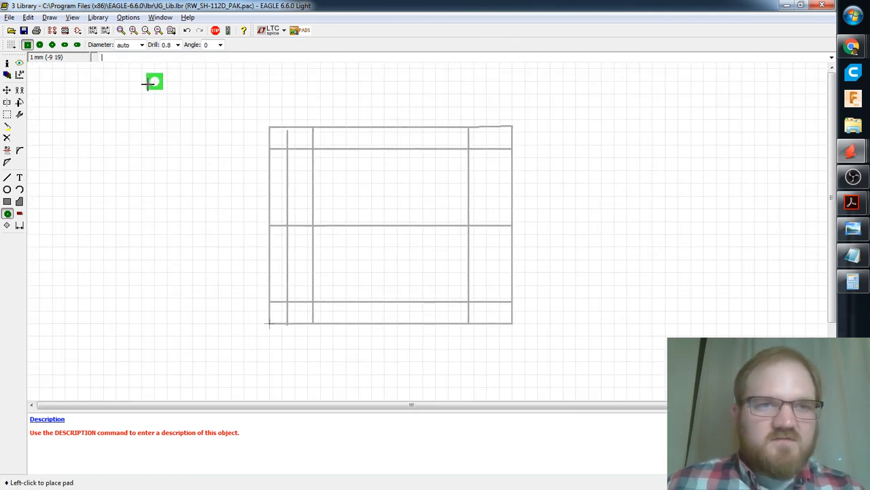
left_click(177, 45)
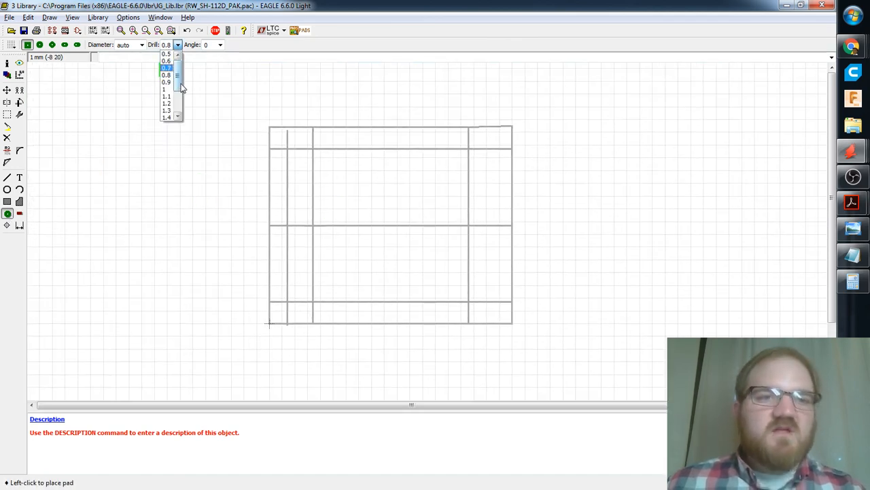
left_click_drag(179, 79, 180, 85)
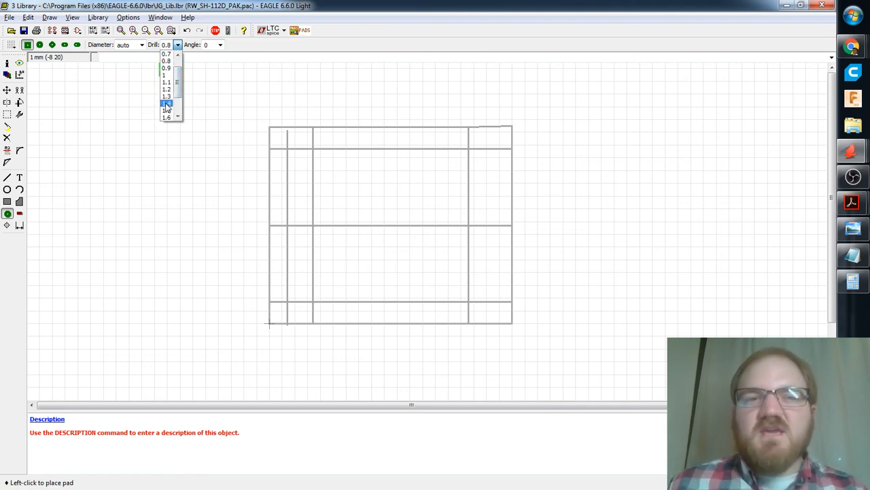
left_click(167, 103)
key("alt+Tab")
key("alt+Tab")
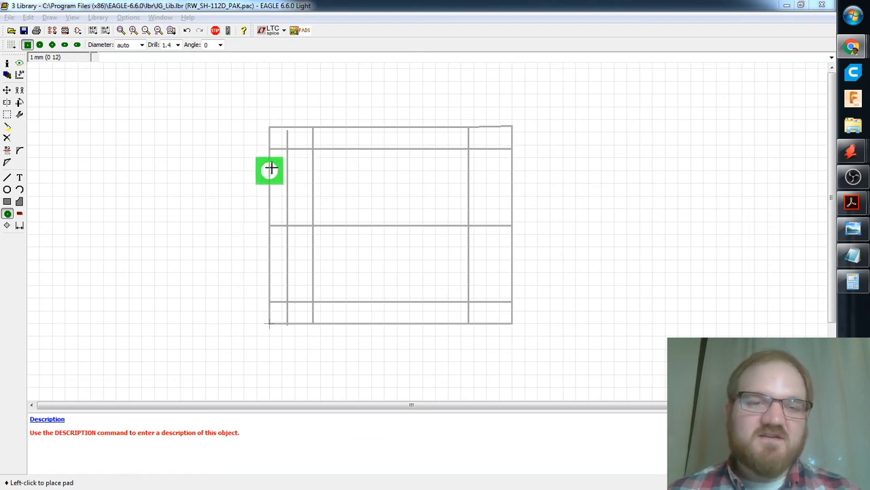
key("alt+Tab")
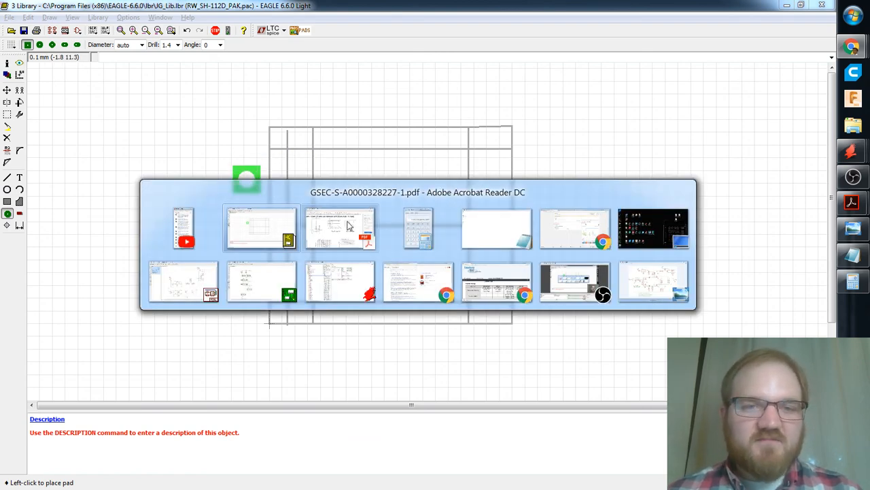
scroll(504, 269, "down", 3)
scroll(504, 269, "up", 3)
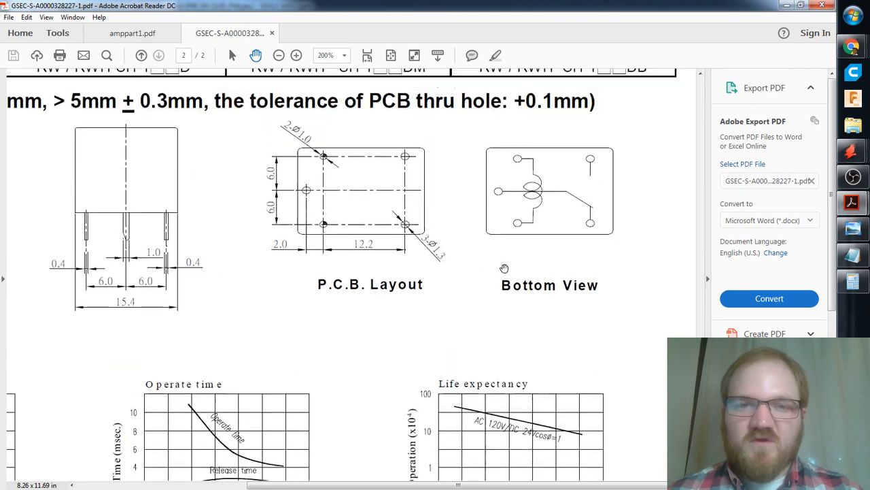
scroll(505, 268, "up", 1)
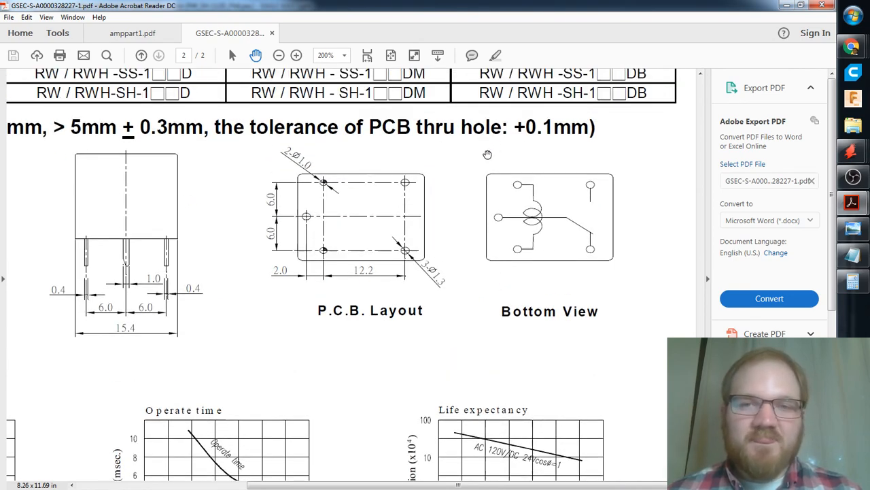
key("alt+Tab")
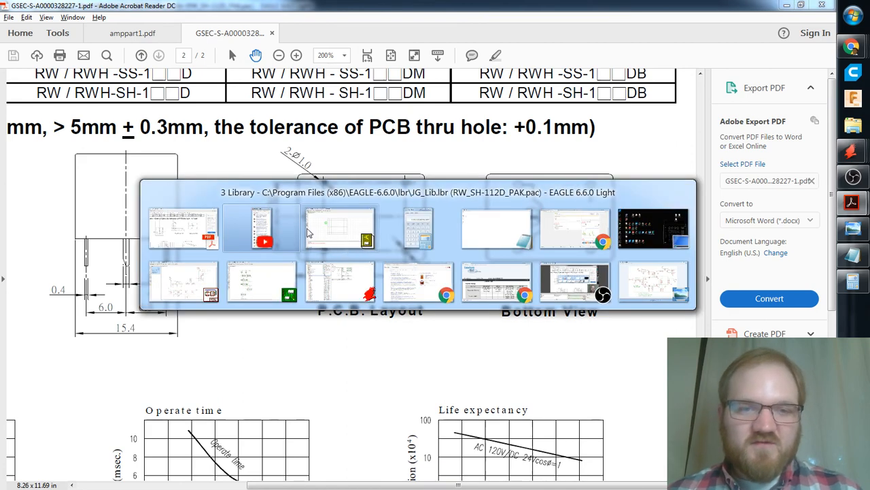
left_click(338, 226)
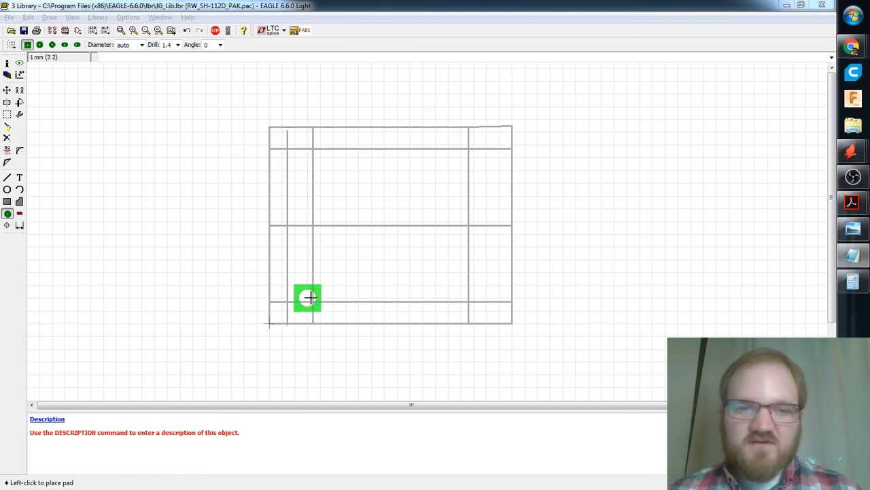
Place 1.4-drill pads at the bottom-right, top-right and left-middle outline intersections, undoing two misplaced pads.
key("alt")
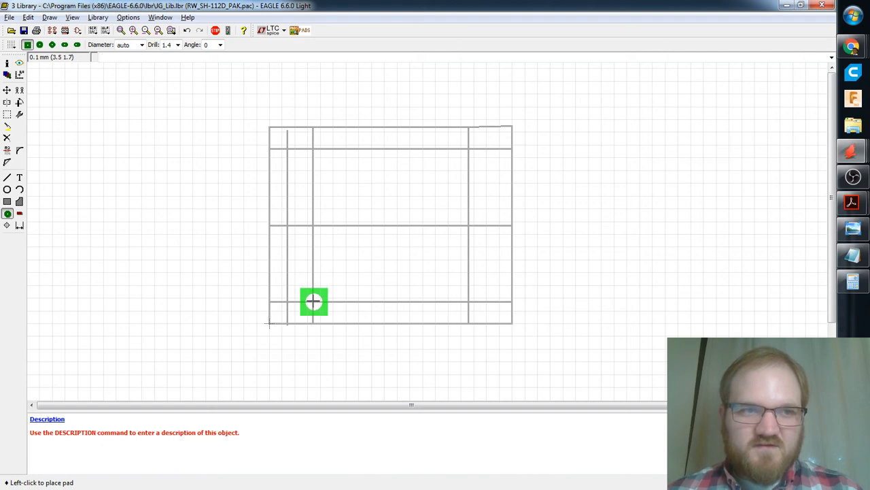
left_click(312, 301)
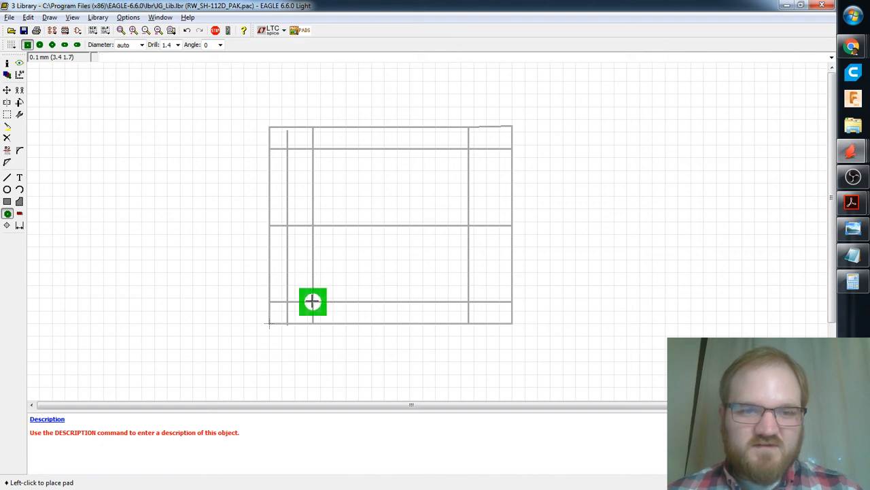
left_click(313, 149)
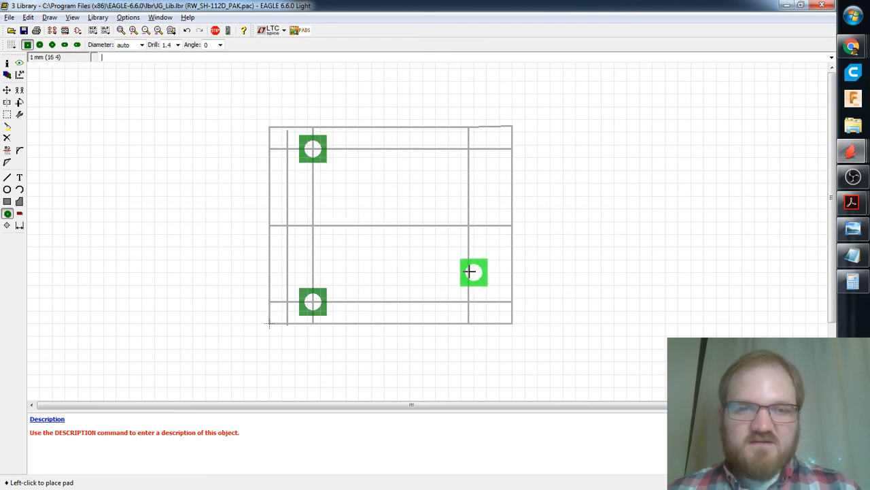
key("ctrl+z")
key("ctrl+z")
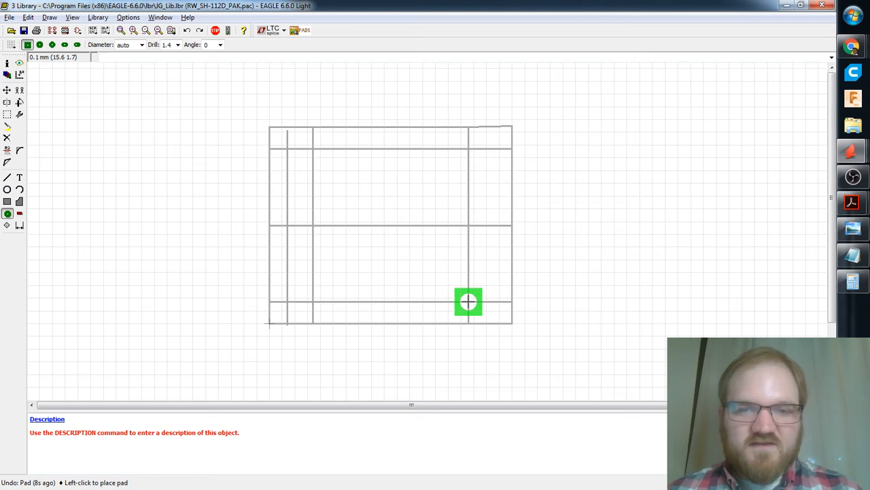
left_click(469, 301)
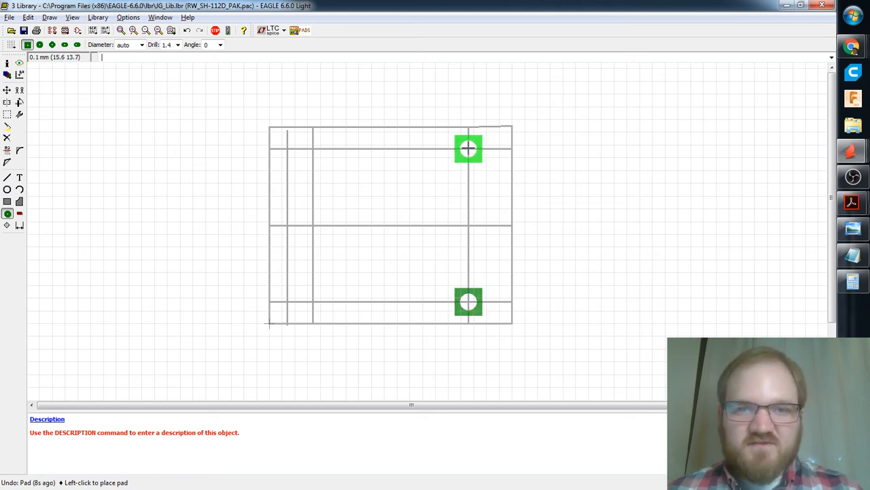
left_click(468, 148)
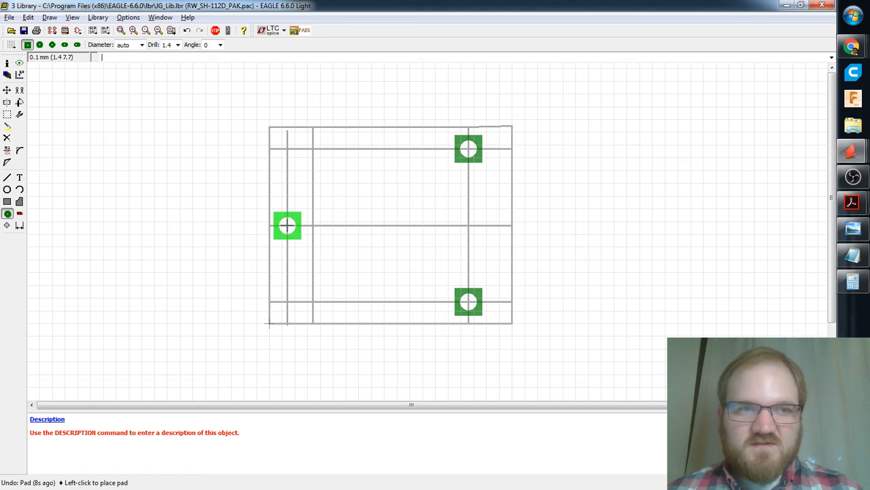
left_click(286, 225)
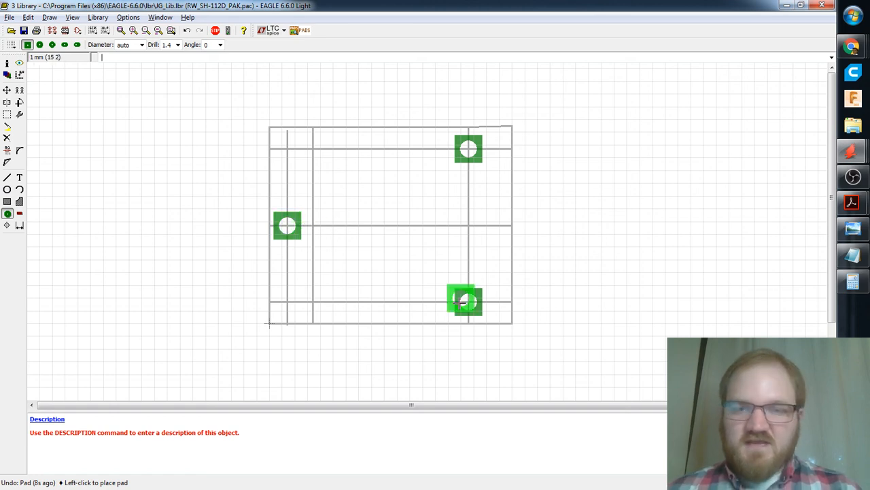
left_click(178, 45)
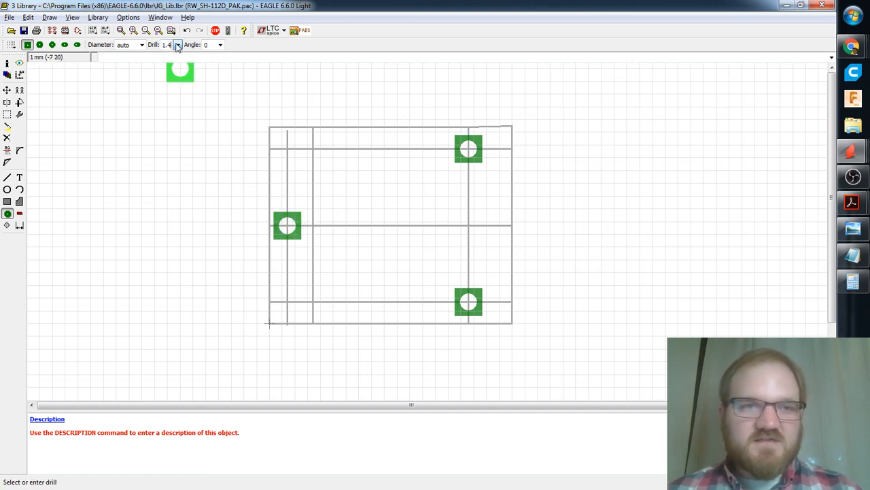
Check the relay datasheet, then change the pad drill size to 1.1.
key("alt+Tab")
key("alt+Tab")
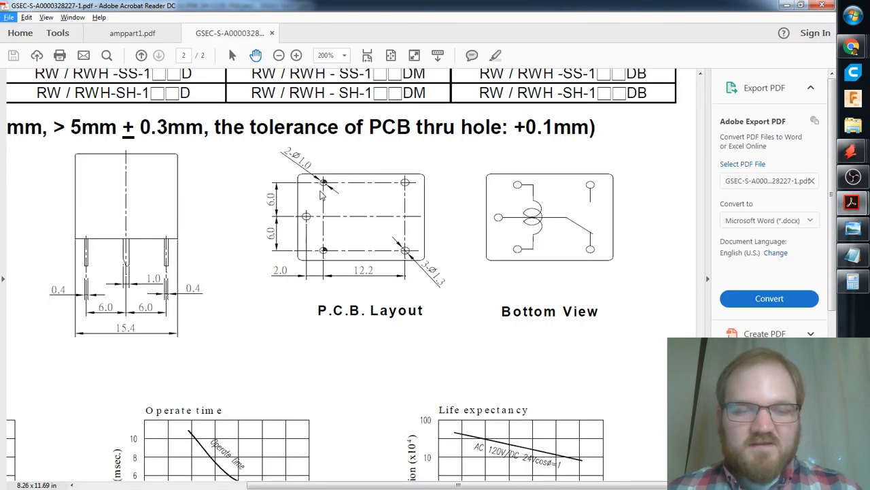
key("alt+Tab")
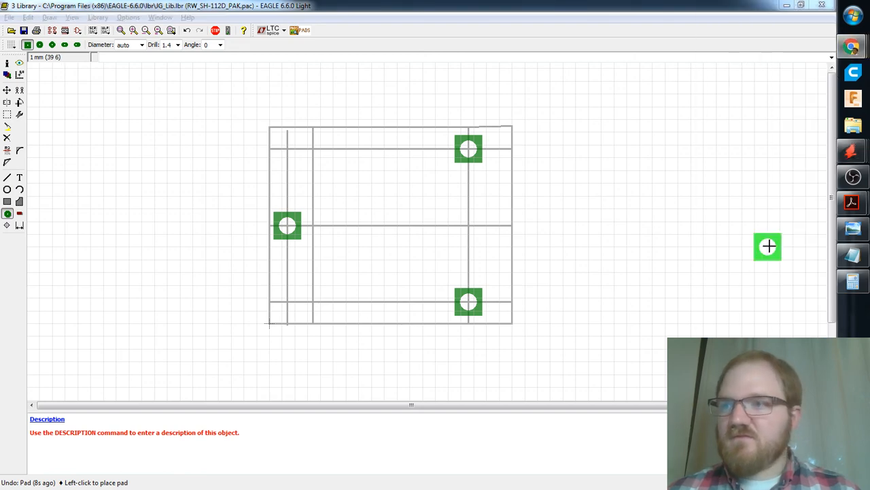
left_click(177, 44)
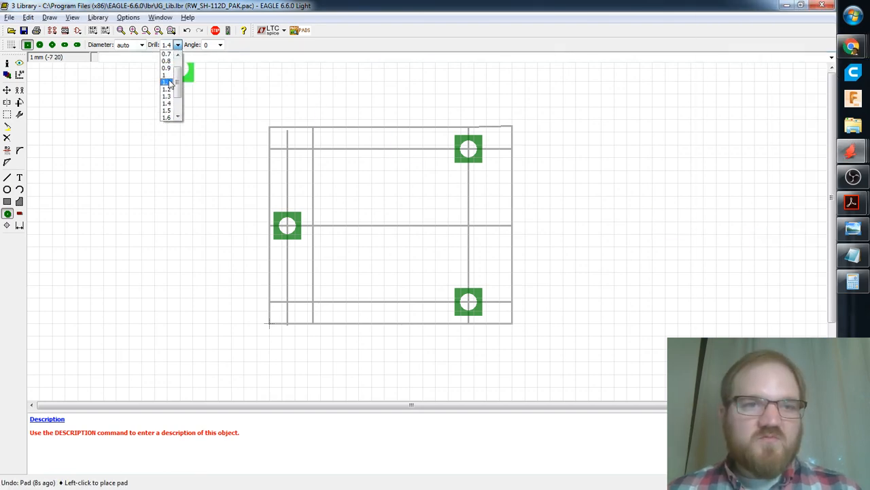
left_click(167, 81)
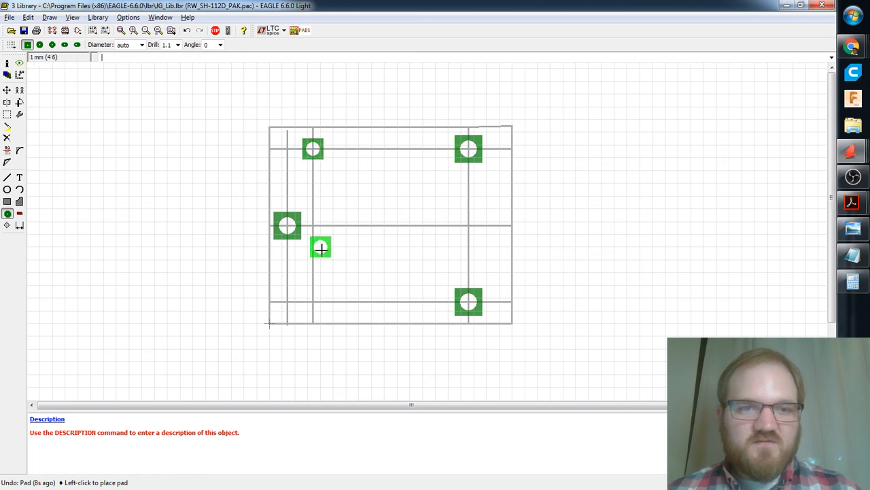
Place a small 1.1-drill pad at the lower-left inner intersection.
scroll(320, 247, "up", 4)
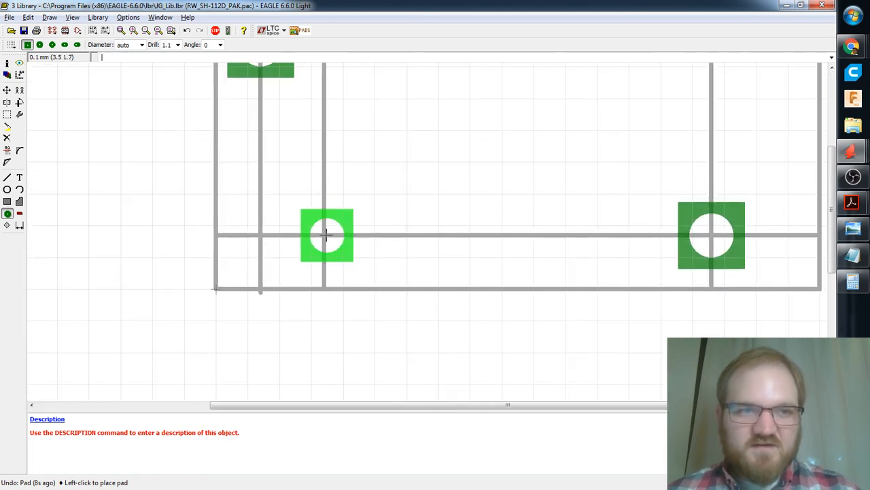
left_click(327, 235)
scroll(401, 200, "down", 4)
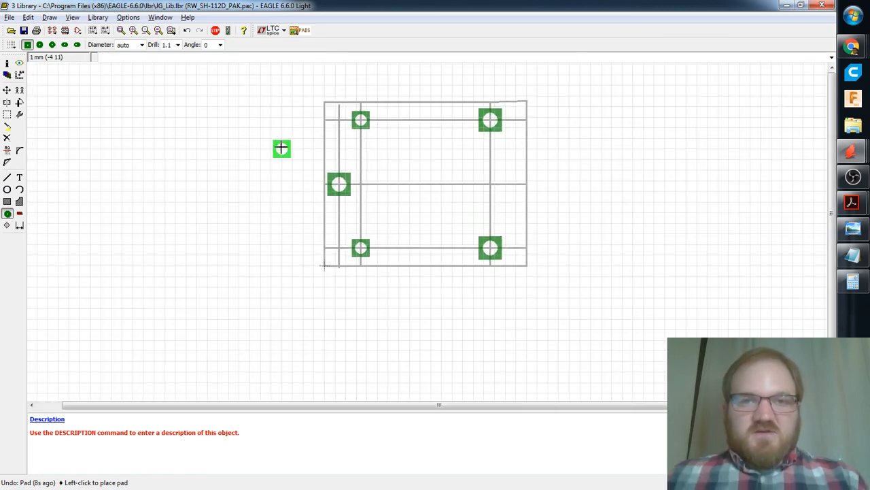
middle_click_drag(429, 138, 435, 178)
scroll(478, 165, "up", 2)
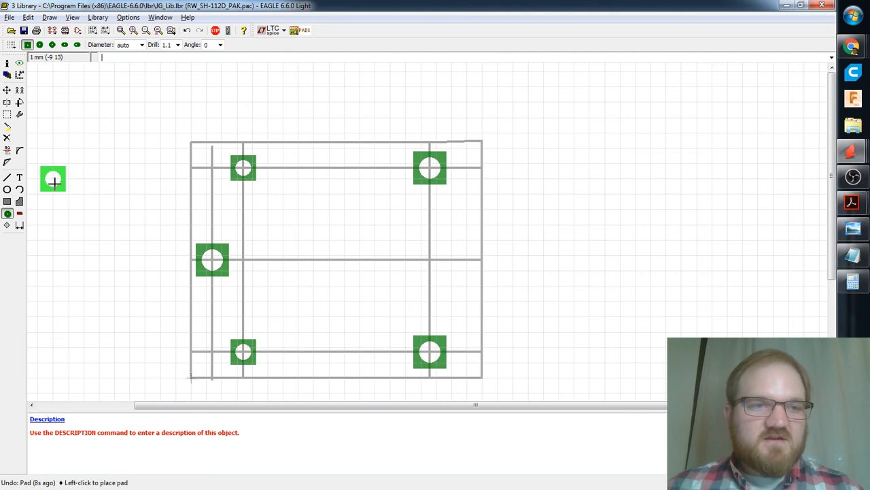
Nudge the top-right corner of the footprint outline back into place.
left_click(7, 89)
left_click(487, 147)
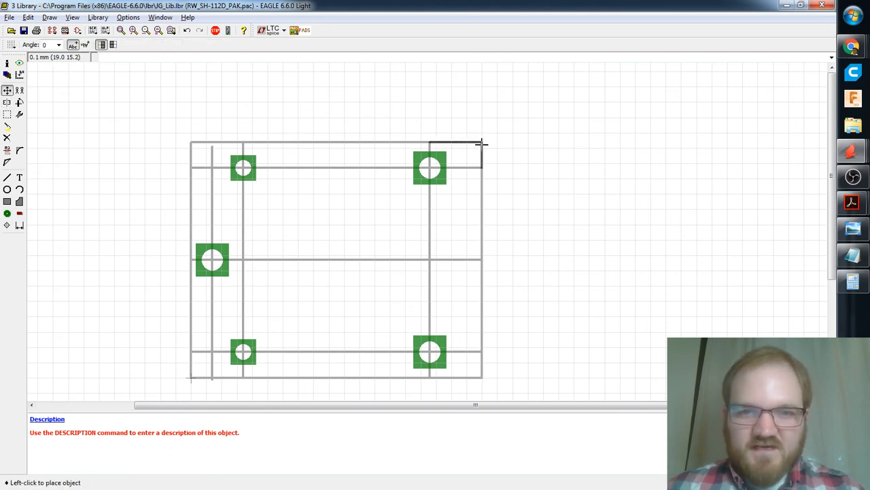
left_click(484, 142)
scroll(523, 178, "down", 1)
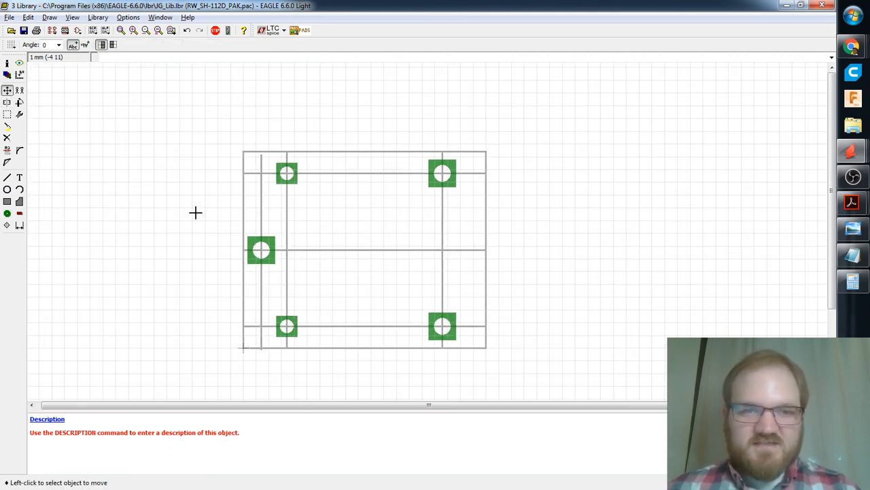
left_click(7, 114)
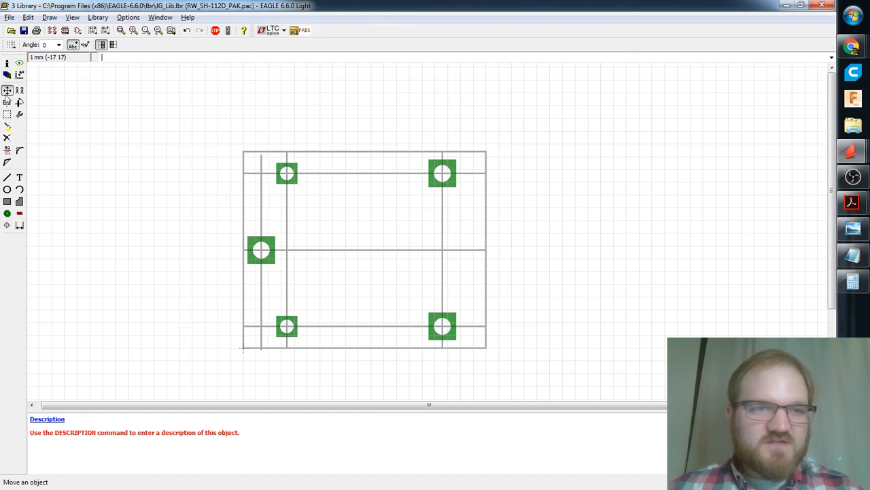
Delete the six leftover guide lines inside the footprint outline.
left_click(7, 137)
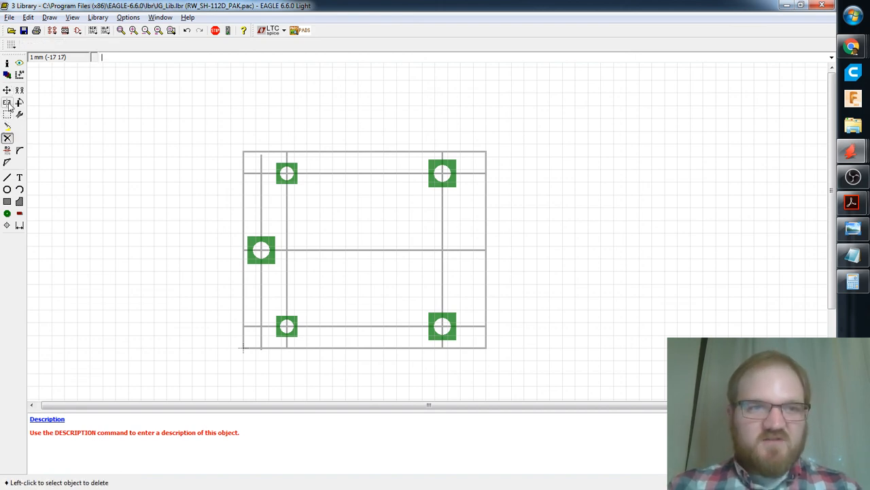
left_click(314, 173)
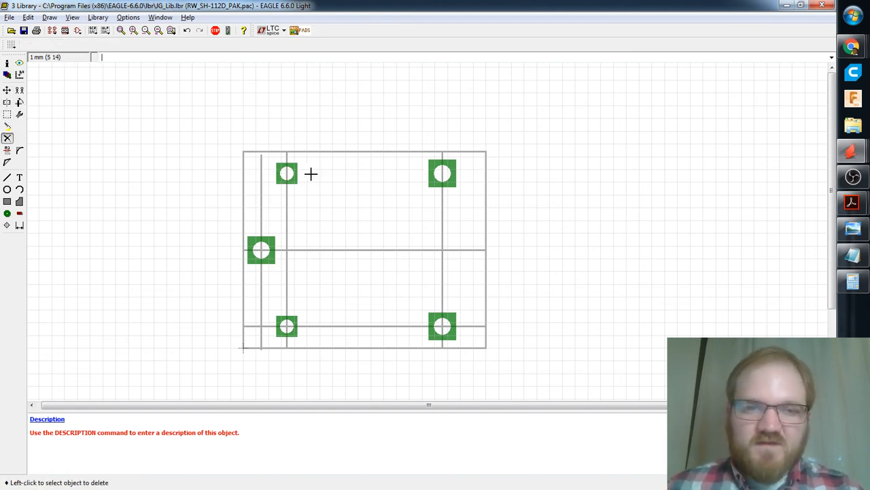
left_click(262, 194)
left_click(286, 216)
left_click(385, 261)
left_click(452, 236)
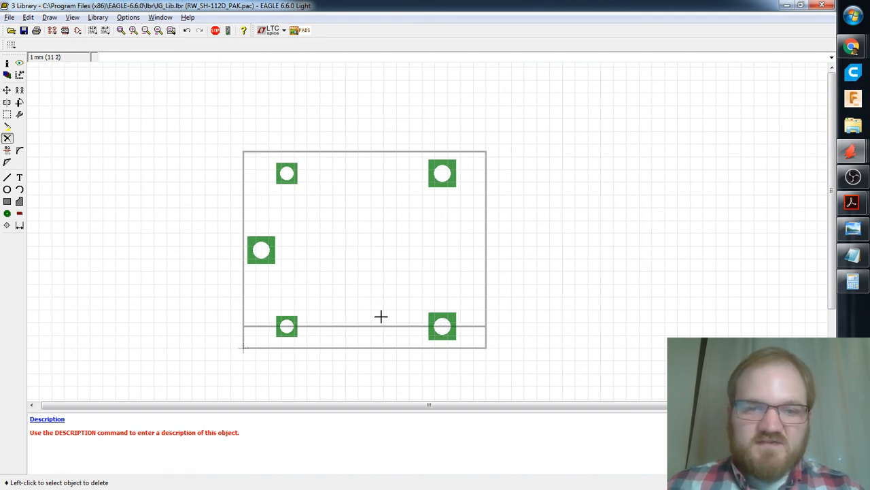
left_click(378, 321)
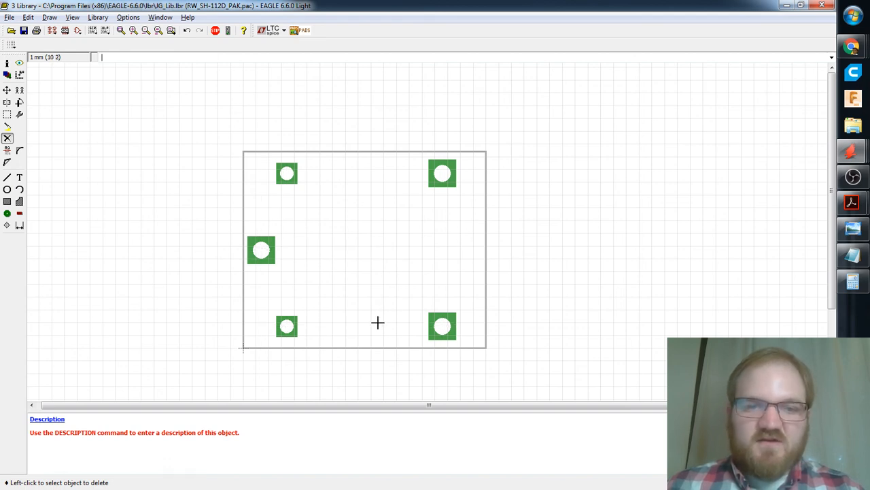
left_click(7, 177)
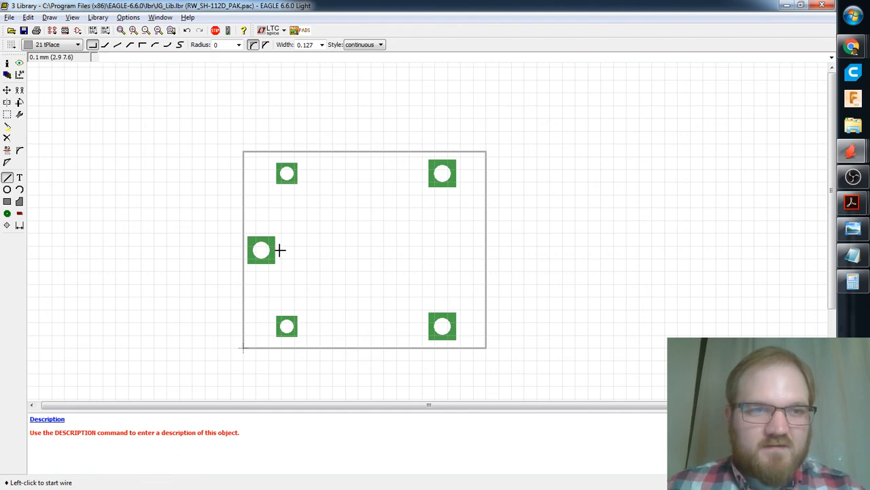
Draw a 45° switch-arm line from the left pad toward the top-right pad, checking the datasheet.
scroll(279, 250, "up", 1)
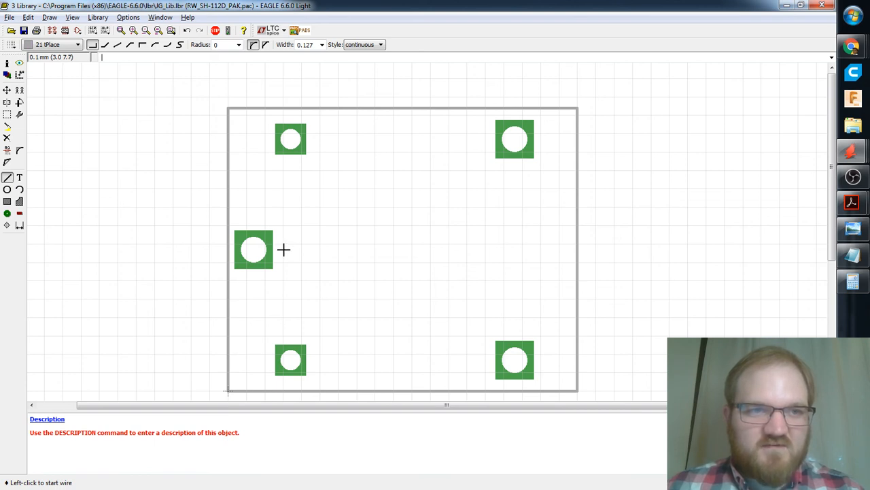
left_click(284, 250)
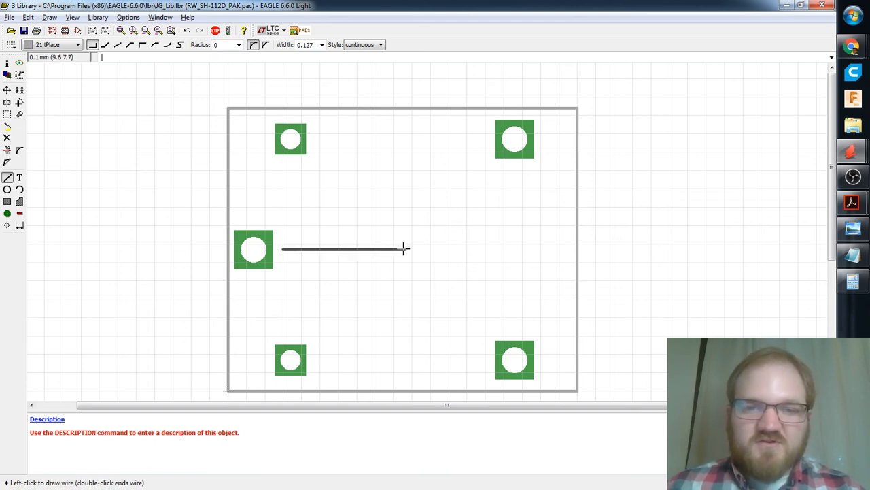
right_click(485, 179)
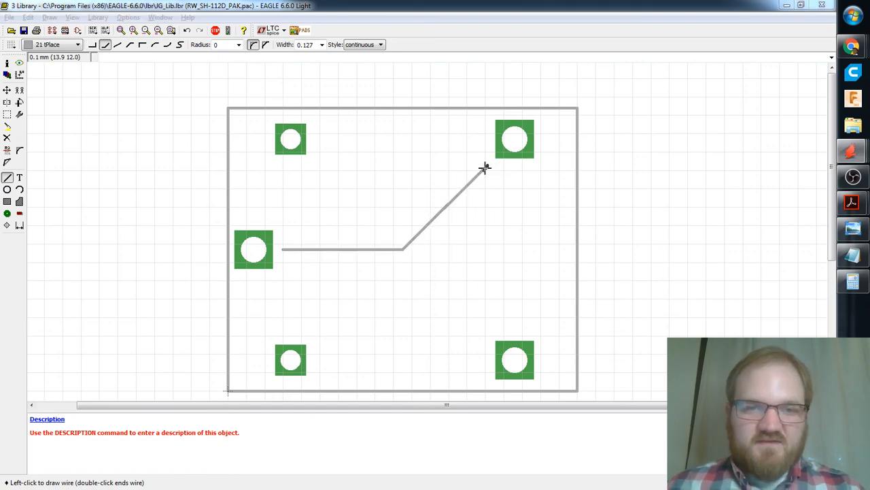
key("alt+Tab")
key("alt+Tab")
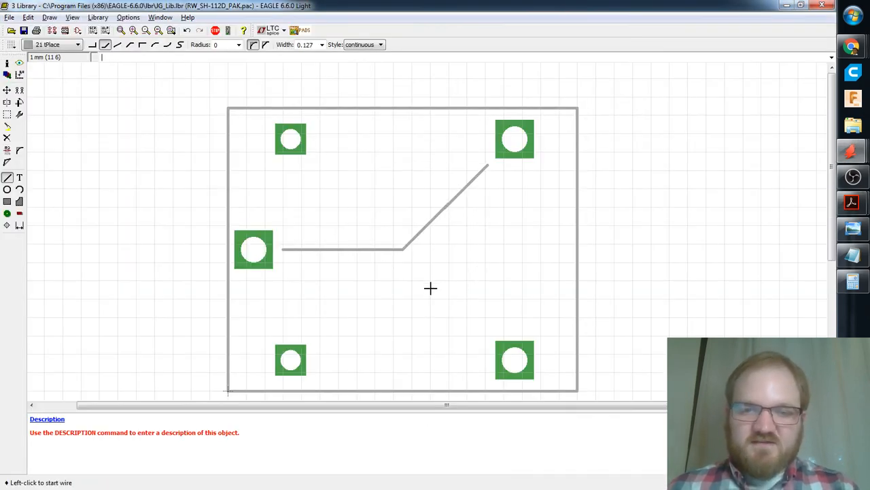
key("alt+Tab")
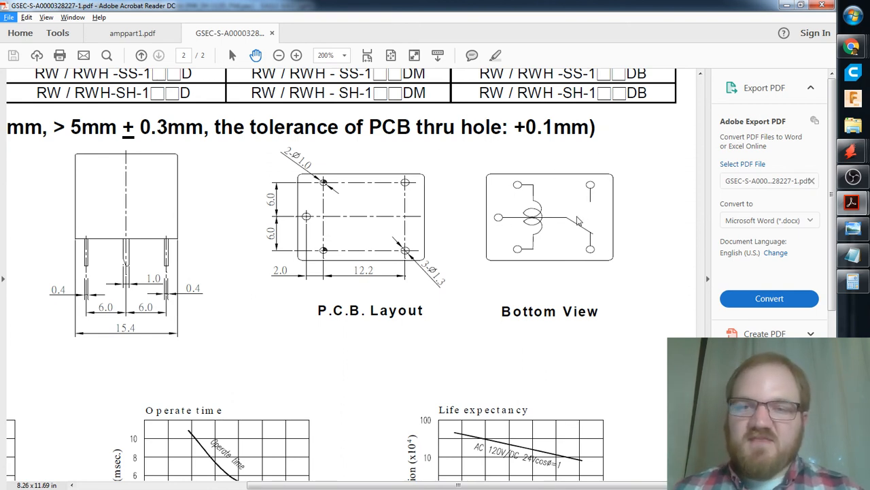
key("alt+Tab")
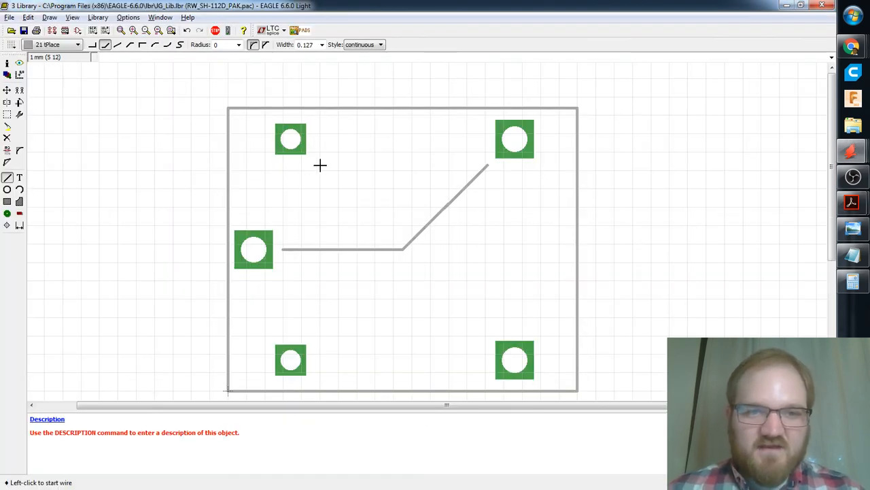
Draw a vertical coil lead down from near the top-left pad and add a first arc below it.
left_click(321, 153)
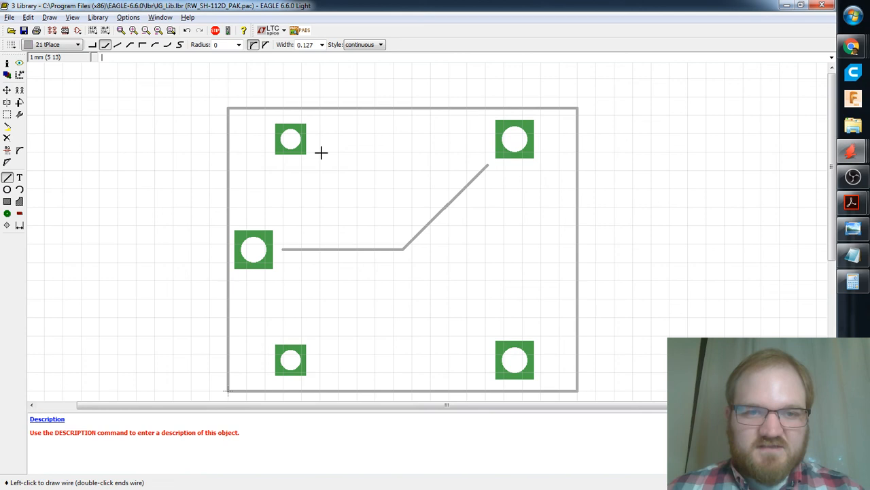
left_click(320, 207)
left_click(19, 189)
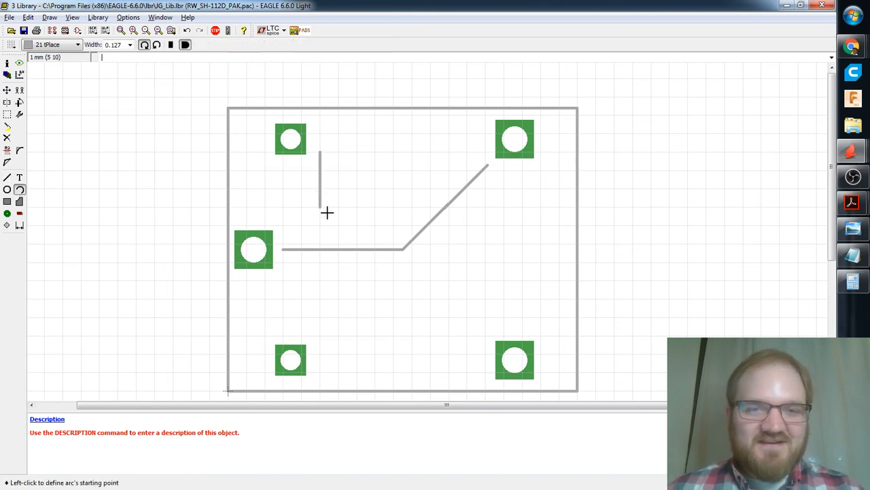
left_click(320, 208)
left_click(319, 243)
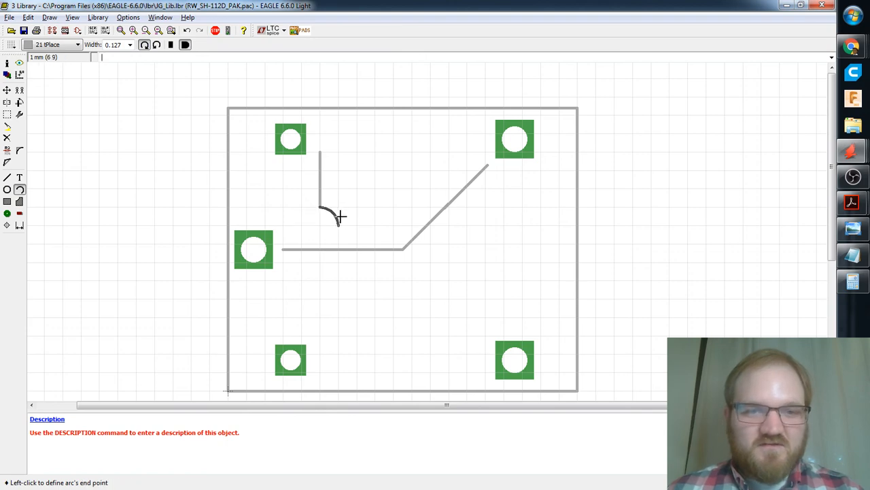
key("alt+Tab")
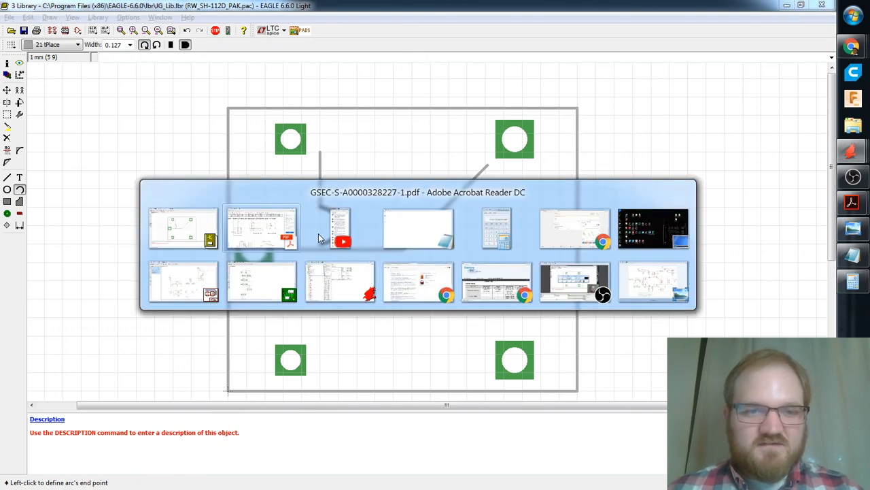
key("alt+Tab")
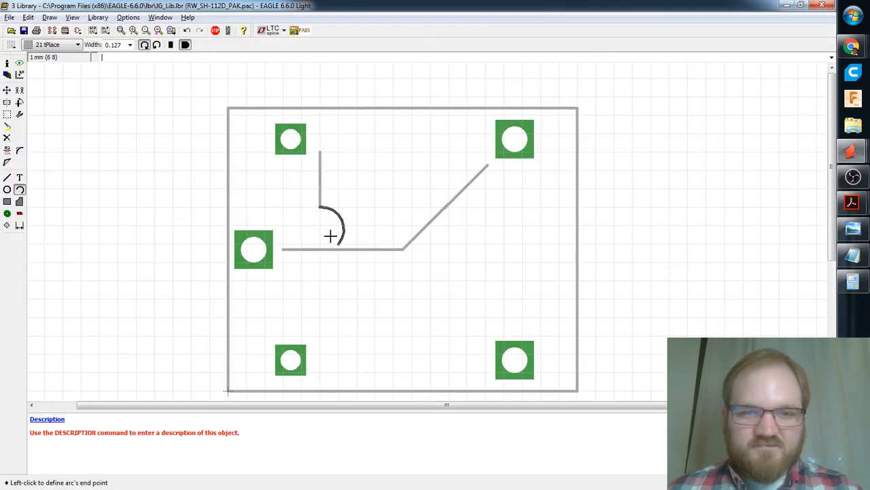
left_click(316, 231)
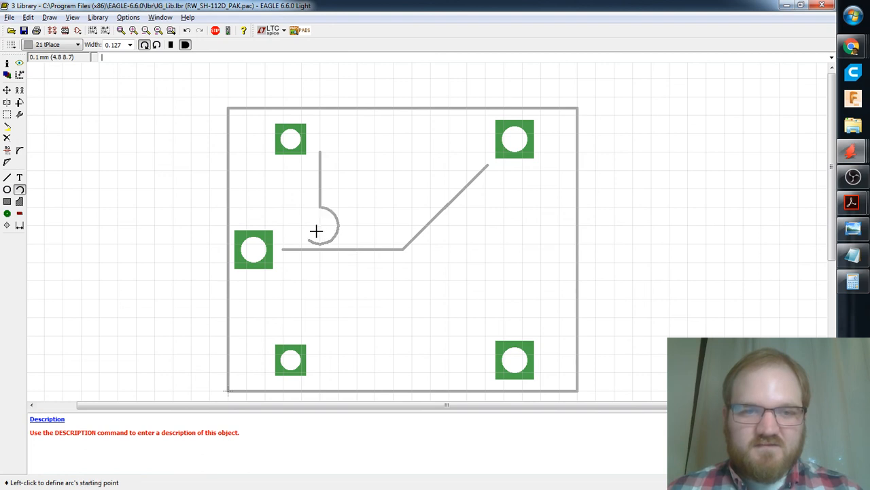
Try further coil arcs, cancelling and undoing the oversized and misplaced ones.
left_click(310, 239)
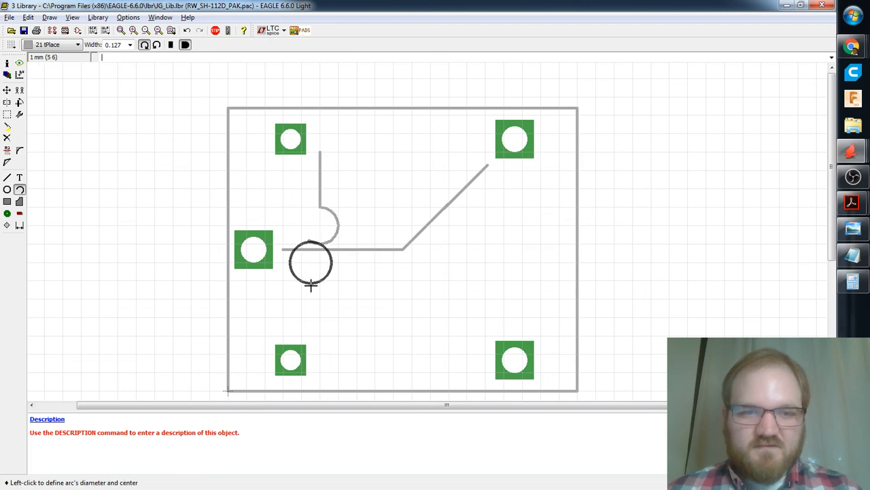
left_click(312, 284)
key("Escape")
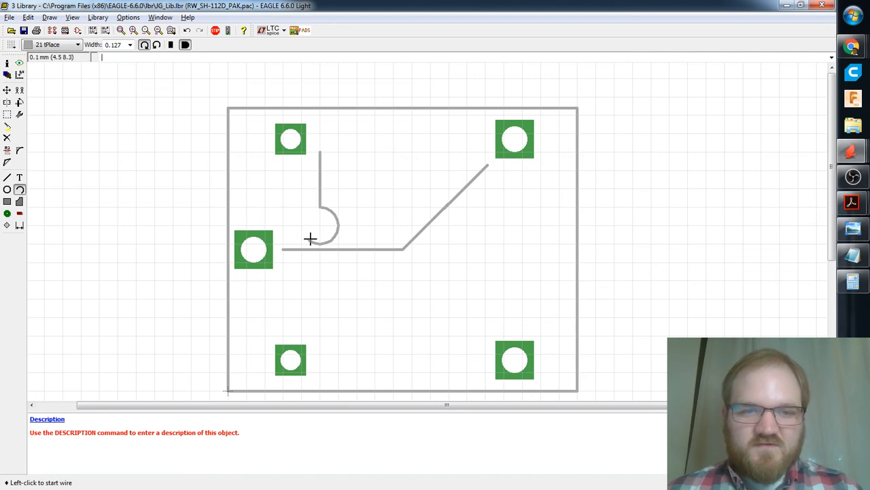
left_click(309, 238)
left_click(344, 274)
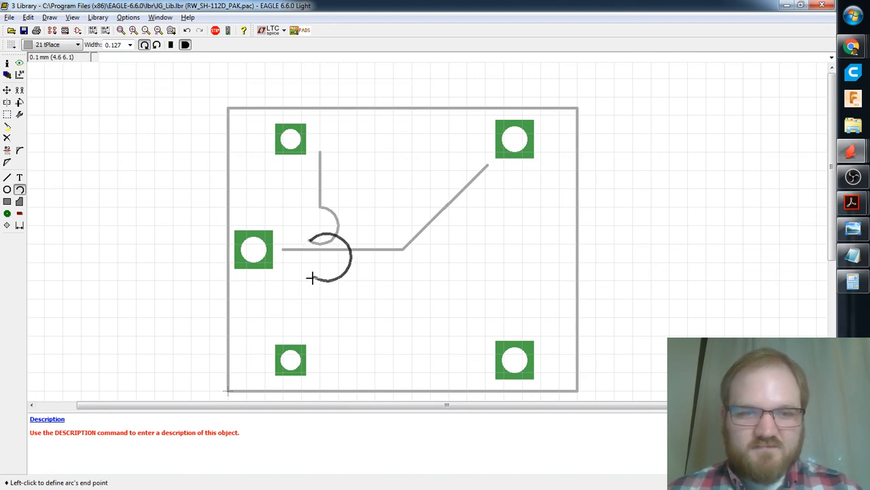
key("Escape")
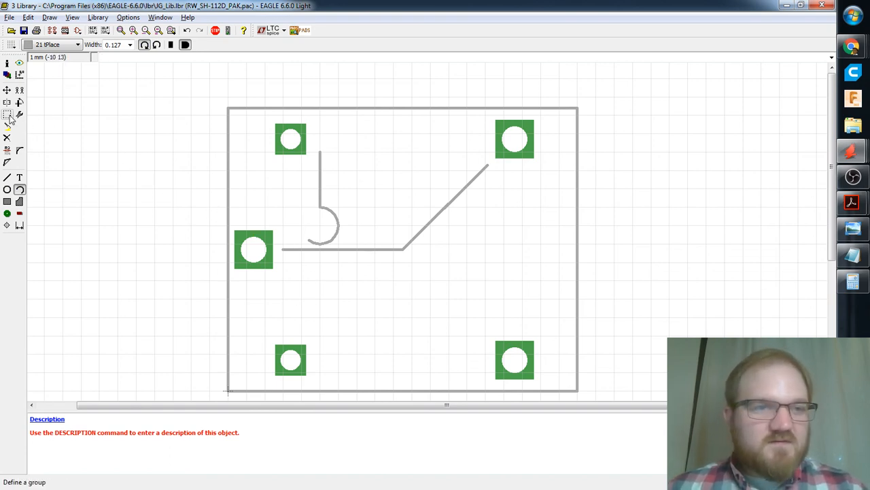
key("ctrl+z")
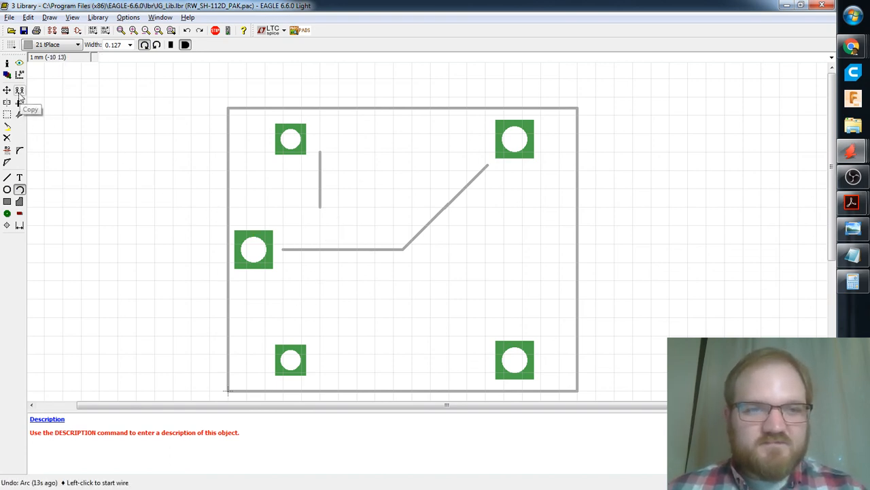
left_click(320, 206)
left_click(320, 236)
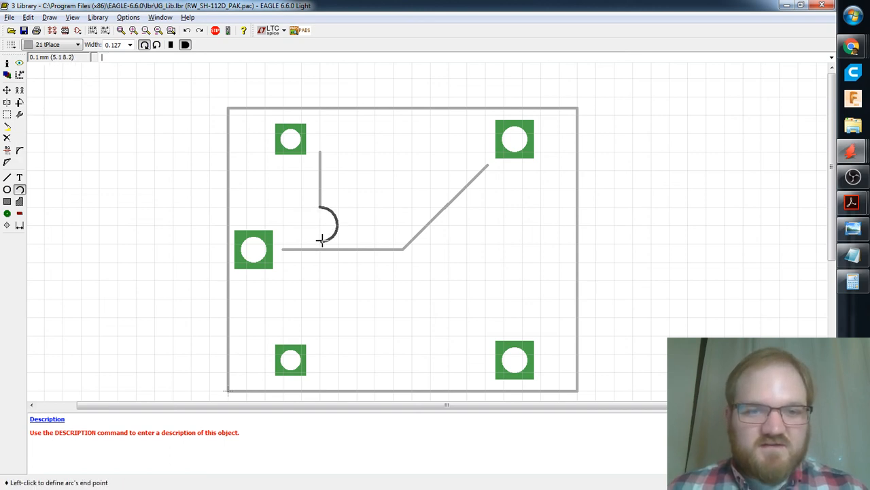
left_click(322, 239)
key("ctrl+z")
Draw four small stacked arcs below the vertical line to form the coil loops.
left_click(320, 207)
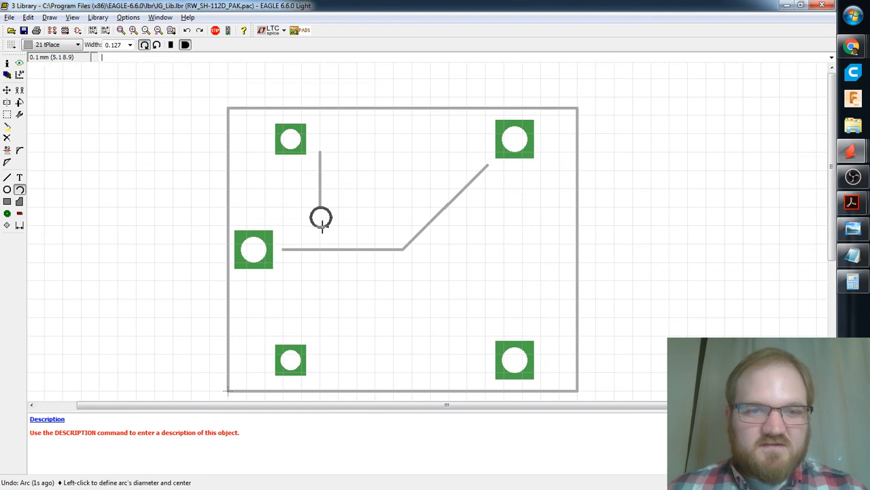
left_click(321, 228)
left_click(321, 230)
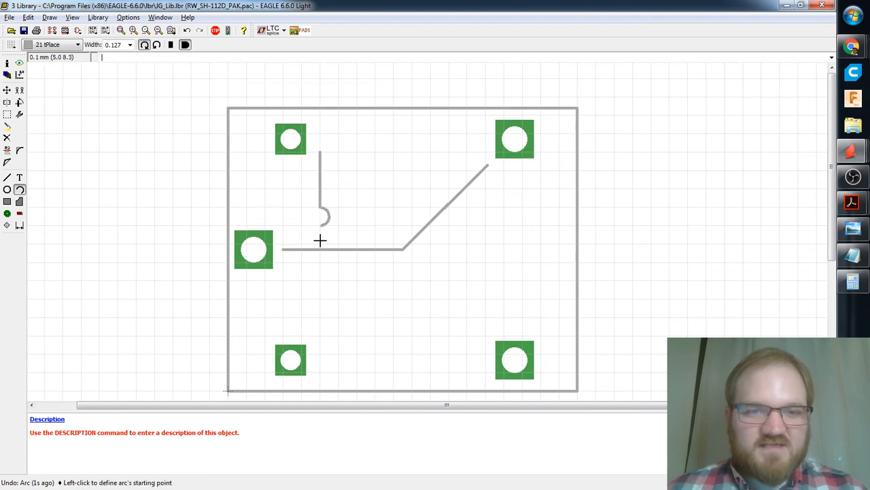
left_click(319, 227)
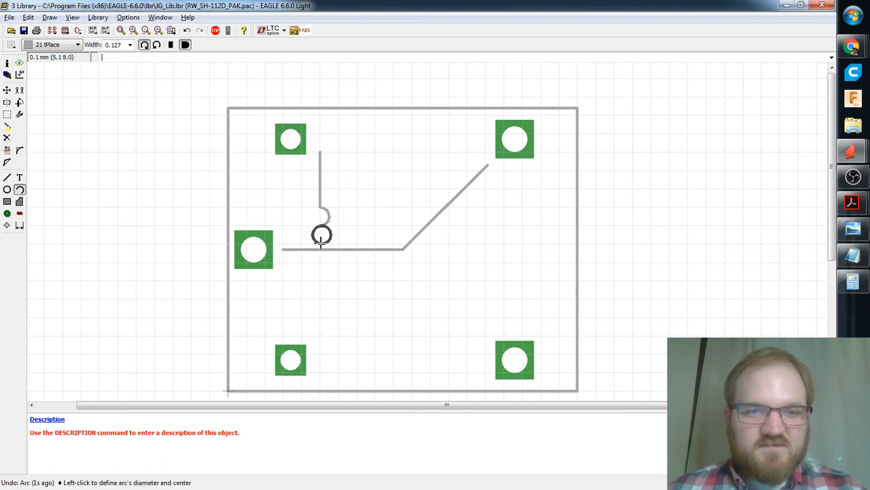
left_click(321, 241)
left_click(320, 248)
left_click(321, 243)
left_click(322, 263)
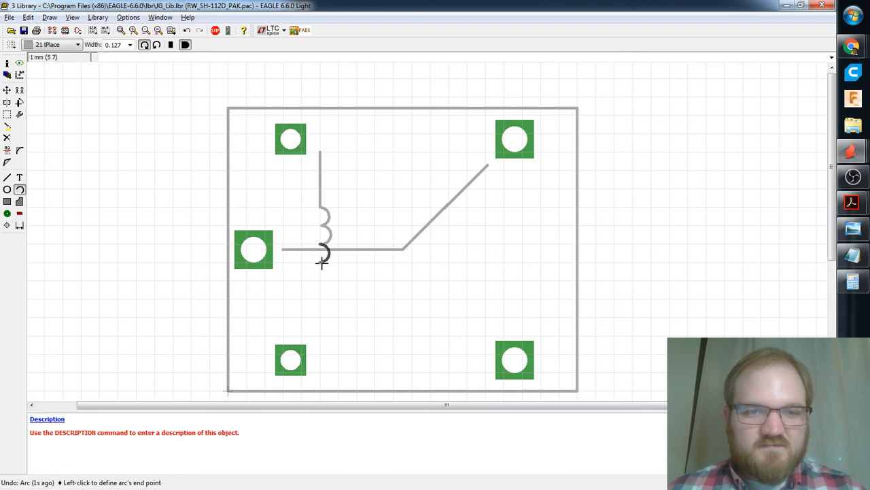
left_click(322, 261)
left_click(320, 262)
left_click(319, 281)
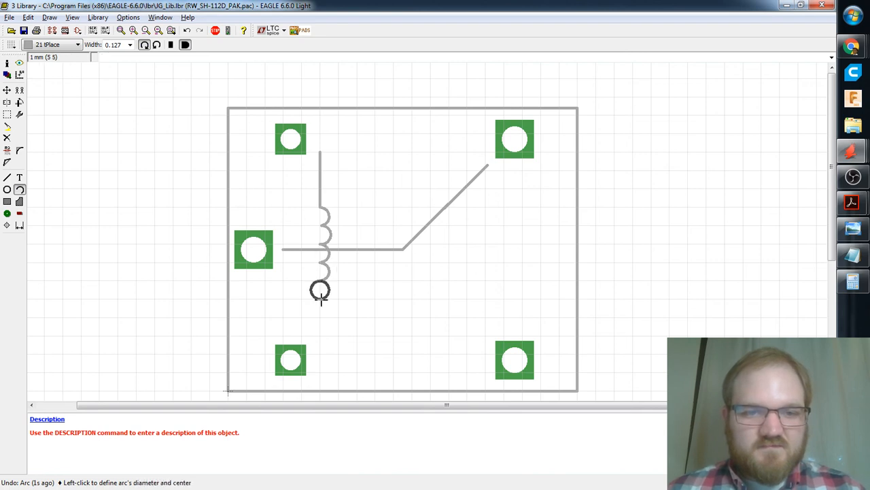
left_click(320, 297)
Copy a coil loop and place it below to lengthen the coil.
left_click(7, 177)
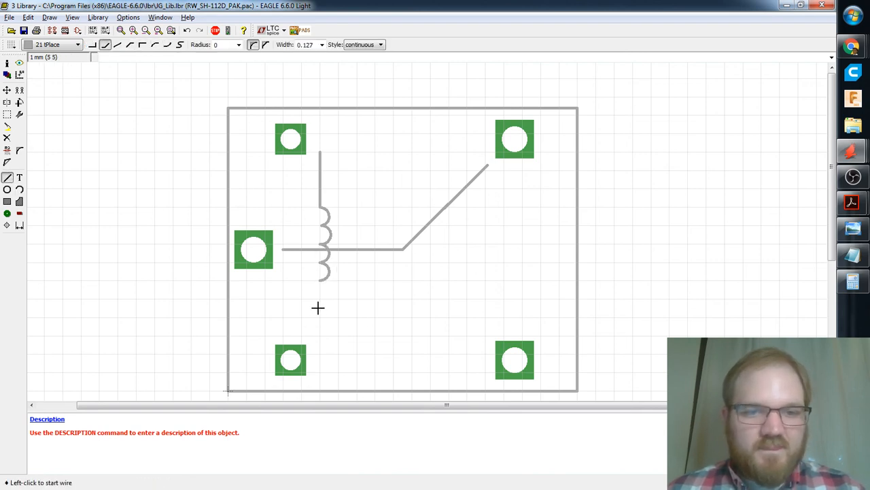
left_click(20, 92)
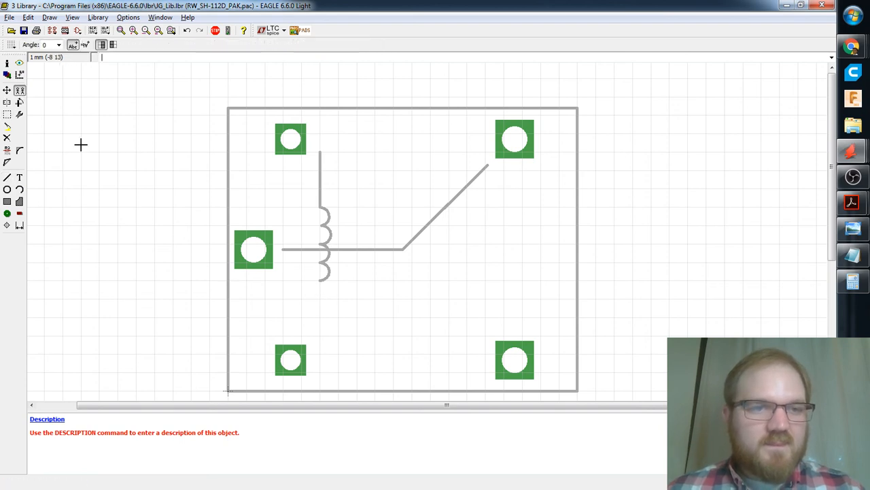
left_click(323, 275)
left_click(332, 292)
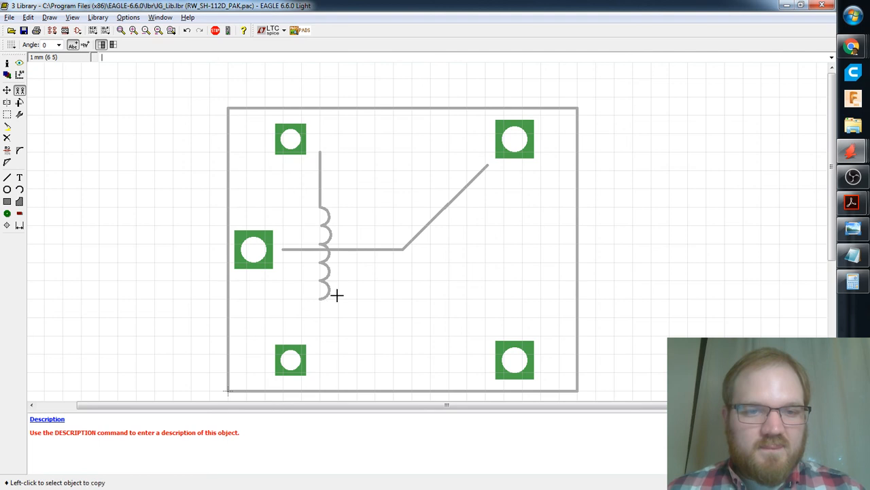
left_click(7, 178)
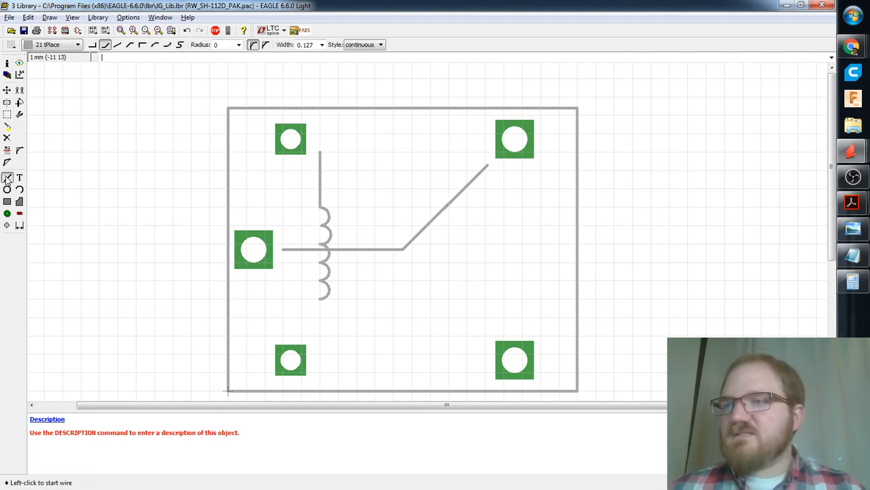
Draw the lower lead from the coil's bottom to just above the bottom-left pad.
left_click(320, 299)
double_click(331, 338)
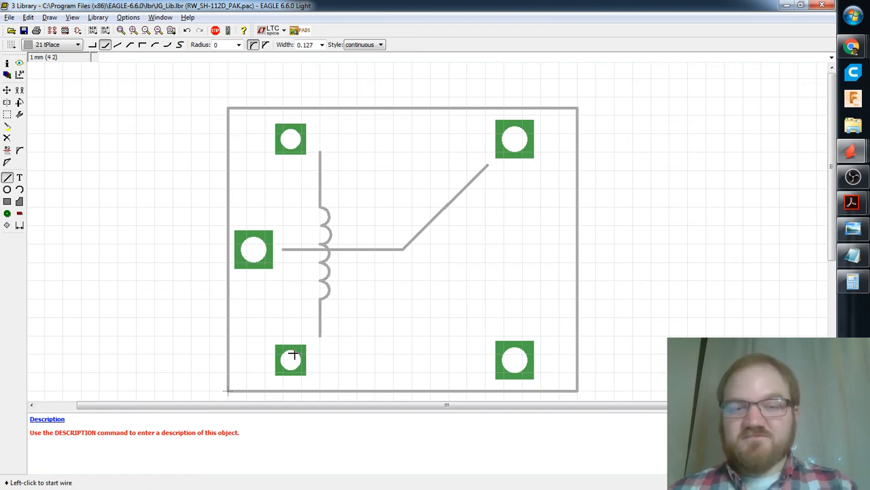
middle_click_drag(378, 306, 420, 271)
scroll(401, 269, "up", 2)
scroll(400, 269, "down", 2)
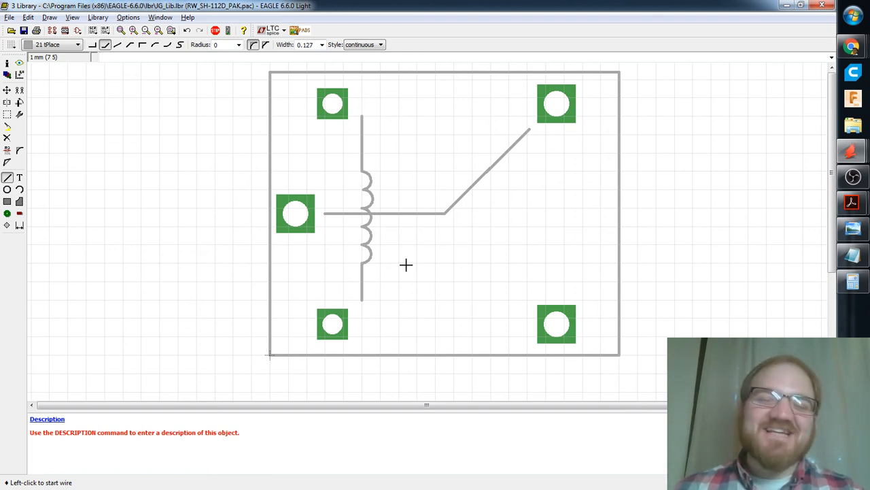
scroll(436, 259, "up", 2)
scroll(439, 255, "down", 3)
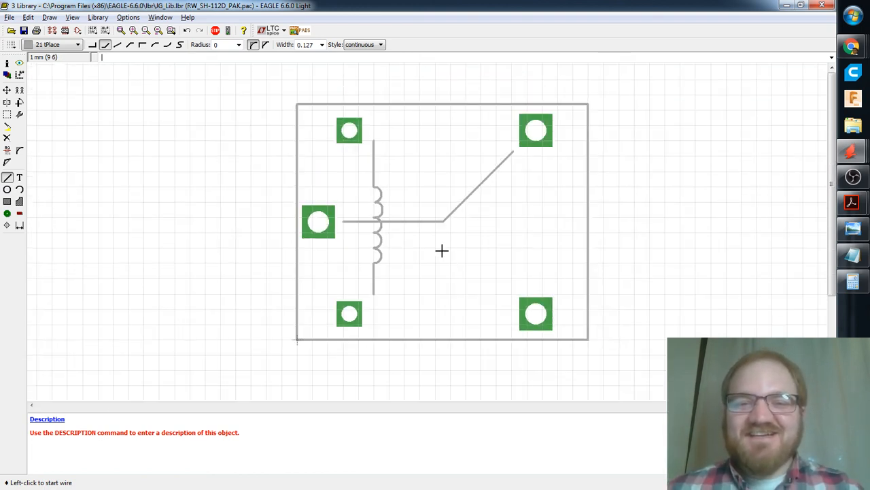
scroll(423, 199, "up", 2)
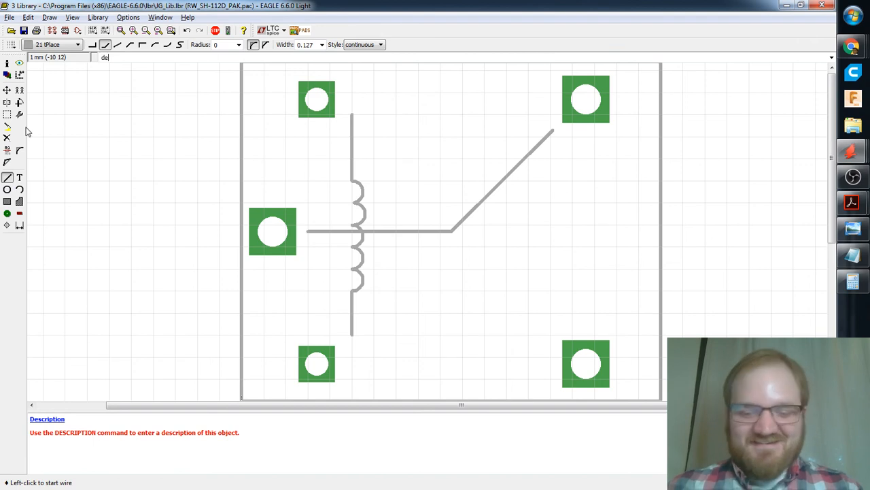
Delete the line above the coil and copy the top arc above it as an extra loop.
key("Return")
left_click(352, 146)
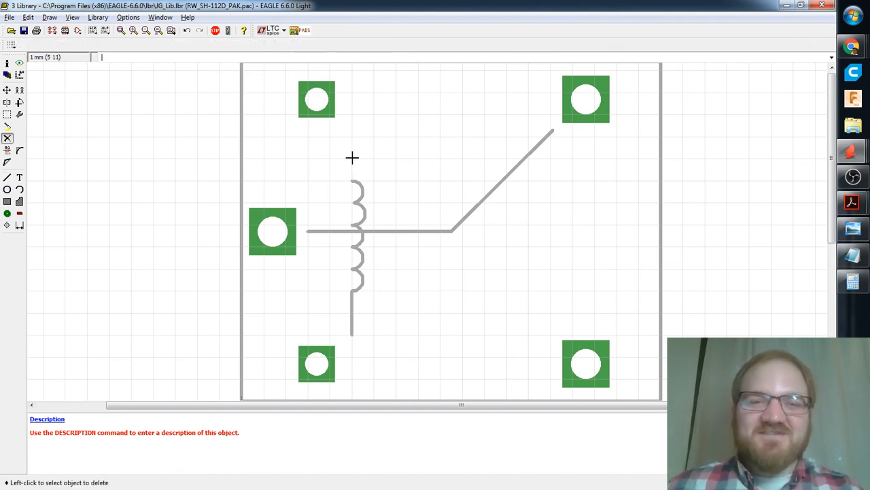
left_click(19, 90)
left_click(362, 189)
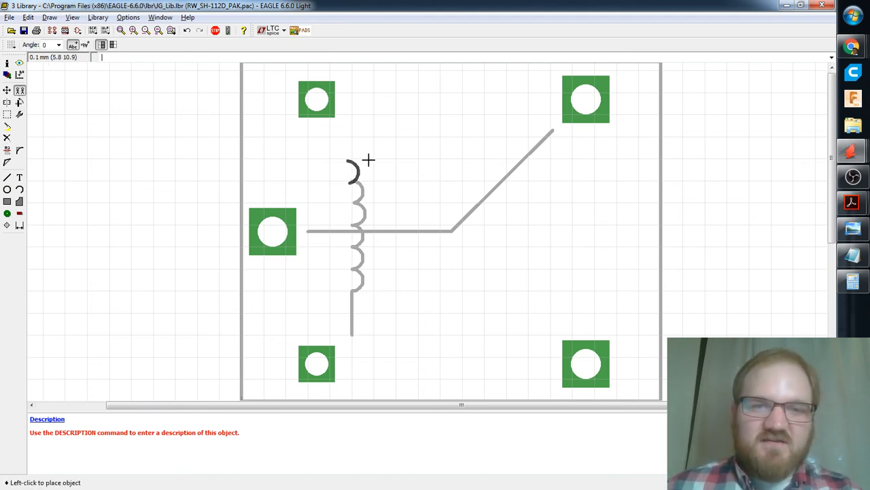
left_click(373, 157)
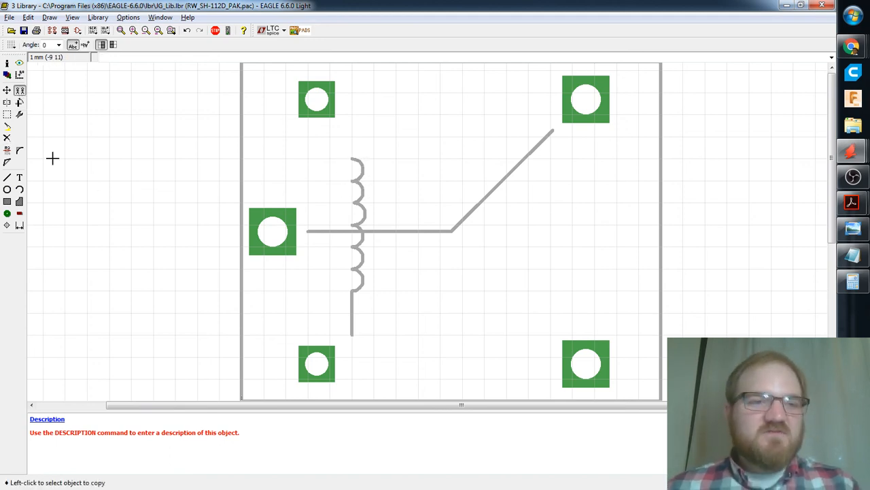
Redraw the upper lead from the coil's top up toward the top-left pad.
left_click(7, 177)
left_click(352, 158)
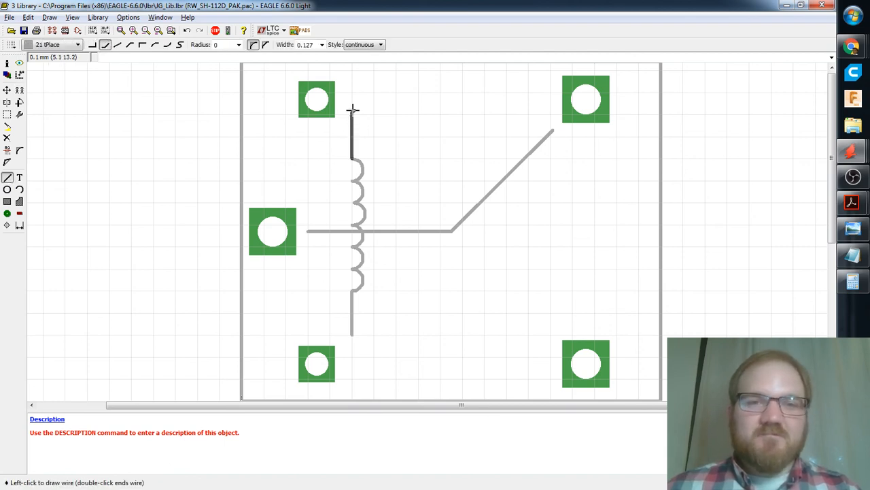
double_click(351, 110)
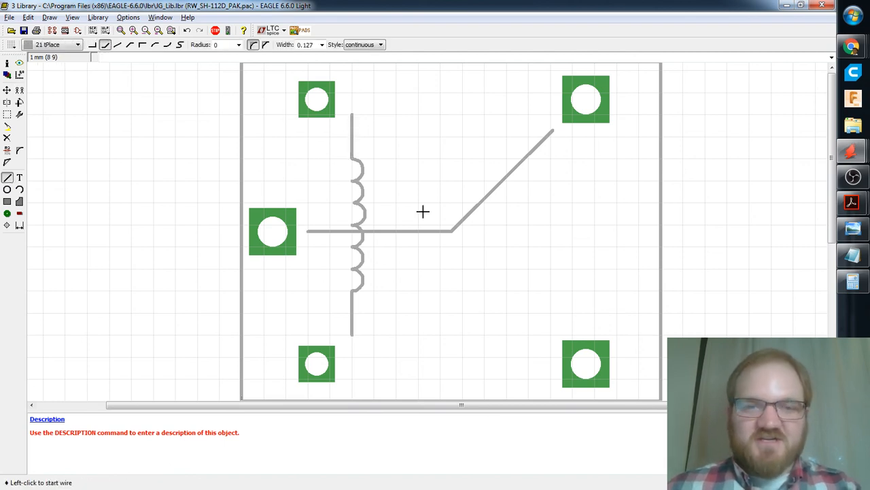
scroll(421, 211, "down", 1)
scroll(422, 211, "up", 2)
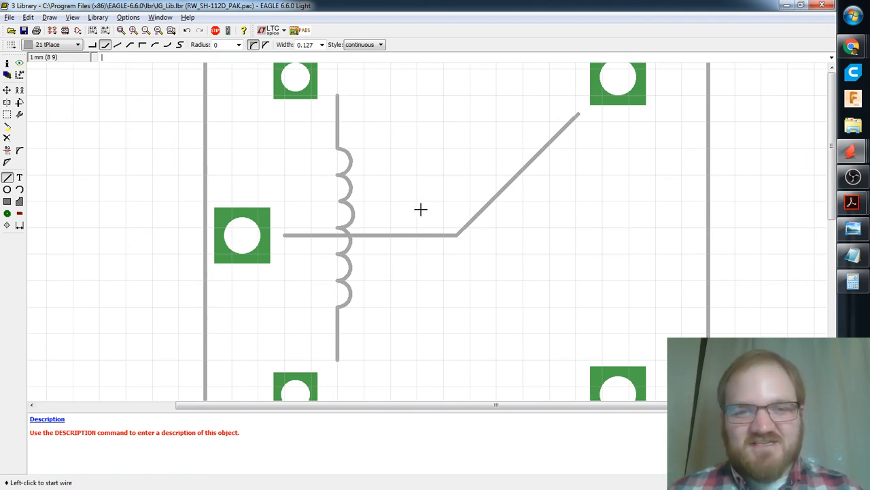
scroll(414, 204, "down", 2)
scroll(398, 202, "up", 2)
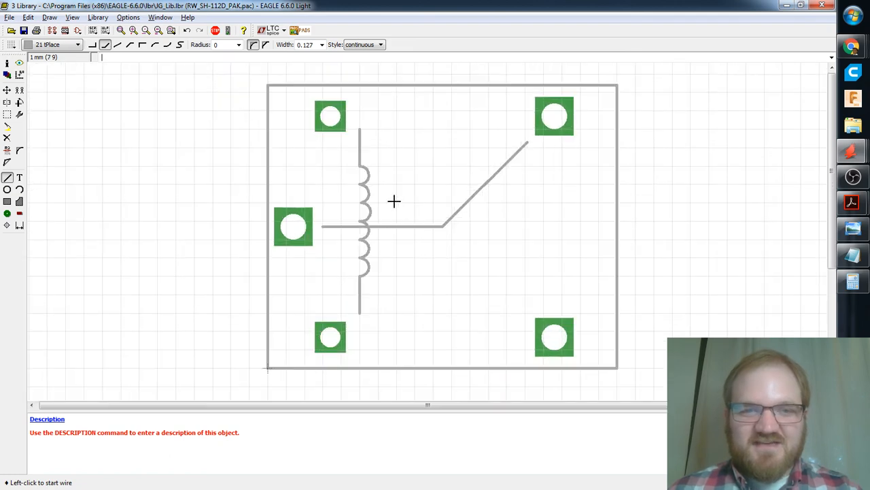
Delete all six coil arcs with the DELETE command.
type("del")
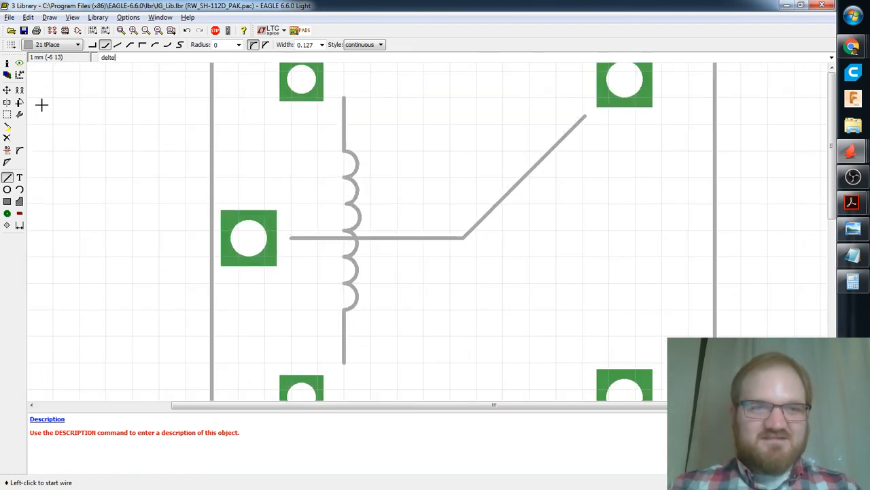
type("et")
key("Return")
left_click(349, 170)
left_click(352, 200)
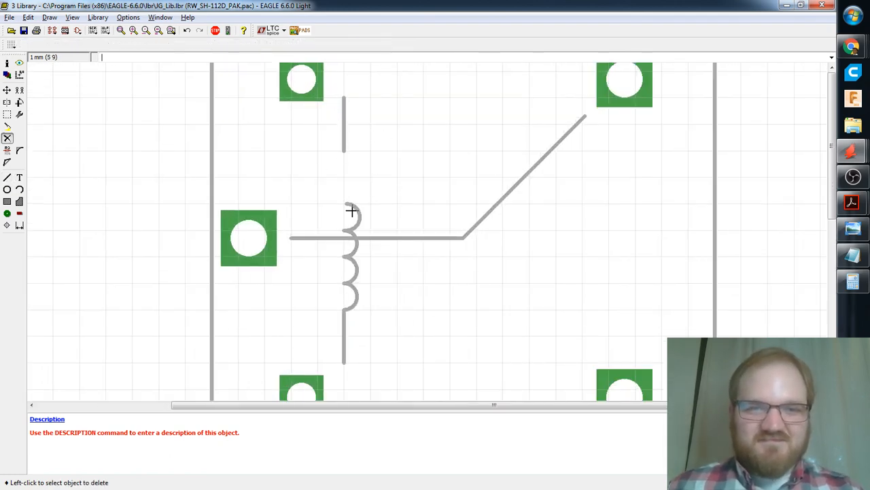
left_click(351, 211)
left_click(352, 234)
left_click(353, 296)
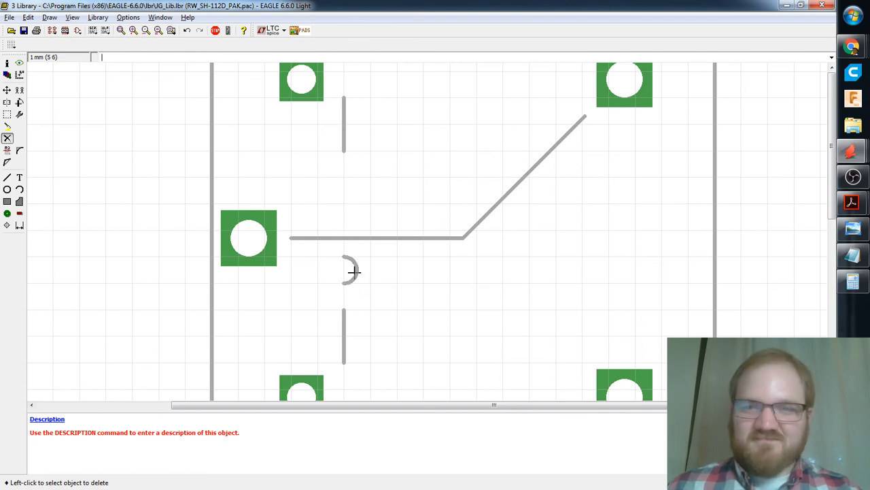
left_click(354, 271)
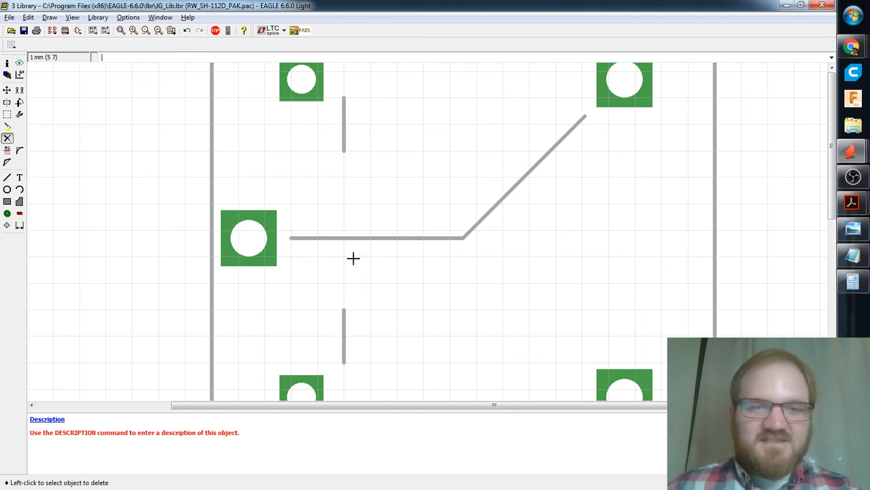
Draw two stacked circles on the coil axis between the upper and lower leads.
left_click(6, 190)
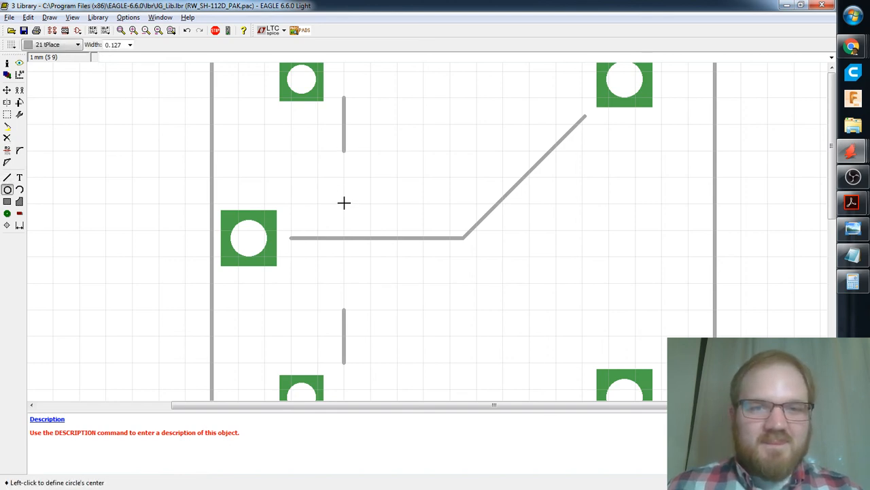
left_click(345, 175)
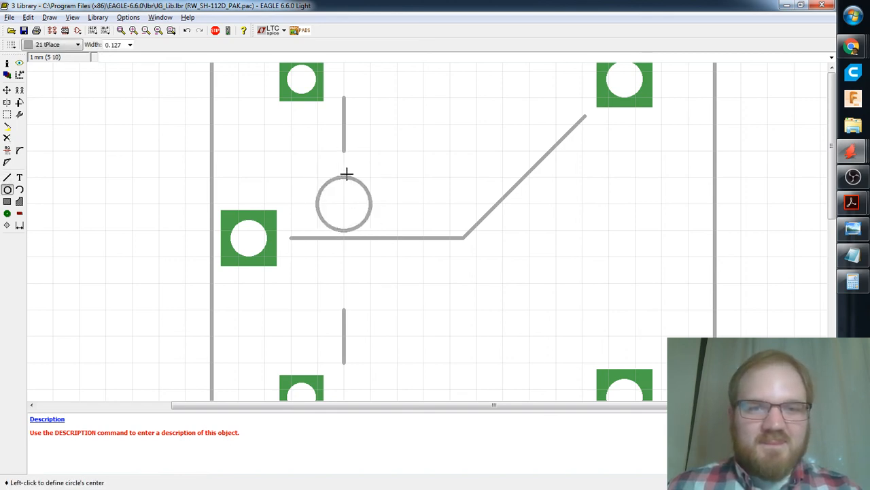
left_click(344, 262)
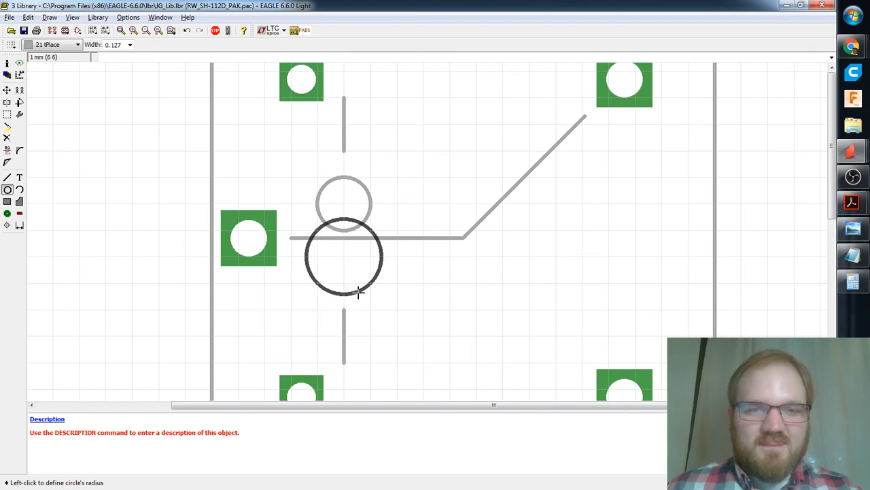
left_click(353, 279)
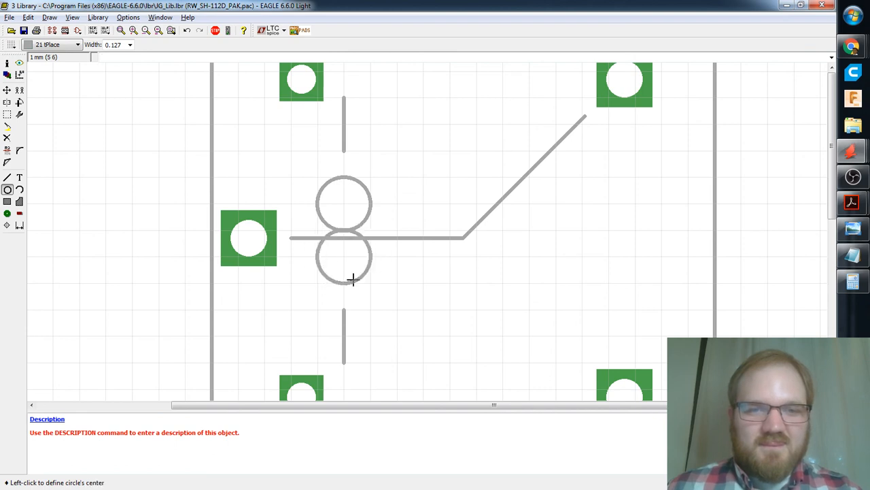
left_click(8, 114)
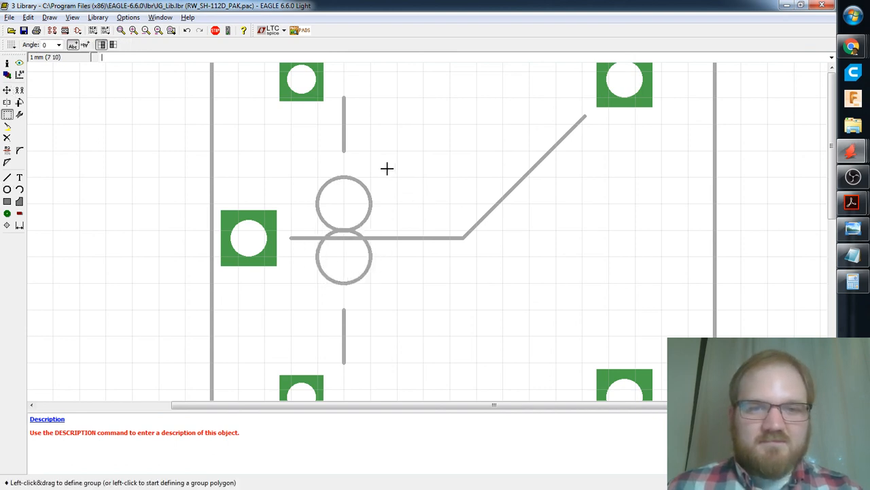
Rotate the two new circles onto the coil axis and copy a third circle below them.
left_click_drag(387, 168, 312, 293)
key("F7")
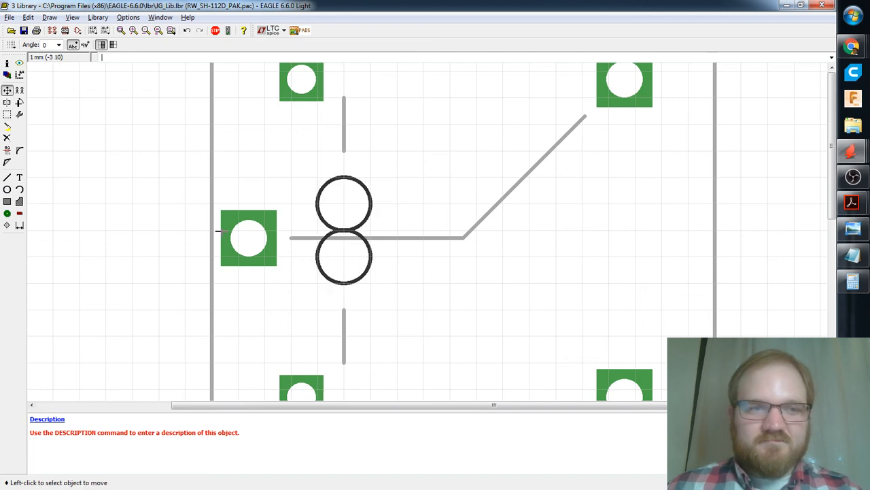
right_click(346, 232, "ctrl")
right_click(342, 228)
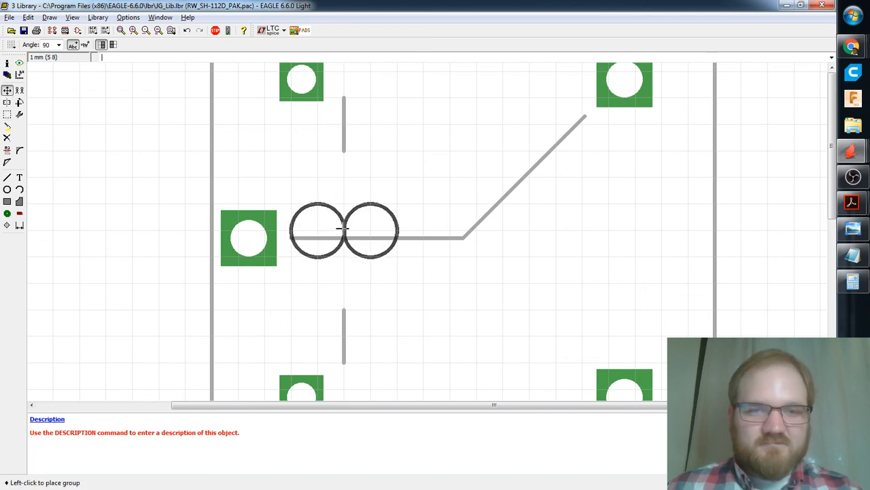
right_click(343, 228)
left_click(346, 215)
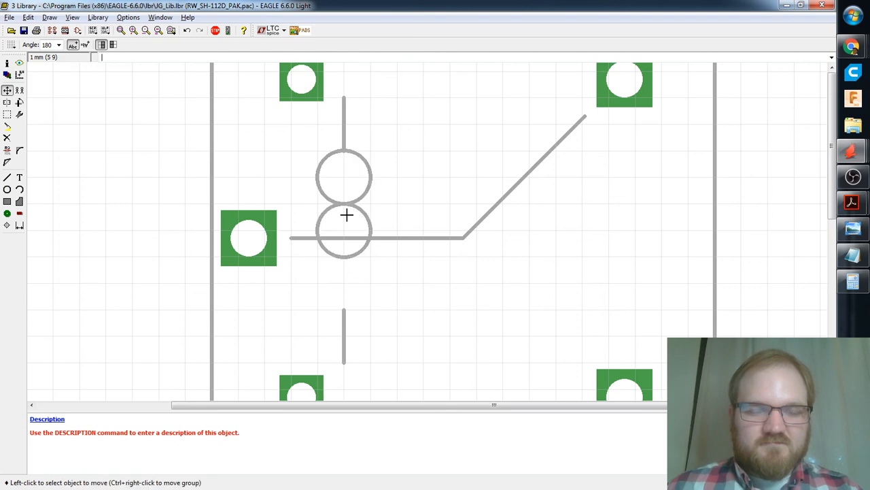
left_click(20, 90)
left_click(325, 251)
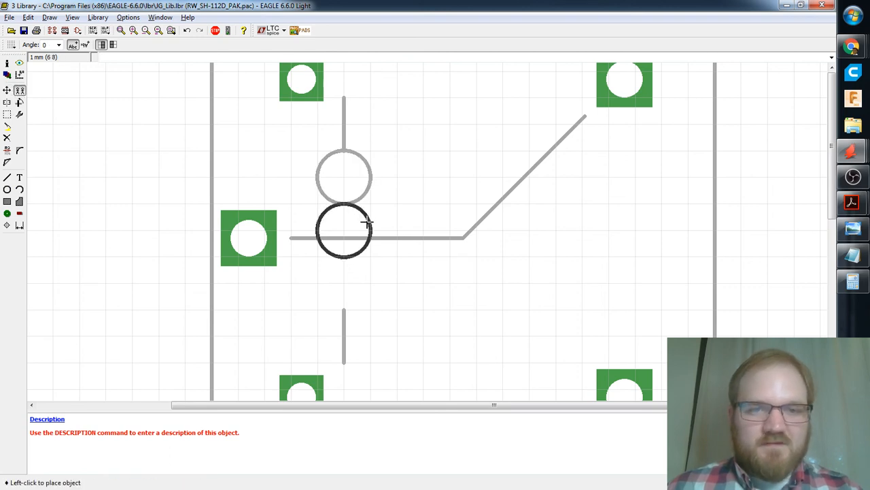
left_click(365, 278)
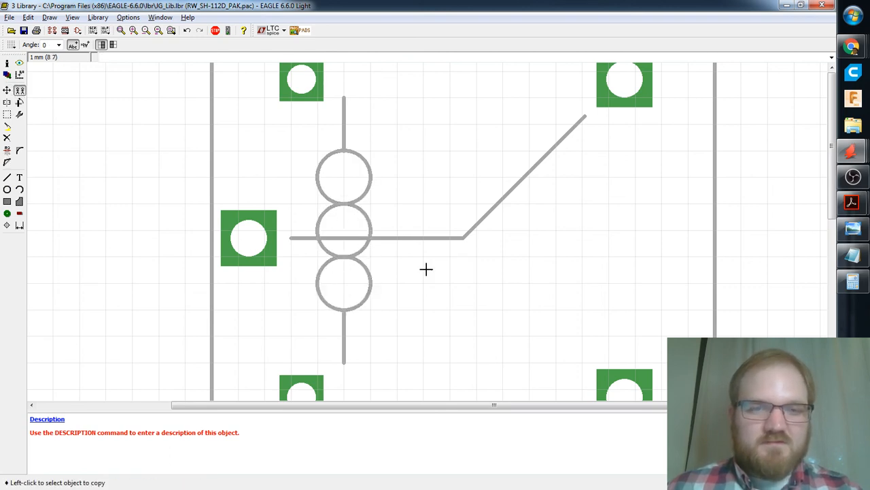
Group the three stacked circles and move them one grid step lower.
left_click(7, 90)
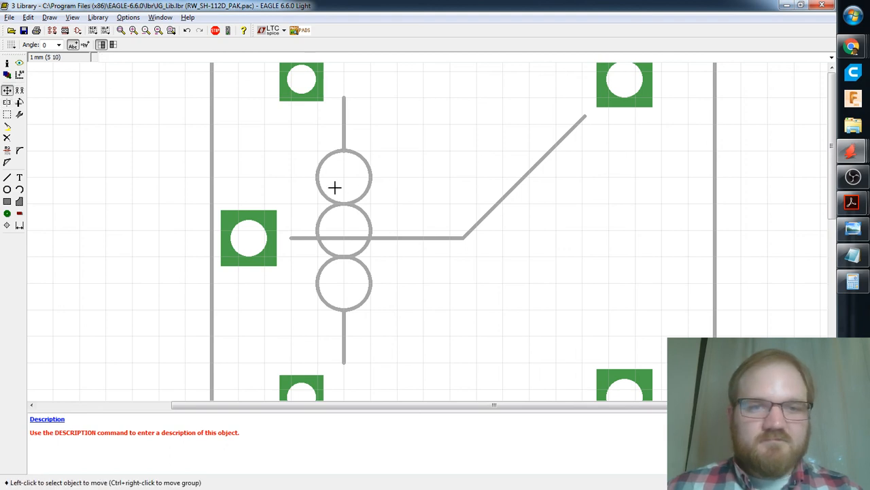
left_click(7, 114)
left_click_drag(380, 147, 306, 309)
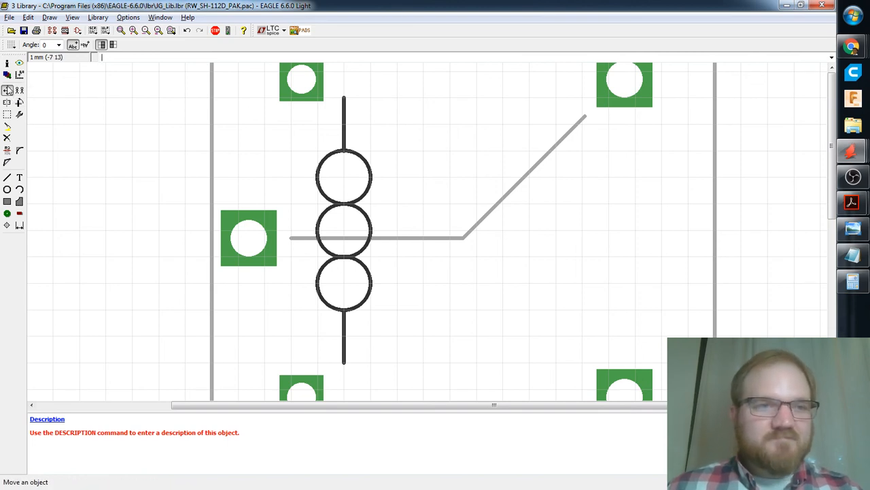
left_click(6, 114)
left_click_drag(412, 166, 298, 299)
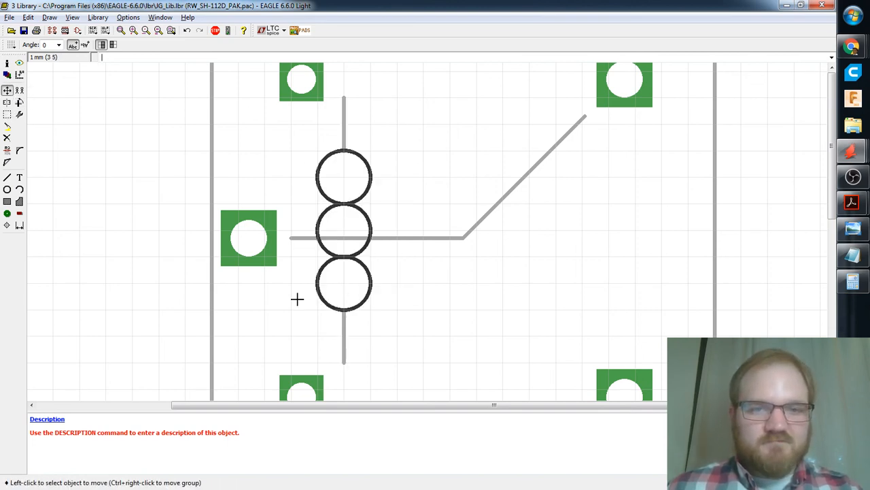
right_click(370, 221)
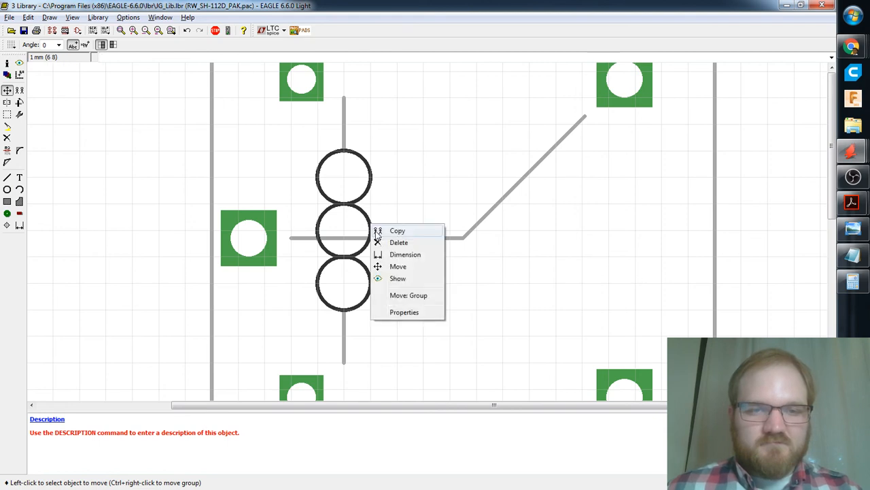
left_click(396, 295)
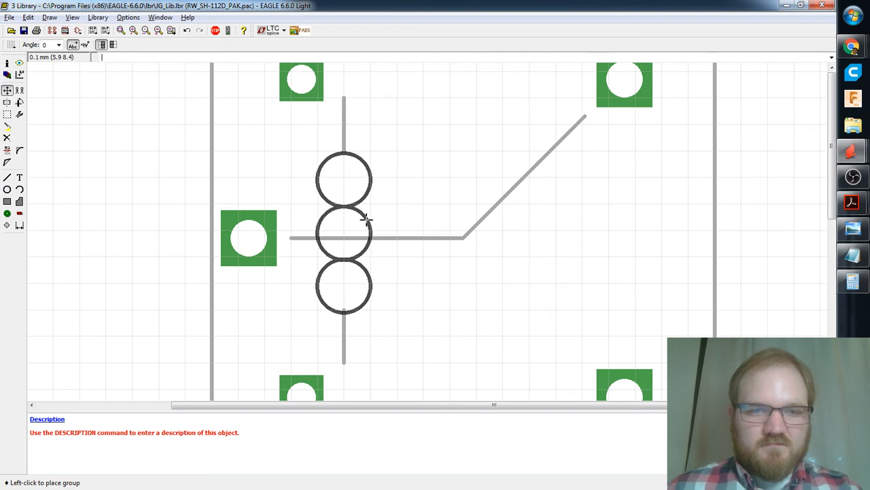
left_click(363, 224)
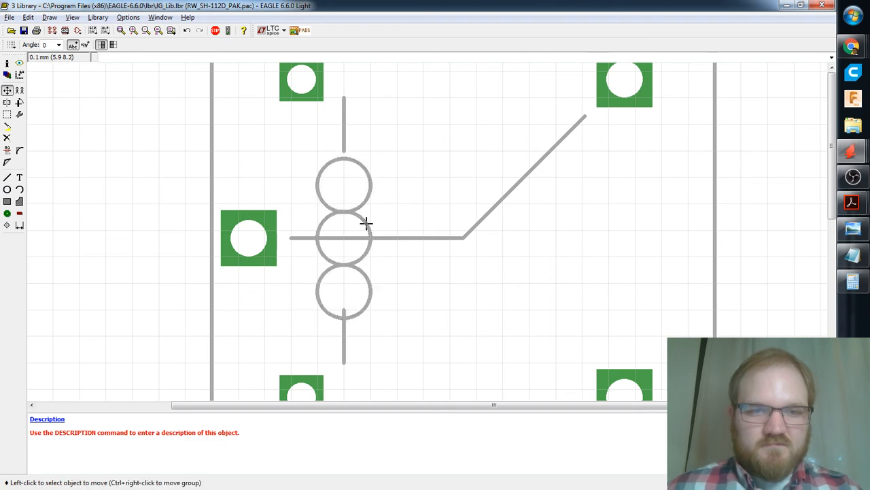
Shift the bottom lead below the circles and set the top lead against the top circle.
left_click(344, 313)
left_click(344, 317)
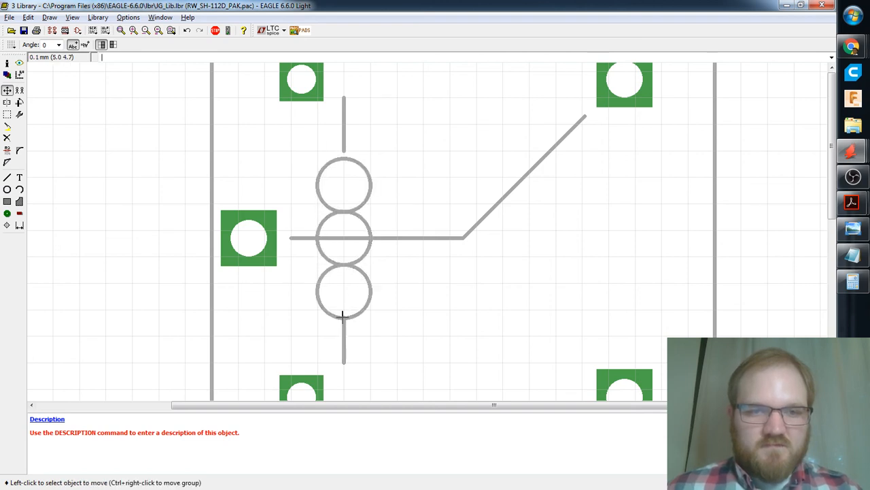
left_click(344, 152)
left_click(344, 160)
key("ctrl+z")
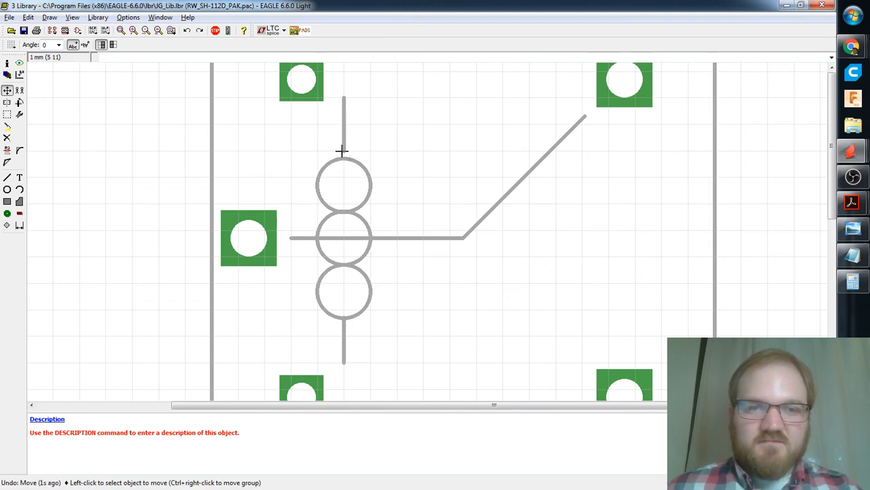
left_click(342, 150)
left_click(344, 157, "alt")
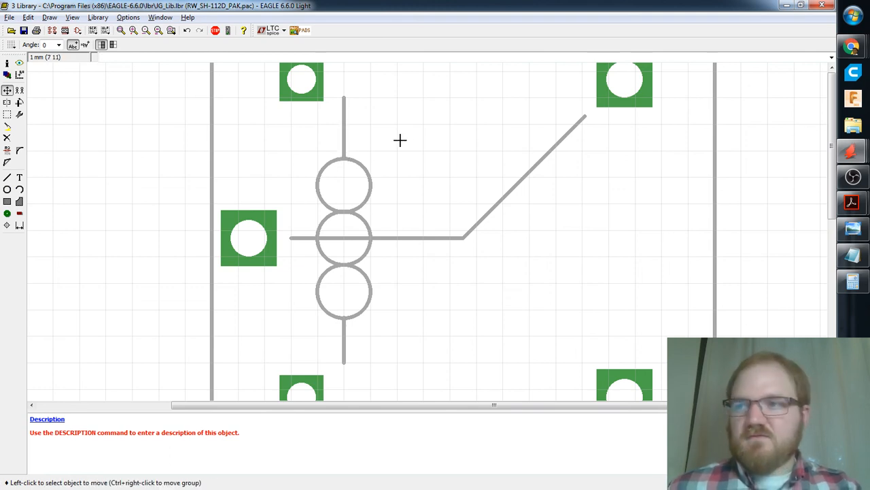
Lengthen the bottom coil lead down toward the bottom-left pad.
key("alt+Tab")
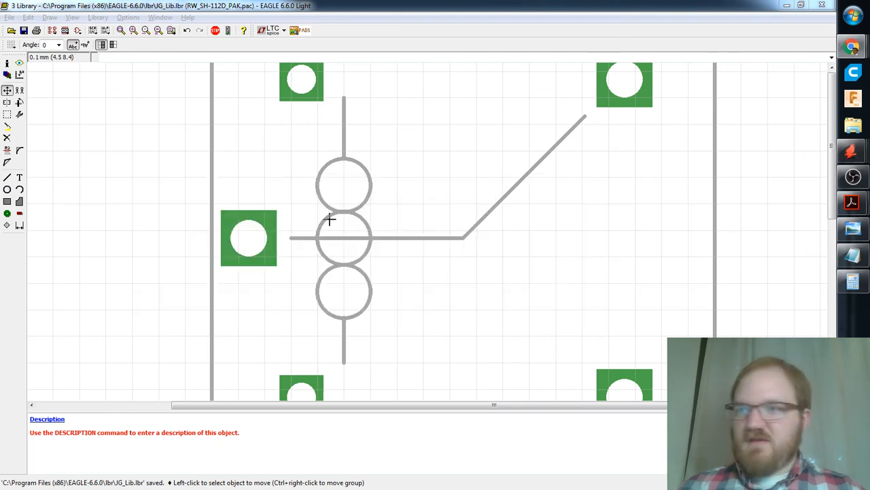
key("alt+Tab")
left_click(582, 241)
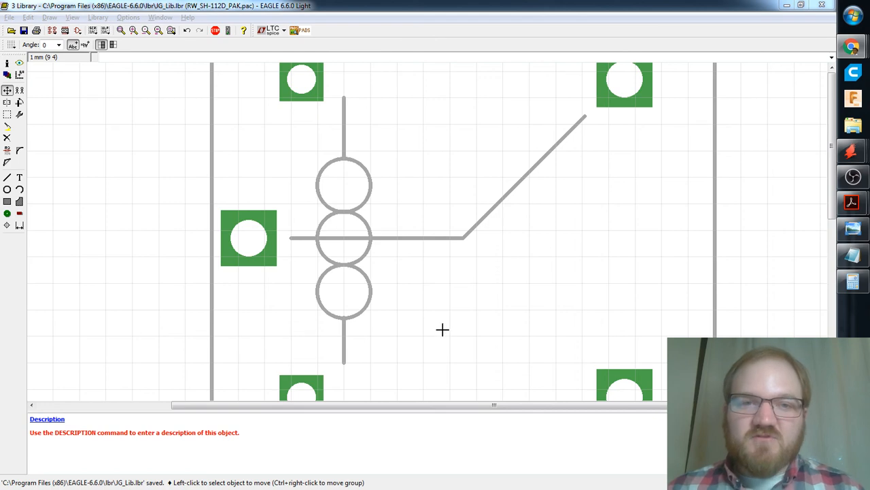
left_click(7, 62)
scroll(453, 308, "down", 1)
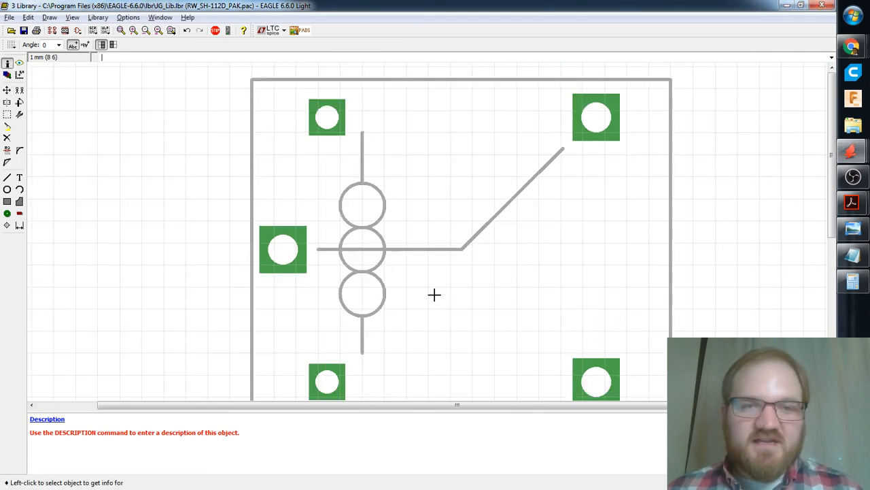
middle_click_drag(399, 371, 410, 295)
scroll(410, 295, "up", 3)
left_click(7, 91)
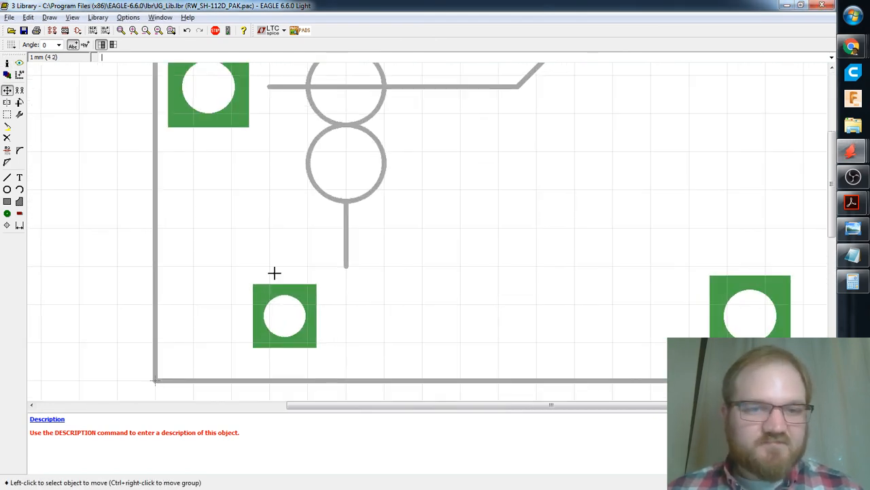
left_click(347, 270)
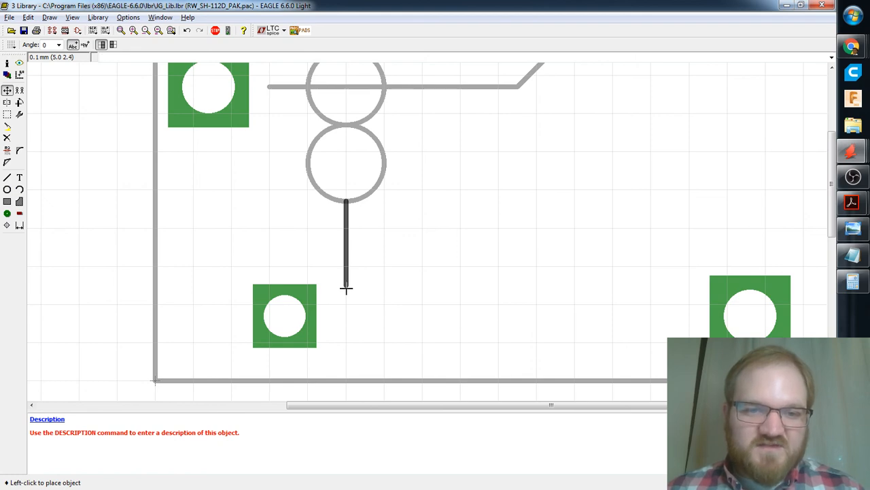
left_click(345, 291)
scroll(365, 258, "down", 3)
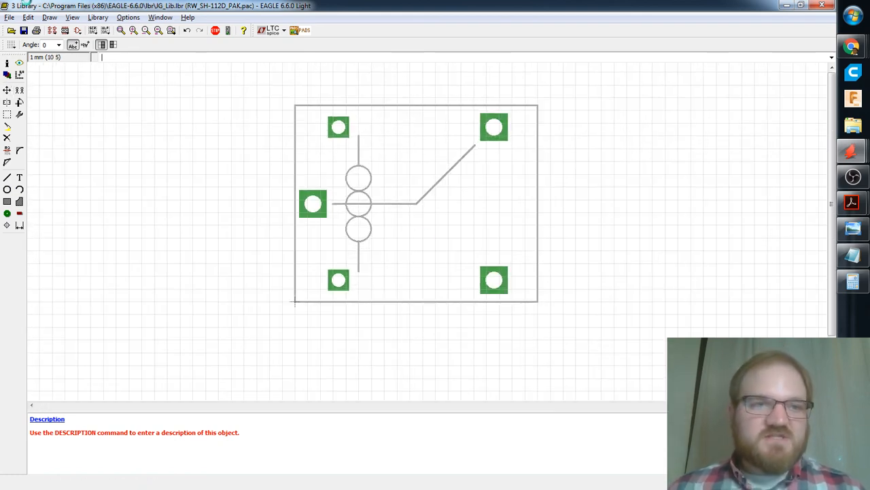
Preview the U switch symbol and the MFNS symbol.
left_click(51, 31)
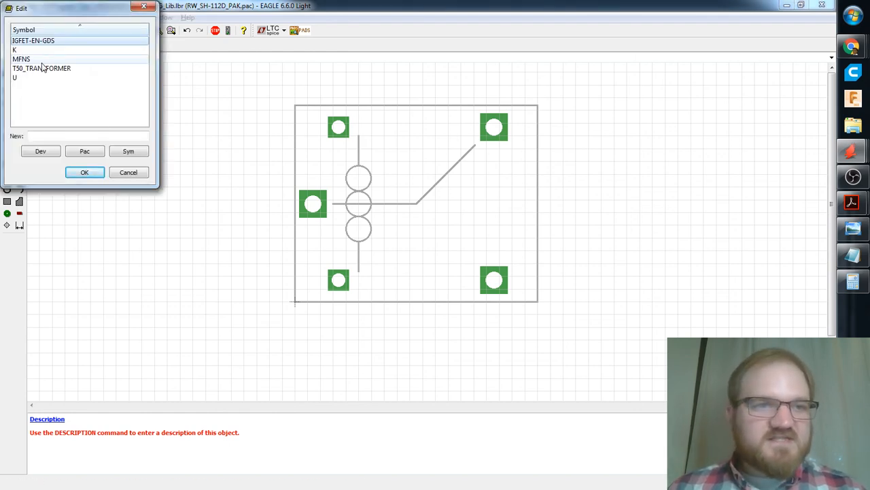
left_click(39, 77)
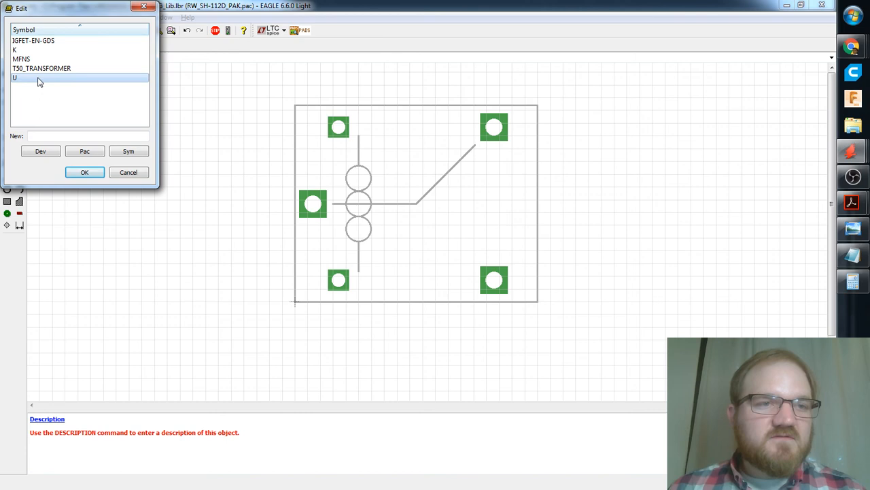
left_click(83, 172)
scroll(186, 148, "down", 3)
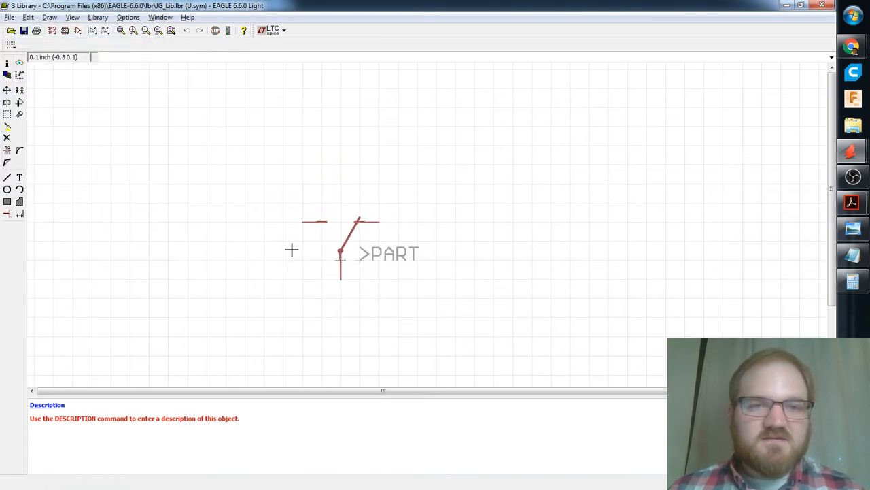
left_click(78, 31)
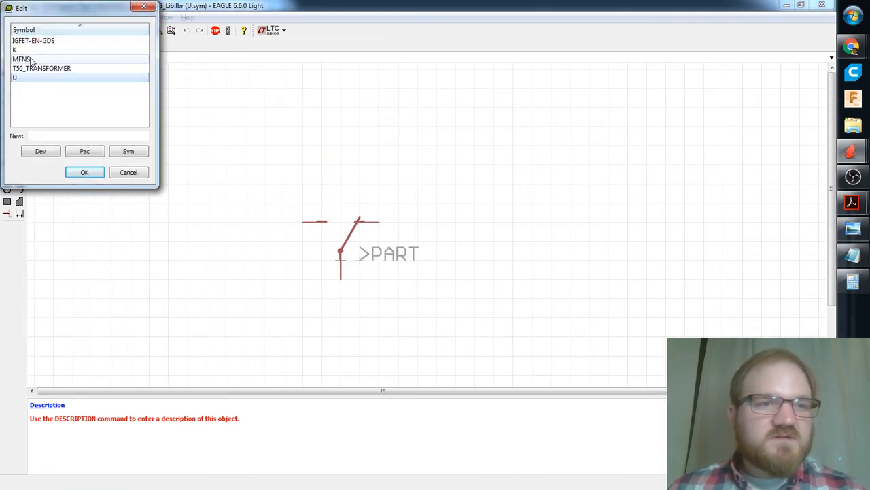
left_click(24, 59)
left_click(84, 174)
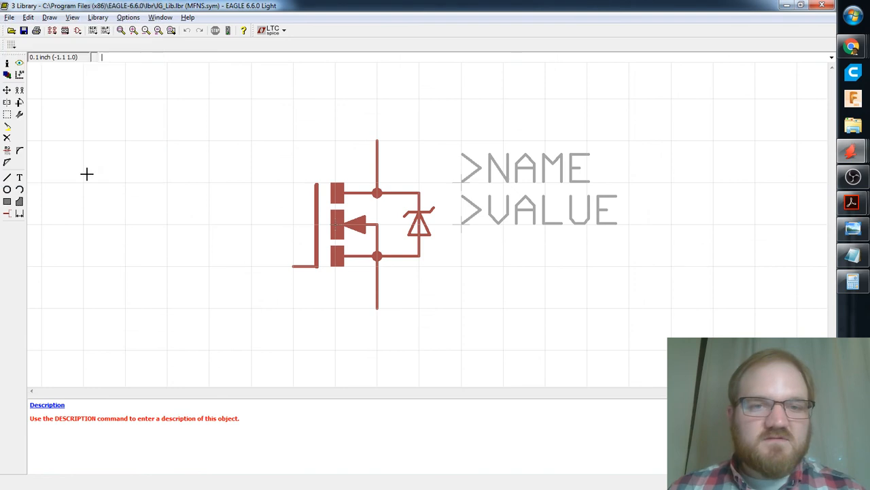
Open the K relay coil symbol and look it over.
left_click(77, 31)
left_click(43, 41)
left_click(47, 50)
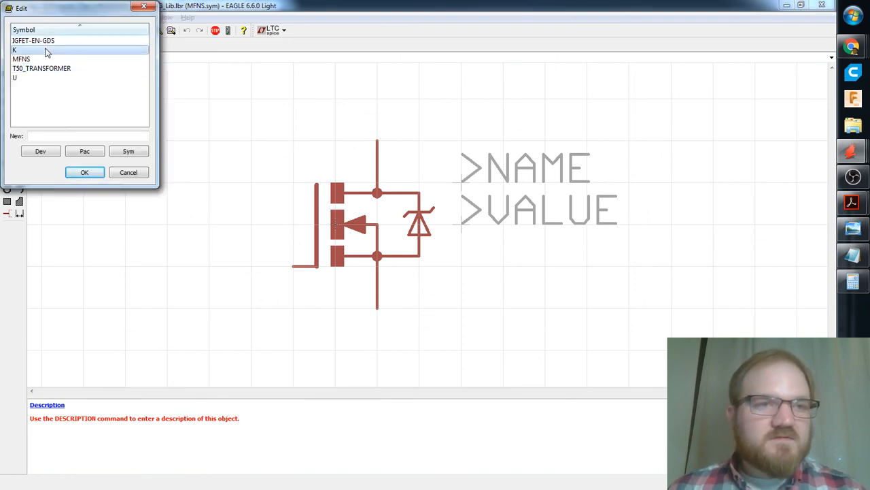
left_click(84, 172)
scroll(254, 191, "down", 2)
scroll(235, 193, "up", 2)
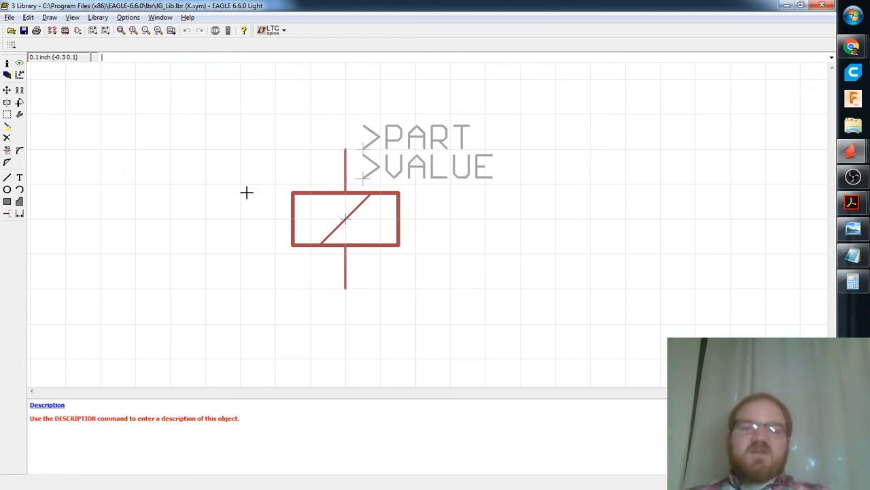
scroll(321, 188, "up", 1)
scroll(204, 115, "down", 1)
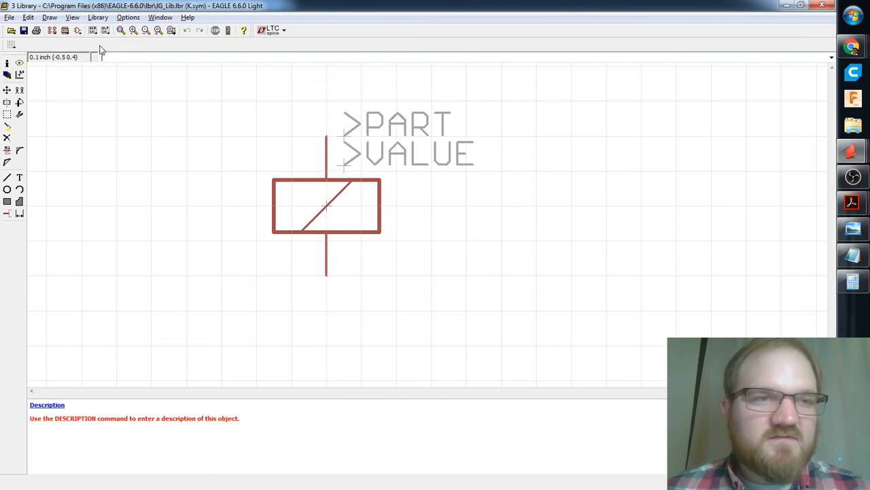
Start a new device, checking the GSEC relay datasheet in Acrobat Reader for its part number.
left_click(52, 31)
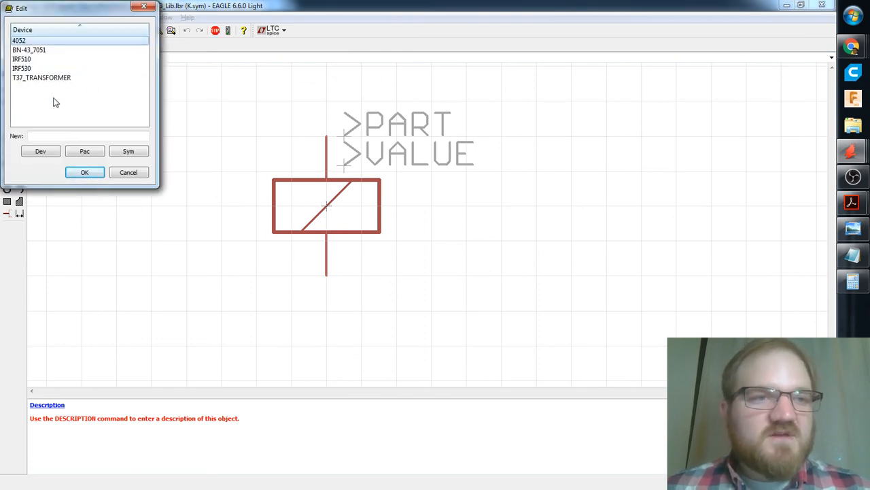
left_click(64, 136)
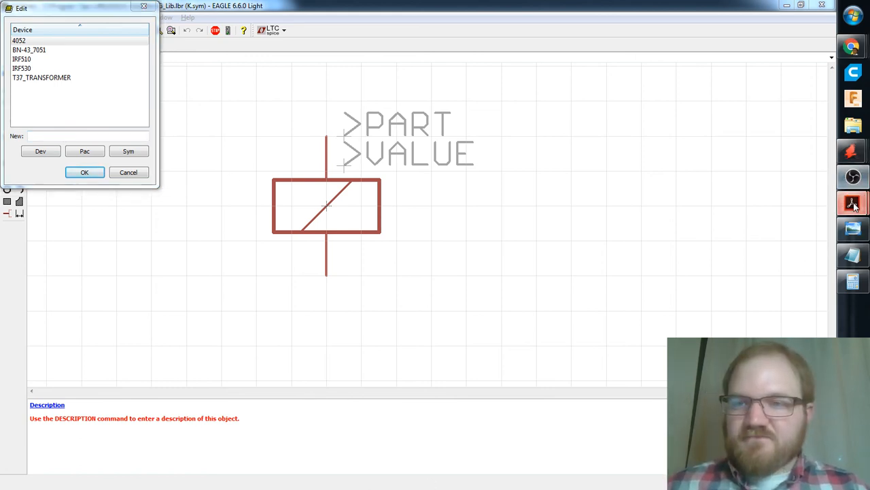
mouse_move(853, 202)
left_click(784, 249)
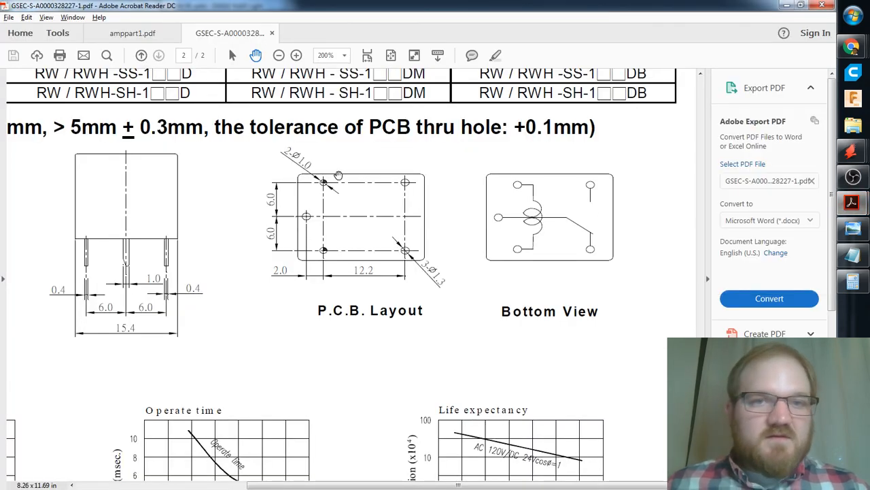
scroll(338, 176, "up", 1)
key("alt+Tab")
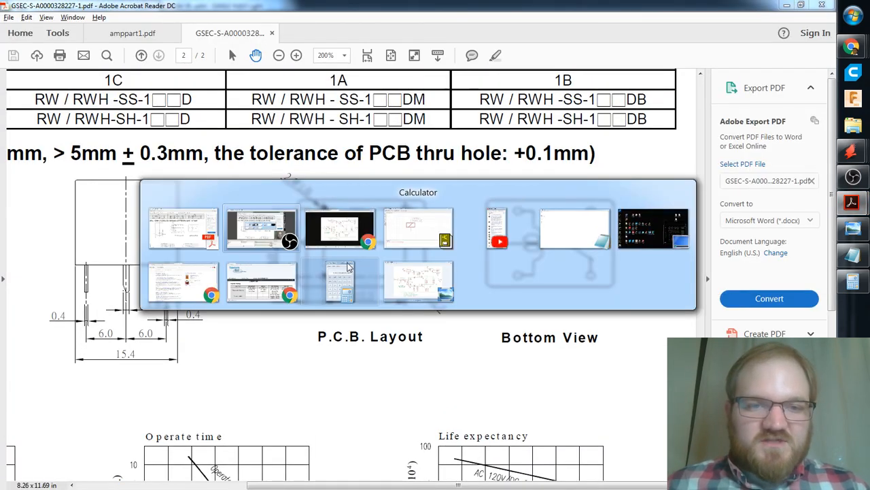
left_click(281, 226)
key("alt+Tab")
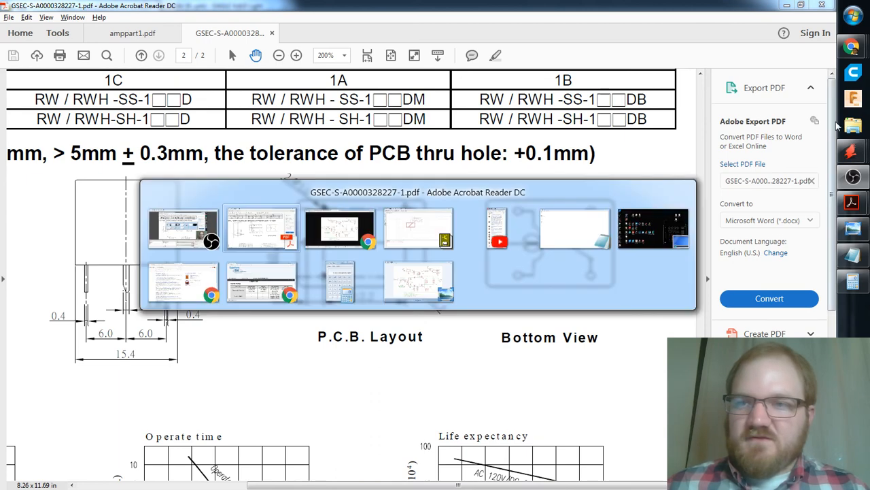
left_click(315, 209)
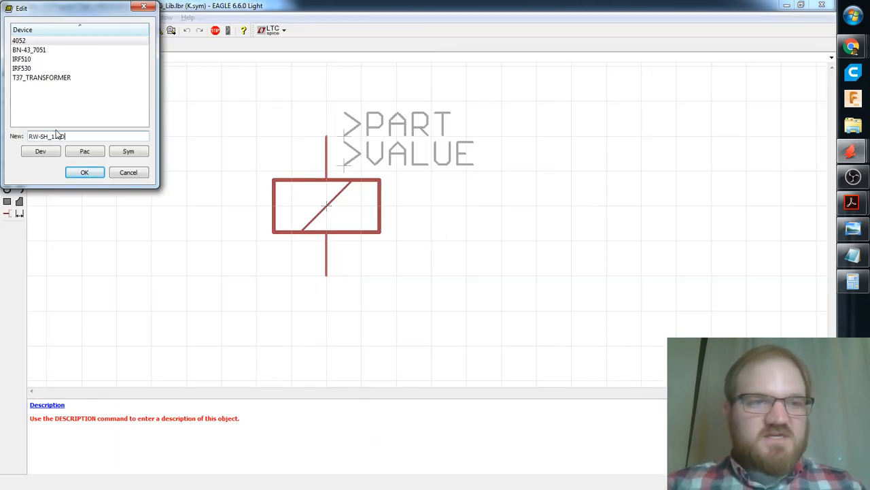
Create the RW-SH_112D device and place the U switch symbol in it.
left_click(83, 175)
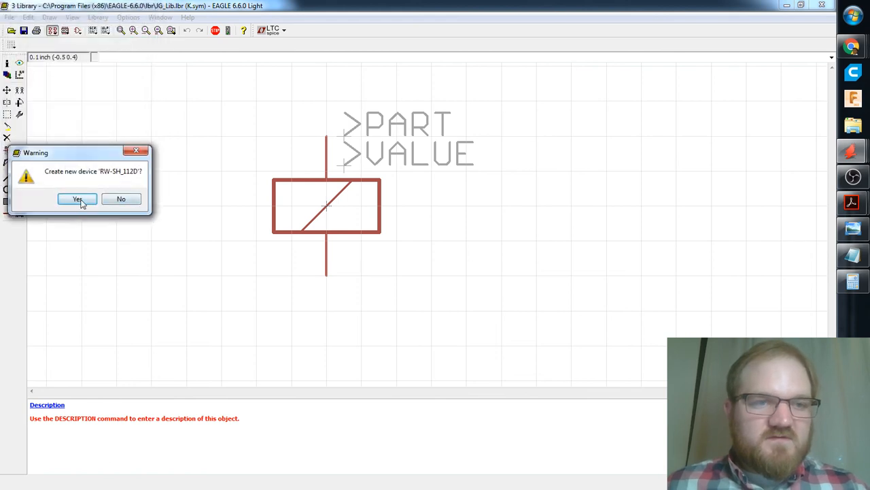
left_click(77, 199)
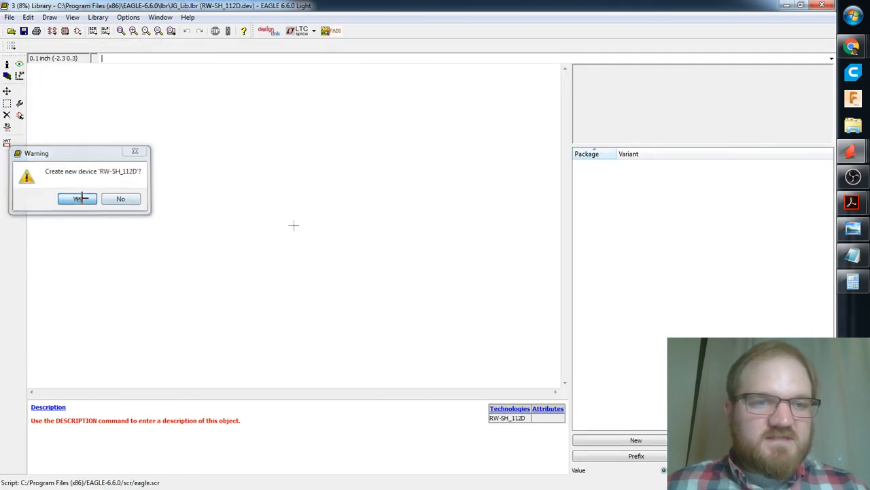
left_click(20, 115)
left_click(42, 174)
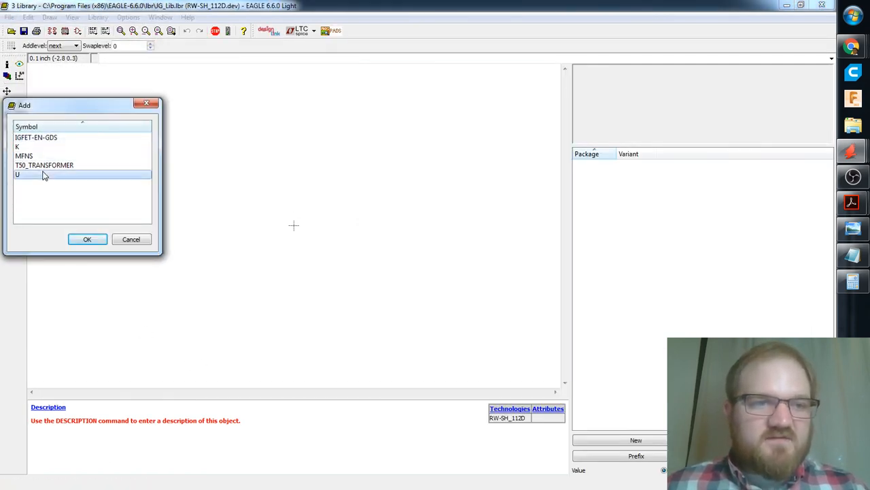
left_click(87, 238)
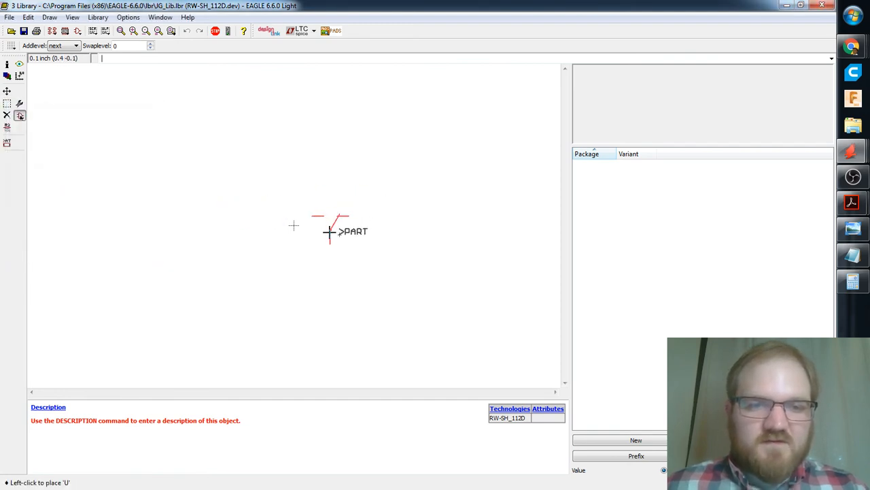
left_click(329, 232)
key("Escape")
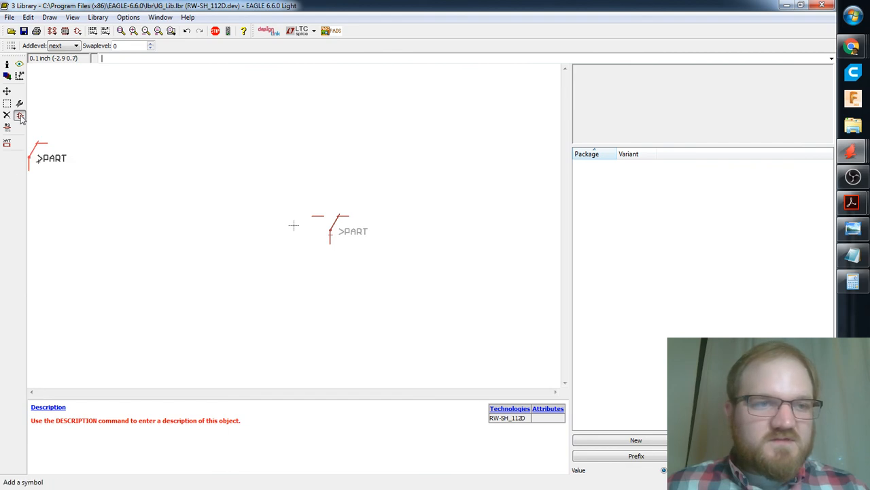
Add the K relay coil symbol to the left of the switch.
left_click(47, 146)
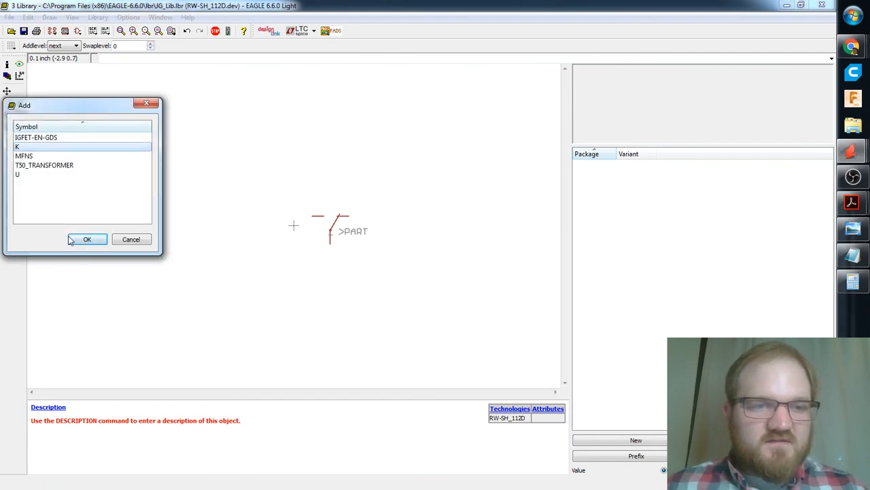
left_click(72, 240)
left_click(246, 224)
scroll(264, 233, "up", 3)
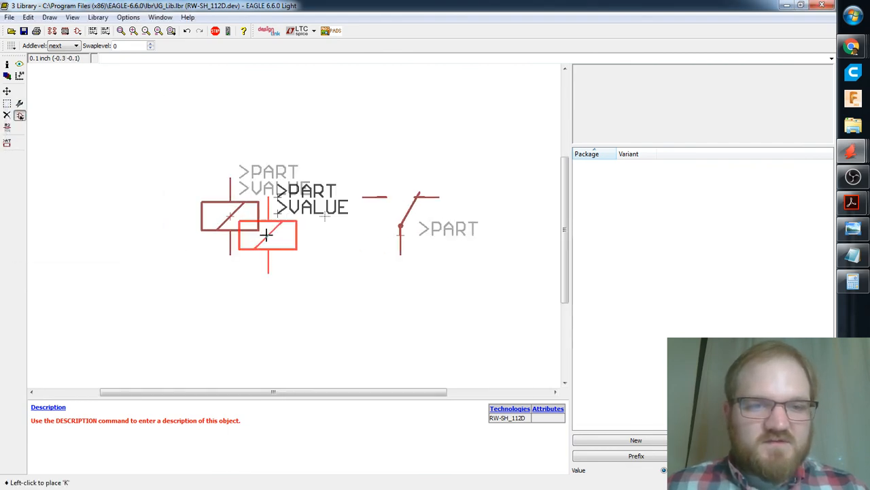
key("Escape")
key("Escape")
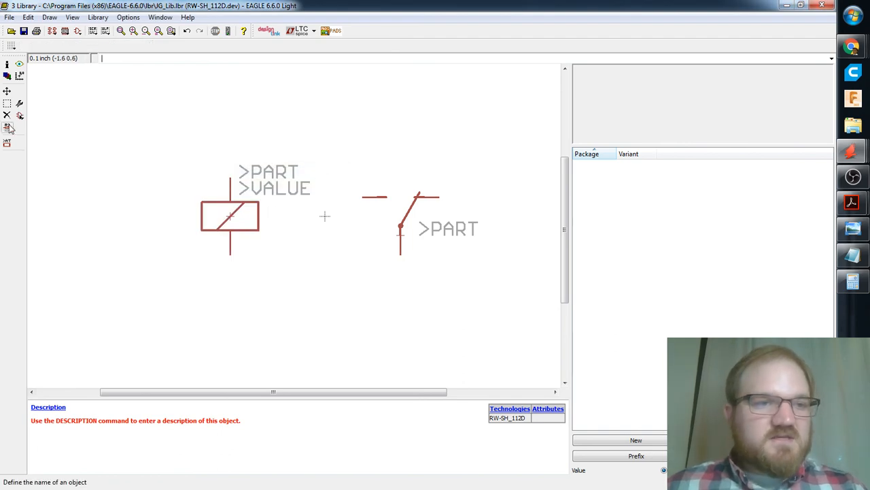
left_click(7, 64)
Inspect the properties of coil gate G$2 and the switch gate.
left_click(236, 252)
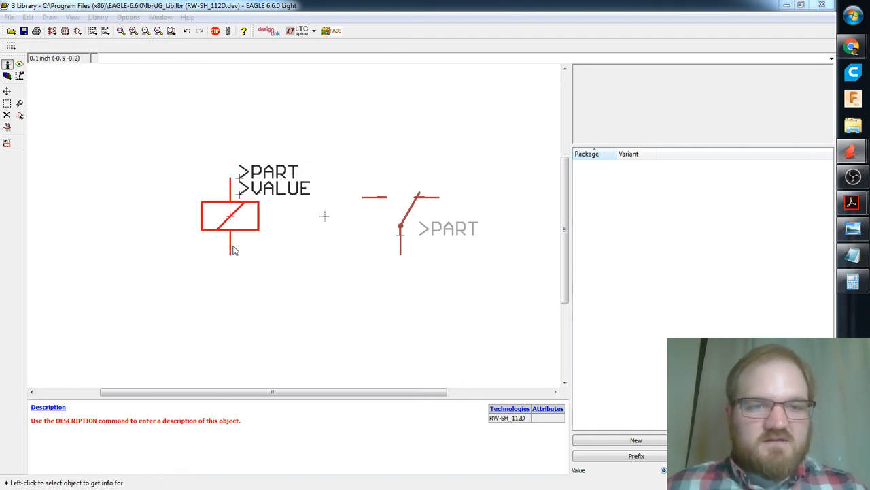
key("Escape")
left_click(230, 251)
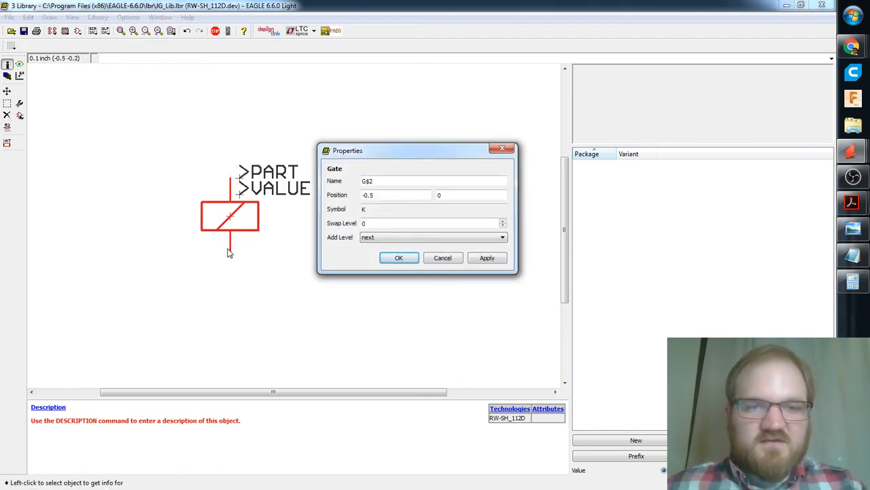
key("Escape")
left_click(230, 251)
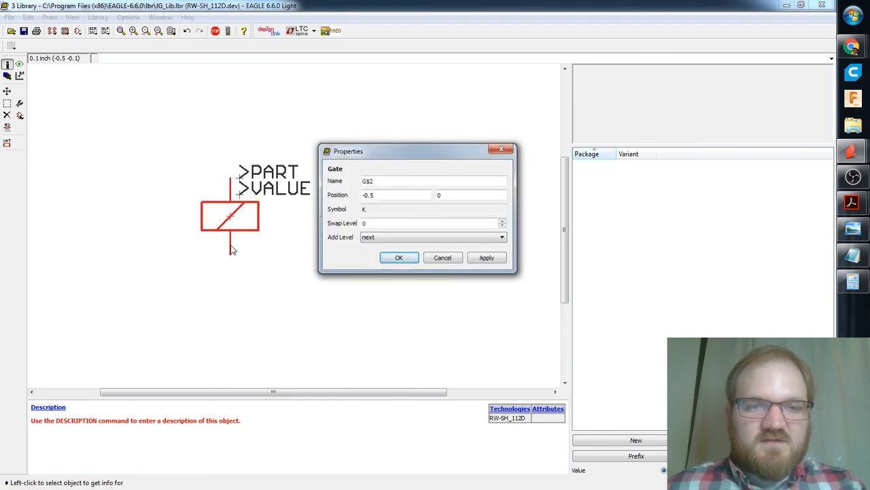
key("Escape")
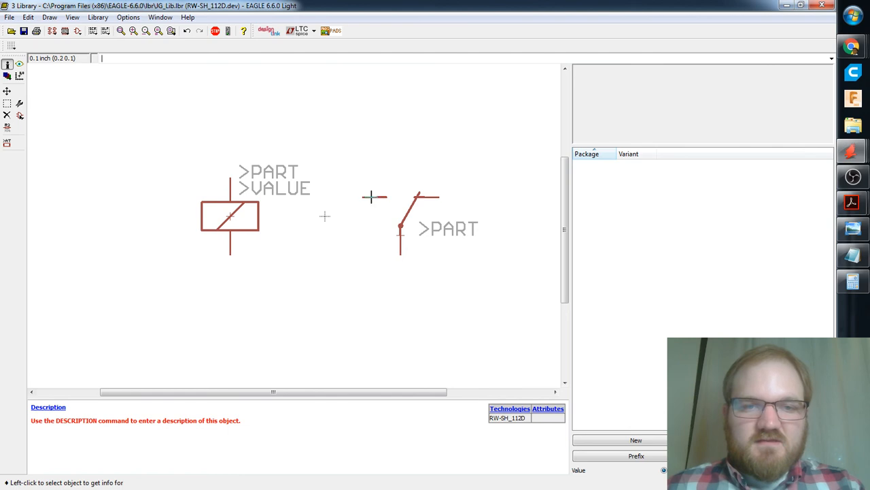
left_click(399, 245)
key("Escape")
scroll(432, 193, "up", 2)
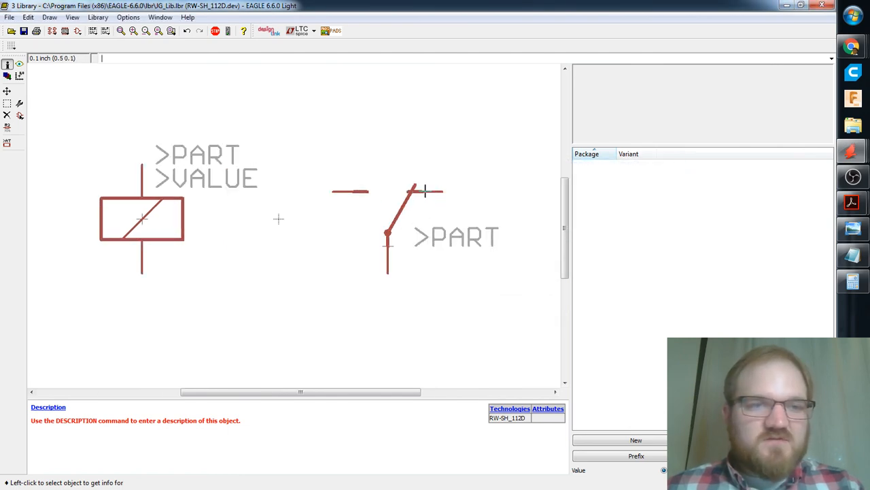
scroll(433, 194, "up", 1)
scroll(428, 198, "down", 1)
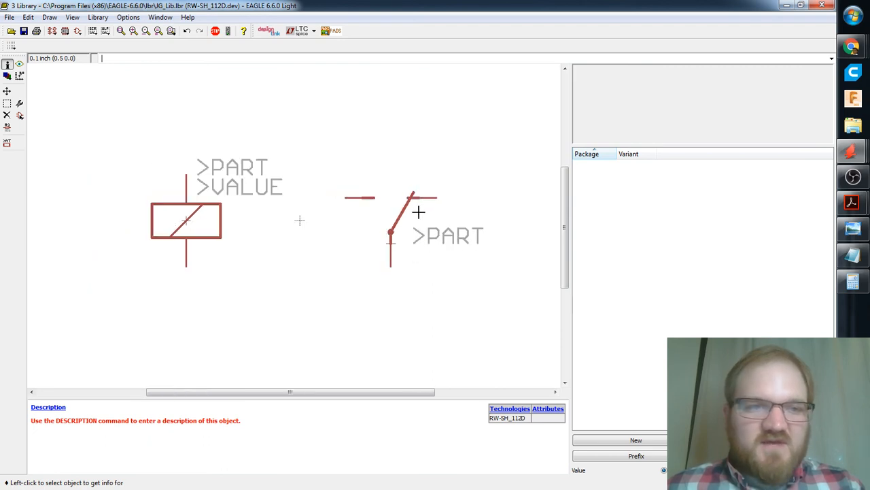
Glance at the symbol list, recheck both gates' properties, and show the device list.
left_click(79, 31)
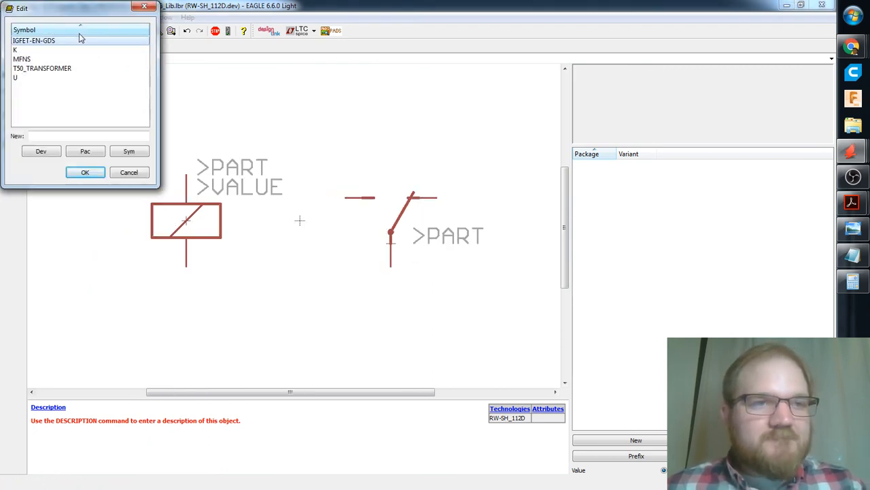
left_click(129, 172)
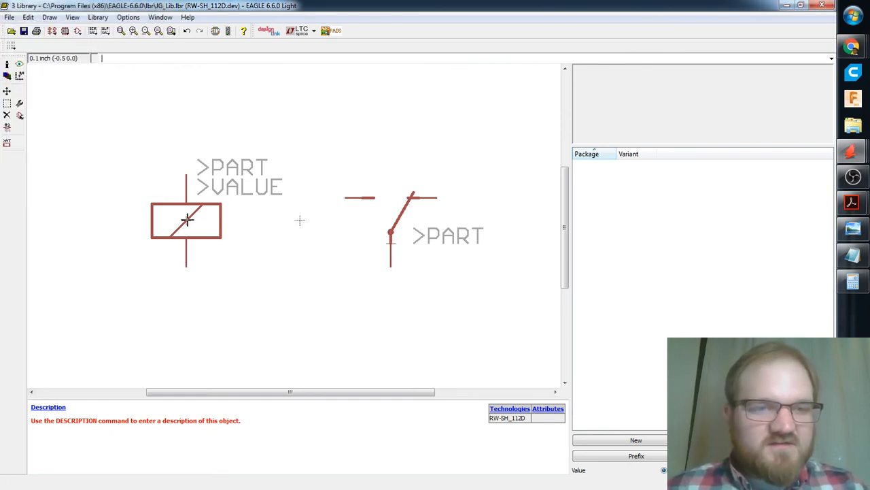
left_click(7, 64)
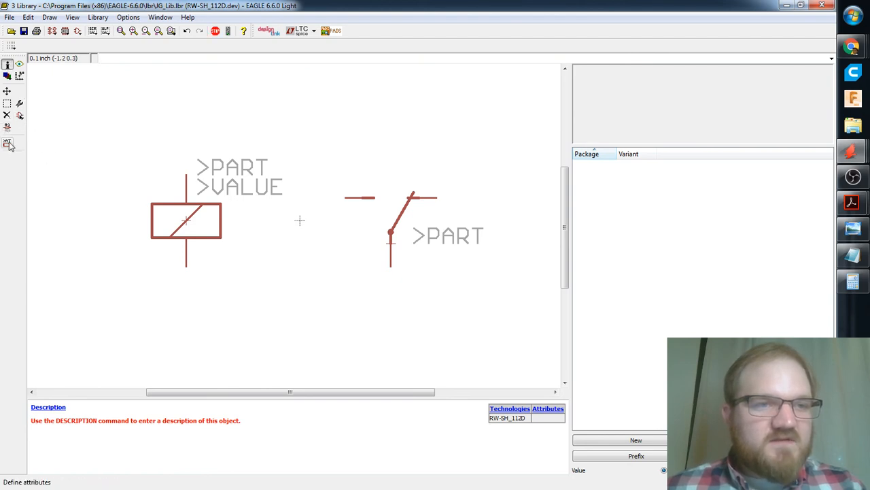
left_click(190, 219)
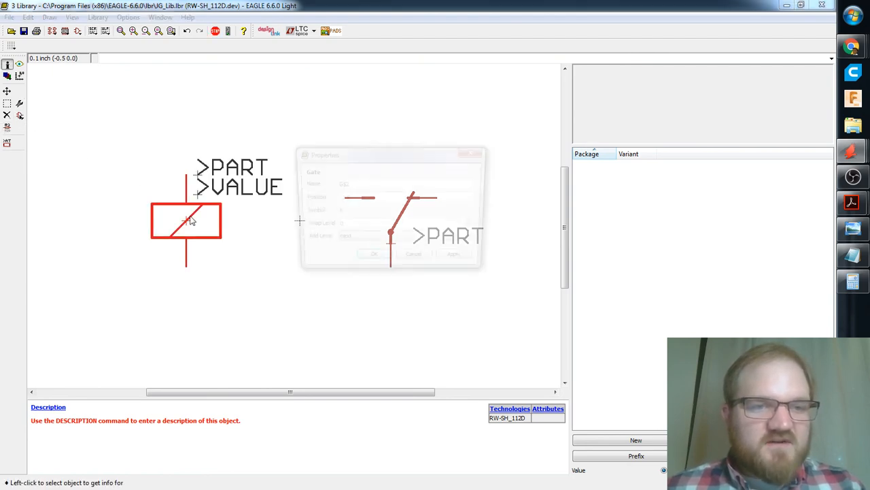
key("Escape")
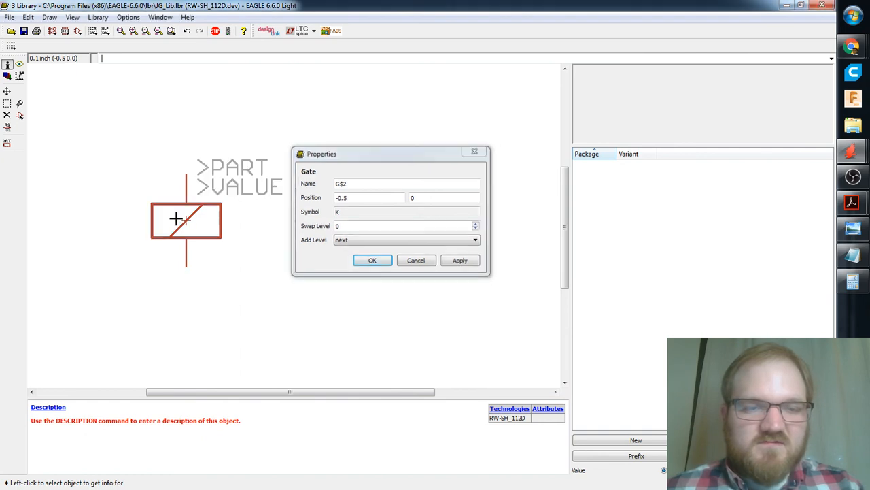
scroll(181, 222, "down", 2)
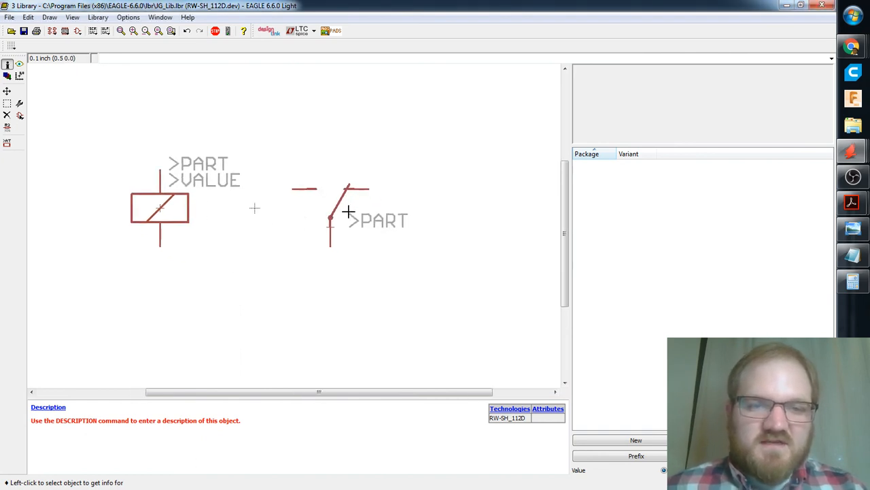
left_click(333, 227)
key("Escape")
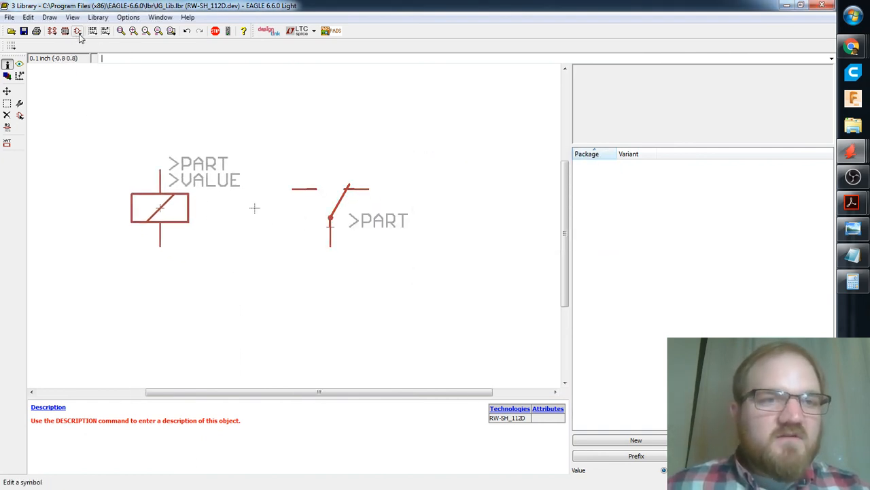
scroll(209, 171, "down", 2)
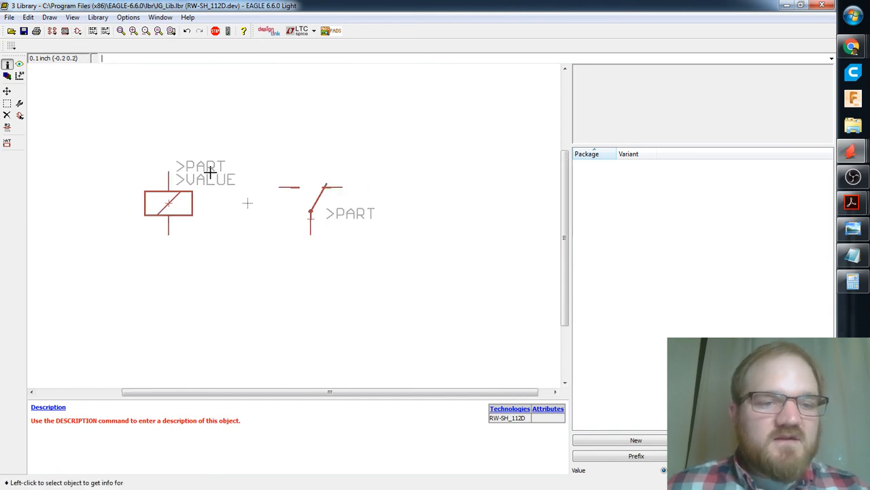
middle_click_drag(211, 172, 231, 141)
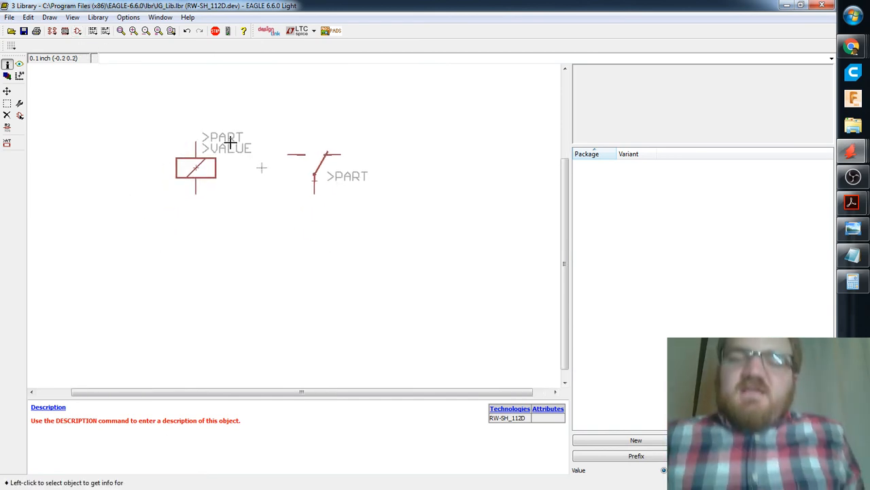
left_click(51, 30)
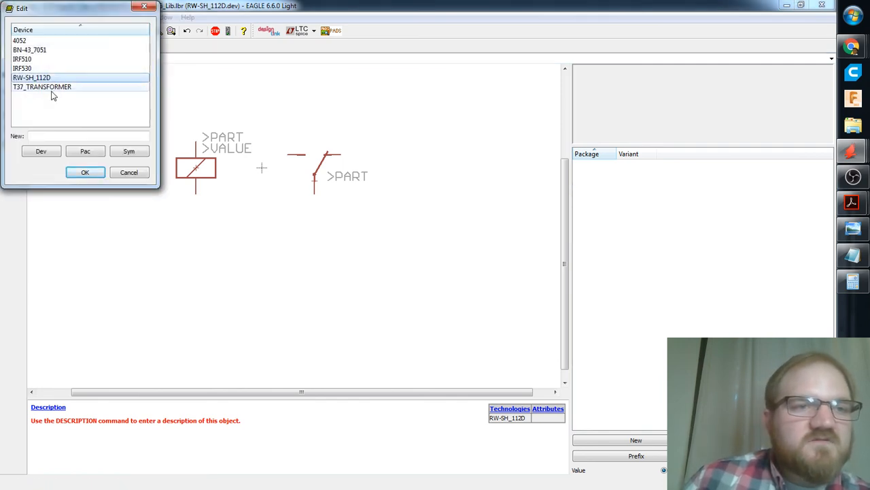
Compare against the Finder 4052 relay in relay.lbr, then return to the RW-SH_112D editor.
left_click(27, 41)
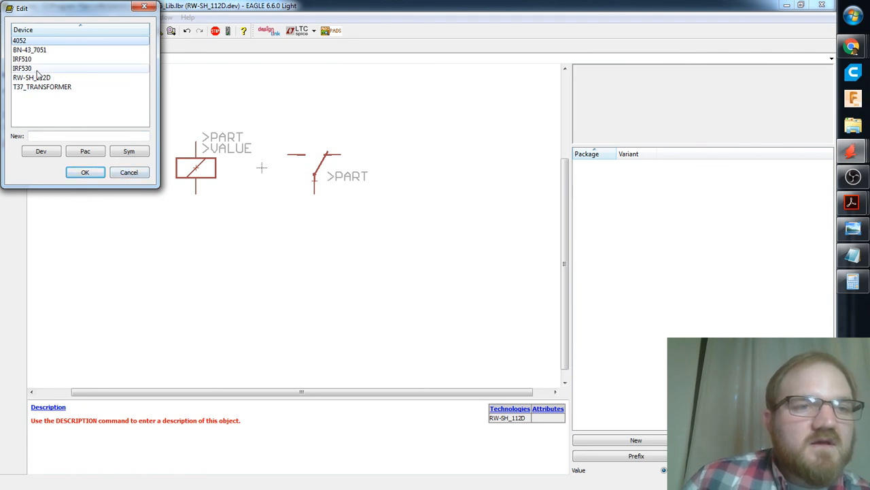
left_click(130, 172)
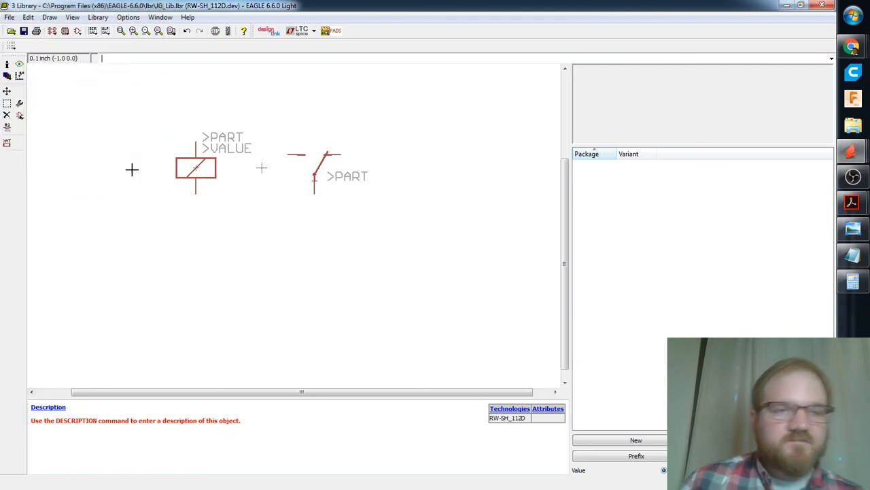
key("alt+Tab")
key("alt+Tab")
key("alt+Tab")
key("alt+Tab")
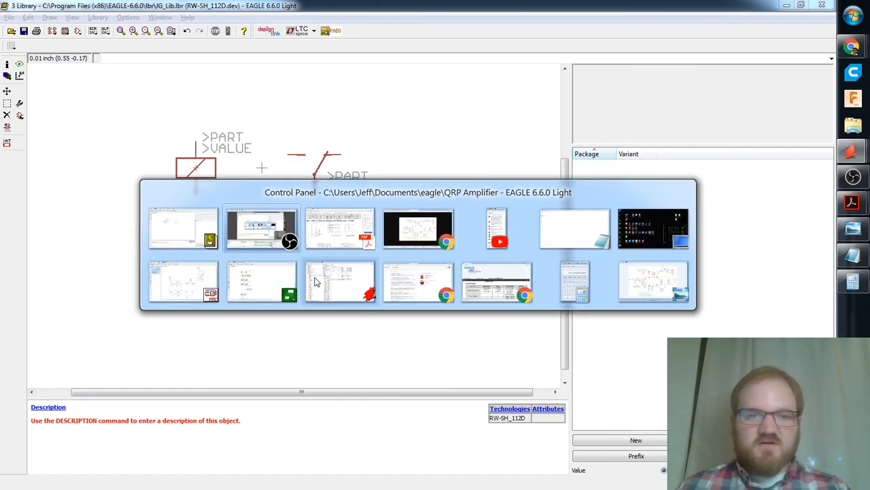
left_click(195, 227)
key("alt+Tab")
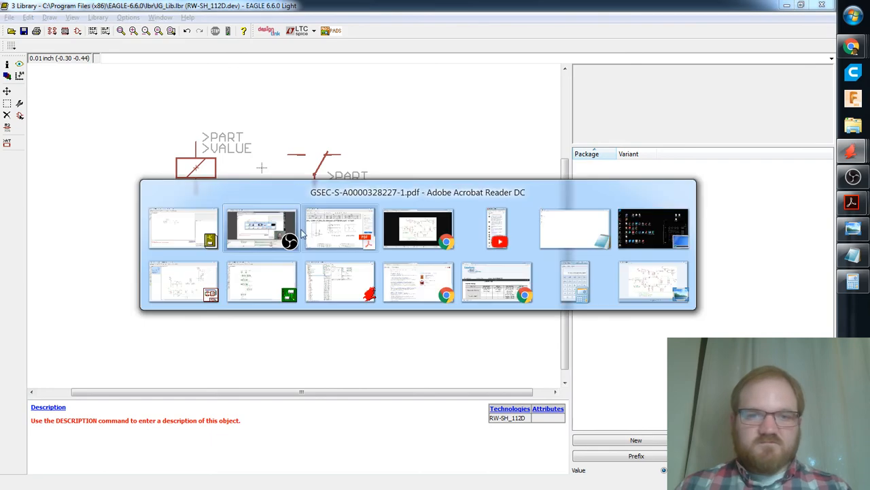
left_click(350, 279)
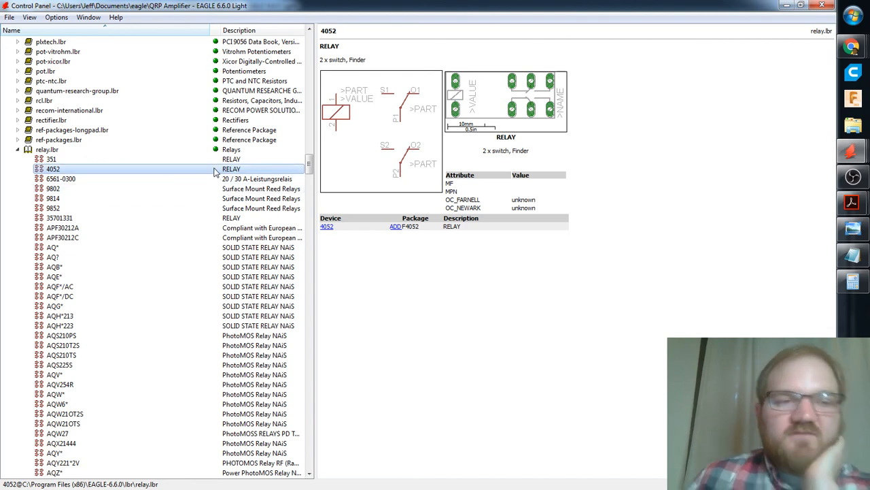
key("alt+Tab")
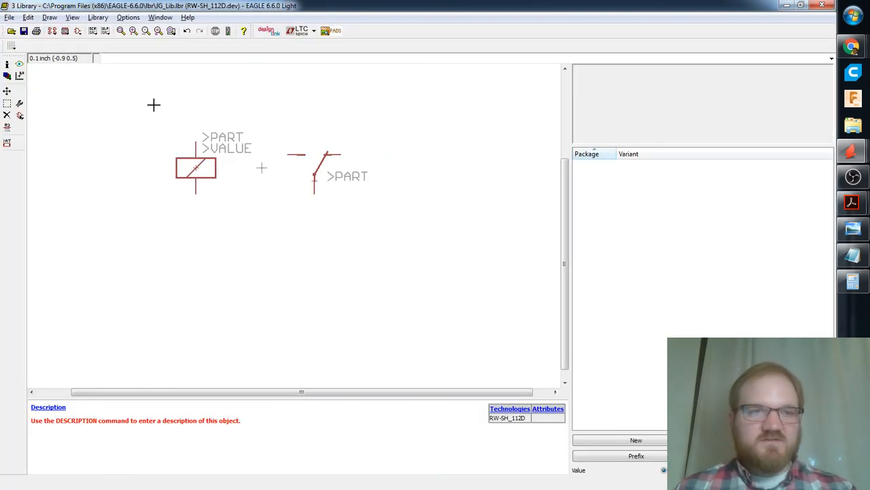
Open the 4052 relay device and view its switch gate and F4052 pin-to-pad connections.
left_click(53, 30)
double_click(54, 45)
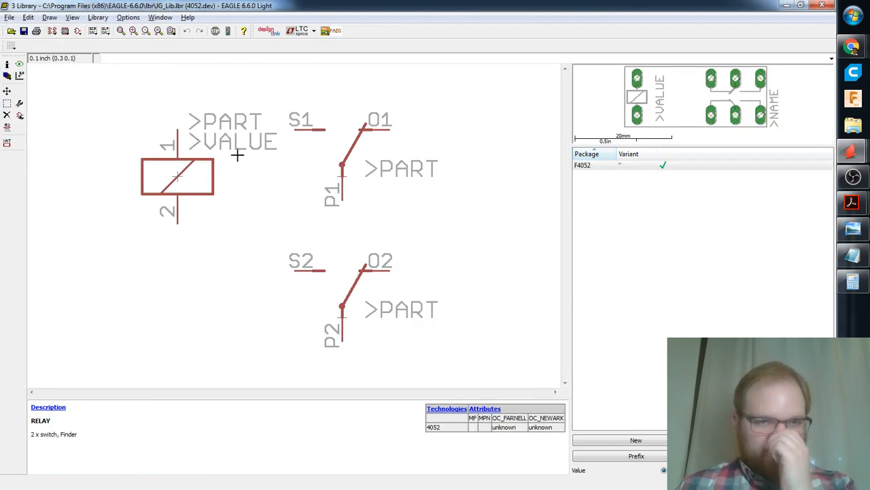
left_click(7, 64)
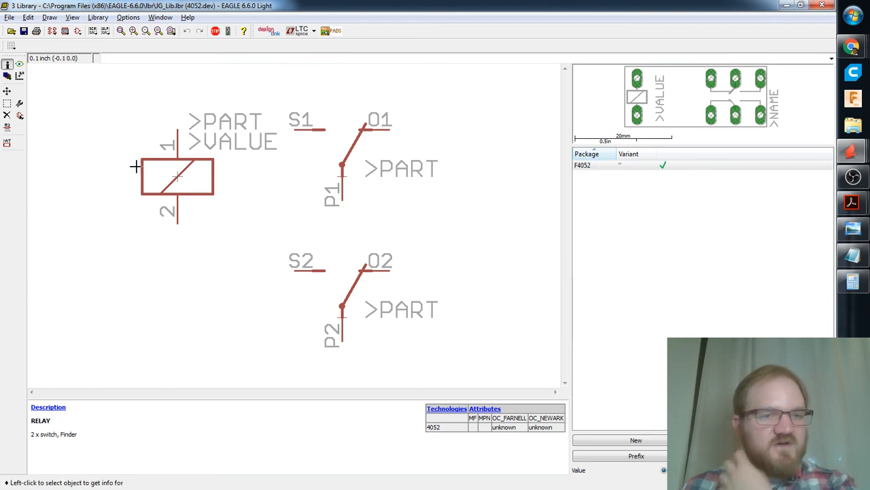
left_click(343, 193)
key("Escape")
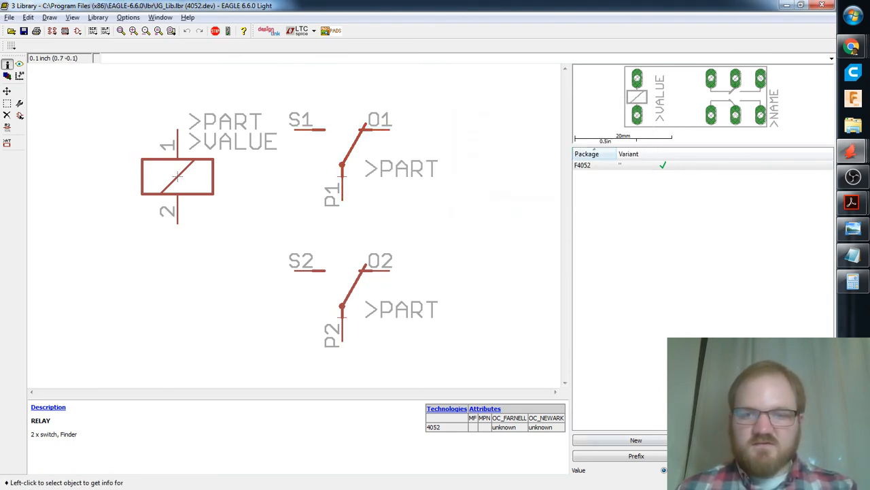
left_click(767, 440)
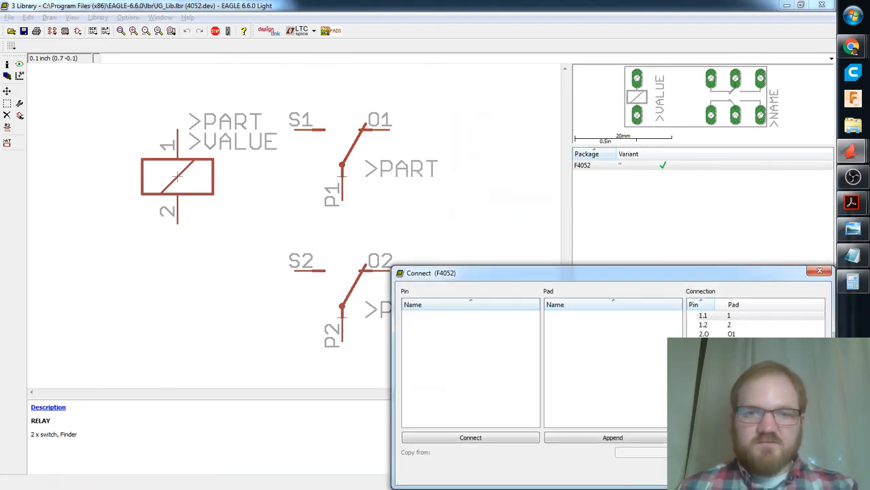
left_click(818, 271)
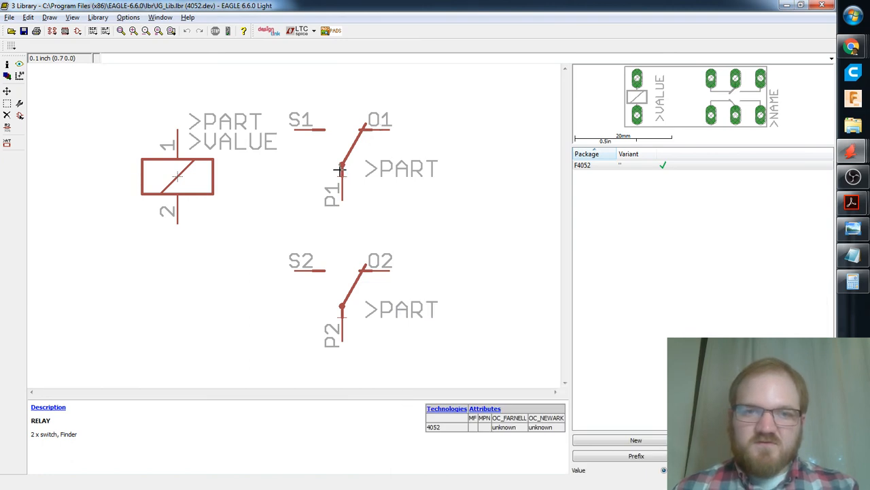
Recheck switch gate 2's swap level 1 setting and reopen the device list.
left_click(6, 63)
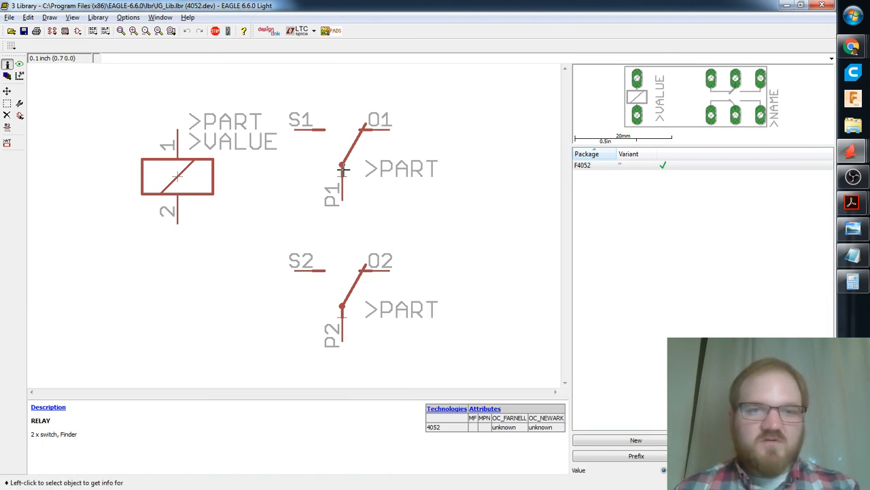
left_click(343, 174)
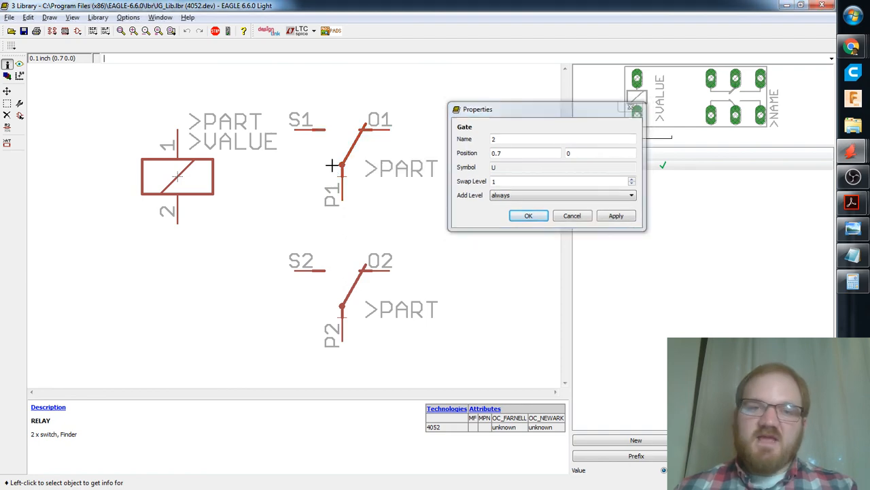
key("Escape")
key("alt+Tab")
key("alt+Tab")
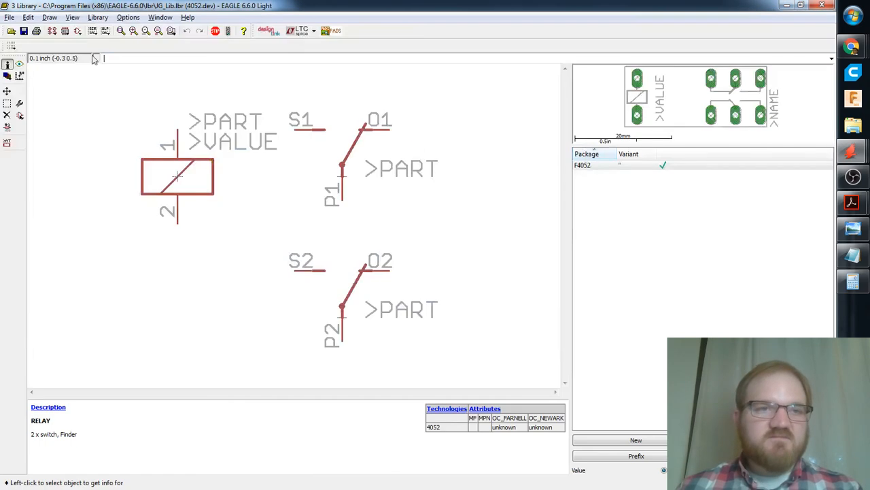
left_click(53, 33)
Open RW-SH_112D, assign the RW_SH-112D_PAK package, and view its pins and pads P$1–P$5.
left_click(51, 78)
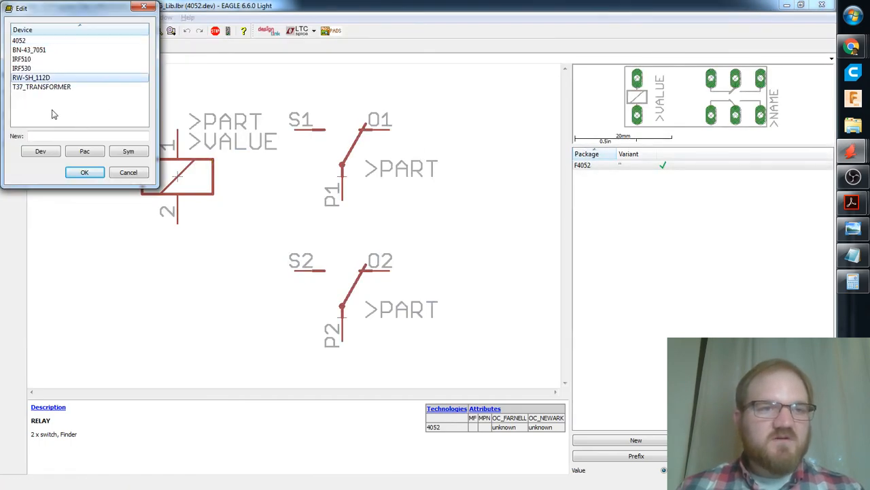
left_click(82, 173)
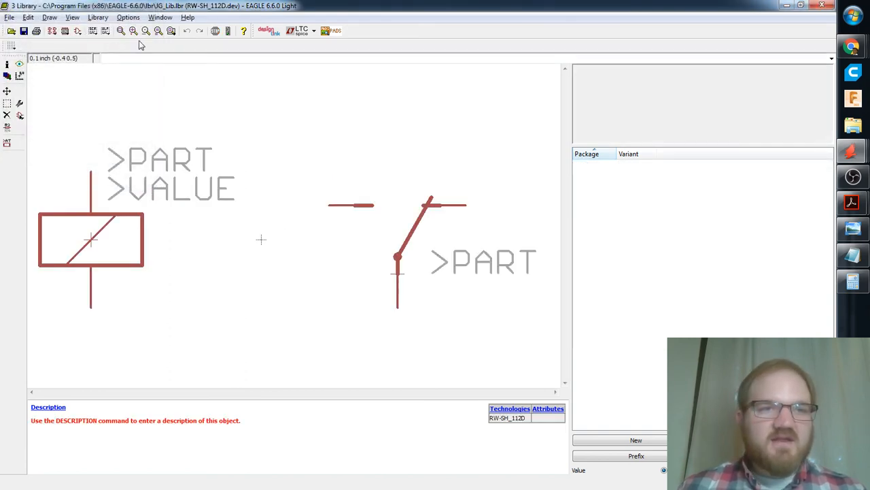
left_click(636, 440)
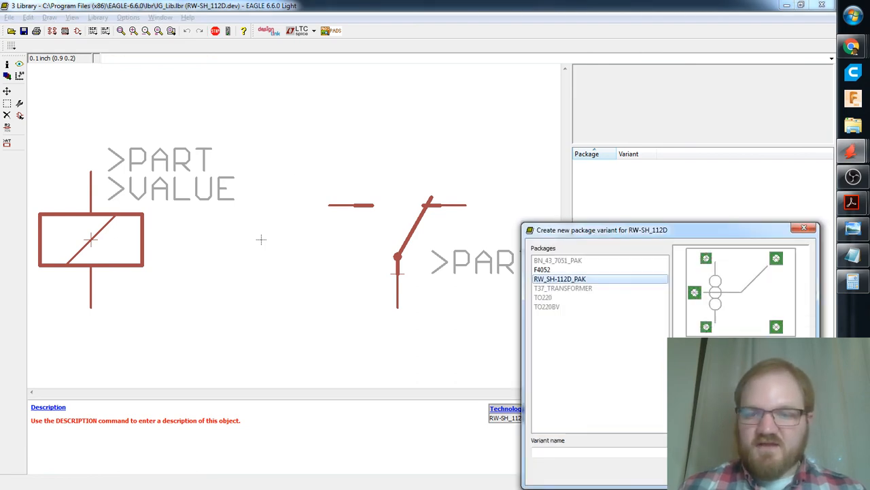
left_click(756, 475)
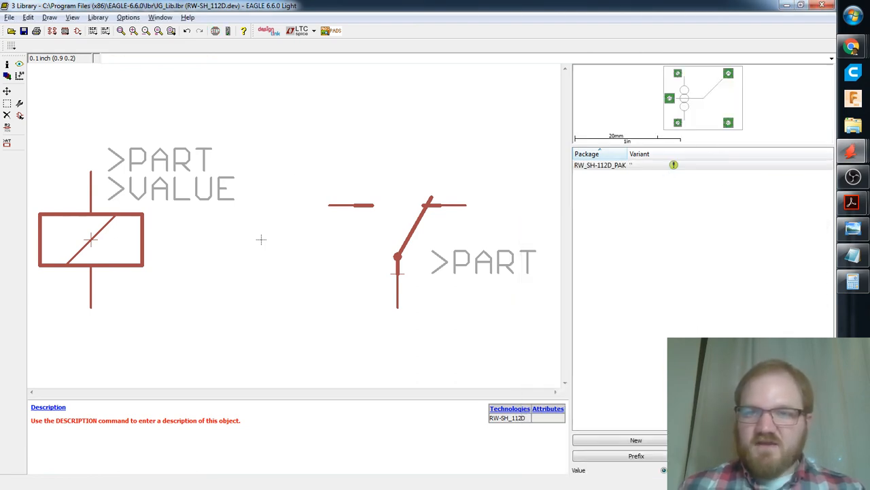
left_click(767, 440)
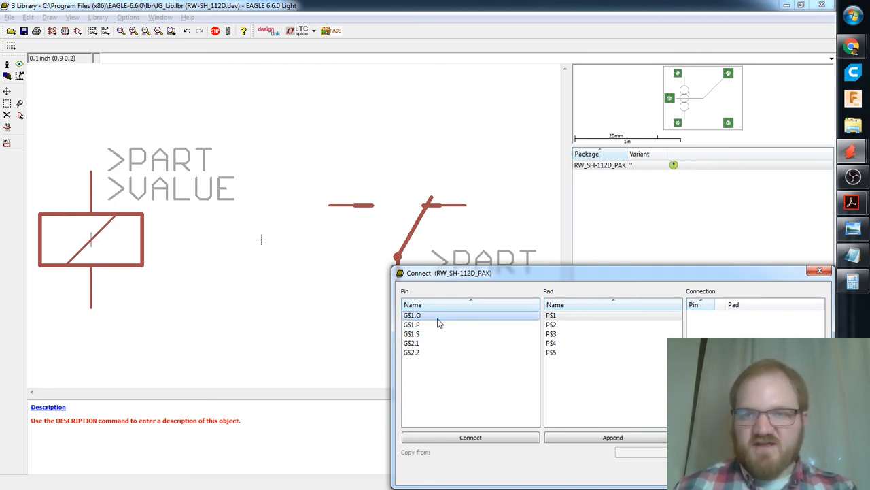
Close Connect unchanged, highlight coil gate G$2 and confirm it uses symbol K.
key("Escape")
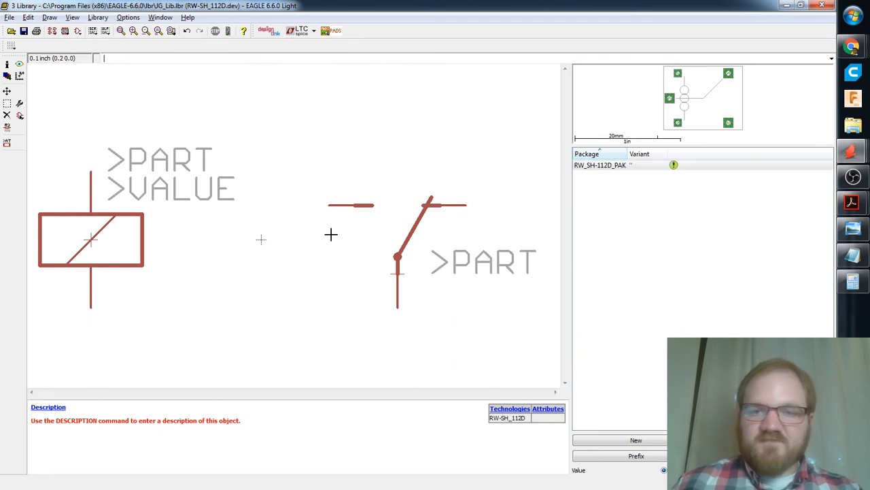
left_click(19, 63)
left_click(90, 236)
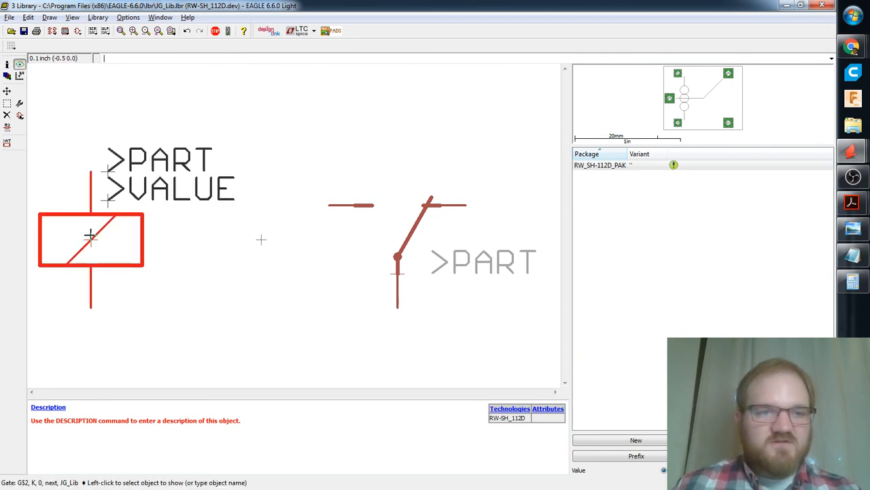
left_click(7, 64)
left_click(113, 235)
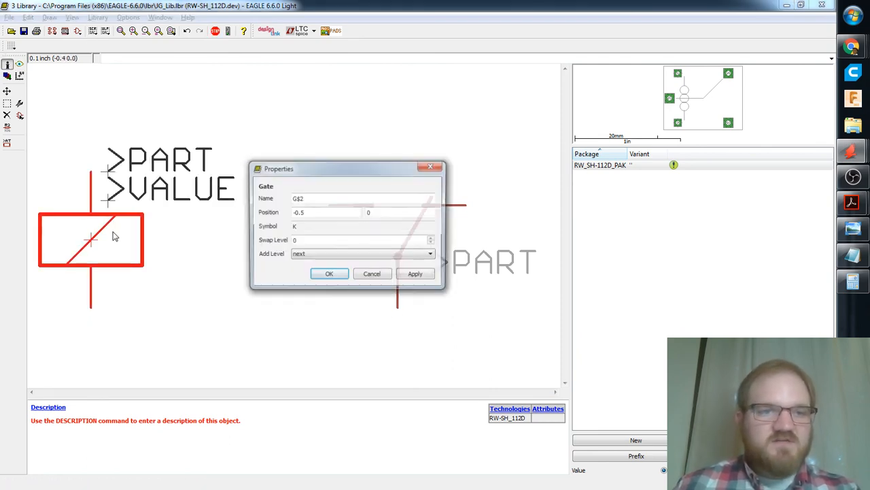
key("Escape")
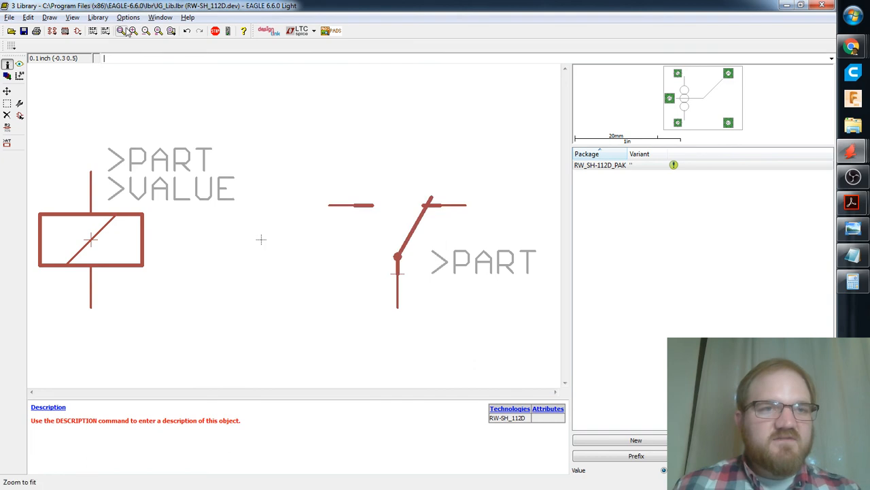
left_click(74, 31)
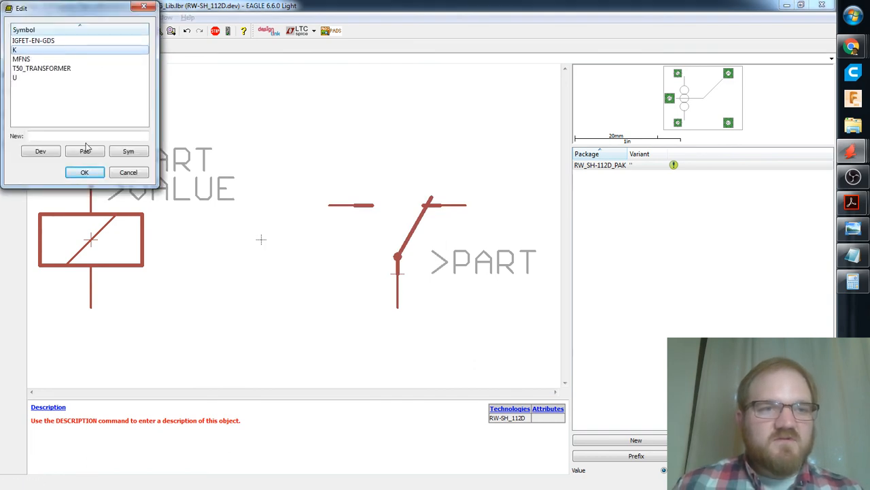
Open the coil symbol K and inspect the properties of its top pin.
left_click(85, 172)
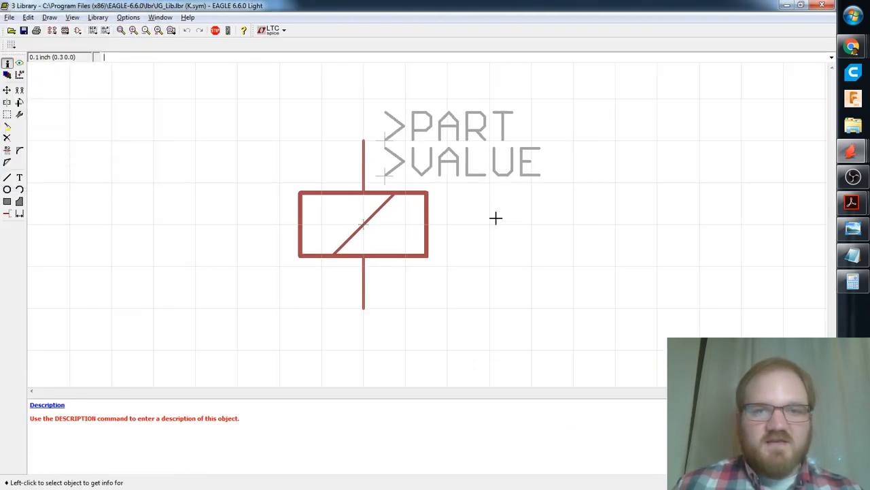
left_click(361, 165)
key("Escape")
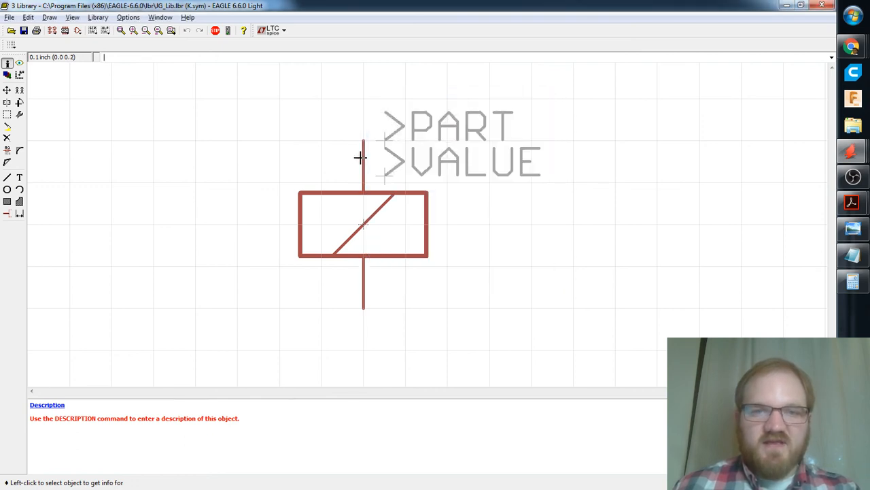
left_click(364, 159)
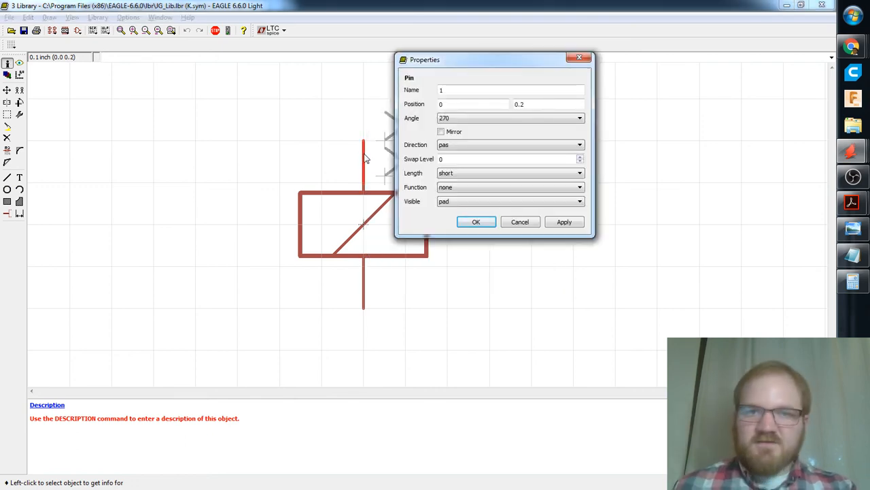
key("Escape")
left_click(370, 301)
key("Escape")
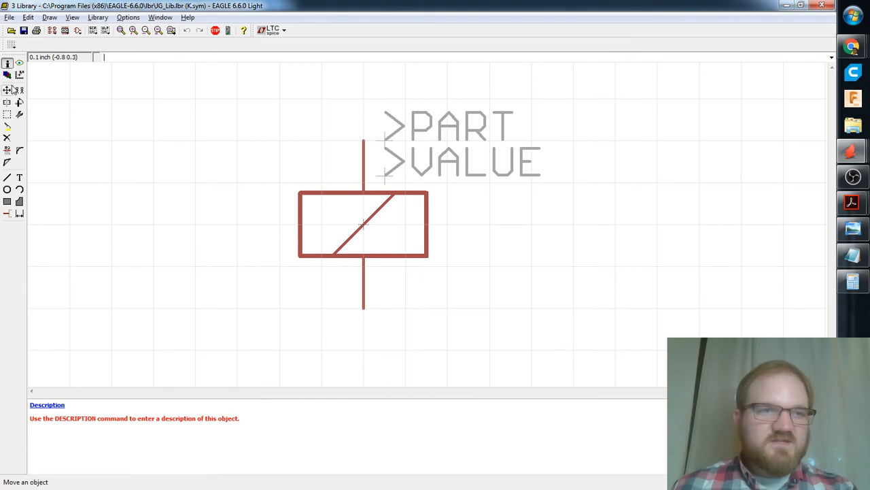
Open the switch symbol U for editing and check the properties of its vertical pin P.
left_click(77, 30)
left_click(30, 78)
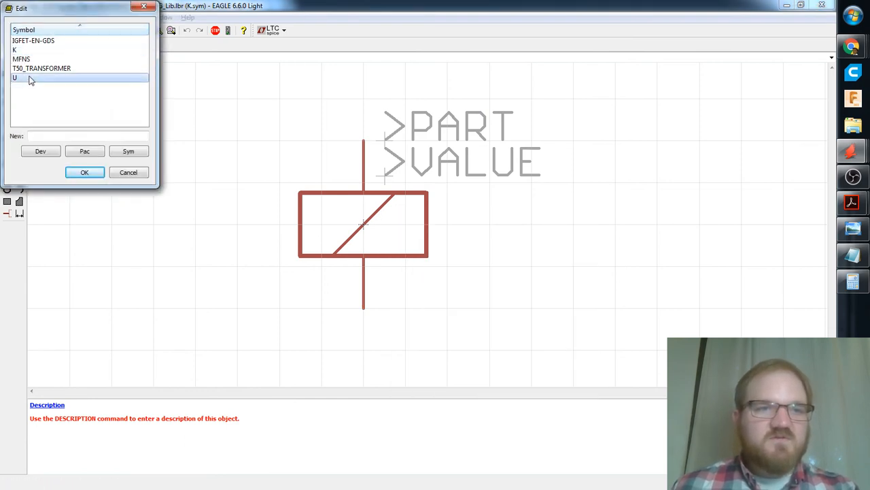
double_click(30, 79)
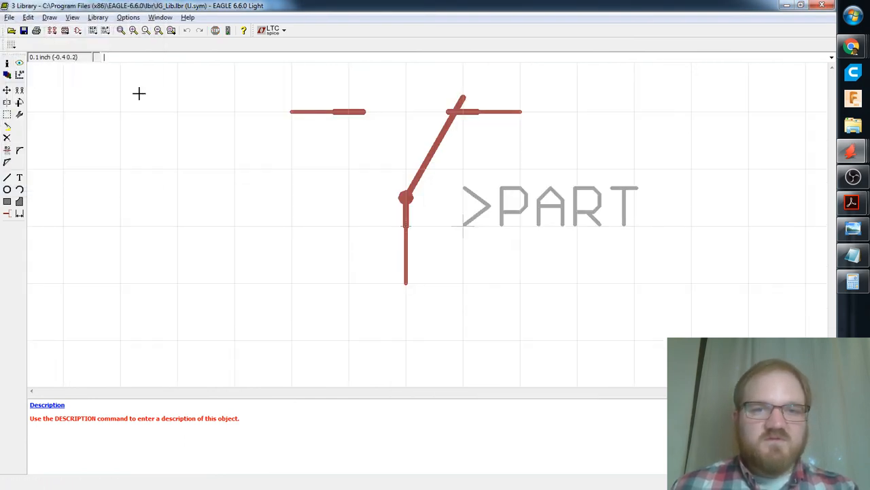
left_click(7, 63)
left_click(406, 272)
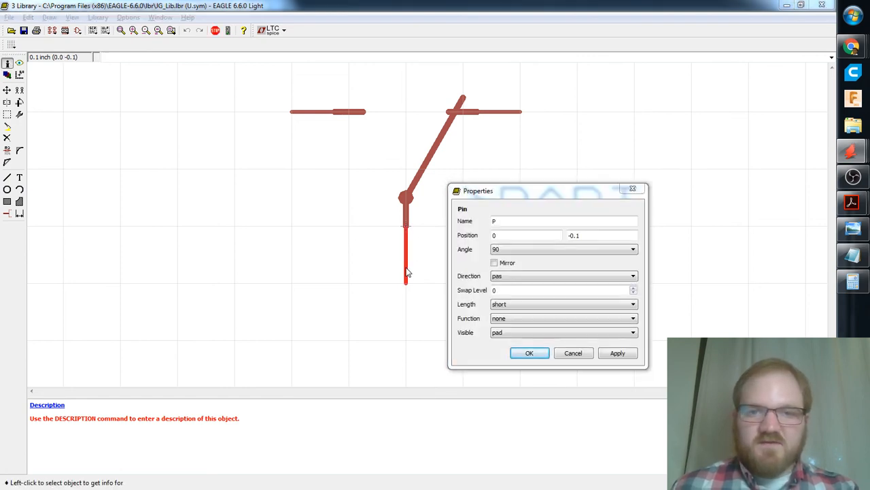
key("Escape")
Inspect the U symbol's top-right contact, wire stub, pin O and the left pin S.
left_click(511, 111)
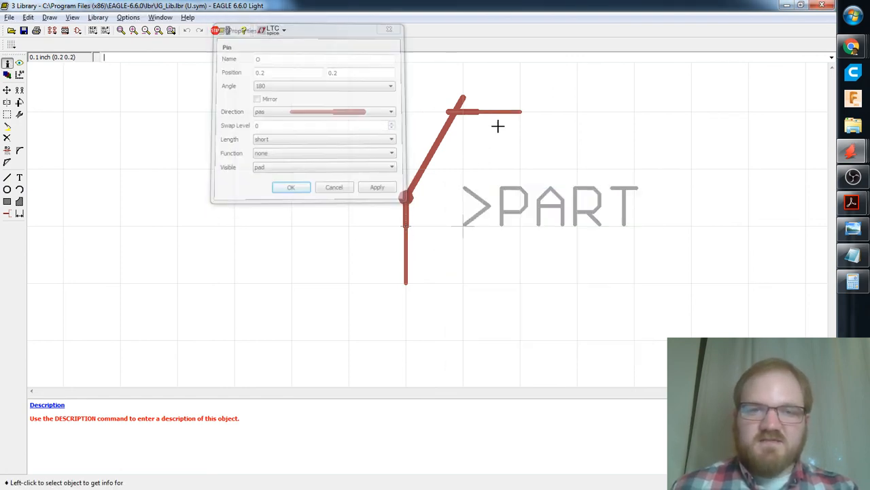
left_click(405, 266)
key("Escape")
left_click(491, 112)
key("Escape")
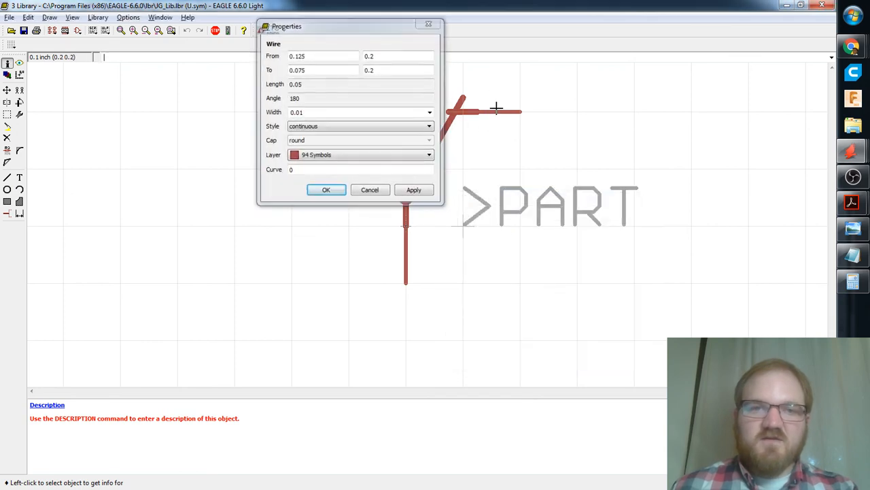
left_click(506, 115)
key("Escape")
left_click(518, 112)
key("Escape")
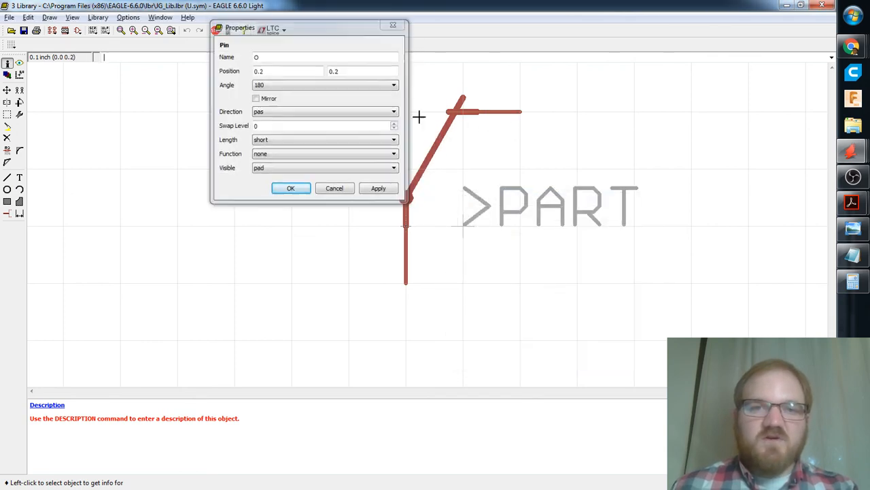
left_click(313, 113)
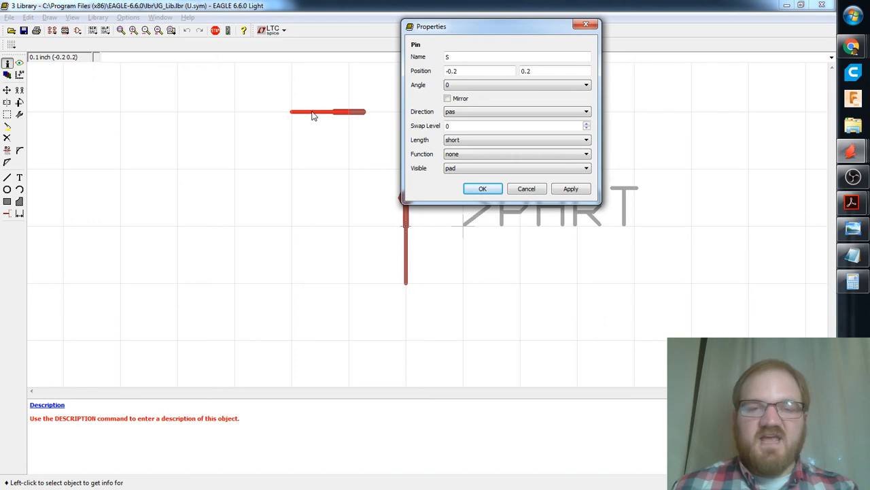
key("Escape")
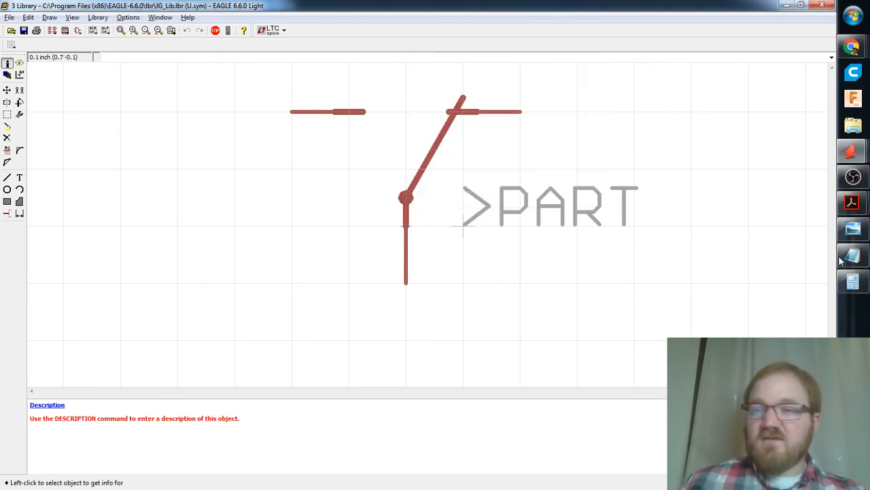
Check the open Chrome windows, then return to the EAGLE library window.
left_click(853, 47)
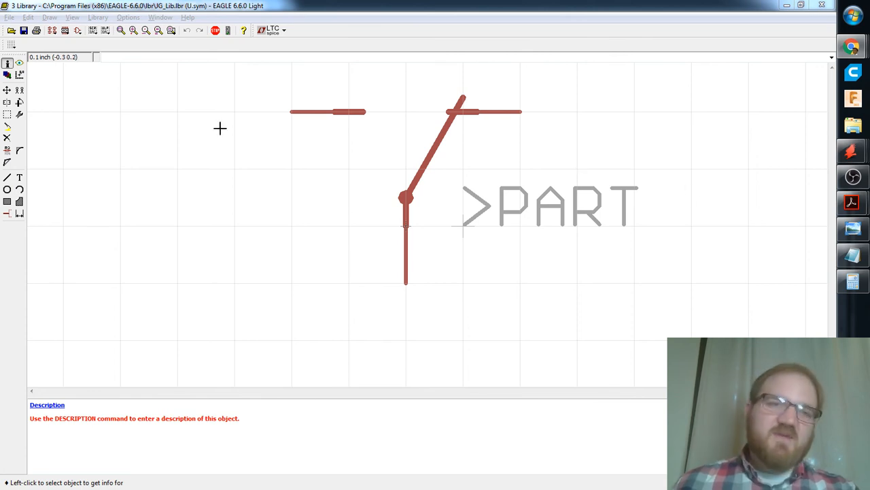
left_click(220, 199)
scroll(224, 202, "down", 3)
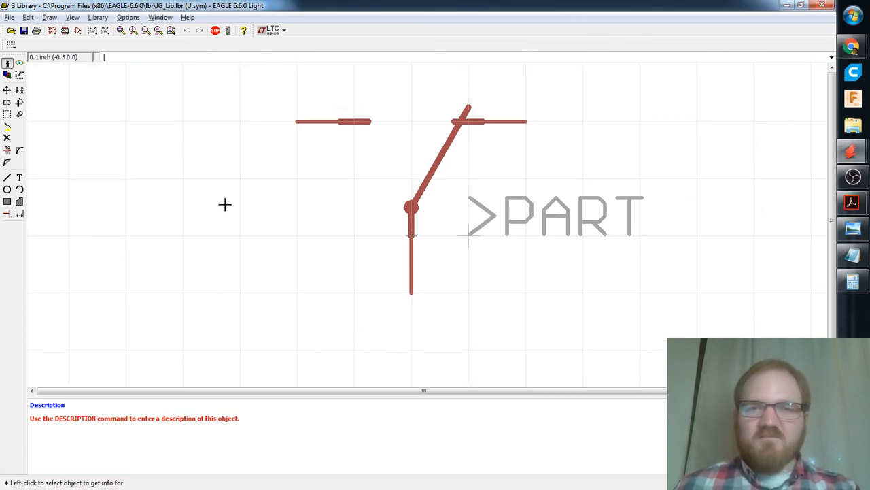
Browse the library's devices and packages, then open the RW_SH-112D_PAK footprint.
left_click(53, 30)
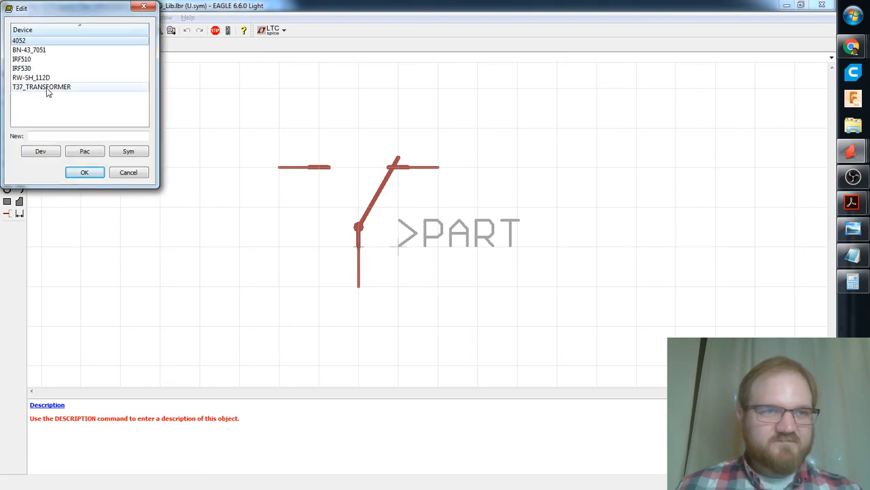
left_click(34, 77)
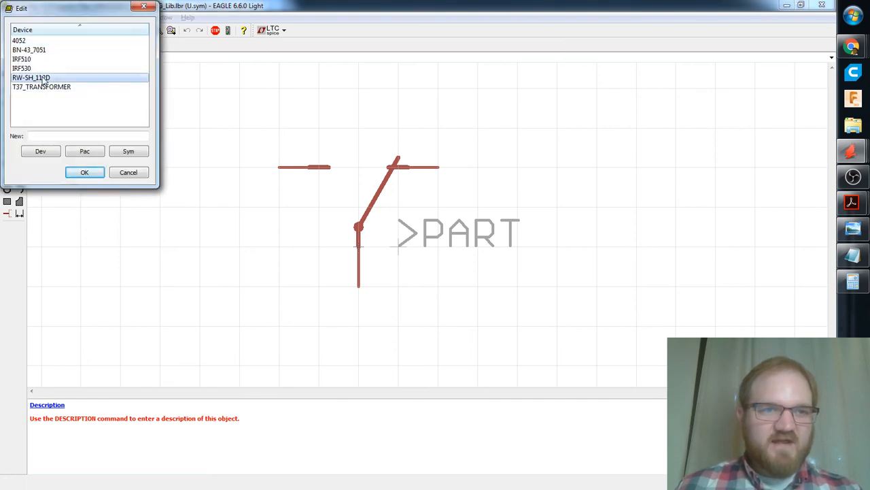
left_click(129, 173)
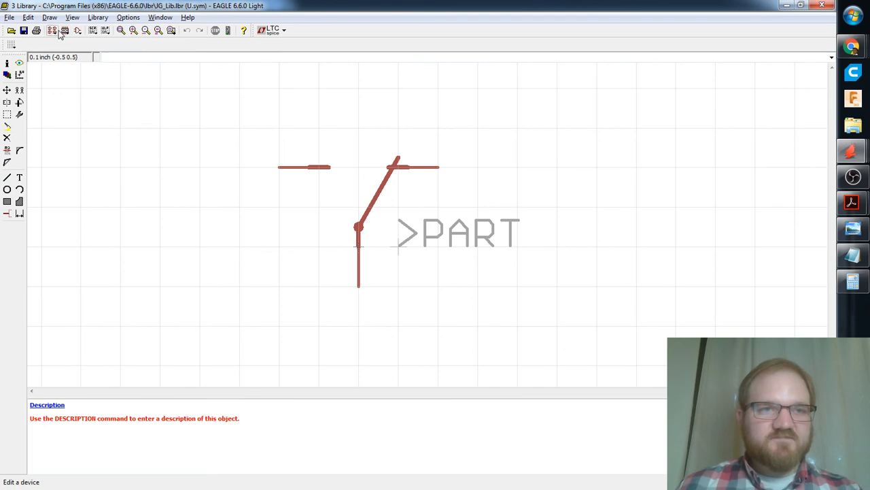
left_click(64, 31)
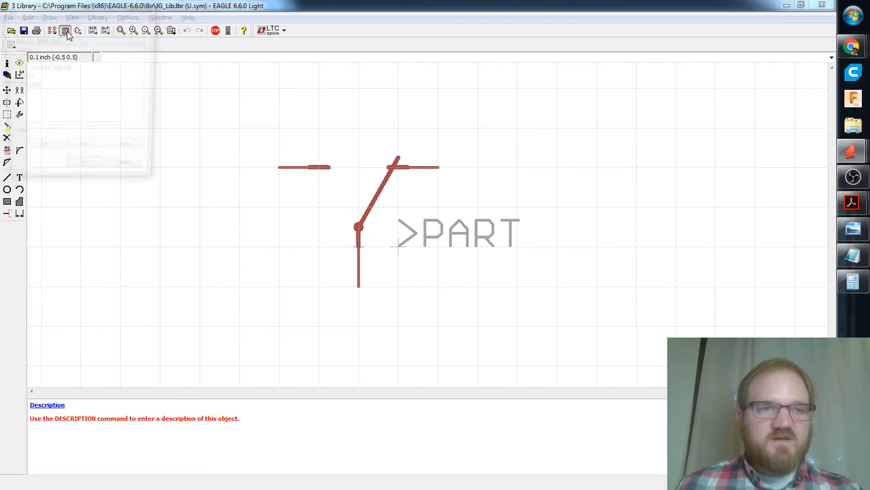
left_click(89, 174)
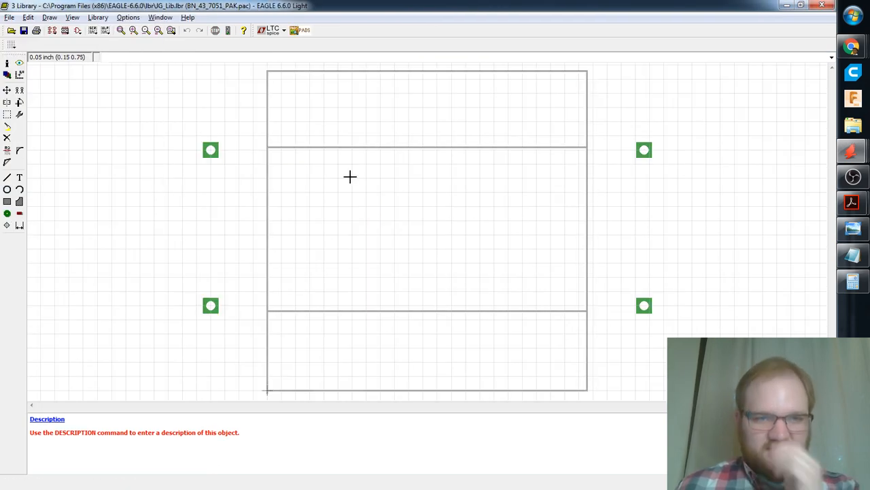
left_click(64, 30)
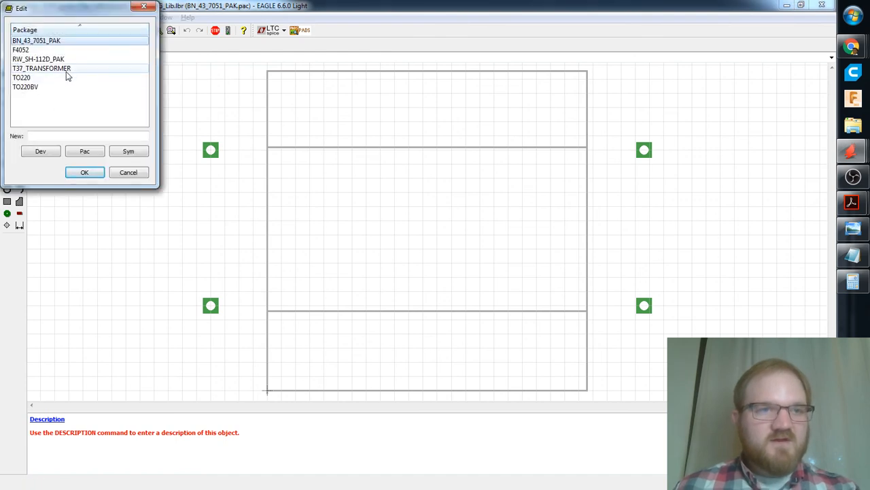
left_click(65, 60)
left_click(85, 172)
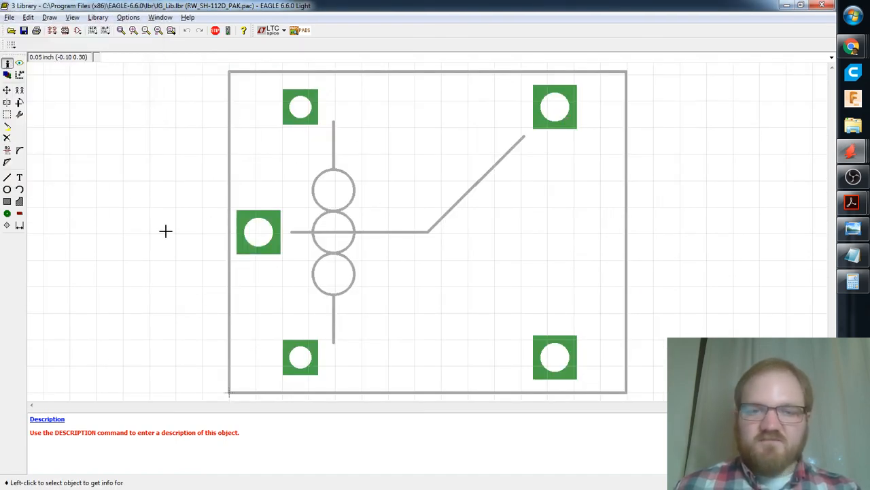
Name the footprint's pads P, O, S, C1 and C2.
key("Return")
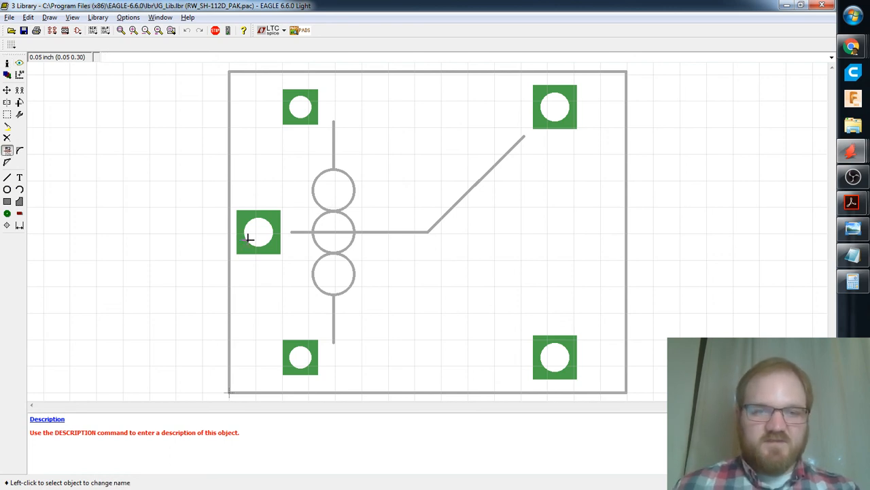
left_click(249, 237)
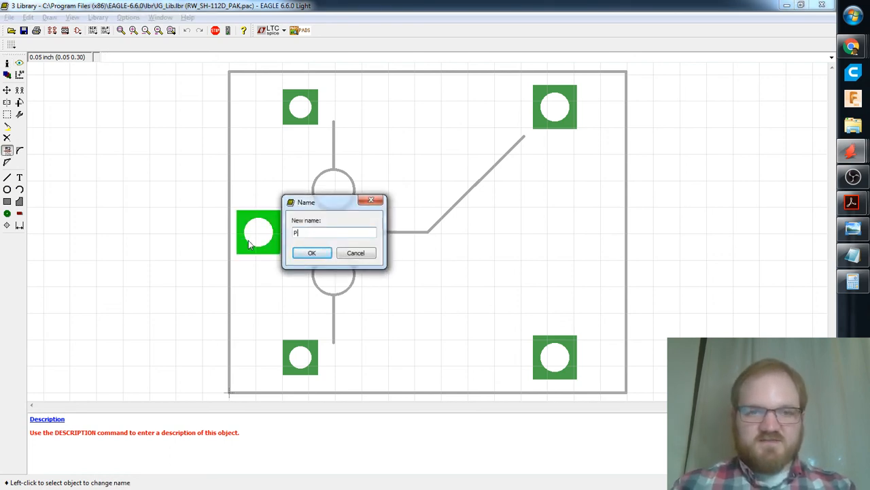
key("Return")
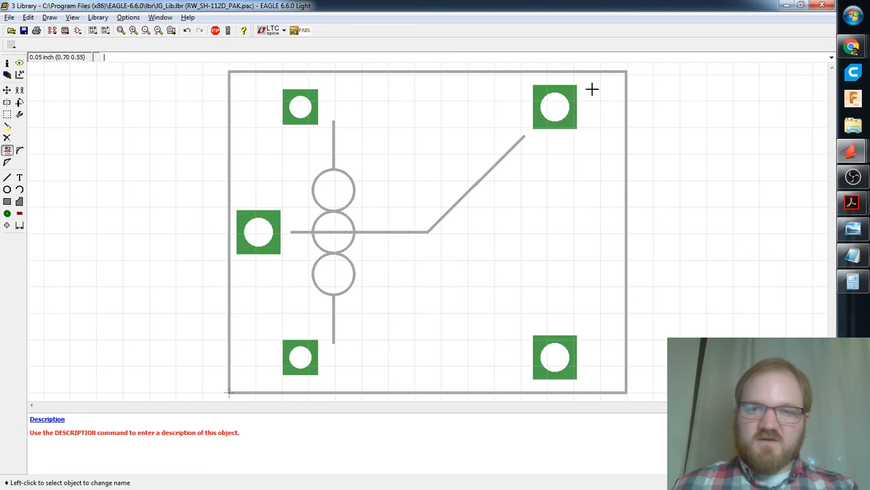
left_click(546, 115)
key("Return")
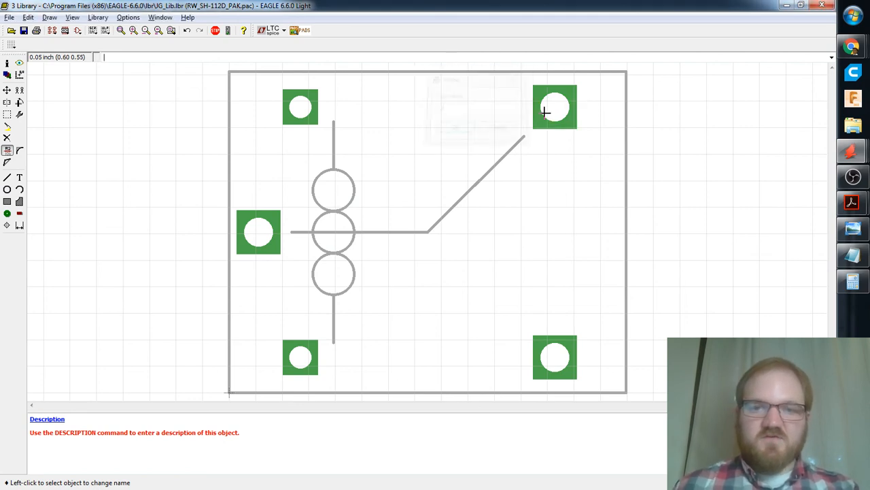
left_click(563, 348)
type("S")
key("Return")
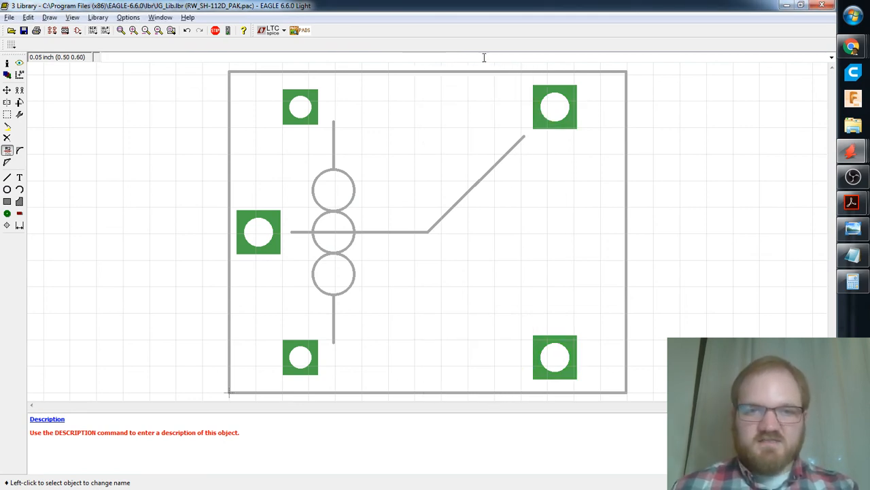
left_click(308, 120)
left_click(357, 132)
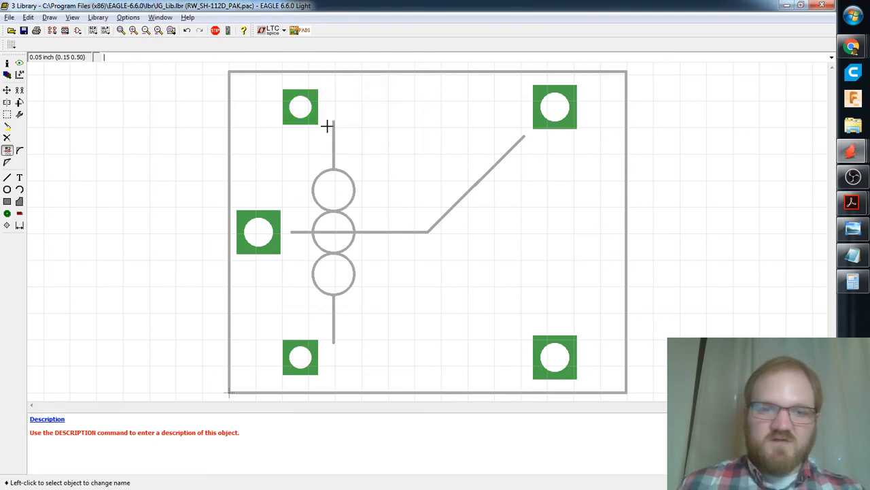
left_click(316, 361)
key("Return")
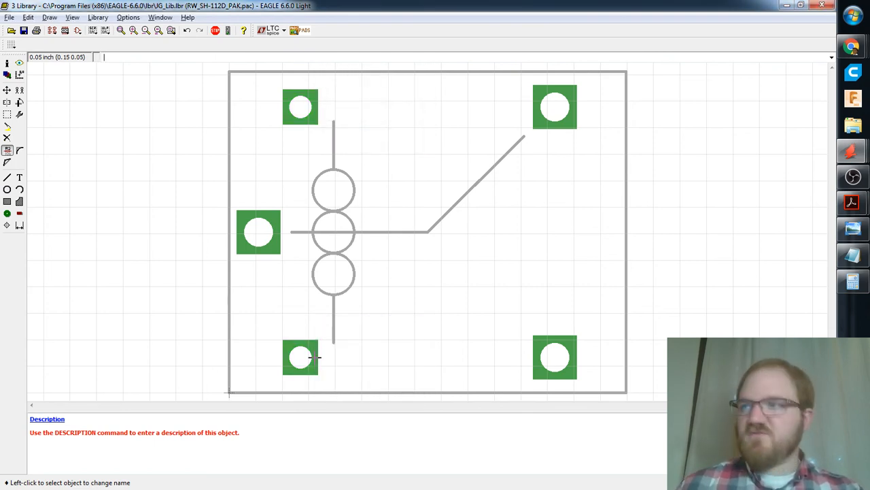
left_click(52, 30)
In the RW-SH_112D device, link pins G$2.1–C1, G$2.2–C2, G$1.O–O, G$1.P–P and G$1.S–S.
left_click(84, 172)
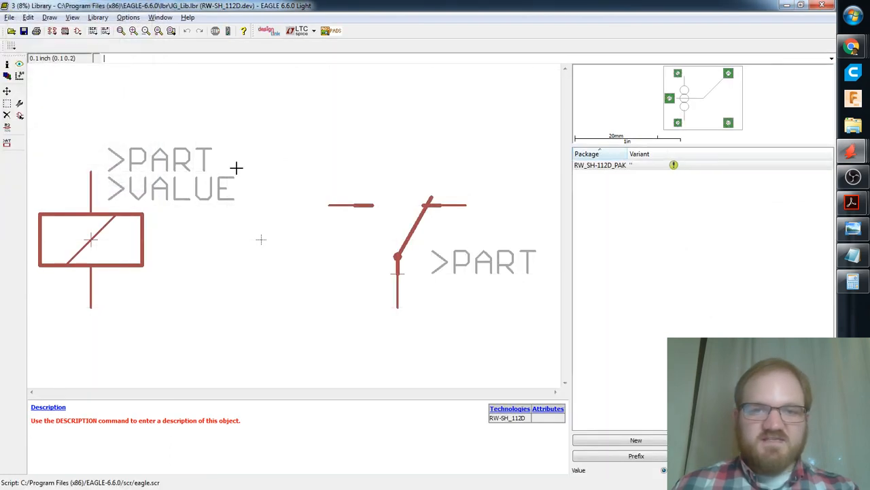
left_click(765, 440)
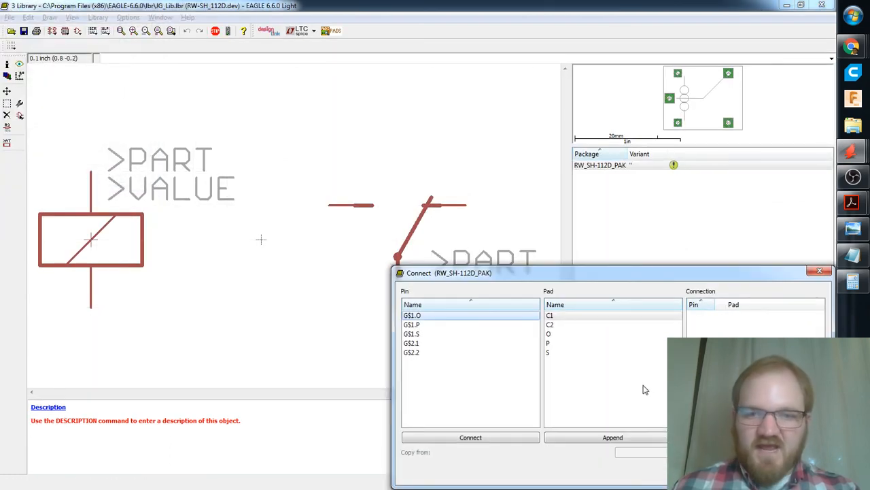
left_click(435, 346)
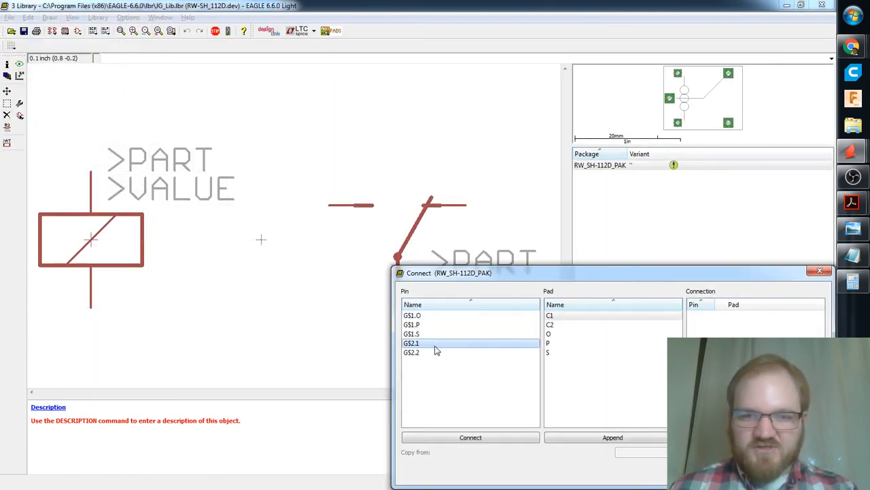
left_click(520, 439)
left_click(520, 438)
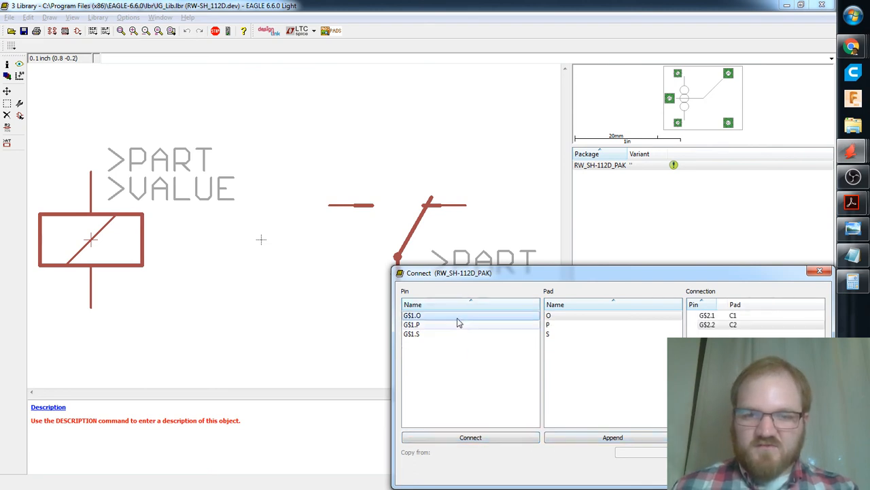
left_click(493, 439)
left_click(494, 438)
left_click(495, 439)
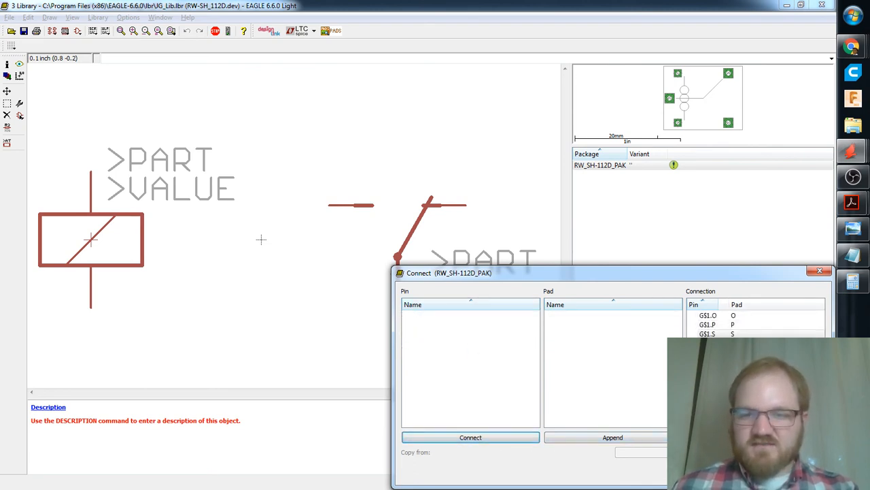
left_click(767, 473)
scroll(440, 210, "down", 3)
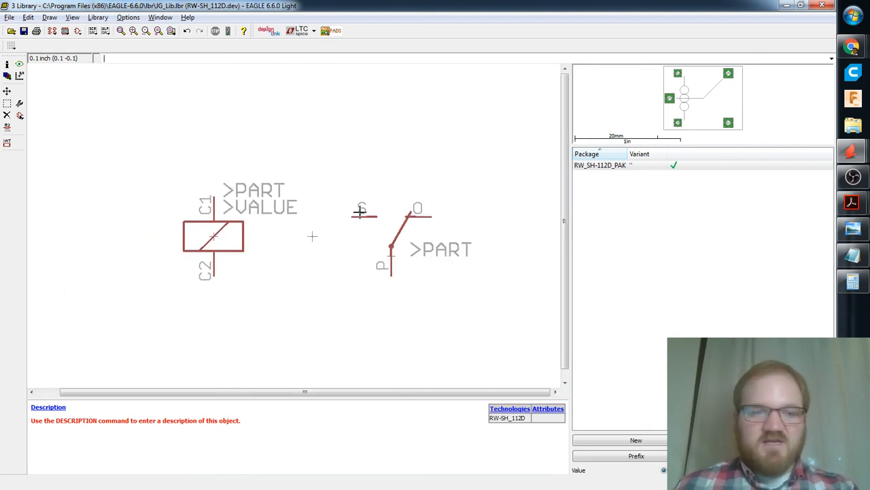
Give the device the description 'A relay RW-SH-112D, 12V coil', save the library and close the editor.
left_click(49, 407)
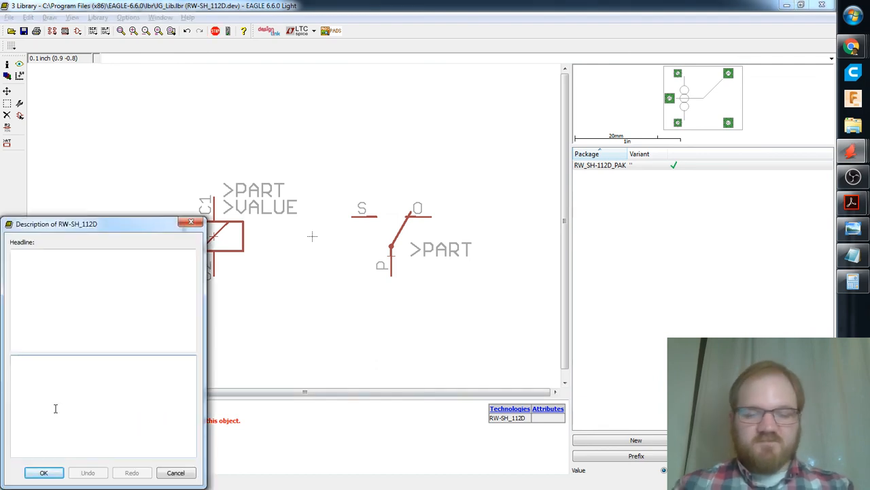
type("A relay RW-SH-112D, 12V coil")
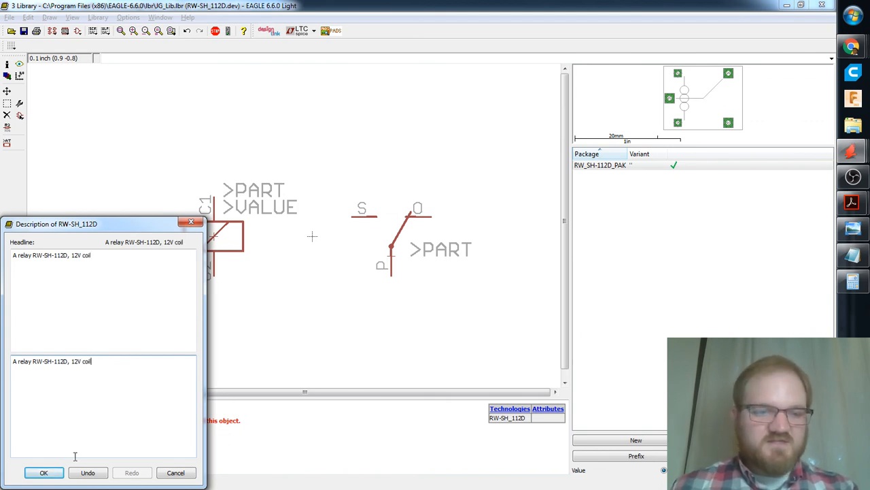
left_click(44, 471)
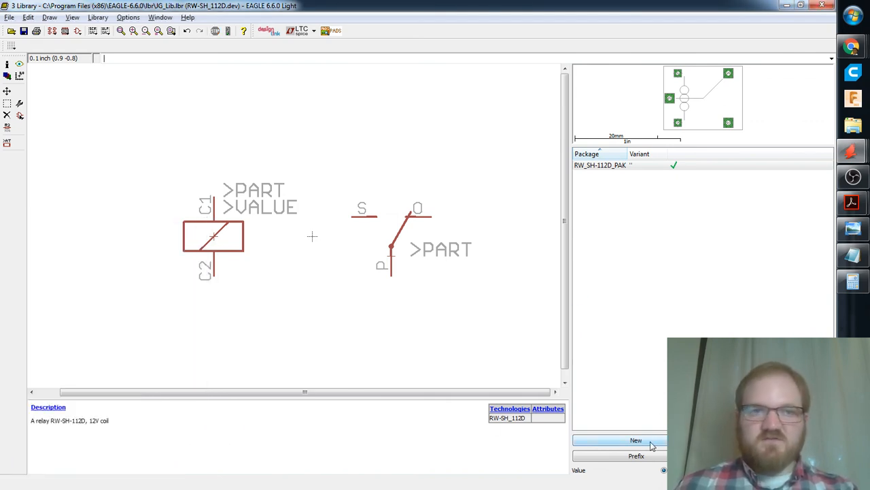
key("ctrl+s")
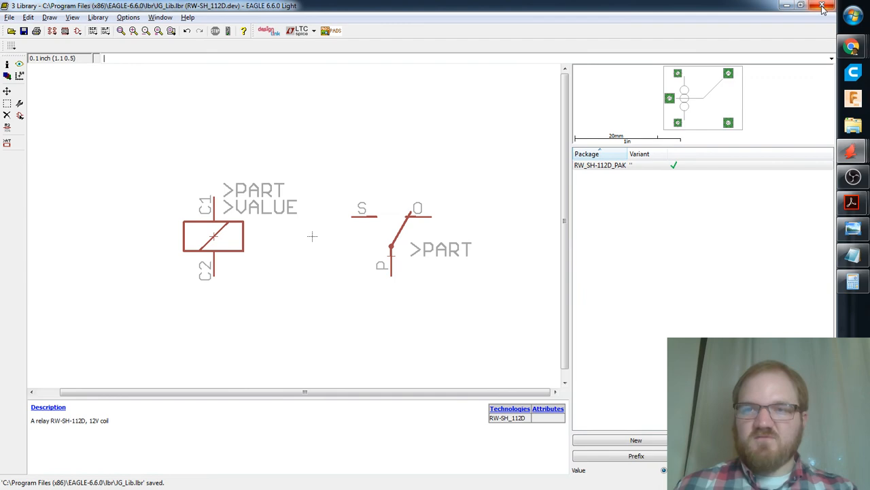
left_click(822, 6)
Bring the QRP_Amp_1 schematic forward and choose the RW-SH_112D relay from JG_Lib in the Add dialog.
mouse_move(852, 152)
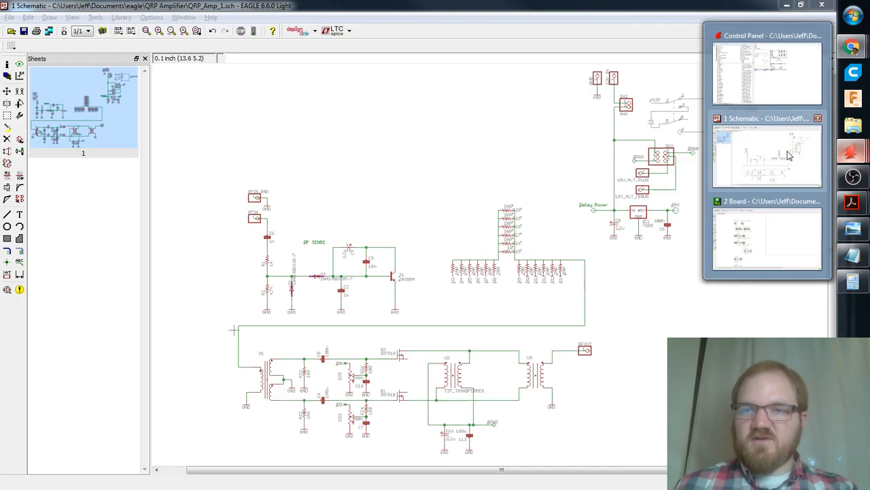
left_click(789, 155)
scroll(540, 161, "up", 1)
scroll(293, 200, "up", 2)
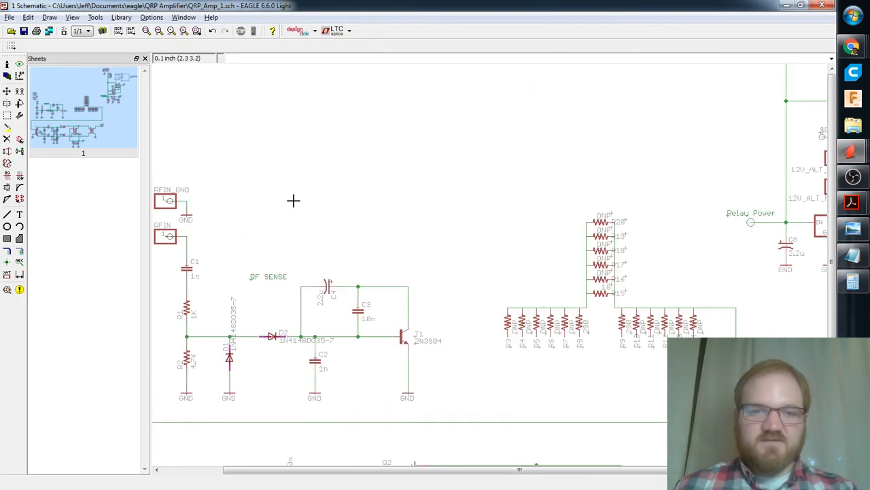
middle_click_drag(293, 200, 302, 170)
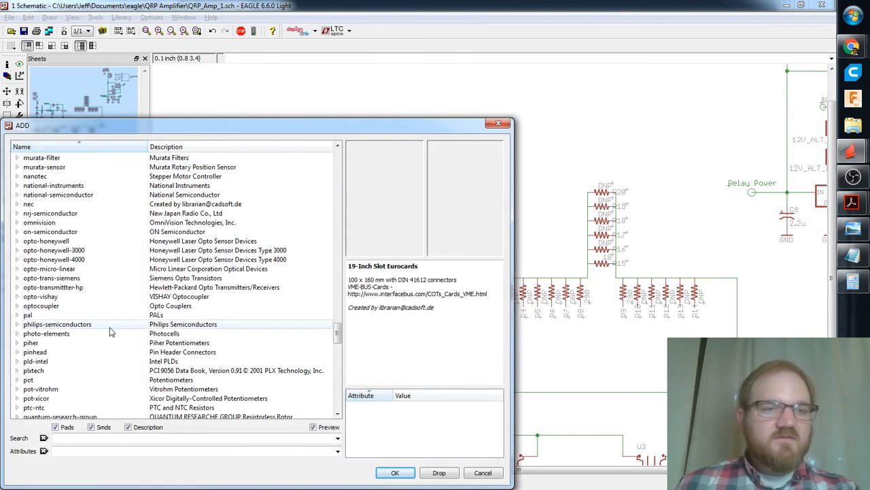
left_click_drag(339, 327, 347, 285)
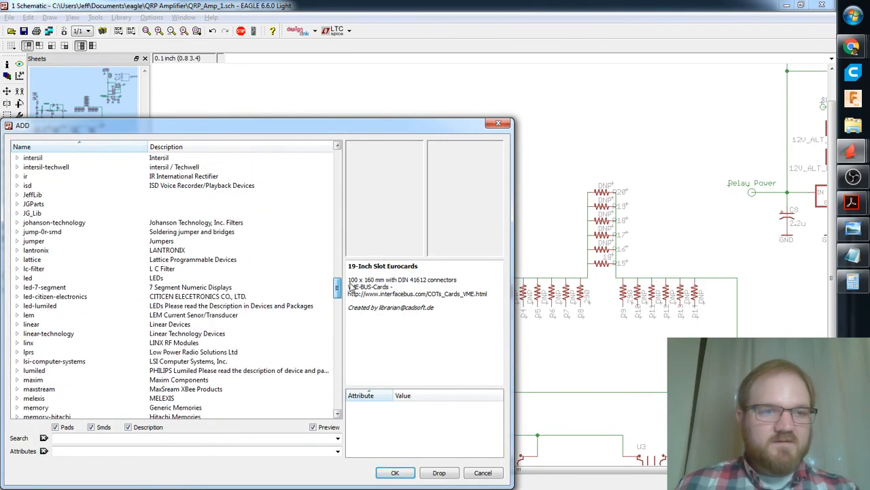
left_click(17, 212)
left_click(67, 260)
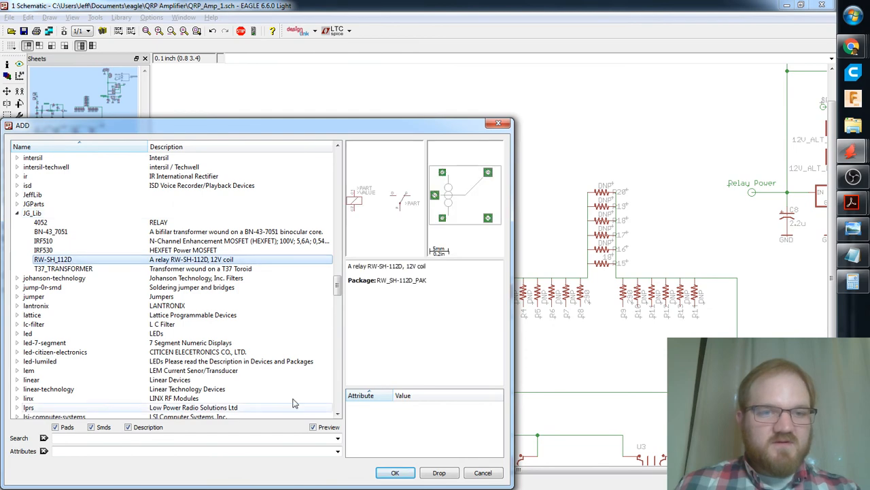
left_click(409, 475)
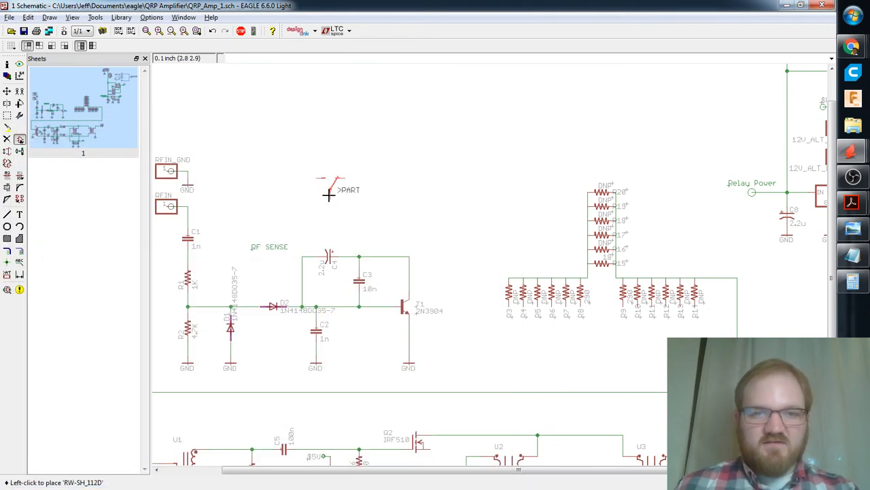
Place the U$1 relay contact and coil on the schematic.
scroll(326, 194, "down", 2)
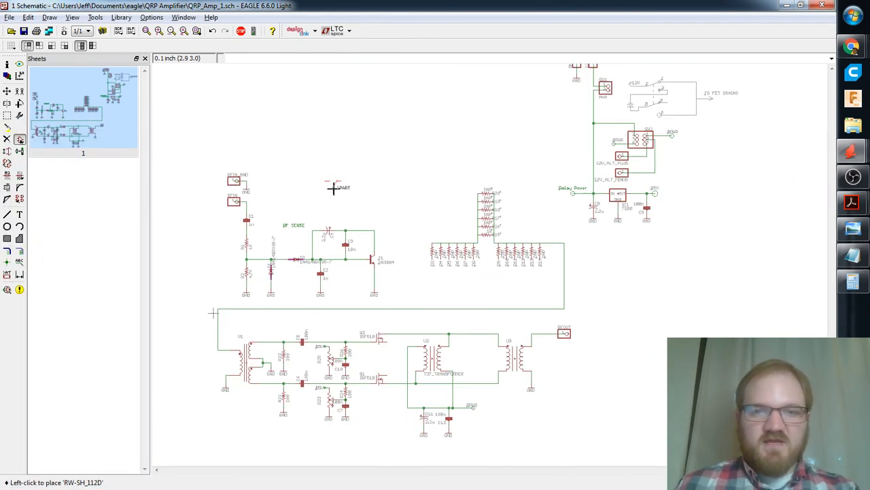
left_click(350, 195)
left_click(331, 193)
scroll(363, 197, "up", 6)
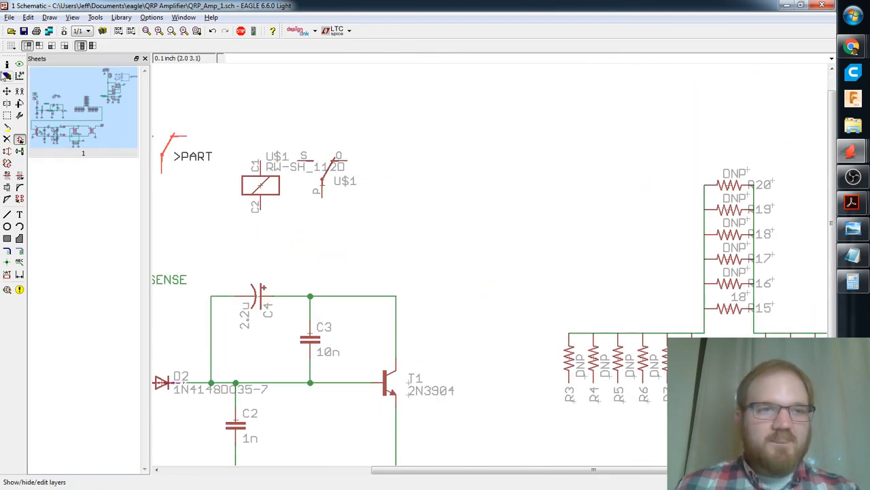
Move the U$1 relay contact a few grid steps to the right.
left_click(8, 91)
middle_click_drag(187, 164, 267, 162)
left_click(397, 179)
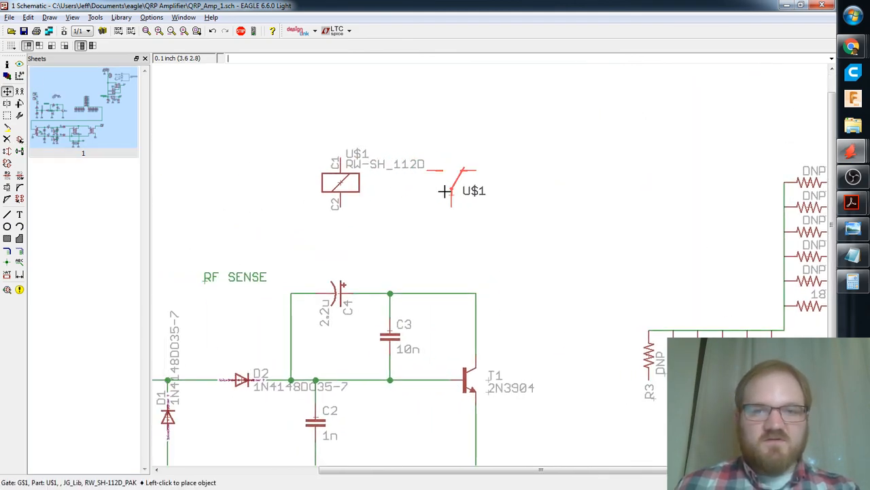
left_click(445, 191)
left_click(446, 192)
left_click(470, 188)
scroll(420, 201, "down", 1)
scroll(489, 194, "up", 3)
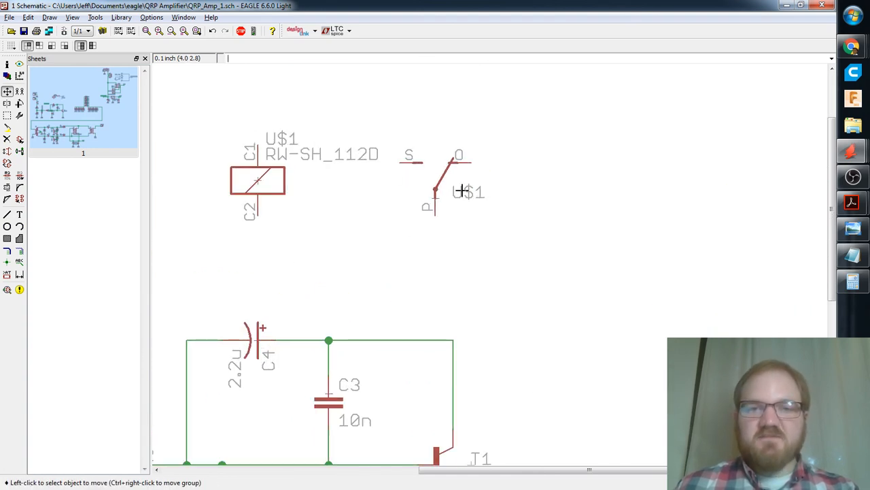
scroll(511, 203, "down", 1)
scroll(486, 198, "down", 1)
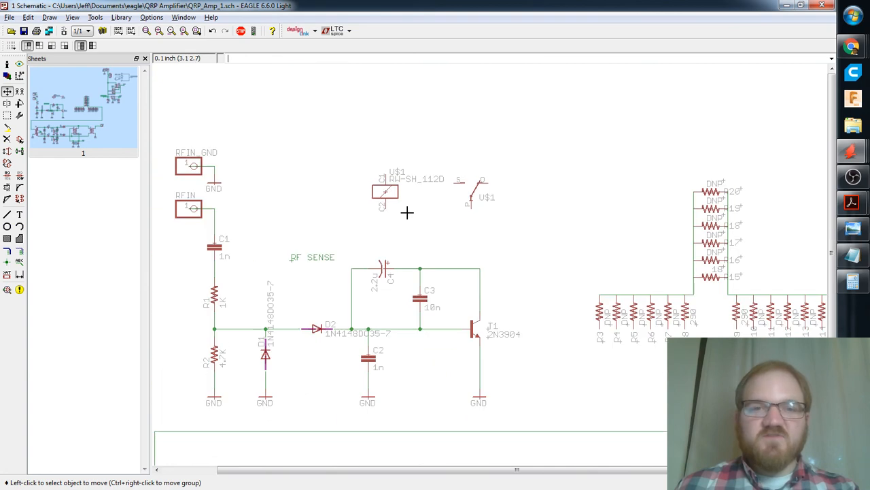
scroll(407, 212, "up", 1)
Reposition the relay coil, then rotate the U$1 contact and place it near the RFIN connector.
left_click(363, 190)
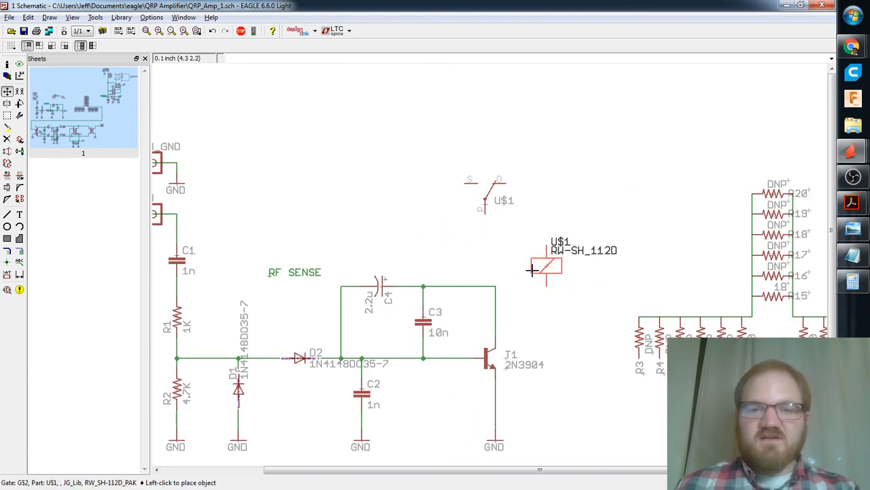
left_click(532, 256)
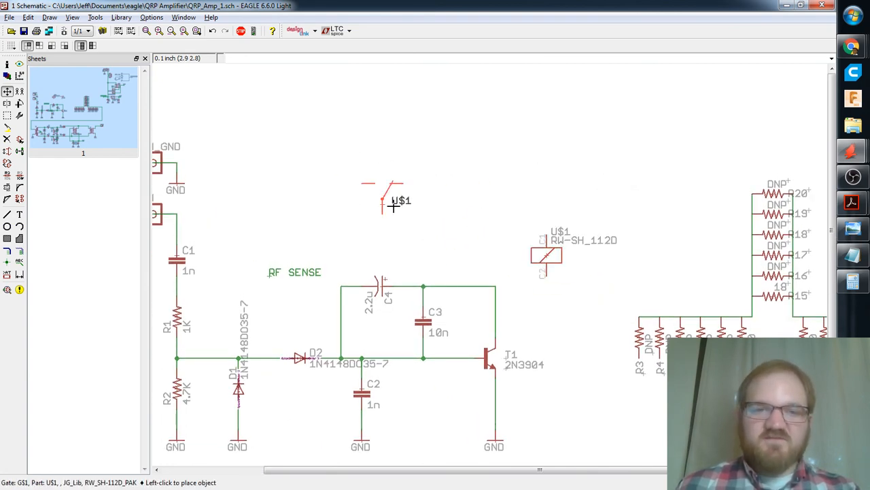
right_click(385, 197)
middle_click_drag(326, 199, 370, 199)
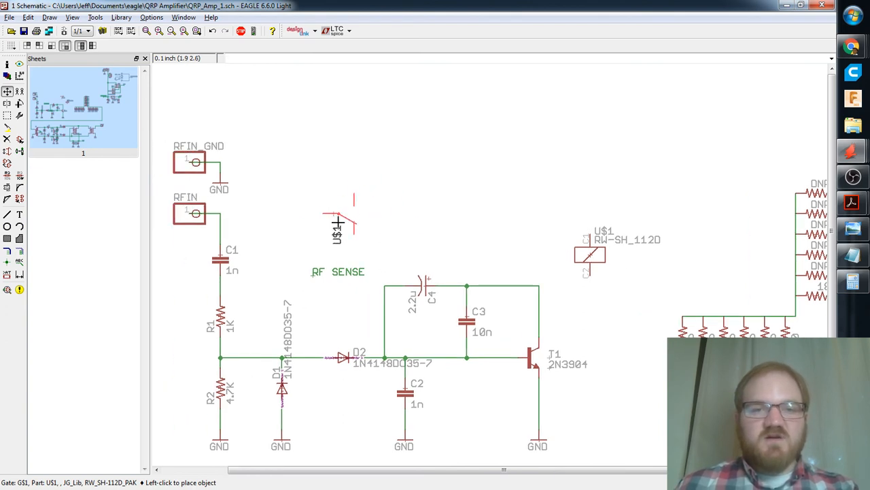
left_click(348, 224)
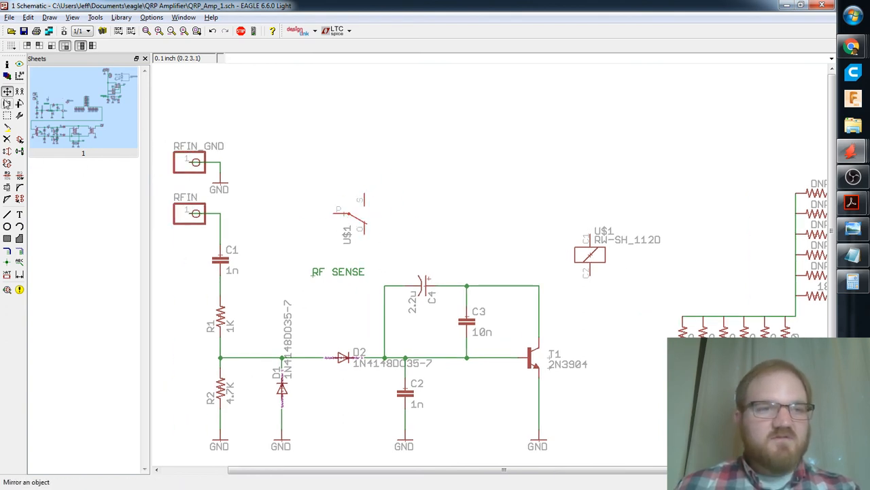
Mirror the U$1 contact horizontally and settle it above the RF SENSE label.
left_click(7, 103)
left_click(347, 216)
right_click(346, 215)
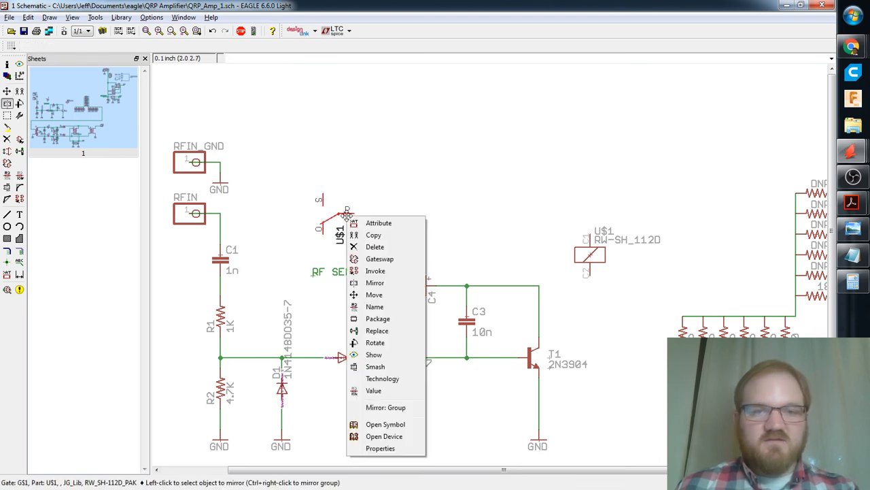
left_click(7, 90)
left_click(341, 216)
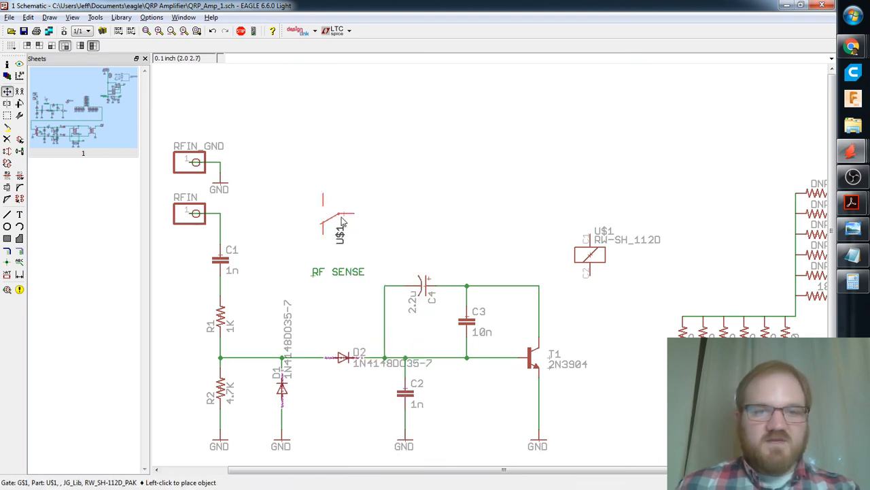
left_click(341, 216)
scroll(397, 213, "down", 4)
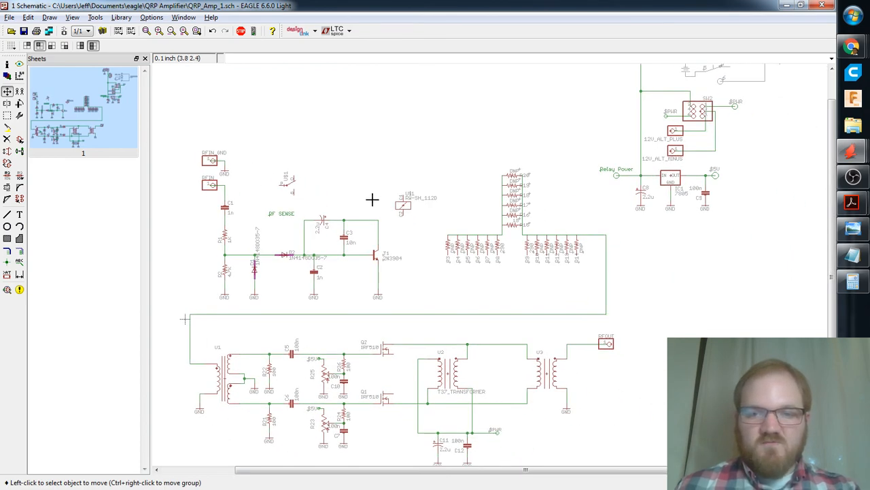
scroll(372, 199, "up", 1)
Delete the wire between the U3 transformer and RFOUT.
middle_click_drag(742, 469, 612, 359)
scroll(591, 323, "up", 2)
scroll(540, 298, "down", 3)
scroll(539, 297, "down", 2)
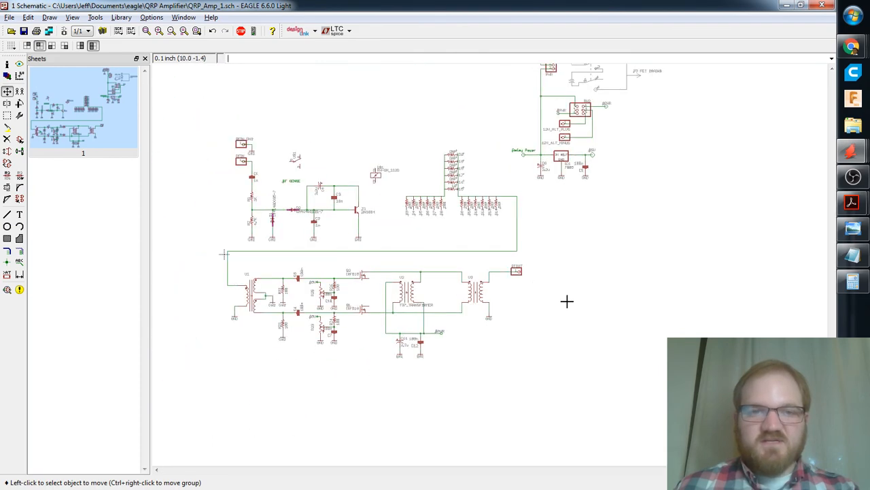
scroll(567, 301, "up", 6)
type("de")
key("Return")
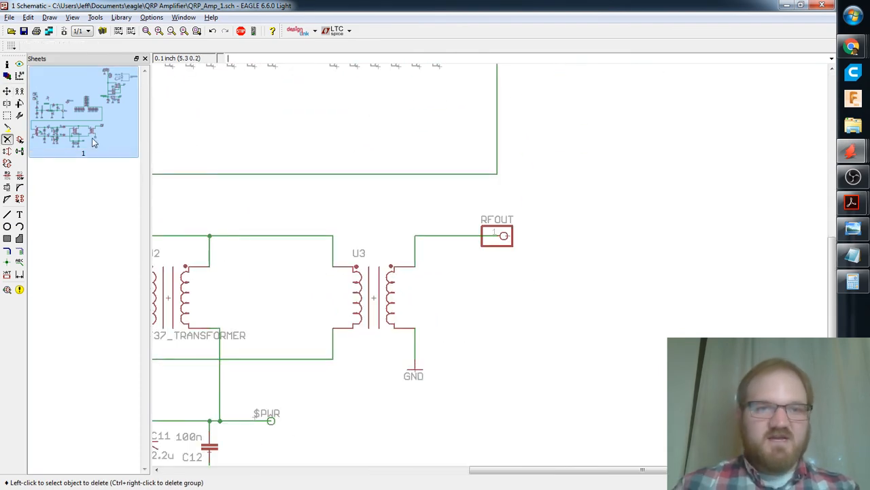
left_click(412, 236)
Move the RFOUT connector farther to the right of U3.
type("mo")
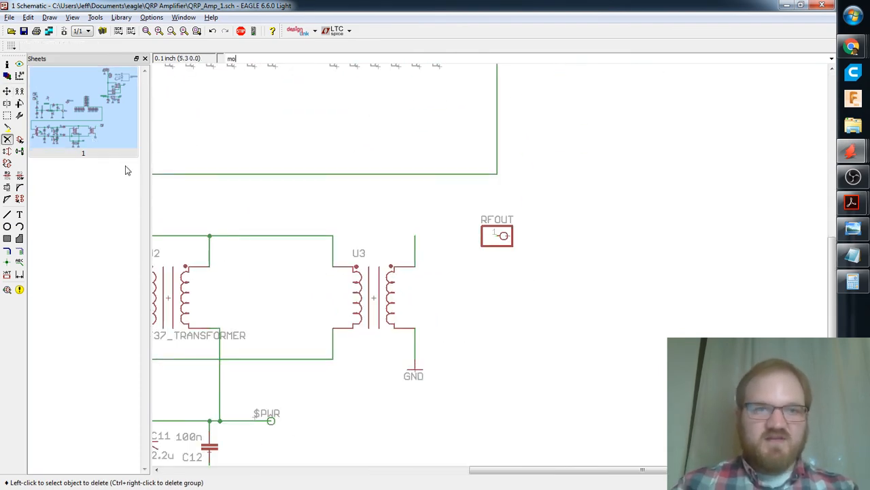
type("ve")
key("Return")
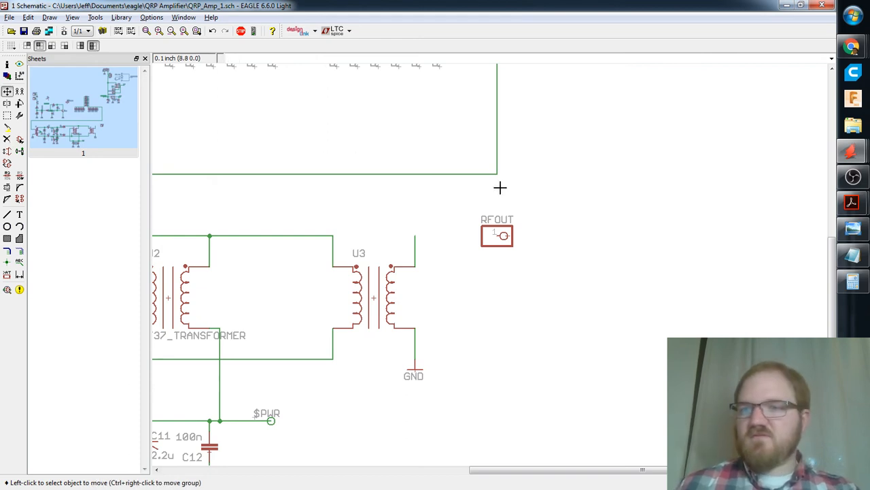
left_click(502, 239)
left_click(693, 226)
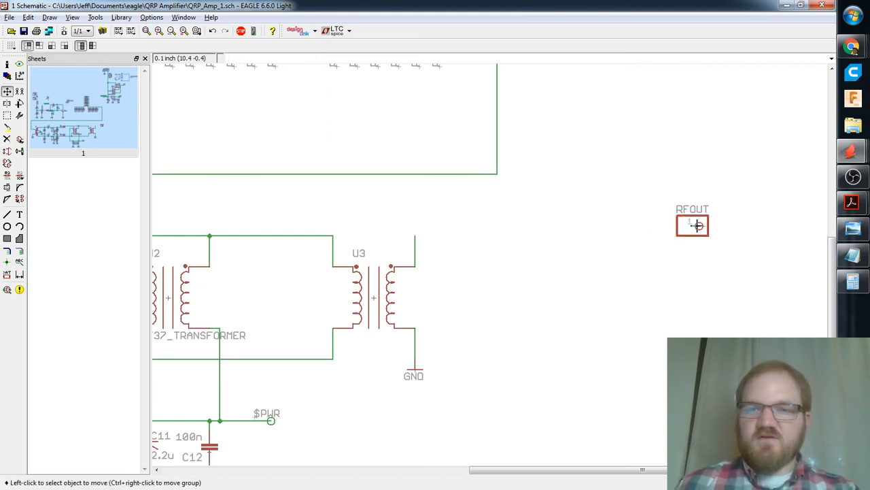
middle_click_drag(661, 234, 584, 233)
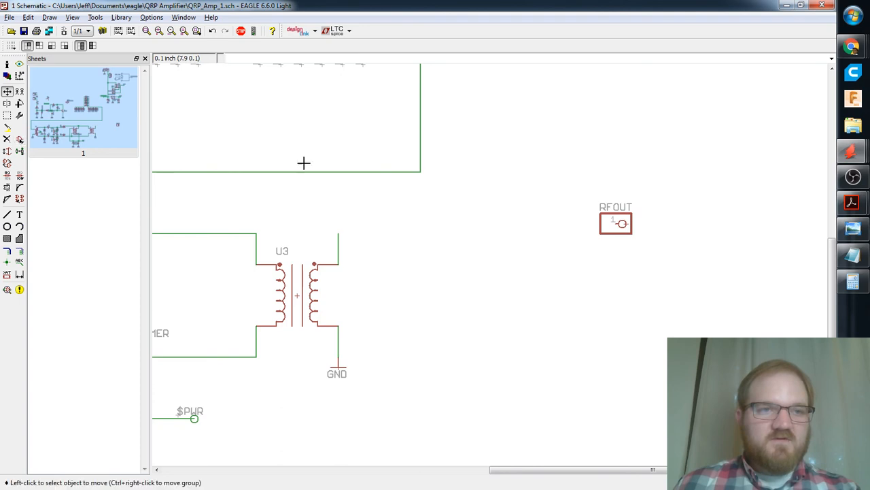
scroll(248, 151, "down", 2)
Copy the U$1 relay coil and contact and place the copies beside RFOUT.
middle_click_drag(303, 143, 500, 323)
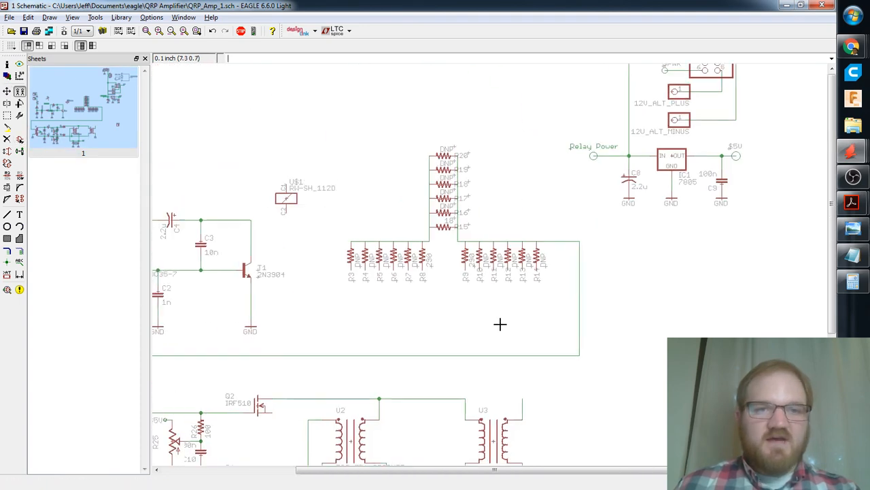
middle_click_drag(357, 222, 494, 240)
middle_click_drag(323, 211, 347, 211)
left_click(439, 217)
middle_click_drag(631, 269, 313, 165)
middle_click_drag(473, 292, 472, 260)
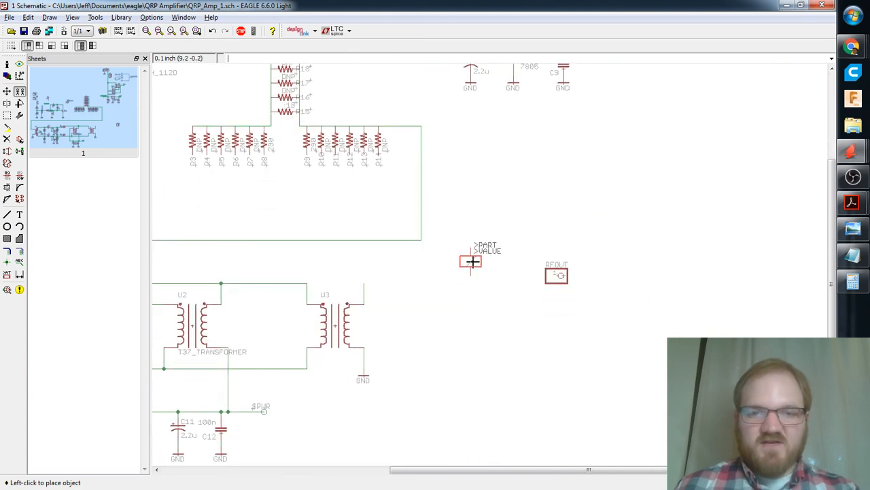
left_click(577, 183)
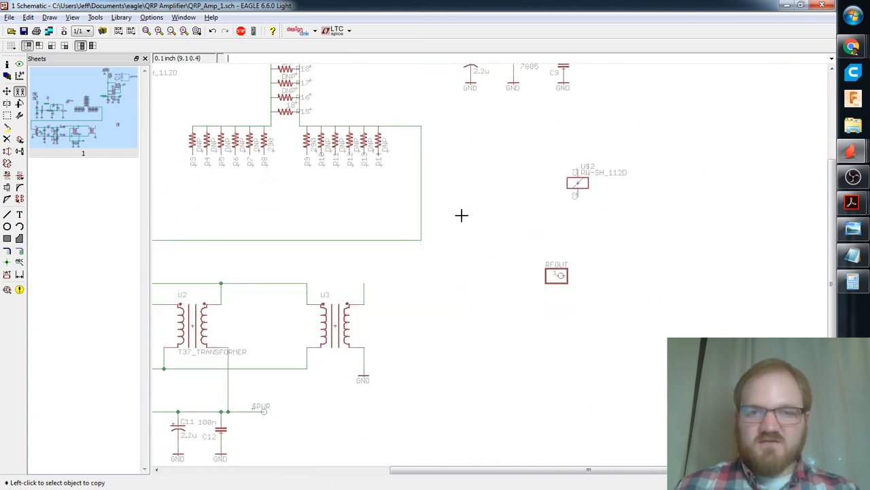
middle_click_drag(426, 212, 688, 342)
left_click(238, 188)
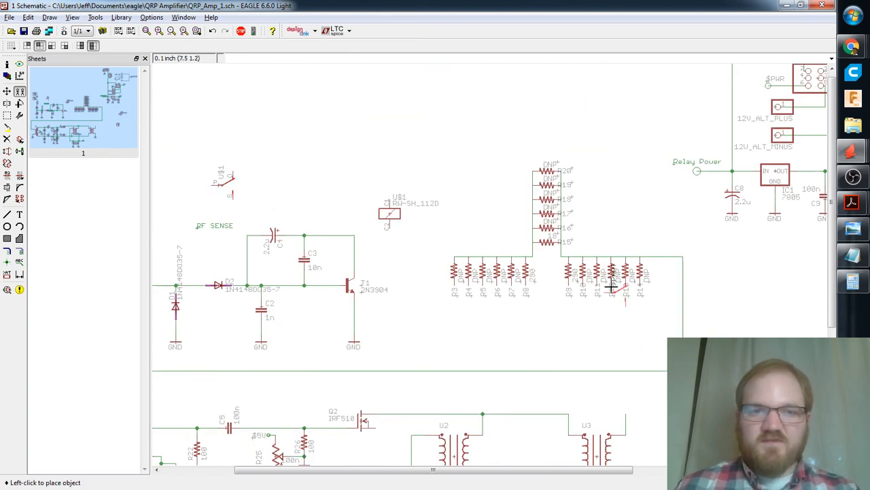
middle_click_drag(819, 363, 449, 220)
left_click(403, 227)
scroll(453, 242, "up", 2)
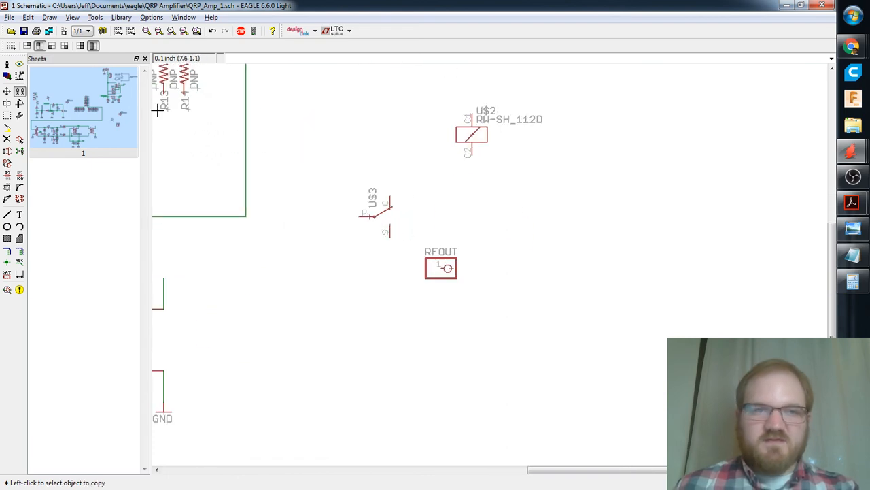
Try renaming the copied contact U$3 to U$2, then cancel after the duplicate-name error.
left_click(7, 64)
left_click(383, 224)
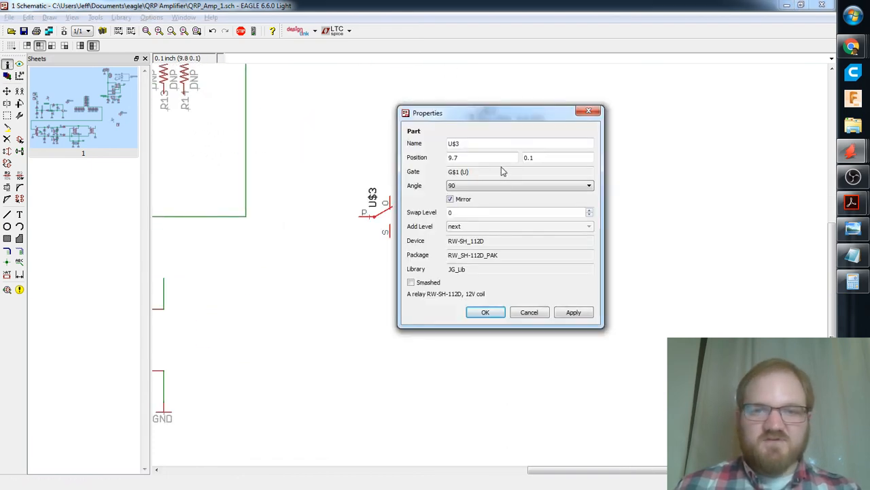
key("BackSpace")
type("2")
key("Return")
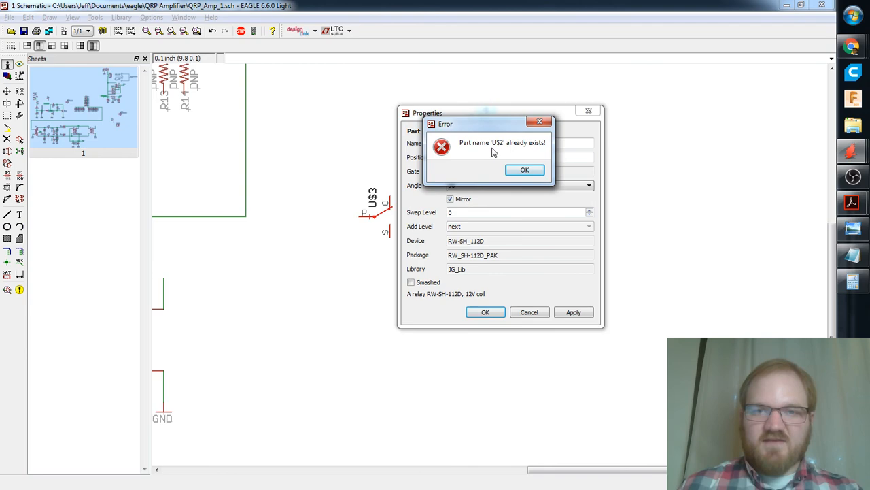
left_click(524, 169)
left_click(530, 312)
Undo the copied relay coil and contact, leaving U$1 as the only relay.
scroll(476, 249, "down", 5)
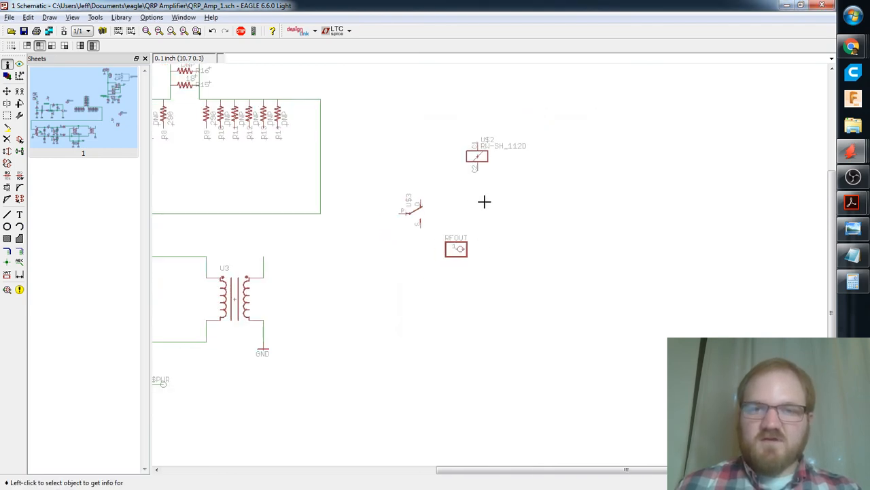
middle_click_drag(456, 203, 576, 268)
scroll(563, 301, "up", 3)
scroll(617, 284, "down", 2)
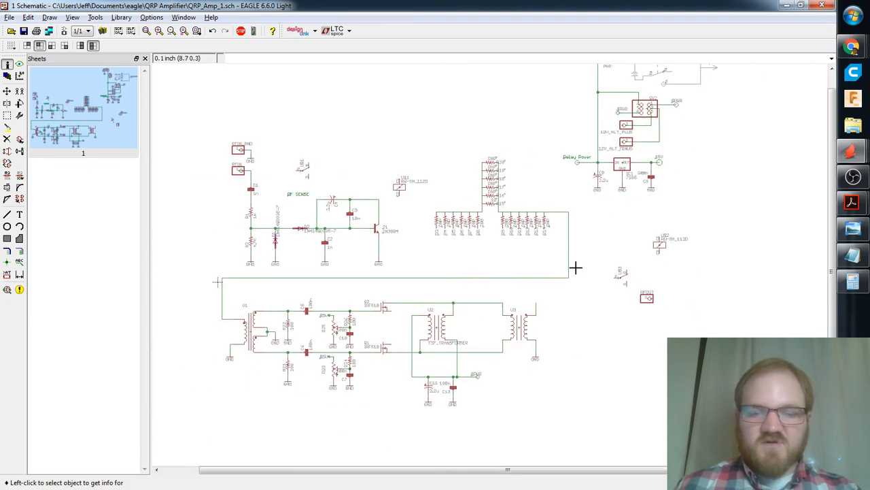
key("ctrl+z")
key("ctrl+z")
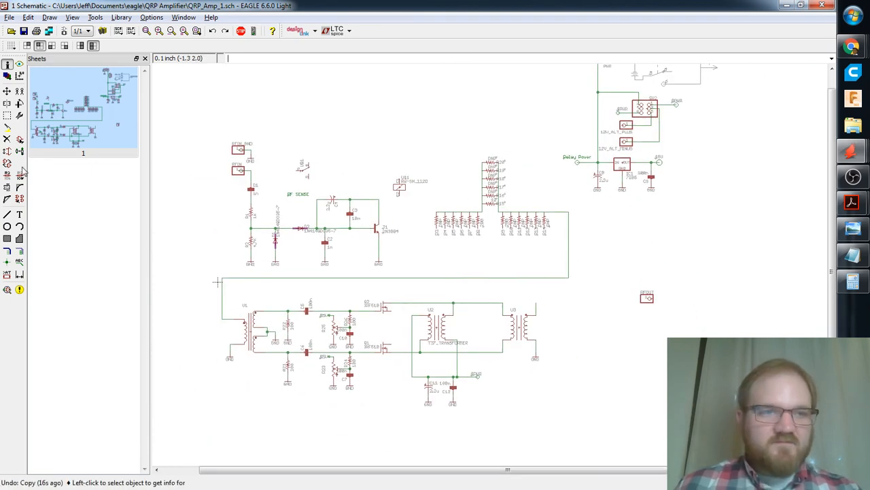
Add an upright RW-SH_112D relay contact just left of RFOUT.
left_click(20, 140)
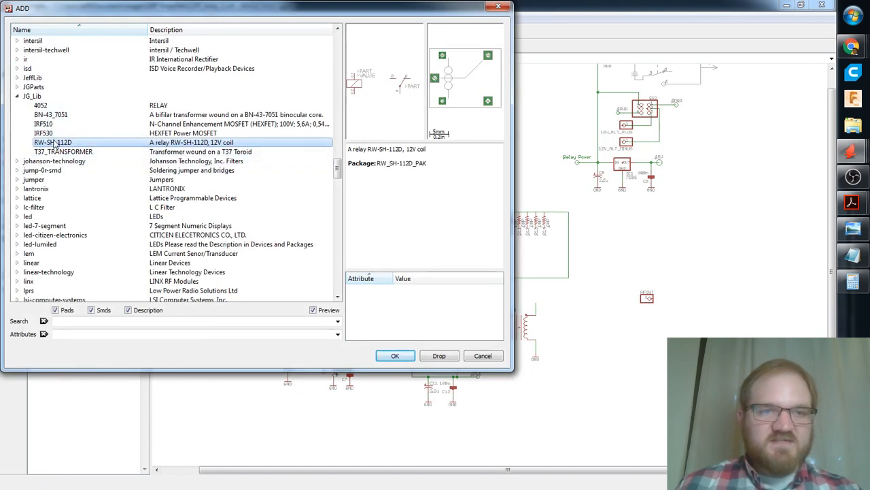
double_click(56, 143)
right_click(612, 305)
right_click(602, 305)
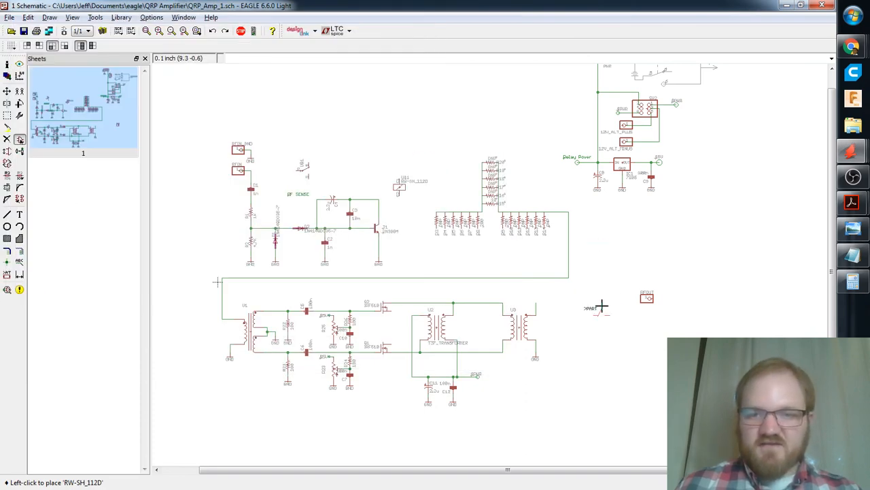
right_click(601, 305)
right_click(600, 305)
right_click(599, 305)
right_click(599, 306)
right_click(599, 305)
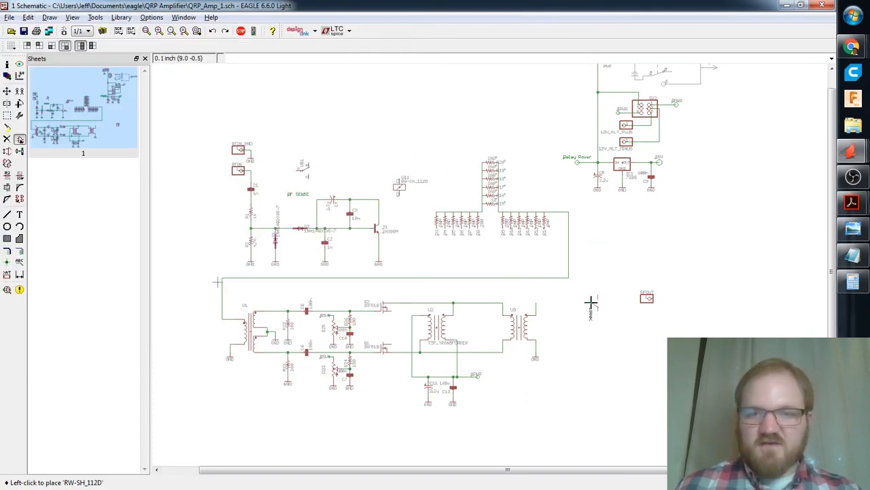
left_click(591, 302)
right_click(393, 153)
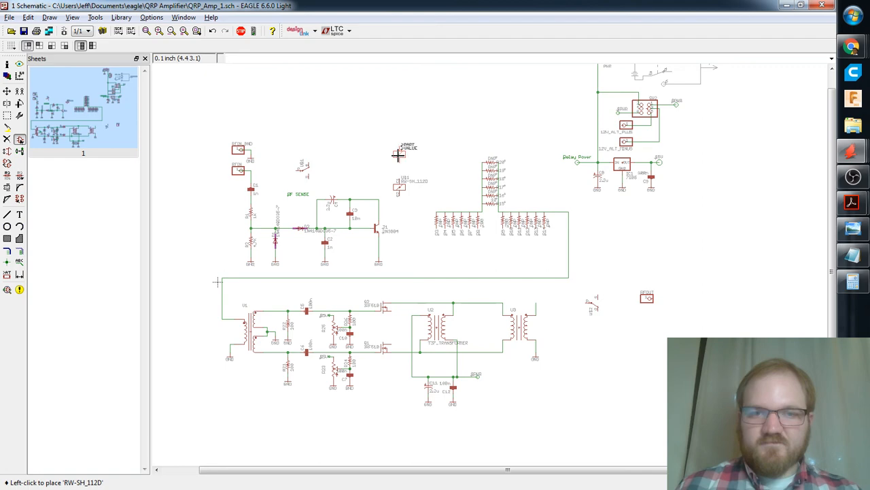
scroll(455, 195, "up", 1)
key("Escape")
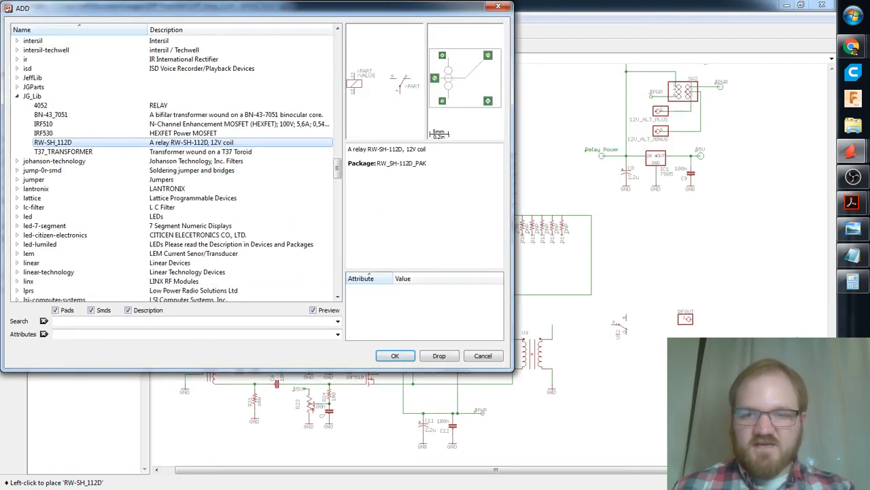
key("Escape")
scroll(720, 334, "up", 2)
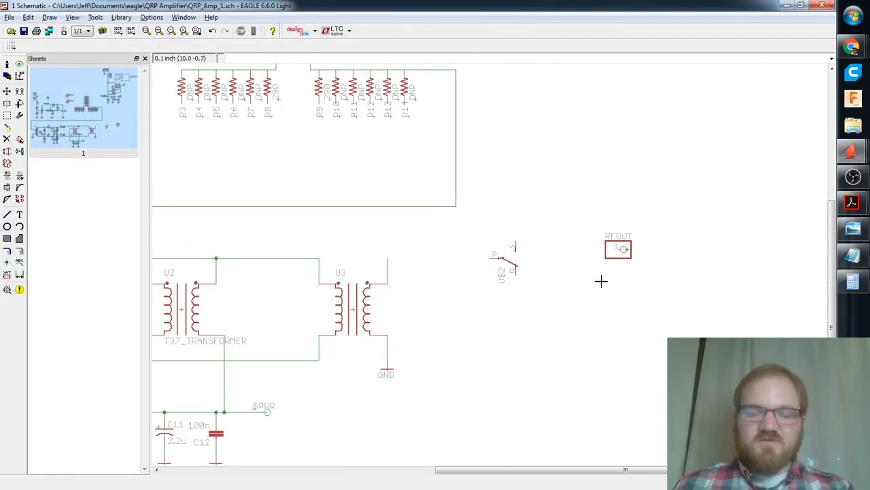
Rotate switch U$2 by 90° and place it between transformer U3 and RFOUT.
left_click(7, 91)
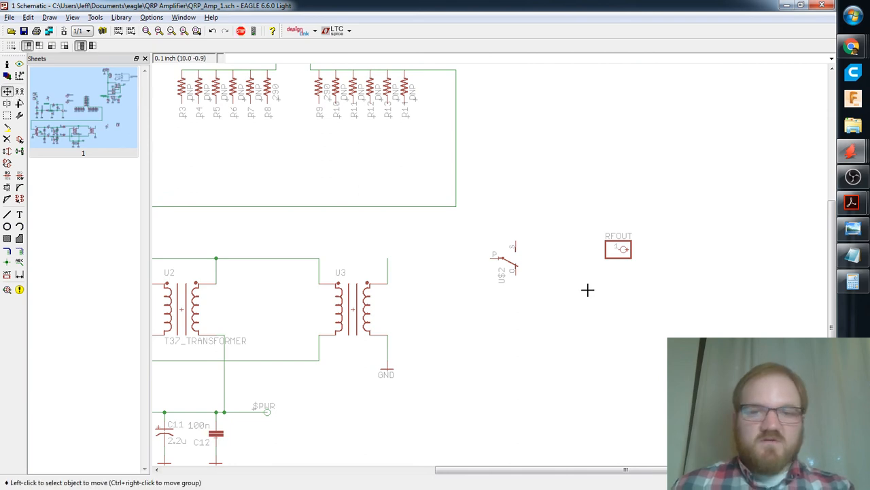
left_click(511, 262)
right_click(511, 260)
right_click(511, 258)
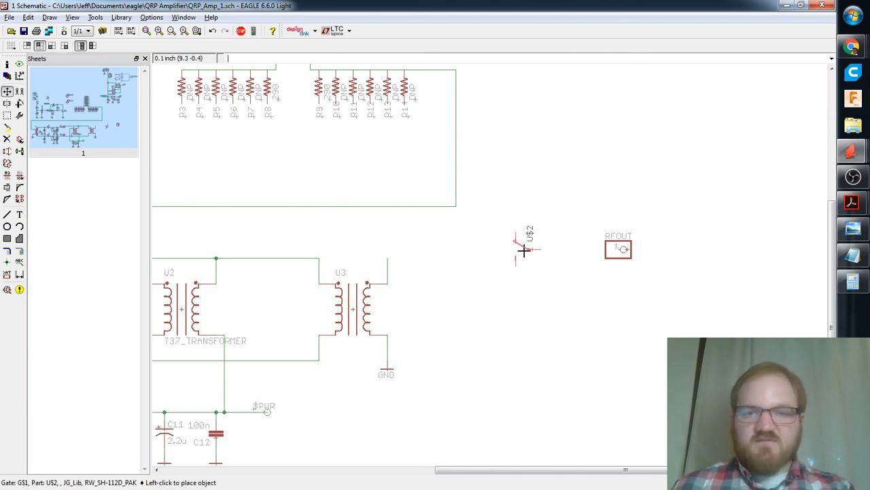
left_click(550, 246)
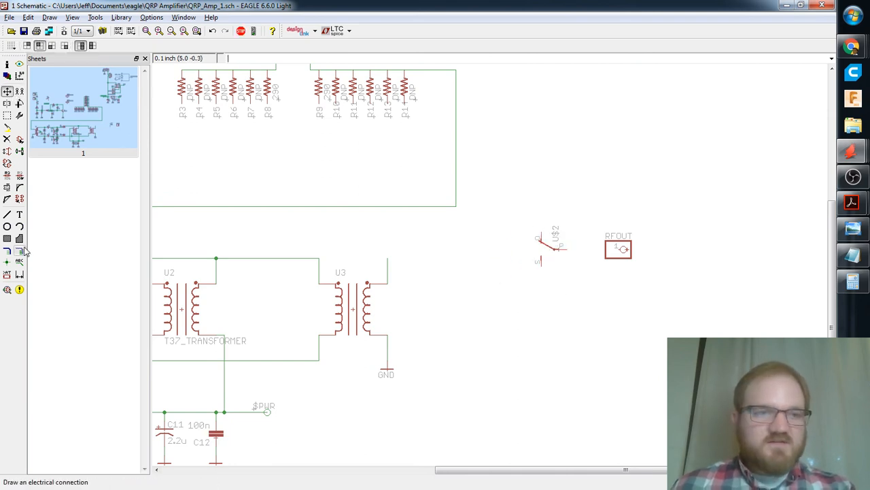
Raise switch U$2 and the RFOUT connector so they sit side by side.
left_click(6, 214)
left_click(384, 258)
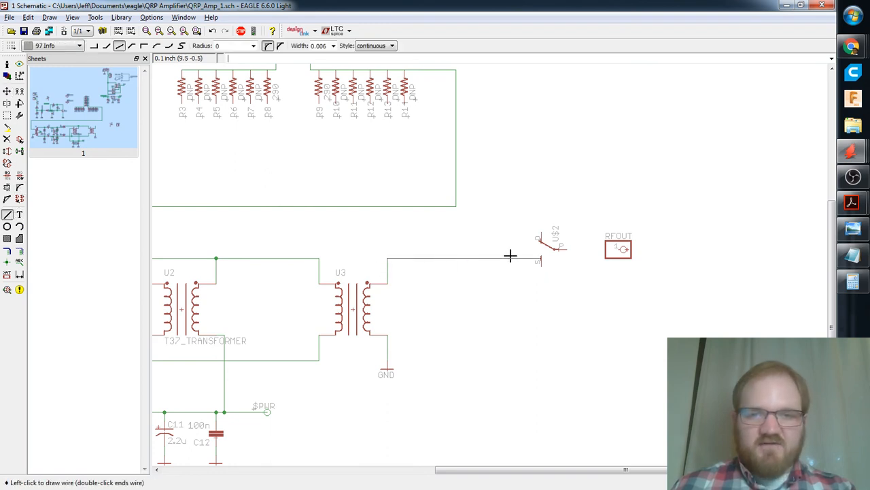
key("Escape")
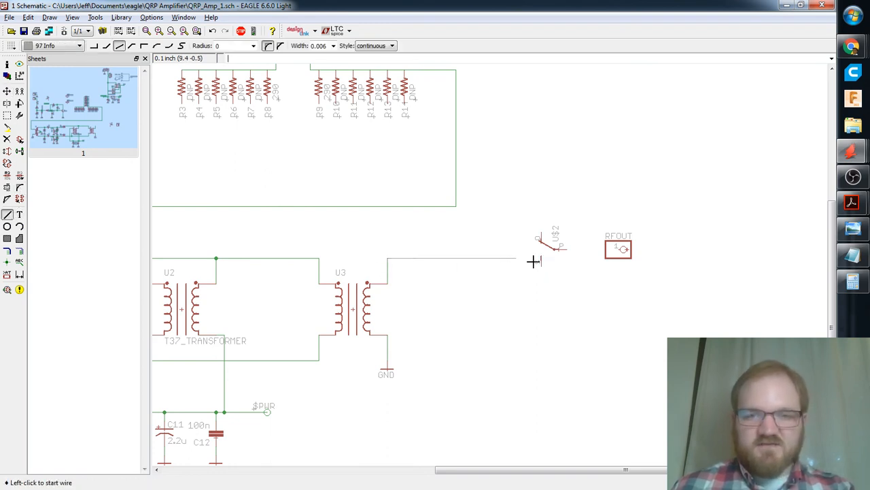
key("Return")
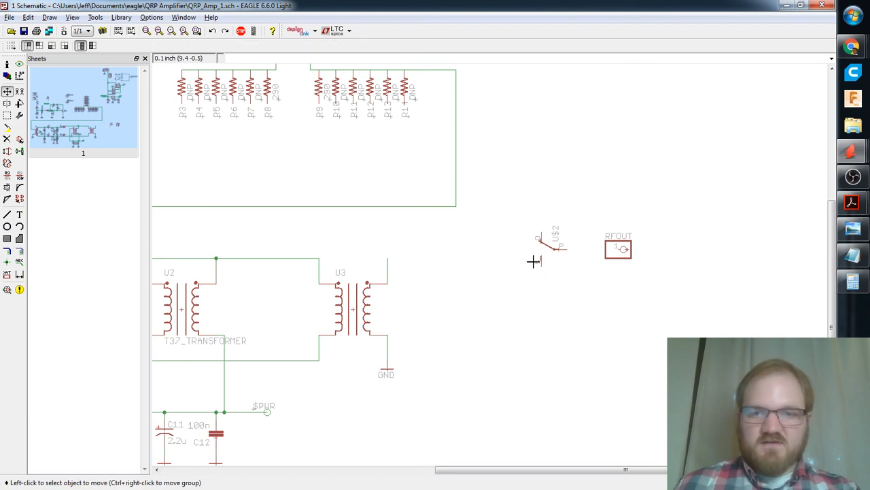
left_click(554, 250)
left_click(556, 233)
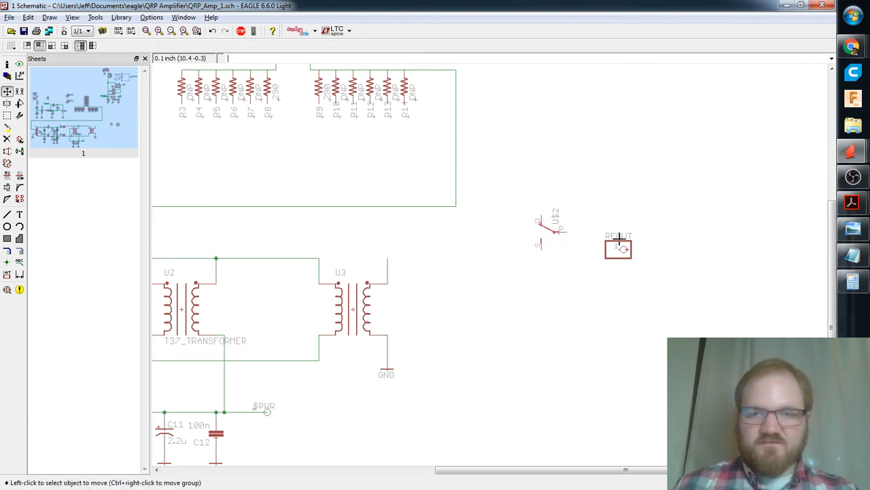
left_click(622, 248)
left_click(624, 233)
scroll(639, 293, "up", 2)
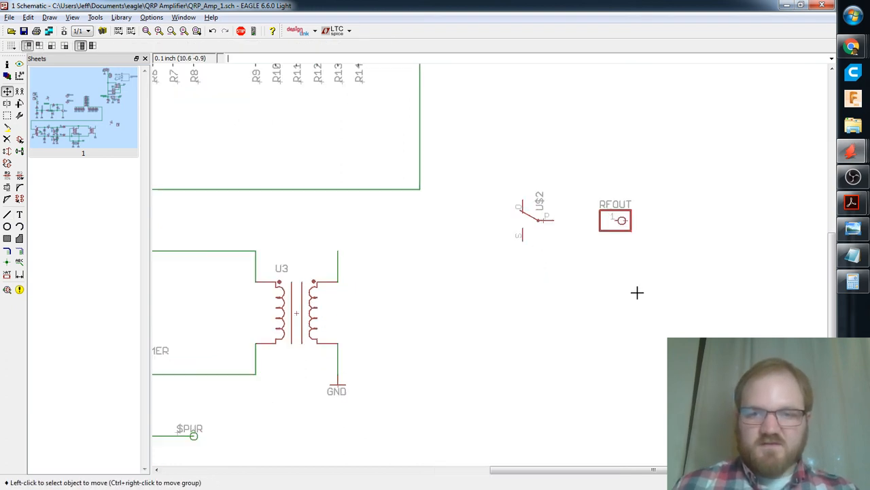
type("wire")
key("Return")
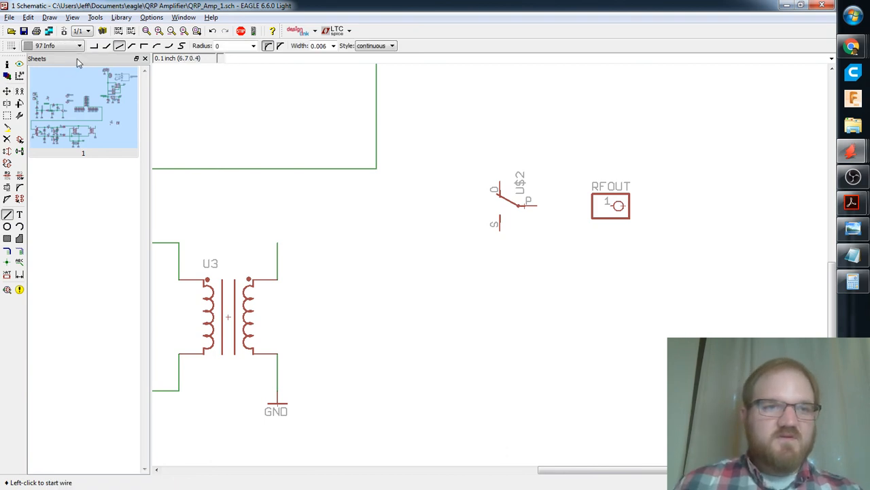
On layer 91 Nets, wire U3's top output pin to U$2's S contact, and U$2's P contact to RFOUT.
left_click(79, 46)
left_click(45, 53)
left_click(273, 240)
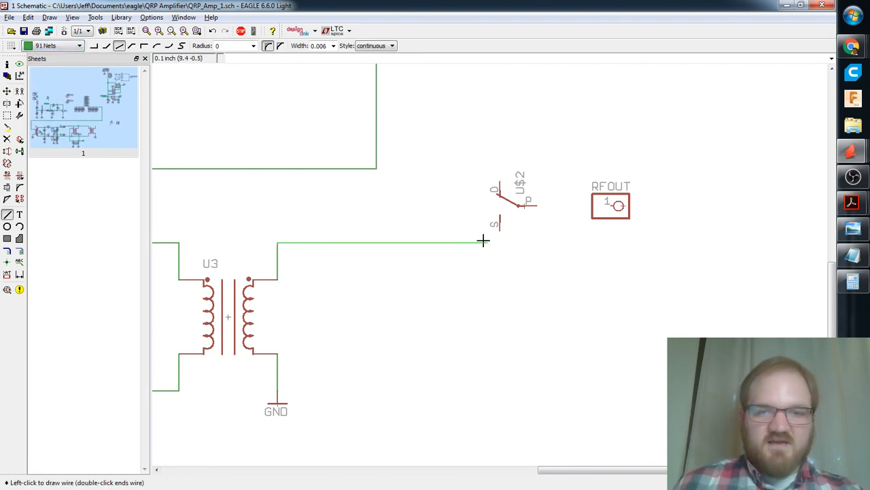
right_click(501, 232)
right_click(500, 232)
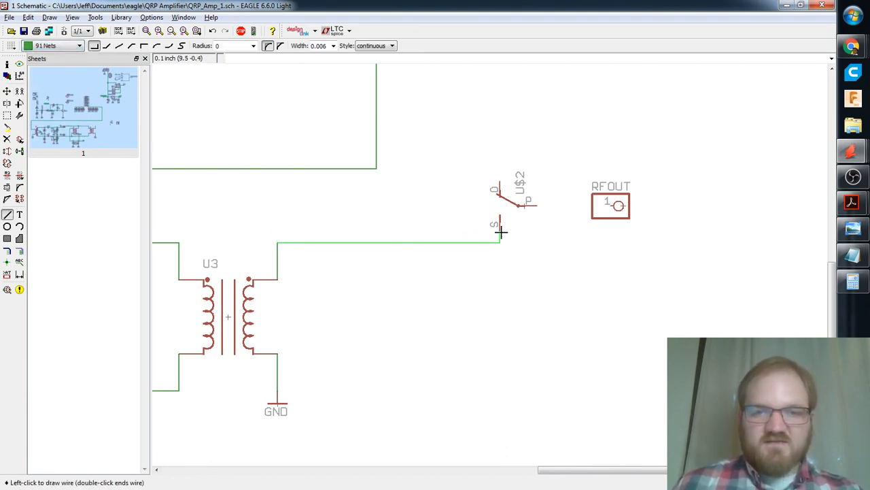
right_click(501, 232)
right_click(501, 232)
right_click(502, 232)
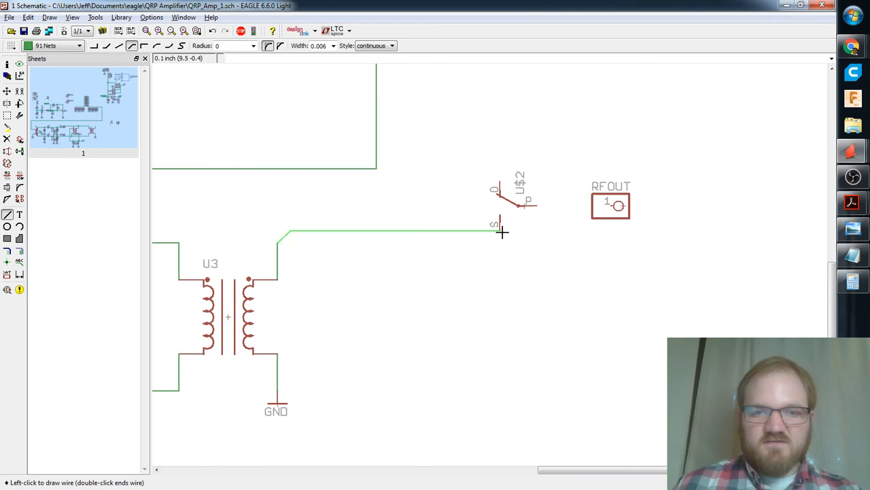
right_click(501, 232)
left_click(502, 228)
left_click(538, 205)
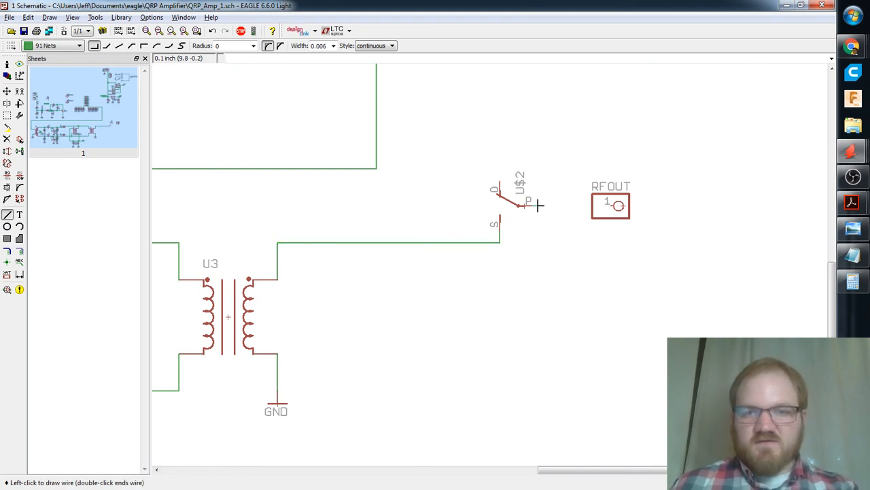
left_click(609, 206)
scroll(609, 206, "down", 5)
scroll(536, 202, "down", 2)
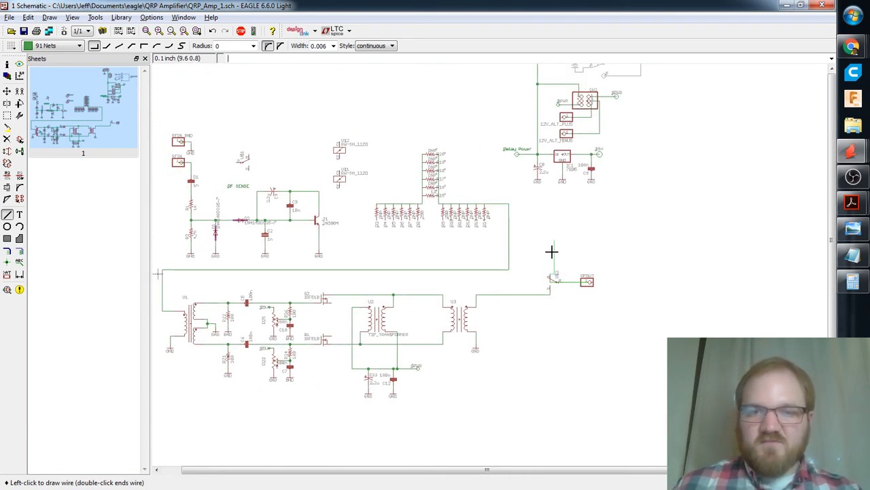
Route a wire from U$2's O contact up over the resistor bank to U$1's O contact.
middle_click_drag(544, 238, 580, 297)
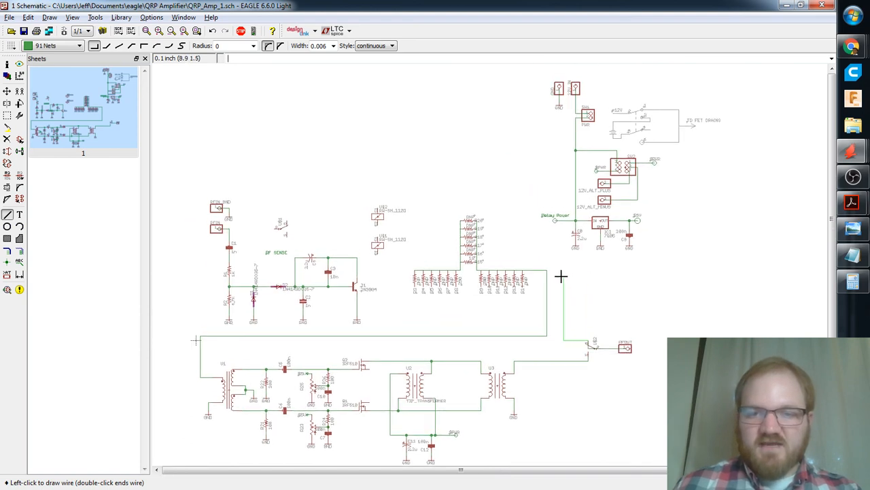
scroll(570, 274, "up", 1)
middle_click(577, 280)
key("Escape")
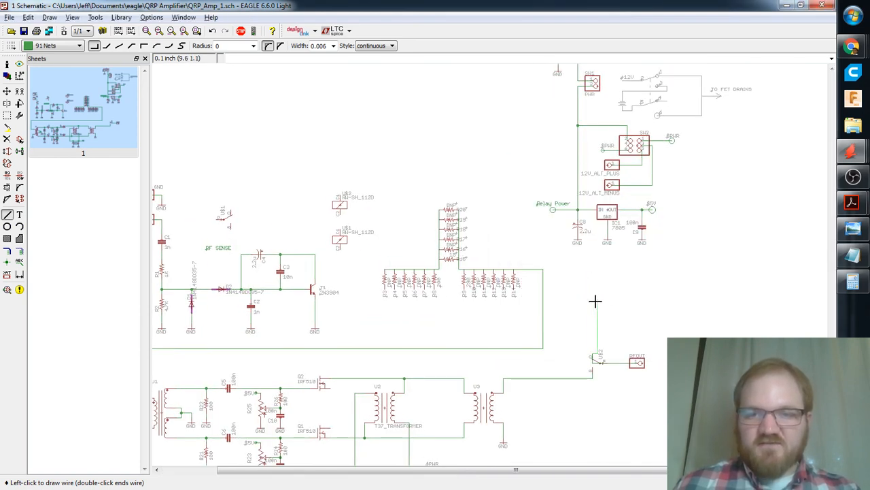
left_click(559, 240)
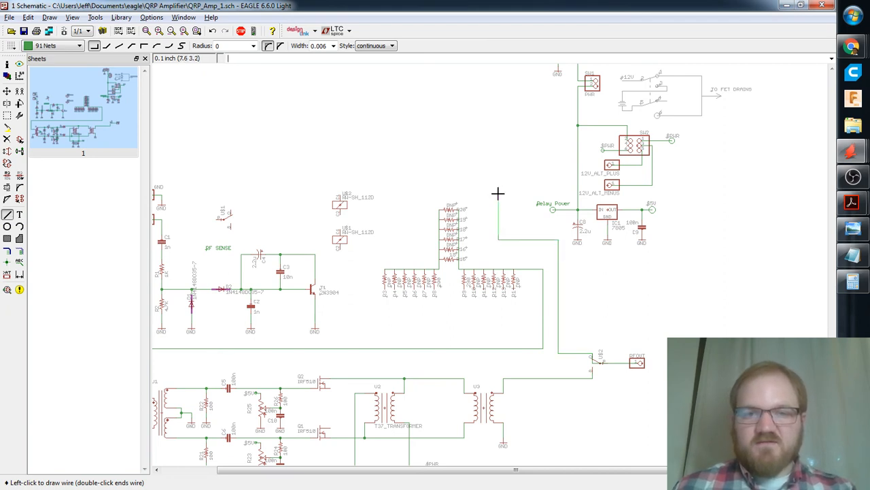
left_click(499, 170)
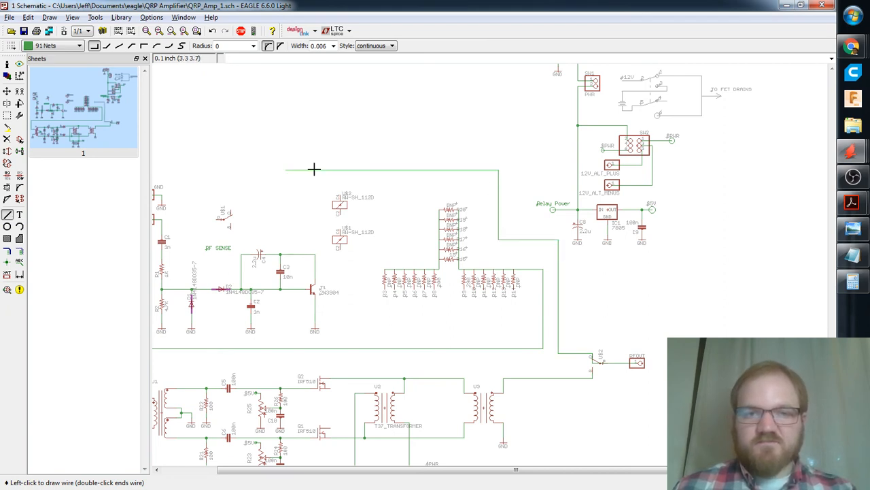
left_click(231, 172)
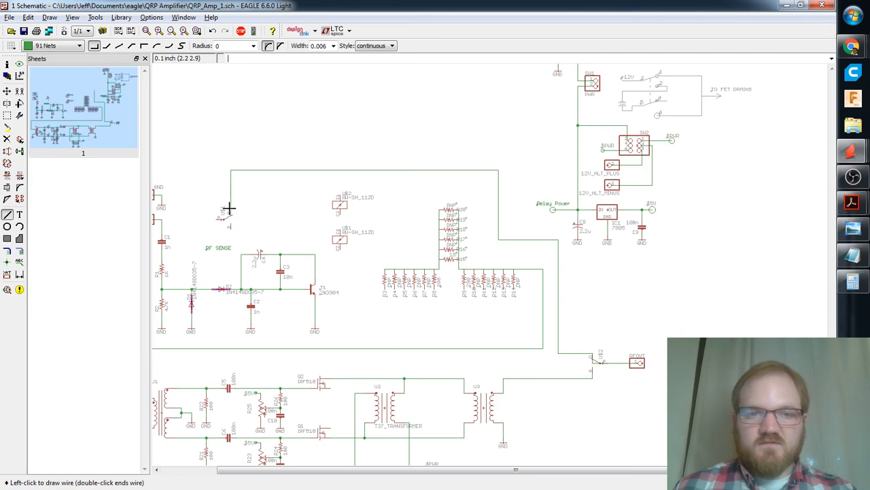
scroll(229, 208, "up", 4)
left_click(243, 198)
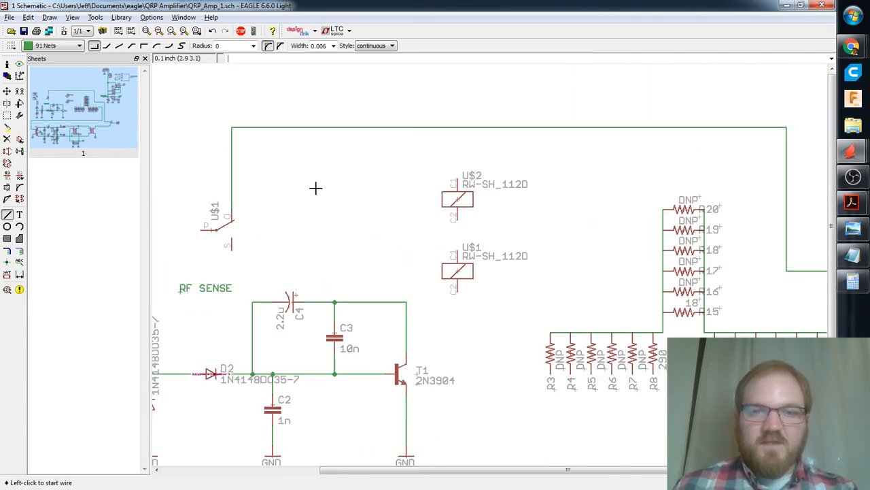
scroll(421, 282, "down", 3)
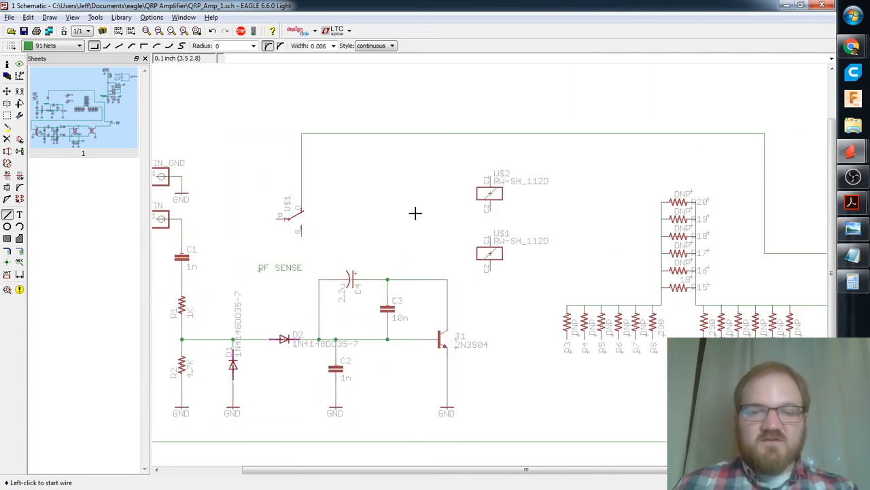
Wire the RFIN pin to U$1's P contact, then recentre the view on the relay coils.
middle_click_drag(403, 259, 479, 231)
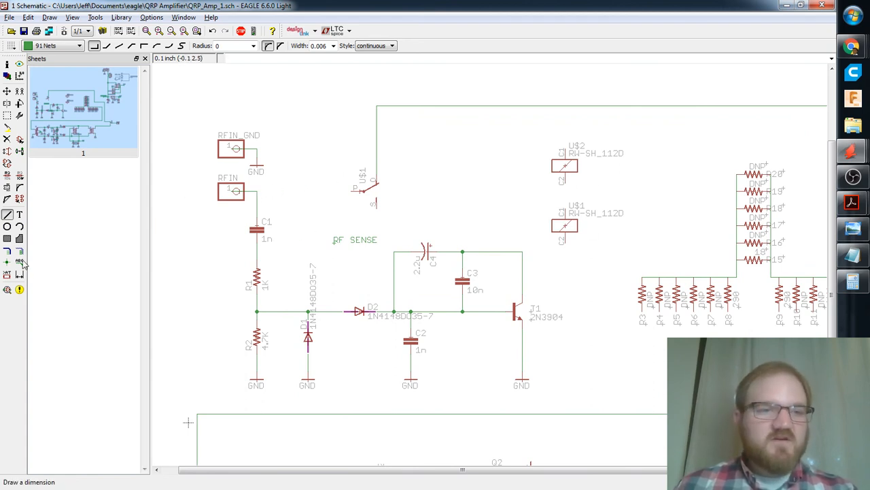
left_click(255, 191)
left_click(347, 190)
scroll(482, 186, "down", 3)
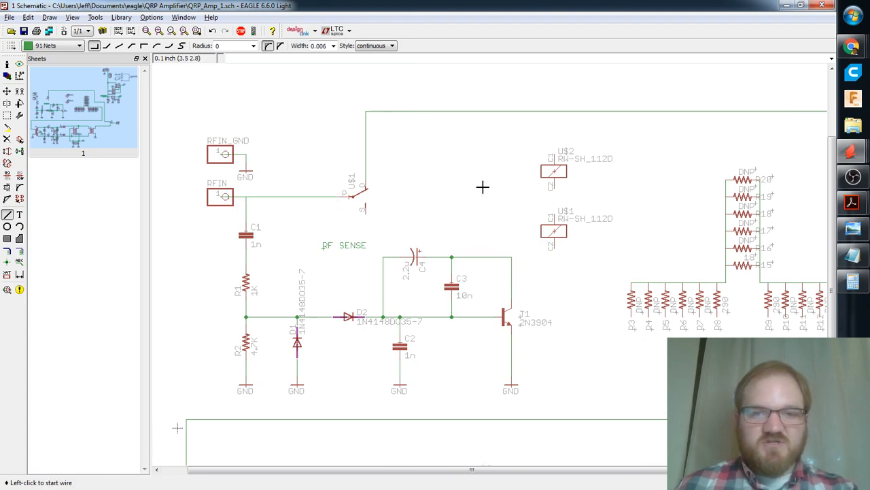
middle_click_drag(597, 215, 467, 131)
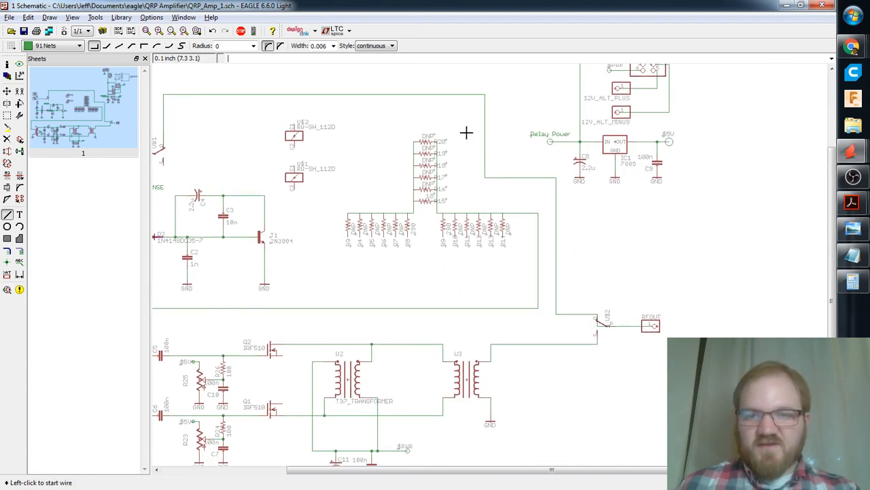
middle_click_drag(581, 313, 553, 233)
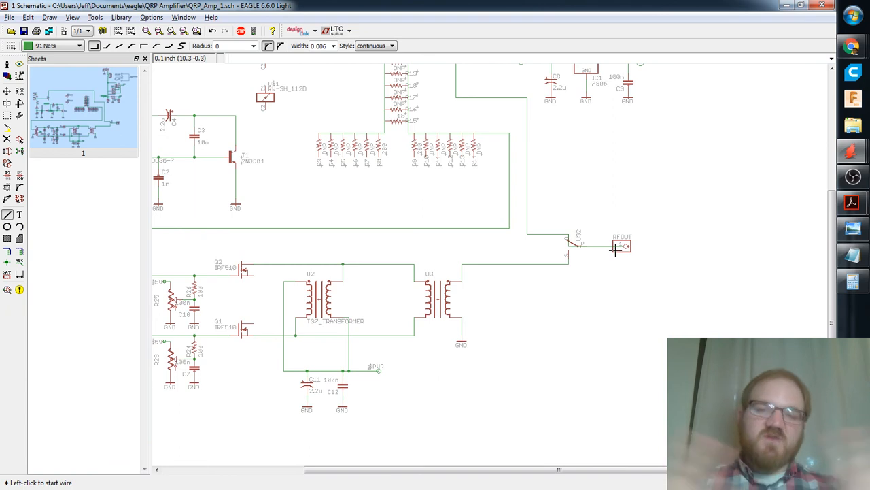
middle_click_drag(315, 205, 389, 217)
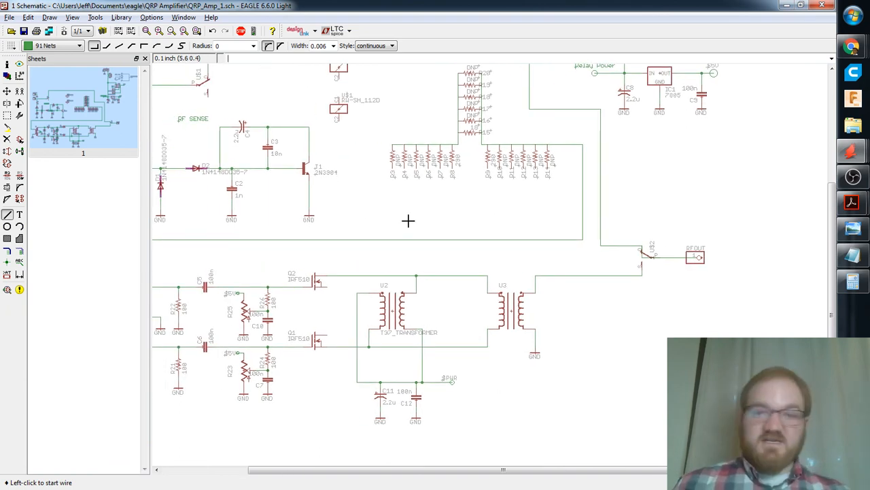
middle_click_drag(561, 207, 590, 266)
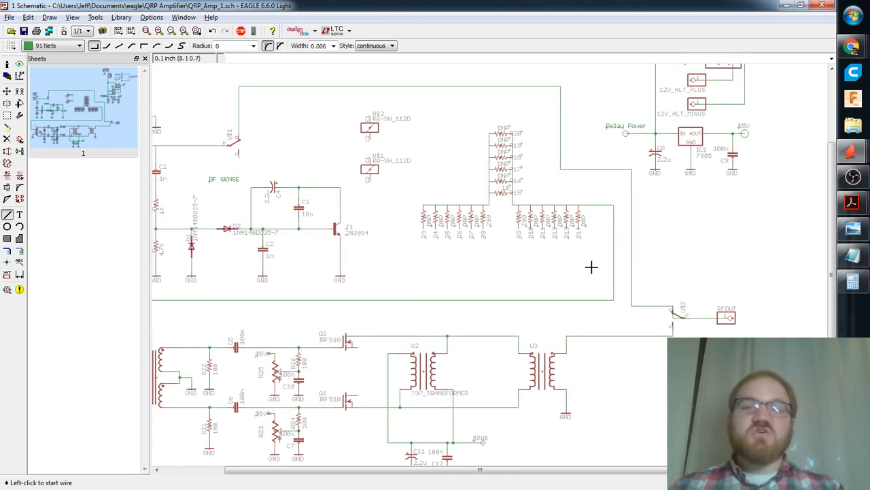
middle_click_drag(591, 265, 595, 281)
middle_click_drag(430, 268, 450, 272)
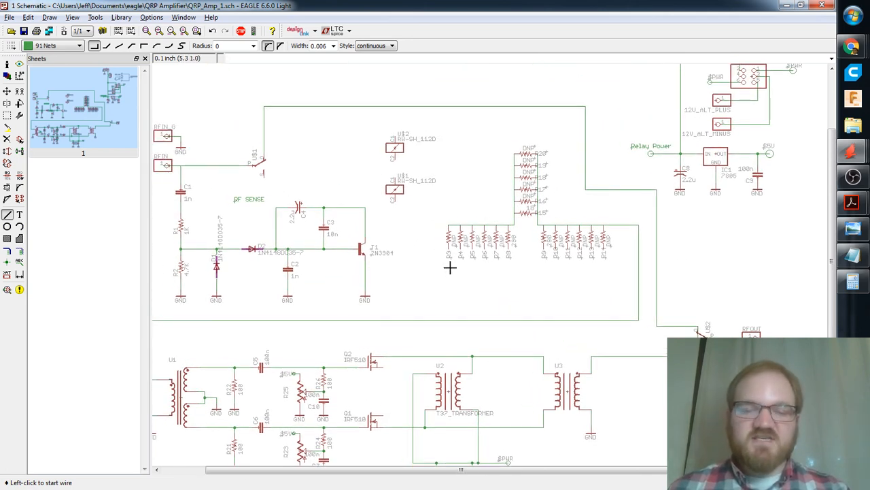
middle_click_drag(404, 233, 468, 254)
Move relay coils U$1 and U$2 level with each other, side by side above RF SENSE.
left_click(7, 90)
left_click(488, 174)
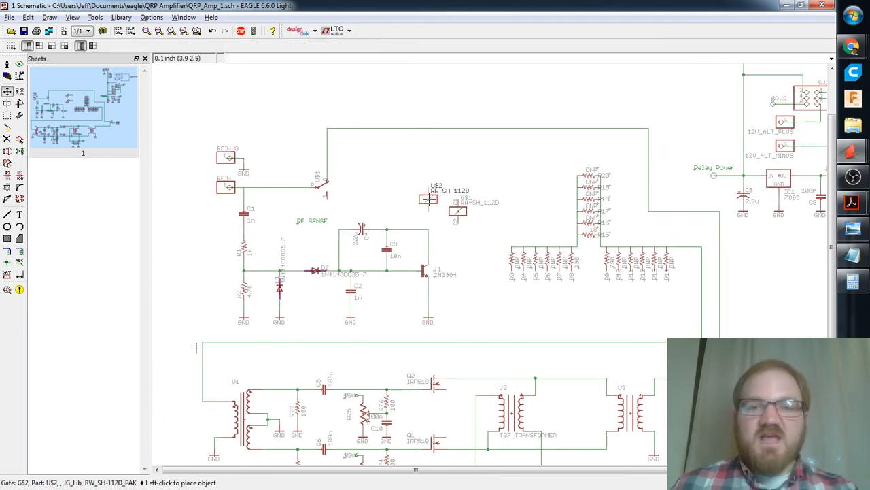
left_click(428, 198)
left_click(457, 211)
left_click(500, 198)
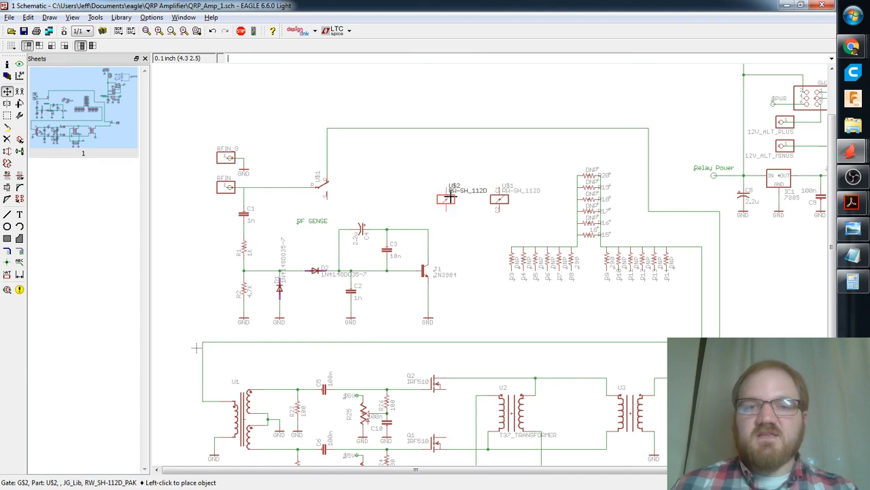
left_click(458, 199)
scroll(464, 226, "up", 2)
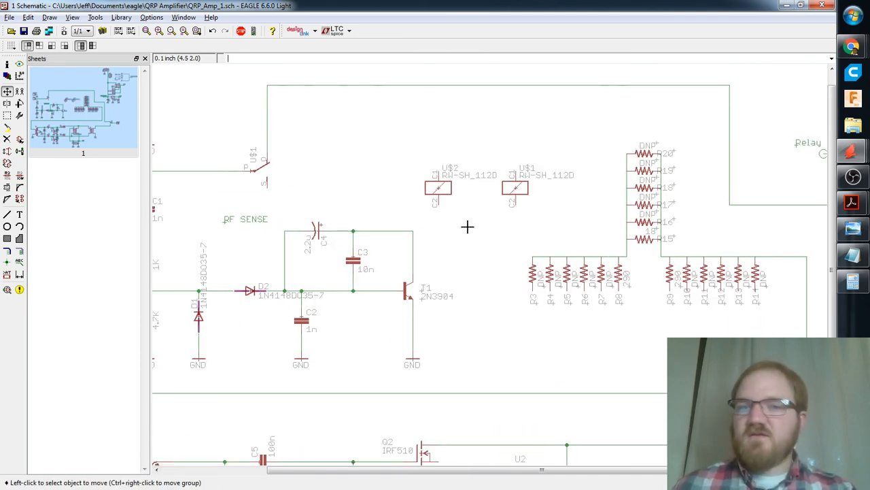
mouse_move(852, 46)
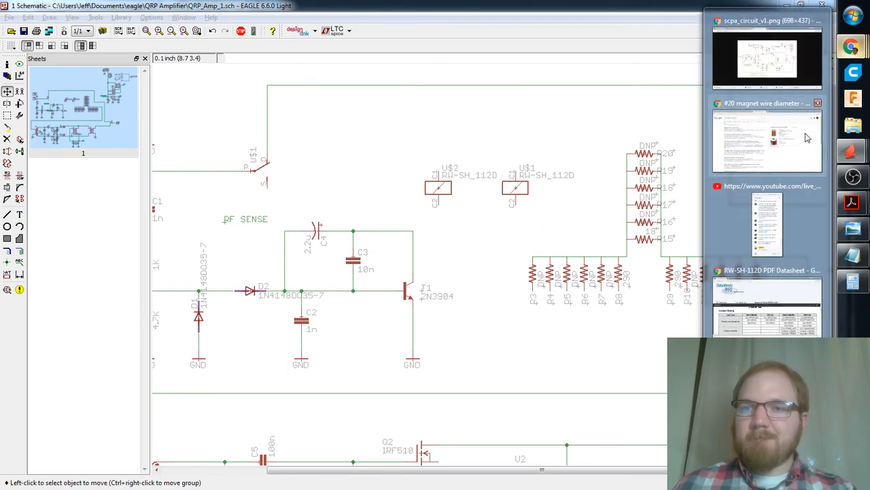
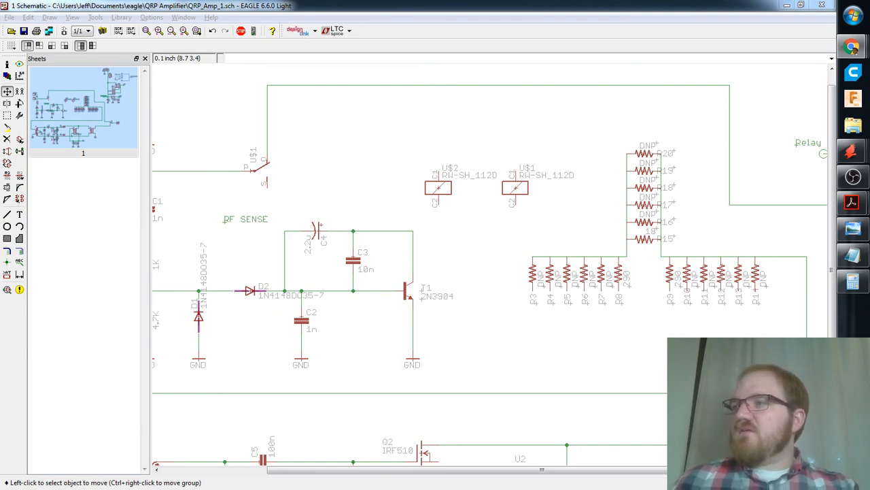
Look over the other open windows, then return to the EAGLE schematic.
key("alt+Tab")
left_click(346, 244)
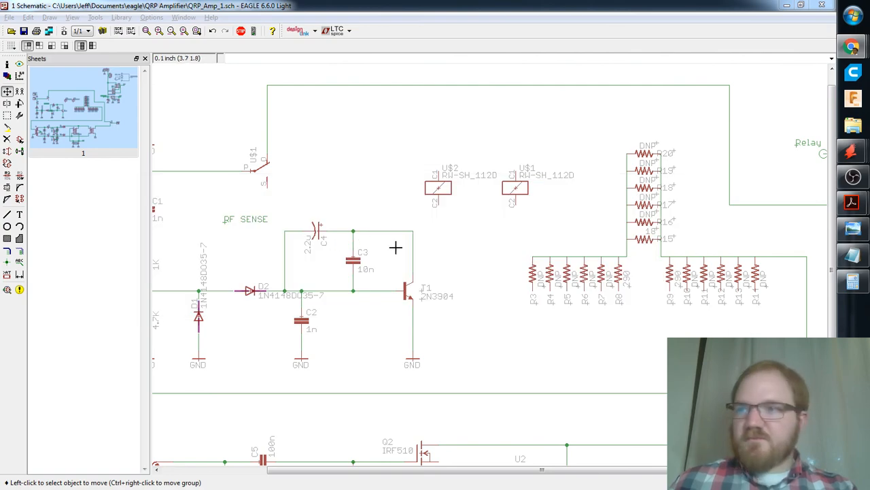
key("alt+Tab")
key("Tab")
key("Tab")
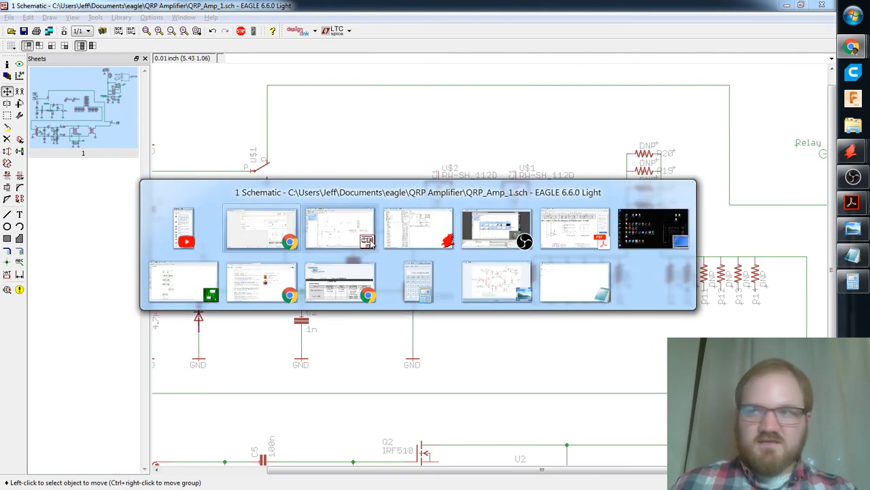
left_click(348, 238)
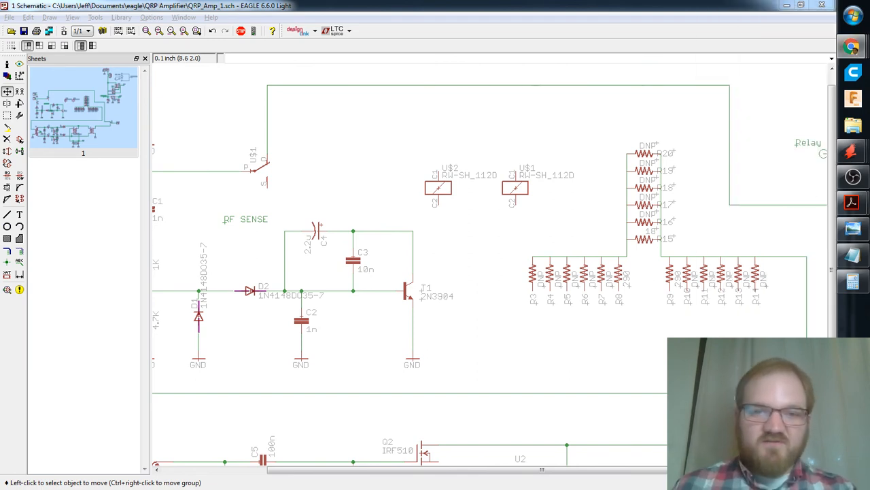
scroll(491, 237, "up", 3)
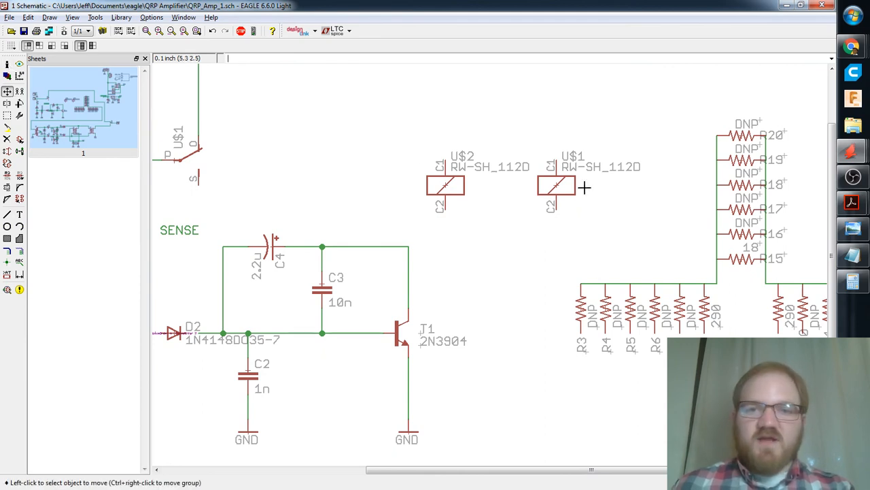
Move relays U$2 and U$1 so they sit side by side.
left_click(461, 184)
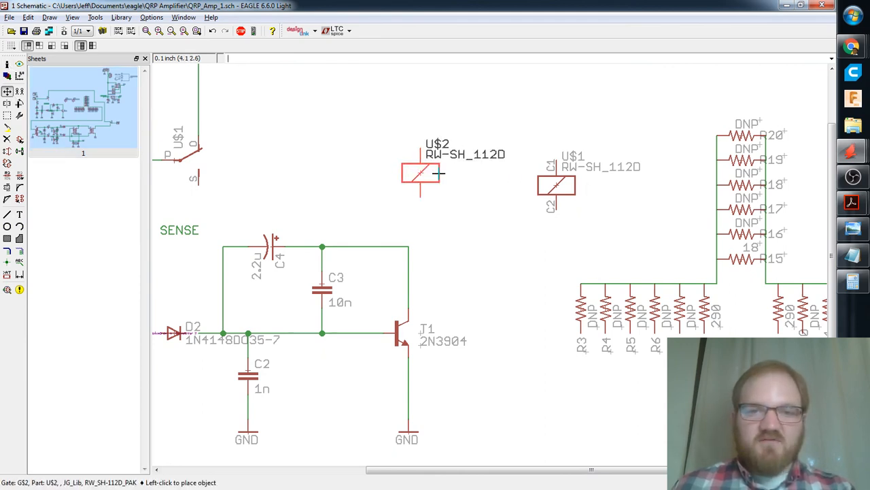
left_click(451, 174)
left_click(576, 185)
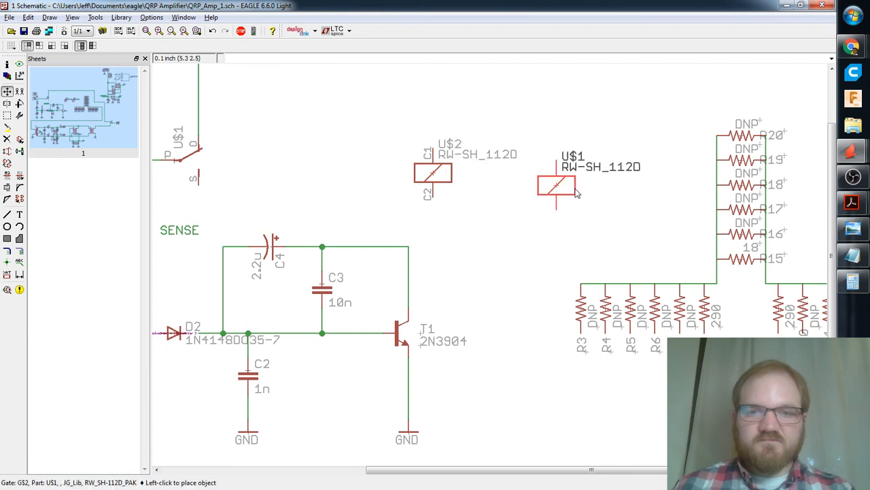
left_click(542, 176)
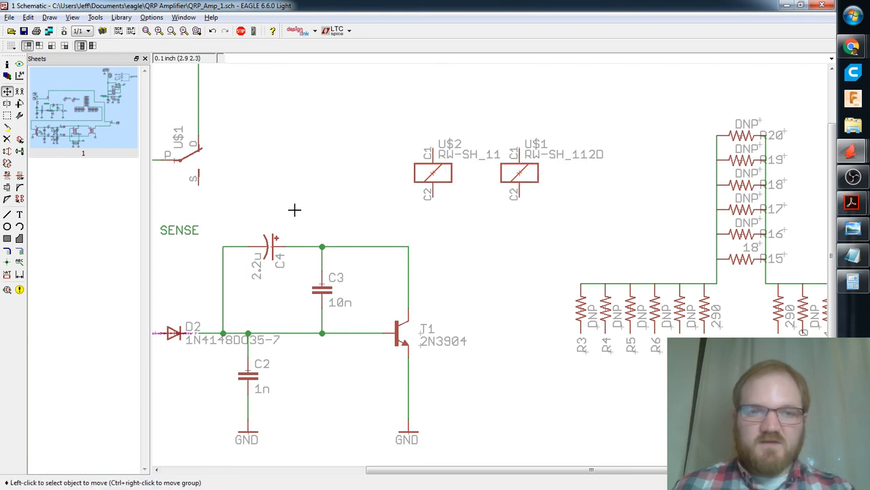
Wire T1's collector line to the C2 pins of both U$2 and U$1.
left_click(6, 214)
left_click(407, 240)
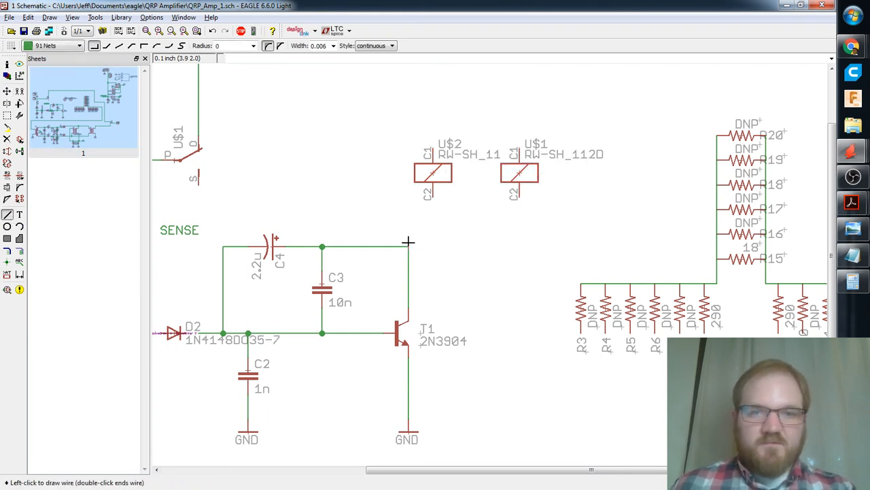
left_click(433, 197)
left_click(433, 246)
left_click(519, 197)
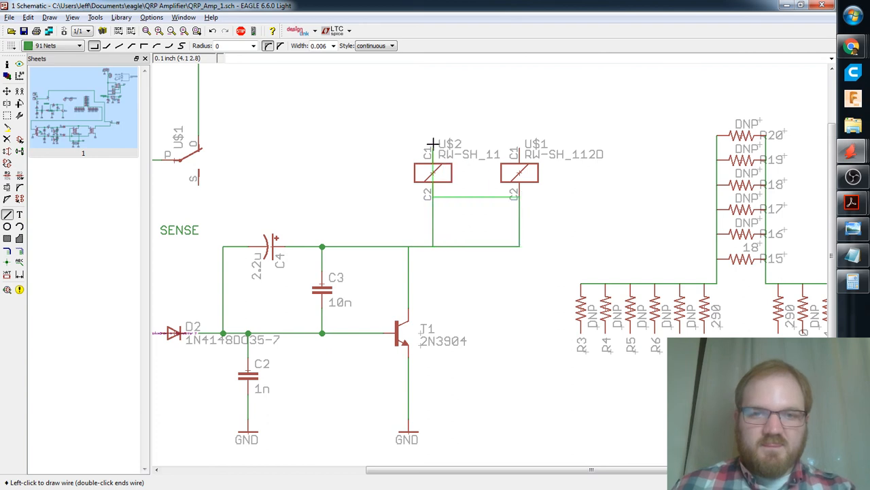
Join U$2's C1 pin to U$1's C1 pin with a wire routed above the relays.
left_click(433, 144)
left_click(520, 123)
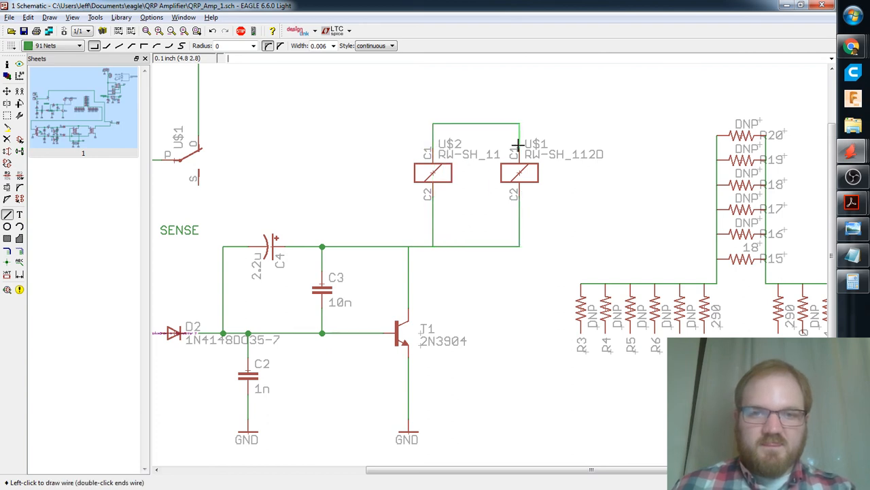
left_click(520, 146)
middle_click_drag(529, 97, 533, 157)
key("Escape")
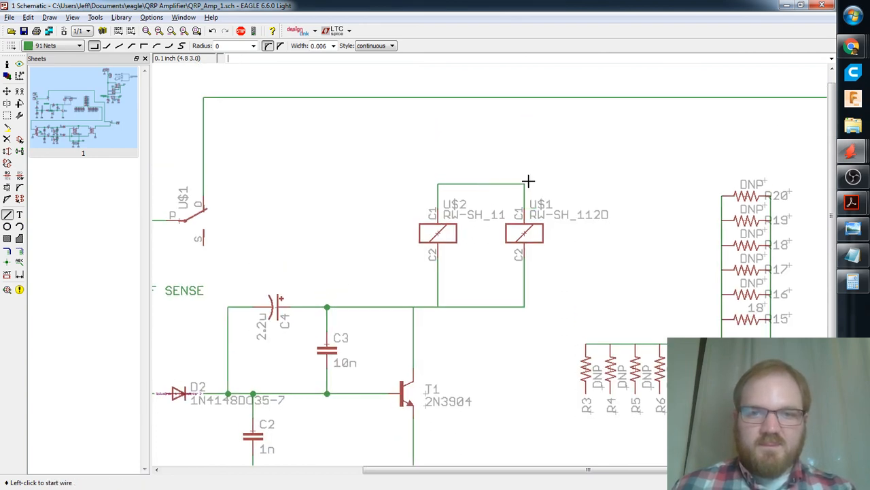
Draw a lead running upward from the corner above U$1.
left_click(522, 183)
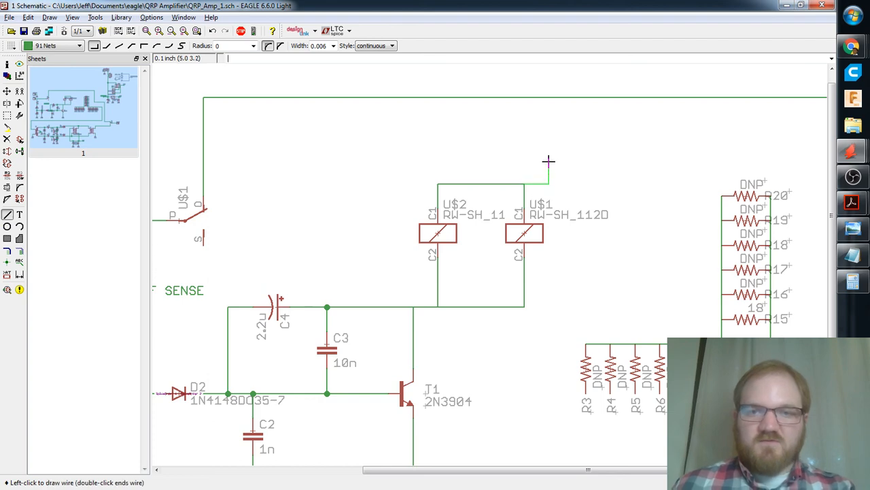
double_click(549, 161)
scroll(474, 161, "down", 3)
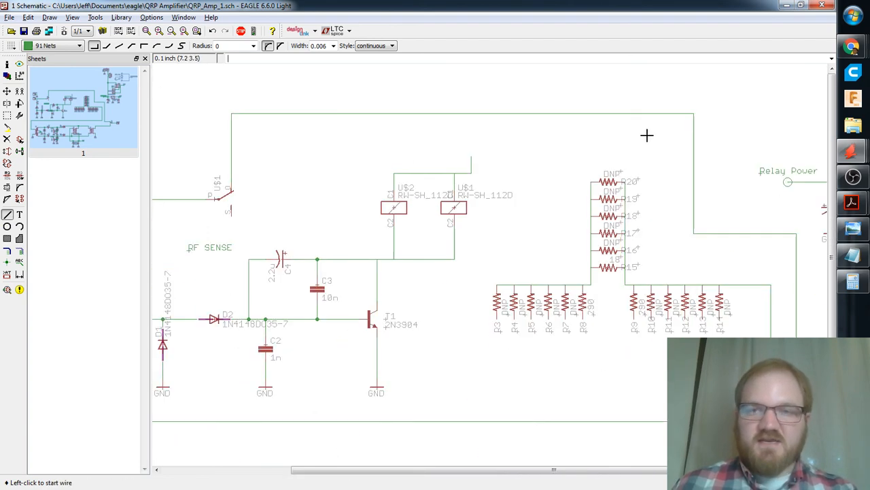
scroll(647, 135, "down", 3)
scroll(546, 171, "up", 6)
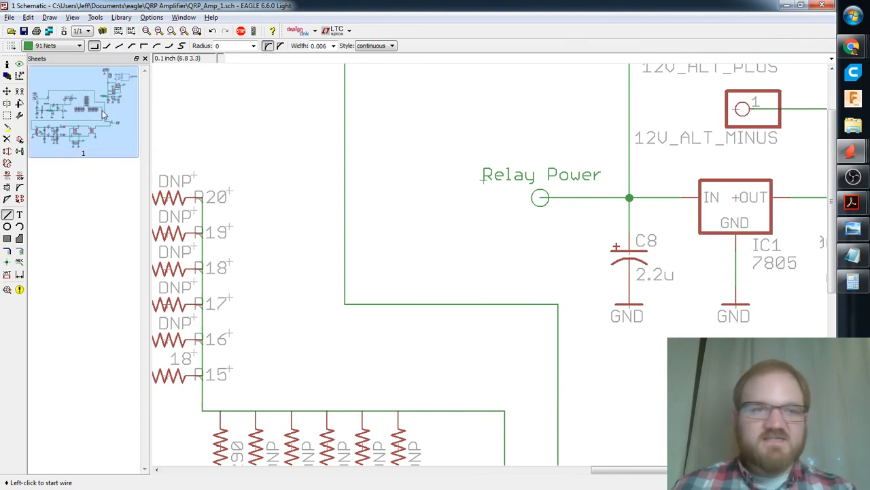
Check which net the Relay Power wire is on, leaving its name unchanged.
left_click(7, 64)
left_click(587, 200)
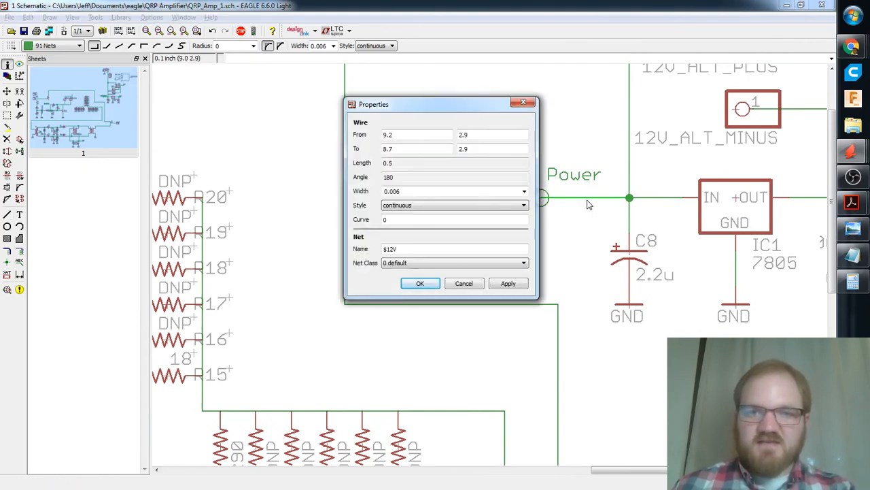
key("Escape")
type("name")
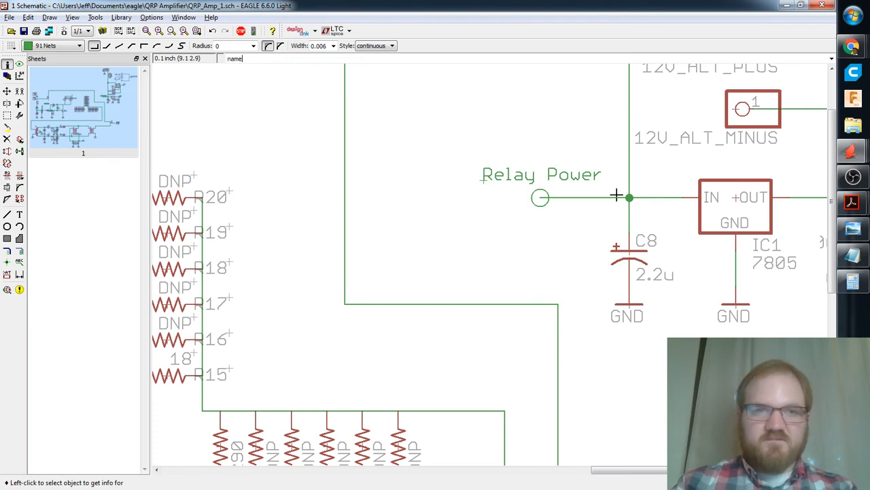
key("Return")
left_click(604, 197)
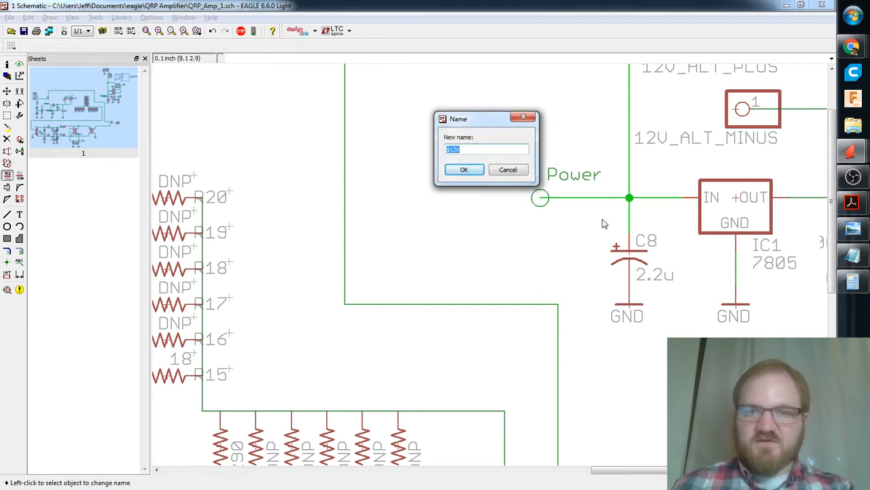
key("Escape")
scroll(474, 208, "down", 5)
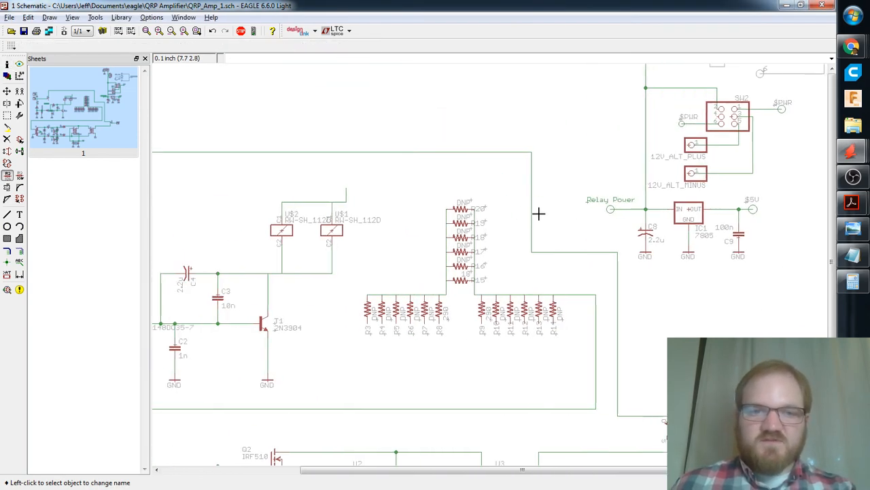
scroll(311, 184, "up", 2)
Rename the relays' C1 net N$19 to $12V and merge it into $12V.
left_click(362, 200)
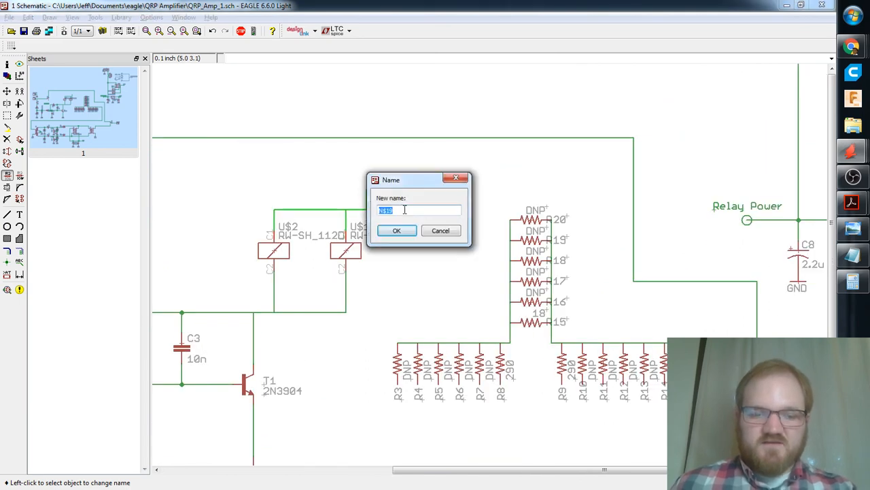
type("$12V")
key("Return")
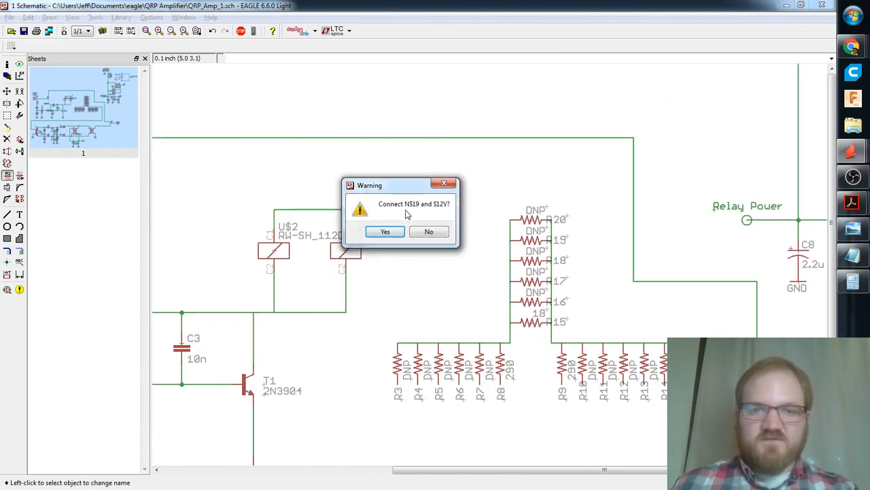
left_click(399, 232)
Draw a small circle at the end of the $12V lead.
left_click(7, 227)
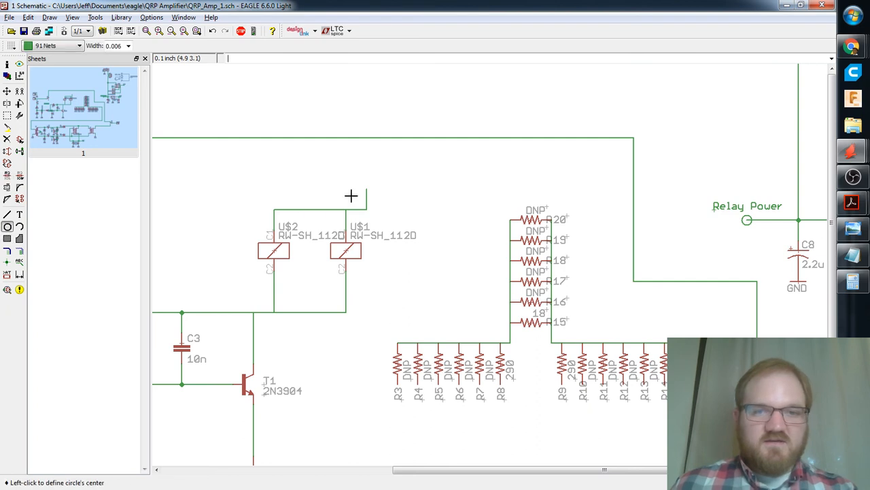
scroll(351, 195, "up", 1)
left_click(372, 187)
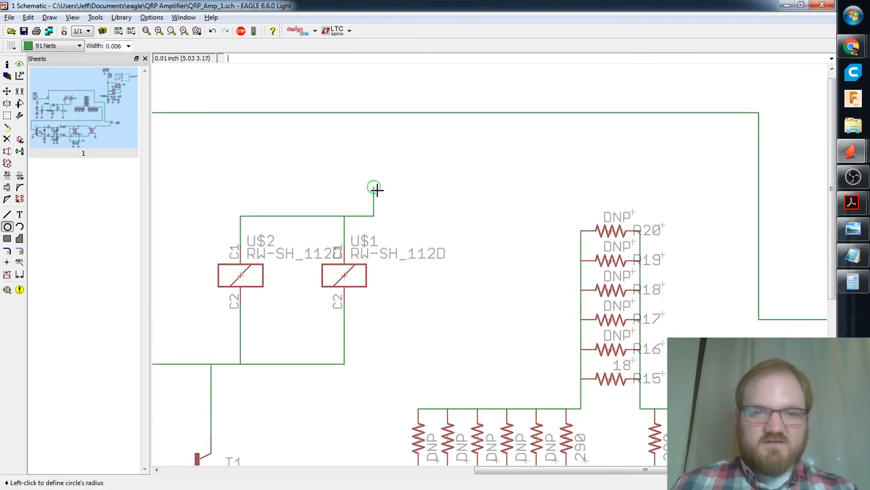
left_click(376, 190)
scroll(384, 197, "up", 3)
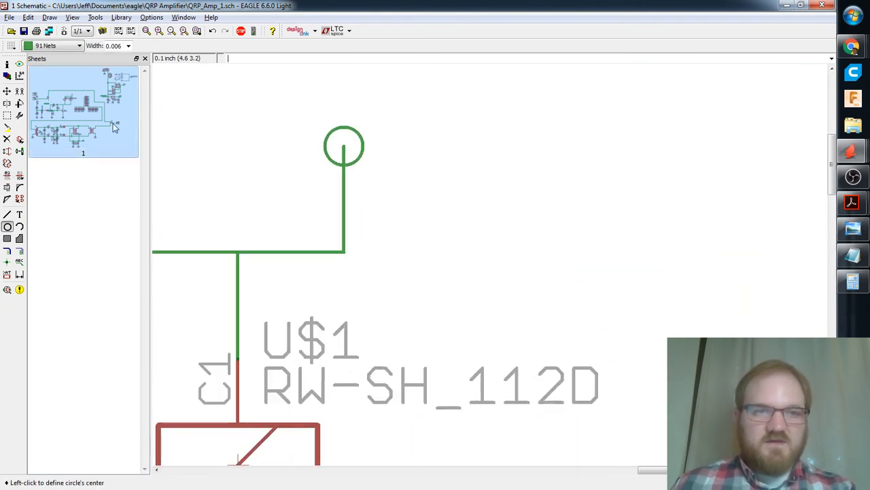
Place +12V text labels beside the end circle and under Relay Power.
left_click(19, 214)
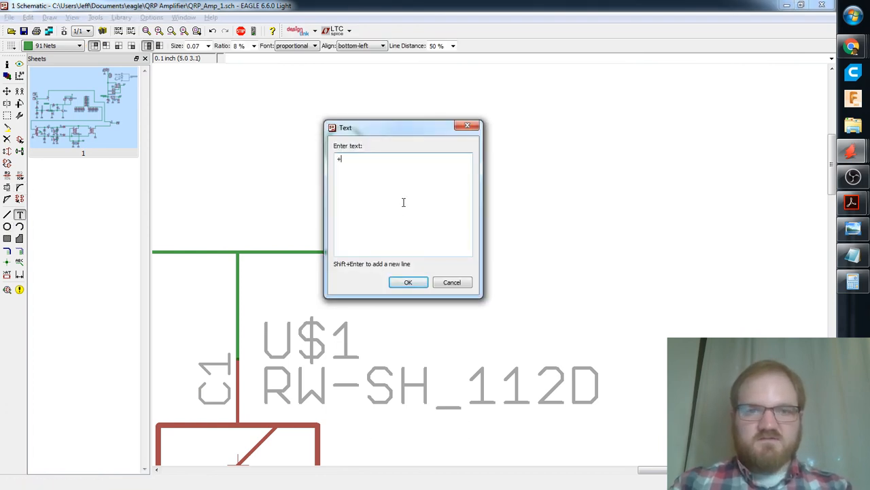
type("+12V")
key("Return")
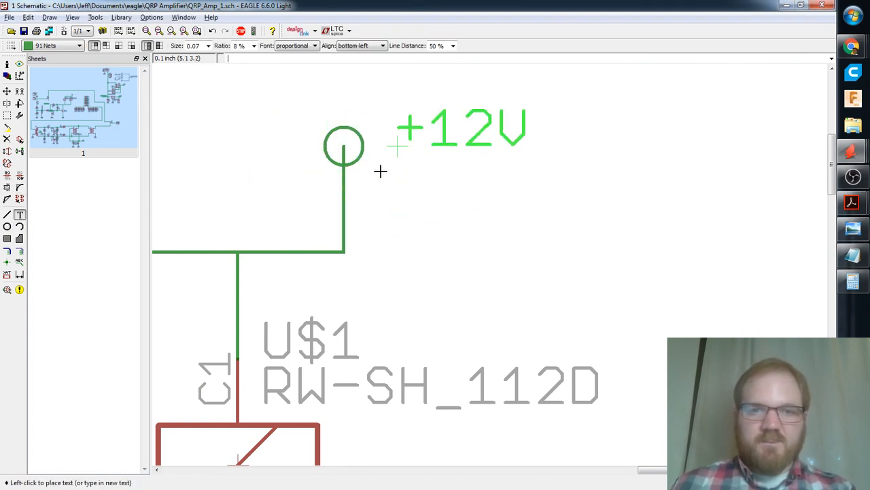
left_click(280, 109)
scroll(561, 178, "down", 3)
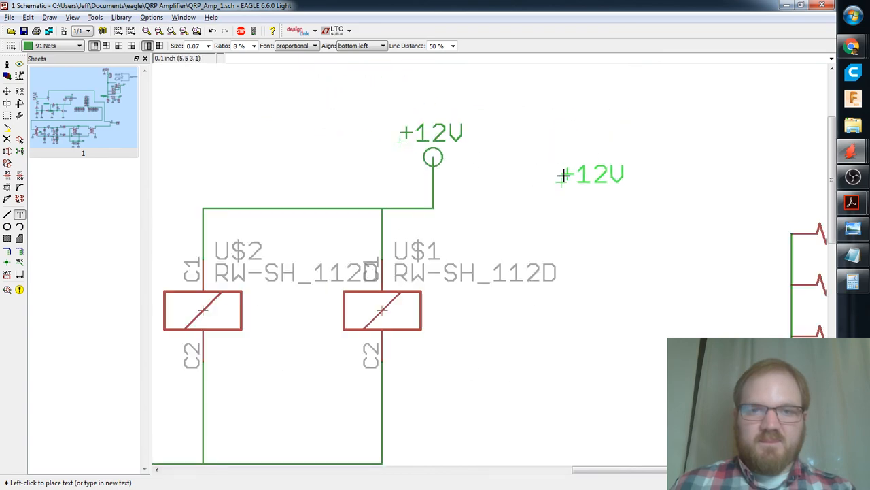
scroll(572, 195, "down", 2)
middle_click_drag(736, 202, 438, 204)
scroll(532, 234, "up", 2)
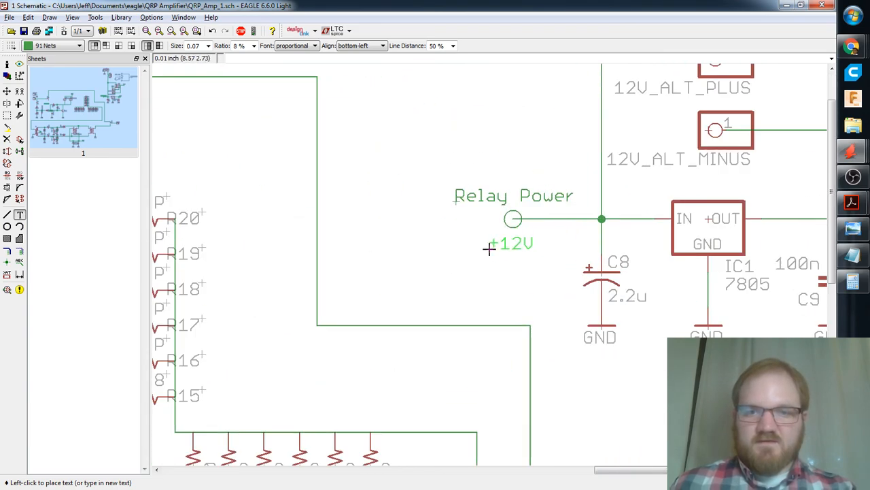
scroll(490, 247, "down", 2)
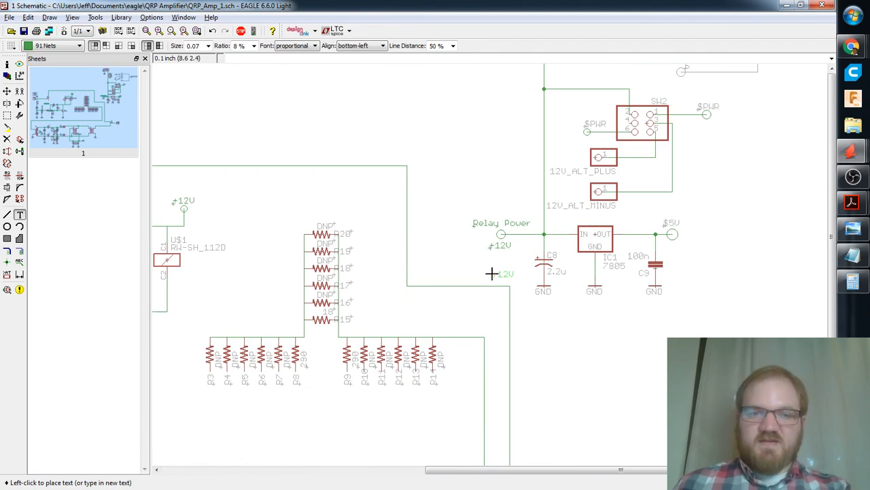
left_click(490, 272)
left_click(543, 350)
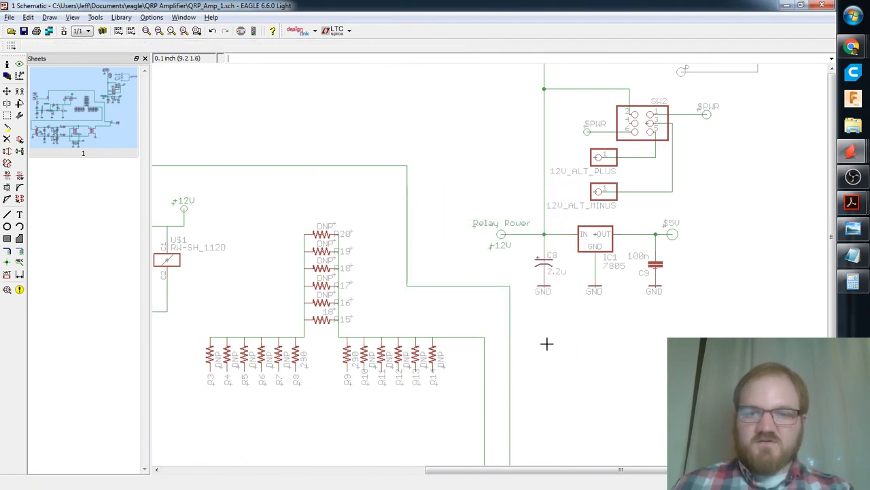
scroll(561, 281, "down", 3)
Group the relay switch with its TO FET DRAINS label and drop them beside the alternate 12V connectors.
middle_click_drag(557, 186, 548, 226)
scroll(549, 227, "up", 1)
scroll(549, 226, "up", 1)
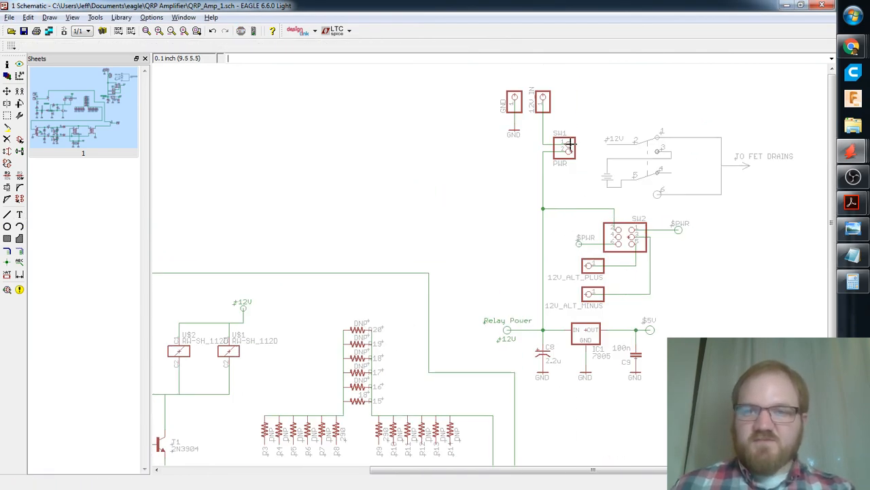
middle_click_drag(744, 163, 621, 155)
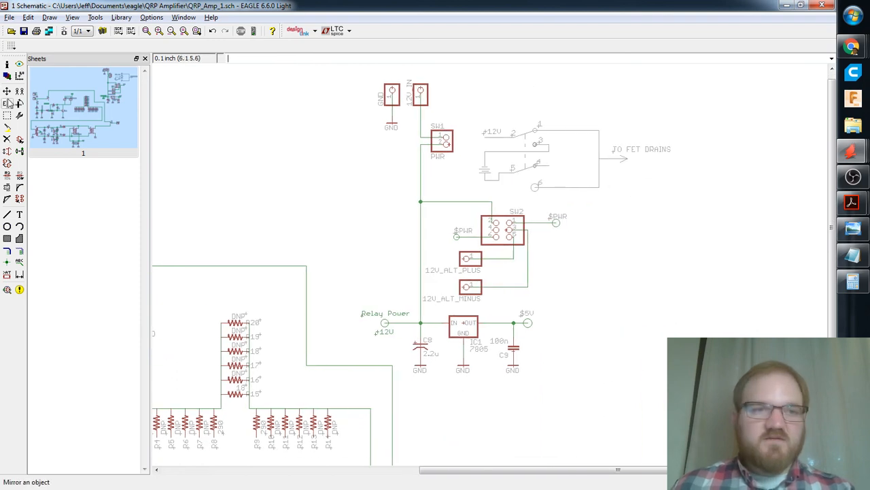
left_click(8, 115)
left_click_drag(727, 113, 472, 190)
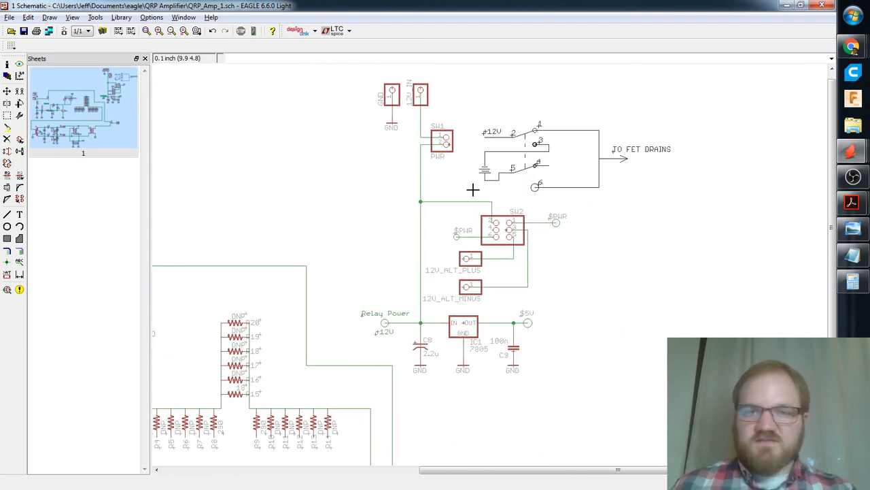
key("F7")
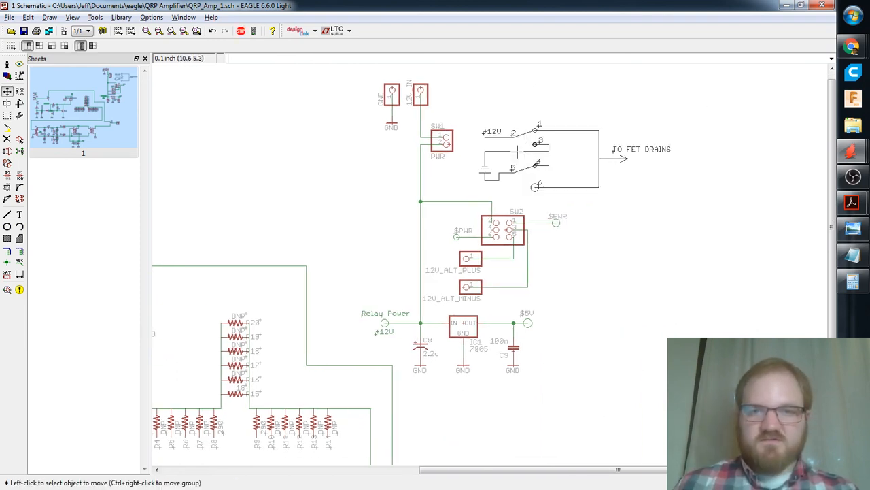
right_click(518, 151, "ctrl")
left_click(582, 259)
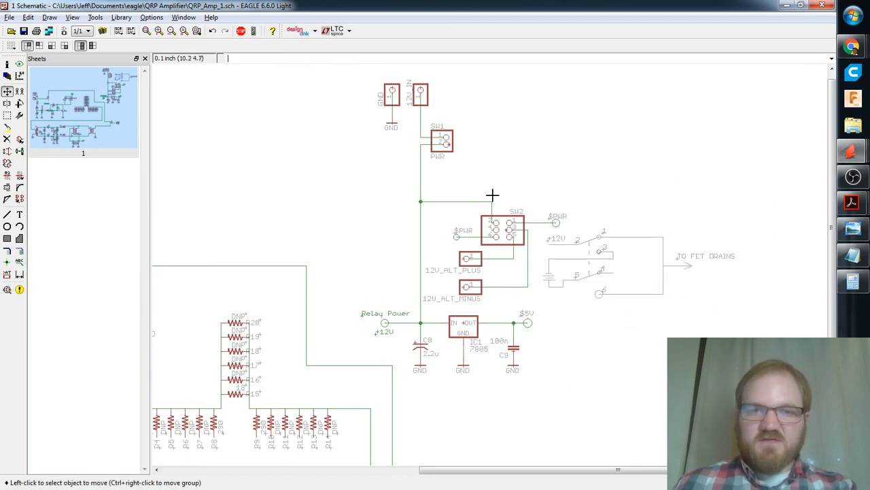
Pan and zoom the schematic to centre on the two relays.
middle_click_drag(493, 195, 632, 152)
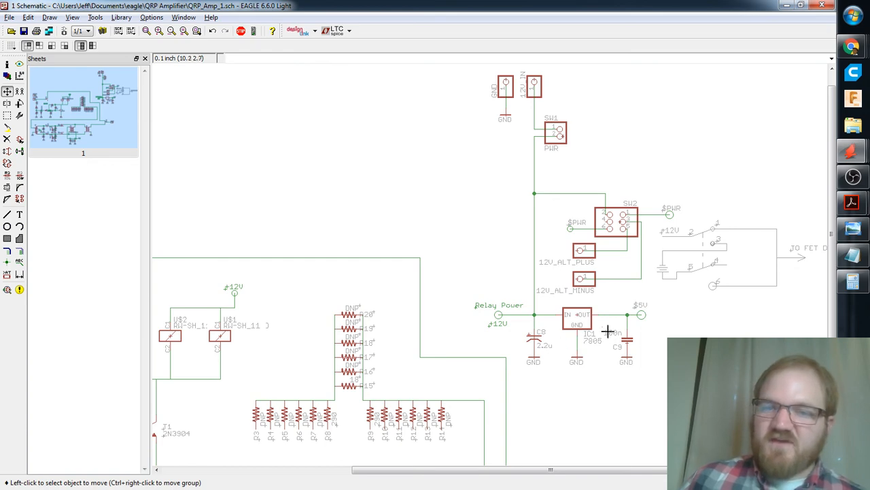
middle_click_drag(504, 313, 630, 285)
middle_click_drag(393, 307, 538, 234)
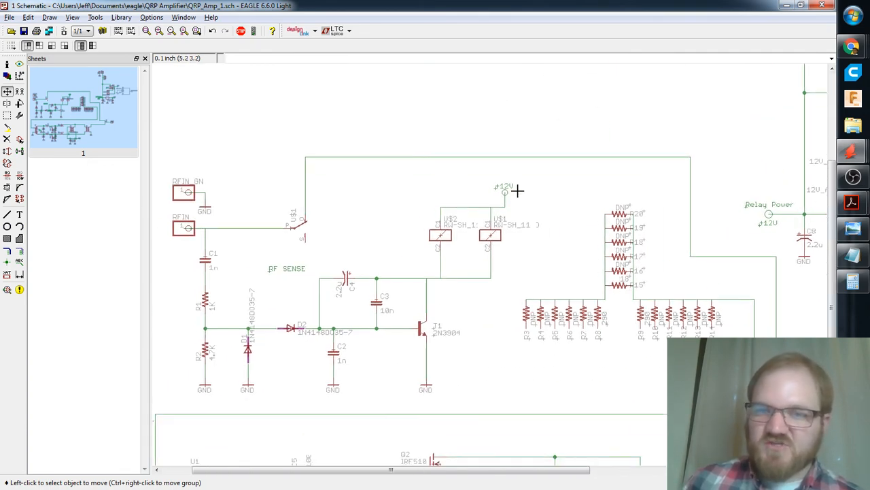
scroll(517, 191, "up", 2)
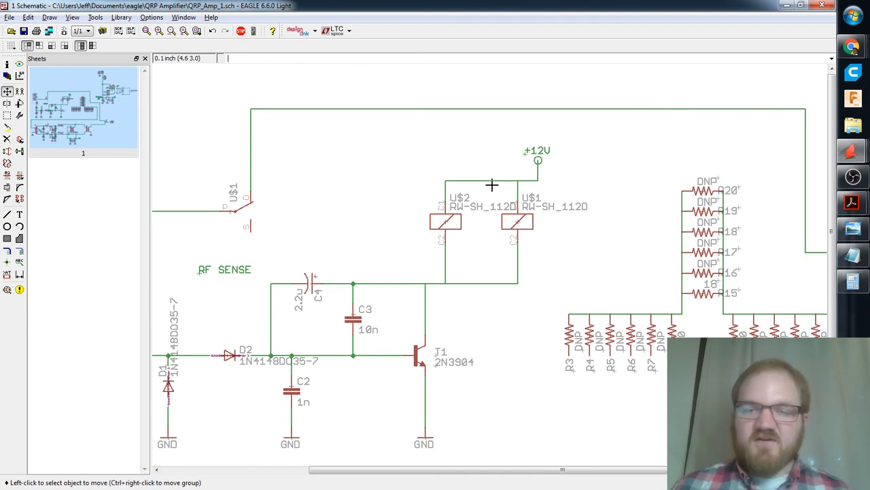
middle_click_drag(511, 185, 408, 185)
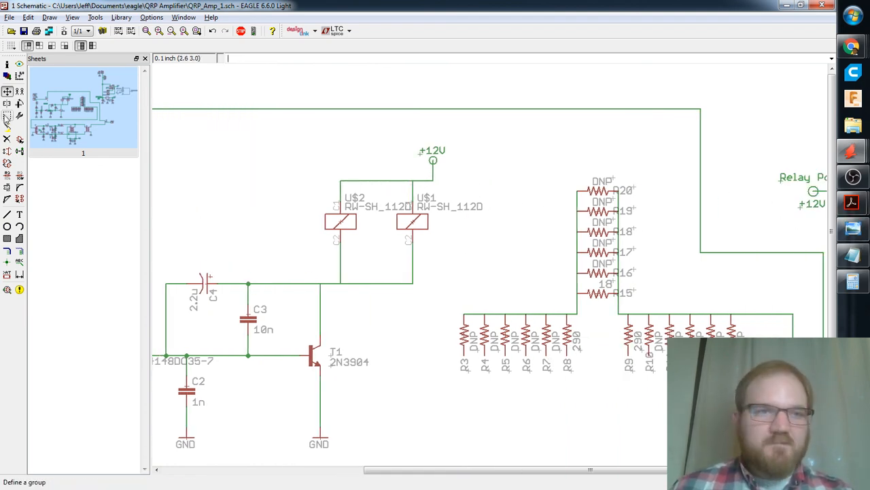
Shift U$1 right and straighten its +12V wire above and its lower wire below.
left_click(416, 219)
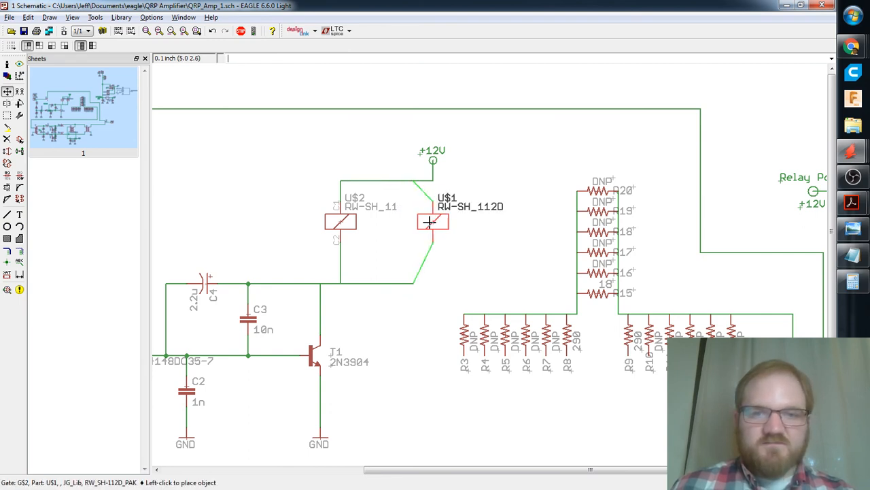
left_click(437, 222)
left_click(414, 182)
left_click(432, 180)
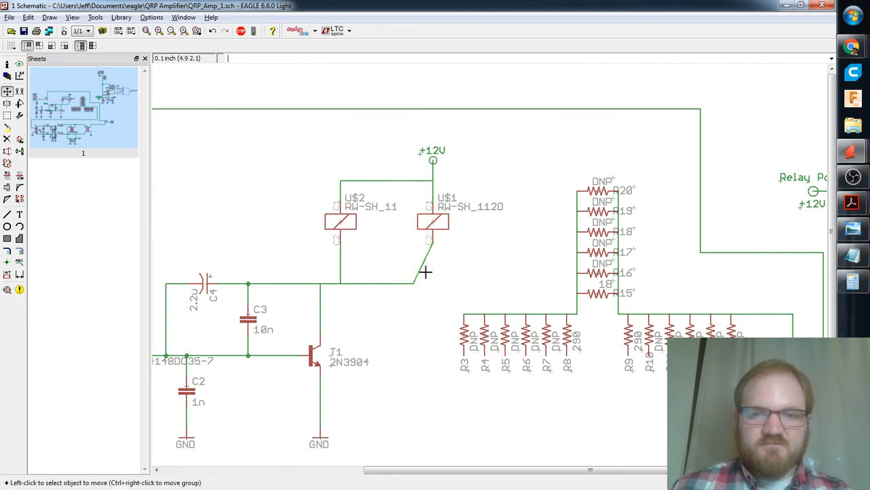
left_click(416, 281)
left_click(433, 281)
Shift U$2 right and align its +12V wire corner and lower wire end with it.
left_click(343, 221)
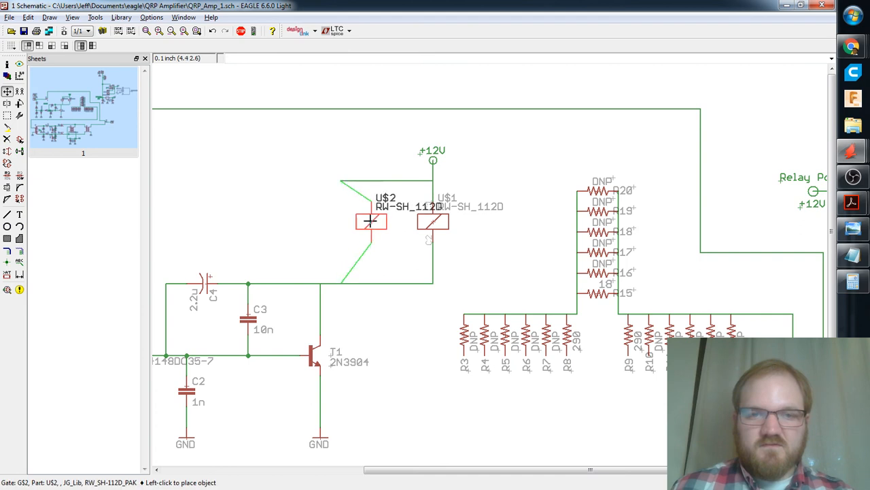
left_click(371, 222)
left_click(348, 181)
left_click(367, 182)
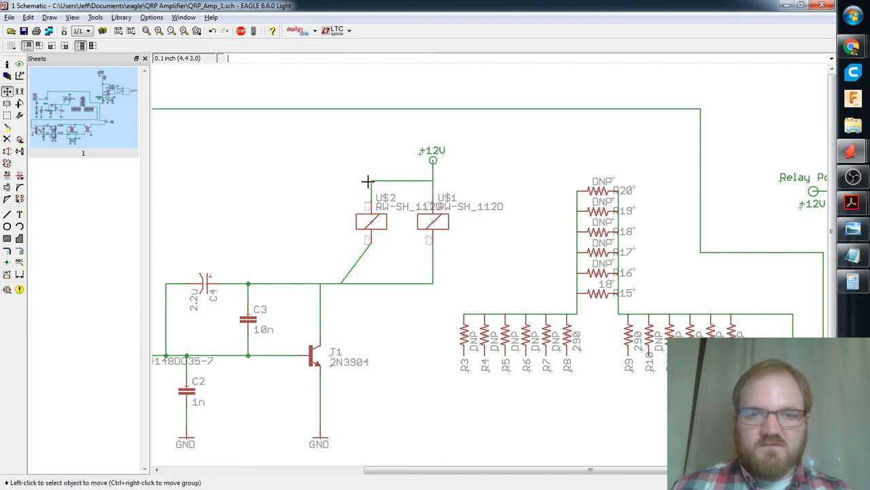
left_click(348, 281)
left_click(372, 281)
scroll(408, 297, "up", 3)
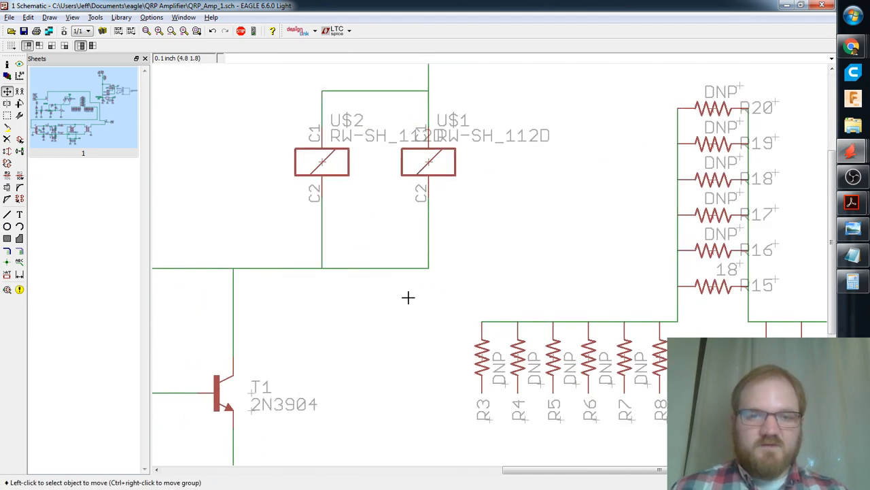
middle_click_drag(408, 297, 529, 265)
scroll(474, 213, "down", 2)
Move U$2 and its wire corner left so its wires run vertical, then open Add.
left_click(452, 115)
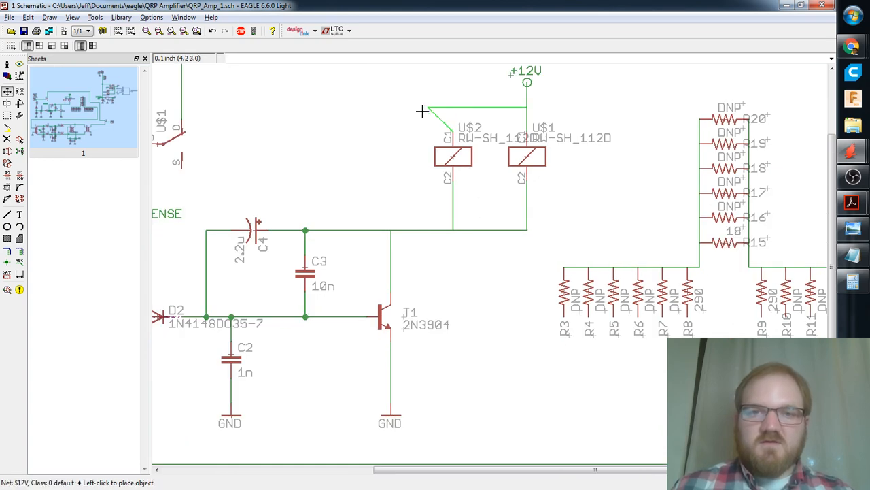
left_click(428, 108)
left_click(453, 157)
left_click(429, 158)
left_click(447, 223)
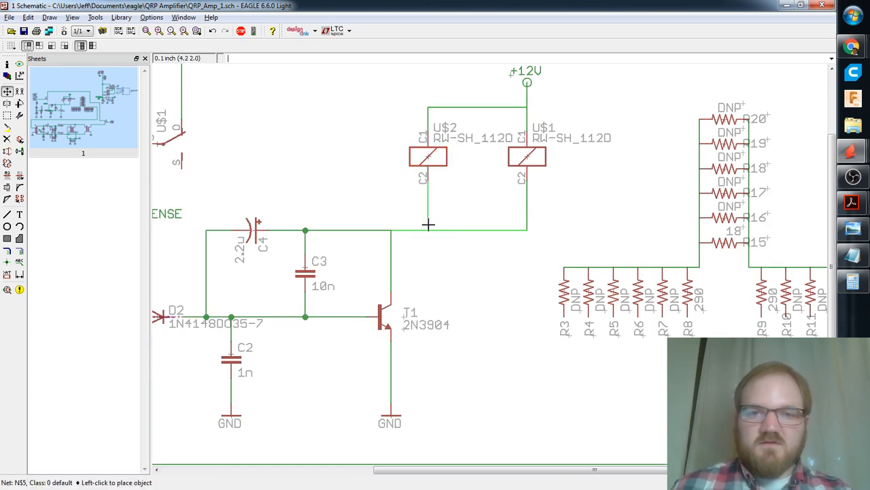
left_click(427, 224)
left_click(19, 139)
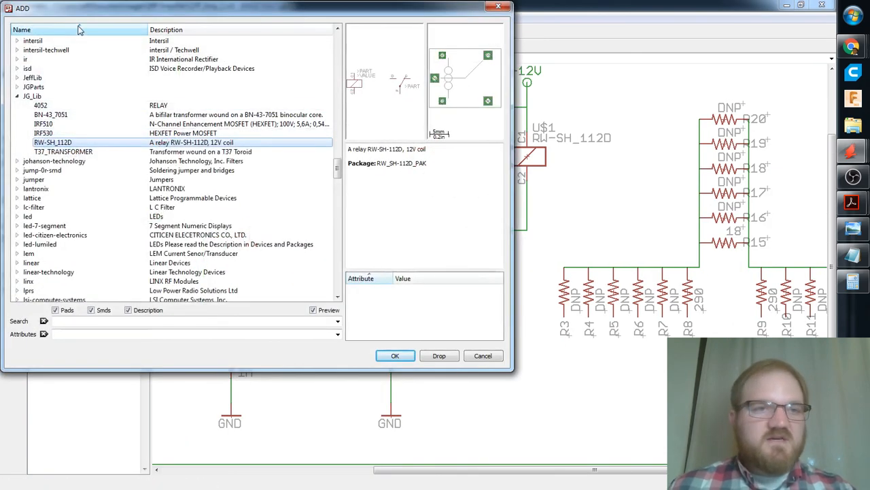
Search the parts library for 1n4001, find no match, and clear the search.
left_click(72, 321)
type("1n4001")
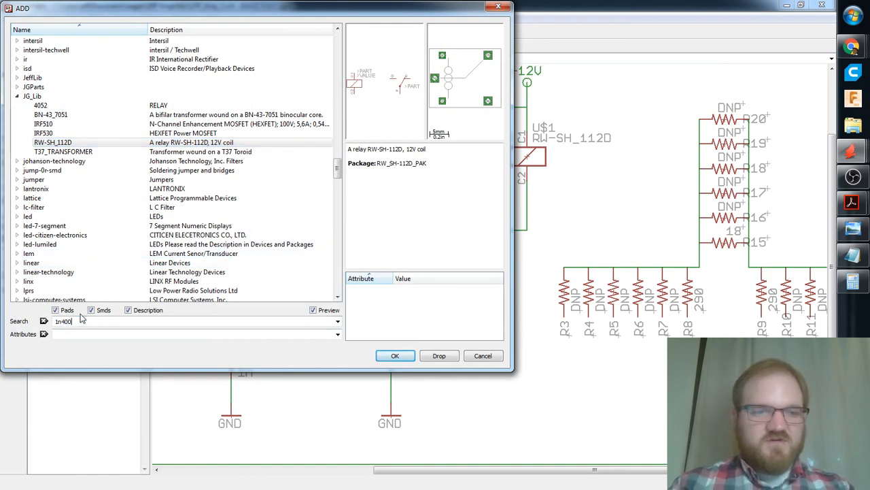
key("Return")
double_click(64, 320)
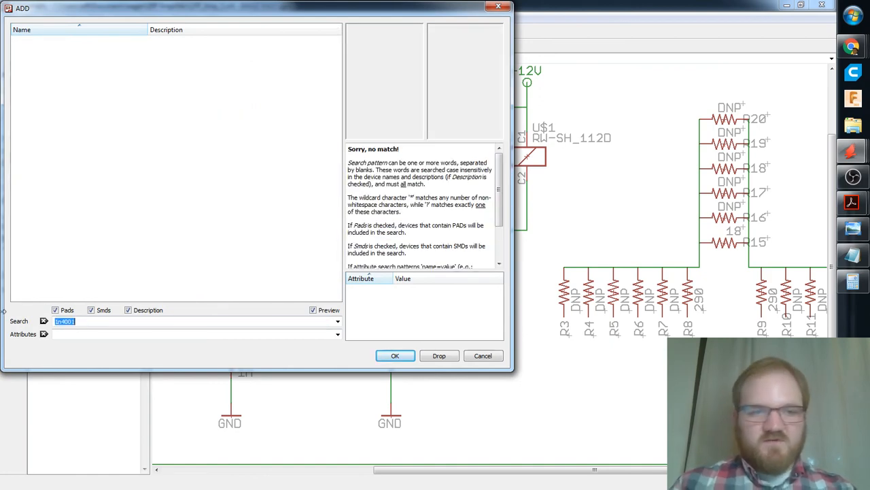
key("BackSpace")
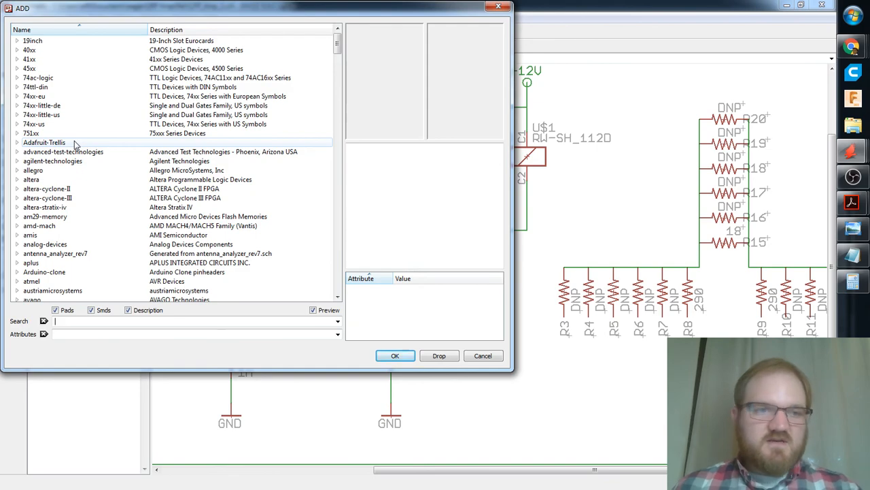
Expand the diode library and DIODE- family, previewing 1N4004 and DIODE-C221B1A.
scroll(77, 144, "down", 20)
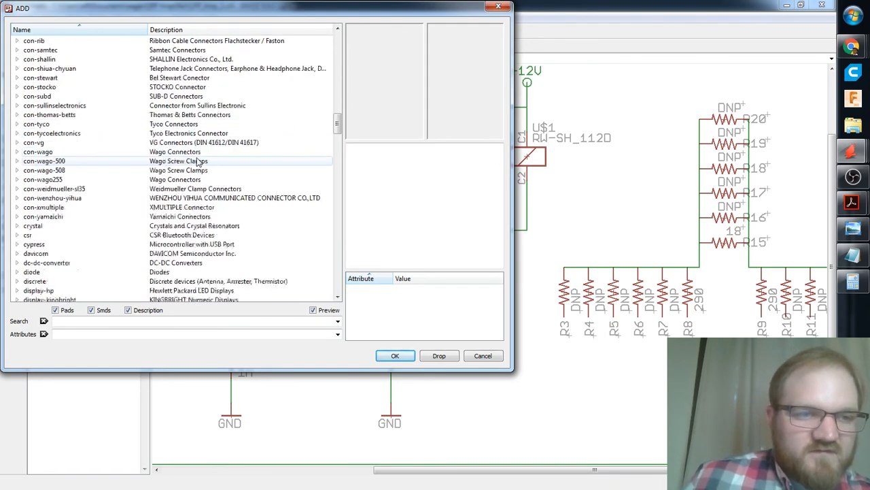
scroll(197, 160, "down", 7)
left_click(16, 78)
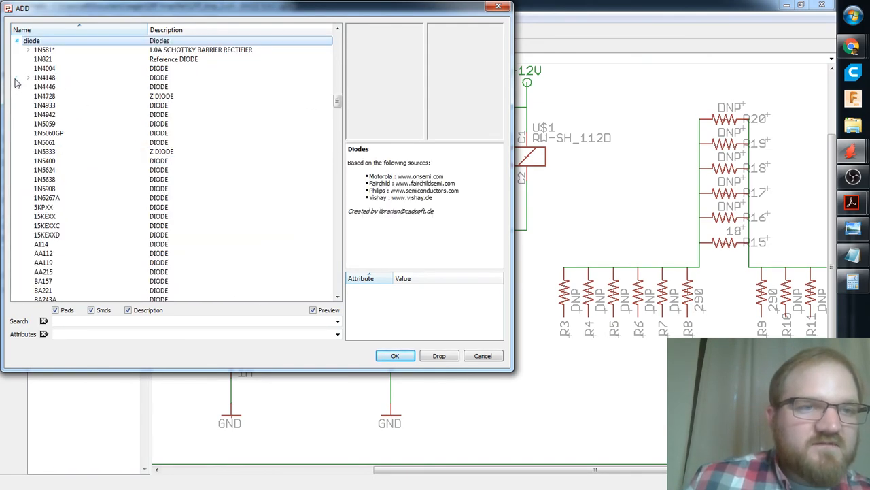
left_click(72, 70)
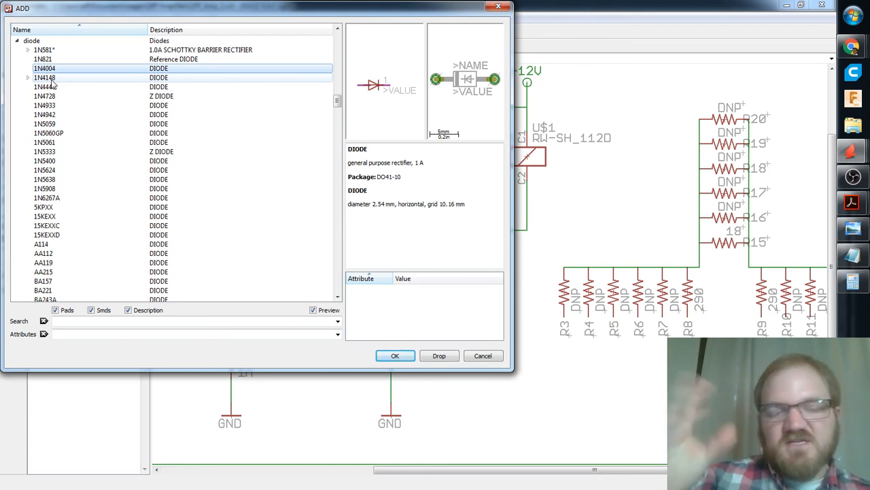
scroll(68, 92, "down", 7)
scroll(85, 99, "down", 20)
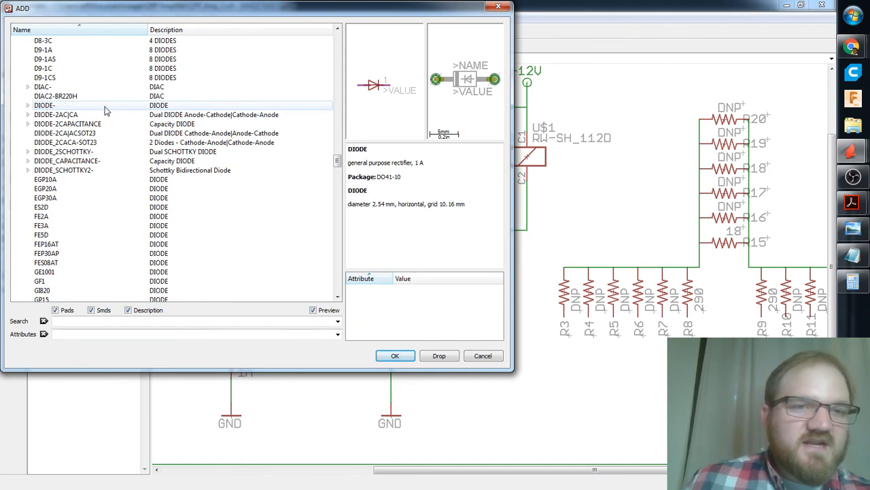
double_click(102, 107)
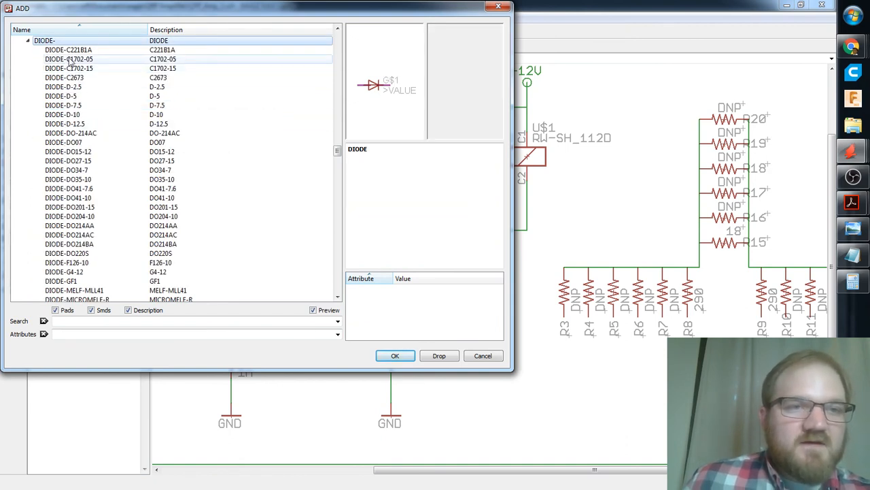
left_click(87, 50)
Compare the D-2.5, D-5 and D-7.5 diode packages, settling on DIODE-D-5.
key("Down")
key("Down")
key("Down")
key("Up")
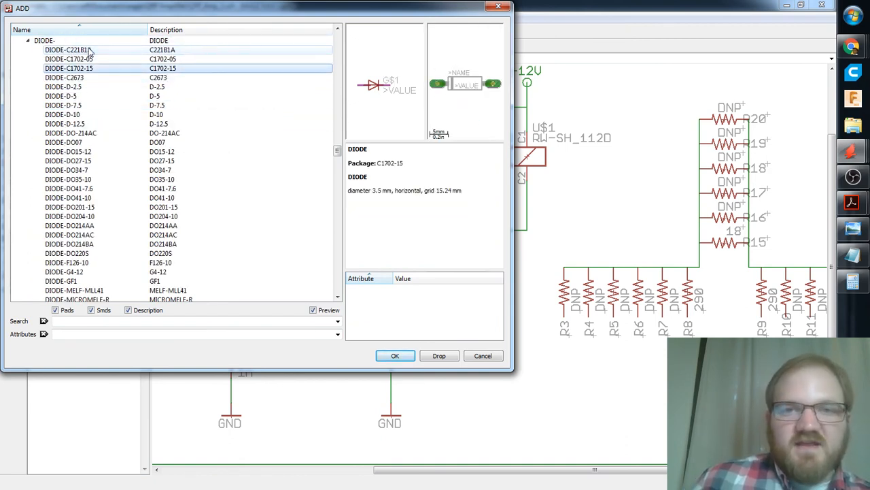
key("Up")
key("Down")
key("Up")
key("Down")
key("Up")
key("Down")
key("Down")
key("Down")
key("Down")
key("Down")
key("Down")
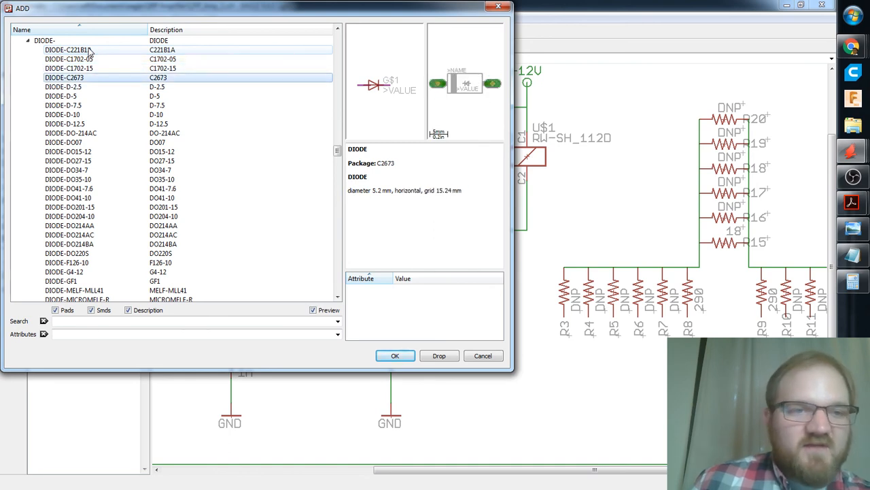
key("Up")
key("Up")
key("Up")
key("Up")
key("Up")
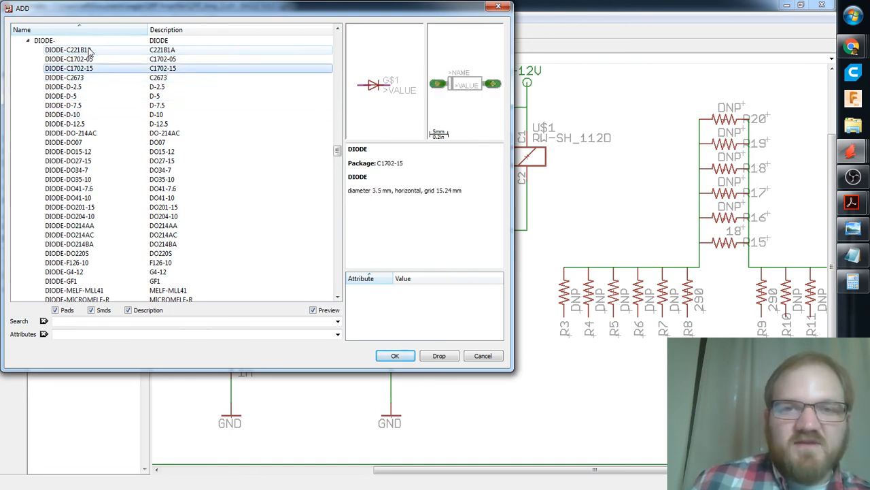
key("Down")
key("Down")
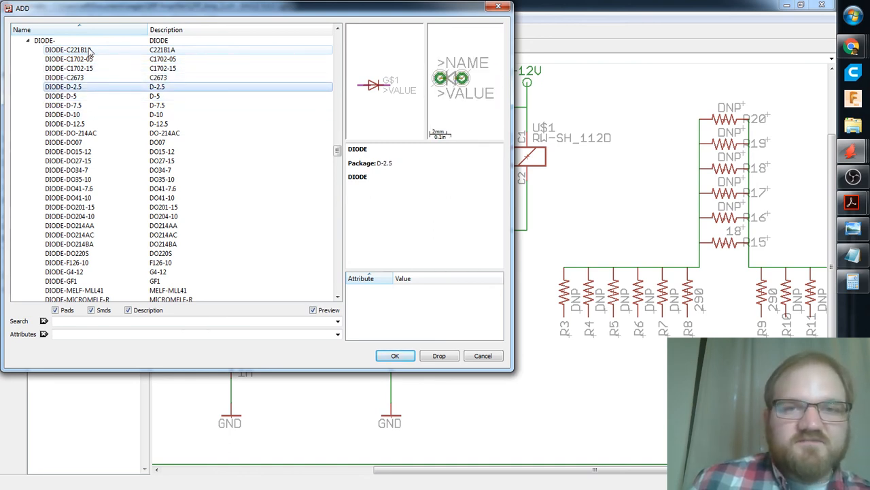
key("Down")
key("Down")
key("Up")
key("Up")
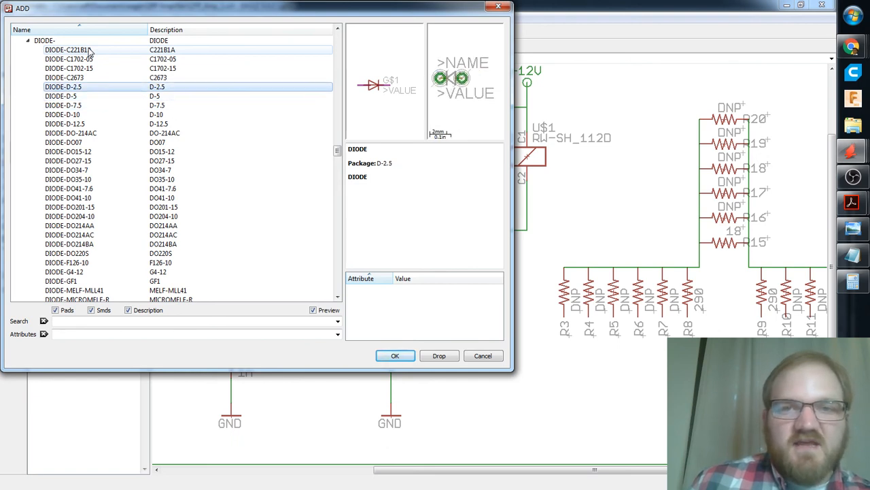
key("Down")
key("Down")
key("Up")
key("Up")
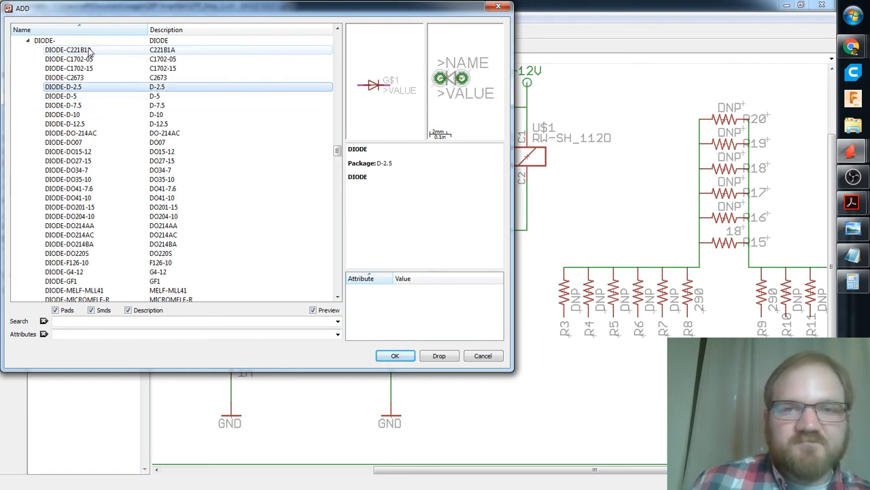
key("Down")
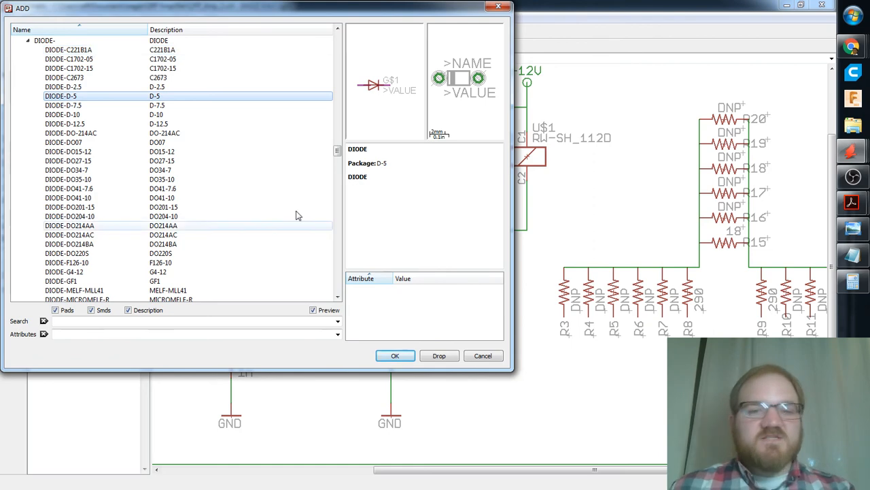
Add the diode rotated upright as D3 beside U$2 and D4 beside U$1.
left_click(395, 355)
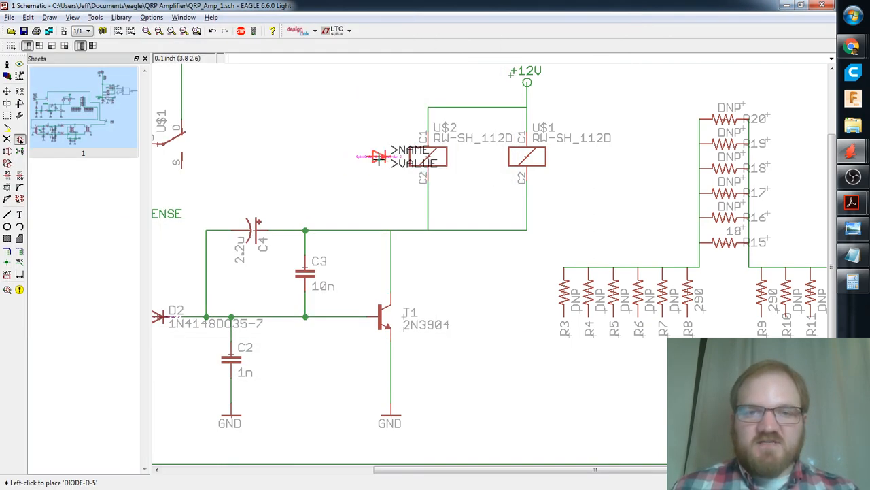
right_click(379, 156)
right_click(379, 156)
right_click(378, 156)
right_click(380, 153)
right_click(379, 153)
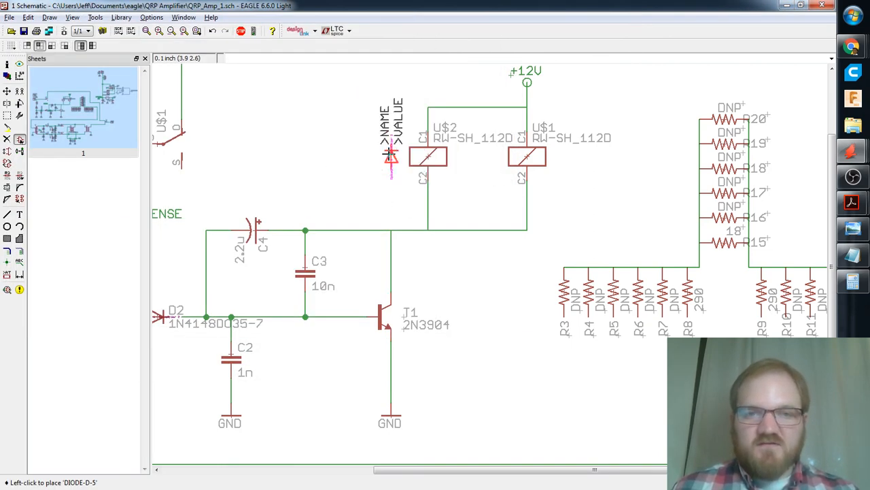
left_click(391, 156)
left_click(491, 158)
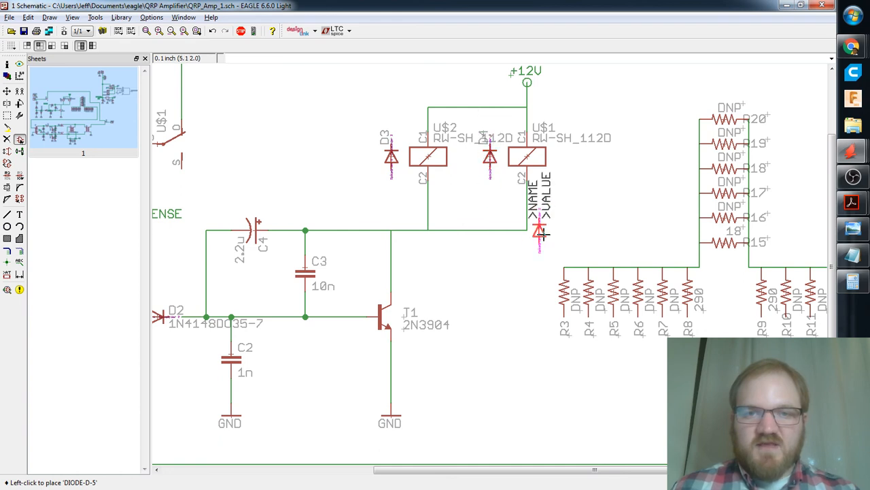
Wire D3's upper pin to the top +12V rail, abandoning an attempt from its lower pin.
left_click(7, 214)
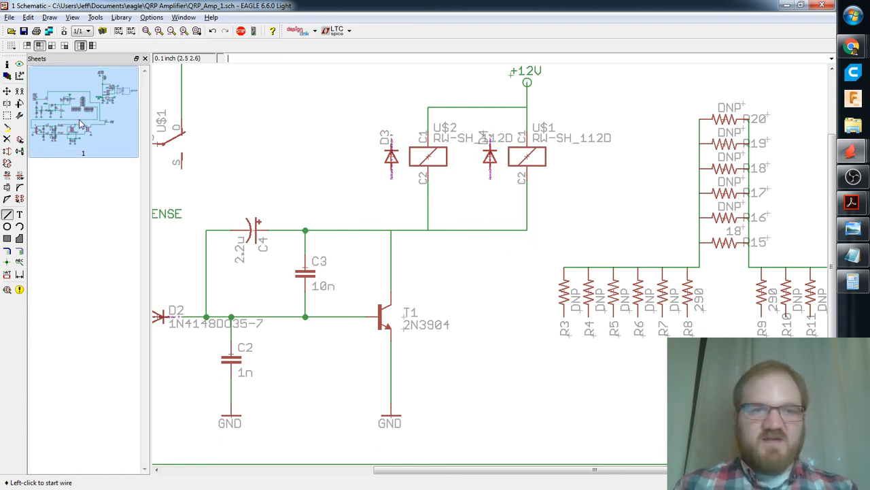
left_click(391, 181)
right_click(419, 211)
right_click(420, 206)
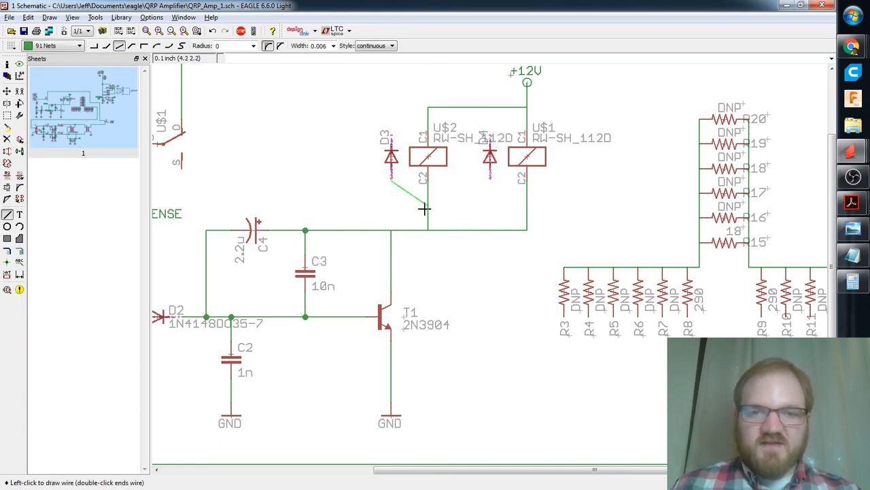
right_click(420, 205)
right_click(423, 205)
key("Escape")
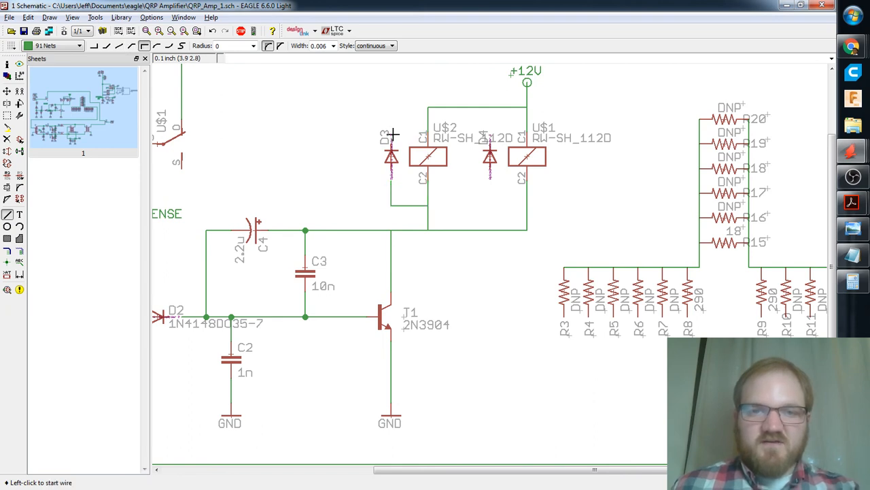
left_click(392, 134)
double_click(429, 107)
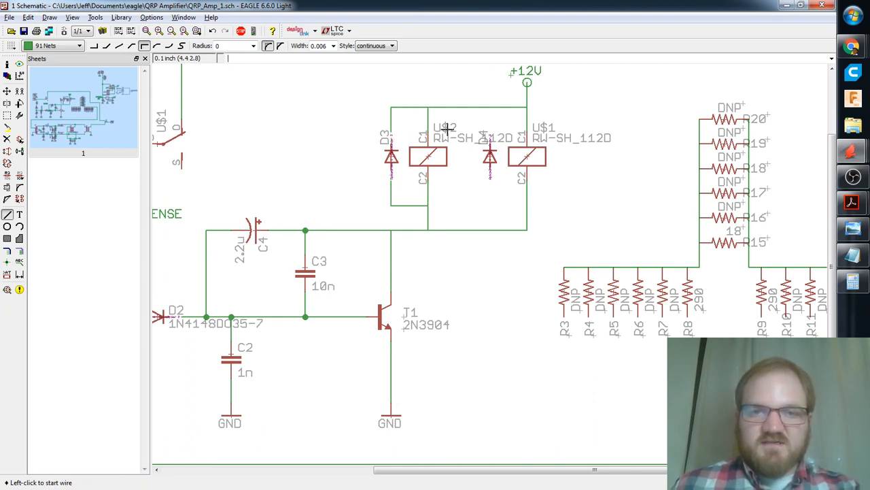
Wire D4 to U$1's lower coil pin and the top +12V rail, then start Junction.
left_click(490, 177)
double_click(527, 205)
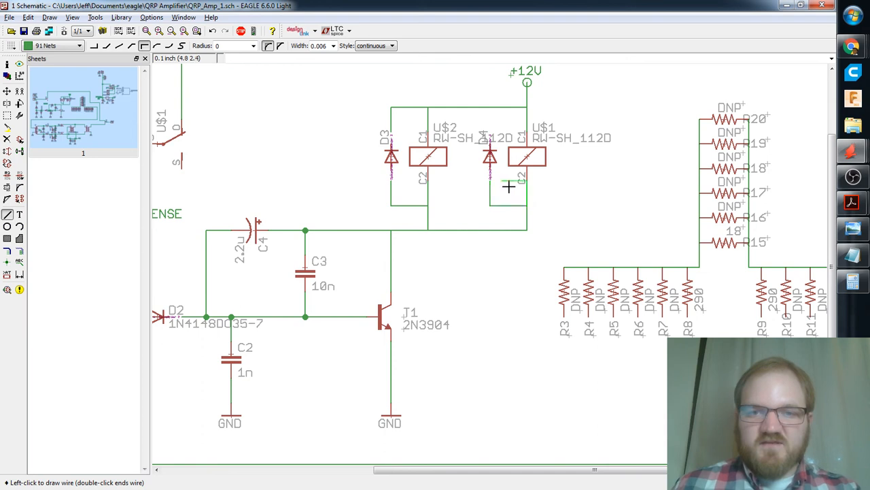
left_click(490, 140)
double_click(489, 108)
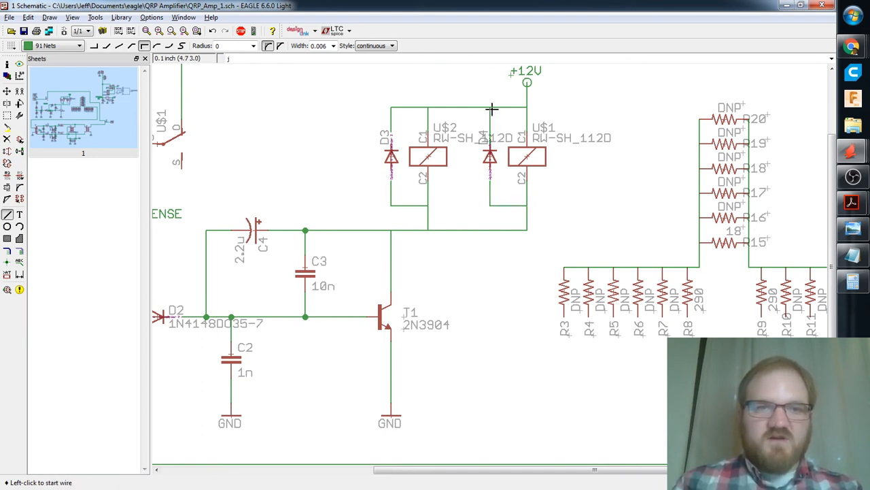
type("junction")
key("Return")
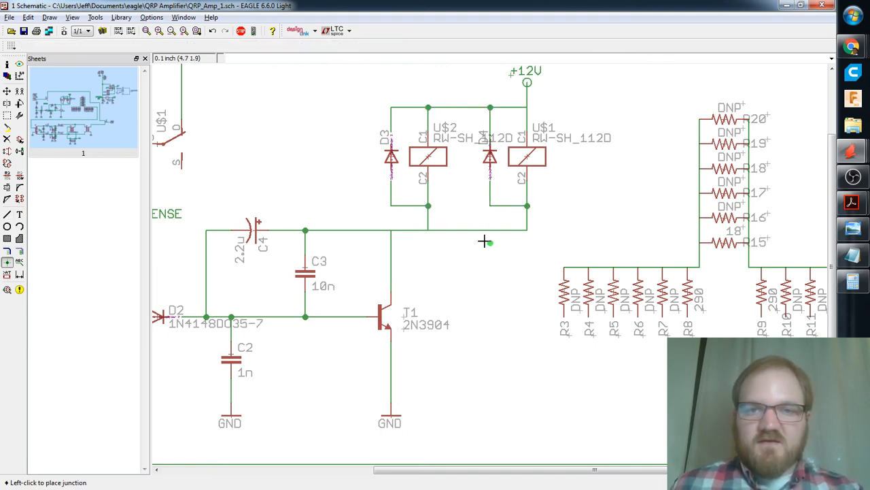
Inspect the U$2 switch and RFOUT wiring, activating the Delete command with 'dele'.
scroll(547, 242, "down", 4)
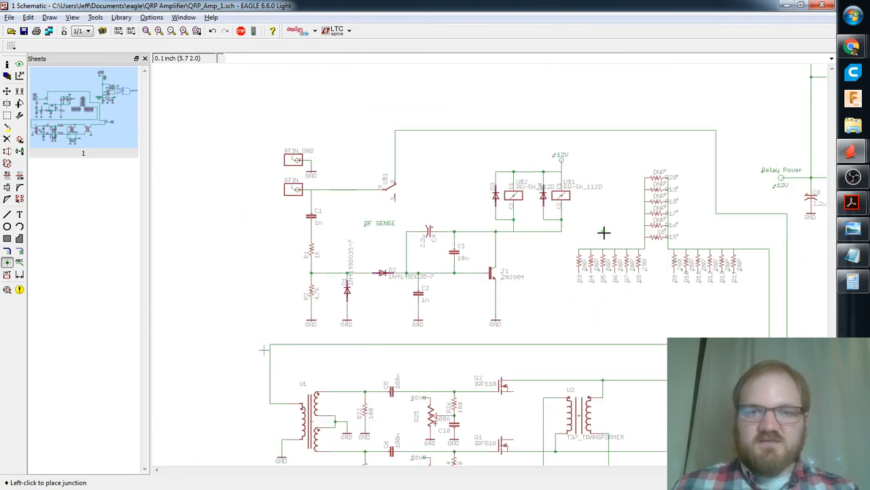
middle_click_drag(726, 202, 539, 174)
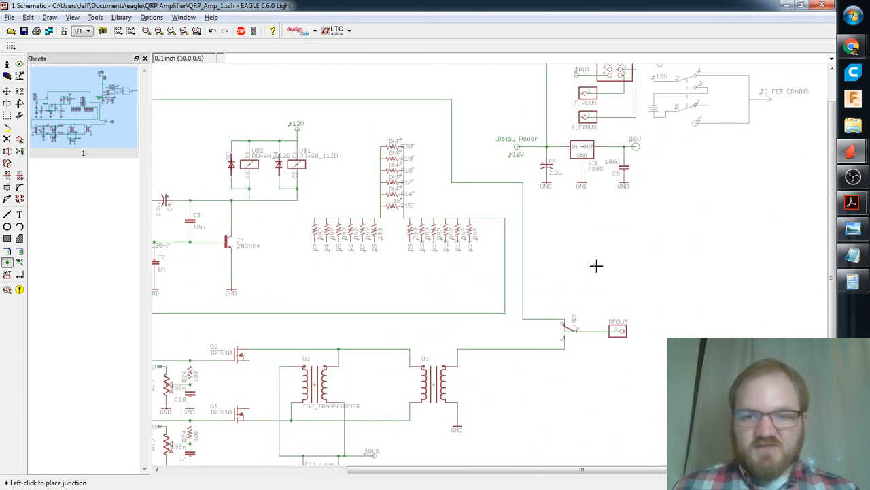
scroll(596, 265, "up", 3)
type("de")
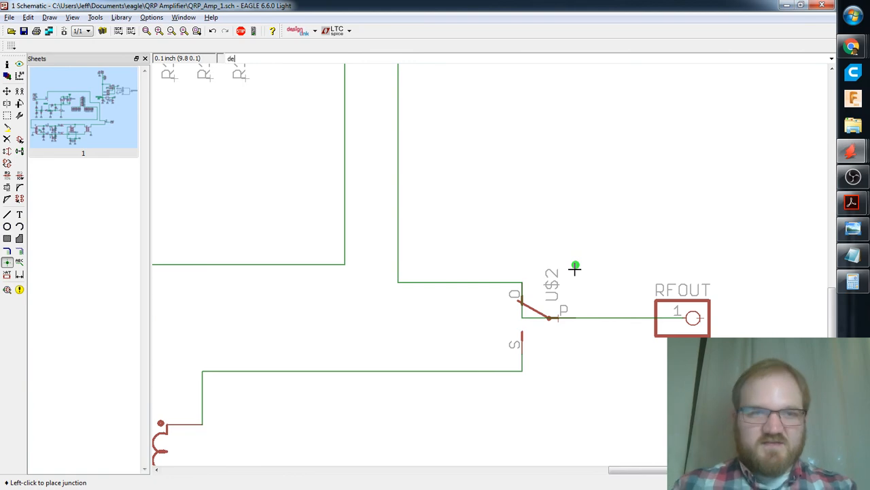
type("le")
key("Return")
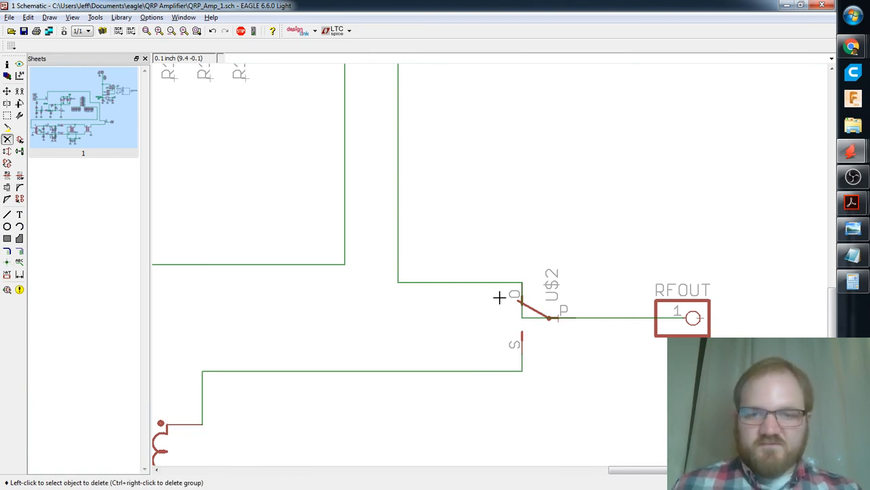
scroll(525, 315, "down", 4)
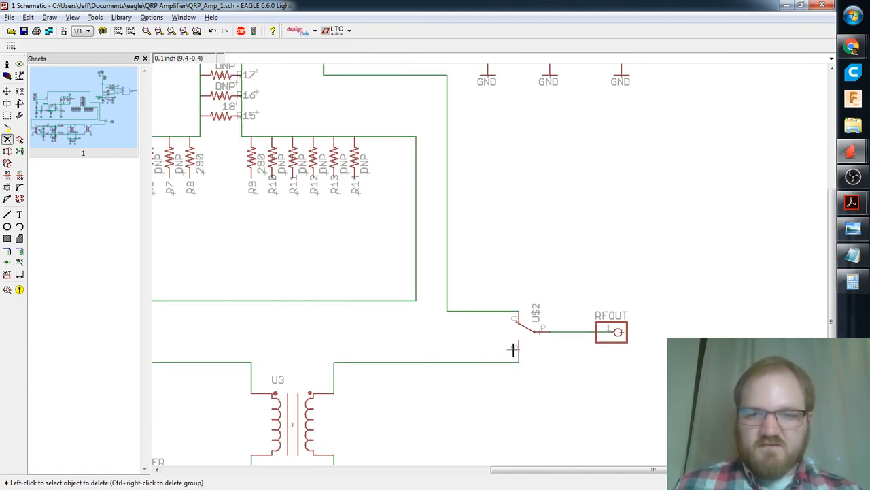
scroll(505, 277, "up", 4)
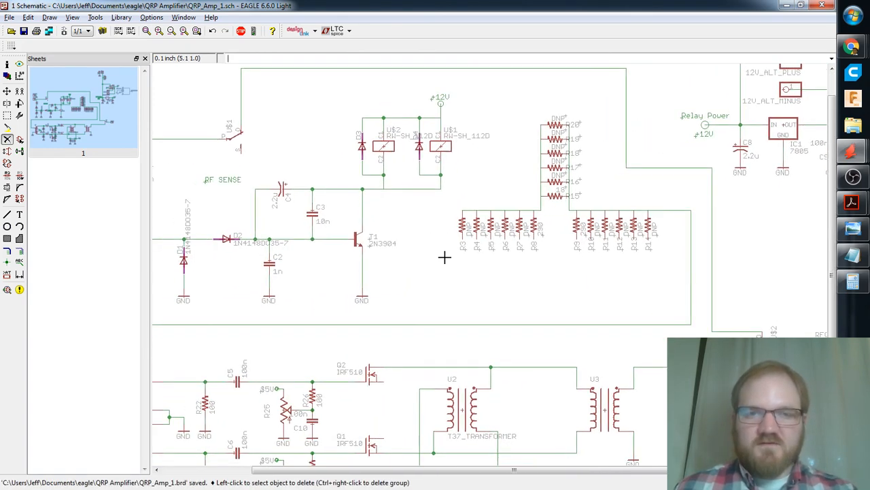
middle_click_drag(383, 250, 468, 241)
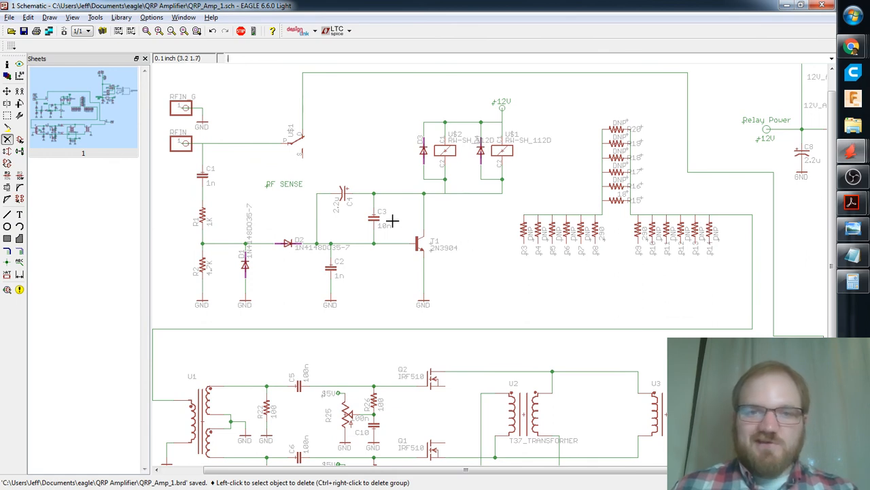
Run a wire from U$1's S contact up over the relays and down to the R3 resistor bus.
left_click(6, 214)
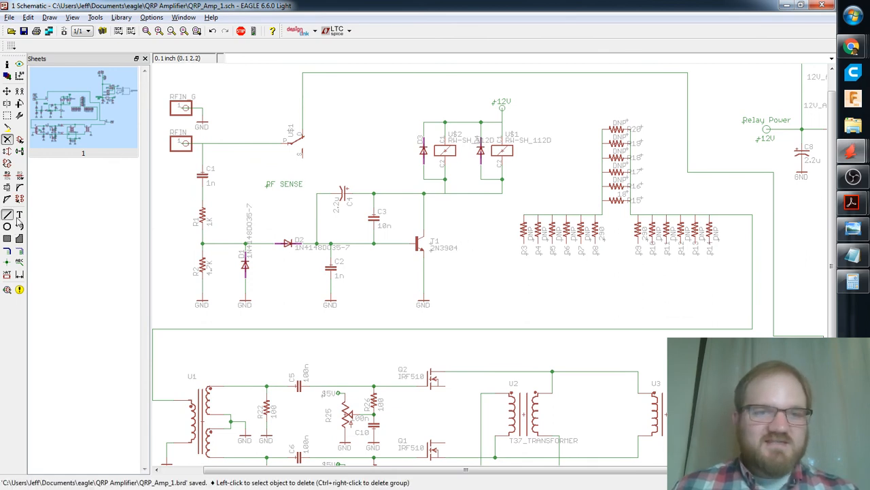
left_click(301, 155)
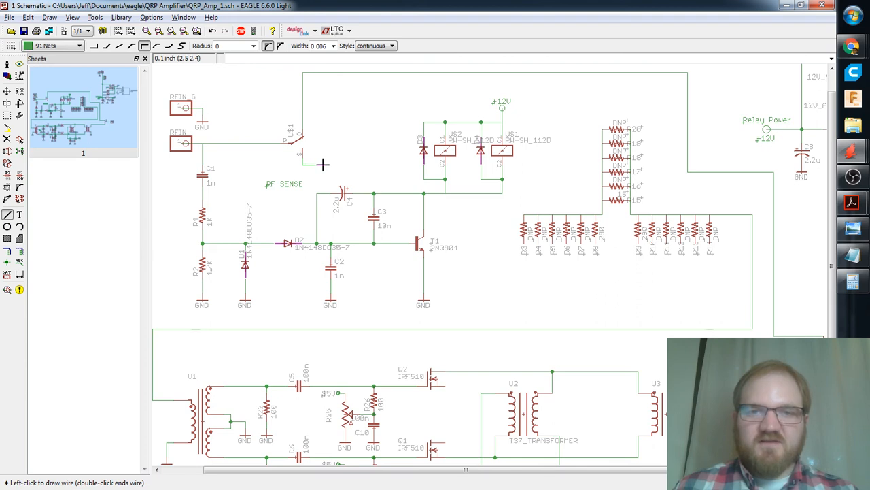
left_click(323, 163)
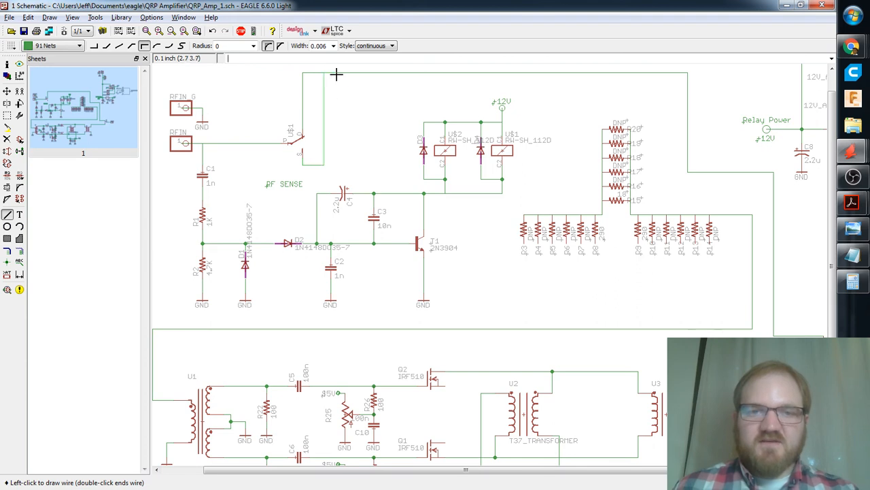
left_click(559, 84)
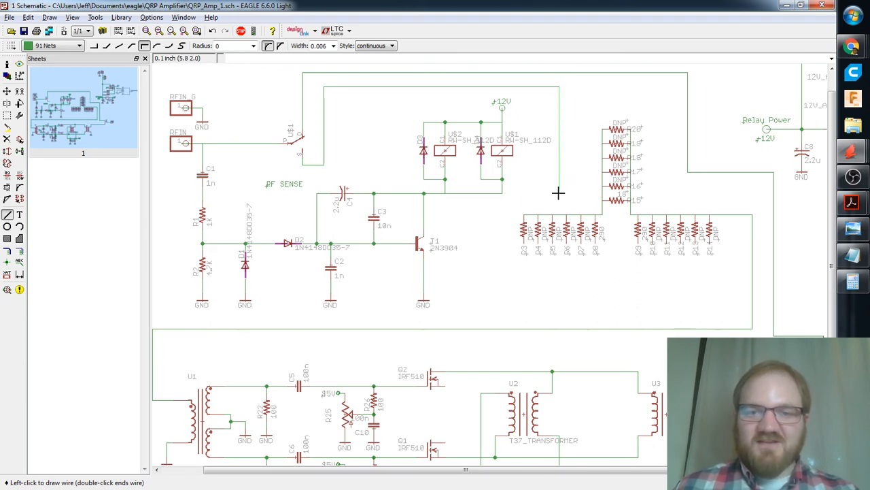
left_click(523, 215)
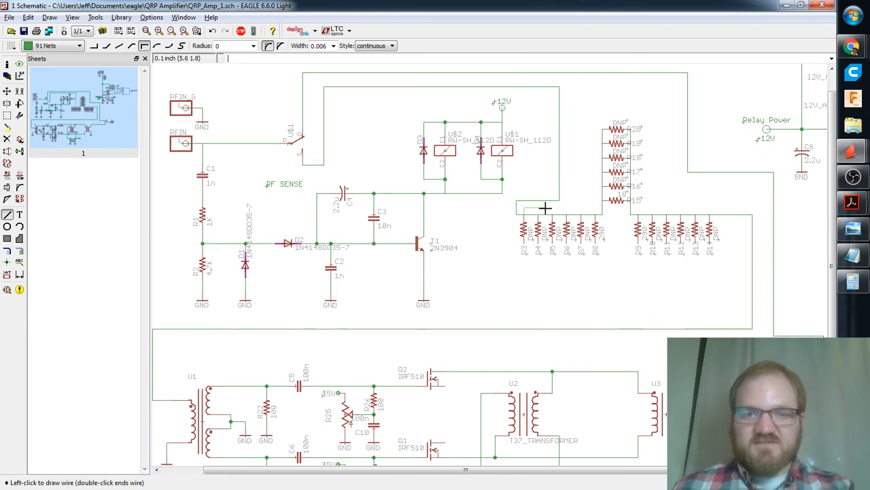
middle_click_drag(586, 174, 558, 202)
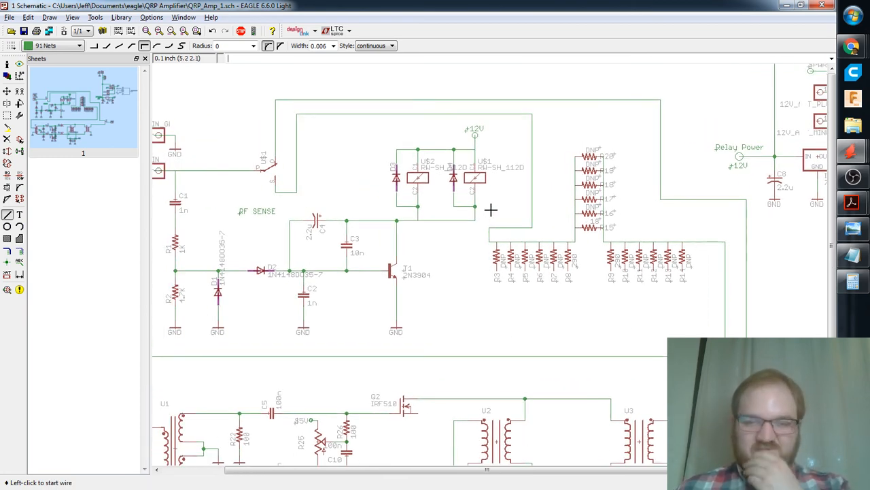
scroll(316, 194, "up", 2)
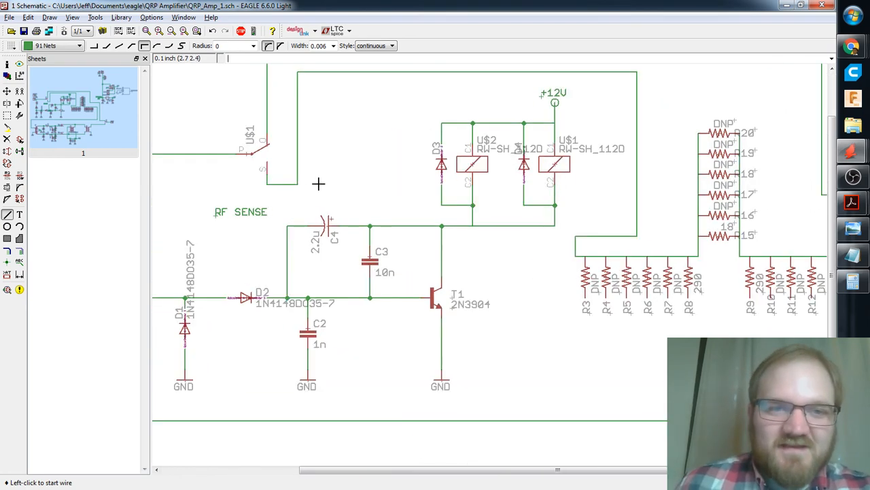
middle_click_drag(308, 183, 266, 173)
scroll(511, 156, "up", 1)
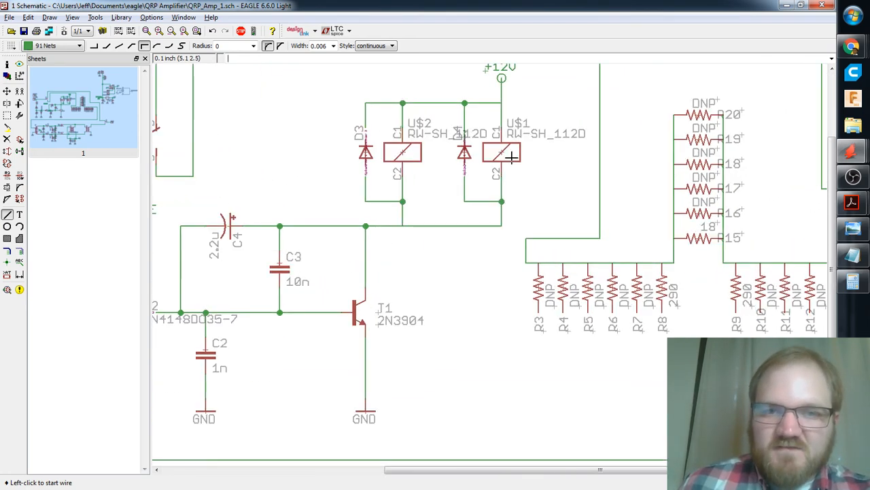
middle_click_drag(445, 168, 461, 189)
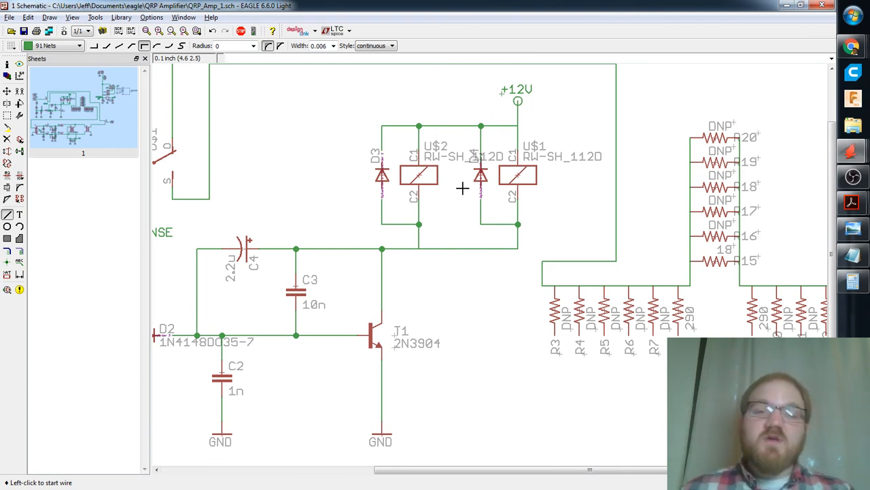
left_click(8, 114)
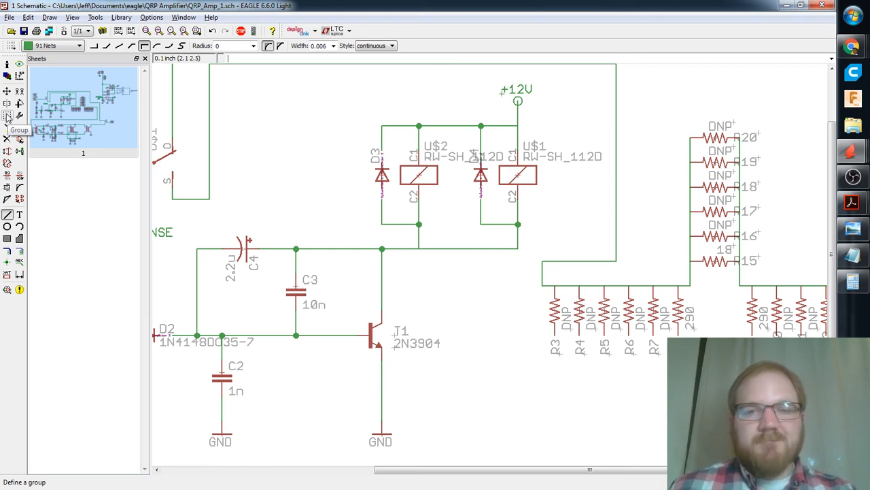
scroll(488, 190, "down", 3)
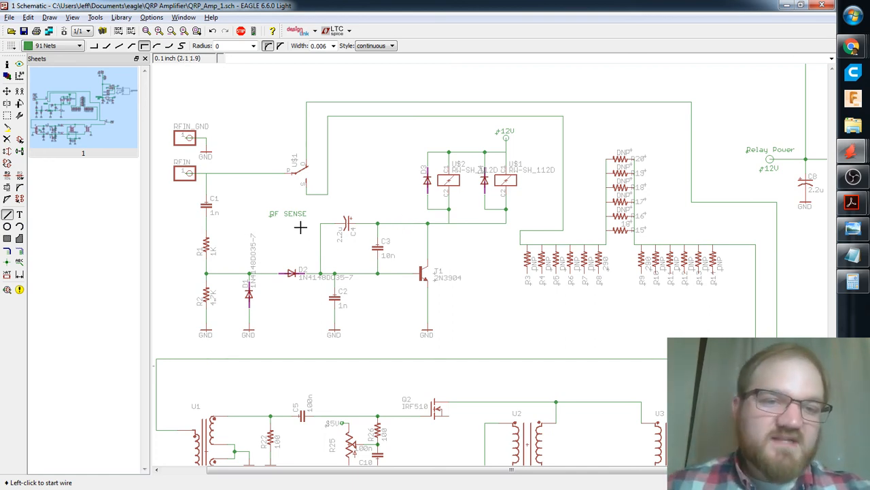
scroll(432, 272, "up", 2)
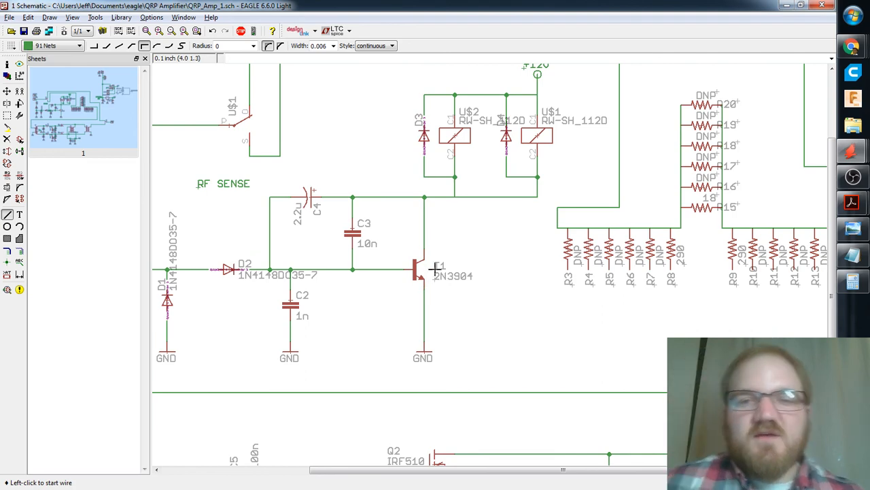
scroll(459, 264, "down", 1)
scroll(461, 261, "down", 3)
scroll(426, 249, "up", 2)
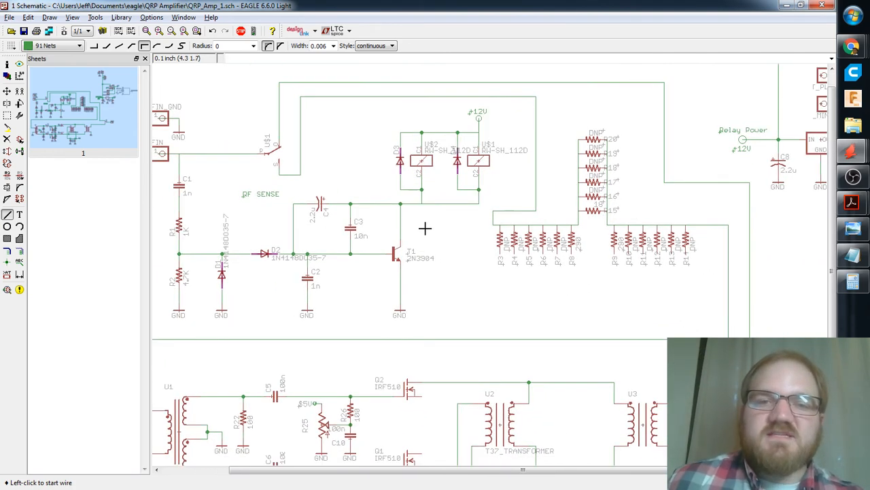
scroll(425, 222, "up", 3)
middle_click_drag(461, 197, 412, 222)
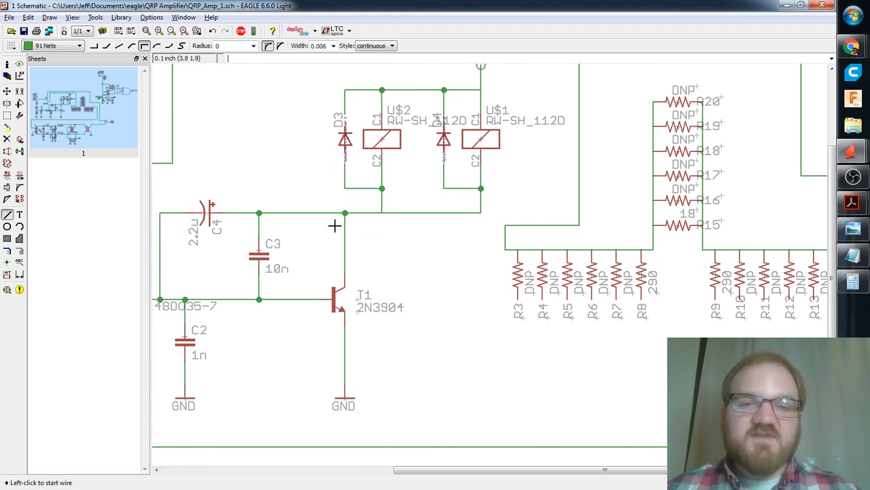
scroll(337, 214, "up", 1)
middle_click_drag(357, 209, 345, 227)
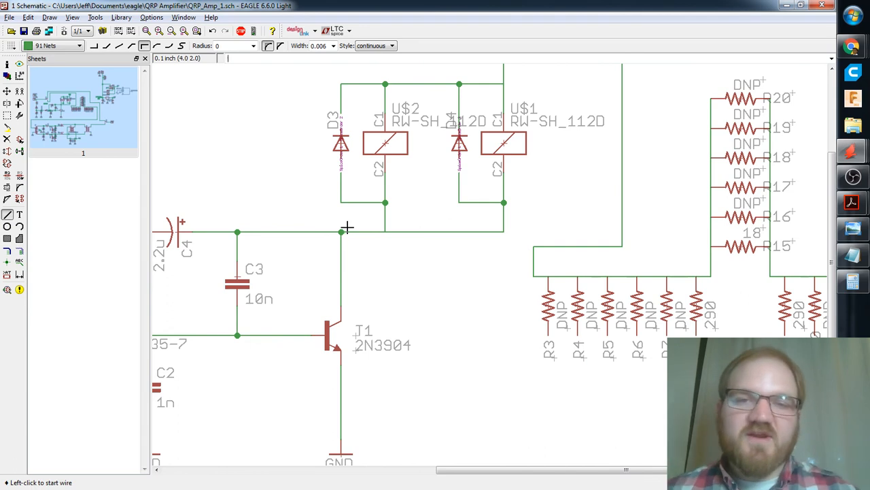
middle_click_drag(390, 252, 479, 256)
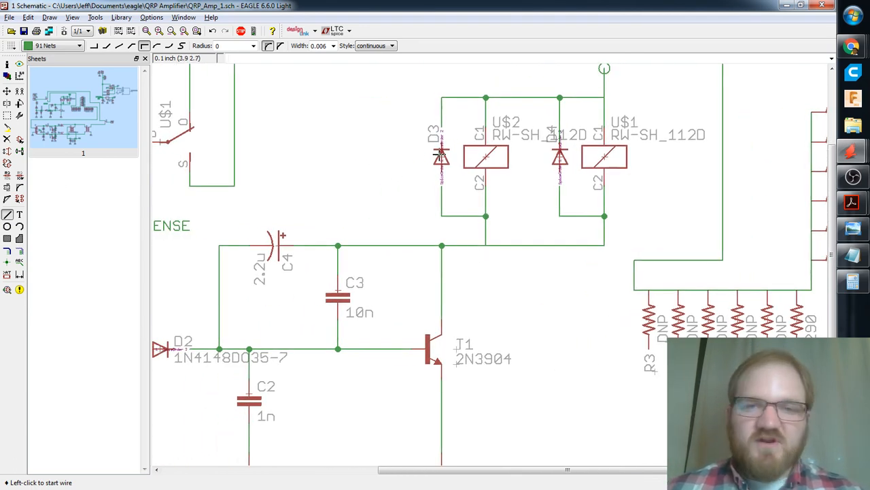
middle_click_drag(485, 127, 529, 182)
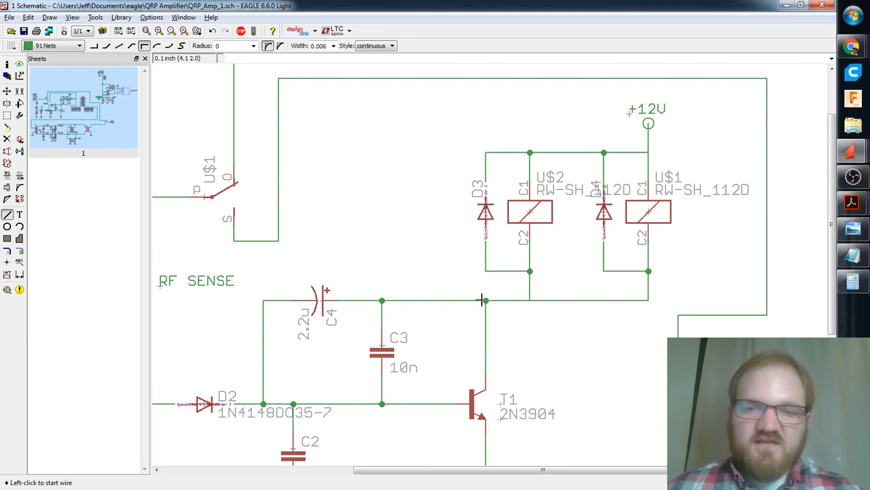
middle_click_drag(548, 310, 542, 227)
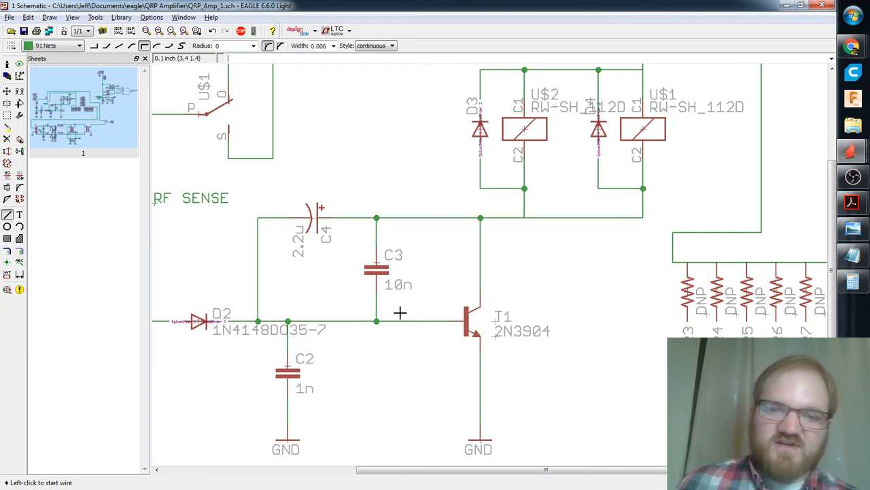
scroll(427, 330, "down", 1)
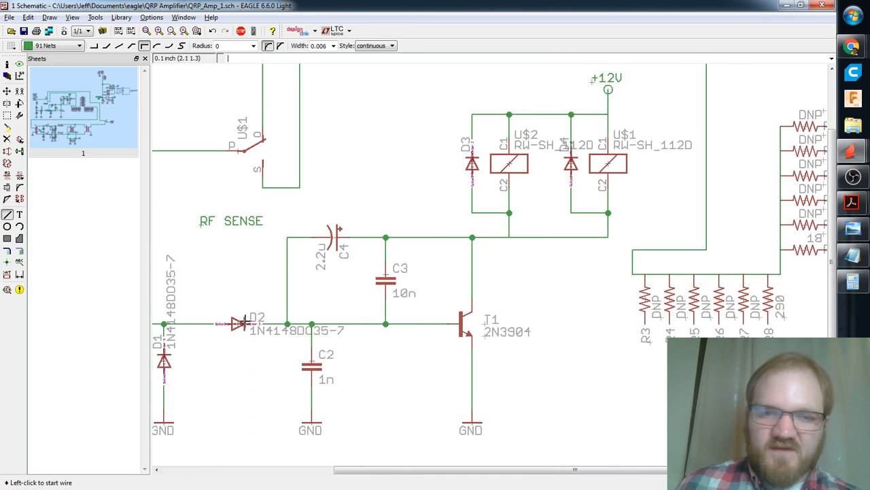
middle_click_drag(437, 326, 444, 357)
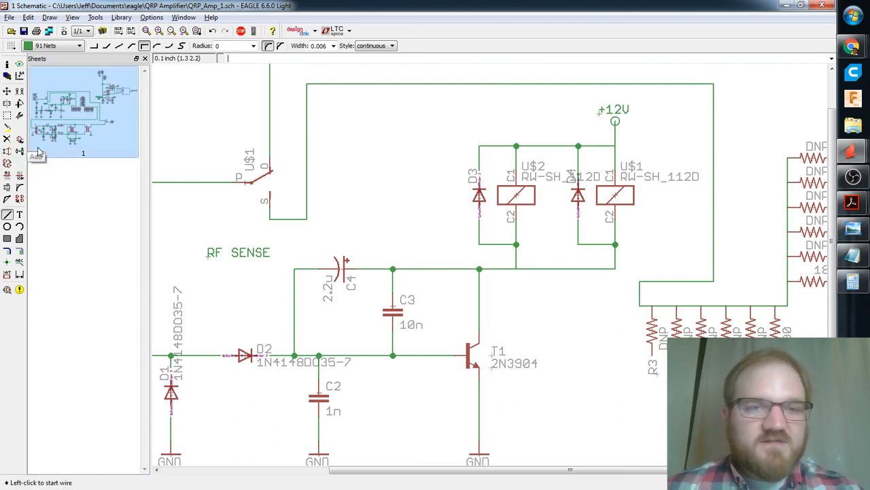
Copy resistor R1 and place the copy as R27 near the relays.
left_click(7, 91)
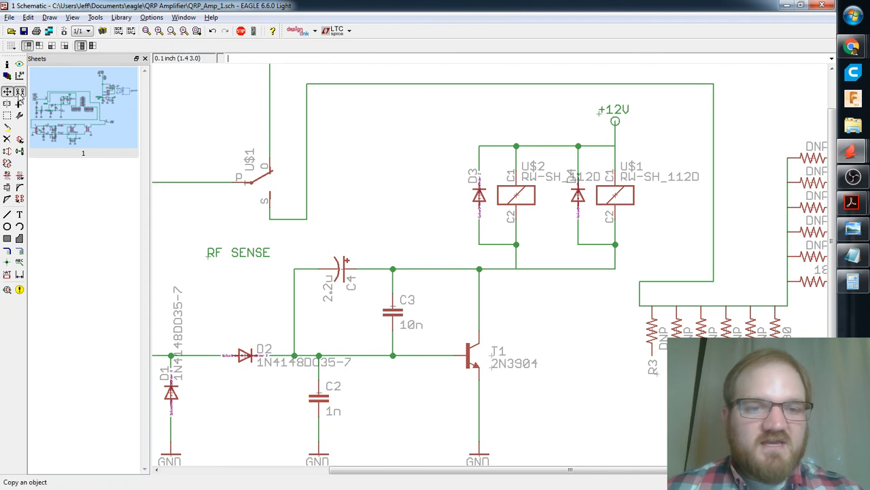
left_click(19, 95)
middle_click_drag(267, 271, 477, 256)
left_click(310, 292)
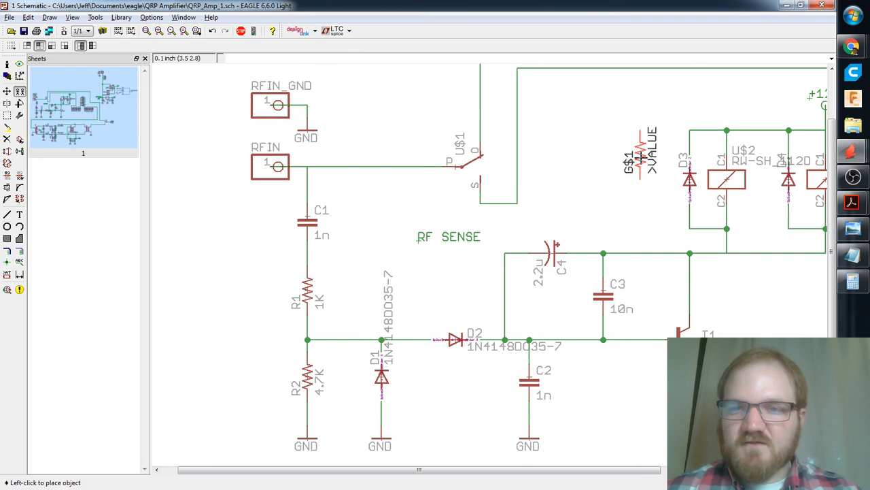
left_click(639, 160)
In the Add library browser, look through the diode library and expand the led library.
left_click(19, 139)
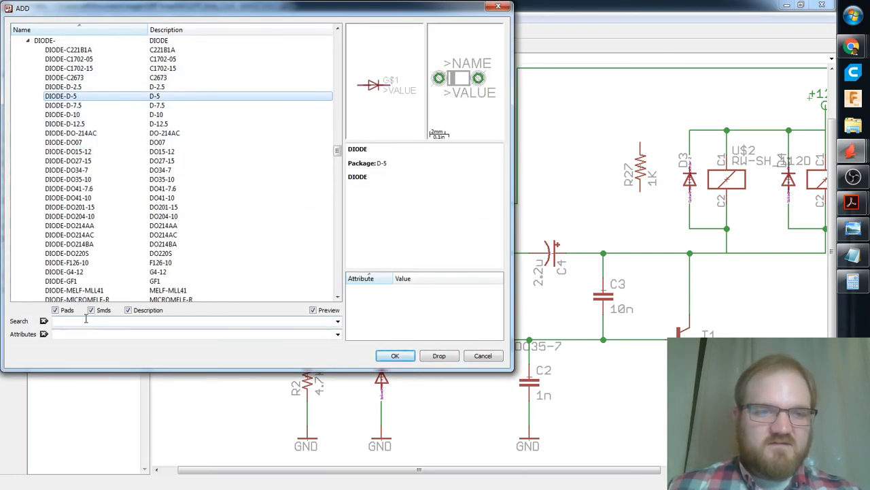
scroll(56, 78, "up", 15)
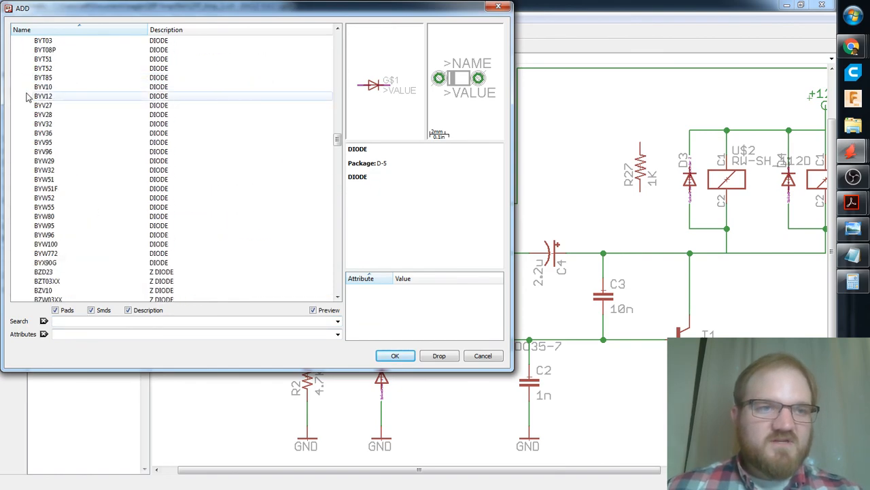
left_click_drag(337, 139, 337, 98)
left_click(31, 105)
left_click(16, 106)
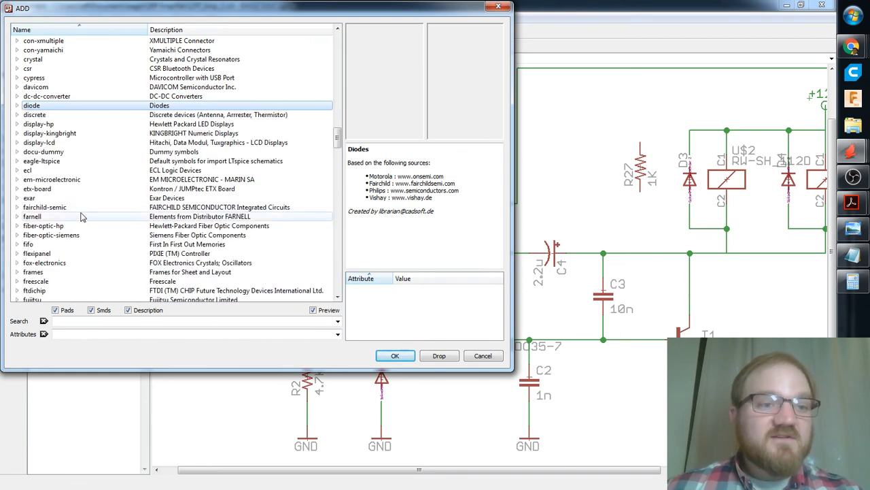
scroll(81, 213, "down", 10)
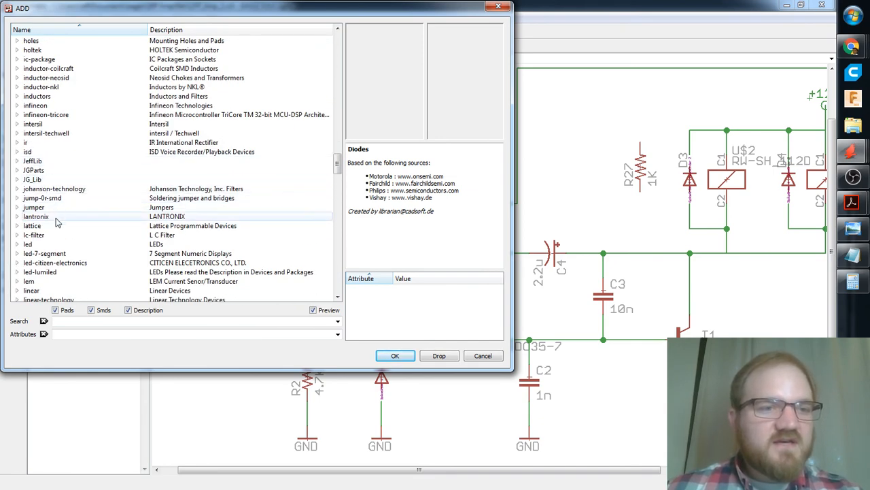
double_click(52, 249)
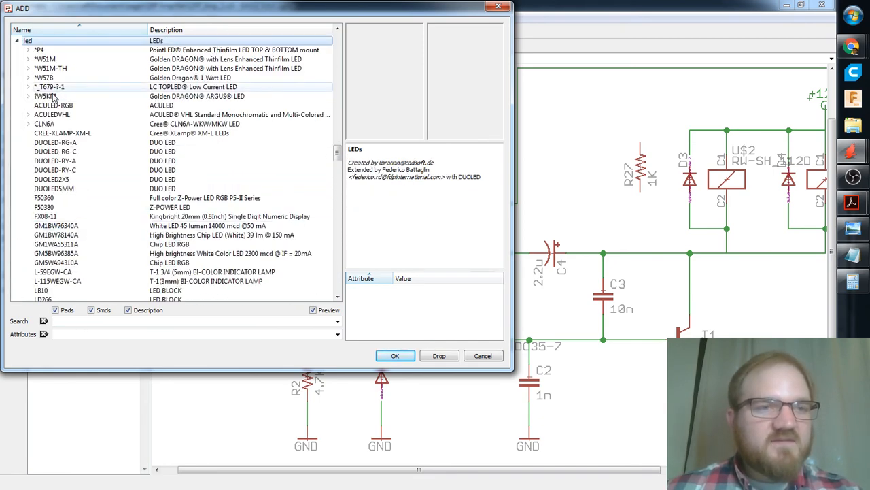
Preview the LED device's SMARTLED-TTW, LED-LUMILED, LED3MM, LED10MM and 5 mm package footprints.
scroll(77, 83, "down", 3)
scroll(76, 85, "down", 2)
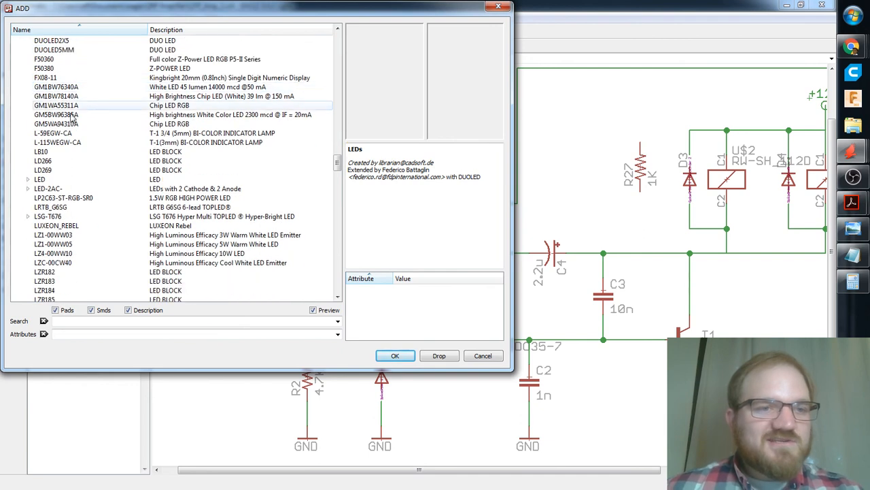
left_click(57, 180)
left_click(27, 179)
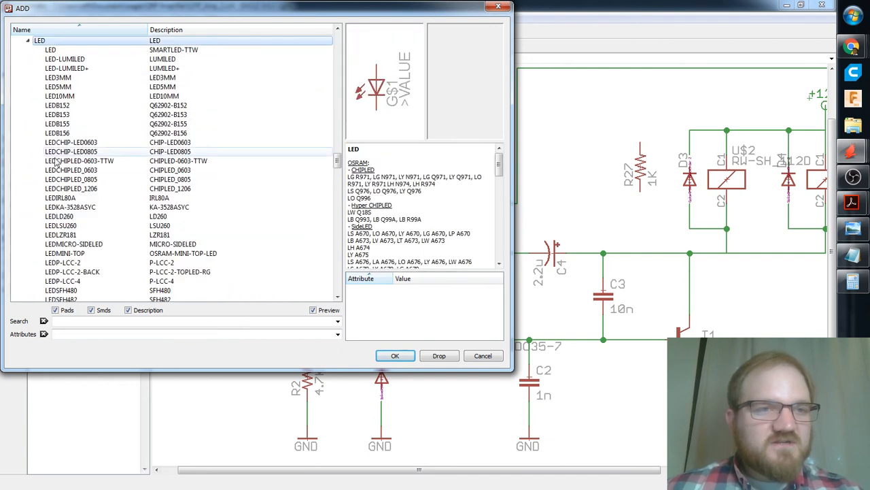
left_click(74, 51)
left_click(78, 59)
left_click(81, 68)
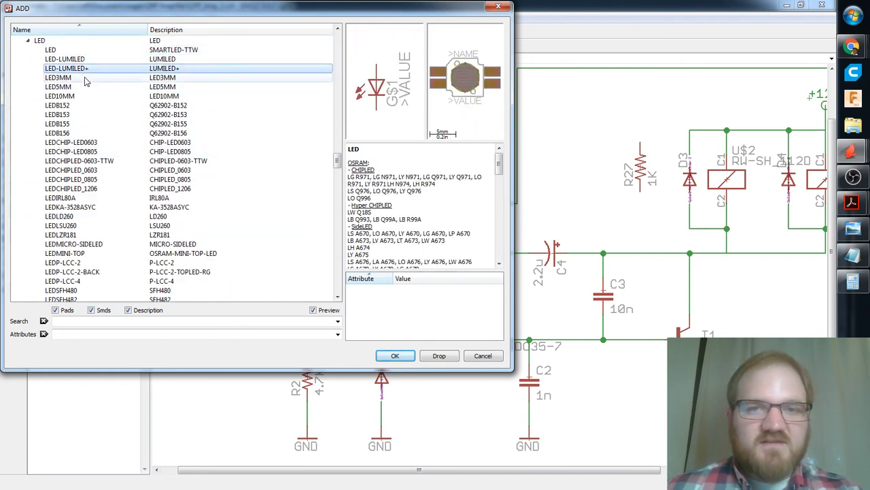
left_click(85, 77)
left_click(87, 96)
left_click(88, 88)
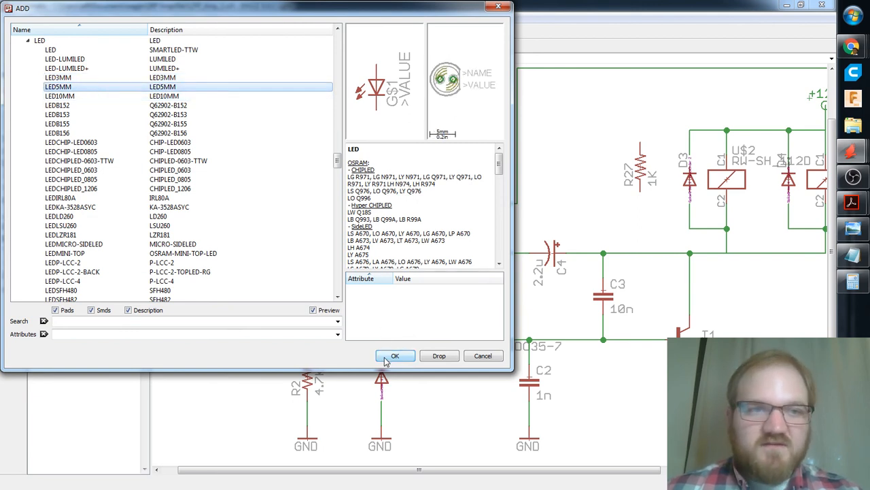
Collapse the led library and choose the PINHD-1X2 header from the pinhead library.
scroll(102, 170, "up", 5)
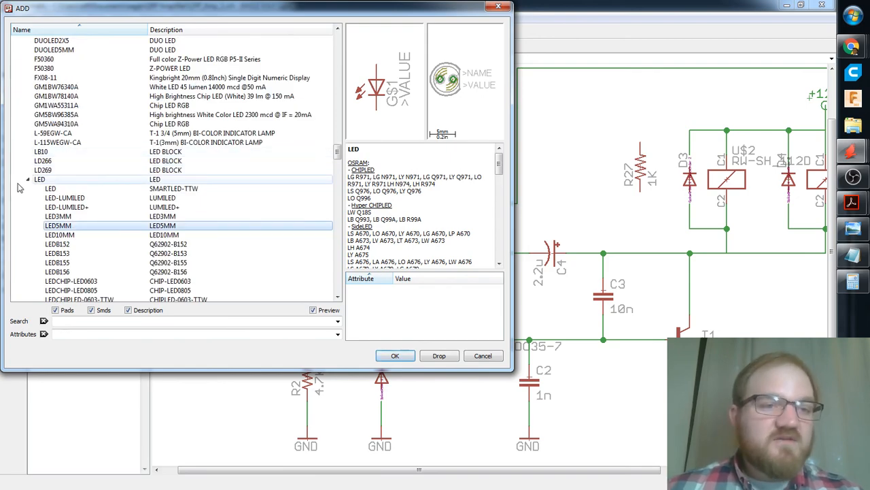
left_click(38, 178)
left_click(28, 178)
scroll(32, 167, "up", 9)
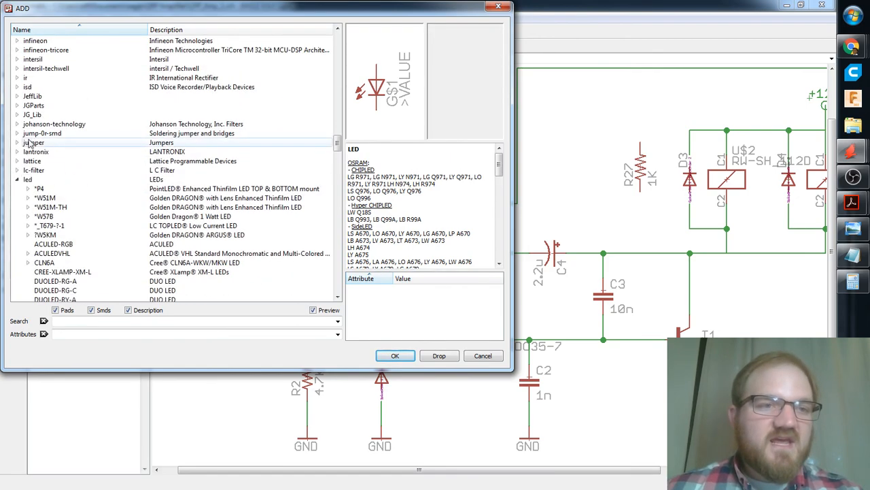
left_click(17, 178)
scroll(22, 186, "down", 1)
scroll(21, 189, "down", 20)
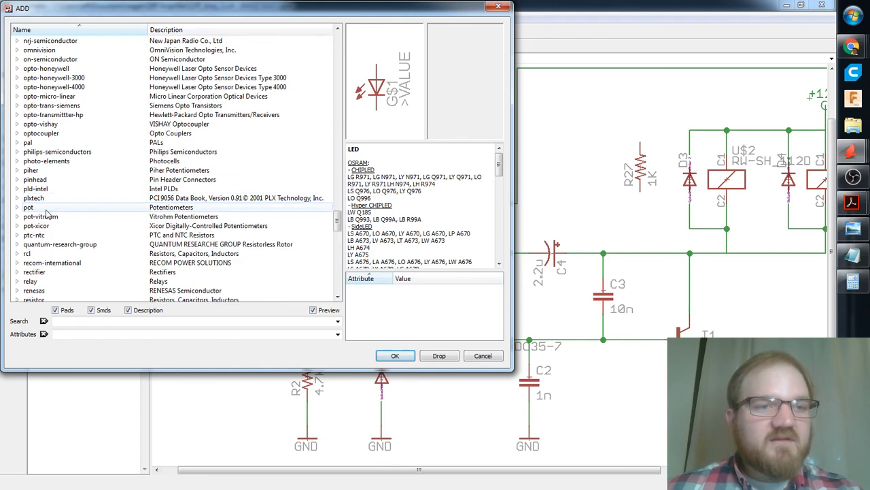
left_click(28, 179)
left_click(17, 179)
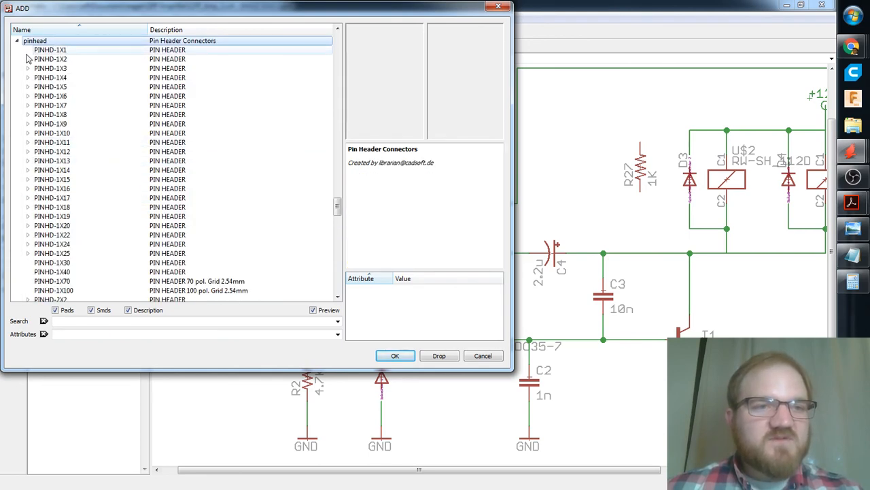
double_click(54, 60)
double_click(60, 70)
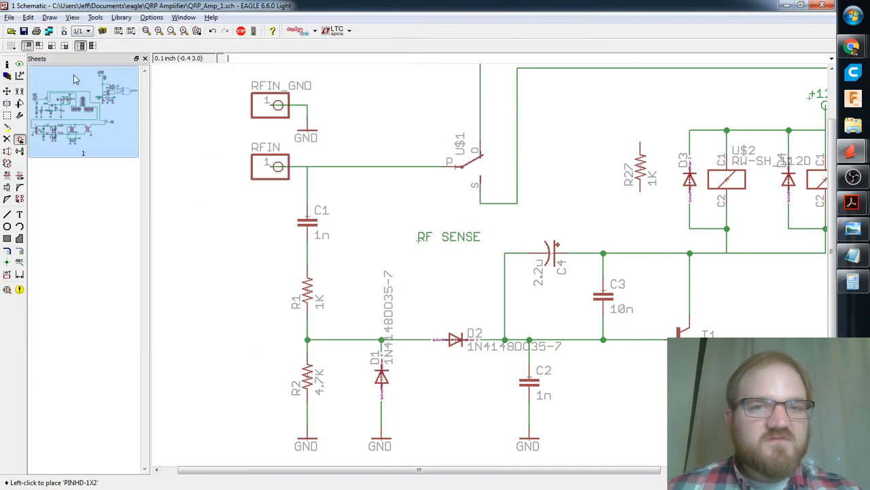
Rotate the two-pin header 180 degrees and place it as JP1 below R27.
middle_click_drag(599, 198, 522, 197)
right_click(531, 199)
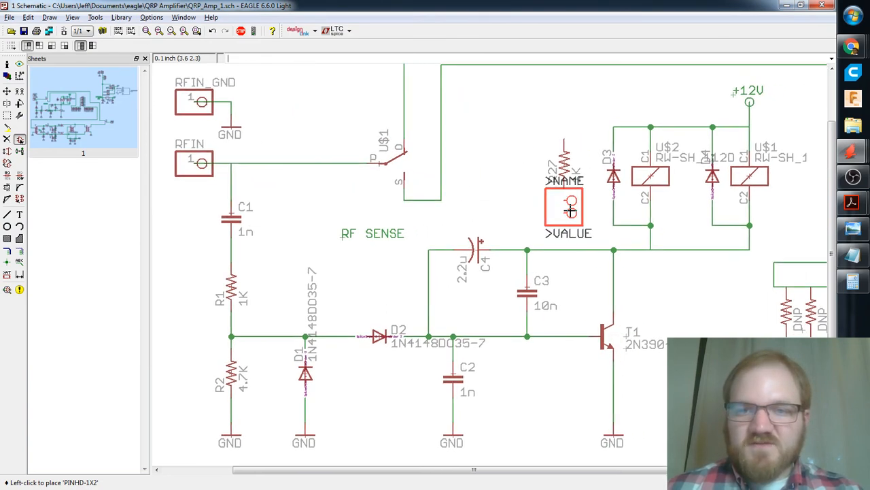
right_click(534, 200)
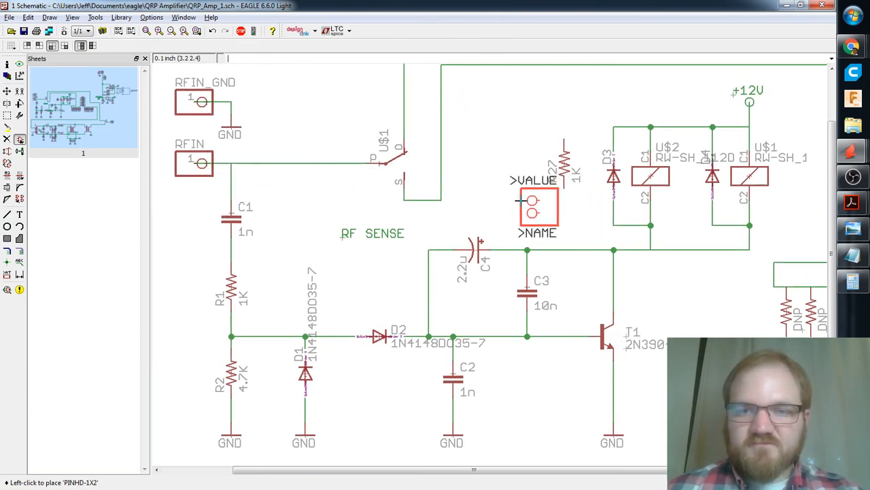
left_click(529, 201)
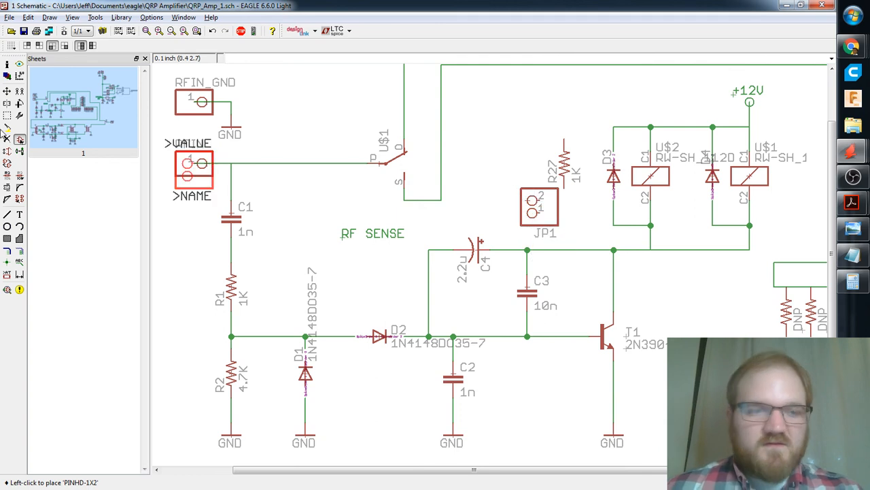
Rename the JP1 header to LED.
left_click(7, 175)
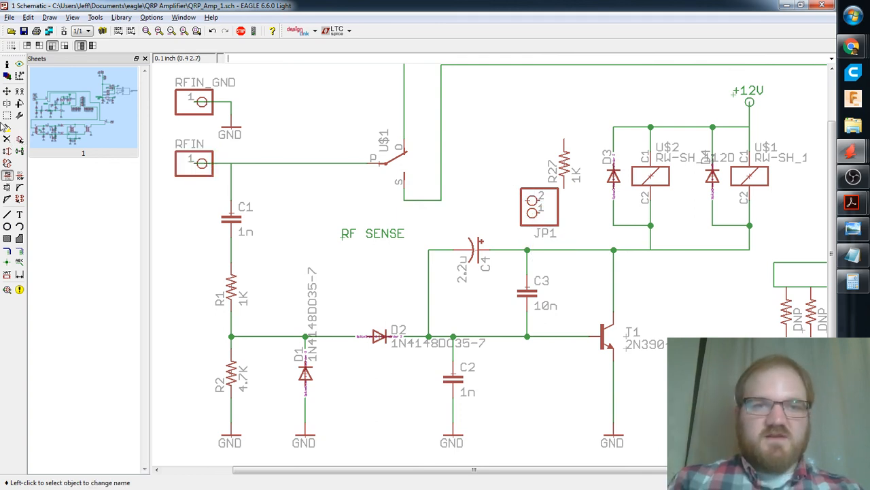
left_click(530, 217)
type("LED")
key("Return")
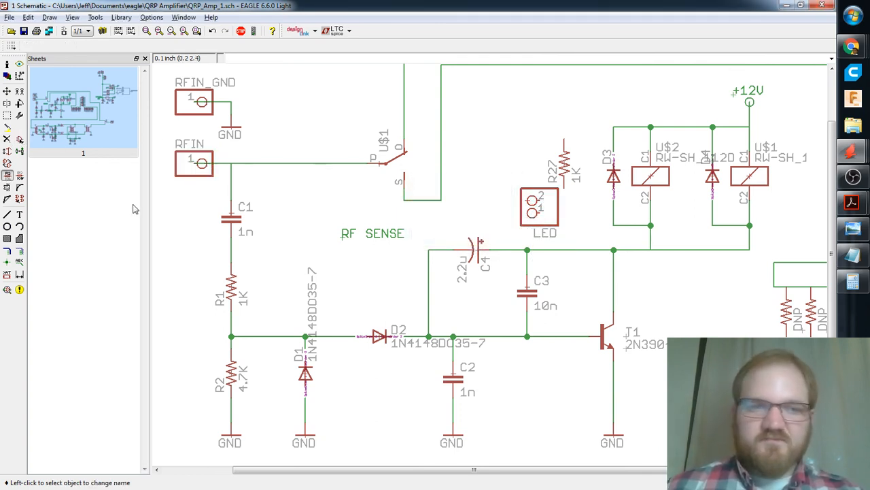
Wire the +12V rail above D3 left and down to the top of R27.
left_click(6, 214)
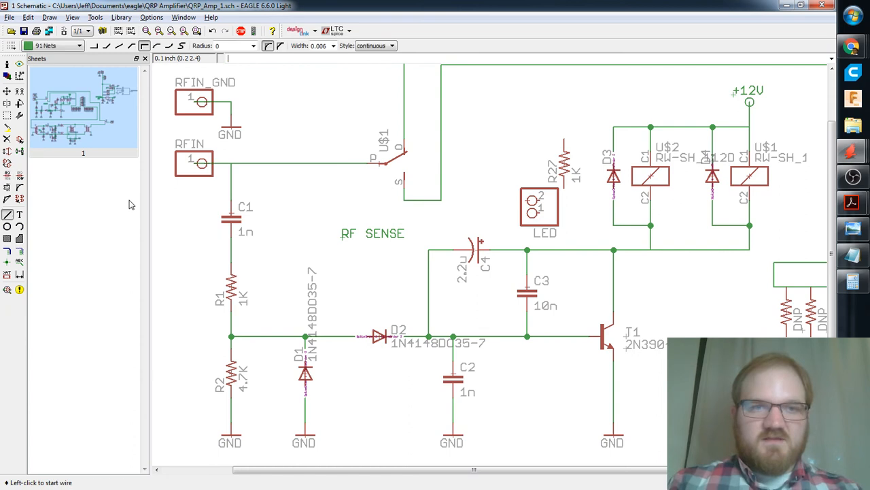
left_click(614, 126)
right_click(567, 138)
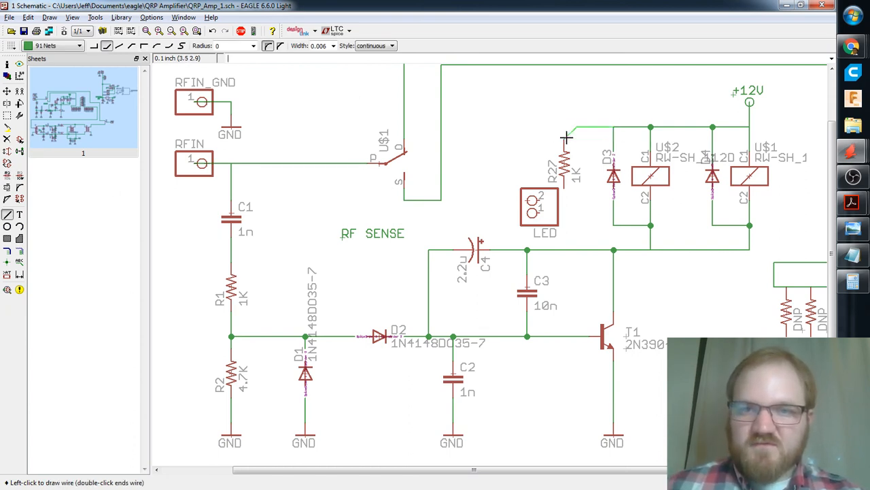
right_click(567, 137)
right_click(566, 137)
right_click(566, 138)
right_click(567, 138)
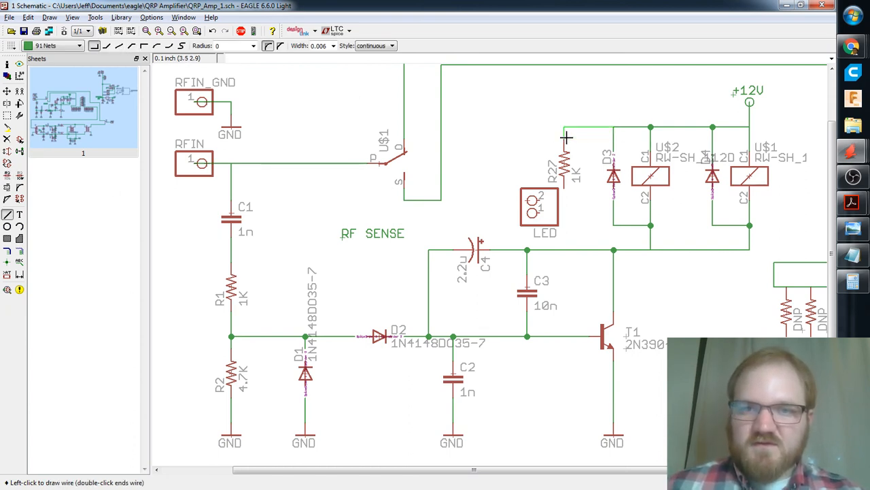
double_click(570, 192)
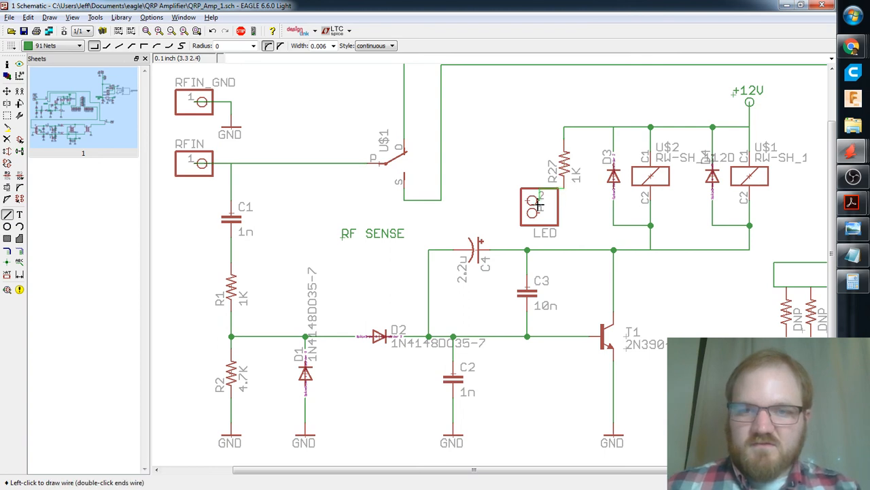
Route a right-angled wire from LED pin 1 onto the C4/C3 net below.
right_click(539, 202)
right_click(540, 199)
right_click(540, 198)
right_click(542, 197)
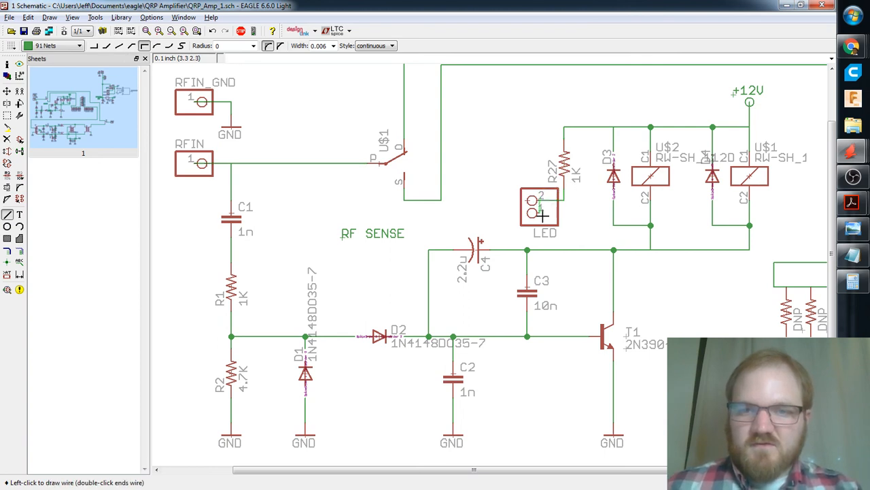
right_click(565, 249)
right_click(565, 249)
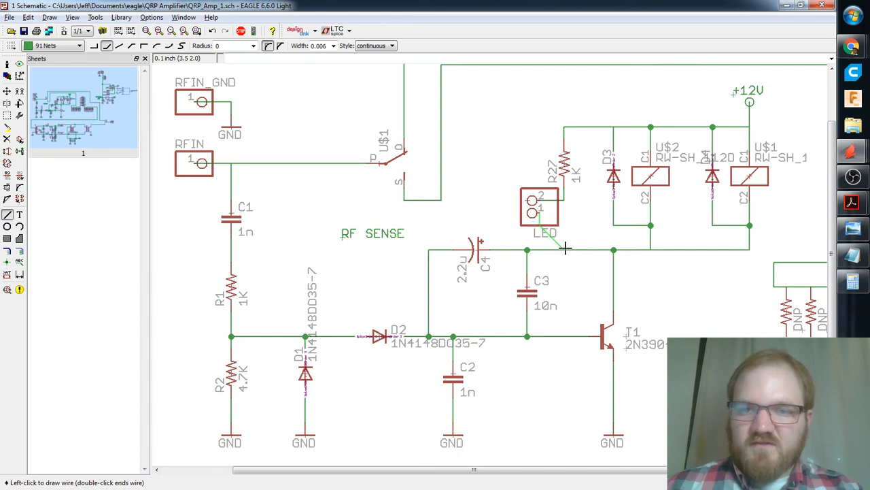
right_click(565, 249)
right_click(565, 249)
right_click(565, 248)
right_click(565, 249)
left_click(566, 249)
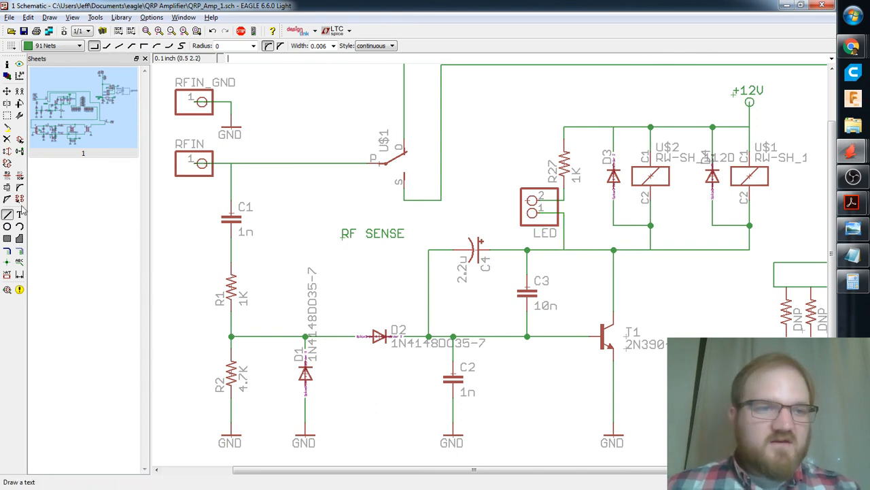
On the 97 Info layer, draw the diode triangle, cathode bar and lead below it.
left_click(54, 46)
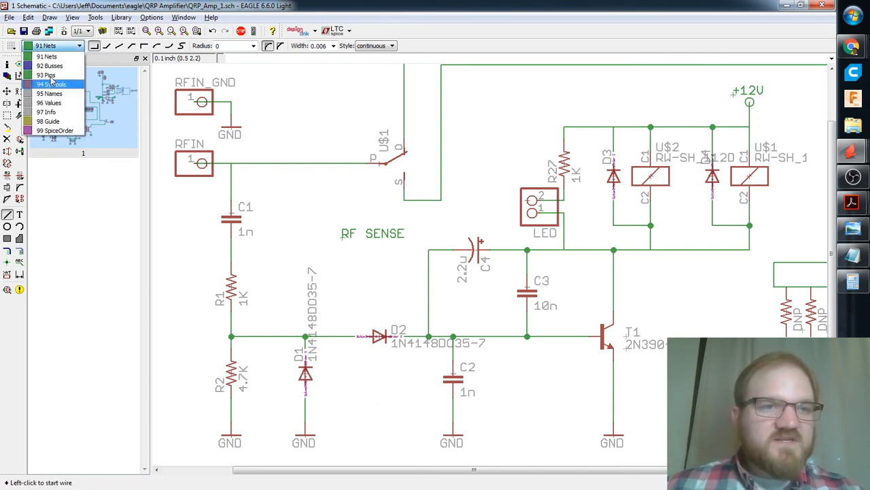
left_click(46, 112)
scroll(534, 204, "up", 4)
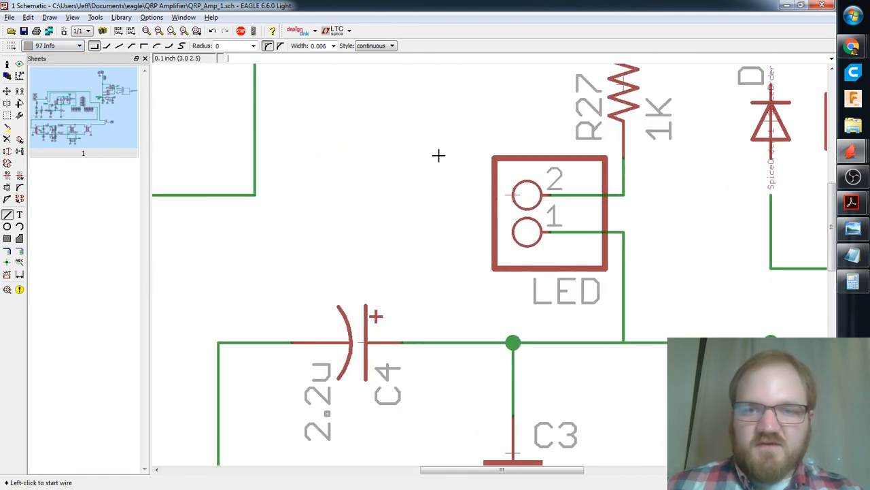
left_click(404, 122)
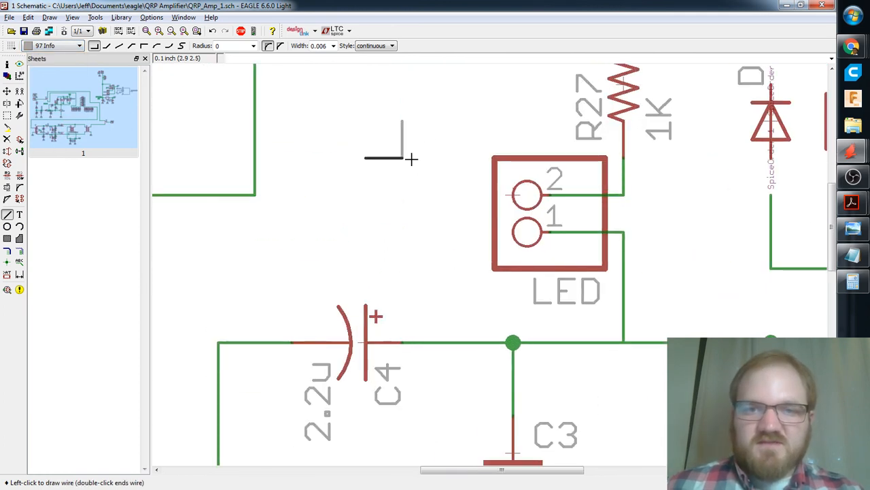
double_click(437, 157)
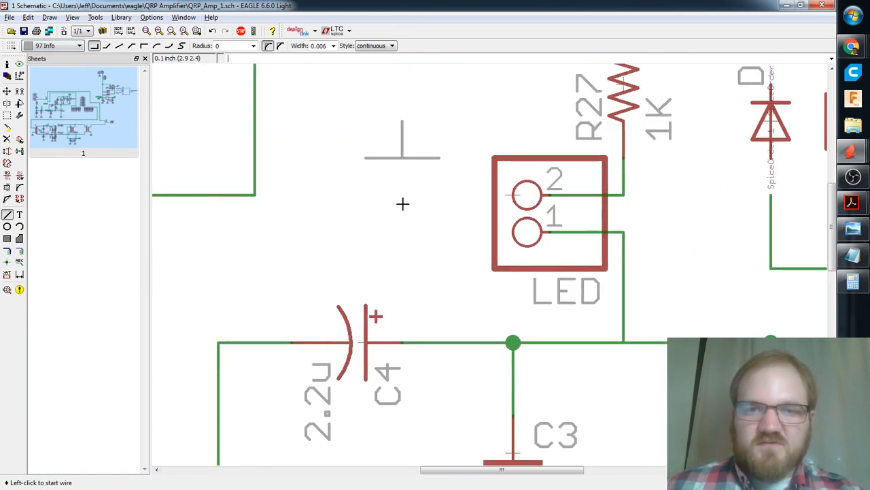
left_click(439, 157)
left_click(402, 195)
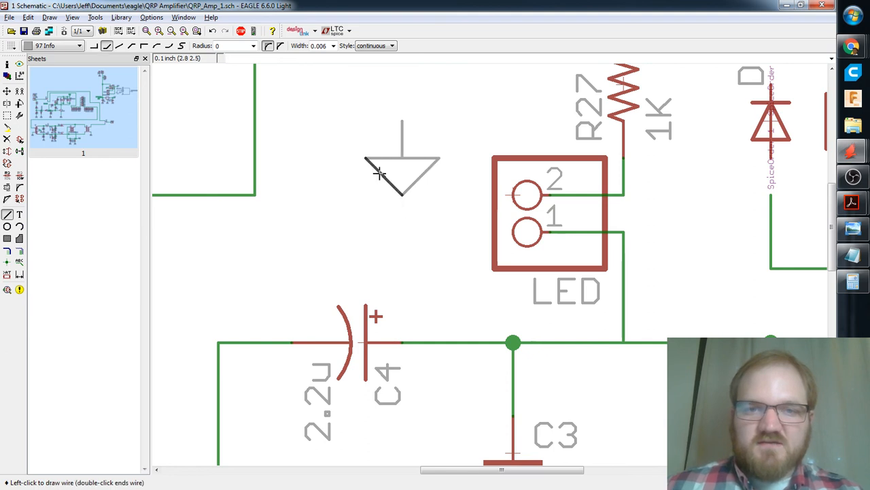
double_click(365, 157)
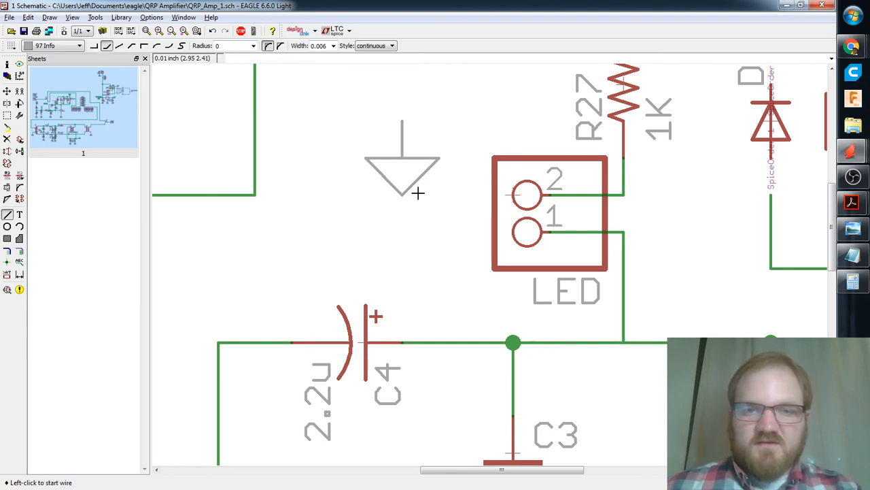
left_click(426, 195)
left_click(402, 197)
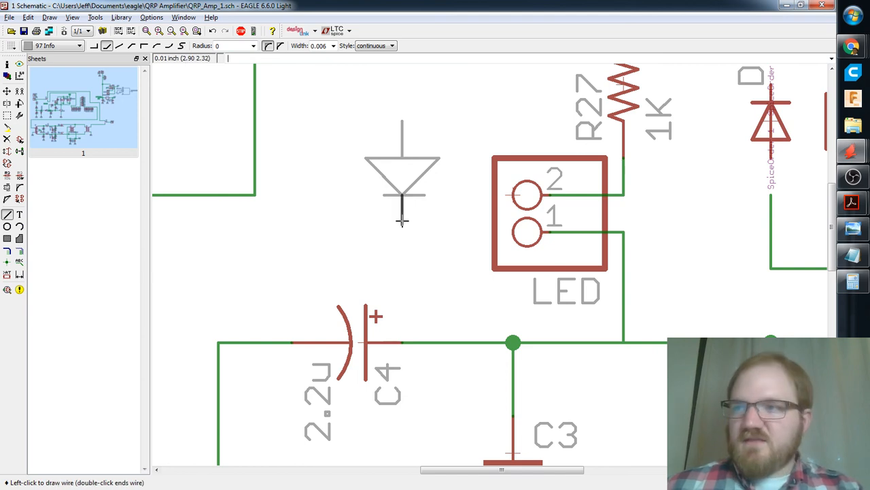
double_click(401, 232)
Draw a diagonal zigzag light arrow beside the diode symbol.
left_click(365, 172, "alt")
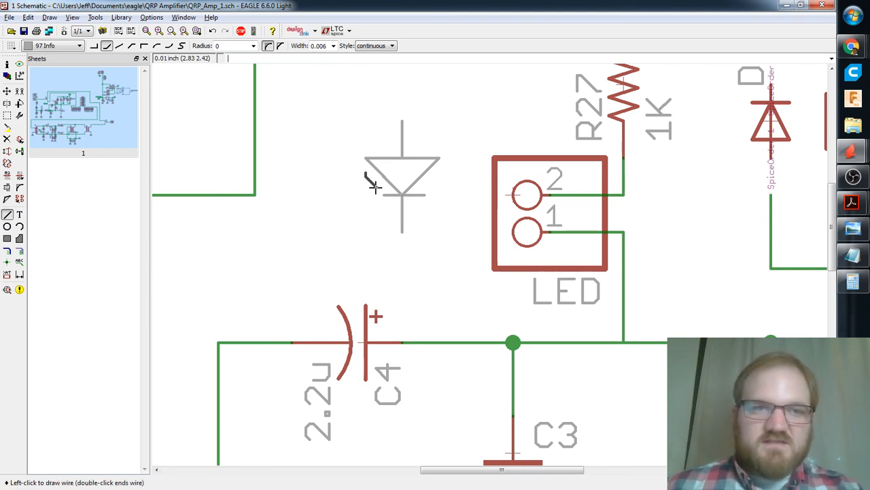
right_click(372, 183)
left_click(375, 187)
left_click(357, 193)
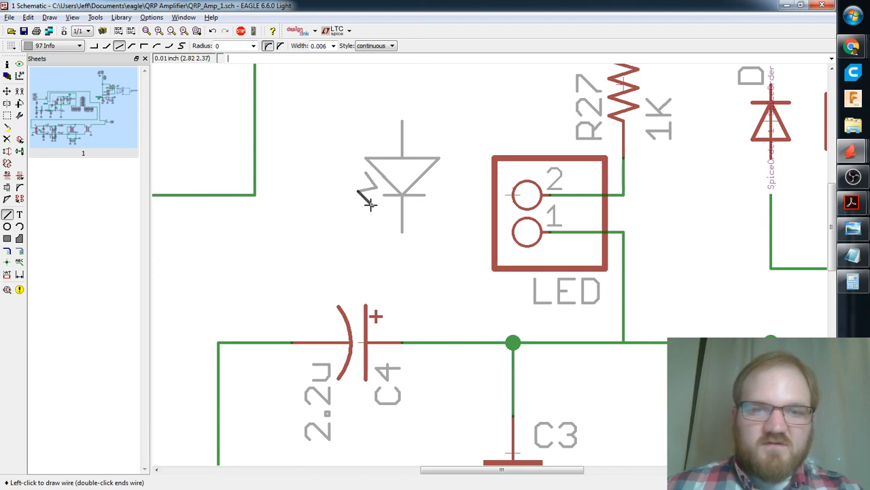
left_click(373, 205)
left_click(355, 215)
left_click(373, 225)
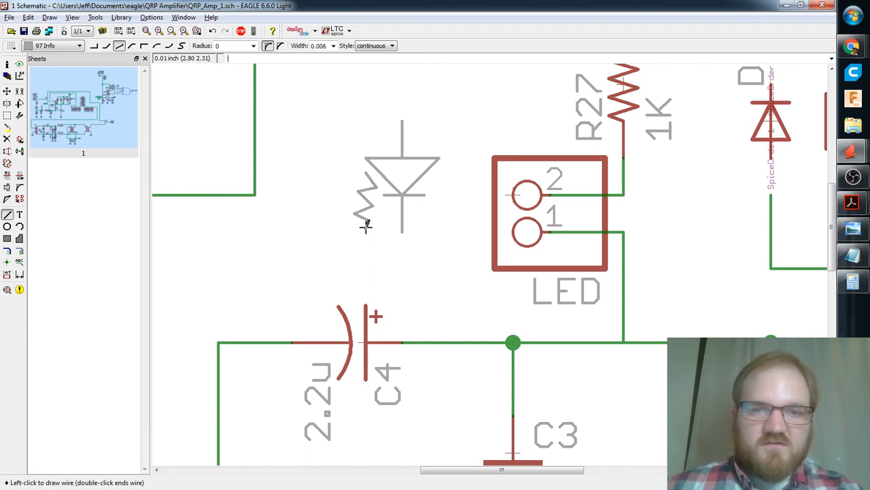
left_click(353, 237)
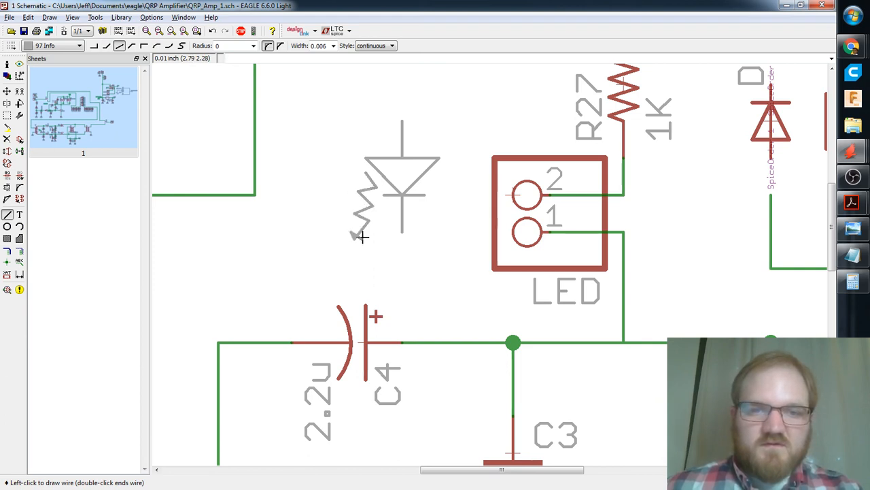
key("Escape")
scroll(396, 234, "down", 4)
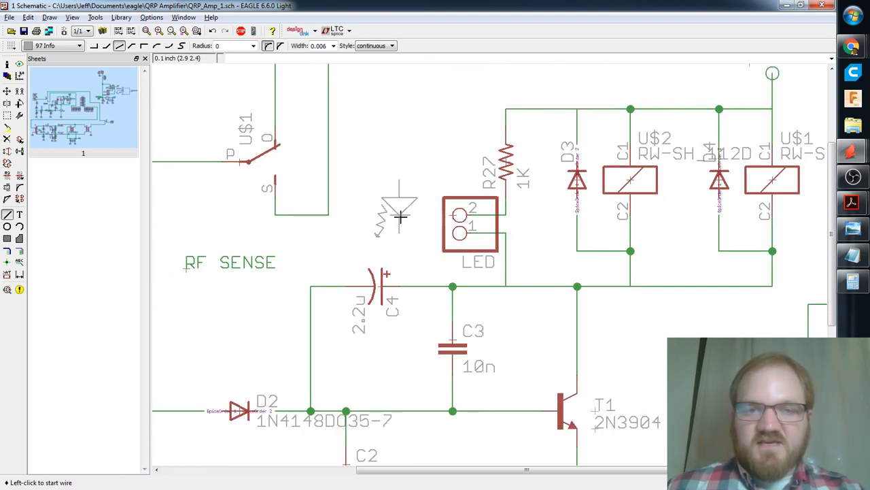
Group the drawn LED symbol and move it beside the LED connector.
left_click(6, 114)
mouse_move(362, 178)
left_mouse_down()
mouse_move(408, 249)
mouse_move(422, 250)
left_mouse_up()
key("F7")
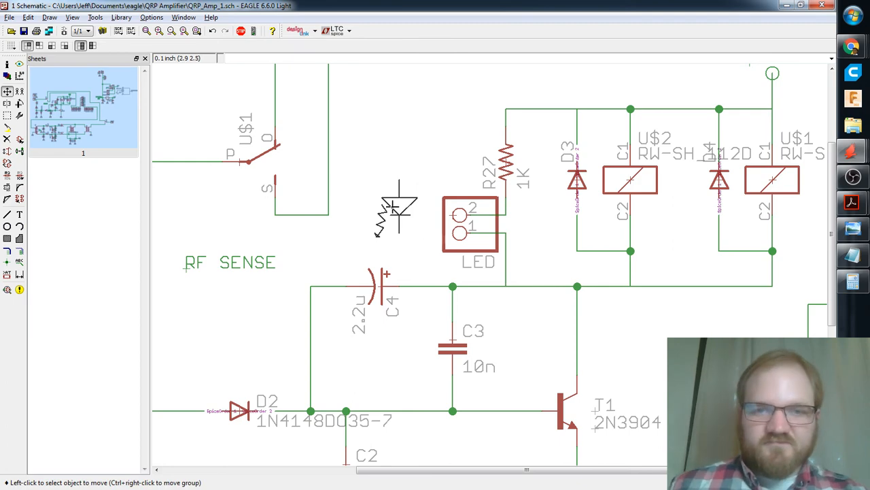
right_click(399, 216, "ctrl")
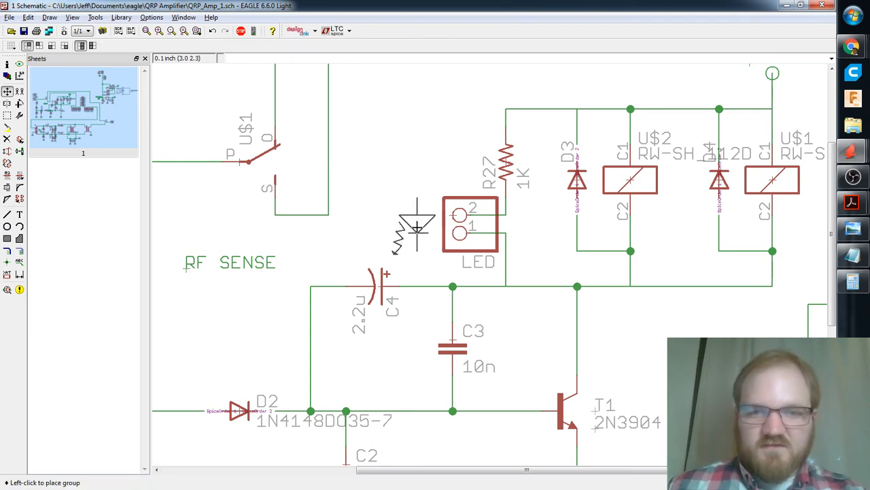
left_click(418, 226)
scroll(575, 242, "down", 4)
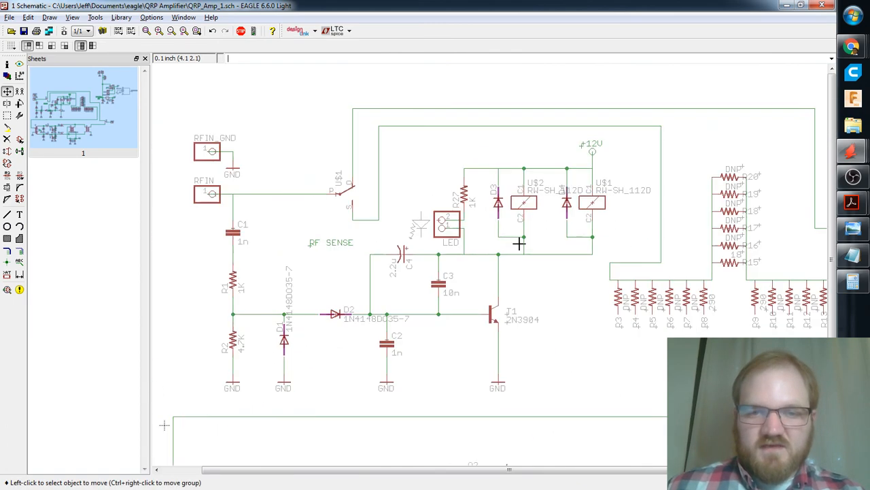
scroll(450, 210, "up", 3)
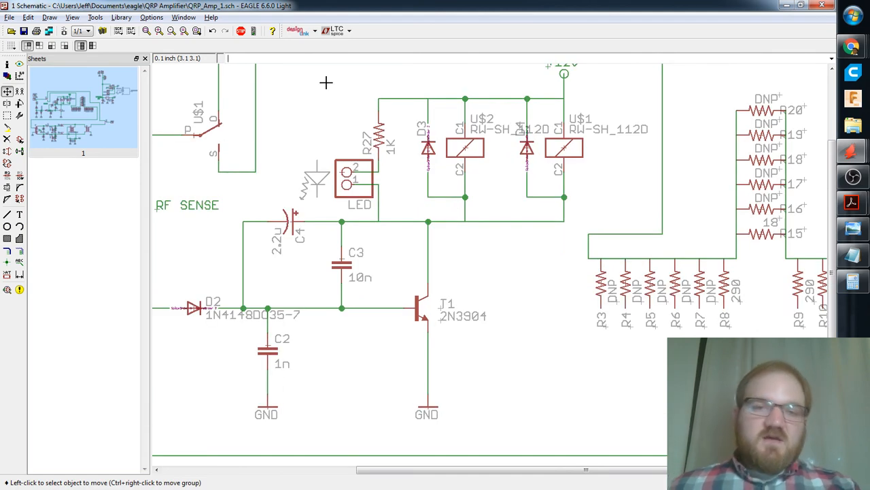
scroll(406, 151, "up", 1)
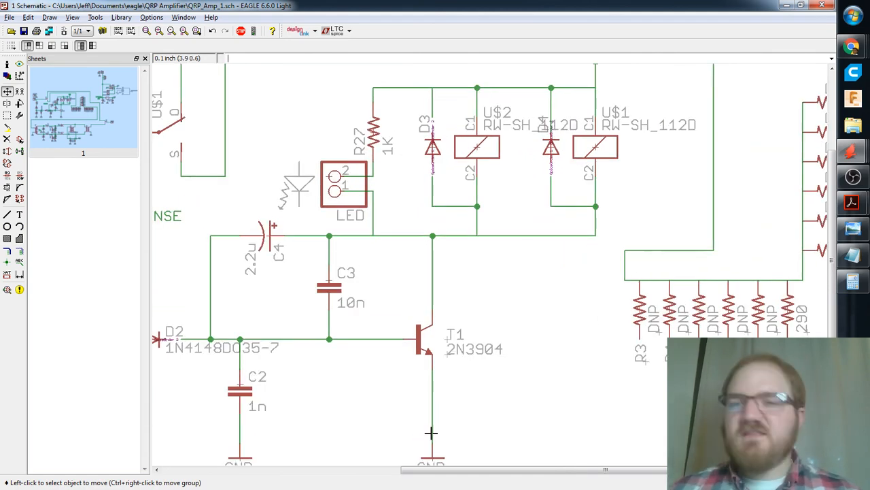
Bring up the GSEC-S relay datasheet, zoom in, and scroll to the Coil Specification table.
mouse_move(851, 203)
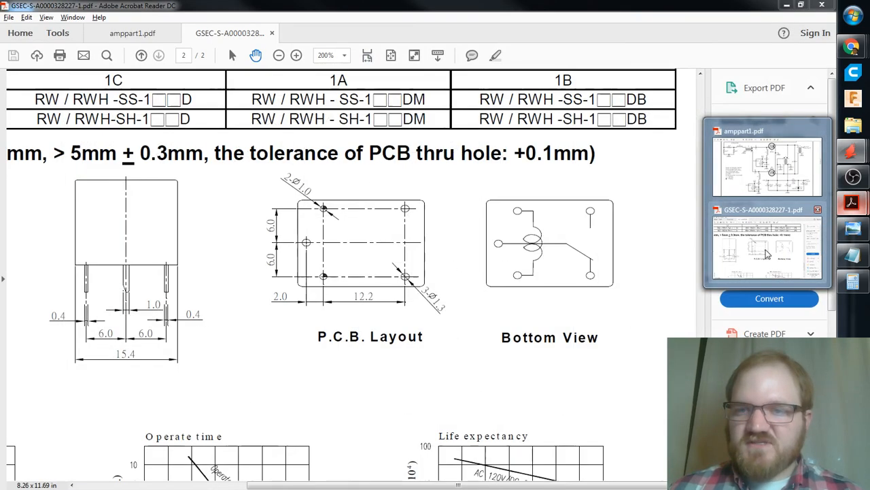
left_click(766, 254)
left_click(279, 55)
left_click(279, 55)
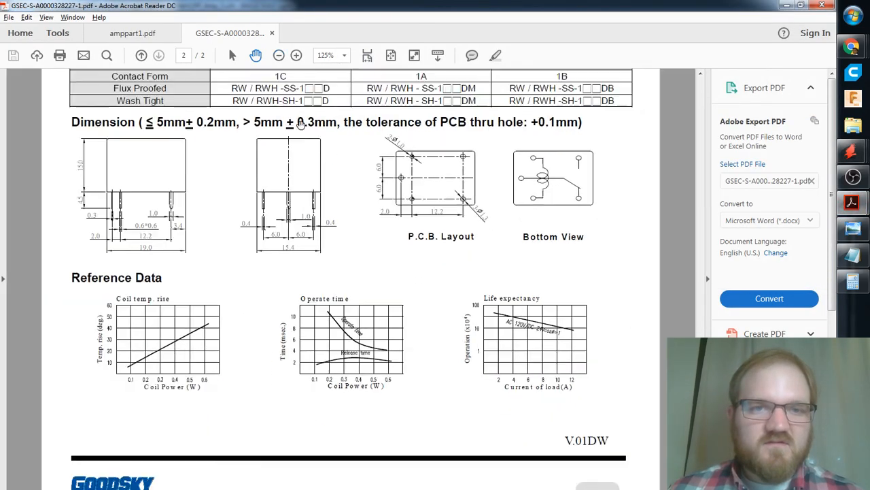
scroll(299, 125, "up", 5)
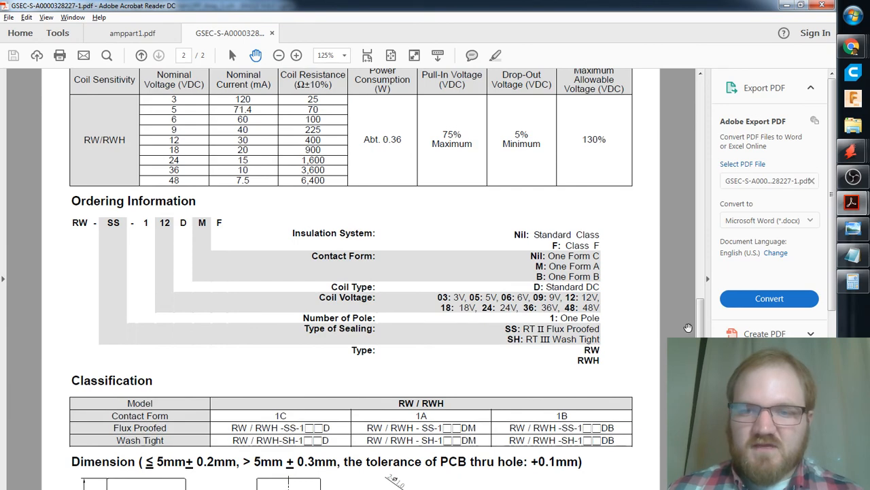
scroll(700, 302, "up", 2)
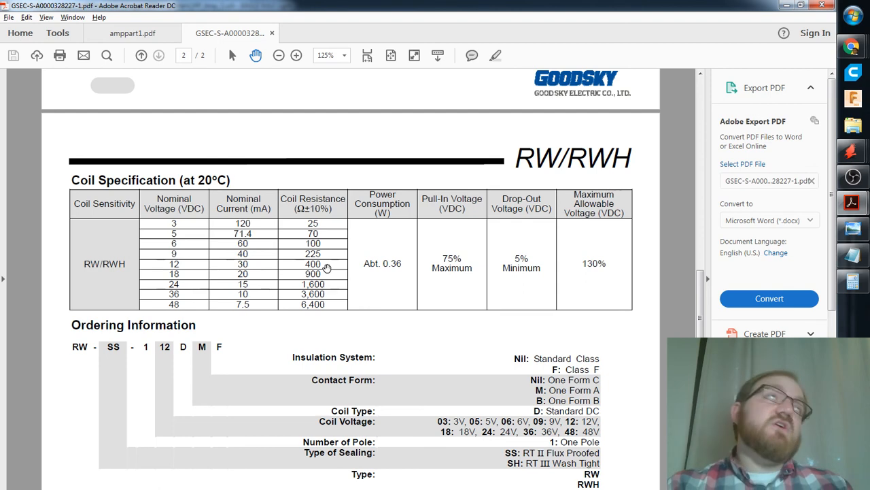
Switch from Acrobat Reader back to the EAGLE schematic window.
key("alt+Tab")
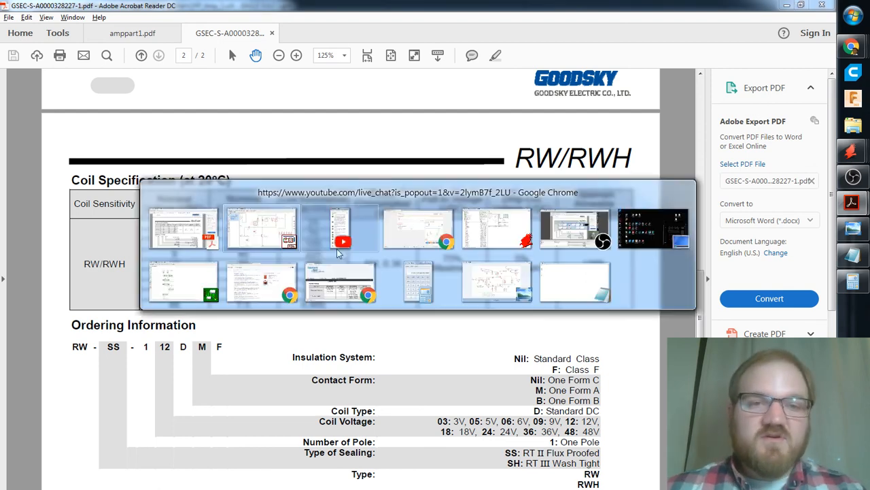
left_click(417, 236)
key("alt+Tab")
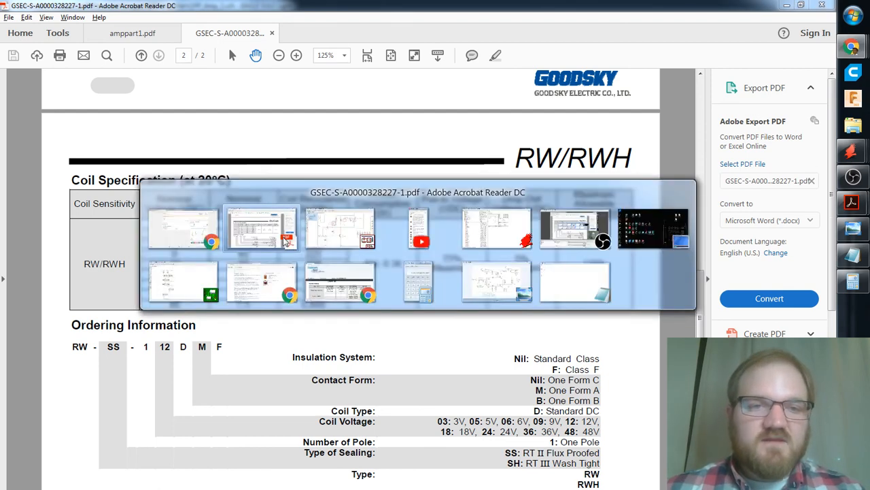
key("alt+Tab")
left_click(342, 241)
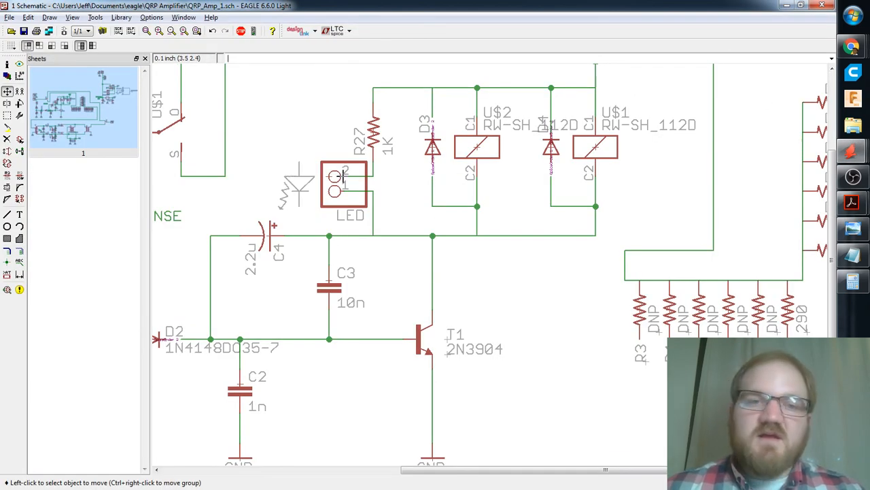
middle_click_drag(411, 180, 417, 200)
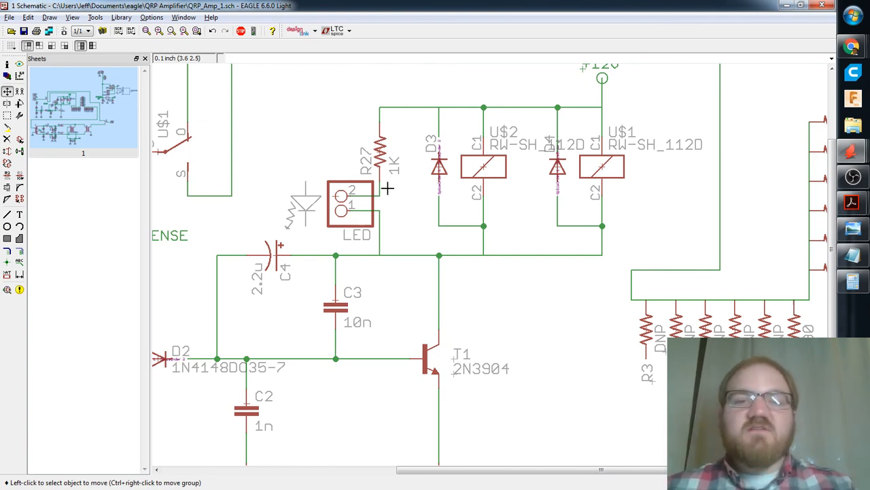
middle_click_drag(387, 189, 404, 242)
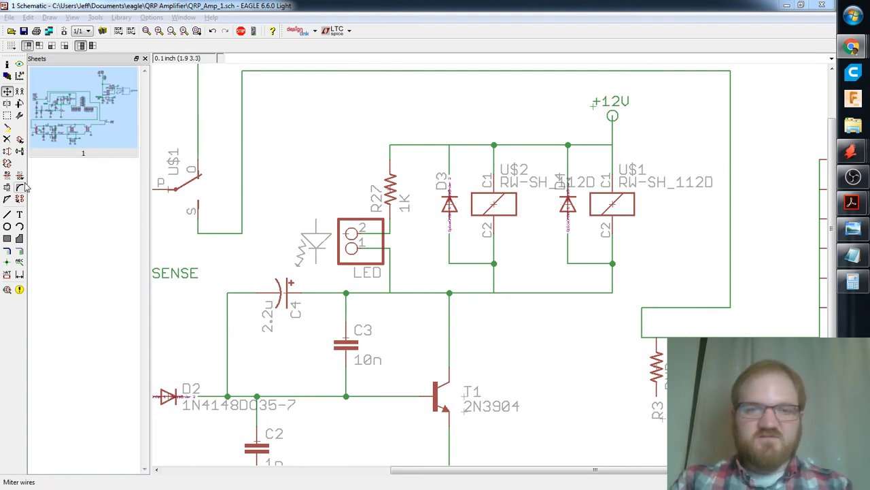
Using the VALUE command, set resistor R27's value to 560.
left_click(242, 58)
type("val")
key("Return")
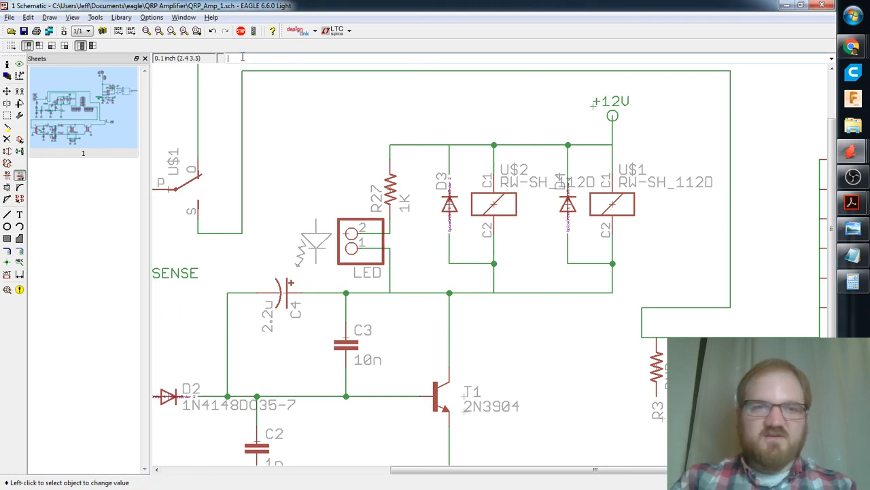
left_click(390, 192)
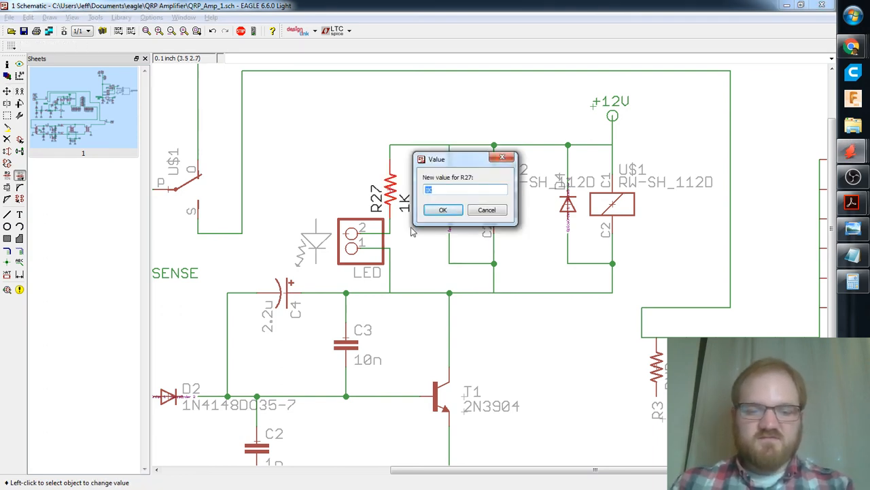
type("560")
key("Return")
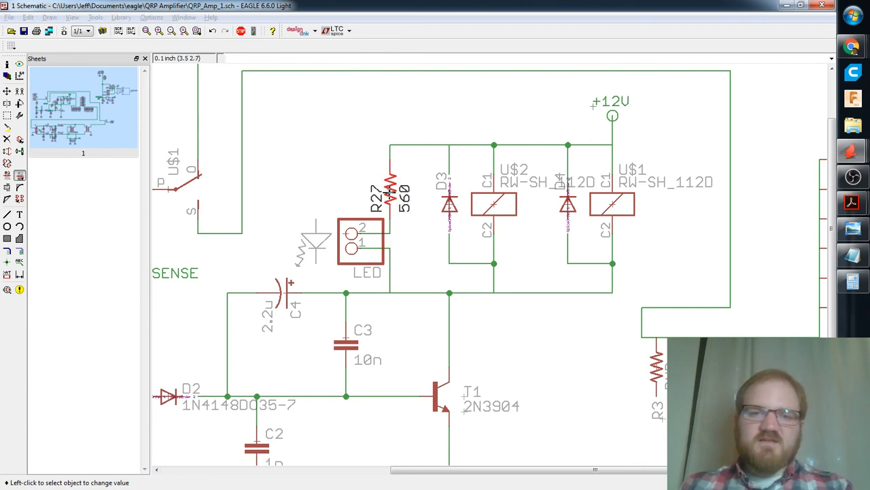
Change R27's value to 820, then to 1k.
left_click(391, 195)
type("820")
key("Return")
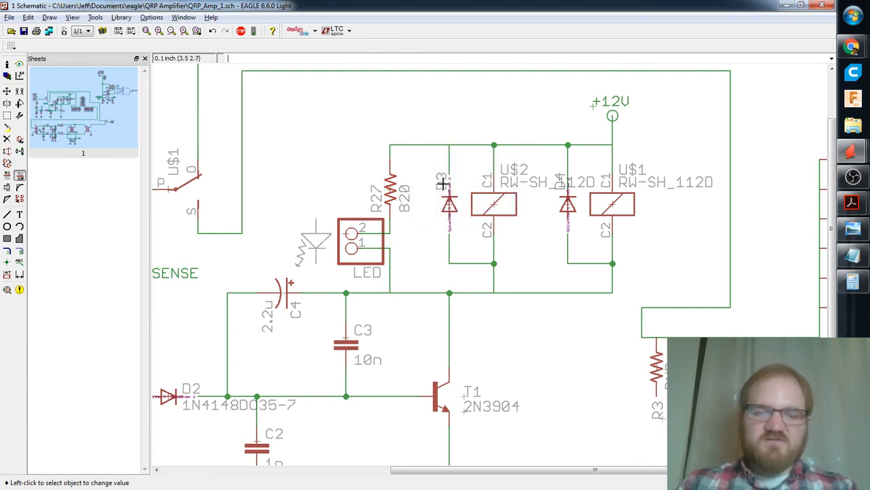
left_click(393, 185)
type("1k")
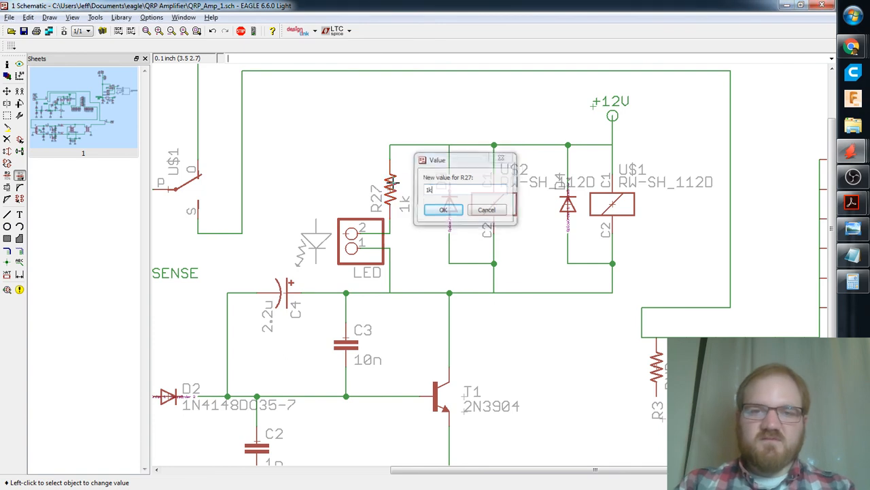
key("Return")
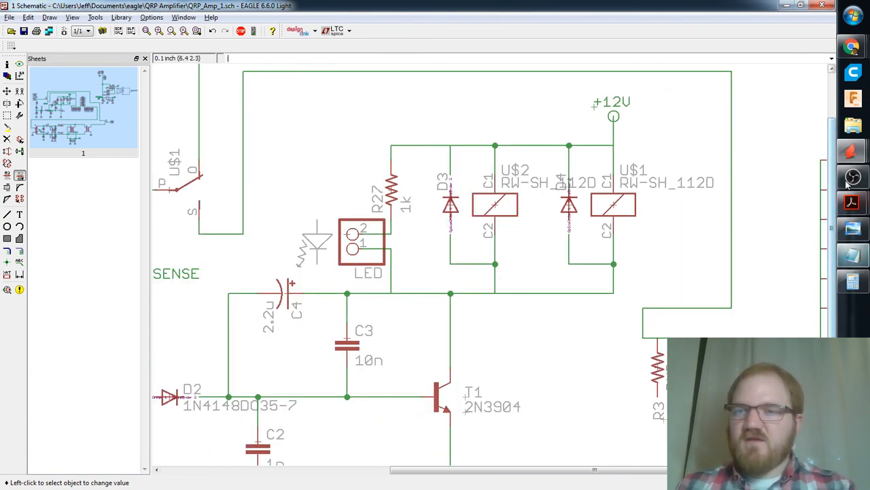
Glance at the open browser window previews, then return to the schematic.
left_click(852, 46)
left_click(784, 246)
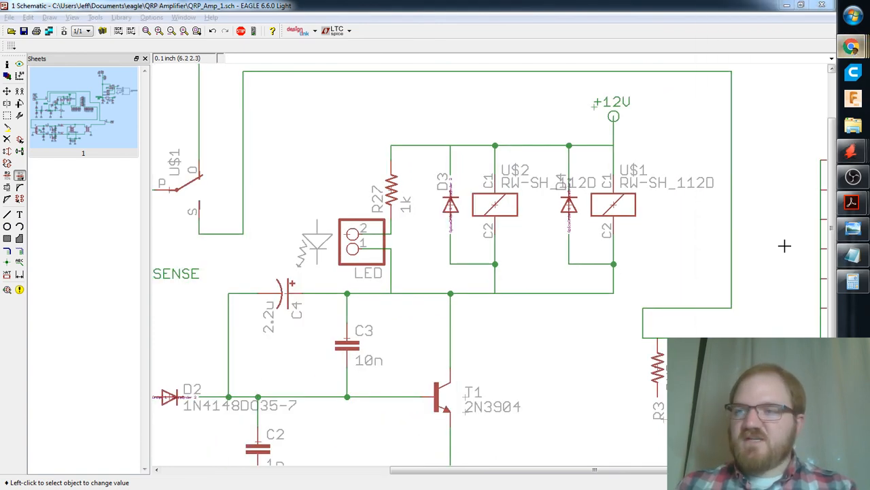
left_click(554, 226)
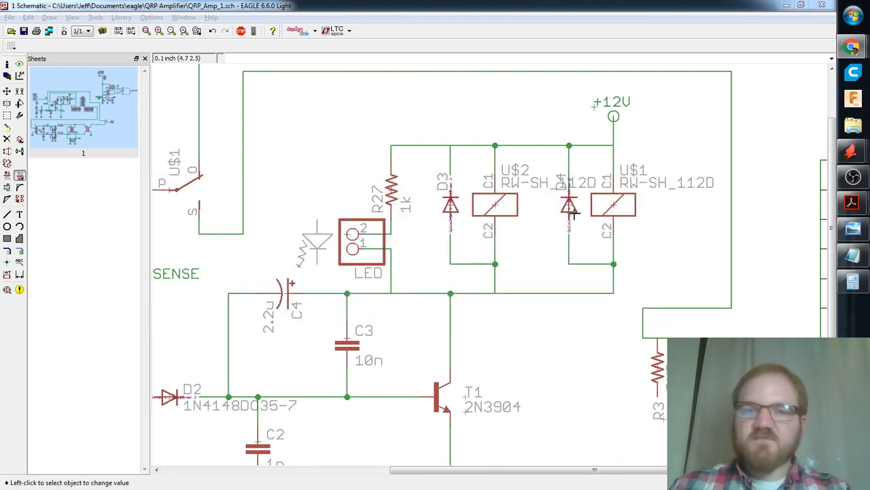
Start the Wire tool on layer 91 Nets, framing the RFIN and RF SENSE section.
scroll(357, 264, "down", 3)
middle_click_drag(361, 267, 411, 223)
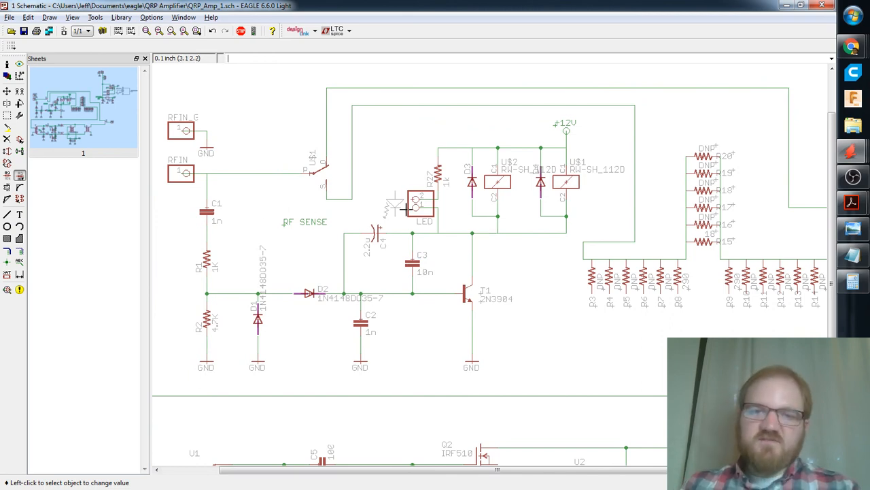
middle_click_drag(414, 164, 411, 171)
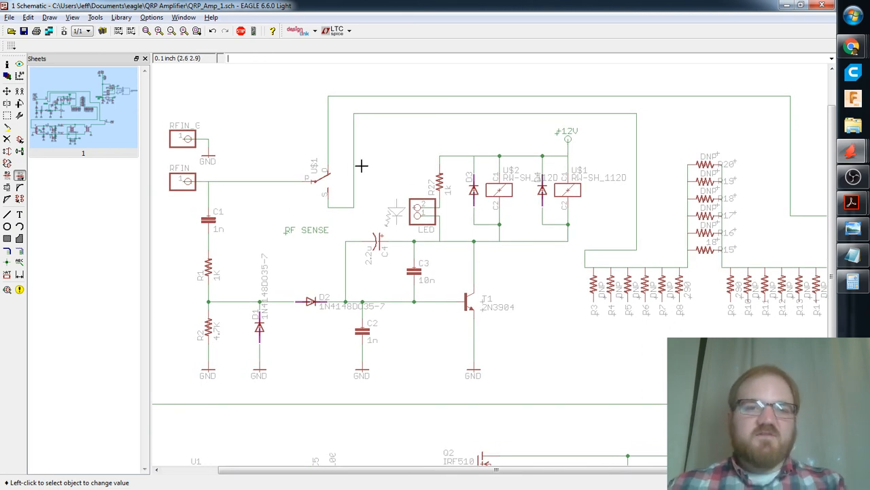
scroll(494, 220, "up", 5)
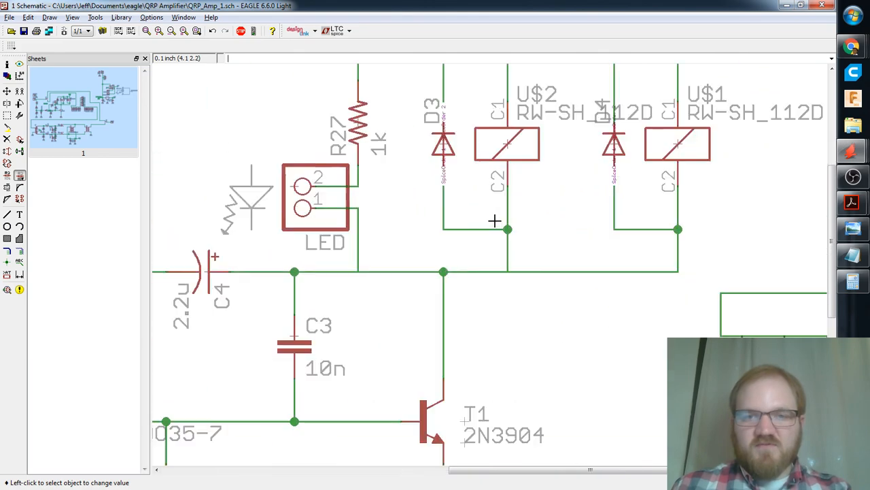
scroll(494, 220, "up", 2)
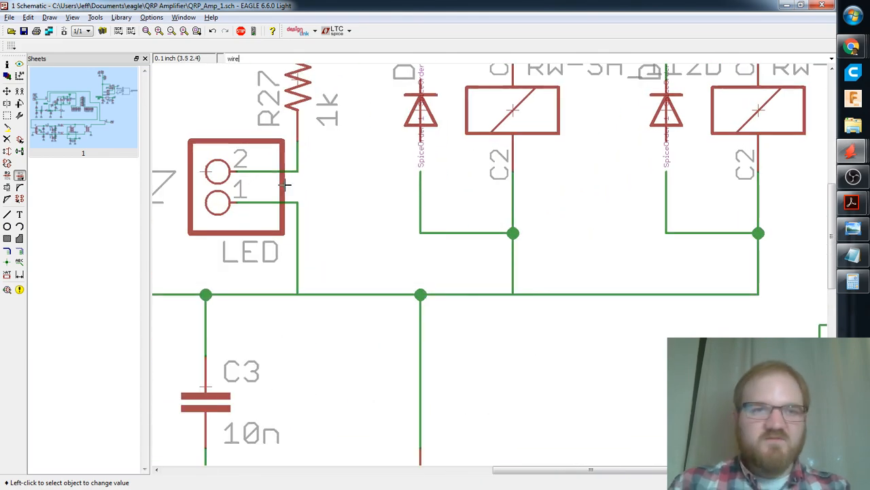
key("Return")
left_click(61, 45)
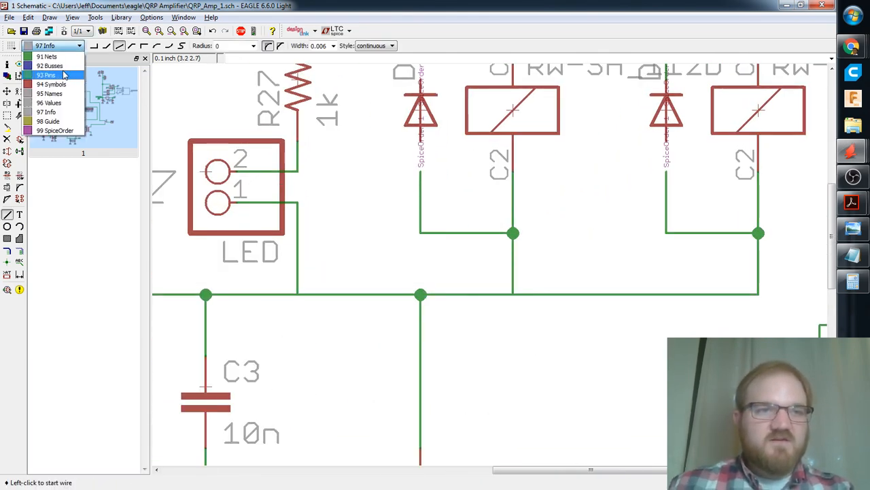
left_click(46, 57)
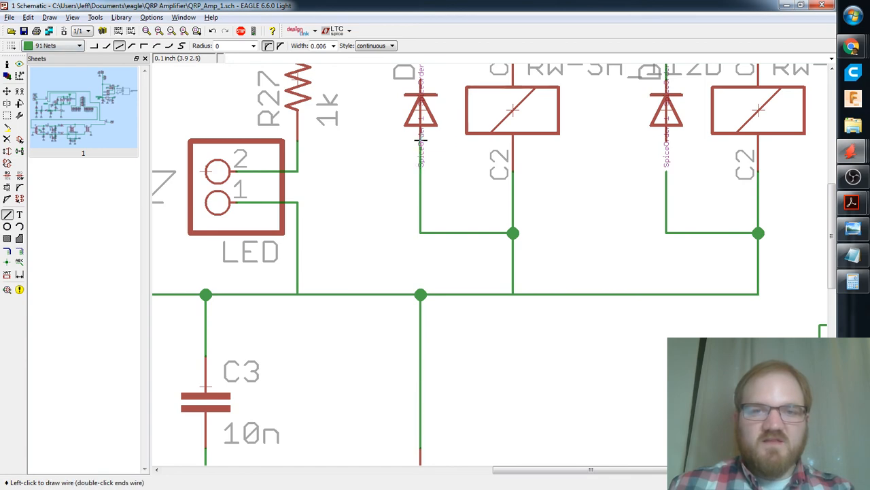
Save the design again, writing QRP_Amp_1.brd.
scroll(651, 170, "down", 4)
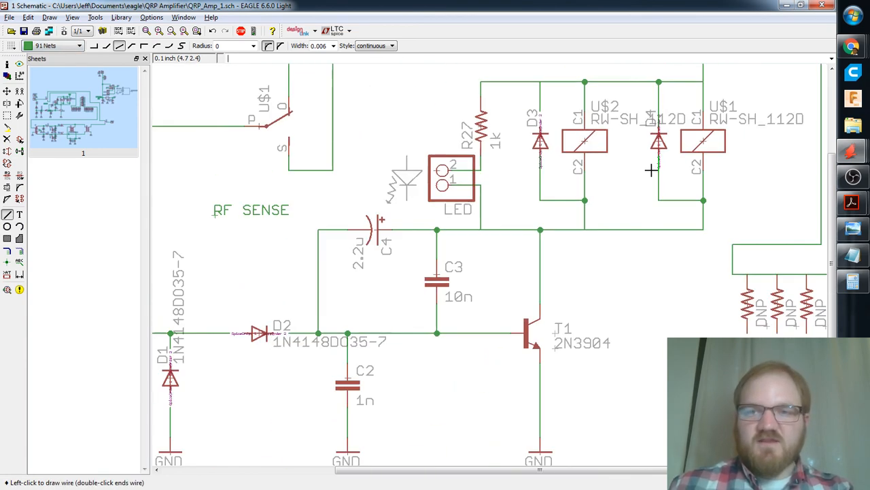
scroll(652, 170, "down", 5)
scroll(614, 240, "up", 1)
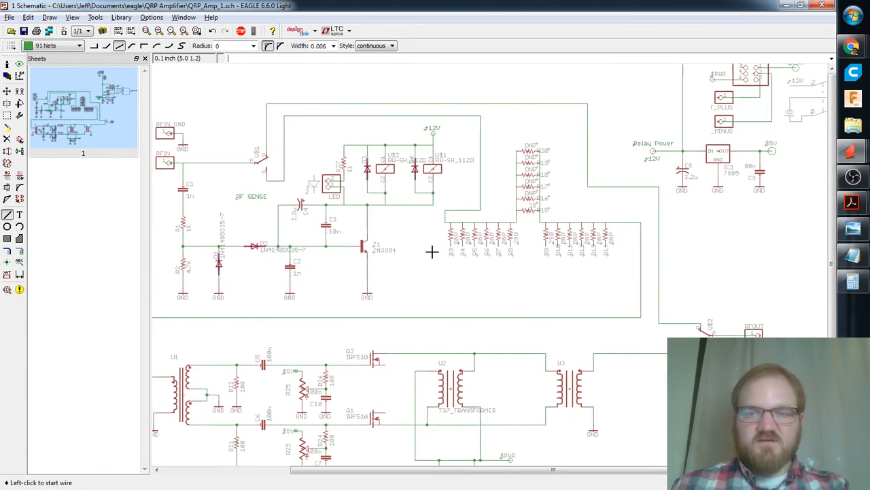
scroll(432, 252, "down", 3)
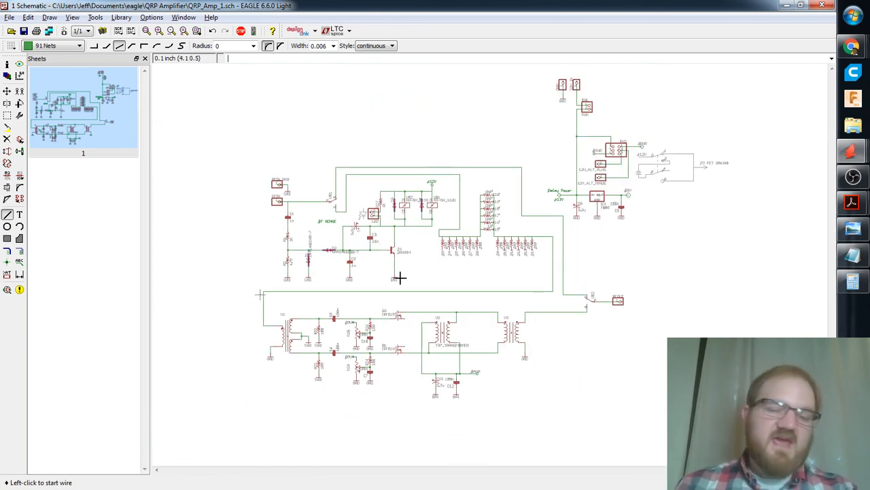
middle_click_drag(393, 294, 438, 307)
scroll(415, 279, "up", 1)
scroll(417, 274, "up", 1)
scroll(370, 301, "up", 1)
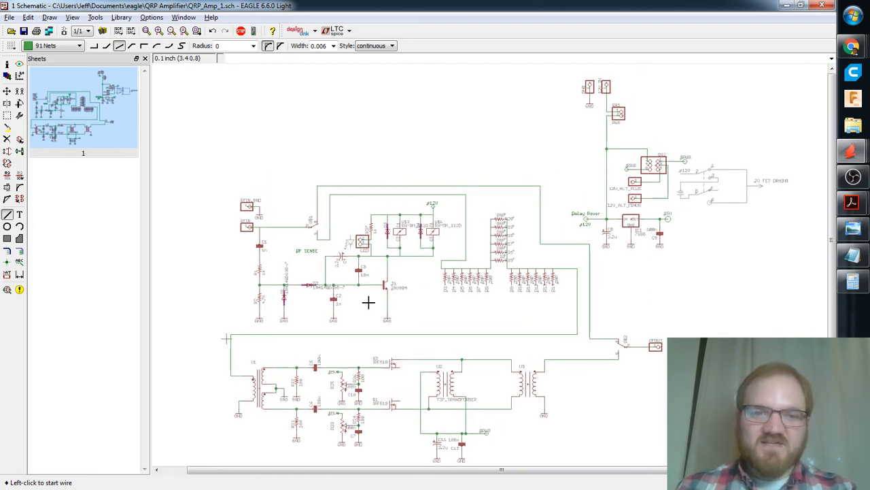
scroll(231, 247, "up", 2)
scroll(233, 241, "up", 2)
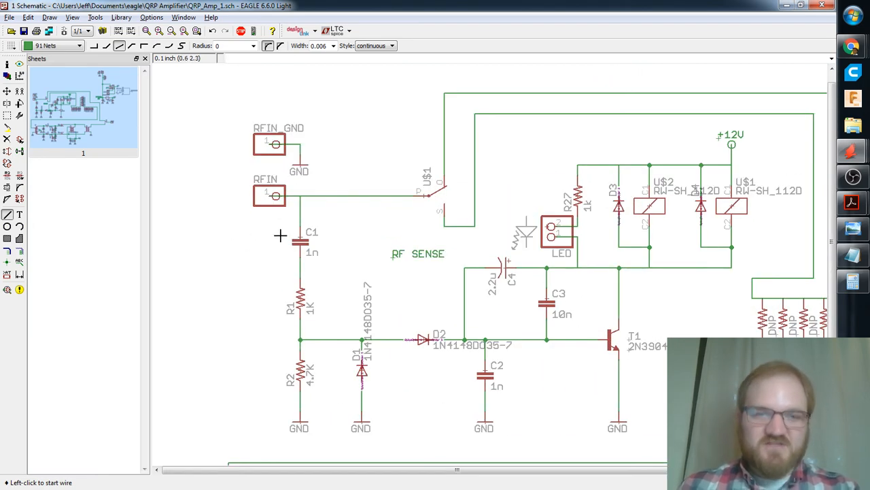
key("ctrl+s")
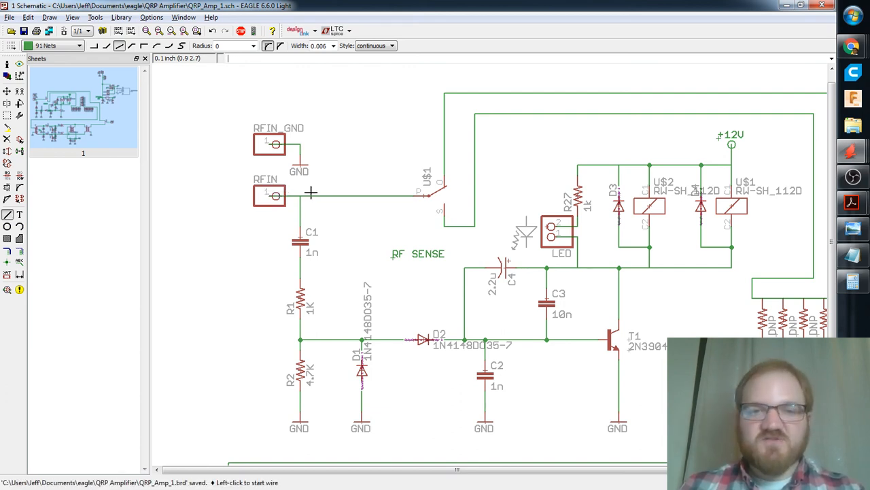
middle_click_drag(293, 193, 233, 168)
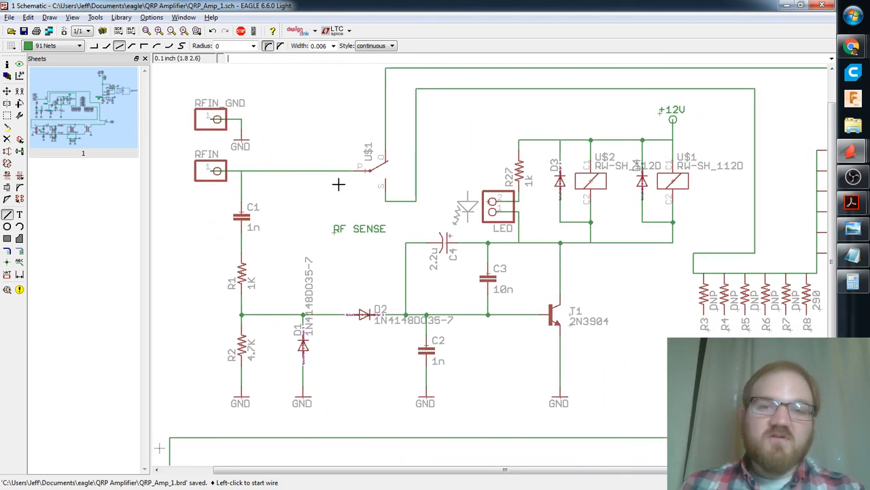
Leave the layer choice unchanged and pan over the RFOUT, 7805 regulator and RF SENSE areas.
middle_click(384, 163)
left_click(451, 90)
scroll(436, 127, "down", 2)
middle_click_drag(426, 133, 367, 135)
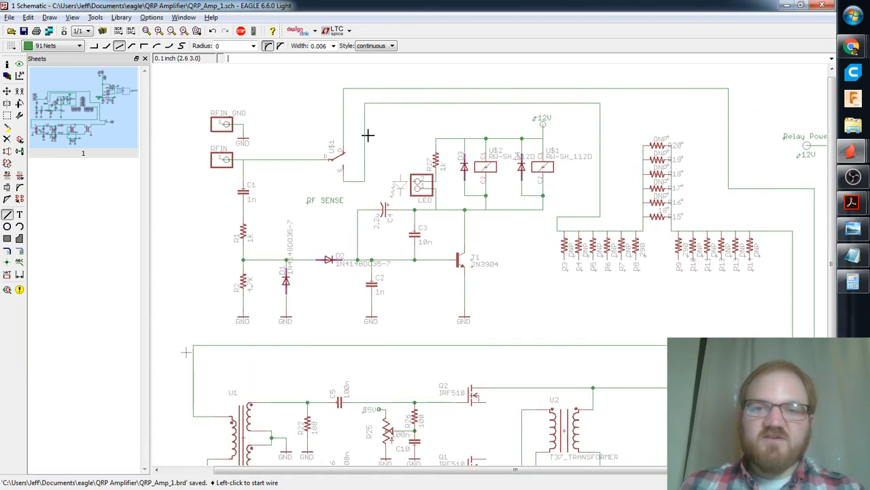
middle_click_drag(630, 81, 516, 82)
middle_click_drag(654, 268, 620, 202)
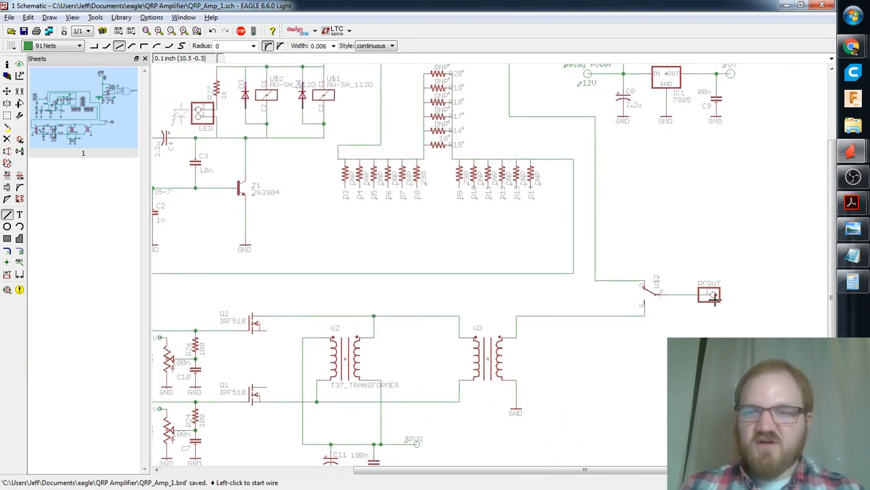
middle_click_drag(314, 314, 583, 311)
middle_click_drag(583, 232, 565, 309)
middle_click_drag(600, 280, 443, 328)
middle_click_drag(680, 189, 585, 208)
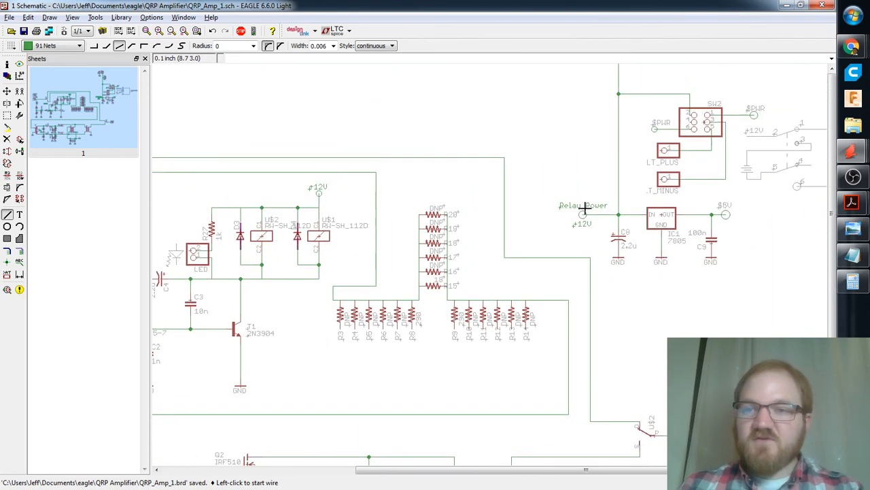
middle_click_drag(573, 170, 575, 233)
middle_click_drag(435, 286, 618, 173)
middle_click_drag(233, 317, 358, 267)
scroll(401, 193, "up", 1)
middle_click_drag(435, 135, 381, 182)
scroll(407, 184, "up", 1)
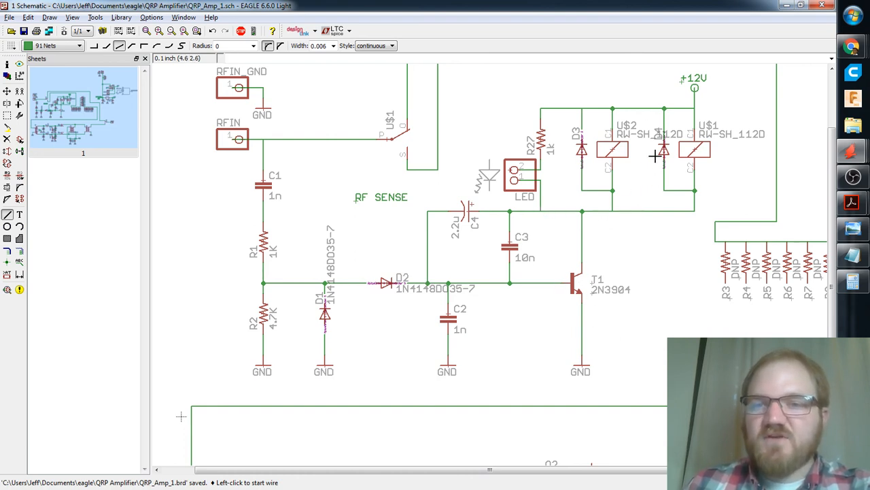
middle_click_drag(708, 156, 634, 189)
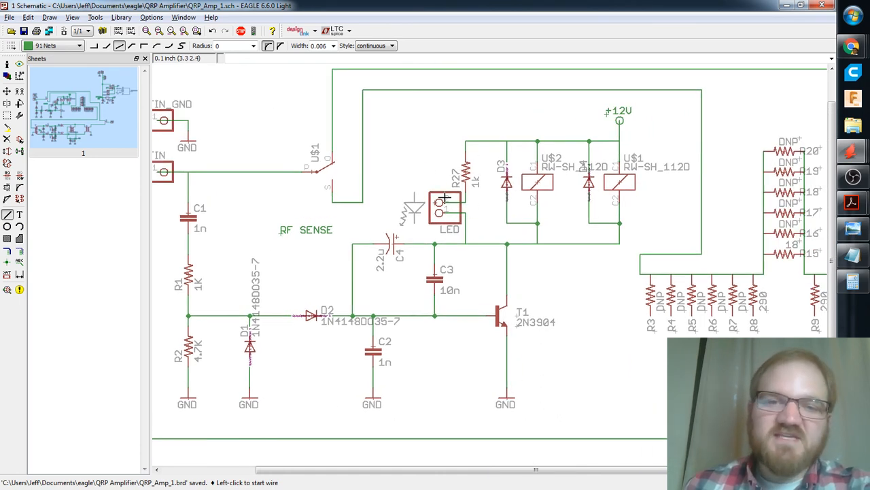
scroll(443, 197, "down", 3)
Cancel a wire started near the U$1 switch and bring the resistor ladder into view.
left_click(474, 225)
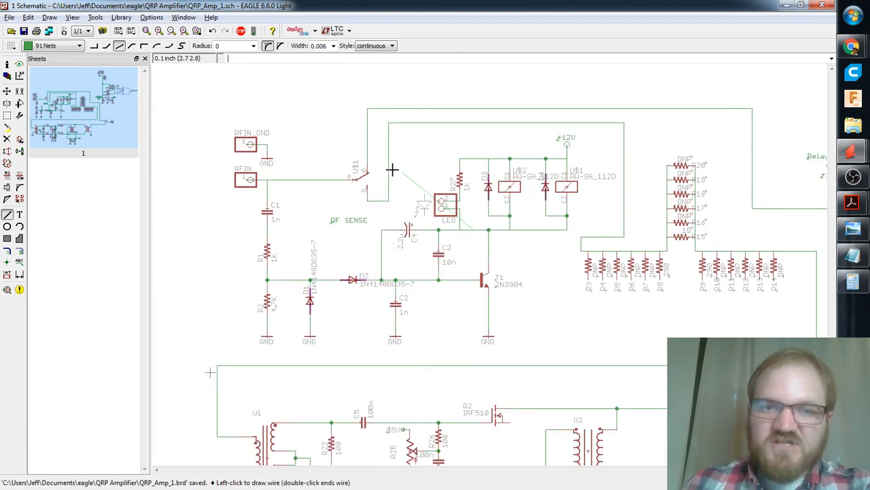
key("Escape")
scroll(402, 200, "up", 2)
scroll(402, 200, "up", 1)
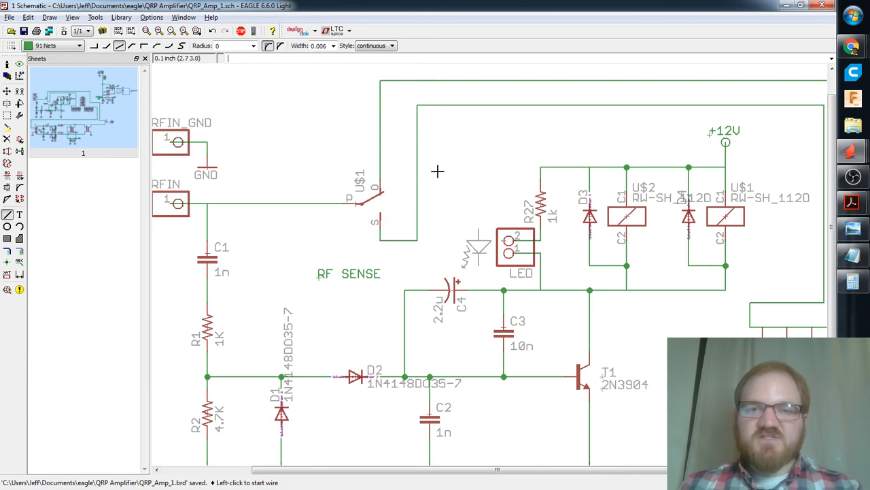
middle_click_drag(747, 123, 519, 123)
middle_click_drag(561, 308, 501, 347)
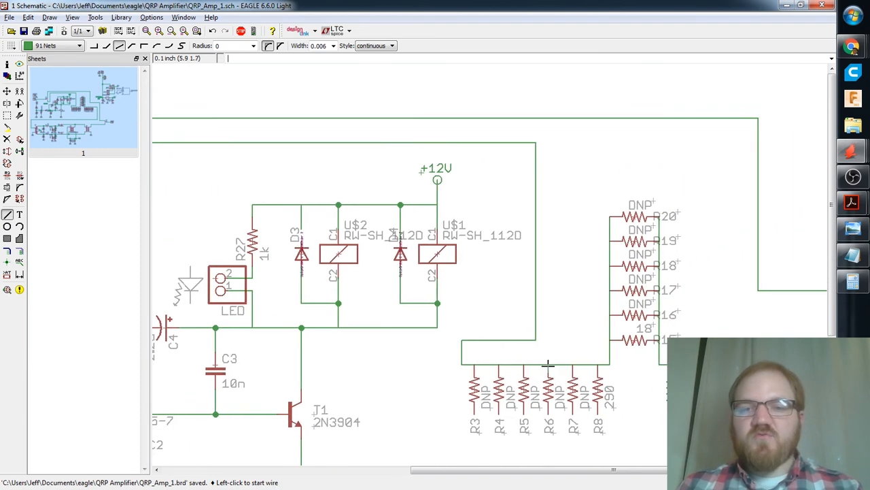
middle_click_drag(548, 365, 357, 294)
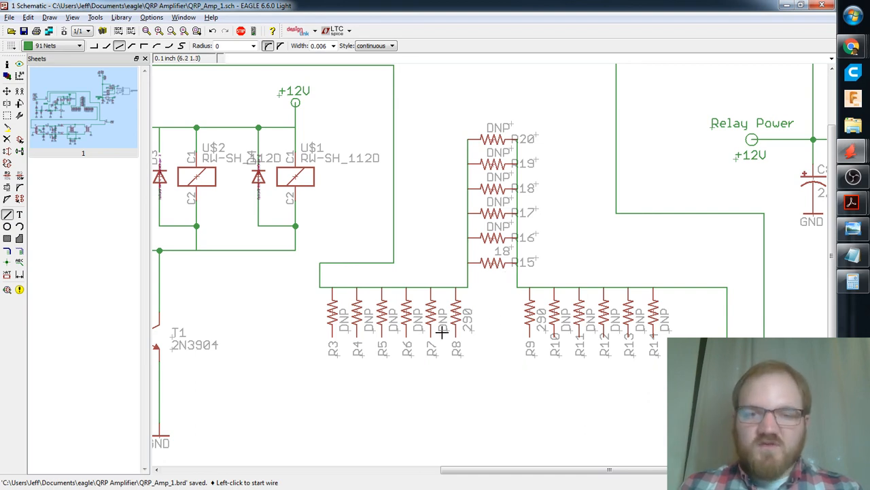
middle_click_drag(438, 339, 443, 297)
middle_click_drag(299, 248, 354, 244)
Pick up a copy of a GND symbol for the resistor ladder beneath R3.
left_click(20, 91)
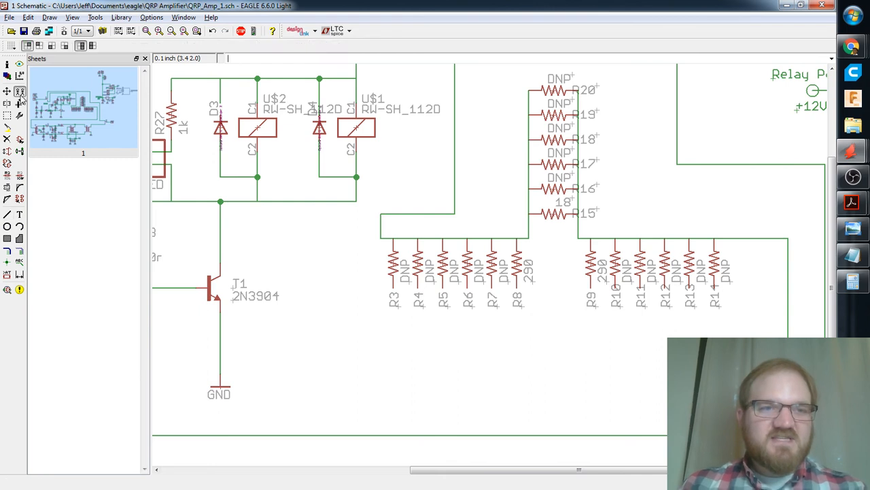
middle_click_drag(247, 216, 295, 194)
left_click(282, 381)
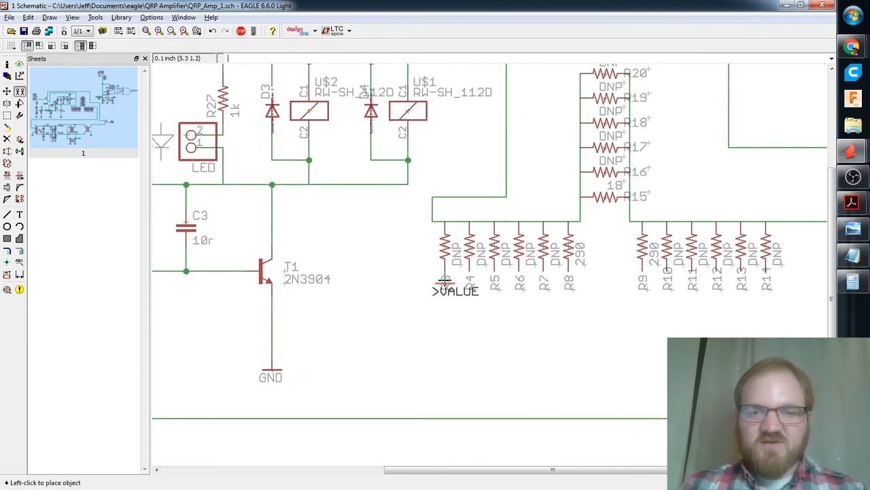
Ground the lower ends of the first-row resistors R3 through R8 with GND copies.
left_click(445, 281)
left_click(442, 283)
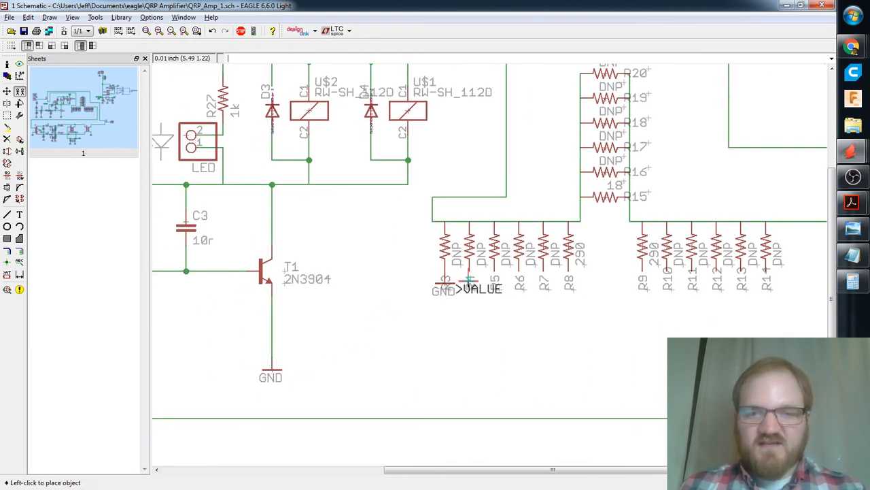
left_click(469, 280)
left_click(459, 284)
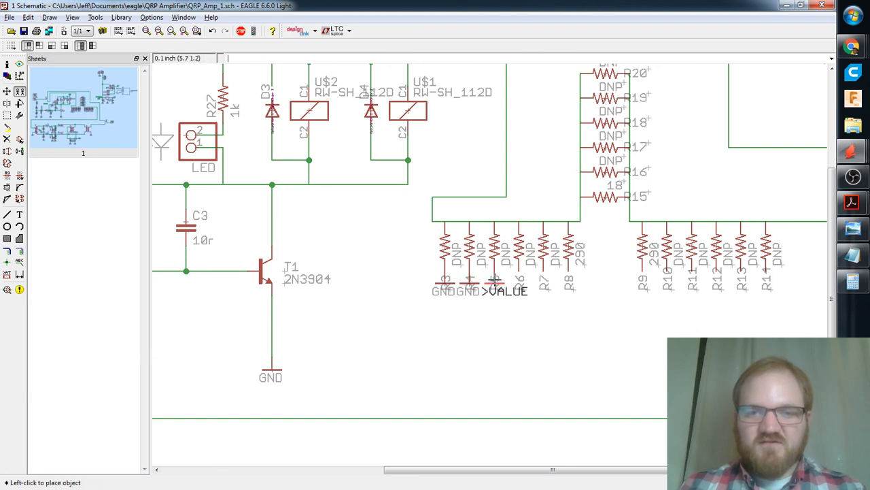
left_click(495, 282)
left_click(494, 283)
left_click(519, 282)
left_click(519, 283)
left_click(544, 283)
left_click(544, 283)
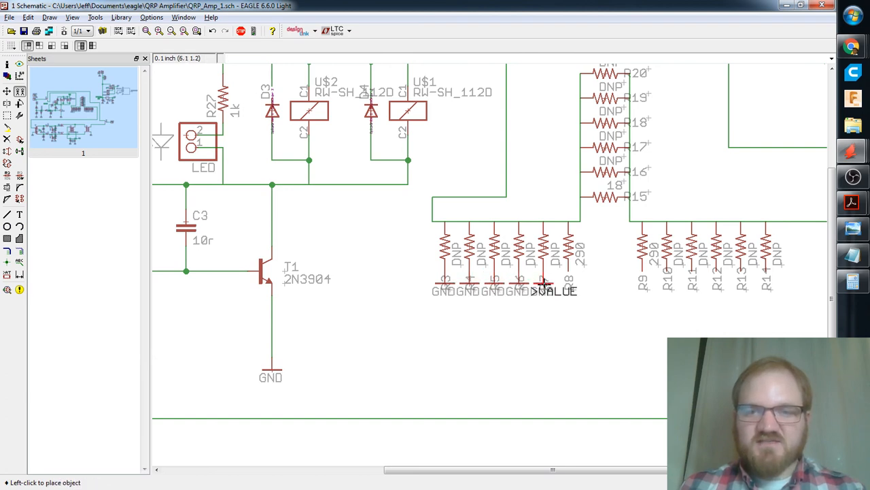
left_click(568, 281)
Ground the lower ends of the second-row resistors R9 through R14.
left_click(575, 281)
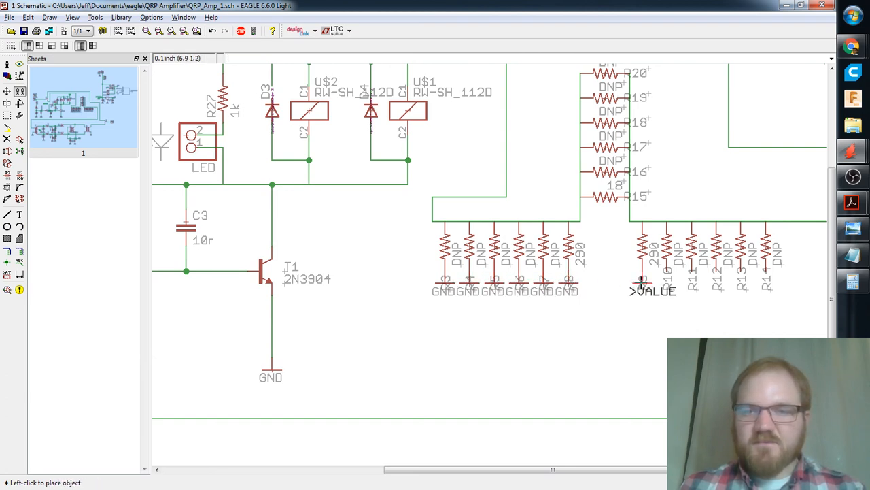
left_click(643, 282)
left_click(642, 281)
left_click(667, 281)
left_click(667, 281)
left_click(692, 282)
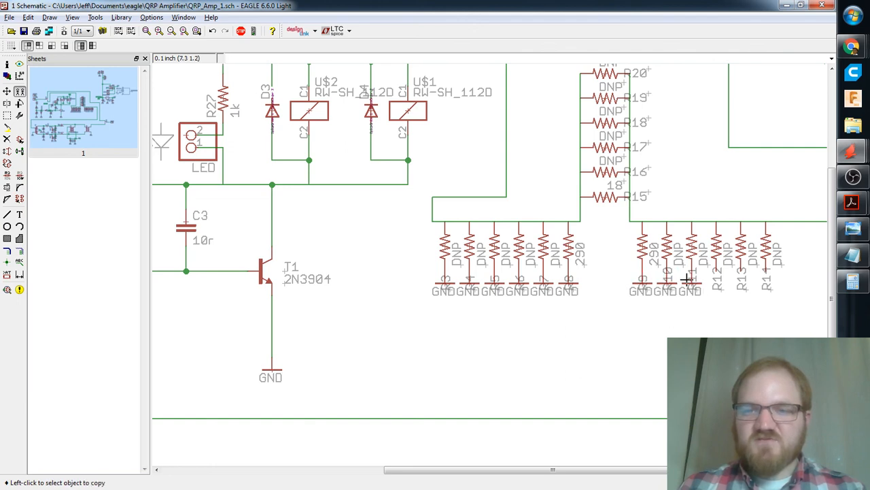
left_click(691, 281)
left_click(716, 281)
left_click(716, 281)
left_click(742, 282)
left_click(742, 281)
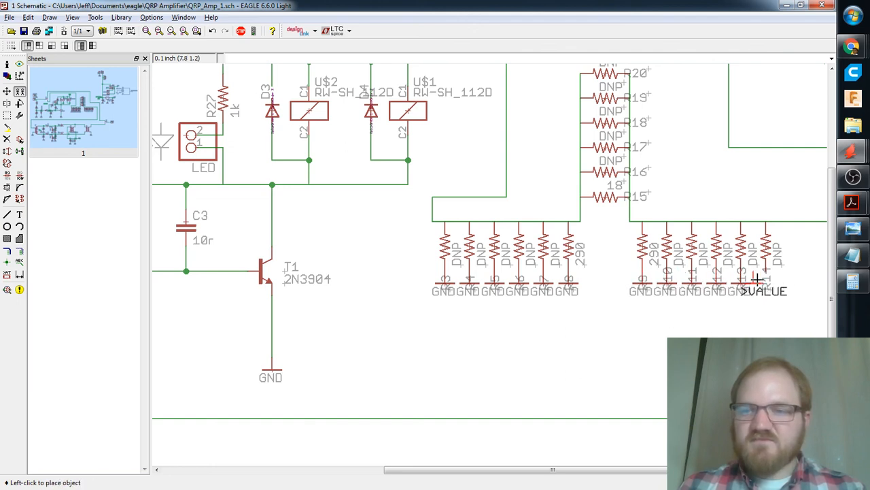
left_click(767, 282)
Save the design after panning over the transformers, U3 and the input circuit.
middle_click_drag(724, 330, 614, 339)
scroll(612, 339, "down", 1)
scroll(599, 343, "down", 1)
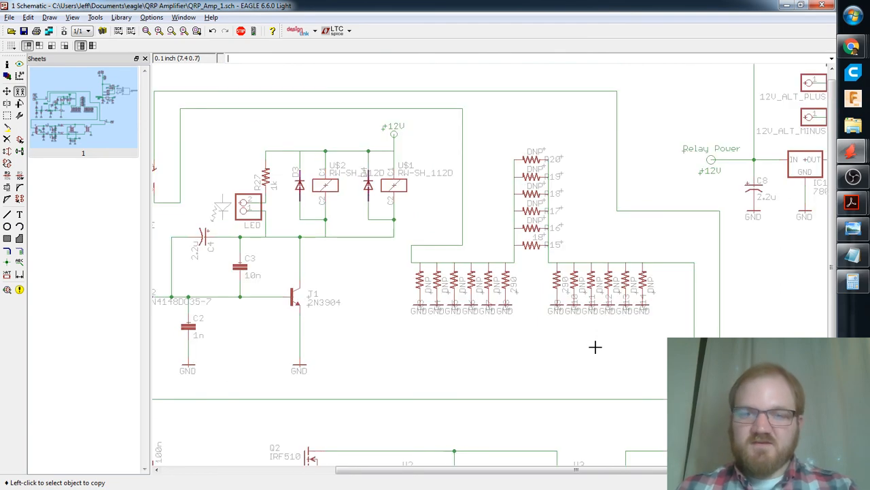
scroll(538, 331, "up", 1)
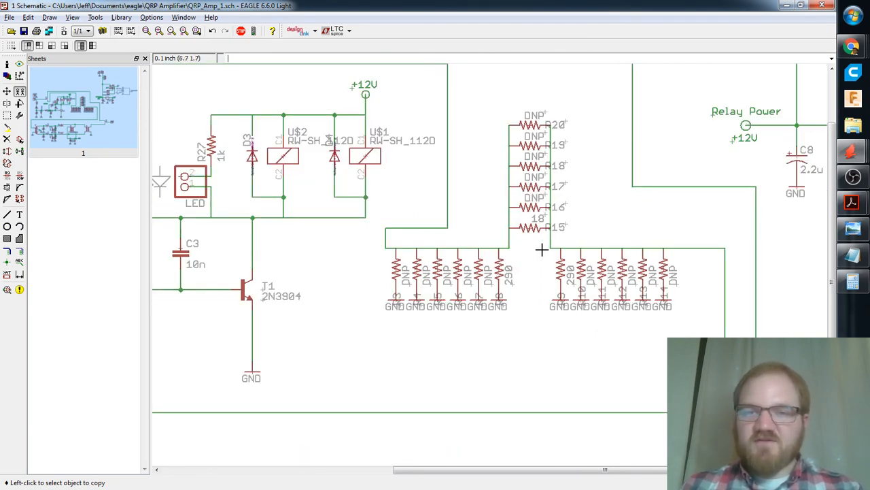
scroll(544, 250, "up", 1)
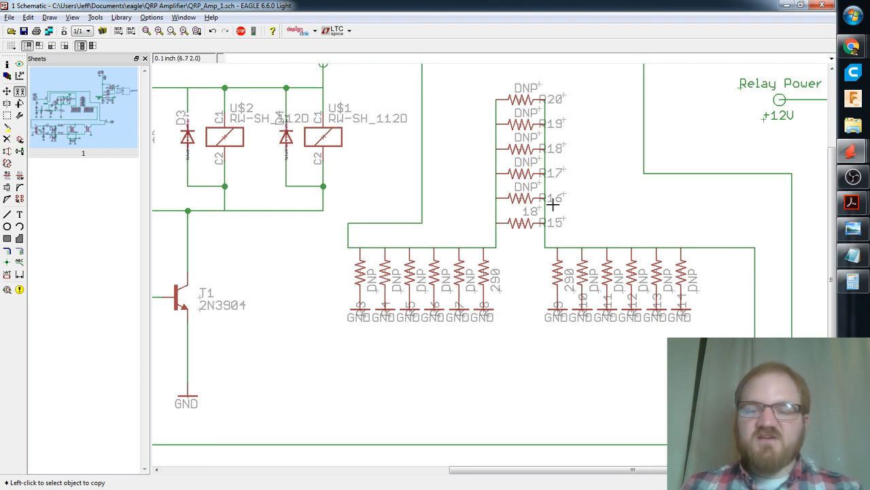
scroll(558, 285, "down", 3)
middle_click_drag(578, 300, 609, 251)
middle_click_drag(446, 327, 587, 235)
middle_click_drag(667, 168, 514, 182)
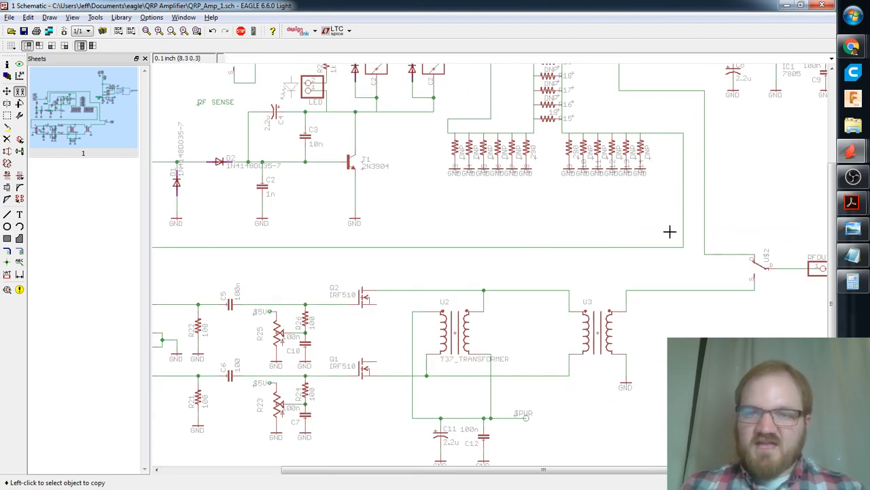
middle_click_drag(207, 227, 503, 221)
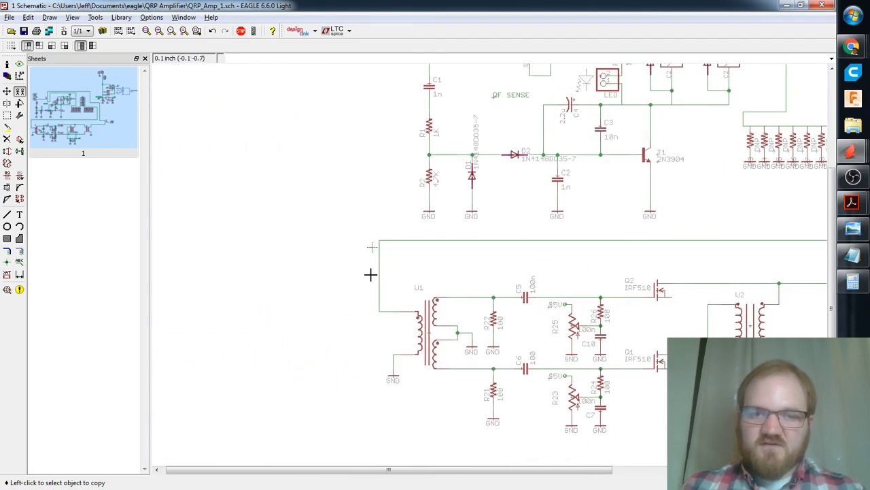
middle_click_drag(369, 359, 273, 273)
scroll(342, 270, "up", 2)
key("ctrl+s")
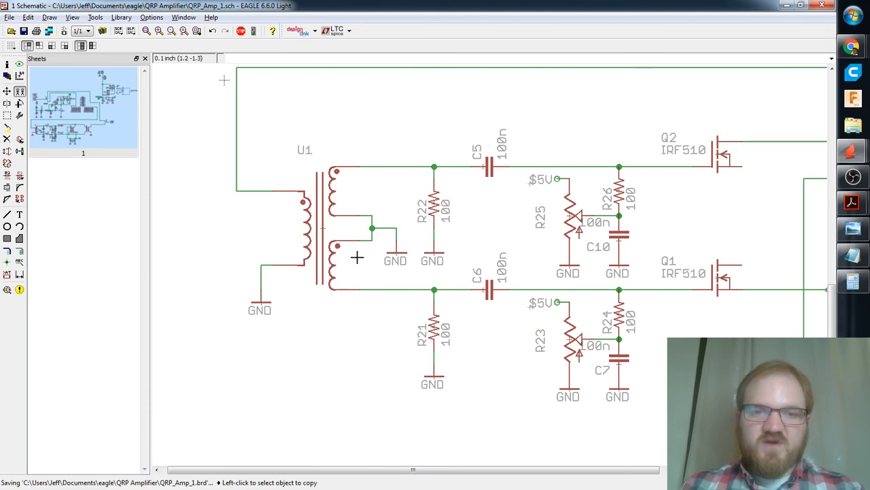
Center the view on MOSFETs Q1 and Q2 with transformers U2 and U3.
middle_click_drag(363, 221, 324, 191)
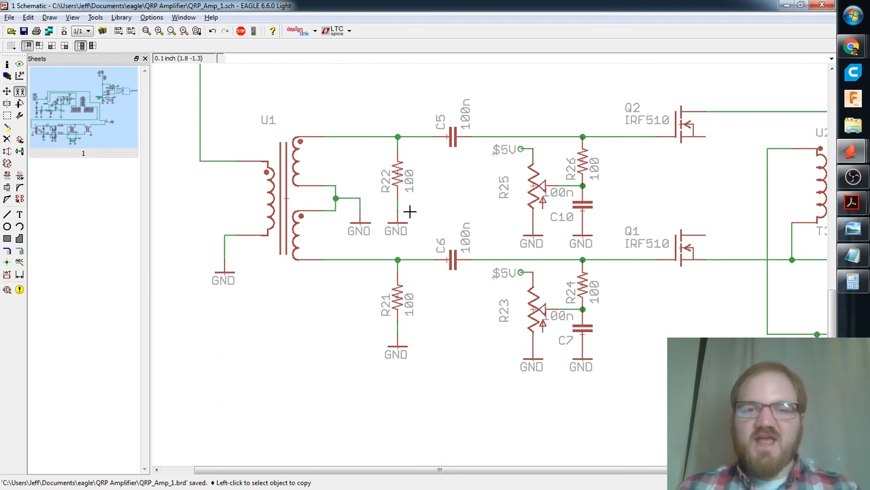
middle_click_drag(350, 214, 311, 233)
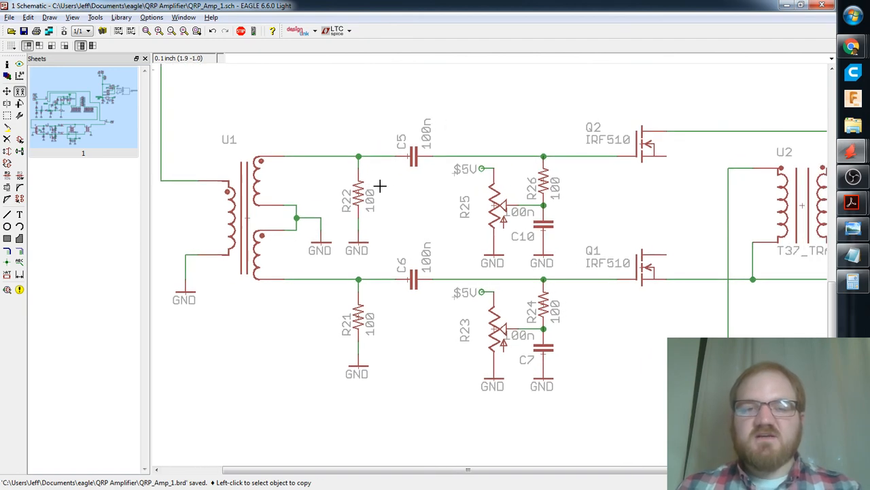
middle_click_drag(385, 188, 300, 226)
scroll(372, 199, "down", 3)
scroll(362, 292, "up", 3)
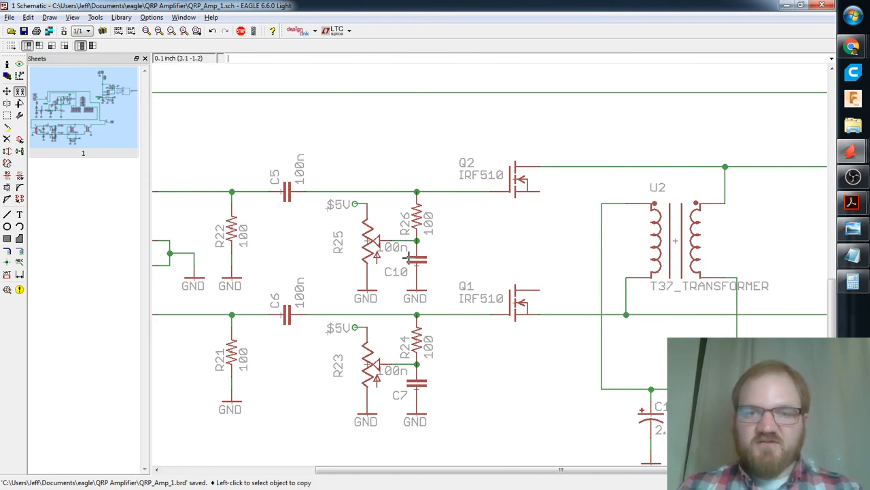
middle_click_drag(408, 257, 369, 243)
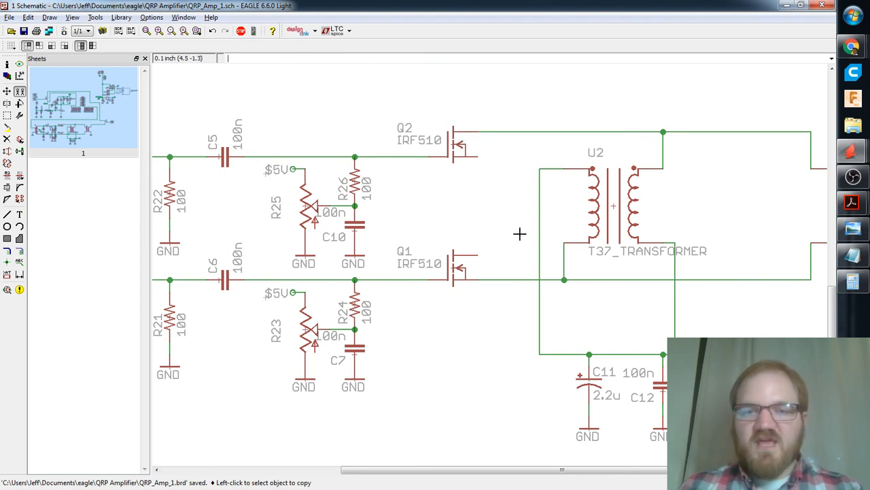
middle_click_drag(516, 233, 483, 245)
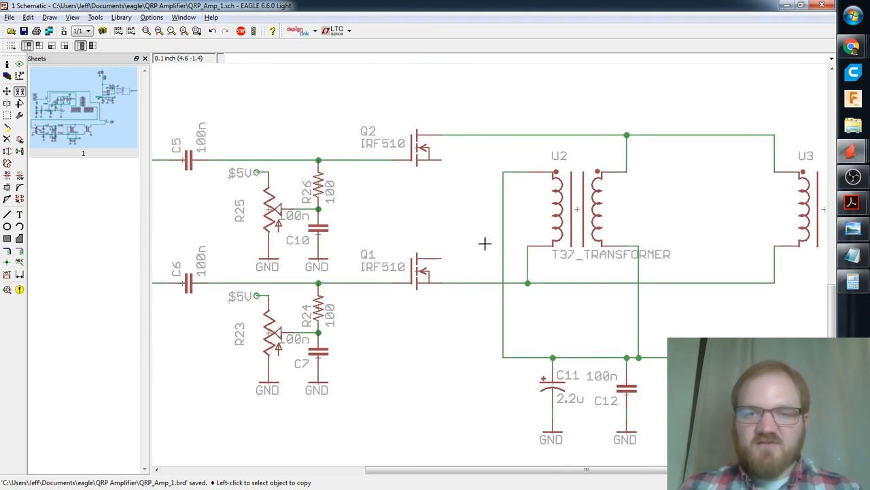
Delete Q1's old gate wire and its drain wire to the transformer junction.
left_click(6, 214)
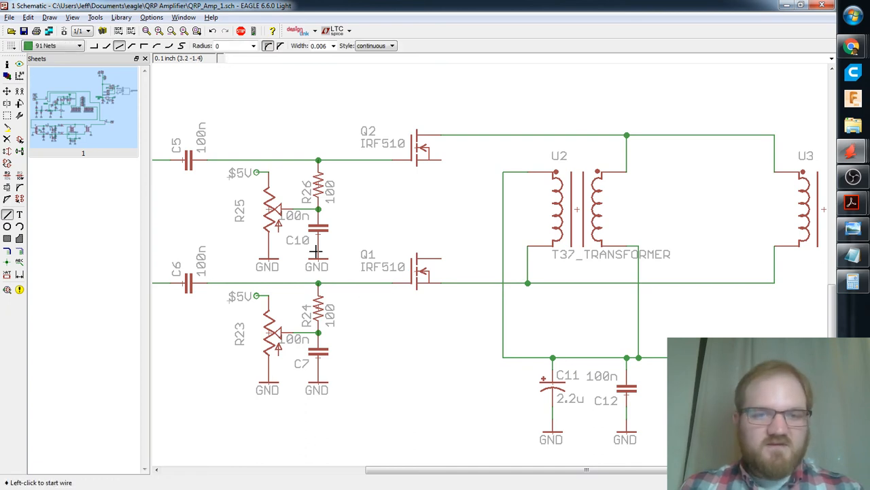
type("delete")
key("Return")
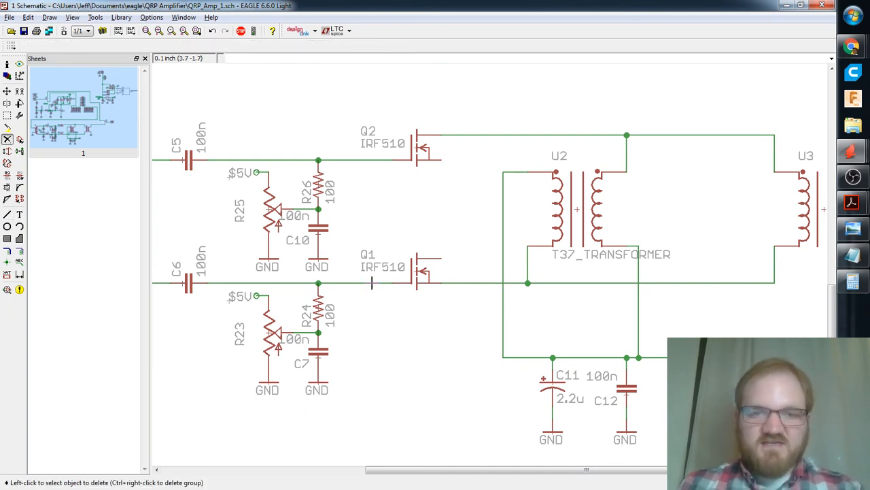
left_click(372, 282)
left_click(446, 282)
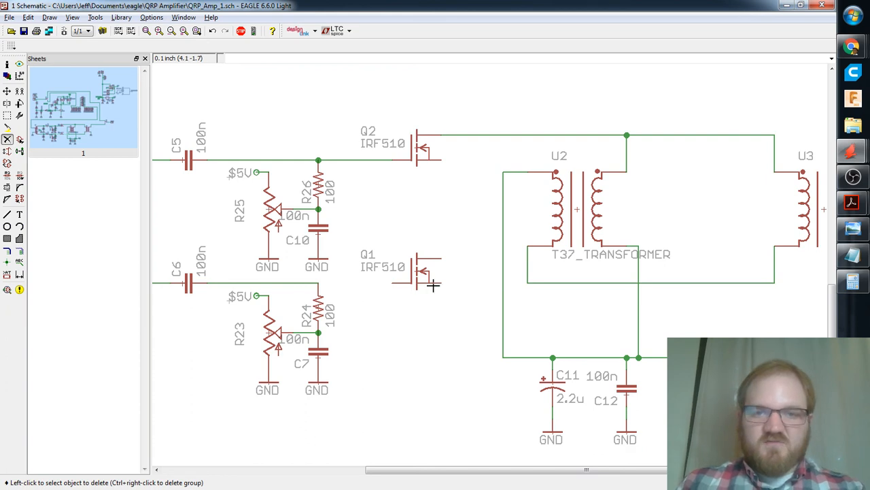
Move transistor Q1 slightly lower.
left_click(7, 90)
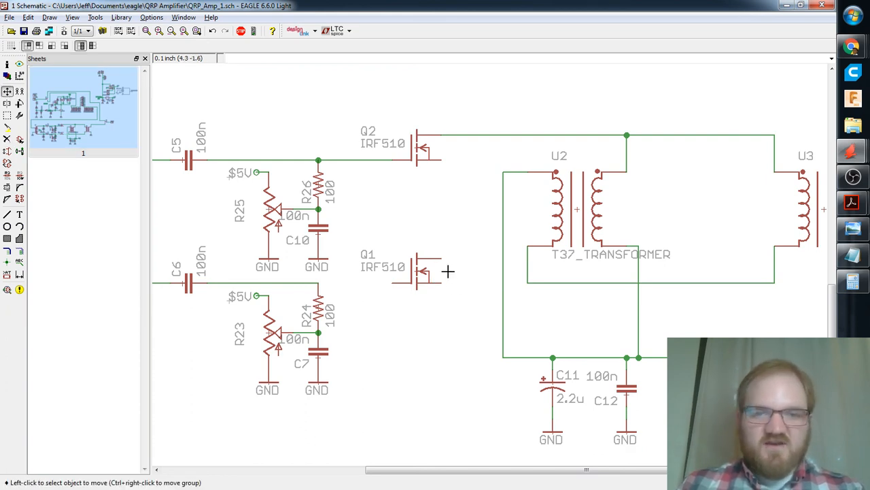
left_click(413, 272)
left_click(420, 296)
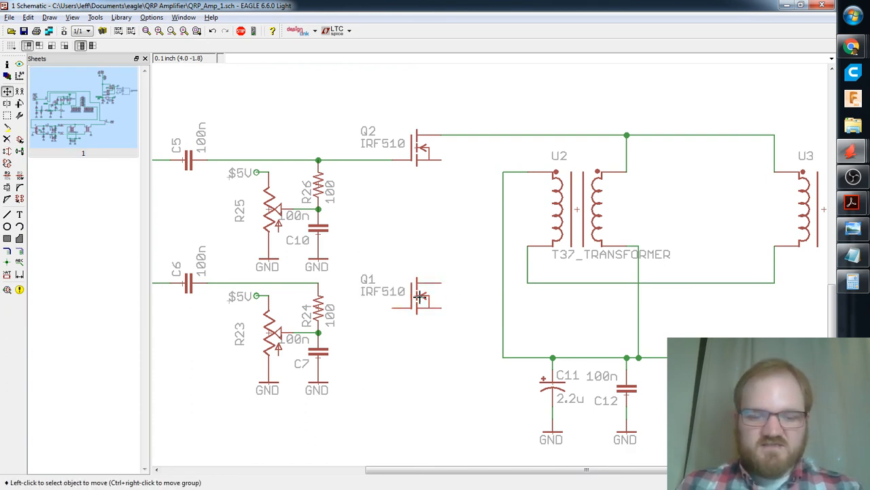
Redraw wires from the R24 node to Q1's gate and from Q1's drain to the transformer wire.
type("wire")
key("Return")
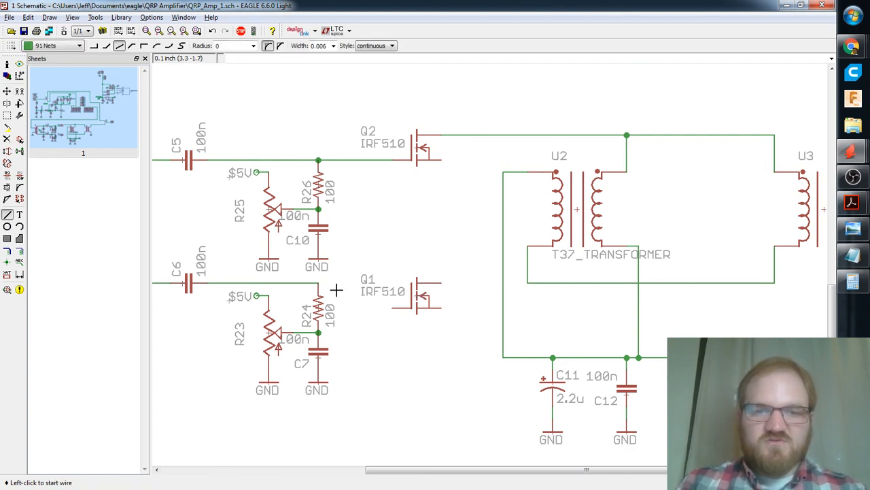
left_click(319, 283)
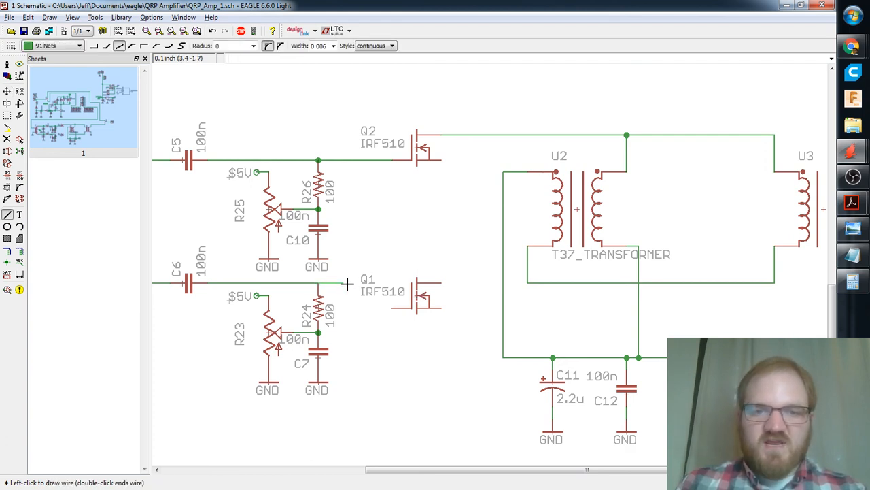
double_click(391, 307)
left_click(442, 283)
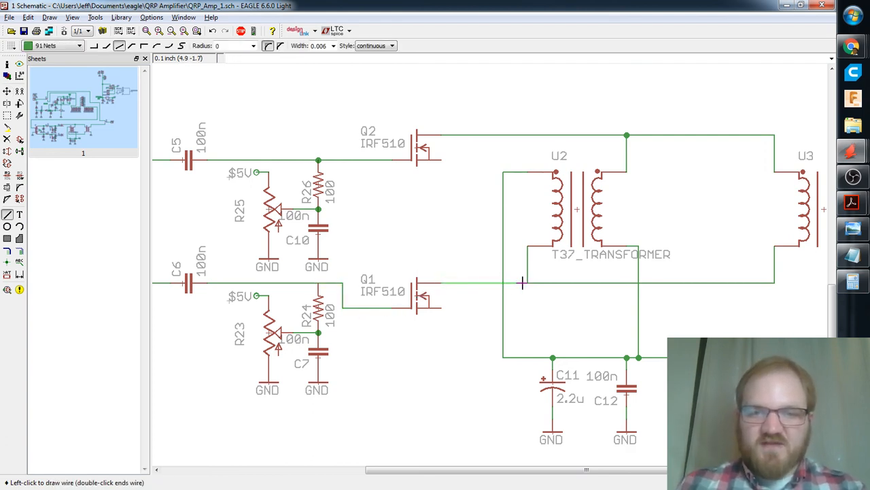
left_click(529, 283)
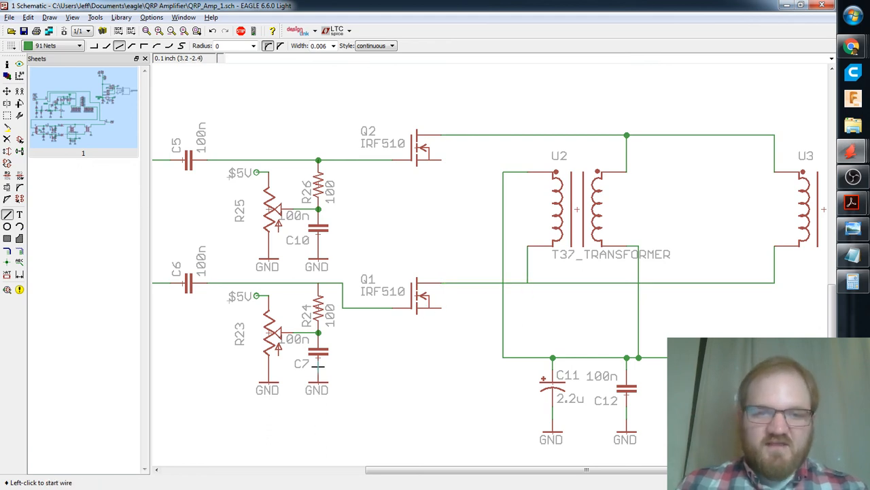
Copy the ground symbol below C7 to place GND symbols below Q1 and Q2.
type("copy")
key("Return")
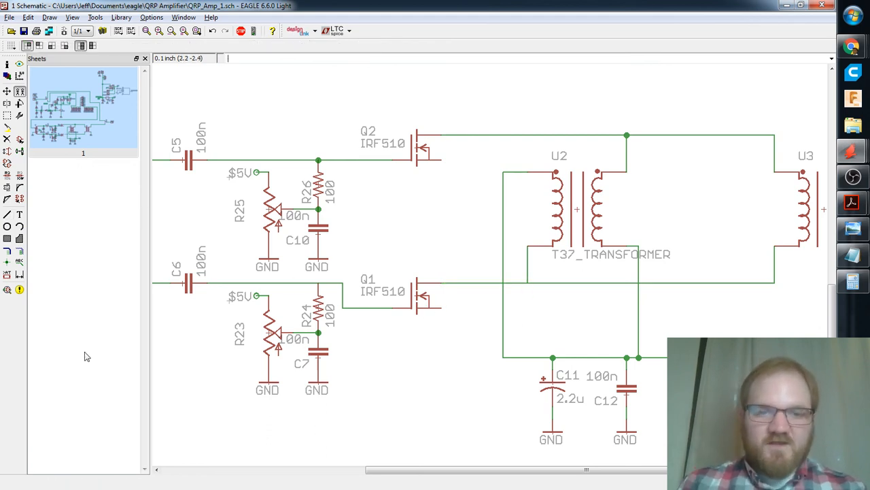
left_click(308, 378)
left_click(439, 350)
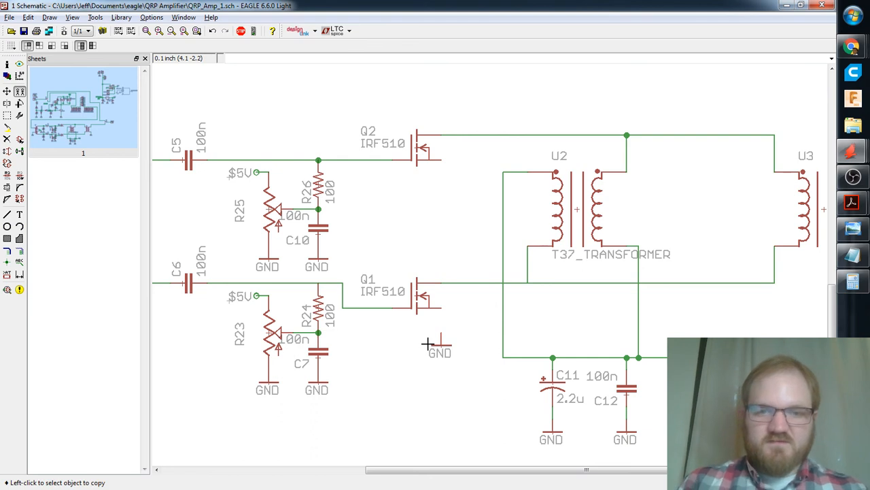
left_click(441, 342)
left_click(439, 196)
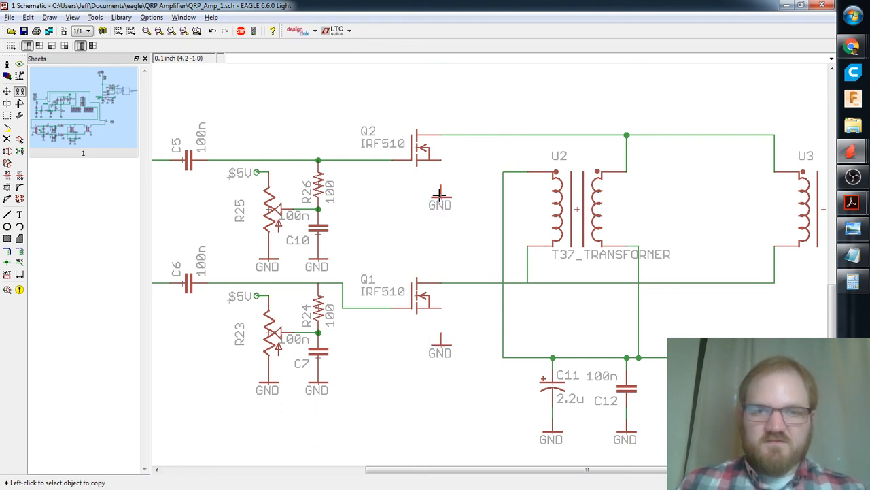
Wire the sources of Q2 and Q1 to their GND symbols.
key("Return")
left_click(441, 161)
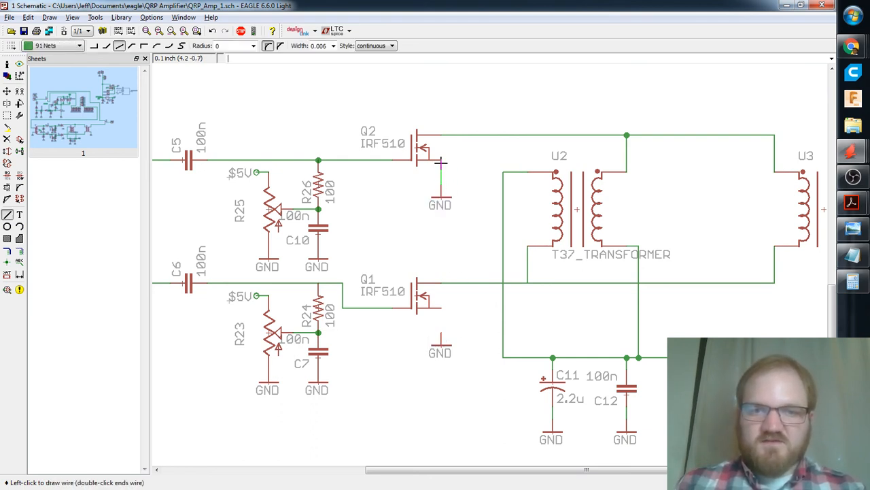
left_click(441, 197)
left_click(442, 308)
left_click(441, 344)
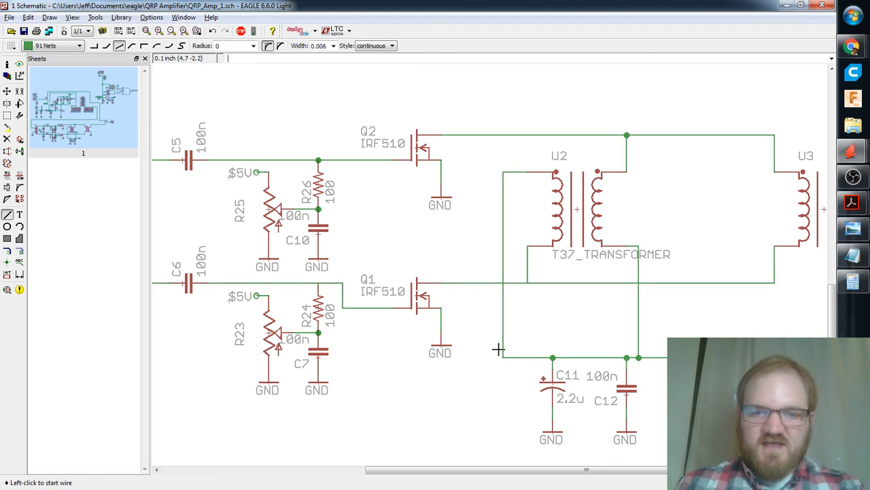
scroll(476, 344, "down", 3)
scroll(430, 331, "up", 2)
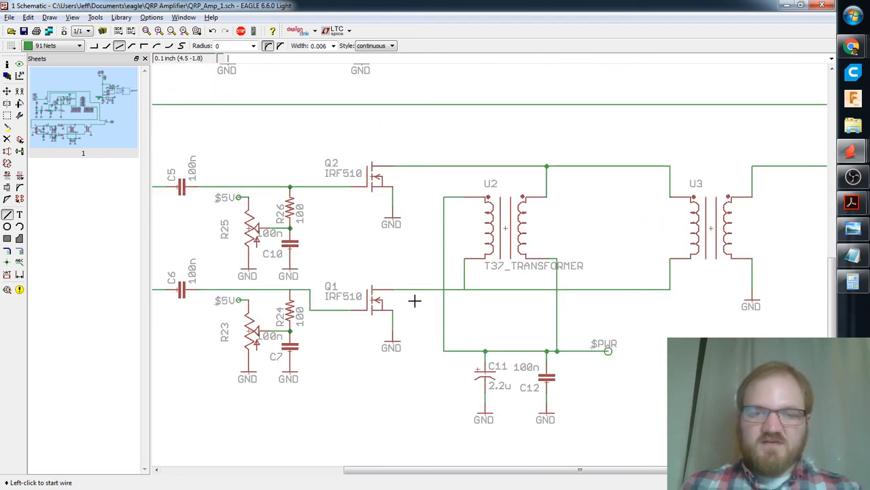
Pan and zoom around the RFOUT connector and relay switch U$2.
middle_click_drag(451, 276, 426, 261)
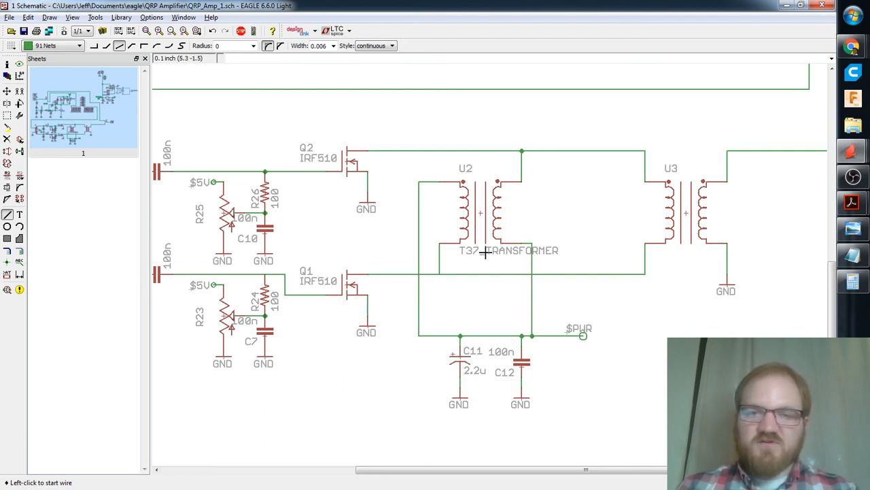
mouse_move(566, 233)
middle_mouse_down()
mouse_move(470, 219)
mouse_move(391, 227)
middle_mouse_up()
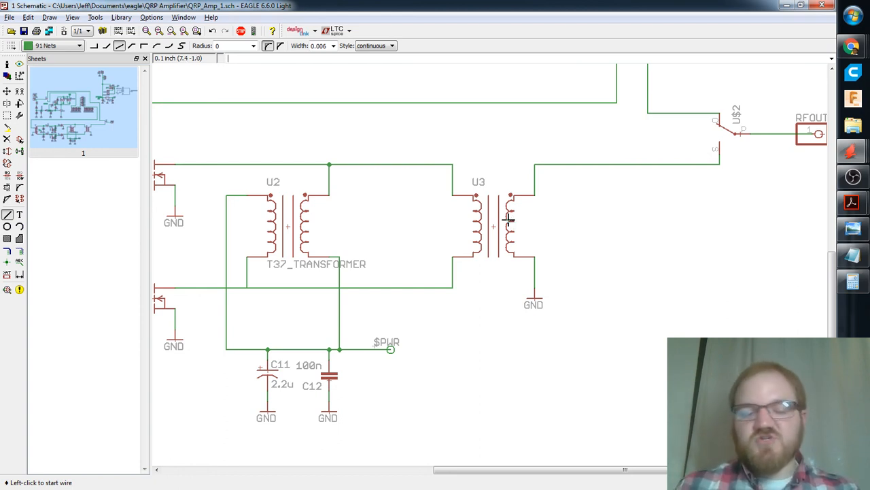
scroll(509, 216, "down", 1)
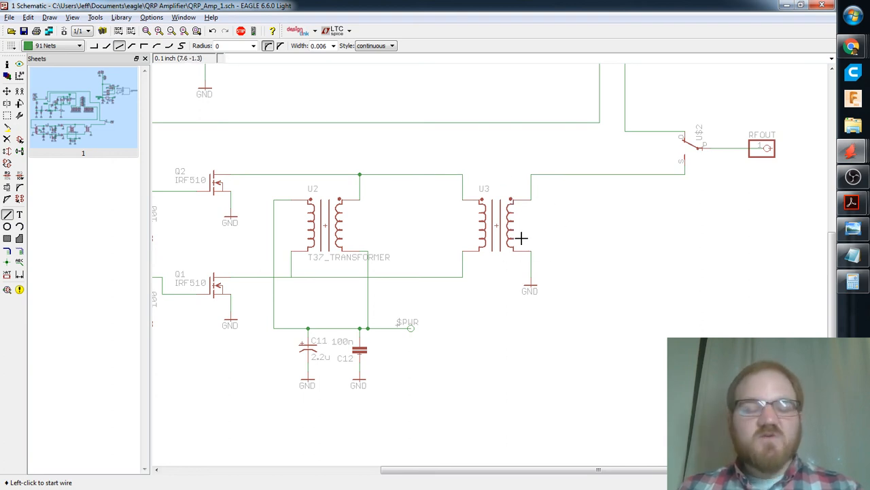
middle_click_drag(629, 220, 511, 300)
scroll(568, 281, "down", 1)
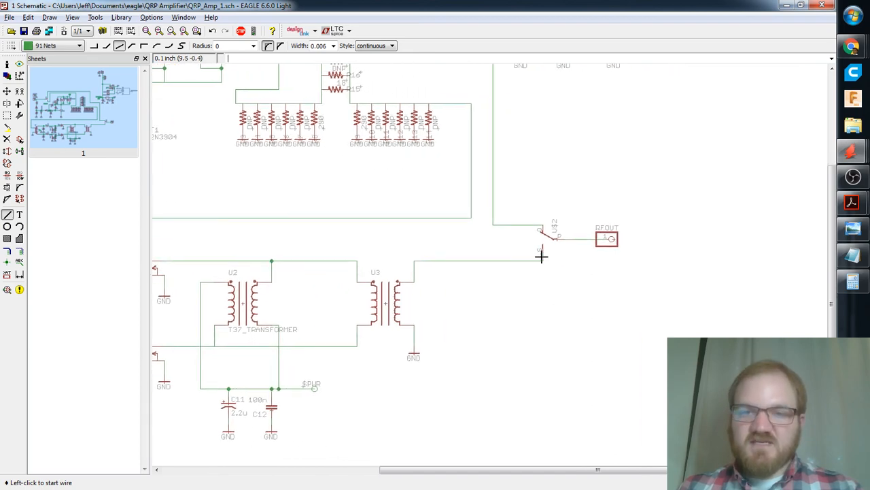
scroll(542, 223, "down", 2)
middle_click_drag(336, 152, 427, 241)
middle_click_drag(624, 320, 499, 239)
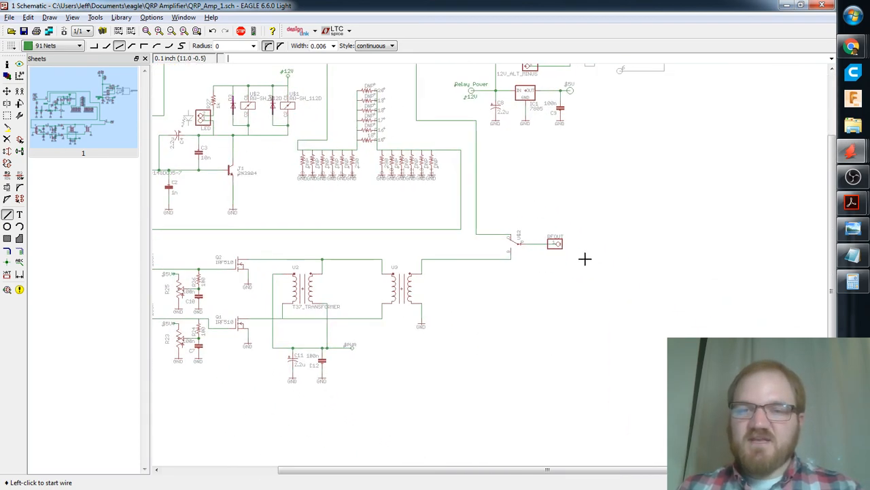
scroll(563, 249, "up", 2)
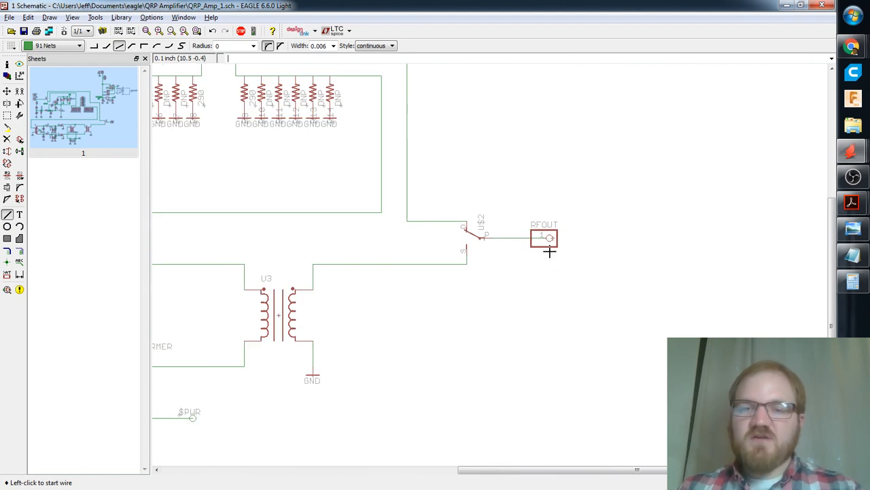
middle_click_drag(557, 270, 558, 254)
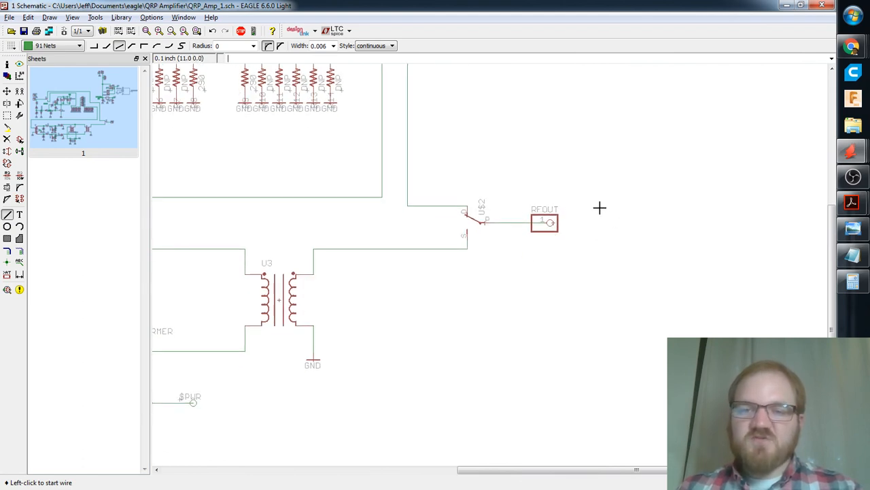
scroll(529, 275, "down", 3)
Group the RFIN_GND connector together with its GND symbol.
middle_click_drag(458, 268, 578, 271)
middle_click_drag(431, 216, 521, 252)
left_click(7, 115)
left_click_drag(241, 97, 301, 132)
Copy the grouped RFIN_GND connector and paste it as RFIN_GND1 just below RFOUT.
key("F7")
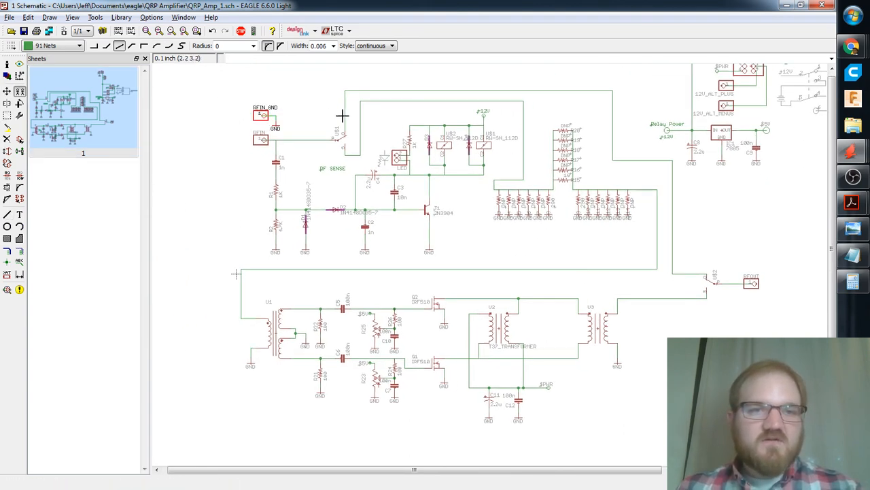
right_click(264, 115, "ctrl")
middle_click_drag(818, 283, 649, 235)
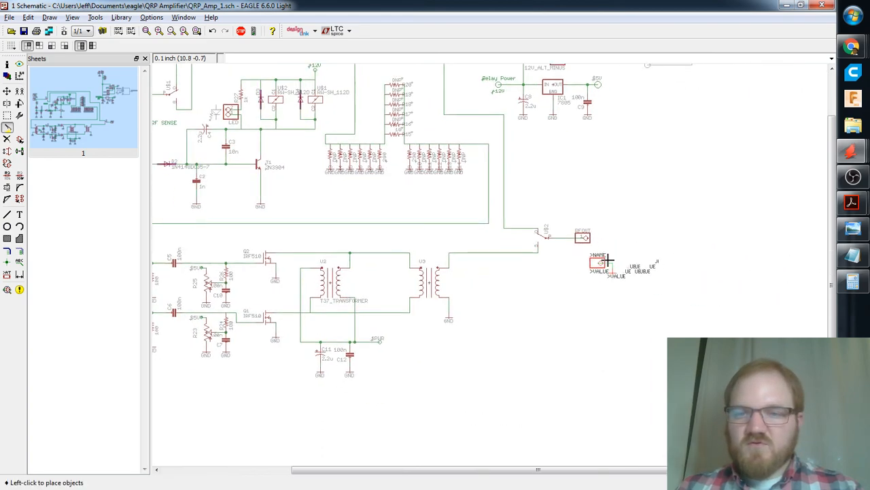
scroll(596, 259, "up", 5)
left_click(578, 250)
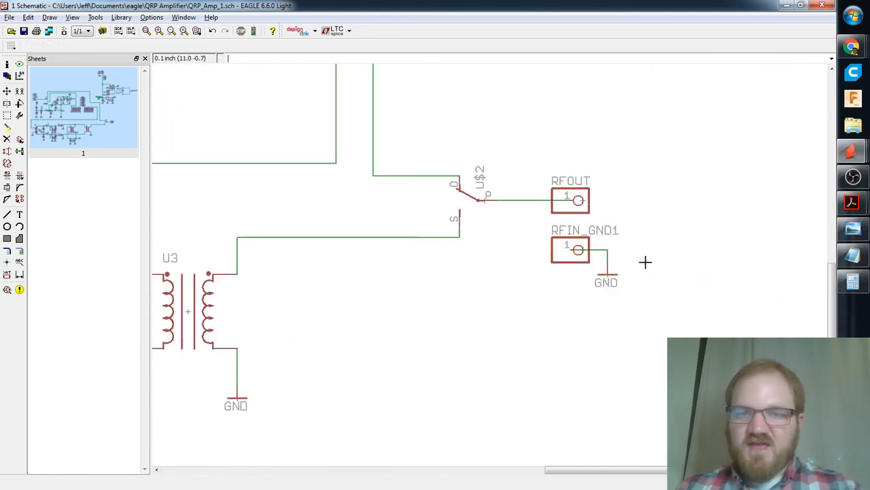
scroll(626, 249, "down", 3)
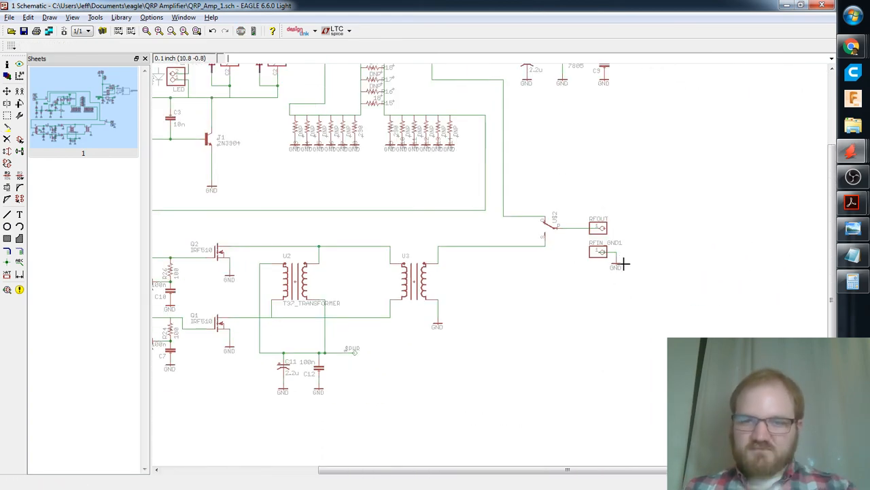
scroll(627, 253, "up", 3)
scroll(629, 249, "down", 4)
scroll(625, 250, "up", 2)
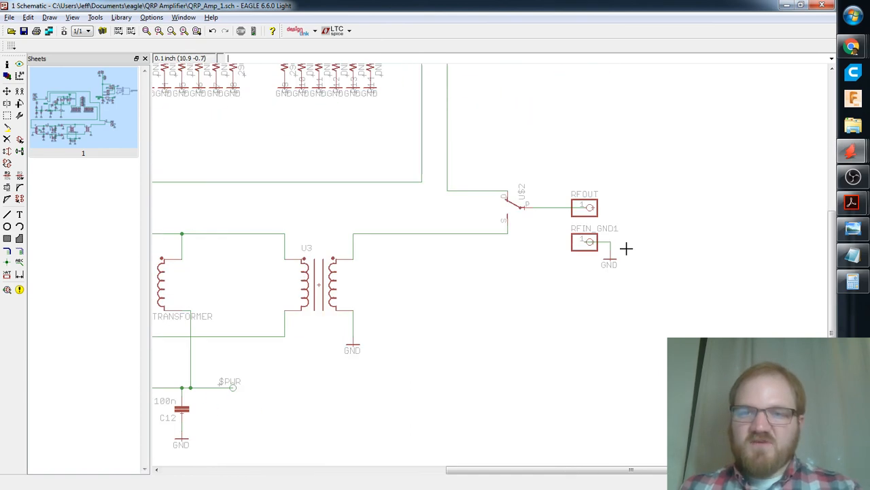
Move RFIN_GND1's GND symbol to the left, beside the connector.
left_click(6, 90)
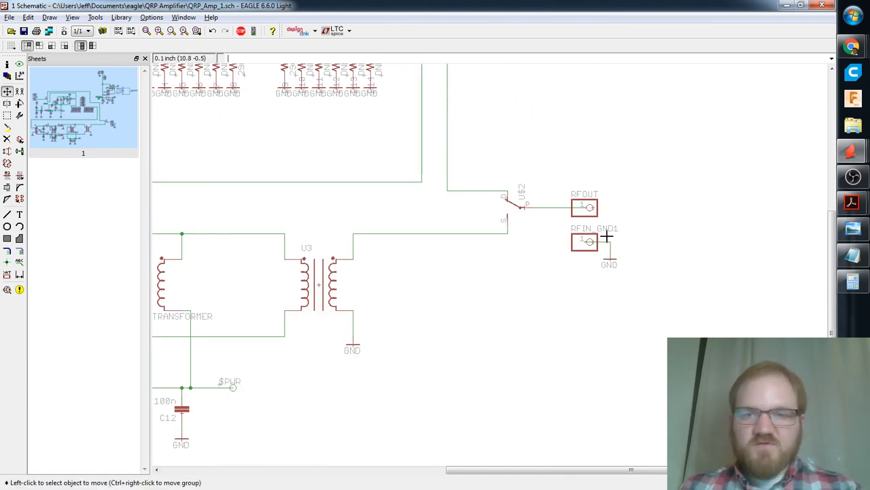
left_click(608, 256)
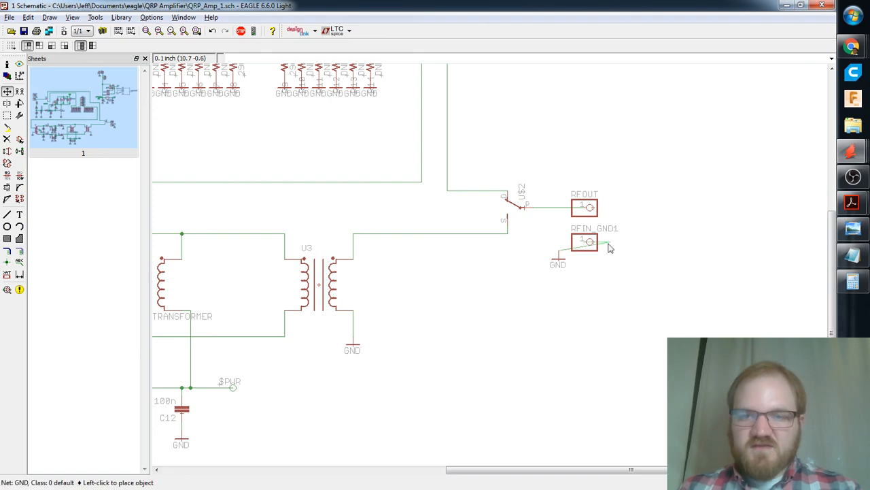
left_click(559, 246)
scroll(625, 256, "down", 1)
scroll(624, 257, "down", 2)
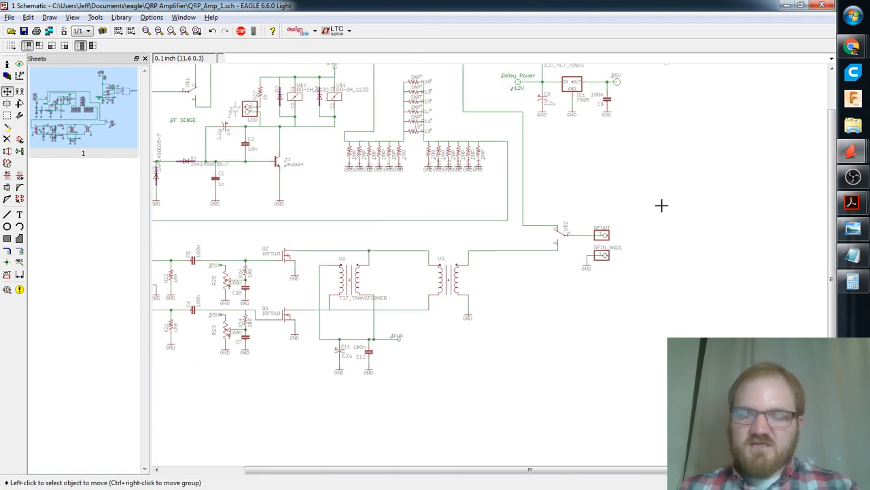
middle_click_drag(660, 204, 672, 269)
middle_click_drag(614, 240, 617, 271)
mouse_move(626, 203)
middle_mouse_down()
mouse_move(607, 273)
mouse_move(569, 333)
middle_mouse_up()
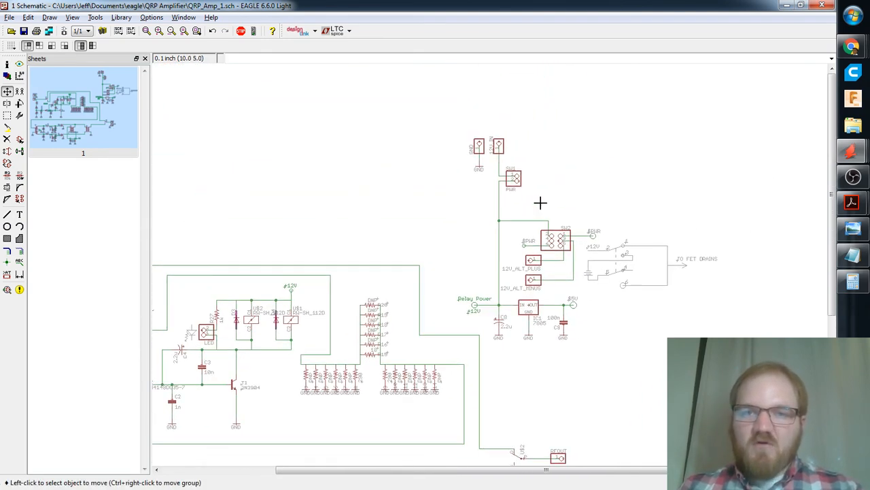
scroll(540, 202, "up", 3)
middle_click_drag(540, 202, 512, 178)
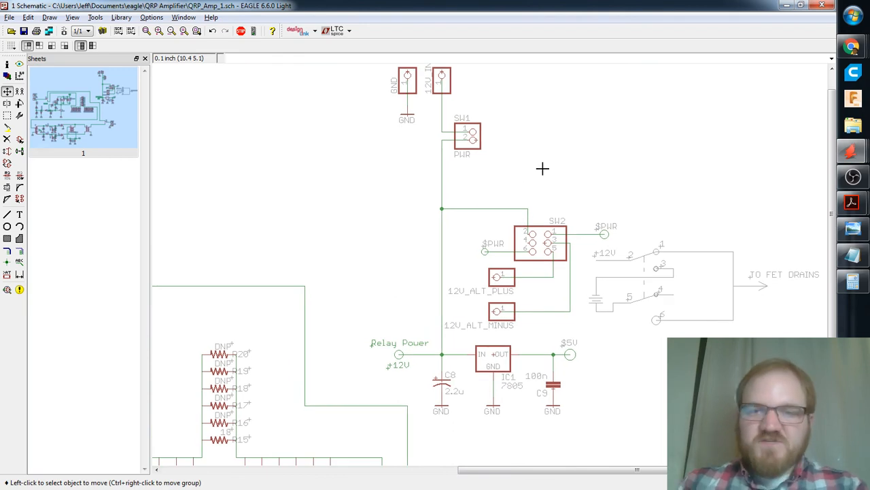
middle_click_drag(510, 131, 487, 159)
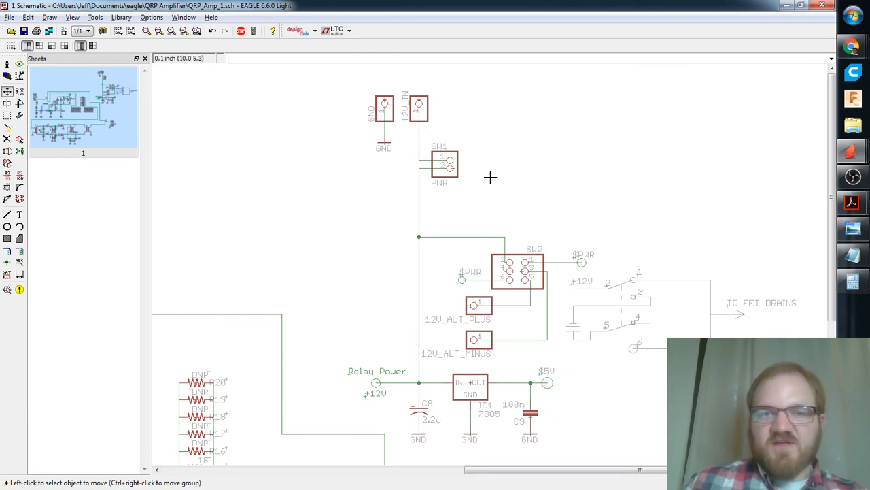
middle_click_drag(484, 178, 508, 127)
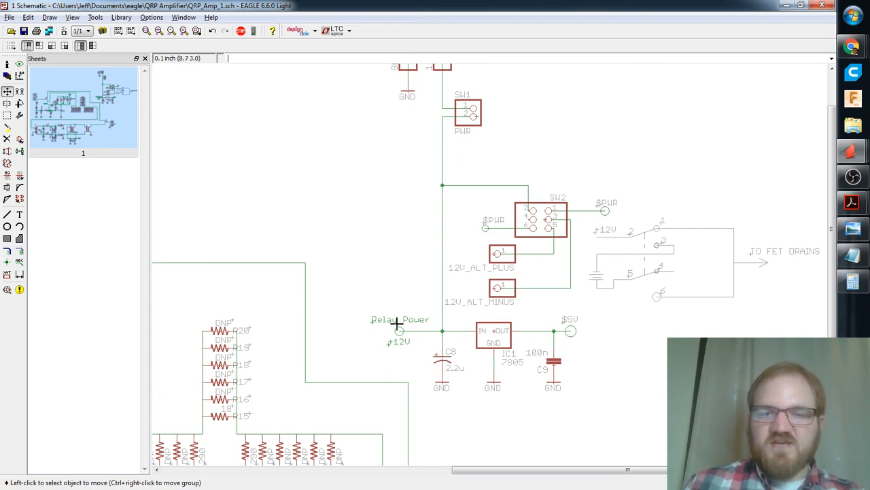
middle_click_drag(354, 339, 386, 304)
middle_click_drag(491, 245, 388, 241)
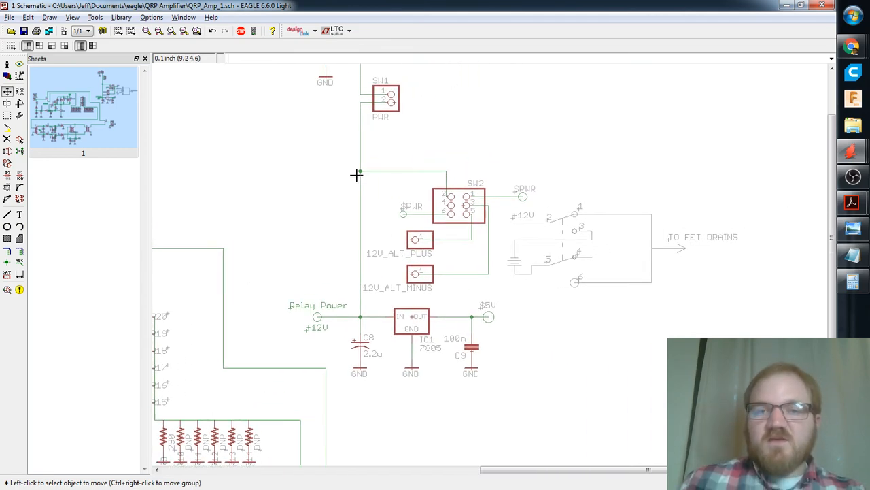
scroll(338, 268, "down", 2)
middle_click_drag(330, 315, 442, 238)
scroll(279, 224, "up", 2)
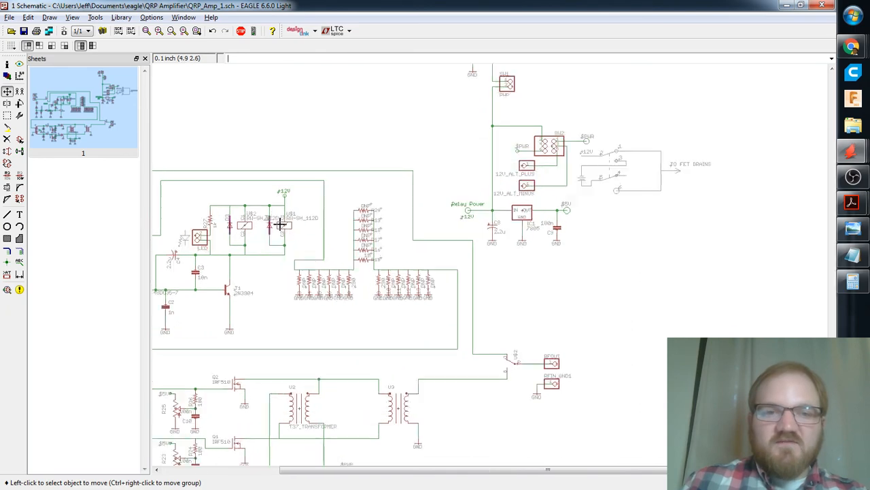
middle_click_drag(283, 241, 352, 225)
middle_click_drag(379, 315, 353, 219)
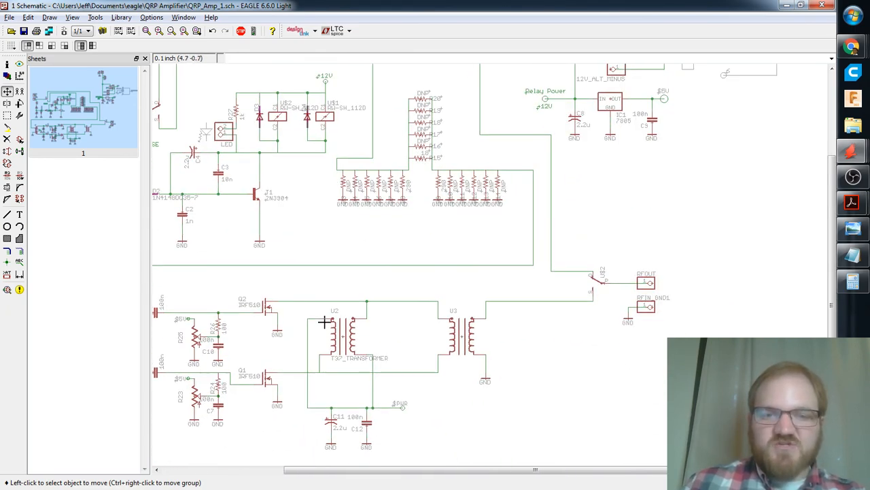
middle_click_drag(552, 192, 368, 366)
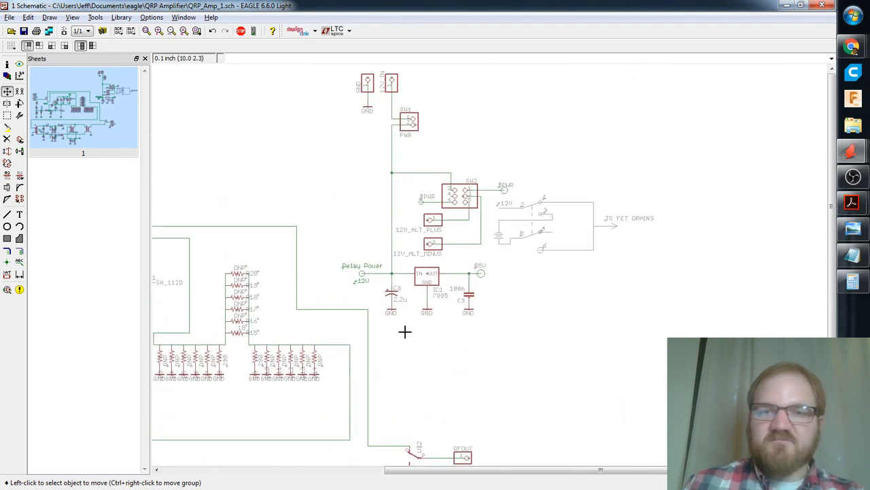
scroll(531, 233, "up", 4)
middle_click_drag(534, 248, 535, 297)
middle_click_drag(424, 250, 449, 212)
scroll(448, 211, "down", 1)
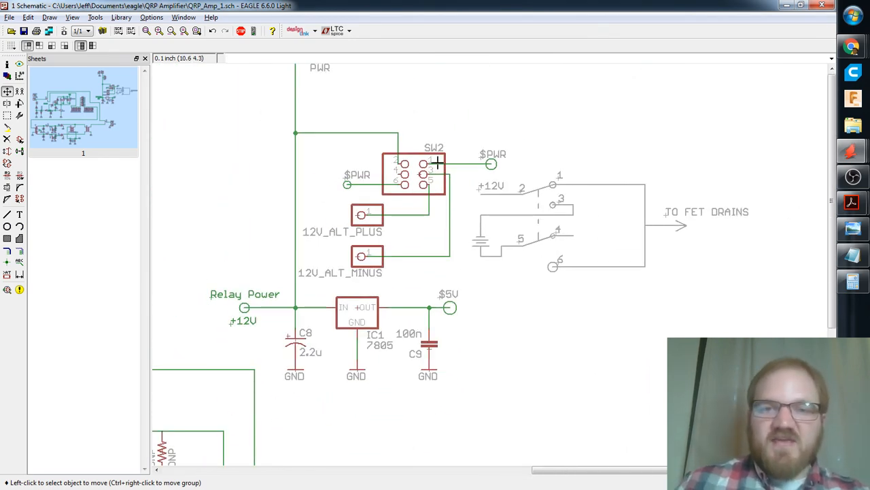
scroll(423, 148, "down", 3)
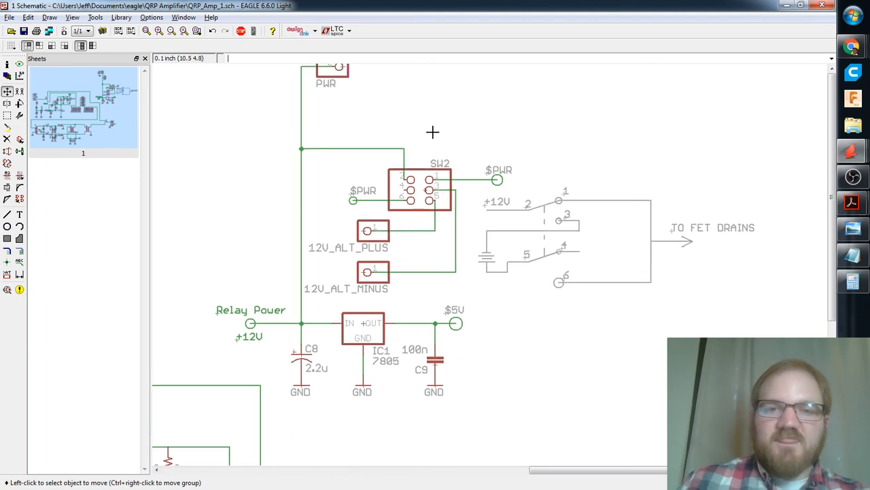
middle_click_drag(433, 117, 450, 158)
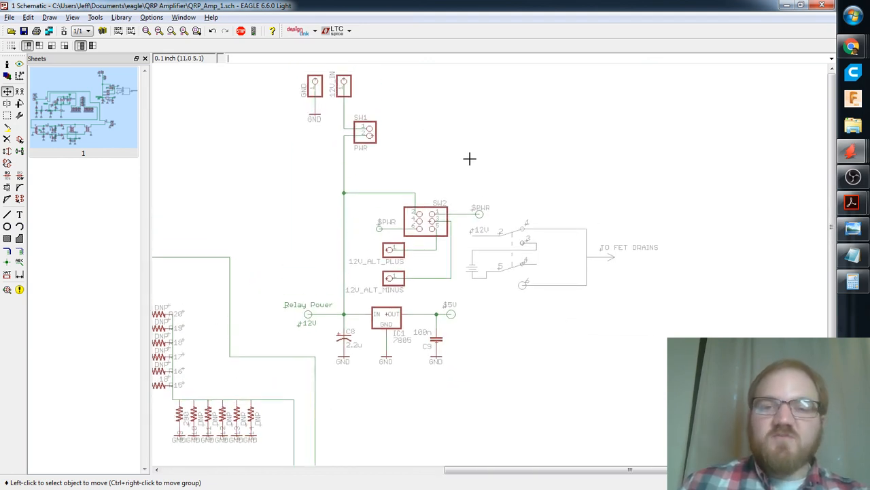
scroll(476, 182, "up", 1)
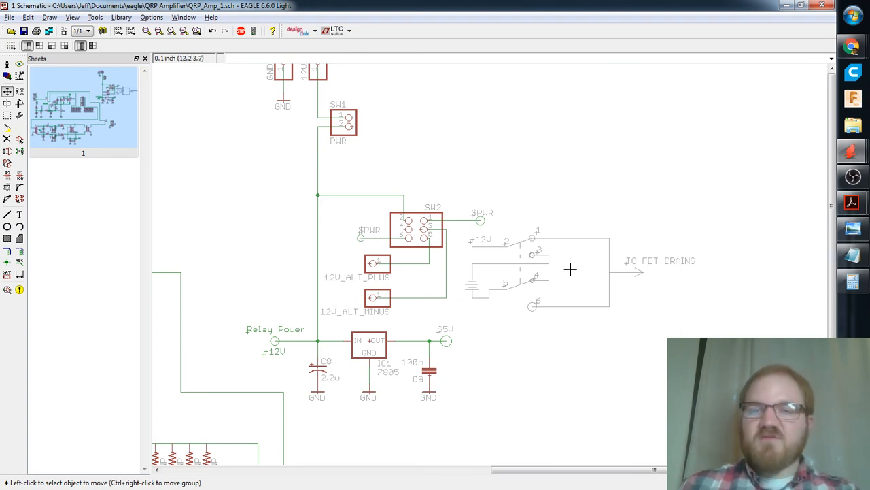
scroll(585, 257, "up", 1)
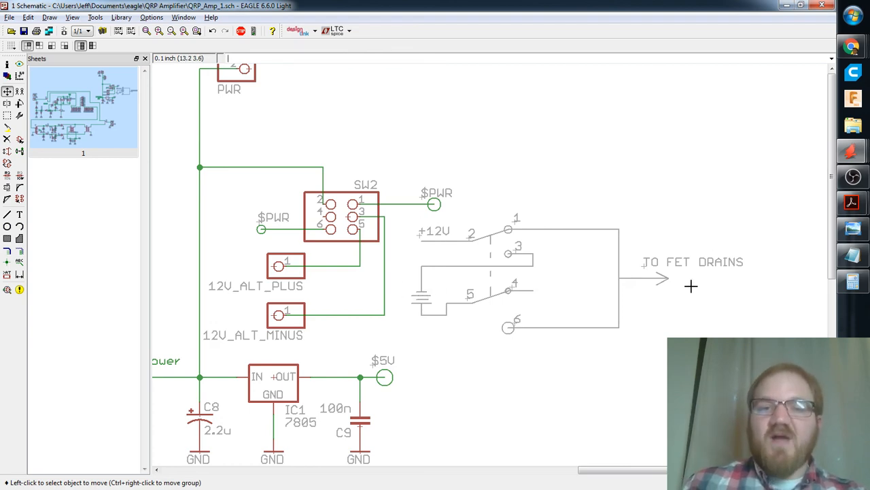
scroll(691, 289, "down", 5)
scroll(692, 292, "up", 5)
Pan and zoom to show the whole amplifier schematic, centering the RF sense circuit.
scroll(653, 327, "down", 4)
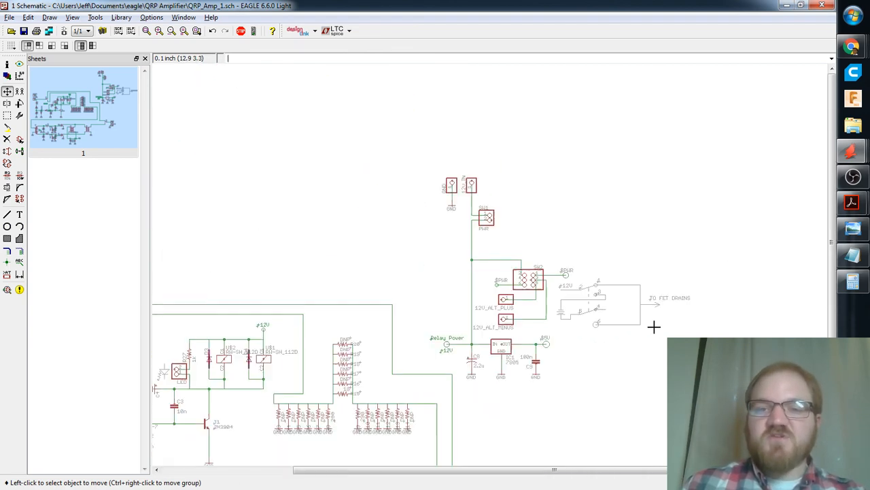
middle_click_drag(575, 377, 708, 203)
middle_click_drag(575, 303, 603, 289)
mouse_move(547, 276)
middle_mouse_down()
mouse_move(582, 279)
mouse_move(572, 297)
middle_mouse_up()
scroll(580, 280, "down", 2)
scroll(579, 281, "up", 2)
scroll(578, 283, "down", 2)
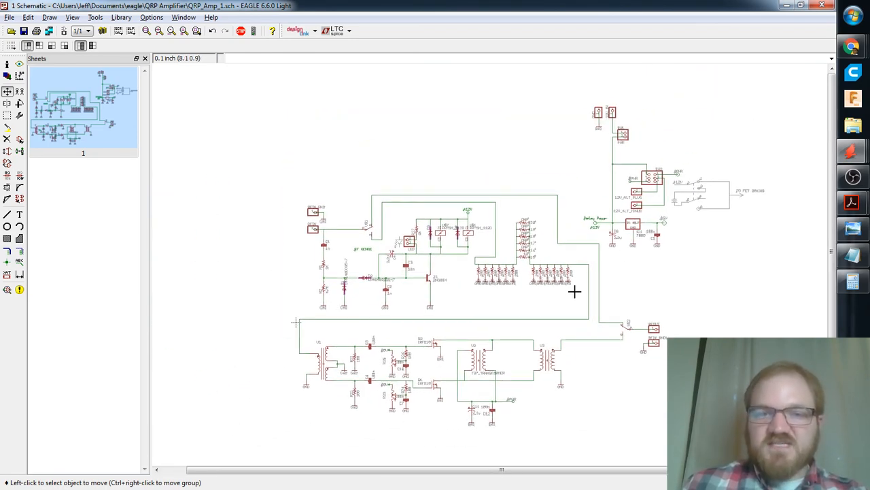
scroll(576, 291, "up", 2)
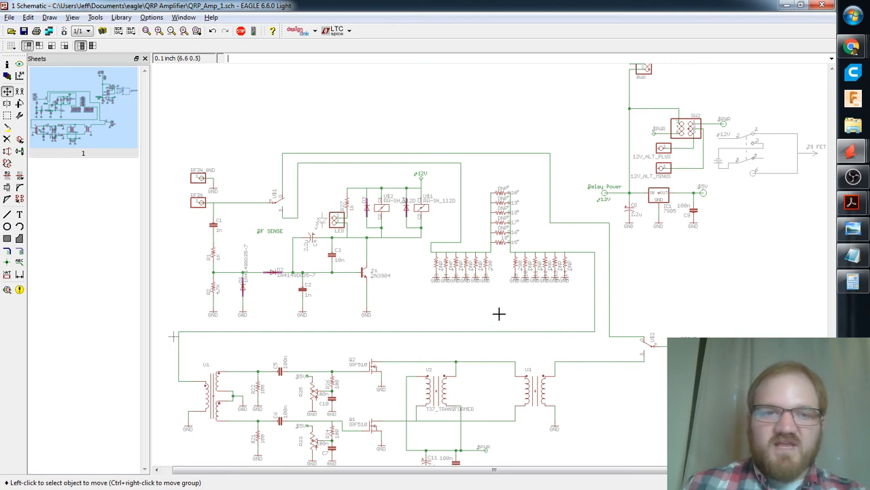
middle_click_drag(496, 322, 505, 305)
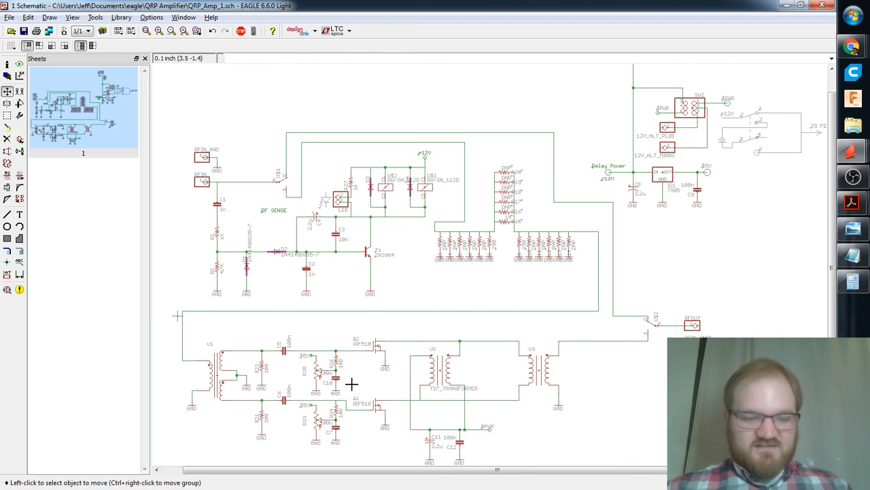
left_click(64, 30)
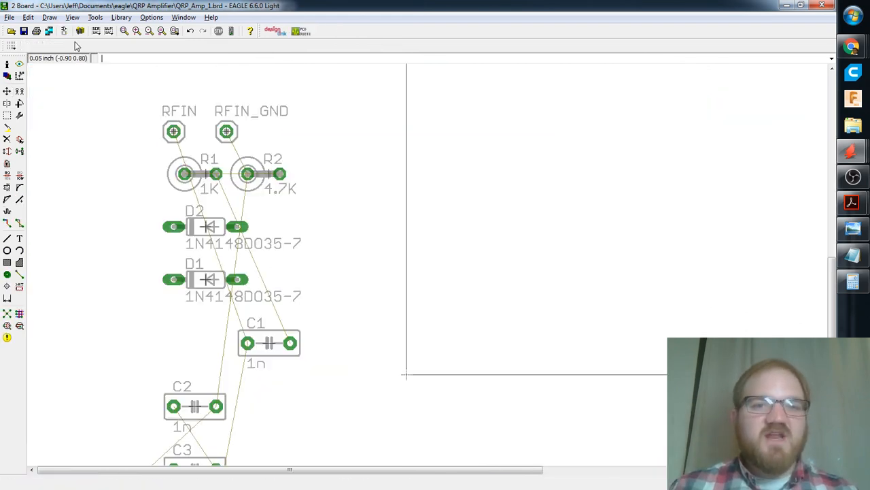
scroll(291, 196, "down", 5)
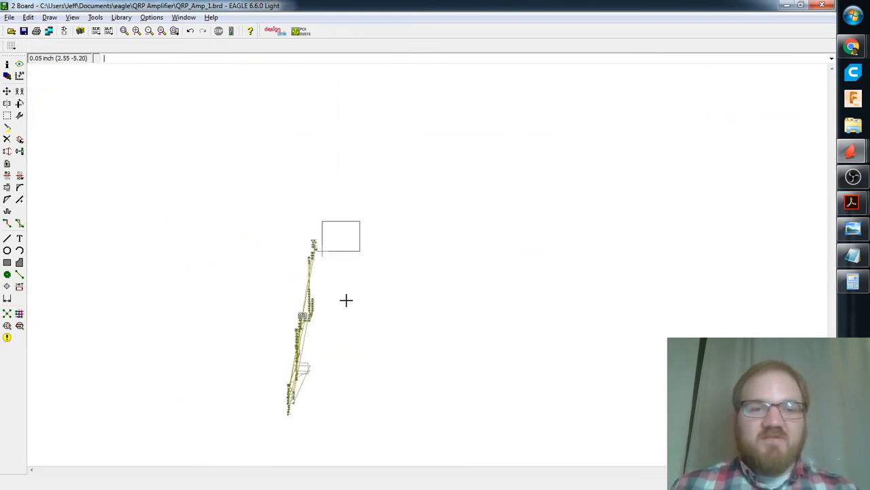
scroll(369, 247, "up", 5)
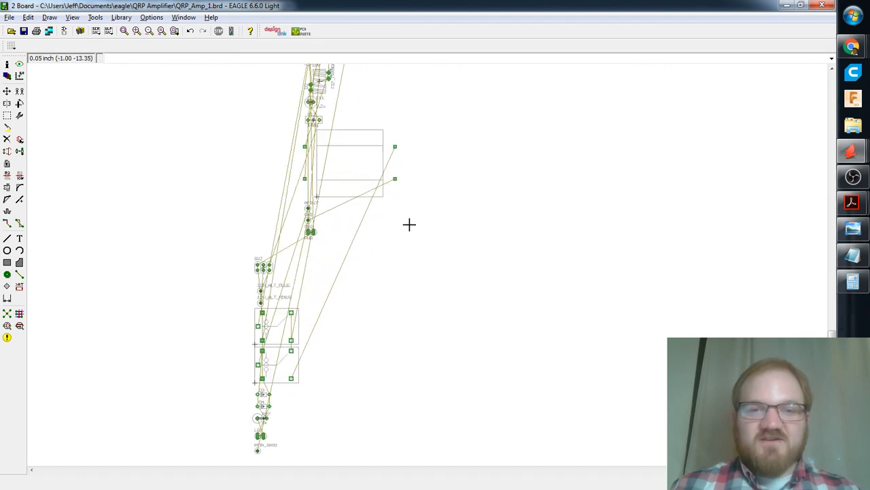
middle_click_drag(381, 265, 413, 206)
scroll(387, 247, "up", 3)
scroll(346, 244, "down", 3)
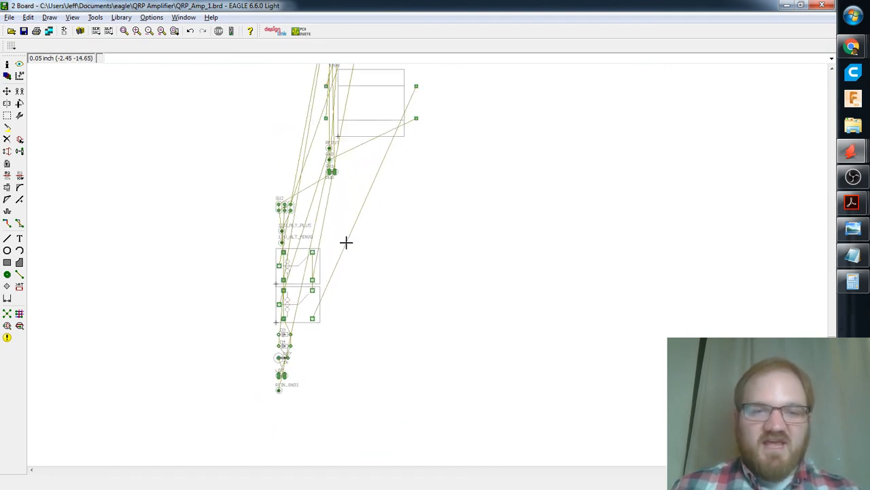
scroll(371, 238, "down", 4)
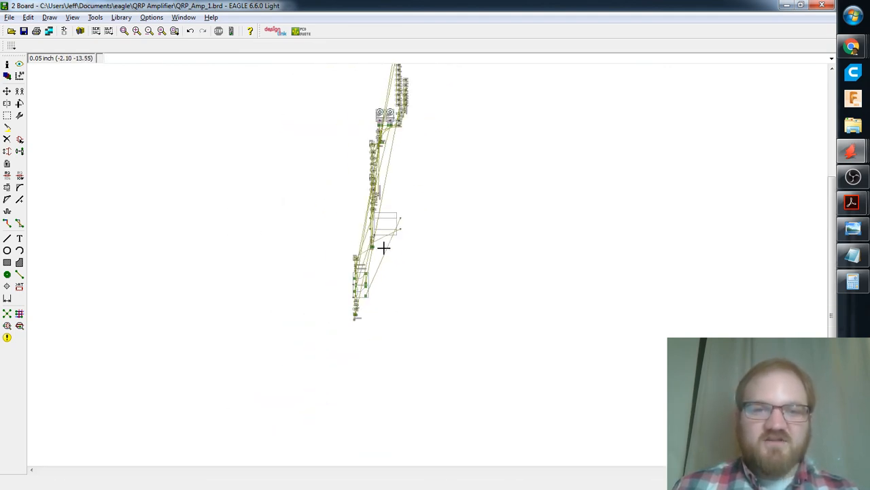
scroll(443, 234, "up", 5)
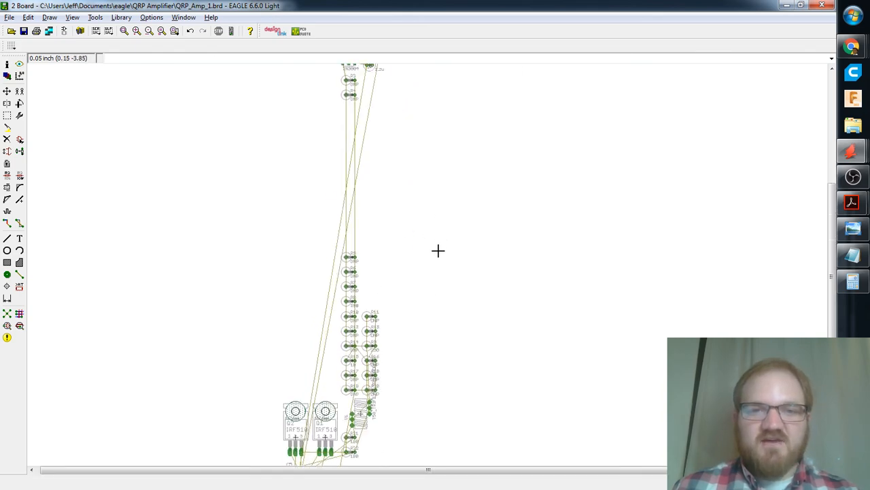
scroll(438, 251, "down", 2)
middle_click_drag(438, 334, 442, 247)
scroll(406, 278, "up", 2)
scroll(433, 307, "down", 3)
middle_click_drag(434, 305, 423, 188)
scroll(420, 185, "up", 3)
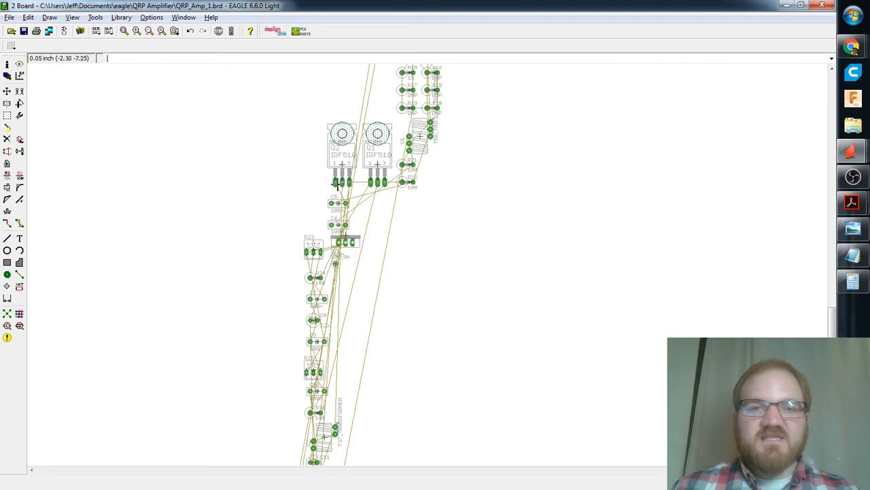
scroll(404, 251, "down", 3)
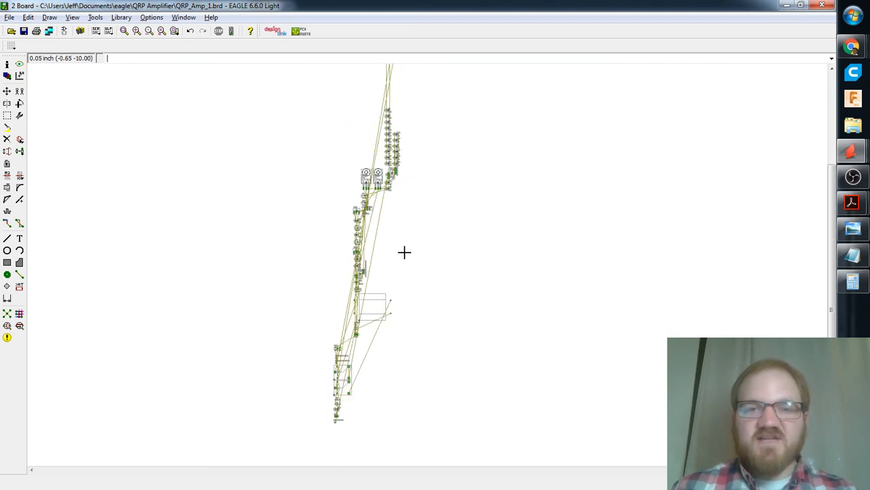
scroll(329, 245, "up", 2)
scroll(357, 242, "up", 2)
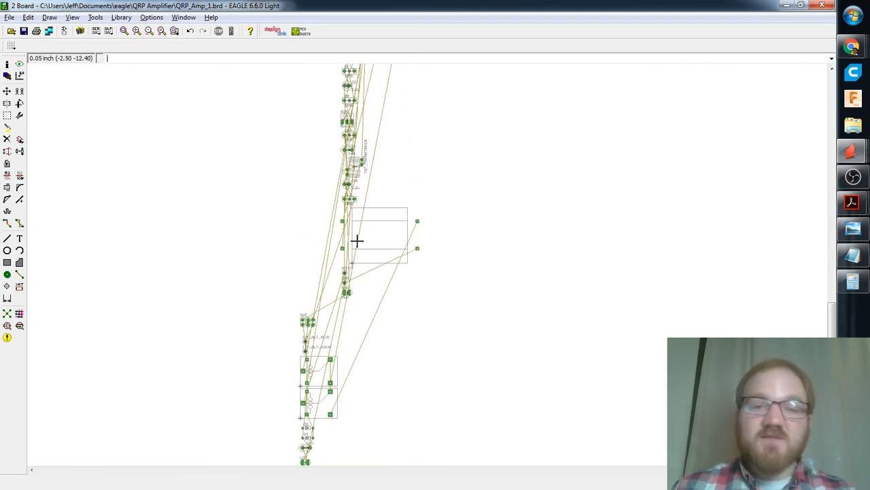
middle_click_drag(369, 130, 396, 108)
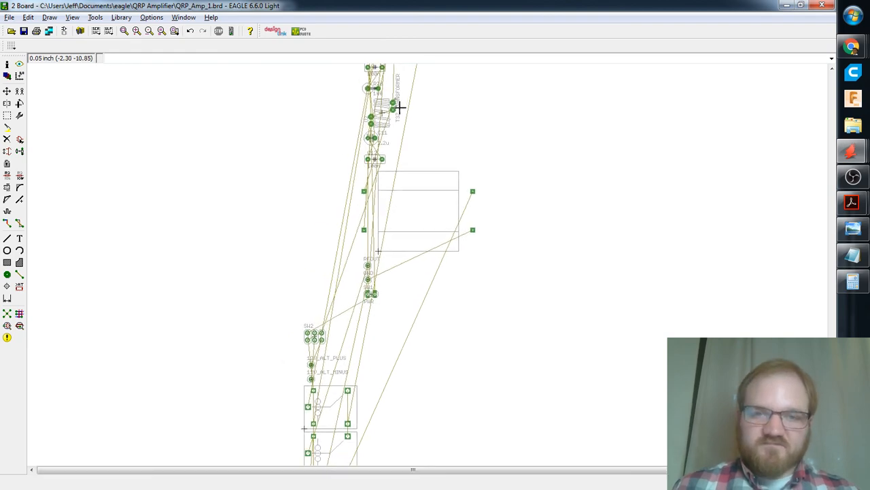
scroll(454, 180, "up", 2)
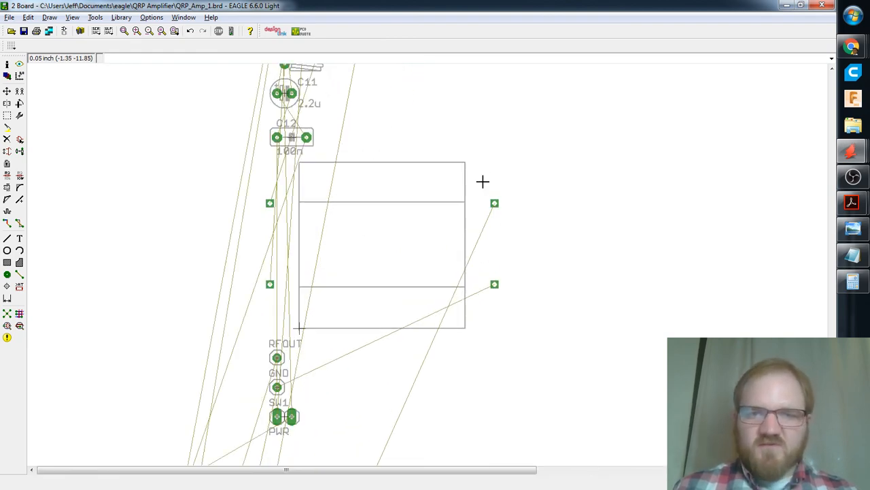
scroll(423, 195, "down", 4)
scroll(394, 368, "up", 1)
scroll(431, 159, "up", 5)
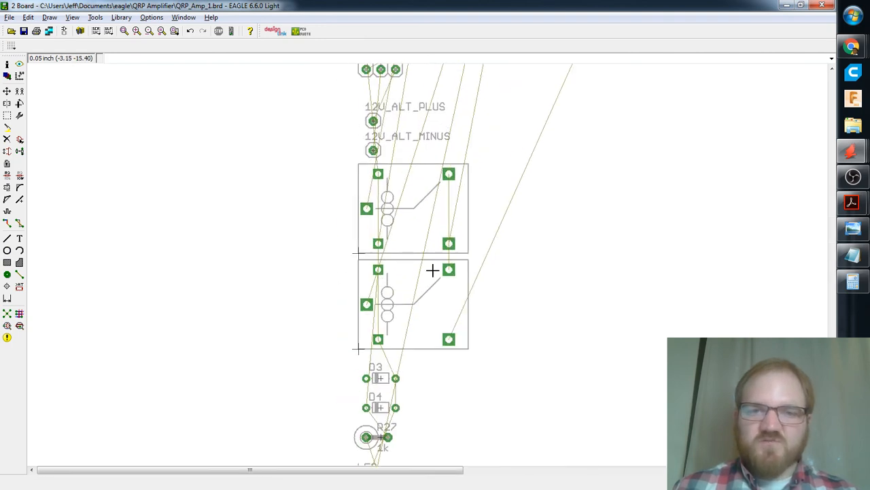
scroll(415, 229, "down", 6)
middle_click_drag(433, 157, 452, 323)
middle_click_drag(451, 172, 425, 344)
mouse_move(492, 132)
middle_mouse_down()
mouse_move(460, 248)
mouse_move(424, 255)
middle_mouse_up()
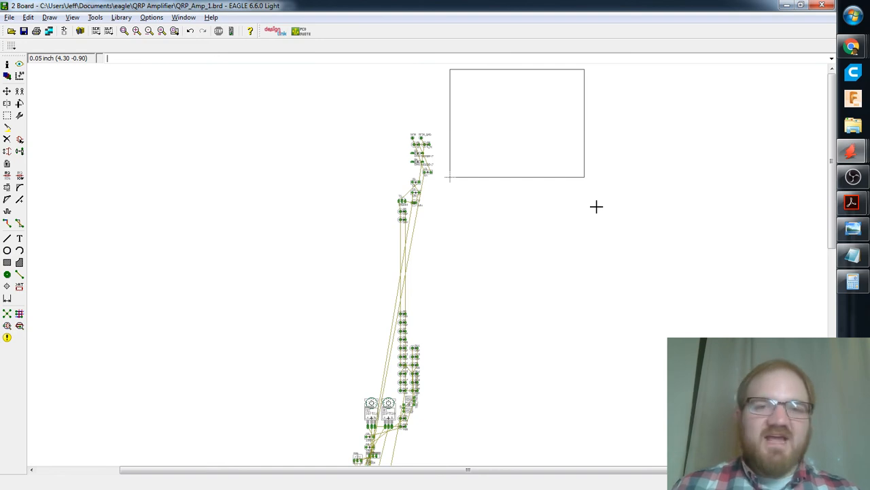
scroll(596, 206, "down", 1)
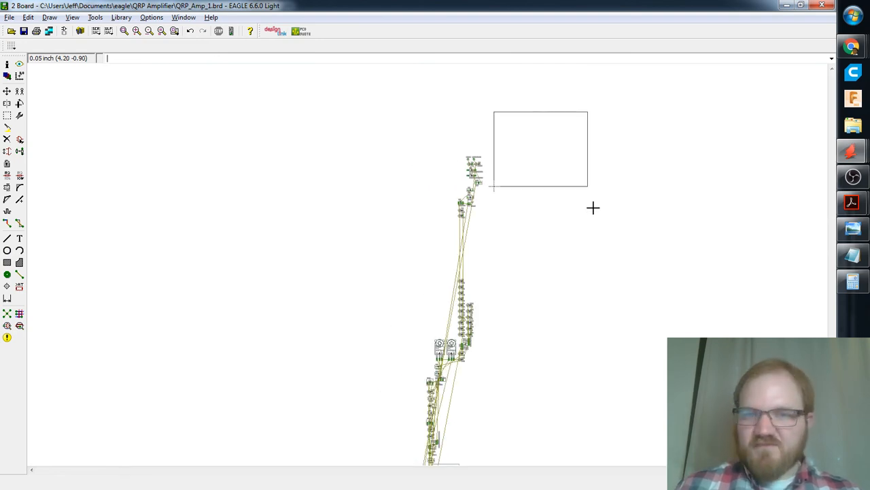
middle_click_drag(577, 202, 562, 210)
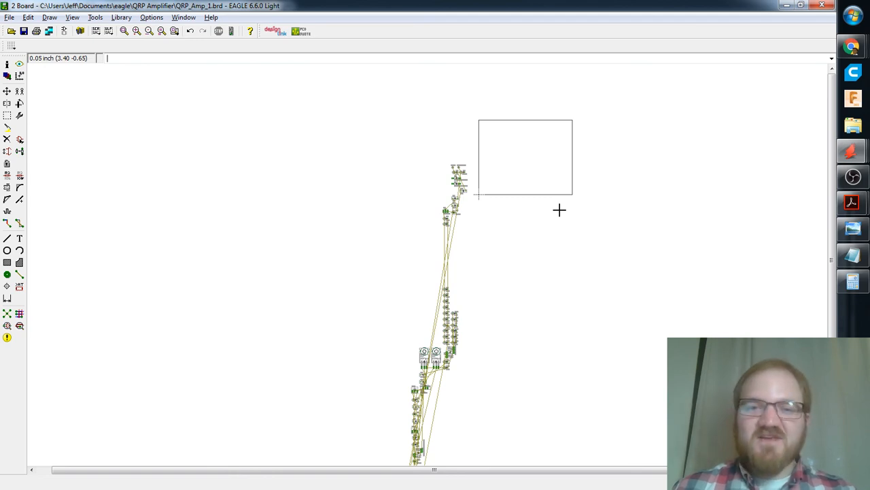
scroll(572, 166, "up", 2)
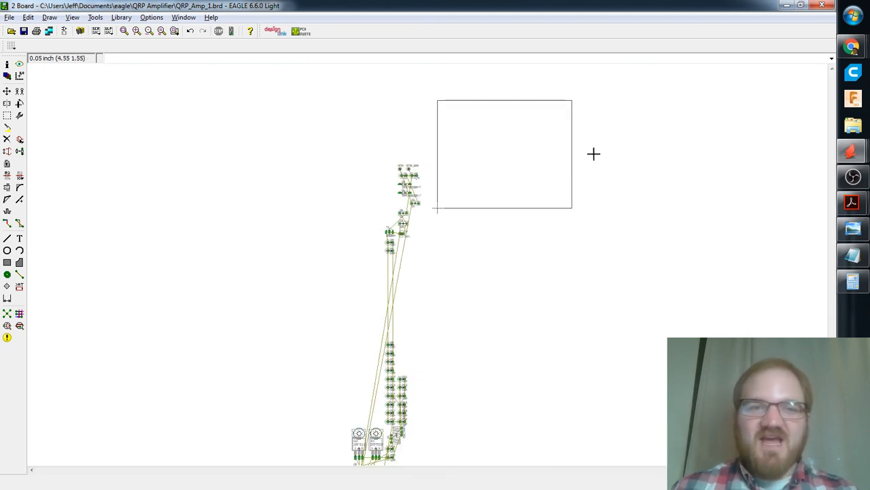
key("alt+Tab")
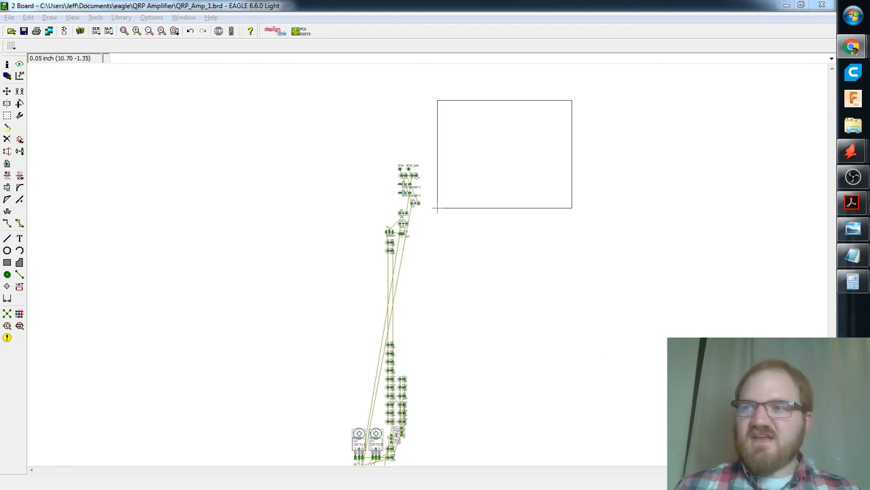
key("alt+Tab")
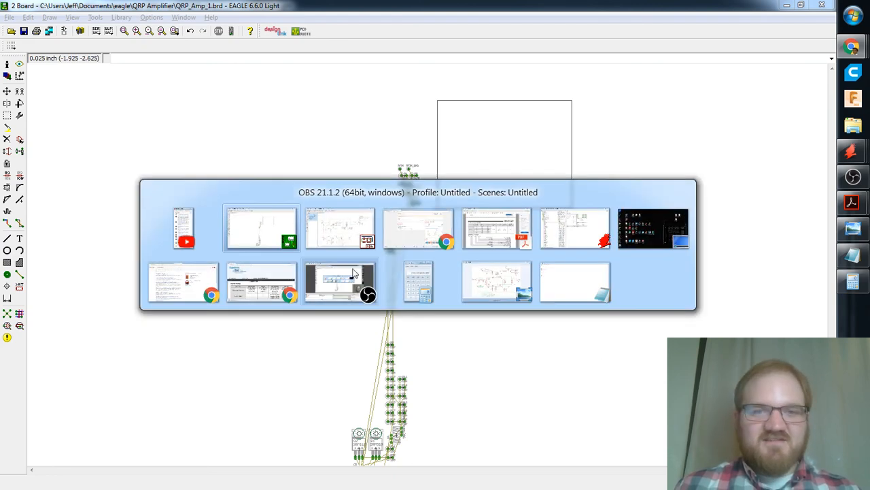
left_click(394, 243)
key("alt+Tab")
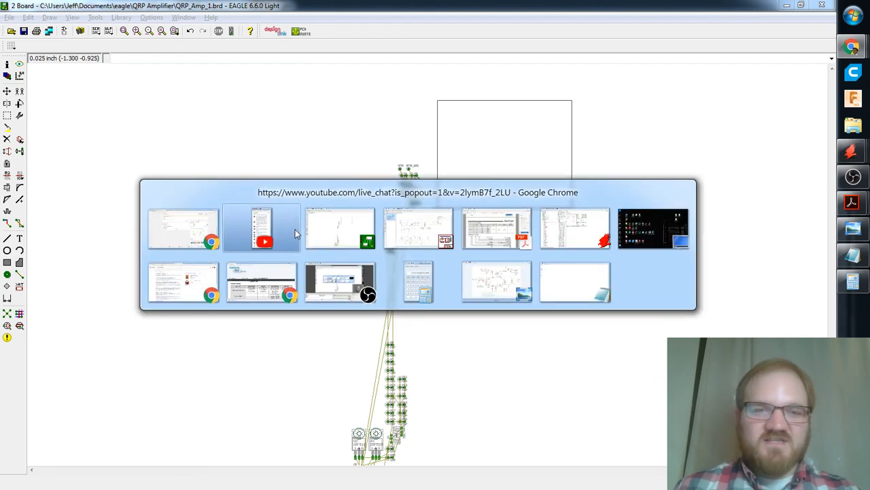
left_click(265, 230)
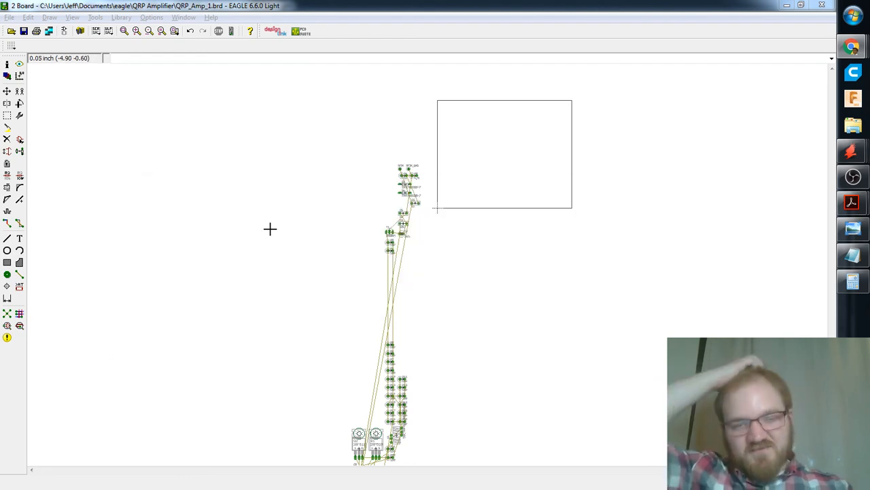
Refocus QRP_Amp_1.brd and center the column of unplaced parts and the empty board outline.
left_click(353, 198)
scroll(352, 197, "up", 1)
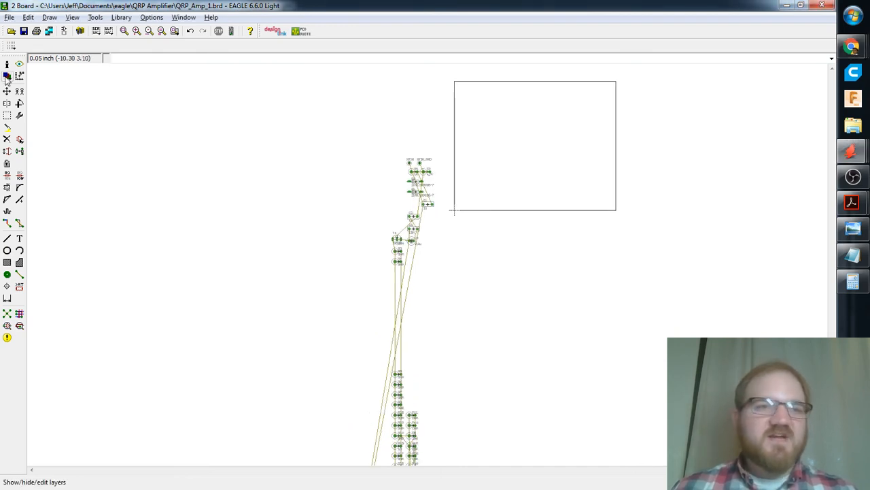
middle_click_drag(503, 142, 480, 200)
scroll(470, 157, "up", 1)
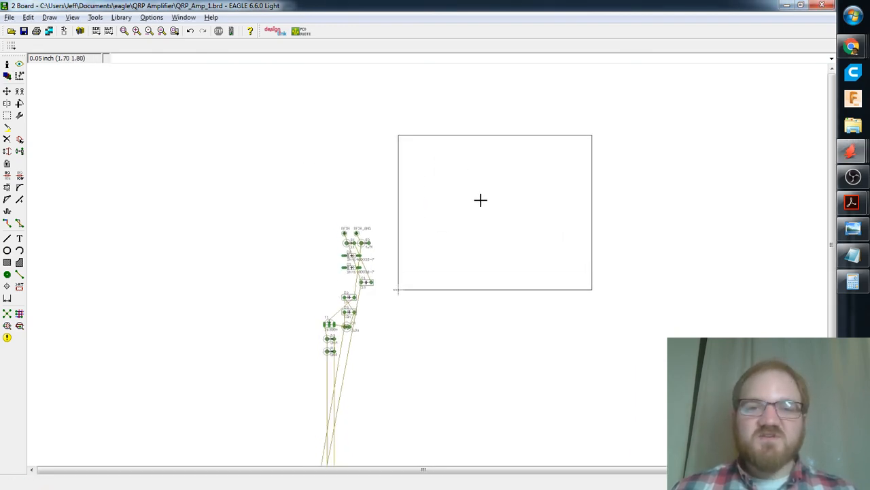
scroll(459, 207, "up", 1)
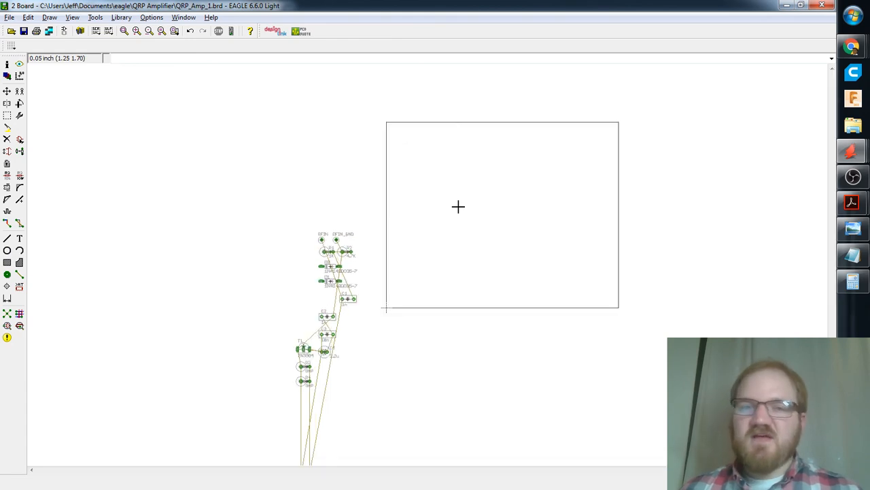
scroll(463, 200, "down", 3)
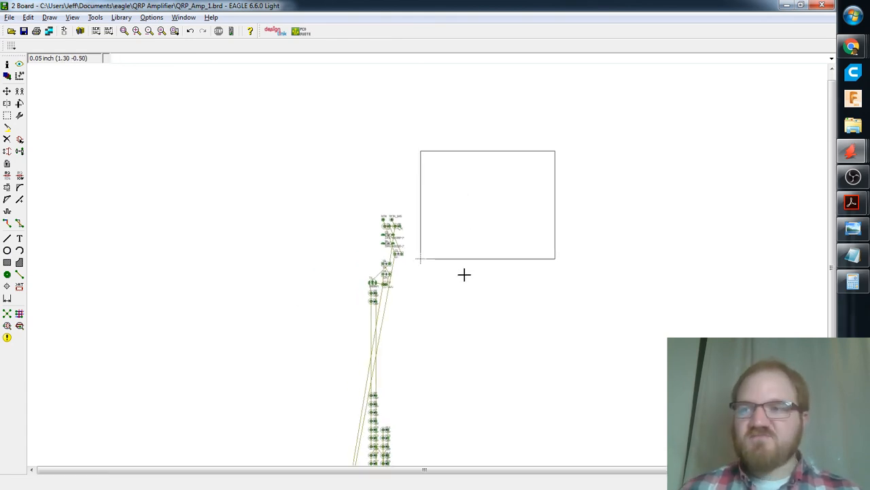
middle_click_drag(441, 311, 469, 325)
middle_click_drag(455, 355, 498, 330)
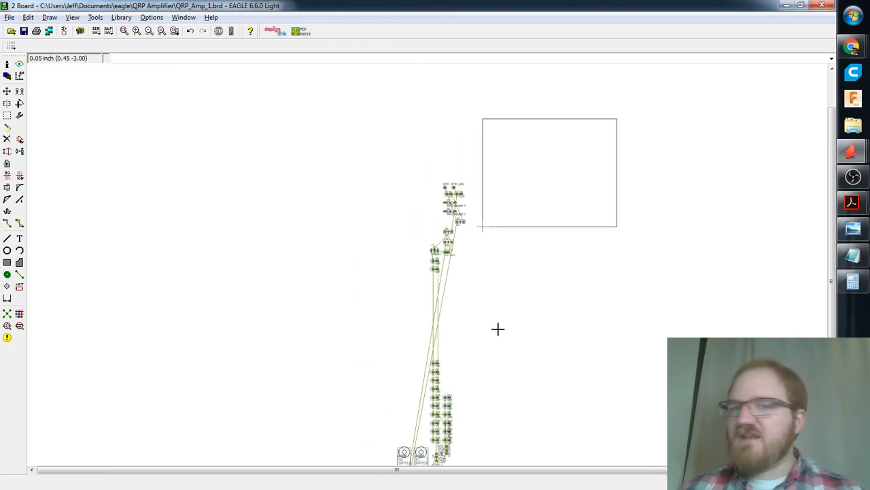